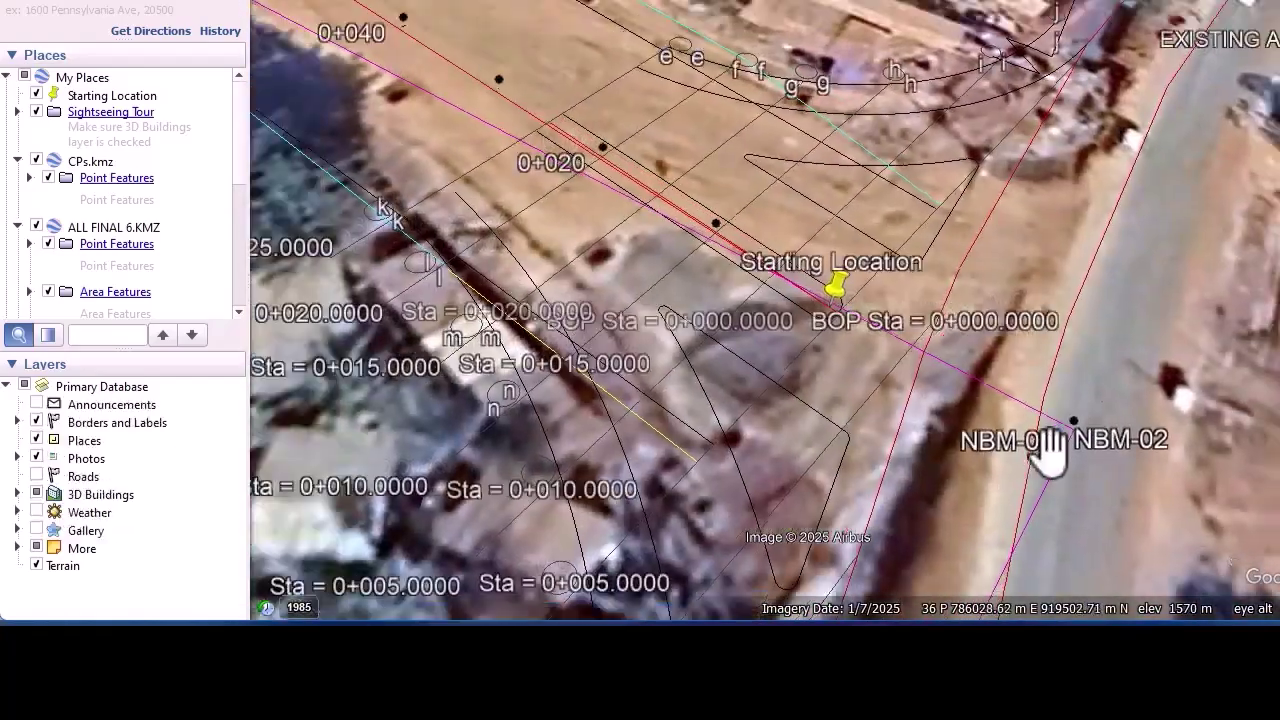
Examine the road alignment overlays along the corridor from the starting location through the hairpin bends.
{"action": "scroll", "coordinate": [857, 486], "scroll_direction": "down", "scroll_amount": 5}
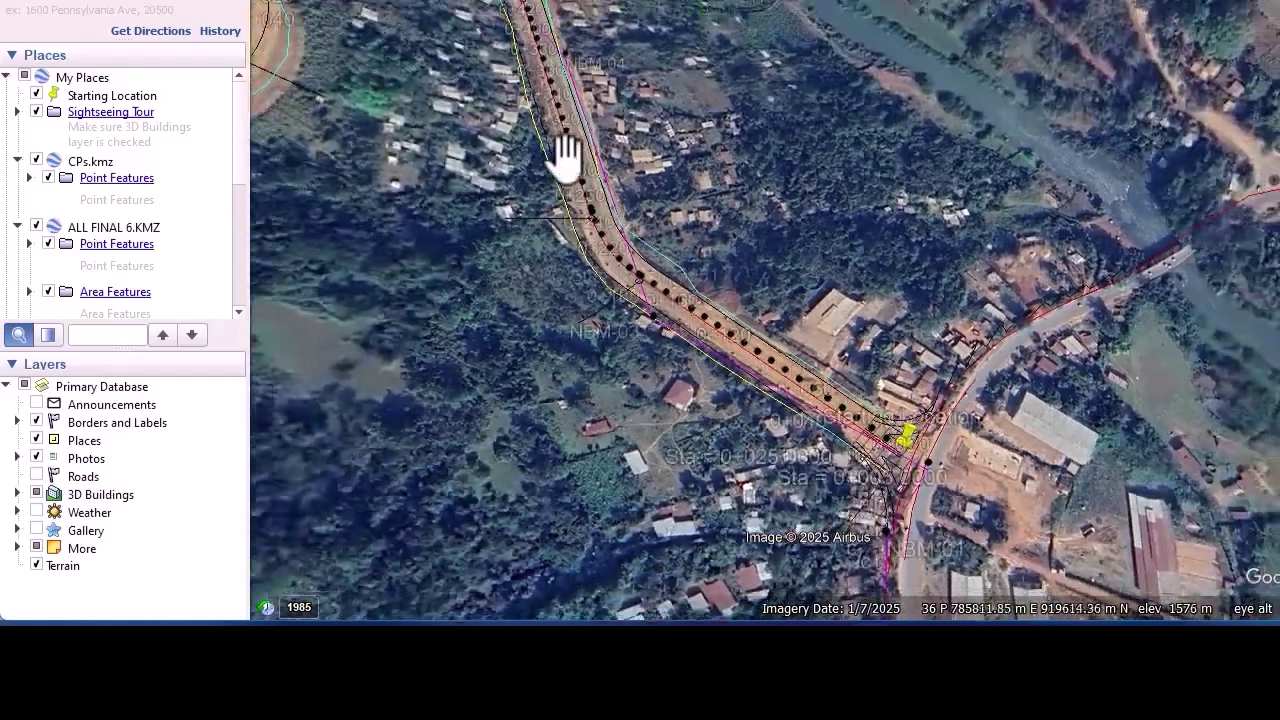
{"action": "left_click_drag", "start_coordinate": [565, 152], "coordinate": [766, 329]}
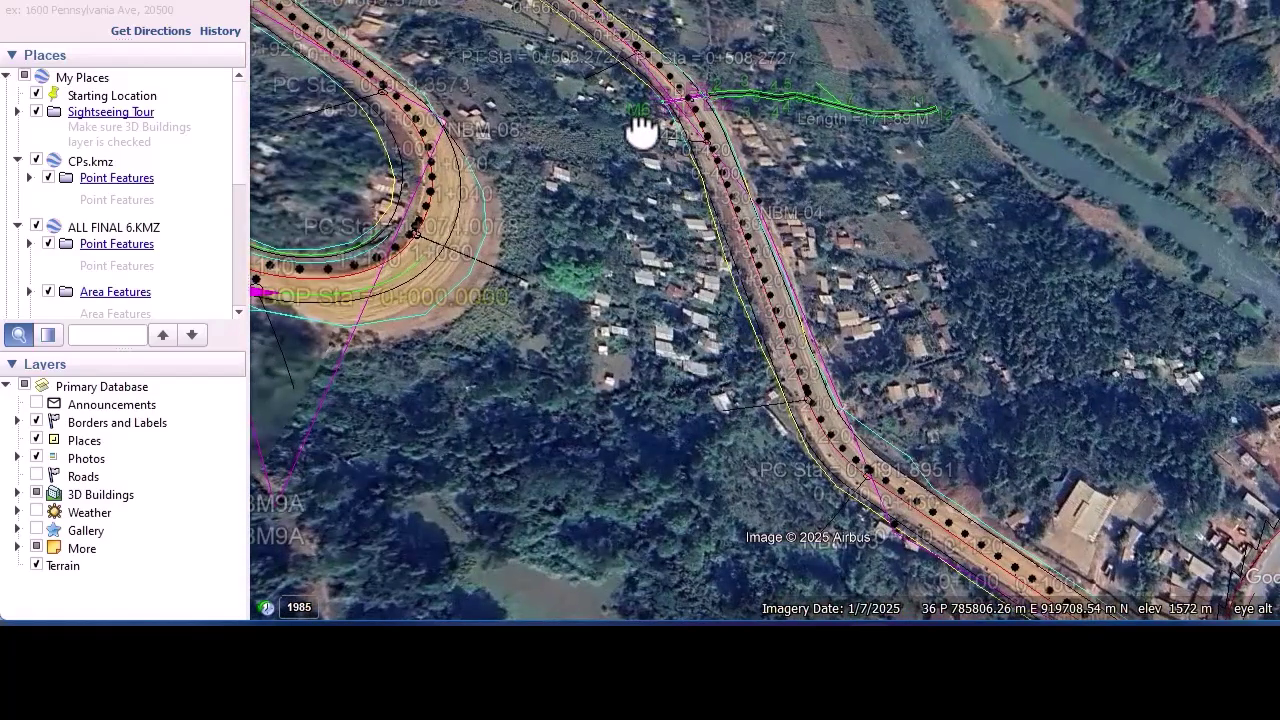
{"action": "scroll", "coordinate": [733, 310], "scroll_direction": "down", "scroll_amount": 2}
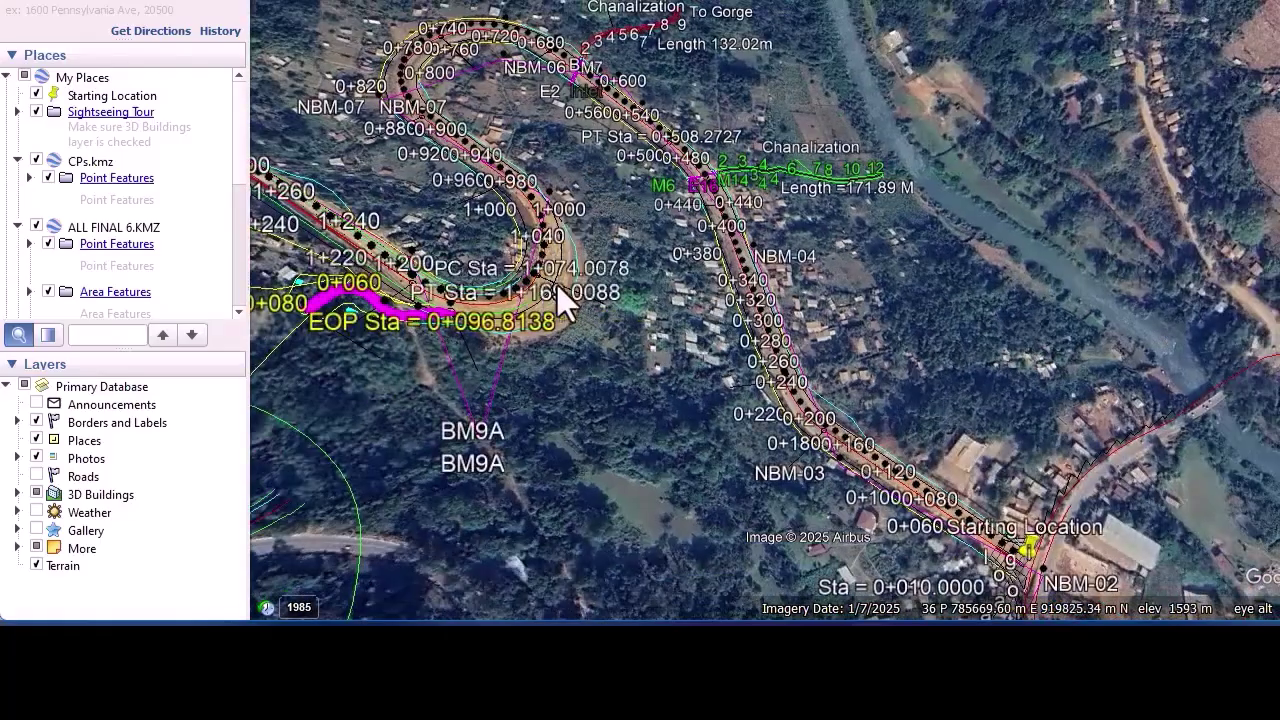
{"action": "left_click_drag", "start_coordinate": [604, 289], "coordinate": [706, 286]}
{"action": "scroll", "coordinate": [715, 310], "scroll_direction": "down", "scroll_amount": 2}
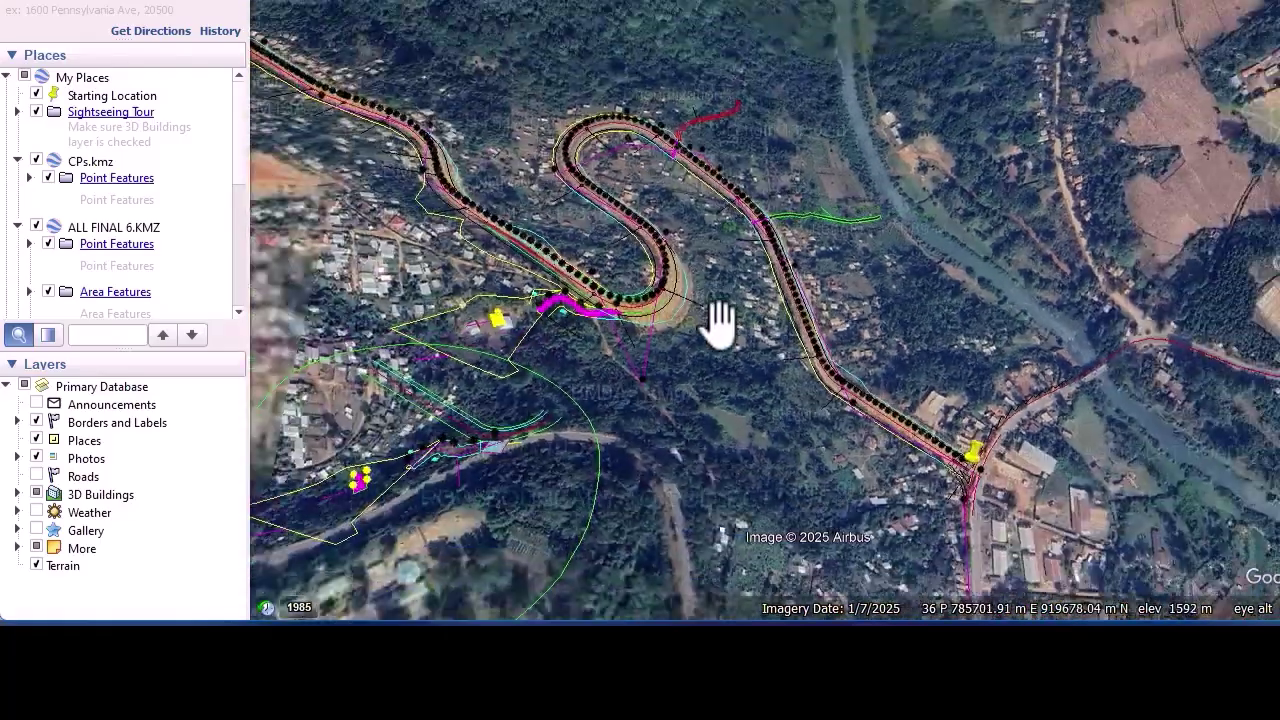
{"action": "scroll", "coordinate": [620, 194], "scroll_direction": "up", "scroll_amount": 3}
{"action": "left_click_drag", "start_coordinate": [806, 380], "coordinate": [748, 270]}
{"action": "scroll", "coordinate": [651, 275], "scroll_direction": "down", "scroll_amount": 2}
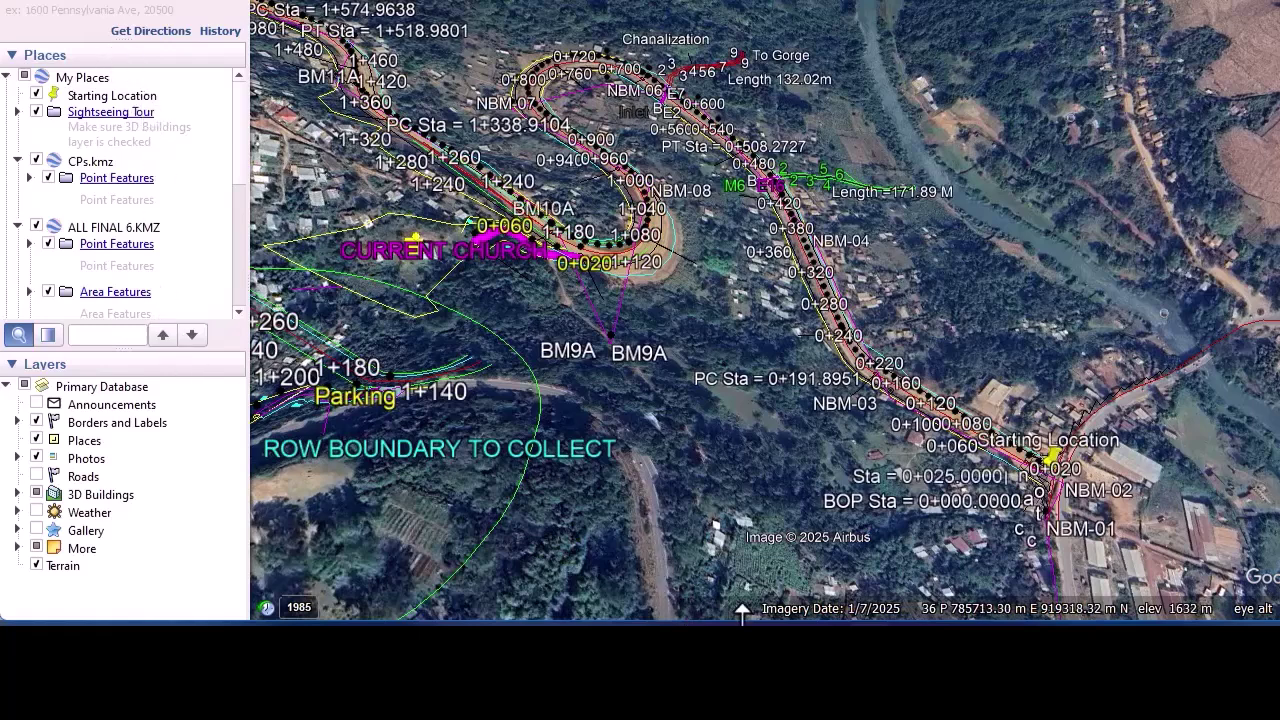
Switch to Global Mapper to view the ALT COR OLD &NEW TEMP SS.dwg alignment, and return to Google Earth Pro.
{"action": "mouse_move", "coordinate": [740, 615]}
{"action": "left_click", "coordinate": [773, 541]}
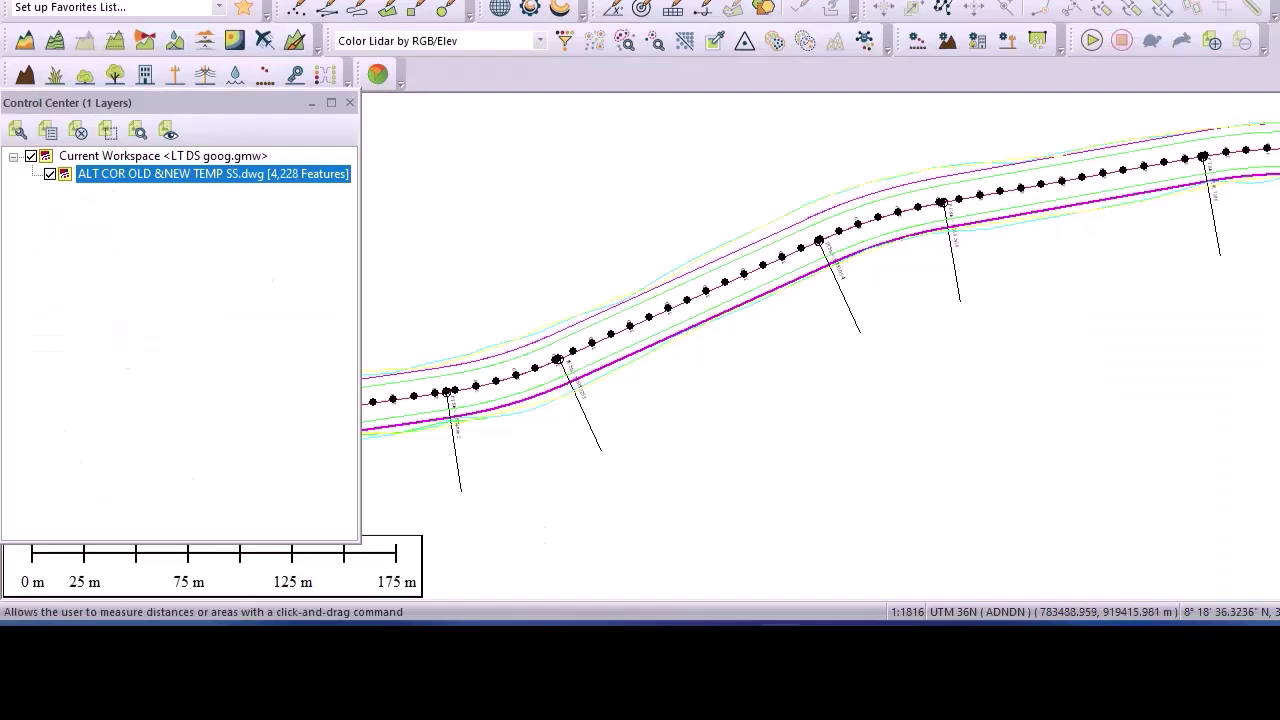
{"action": "left_click", "coordinate": [1190, 2]}
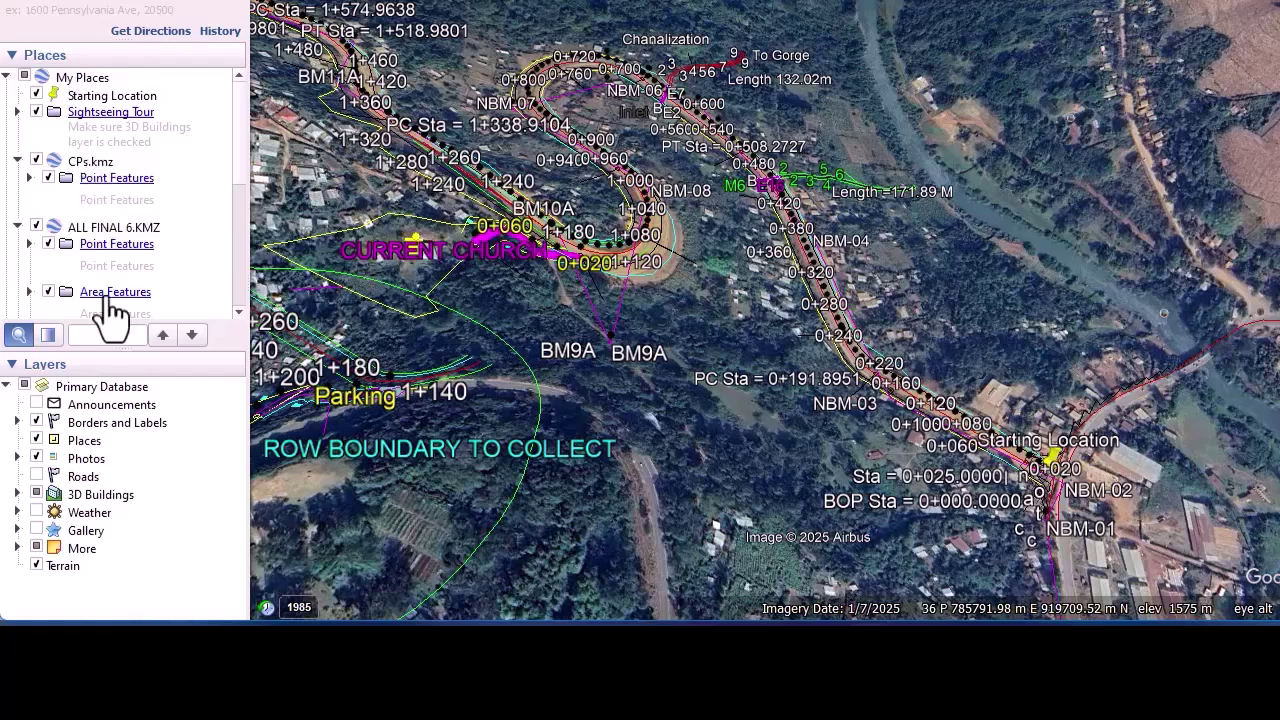
Hide the BIYO TO GELAN, both AAP.kmz, st wgs.kmz, YOH CH FINAL.kmz and CRUSHED AGREGGATES overlays.
{"action": "scroll", "coordinate": [148, 253], "scroll_direction": "down", "scroll_amount": 3}
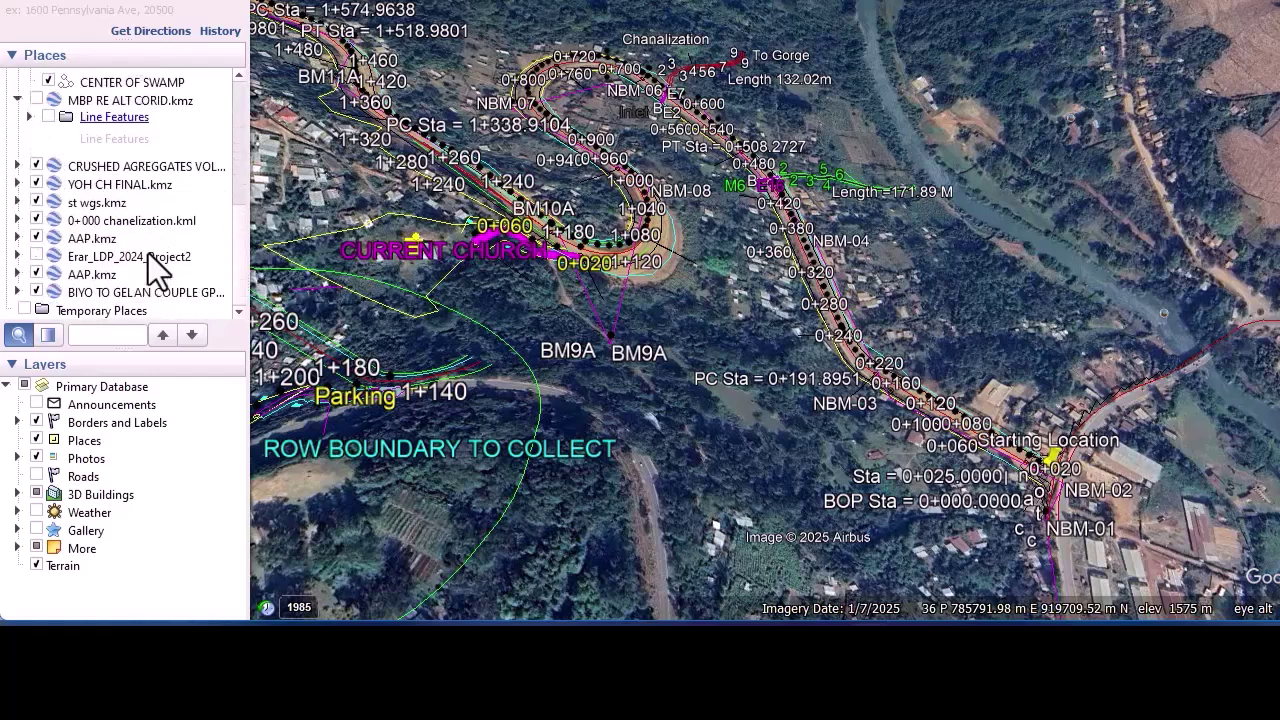
{"action": "scroll", "coordinate": [148, 253], "scroll_direction": "up", "scroll_amount": 3}
{"action": "scroll", "coordinate": [148, 253], "scroll_direction": "down", "scroll_amount": 3}
{"action": "left_click", "coordinate": [44, 293]}
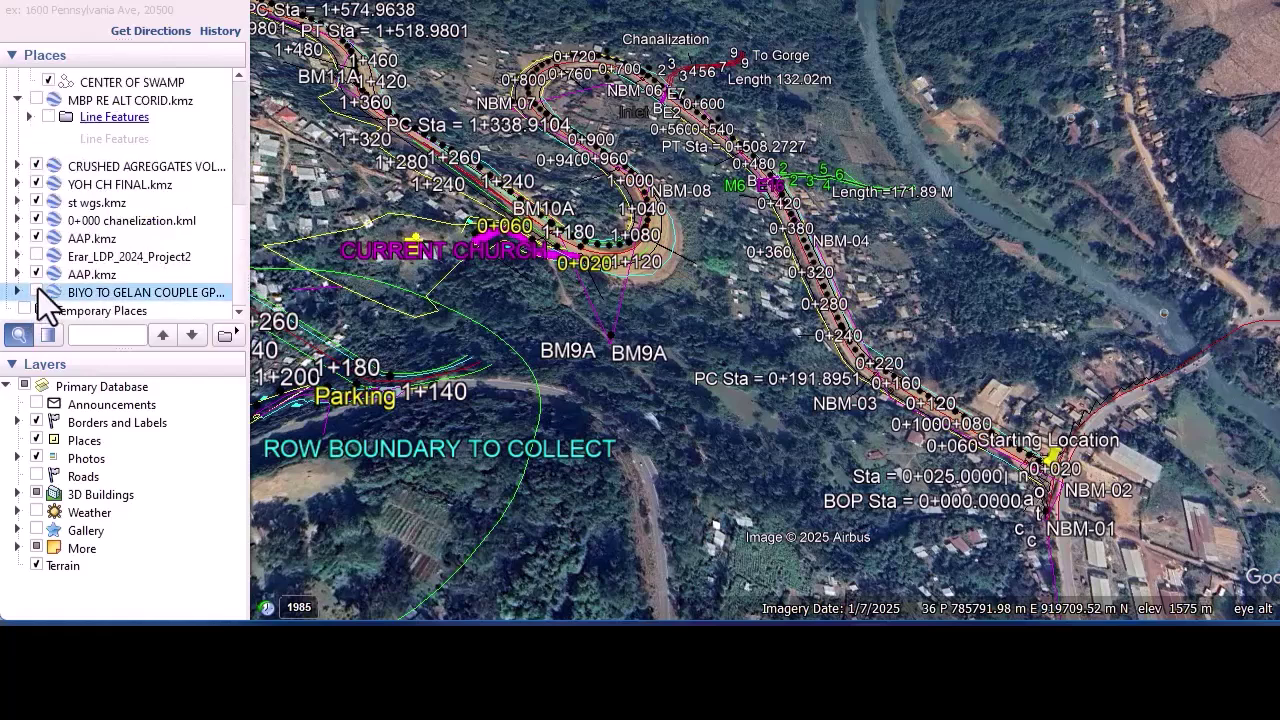
{"action": "left_click", "coordinate": [37, 271]}
{"action": "left_click", "coordinate": [31, 234]}
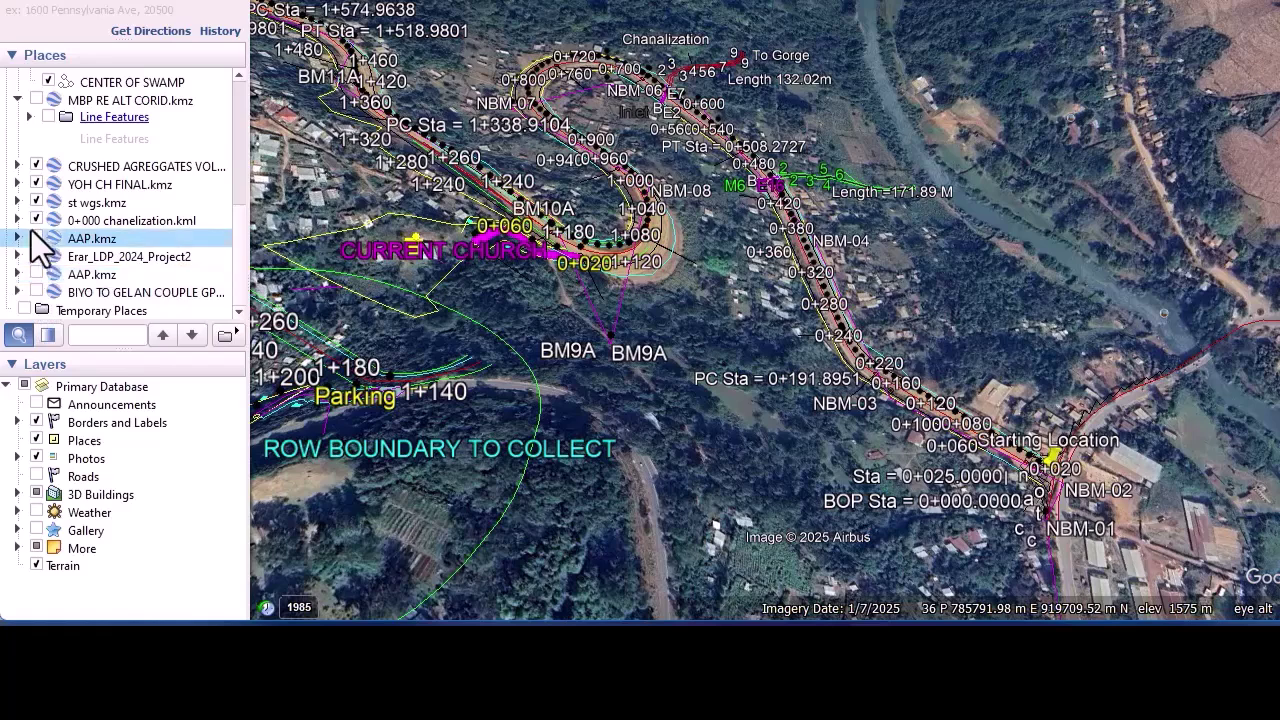
{"action": "left_click", "coordinate": [33, 211]}
{"action": "left_click", "coordinate": [37, 203]}
{"action": "left_click", "coordinate": [35, 185]}
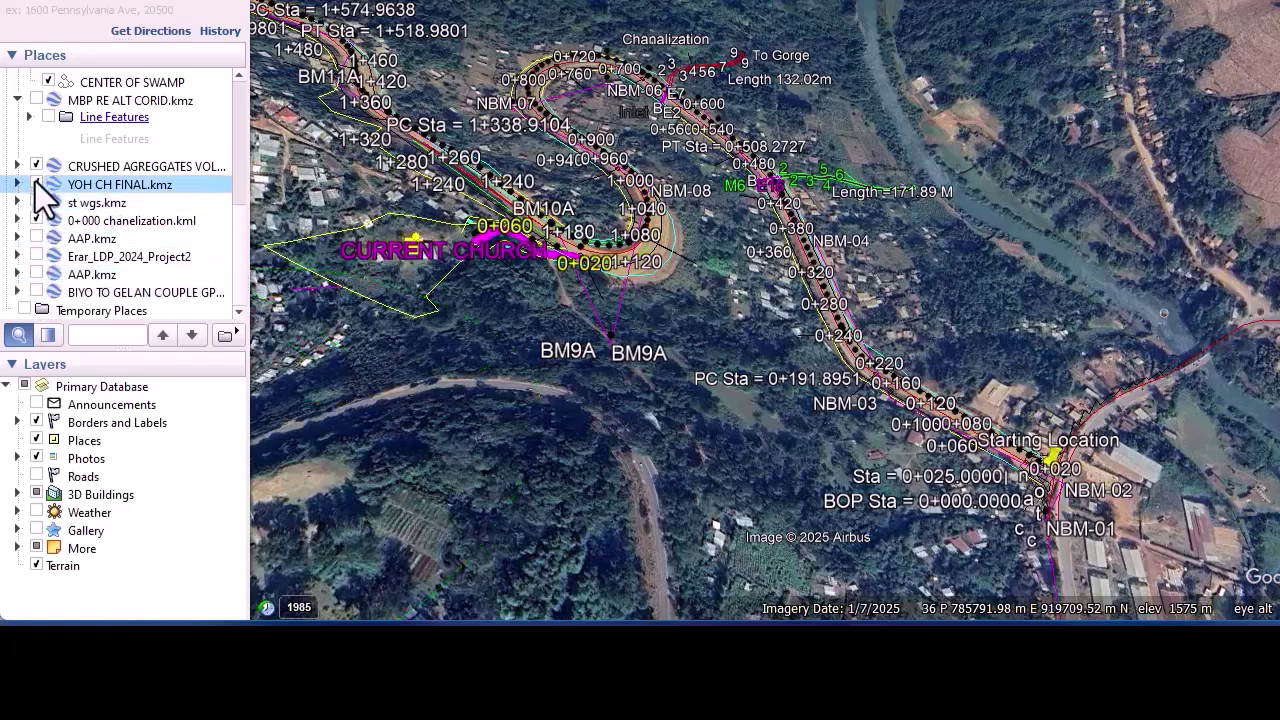
{"action": "left_click", "coordinate": [36, 166]}
Hide CENTER OF SWAMP and the line, area and point features of ALL FINAL 6.KMZ, plus the CPs.kmz overlay.
{"action": "scroll", "coordinate": [50, 172], "scroll_direction": "up", "scroll_amount": 2}
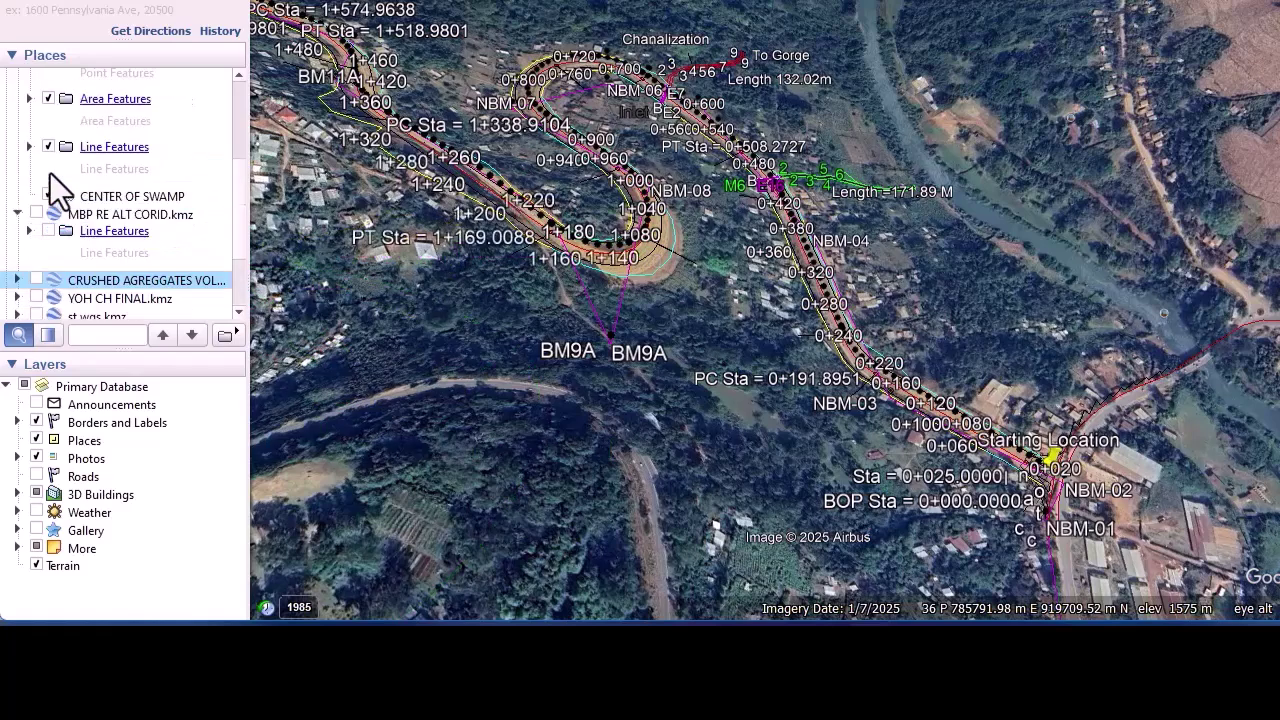
{"action": "left_click", "coordinate": [47, 196]}
{"action": "left_click", "coordinate": [48, 146]}
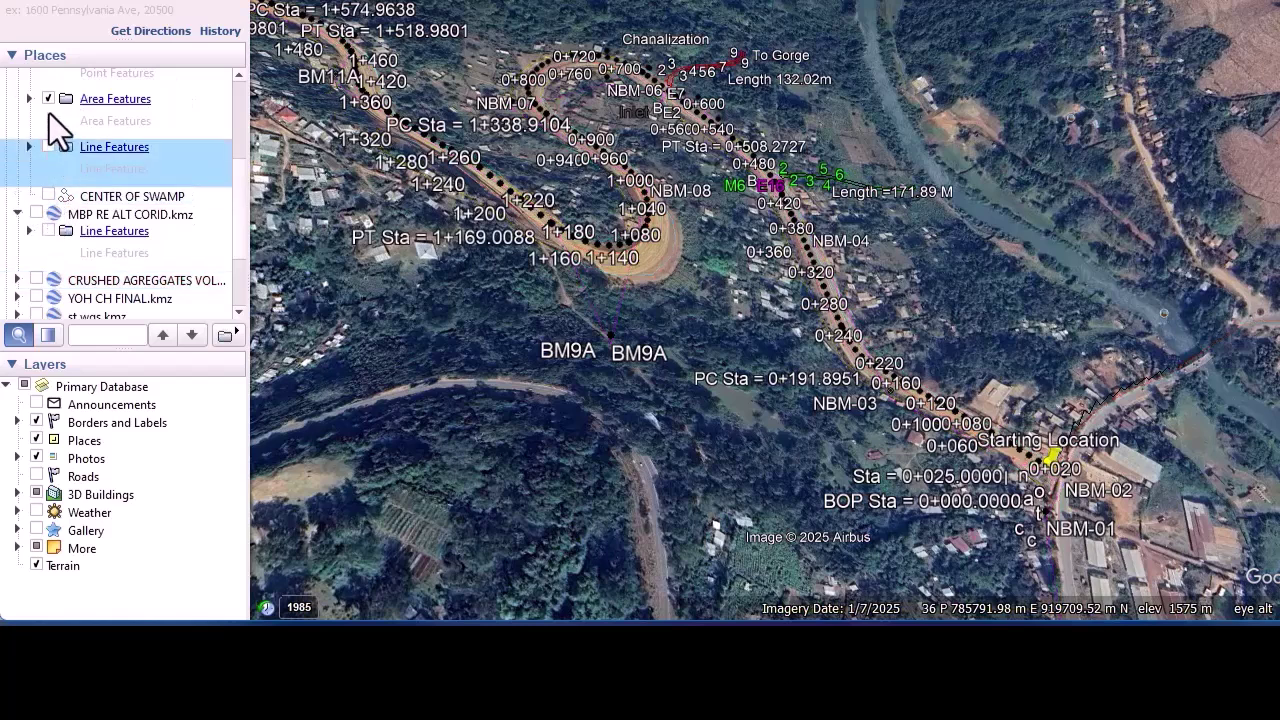
{"action": "left_click", "coordinate": [48, 99]}
{"action": "scroll", "coordinate": [93, 272], "scroll_direction": "up", "scroll_amount": 3}
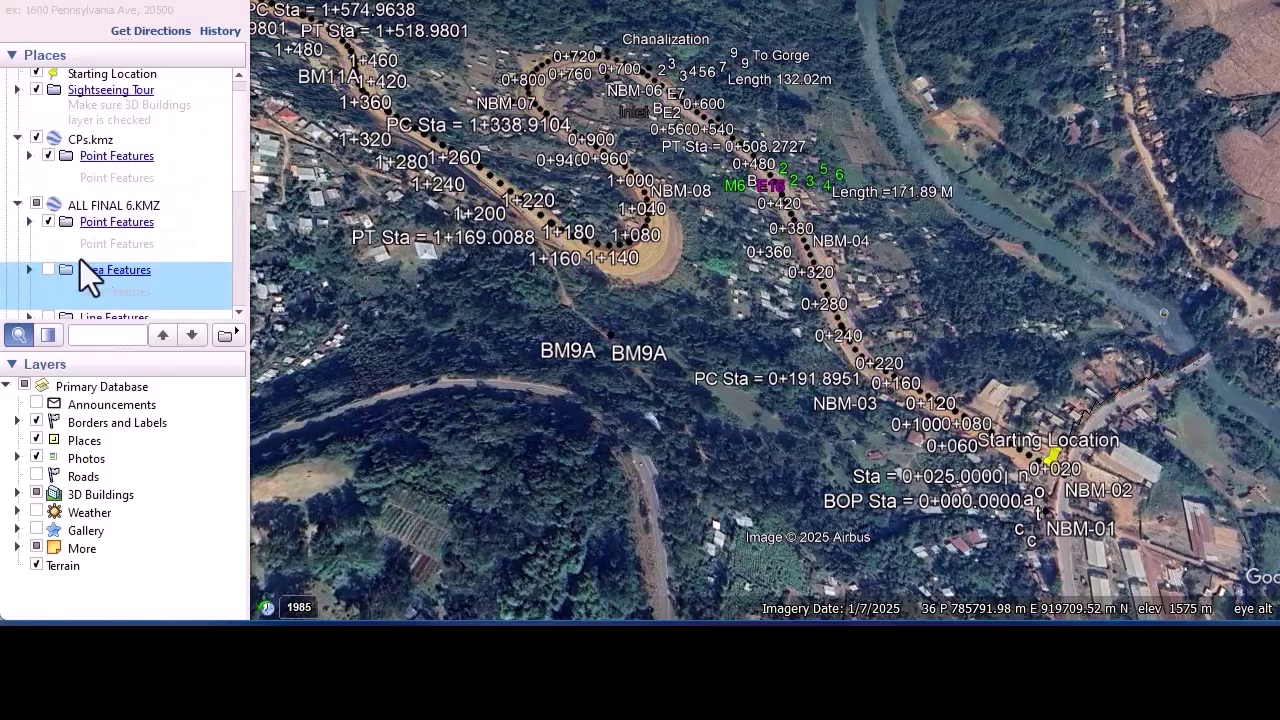
{"action": "left_click", "coordinate": [47, 220]}
{"action": "left_click", "coordinate": [37, 139]}
Hide the Sightseeing Tour folder and the Starting Location placemark.
{"action": "scroll", "coordinate": [50, 200], "scroll_direction": "up", "scroll_amount": 1}
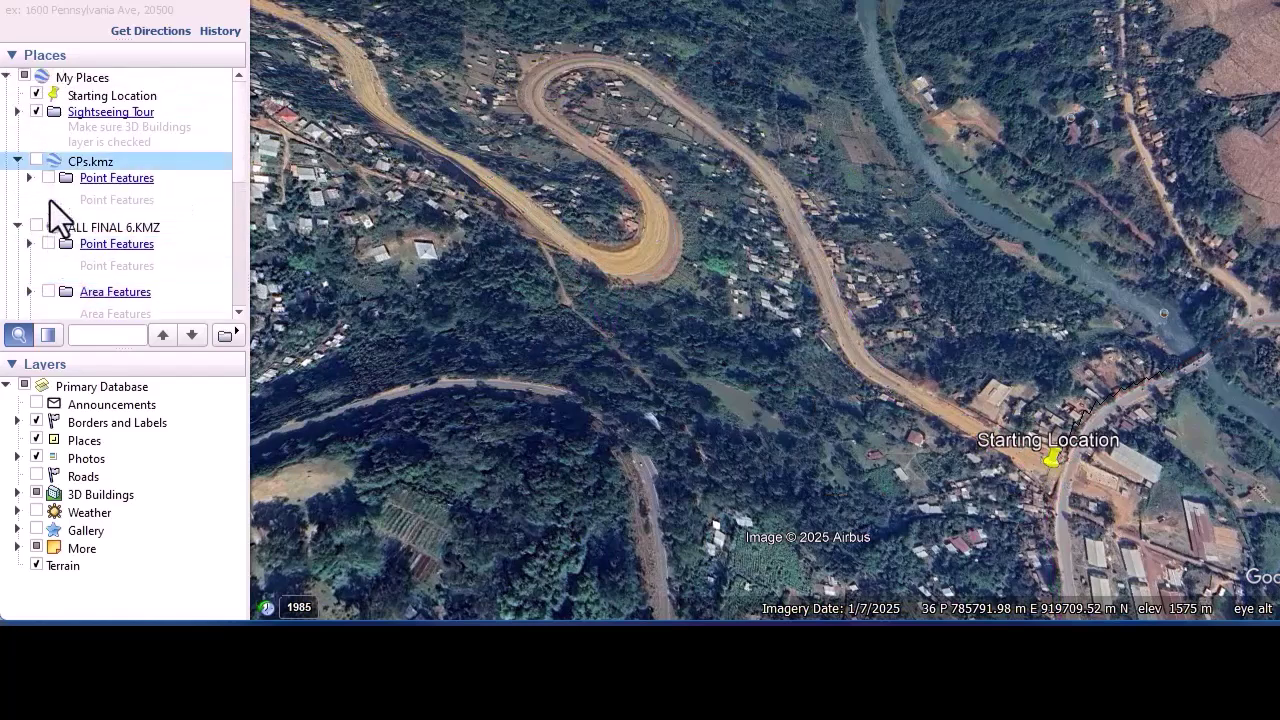
{"action": "left_click", "coordinate": [36, 111]}
{"action": "left_click", "coordinate": [46, 95]}
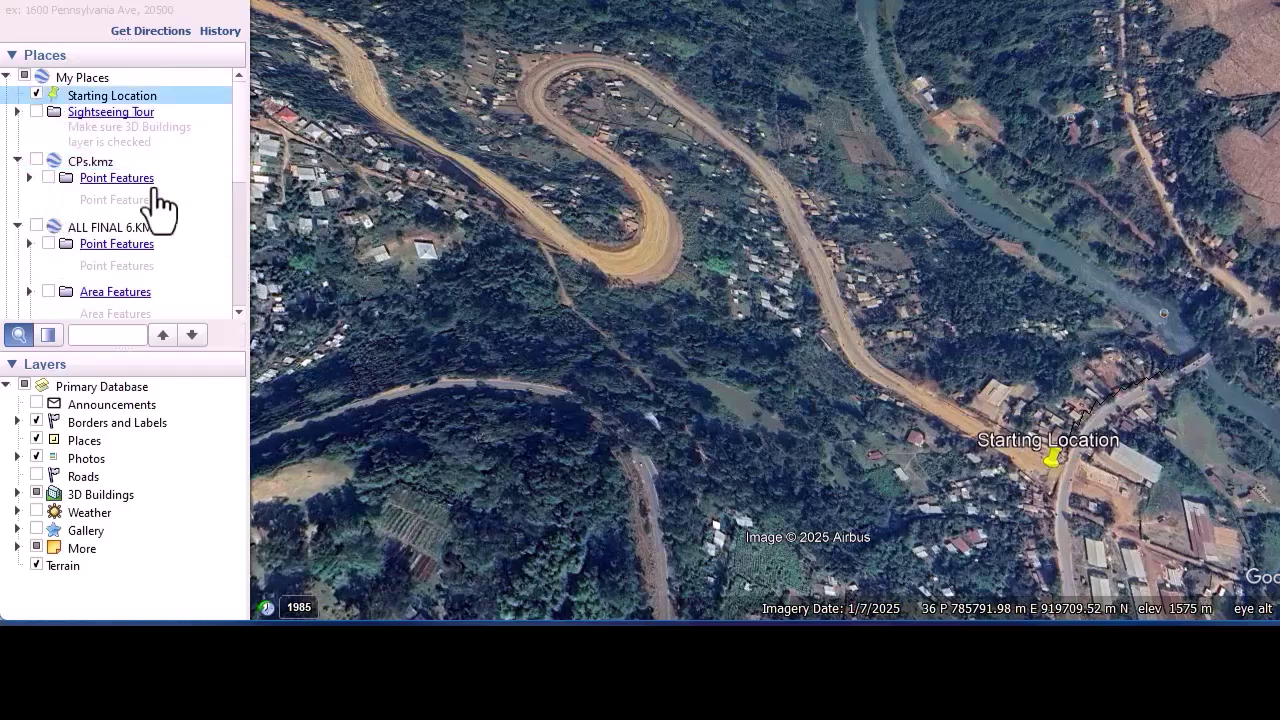
{"action": "left_click", "coordinate": [36, 93]}
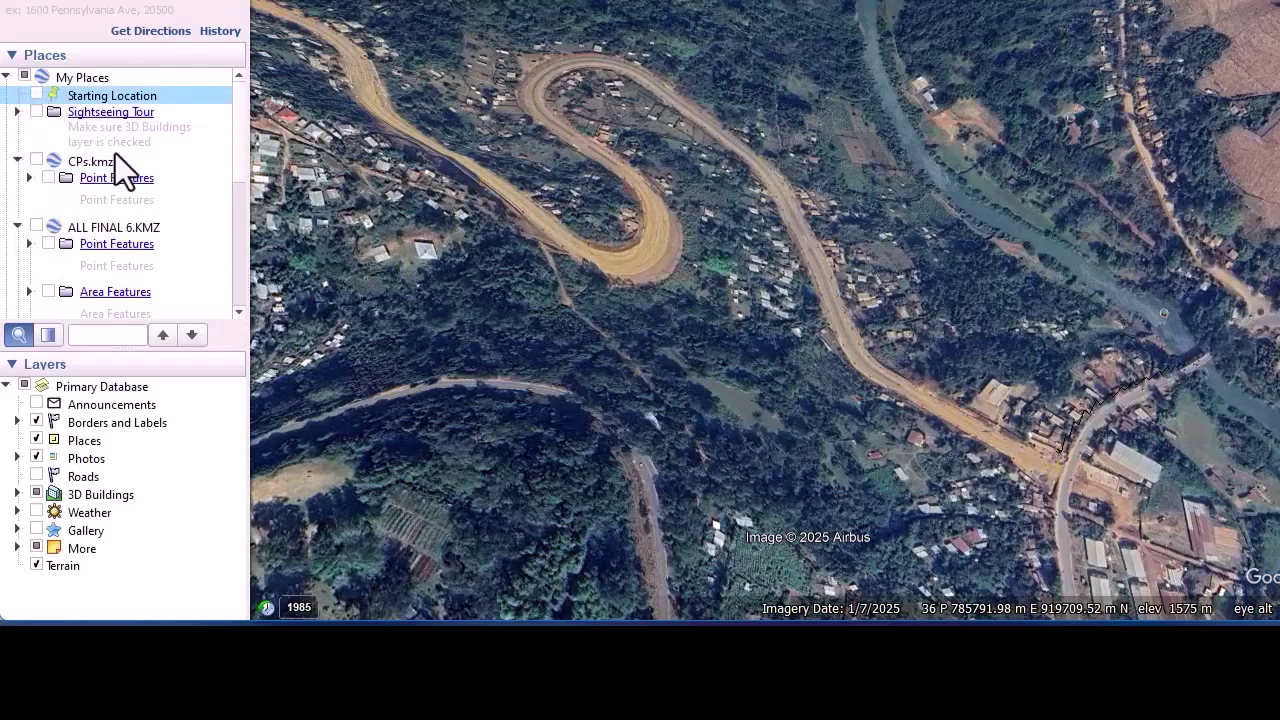
Check the saved places for overlays still shown and hide 0+000 chanelization.kml.
{"action": "scroll", "coordinate": [175, 284], "scroll_direction": "down", "scroll_amount": 2}
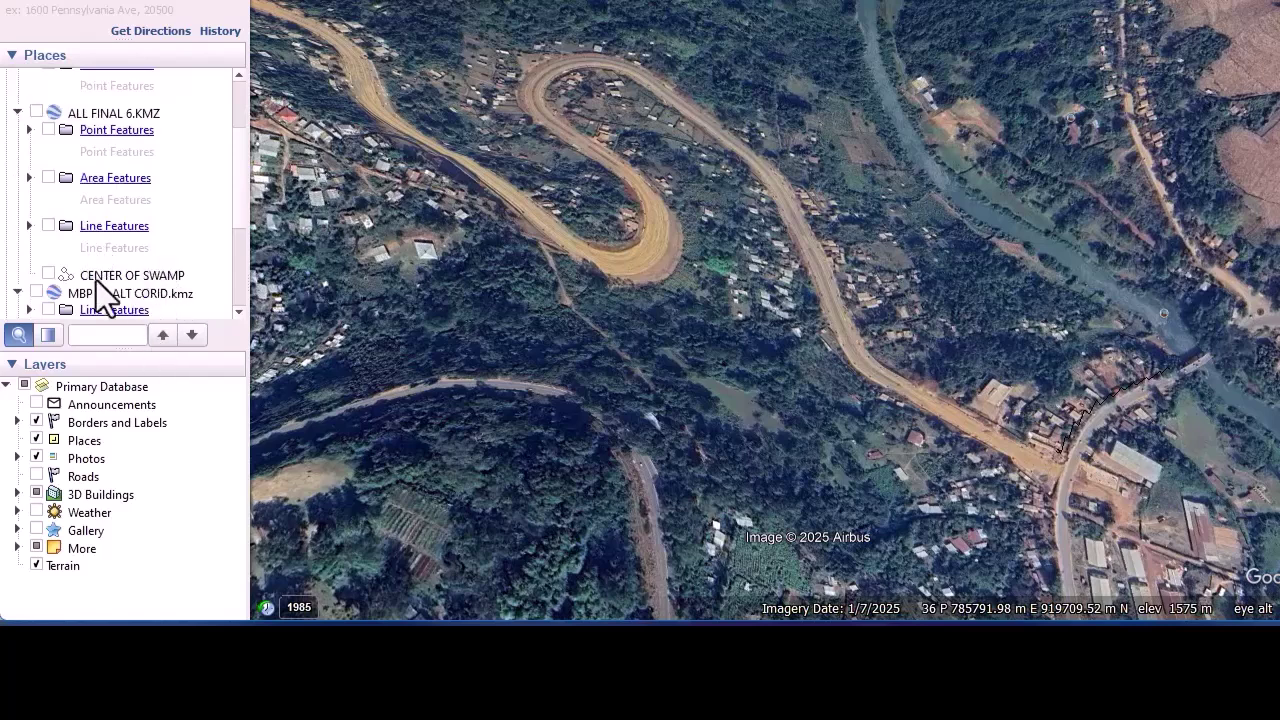
{"action": "scroll", "coordinate": [95, 278], "scroll_direction": "down", "scroll_amount": 3}
{"action": "scroll", "coordinate": [100, 282], "scroll_direction": "down", "scroll_amount": 1}
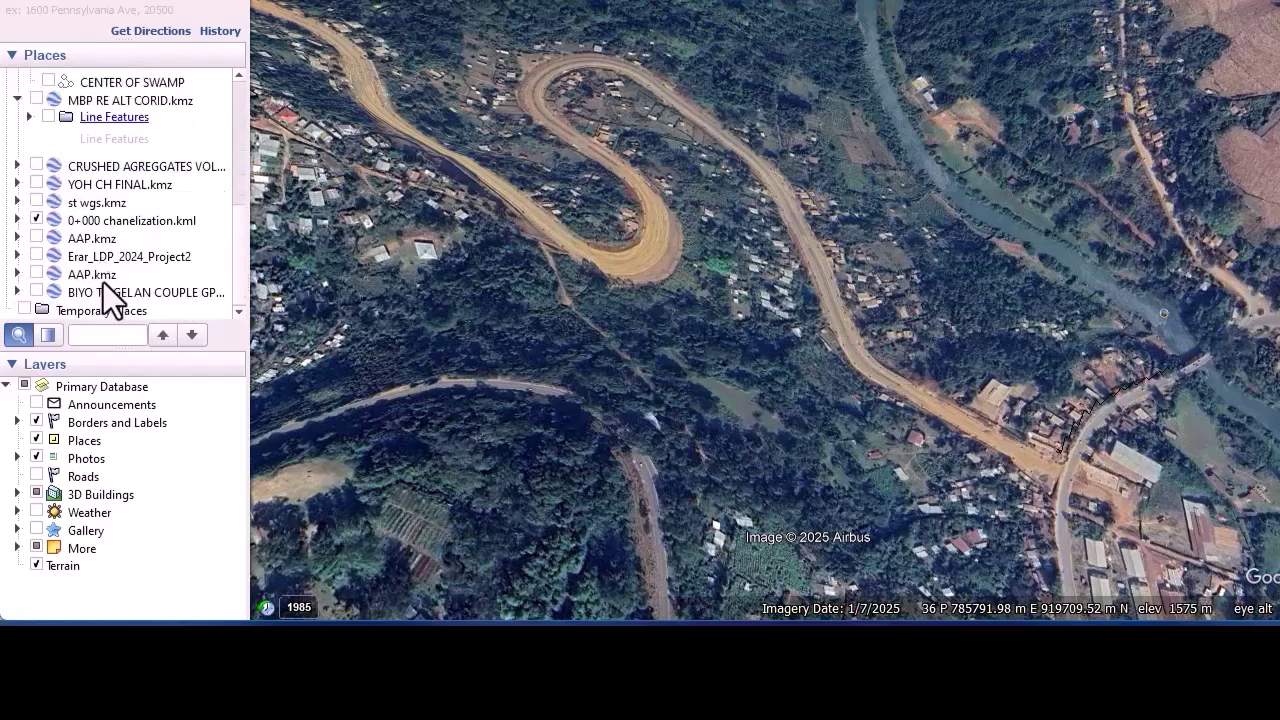
{"action": "scroll", "coordinate": [106, 282], "scroll_direction": "up", "scroll_amount": 3}
{"action": "scroll", "coordinate": [106, 282], "scroll_direction": "down", "scroll_amount": 3}
{"action": "left_click", "coordinate": [36, 220]}
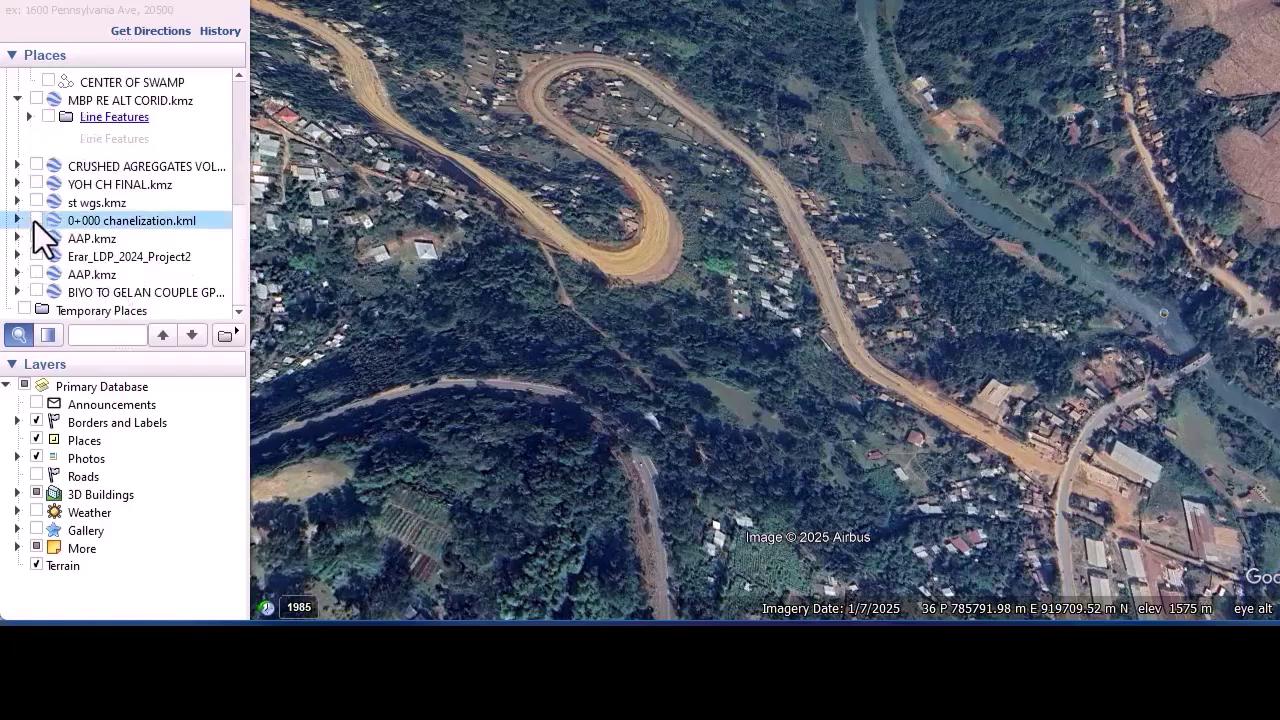
Examine the plain satellite imagery of the dirt road, its hairpin bends and the surrounding river area.
{"action": "scroll", "coordinate": [790, 360], "scroll_direction": "down", "scroll_amount": 2}
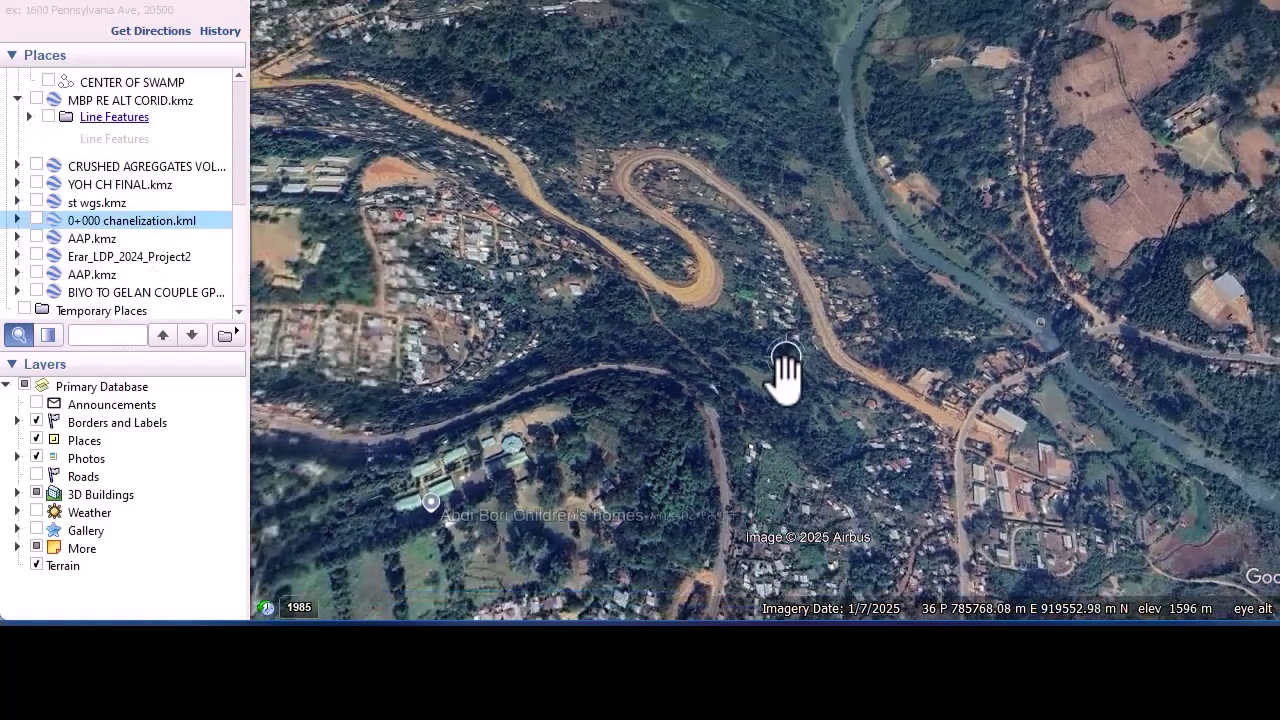
{"action": "scroll", "coordinate": [929, 377], "scroll_direction": "up", "scroll_amount": 1}
{"action": "scroll", "coordinate": [726, 294], "scroll_direction": "up", "scroll_amount": 1}
{"action": "scroll", "coordinate": [716, 335], "scroll_direction": "up", "scroll_amount": 1}
{"action": "scroll", "coordinate": [716, 335], "scroll_direction": "down", "scroll_amount": 1}
{"action": "scroll", "coordinate": [1090, 475], "scroll_direction": "up", "scroll_amount": 2}
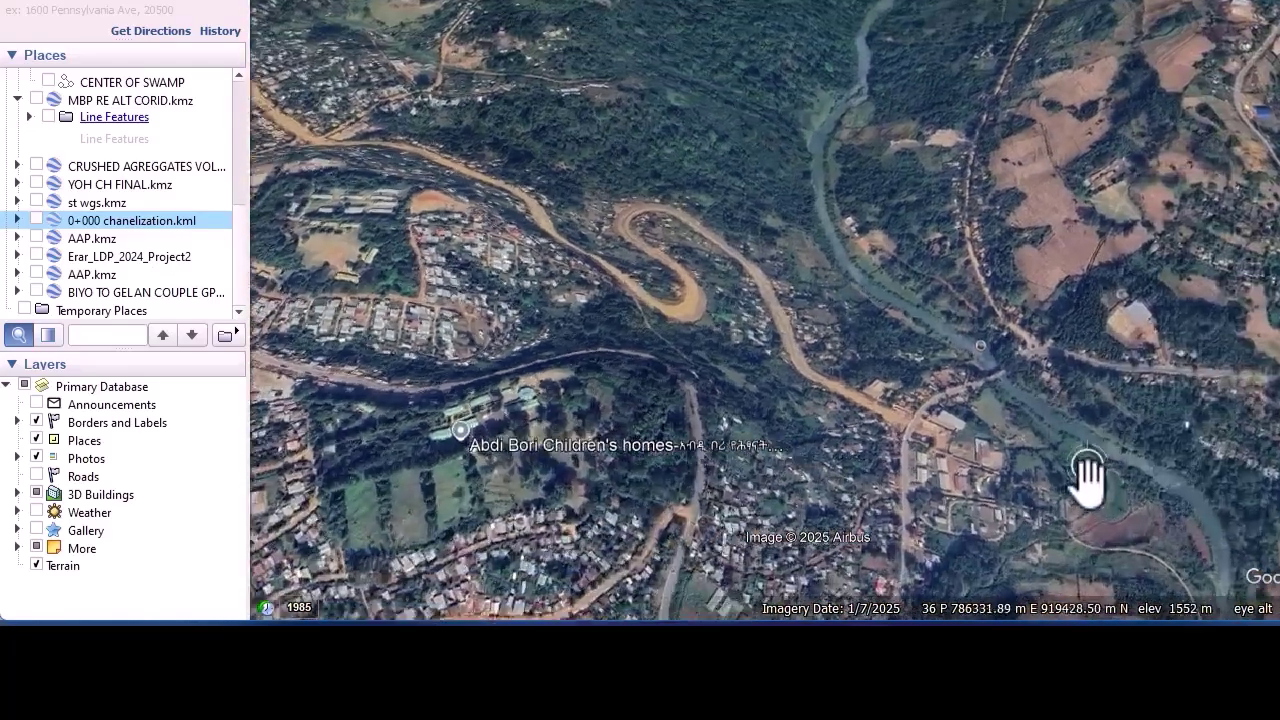
{"action": "scroll", "coordinate": [394, 234], "scroll_direction": "up", "scroll_amount": 2}
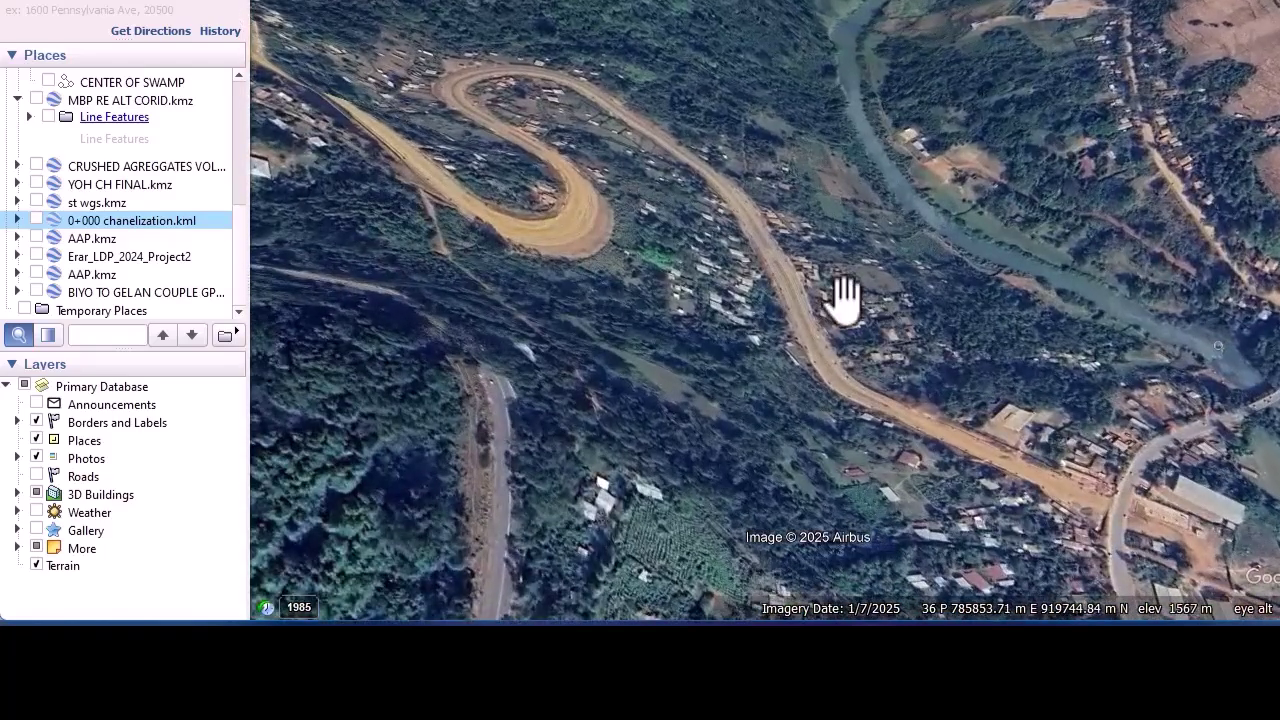
{"action": "scroll", "coordinate": [600, 337], "scroll_direction": "down", "scroll_amount": 1}
{"action": "left_click_drag", "start_coordinate": [888, 348], "coordinate": [751, 258]}
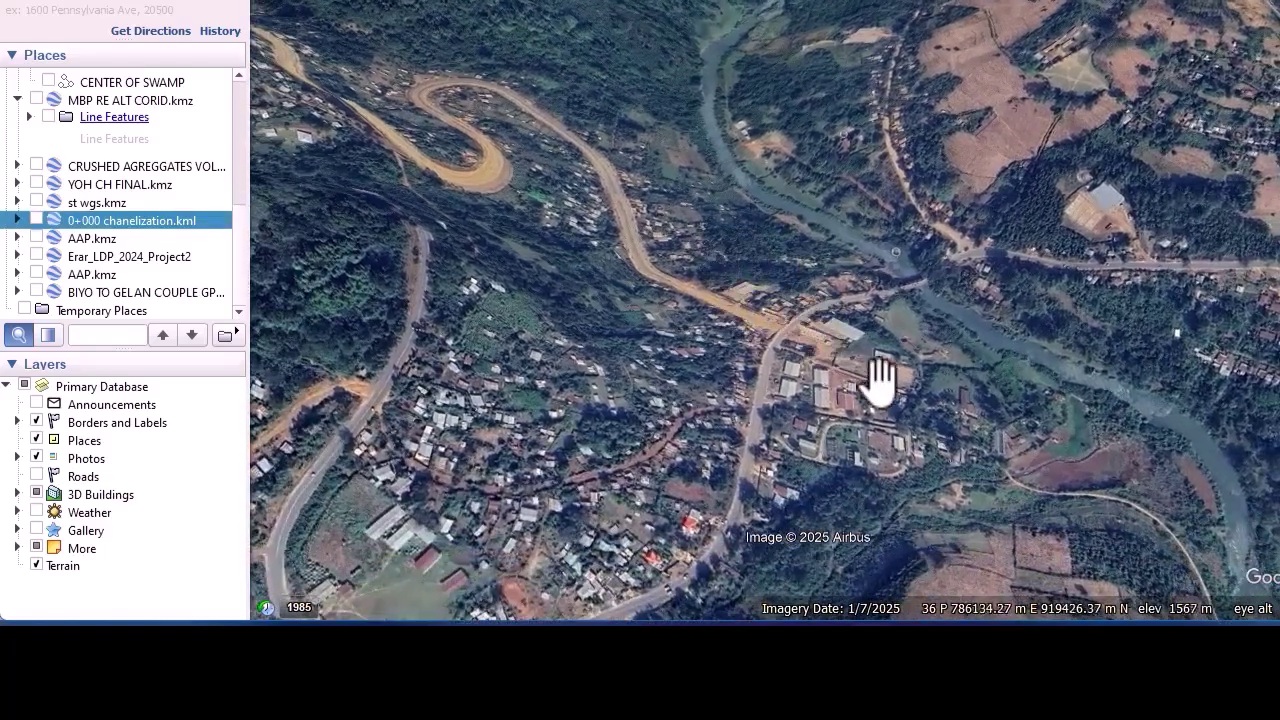
{"action": "left_click_drag", "start_coordinate": [557, 224], "coordinate": [814, 346]}
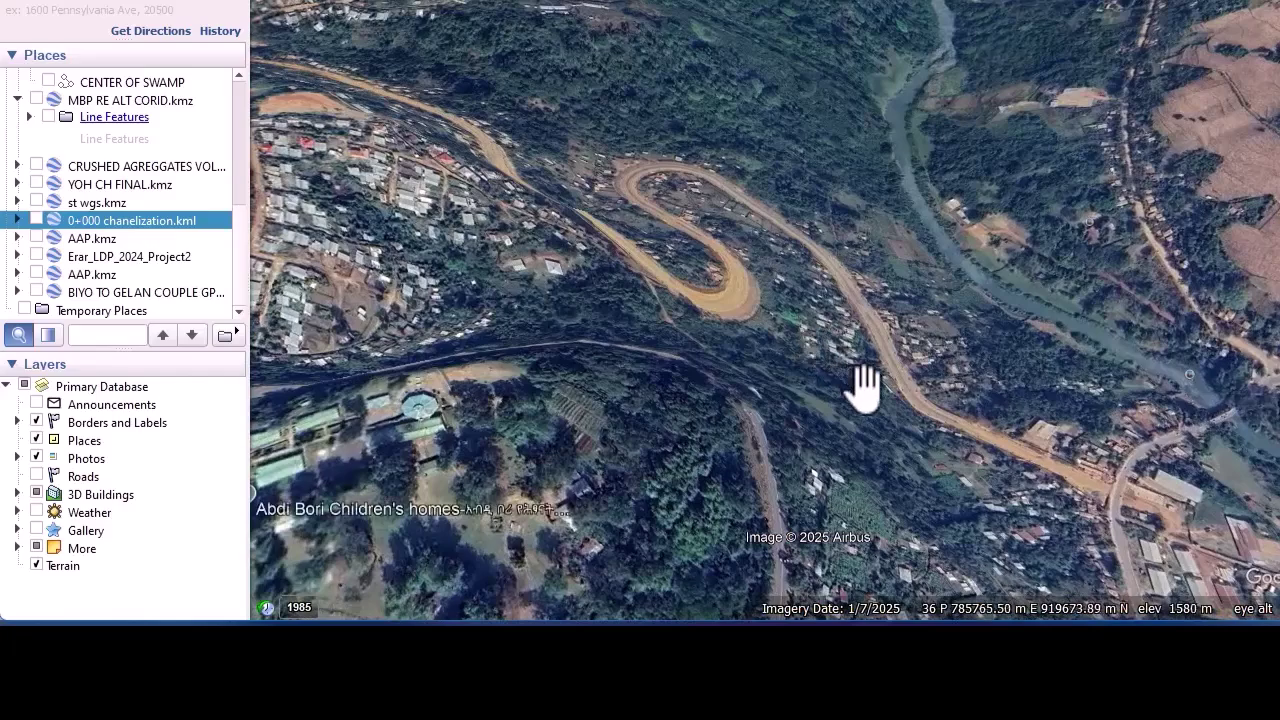
{"action": "scroll", "coordinate": [872, 409], "scroll_direction": "down", "scroll_amount": 3}
{"action": "scroll", "coordinate": [869, 410], "scroll_direction": "up", "scroll_amount": 3}
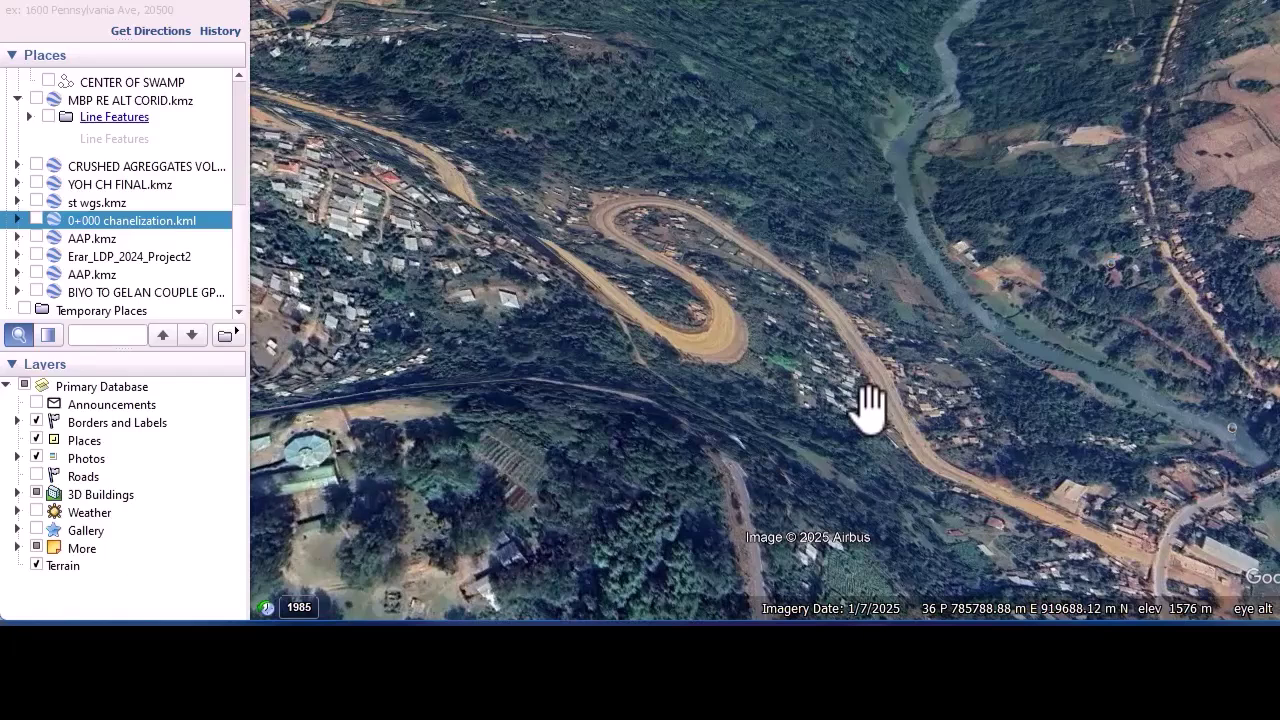
{"action": "left_click_drag", "start_coordinate": [797, 398], "coordinate": [663, 313]}
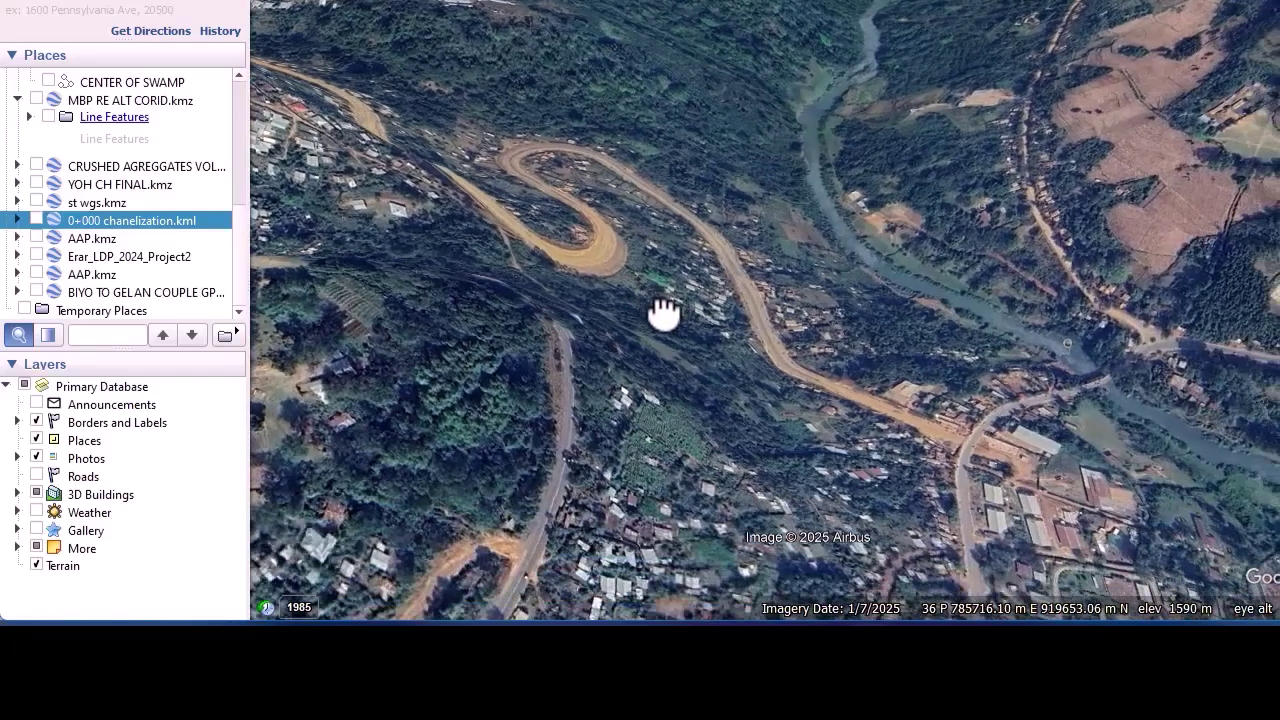
Inspect the junction where the dirt road meets the paved road near the river bridge.
{"action": "scroll", "coordinate": [1028, 470], "scroll_direction": "up", "scroll_amount": 5}
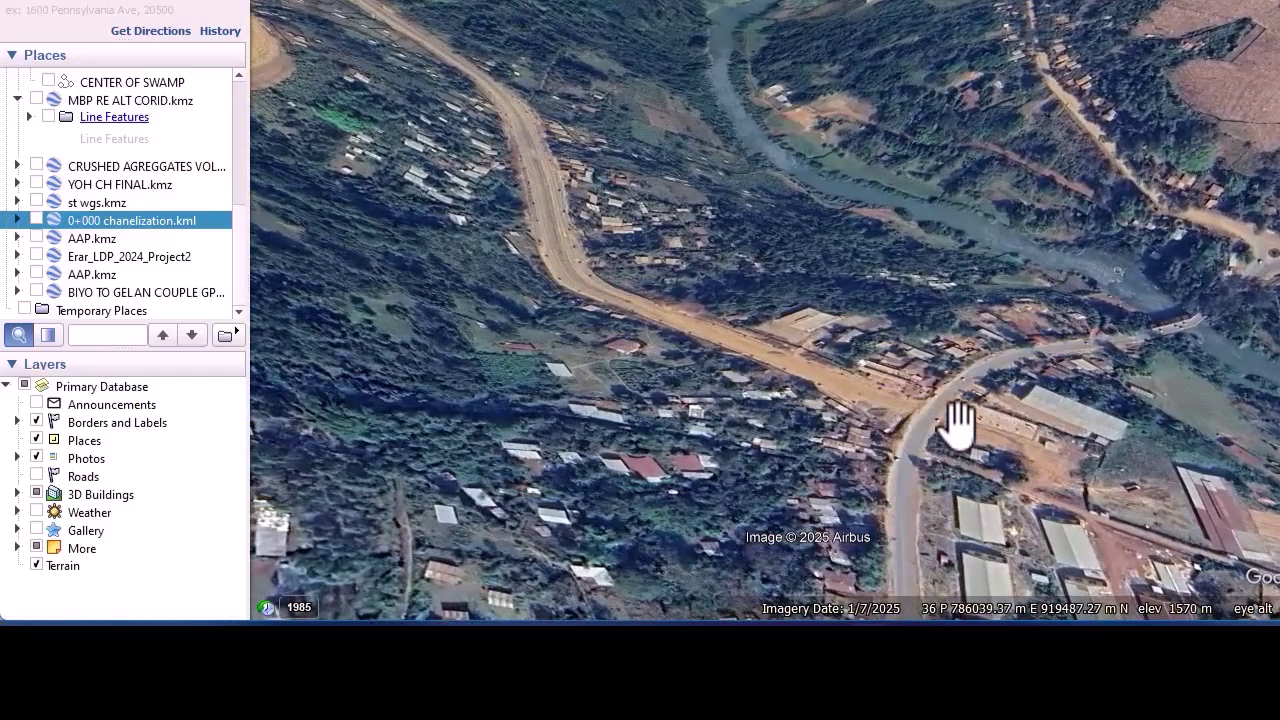
{"action": "scroll", "coordinate": [958, 425], "scroll_direction": "up", "scroll_amount": 2}
{"action": "scroll", "coordinate": [960, 410], "scroll_direction": "up", "scroll_amount": 2}
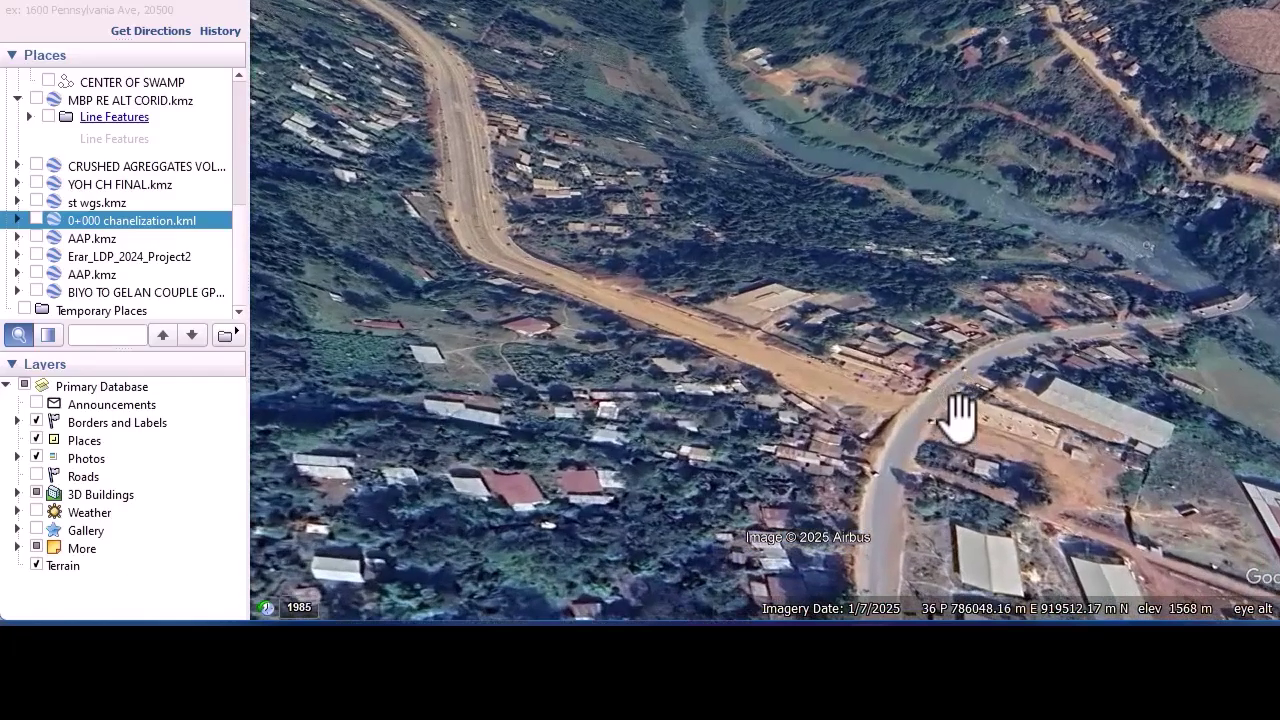
{"action": "scroll", "coordinate": [429, 189], "scroll_direction": "up", "scroll_amount": 3}
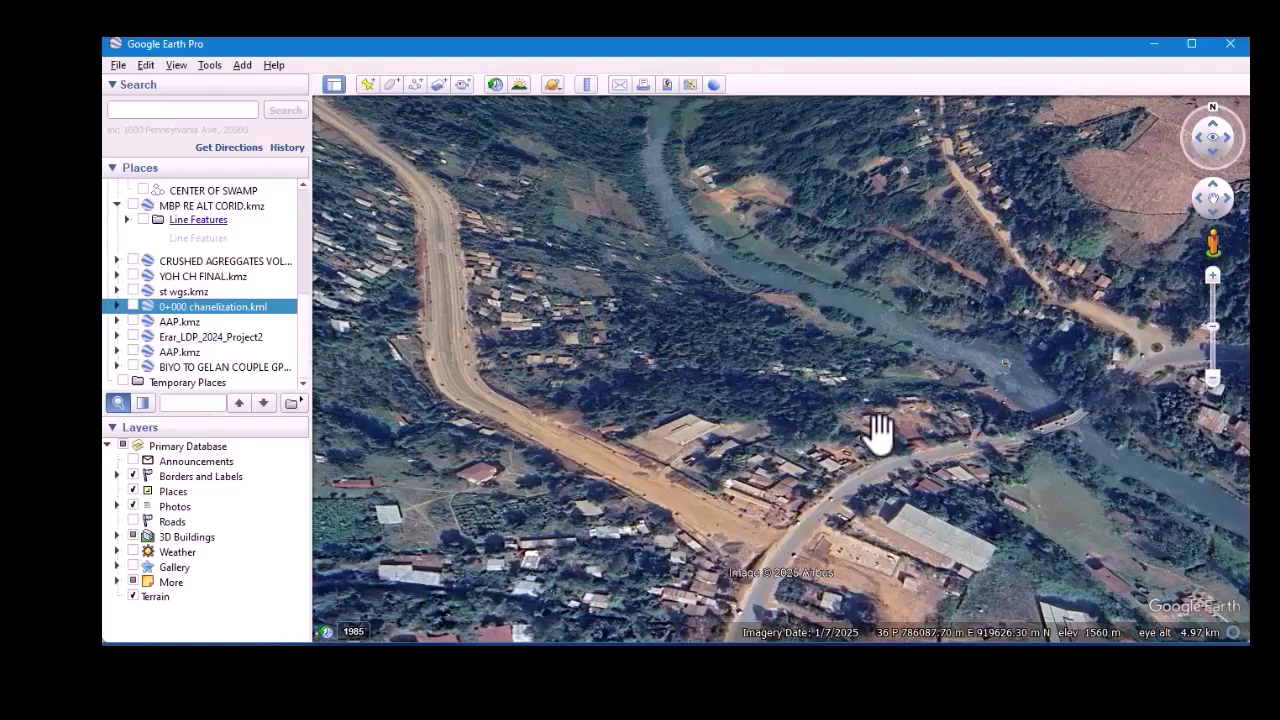
{"action": "scroll", "coordinate": [766, 373], "scroll_direction": "down", "scroll_amount": 2}
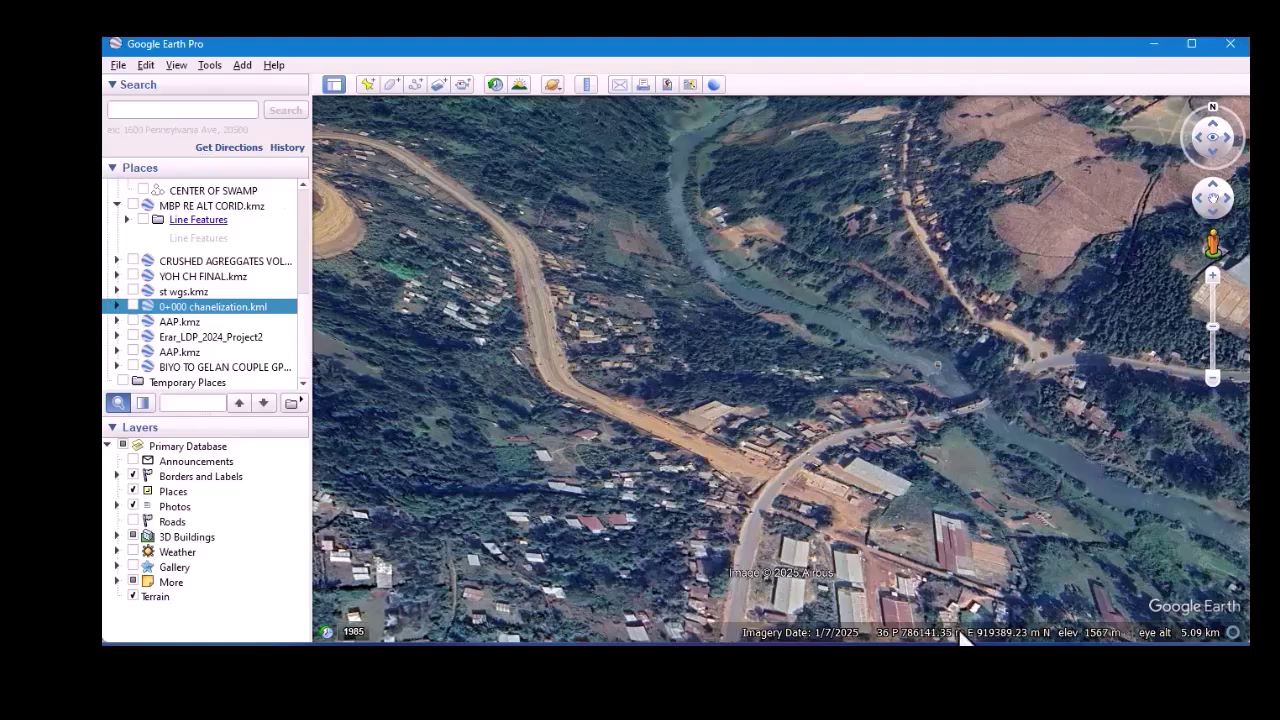
Set the Lat/Long display to Degrees, Decimal Minutes in the program options and apply it.
{"action": "left_click", "coordinate": [209, 66]}
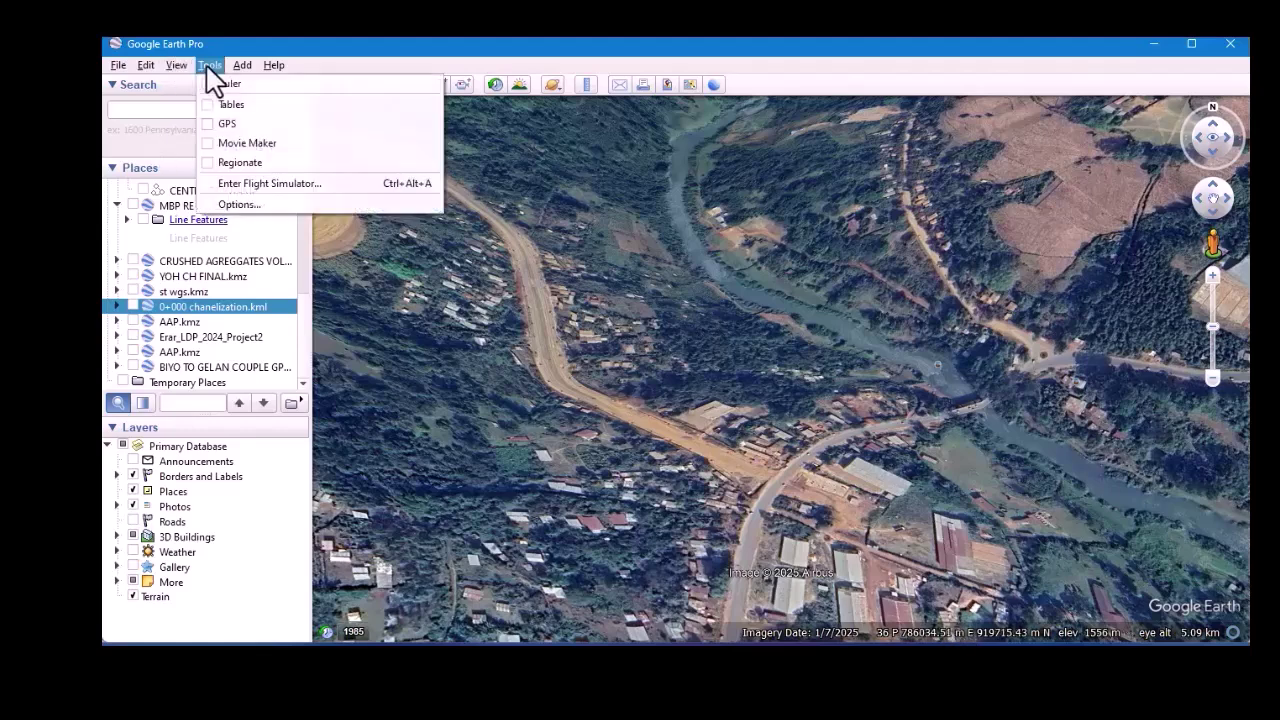
{"action": "left_click", "coordinate": [250, 205]}
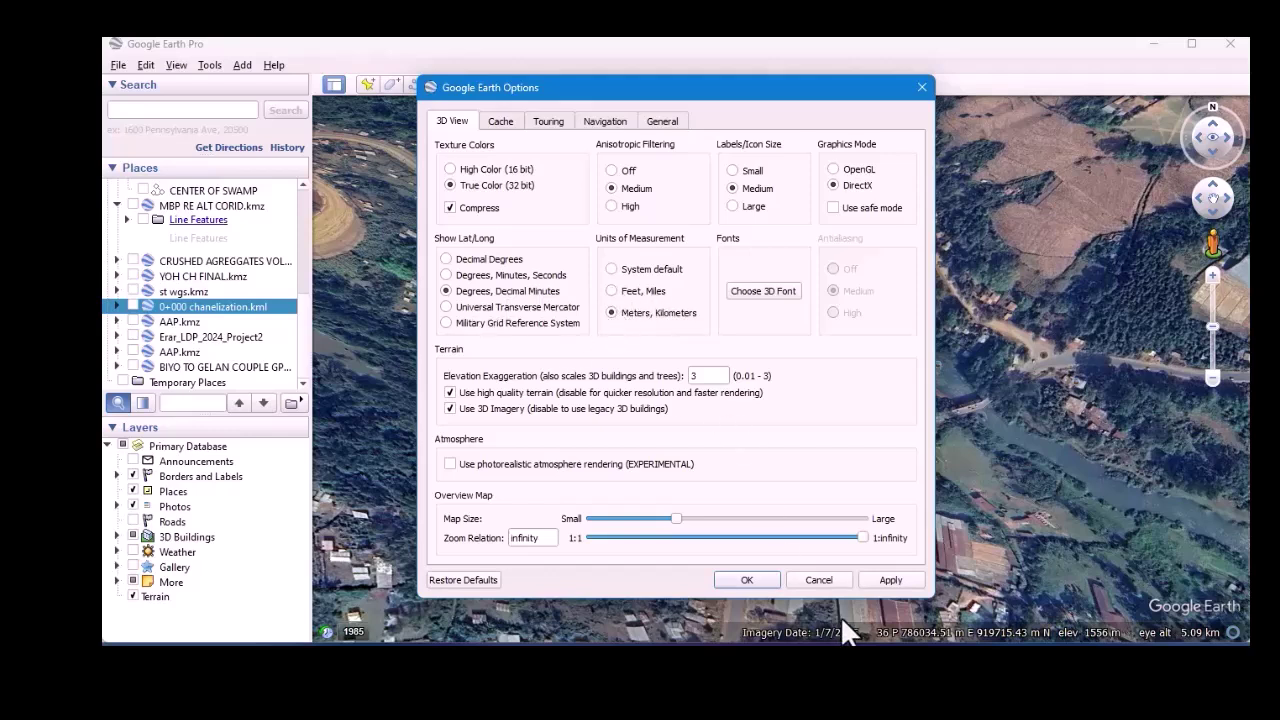
{"action": "left_click", "coordinate": [906, 580]}
{"action": "left_click", "coordinate": [760, 582]}
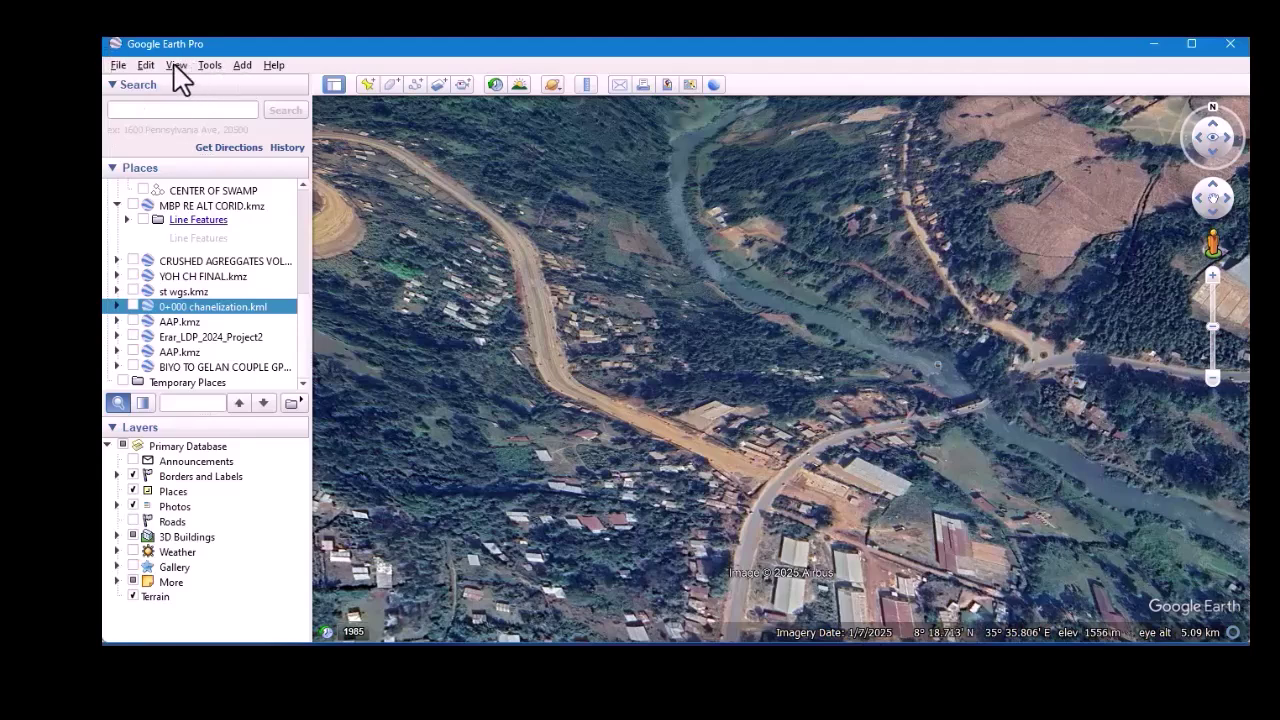
Set the Lat/Long display to Universal Transverse Mercator in the program options and apply it.
{"action": "left_click", "coordinate": [207, 68]}
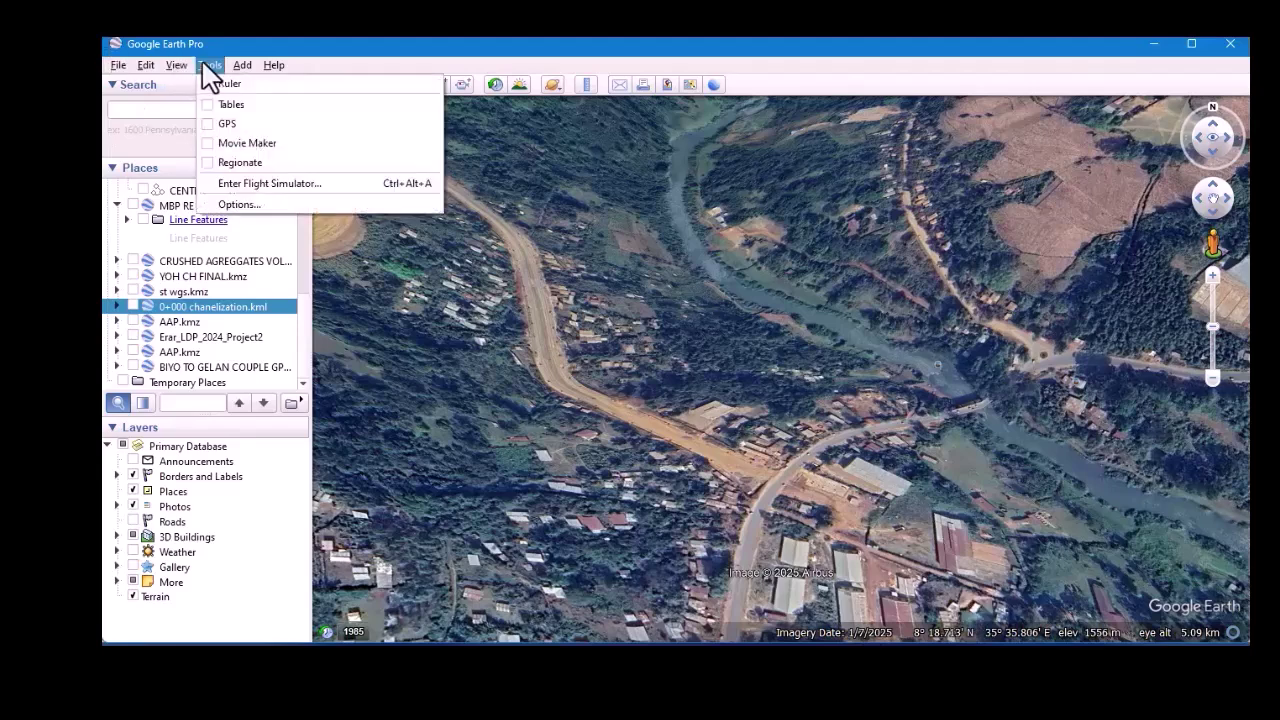
{"action": "left_click", "coordinate": [245, 204]}
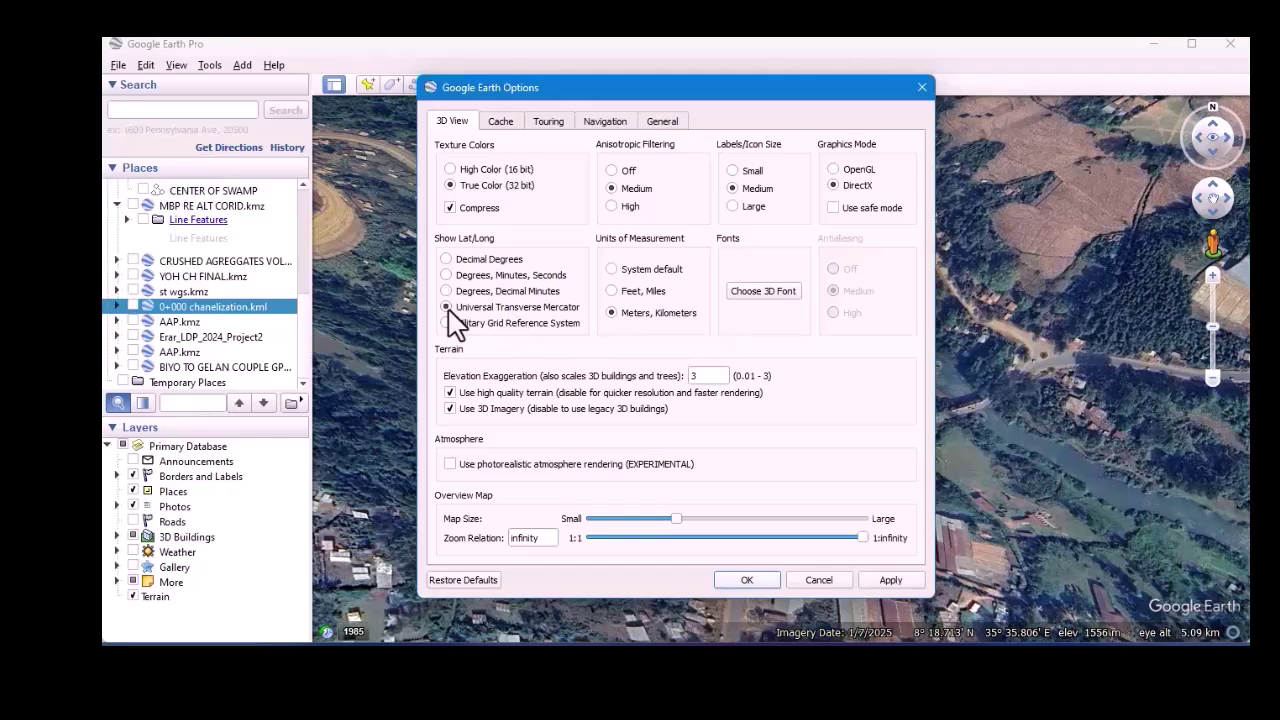
{"action": "left_click", "coordinate": [900, 580]}
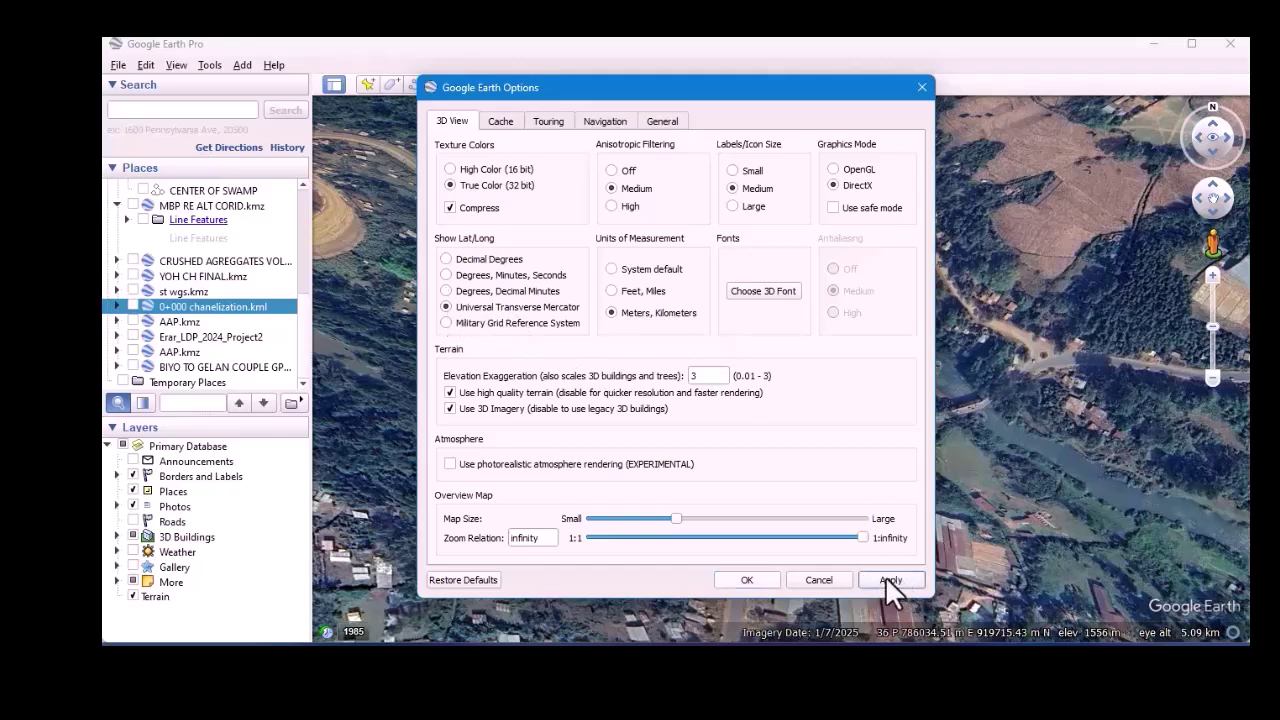
{"action": "left_click", "coordinate": [746, 580]}
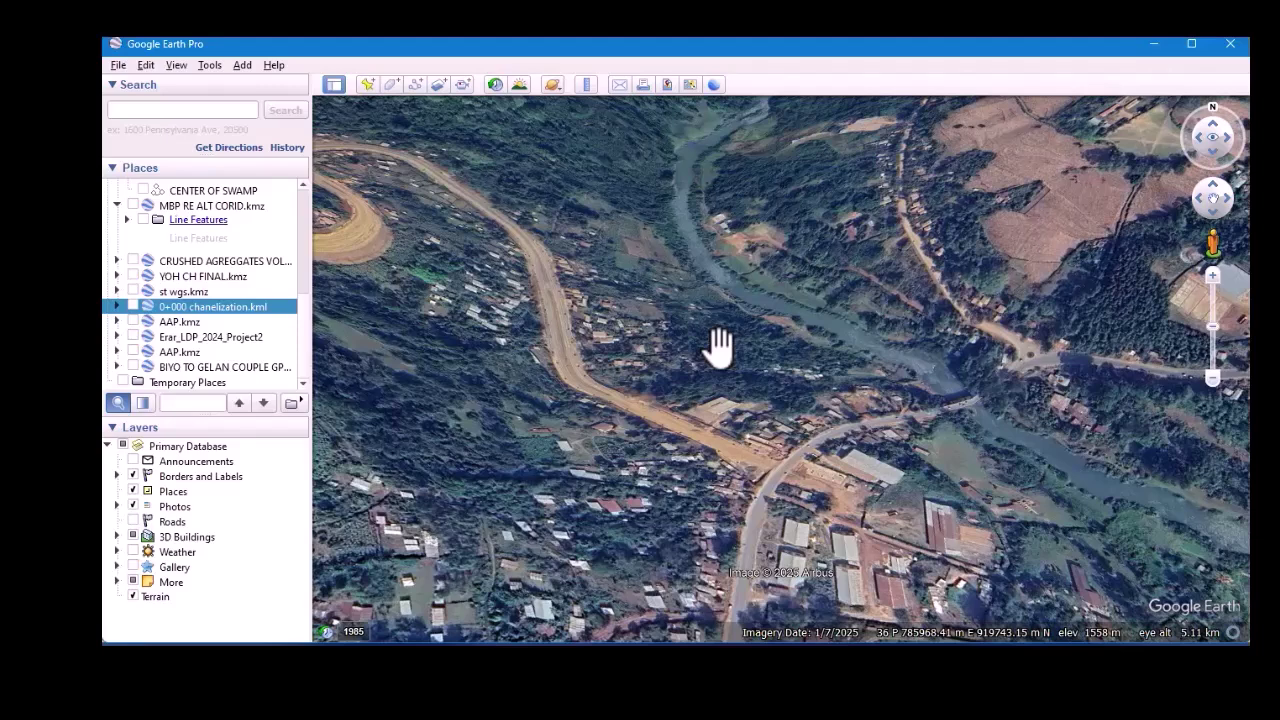
Inspect the junction of the dirt road and the paved road at close range and from different tilts.
{"action": "scroll", "coordinate": [766, 509], "scroll_direction": "up", "scroll_amount": 2}
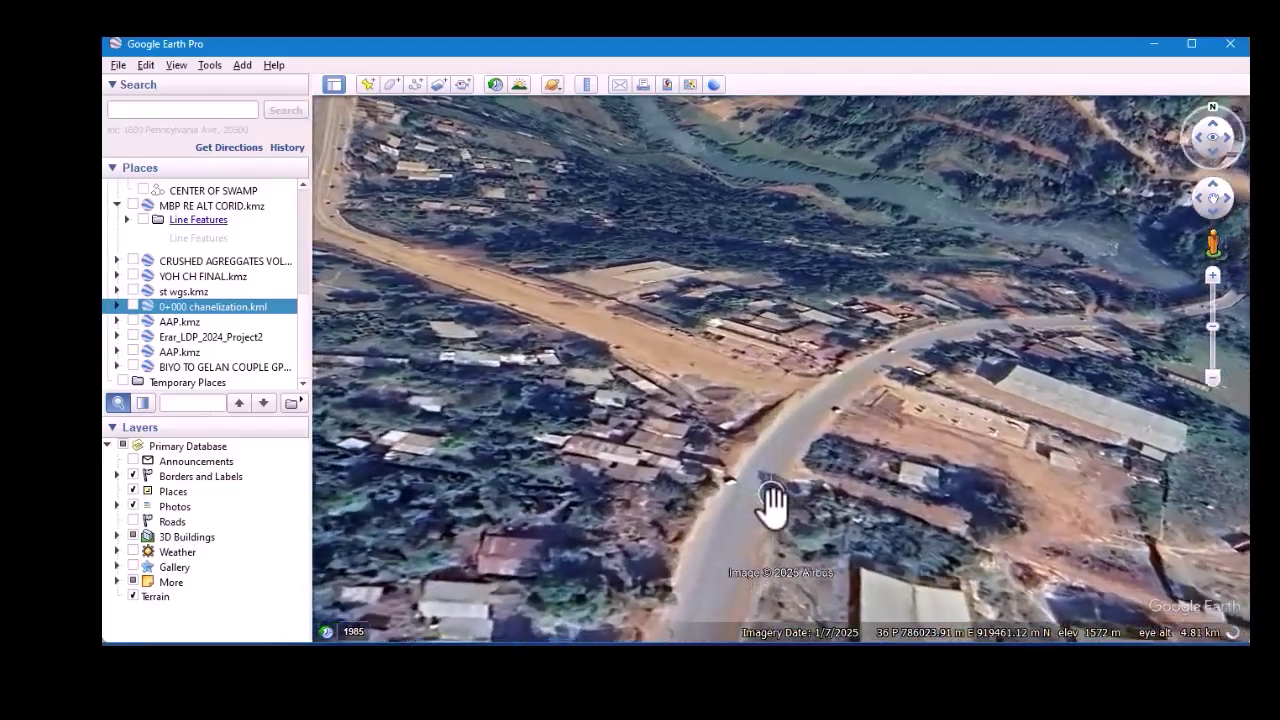
{"action": "scroll", "coordinate": [772, 508], "scroll_direction": "down", "scroll_amount": 1}
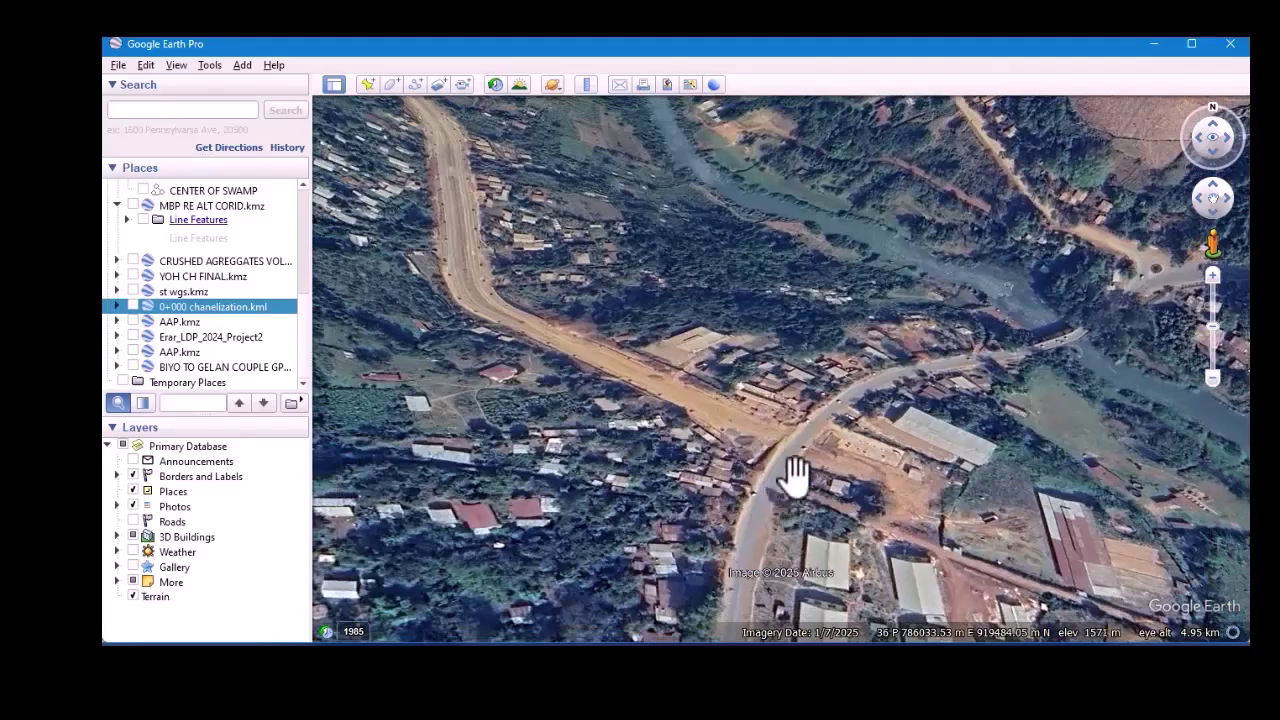
{"action": "scroll", "coordinate": [793, 473], "scroll_direction": "up", "scroll_amount": 1}
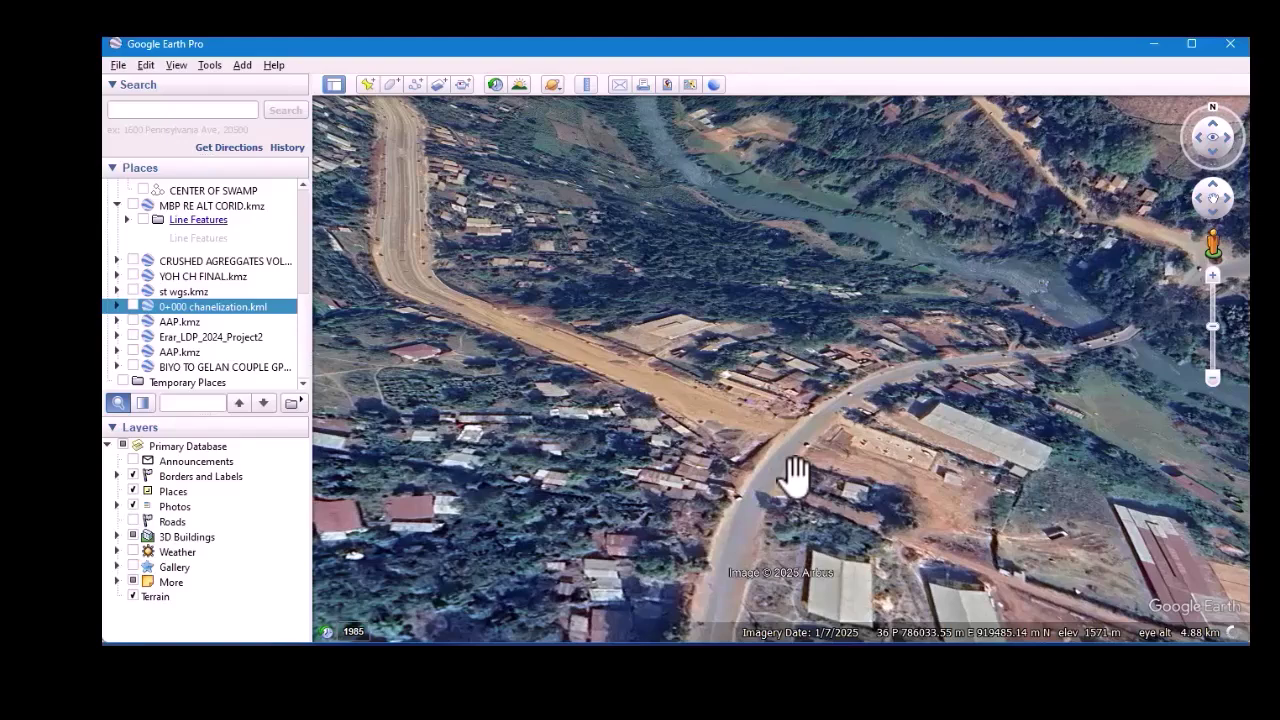
{"action": "scroll", "coordinate": [793, 473], "scroll_direction": "down", "scroll_amount": 1}
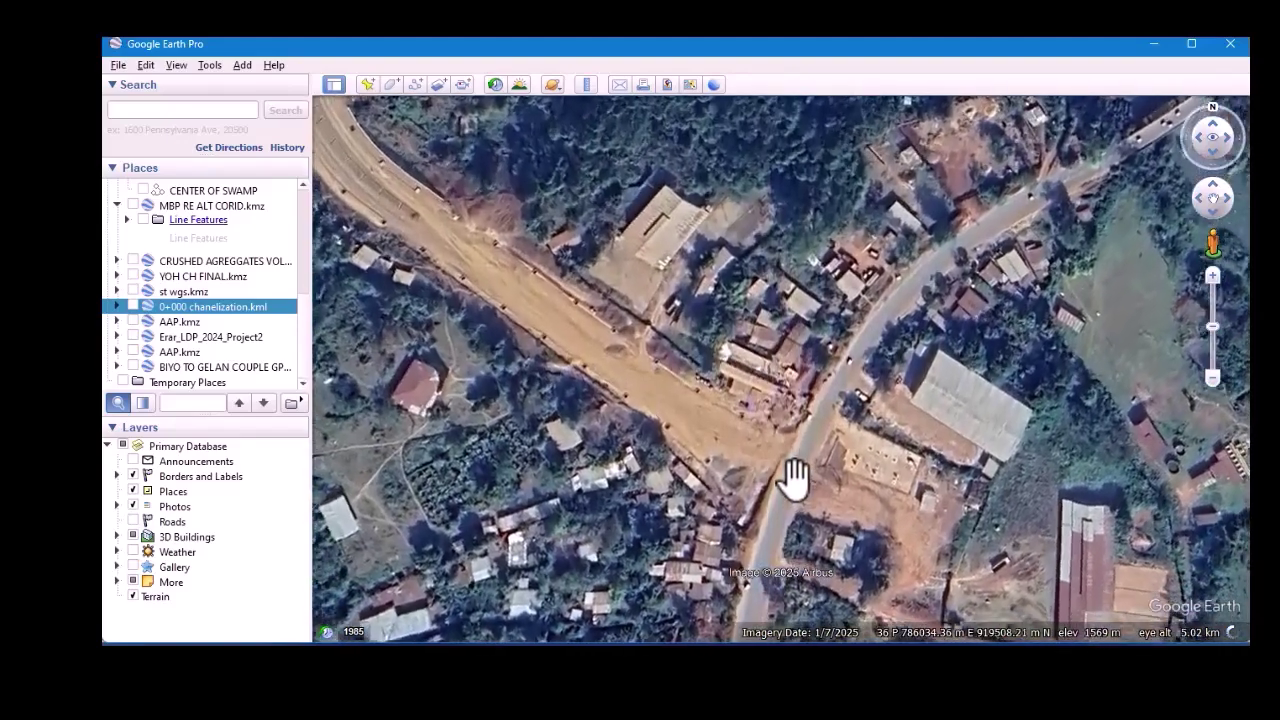
{"action": "scroll", "coordinate": [793, 477], "scroll_direction": "up", "scroll_amount": 1}
{"action": "scroll", "coordinate": [711, 556], "scroll_direction": "up", "scroll_amount": 2}
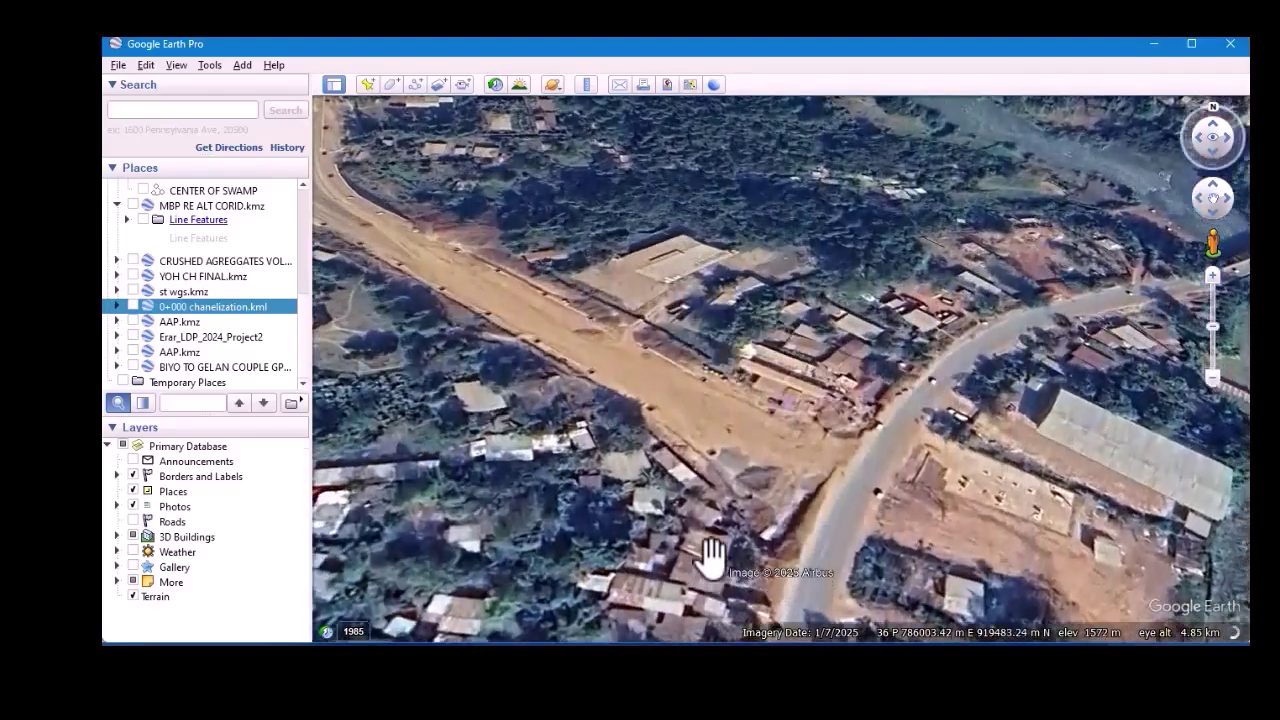
{"action": "middle_click_drag", "start_coordinate": [711, 556], "coordinate": [709, 567]}
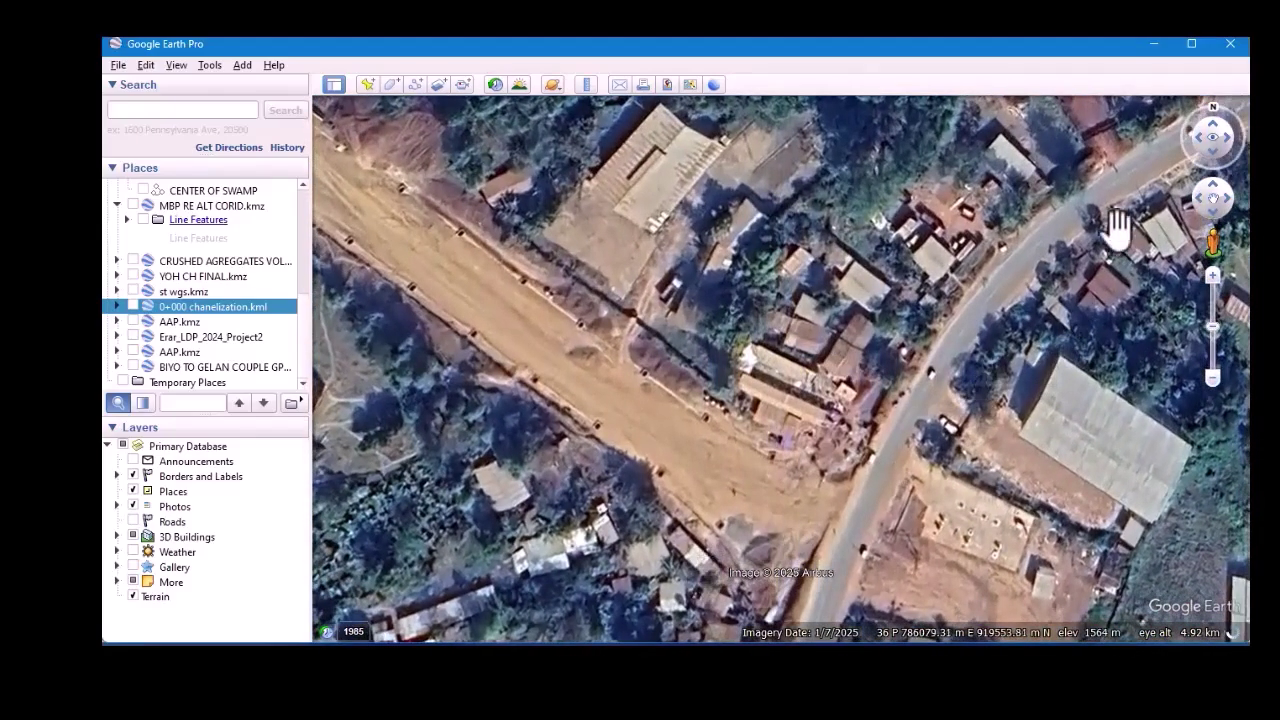
Examine the hills, roads and river valley around the site from rotated and tilted 3D viewpoints.
{"action": "left_click", "coordinate": [1217, 127]}
{"action": "mouse_move", "coordinate": [1217, 126]}
{"action": "left_mouse_down"}
{"action": "mouse_move", "coordinate": [1226, 136]}
{"action": "mouse_move", "coordinate": [1203, 142]}
{"action": "left_mouse_up"}
{"action": "left_click_drag", "start_coordinate": [1216, 210], "coordinate": [1213, 198]}
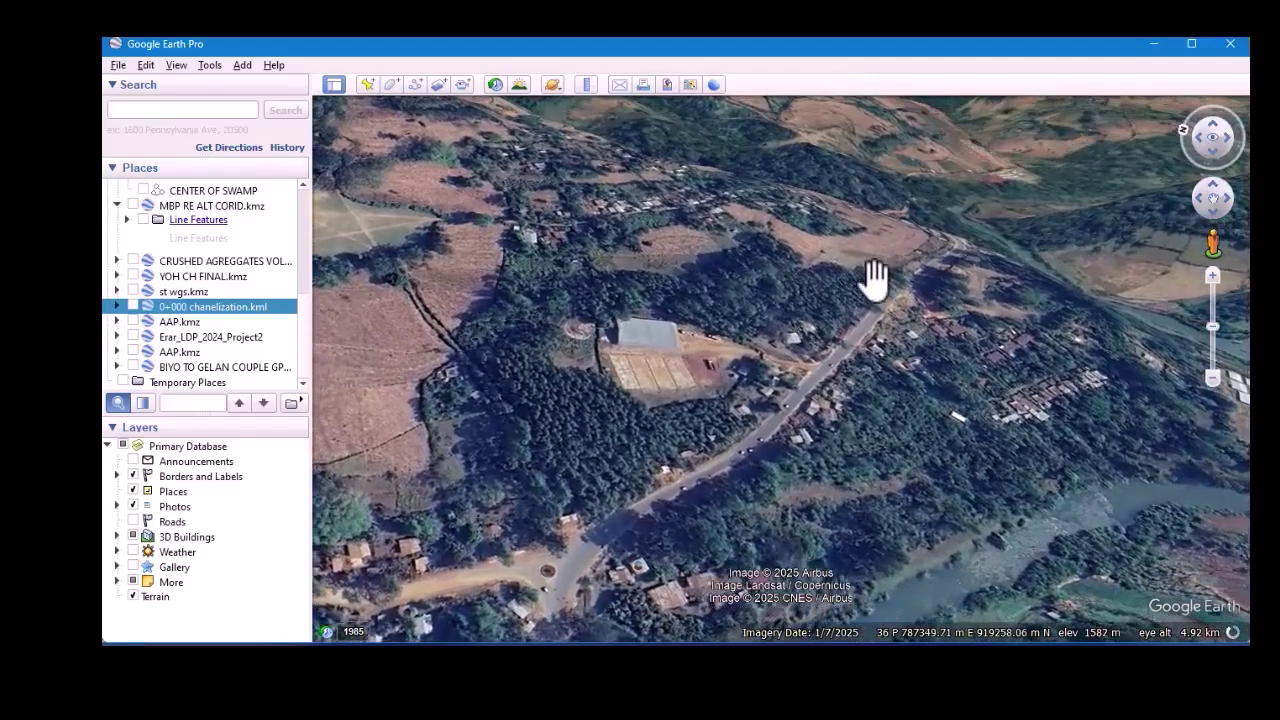
{"action": "left_click_drag", "start_coordinate": [862, 240], "coordinate": [893, 280]}
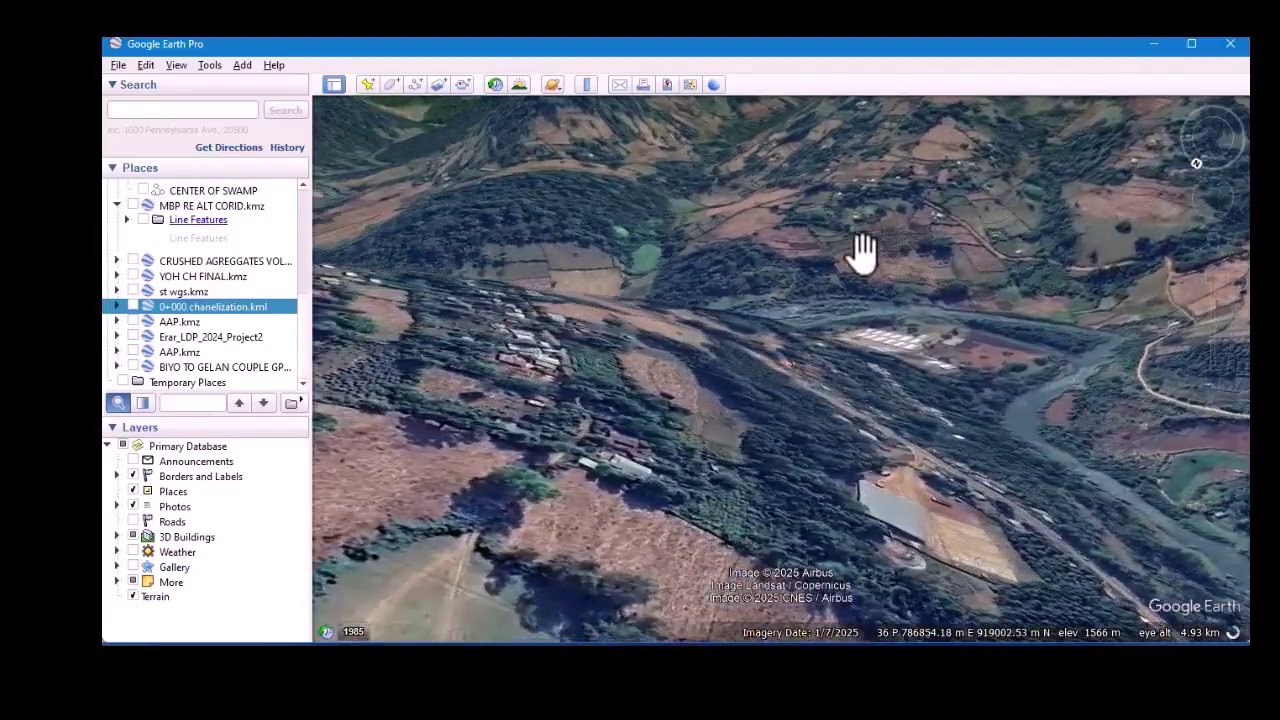
{"action": "left_click", "coordinate": [1198, 137]}
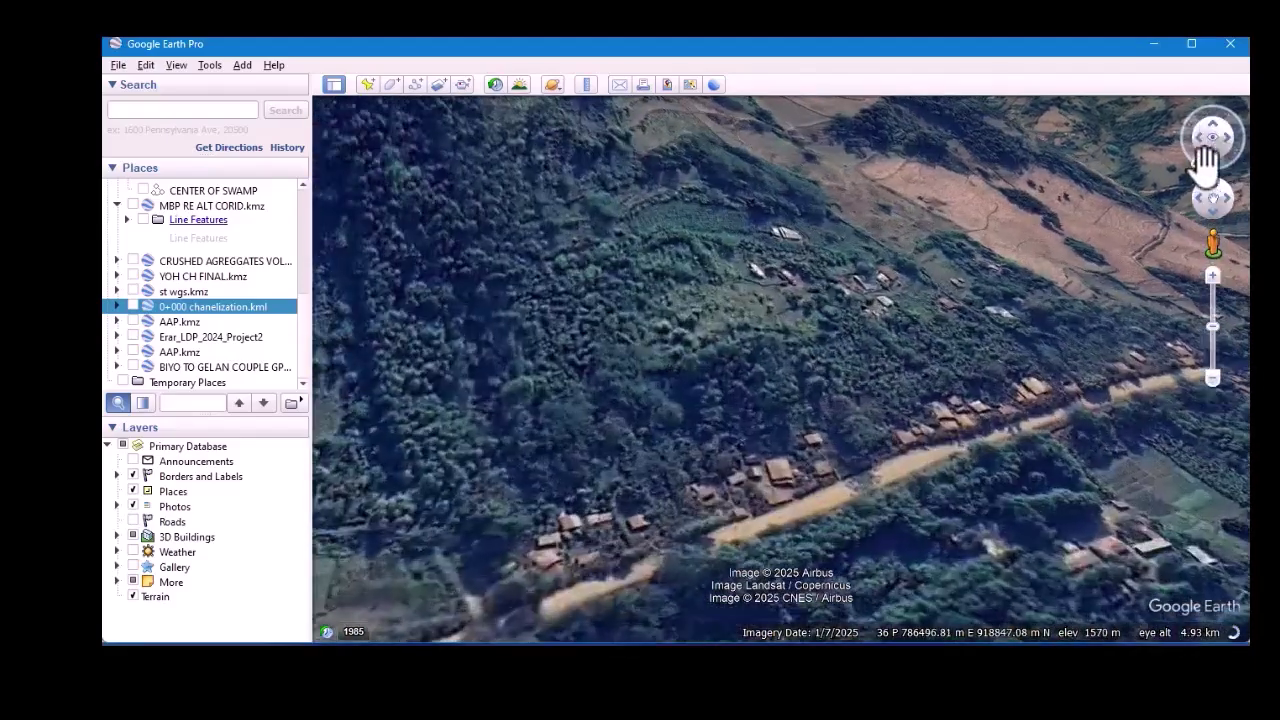
{"action": "mouse_move", "coordinate": [1196, 158]}
{"action": "left_mouse_down"}
{"action": "mouse_move", "coordinate": [1191, 139]}
{"action": "mouse_move", "coordinate": [1214, 131]}
{"action": "left_mouse_up"}
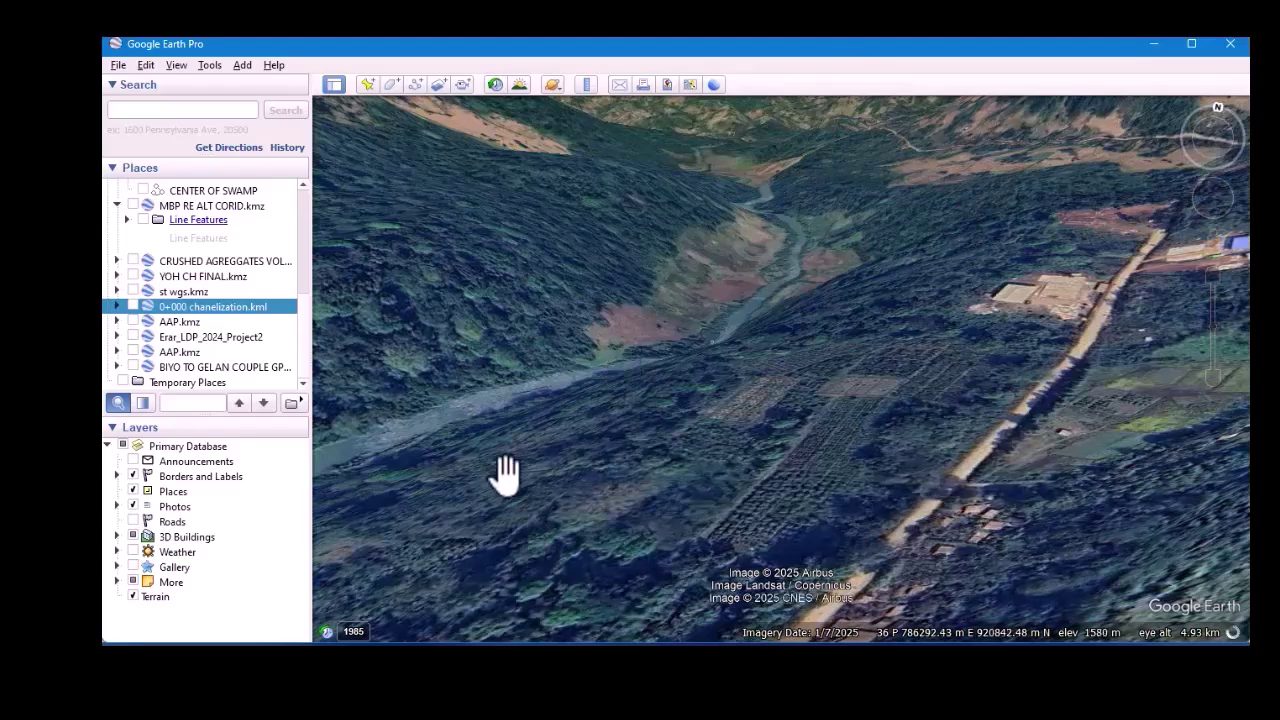
{"action": "scroll", "coordinate": [620, 460], "scroll_direction": "down", "scroll_amount": 3}
{"action": "scroll", "coordinate": [635, 441], "scroll_direction": "down", "scroll_amount": 3}
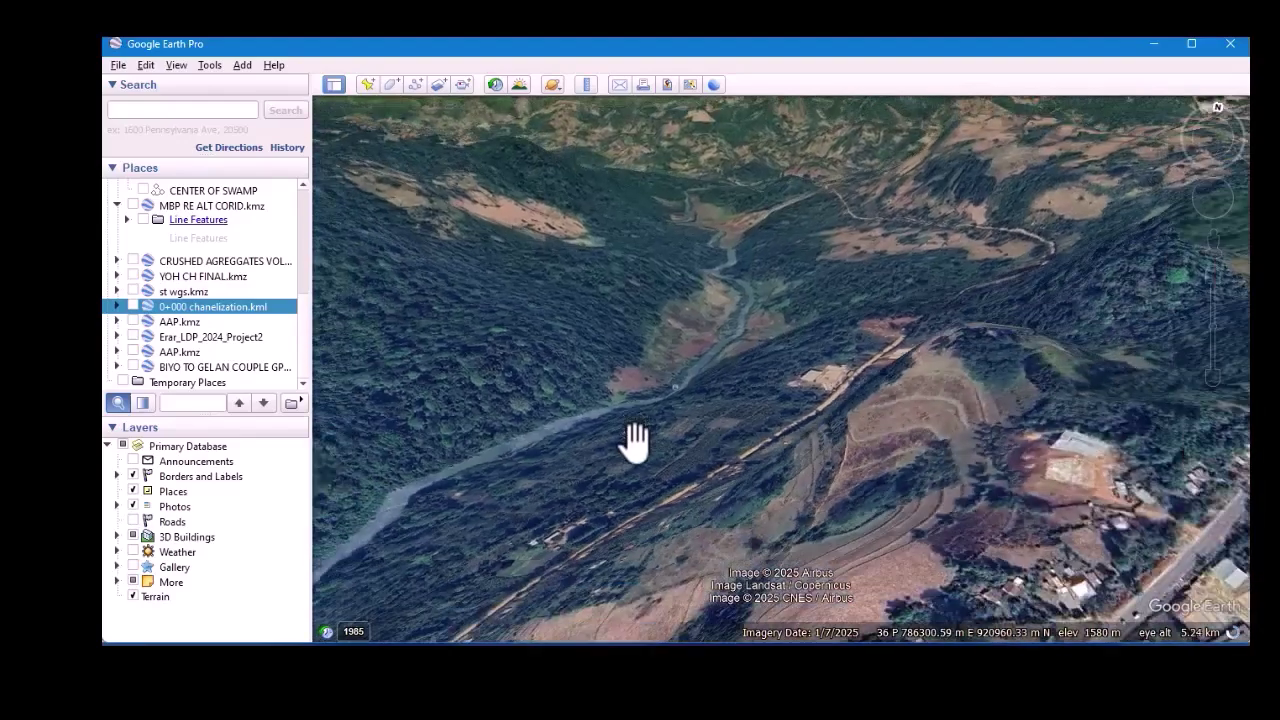
{"action": "scroll", "coordinate": [507, 428], "scroll_direction": "up", "scroll_amount": 3}
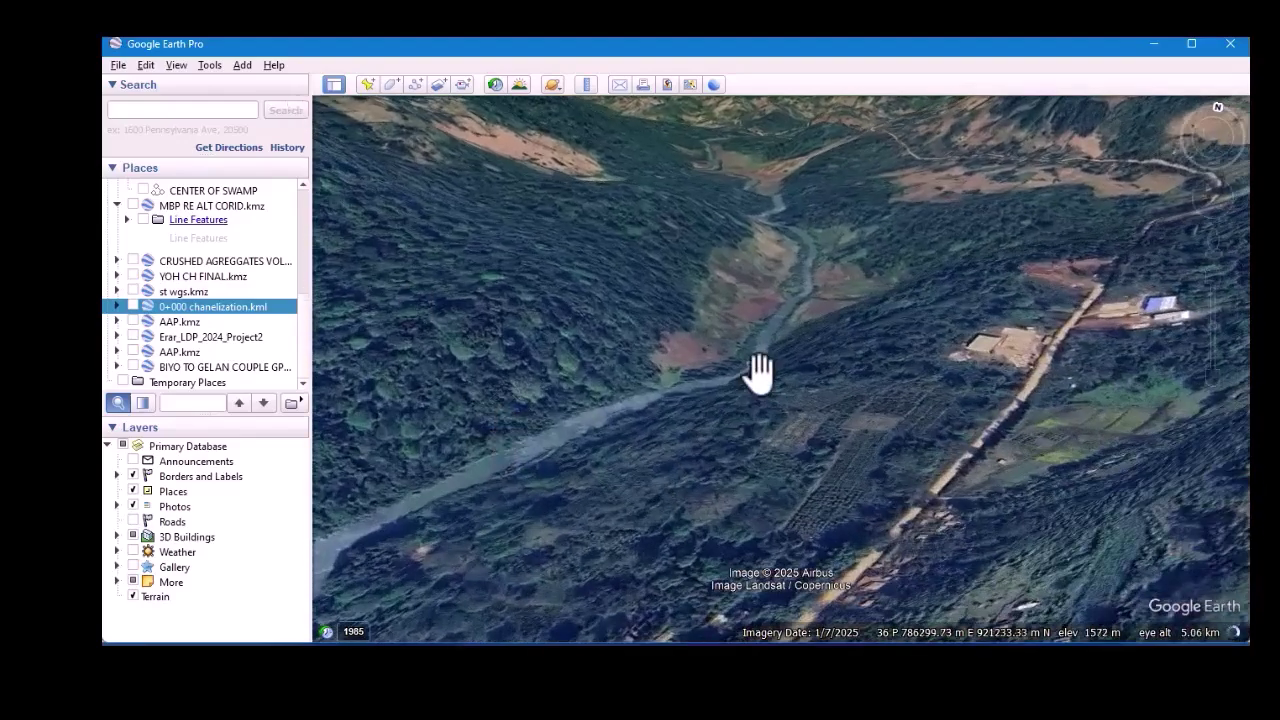
Set the terrain elevation exaggeration to 1 in the program options and check the relief along the dirt road.
{"action": "left_click", "coordinate": [212, 68]}
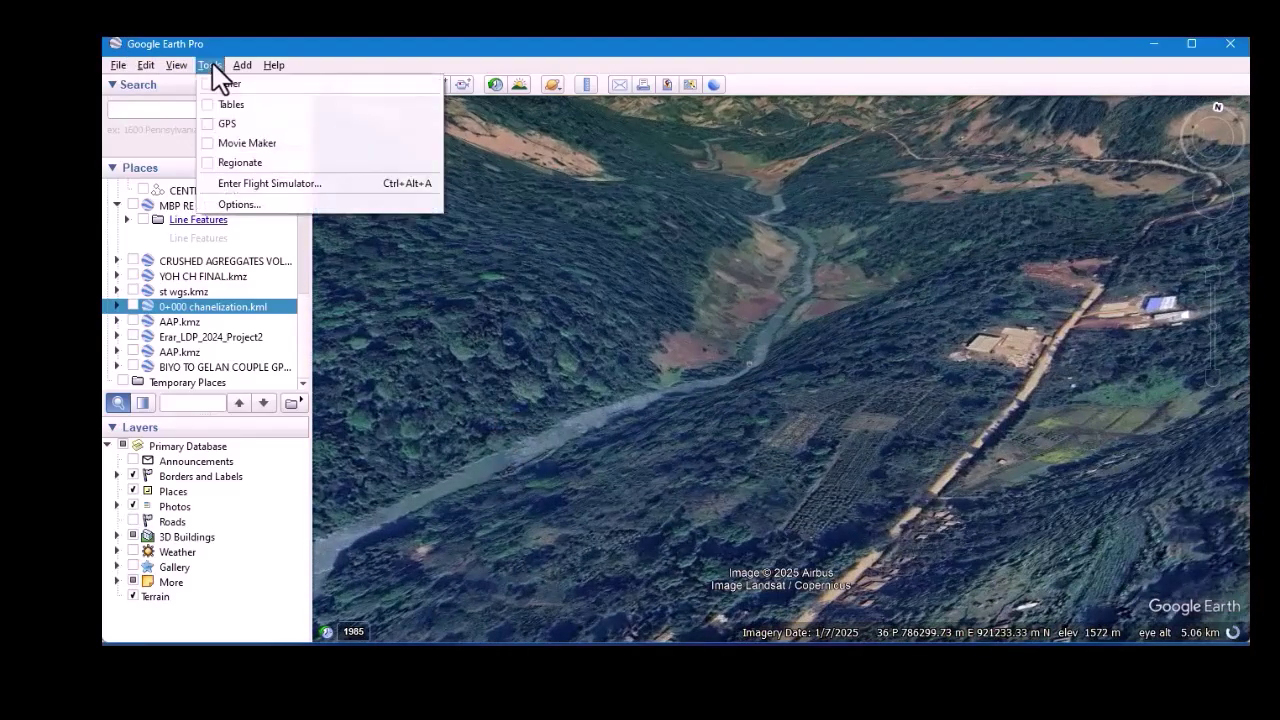
{"action": "left_click", "coordinate": [255, 205]}
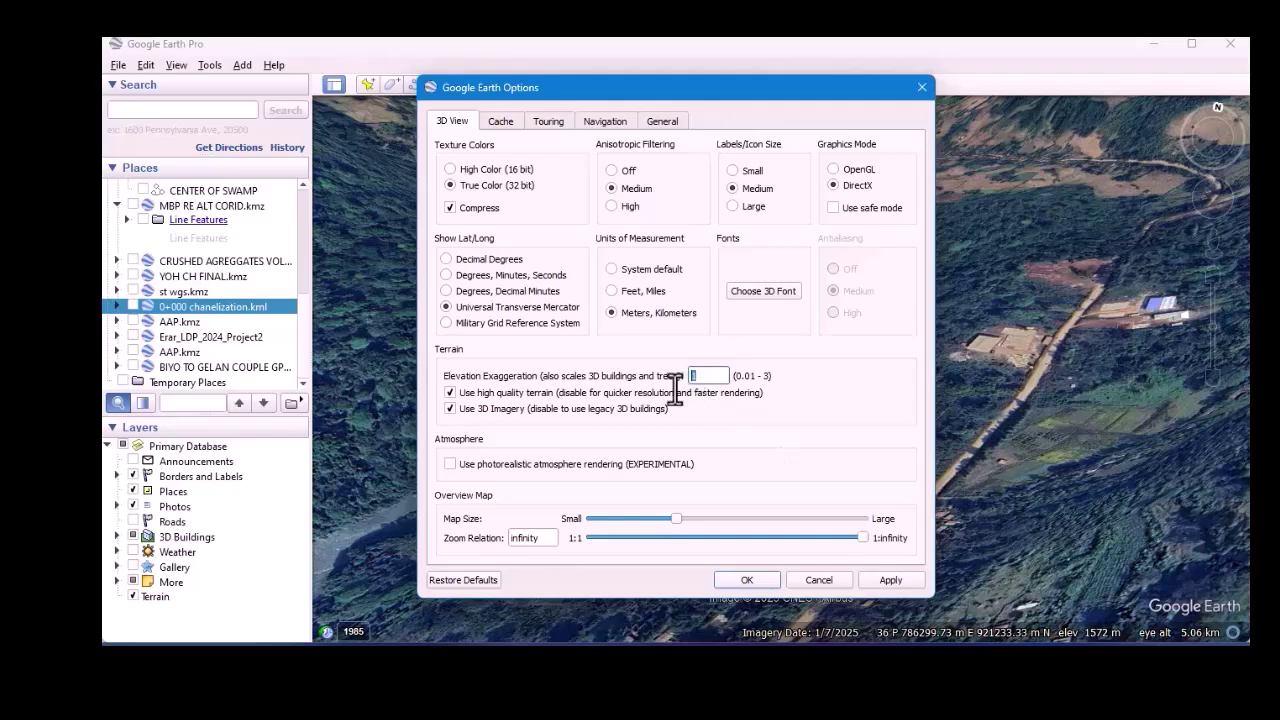
{"action": "left_click", "coordinate": [889, 580]}
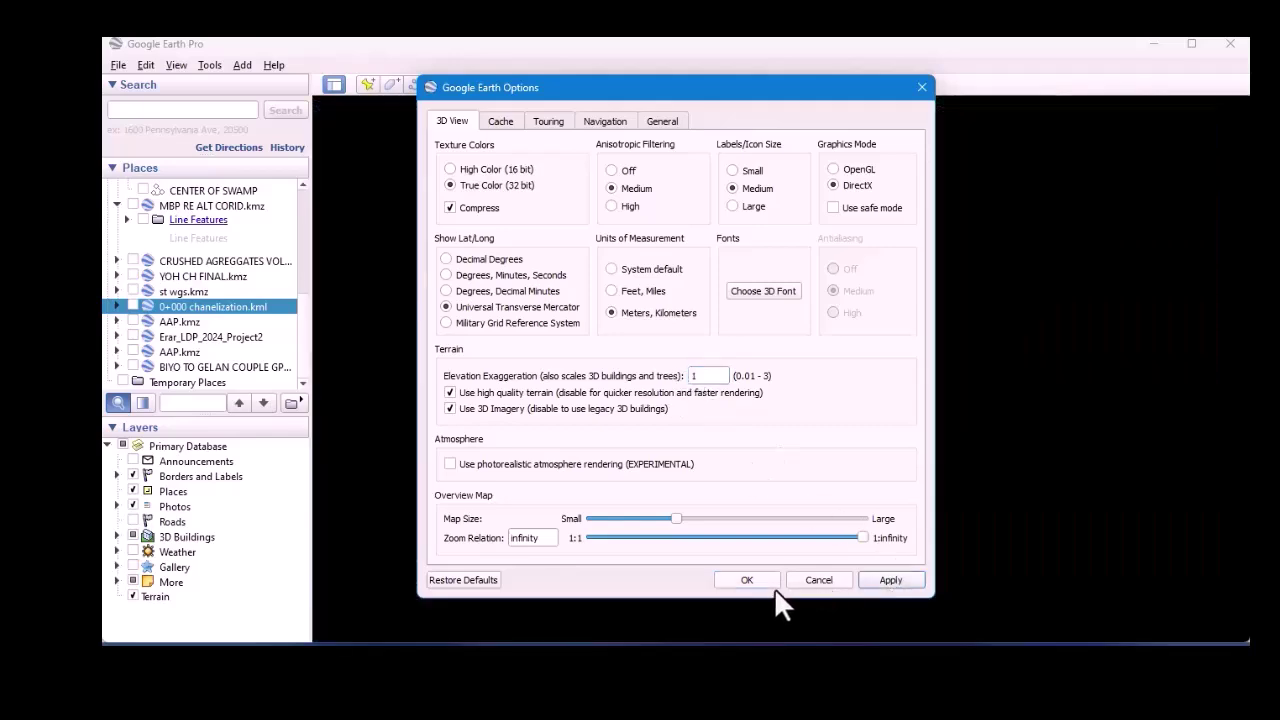
{"action": "left_click", "coordinate": [747, 580]}
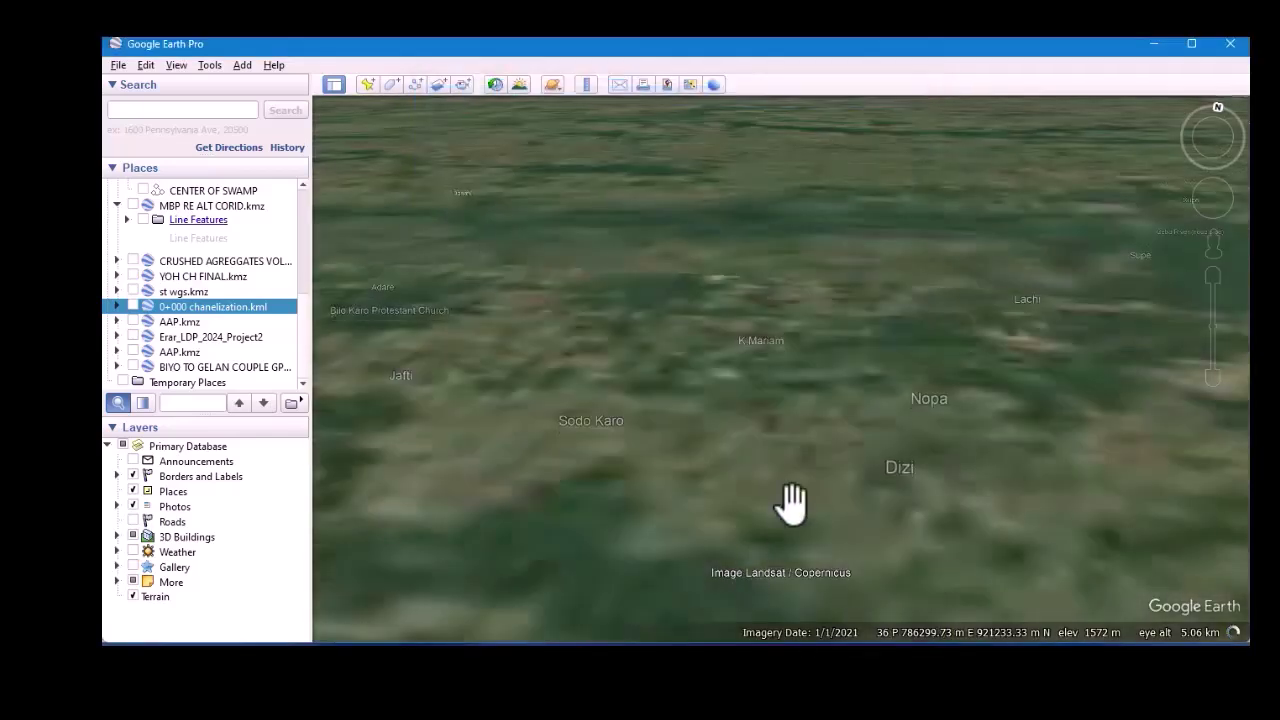
{"action": "scroll", "coordinate": [755, 345], "scroll_direction": "up", "scroll_amount": 5}
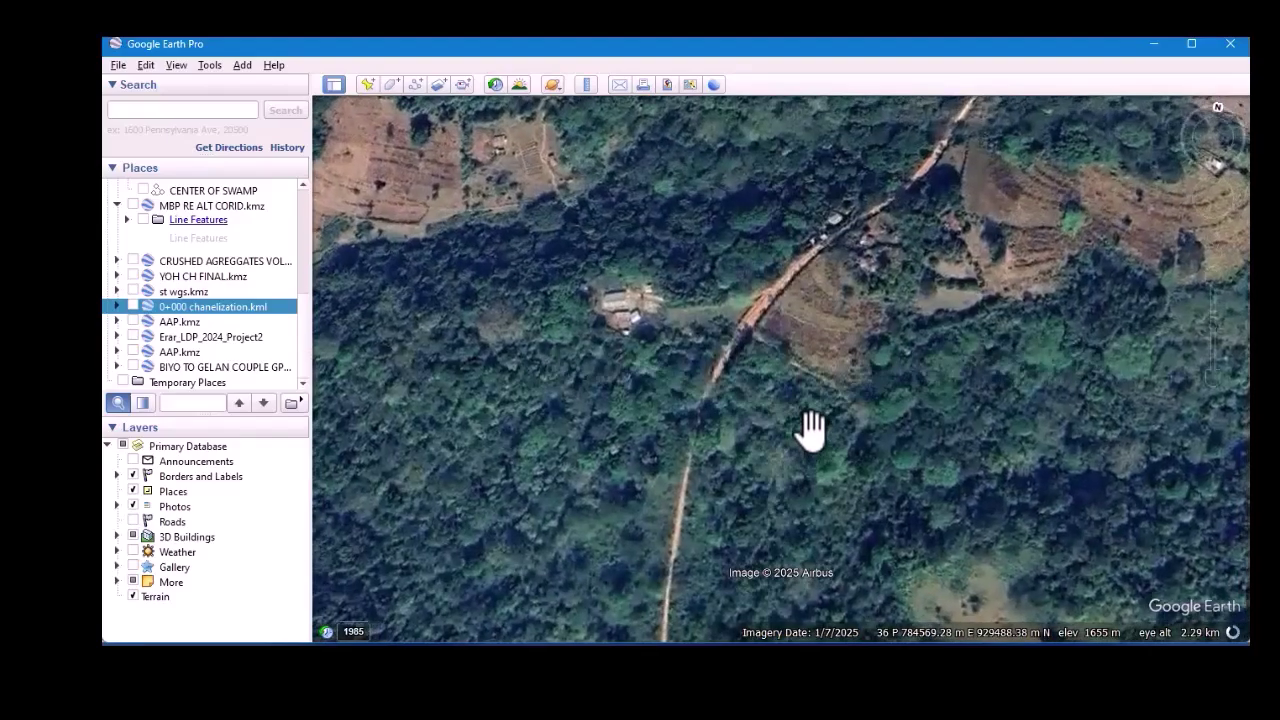
{"action": "key", "text": "shift+Down"}
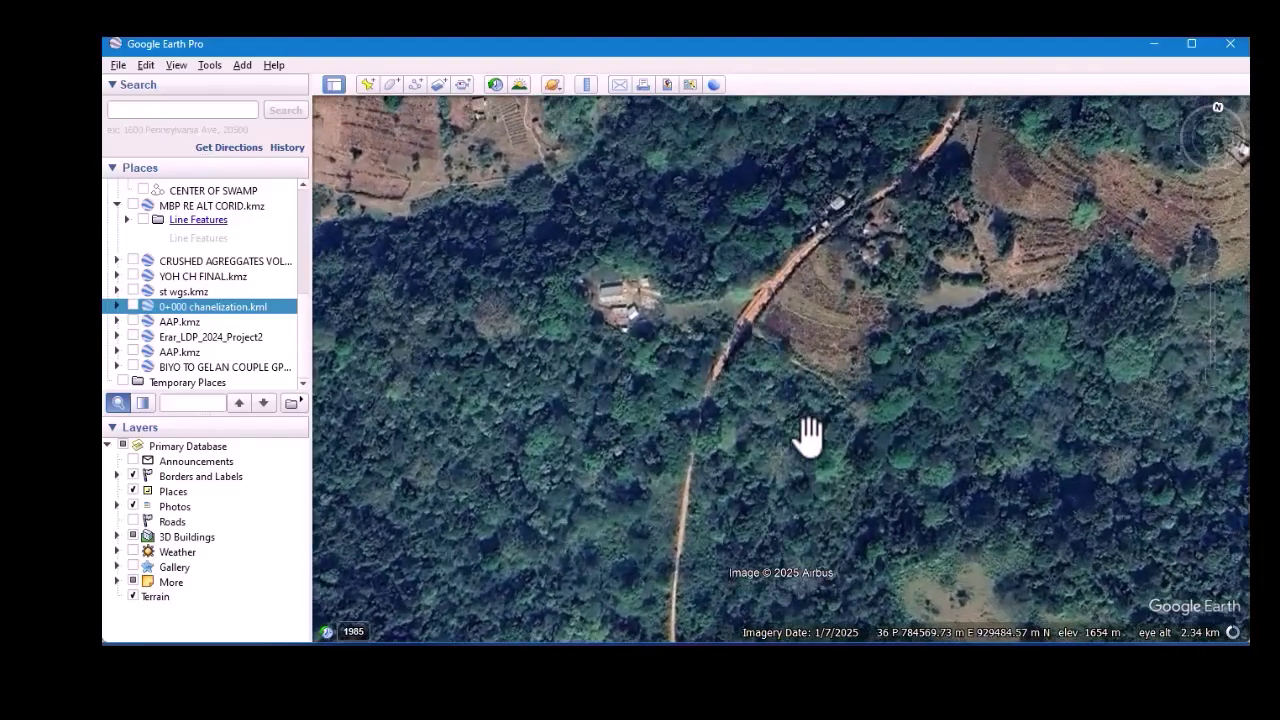
{"action": "scroll", "coordinate": [808, 437], "scroll_direction": "up", "scroll_amount": 3}
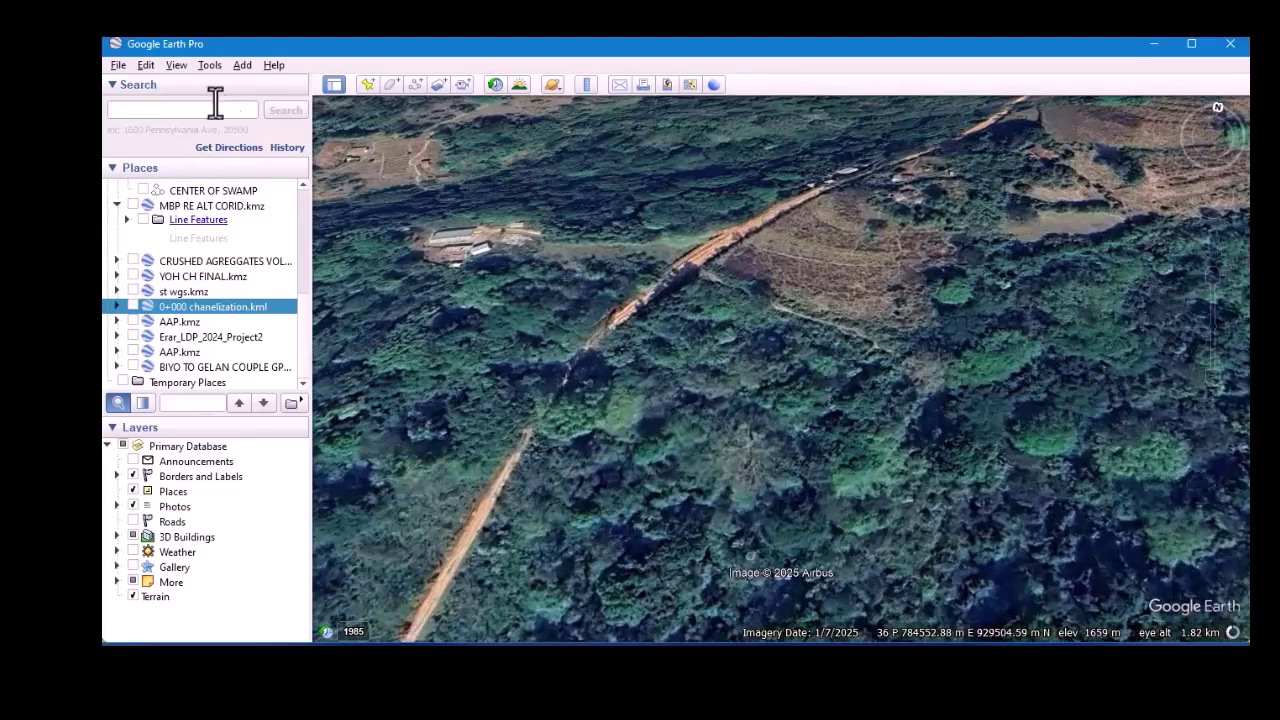
Set the terrain elevation exaggeration to 3 in the program options and apply it.
{"action": "left_click", "coordinate": [211, 66]}
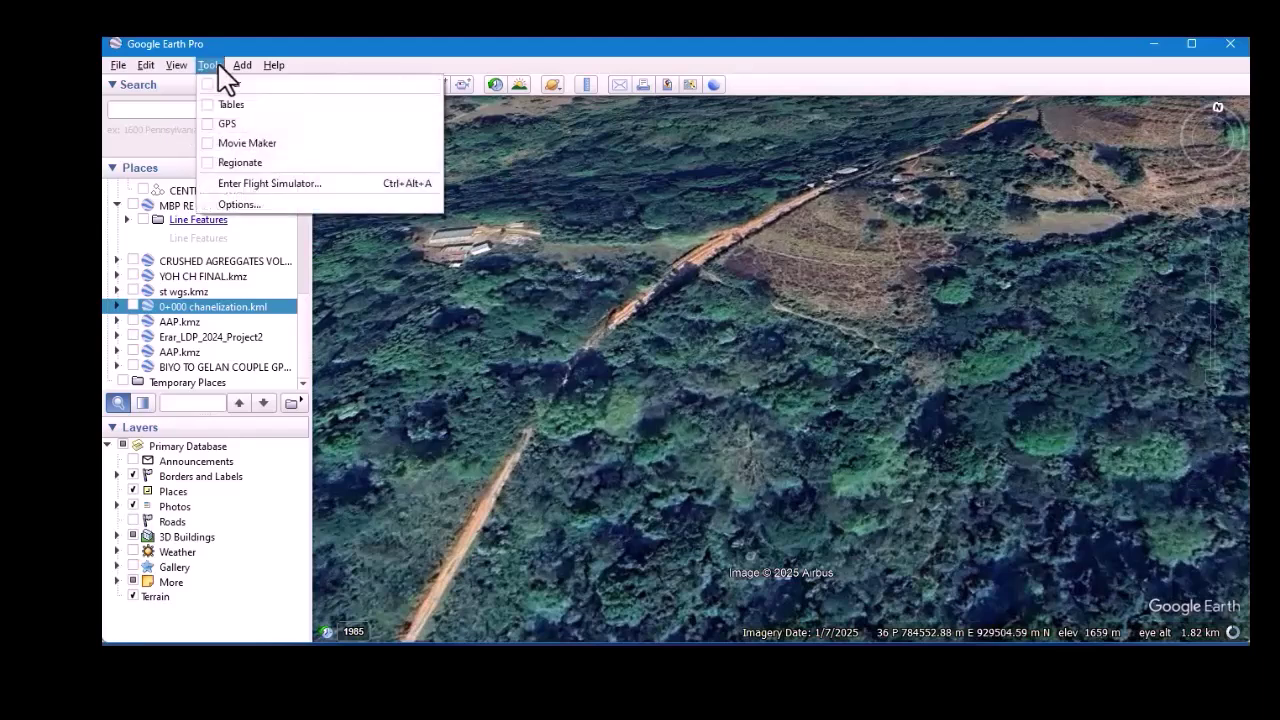
{"action": "left_click", "coordinate": [252, 205]}
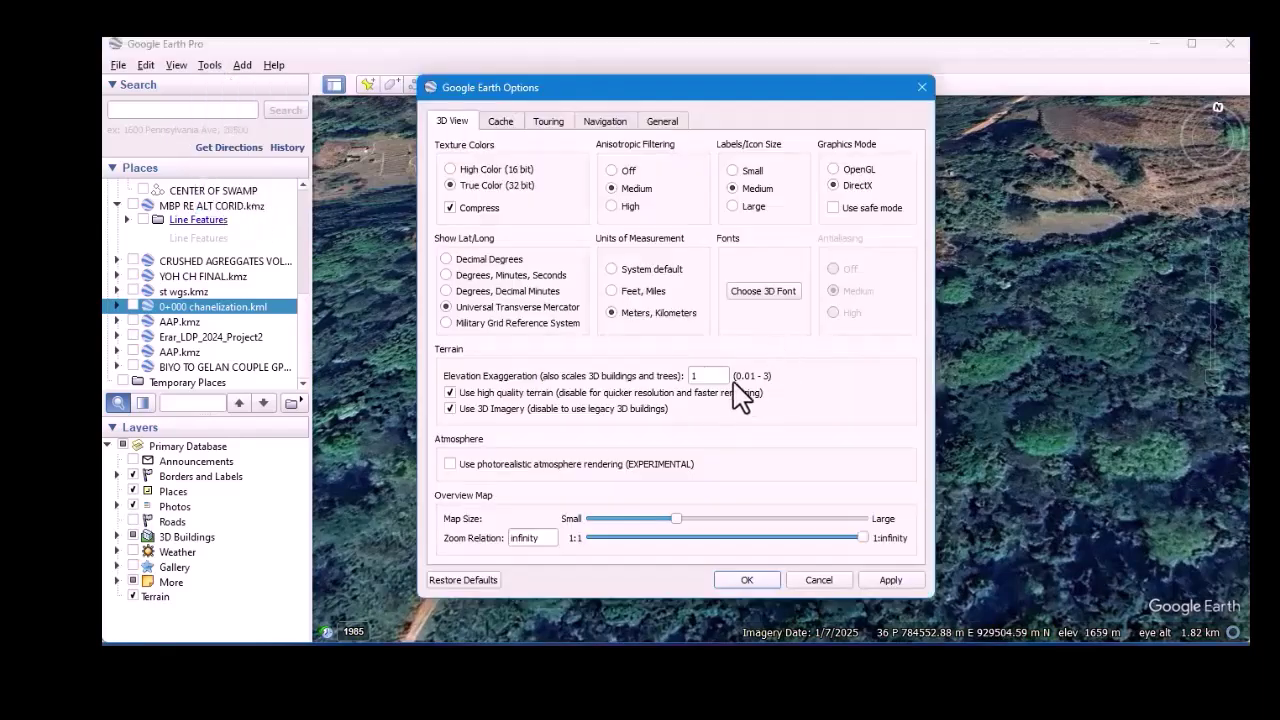
{"action": "double_click", "coordinate": [712, 375]}
{"action": "type", "text": "3"}
{"action": "left_click", "coordinate": [893, 581]}
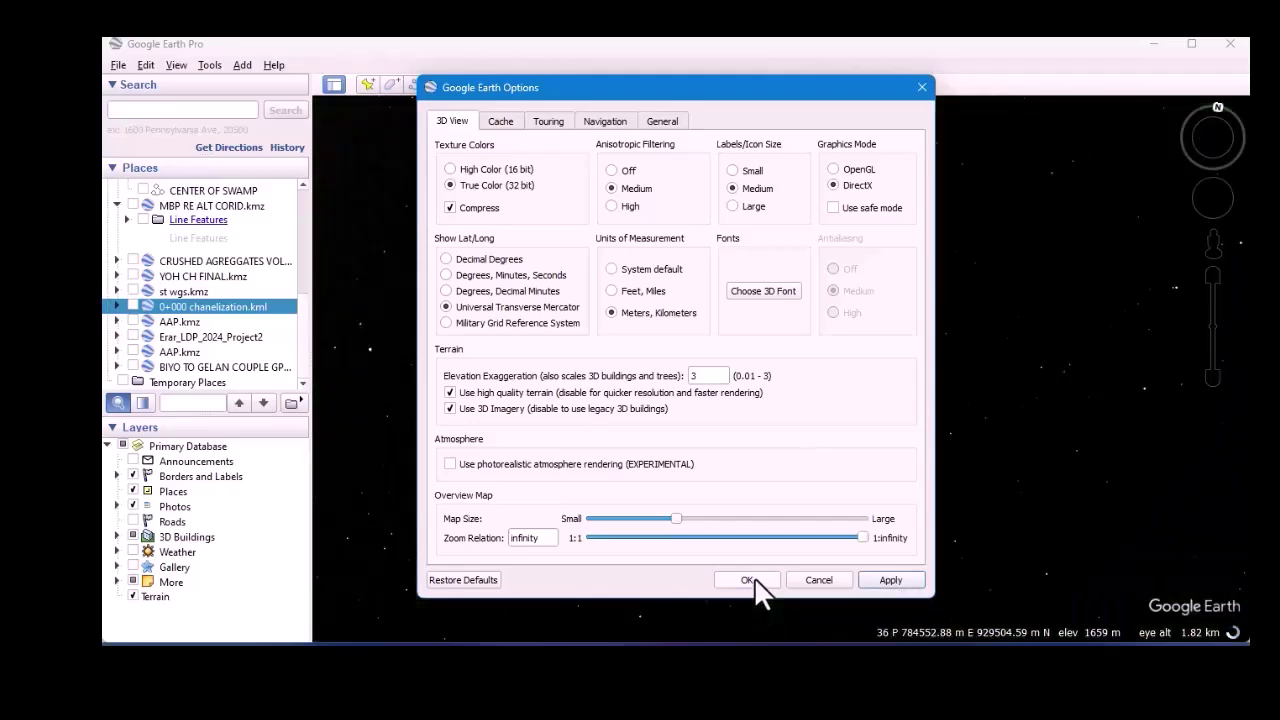
{"action": "left_click", "coordinate": [749, 579]}
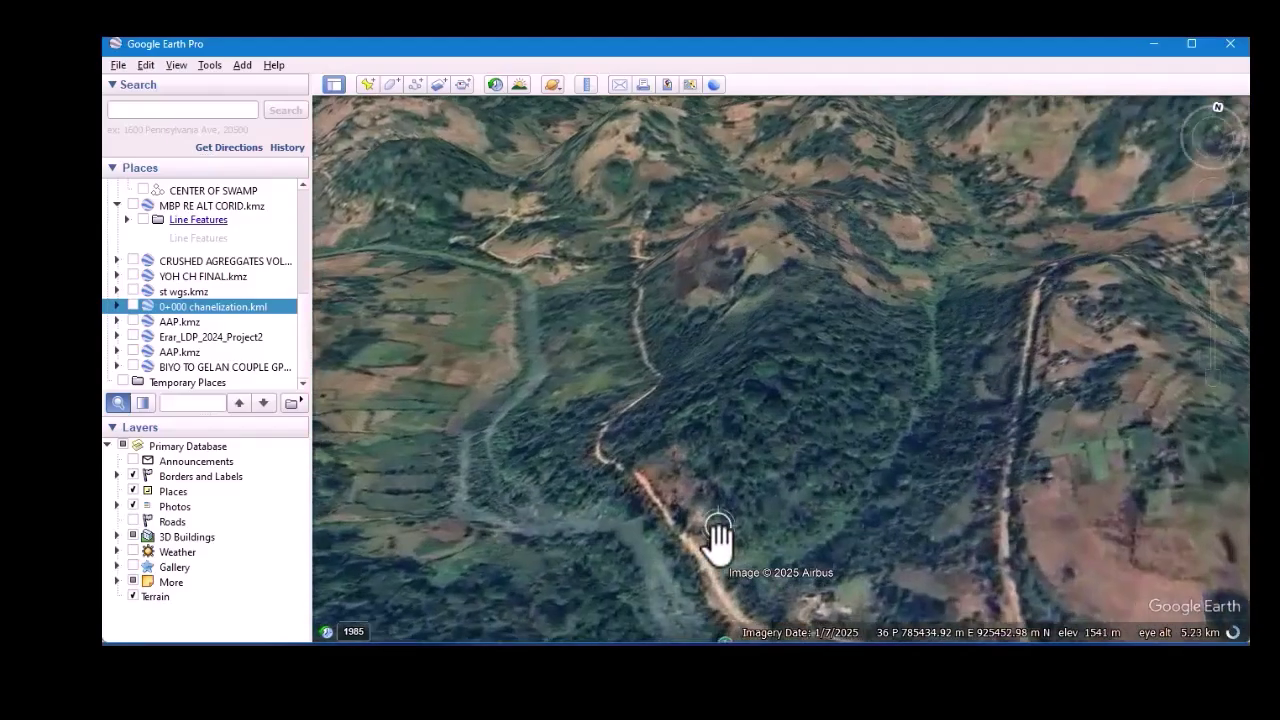
Examine the exaggerated relief of the hills, dirt roads and river around Ashewa (Sor RIVER), from close range to a wide overview.
{"action": "scroll", "coordinate": [718, 530], "scroll_direction": "up", "scroll_amount": 3}
{"action": "scroll", "coordinate": [808, 545], "scroll_direction": "up", "scroll_amount": 3}
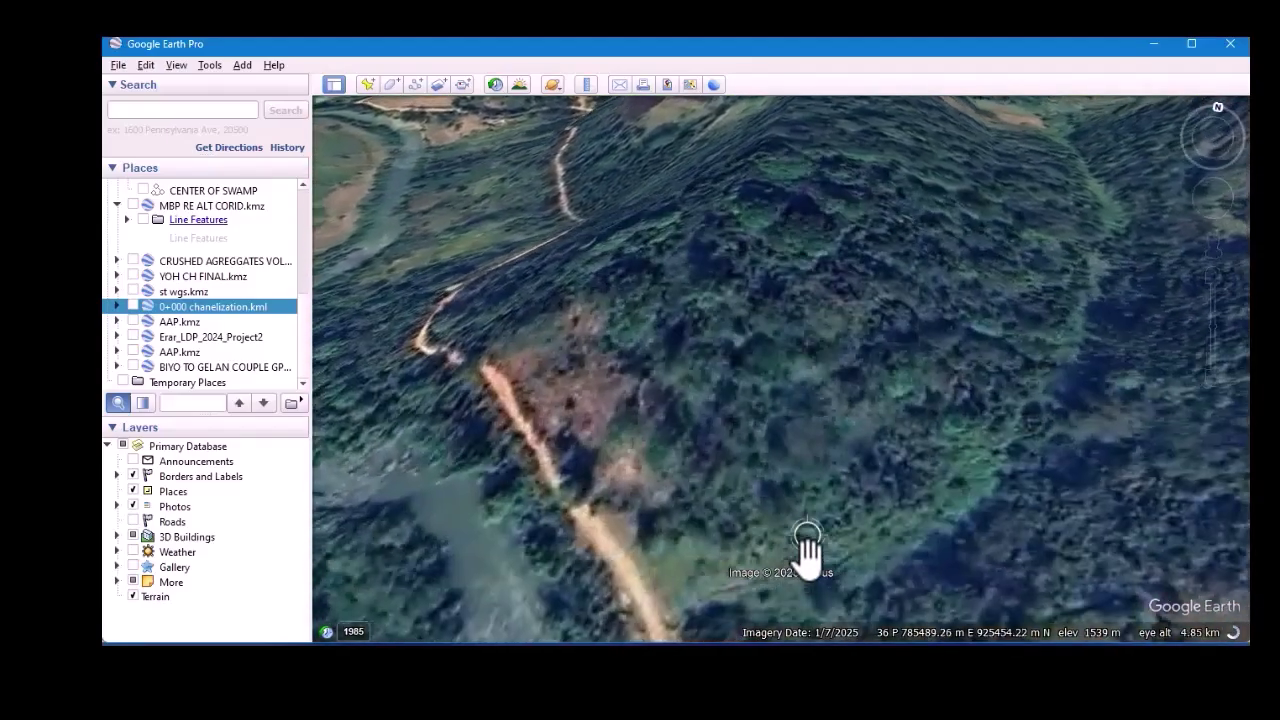
{"action": "scroll", "coordinate": [684, 492], "scroll_direction": "up", "scroll_amount": 3}
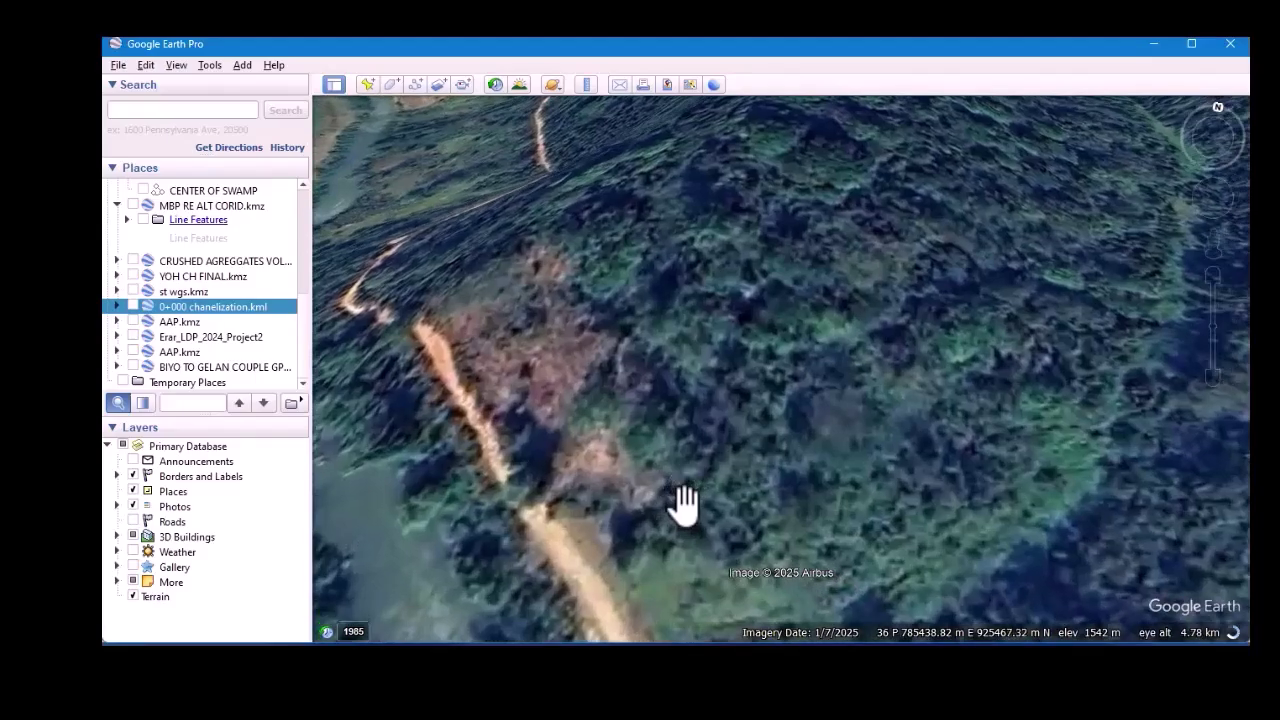
{"action": "scroll", "coordinate": [684, 492], "scroll_direction": "down", "scroll_amount": 3}
{"action": "scroll", "coordinate": [684, 492], "scroll_direction": "down", "scroll_amount": 3}
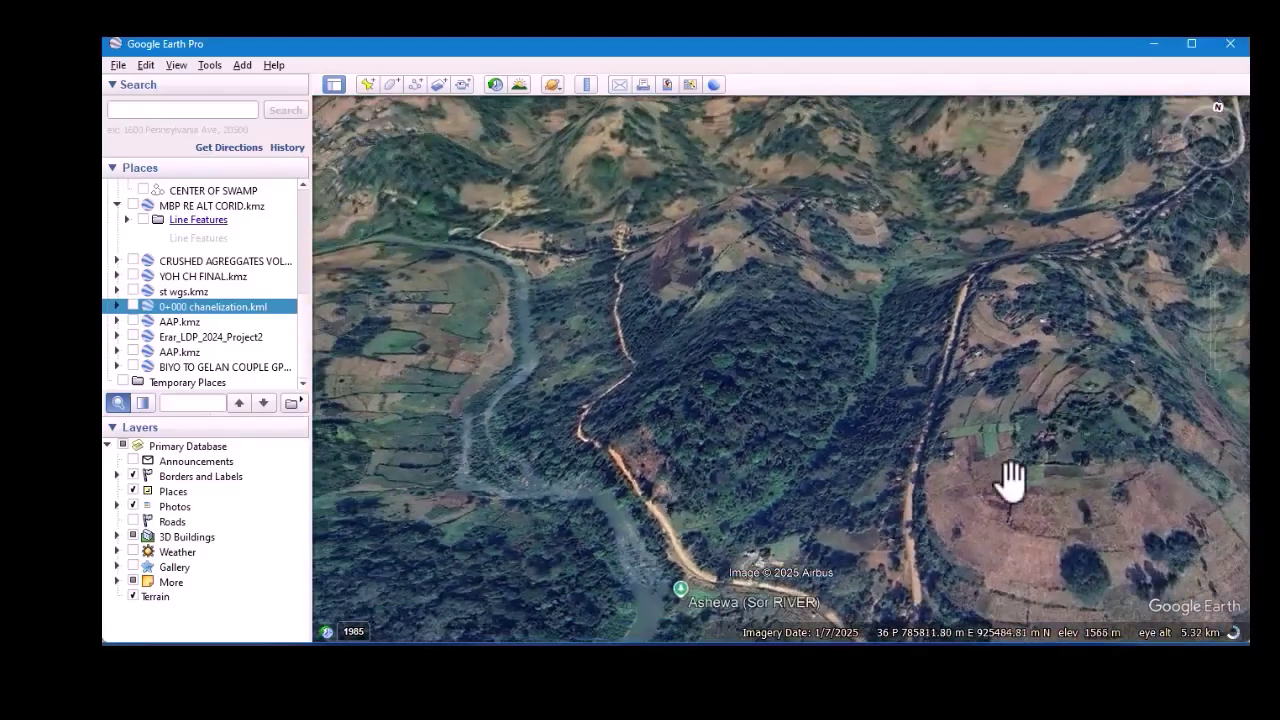
{"action": "scroll", "coordinate": [1045, 465], "scroll_direction": "up", "scroll_amount": 3}
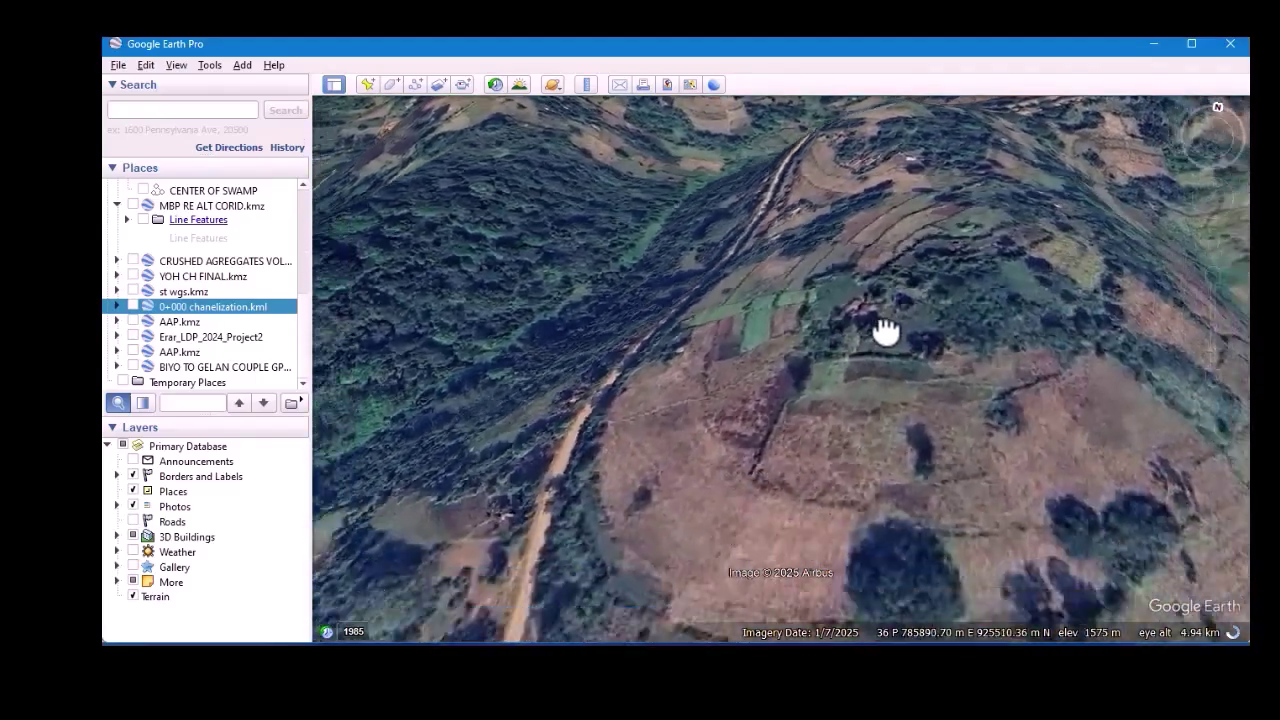
{"action": "left_click_drag", "start_coordinate": [886, 331], "coordinate": [864, 308]}
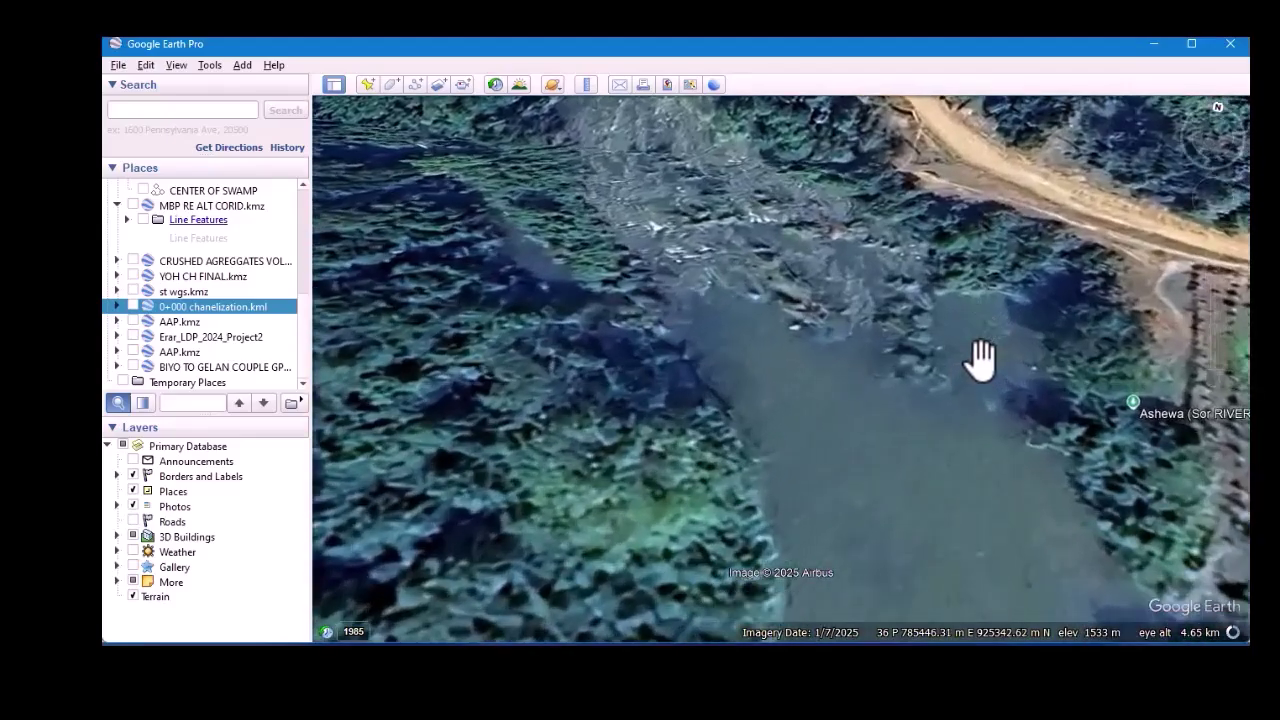
{"action": "scroll", "coordinate": [981, 355], "scroll_direction": "down", "scroll_amount": 5}
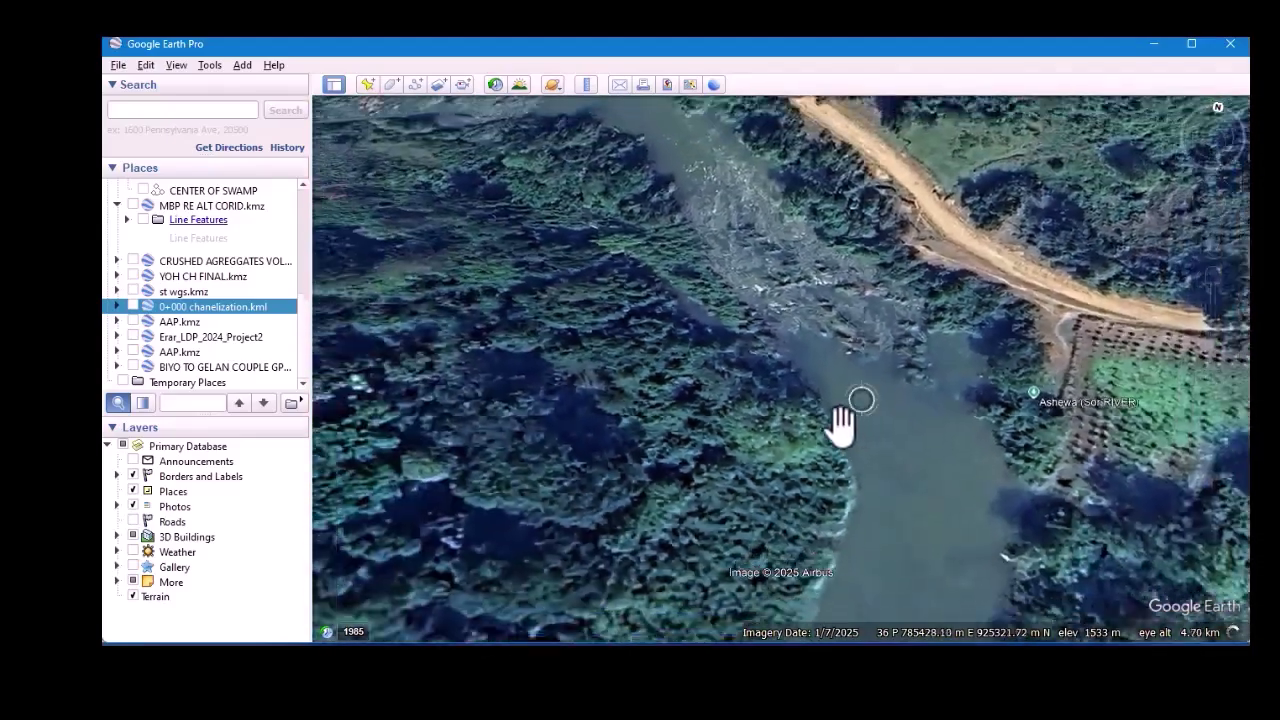
{"action": "scroll", "coordinate": [806, 405], "scroll_direction": "down", "scroll_amount": 5}
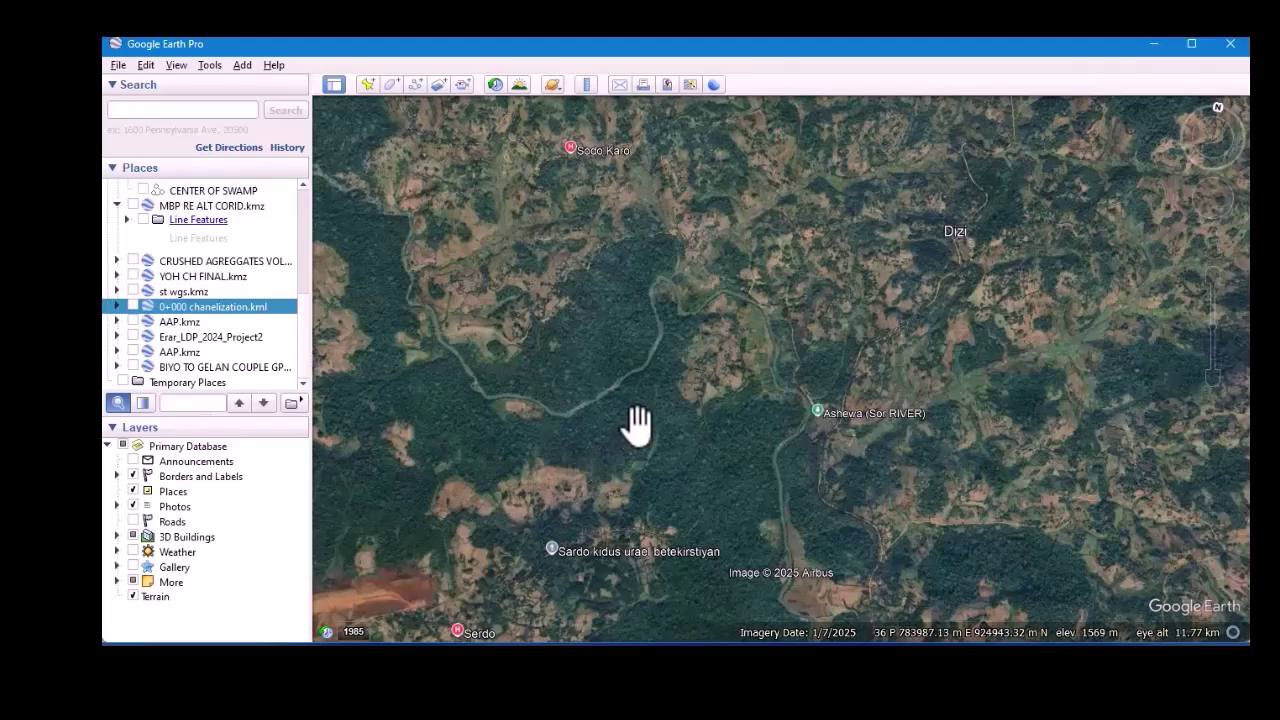
Open the ALT.kmz road design, find it among the loaded places and fly to its location.
{"action": "left_click", "coordinate": [118, 65]}
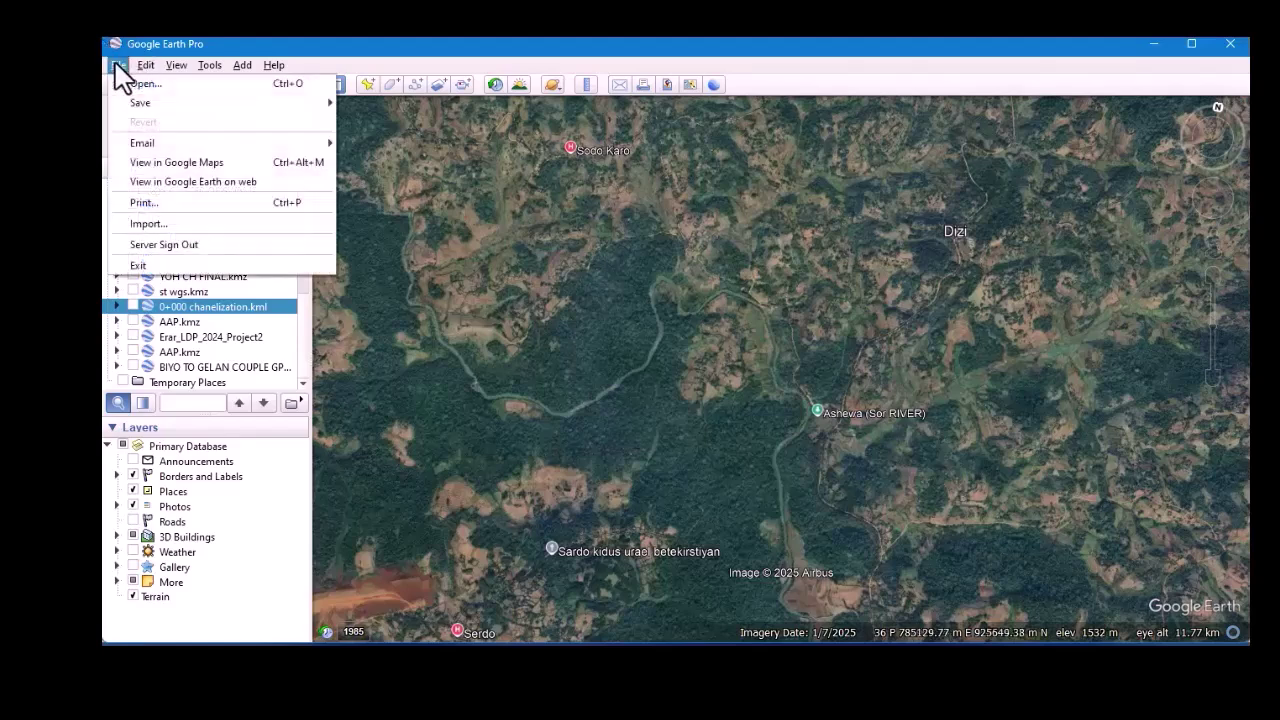
{"action": "key", "text": "alt+Tab"}
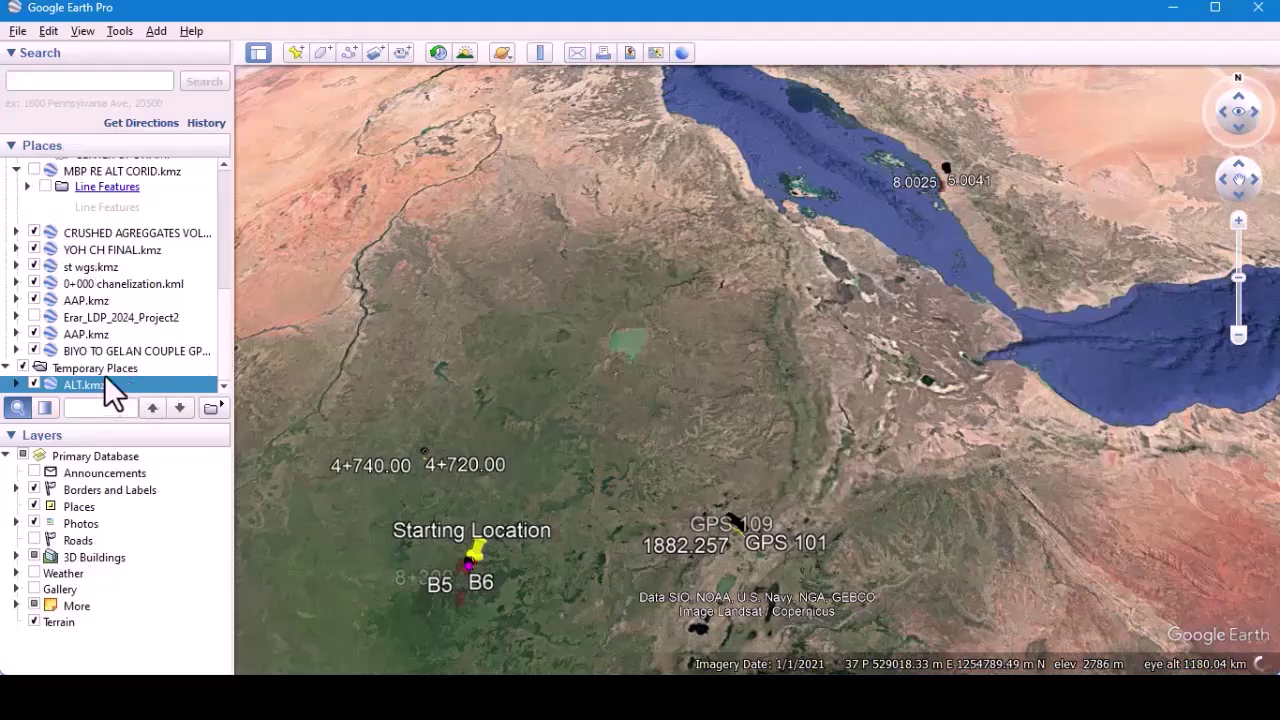
{"action": "scroll", "coordinate": [104, 376], "scroll_direction": "up", "scroll_amount": 3}
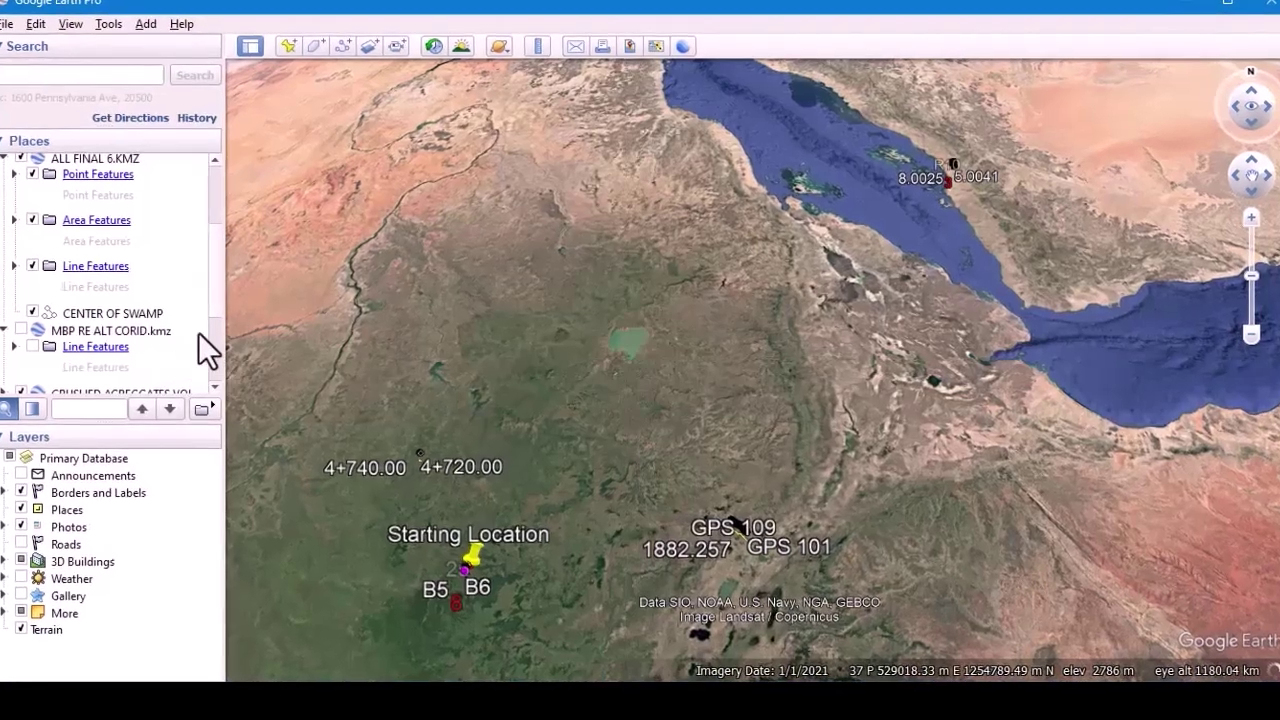
{"action": "scroll", "coordinate": [205, 350], "scroll_direction": "down", "scroll_amount": 5}
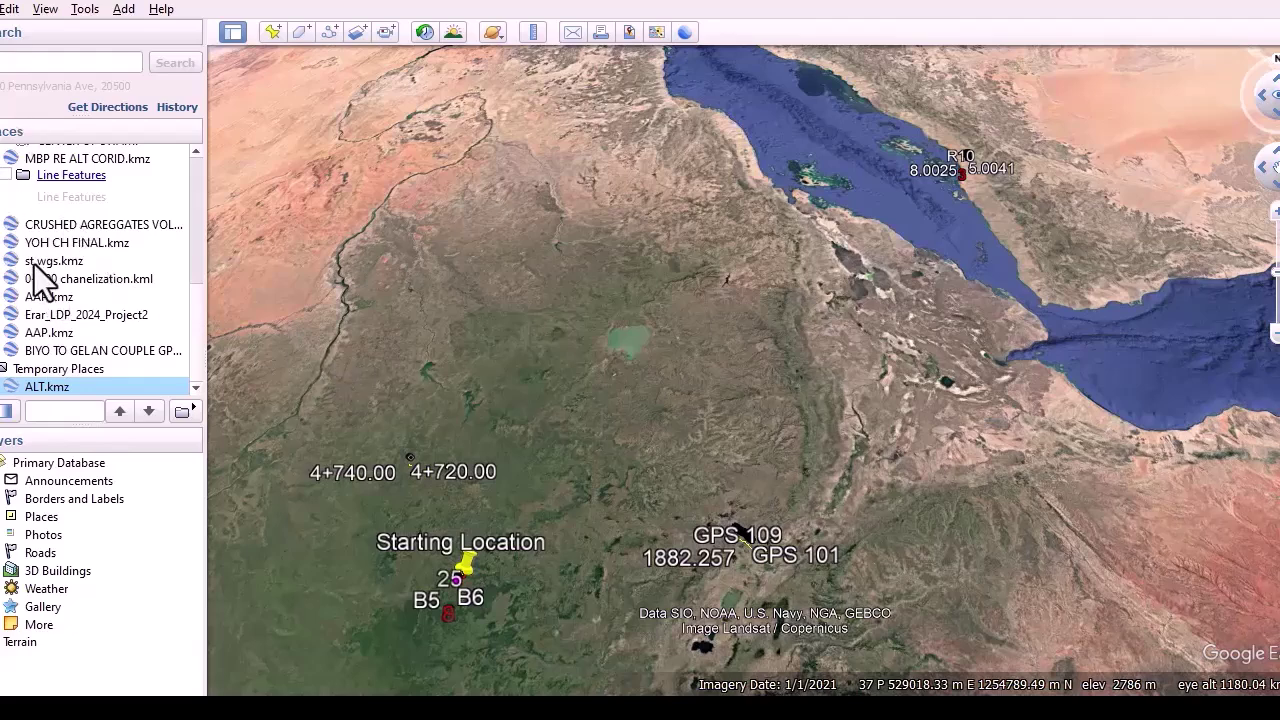
{"action": "scroll", "coordinate": [408, 611], "scroll_direction": "up", "scroll_amount": 2}
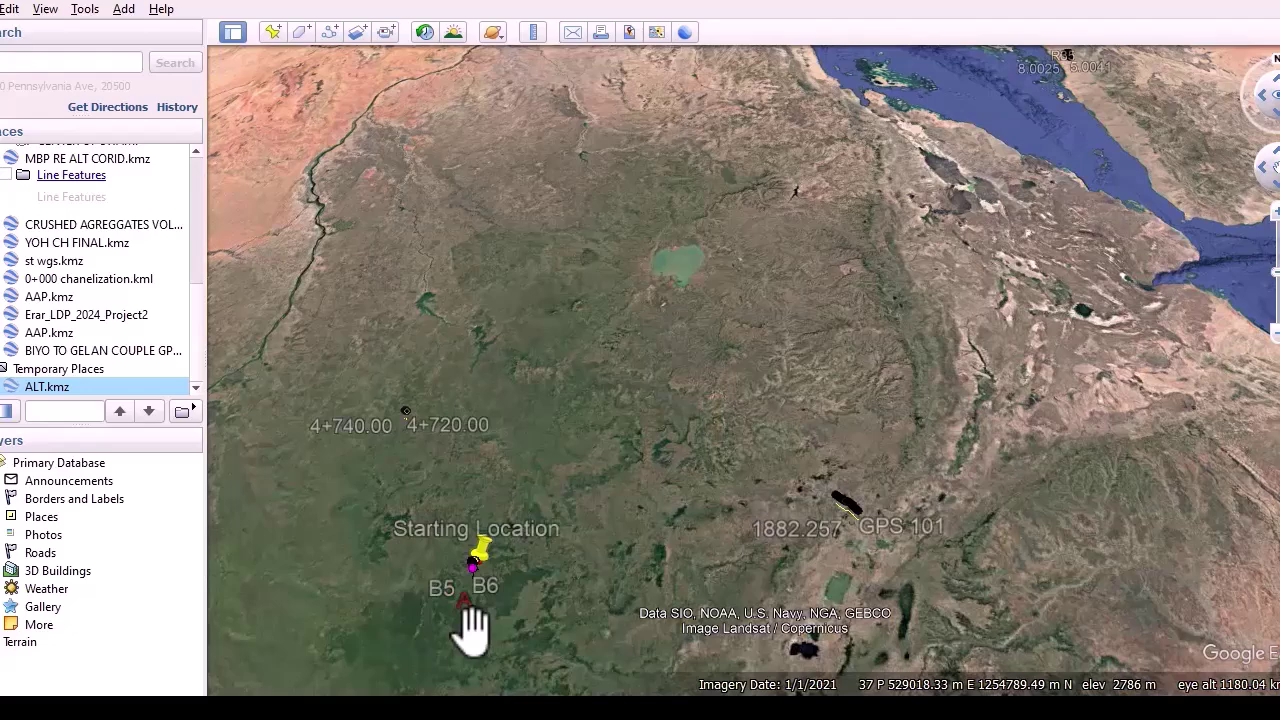
{"action": "double_click", "coordinate": [62, 386]}
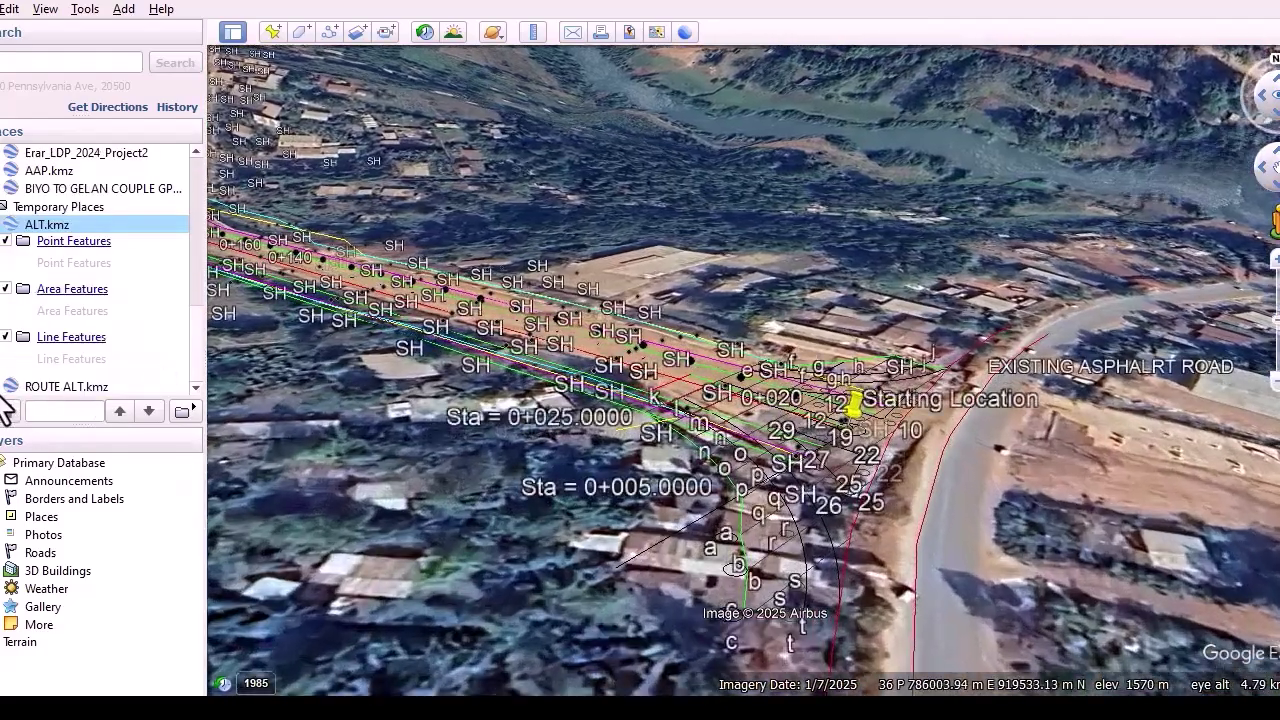
Hide ROUTE ALT.kmz and inspect the beginning of the ALT.kmz alignment near Starting Location.
{"action": "left_click", "coordinate": [6, 389]}
{"action": "scroll", "coordinate": [770, 485], "scroll_direction": "down", "scroll_amount": 2}
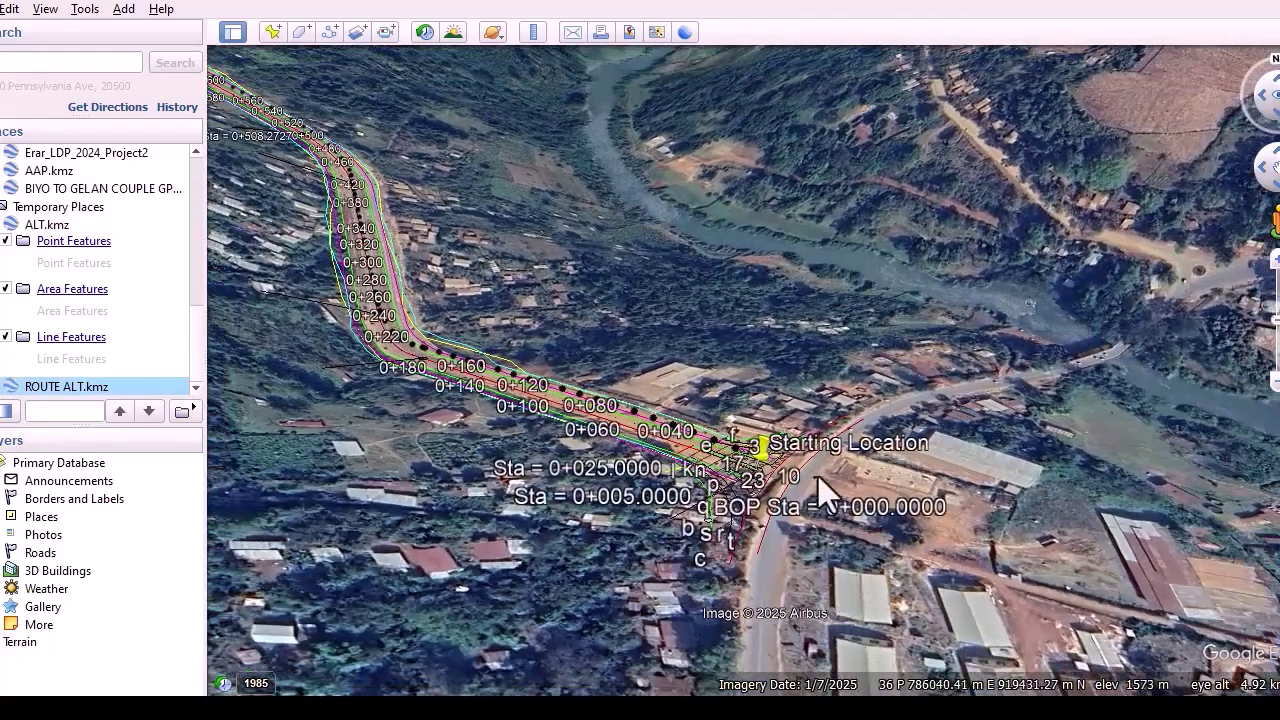
{"action": "scroll", "coordinate": [337, 335], "scroll_direction": "up", "scroll_amount": 2}
{"action": "scroll", "coordinate": [961, 477], "scroll_direction": "up", "scroll_amount": 2}
{"action": "scroll", "coordinate": [805, 510], "scroll_direction": "up", "scroll_amount": 2}
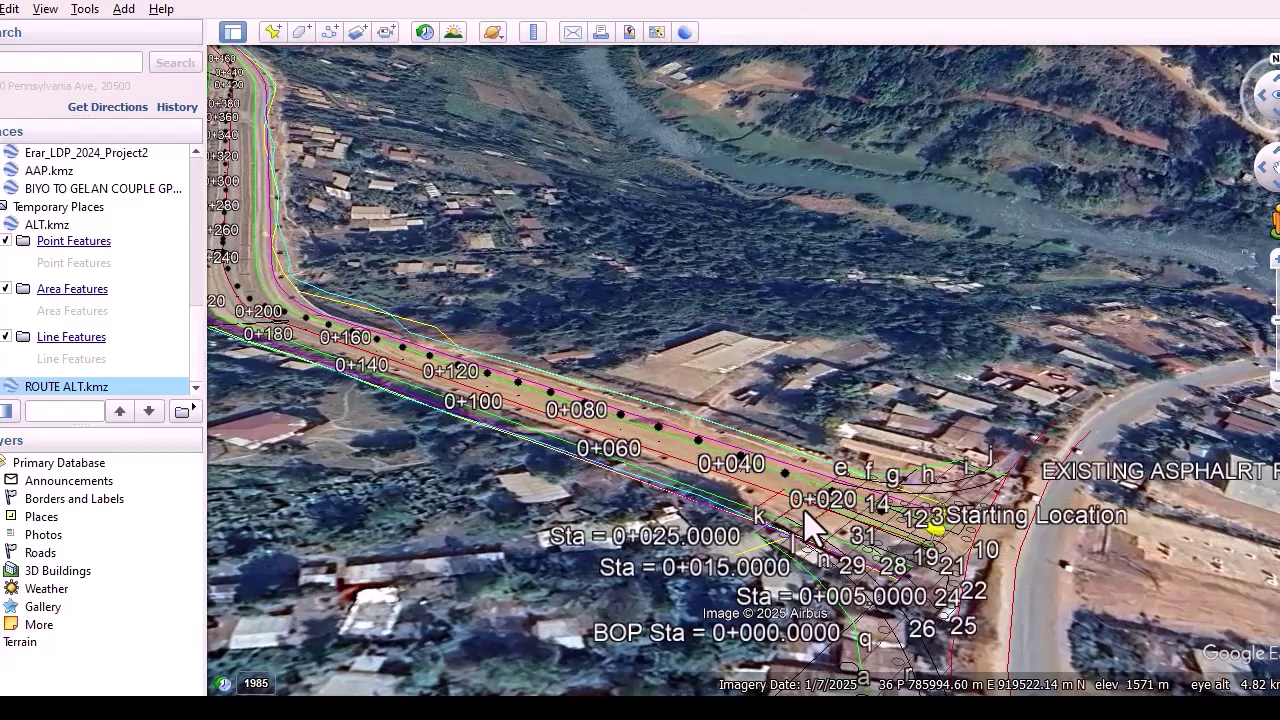
Examine the alignment's hairpin bends, including the curve around stations 1+074 to 1+169.
{"action": "scroll", "coordinate": [830, 395], "scroll_direction": "down", "scroll_amount": 2}
{"action": "scroll", "coordinate": [830, 404], "scroll_direction": "down", "scroll_amount": 3}
{"action": "scroll", "coordinate": [378, 248], "scroll_direction": "up", "scroll_amount": 3}
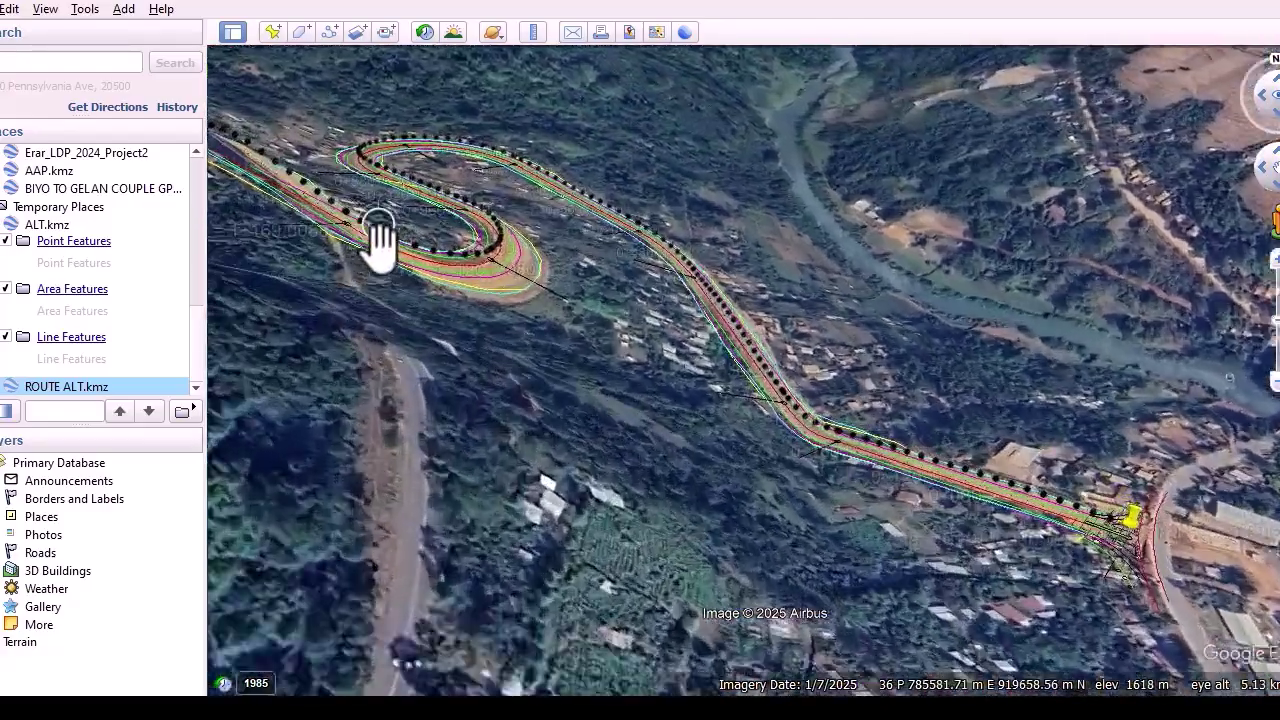
{"action": "scroll", "coordinate": [729, 417], "scroll_direction": "up", "scroll_amount": 2}
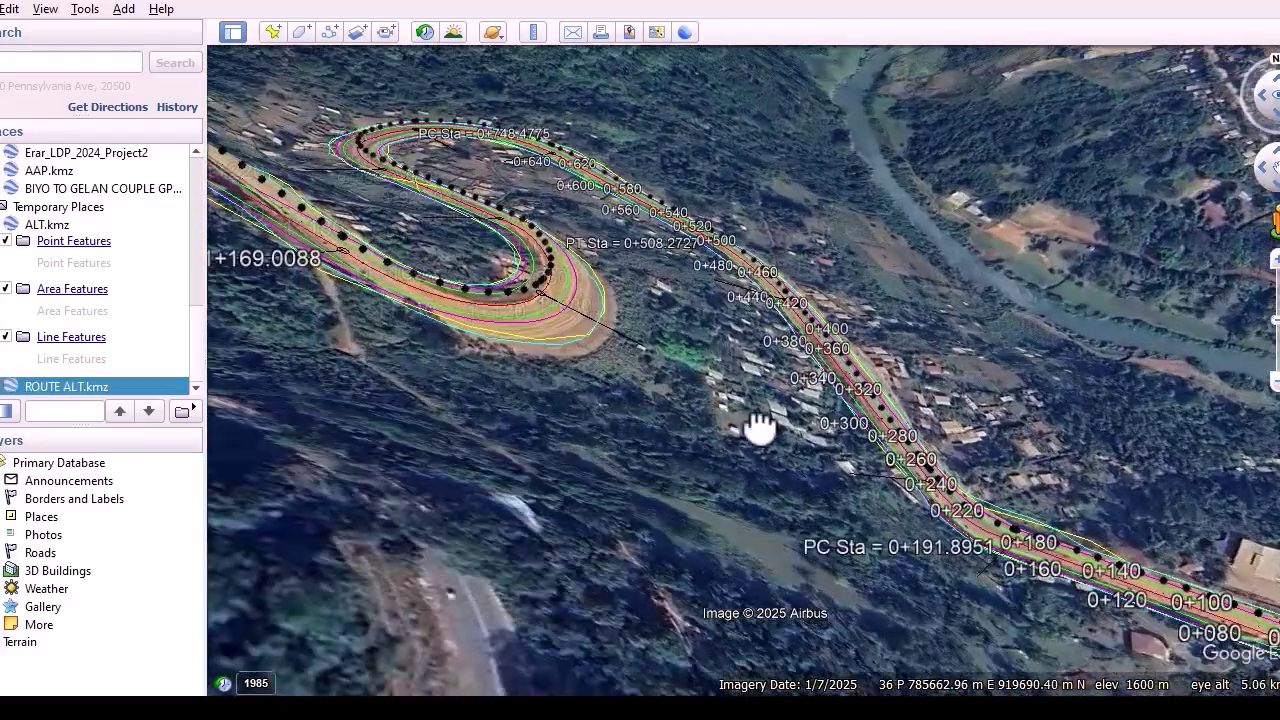
{"action": "scroll", "coordinate": [523, 343], "scroll_direction": "up", "scroll_amount": 3}
{"action": "scroll", "coordinate": [613, 367], "scroll_direction": "up", "scroll_amount": 2}
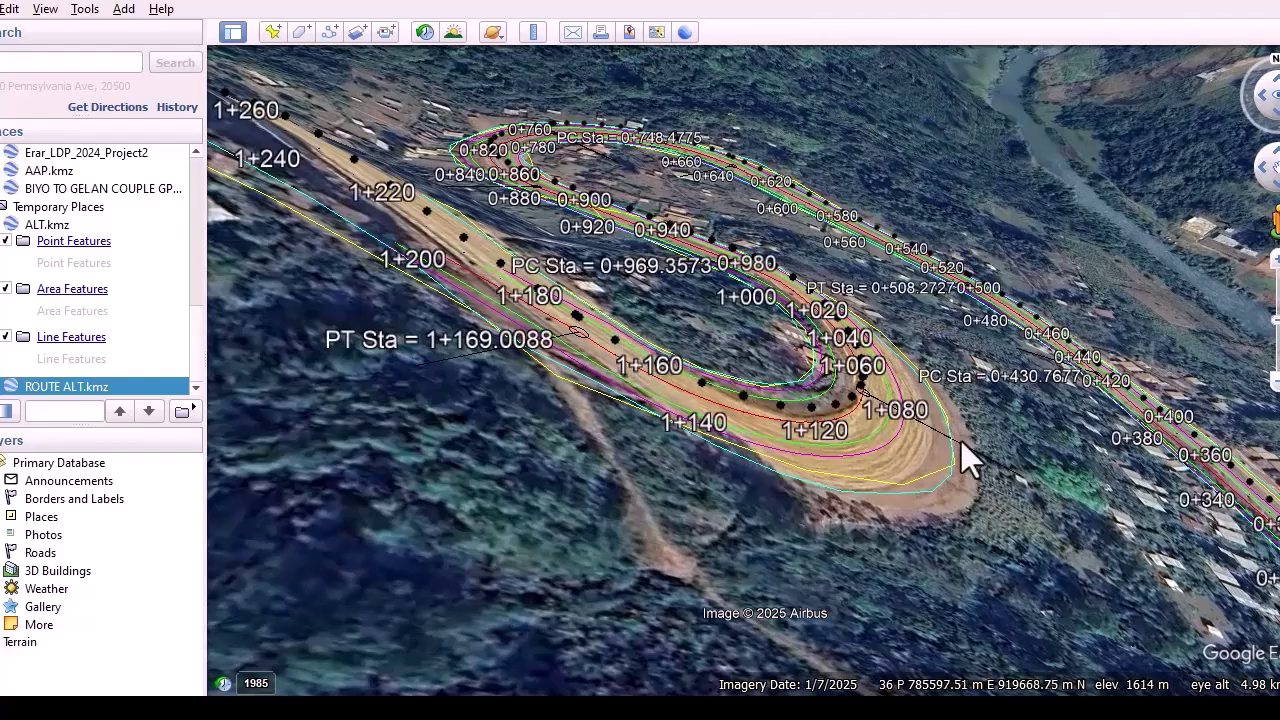
{"action": "scroll", "coordinate": [811, 430], "scroll_direction": "up", "scroll_amount": 3}
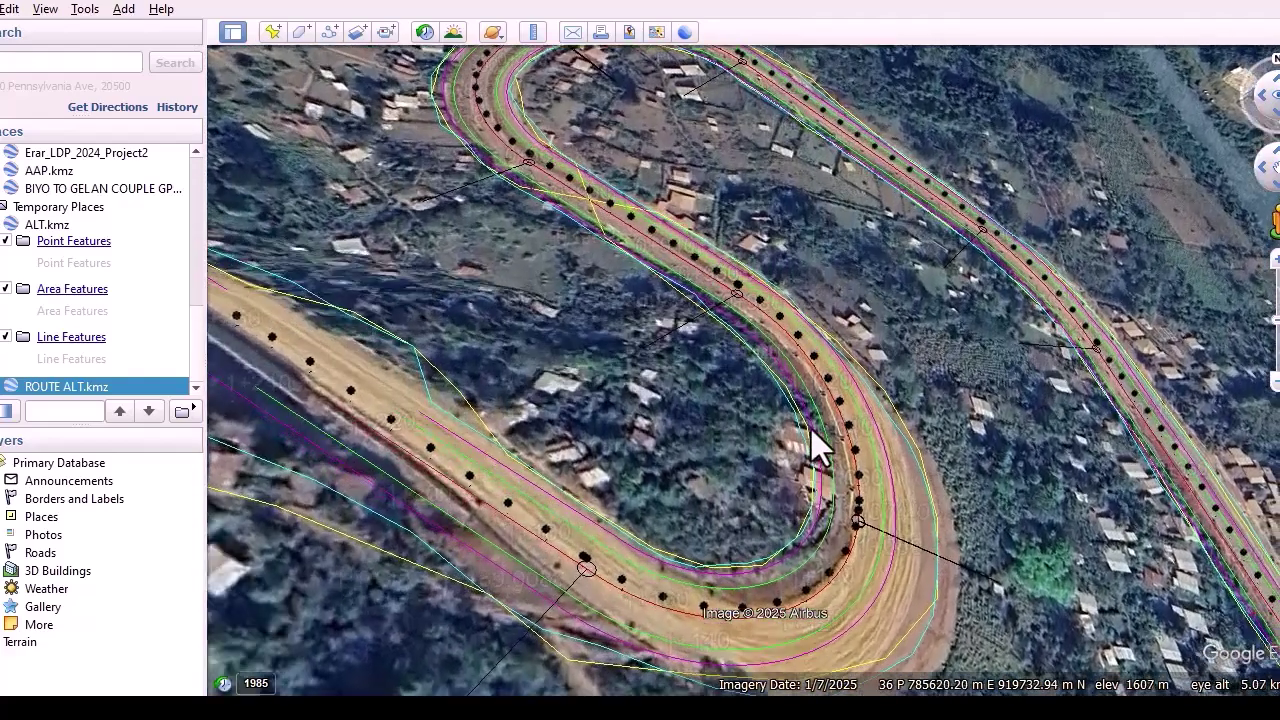
{"action": "scroll", "coordinate": [811, 430], "scroll_direction": "down", "scroll_amount": 3, "text": "shift"}
Follow the alignment from station 1+169 past the settlement and review the whole route around Metu.
{"action": "left_click_drag", "start_coordinate": [635, 469], "coordinate": [815, 397]}
{"action": "scroll", "coordinate": [818, 402], "scroll_direction": "down", "scroll_amount": 1}
{"action": "scroll", "coordinate": [811, 463], "scroll_direction": "down", "scroll_amount": 3}
{"action": "scroll", "coordinate": [349, 238], "scroll_direction": "up", "scroll_amount": 1}
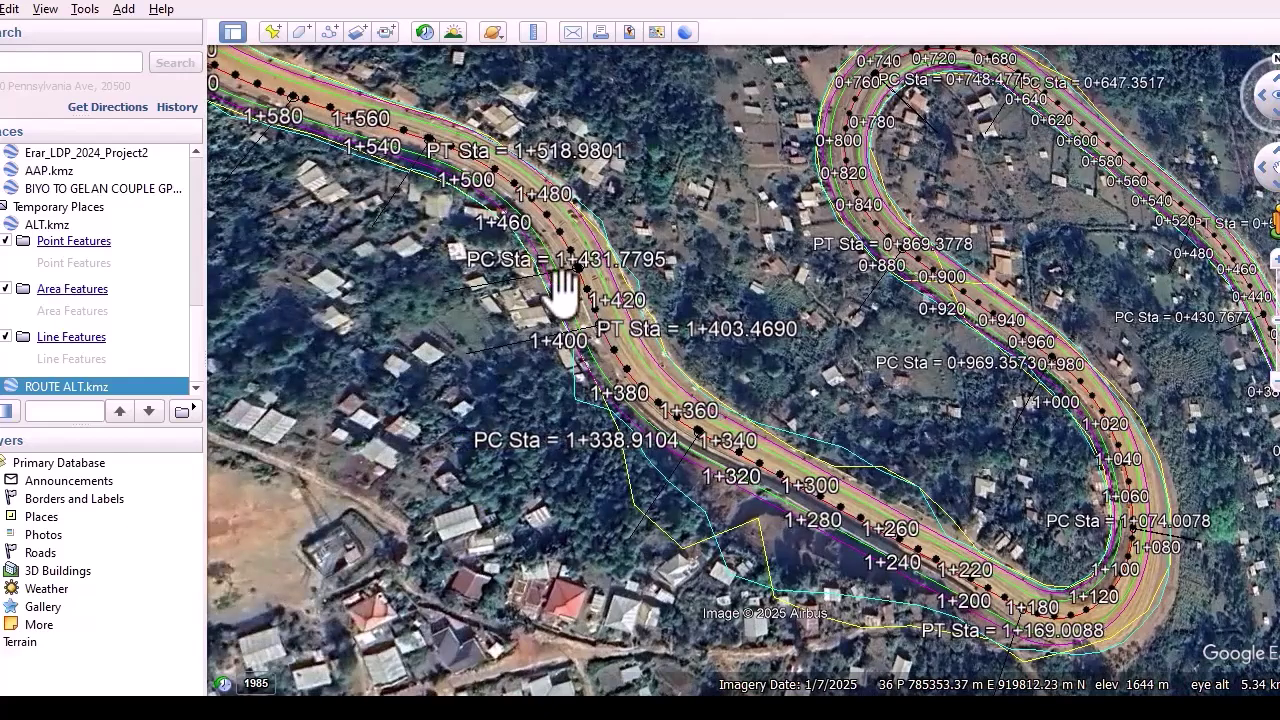
{"action": "scroll", "coordinate": [717, 457], "scroll_direction": "down", "scroll_amount": 2}
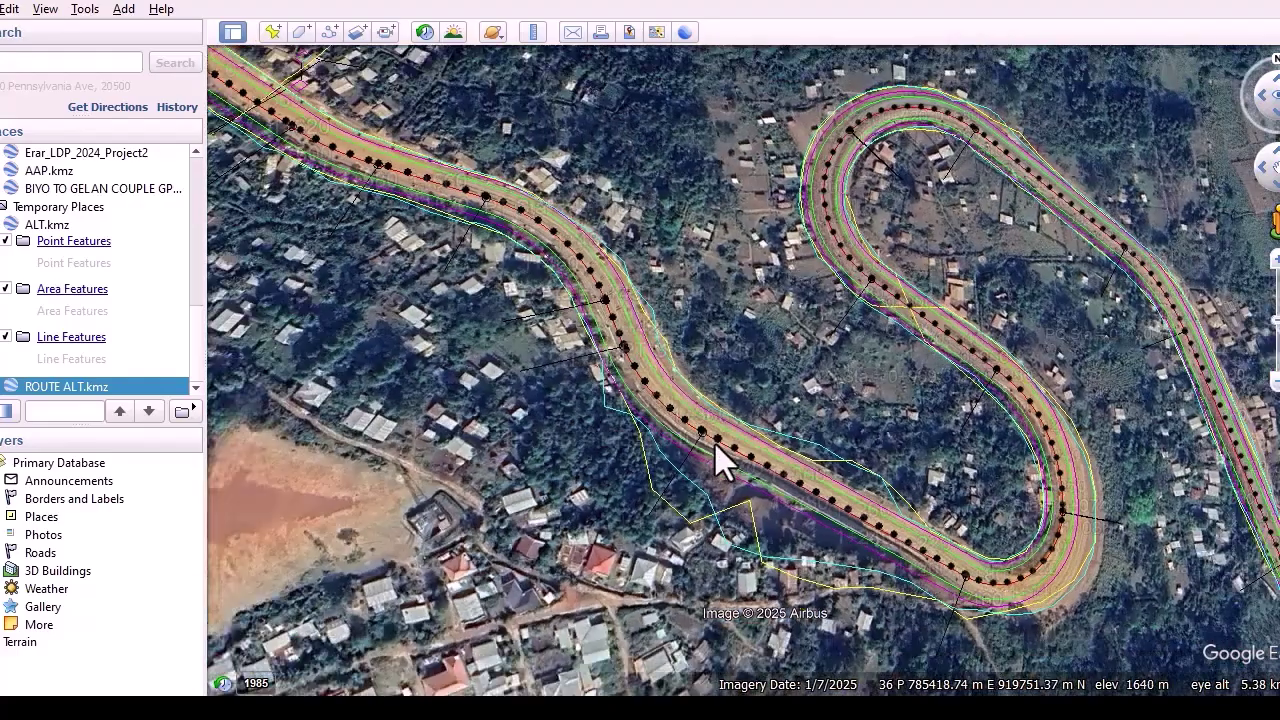
{"action": "left_click_drag", "start_coordinate": [498, 328], "coordinate": [780, 437]}
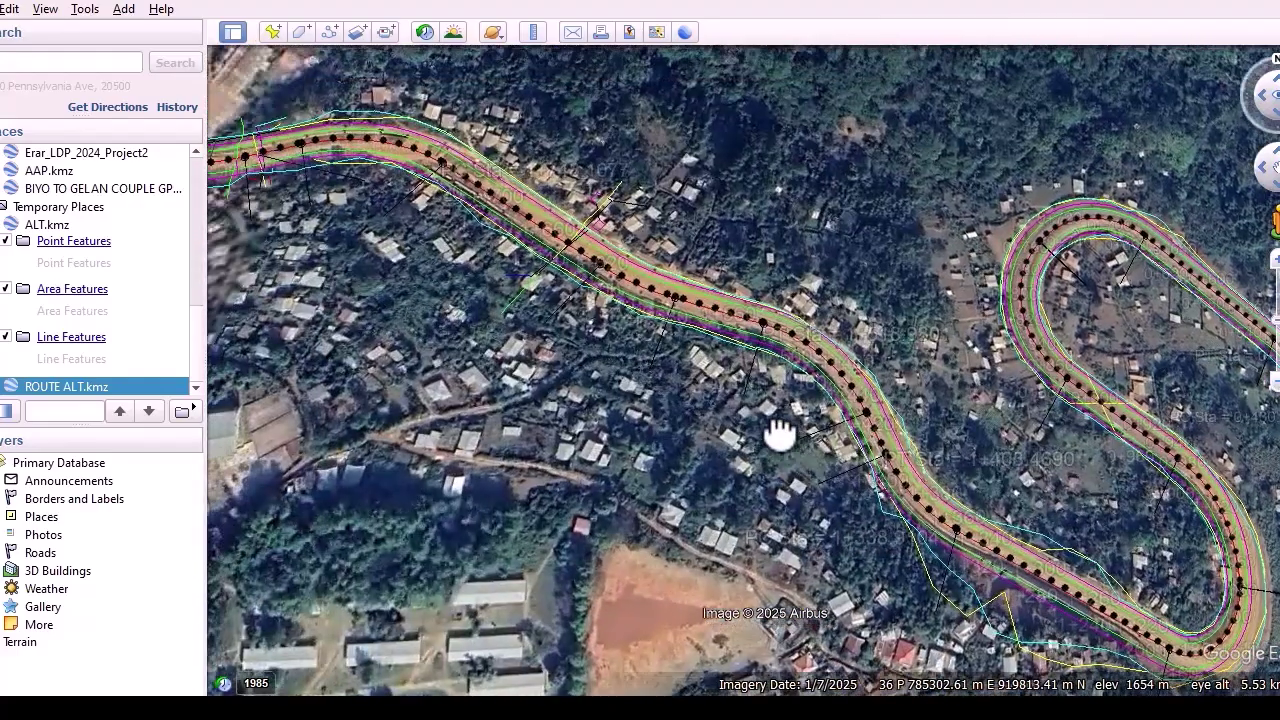
{"action": "scroll", "coordinate": [380, 192], "scroll_direction": "up", "scroll_amount": 2}
{"action": "scroll", "coordinate": [392, 191], "scroll_direction": "up", "scroll_amount": 3}
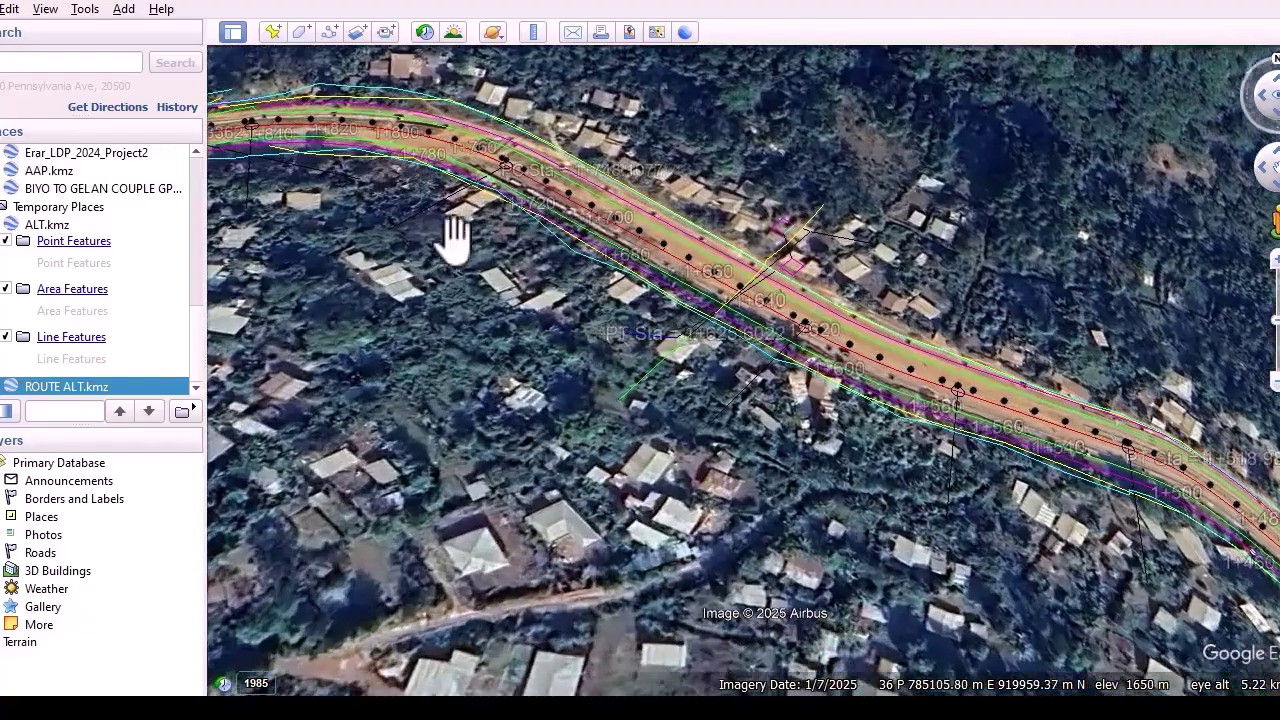
{"action": "left_click_drag", "start_coordinate": [783, 311], "coordinate": [880, 325]}
{"action": "scroll", "coordinate": [880, 325], "scroll_direction": "down", "scroll_amount": 2}
{"action": "scroll", "coordinate": [652, 408], "scroll_direction": "down", "scroll_amount": 4}
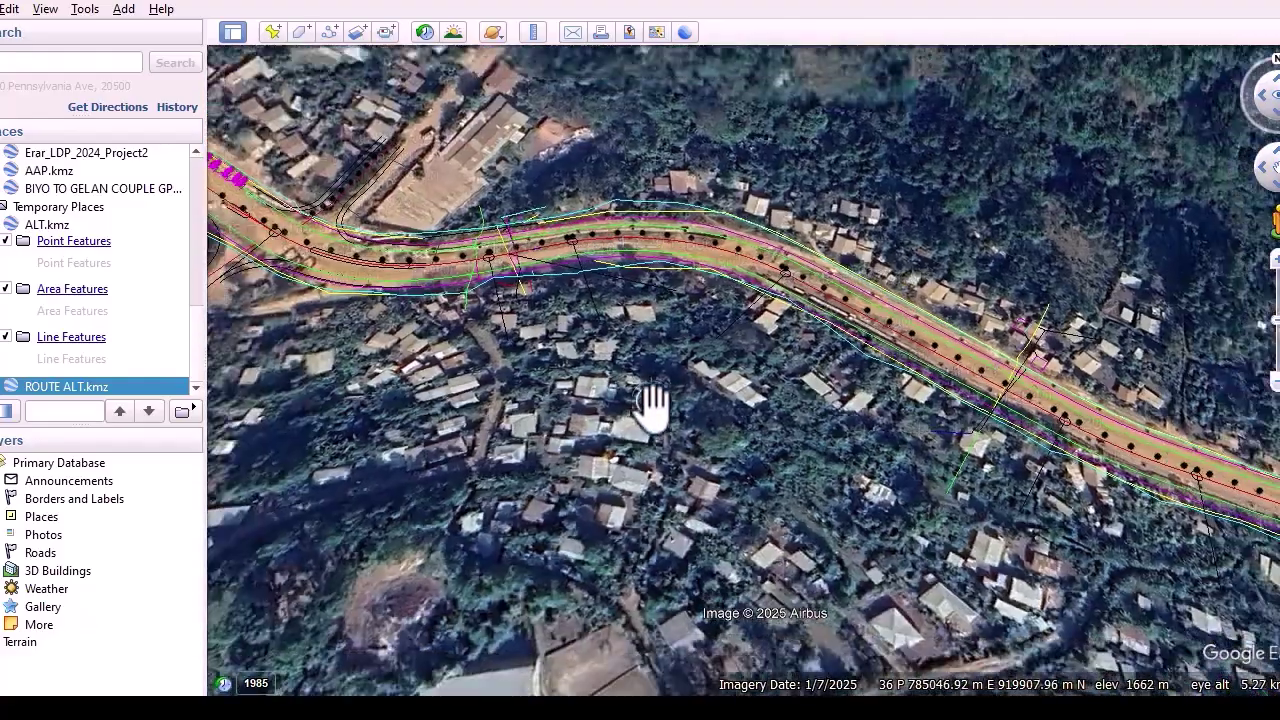
{"action": "scroll", "coordinate": [670, 350], "scroll_direction": "down", "scroll_amount": 1}
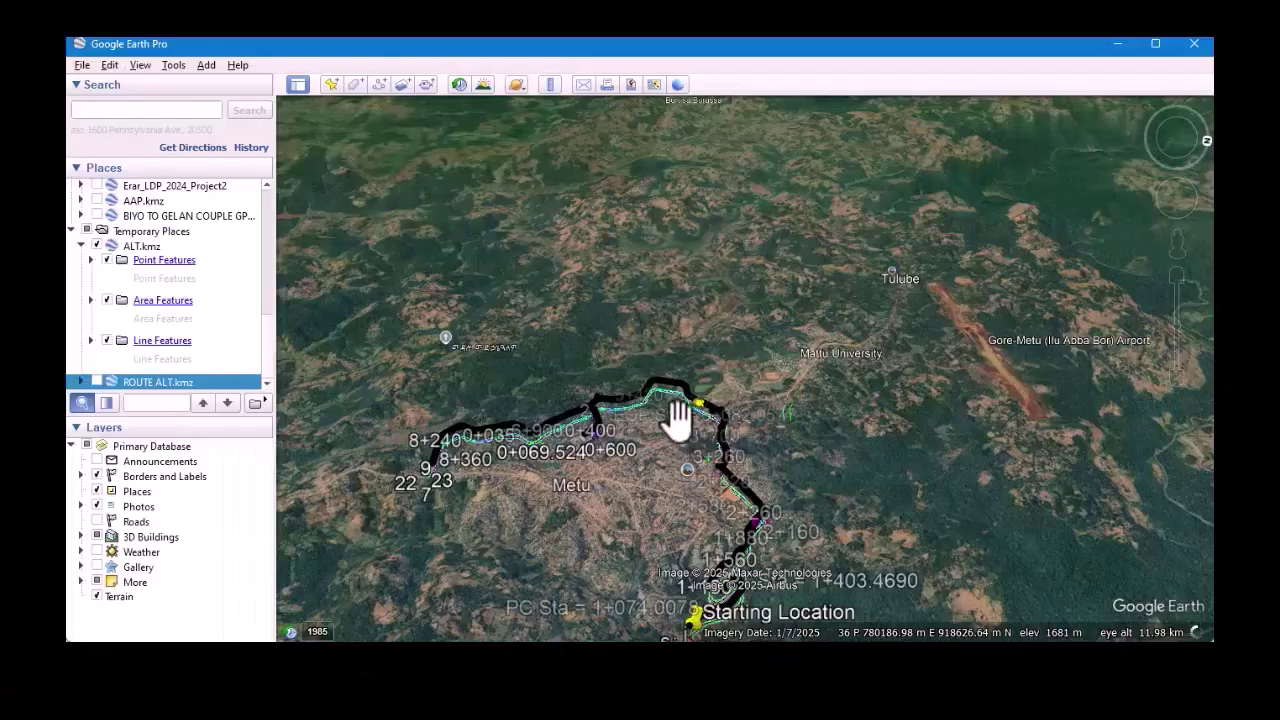
{"action": "scroll", "coordinate": [680, 352], "scroll_direction": "up", "scroll_amount": 5}
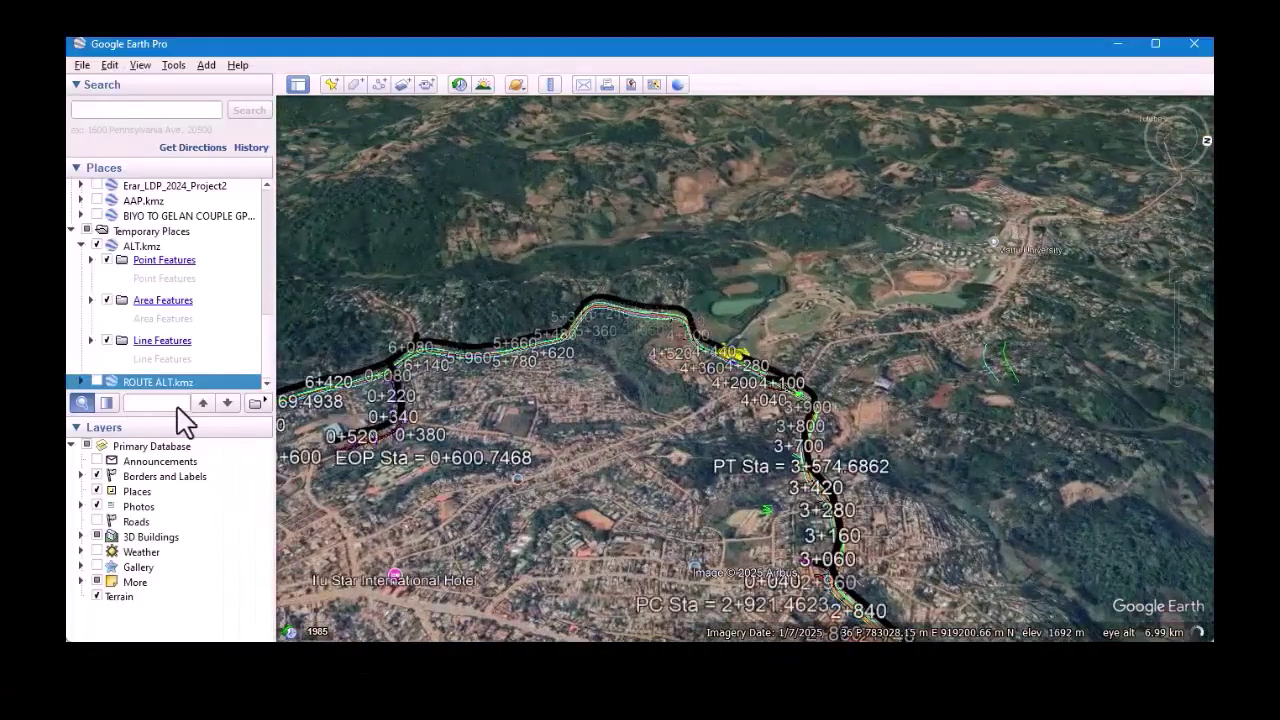
Fly to the ROUTE ALT.kmz view and close in again on the road alignment at Starting Location.
{"action": "double_click", "coordinate": [157, 383]}
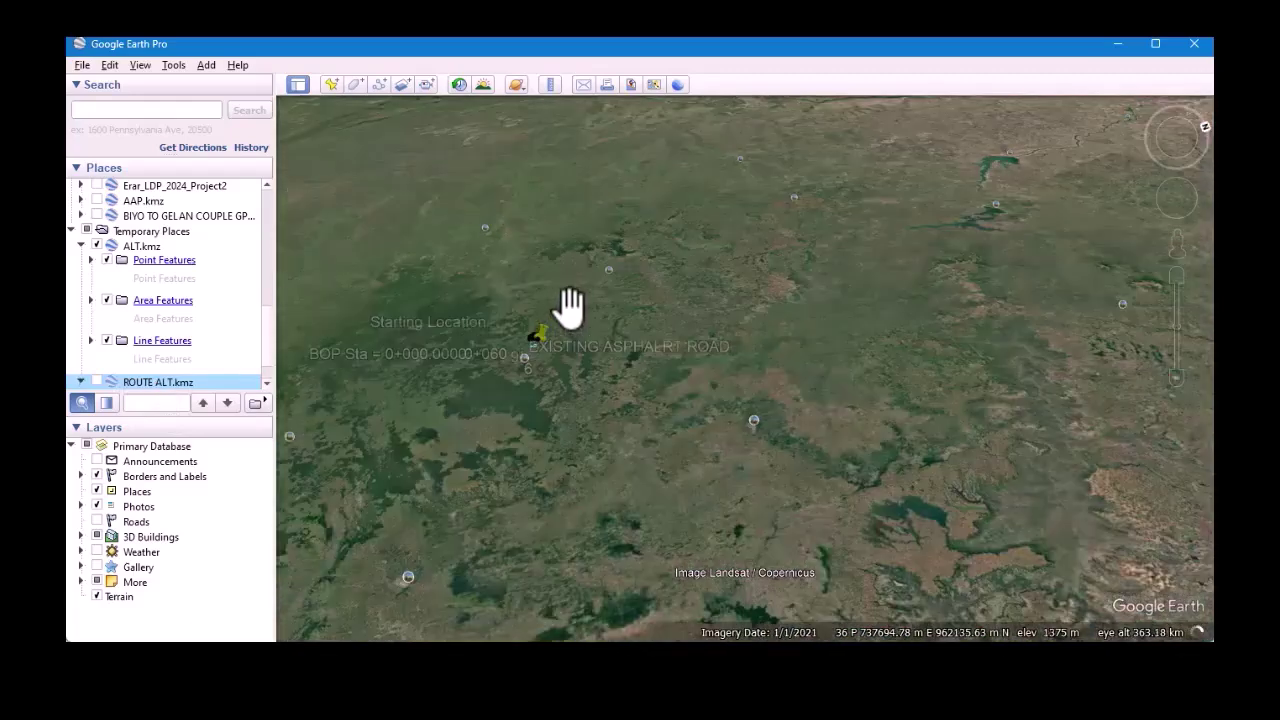
{"action": "scroll", "coordinate": [520, 350], "scroll_direction": "up", "scroll_amount": 3}
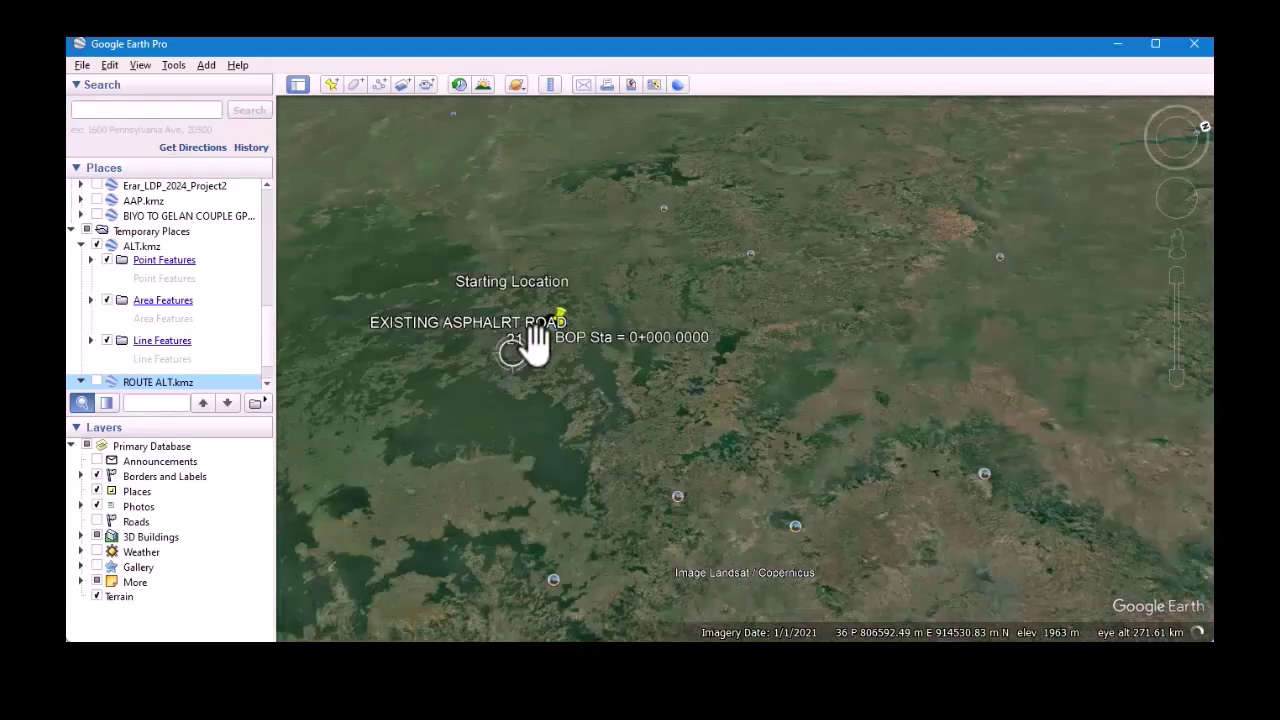
{"action": "scroll", "coordinate": [550, 318], "scroll_direction": "up", "scroll_amount": 5}
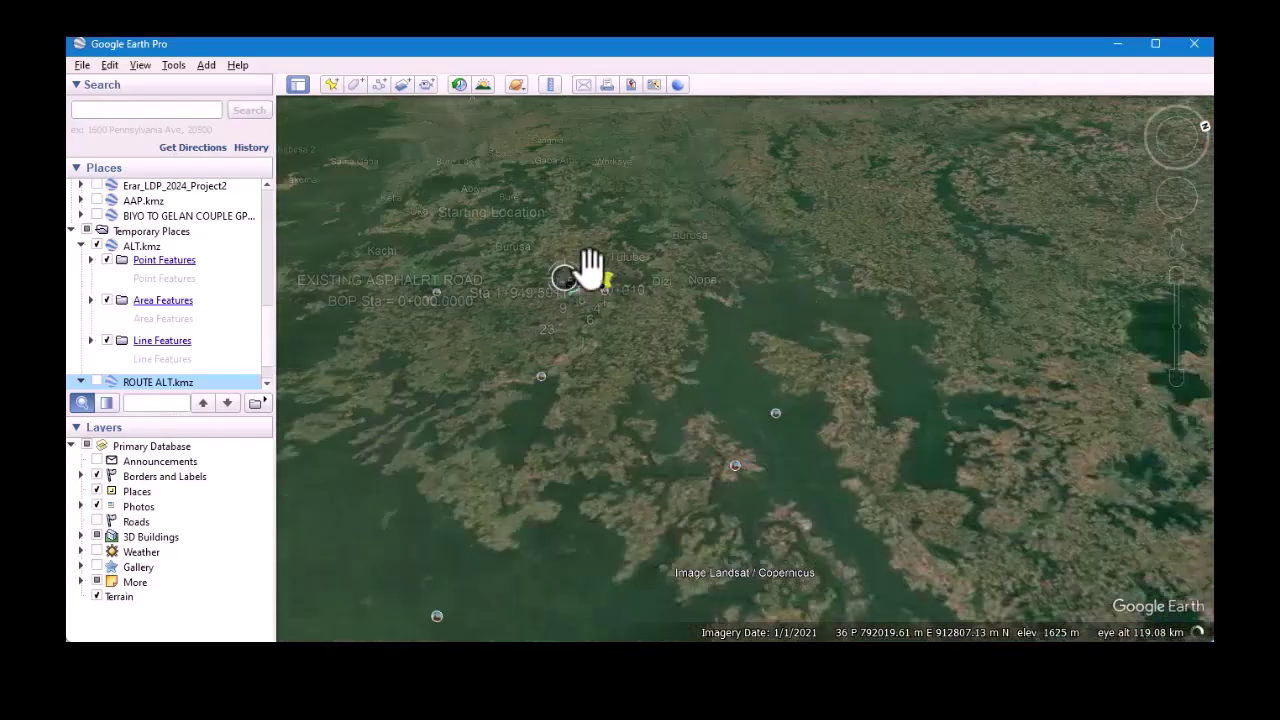
{"action": "scroll", "coordinate": [628, 265], "scroll_direction": "up", "scroll_amount": 4}
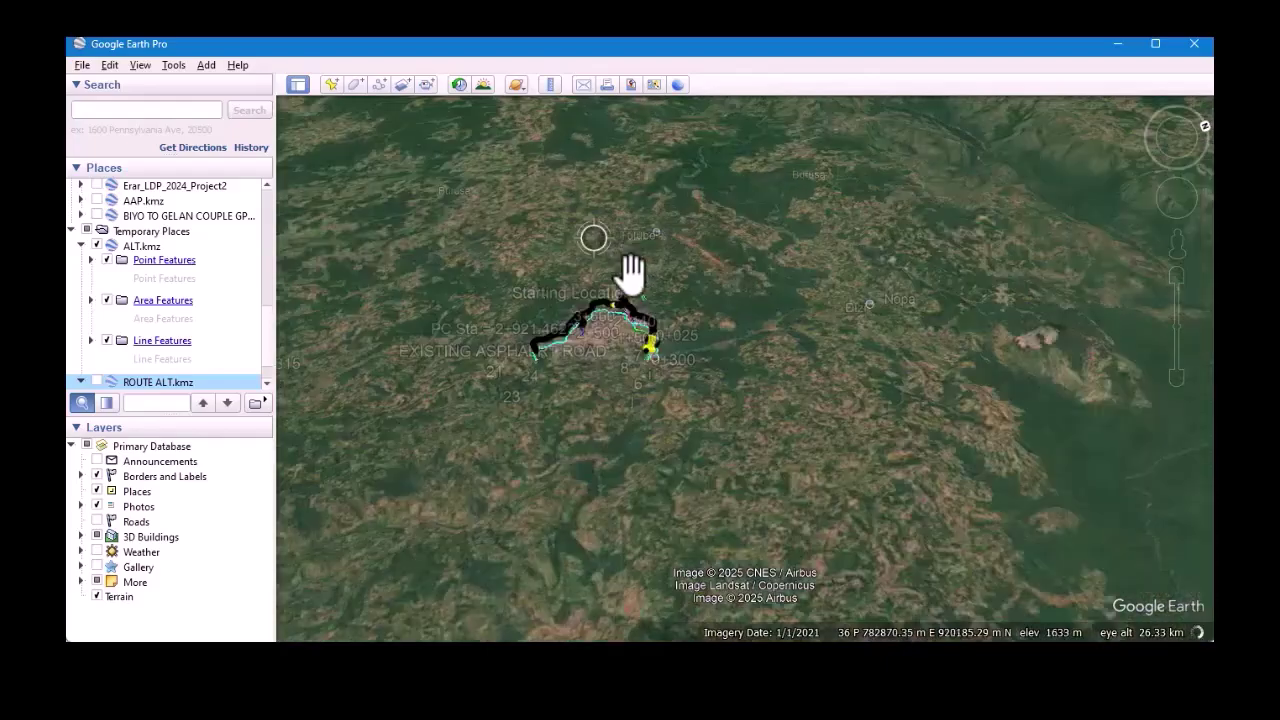
{"action": "scroll", "coordinate": [662, 372], "scroll_direction": "up", "scroll_amount": 2}
{"action": "scroll", "coordinate": [662, 372], "scroll_direction": "up", "scroll_amount": 3}
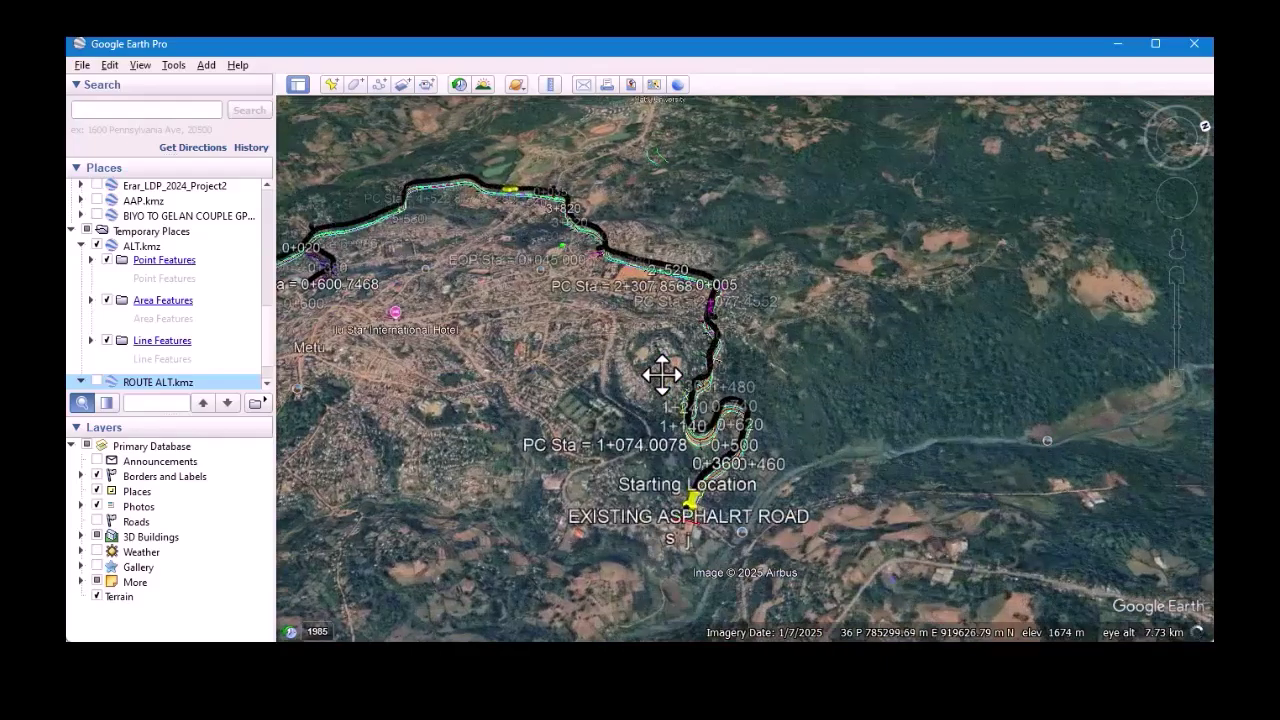
{"action": "scroll", "coordinate": [662, 374], "scroll_direction": "up", "scroll_amount": 2}
{"action": "scroll", "coordinate": [662, 374], "scroll_direction": "up", "scroll_amount": 2}
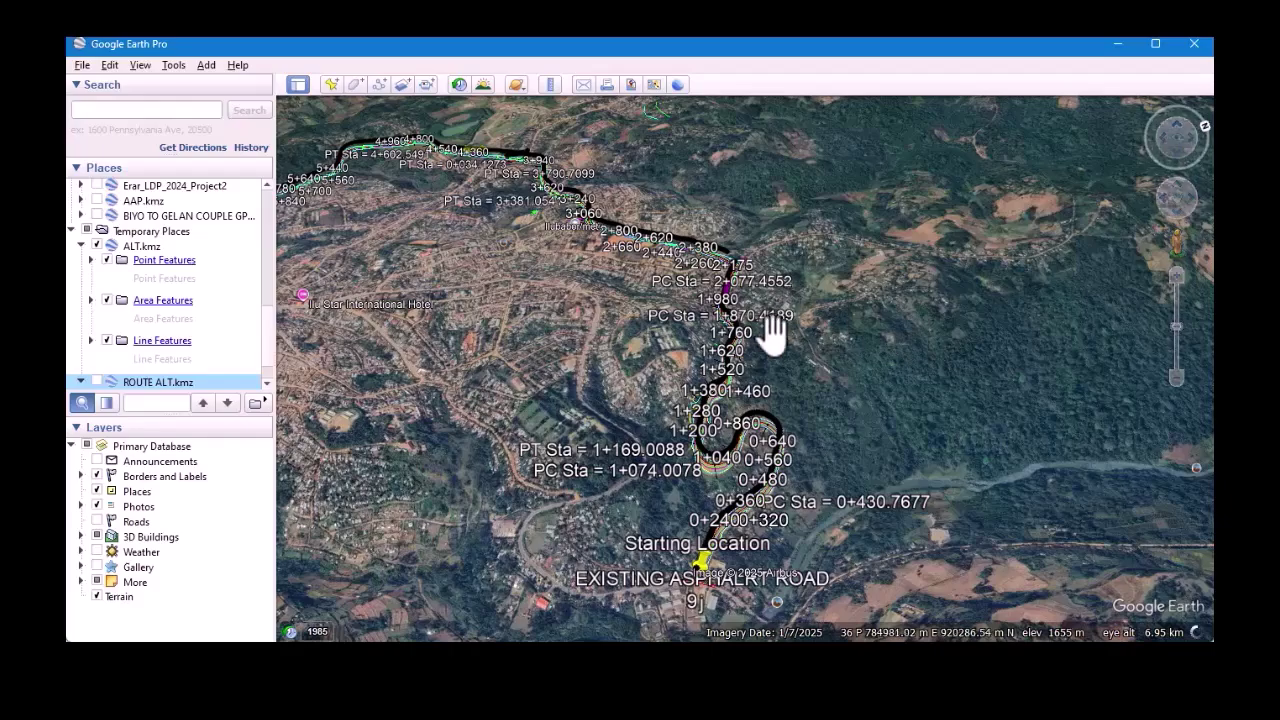
Trace the alignment at close range from the hairpin bends to the road junction near station 1+949.
{"action": "scroll", "coordinate": [750, 429], "scroll_direction": "down", "scroll_amount": 2}
{"action": "scroll", "coordinate": [750, 429], "scroll_direction": "up", "scroll_amount": 4}
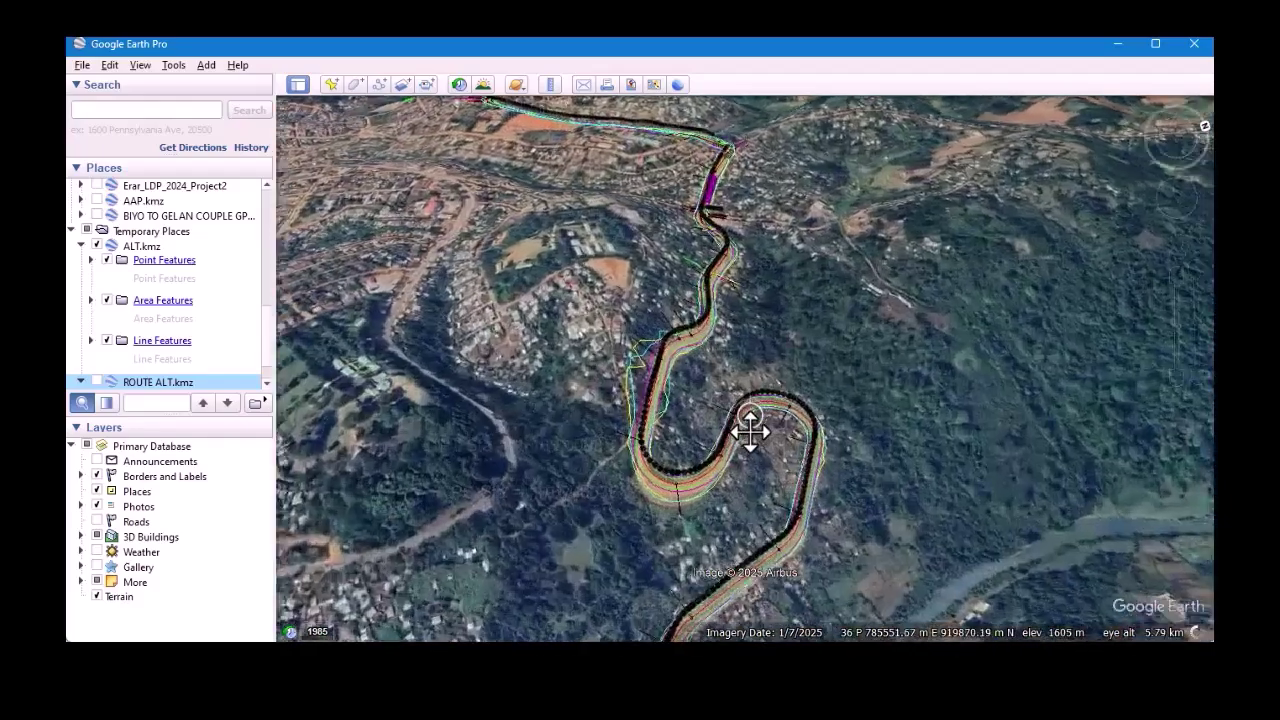
{"action": "scroll", "coordinate": [803, 417], "scroll_direction": "up", "scroll_amount": 3}
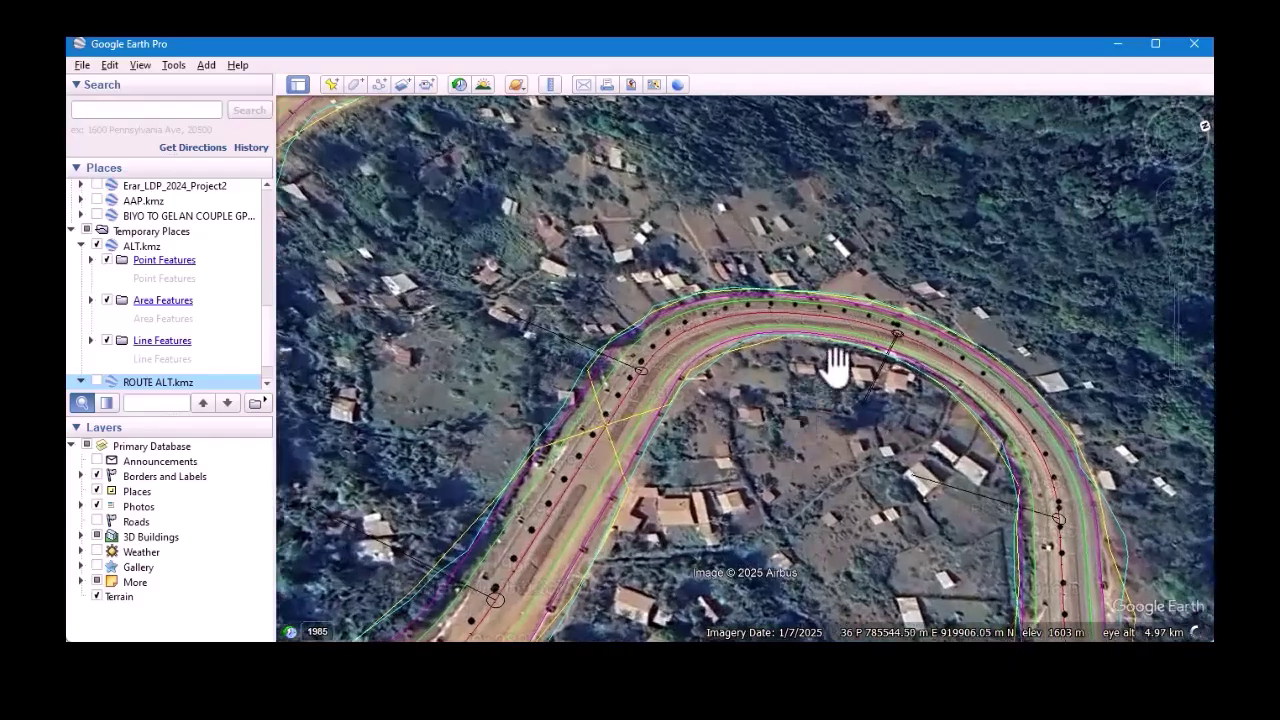
{"action": "scroll", "coordinate": [946, 310], "scroll_direction": "down", "scroll_amount": 2}
{"action": "scroll", "coordinate": [489, 497], "scroll_direction": "up", "scroll_amount": 2}
{"action": "left_click_drag", "start_coordinate": [570, 279], "coordinate": [588, 420]}
{"action": "left_click_drag", "start_coordinate": [628, 178], "coordinate": [723, 257]}
{"action": "left_click_drag", "start_coordinate": [580, 255], "coordinate": [617, 374]}
{"action": "left_click_drag", "start_coordinate": [866, 215], "coordinate": [840, 297]}
{"action": "left_click_drag", "start_coordinate": [930, 135], "coordinate": [808, 457]}
{"action": "left_click_drag", "start_coordinate": [842, 200], "coordinate": [689, 414]}
{"action": "left_click_drag", "start_coordinate": [671, 155], "coordinate": [597, 309]}
{"action": "left_click_drag", "start_coordinate": [640, 195], "coordinate": [830, 420]}
{"action": "left_click_drag", "start_coordinate": [475, 238], "coordinate": [803, 337]}
{"action": "left_click_drag", "start_coordinate": [545, 270], "coordinate": [734, 346]}
{"action": "left_click_drag", "start_coordinate": [795, 260], "coordinate": [666, 440]}
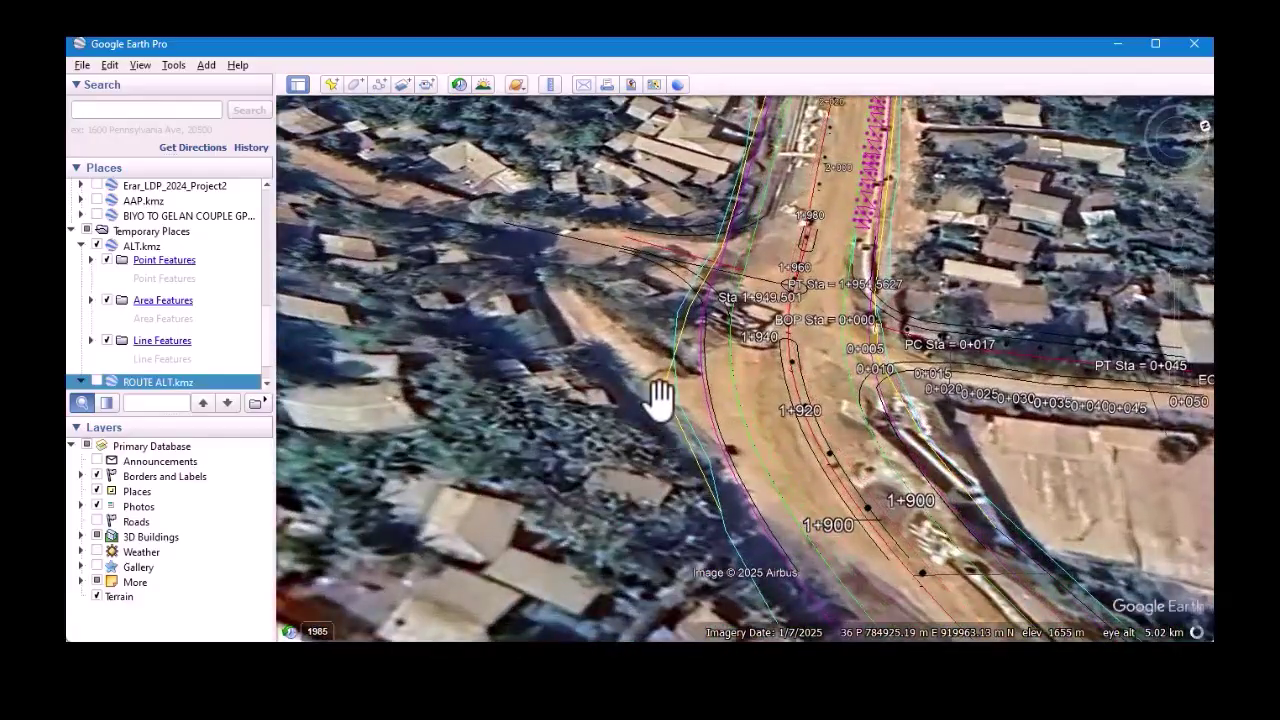
{"action": "scroll", "coordinate": [655, 378], "scroll_direction": "down", "scroll_amount": 5}
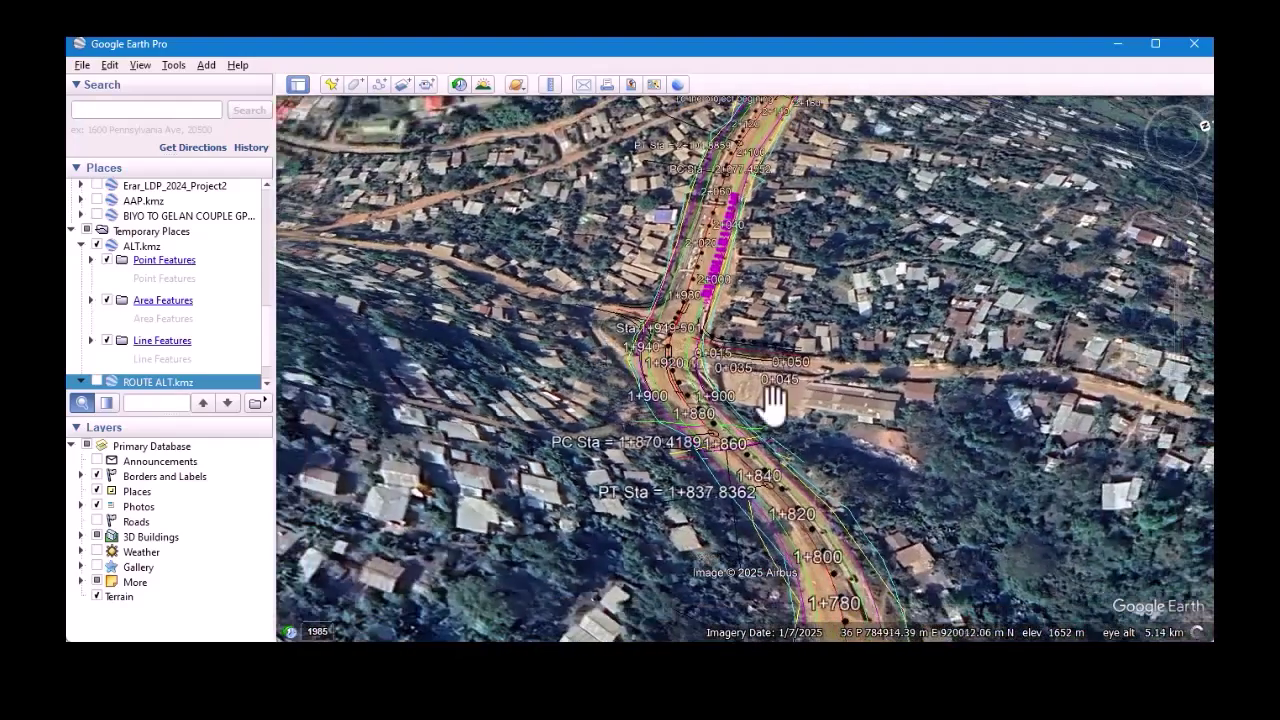
Enter ground-level view on the side road near station 0+035 and look along the alignment towards station 2+060.
{"action": "mouse_move", "coordinate": [1168, 157]}
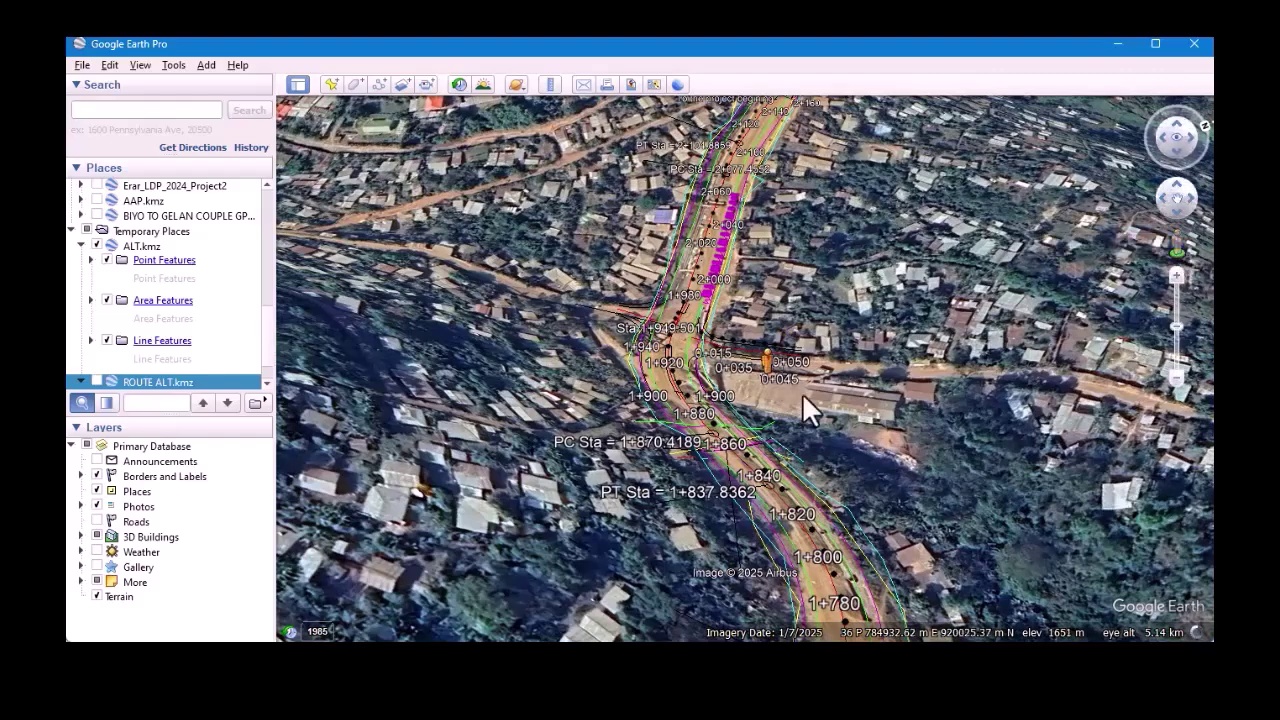
{"action": "scroll", "coordinate": [802, 393], "scroll_direction": "up", "scroll_amount": 3}
{"action": "scroll", "coordinate": [802, 393], "scroll_direction": "up", "scroll_amount": 5}
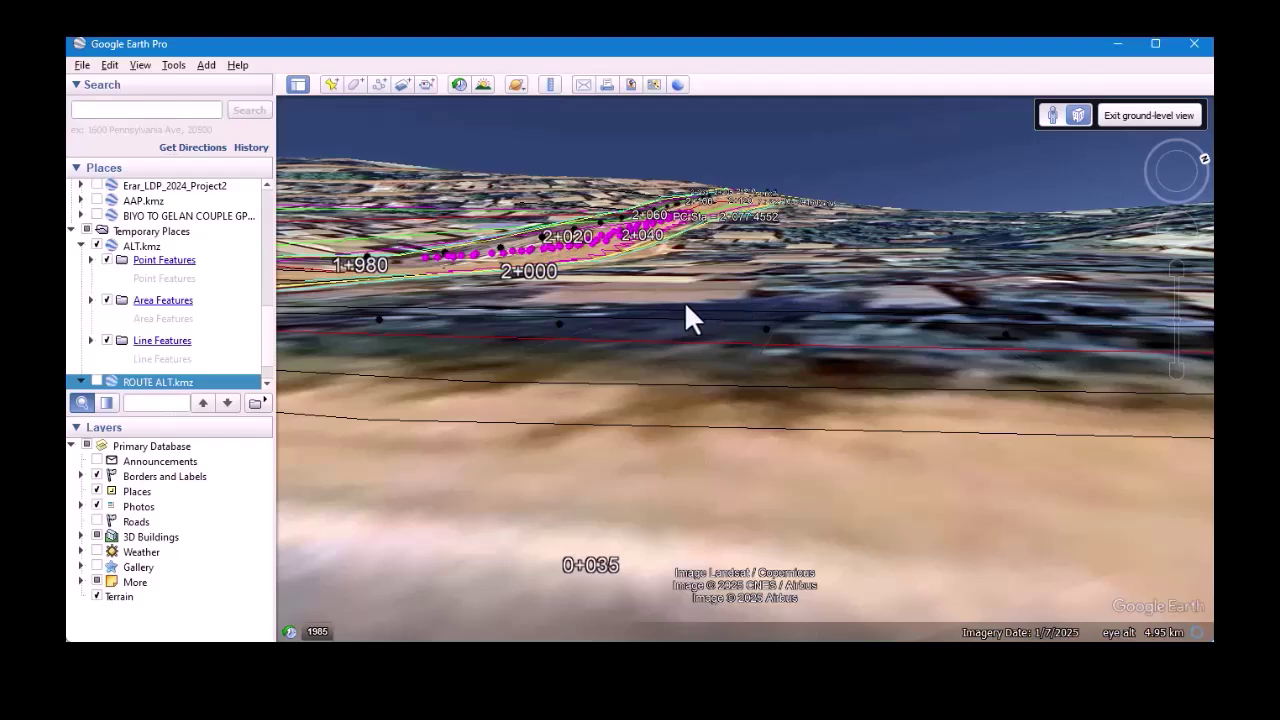
{"action": "left_click_drag", "start_coordinate": [670, 338], "coordinate": [677, 368]}
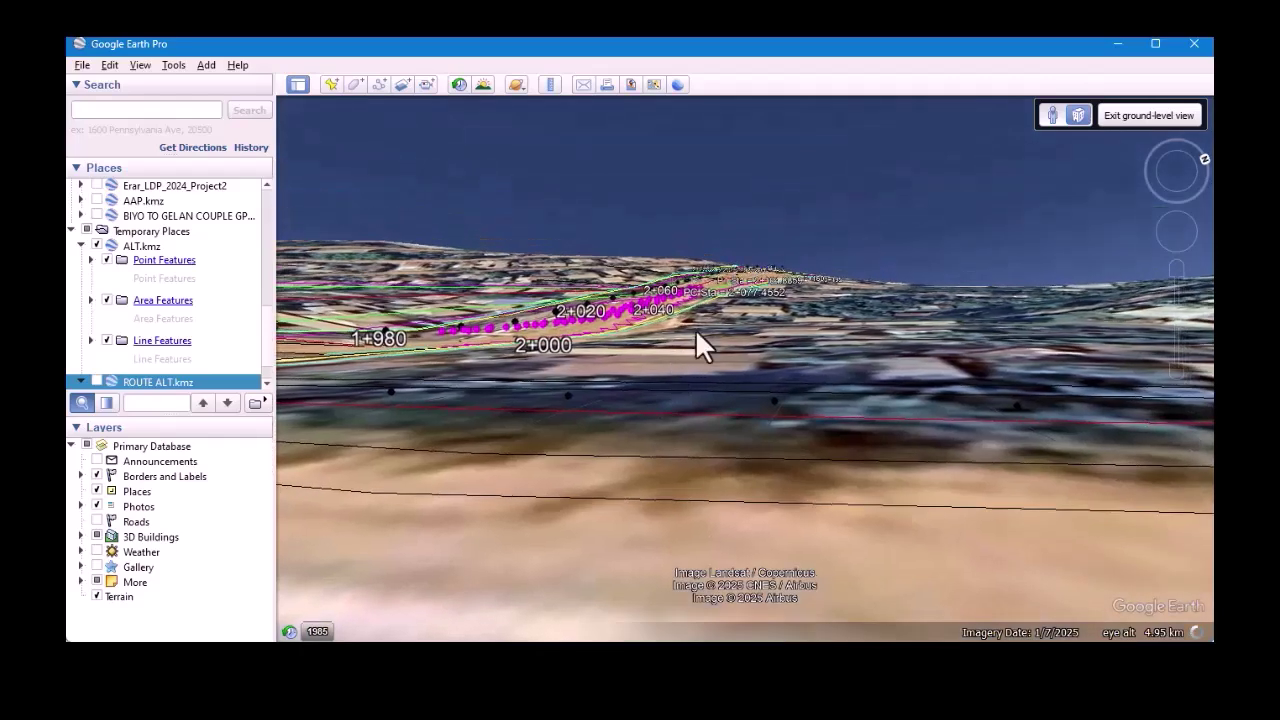
{"action": "left_click_drag", "start_coordinate": [591, 326], "coordinate": [589, 327]}
{"action": "scroll", "coordinate": [589, 327], "scroll_direction": "up", "scroll_amount": 5}
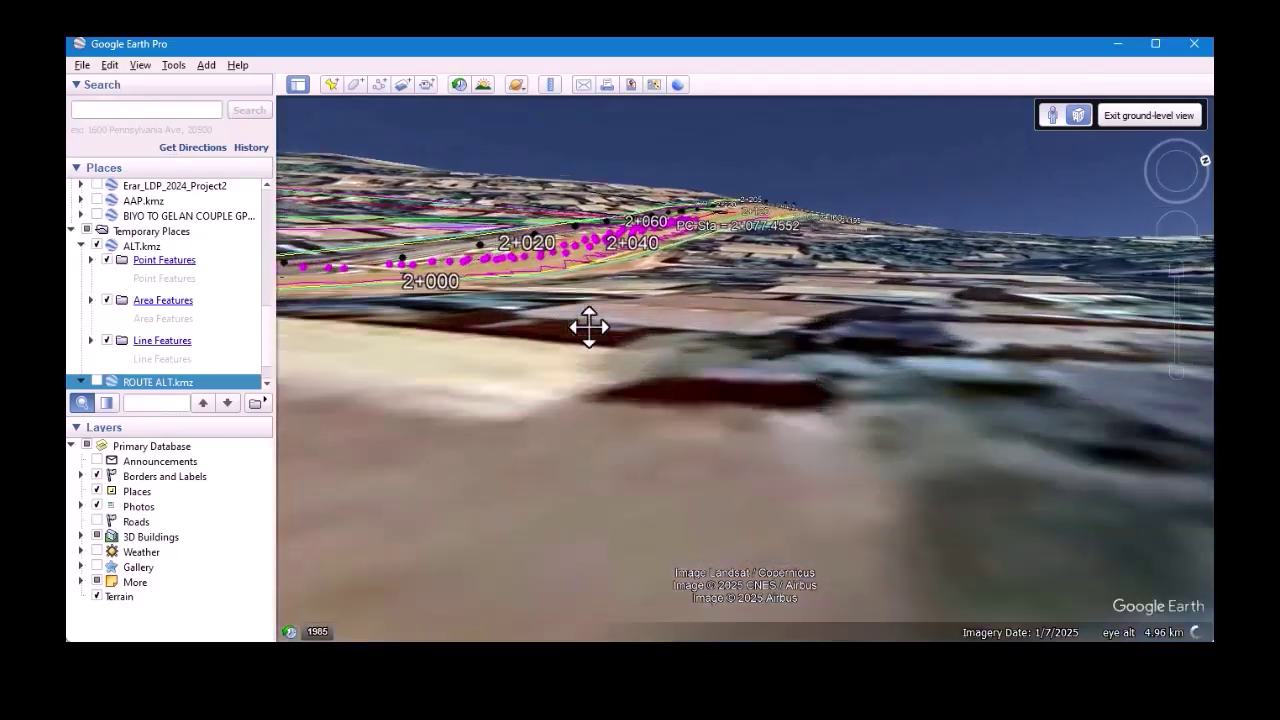
{"action": "scroll", "coordinate": [589, 326], "scroll_direction": "up", "scroll_amount": 3}
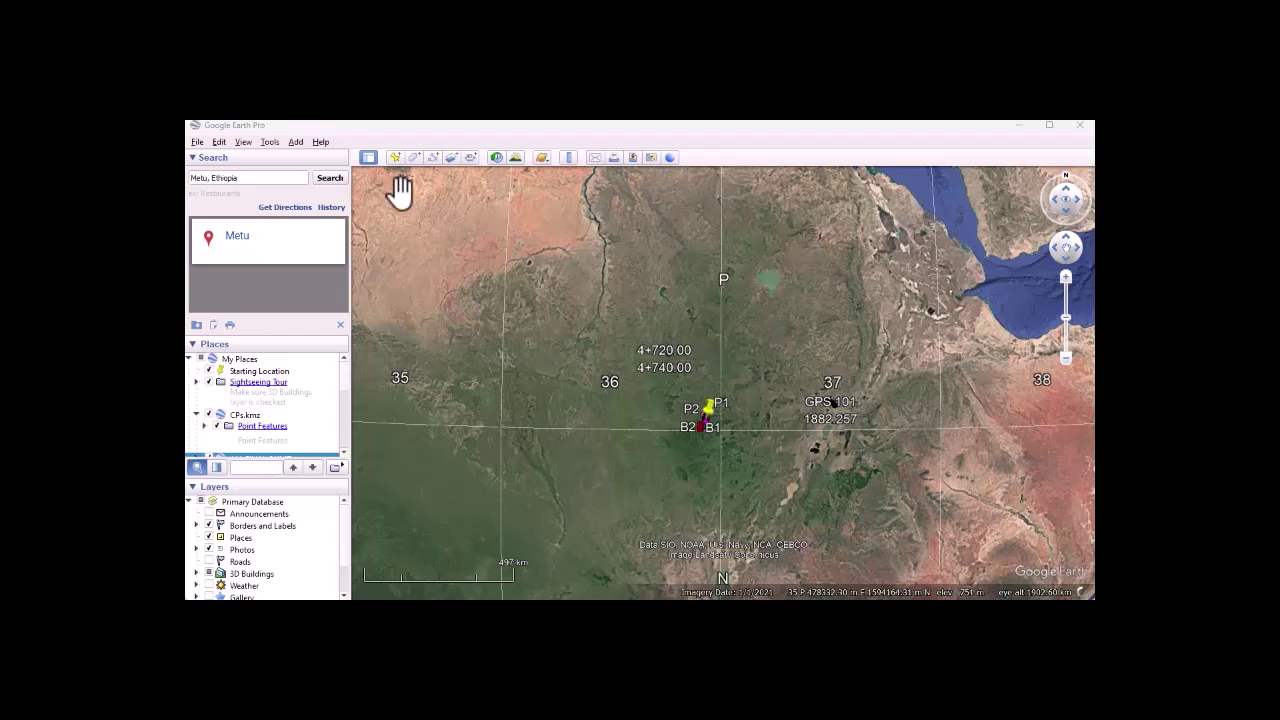
Replace the search text with Paris, France and fly to that location.
{"action": "left_click", "coordinate": [252, 189]}
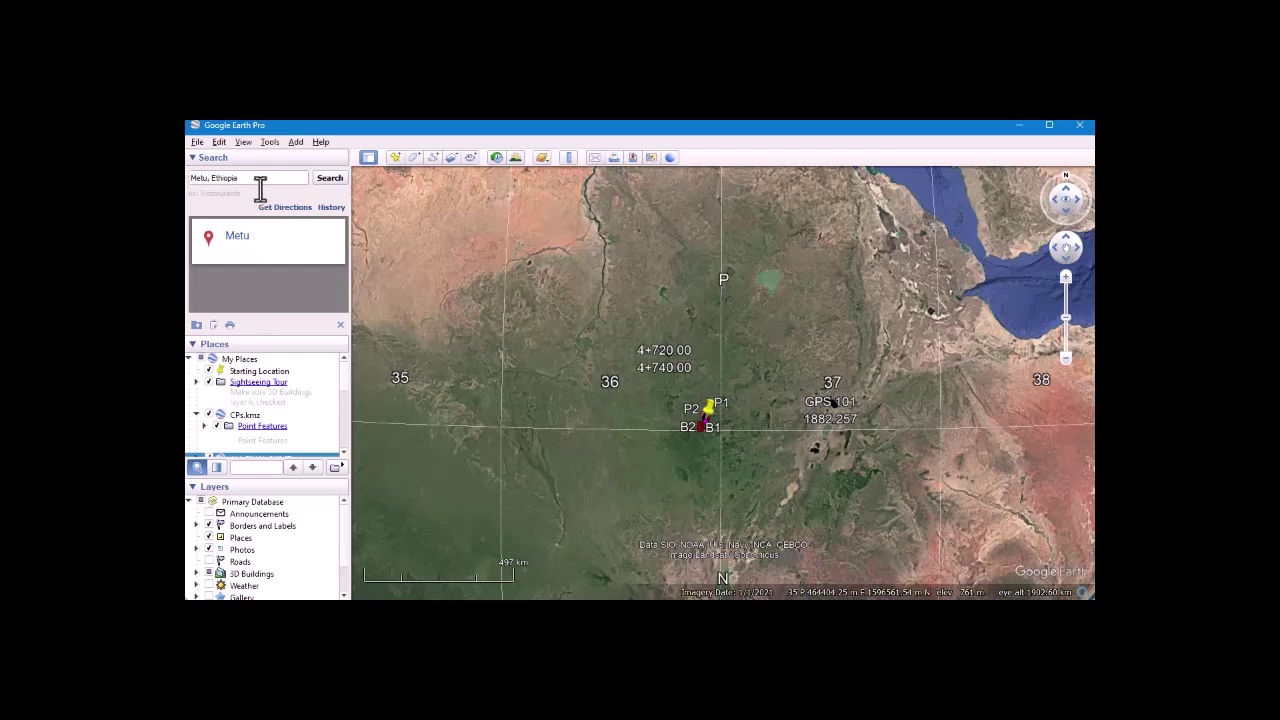
{"action": "double_click", "coordinate": [251, 181]}
{"action": "left_click_drag", "start_coordinate": [250, 181], "coordinate": [192, 182]}
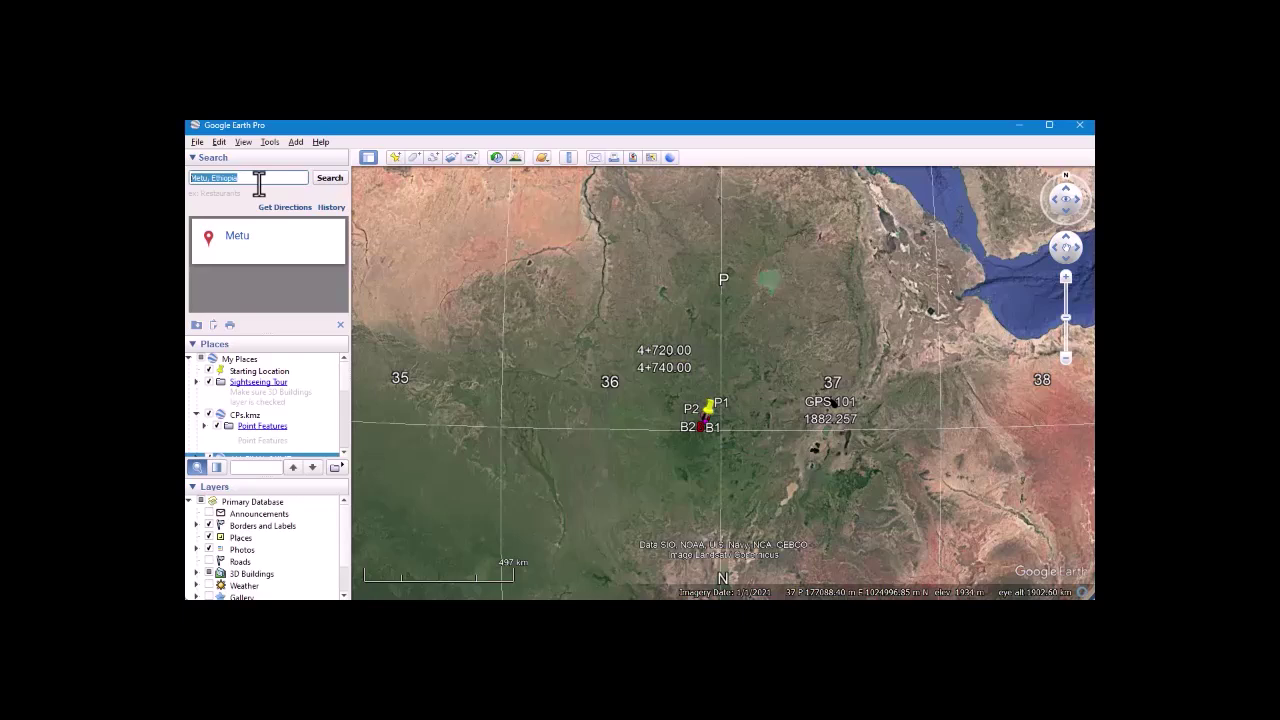
{"action": "type", "text": "P"}
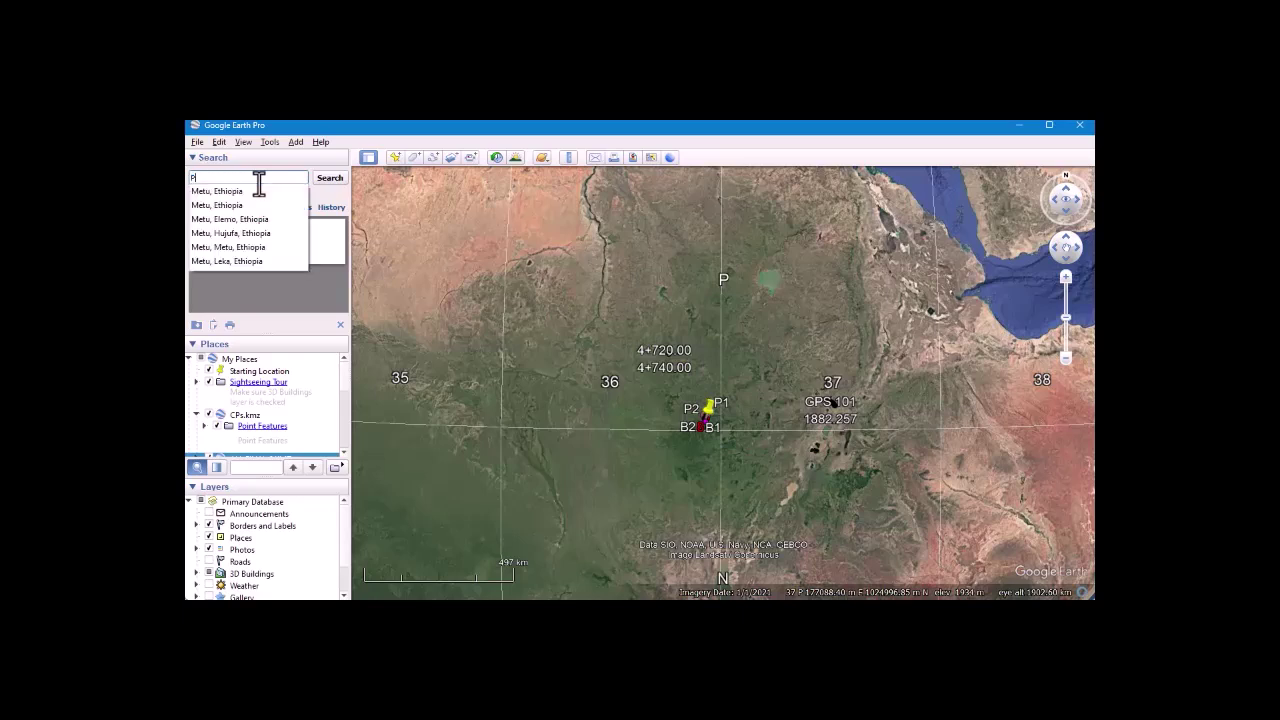
{"action": "type", "text": "ARI"}
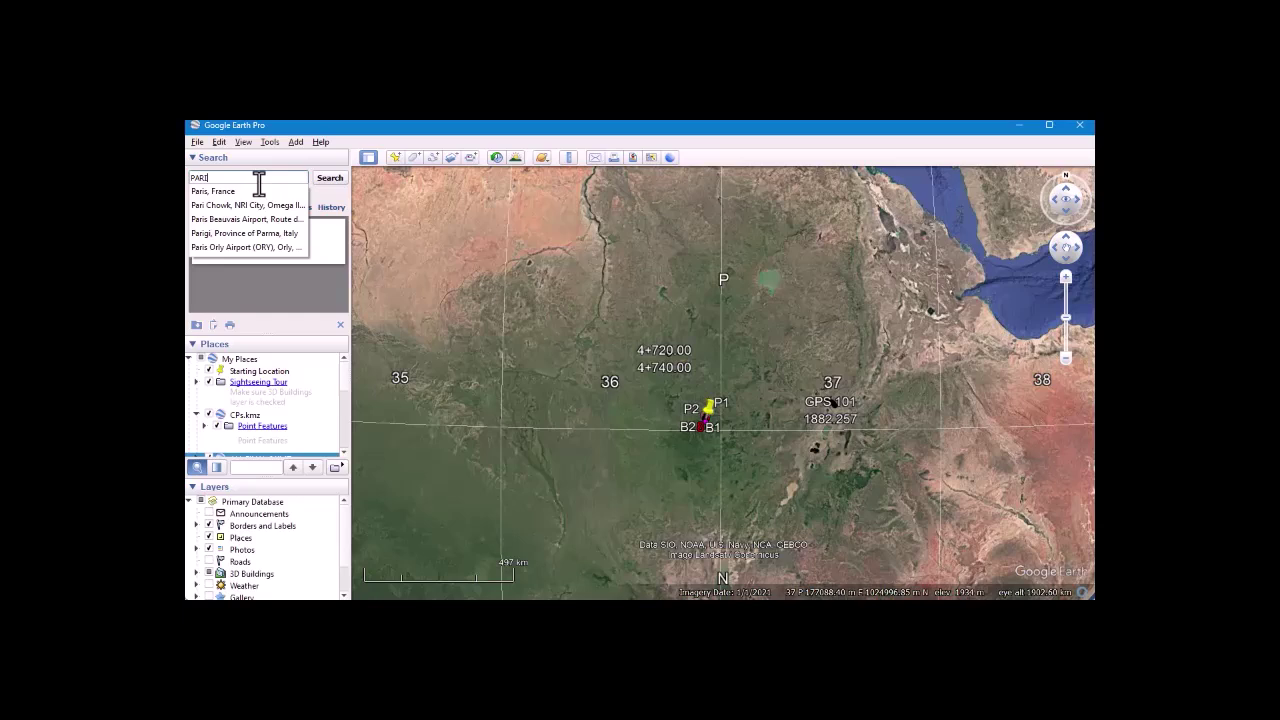
{"action": "type", "text": "S"}
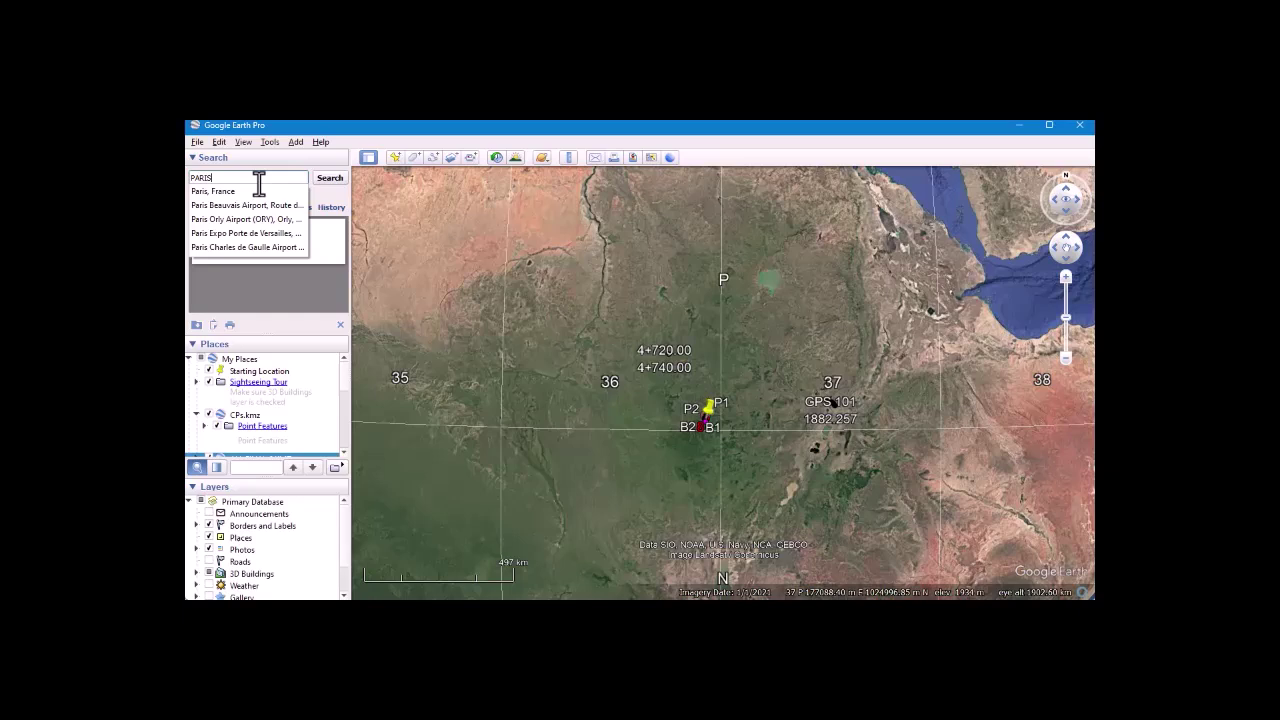
{"action": "type", "text": "B"}
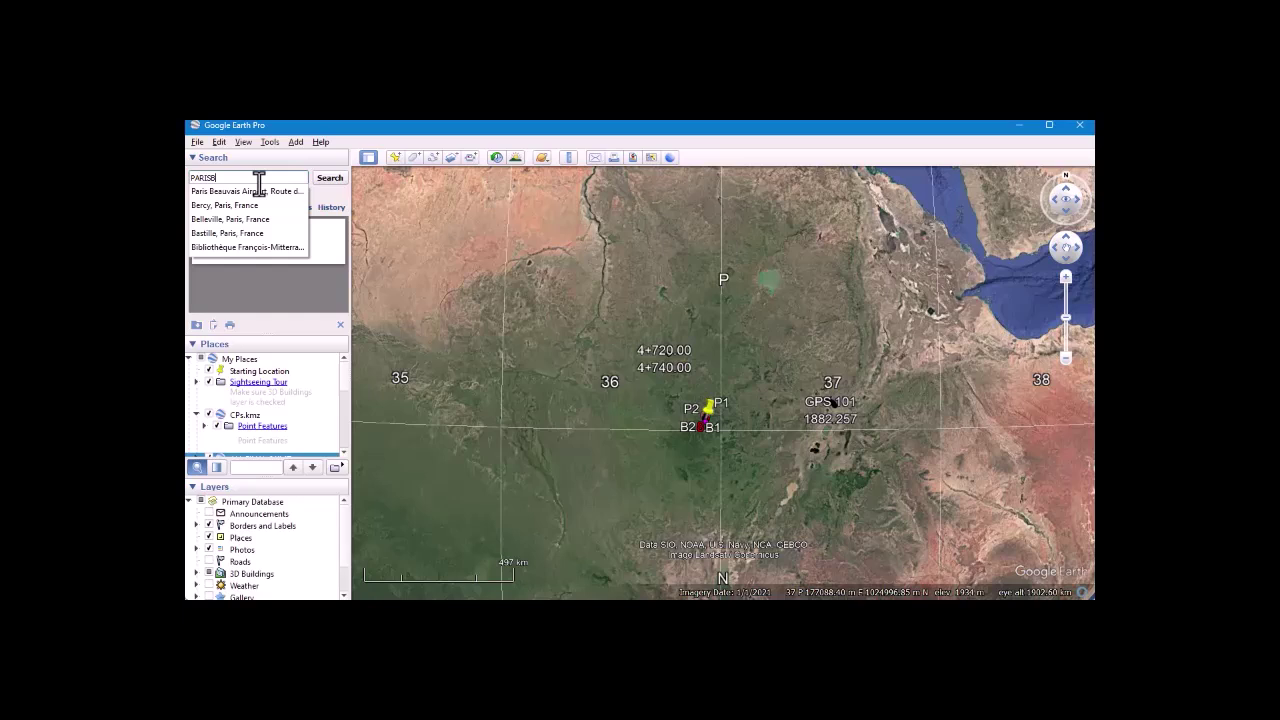
{"action": "key", "text": "BackSpace"}
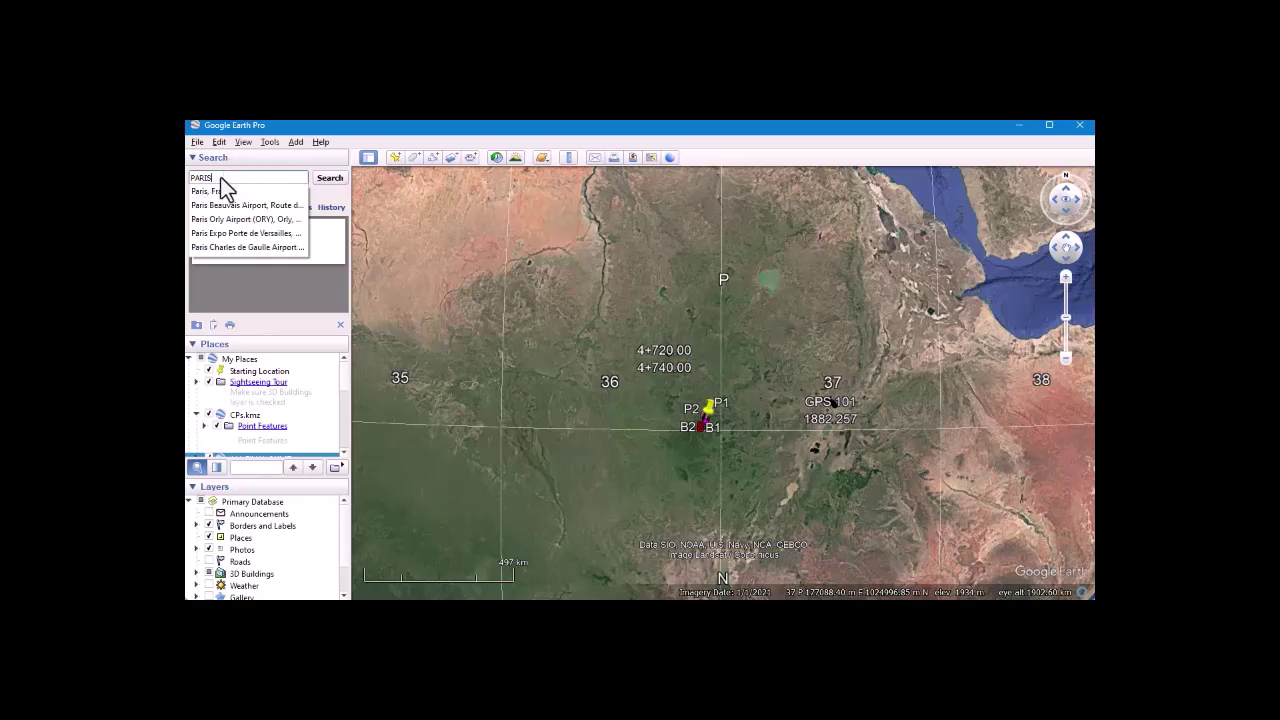
{"action": "left_click", "coordinate": [224, 193]}
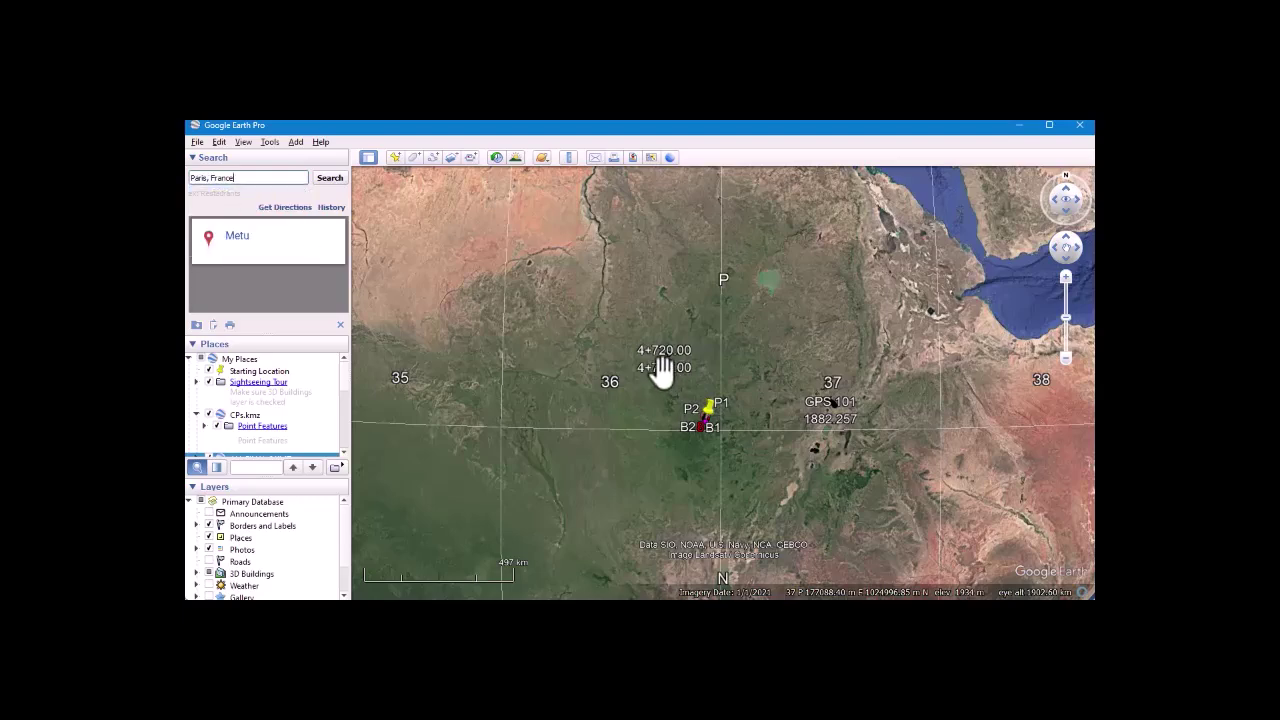
{"action": "left_click", "coordinate": [330, 180]}
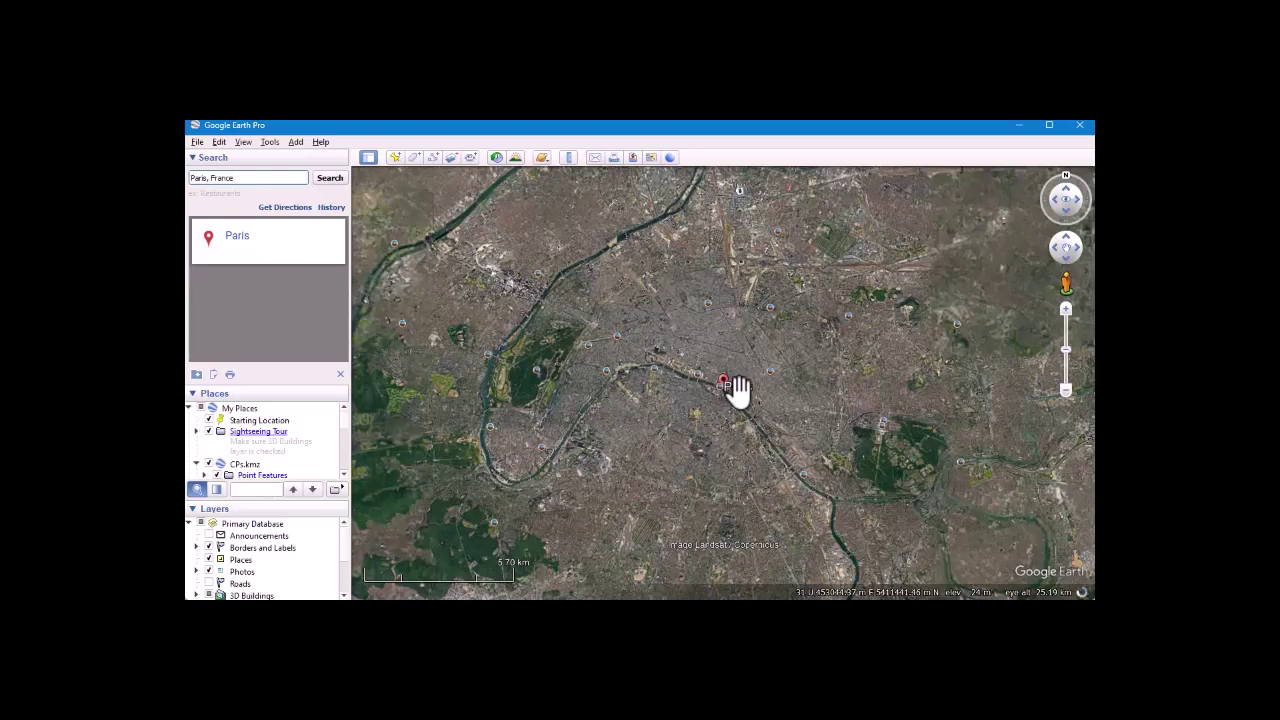
Examine the 3D buildings and river bridges around the Paris marker at close range.
{"action": "scroll", "coordinate": [738, 392], "scroll_direction": "up", "scroll_amount": 7}
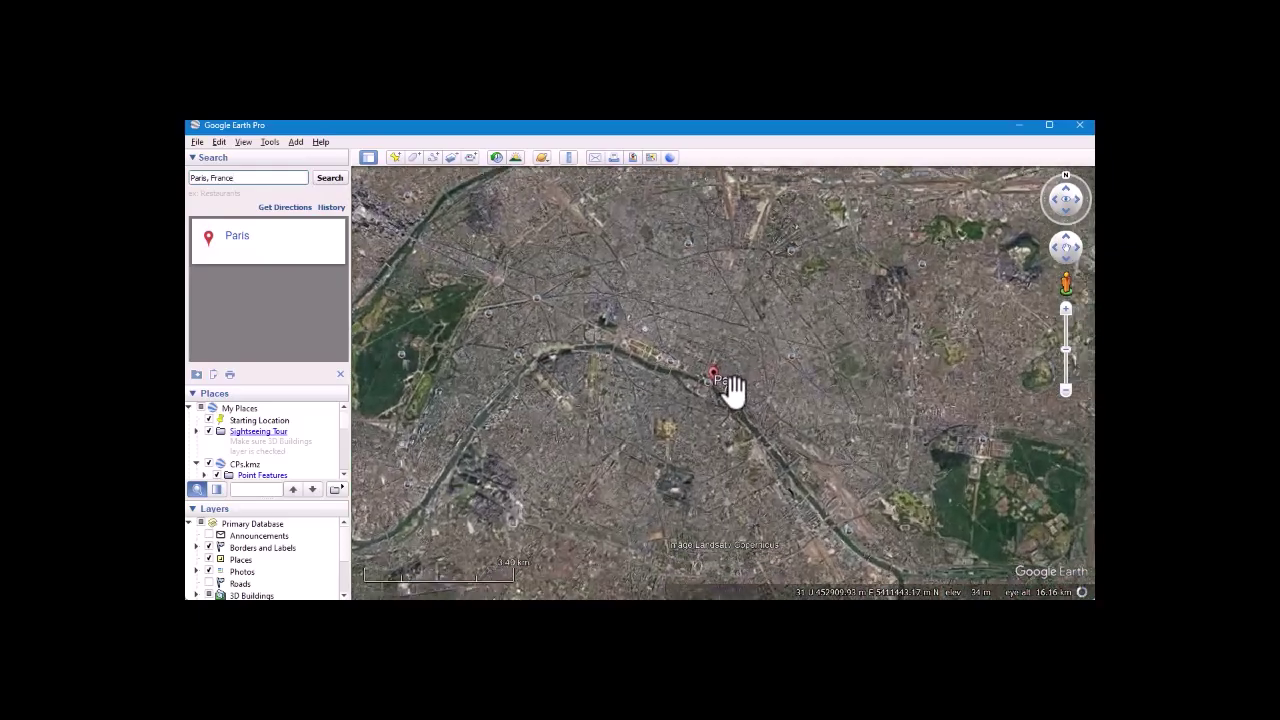
{"action": "scroll", "coordinate": [689, 366], "scroll_direction": "up", "scroll_amount": 5}
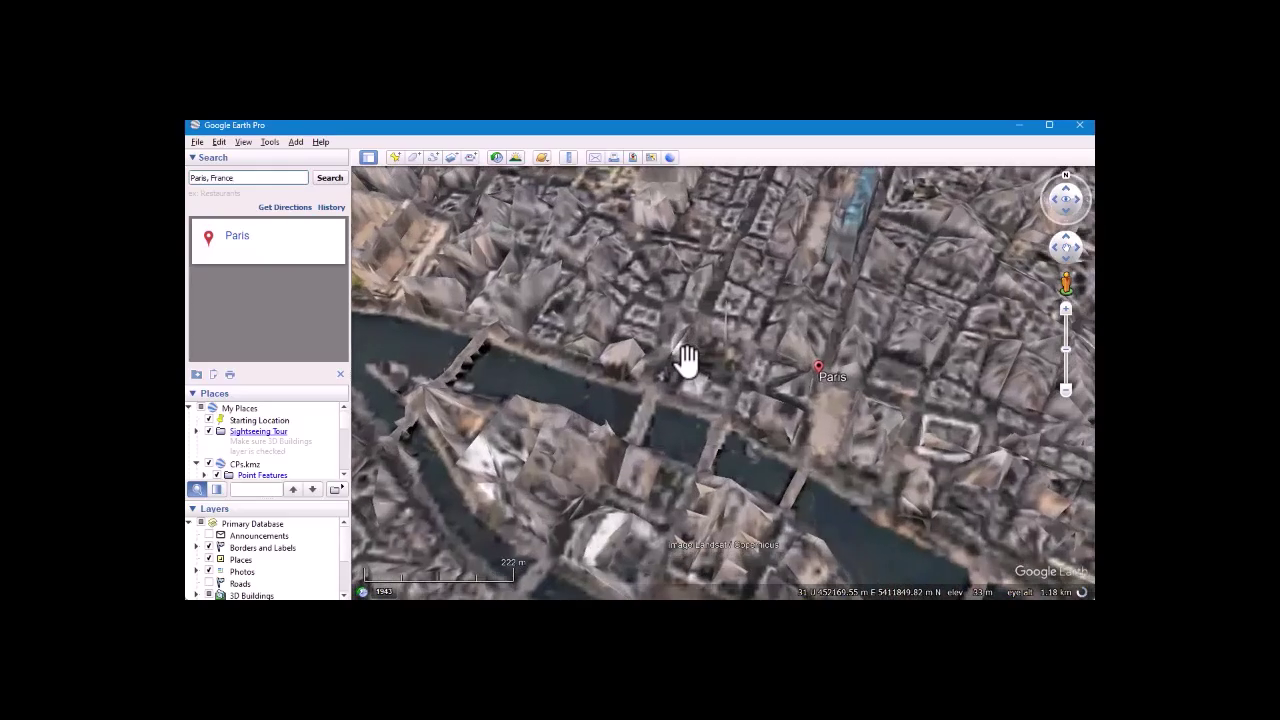
{"action": "scroll", "coordinate": [687, 362], "scroll_direction": "up", "scroll_amount": 1}
{"action": "scroll", "coordinate": [687, 361], "scroll_direction": "down", "scroll_amount": 3}
{"action": "scroll", "coordinate": [686, 361], "scroll_direction": "up", "scroll_amount": 1}
{"action": "scroll", "coordinate": [687, 360], "scroll_direction": "up", "scroll_amount": 1}
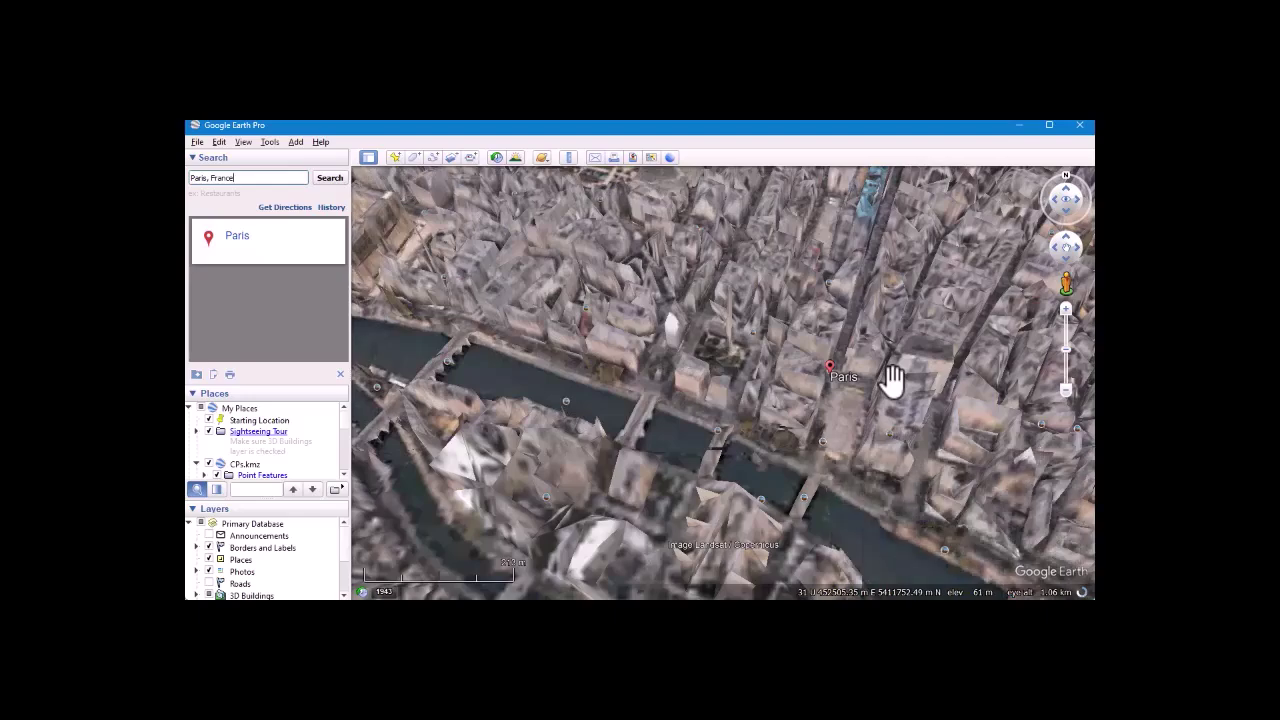
{"action": "scroll", "coordinate": [890, 380], "scroll_direction": "up", "scroll_amount": 2}
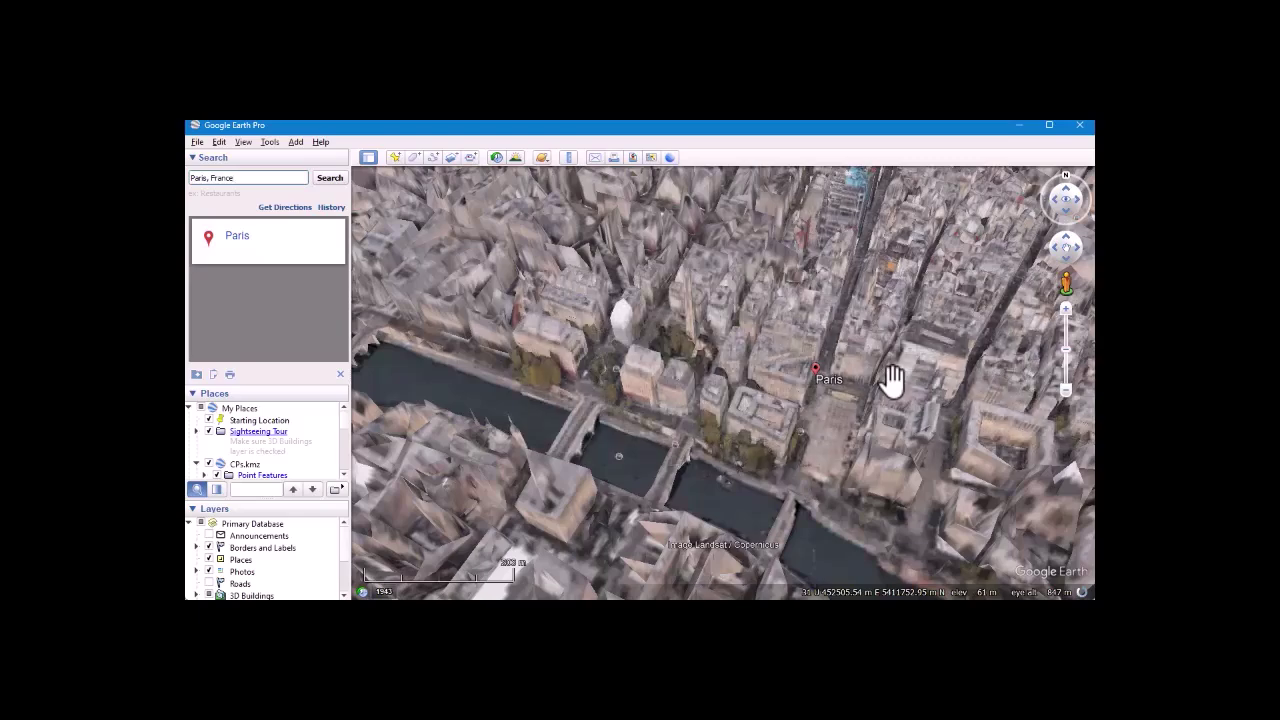
{"action": "scroll", "coordinate": [729, 329], "scroll_direction": "up", "scroll_amount": 3}
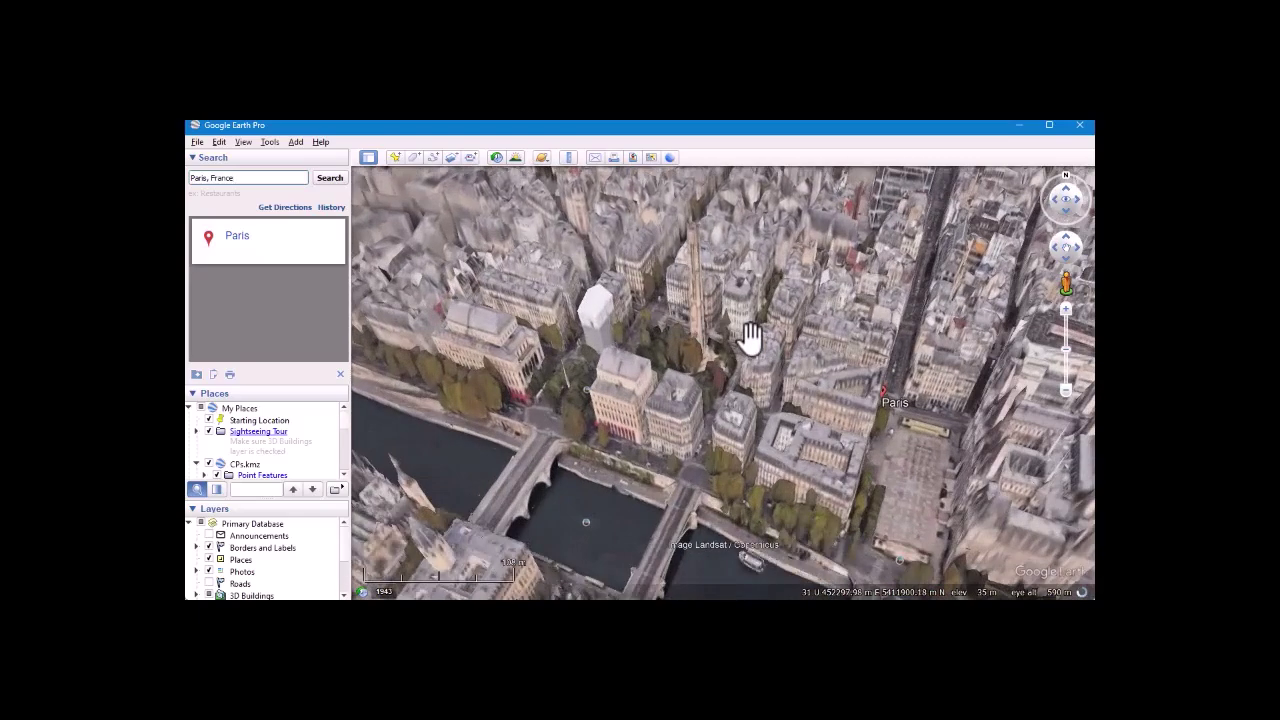
{"action": "scroll", "coordinate": [651, 363], "scroll_direction": "up", "scroll_amount": 1}
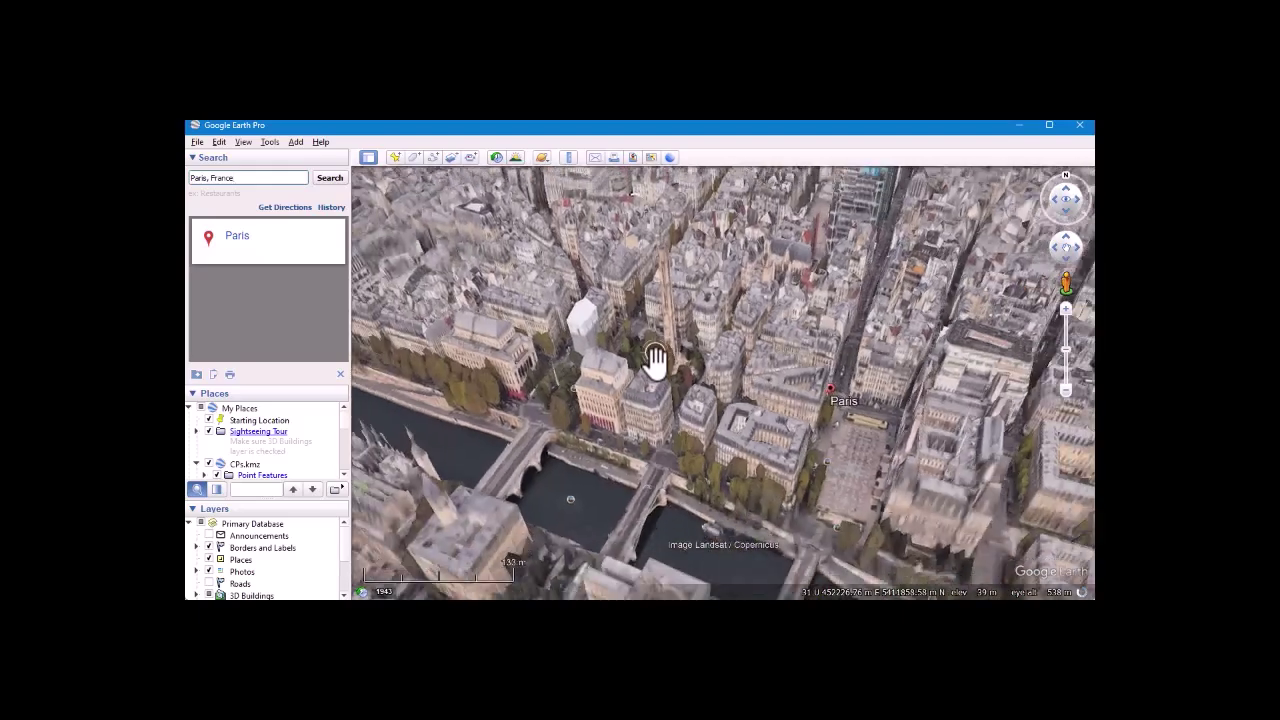
{"action": "scroll", "coordinate": [655, 360], "scroll_direction": "down", "scroll_amount": 3}
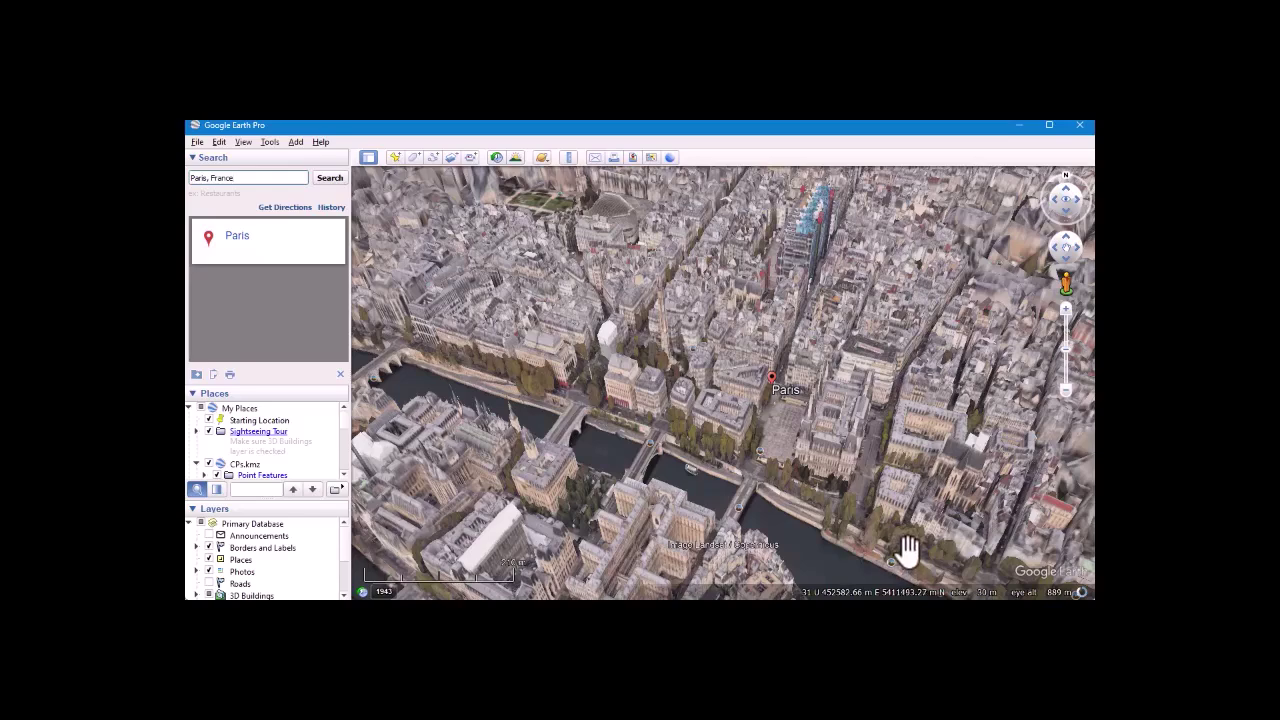
Tilt the Paris view to the horizon and rotate it to look along the river towards the distant skyline.
{"action": "middle_click_drag", "start_coordinate": [759, 415], "coordinate": [744, 436]}
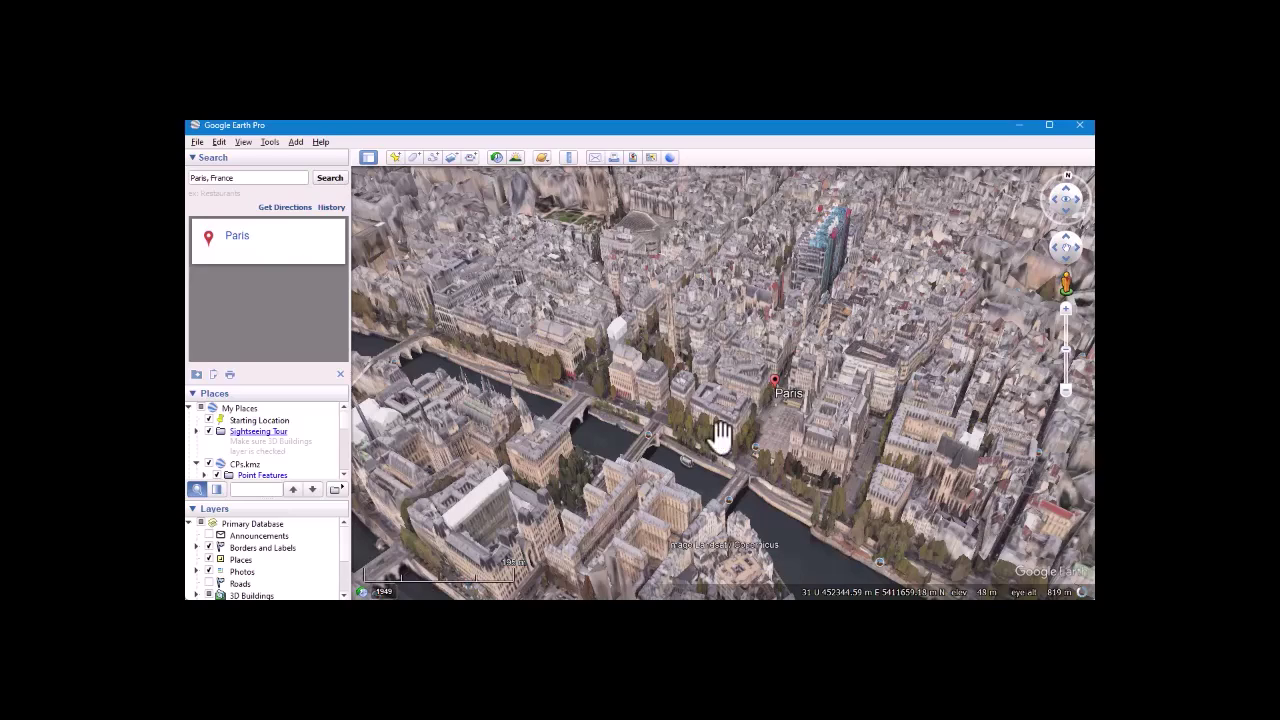
{"action": "scroll", "coordinate": [721, 436], "scroll_direction": "up", "scroll_amount": 5}
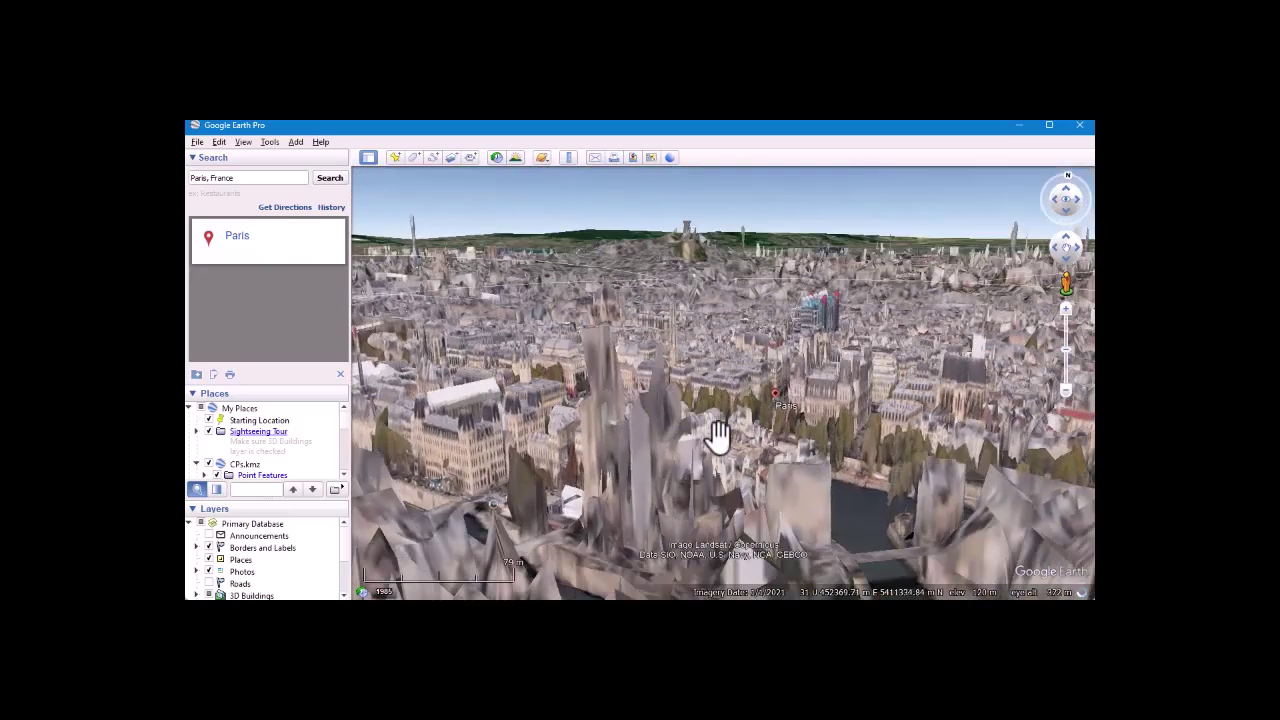
{"action": "scroll", "coordinate": [718, 437], "scroll_direction": "up", "scroll_amount": 10, "text": "ctrl"}
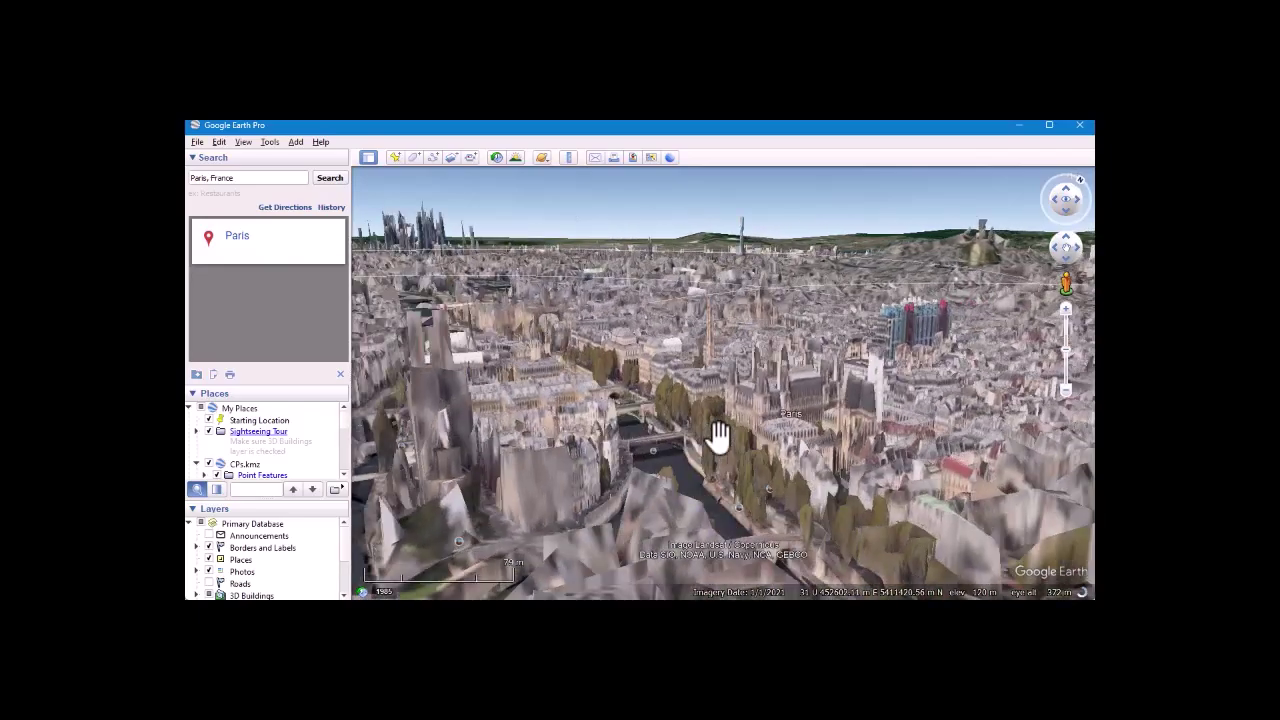
{"action": "scroll", "coordinate": [718, 437], "scroll_direction": "up", "scroll_amount": 2, "text": "ctrl"}
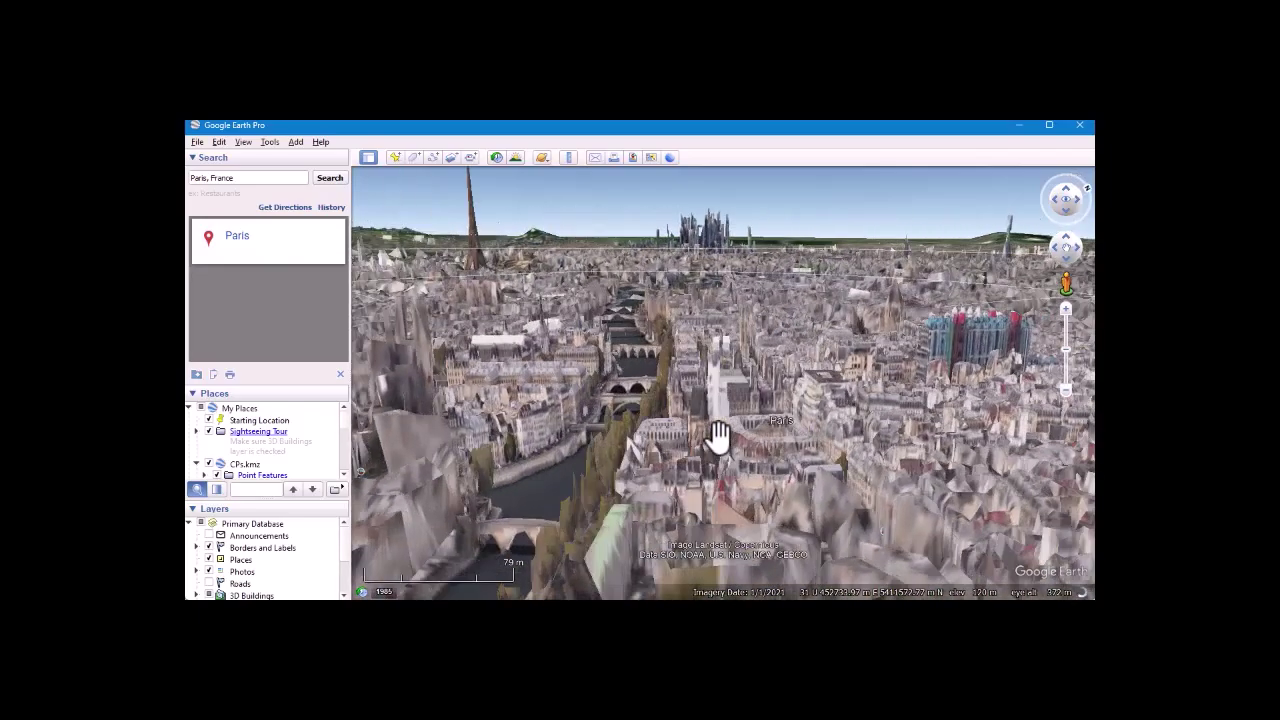
{"action": "scroll", "coordinate": [718, 437], "scroll_direction": "up", "scroll_amount": 3, "text": "ctrl"}
{"action": "scroll", "coordinate": [718, 437], "scroll_direction": "down", "scroll_amount": 4, "text": "ctrl"}
{"action": "scroll", "coordinate": [718, 437], "scroll_direction": "down", "scroll_amount": 4, "text": "ctrl"}
{"action": "scroll", "coordinate": [718, 437], "scroll_direction": "up", "scroll_amount": 4, "text": "ctrl"}
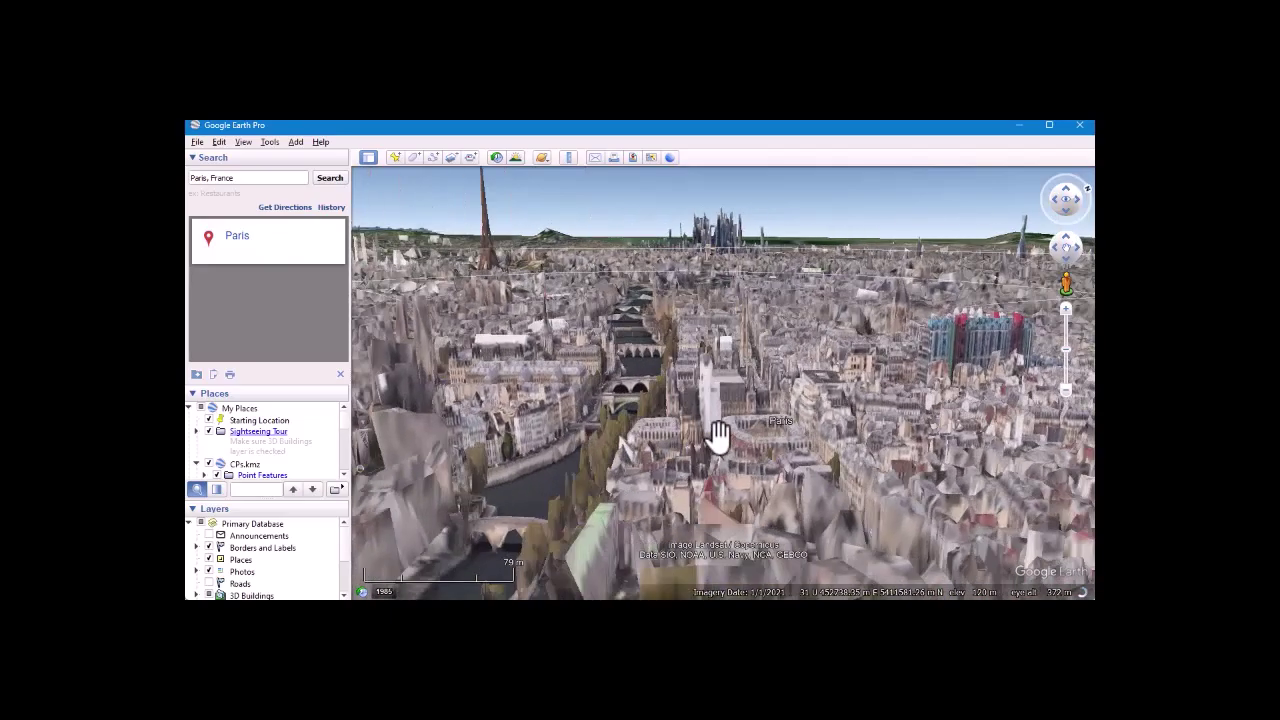
Follow the river to the Eiffel Tower and view the tower with its long park from above.
{"action": "left_click_drag", "start_coordinate": [621, 354], "coordinate": [636, 424]}
{"action": "left_click_drag", "start_coordinate": [670, 471], "coordinate": [674, 487]}
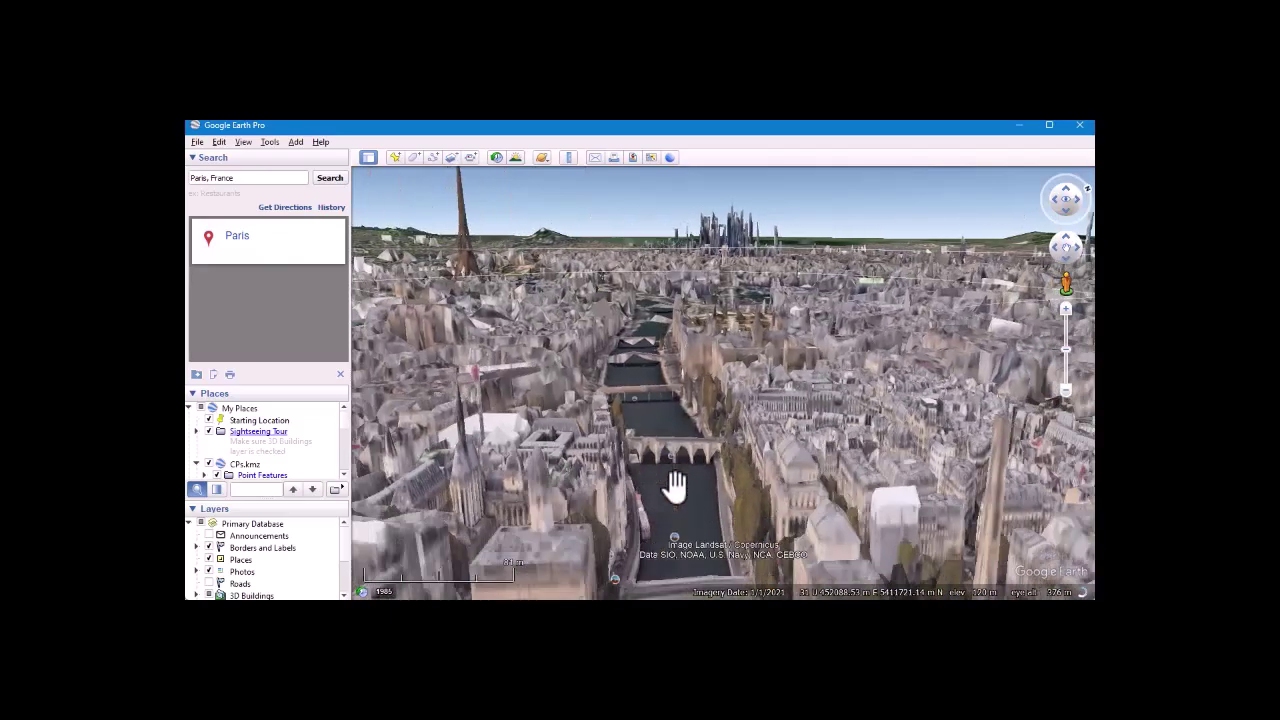
{"action": "left_click_drag", "start_coordinate": [500, 263], "coordinate": [594, 377]}
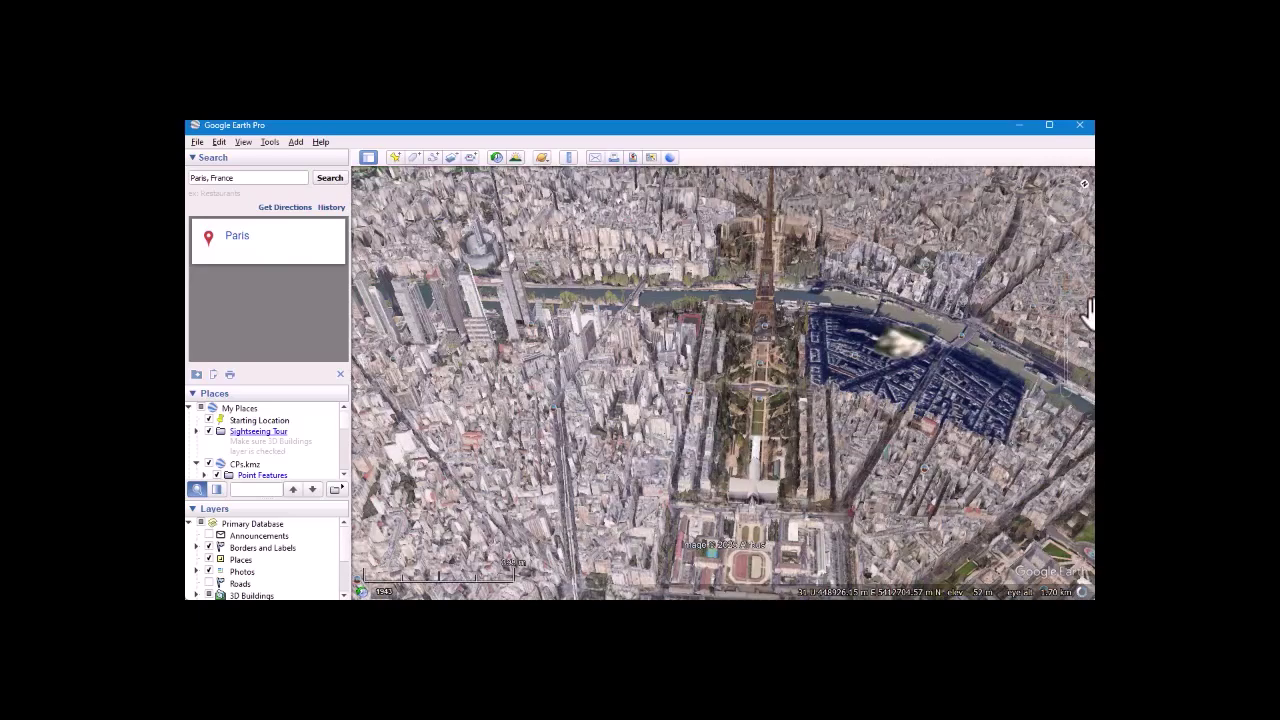
Enter Street View at the end of the long park opposite the Eiffel Tower.
{"action": "mouse_move", "coordinate": [1057, 286]}
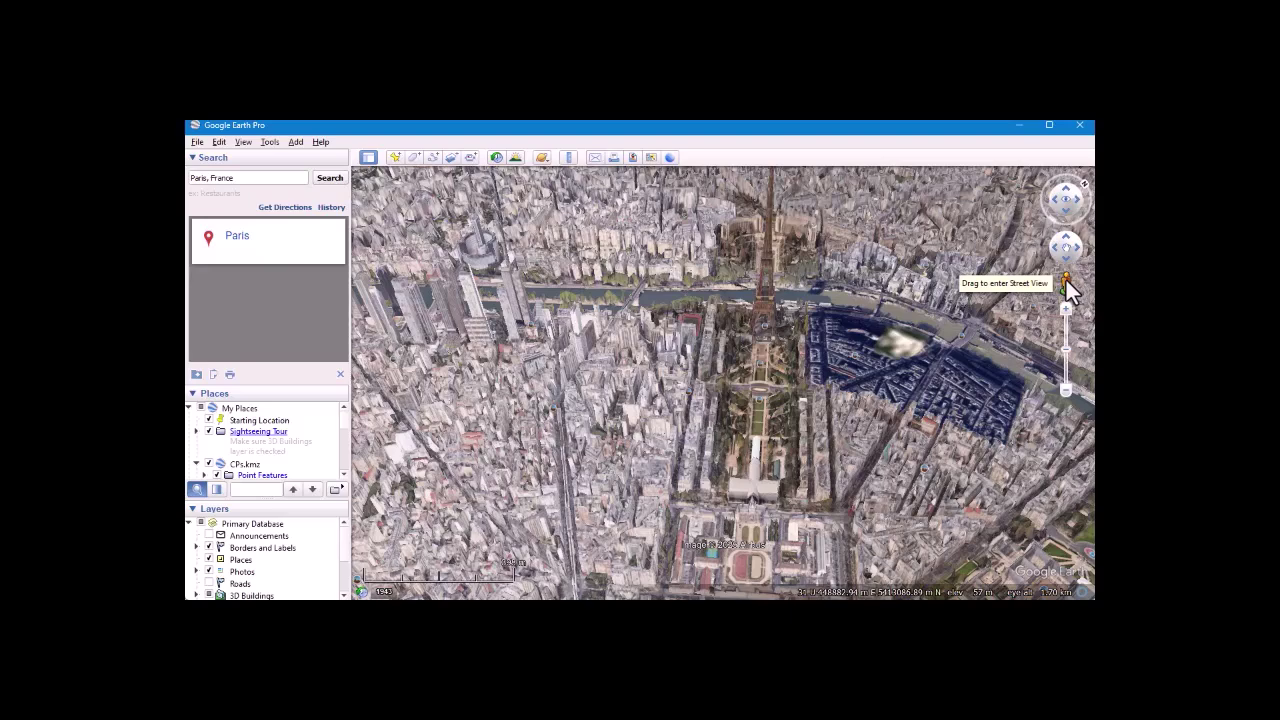
{"action": "left_click_drag", "start_coordinate": [1066, 280], "coordinate": [750, 572]}
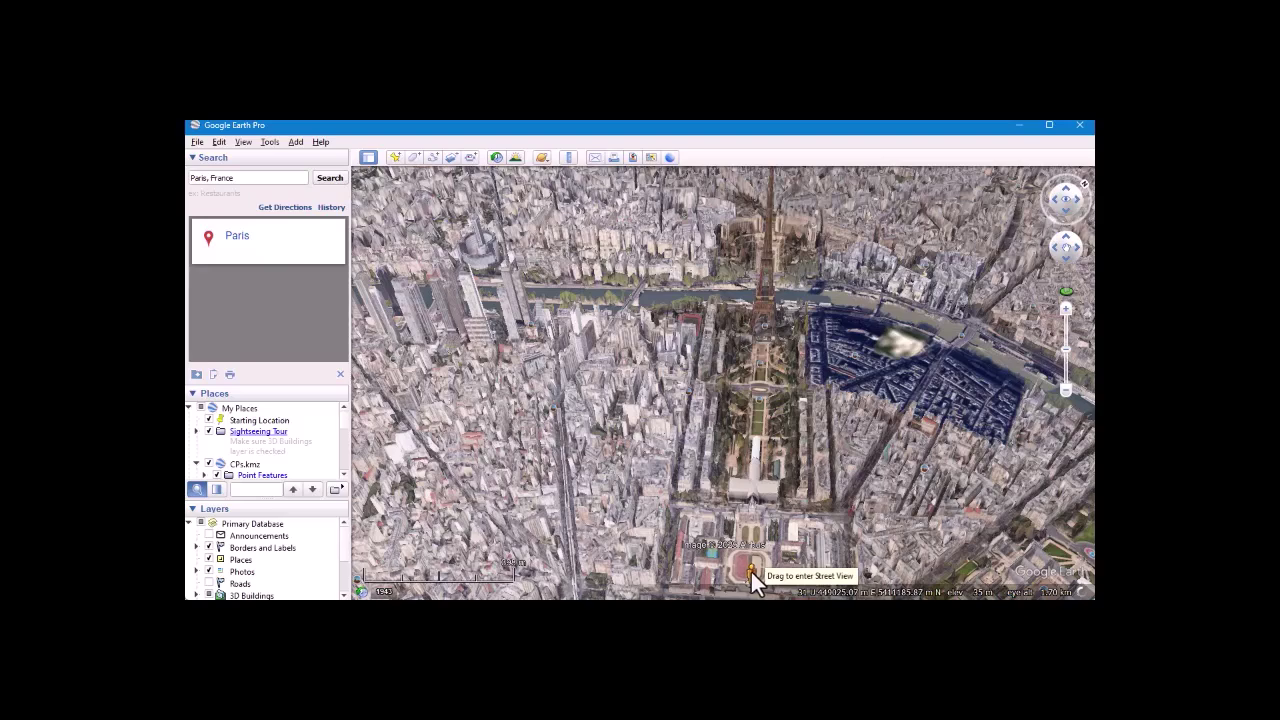
{"action": "left_click_drag", "start_coordinate": [751, 572], "coordinate": [768, 493]}
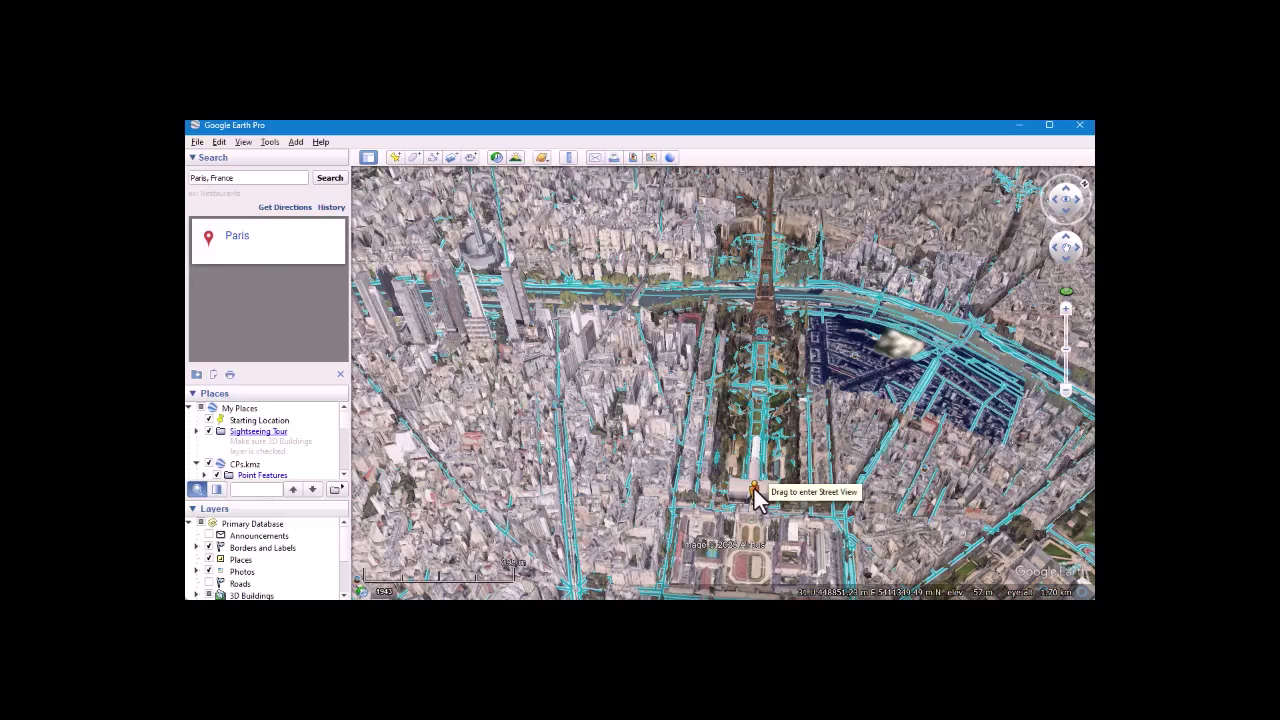
{"action": "left_click_drag", "start_coordinate": [754, 491], "coordinate": [757, 489]}
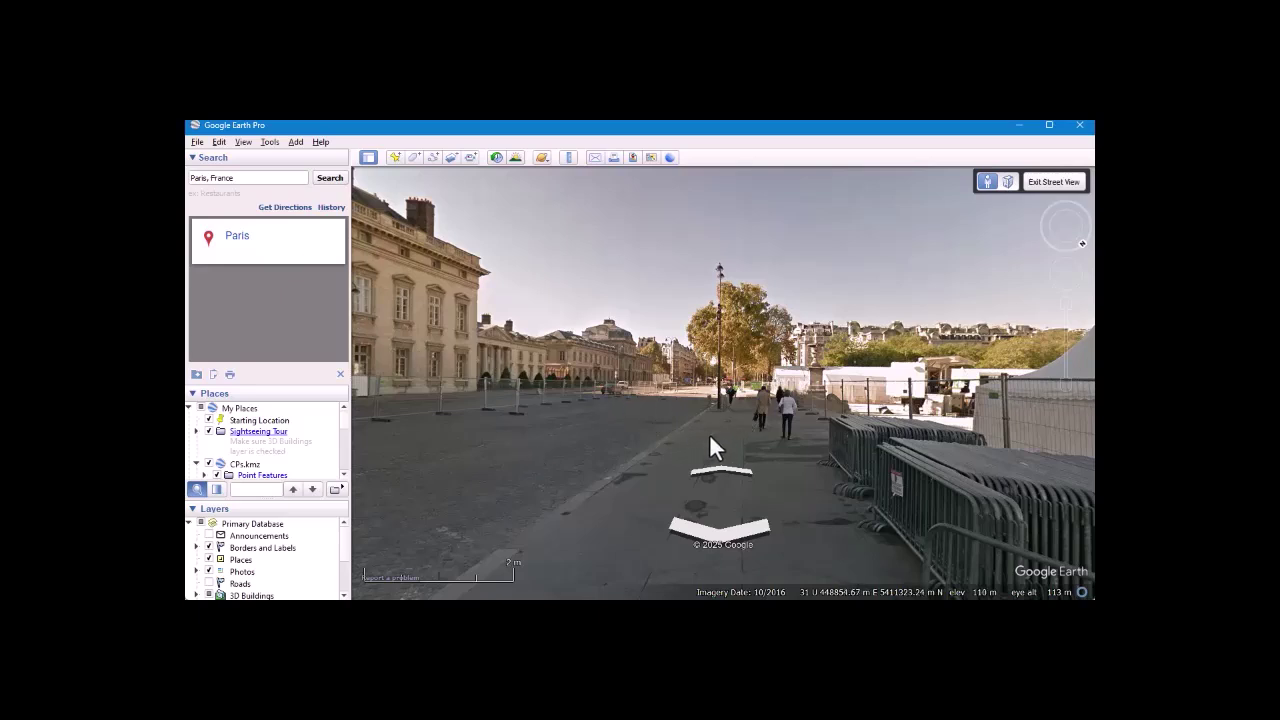
Walk forward in Street View along the pavement past the lamp post and stone urn towards the trees.
{"action": "left_click", "coordinate": [728, 471]}
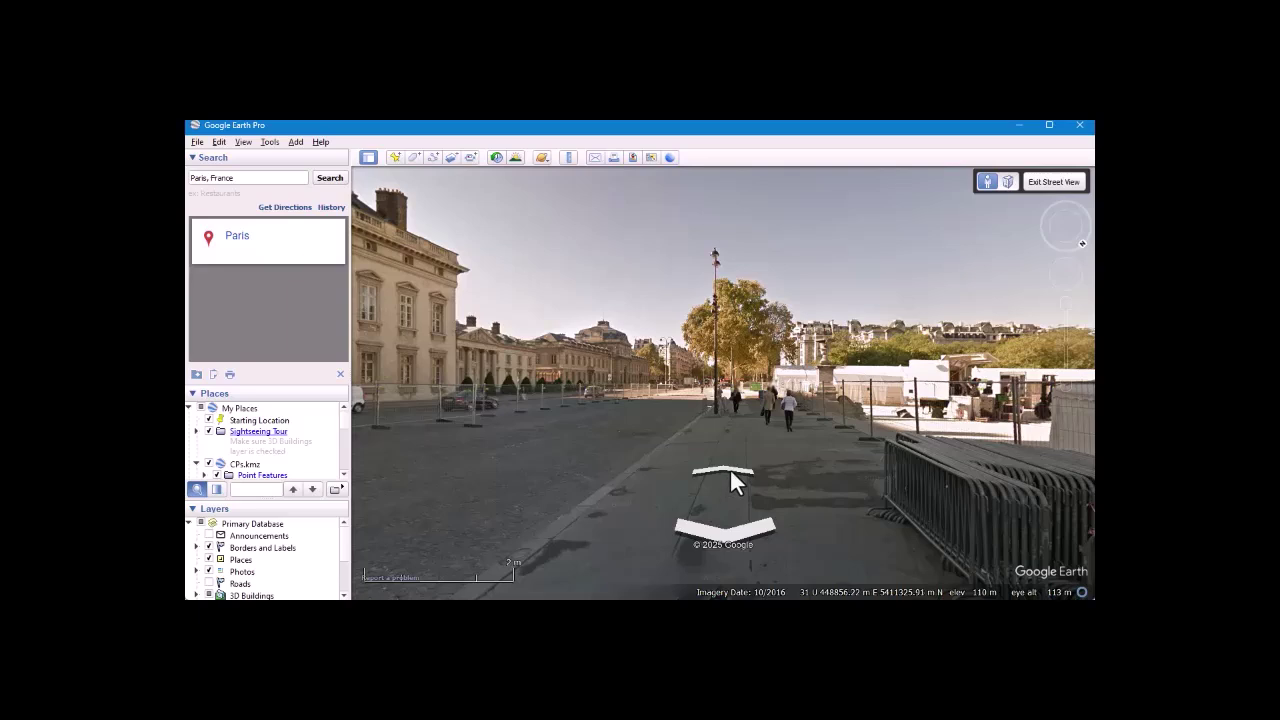
{"action": "left_click", "coordinate": [730, 474]}
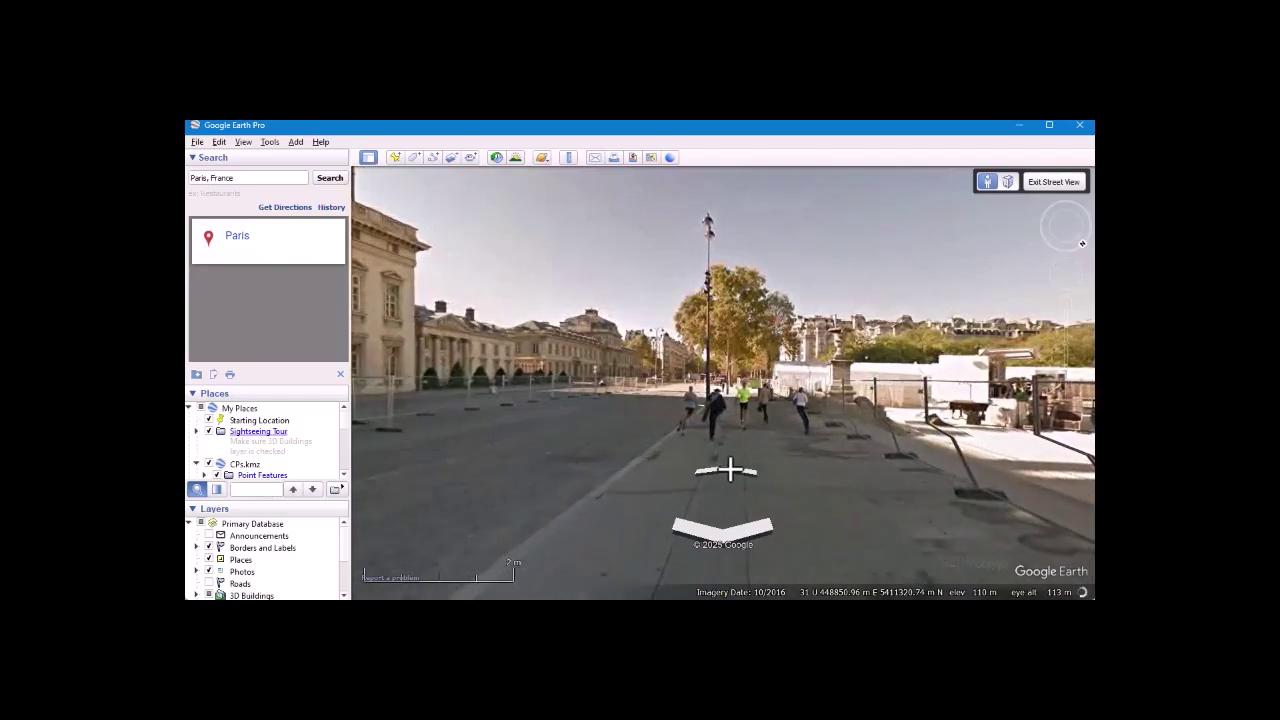
{"action": "left_click", "coordinate": [736, 467]}
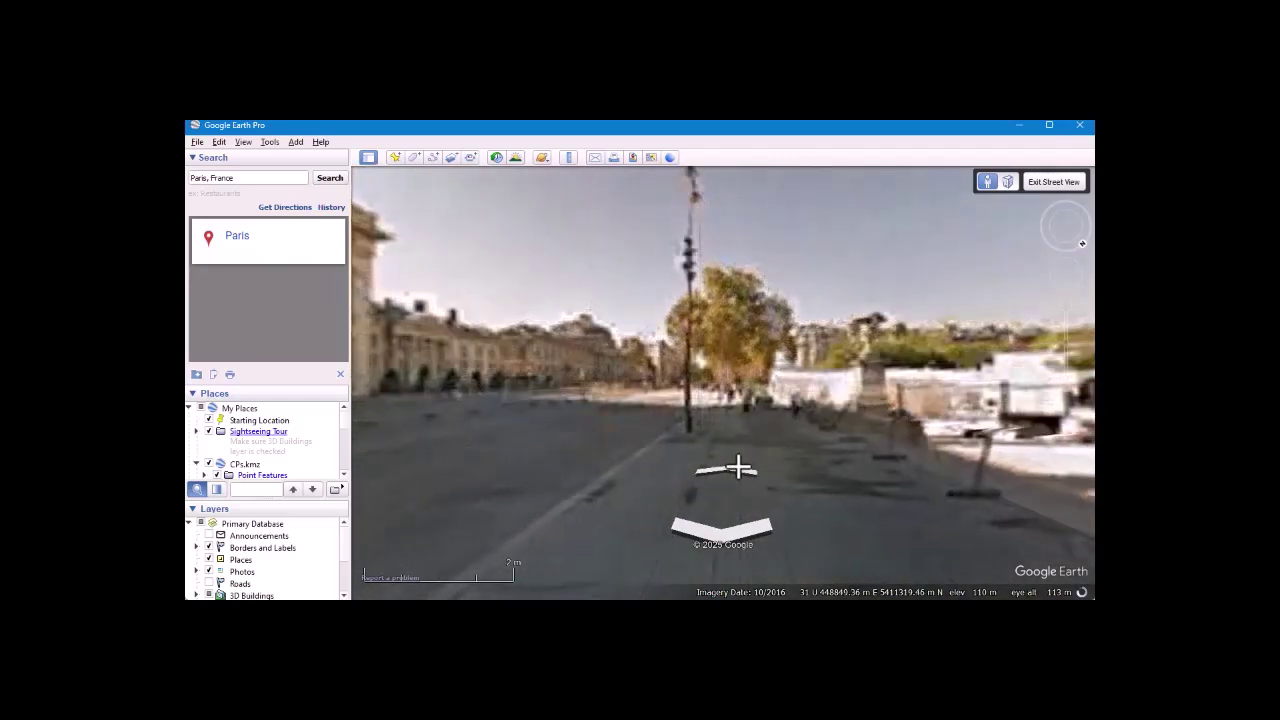
{"action": "left_click", "coordinate": [737, 467]}
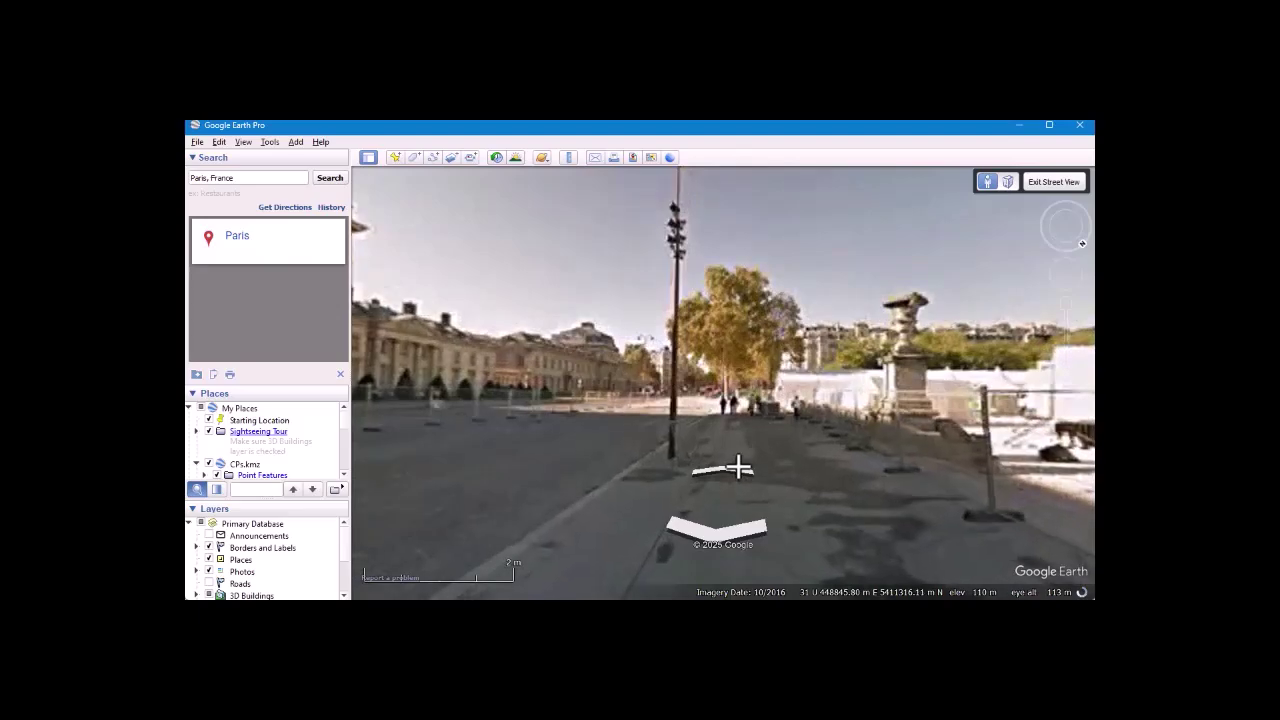
{"action": "left_click", "coordinate": [738, 466]}
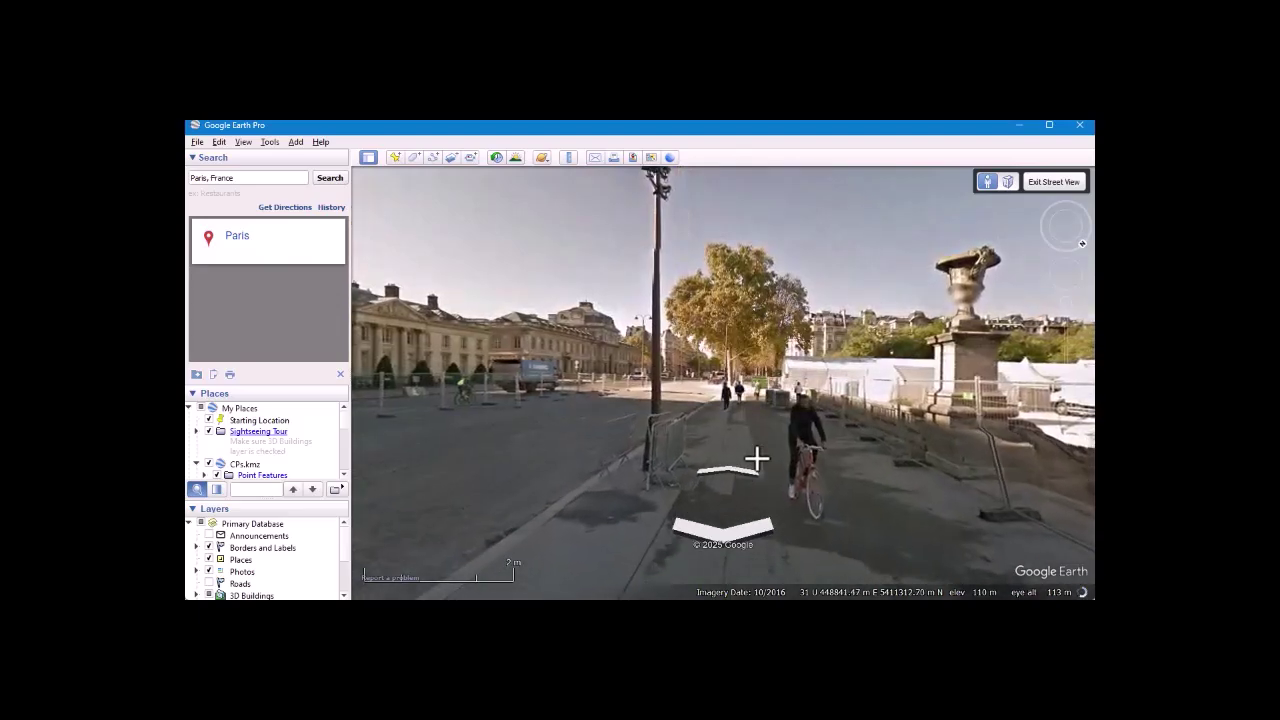
{"action": "left_click", "coordinate": [757, 459]}
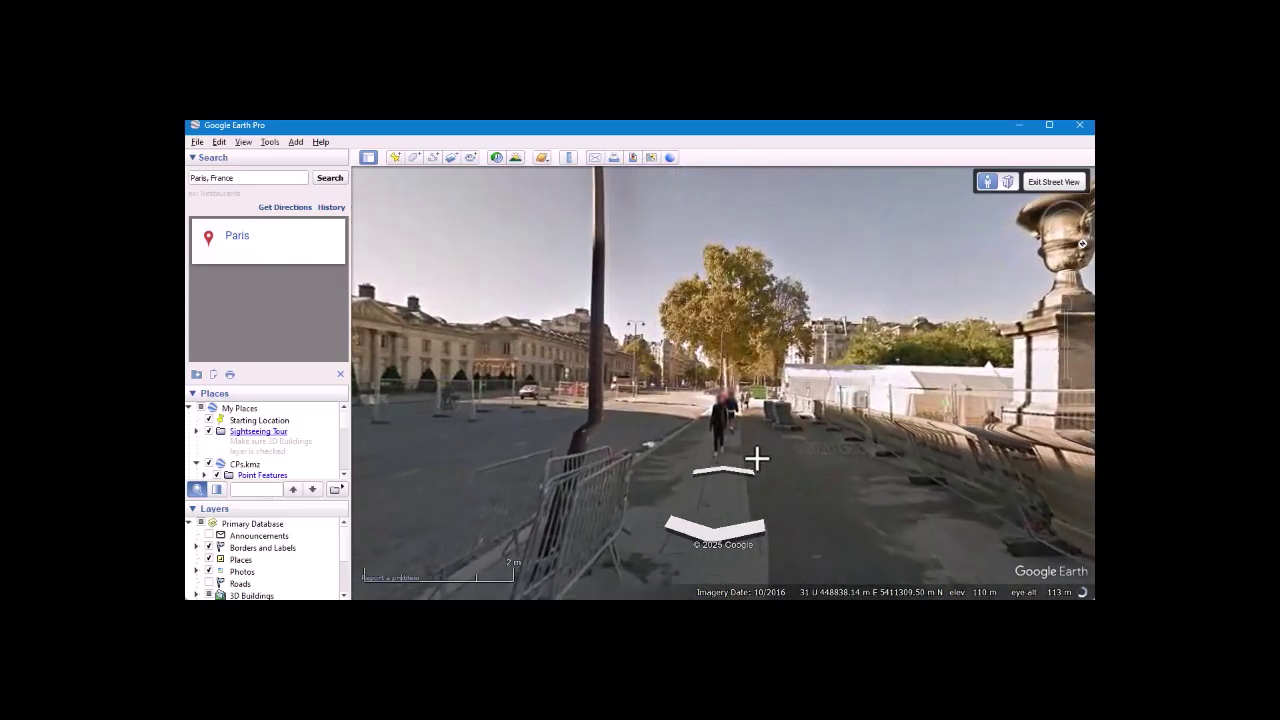
{"action": "left_click", "coordinate": [757, 459]}
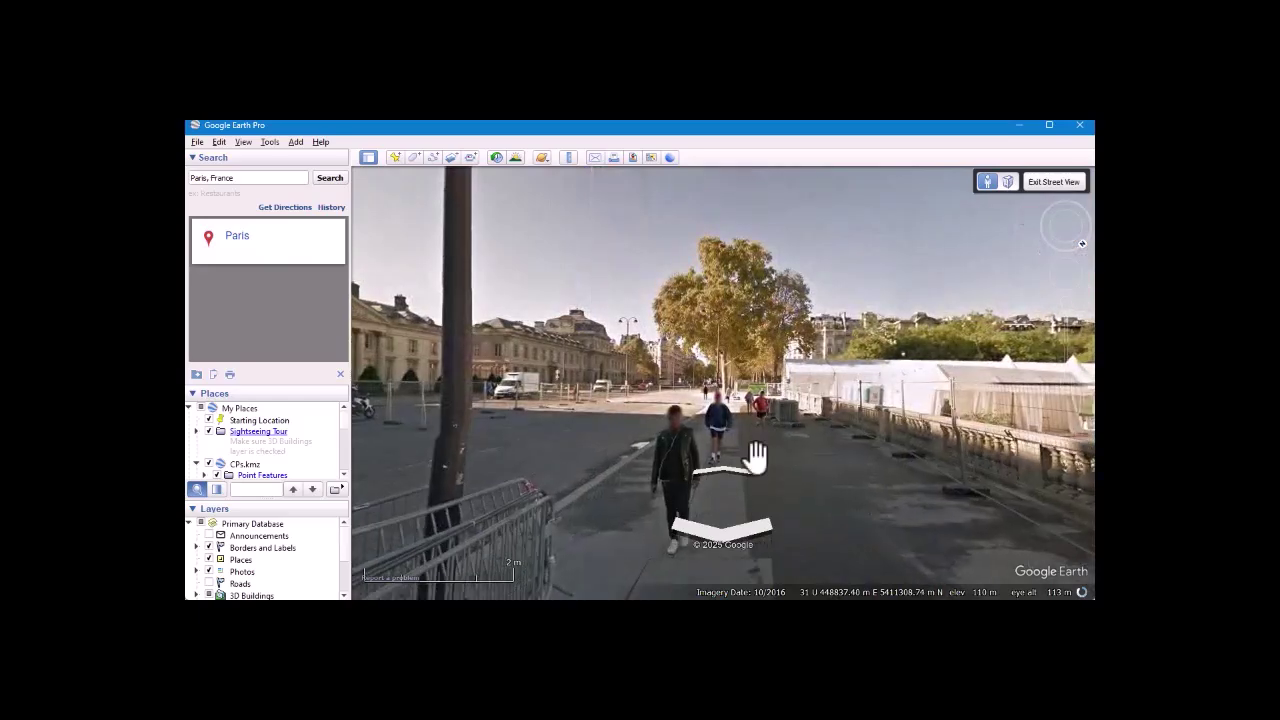
{"action": "left_click", "coordinate": [756, 459]}
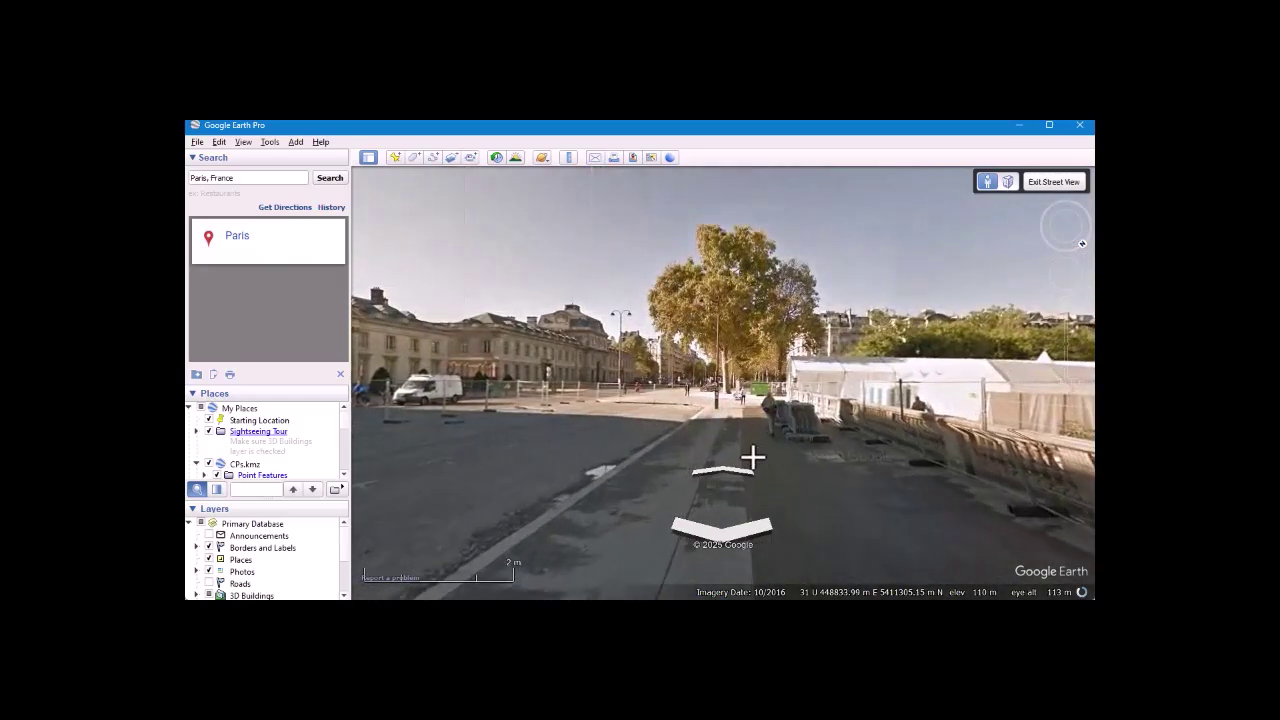
Walk forward in Street View past the stacked crowd barriers to the green parking meter by the lamp post.
{"action": "left_click", "coordinate": [753, 458]}
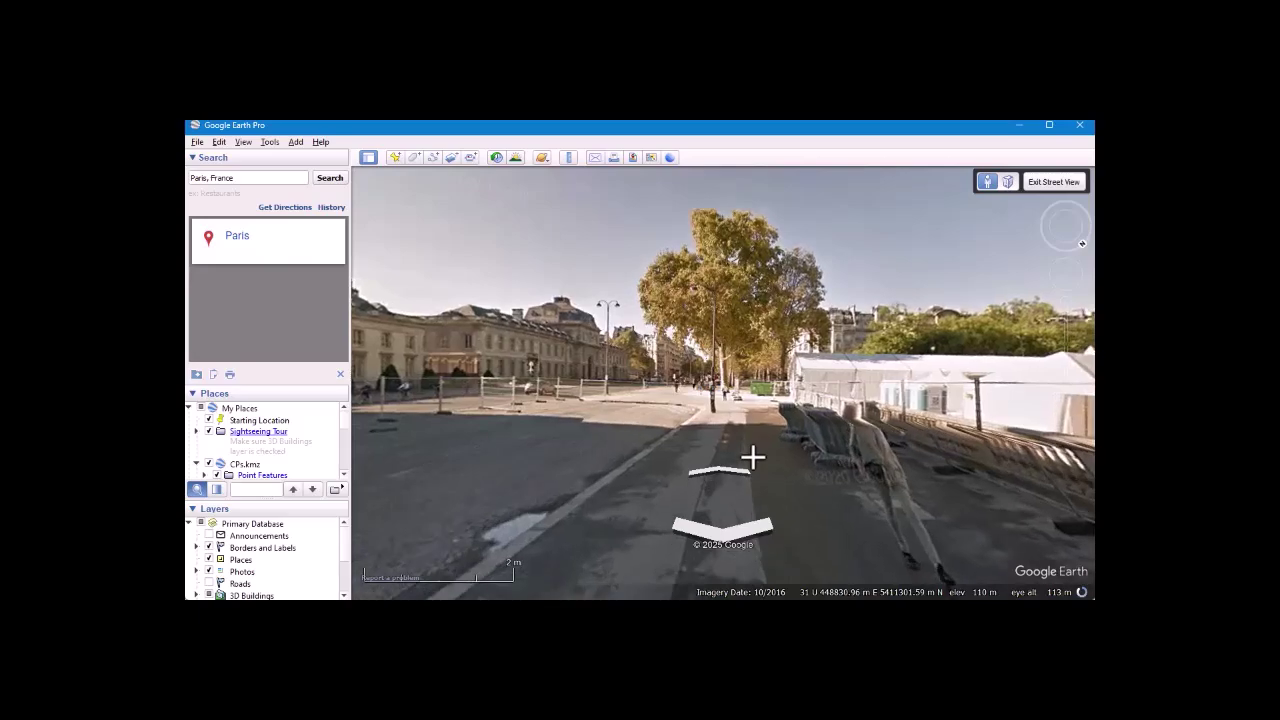
{"action": "left_click", "coordinate": [753, 458]}
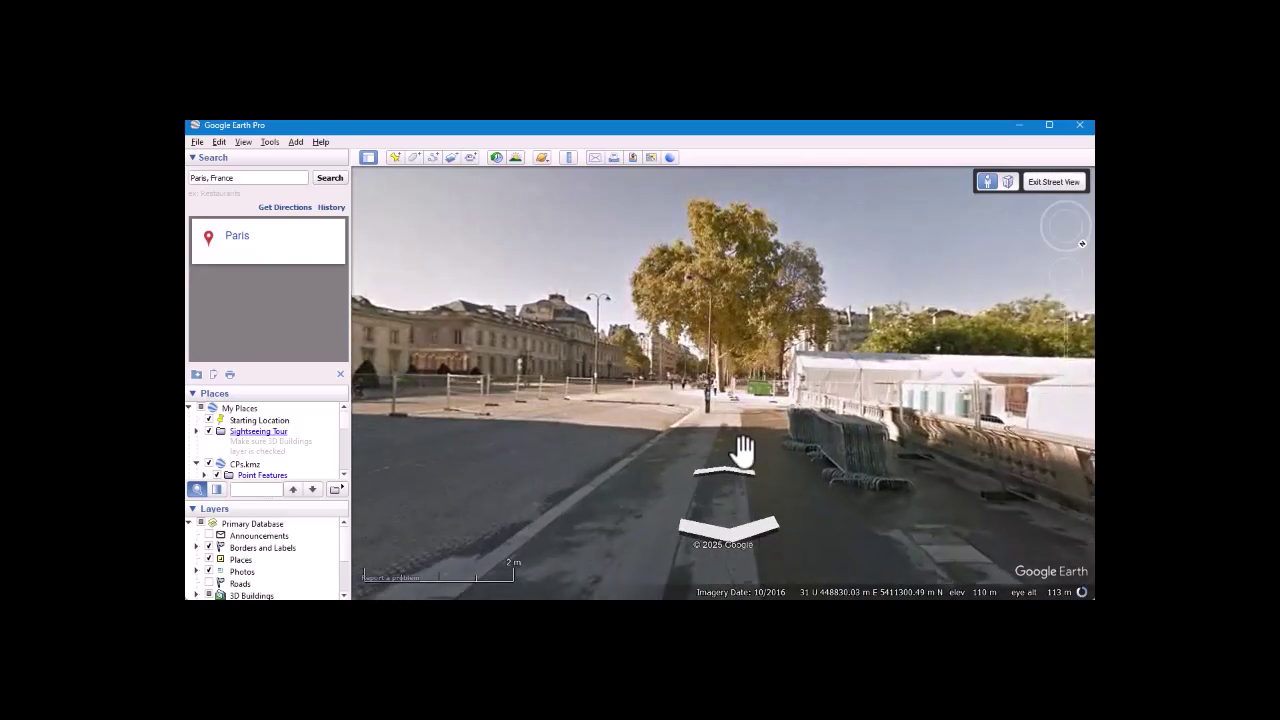
{"action": "left_click", "coordinate": [731, 425]}
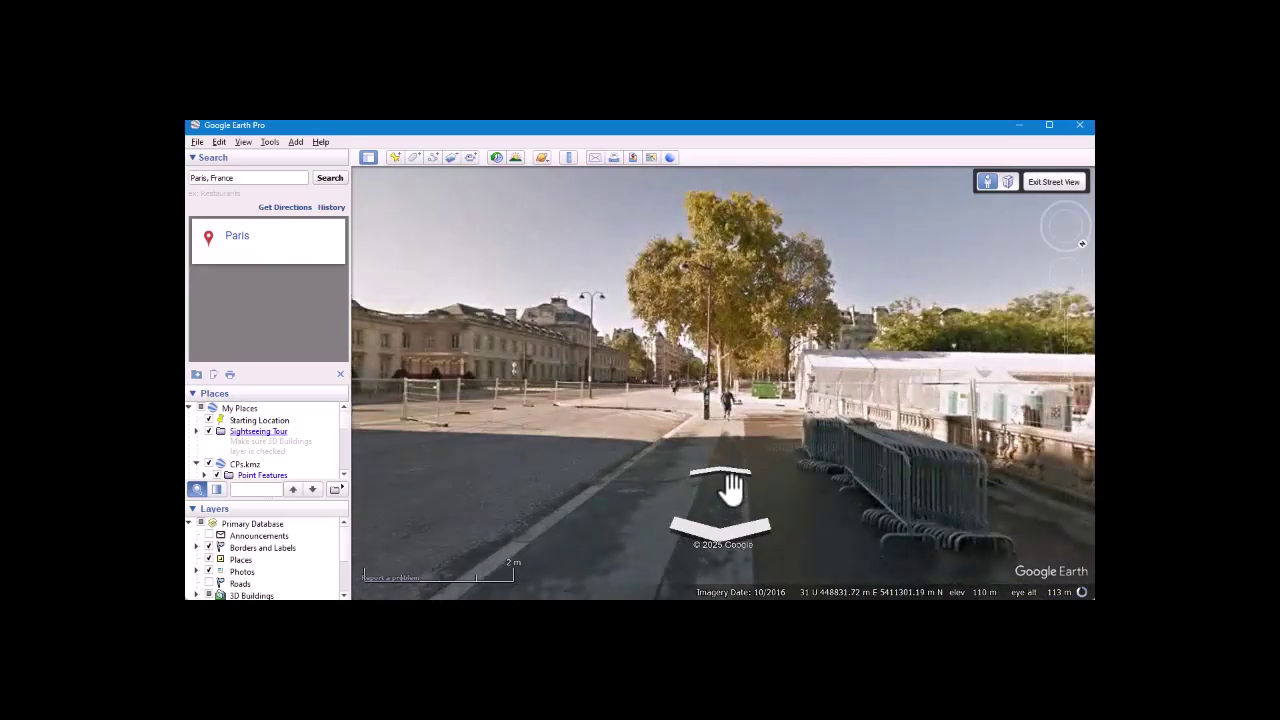
{"action": "left_click", "coordinate": [730, 486]}
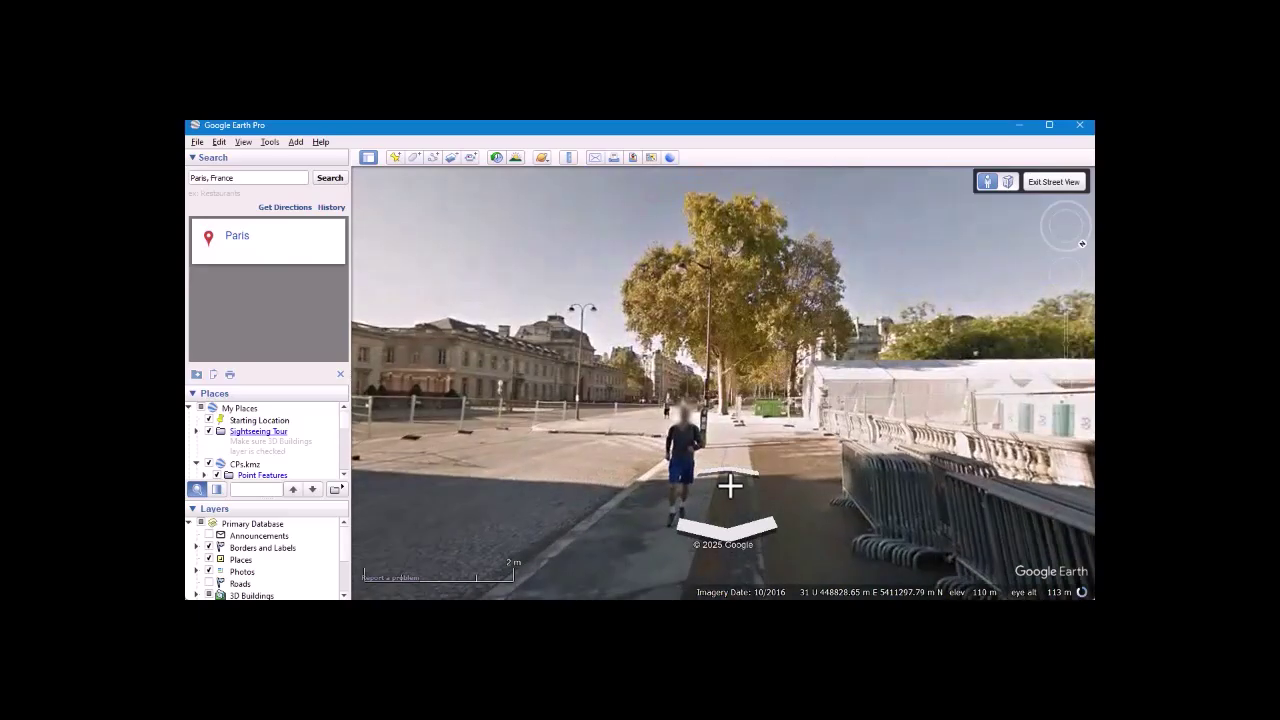
{"action": "left_click", "coordinate": [730, 486]}
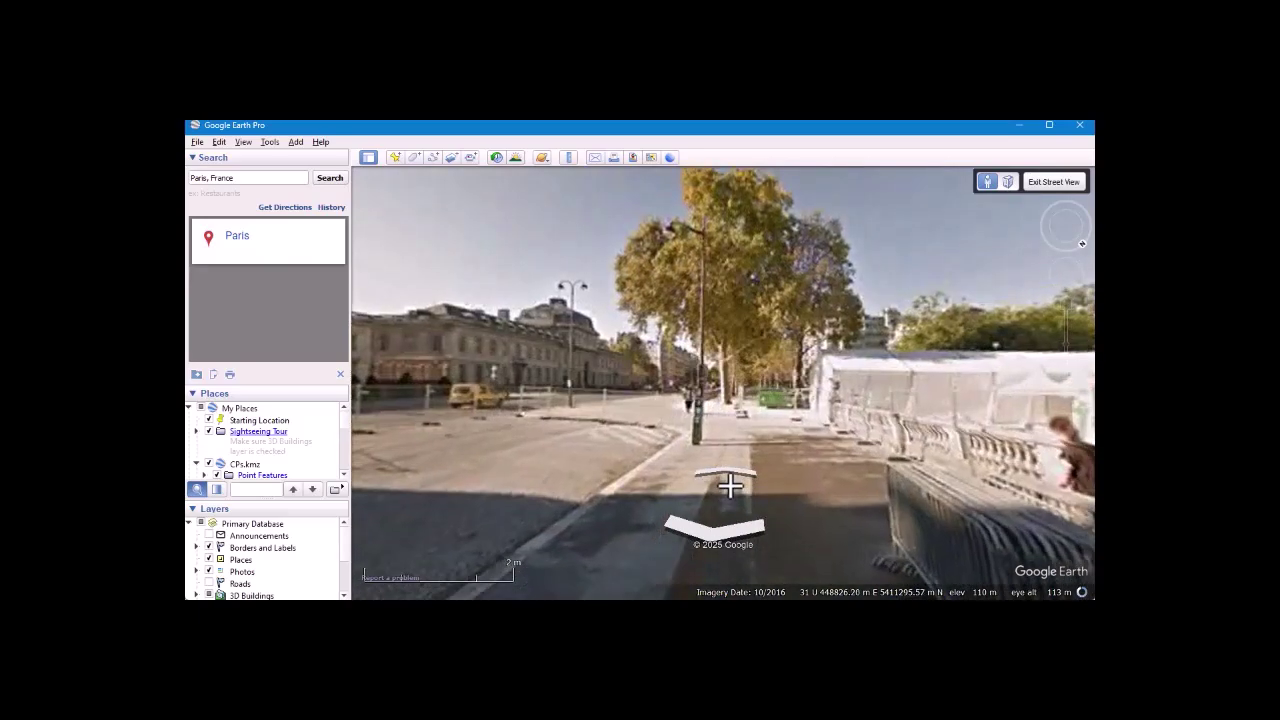
{"action": "left_click", "coordinate": [730, 486]}
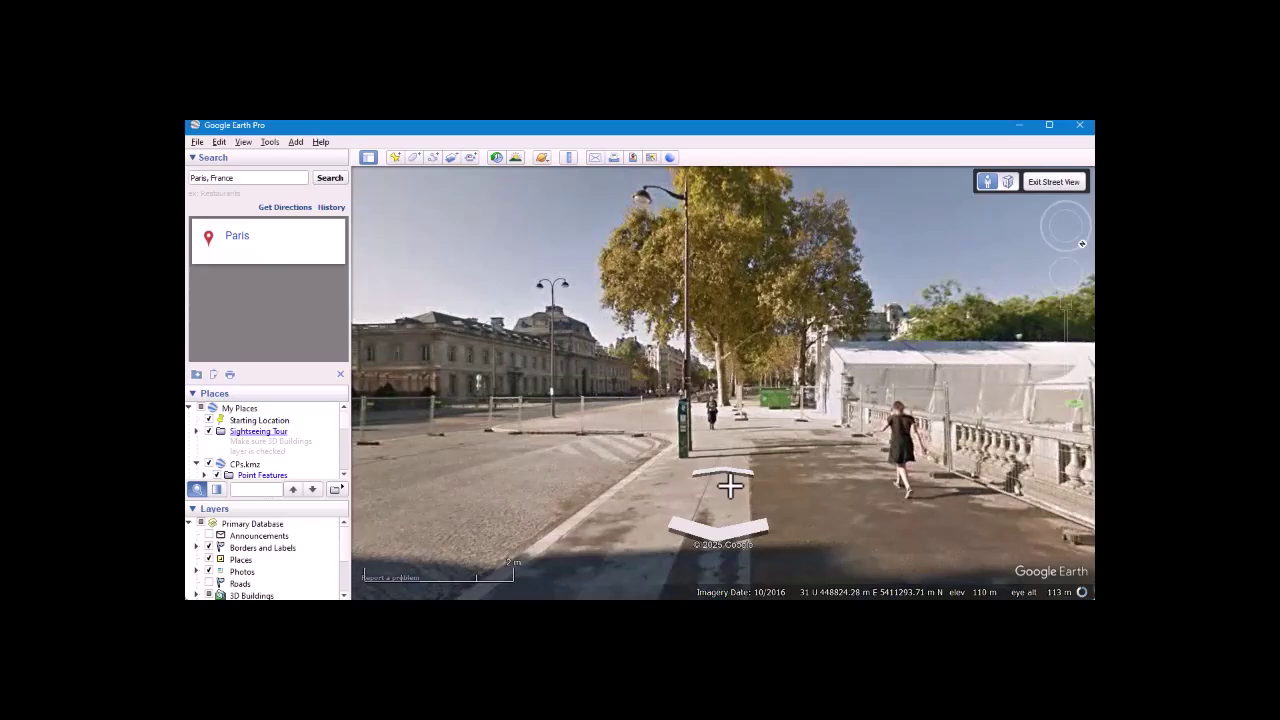
{"action": "left_click", "coordinate": [730, 486]}
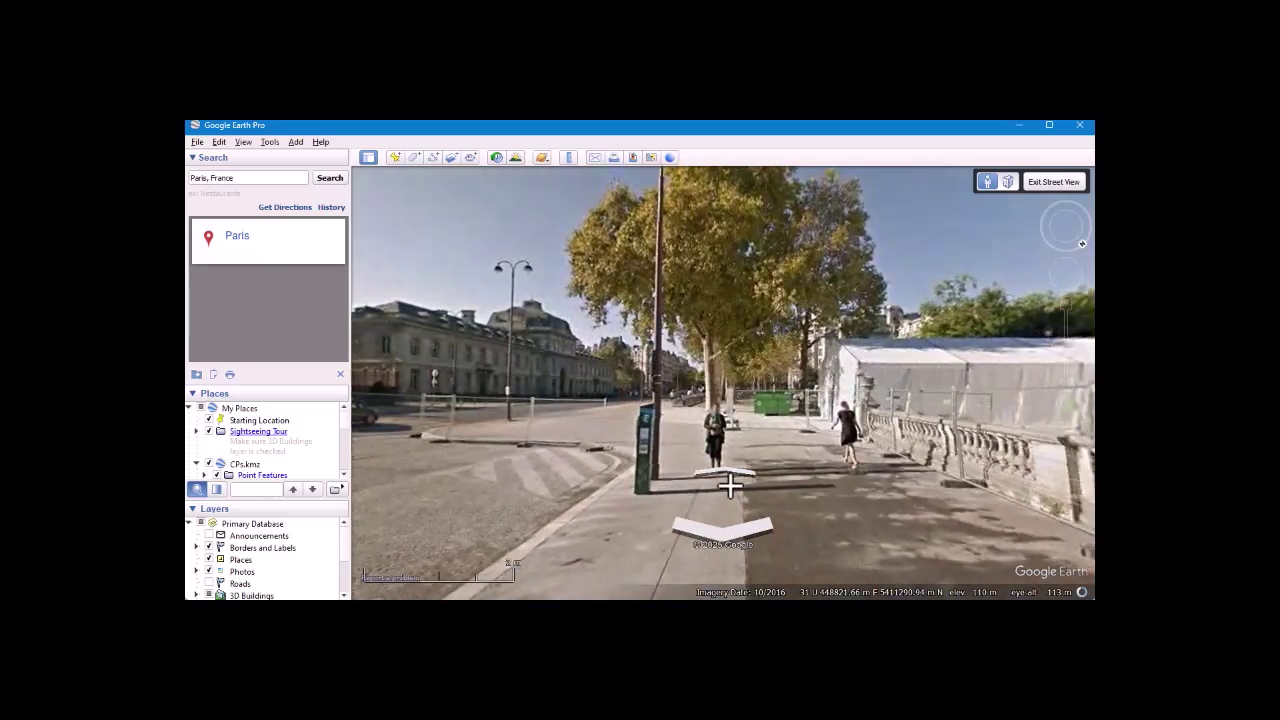
Continue in Street View past the parking meter and green container to the parked cars under the trees.
{"action": "left_click", "coordinate": [752, 486]}
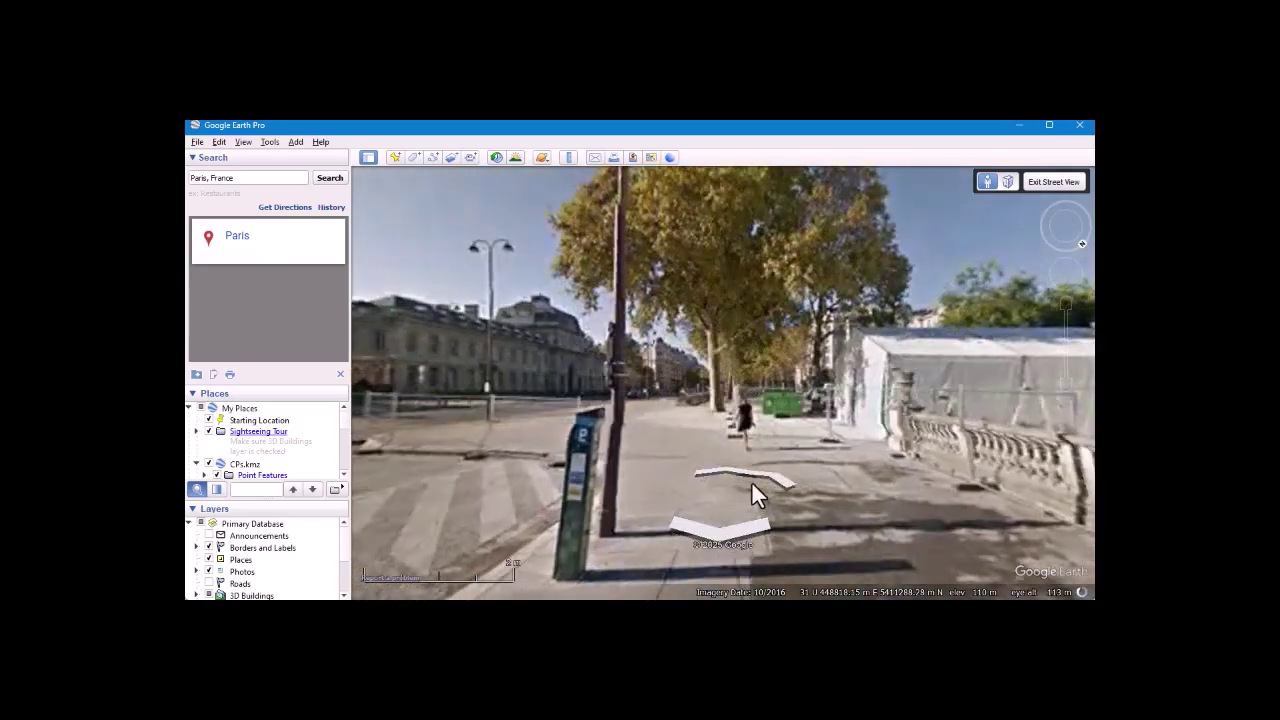
{"action": "left_click", "coordinate": [752, 486]}
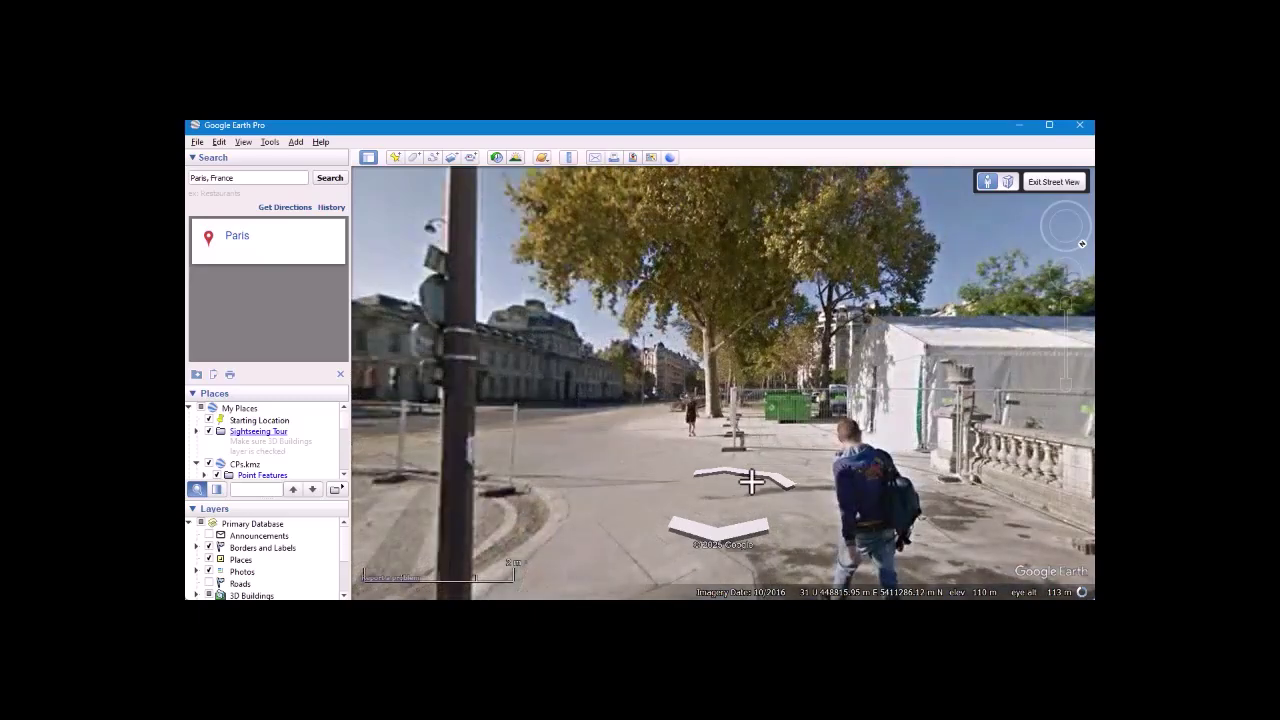
{"action": "left_click", "coordinate": [752, 483]}
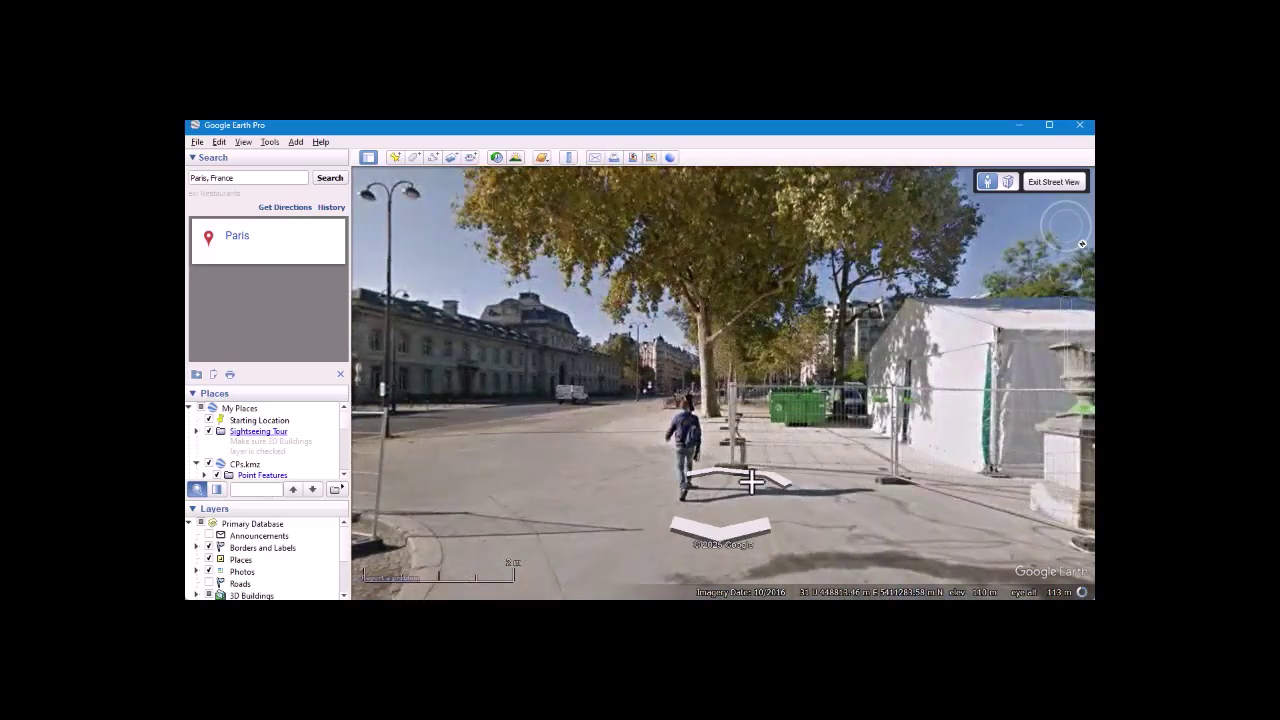
{"action": "left_click", "coordinate": [751, 483]}
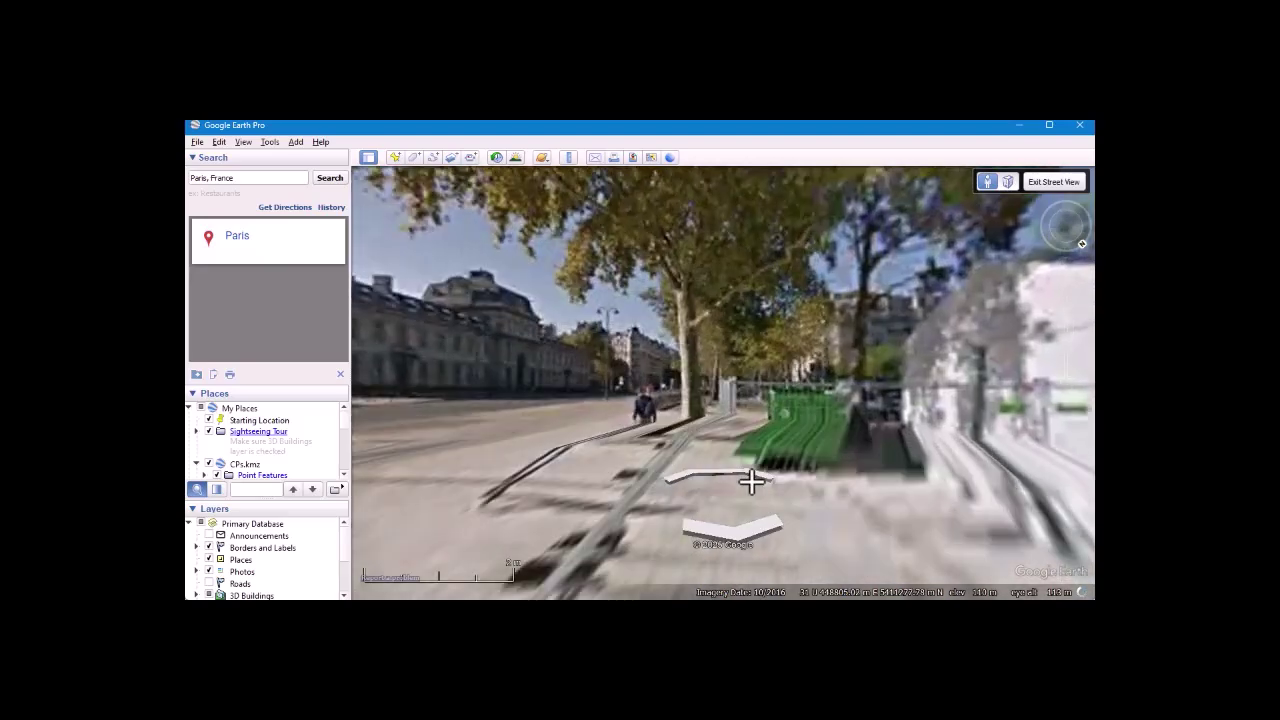
{"action": "left_click", "coordinate": [751, 483]}
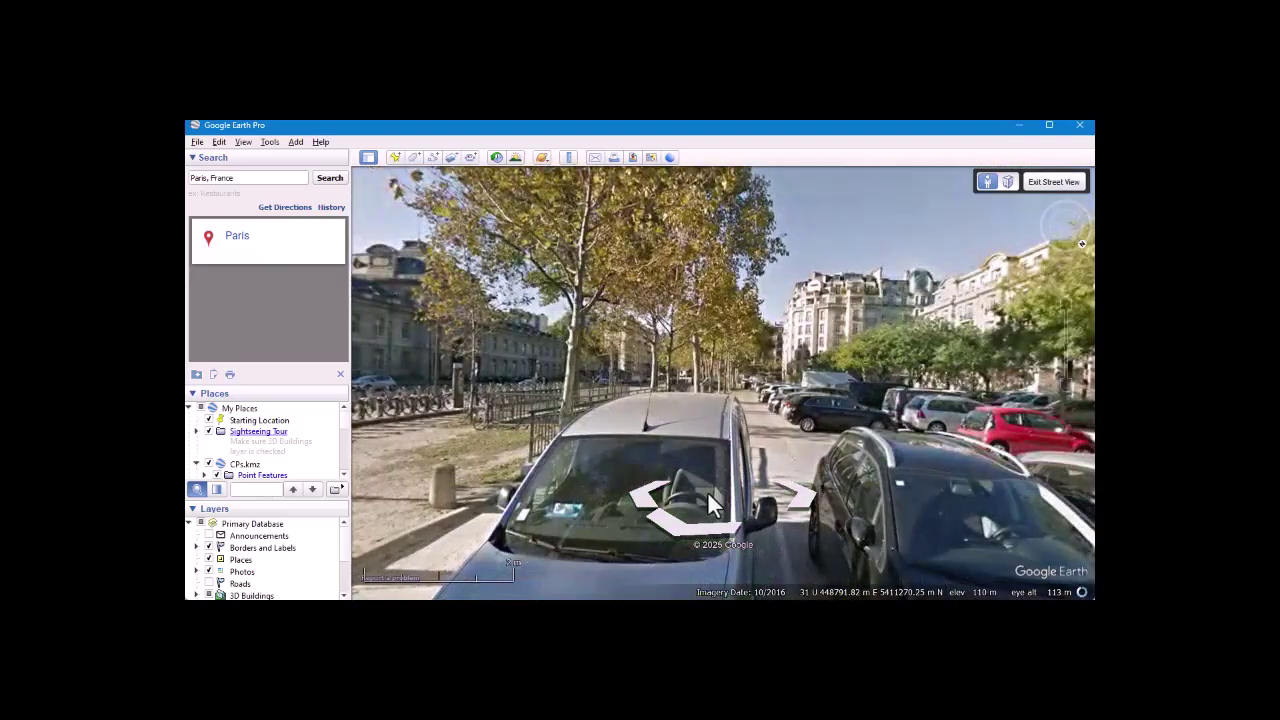
{"action": "left_click", "coordinate": [735, 480]}
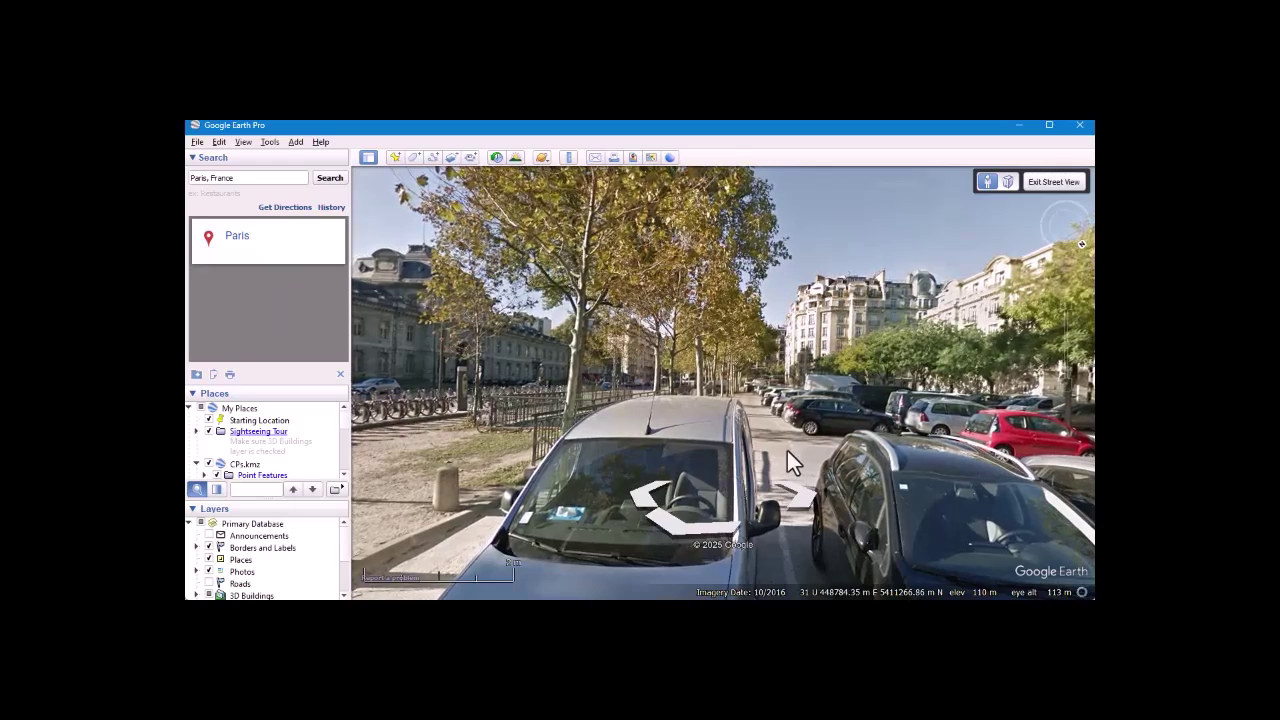
{"action": "left_click", "coordinate": [722, 440]}
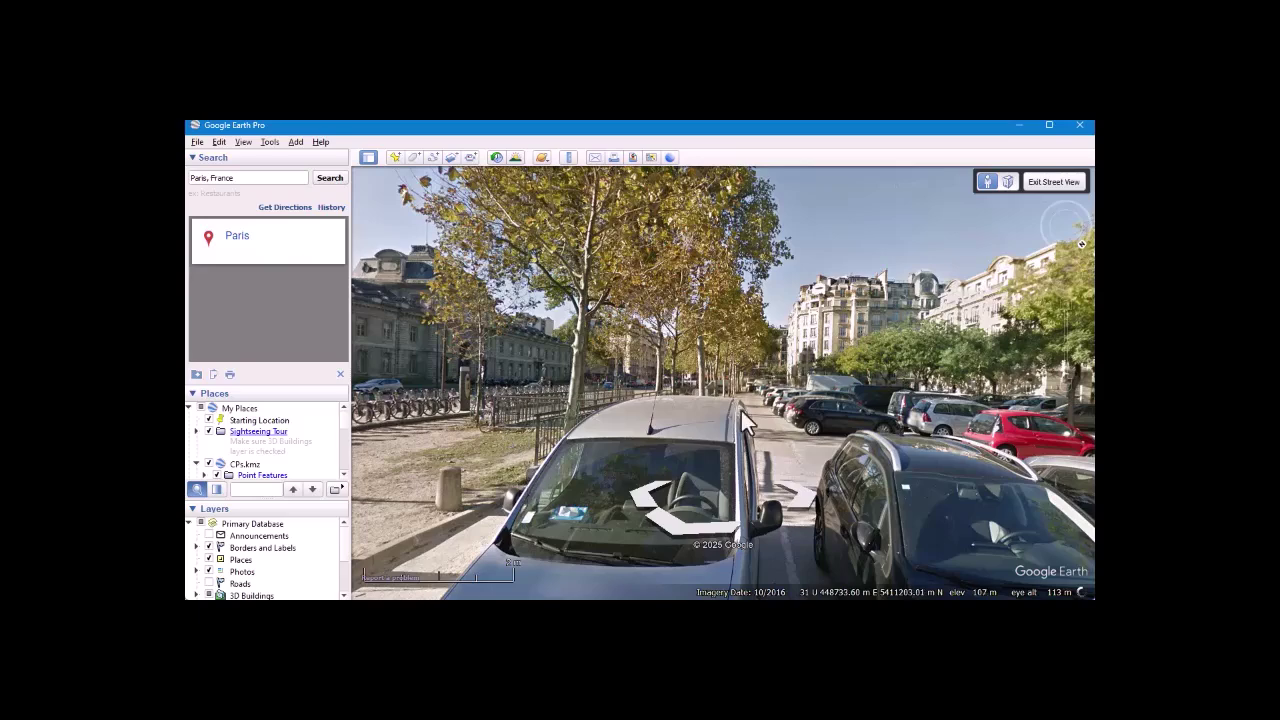
Exit Street View and view the surrounding Paris blocks and park from high above.
{"action": "left_click", "coordinate": [1052, 182]}
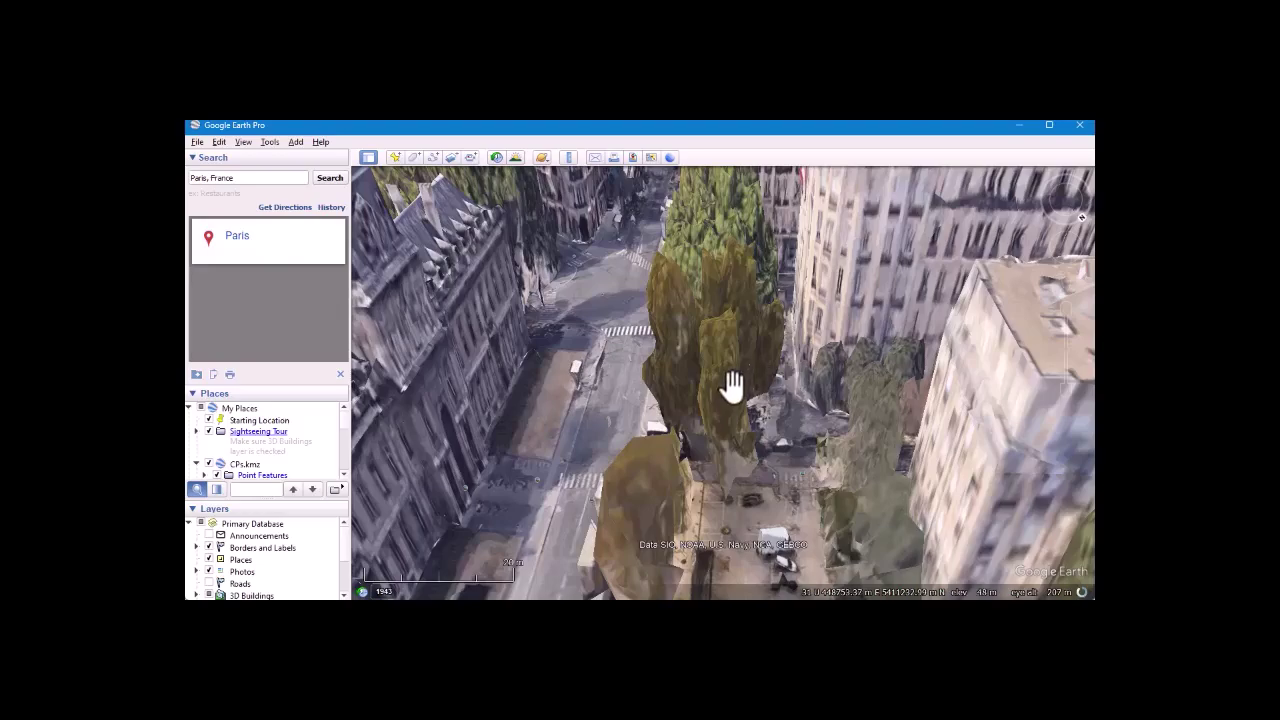
{"action": "scroll", "coordinate": [733, 395], "scroll_direction": "down", "scroll_amount": 3}
{"action": "scroll", "coordinate": [733, 395], "scroll_direction": "down", "scroll_amount": 3}
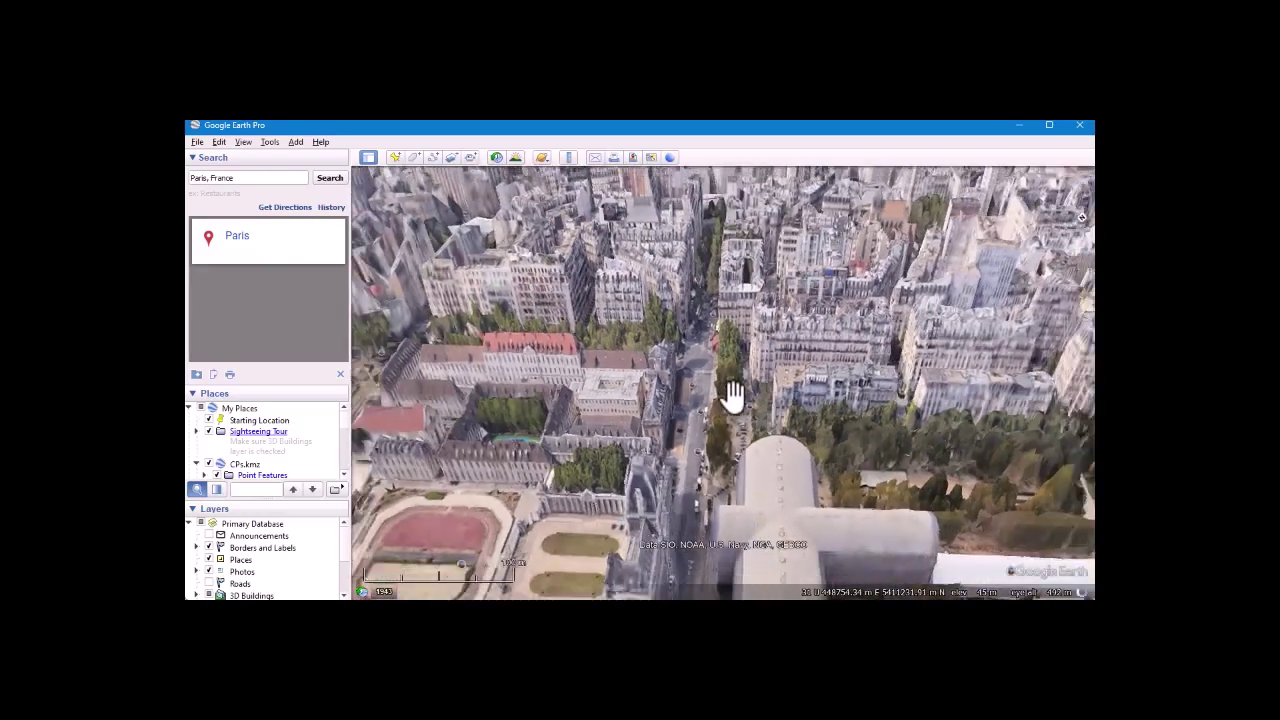
{"action": "scroll", "coordinate": [733, 395], "scroll_direction": "down", "scroll_amount": 3}
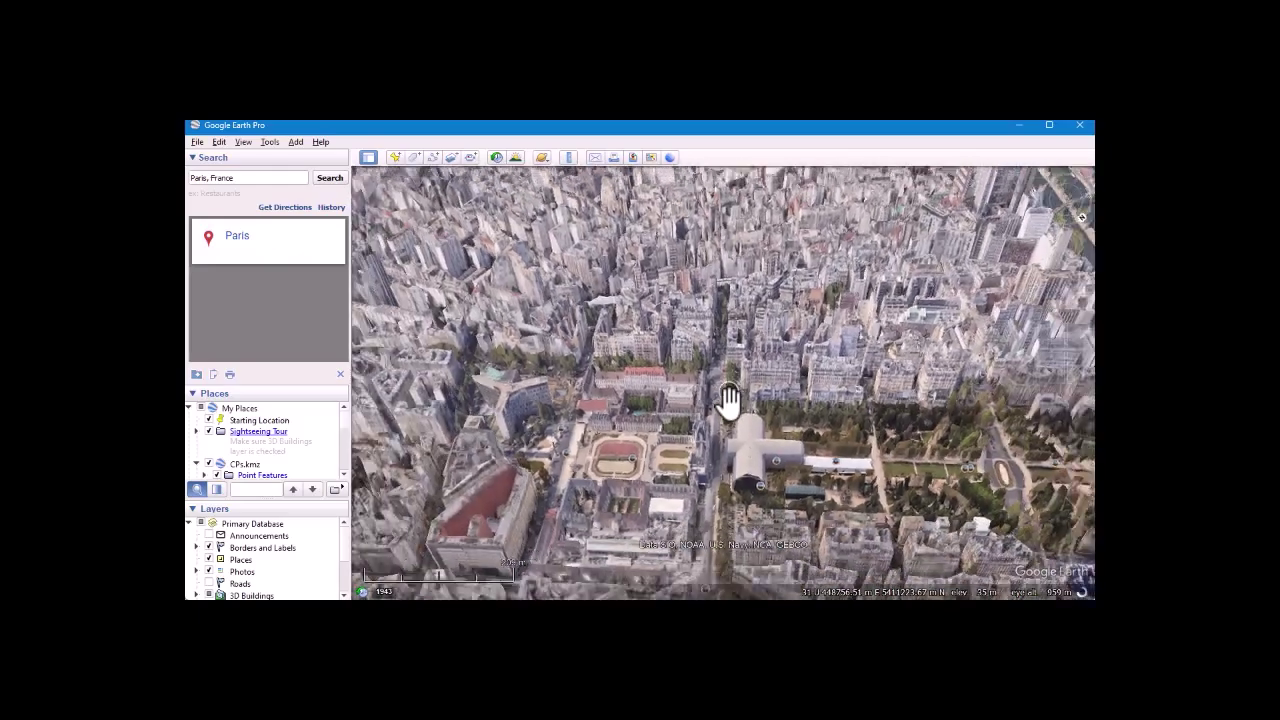
{"action": "scroll", "coordinate": [702, 289], "scroll_direction": "up", "scroll_amount": 5}
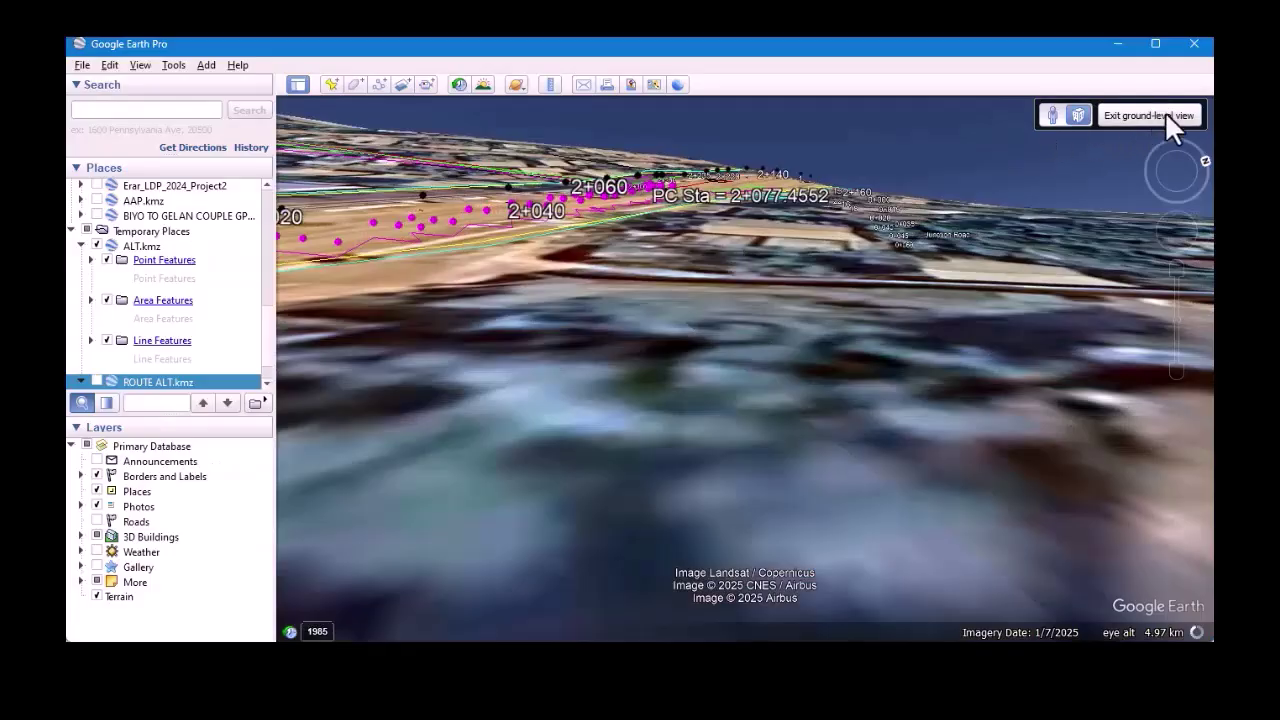
Exit ground-level view and zoom in on the ROUTE ALT alignment near Metu at the Starting Location pin.
{"action": "left_click", "coordinate": [1150, 115]}
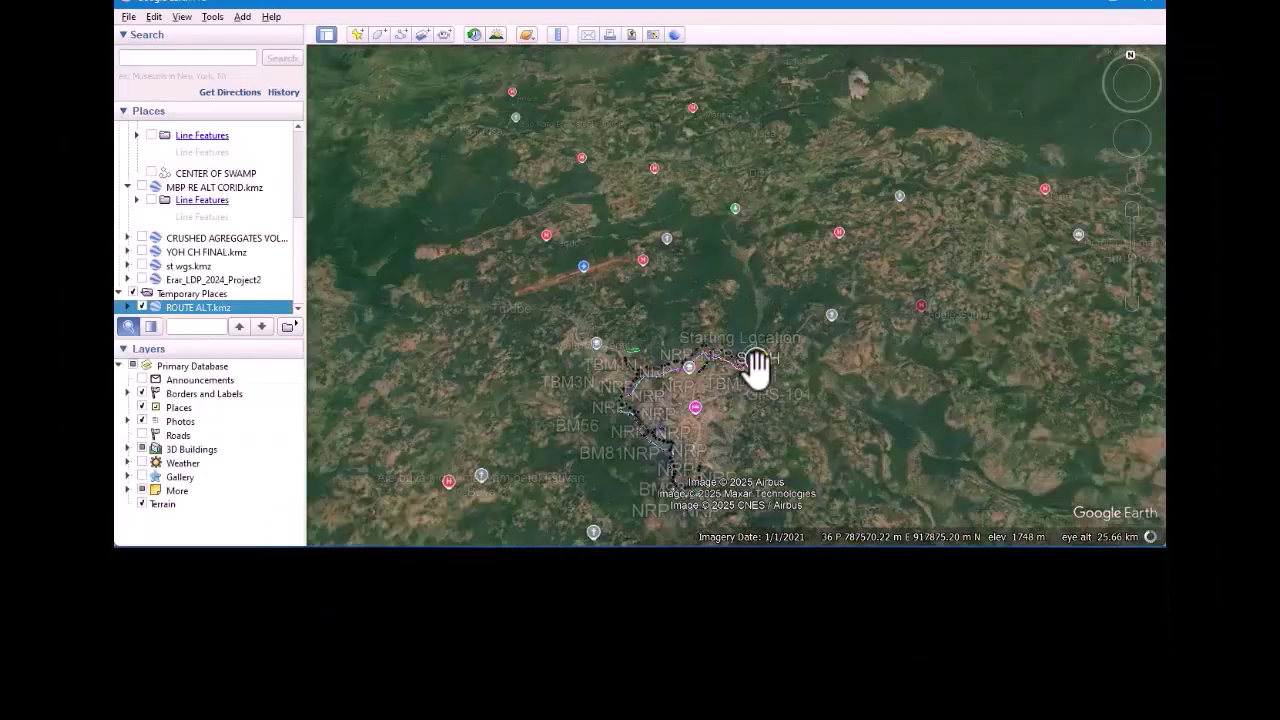
{"action": "scroll", "coordinate": [755, 368], "scroll_direction": "up", "scroll_amount": 1}
{"action": "scroll", "coordinate": [753, 374], "scroll_direction": "up", "scroll_amount": 1}
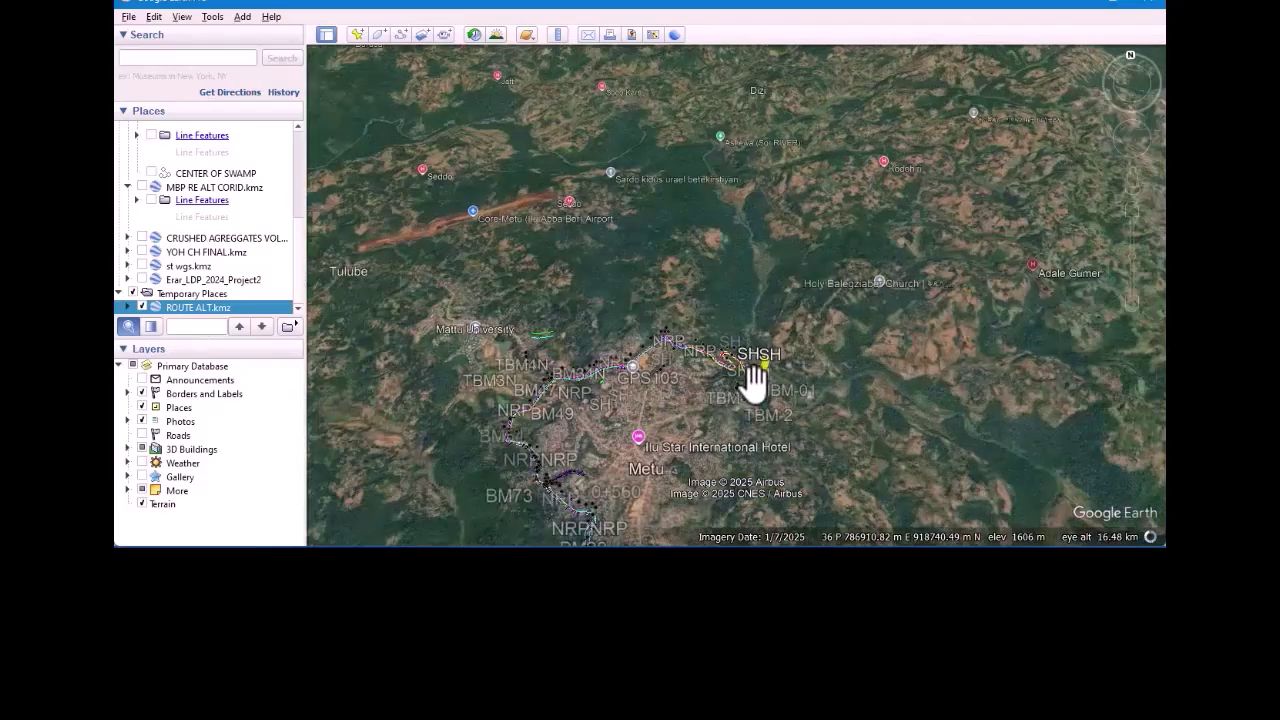
{"action": "scroll", "coordinate": [752, 378], "scroll_direction": "up", "scroll_amount": 1}
{"action": "scroll", "coordinate": [752, 380], "scroll_direction": "up", "scroll_amount": 1}
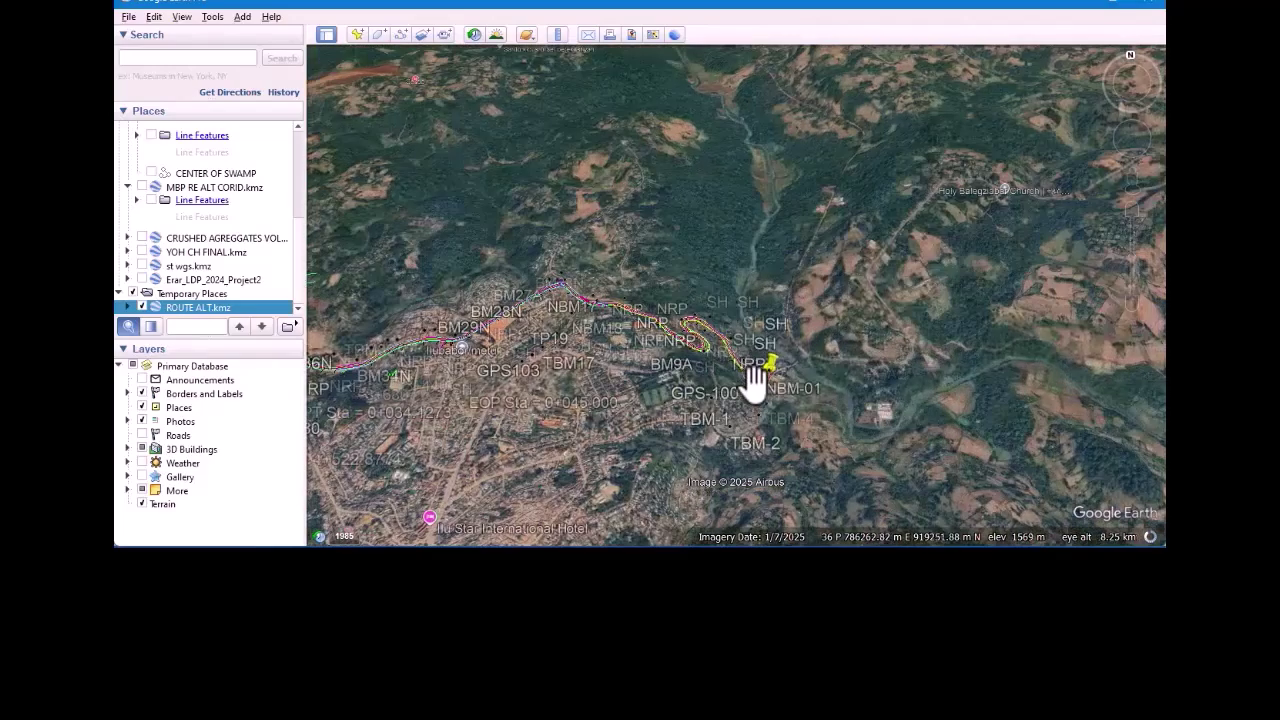
{"action": "scroll", "coordinate": [752, 380], "scroll_direction": "up", "scroll_amount": 1}
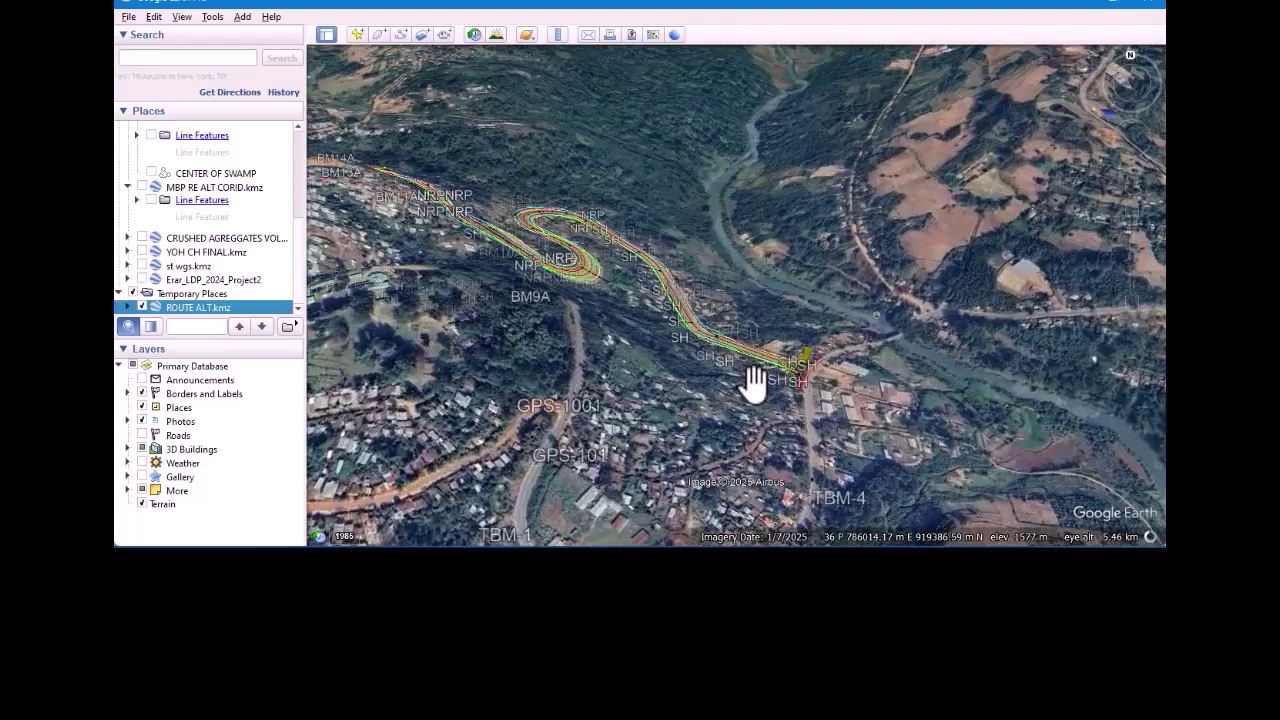
Hide and redisplay ROUTE ALT.kmz to compare the design with the existing road, viewing its stretch near the Starting Location closely.
{"action": "left_click", "coordinate": [142, 307]}
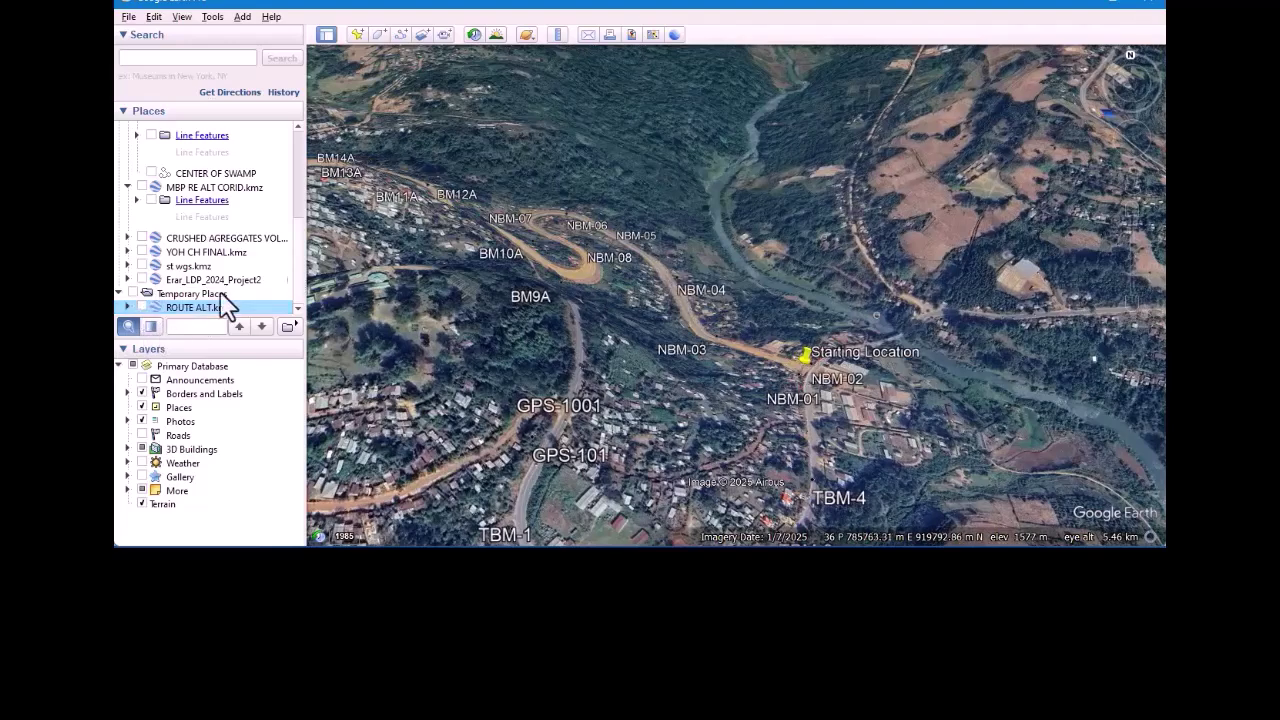
{"action": "left_click", "coordinate": [142, 307]}
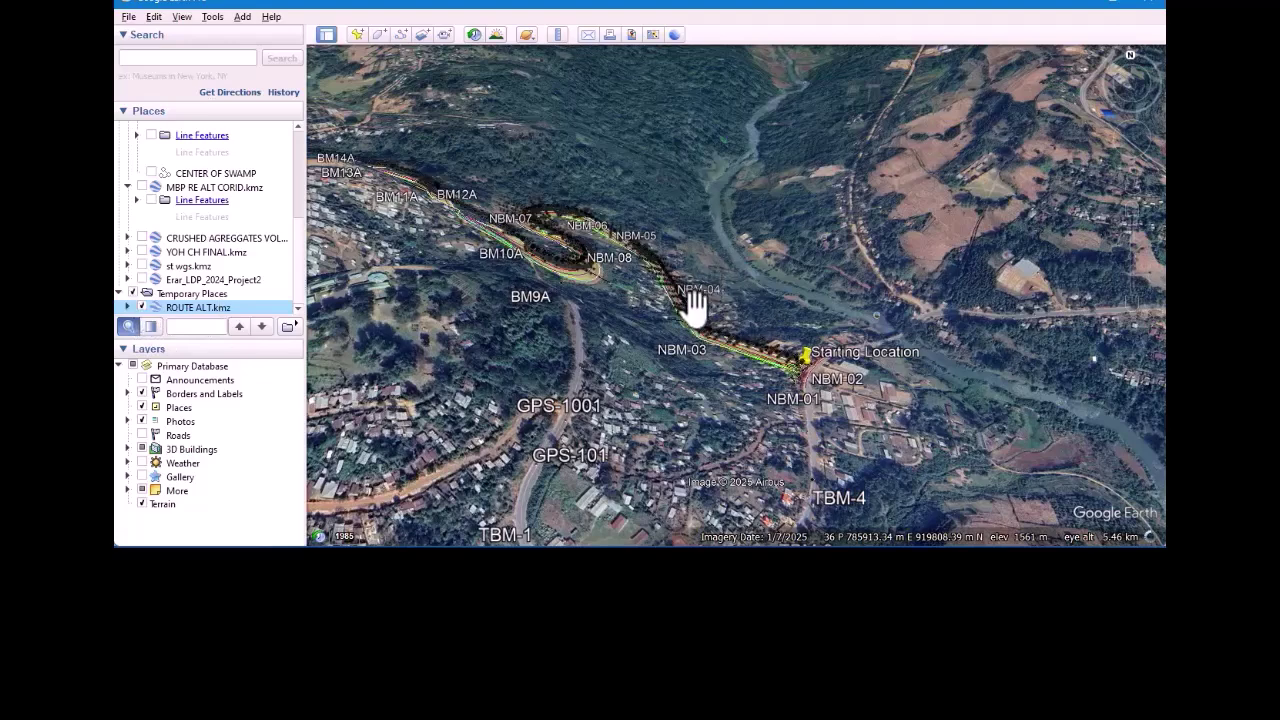
{"action": "scroll", "coordinate": [695, 308], "scroll_direction": "up", "scroll_amount": 3}
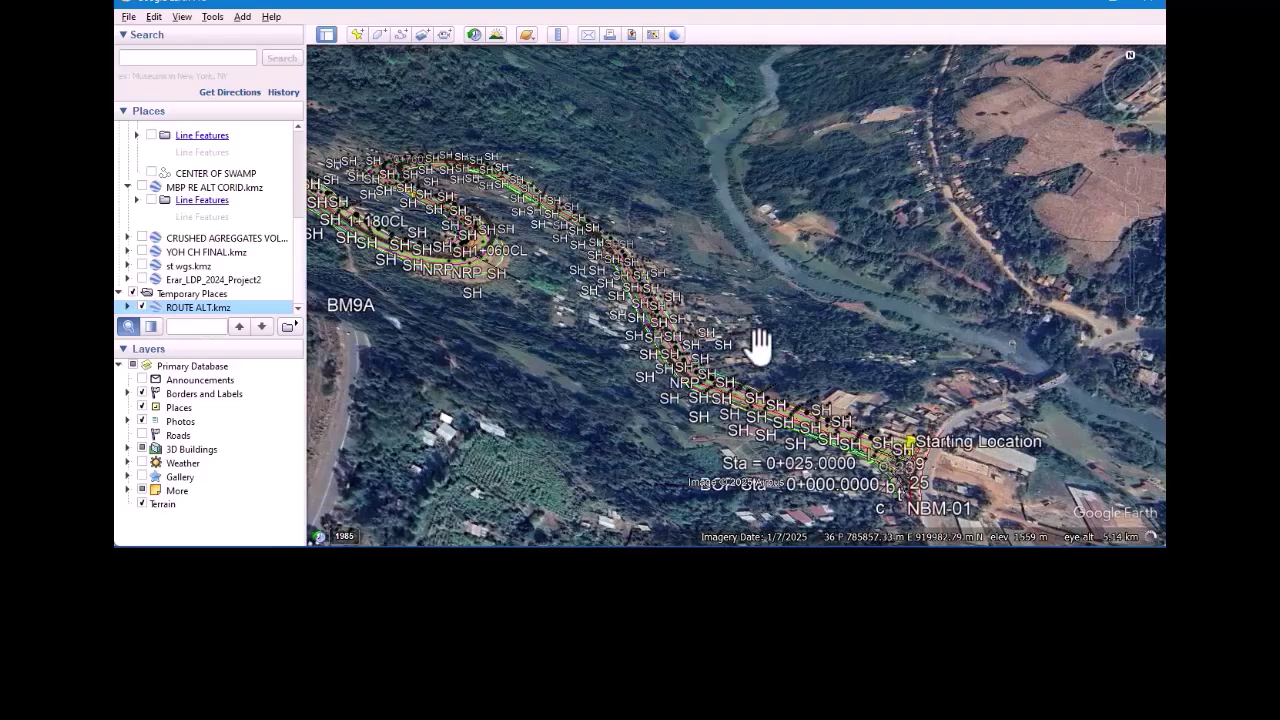
{"action": "scroll", "coordinate": [760, 345], "scroll_direction": "down", "scroll_amount": 2}
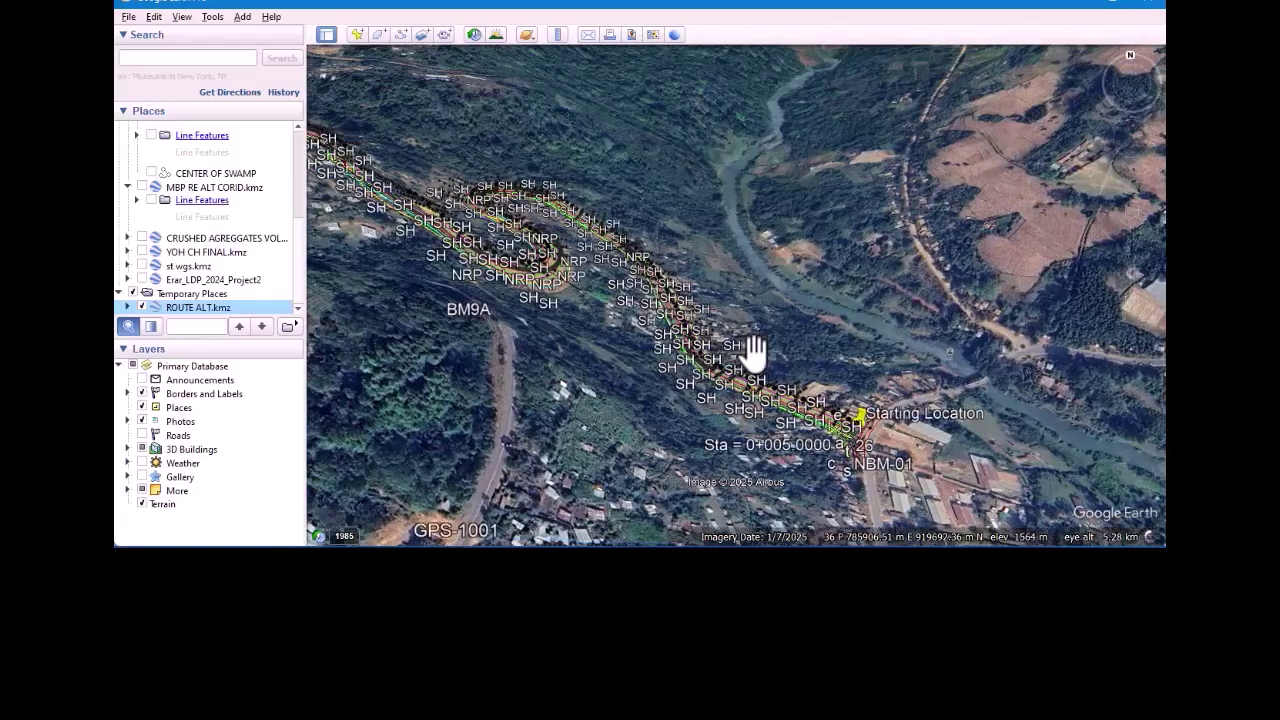
Tilt the route view towards the valley horizon, then return it to a top-down view of the hairpin bends.
{"action": "middle_click_drag", "start_coordinate": [755, 353], "coordinate": [755, 353]}
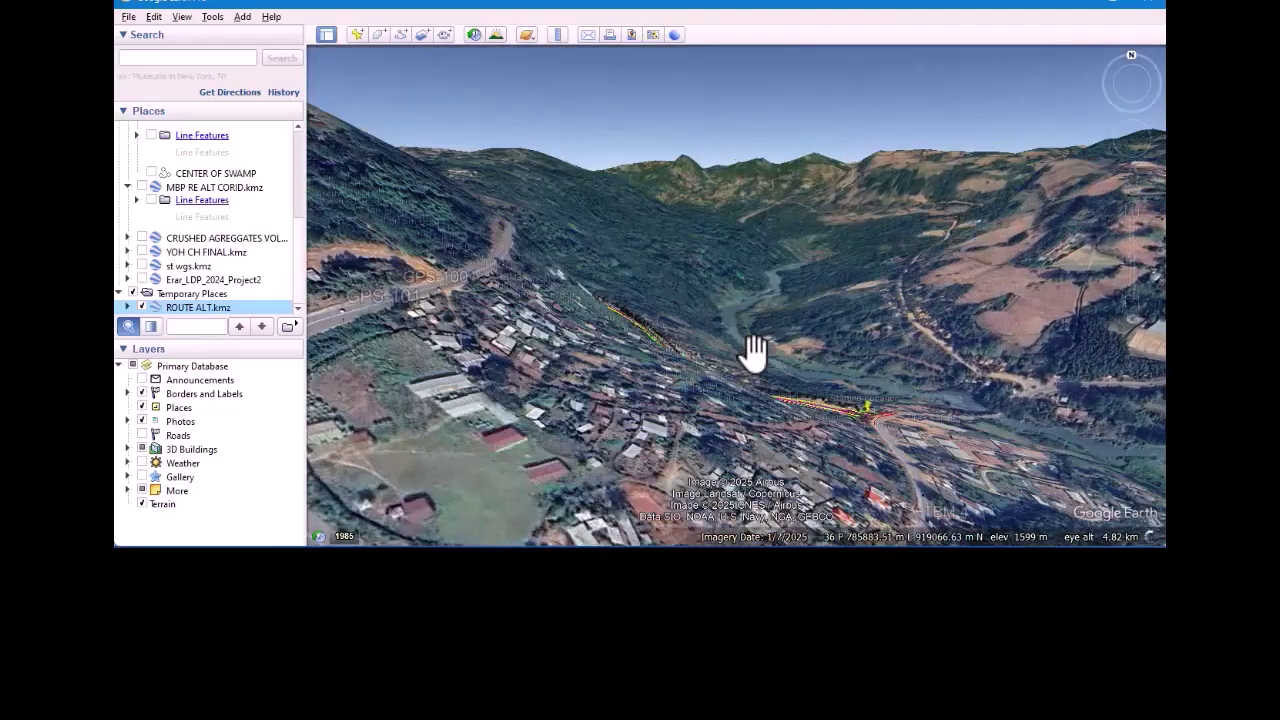
{"action": "scroll", "coordinate": [755, 353], "scroll_direction": "down", "scroll_amount": 3, "text": "shift"}
{"action": "scroll", "coordinate": [755, 353], "scroll_direction": "down", "scroll_amount": 3, "text": "shift"}
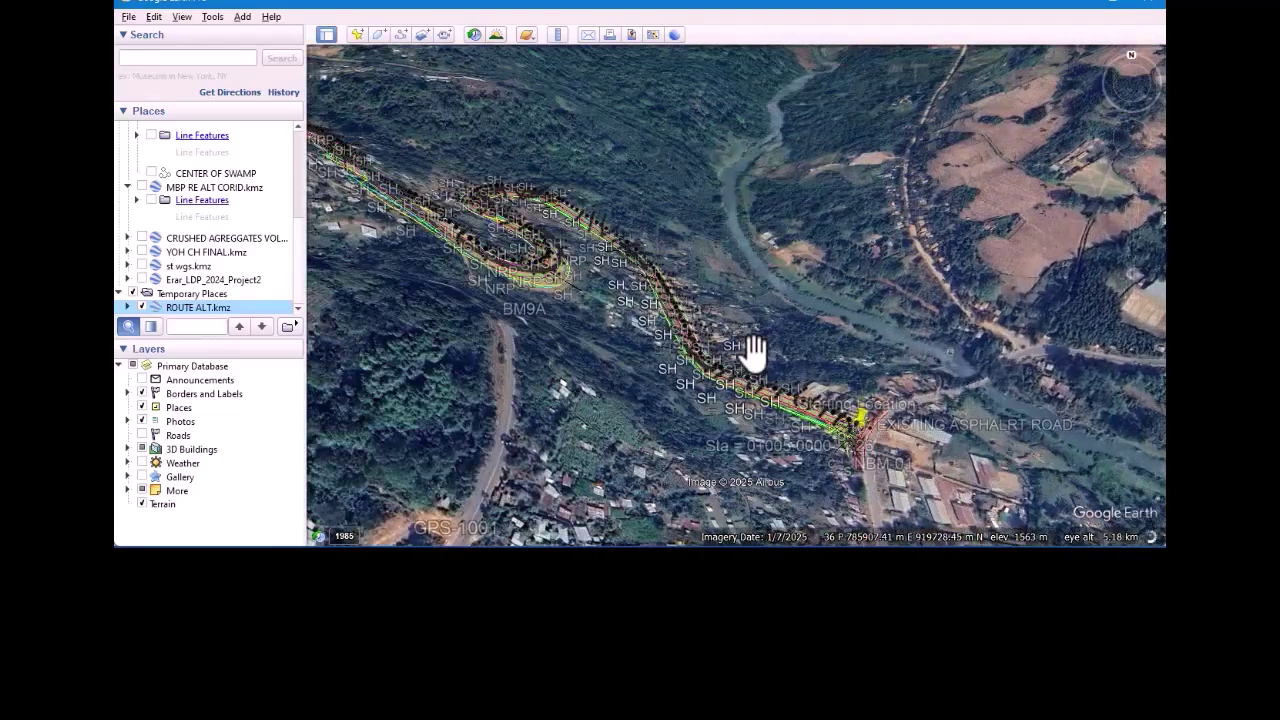
{"action": "scroll", "coordinate": [755, 353], "scroll_direction": "down", "scroll_amount": 1, "text": "shift"}
{"action": "scroll", "coordinate": [755, 353], "scroll_direction": "down", "scroll_amount": 3, "text": "shift"}
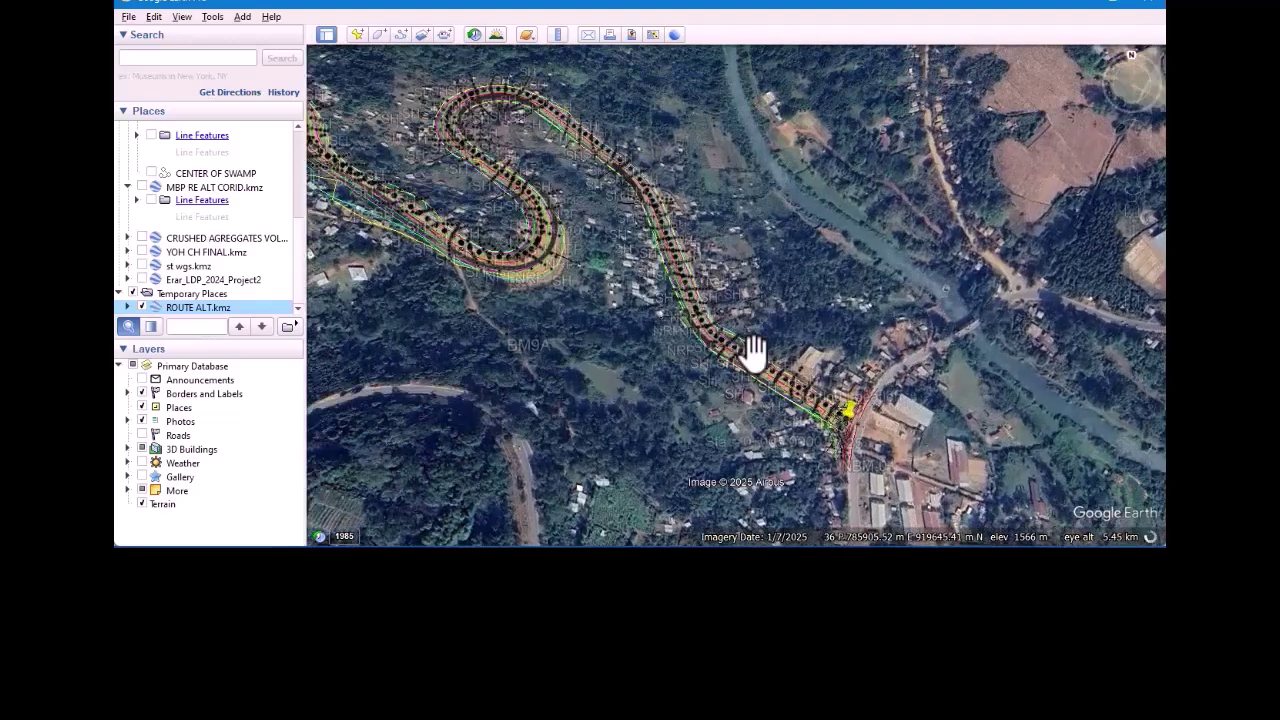
{"action": "scroll", "coordinate": [755, 353], "scroll_direction": "down", "scroll_amount": 3, "text": "shift"}
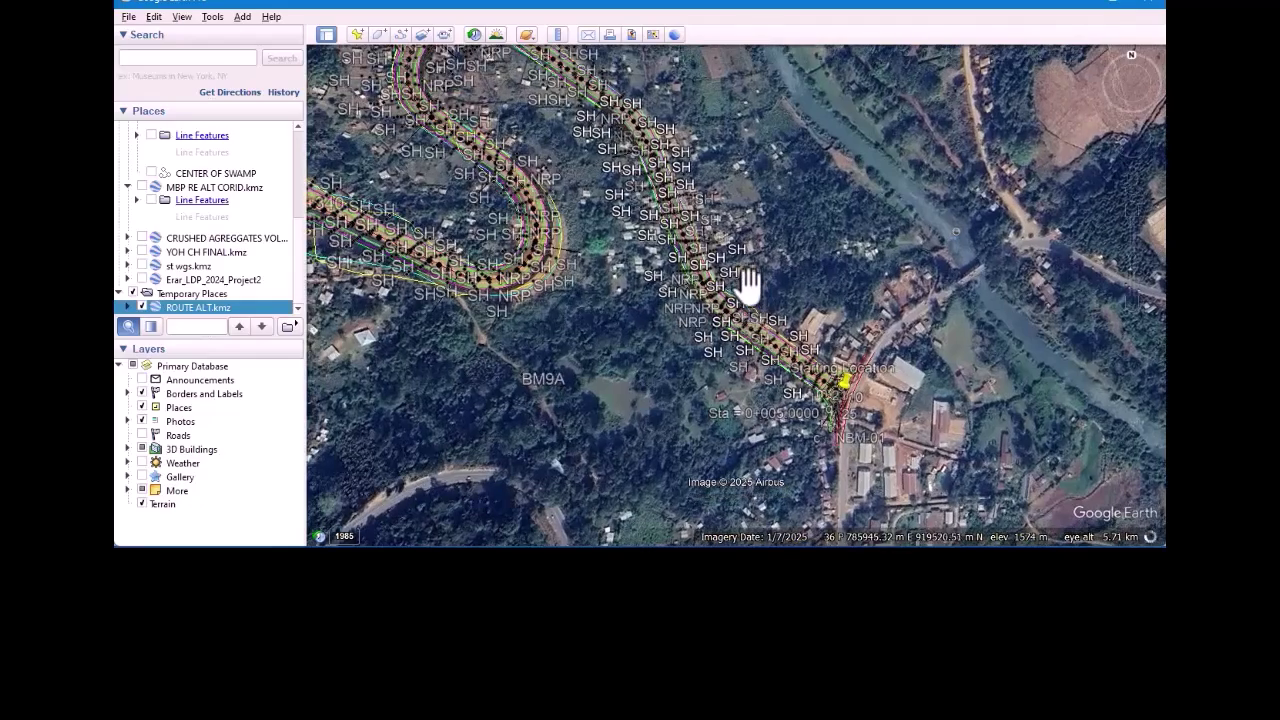
Inspect the alignment closely from the hairpin bends to its start at the existing asphalt road and back to station 0+240.
{"action": "left_click_drag", "start_coordinate": [750, 291], "coordinate": [762, 367]}
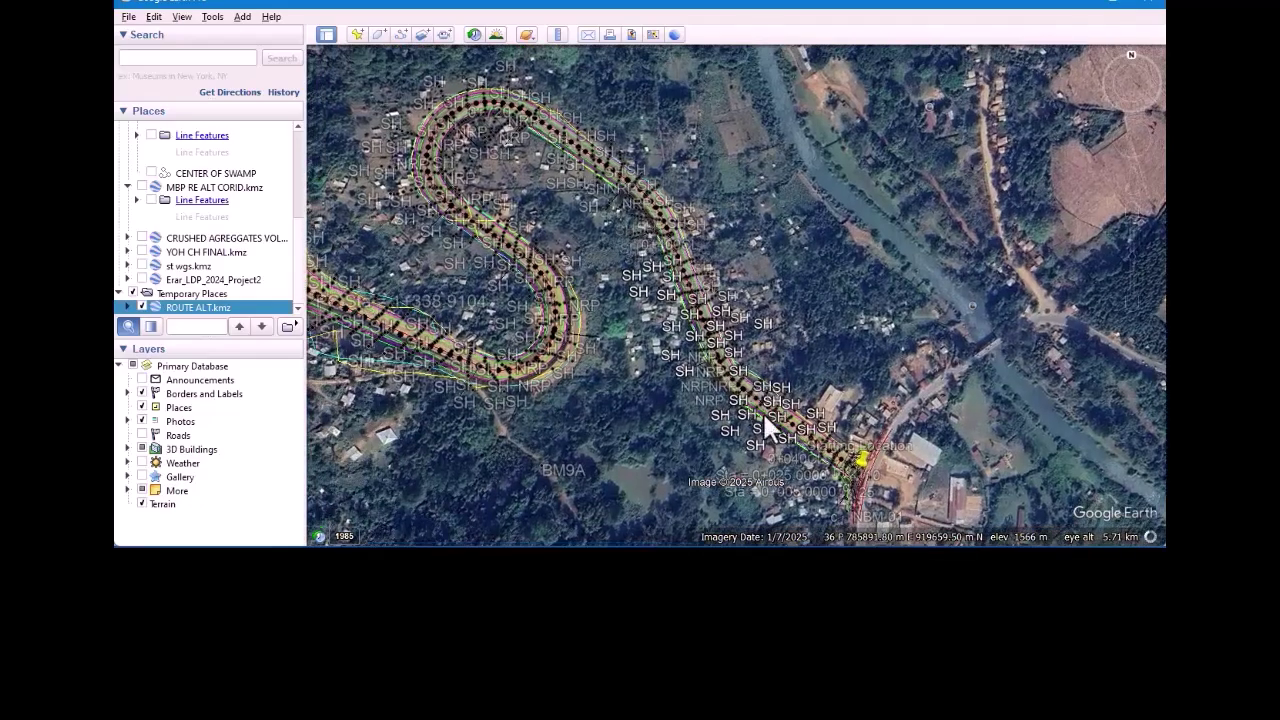
{"action": "scroll", "coordinate": [763, 413], "scroll_direction": "up", "scroll_amount": 3}
{"action": "scroll", "coordinate": [764, 418], "scroll_direction": "up", "scroll_amount": 2}
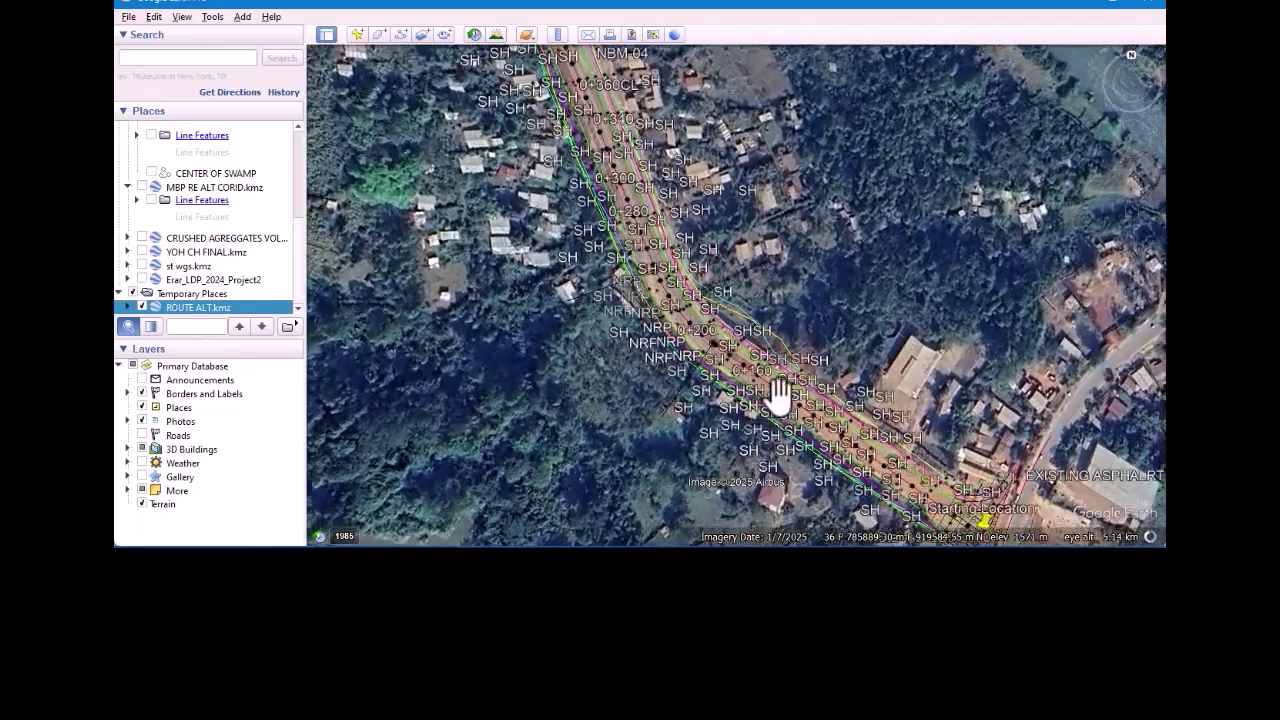
{"action": "scroll", "coordinate": [847, 398], "scroll_direction": "up", "scroll_amount": 2}
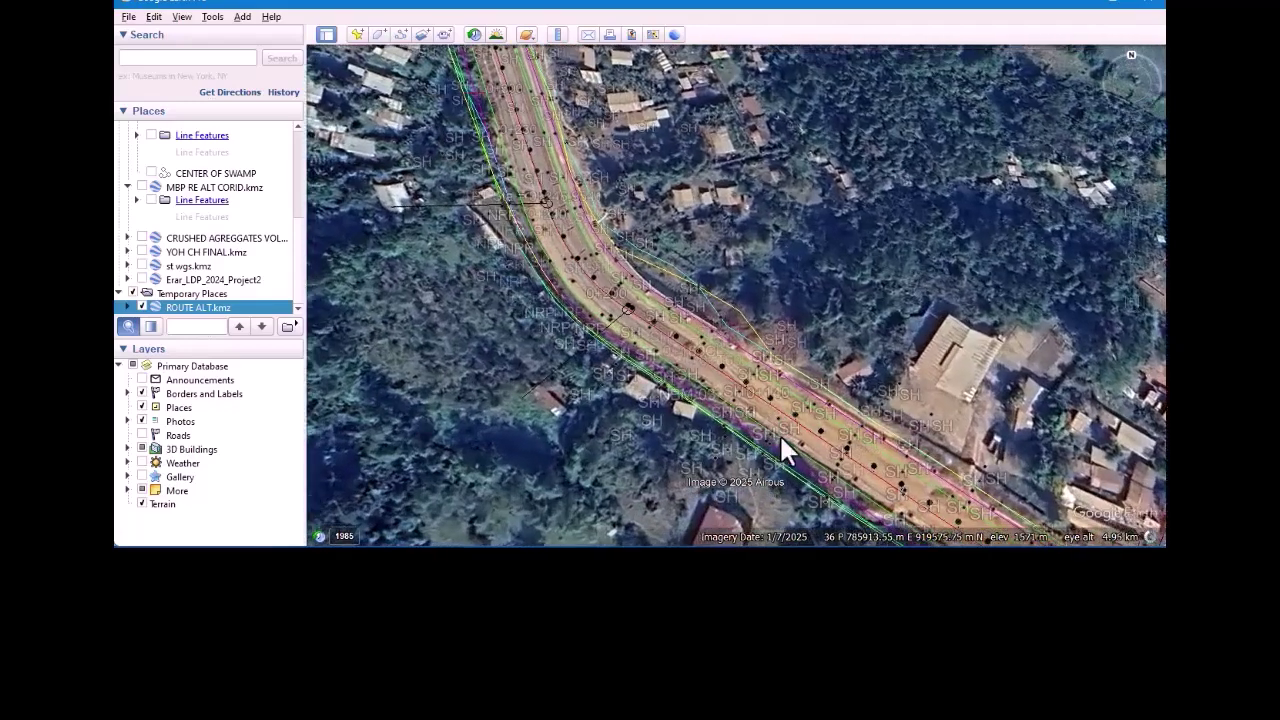
{"action": "left_click_drag", "start_coordinate": [728, 432], "coordinate": [622, 323]}
{"action": "left_click_drag", "start_coordinate": [894, 443], "coordinate": [709, 351]}
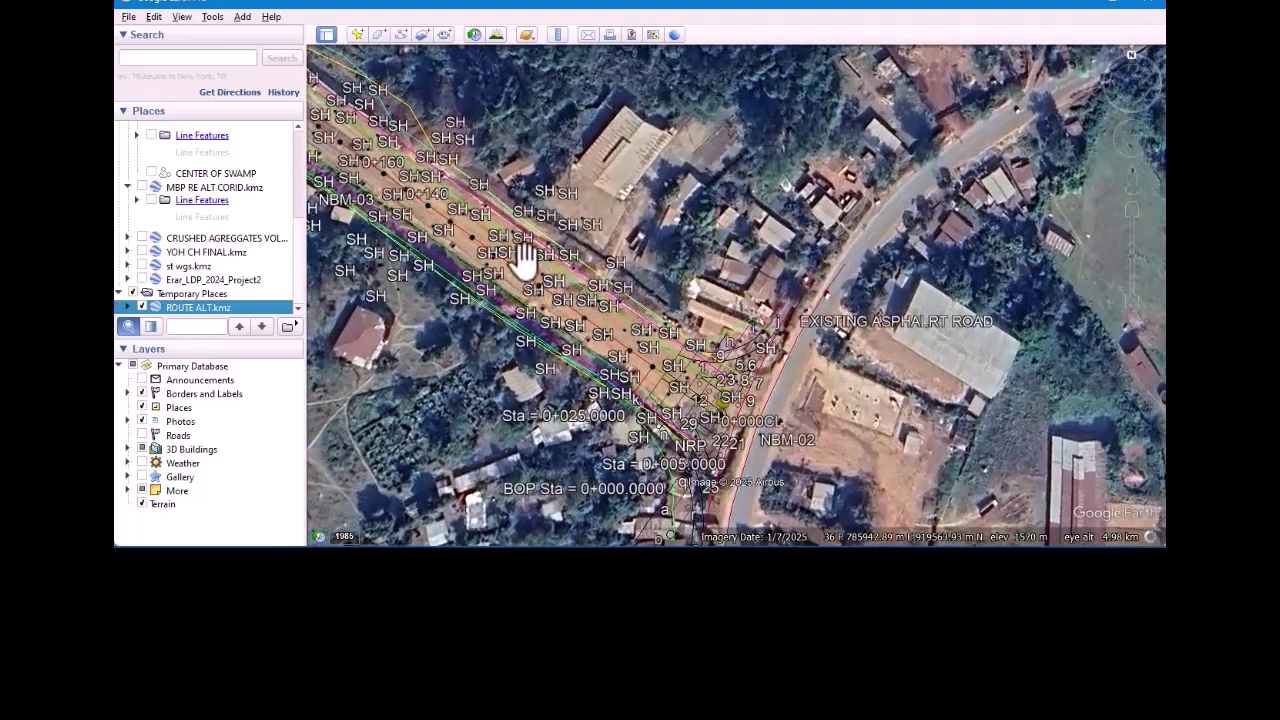
{"action": "left_click_drag", "start_coordinate": [539, 288], "coordinate": [766, 371]}
{"action": "left_click_drag", "start_coordinate": [545, 240], "coordinate": [622, 400]}
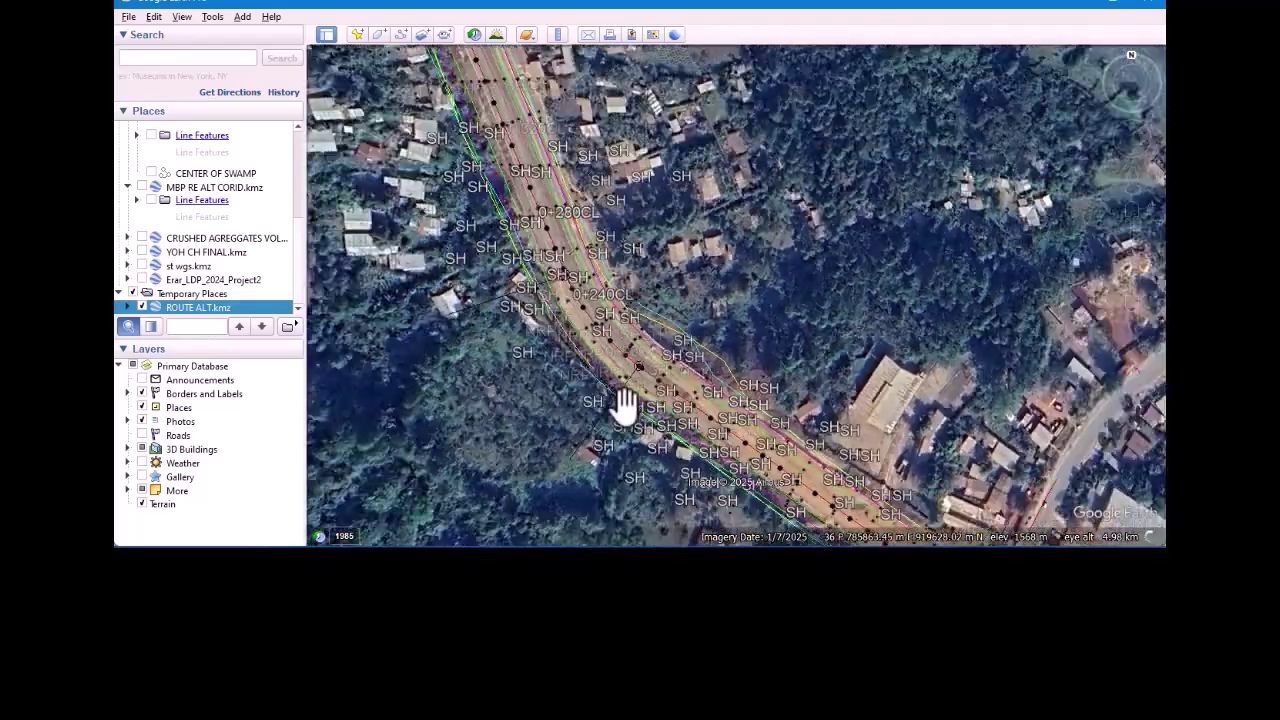
Examine the ROUTE ALT alignment closely from around station 0+400 down to its junction with the existing asphalt road.
{"action": "scroll", "coordinate": [625, 405], "scroll_direction": "down", "scroll_amount": 3}
{"action": "scroll", "coordinate": [516, 165], "scroll_direction": "up", "scroll_amount": 2}
{"action": "scroll", "coordinate": [516, 168], "scroll_direction": "up", "scroll_amount": 2}
{"action": "scroll", "coordinate": [603, 217], "scroll_direction": "up", "scroll_amount": 3}
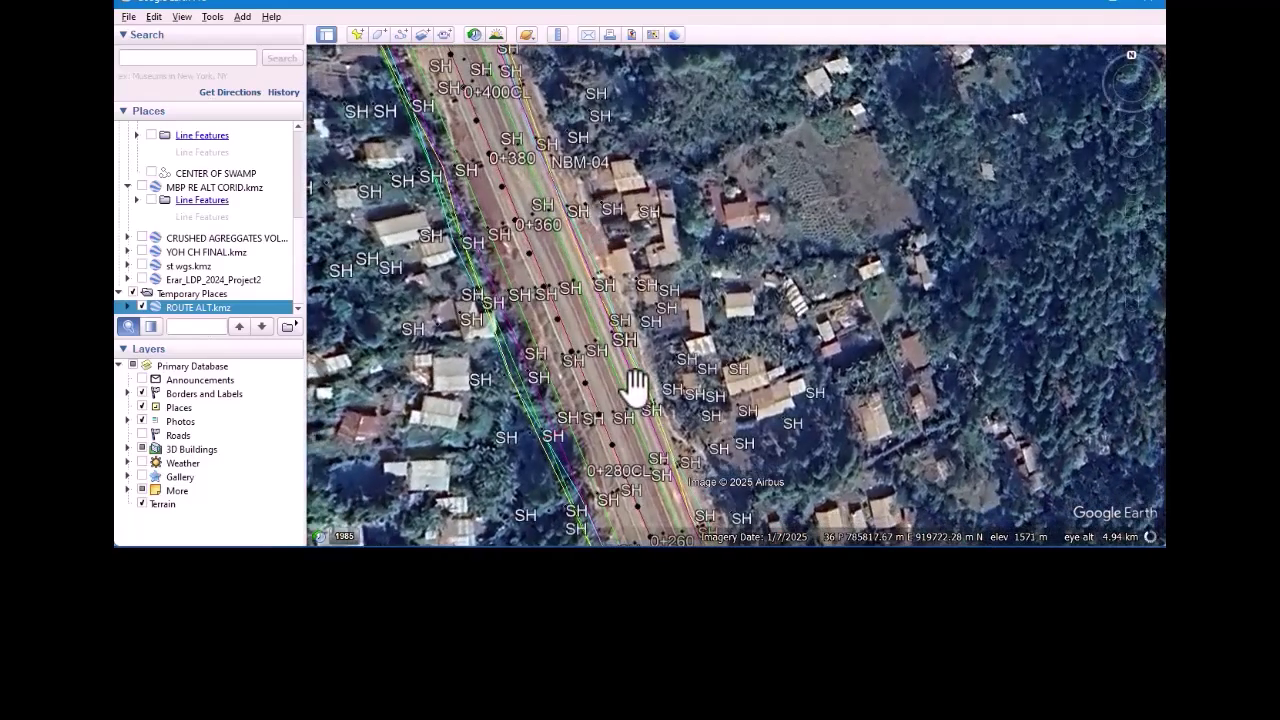
{"action": "left_click_drag", "start_coordinate": [634, 391], "coordinate": [571, 243]}
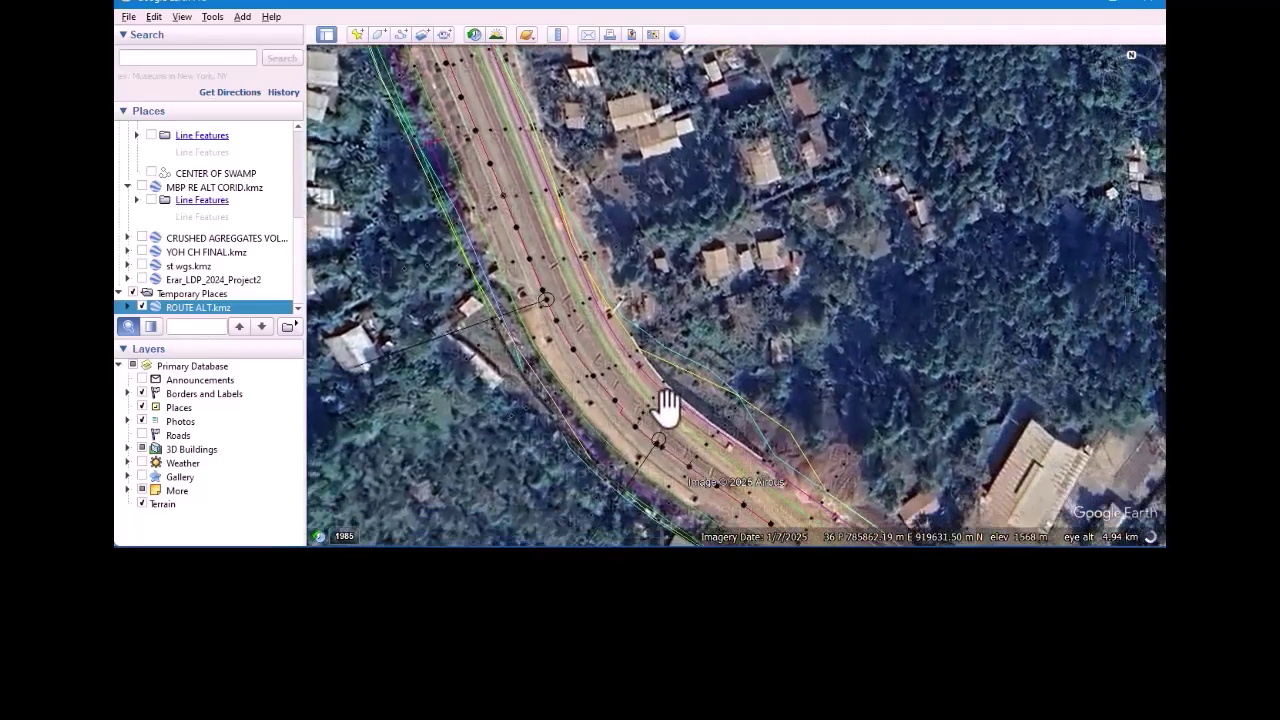
{"action": "left_click_drag", "start_coordinate": [663, 403], "coordinate": [614, 274]}
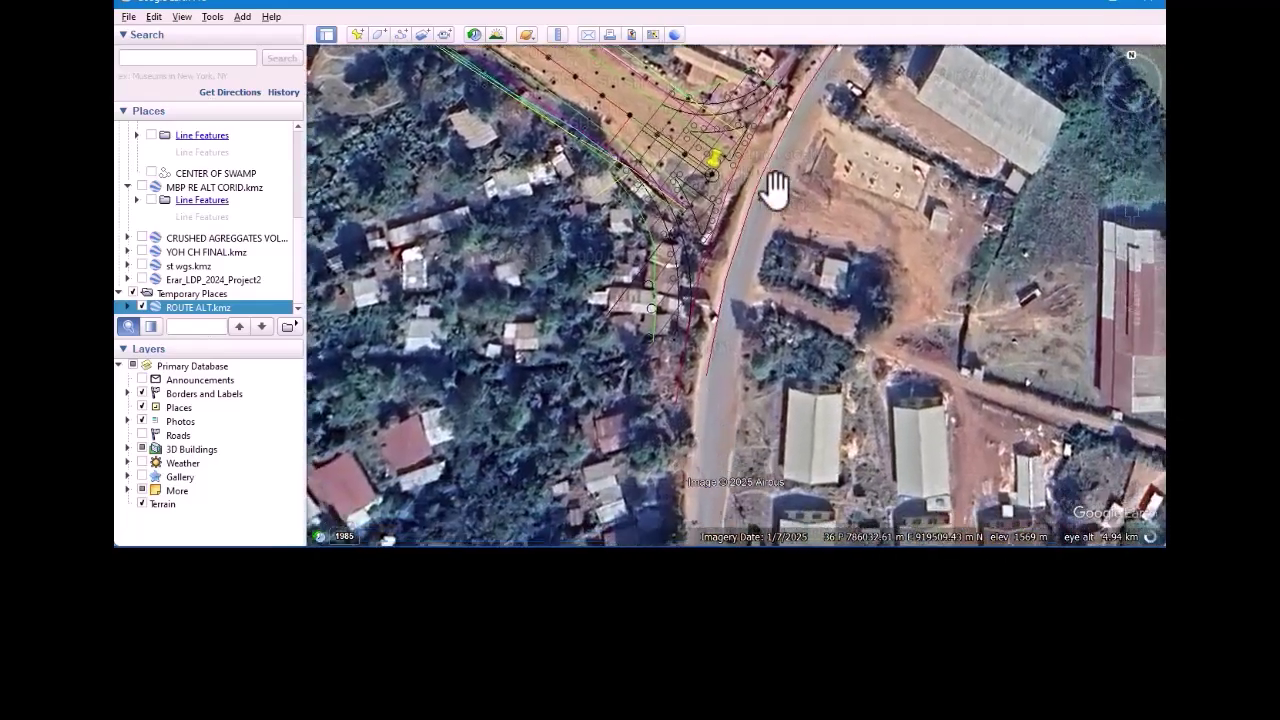
{"action": "left_click_drag", "start_coordinate": [777, 188], "coordinate": [974, 402]}
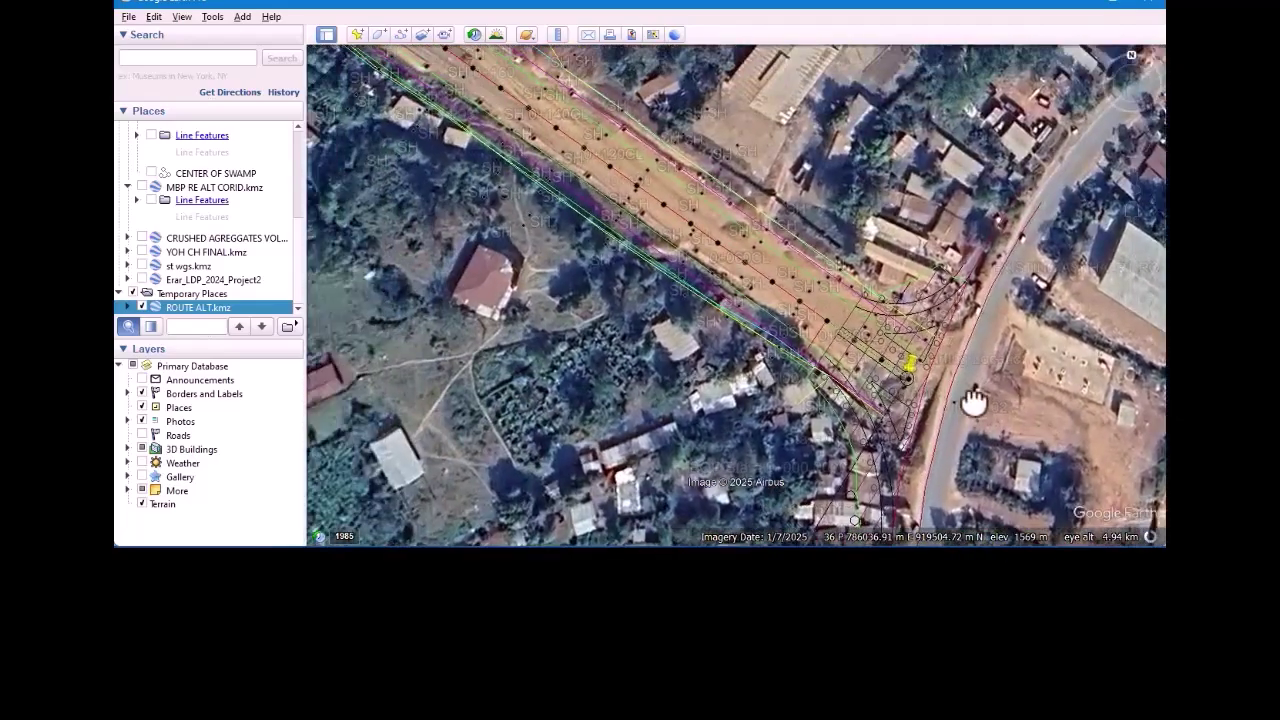
Survey the ROUTE ALT alignment from the Starting Location outward through the hairpin bends and westward across the town.
{"action": "scroll", "coordinate": [863, 419], "scroll_direction": "down", "scroll_amount": 3}
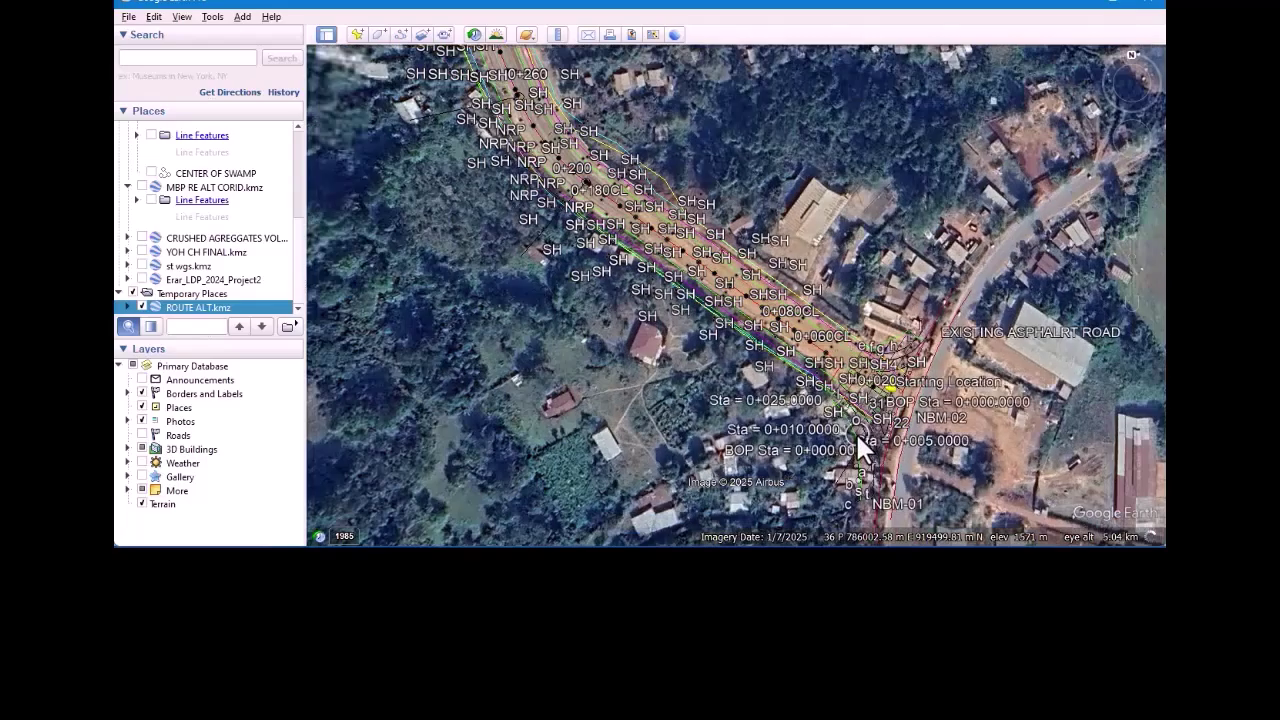
{"action": "scroll", "coordinate": [855, 433], "scroll_direction": "down", "scroll_amount": 3}
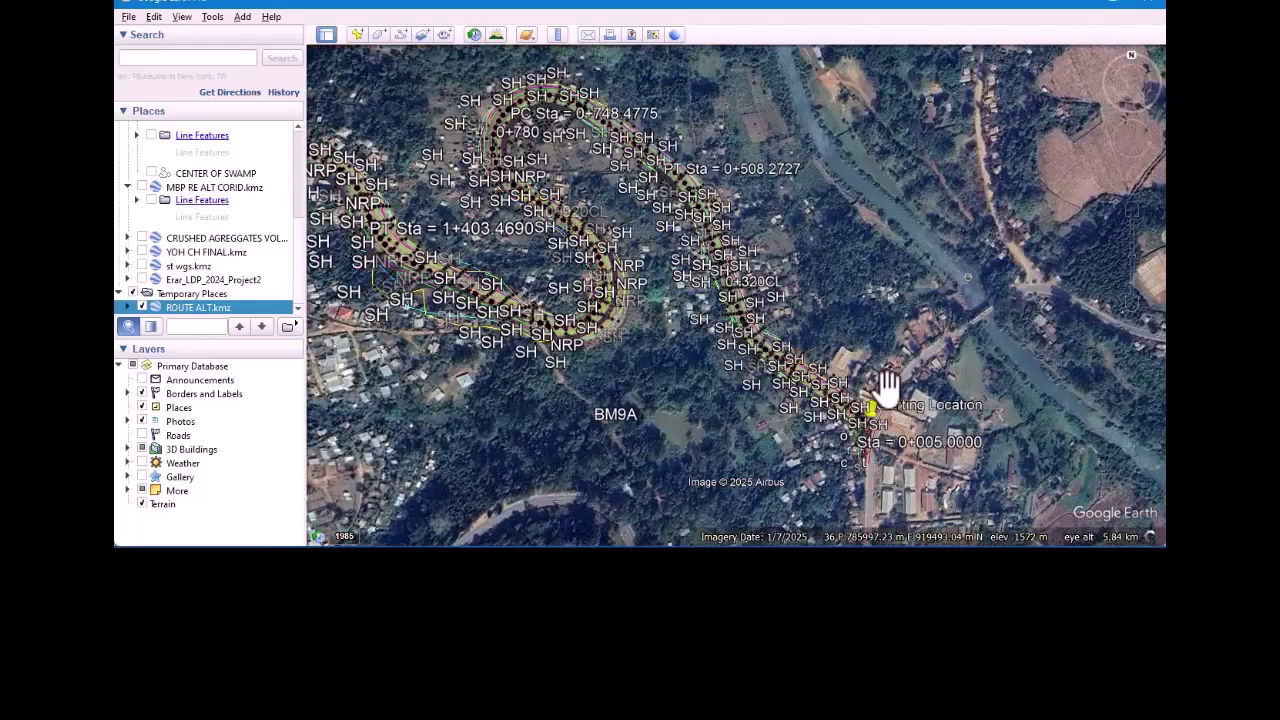
{"action": "scroll", "coordinate": [888, 383], "scroll_direction": "down", "scroll_amount": 1}
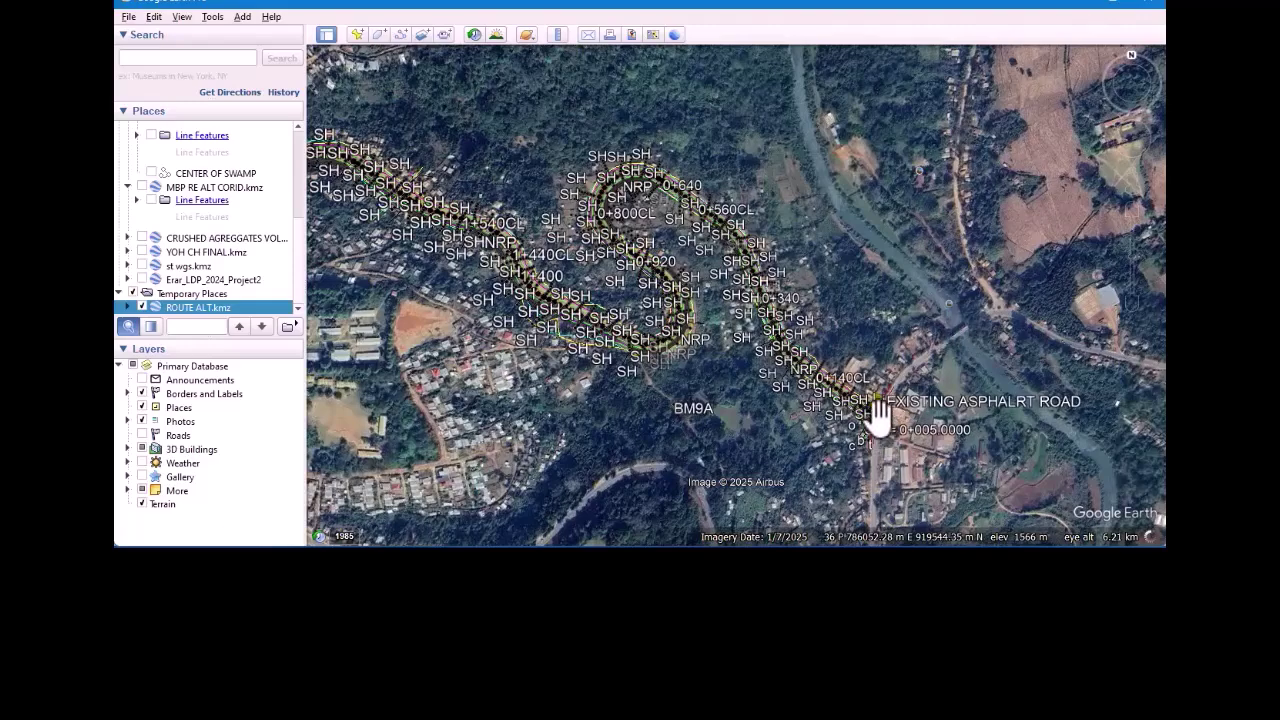
{"action": "scroll", "coordinate": [893, 392], "scroll_direction": "down", "scroll_amount": 2}
{"action": "scroll", "coordinate": [964, 362], "scroll_direction": "down", "scroll_amount": 3}
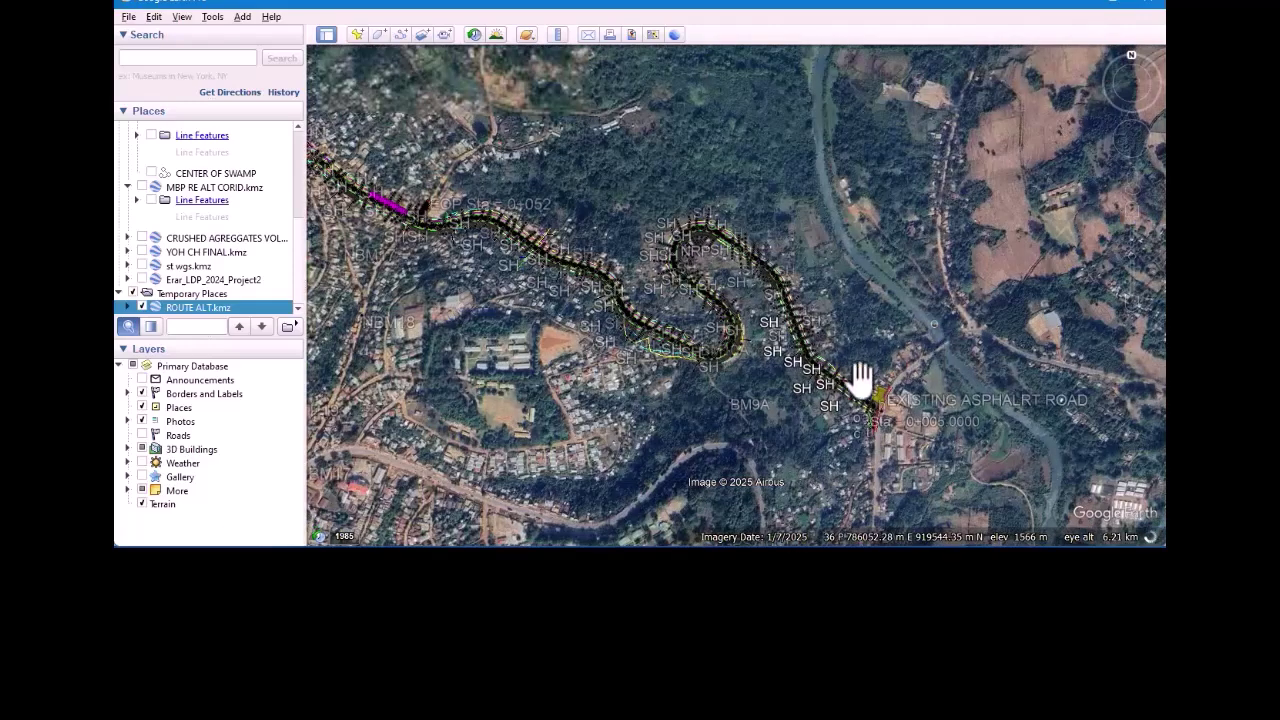
{"action": "scroll", "coordinate": [900, 334], "scroll_direction": "up", "scroll_amount": 2}
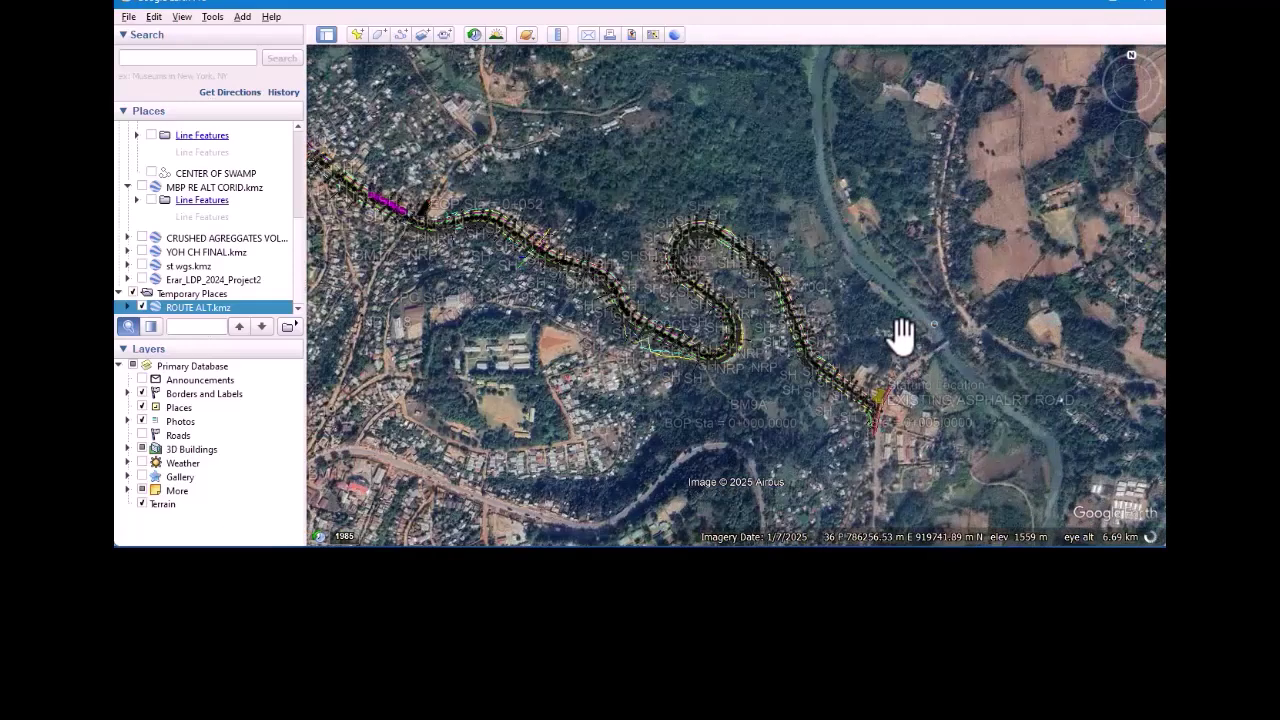
{"action": "scroll", "coordinate": [930, 312], "scroll_direction": "down", "scroll_amount": 1}
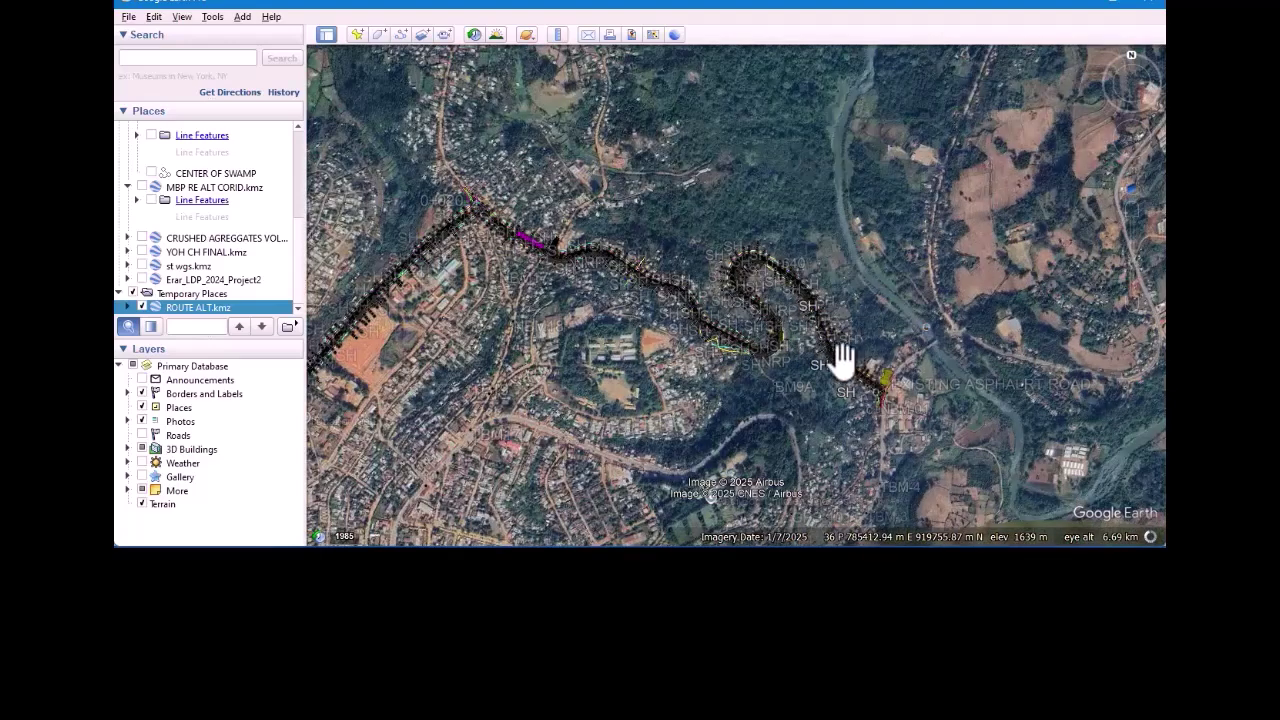
{"action": "scroll", "coordinate": [849, 363], "scroll_direction": "down", "scroll_amount": 1}
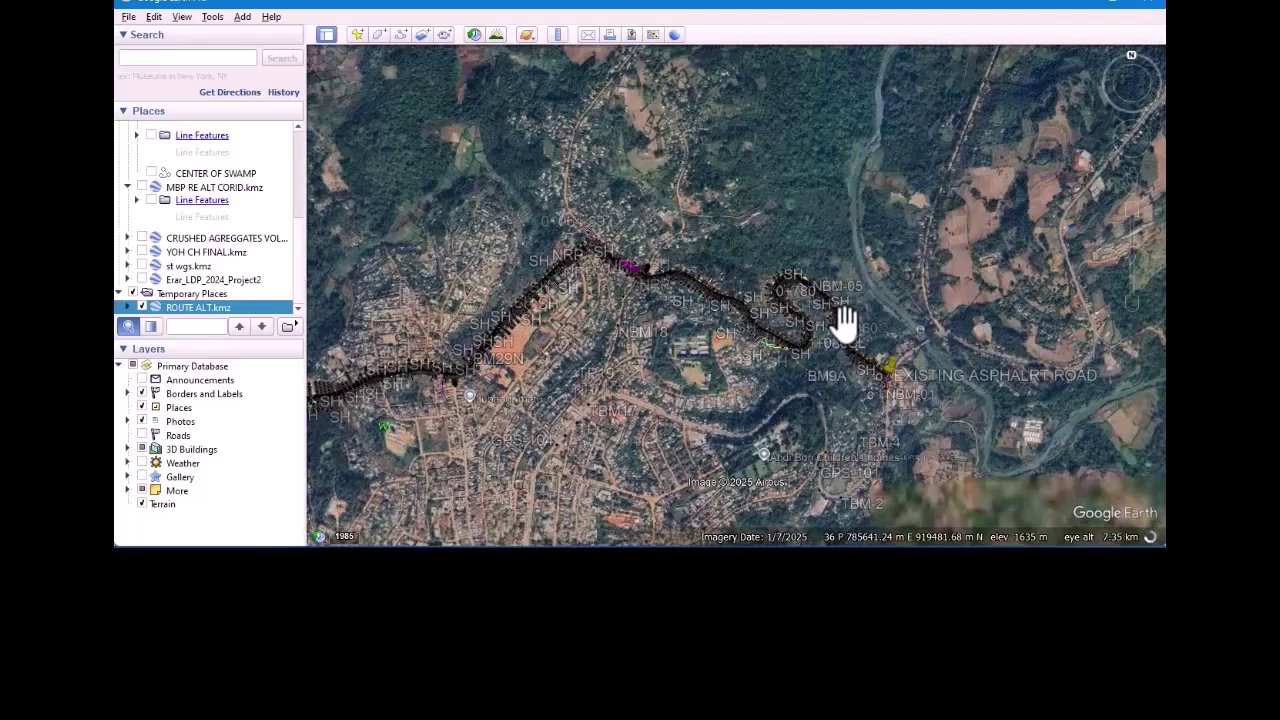
{"action": "scroll", "coordinate": [881, 270], "scroll_direction": "down", "scroll_amount": 1}
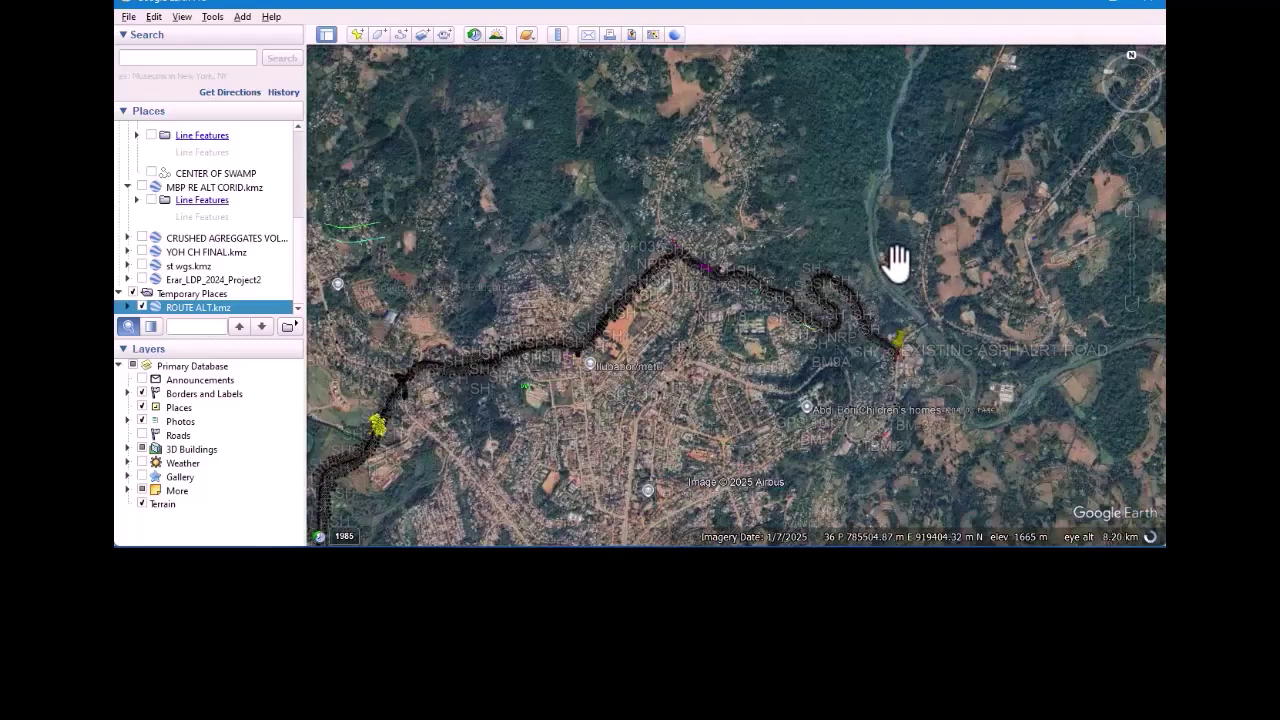
Compare the hairpin section near the river with the route's wider course across town towards the western yellow pins.
{"action": "scroll", "coordinate": [836, 210], "scroll_direction": "up", "scroll_amount": 2}
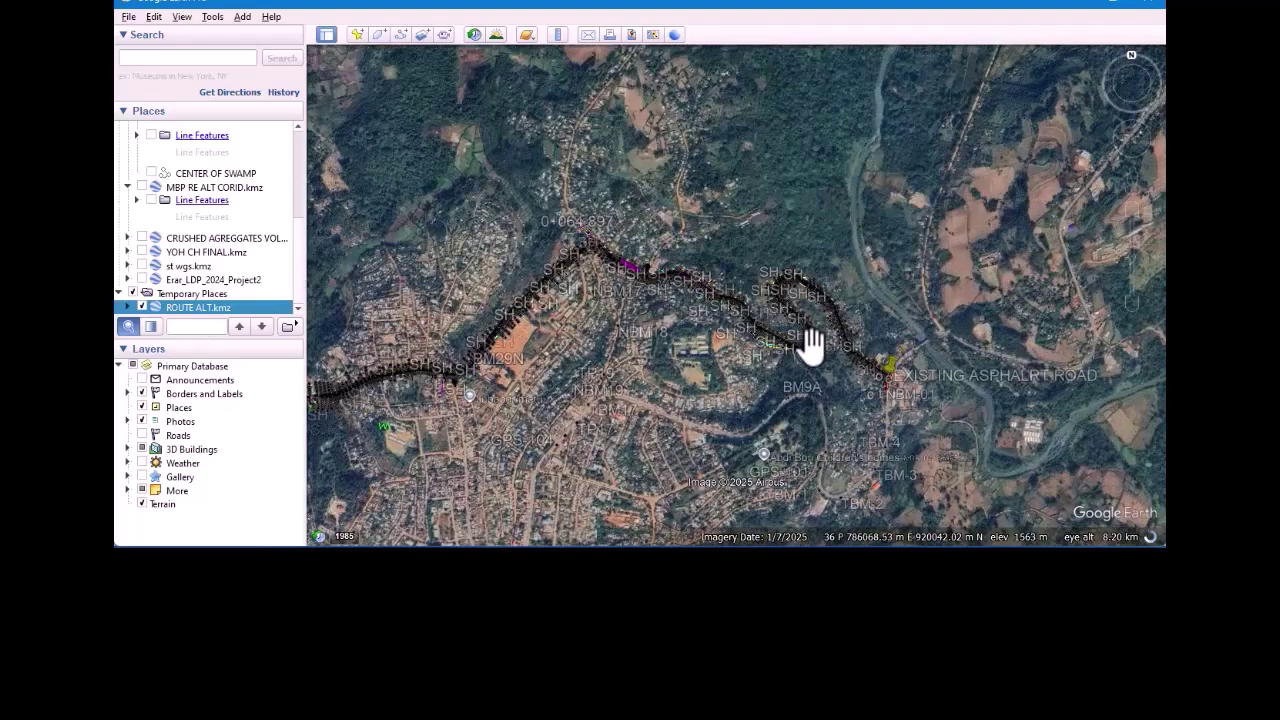
{"action": "scroll", "coordinate": [892, 260], "scroll_direction": "up", "scroll_amount": 2}
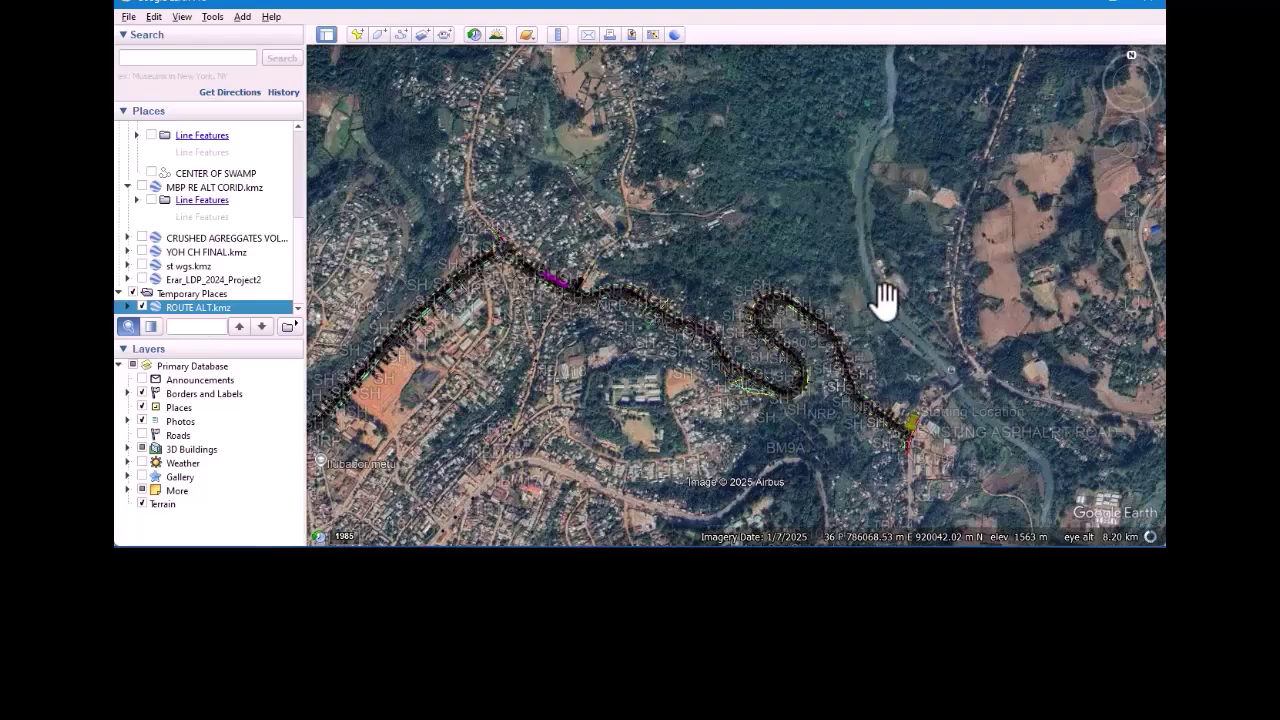
{"action": "scroll", "coordinate": [884, 300], "scroll_direction": "up", "scroll_amount": 2}
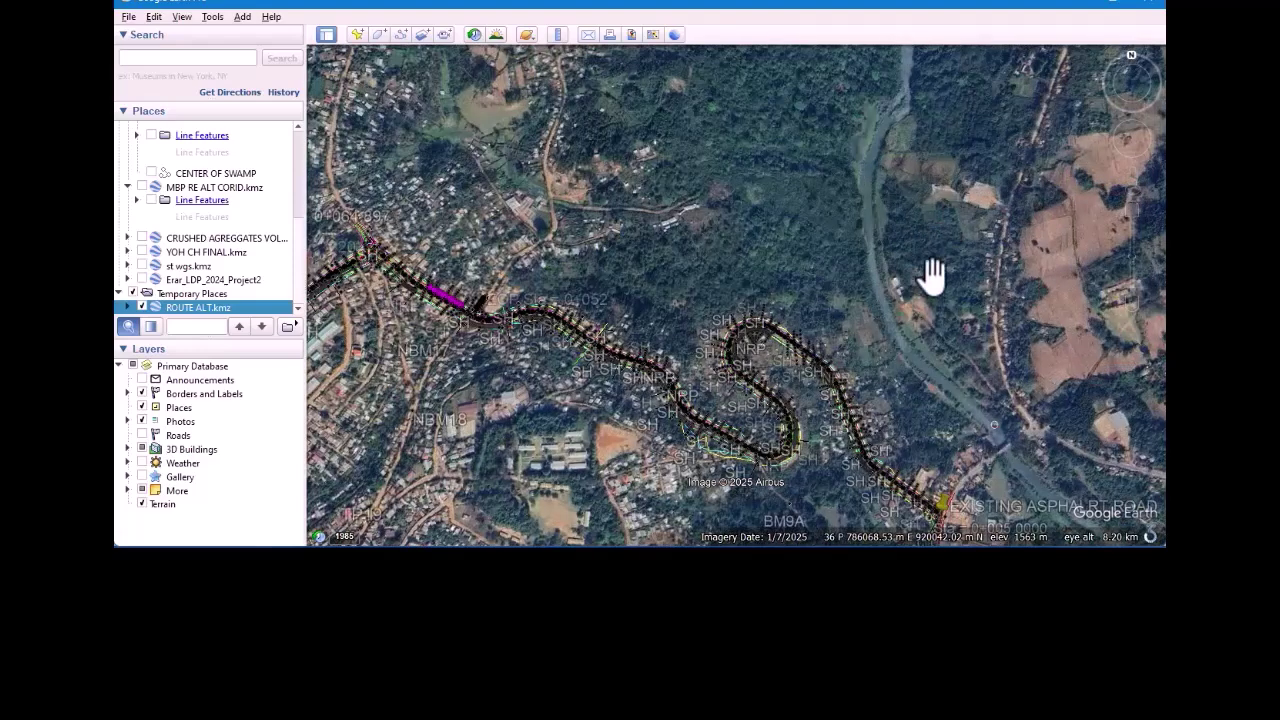
{"action": "scroll", "coordinate": [930, 274], "scroll_direction": "up", "scroll_amount": 2}
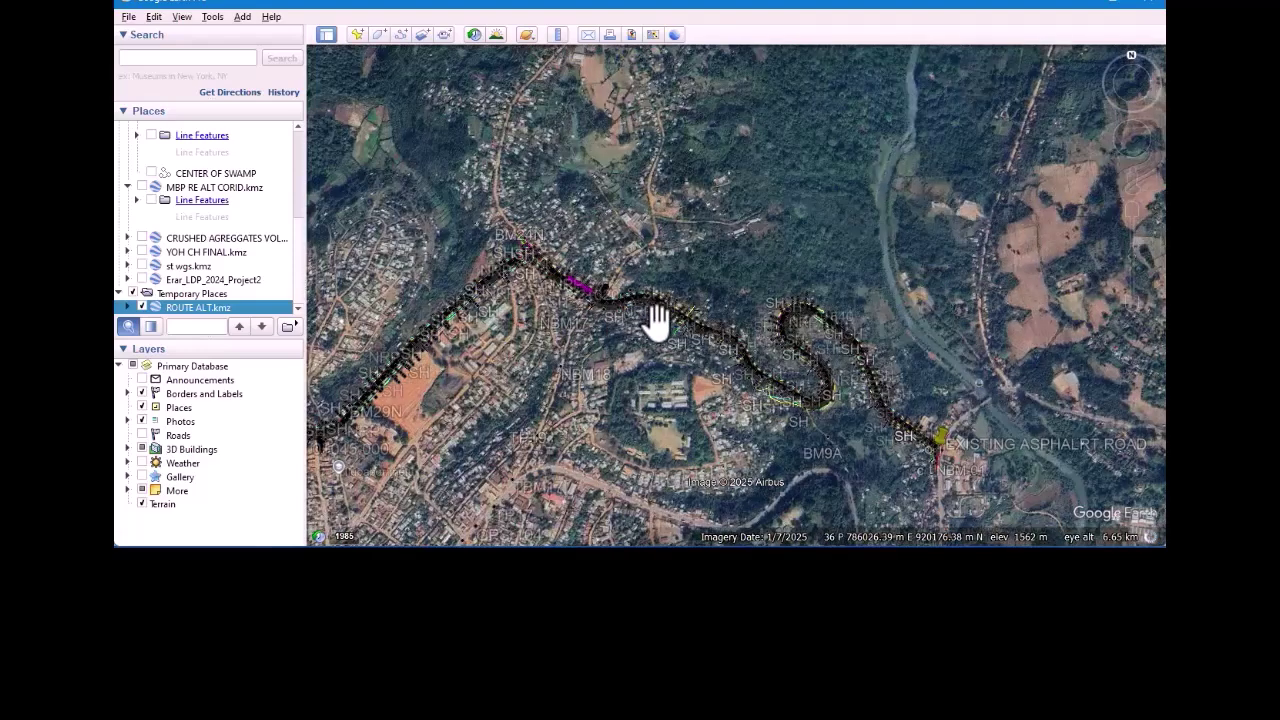
{"action": "scroll", "coordinate": [847, 392], "scroll_direction": "down", "scroll_amount": 1}
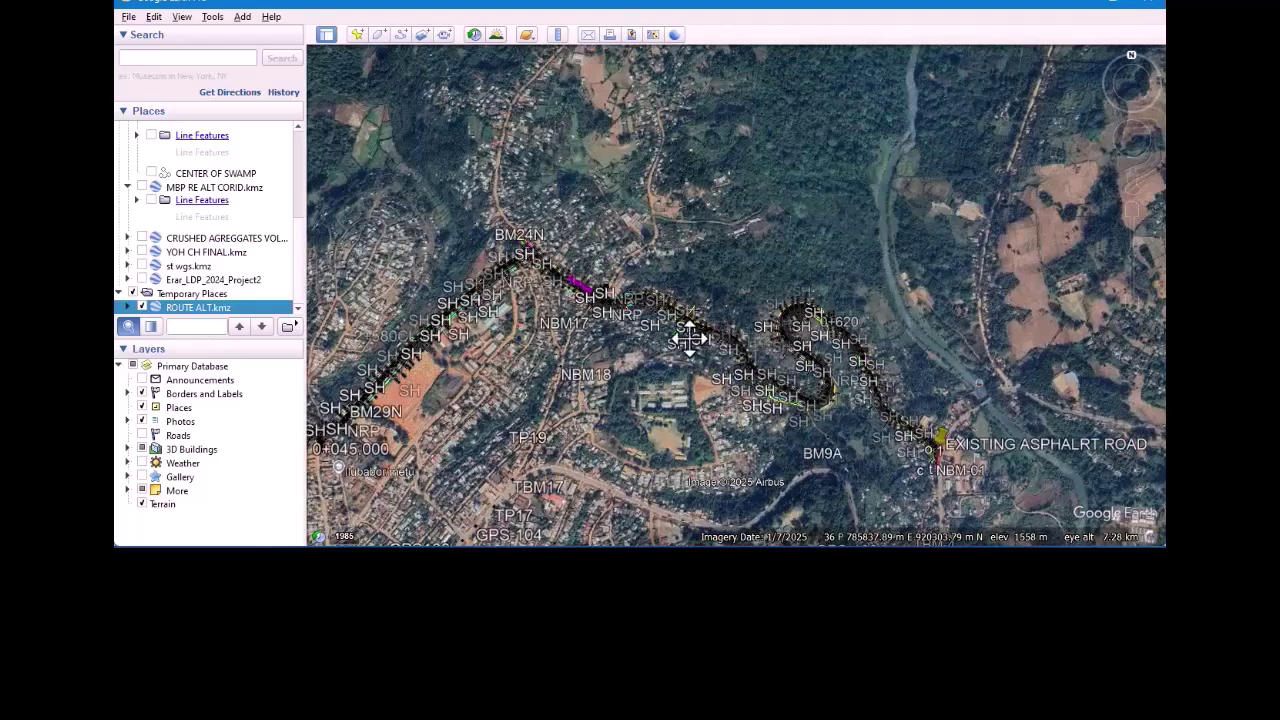
{"action": "scroll", "coordinate": [752, 411], "scroll_direction": "down", "scroll_amount": 3}
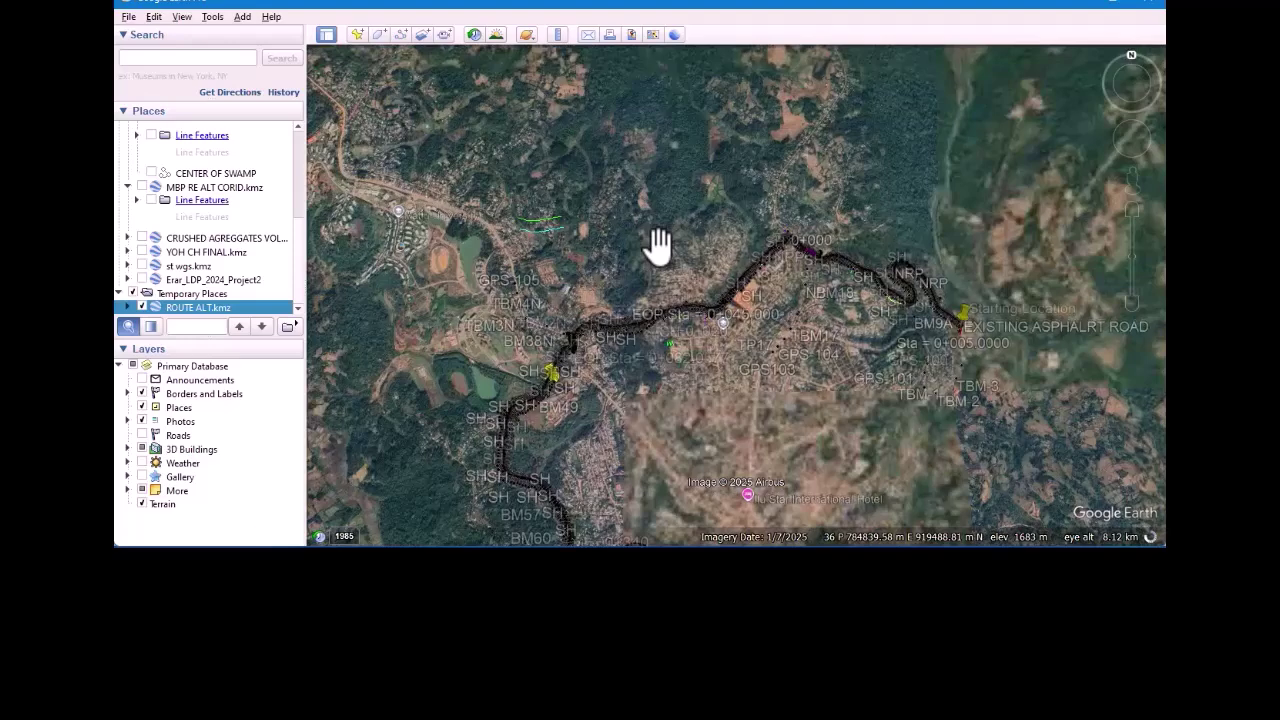
{"action": "scroll", "coordinate": [658, 246], "scroll_direction": "up", "scroll_amount": 2}
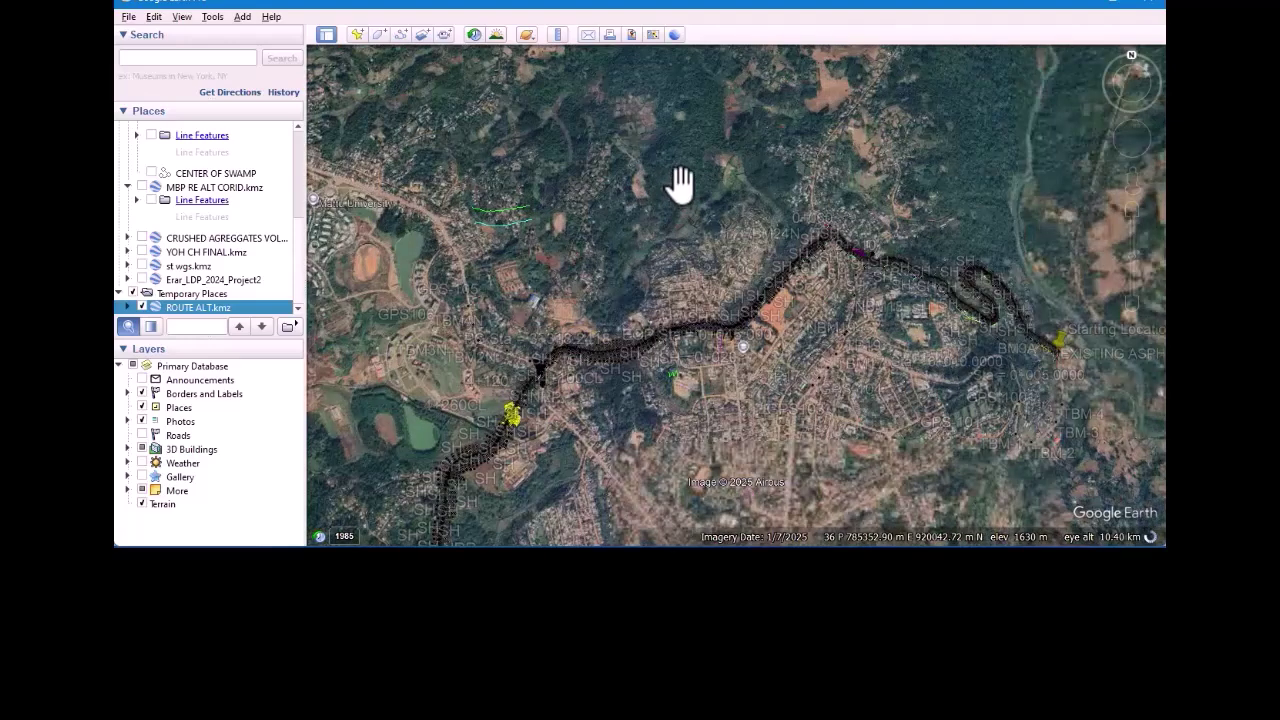
{"action": "scroll", "coordinate": [680, 183], "scroll_direction": "up", "scroll_amount": 2}
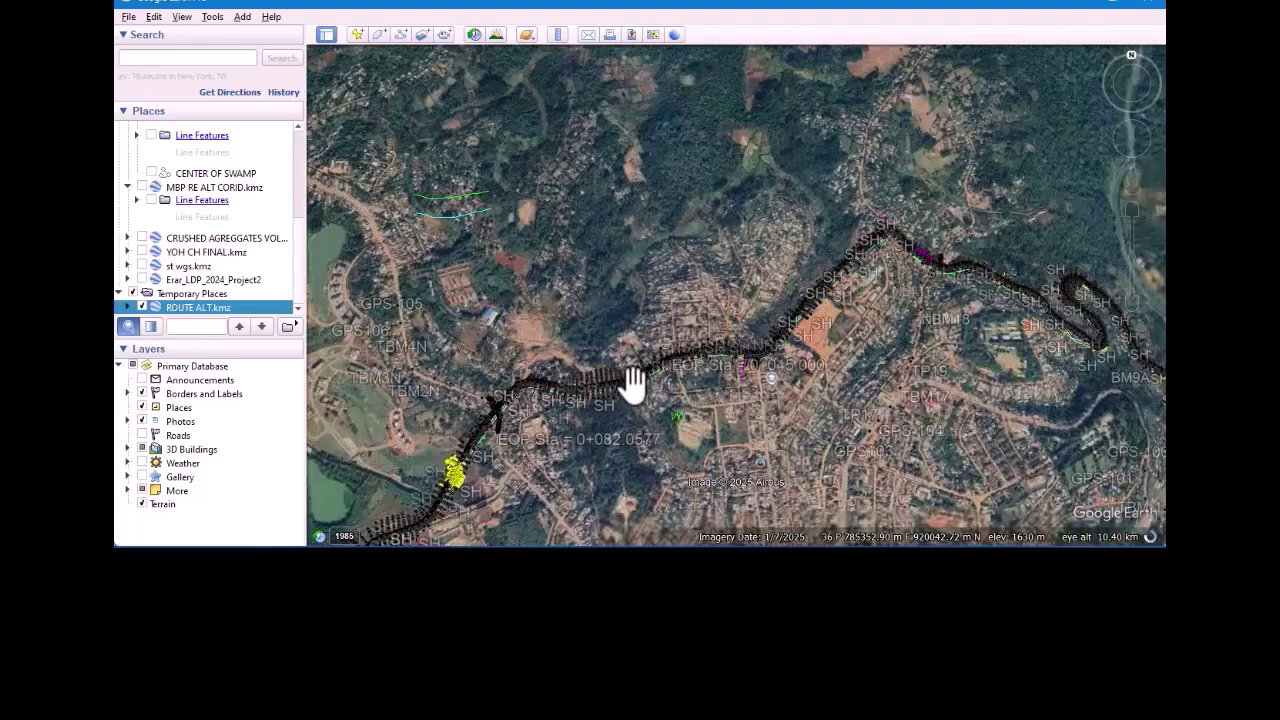
{"action": "scroll", "coordinate": [648, 400], "scroll_direction": "up", "scroll_amount": 2}
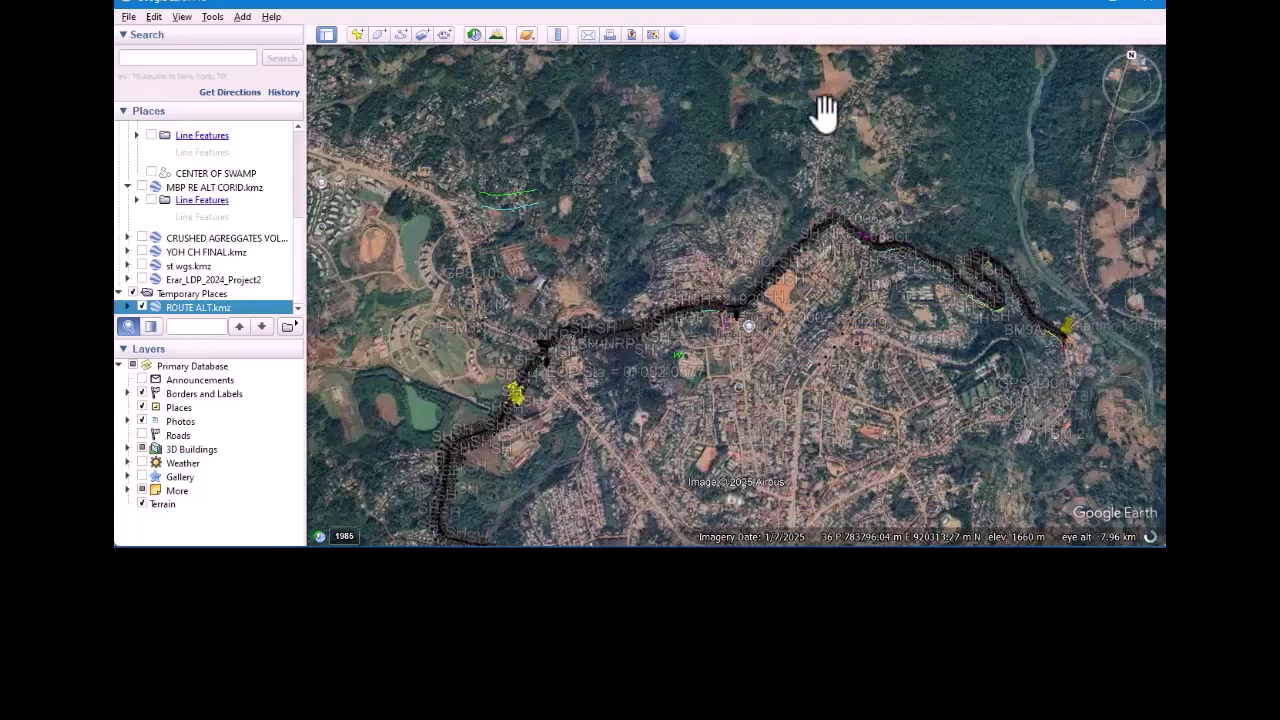
{"action": "scroll", "coordinate": [820, 82], "scroll_direction": "up", "scroll_amount": 2}
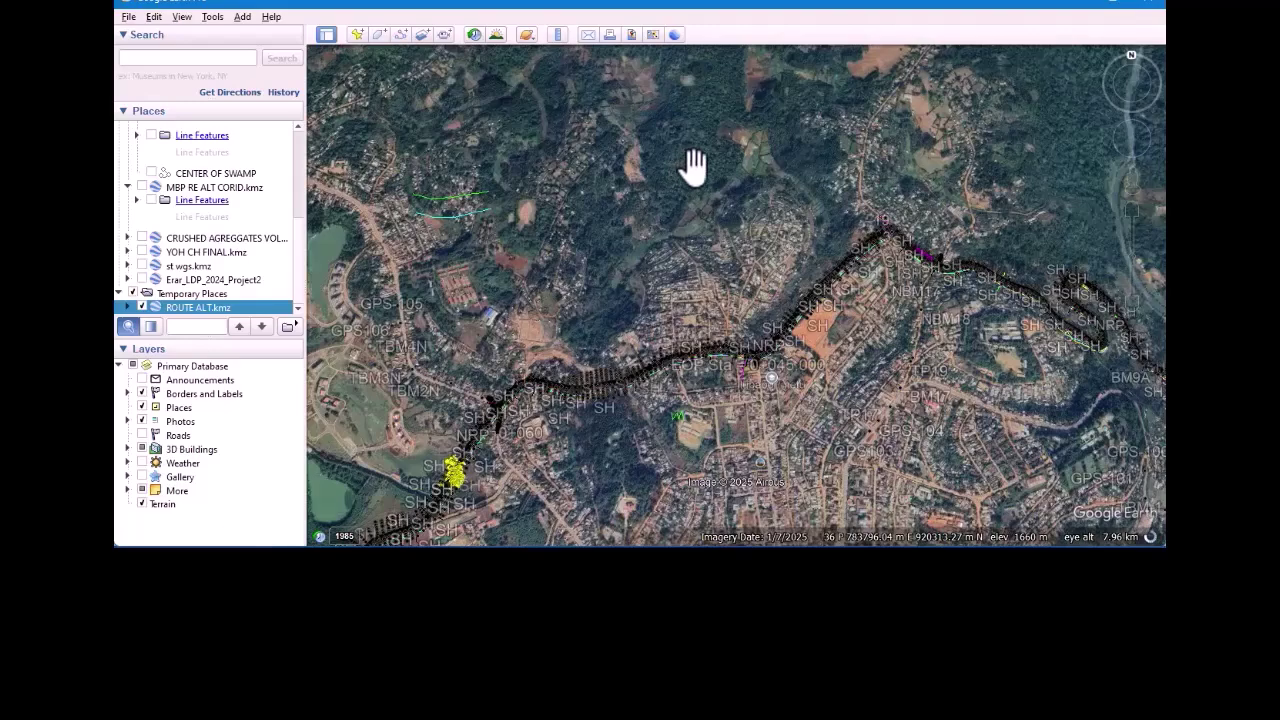
Start a new path named NPATH over the farm plots in the forested valley north of town, keeping the map unobstructed.
{"action": "scroll", "coordinate": [743, 166], "scroll_direction": "up", "scroll_amount": 3}
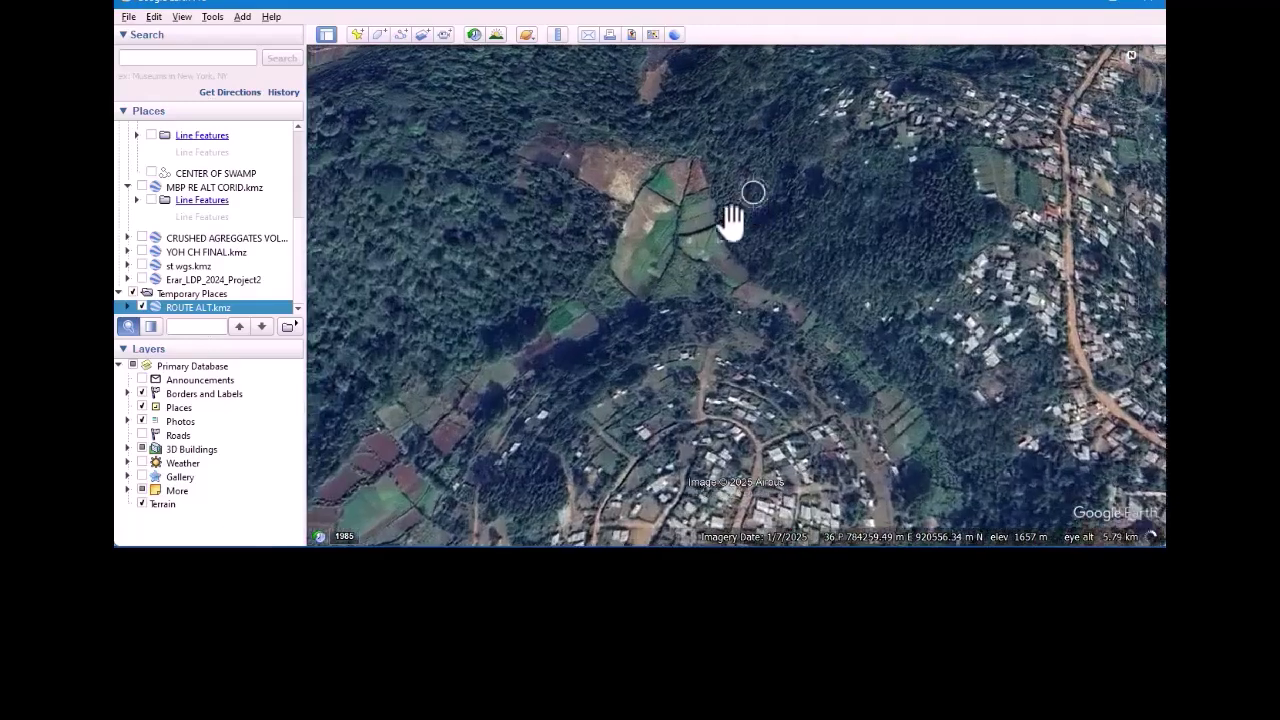
{"action": "left_click_drag", "start_coordinate": [737, 337], "coordinate": [859, 237]}
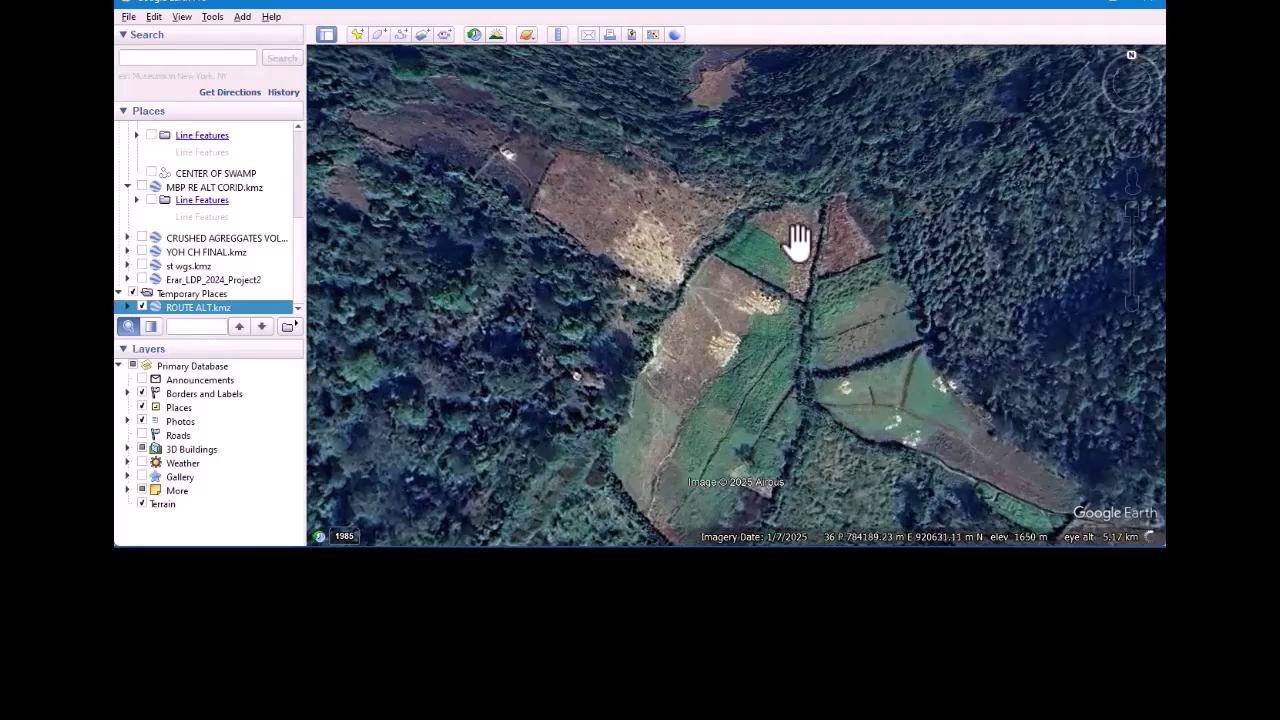
{"action": "scroll", "coordinate": [871, 214], "scroll_direction": "down", "scroll_amount": 2}
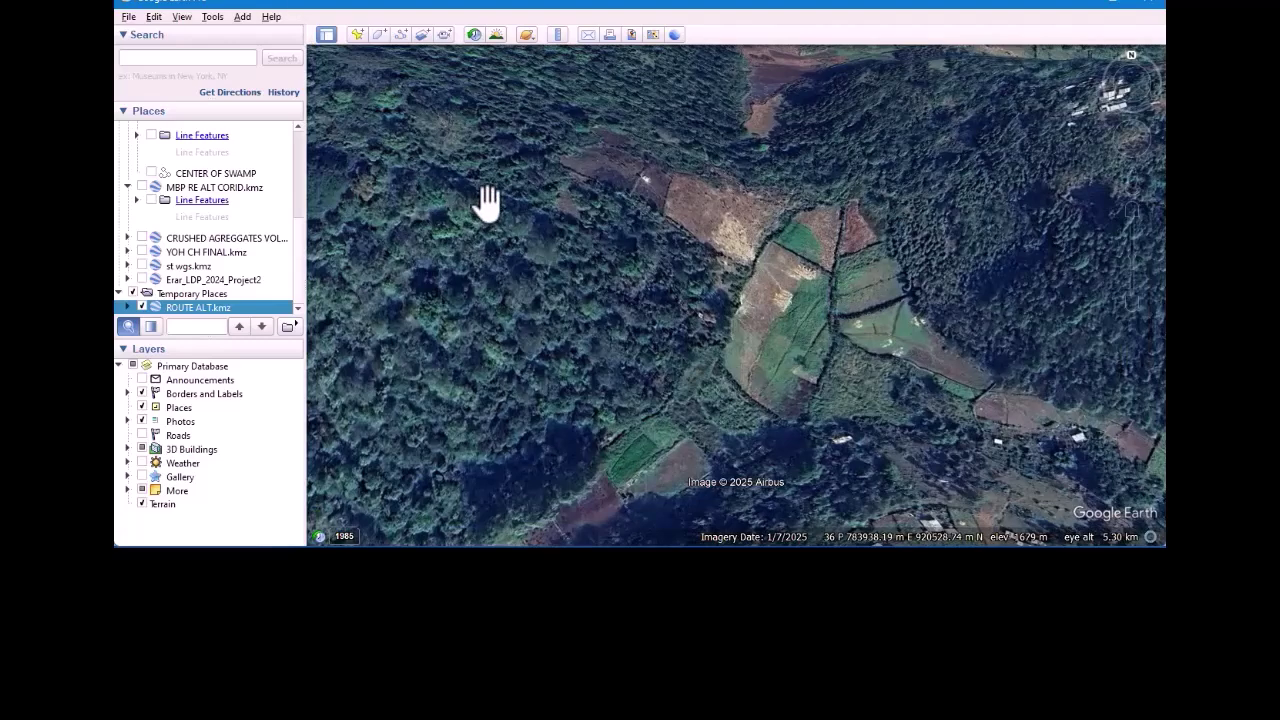
{"action": "left_click", "coordinate": [401, 35]}
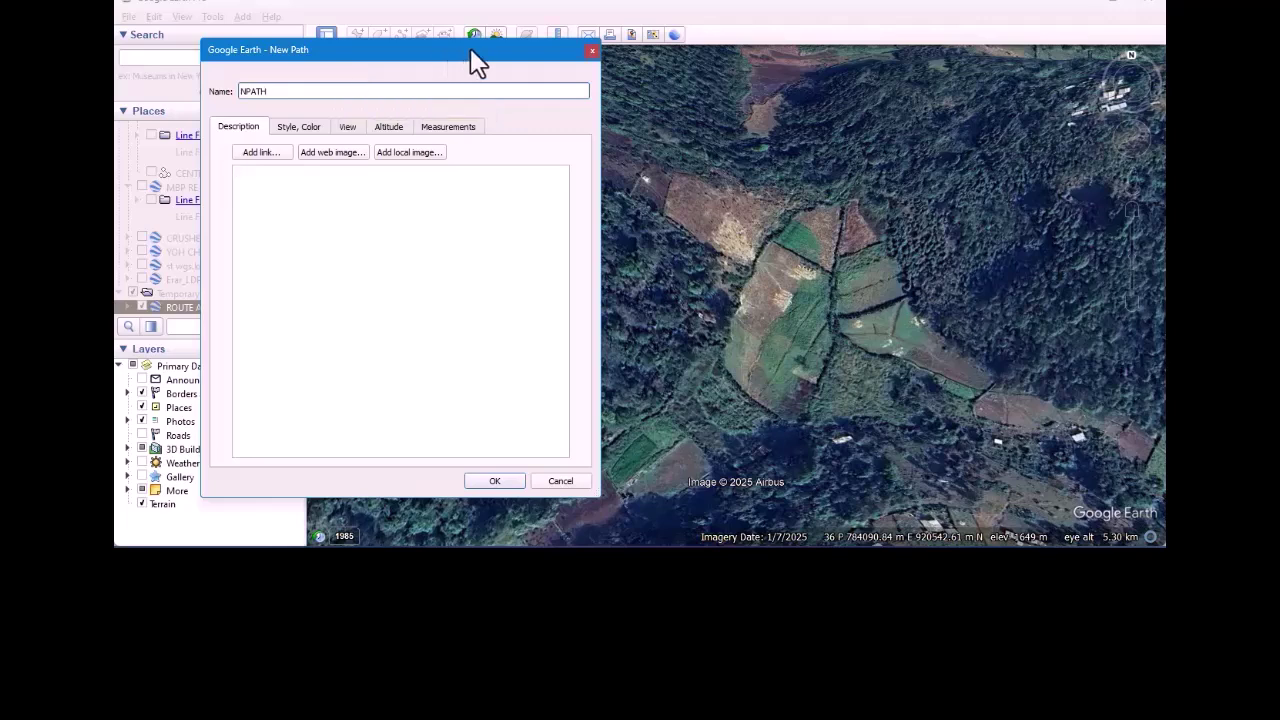
{"action": "left_click_drag", "start_coordinate": [470, 50], "coordinate": [244, 10]}
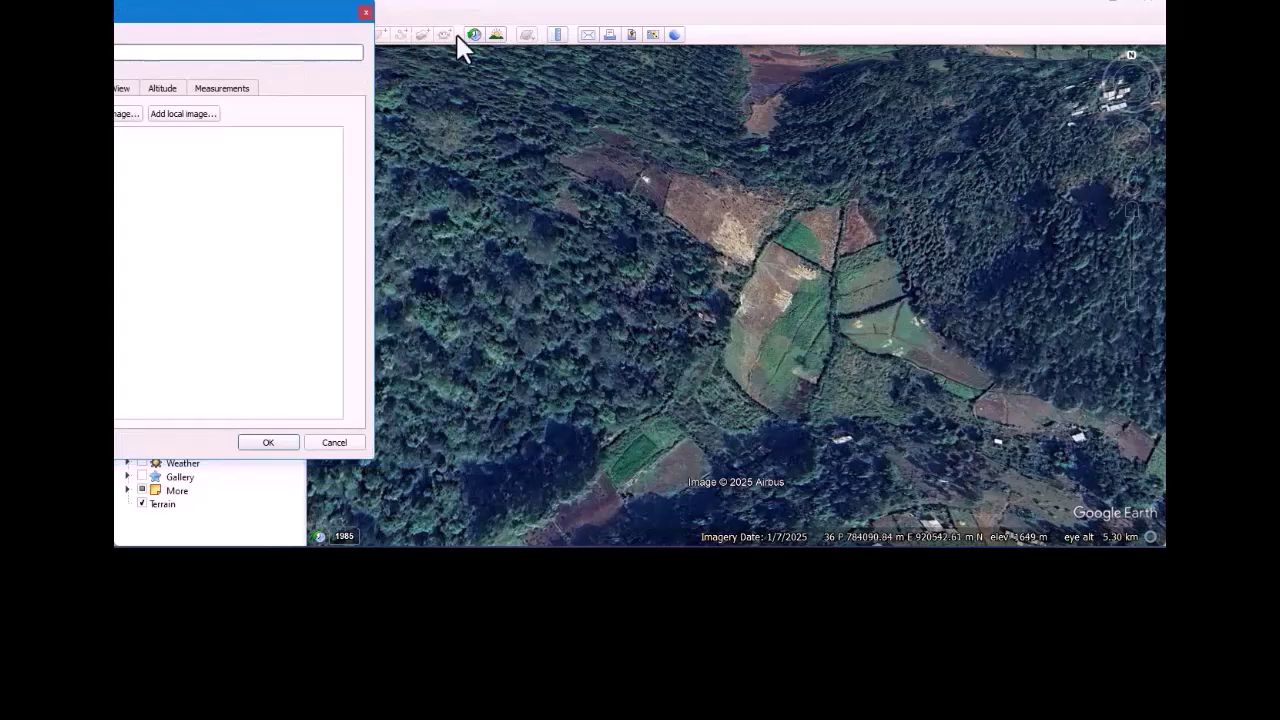
{"action": "left_click", "coordinate": [400, 33]}
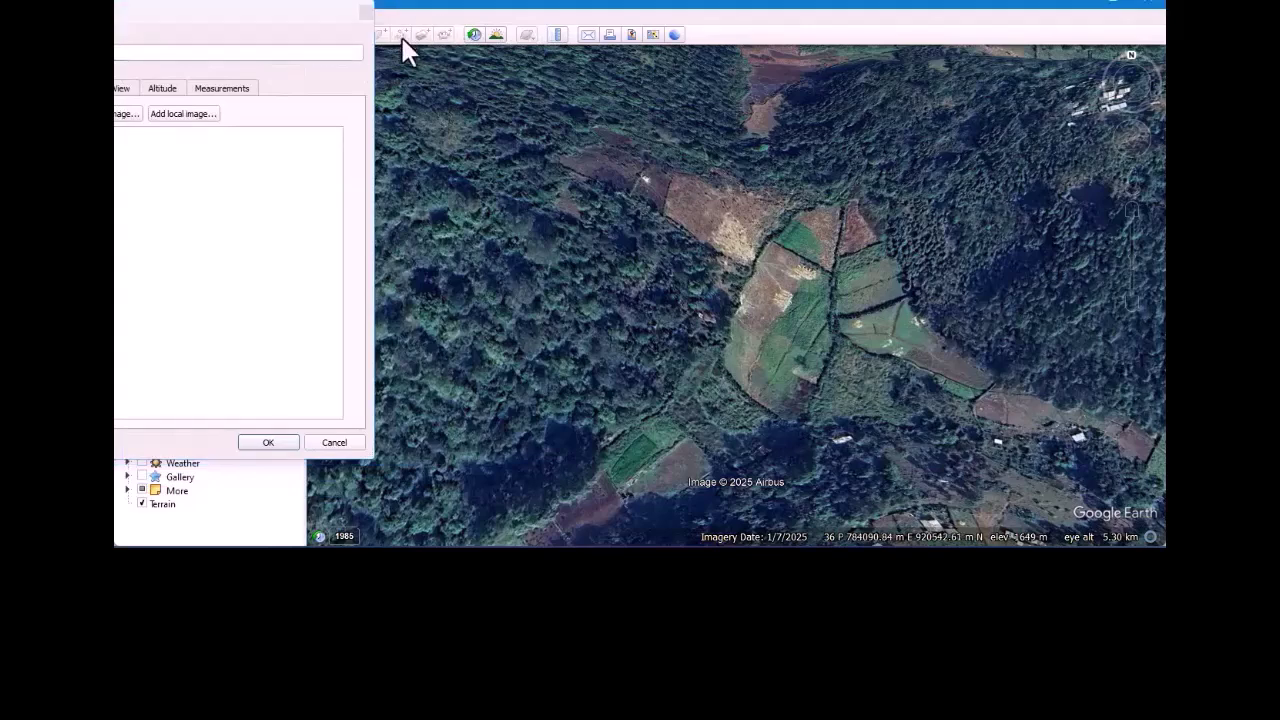
Trace the path's first seven points from the reddish plot southwest through the green farm plots along the valley.
{"action": "left_click", "coordinate": [856, 210]}
{"action": "left_click", "coordinate": [783, 258]}
{"action": "left_click", "coordinate": [746, 332]}
{"action": "left_click", "coordinate": [692, 409]}
{"action": "left_click", "coordinate": [637, 461]}
{"action": "scroll", "coordinate": [729, 207], "scroll_direction": "down", "scroll_amount": 2}
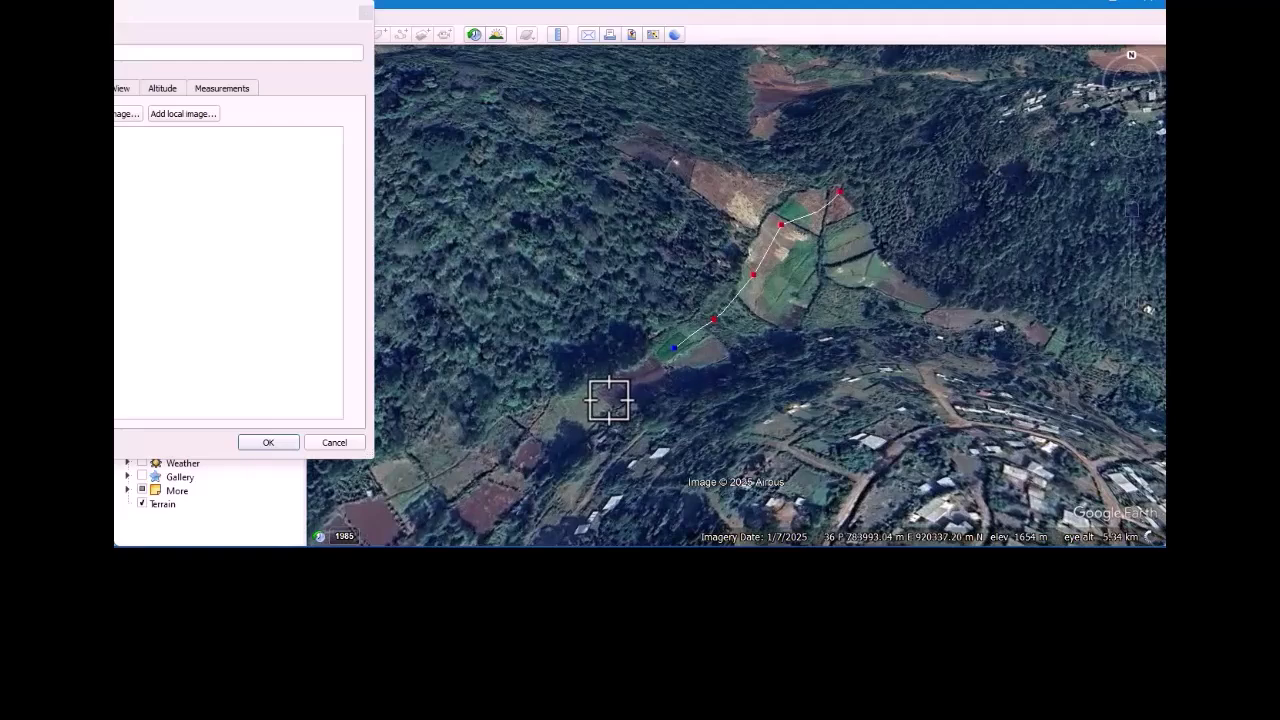
{"action": "left_click", "coordinate": [610, 400]}
{"action": "left_click", "coordinate": [545, 438]}
Extend the path with four more points southwest across the farm plots to the dirt road beside the river.
{"action": "scroll", "coordinate": [737, 261], "scroll_direction": "down", "scroll_amount": 2}
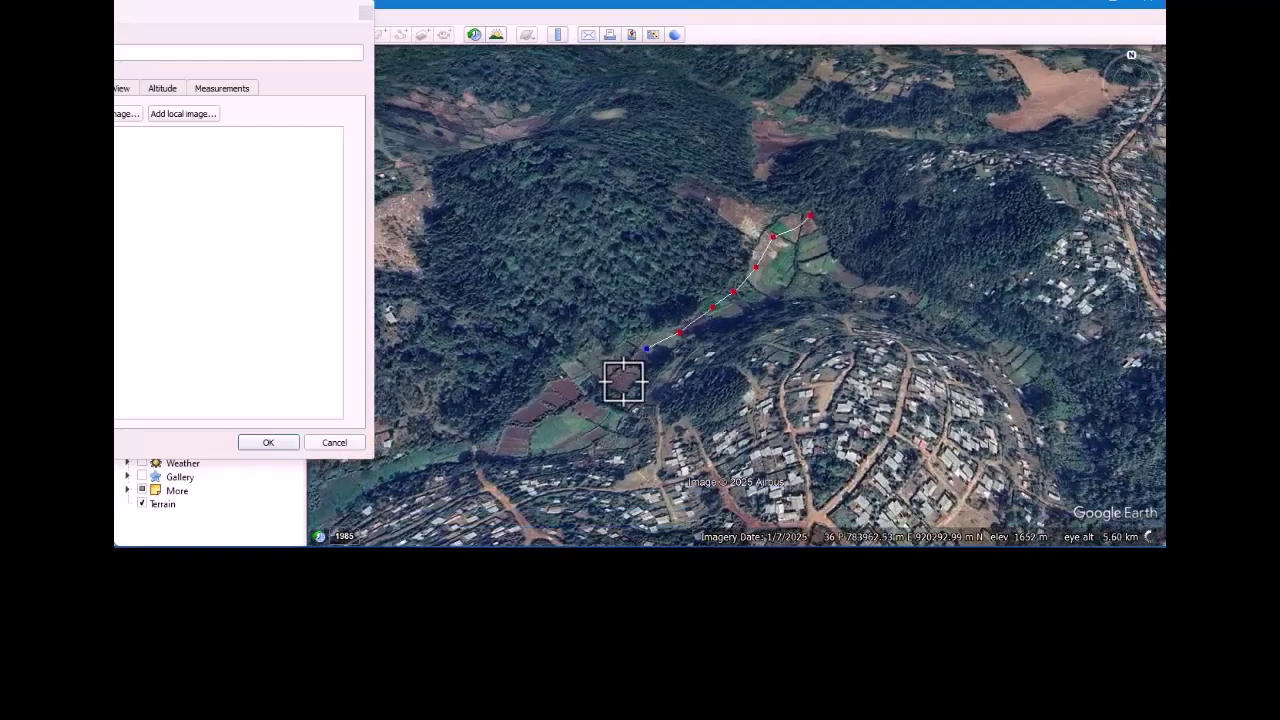
{"action": "left_click", "coordinate": [622, 369]}
{"action": "left_click", "coordinate": [561, 403]}
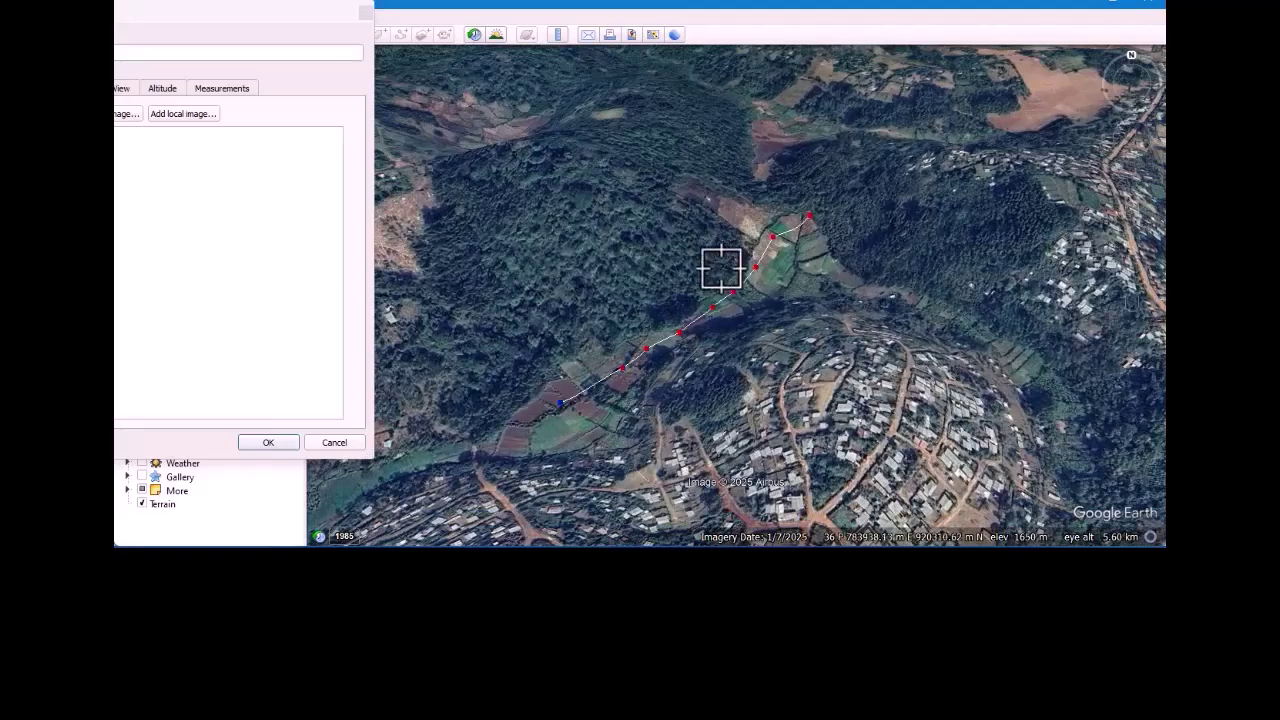
{"action": "scroll", "coordinate": [814, 271], "scroll_direction": "down", "scroll_amount": 2}
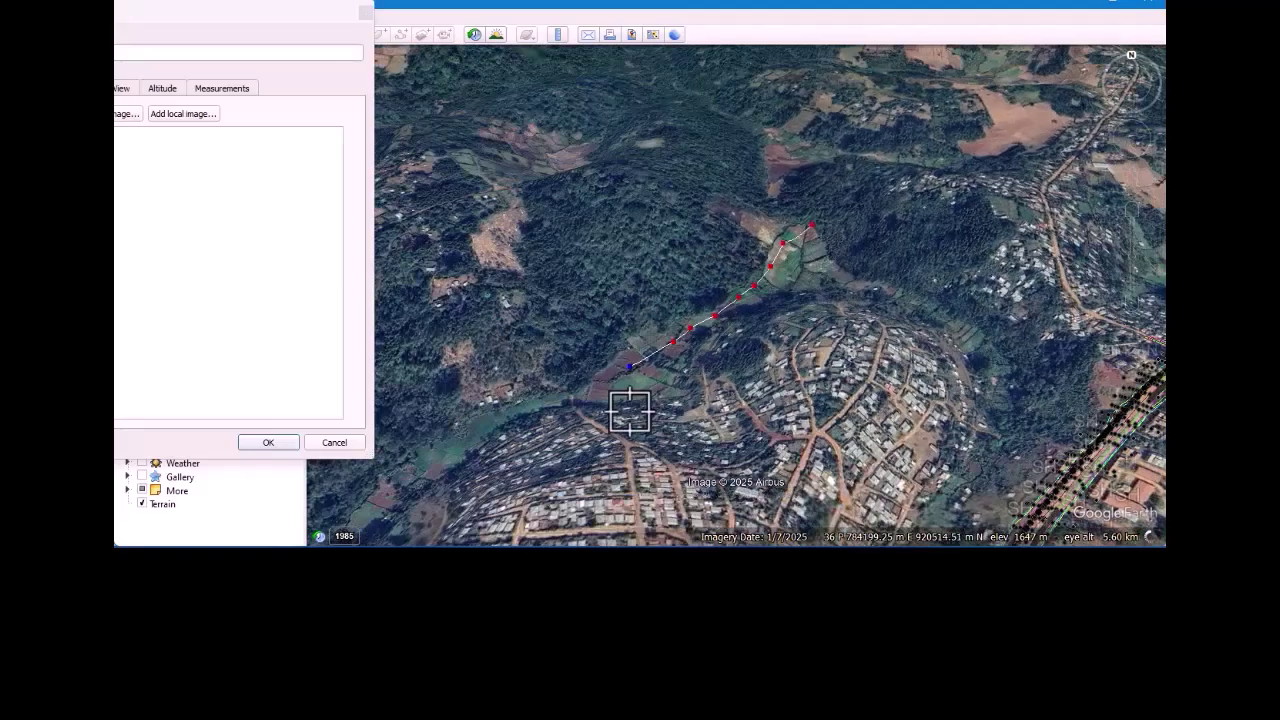
{"action": "scroll", "coordinate": [625, 405], "scroll_direction": "up", "scroll_amount": 2}
{"action": "scroll", "coordinate": [625, 375], "scroll_direction": "up", "scroll_amount": 1}
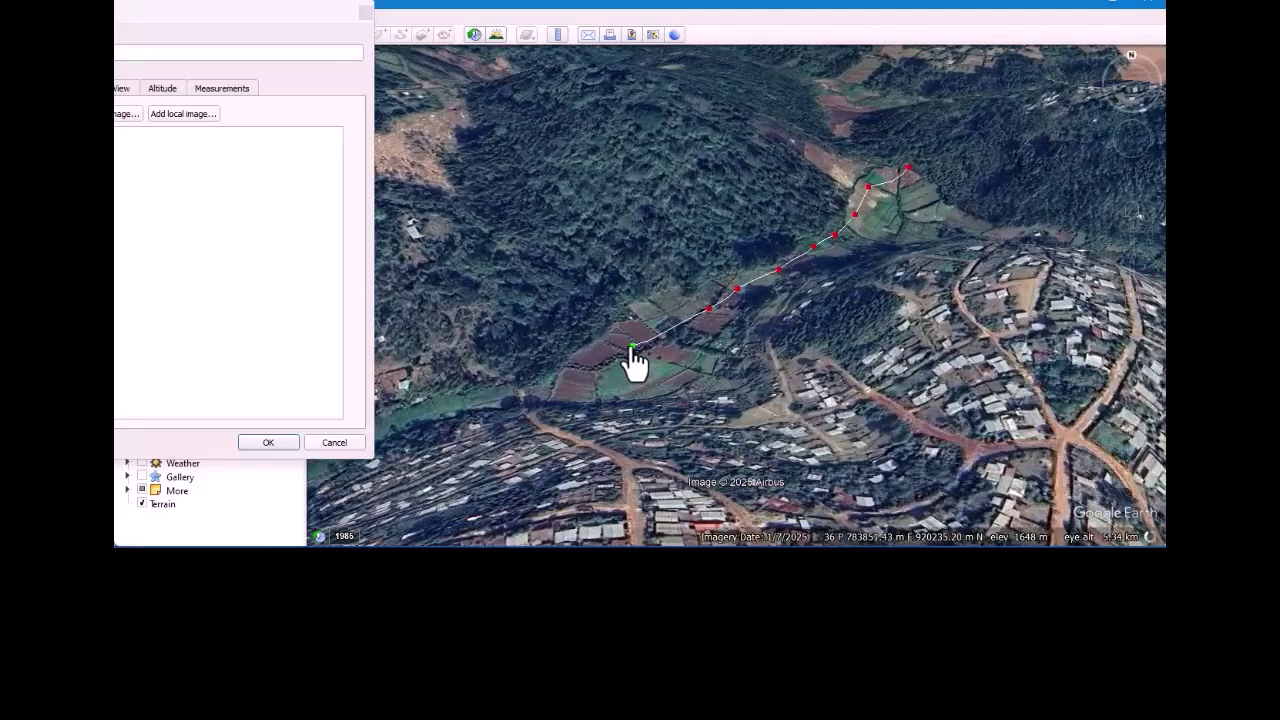
{"action": "left_click", "coordinate": [534, 387]}
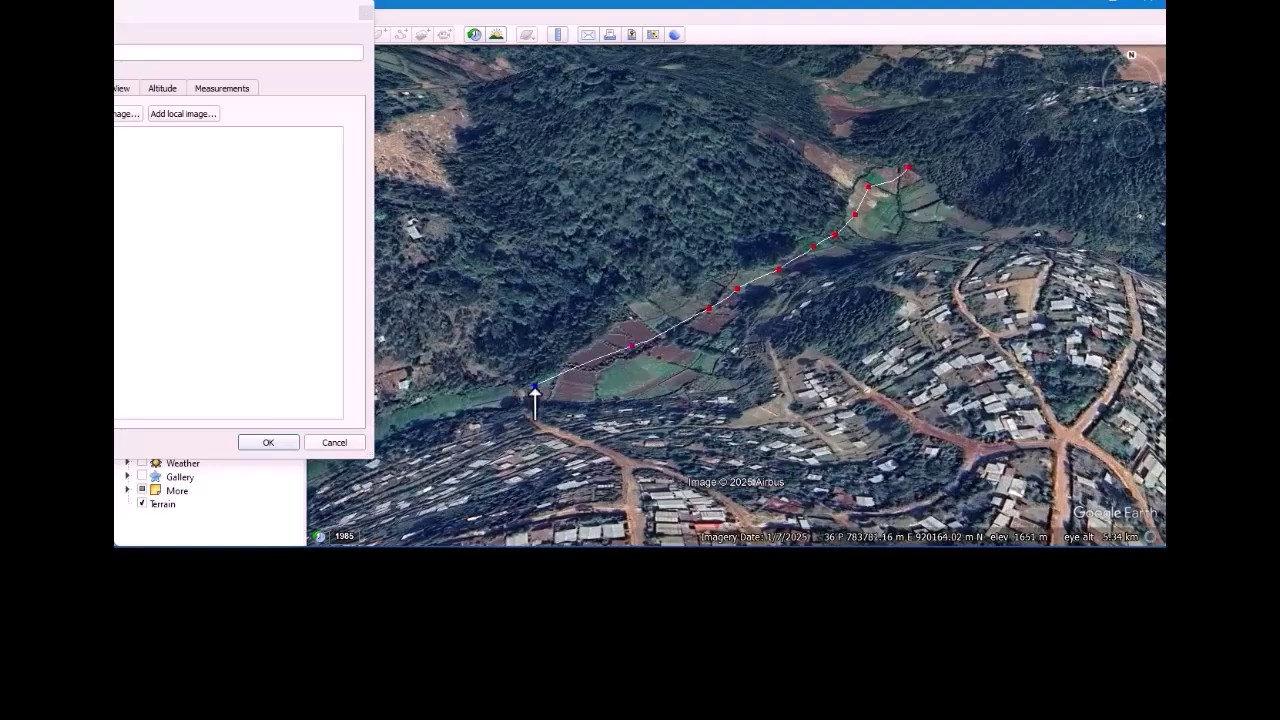
{"action": "scroll", "coordinate": [522, 426], "scroll_direction": "up", "scroll_amount": 2}
{"action": "left_click", "coordinate": [530, 418]}
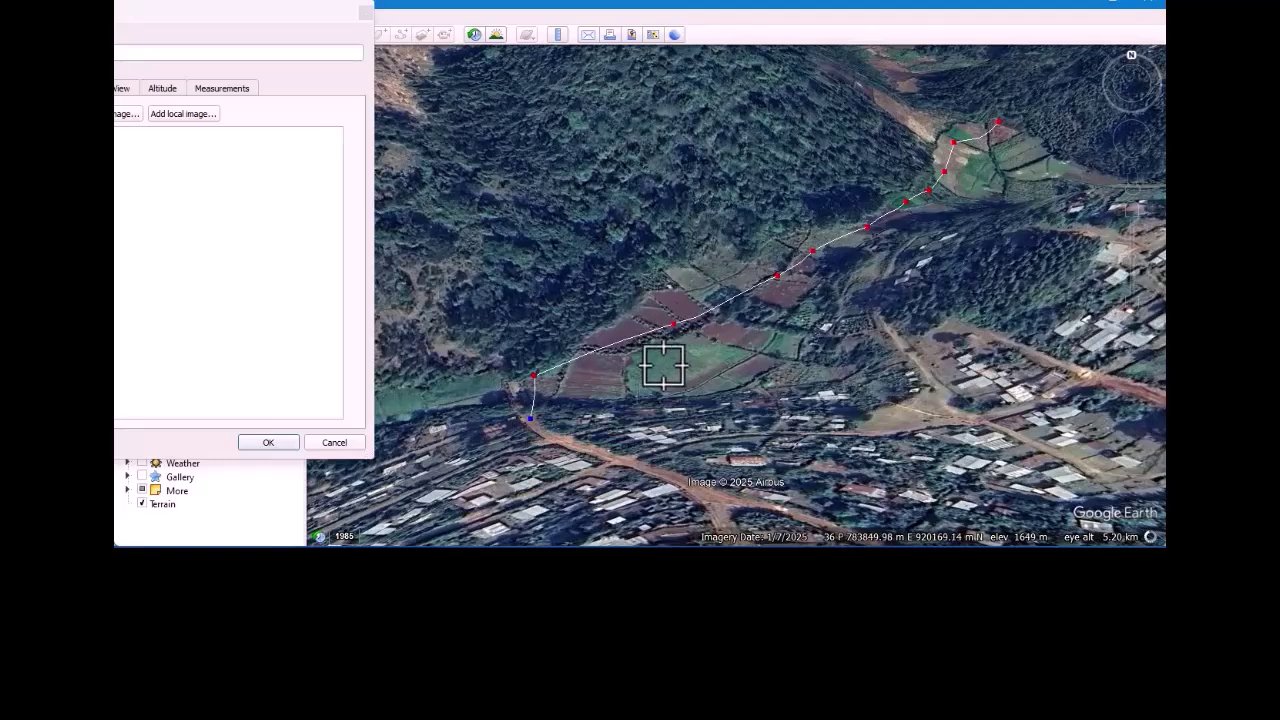
Shift the two path points at the reddish plots north to the forest edge and save NPATH.
{"action": "left_click_drag", "start_coordinate": [672, 324], "coordinate": [662, 295]}
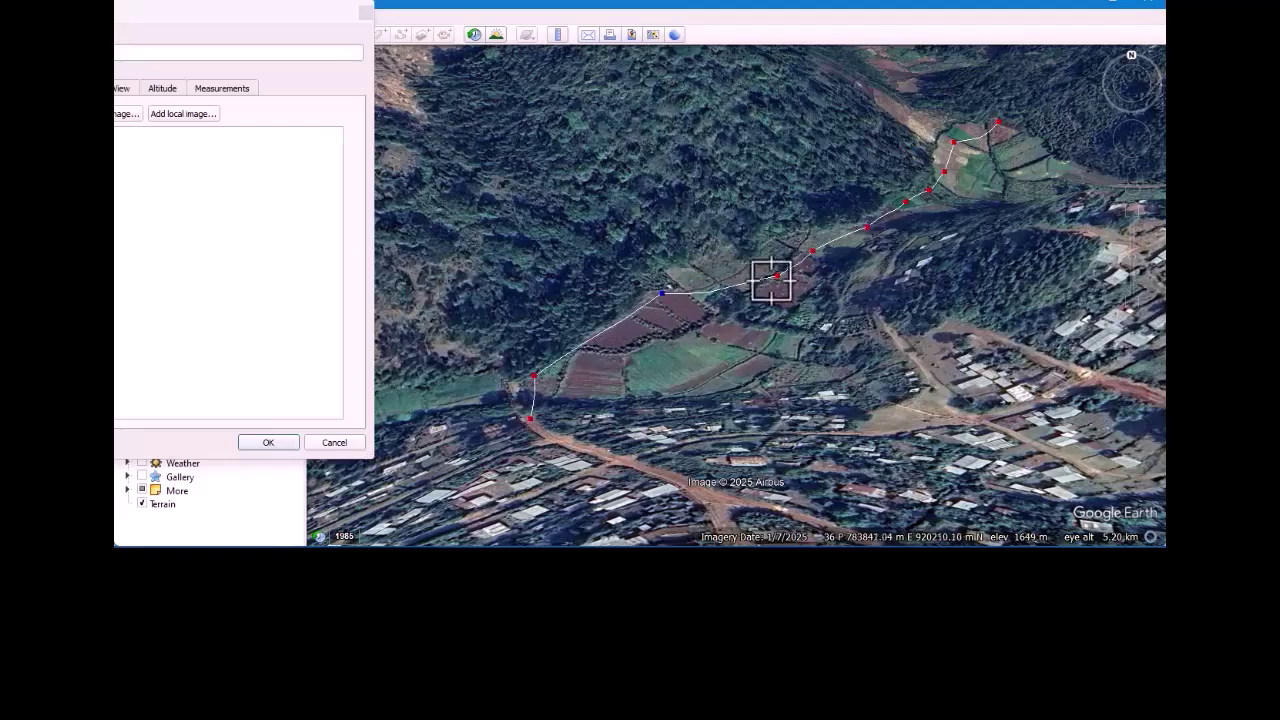
{"action": "left_click_drag", "start_coordinate": [777, 277], "coordinate": [769, 252]}
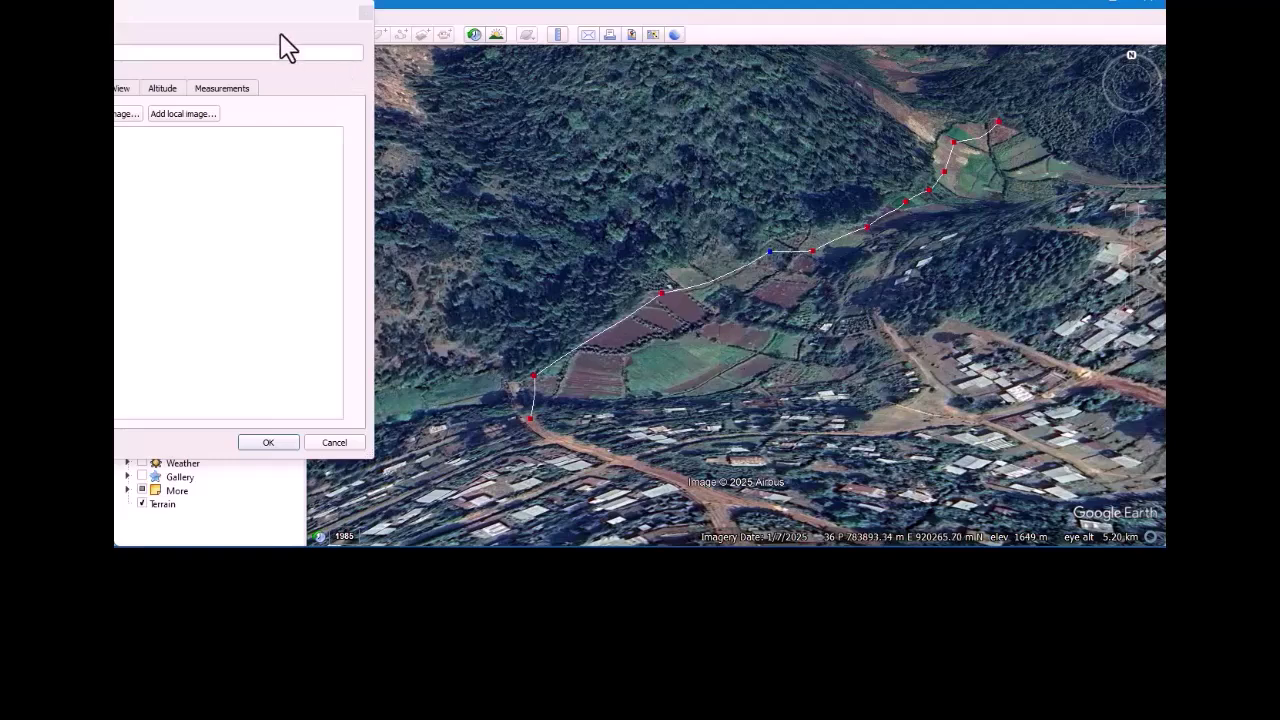
{"action": "left_click_drag", "start_coordinate": [282, 24], "coordinate": [555, 99]}
{"action": "left_click", "coordinate": [498, 424]}
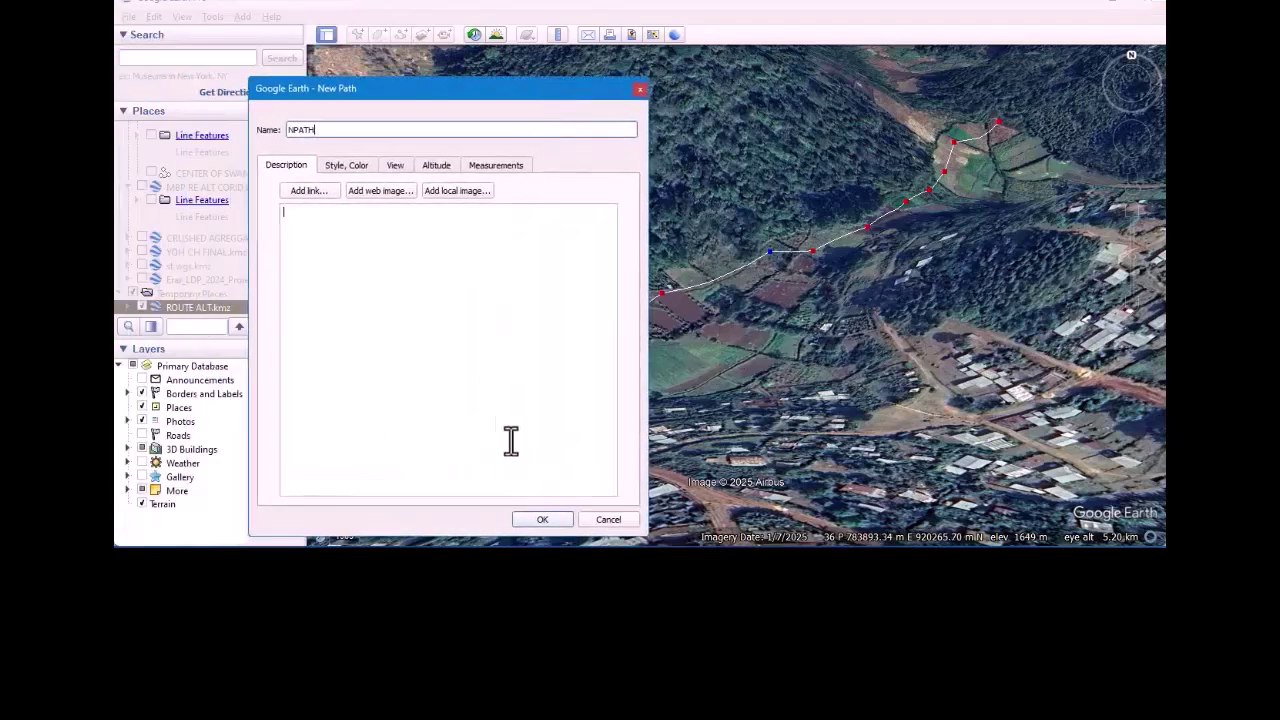
{"action": "left_click_drag", "start_coordinate": [572, 94], "coordinate": [402, 54]}
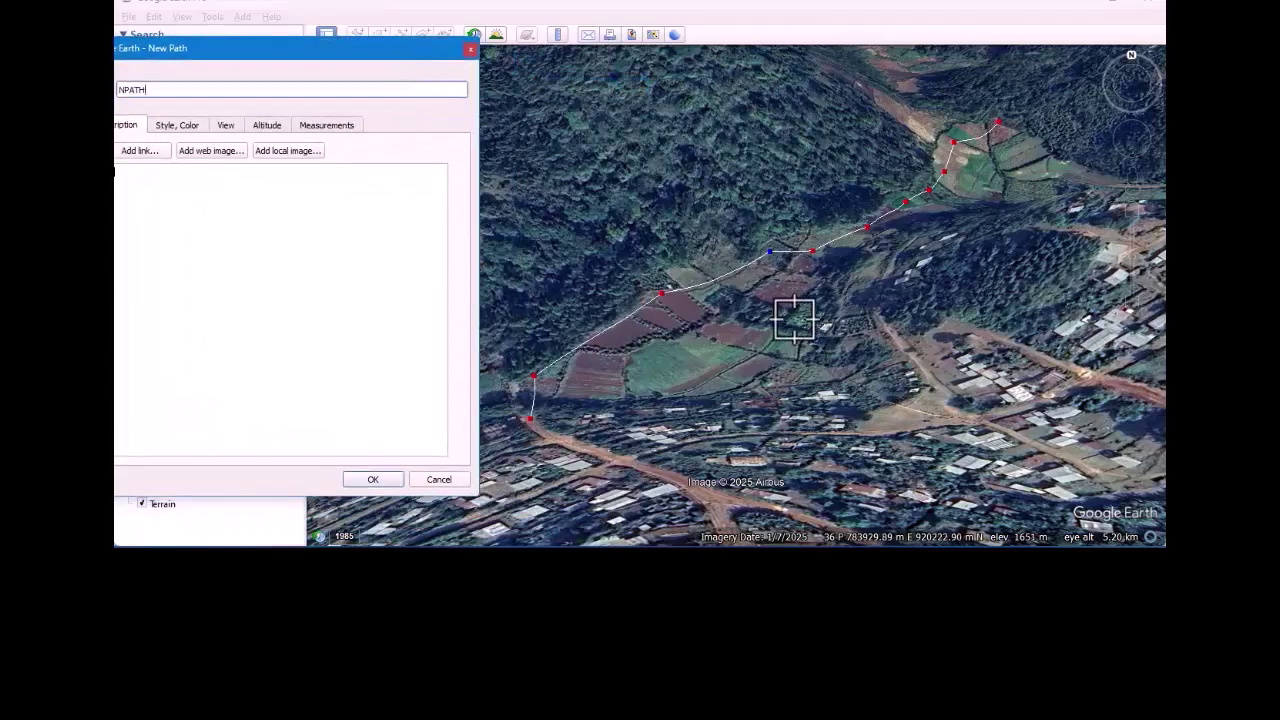
{"action": "left_click", "coordinate": [374, 479]}
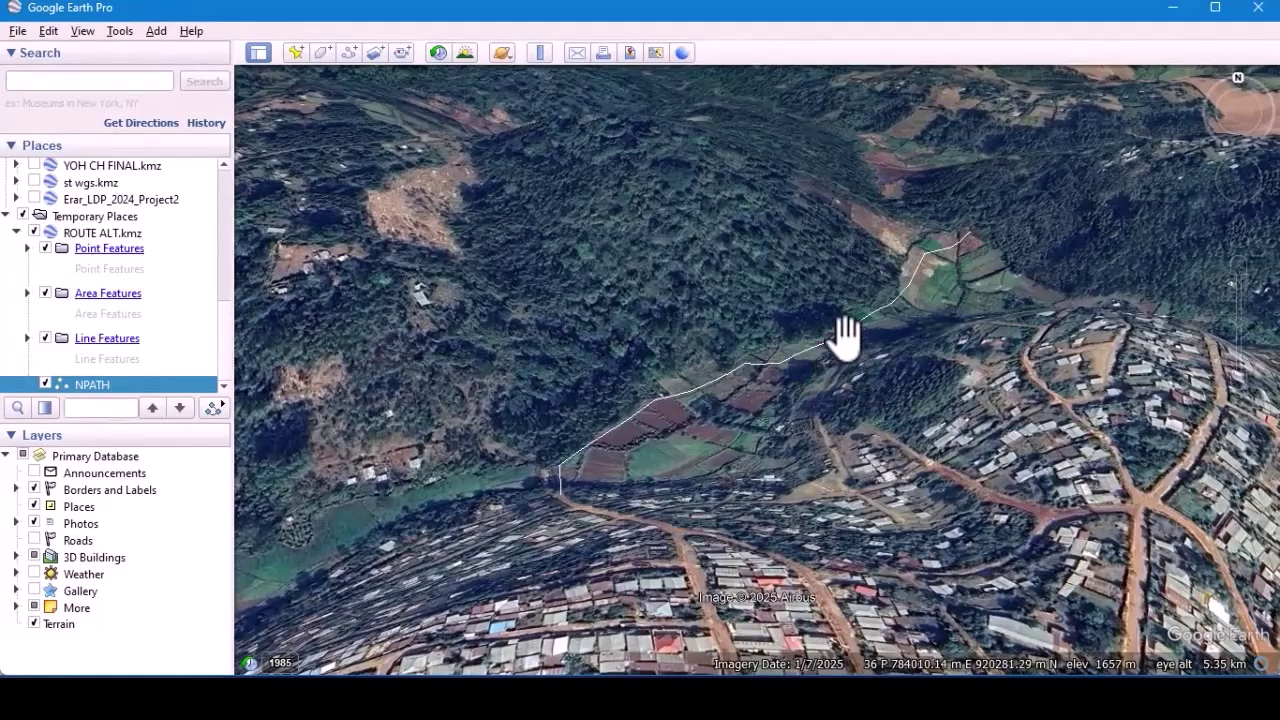
Examine the NPATH line along the valley, from the farm plots near the road up to its northeastern end.
{"action": "scroll", "coordinate": [848, 334], "scroll_direction": "up", "scroll_amount": 2}
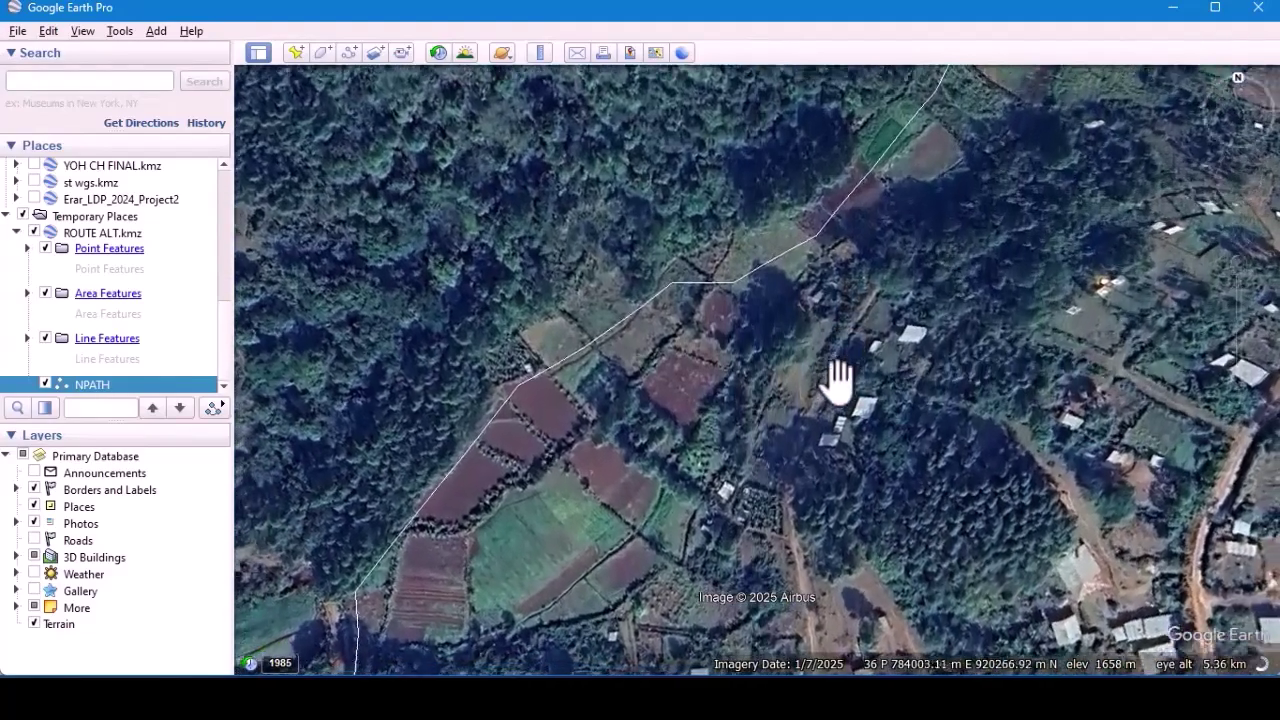
{"action": "scroll", "coordinate": [828, 428], "scroll_direction": "down", "scroll_amount": 3}
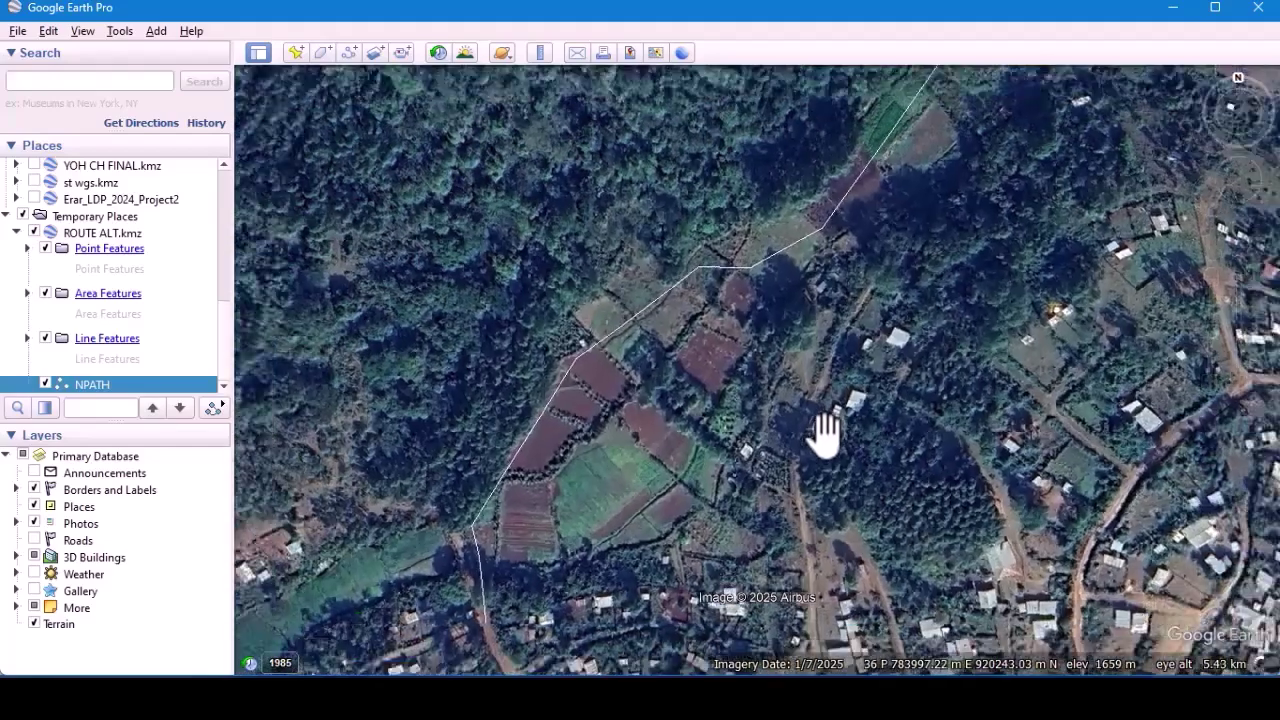
{"action": "scroll", "coordinate": [872, 220], "scroll_direction": "up", "scroll_amount": 3}
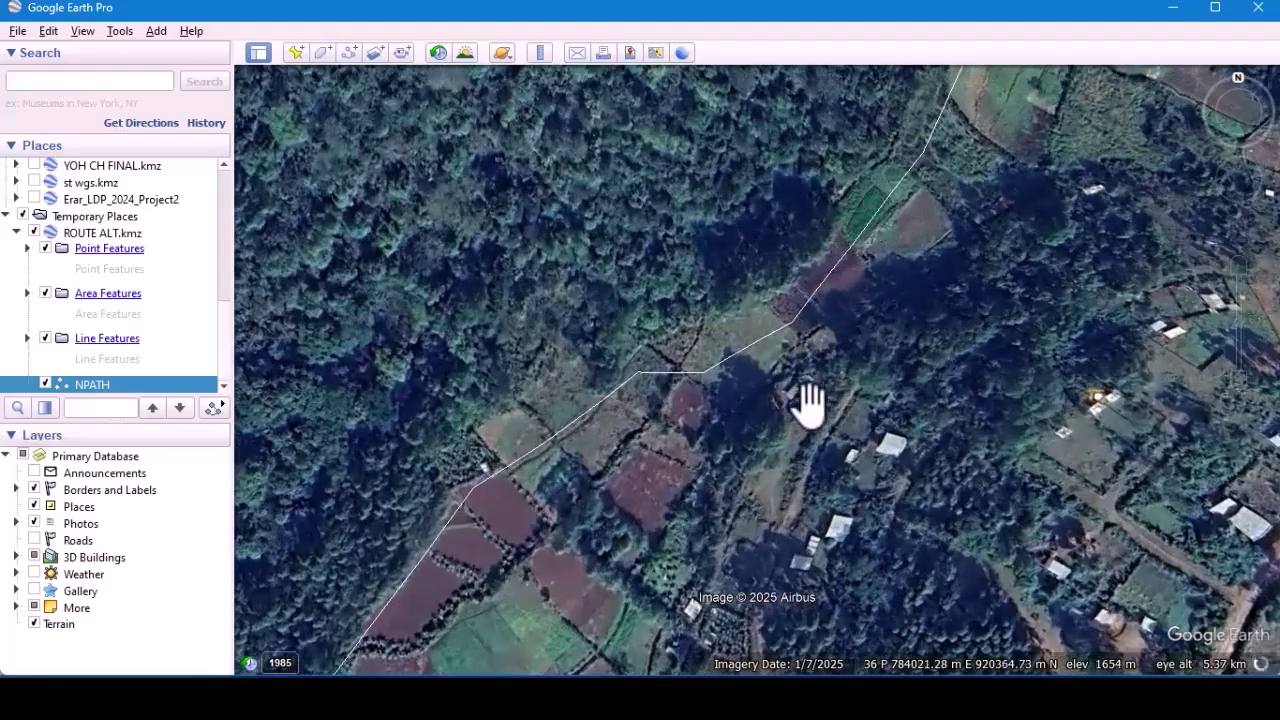
{"action": "scroll", "coordinate": [740, 405], "scroll_direction": "down", "scroll_amount": 2}
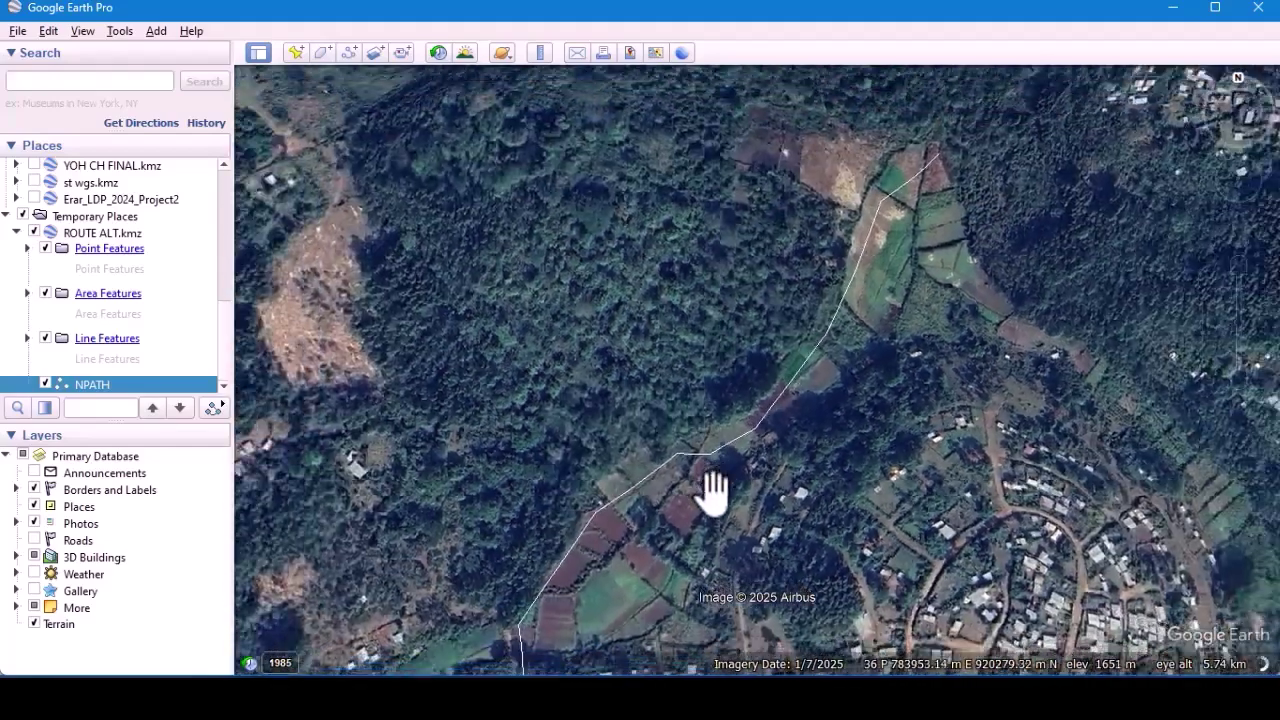
{"action": "scroll", "coordinate": [903, 174], "scroll_direction": "up", "scroll_amount": 2}
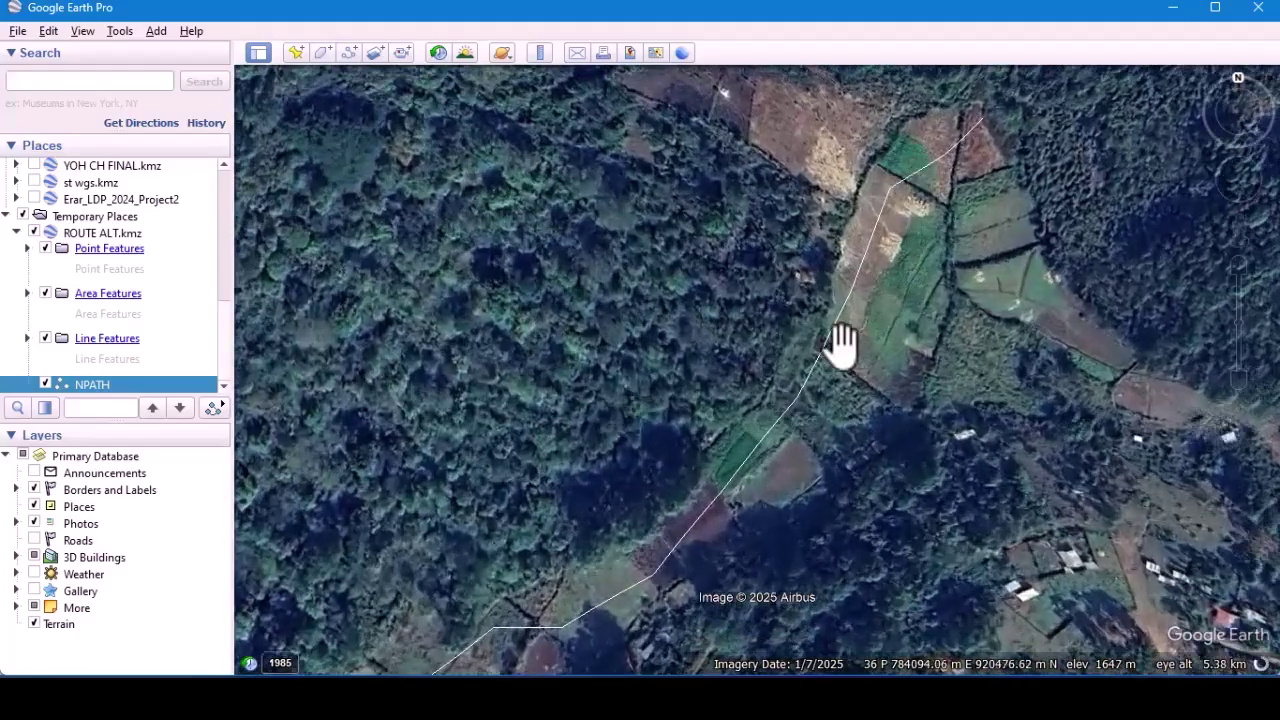
{"action": "scroll", "coordinate": [825, 375], "scroll_direction": "down", "scroll_amount": 2}
{"action": "scroll", "coordinate": [820, 260], "scroll_direction": "down", "scroll_amount": 2}
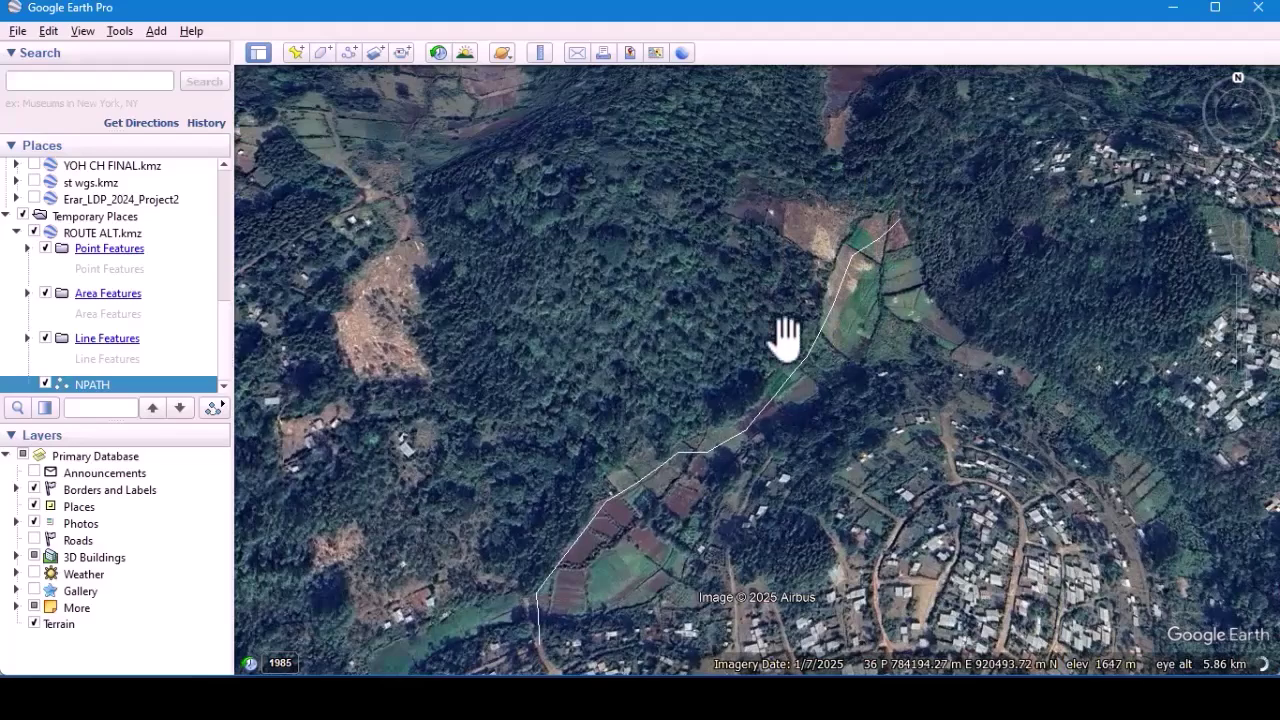
{"action": "scroll", "coordinate": [848, 185], "scroll_direction": "down", "scroll_amount": 2}
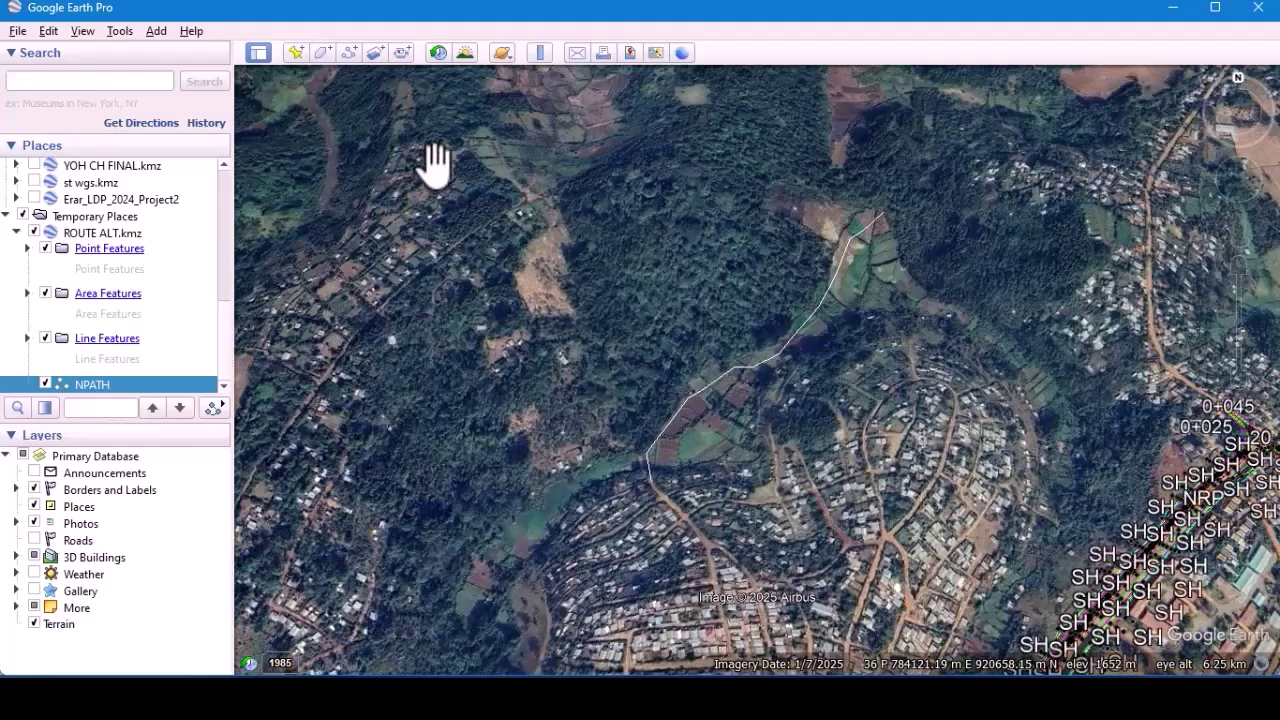
{"action": "left_click", "coordinate": [321, 53]}
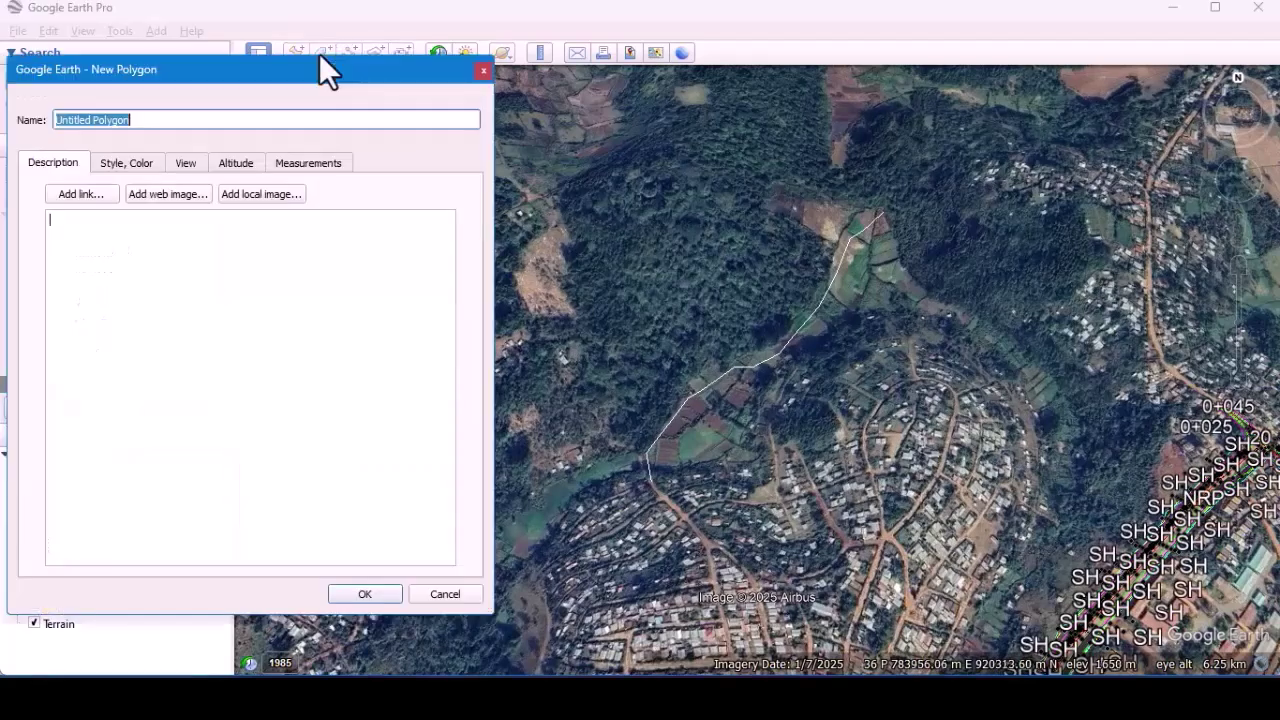
{"action": "left_click", "coordinate": [485, 70]}
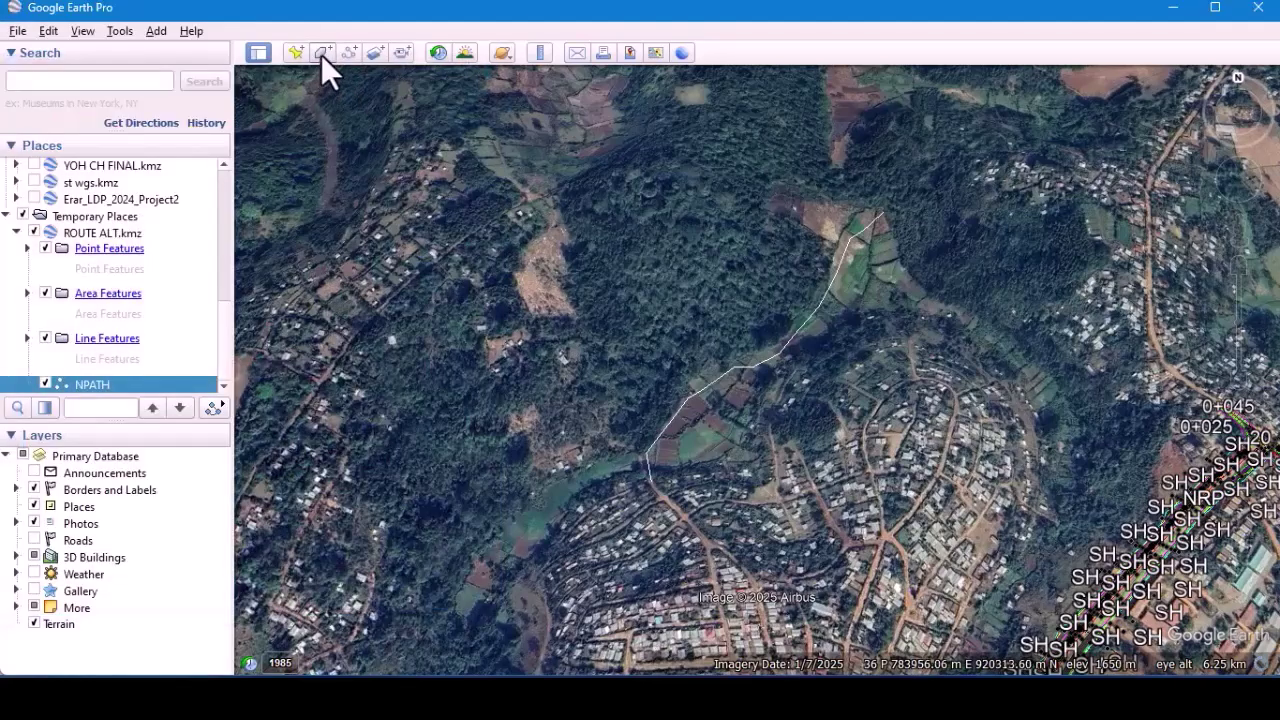
{"action": "left_click", "coordinate": [321, 54]}
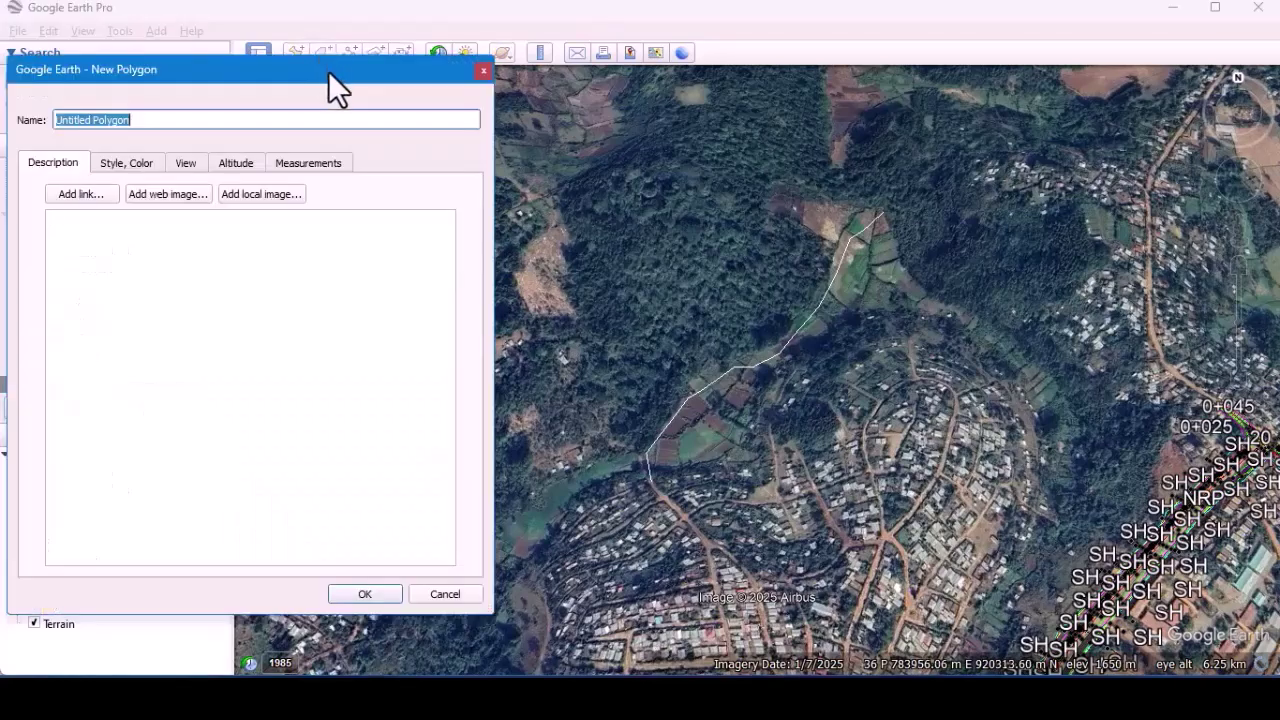
{"action": "left_click_drag", "start_coordinate": [326, 72], "coordinate": [177, 86]}
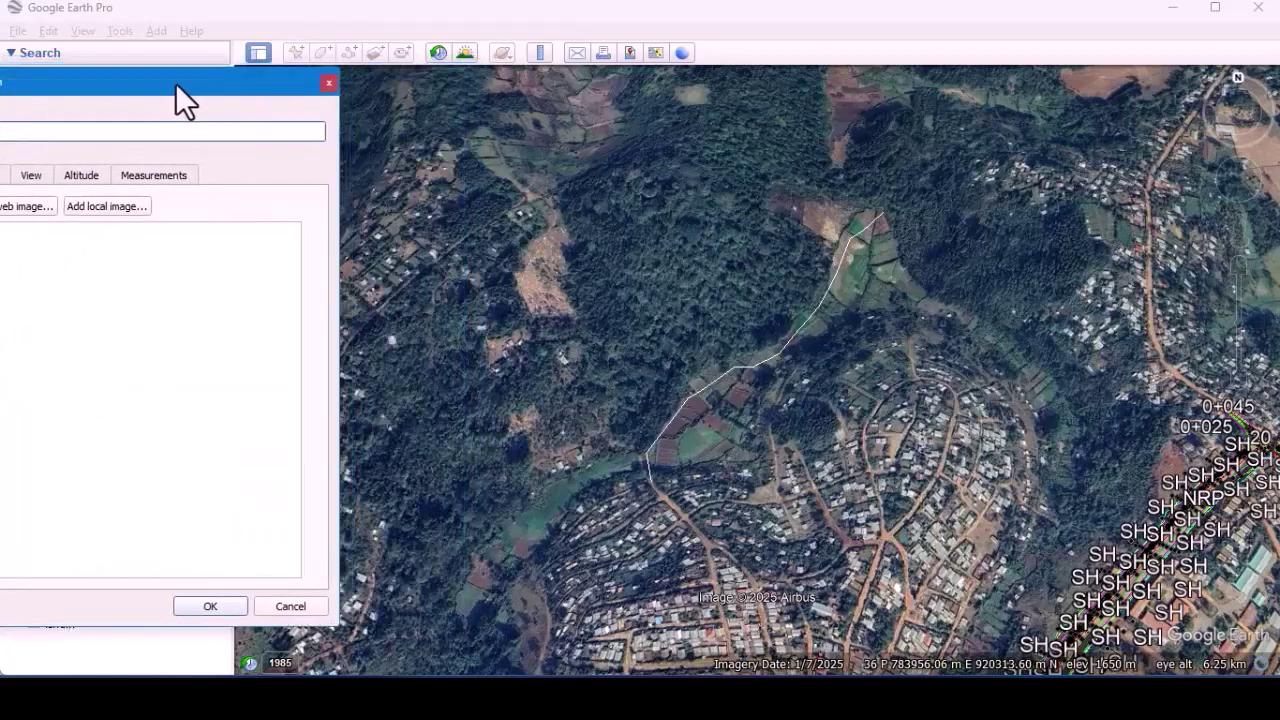
{"action": "left_click", "coordinate": [327, 83]}
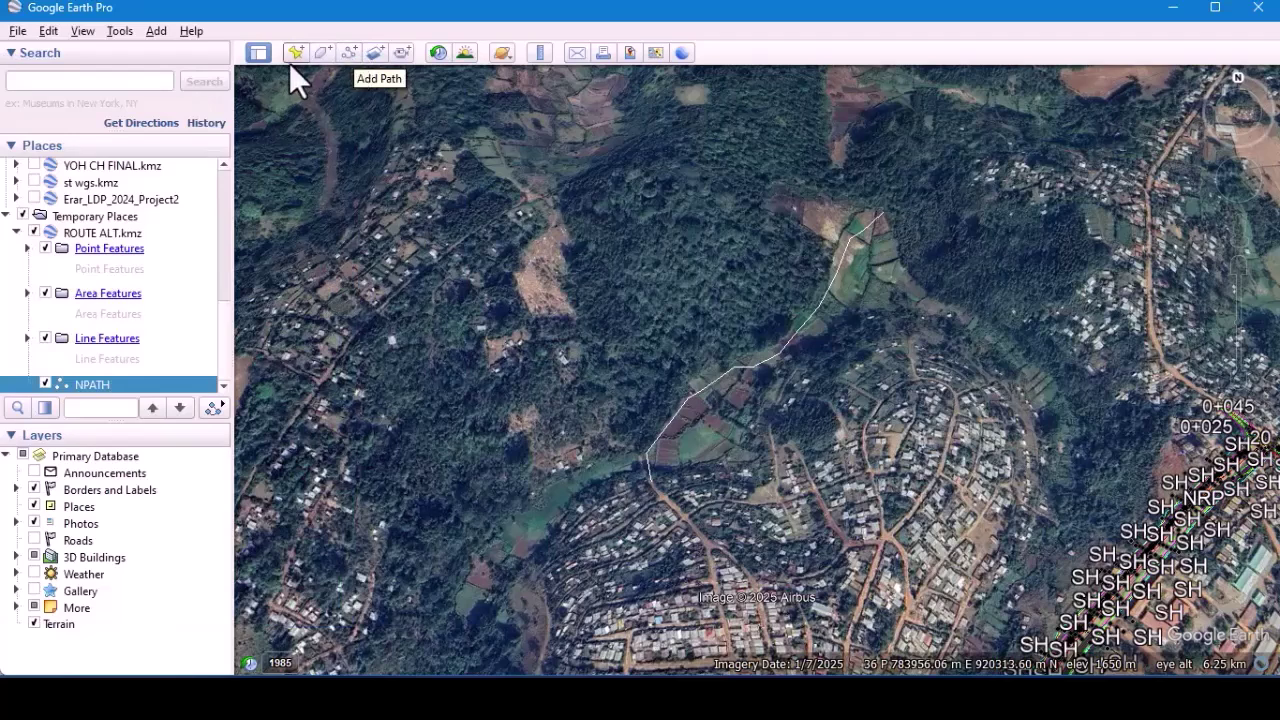
{"action": "left_click", "coordinate": [319, 50]}
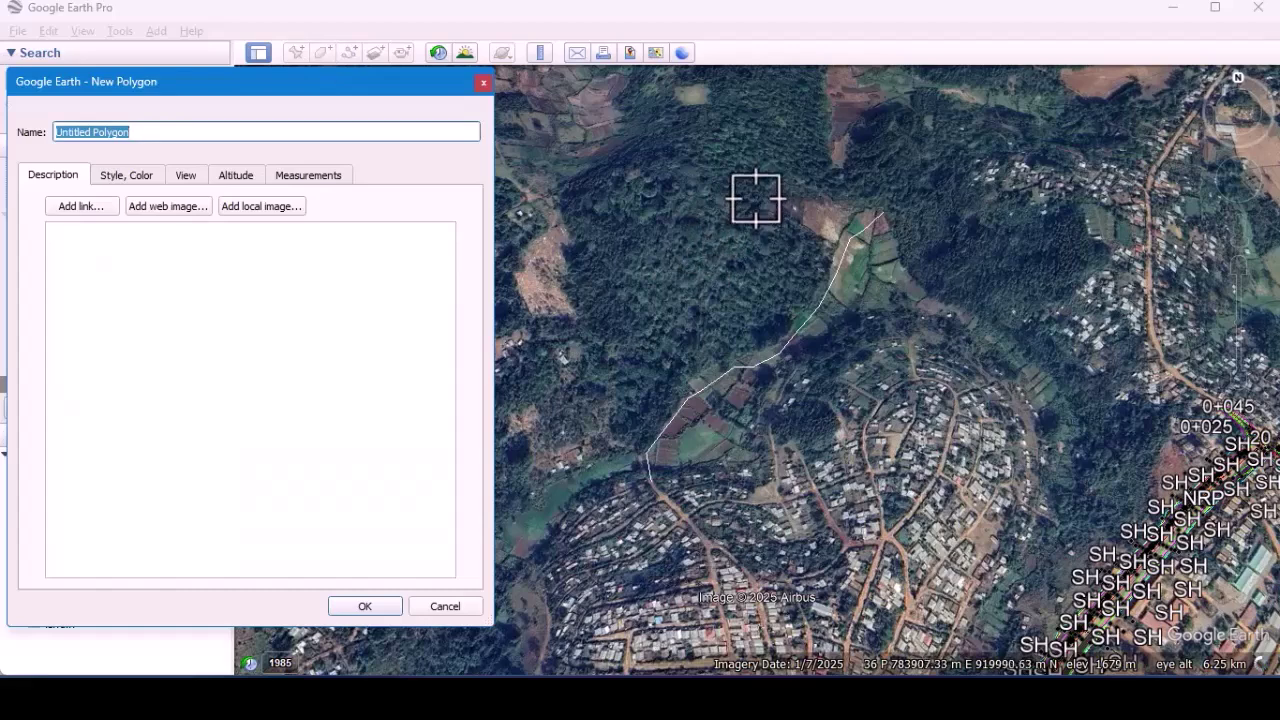
{"action": "left_click_drag", "start_coordinate": [408, 81], "coordinate": [318, 85]}
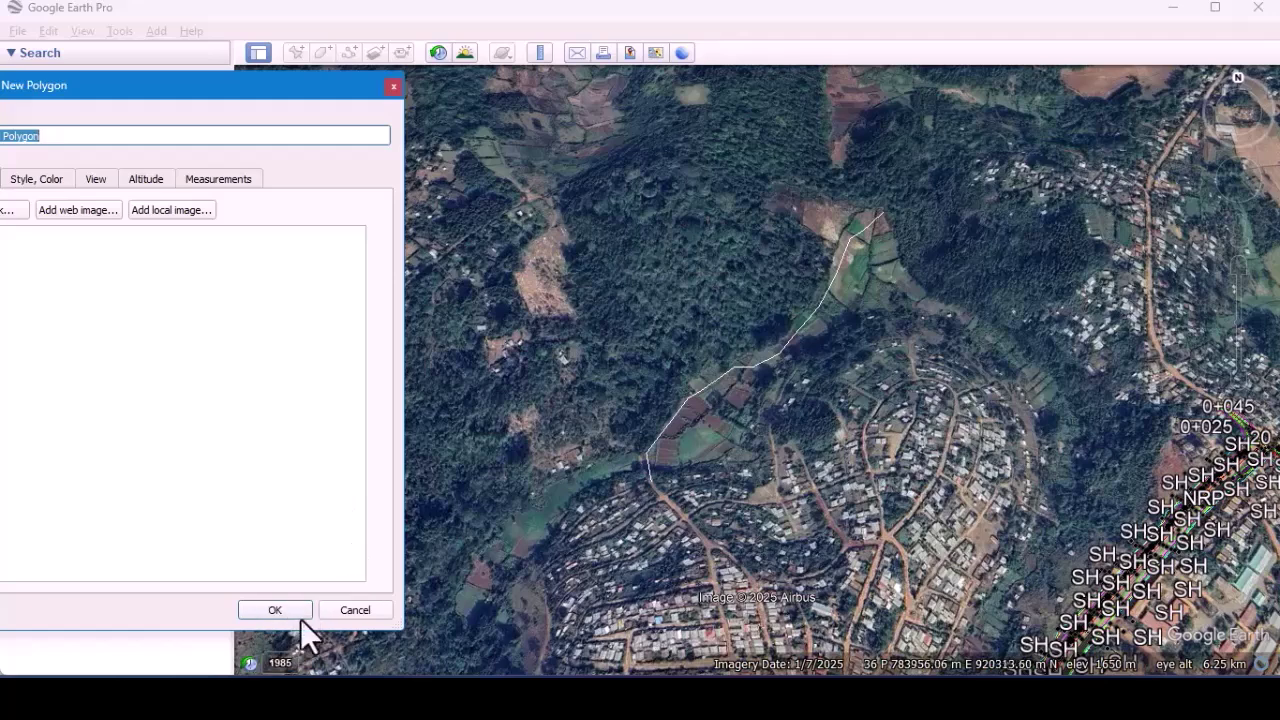
{"action": "left_click", "coordinate": [391, 85]}
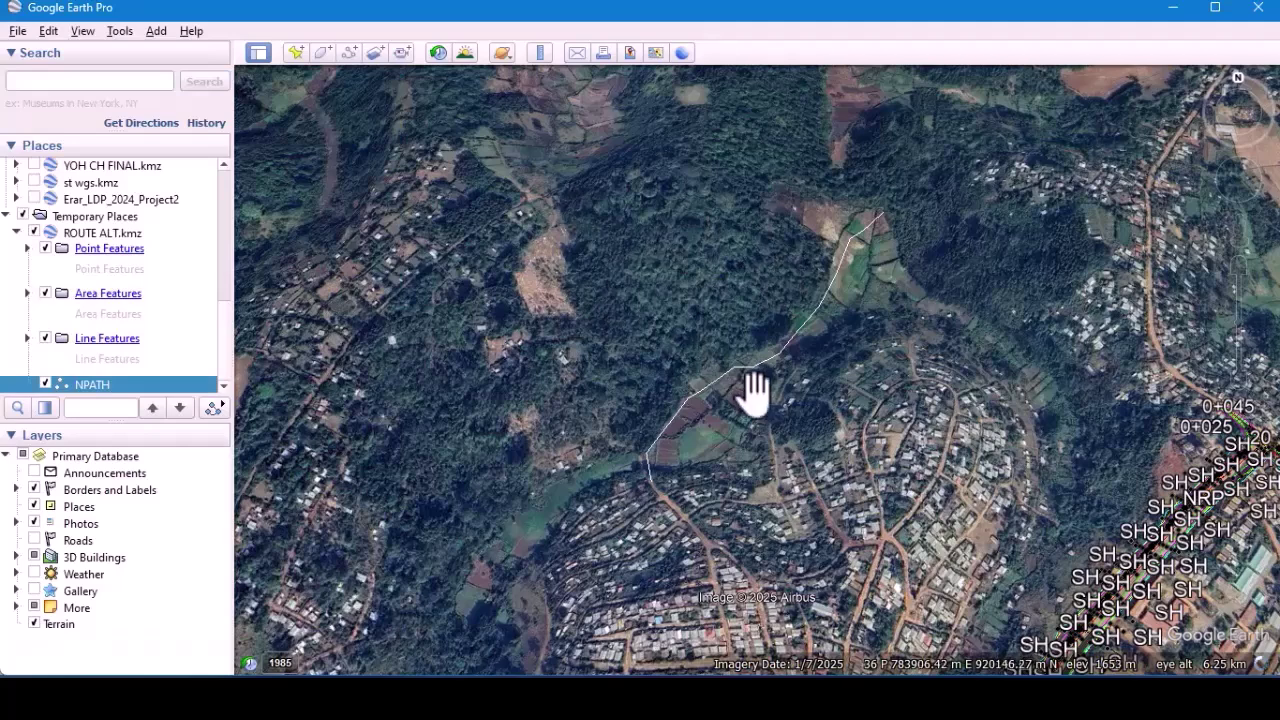
{"action": "left_click", "coordinate": [83, 33]}
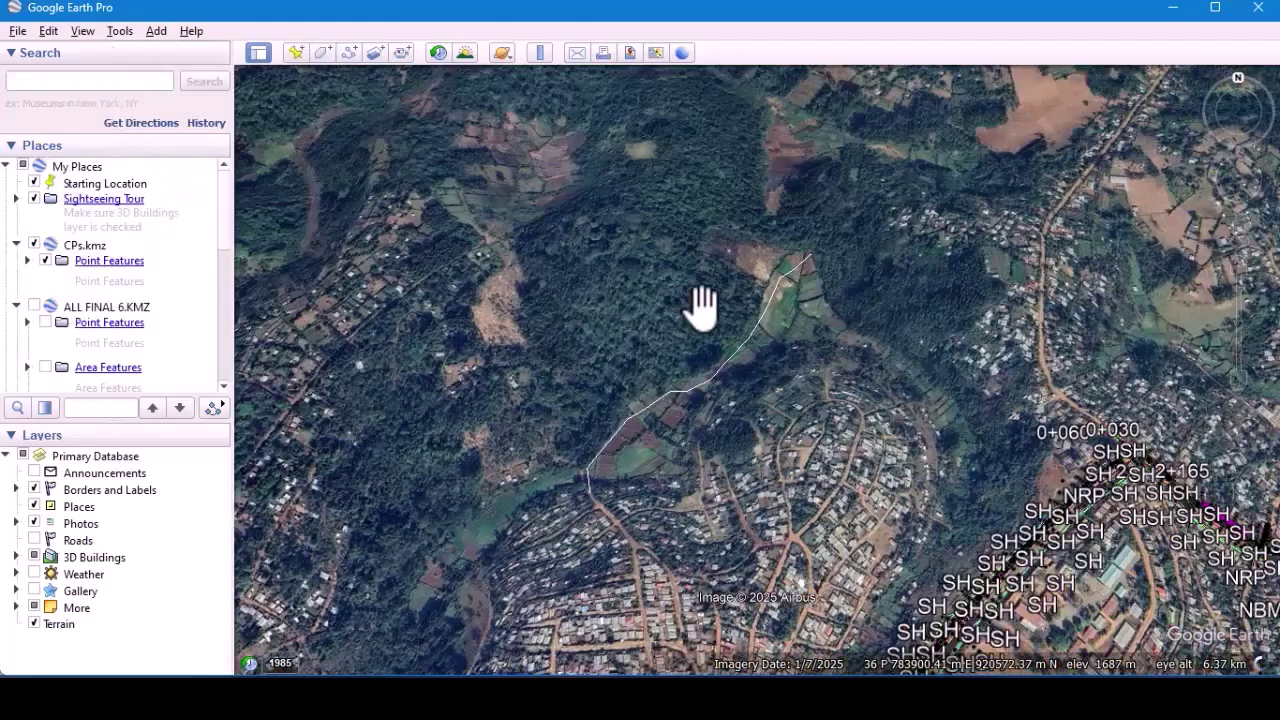
Draw a new five-point polygon around the NPATH line, covering the valley, the surrounding forest and the upper edge of the settlement.
{"action": "left_click", "coordinate": [322, 53]}
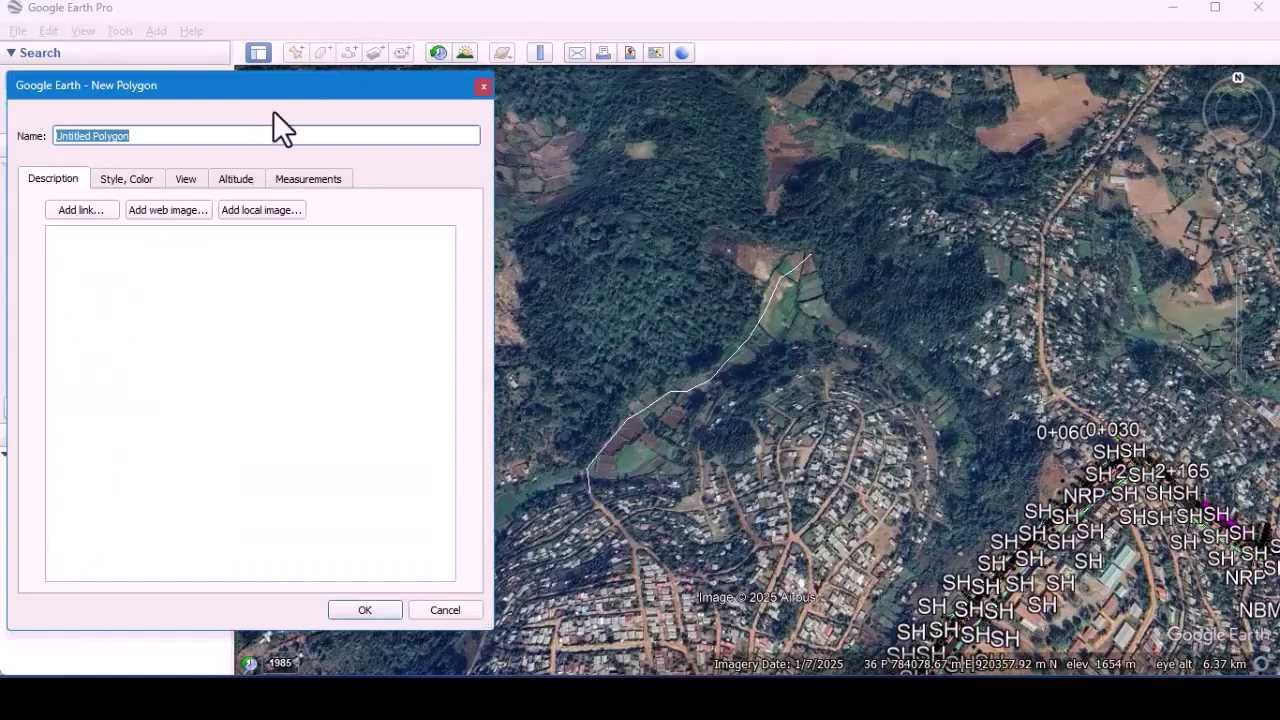
{"action": "left_click_drag", "start_coordinate": [336, 95], "coordinate": [105, 148]}
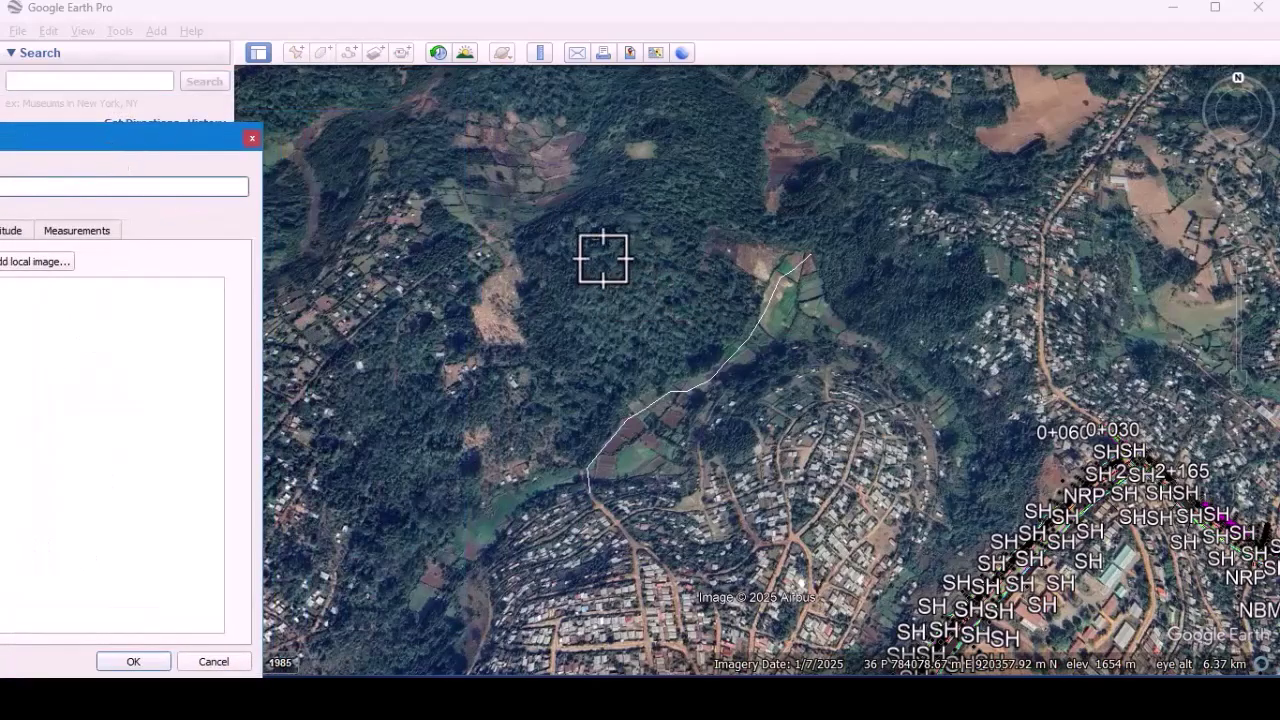
{"action": "left_click", "coordinate": [527, 209]}
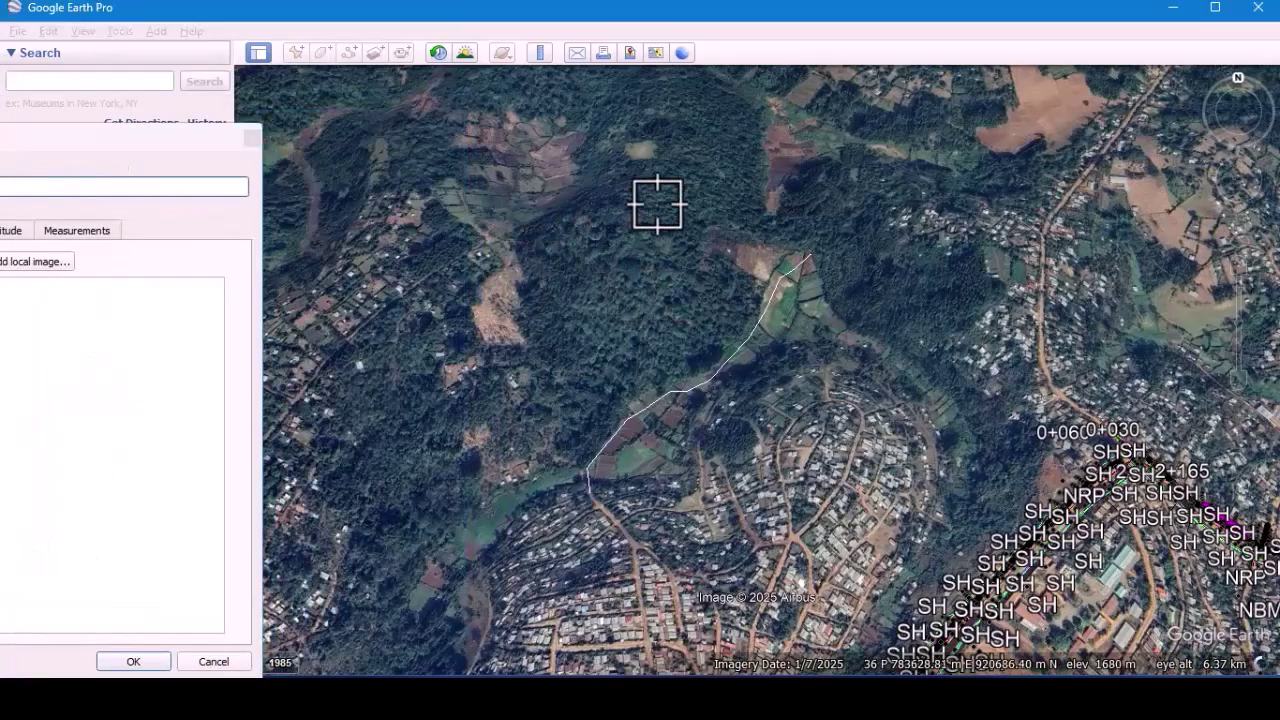
{"action": "left_click", "coordinate": [870, 202]}
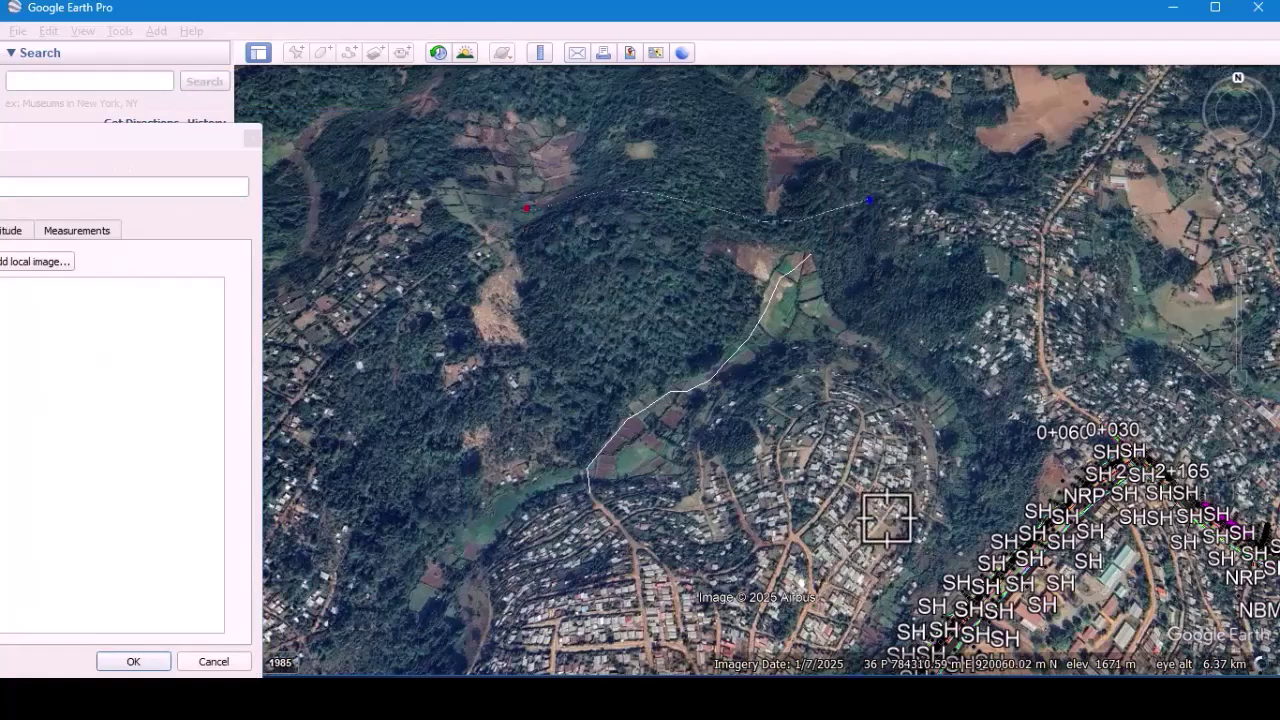
{"action": "left_click", "coordinate": [874, 478]}
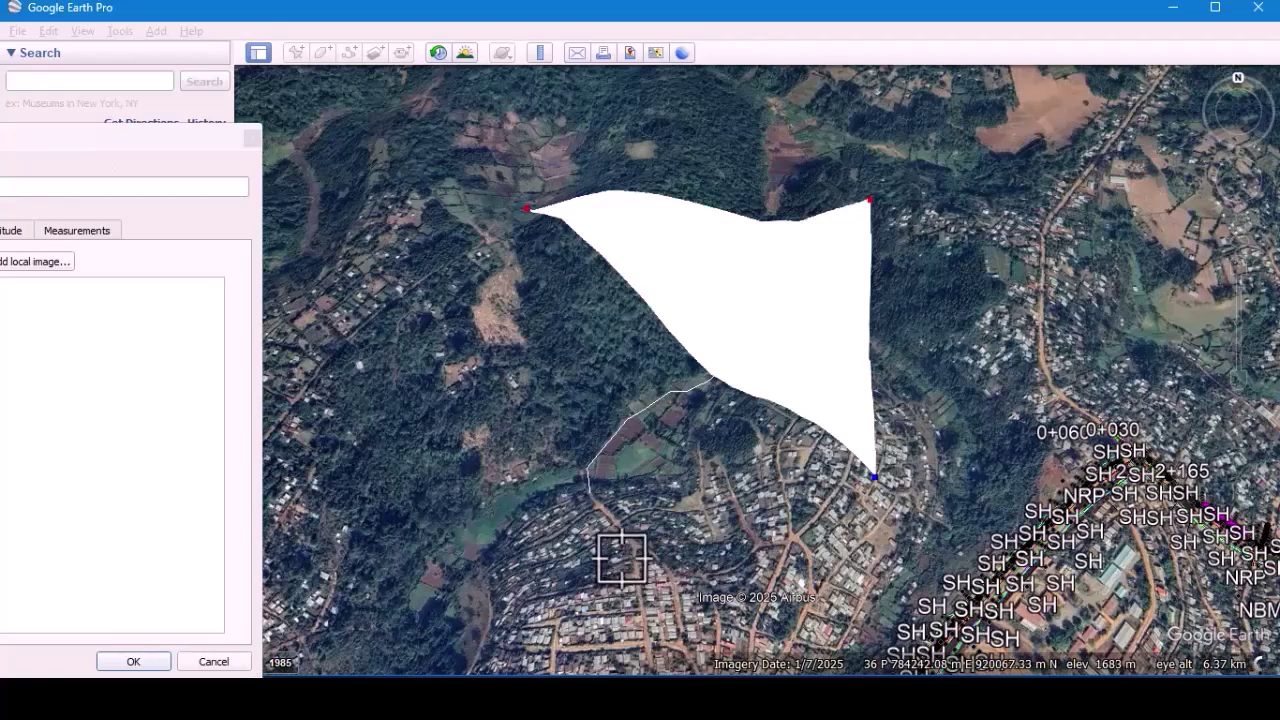
{"action": "left_click", "coordinate": [570, 551]}
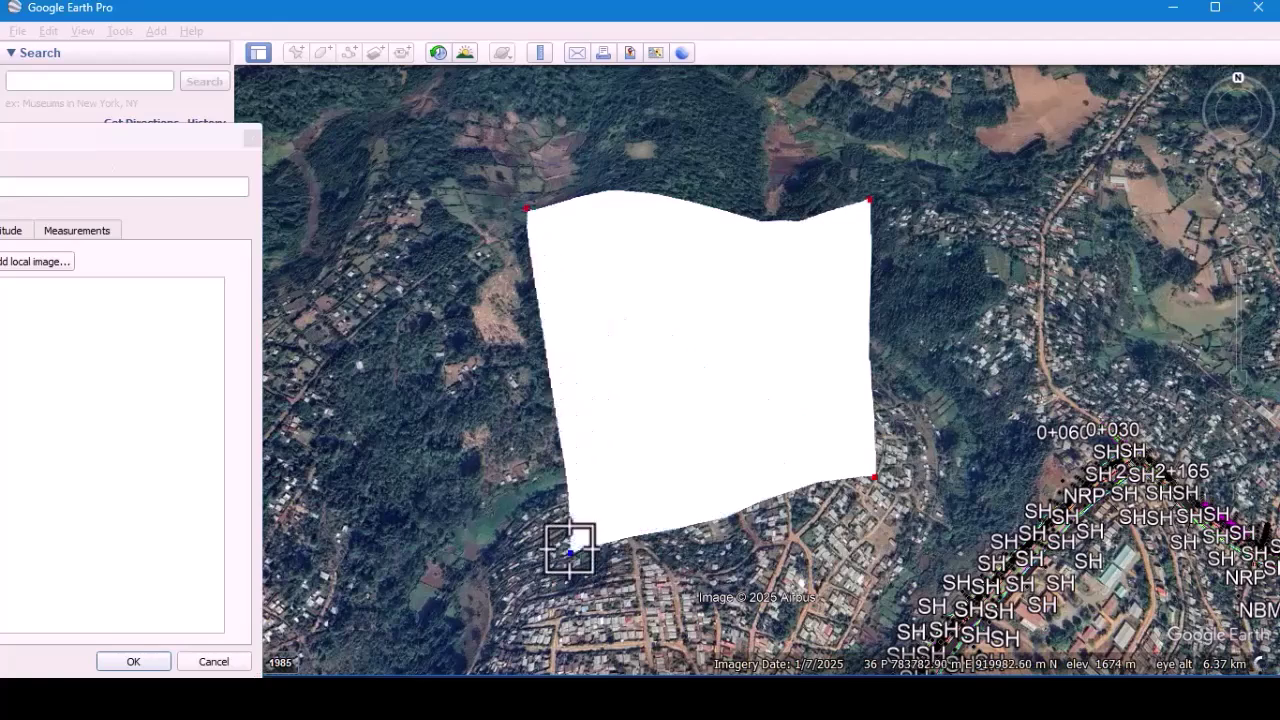
{"action": "left_click", "coordinate": [522, 410]}
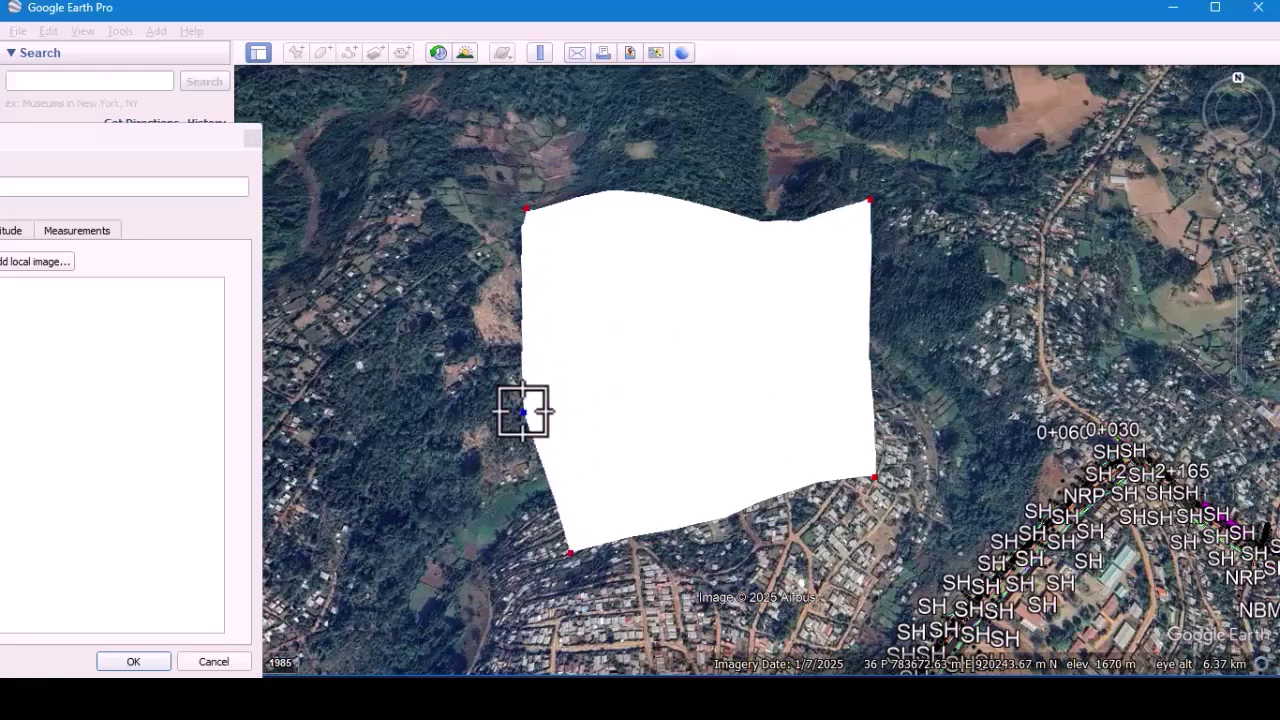
Name the new polygon NR BOUND and save it to the places list.
{"action": "left_click_drag", "start_coordinate": [124, 140], "coordinate": [527, 209]}
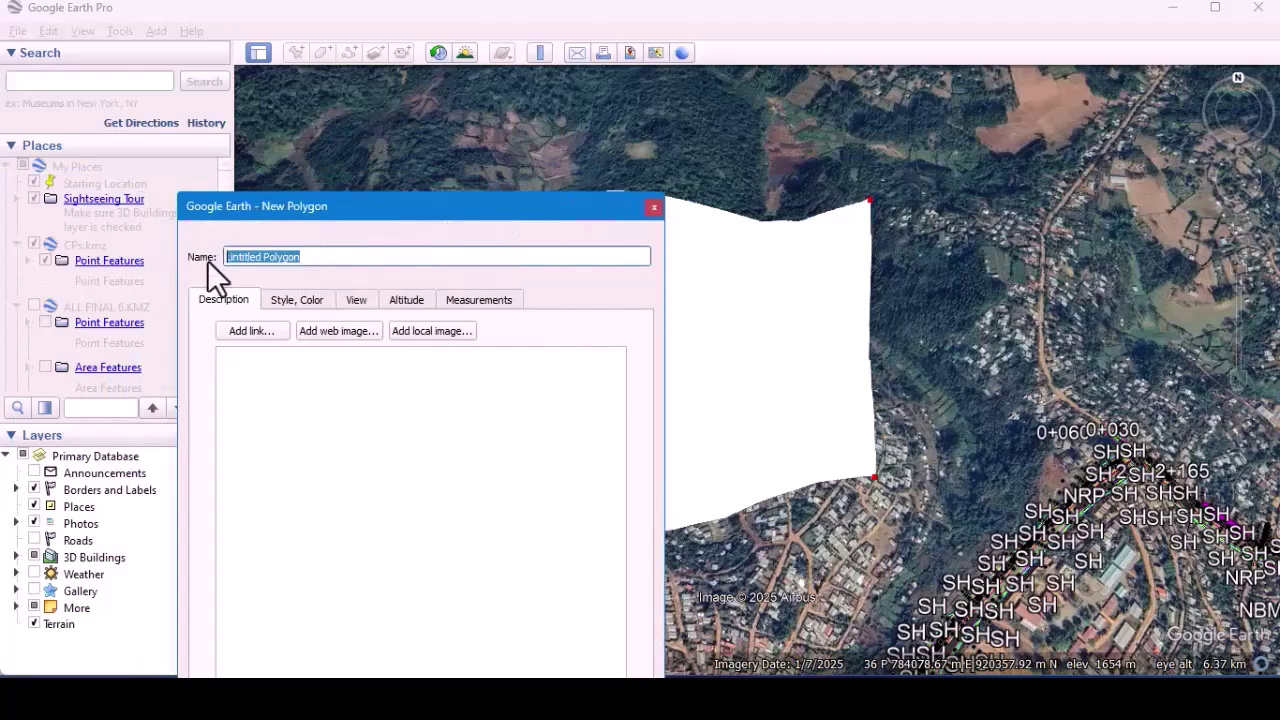
{"action": "type", "text": "NR DEM"}
{"action": "key", "text": "BackSpace"}
{"action": "key", "text": "BackSpace"}
{"action": "key", "text": "BackSpace"}
{"action": "type", "text": "BOUND"}
{"action": "left_click_drag", "start_coordinate": [538, 209], "coordinate": [525, 113]}
{"action": "left_click", "coordinate": [525, 635]}
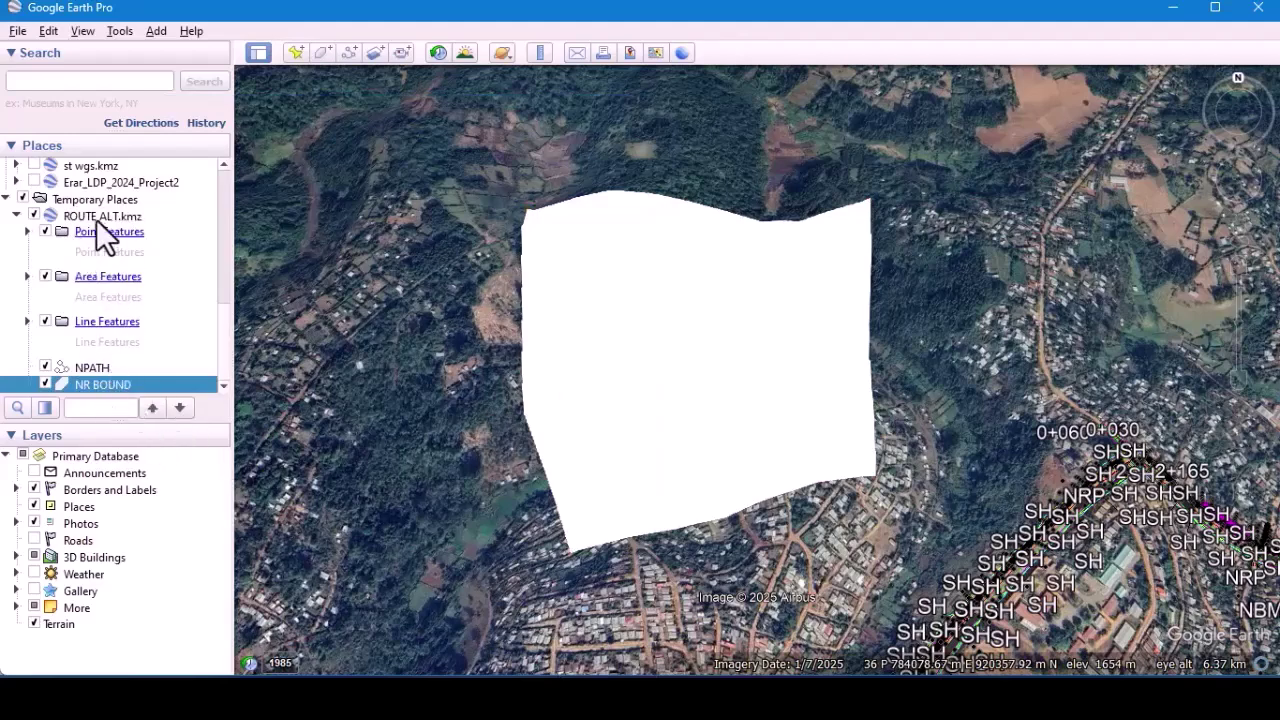
Save the NR BOUND polygon as NR BOUND.kmz in the ALL DS folder, using the Kmz file type.
{"action": "right_click", "coordinate": [90, 384]}
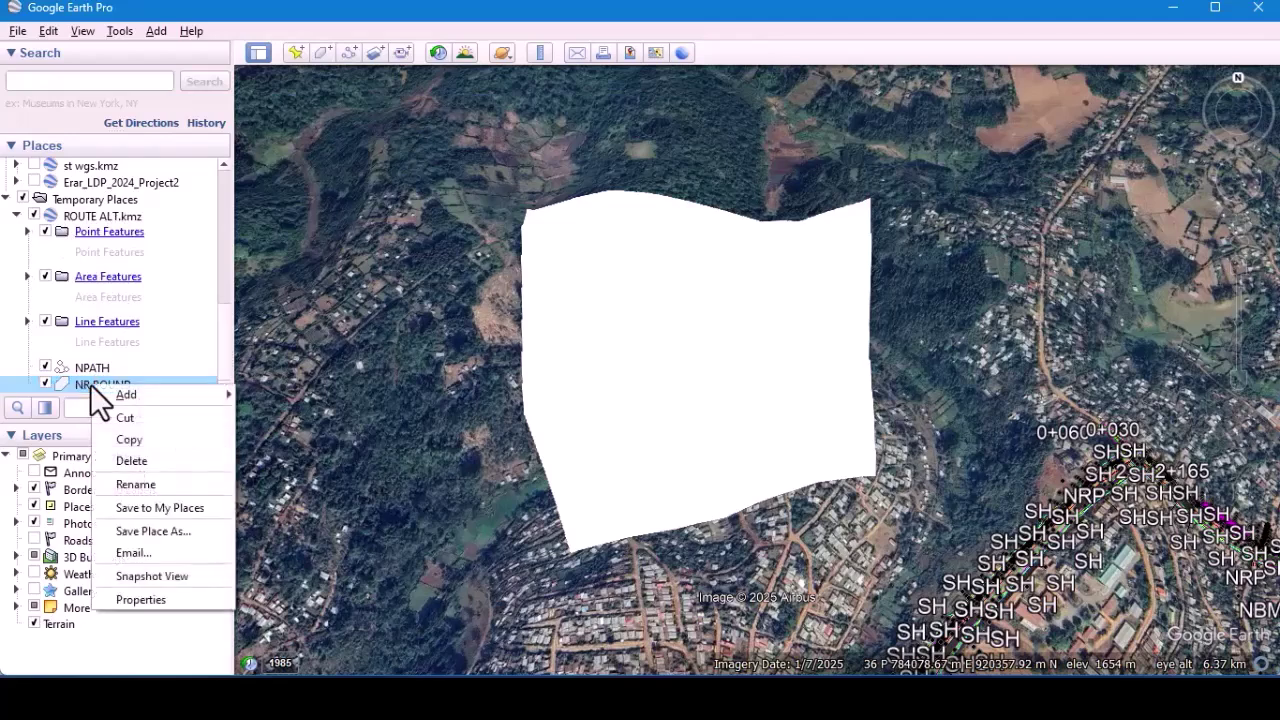
{"action": "left_click", "coordinate": [144, 531]}
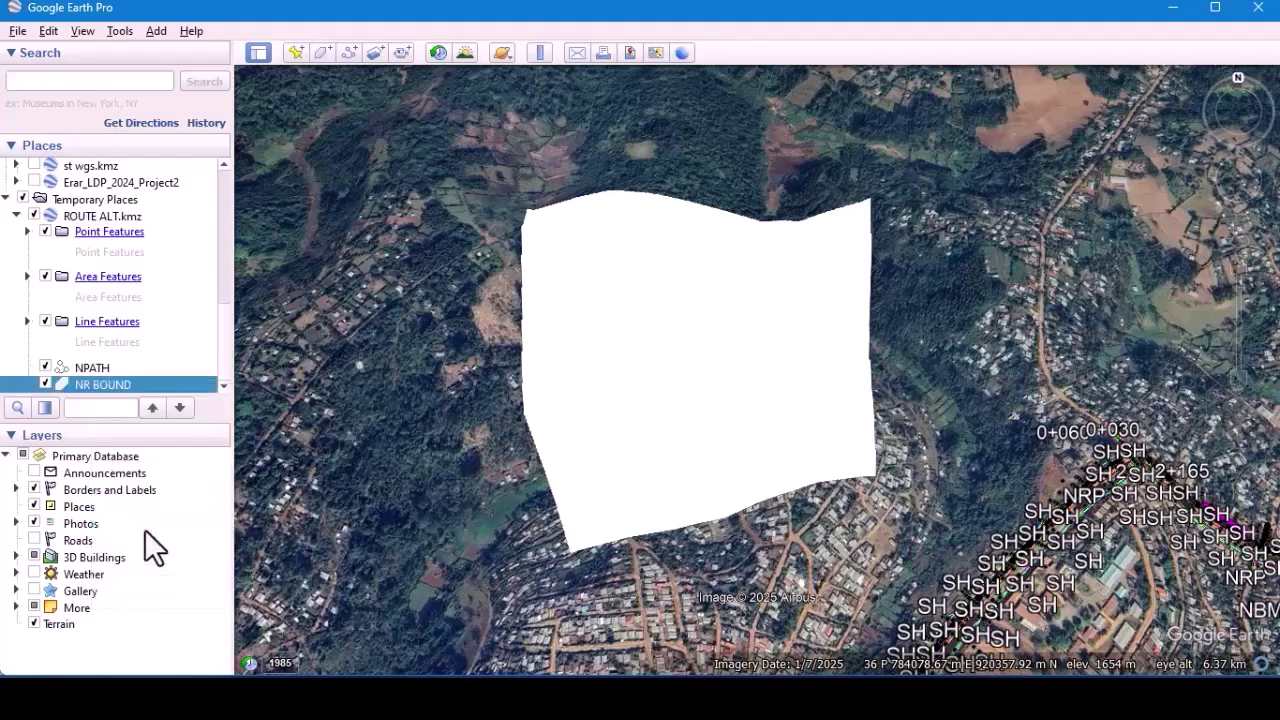
{"action": "left_click", "coordinate": [196, 361]}
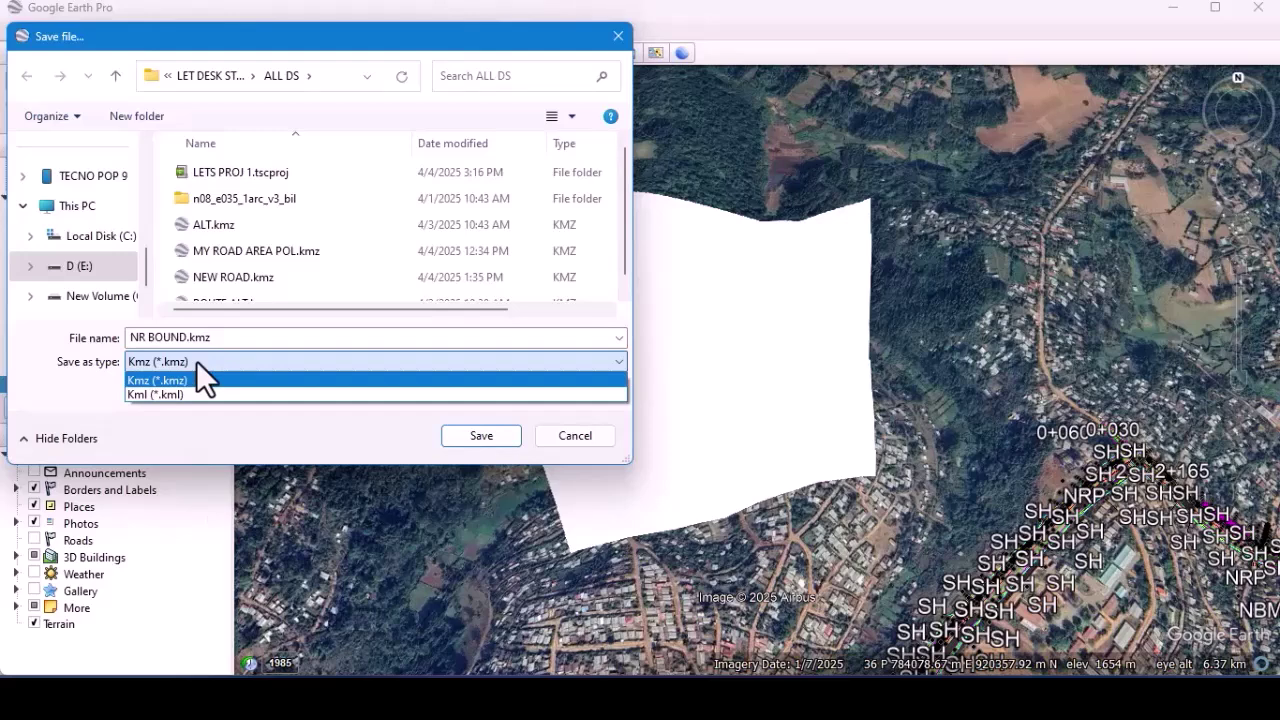
{"action": "left_click", "coordinate": [197, 363]}
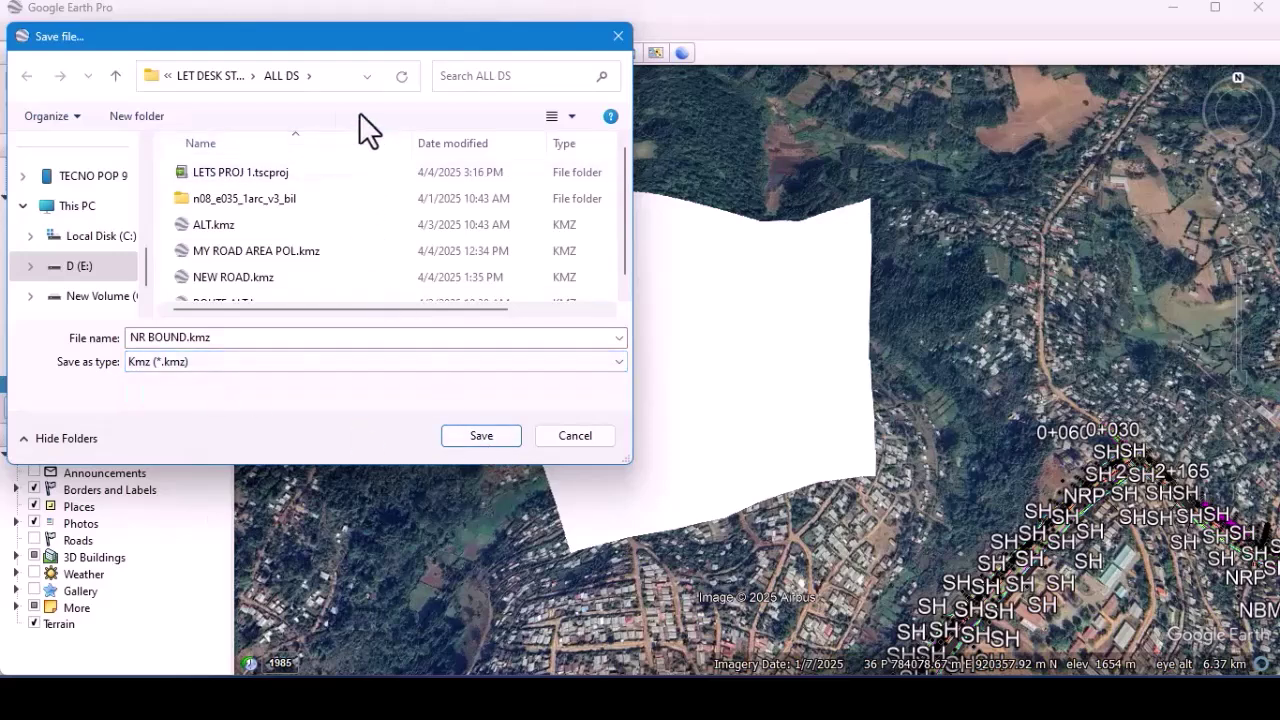
{"action": "left_click", "coordinate": [486, 438]}
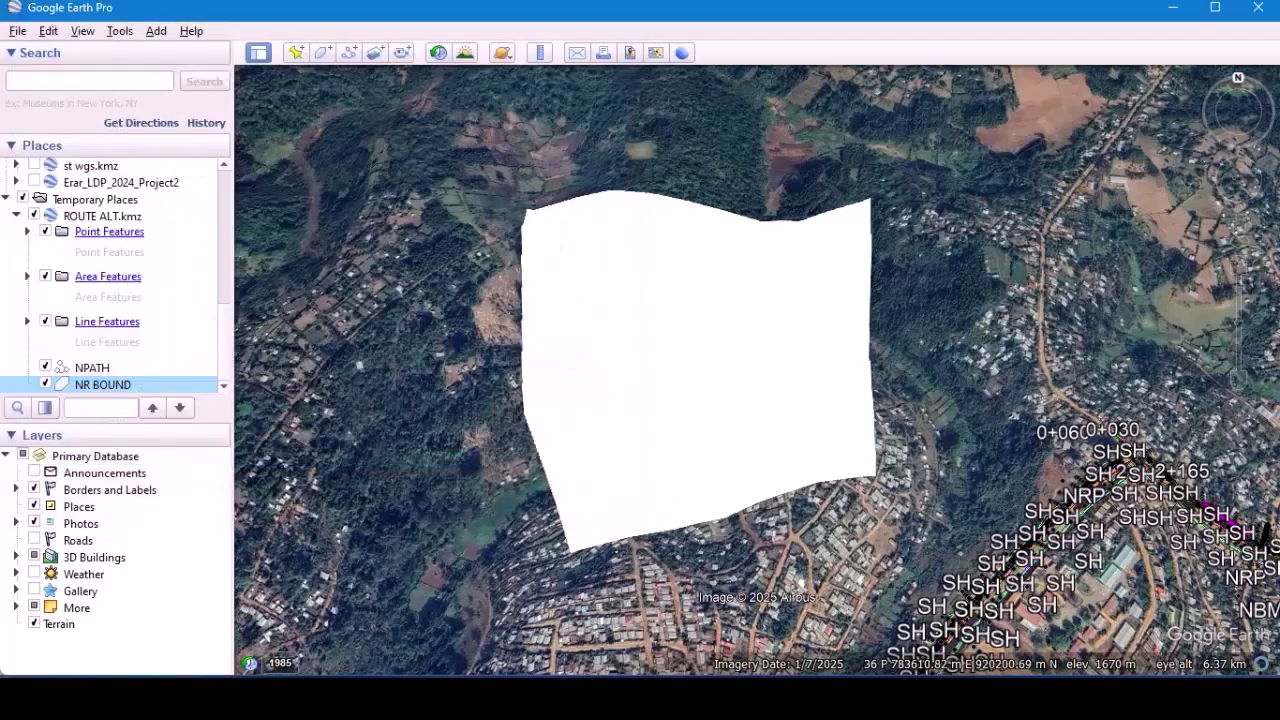
Switch to File Explorer and locate the saved NR BOUND.kmz in the ALL DS folder.
{"action": "mouse_move", "coordinate": [113, 698]}
{"action": "left_click", "coordinate": [113, 608]}
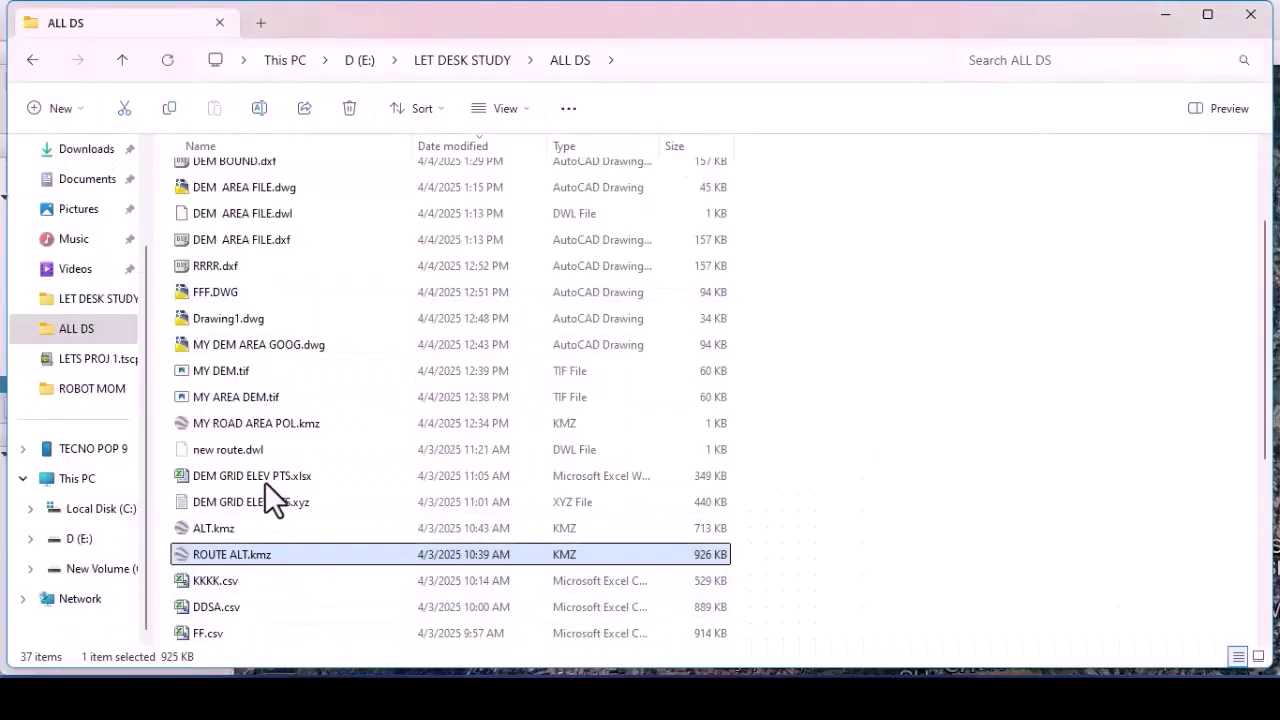
{"action": "scroll", "coordinate": [273, 420], "scroll_direction": "up", "scroll_amount": 2}
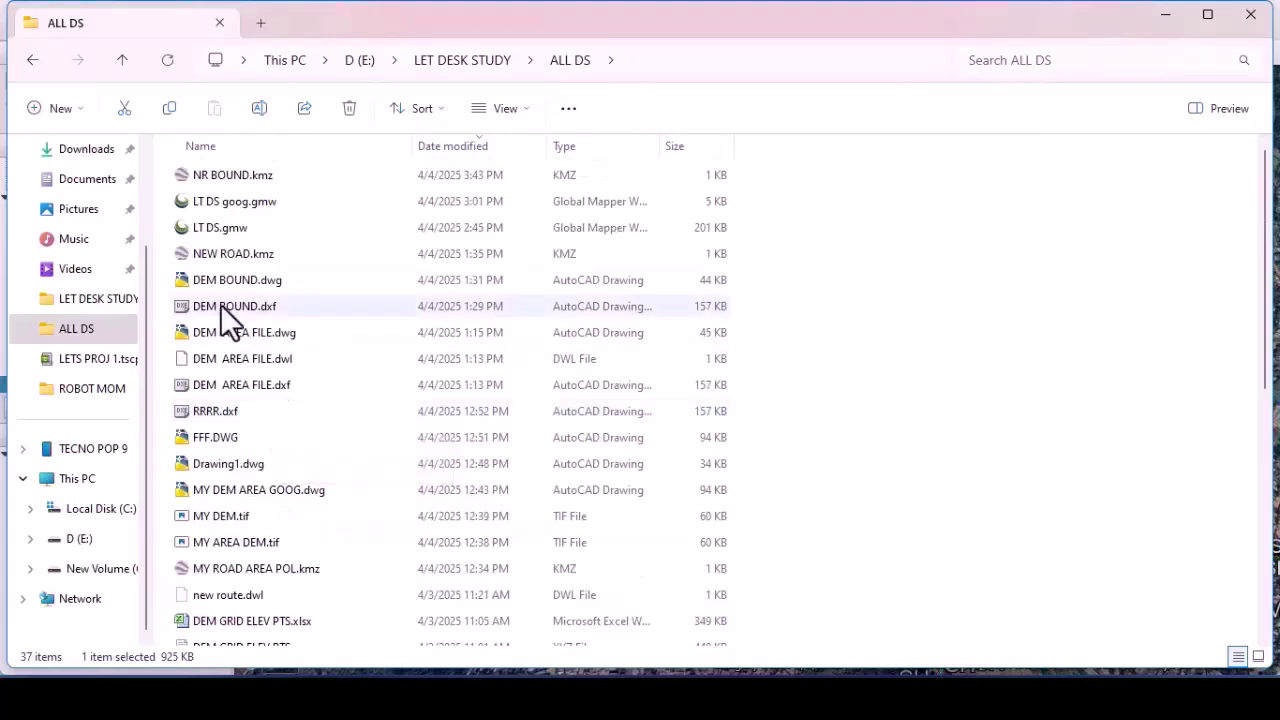
{"action": "left_click", "coordinate": [266, 182]}
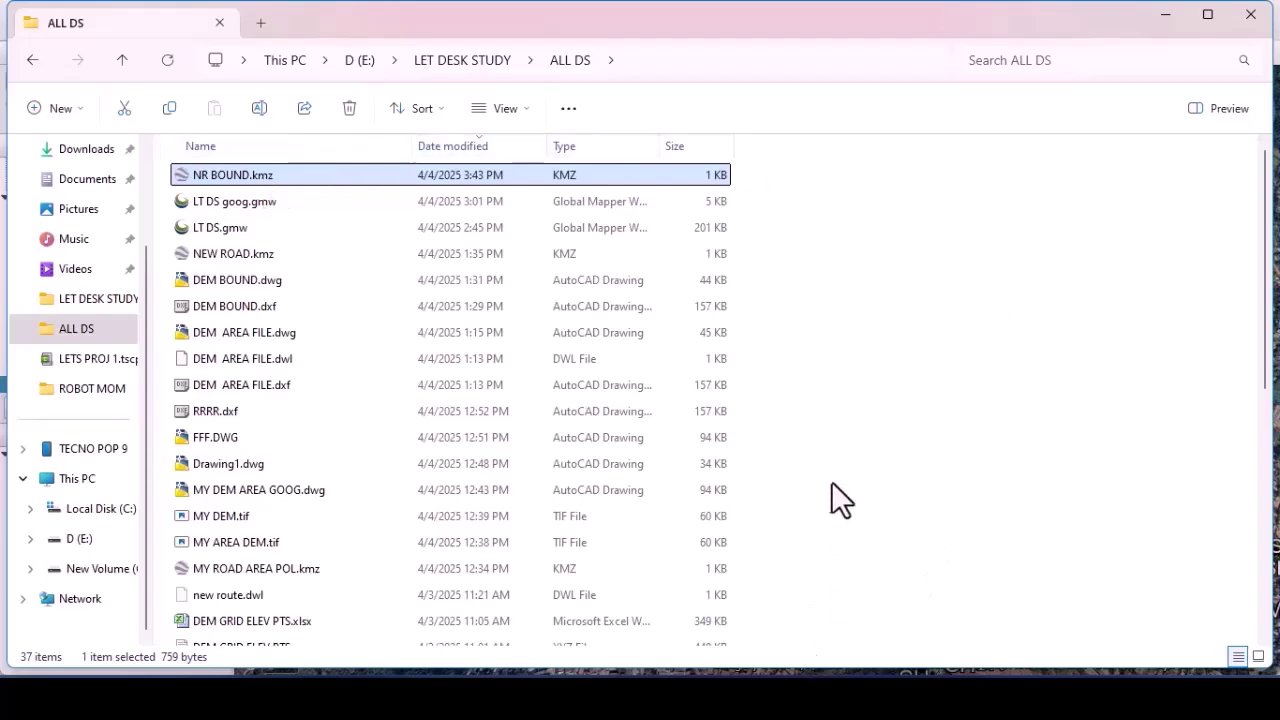
Switch to Global Mapper and load NR BOUND.kmz from the ALL DS folder into the LT DS goog workspace.
{"action": "left_click", "coordinate": [690, 698]}
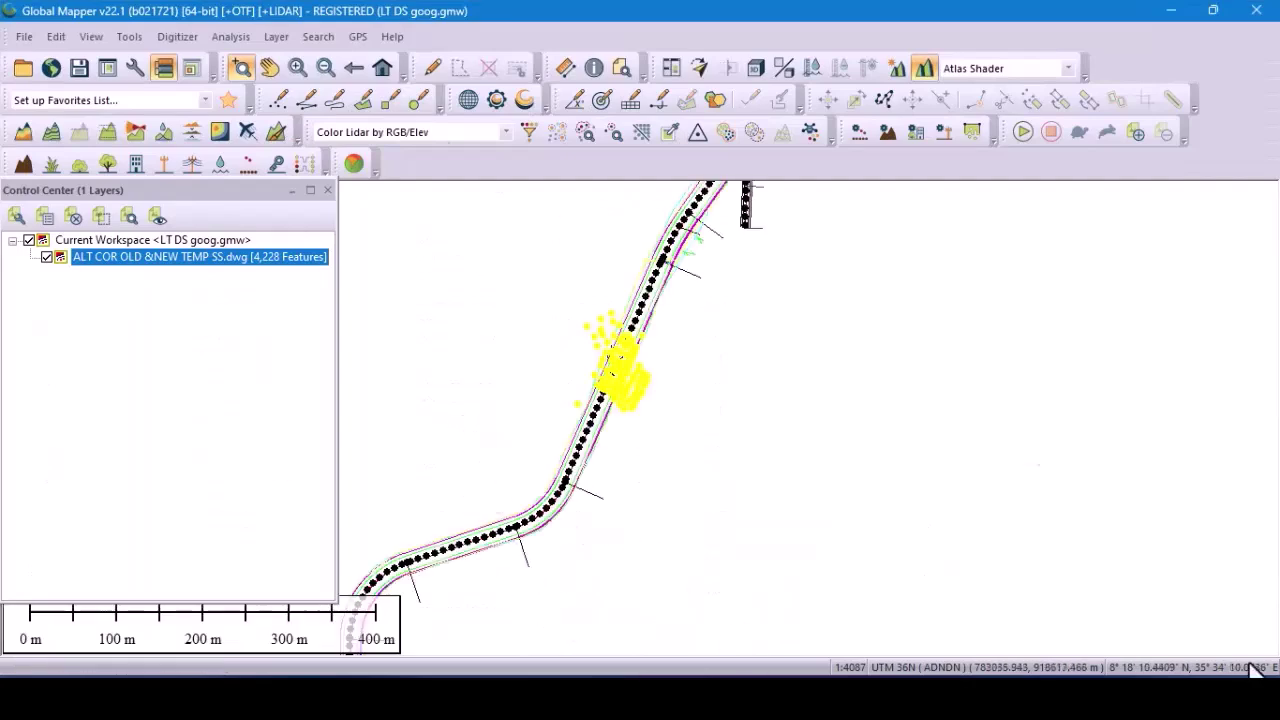
{"action": "left_click", "coordinate": [22, 38]}
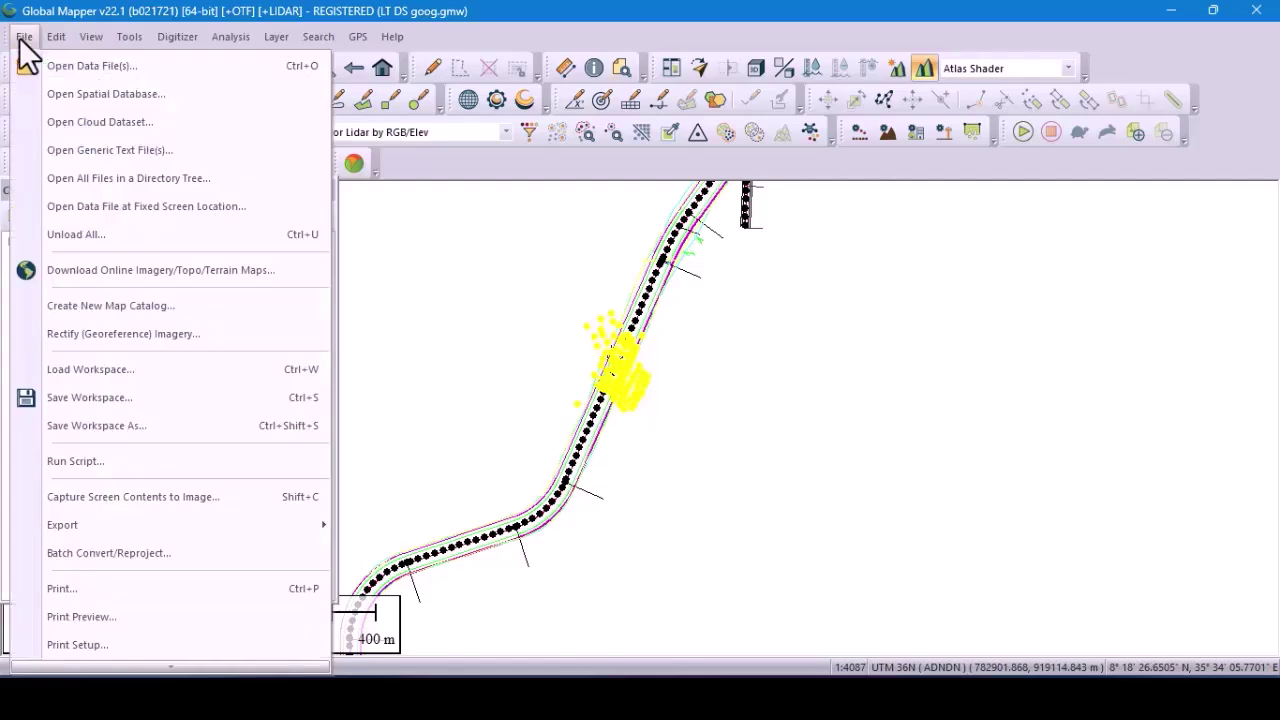
{"action": "left_click", "coordinate": [63, 67]}
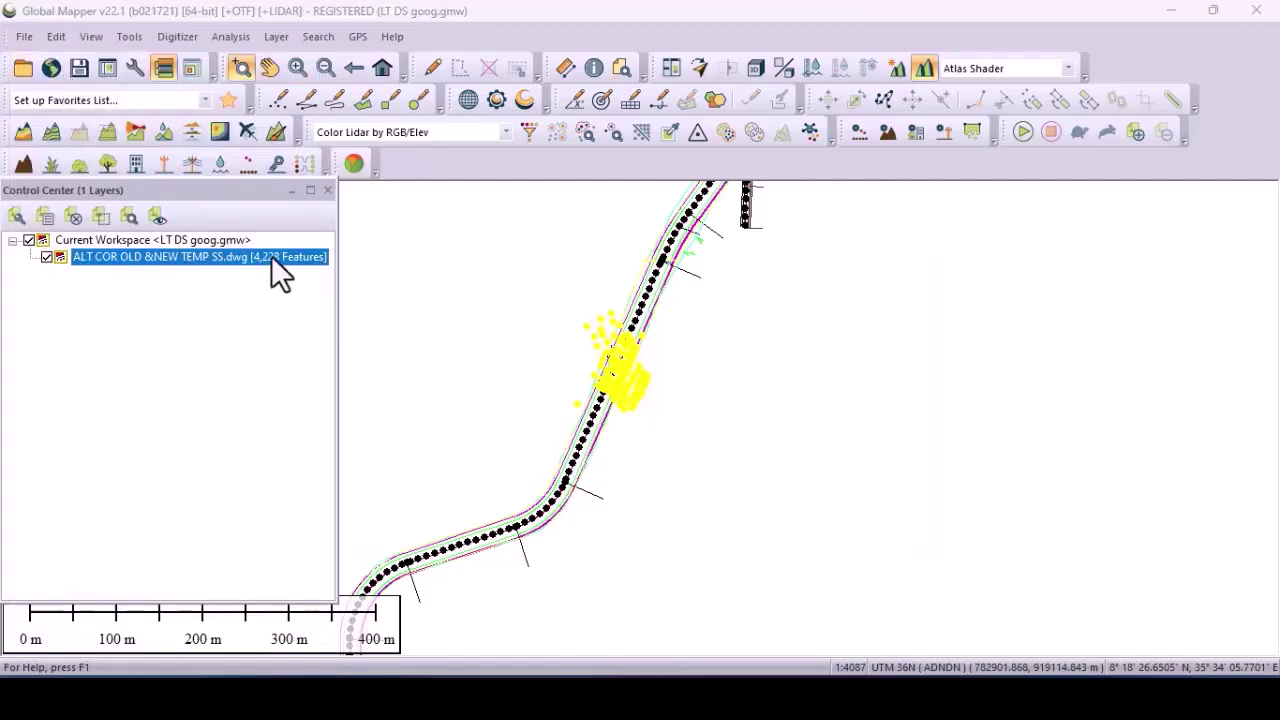
{"action": "scroll", "coordinate": [635, 288], "scroll_direction": "down", "scroll_amount": 2}
{"action": "scroll", "coordinate": [635, 288], "scroll_direction": "up", "scroll_amount": 1}
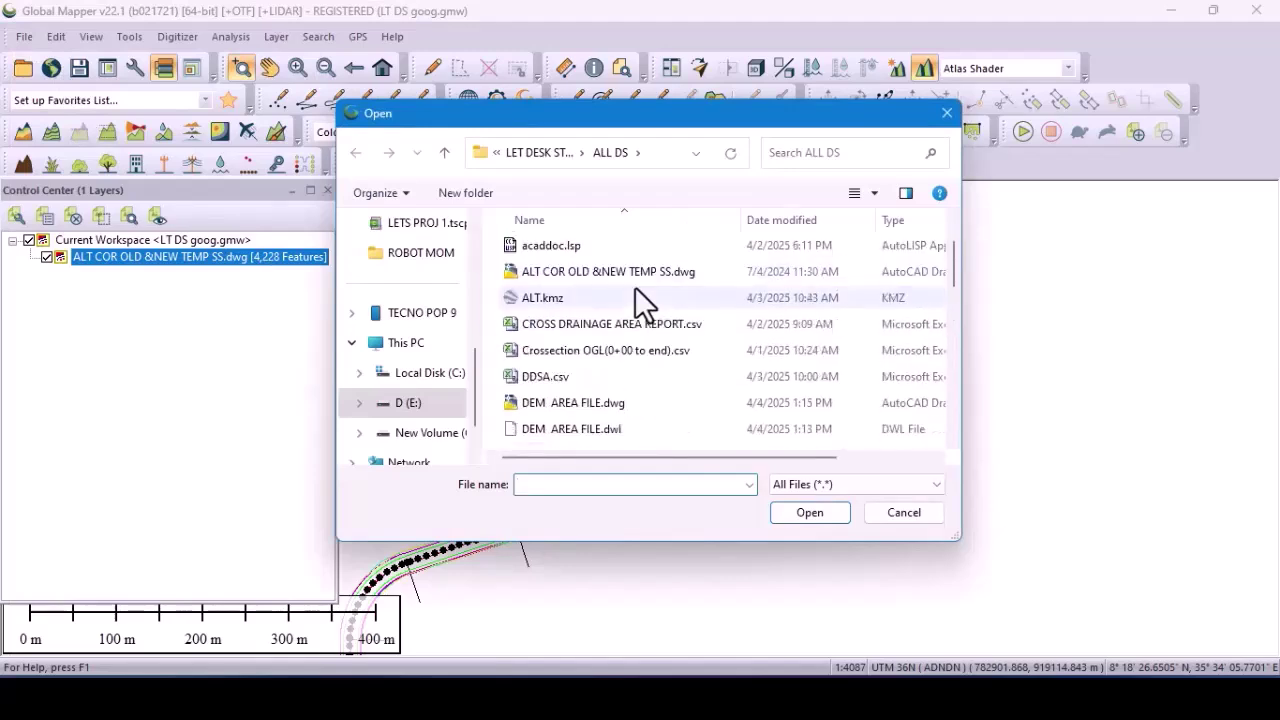
{"action": "scroll", "coordinate": [635, 287], "scroll_direction": "down", "scroll_amount": 1}
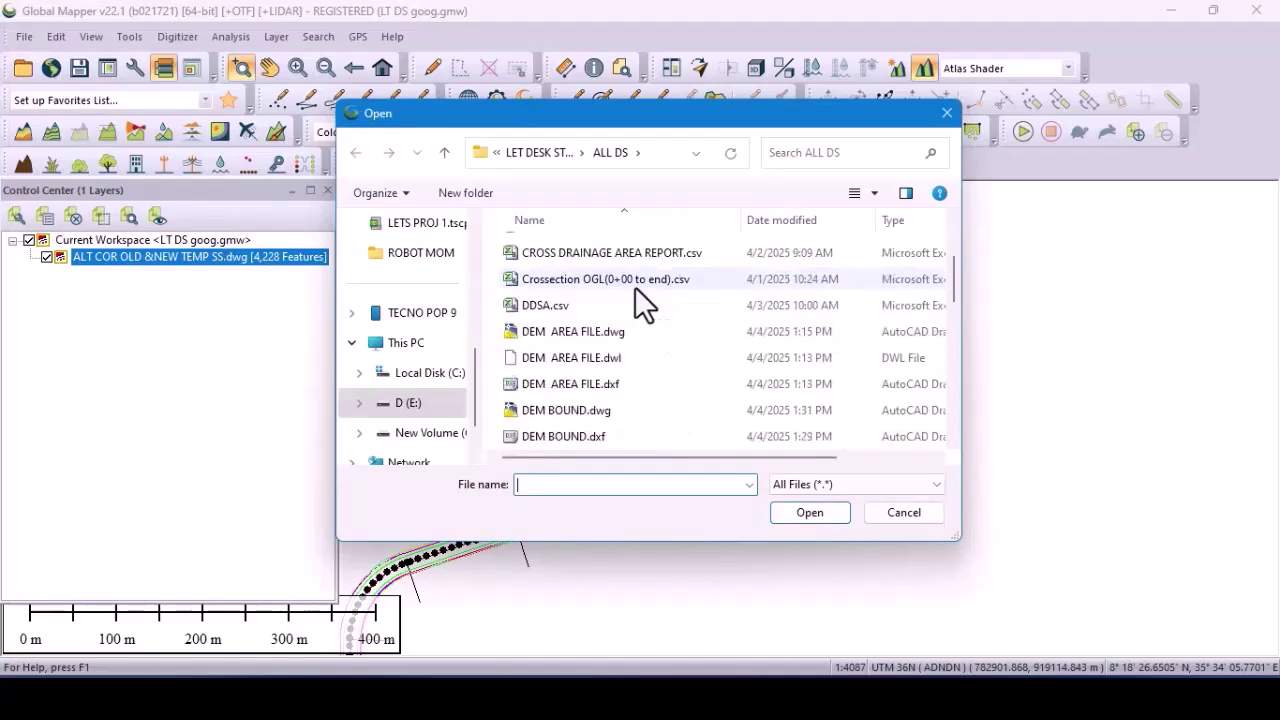
{"action": "scroll", "coordinate": [635, 287], "scroll_direction": "down", "scroll_amount": 2}
{"action": "scroll", "coordinate": [635, 287], "scroll_direction": "down", "scroll_amount": 3}
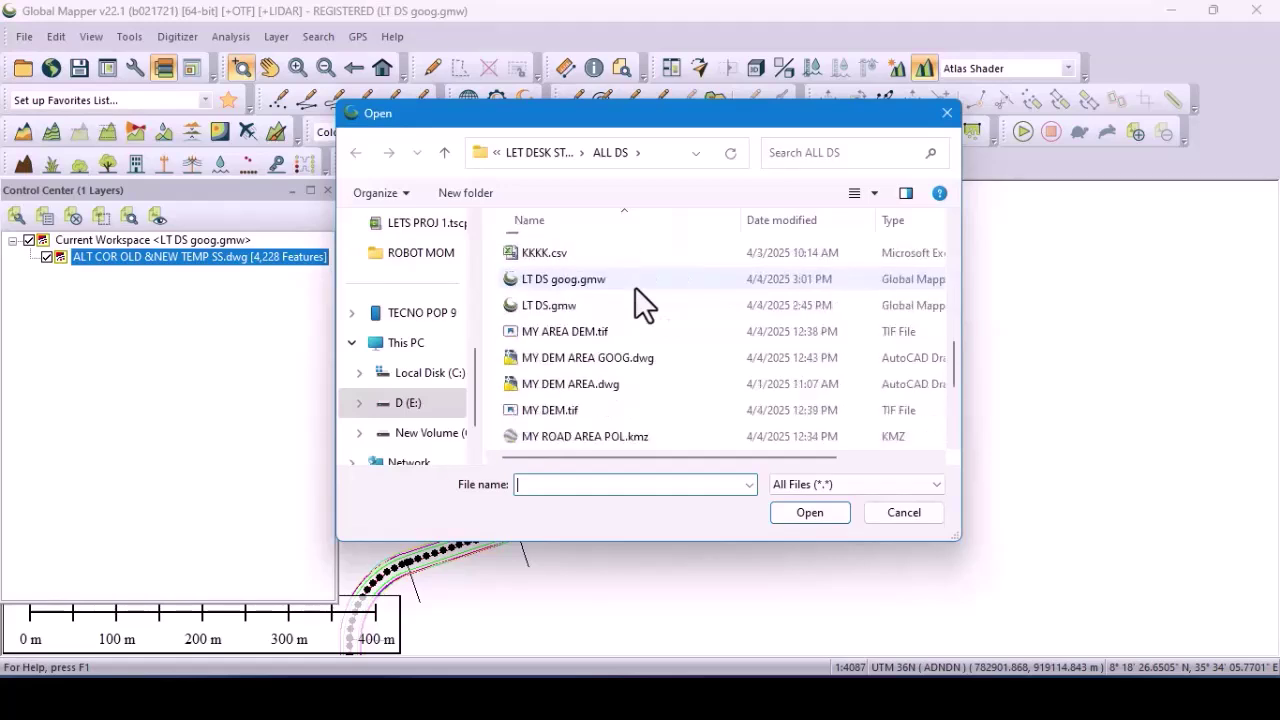
{"action": "scroll", "coordinate": [635, 287], "scroll_direction": "down", "scroll_amount": 2}
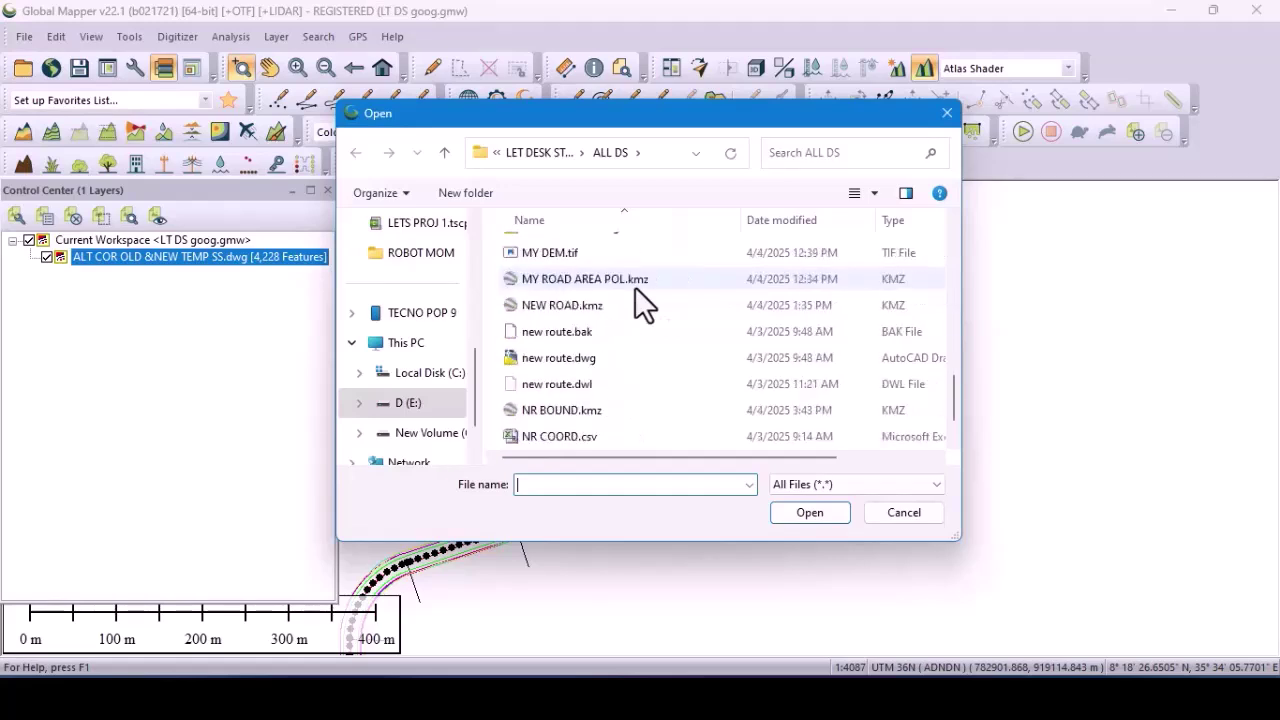
{"action": "scroll", "coordinate": [635, 287], "scroll_direction": "down", "scroll_amount": 1}
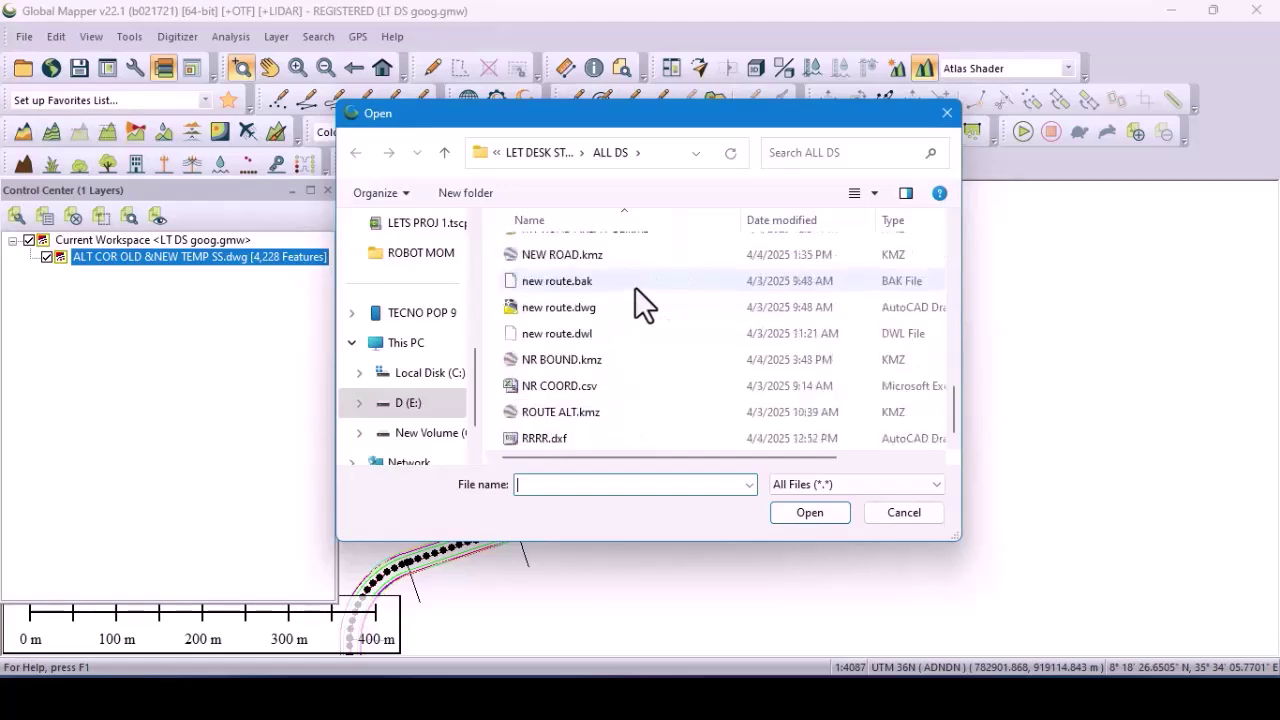
{"action": "left_click", "coordinate": [591, 414]}
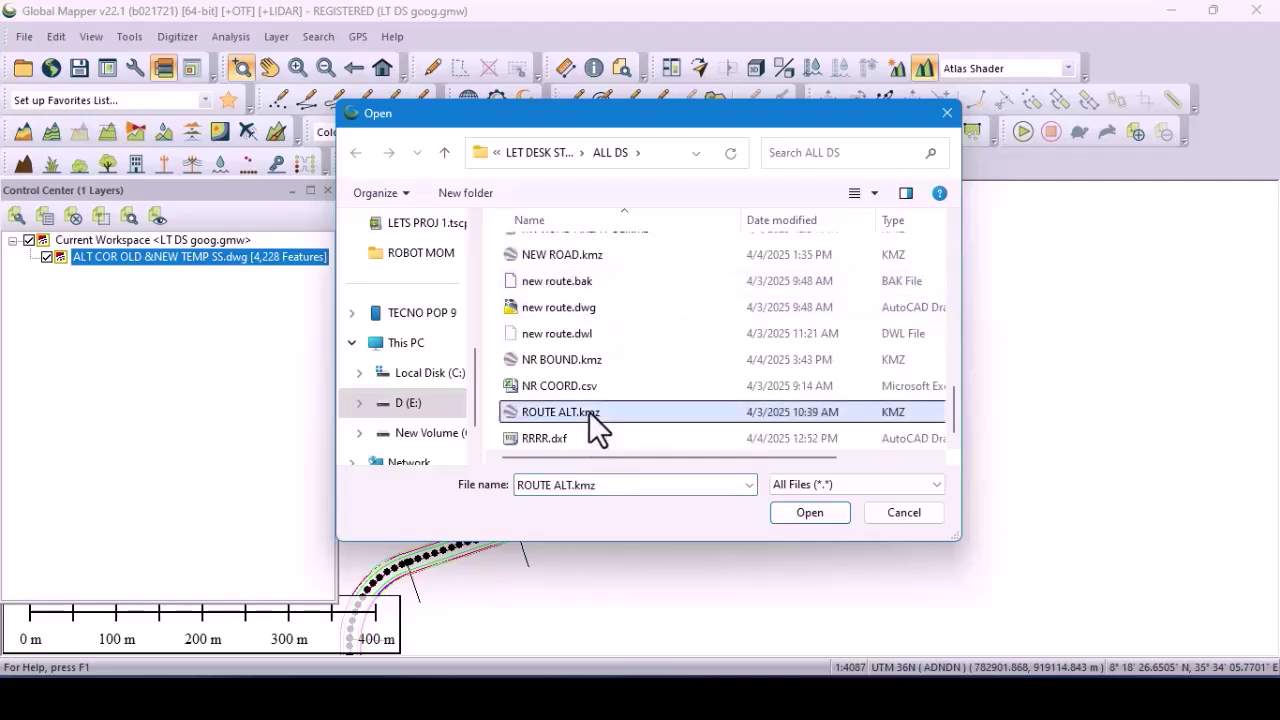
{"action": "left_click", "coordinate": [605, 362]}
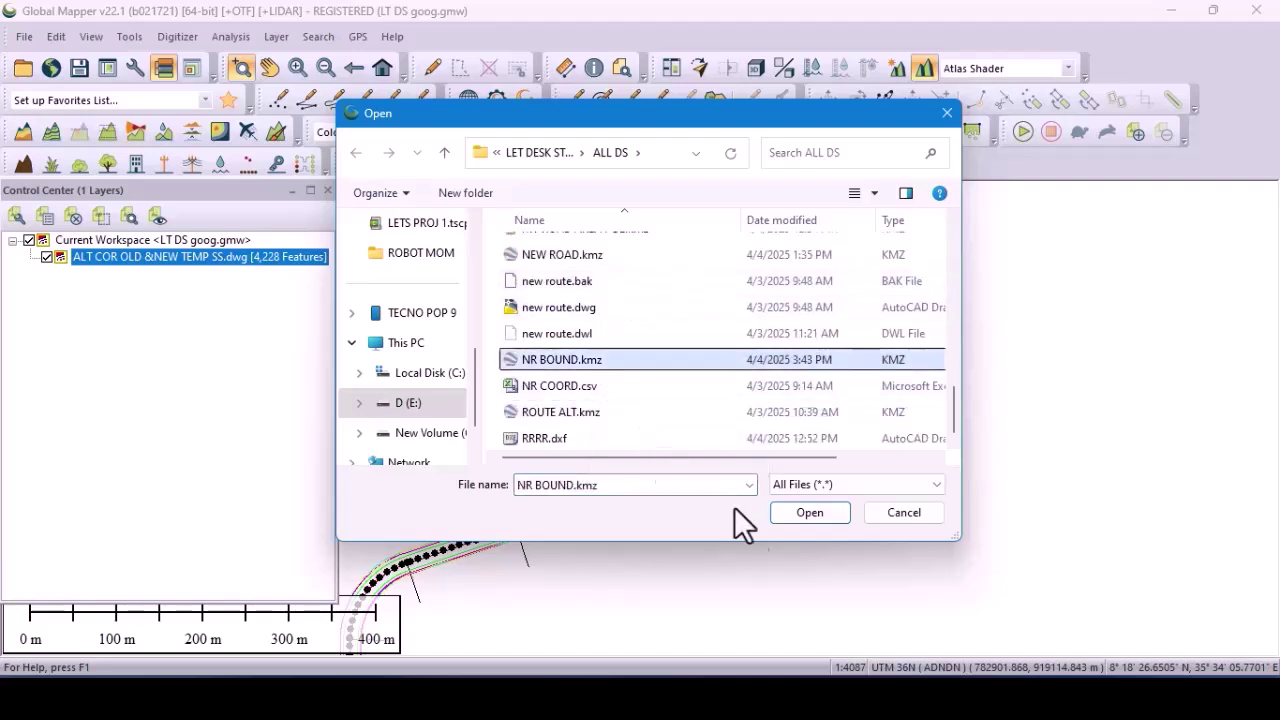
{"action": "left_click", "coordinate": [817, 512]}
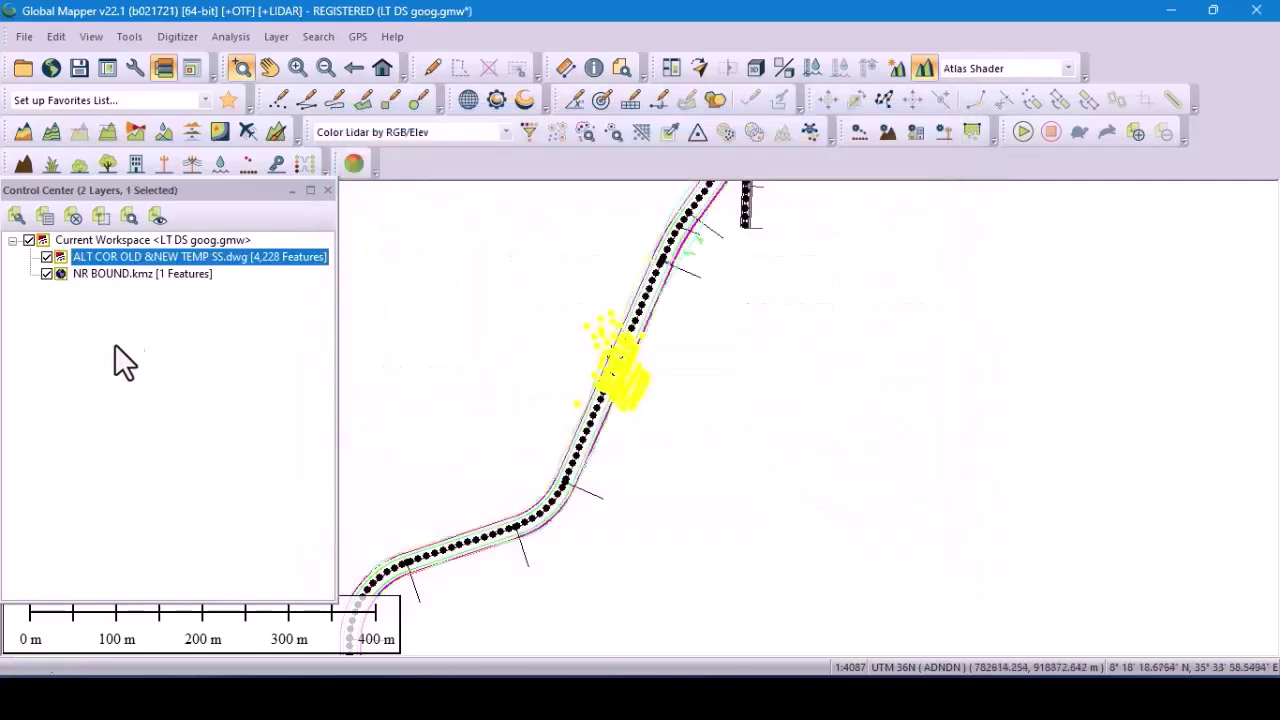
Locate the NR BOUND area north of the road alignment and select its polygon with the Digitizer tool.
{"action": "left_click", "coordinate": [140, 273]}
{"action": "scroll", "coordinate": [750, 467], "scroll_direction": "down", "scroll_amount": 5}
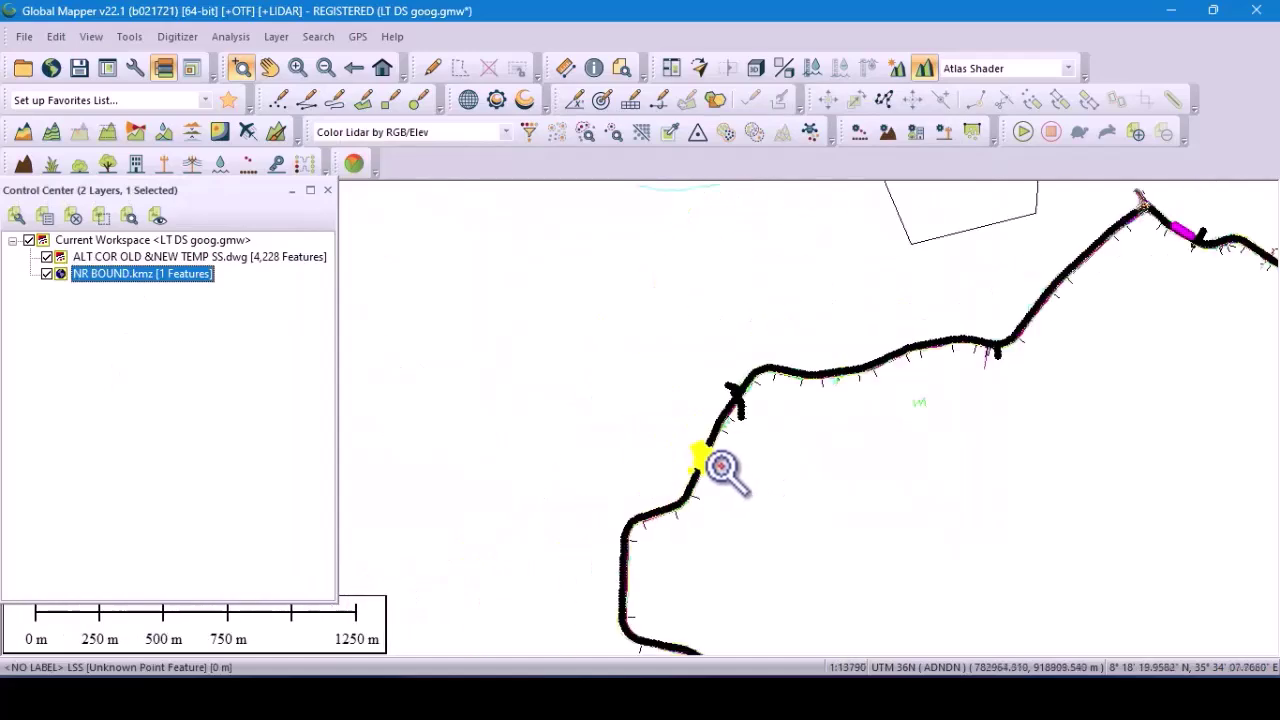
{"action": "scroll", "coordinate": [870, 355], "scroll_direction": "up", "scroll_amount": 2}
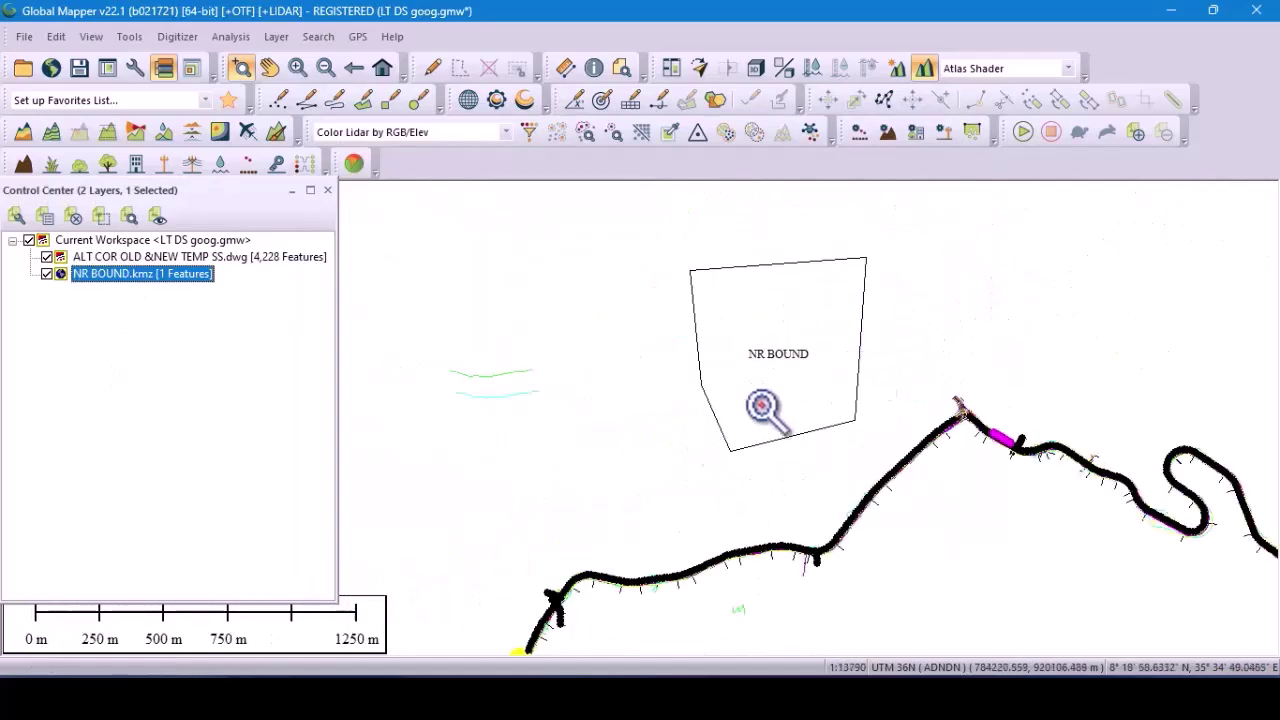
{"action": "scroll", "coordinate": [763, 378], "scroll_direction": "up", "scroll_amount": 2}
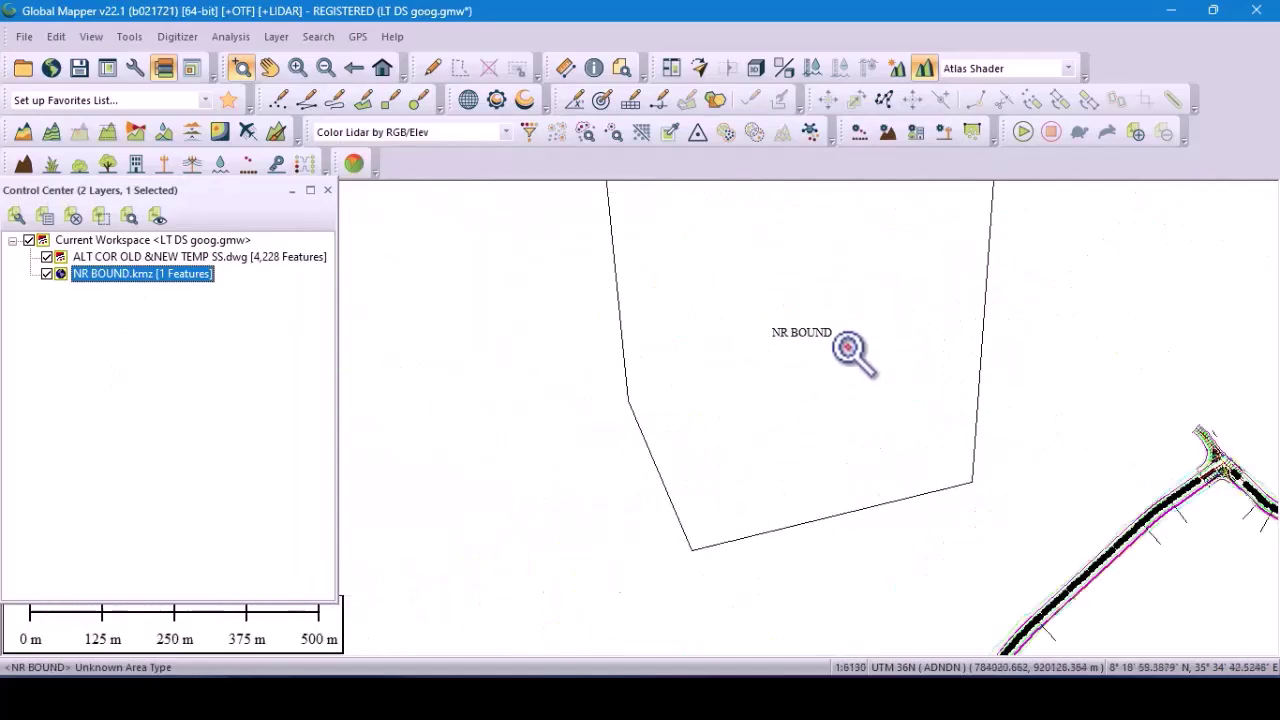
{"action": "scroll", "coordinate": [630, 420], "scroll_direction": "down", "scroll_amount": 2}
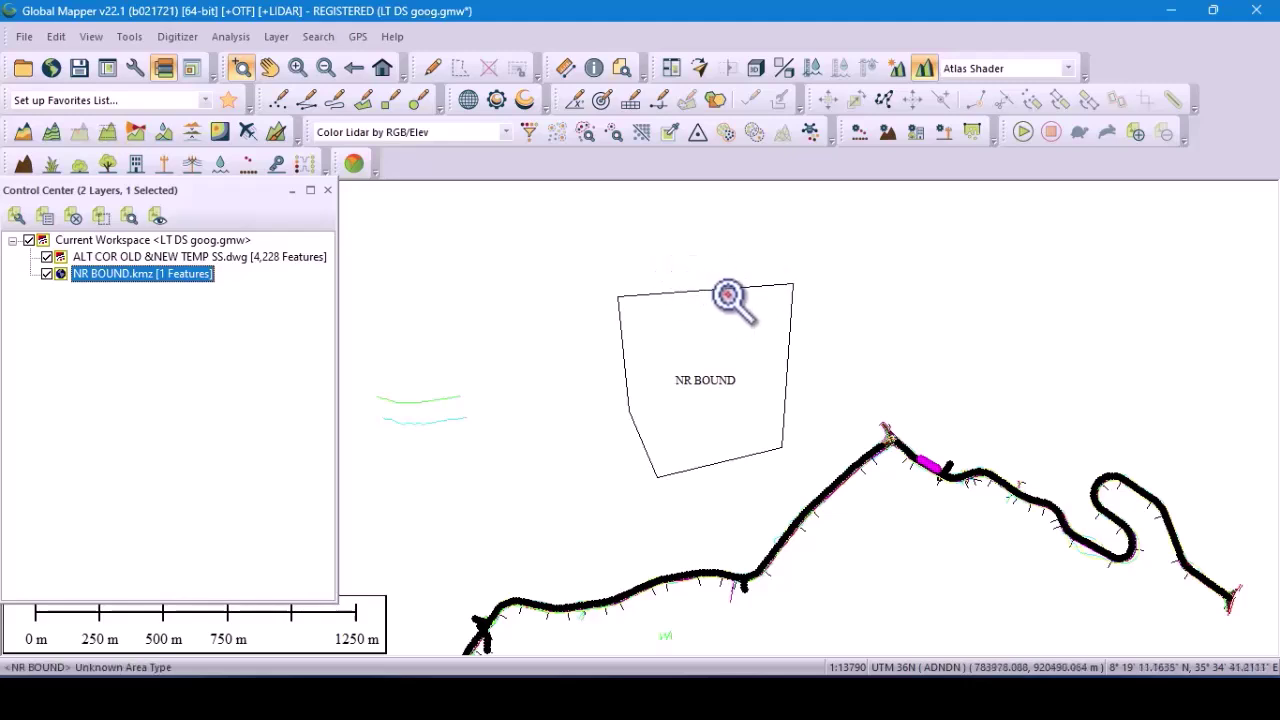
{"action": "left_click", "coordinate": [432, 67]}
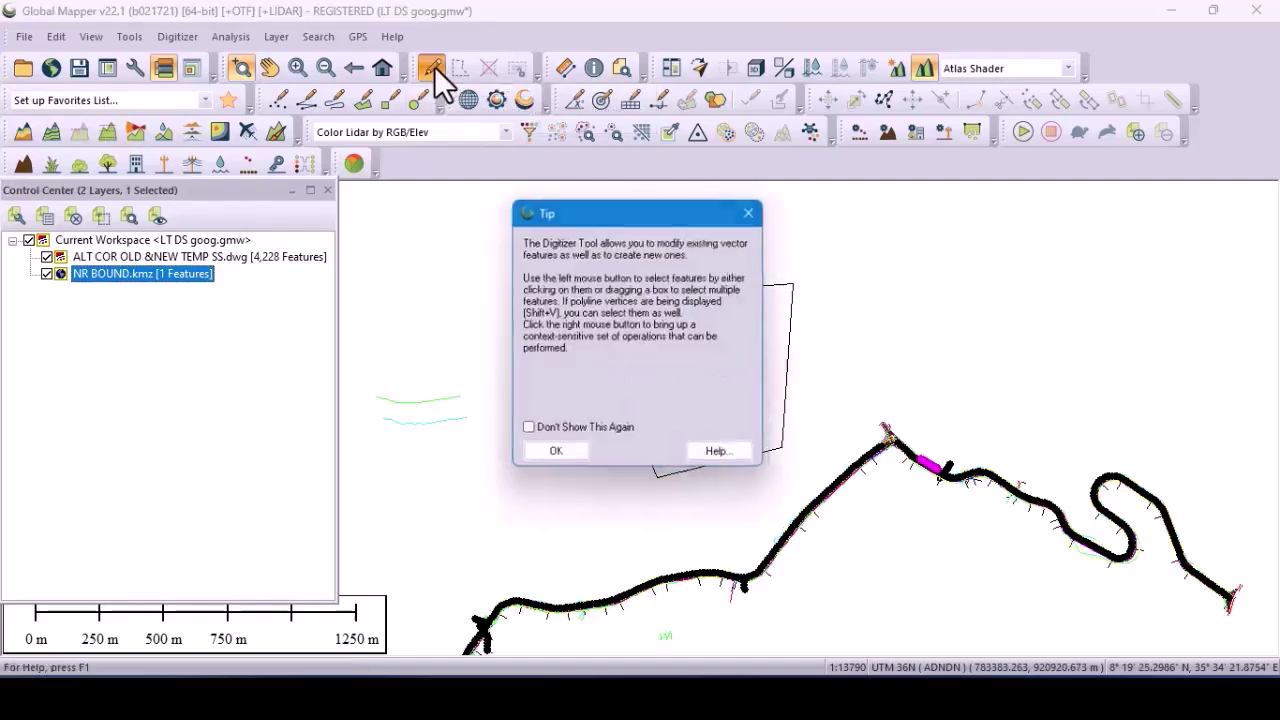
{"action": "left_click", "coordinate": [555, 457]}
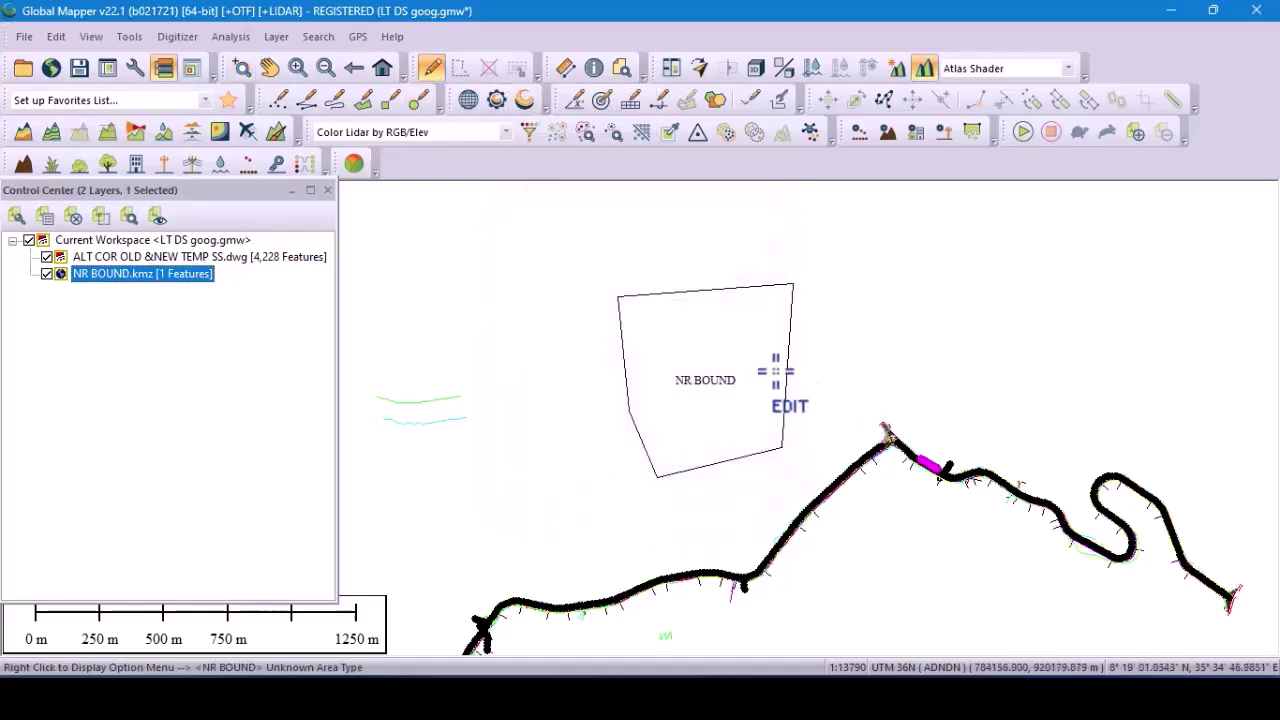
{"action": "left_click_drag", "start_coordinate": [845, 325], "coordinate": [581, 426]}
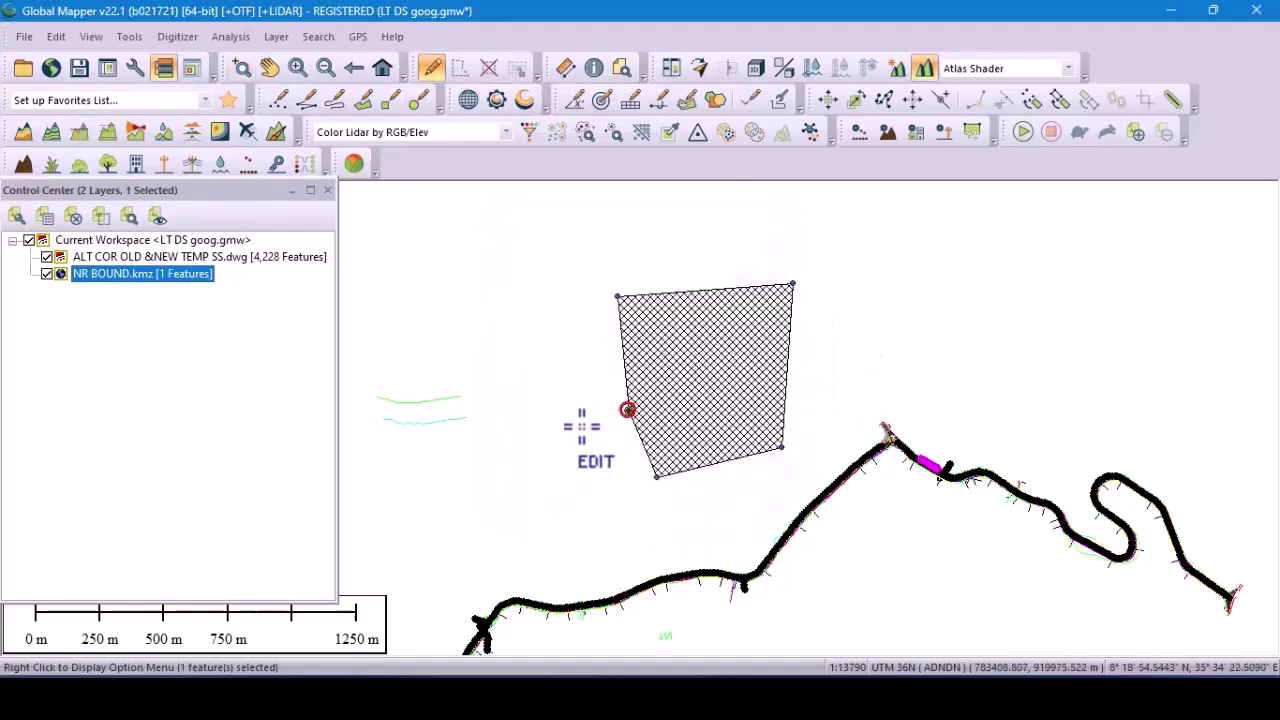
Download SRTM Worldwide Elevation Data (1-arc-second Resolution, SRTM Plus V3) within the currently selected NR BOUND polygon.
{"action": "left_click", "coordinate": [50, 68]}
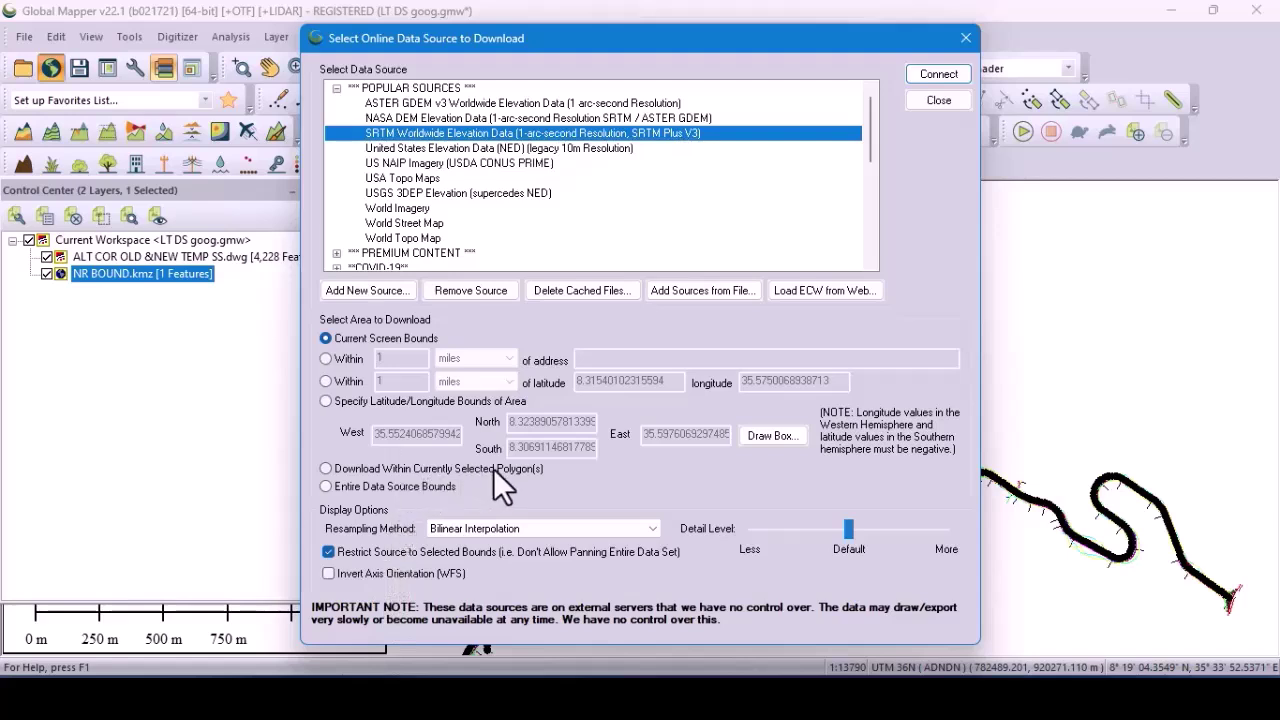
{"action": "left_click", "coordinate": [325, 468]}
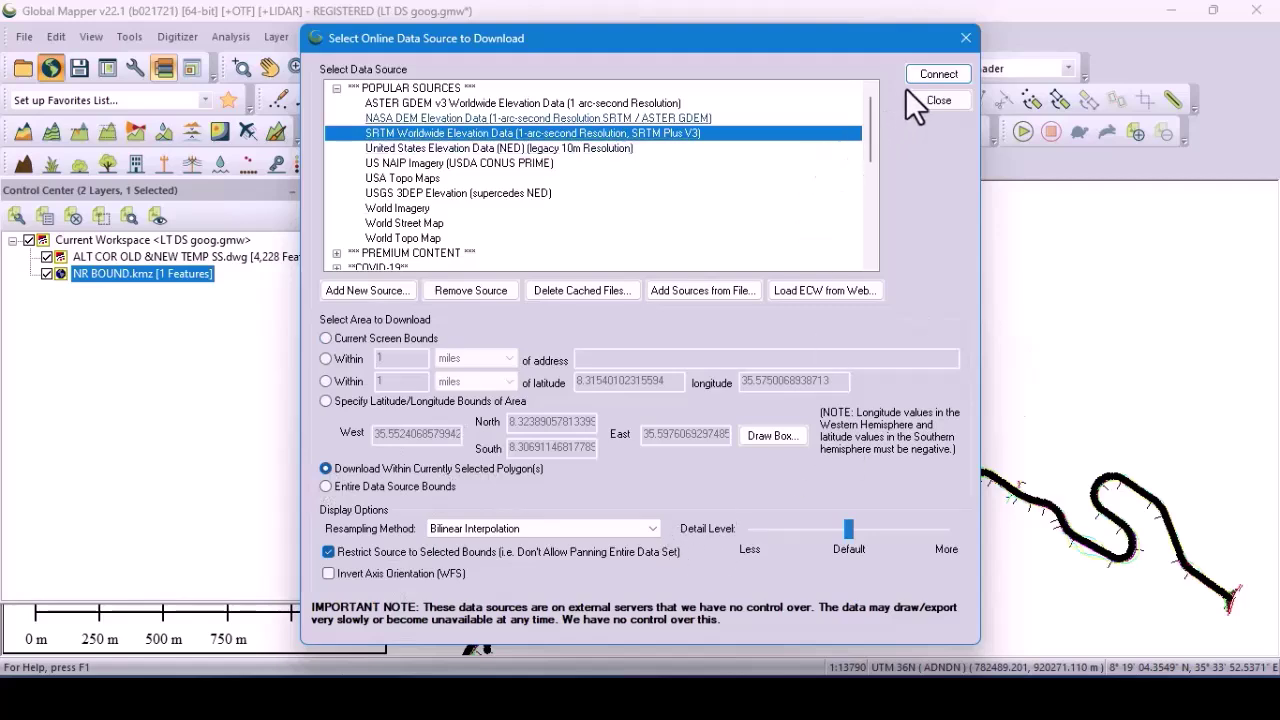
{"action": "left_click", "coordinate": [939, 75]}
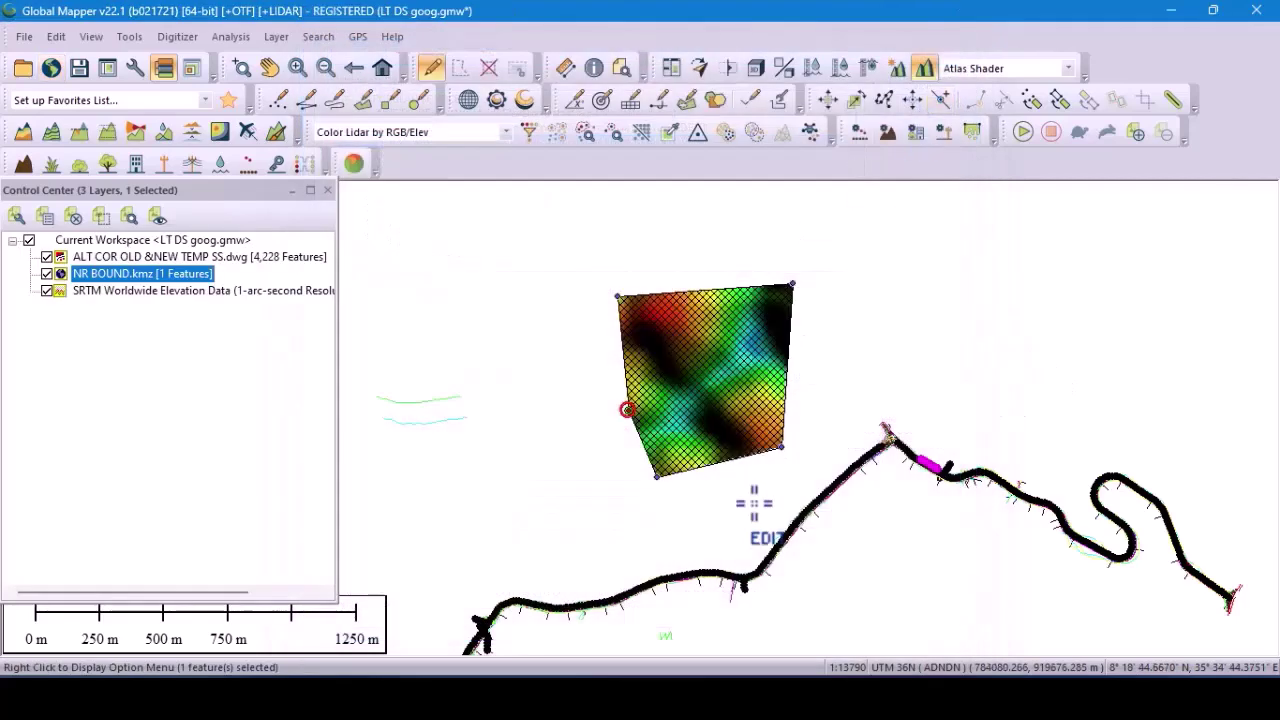
{"action": "scroll", "coordinate": [711, 376], "scroll_direction": "up", "scroll_amount": 1}
{"action": "scroll", "coordinate": [711, 376], "scroll_direction": "up", "scroll_amount": 2}
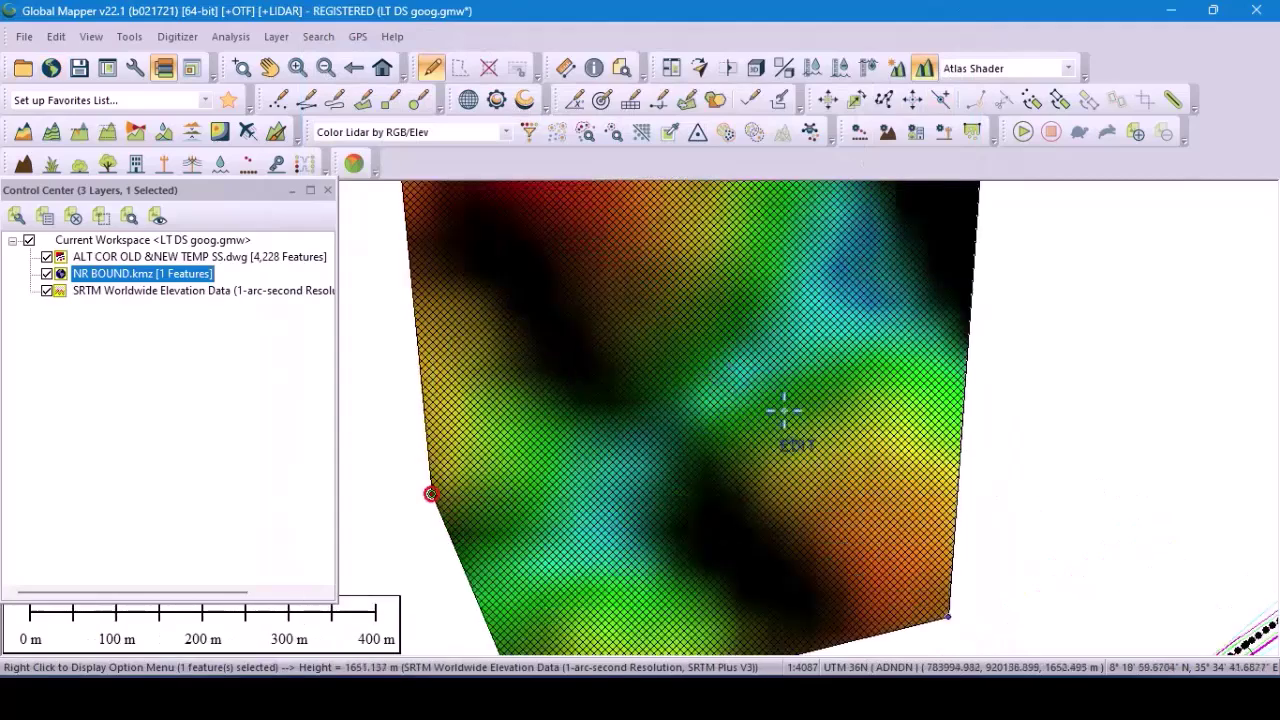
Start a layer export with only the SRTM Worldwide Elevation Data layer selected.
{"action": "scroll", "coordinate": [791, 429], "scroll_direction": "down", "scroll_amount": 2}
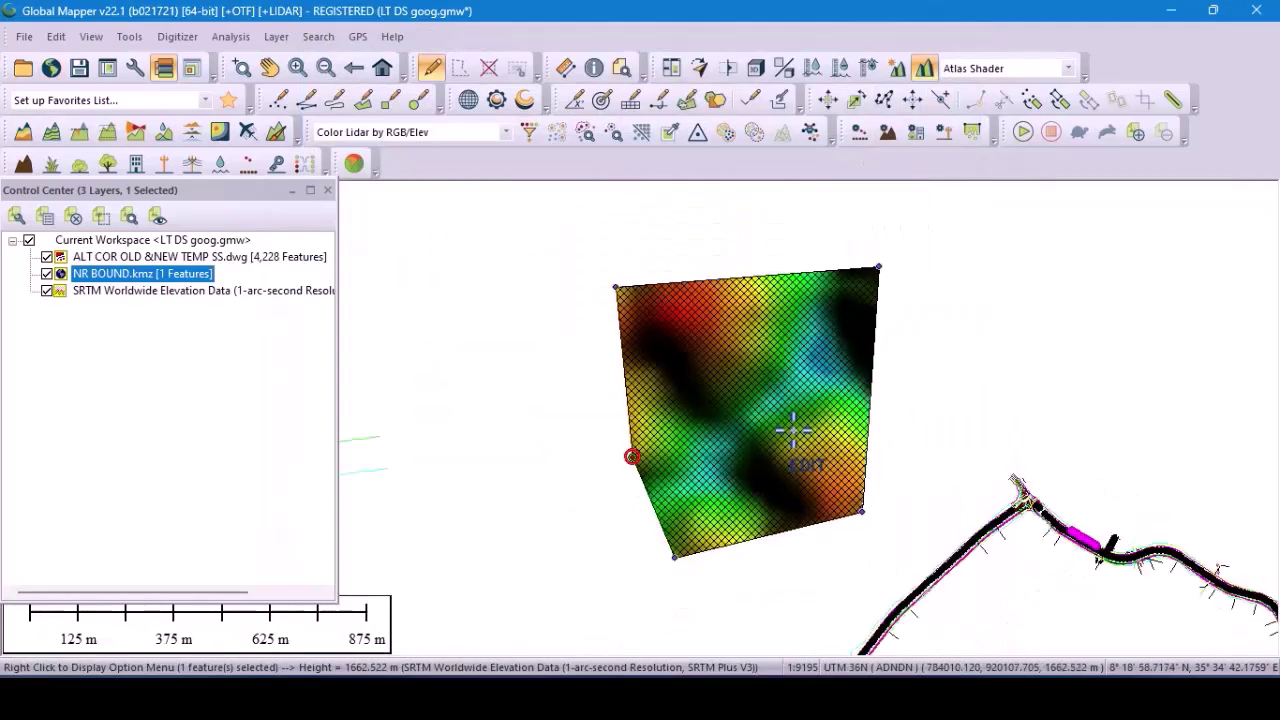
{"action": "left_click", "coordinate": [188, 294]}
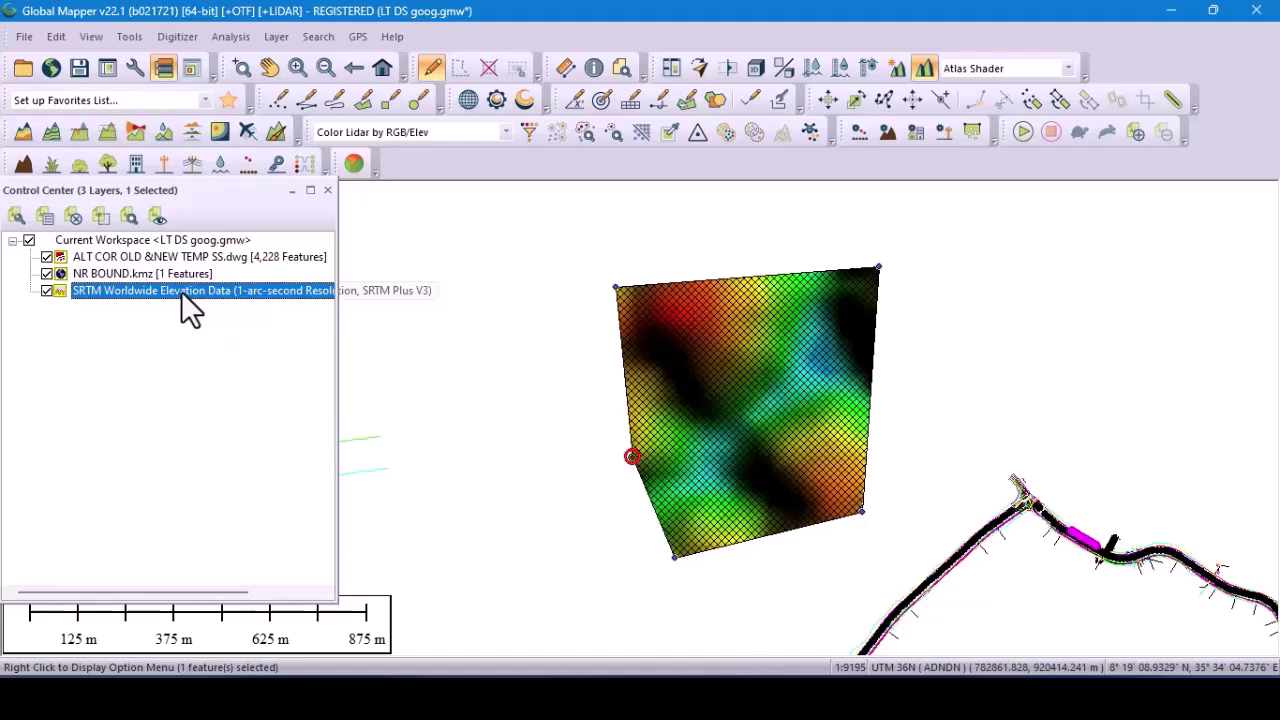
{"action": "right_click", "coordinate": [186, 290]}
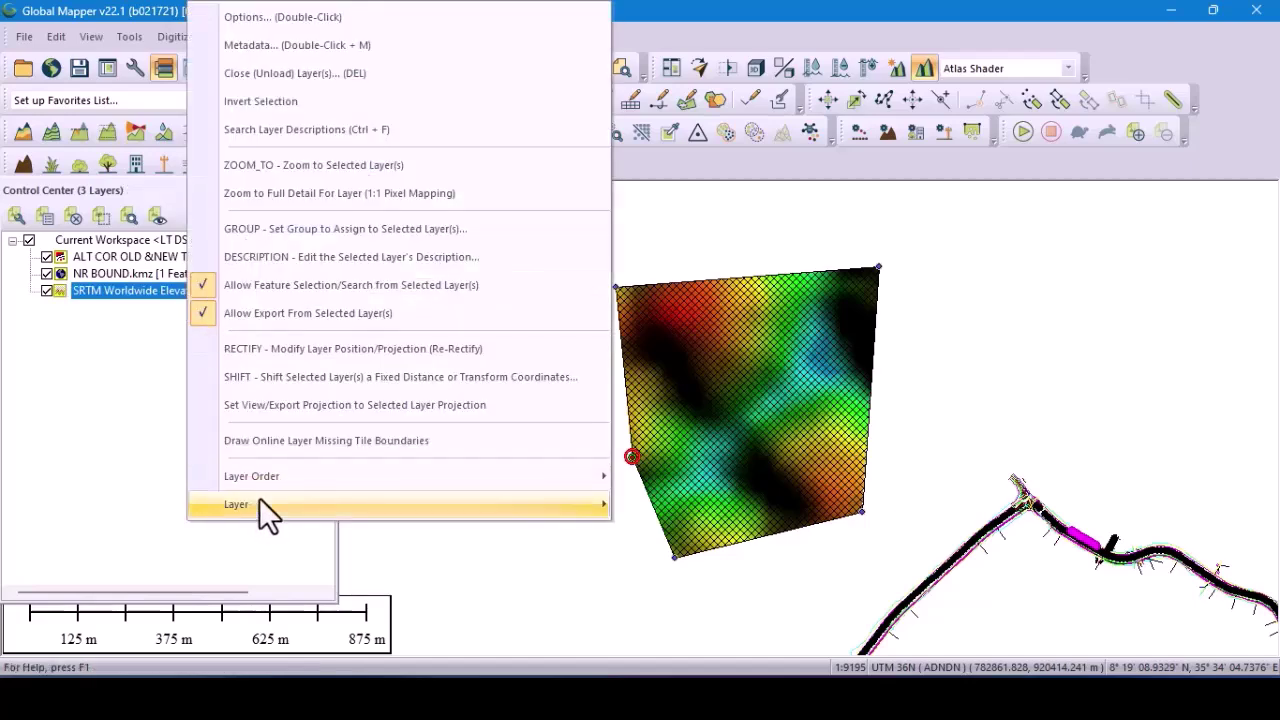
{"action": "mouse_move", "coordinate": [259, 497]}
{"action": "left_click", "coordinate": [760, 280]}
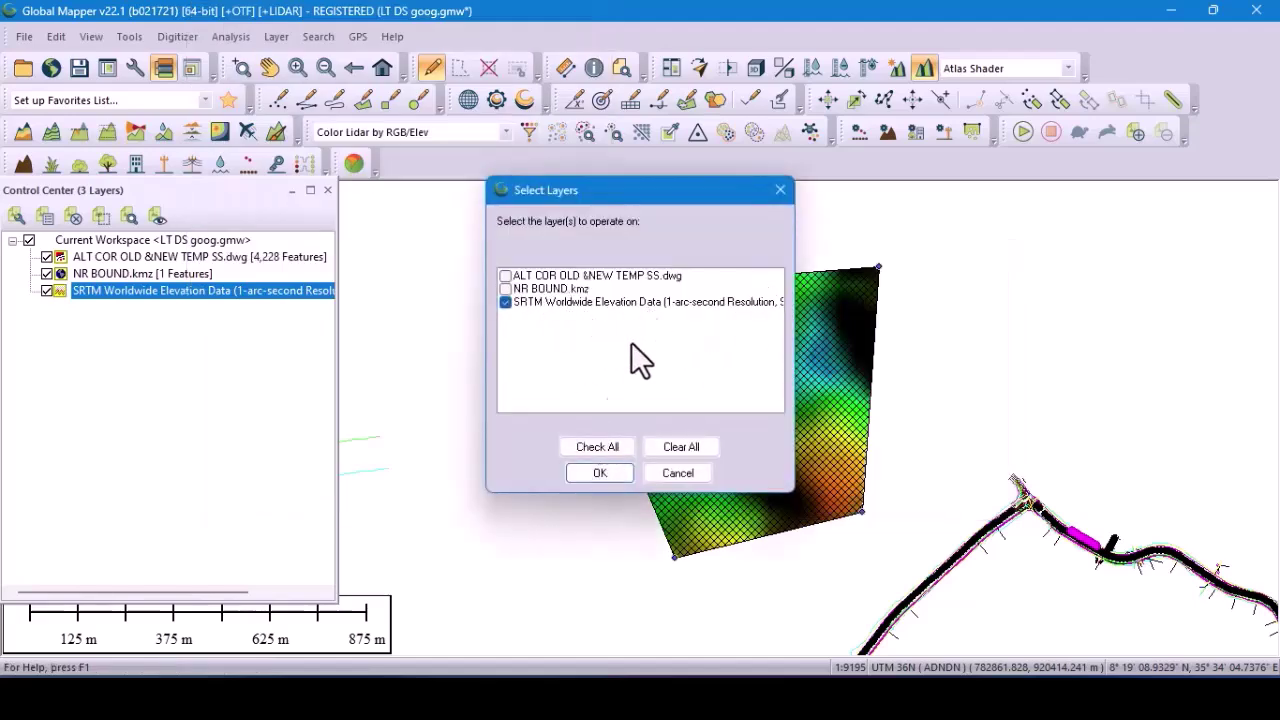
{"action": "left_click", "coordinate": [600, 473]}
Choose GeoTIFF as the export format for the elevation layer and continue to its export options.
{"action": "left_click", "coordinate": [600, 368]}
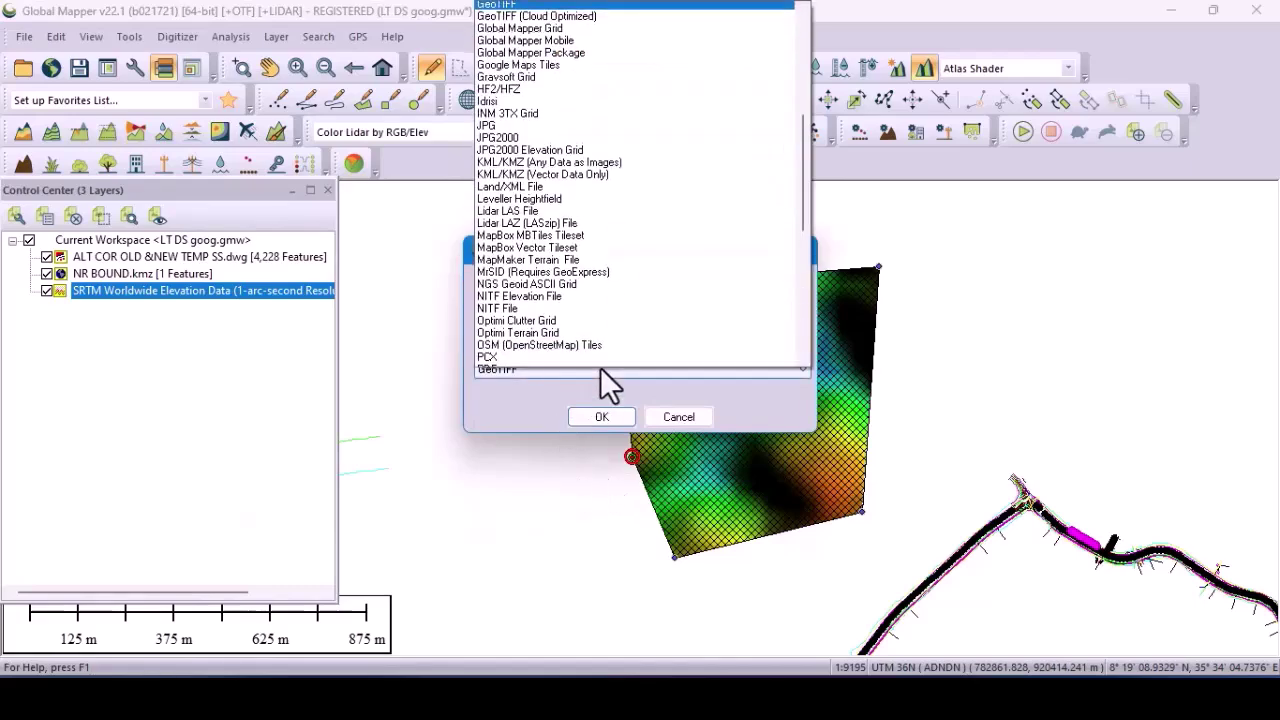
{"action": "scroll", "coordinate": [545, 125], "scroll_direction": "up", "scroll_amount": 2}
{"action": "scroll", "coordinate": [539, 113], "scroll_direction": "up", "scroll_amount": 3}
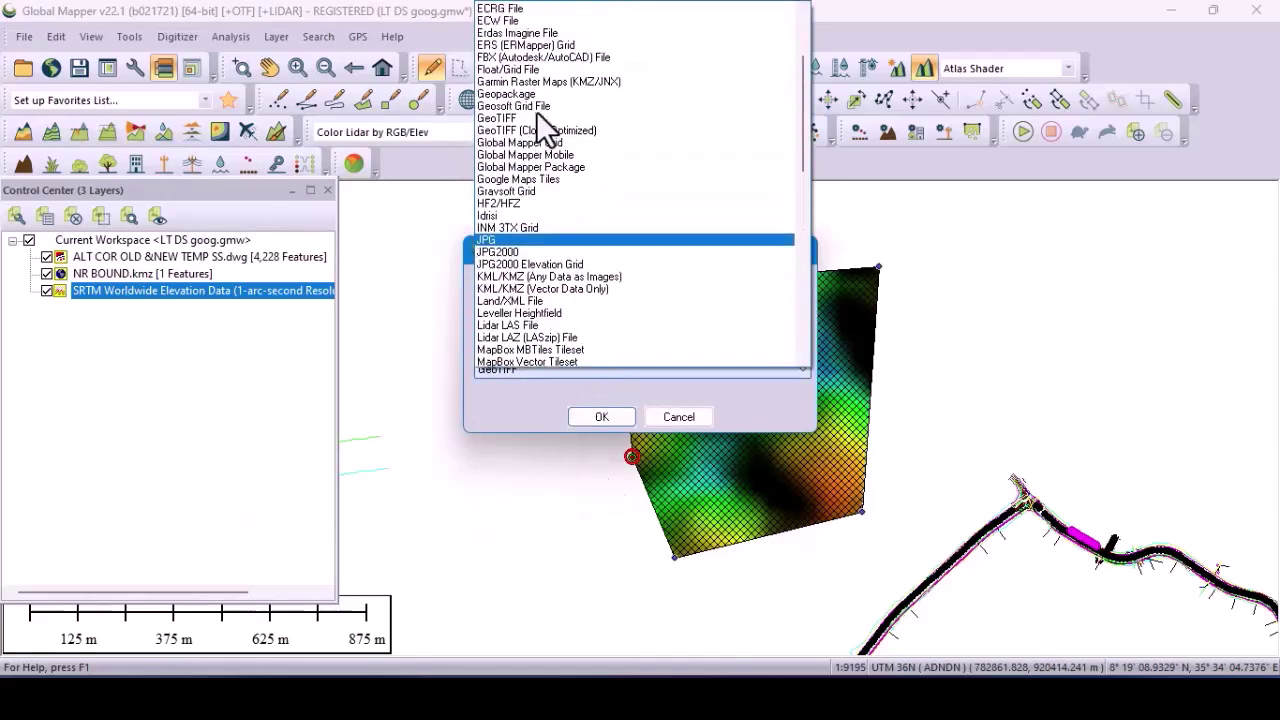
{"action": "scroll", "coordinate": [537, 113], "scroll_direction": "up", "scroll_amount": 3}
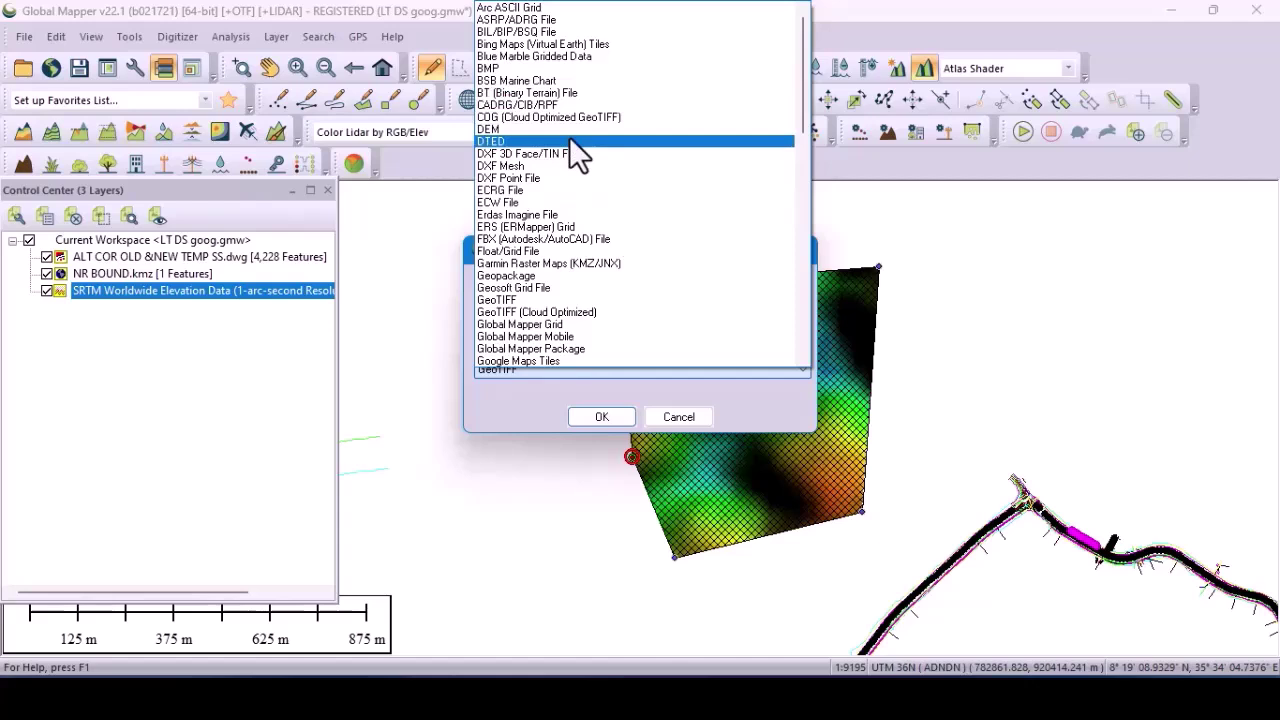
{"action": "key", "text": "g"}
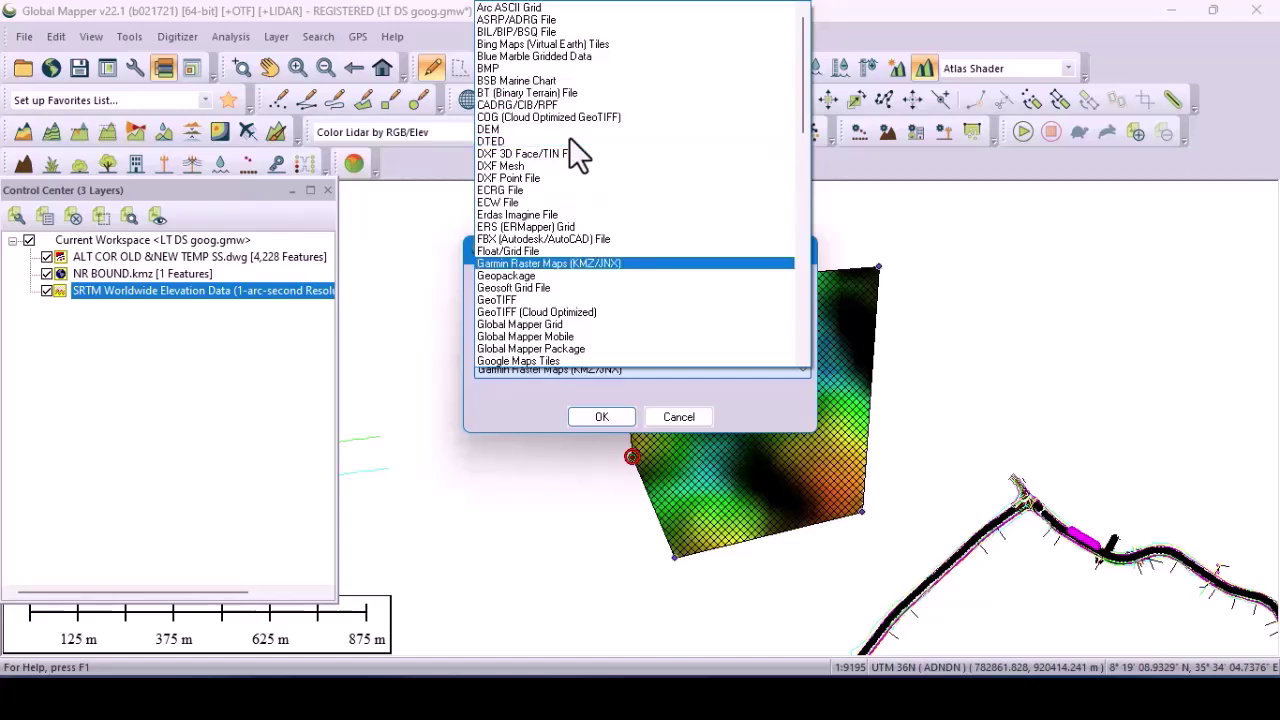
{"action": "left_click", "coordinate": [518, 304]}
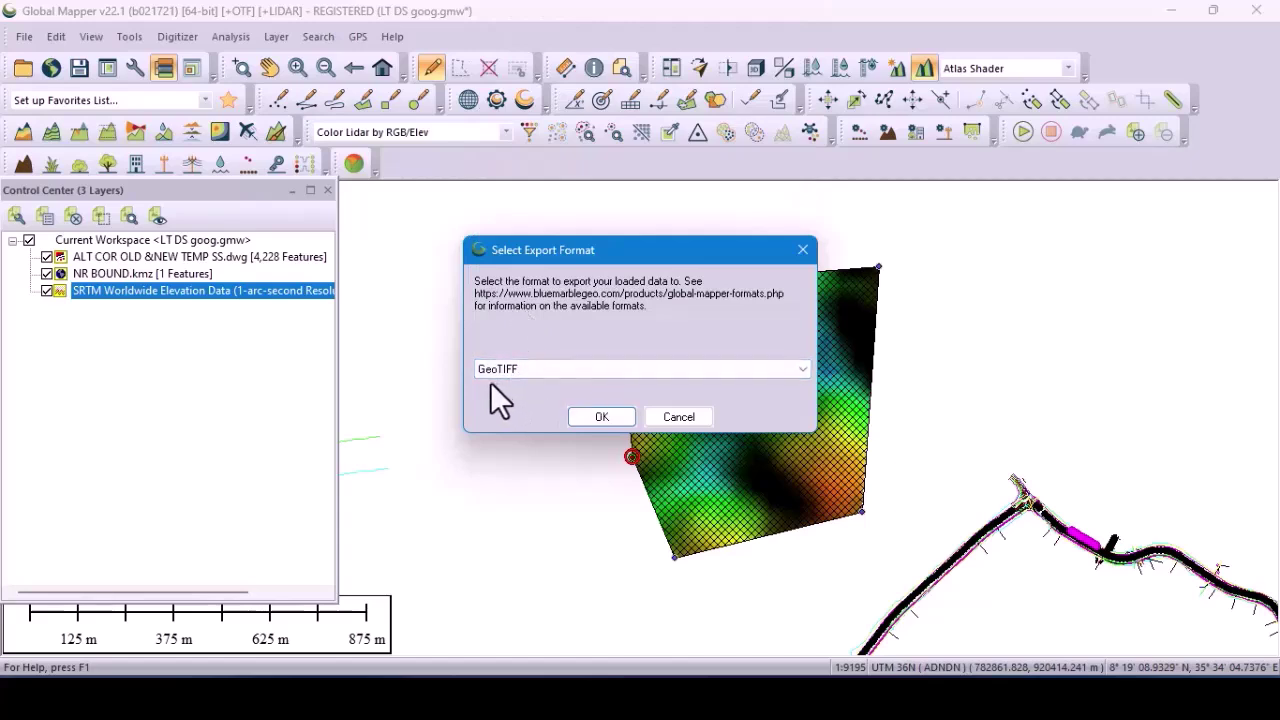
{"action": "left_click", "coordinate": [603, 417]}
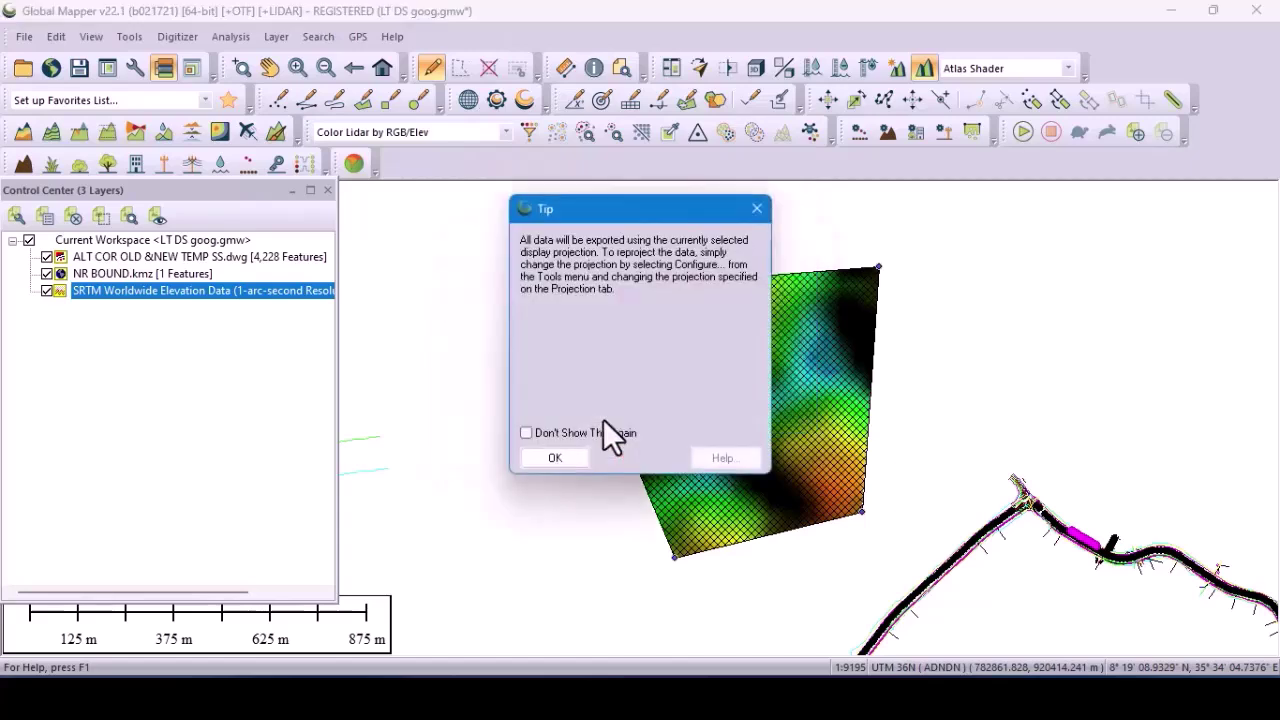
{"action": "left_click", "coordinate": [554, 460]}
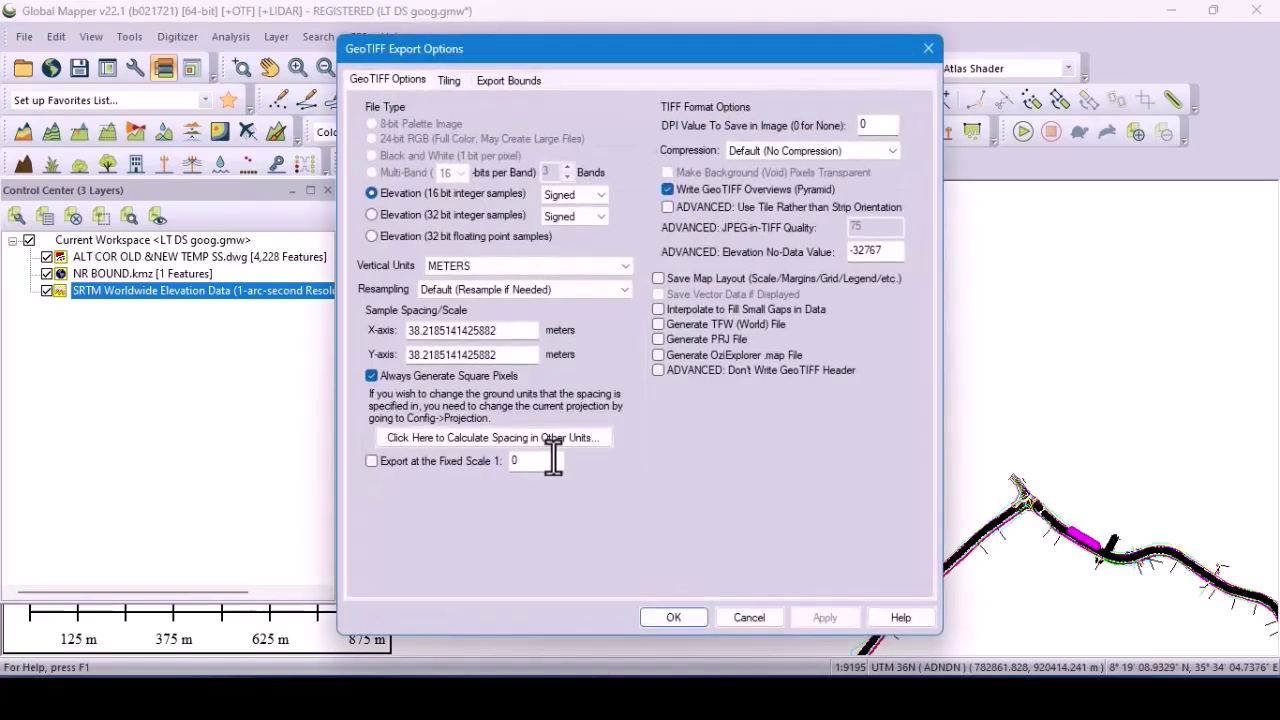
Accept the default GeoTIFF options, save the export as BOUND DEM in the ALL DS folder, and deselect the boundary.
{"action": "left_click", "coordinate": [679, 617]}
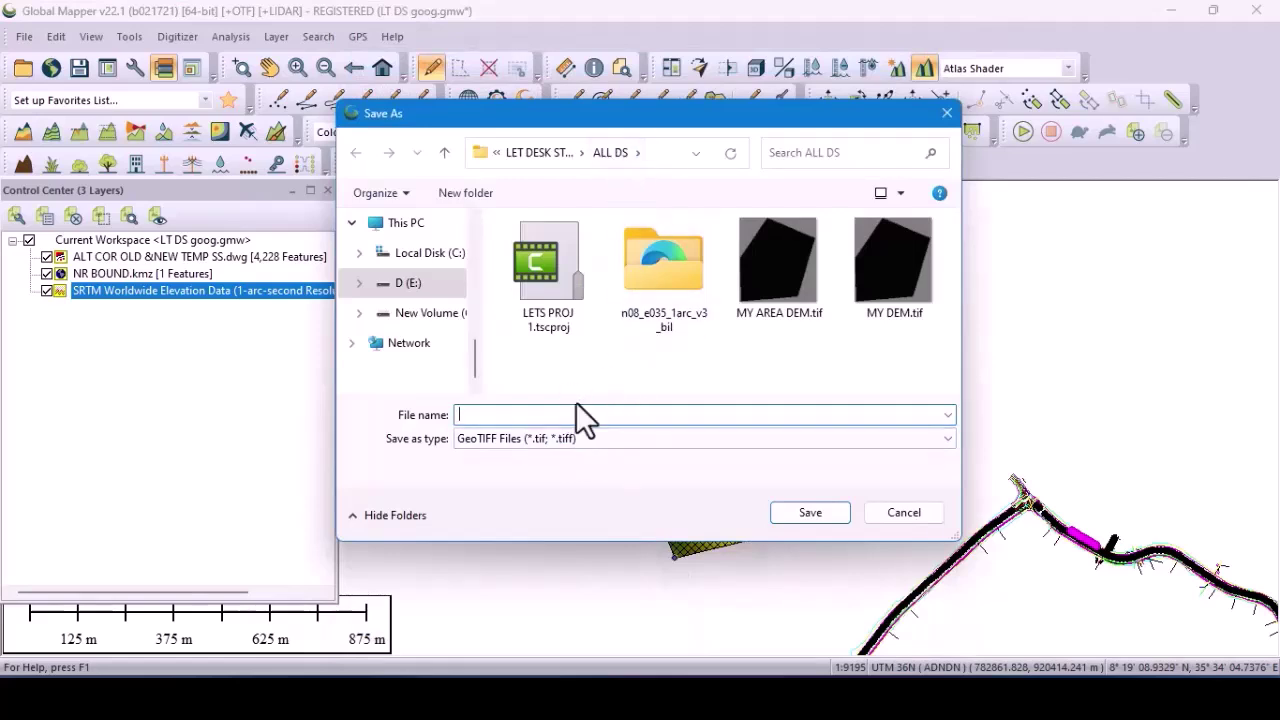
{"action": "type", "text": "BOUND"}
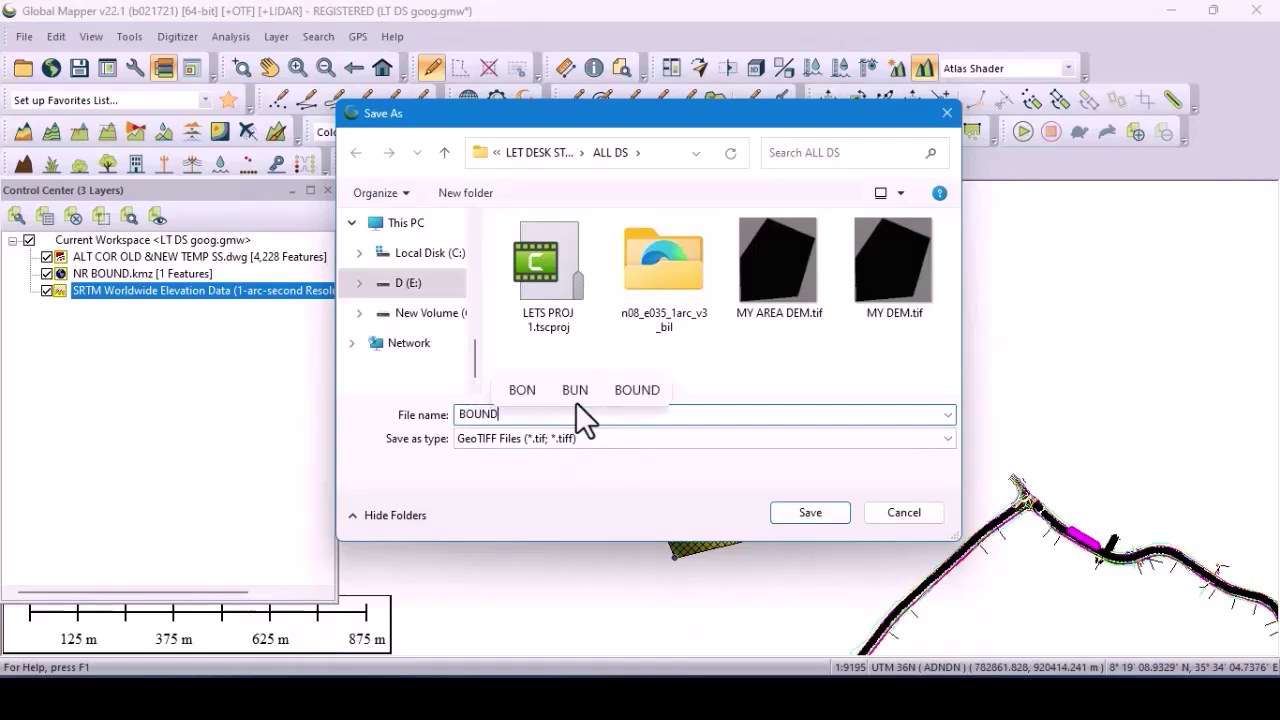
{"action": "type", "text": " DEM"}
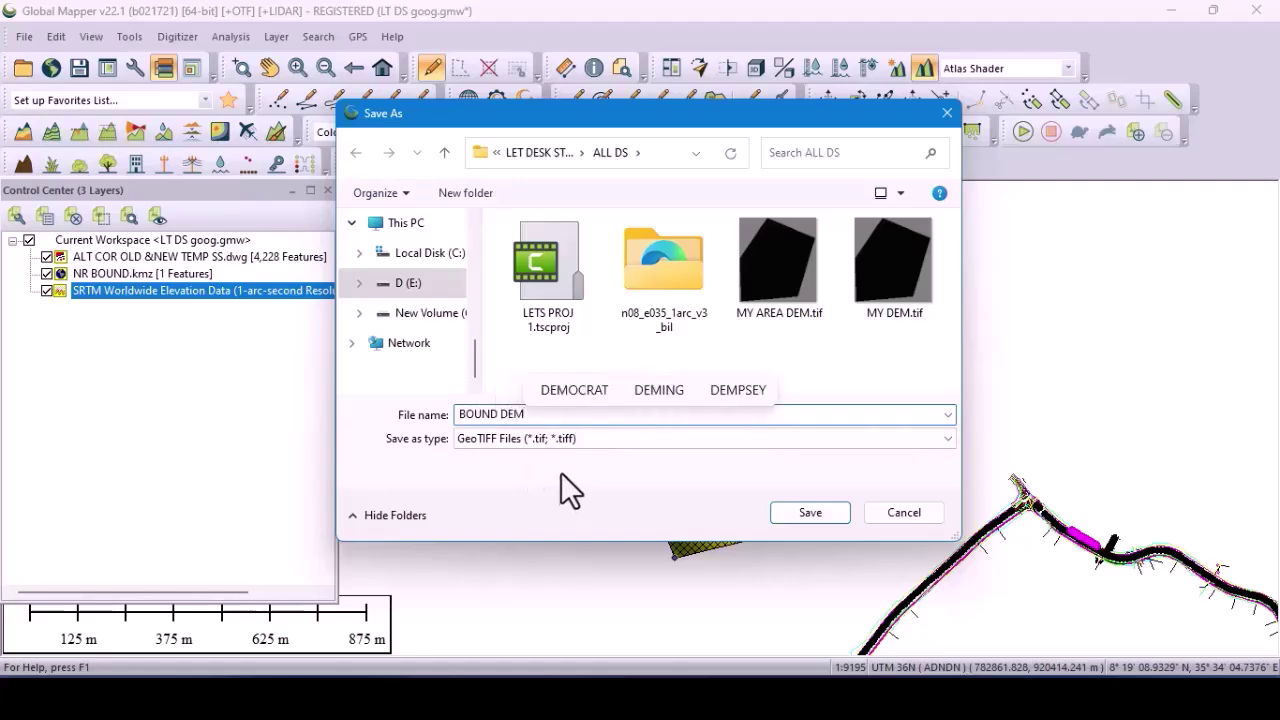
{"action": "left_click", "coordinate": [828, 512]}
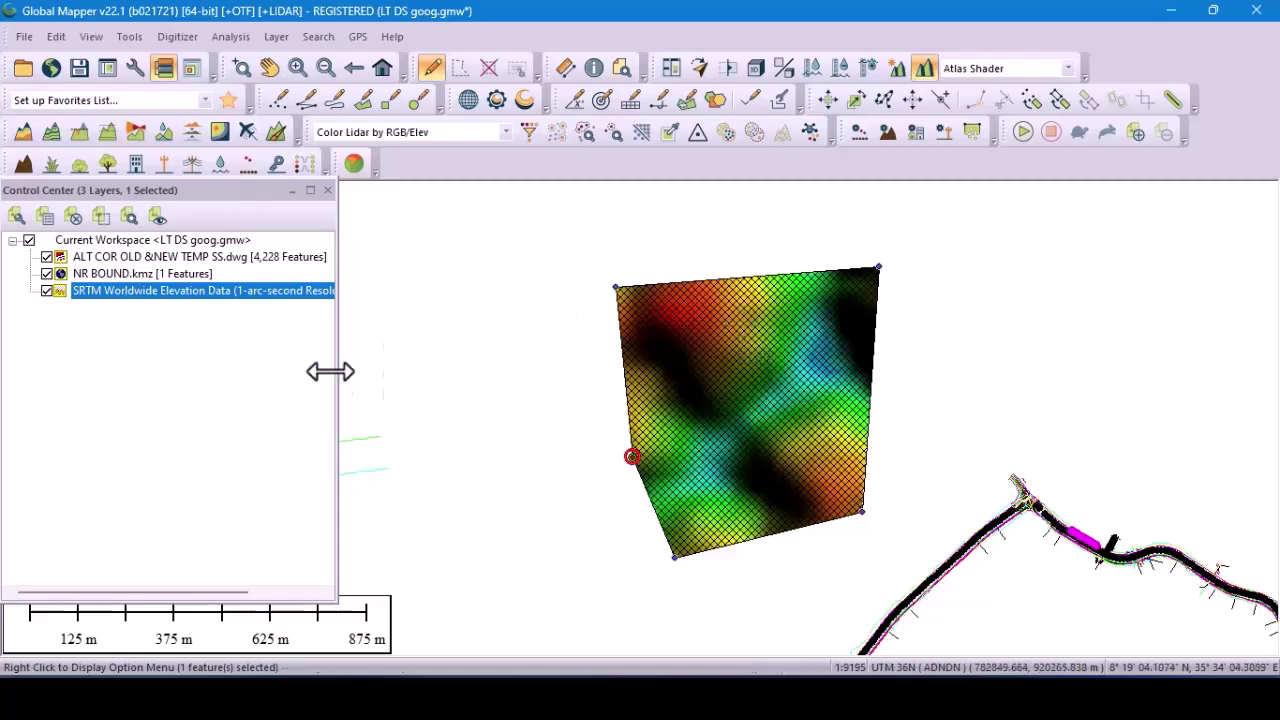
{"action": "key", "text": "Escape"}
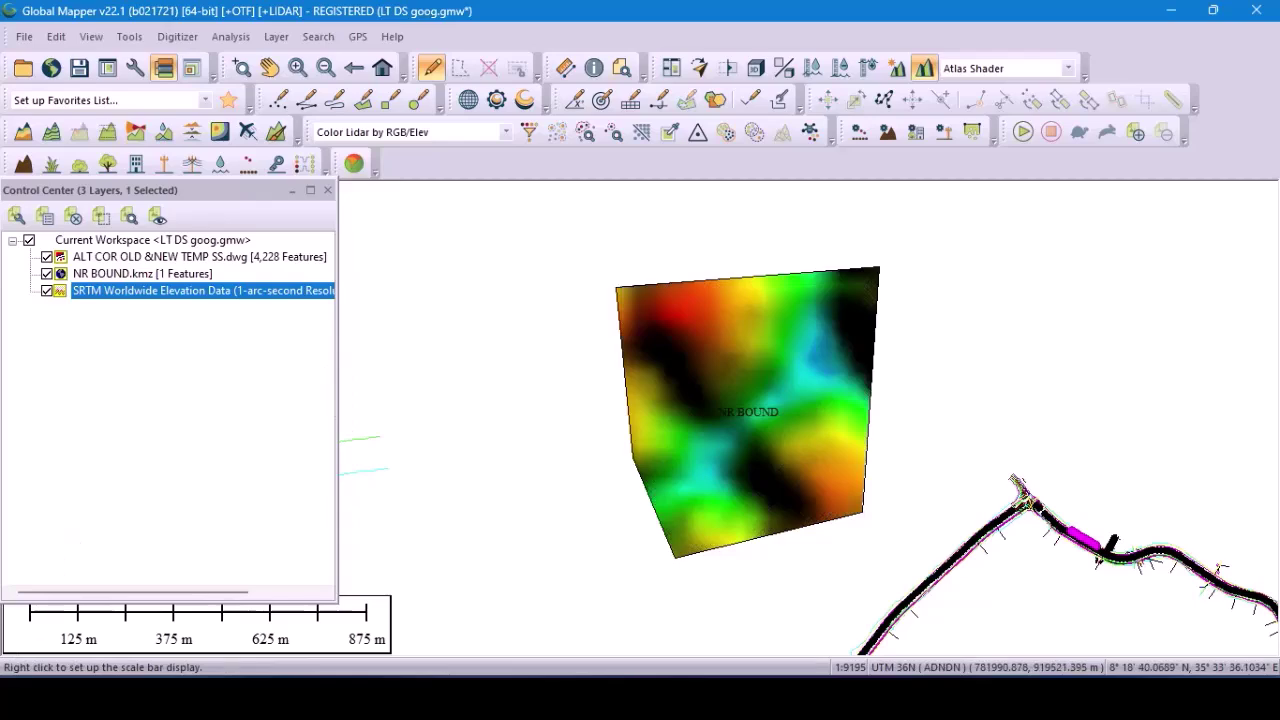
Switch to Google Earth Pro and hide the NR BOUND polygon.
{"action": "mouse_move", "coordinate": [112, 698]}
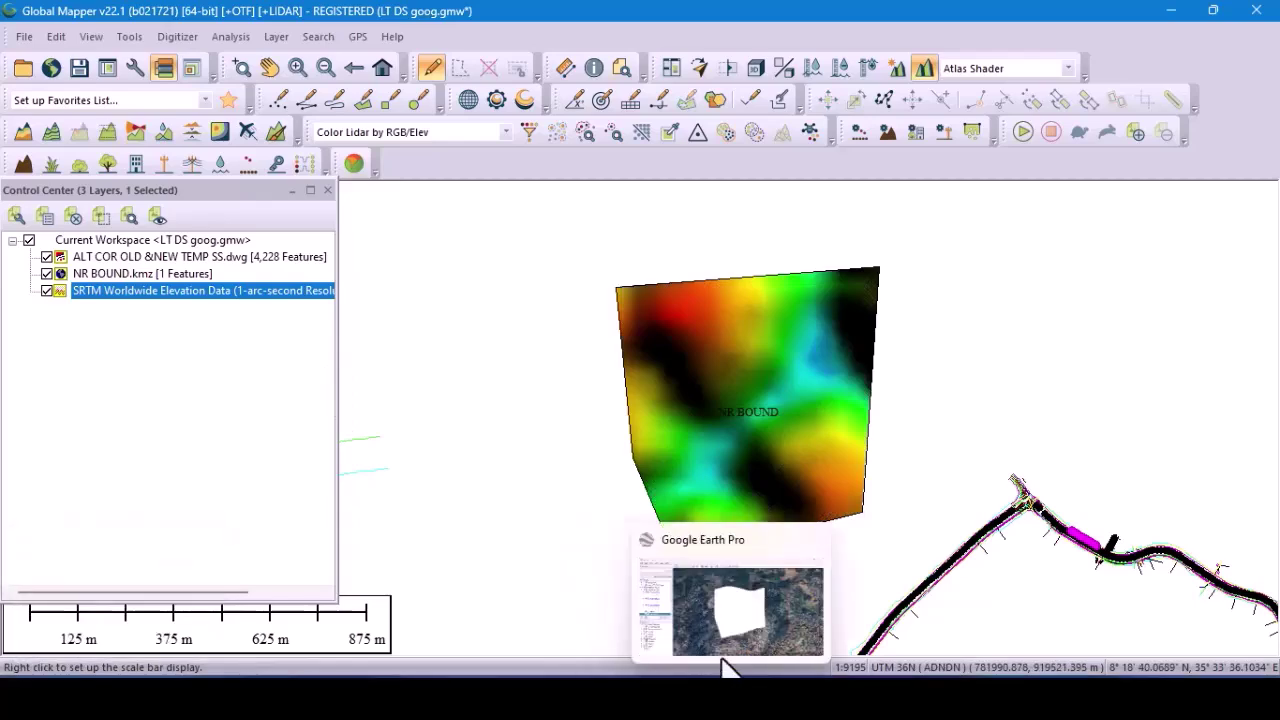
{"action": "left_click", "coordinate": [737, 630]}
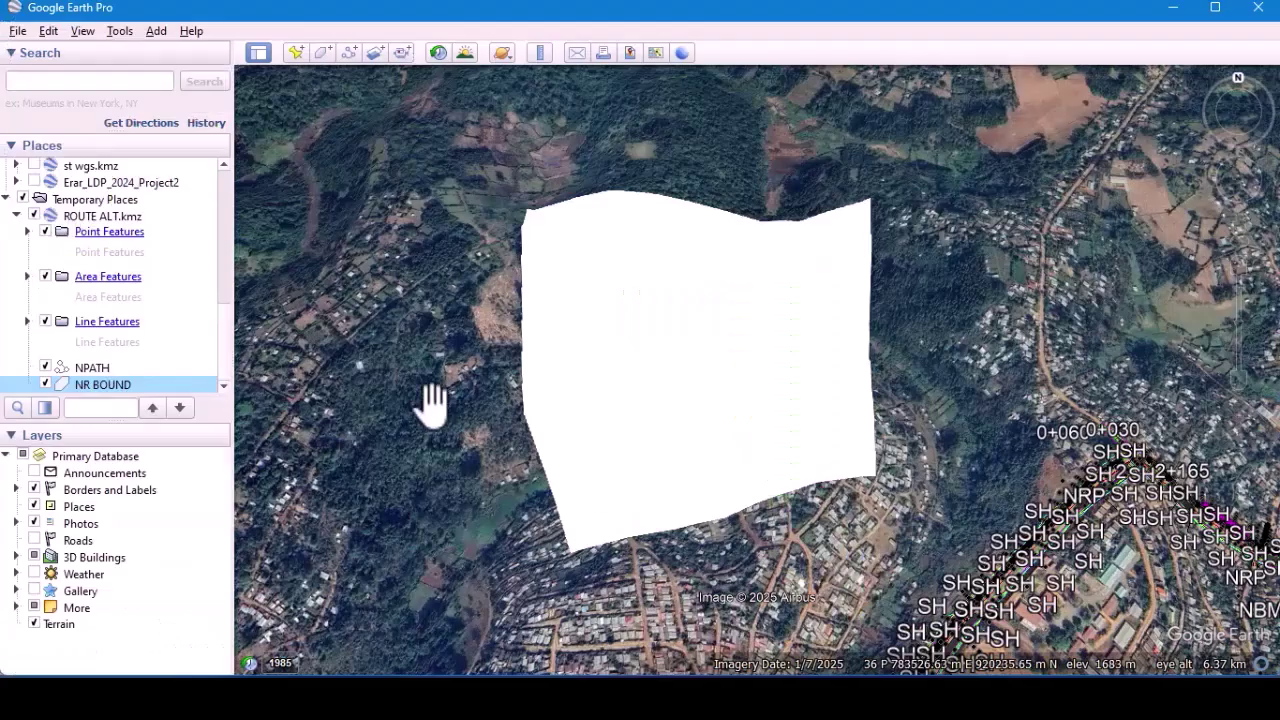
{"action": "left_click", "coordinate": [45, 384]}
{"action": "left_click", "coordinate": [45, 384]}
{"action": "left_click", "coordinate": [45, 384]}
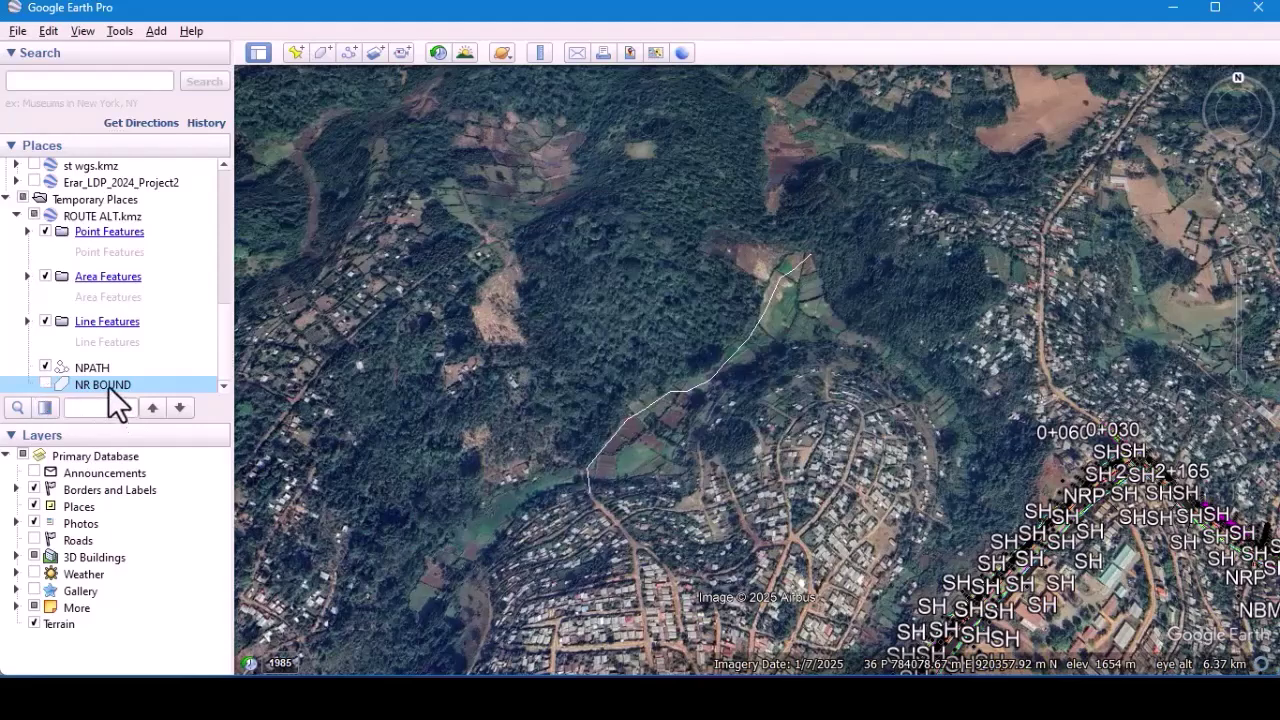
{"action": "right_click", "coordinate": [110, 388]}
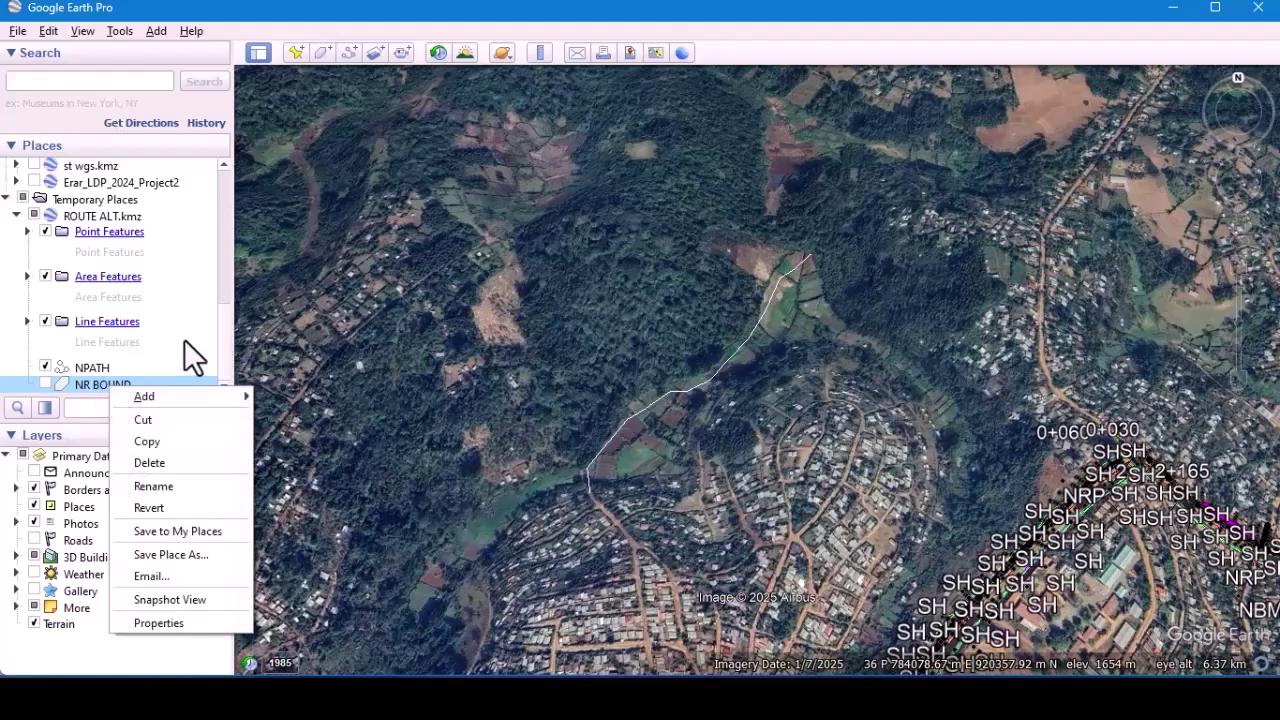
{"action": "left_click", "coordinate": [178, 342]}
Save the NPATH path as NPATH.kmz in the ALL DS folder.
{"action": "left_click", "coordinate": [85, 369]}
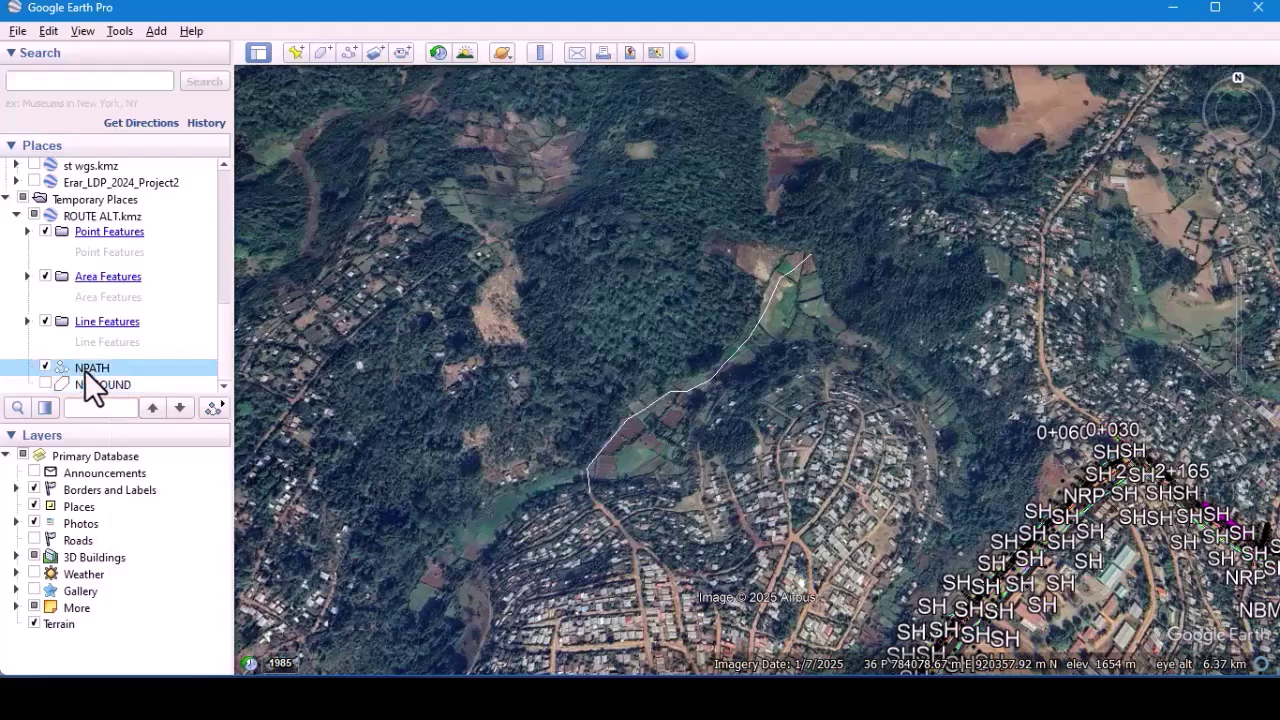
{"action": "left_click", "coordinate": [44, 368]}
{"action": "left_click", "coordinate": [44, 367]}
{"action": "right_click", "coordinate": [133, 368]}
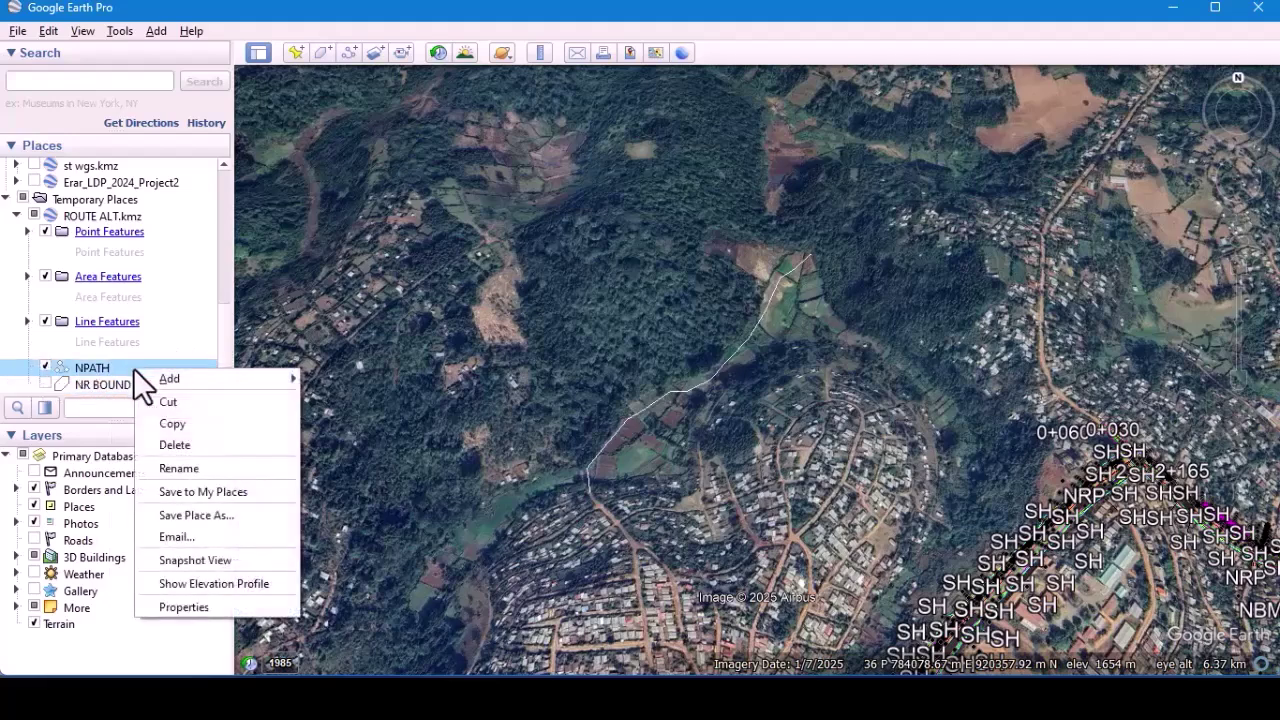
{"action": "left_click", "coordinate": [210, 515]}
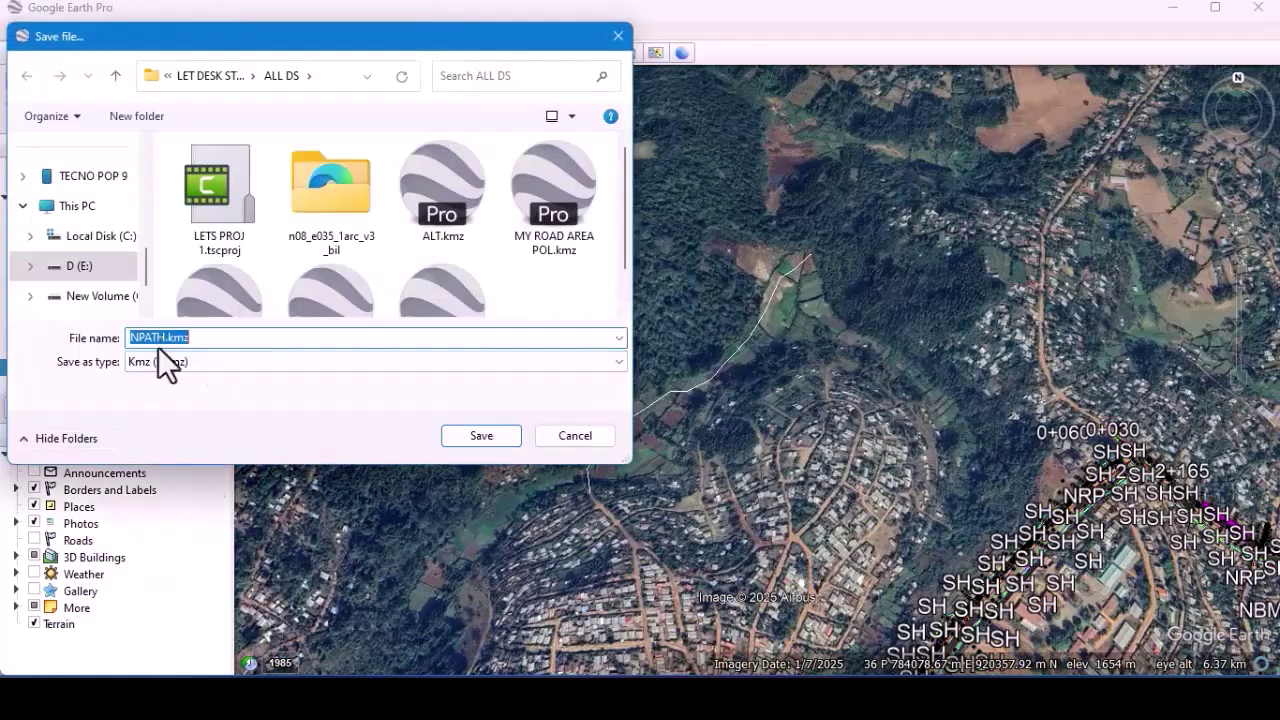
{"action": "left_click", "coordinate": [463, 440]}
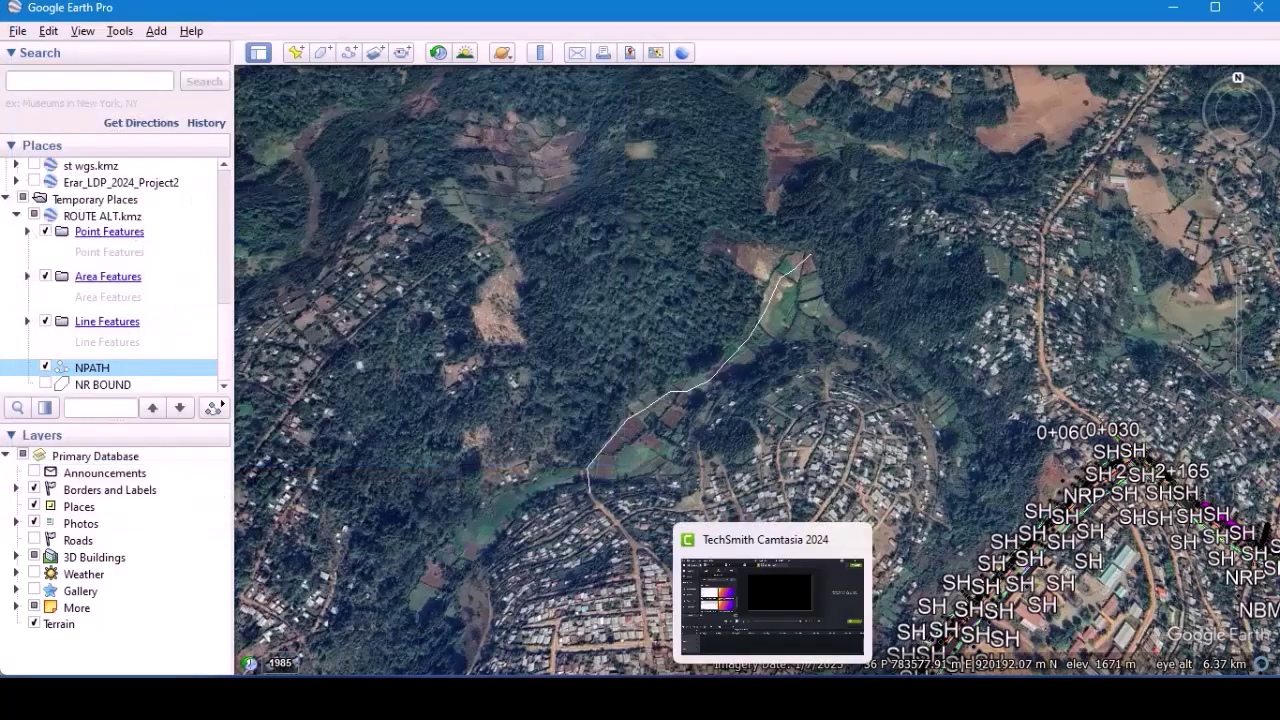
{"action": "left_click", "coordinate": [686, 625]}
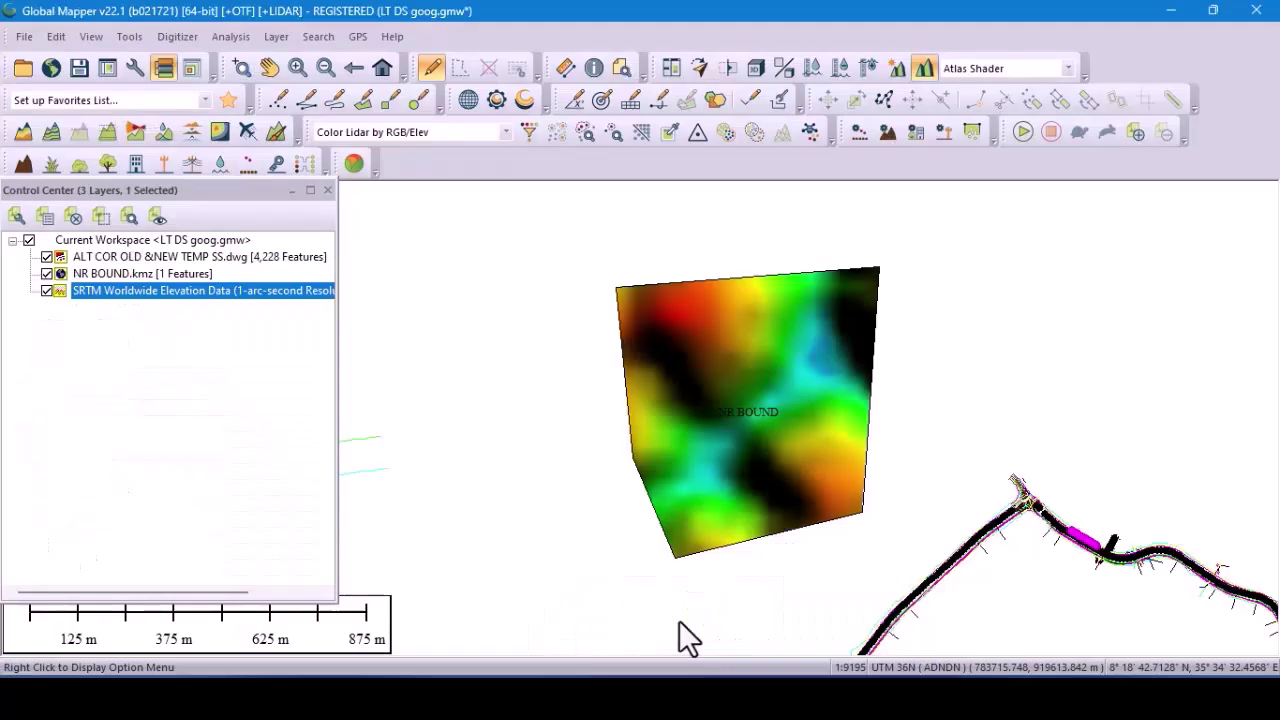
{"action": "left_click", "coordinate": [24, 38]}
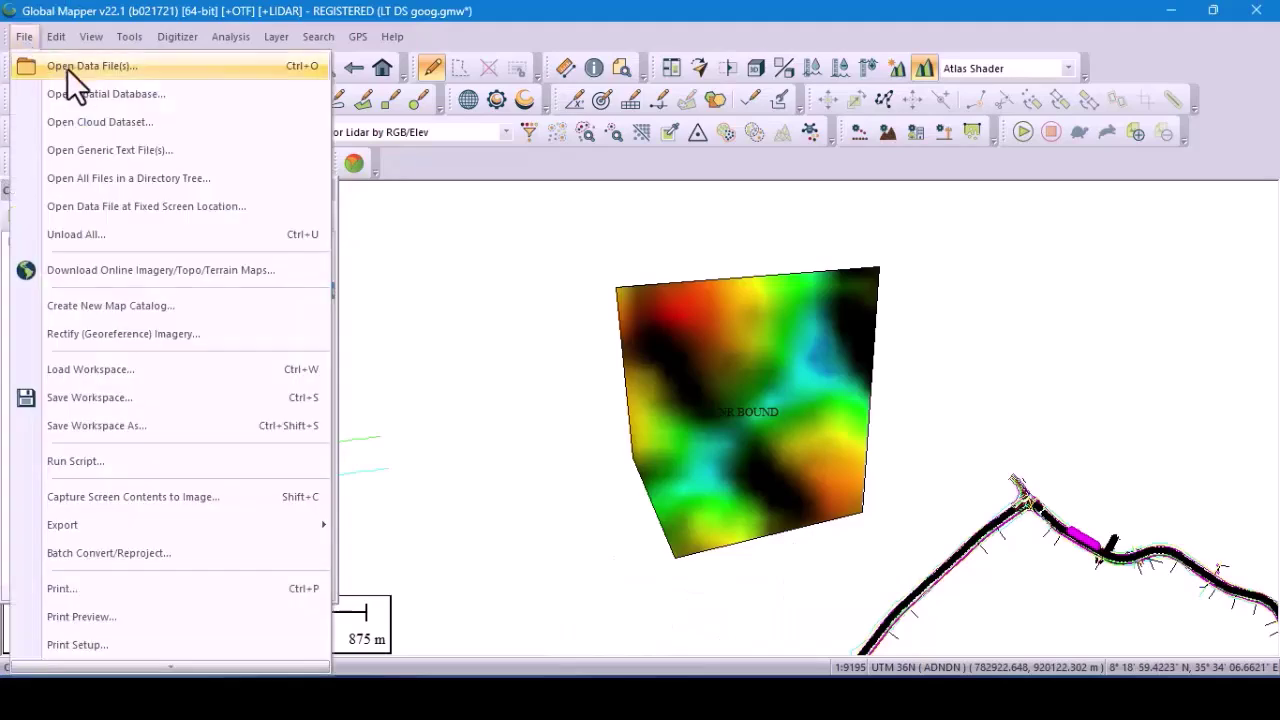
{"action": "left_click", "coordinate": [67, 66]}
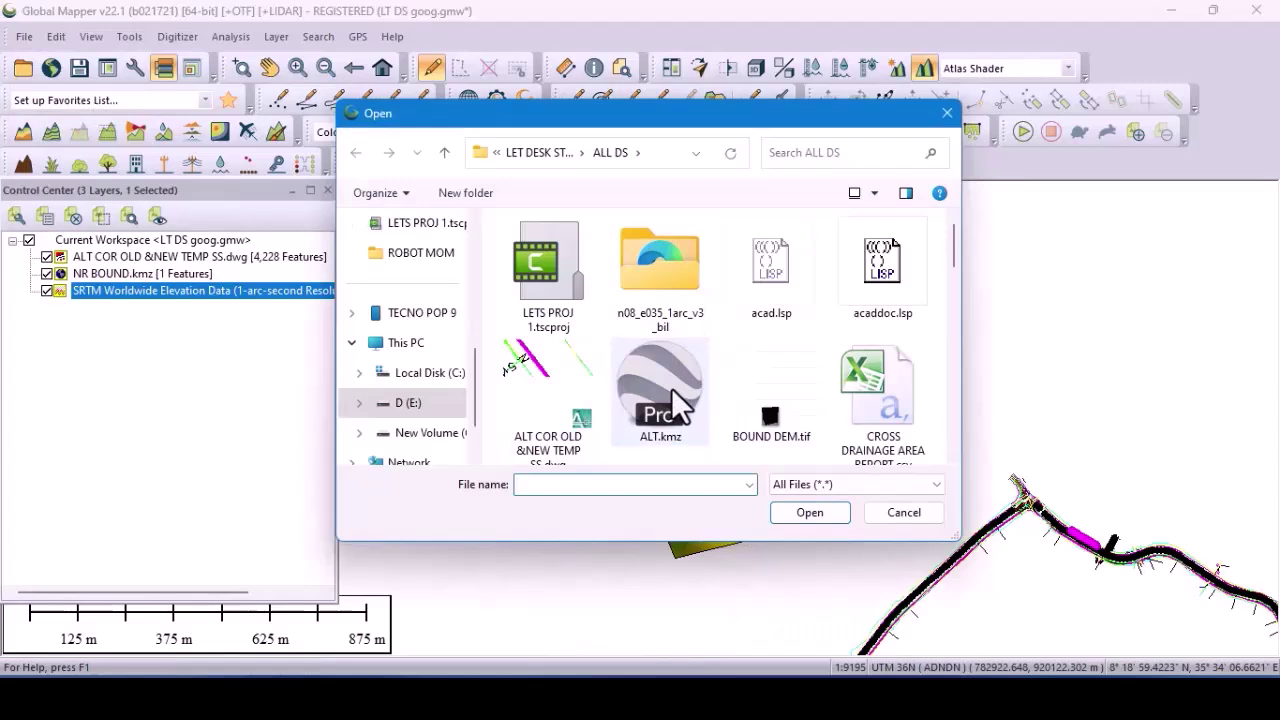
{"action": "scroll", "coordinate": [671, 387], "scroll_direction": "down", "scroll_amount": 1}
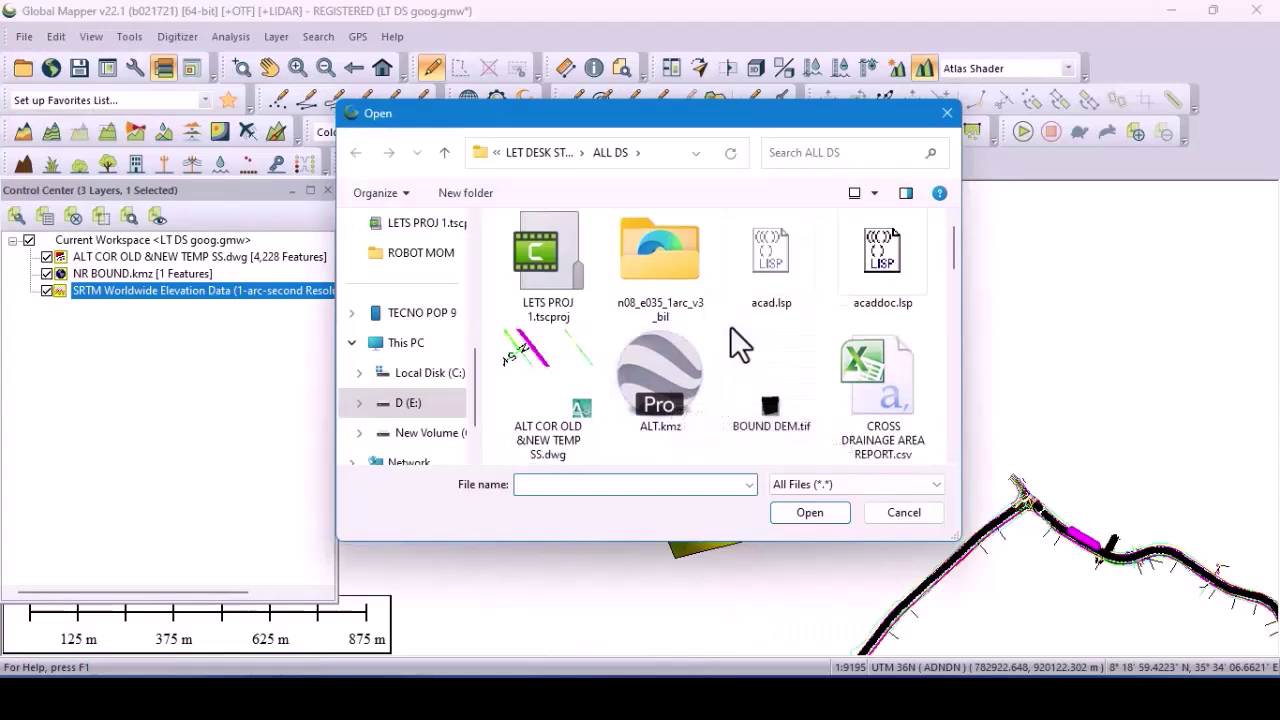
{"action": "left_click", "coordinate": [772, 425]}
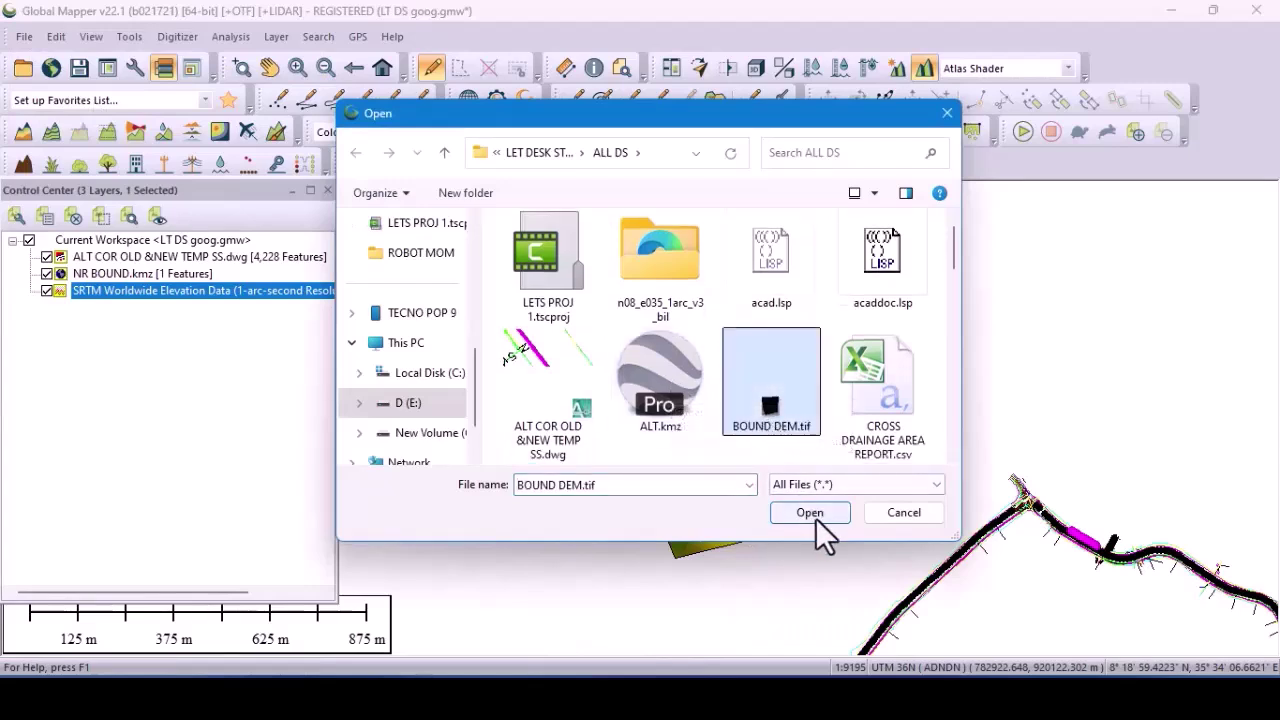
{"action": "scroll", "coordinate": [777, 390], "scroll_direction": "down", "scroll_amount": 2}
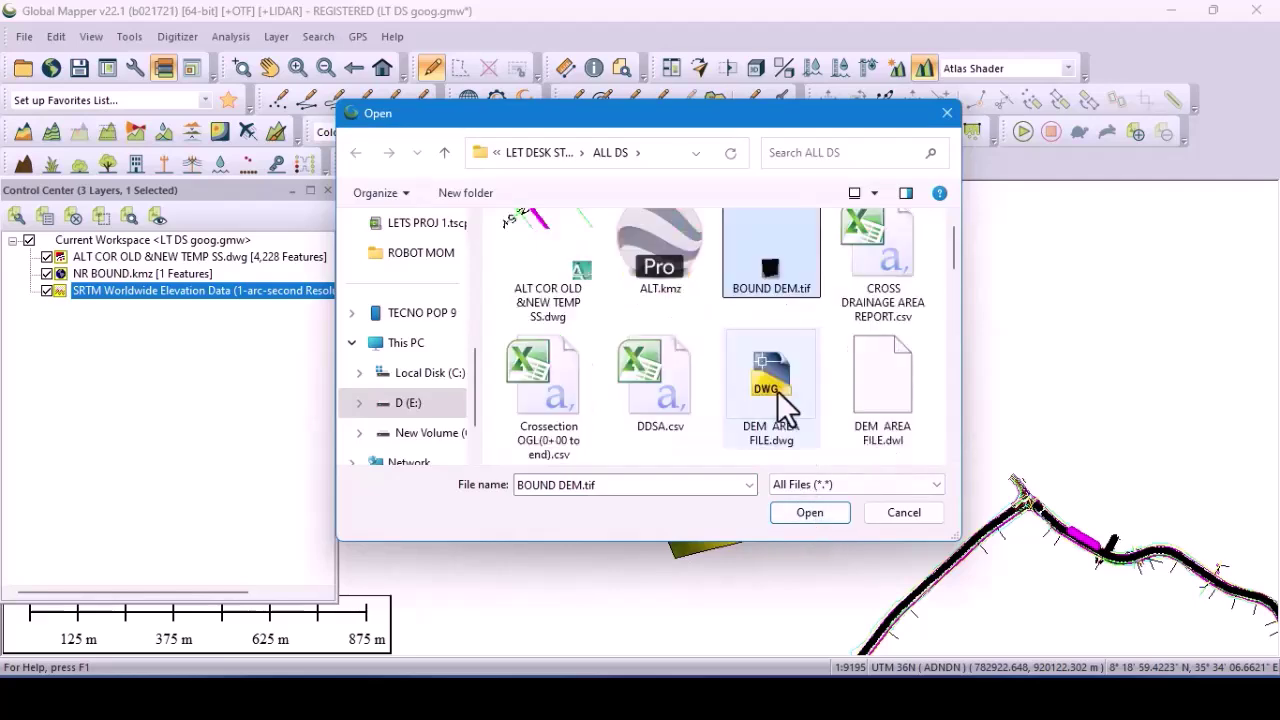
{"action": "scroll", "coordinate": [777, 390], "scroll_direction": "down", "scroll_amount": 1}
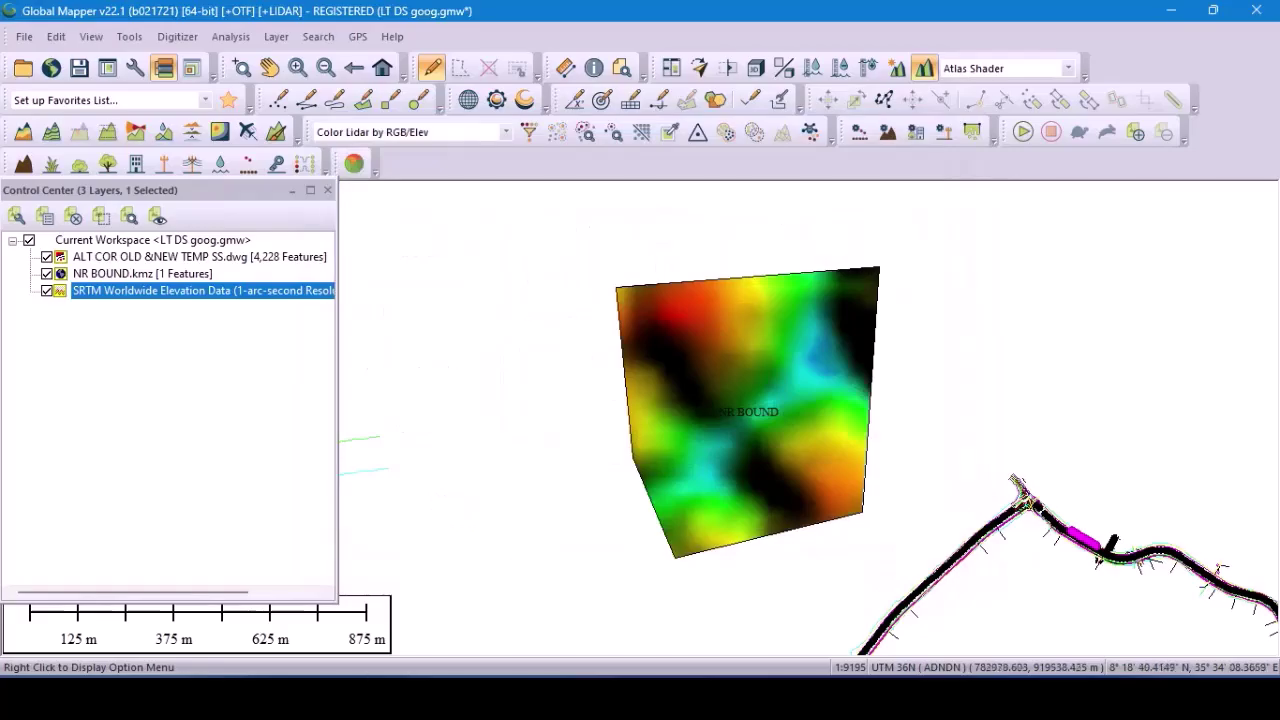
Switch to Google Earth Pro and save the NPATH path again as NPATH.kmz in the ALL DS folder, replacing the existing file.
{"action": "left_click", "coordinate": [657, 623]}
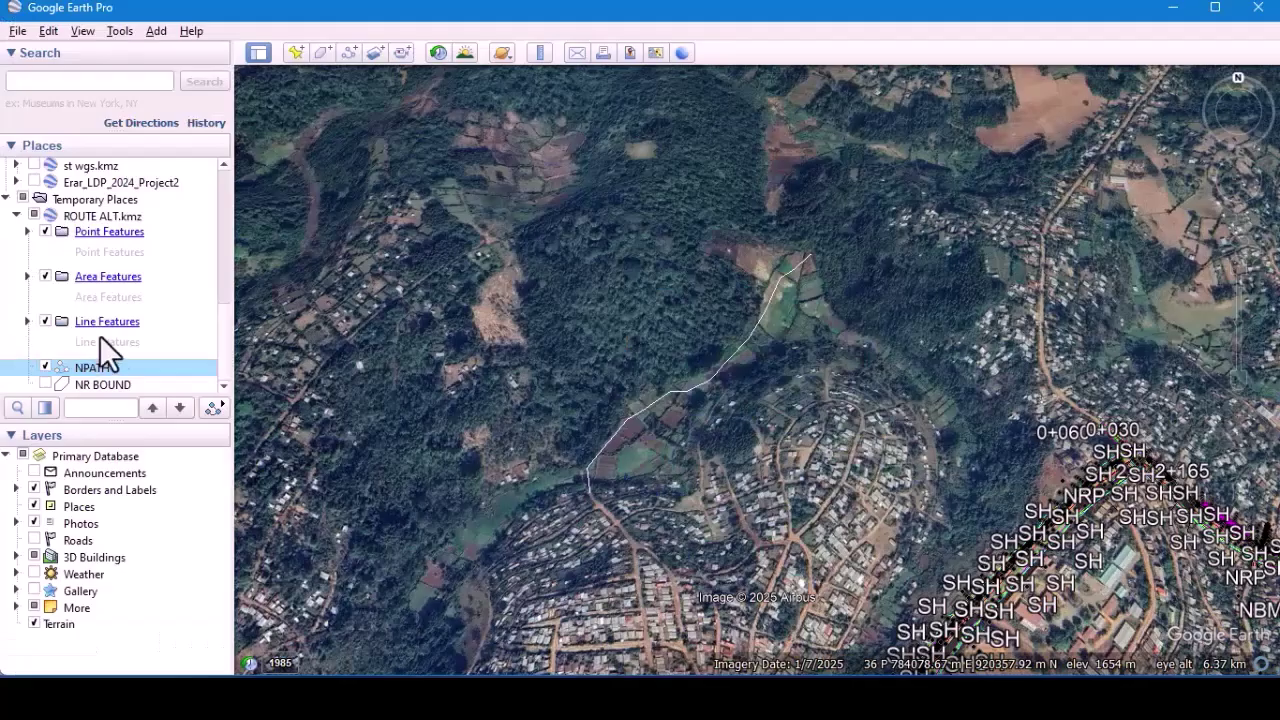
{"action": "right_click", "coordinate": [115, 367]}
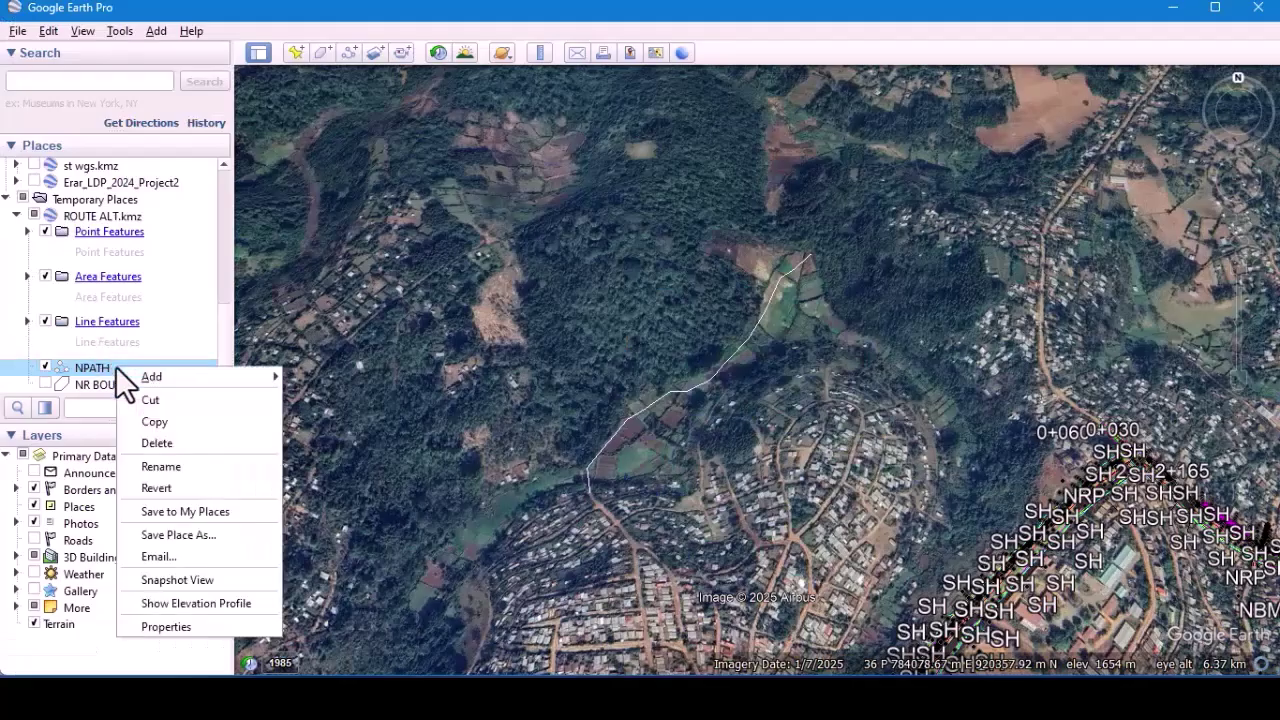
{"action": "left_click", "coordinate": [196, 535]}
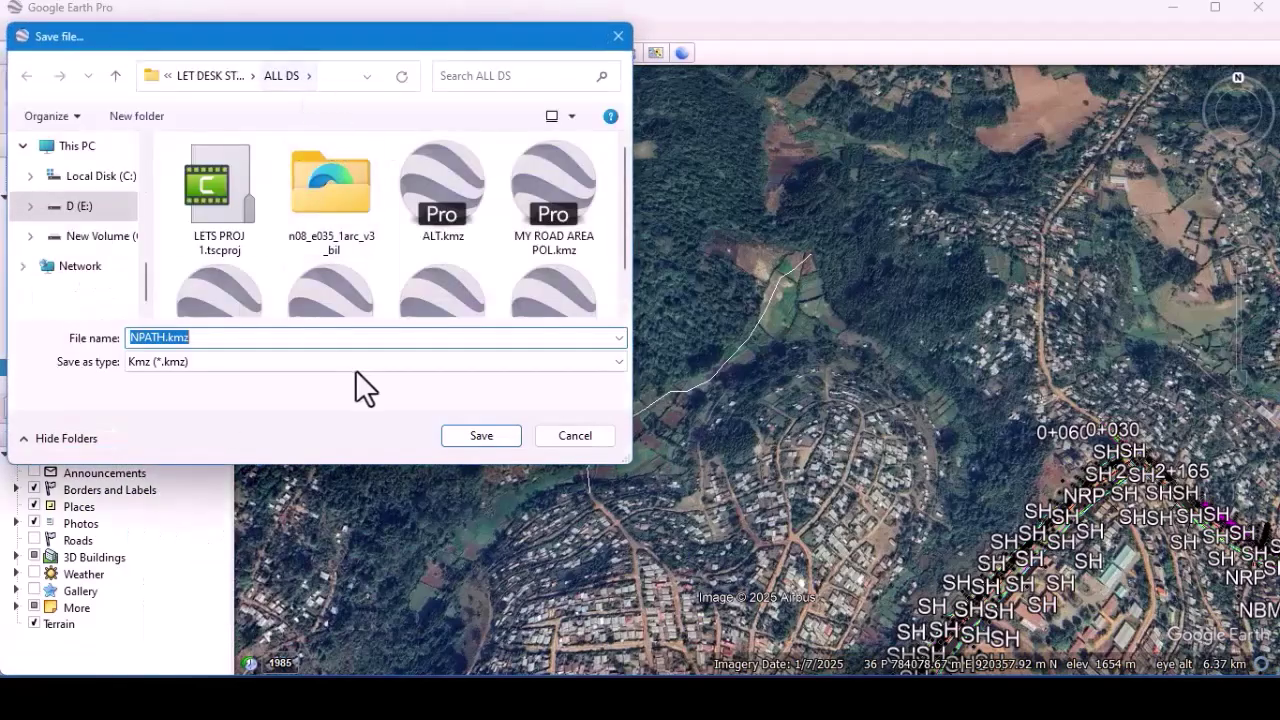
{"action": "left_click", "coordinate": [465, 440]}
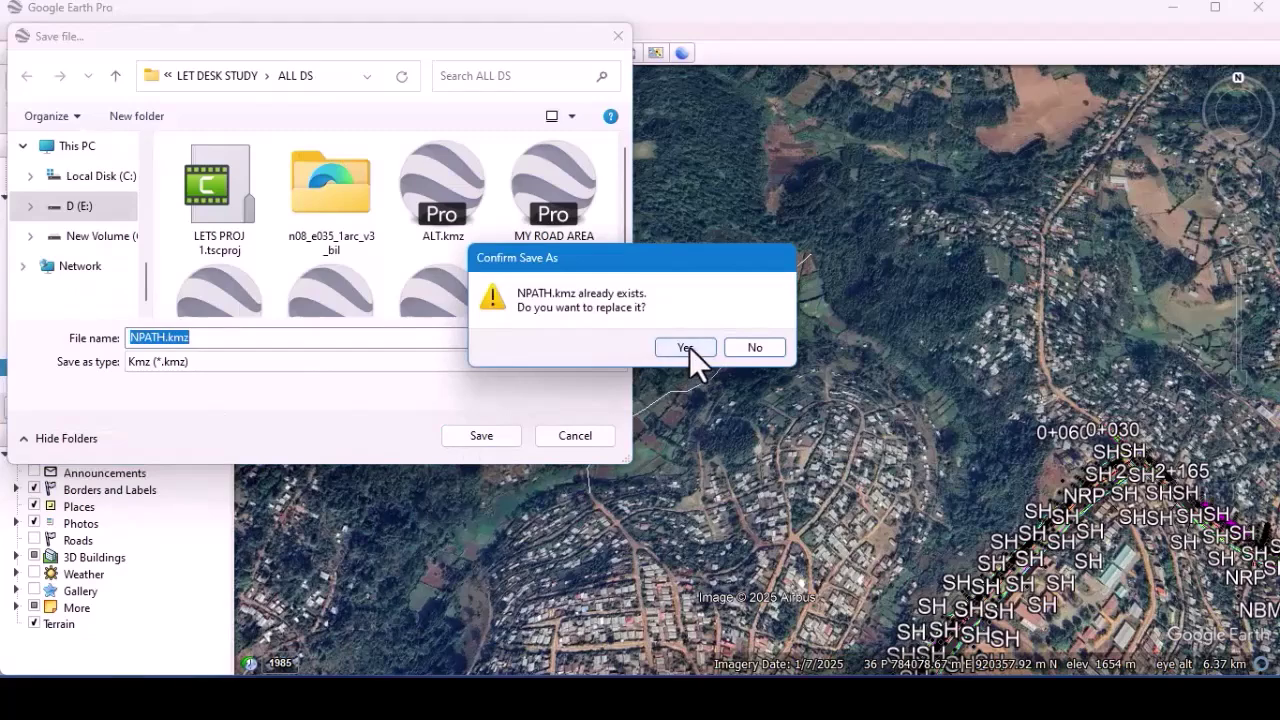
{"action": "left_click", "coordinate": [687, 347]}
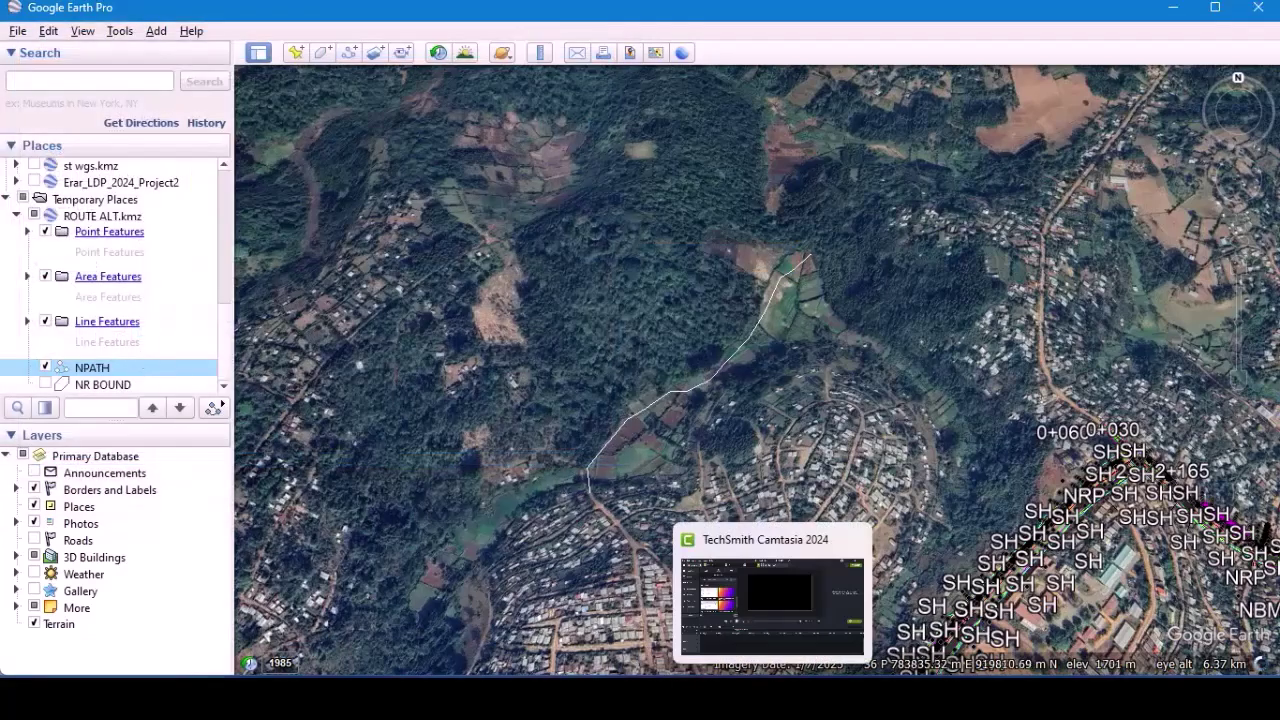
Switch back to Global Mapper and load NPATH.kmz from the ALL DS folder into the workspace.
{"action": "mouse_move", "coordinate": [690, 698]}
{"action": "left_click", "coordinate": [700, 640]}
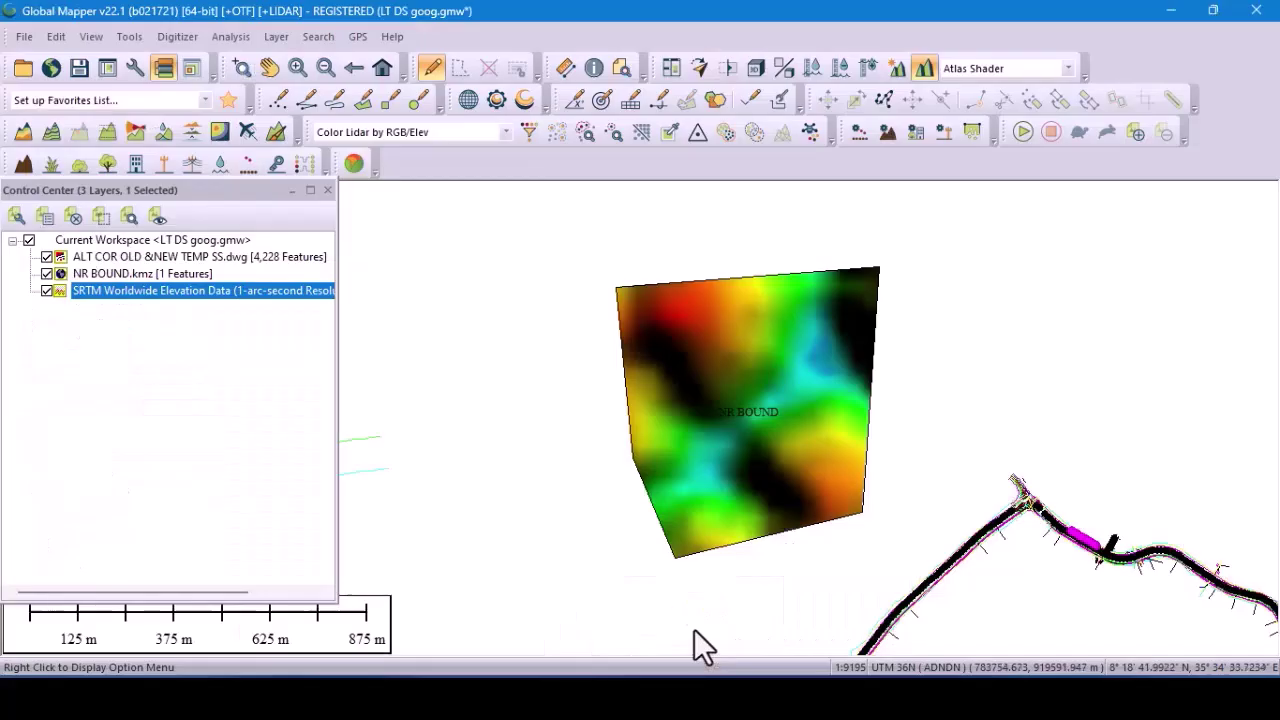
{"action": "left_click", "coordinate": [22, 40]}
{"action": "left_click", "coordinate": [58, 66]}
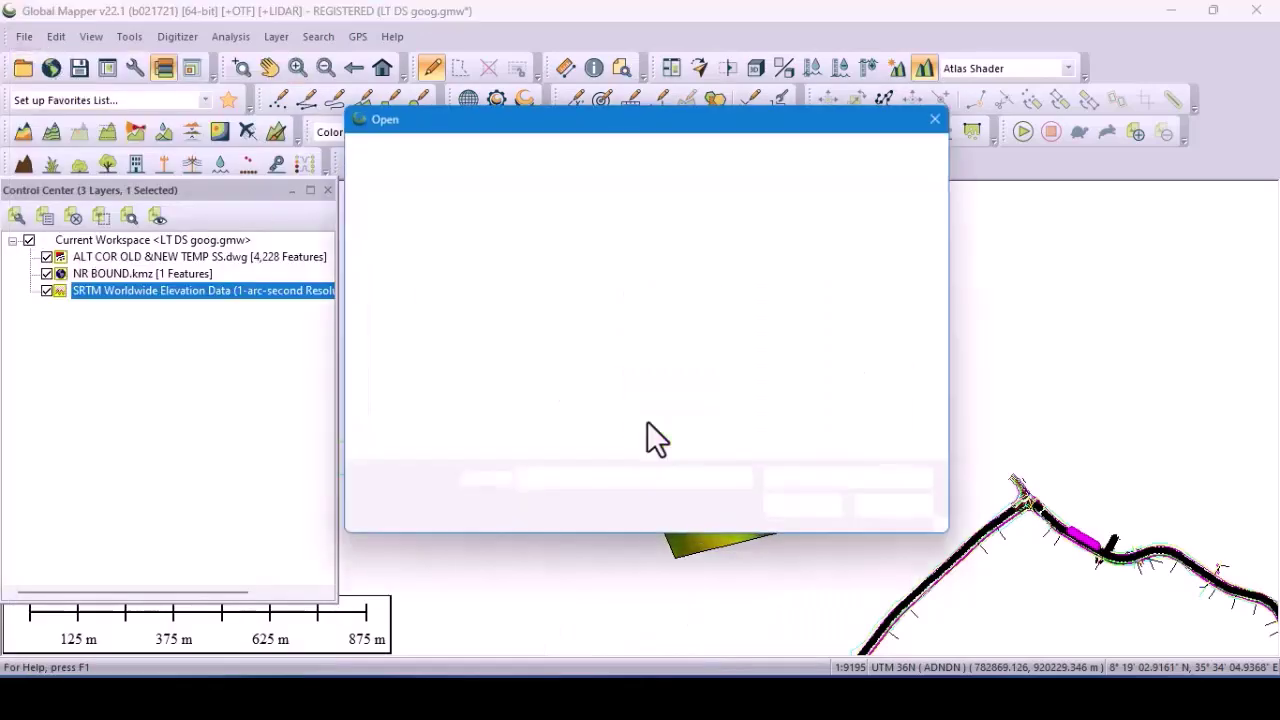
{"action": "left_click", "coordinate": [651, 398]}
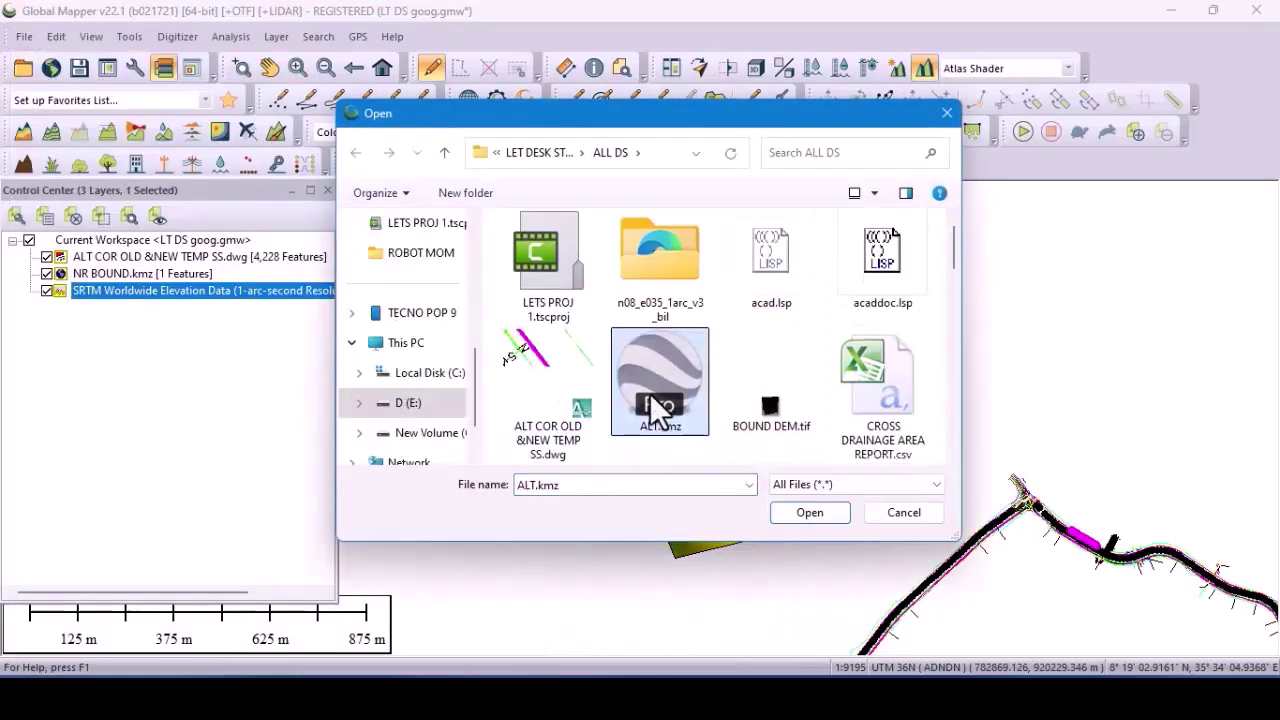
{"action": "key", "text": "n"}
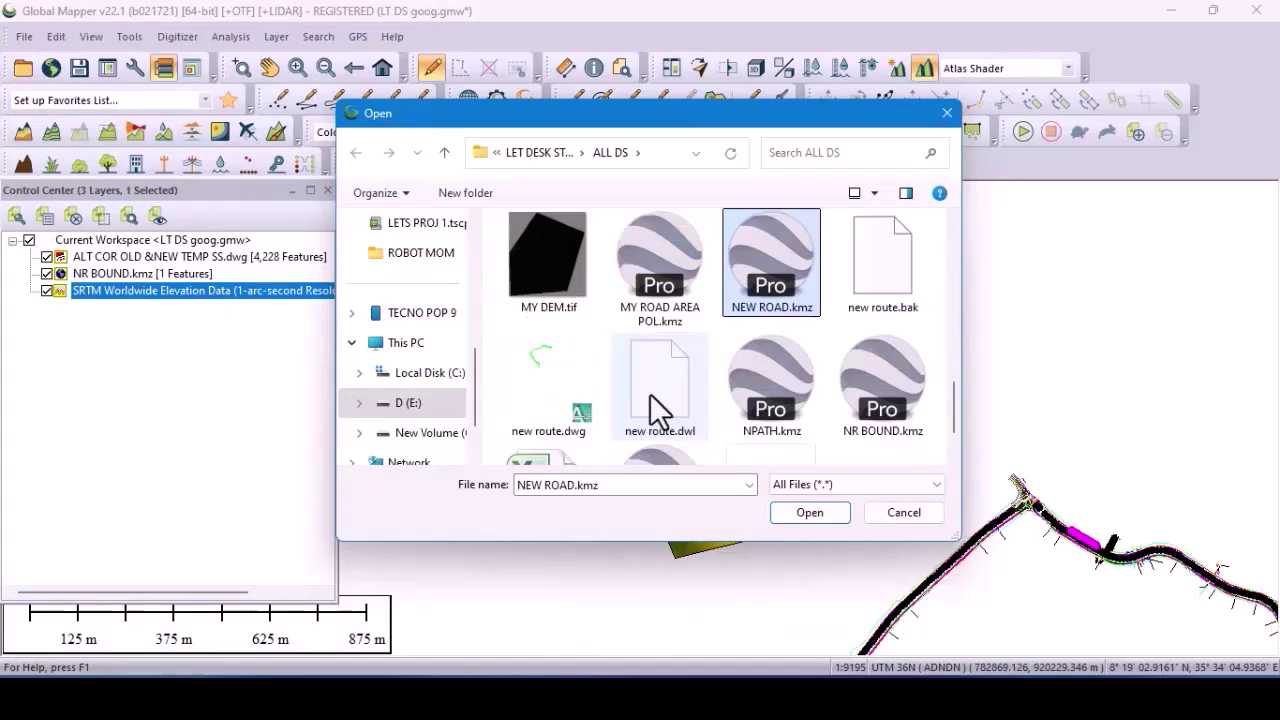
{"action": "key", "text": "n"}
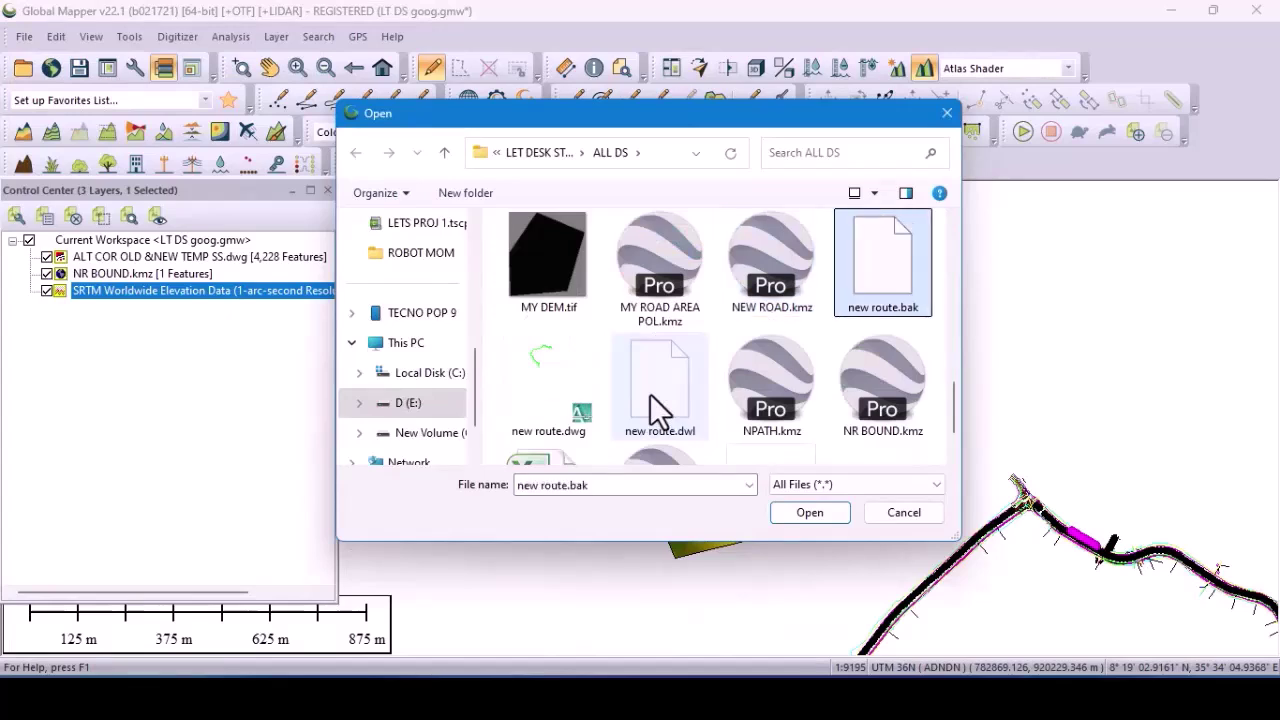
{"action": "key", "text": "n"}
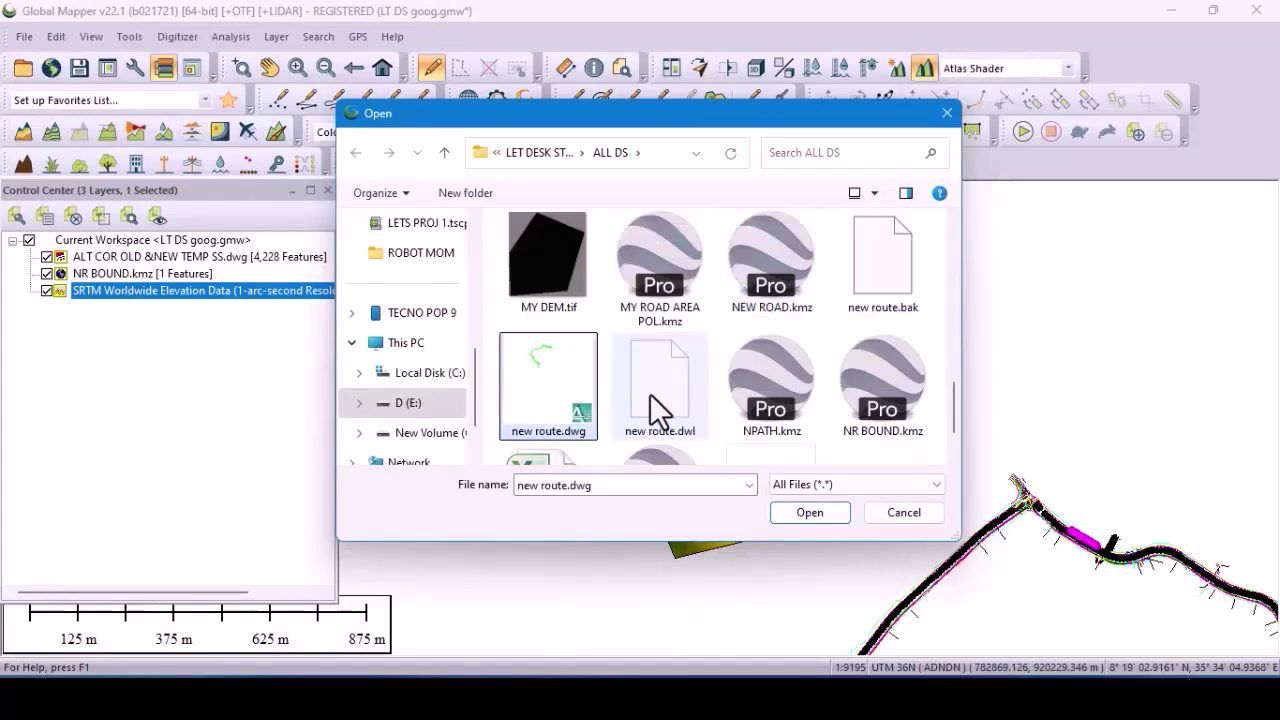
{"action": "key", "text": "n"}
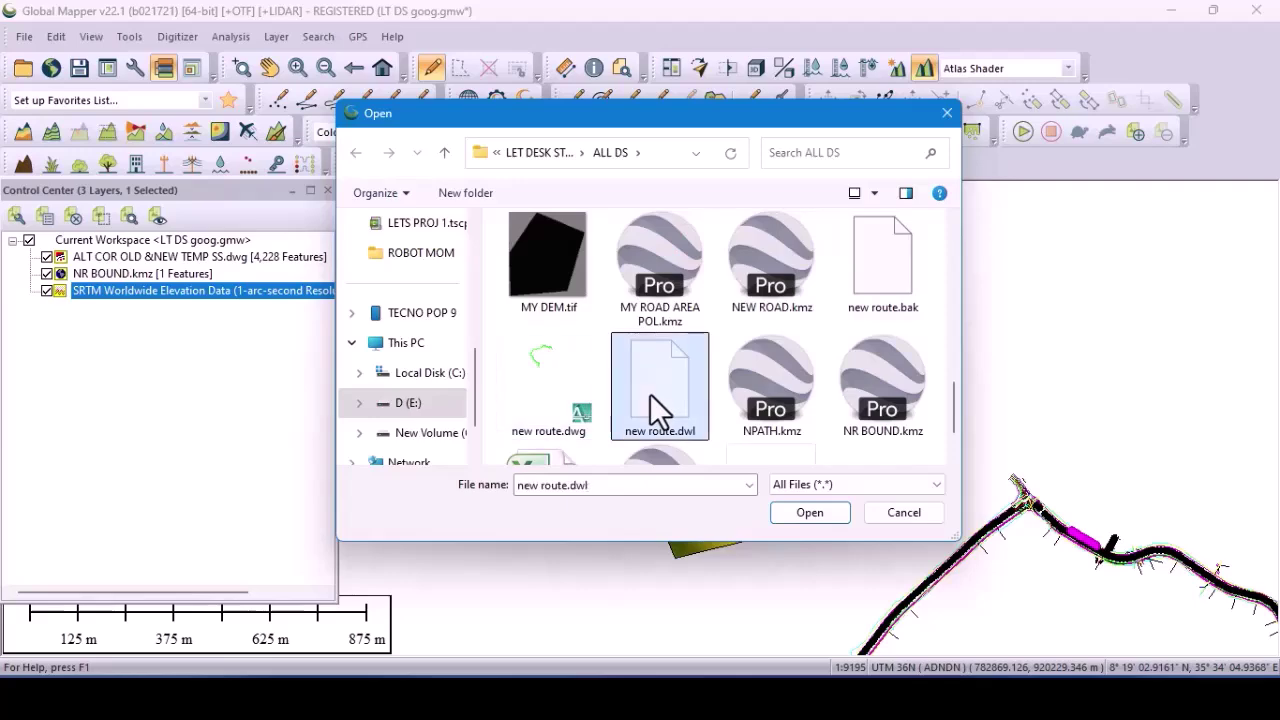
{"action": "left_click", "coordinate": [772, 380]}
{"action": "left_click", "coordinate": [823, 510]}
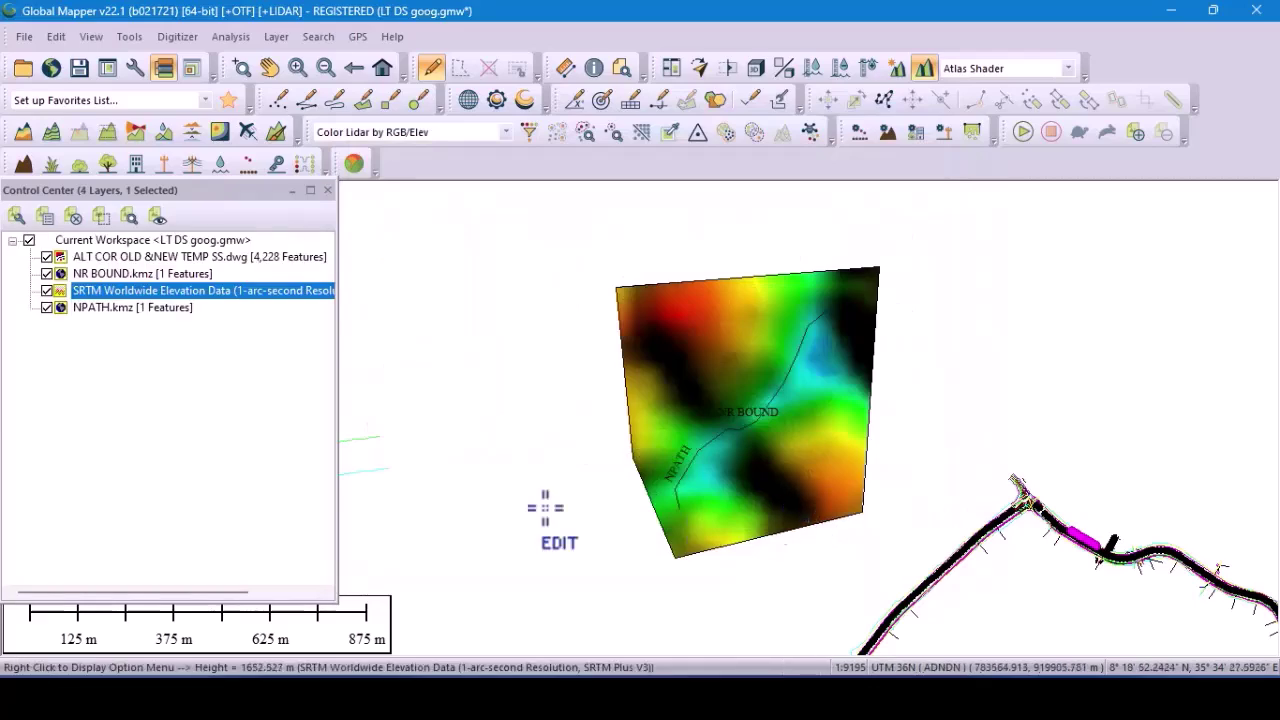
Start a layer export to a new file with only the NPATH.kmz layer selected.
{"action": "scroll", "coordinate": [795, 373], "scroll_direction": "up", "scroll_amount": 3}
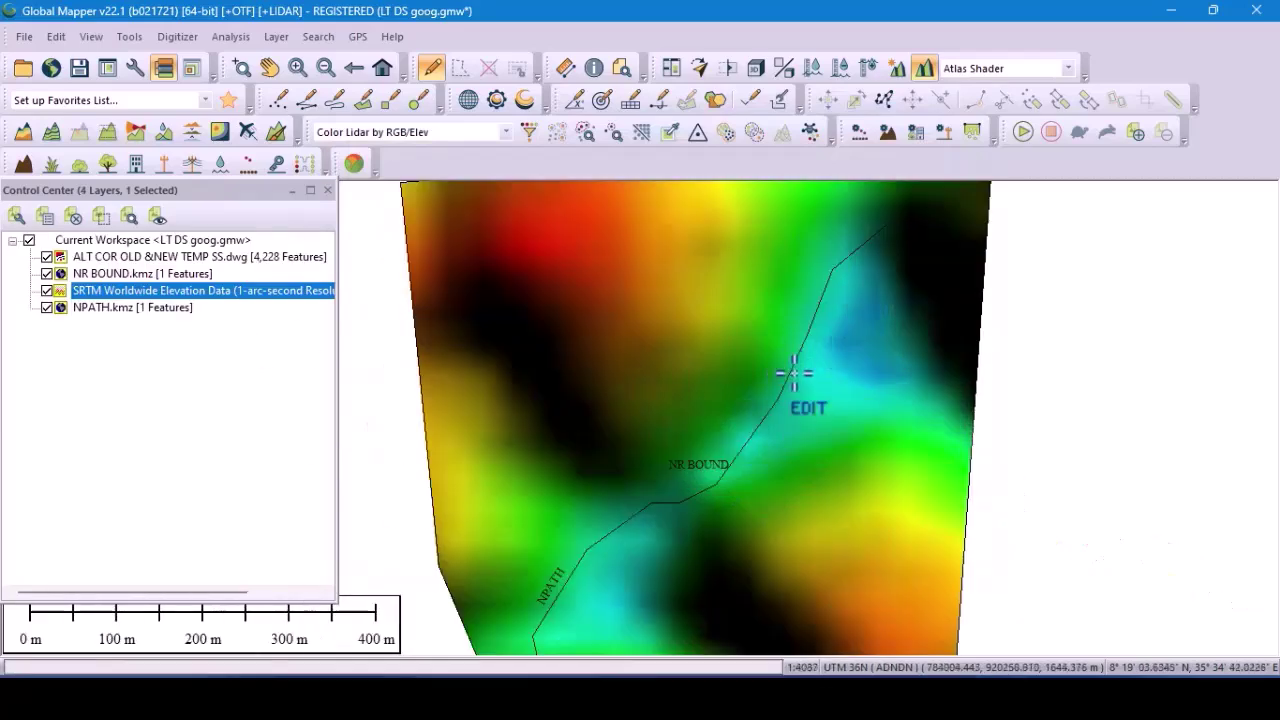
{"action": "scroll", "coordinate": [795, 373], "scroll_direction": "down", "scroll_amount": 3}
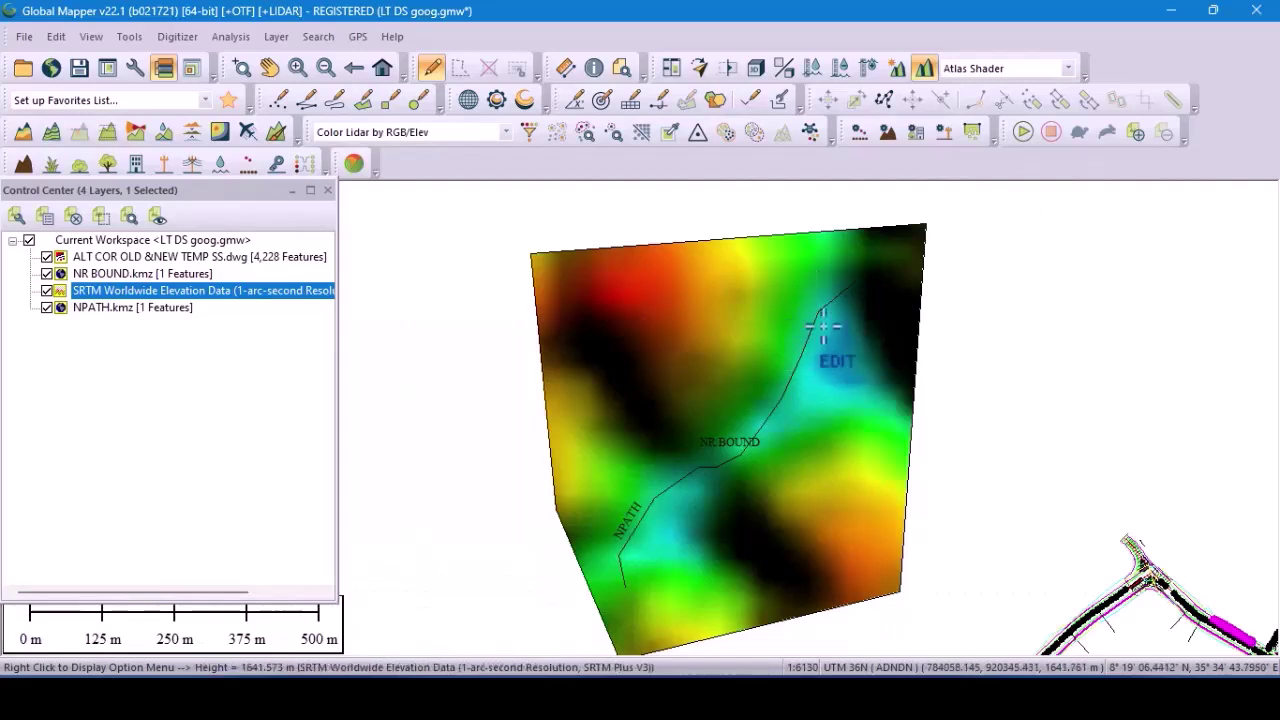
{"action": "left_click", "coordinate": [155, 308]}
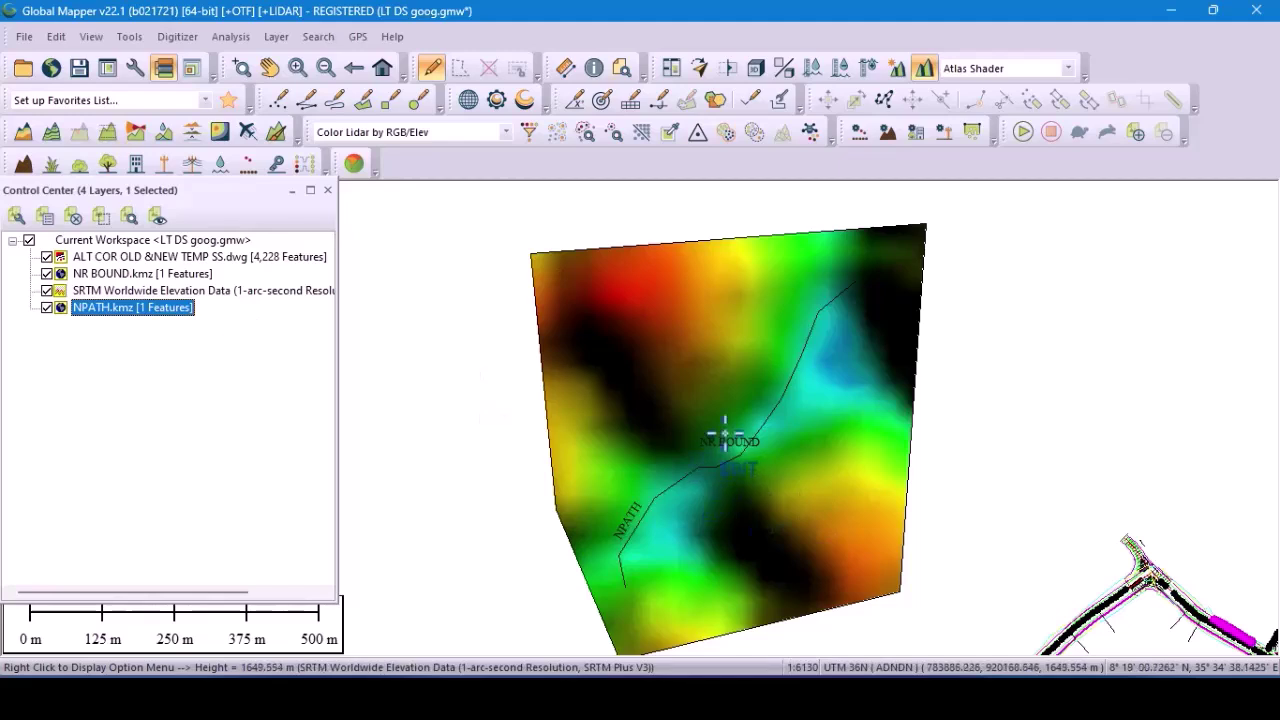
{"action": "right_click", "coordinate": [108, 308]}
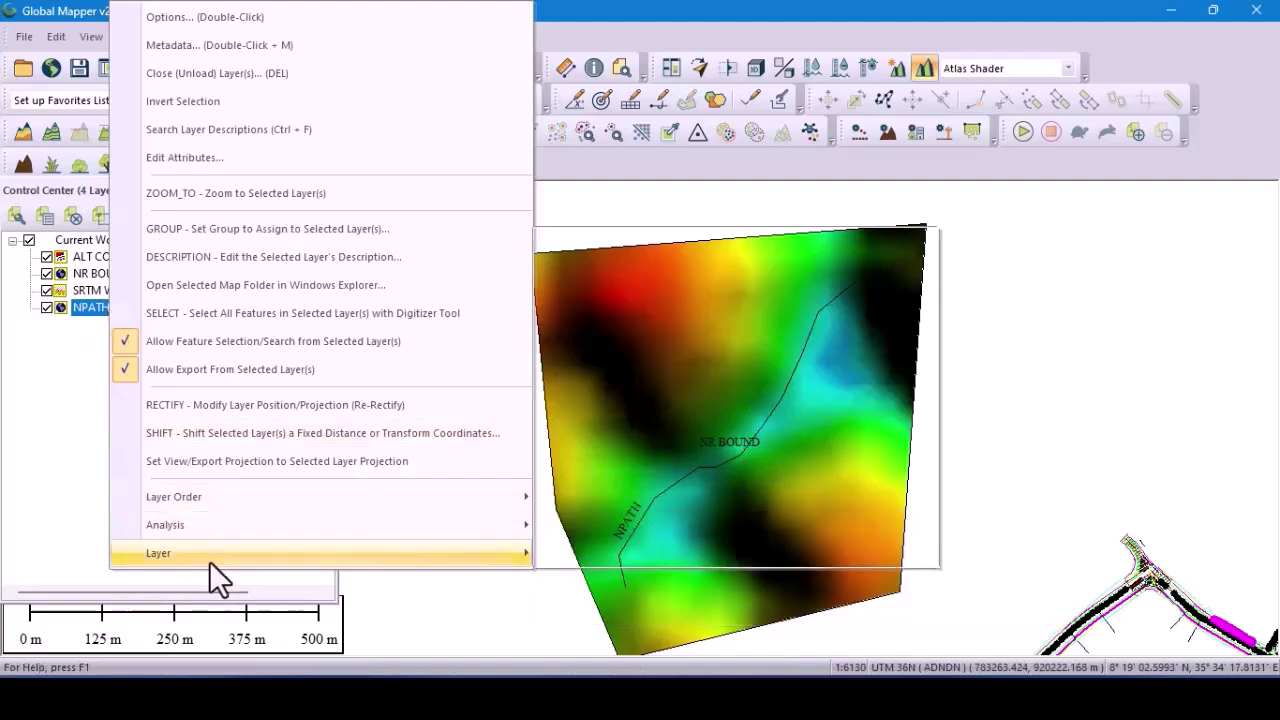
{"action": "mouse_move", "coordinate": [210, 564]}
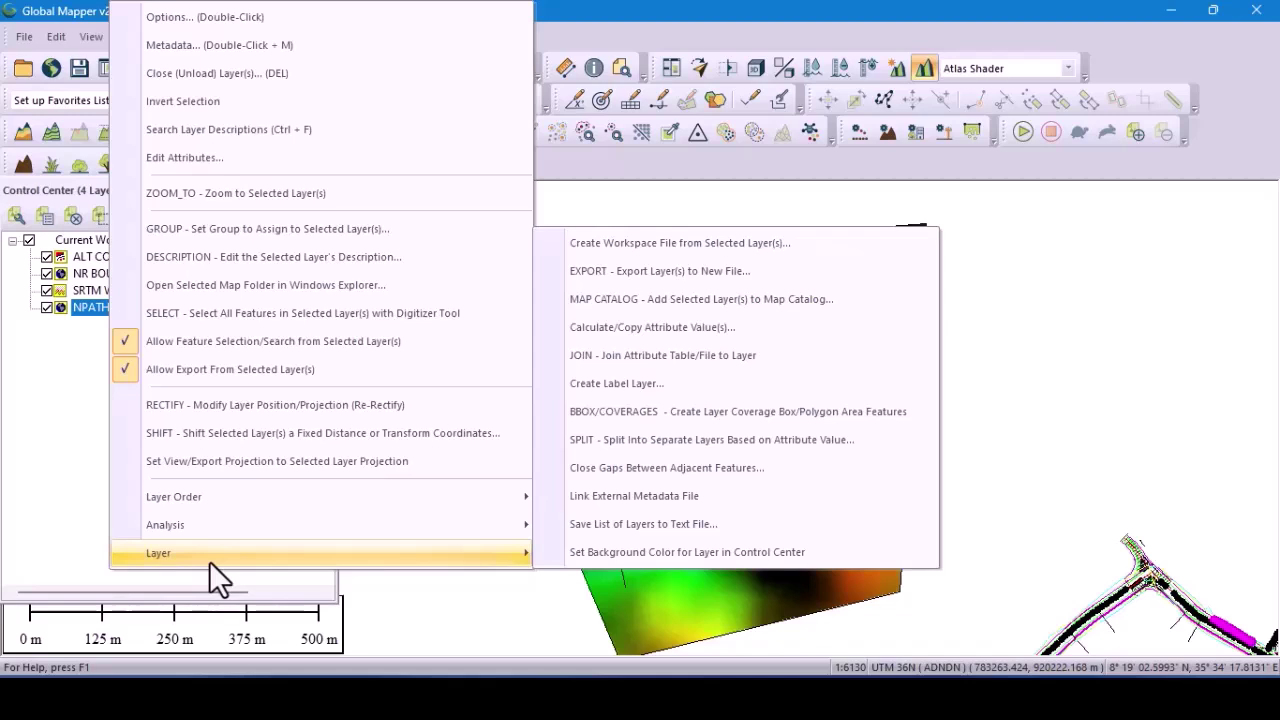
{"action": "left_click", "coordinate": [666, 268]}
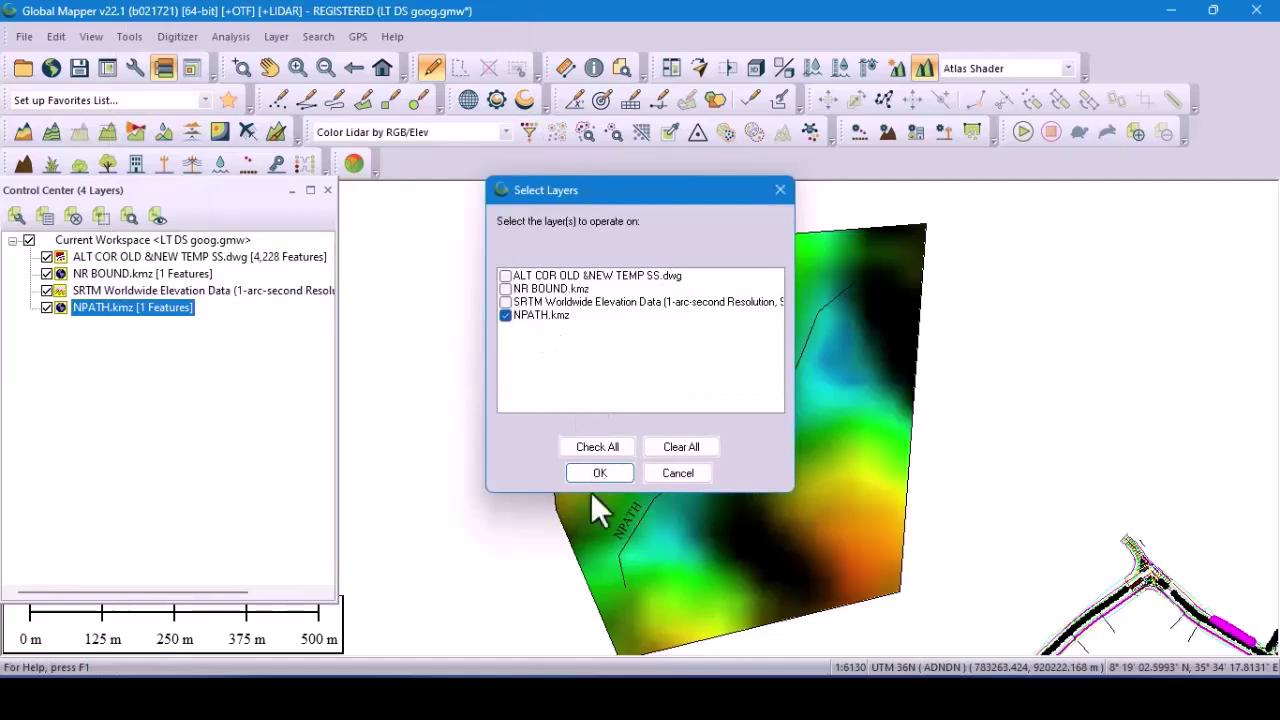
{"action": "left_click", "coordinate": [605, 474]}
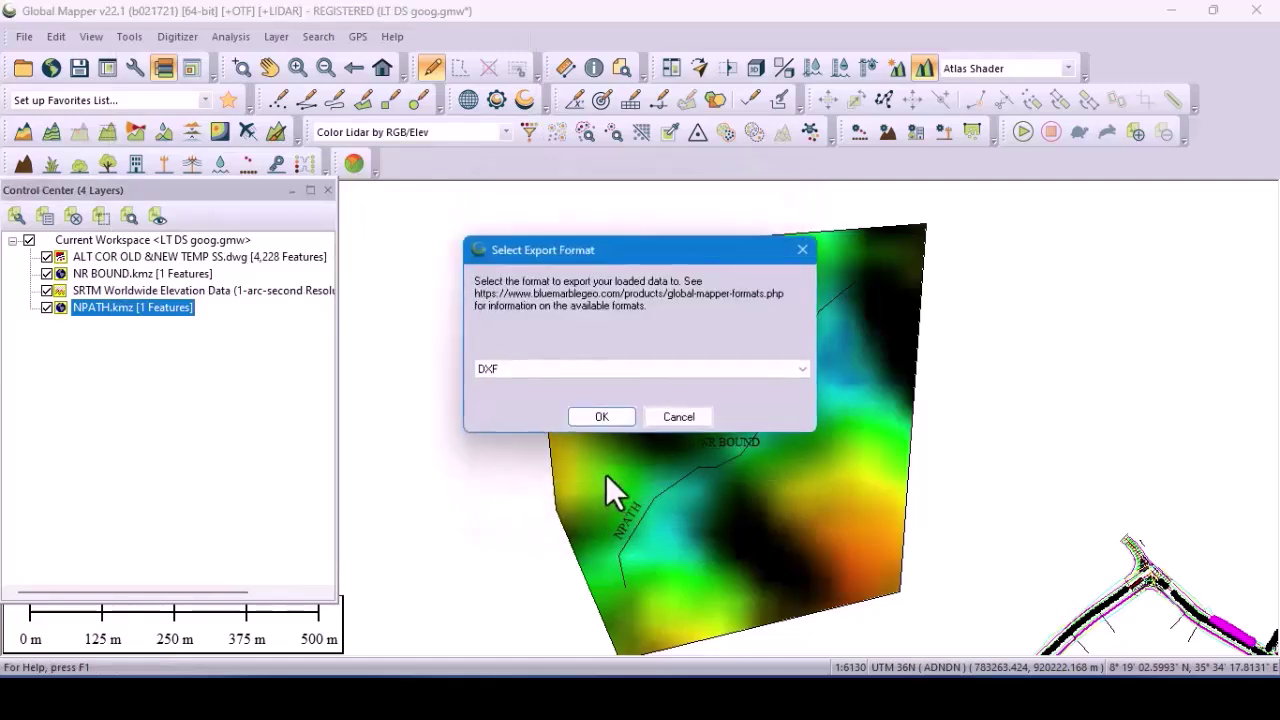
Choose DXF as the export format and accept the default DXF export options.
{"action": "left_click", "coordinate": [577, 369]}
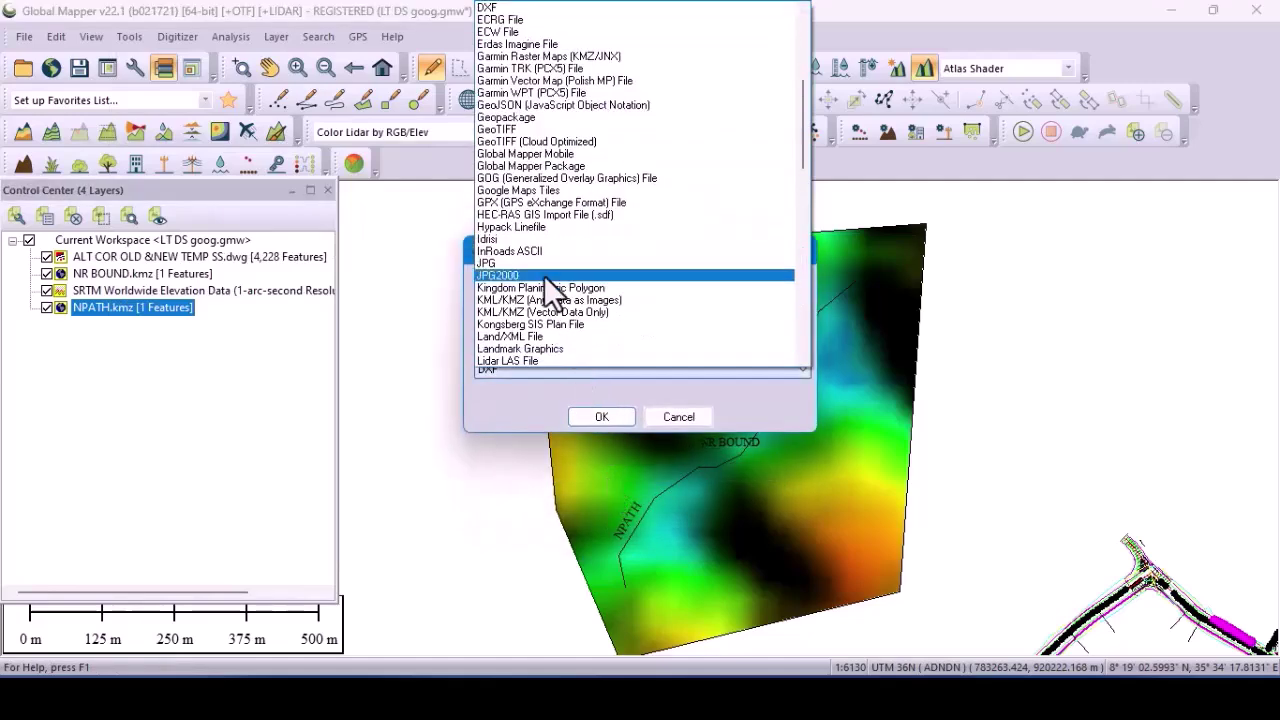
{"action": "scroll", "coordinate": [532, 4], "scroll_direction": "up", "scroll_amount": 3}
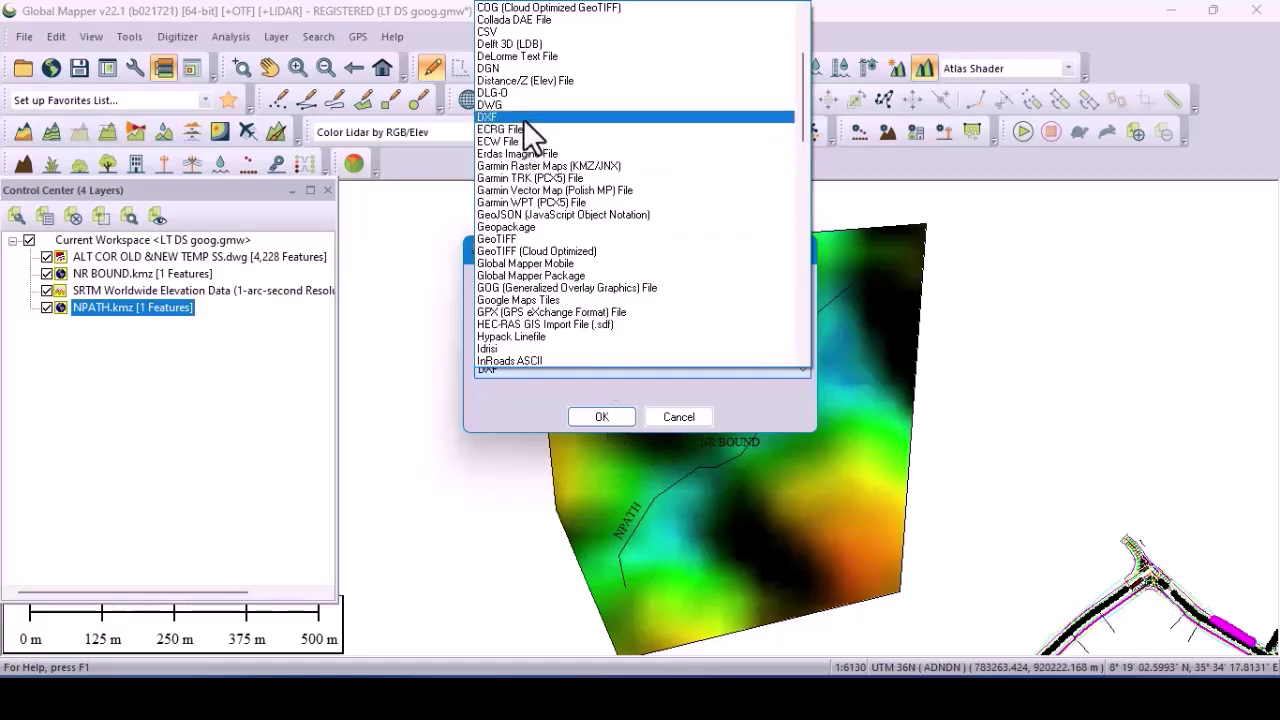
{"action": "left_click", "coordinate": [523, 119]}
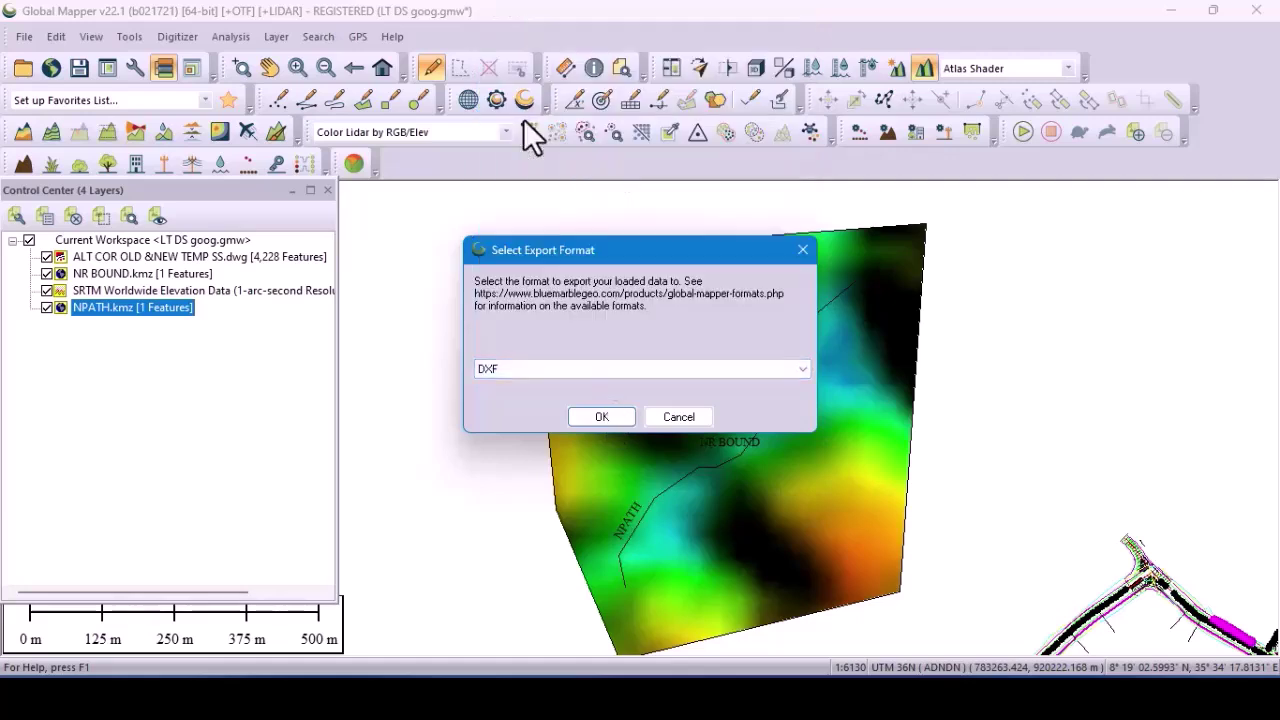
{"action": "left_click", "coordinate": [611, 417]}
{"action": "left_click", "coordinate": [567, 453]}
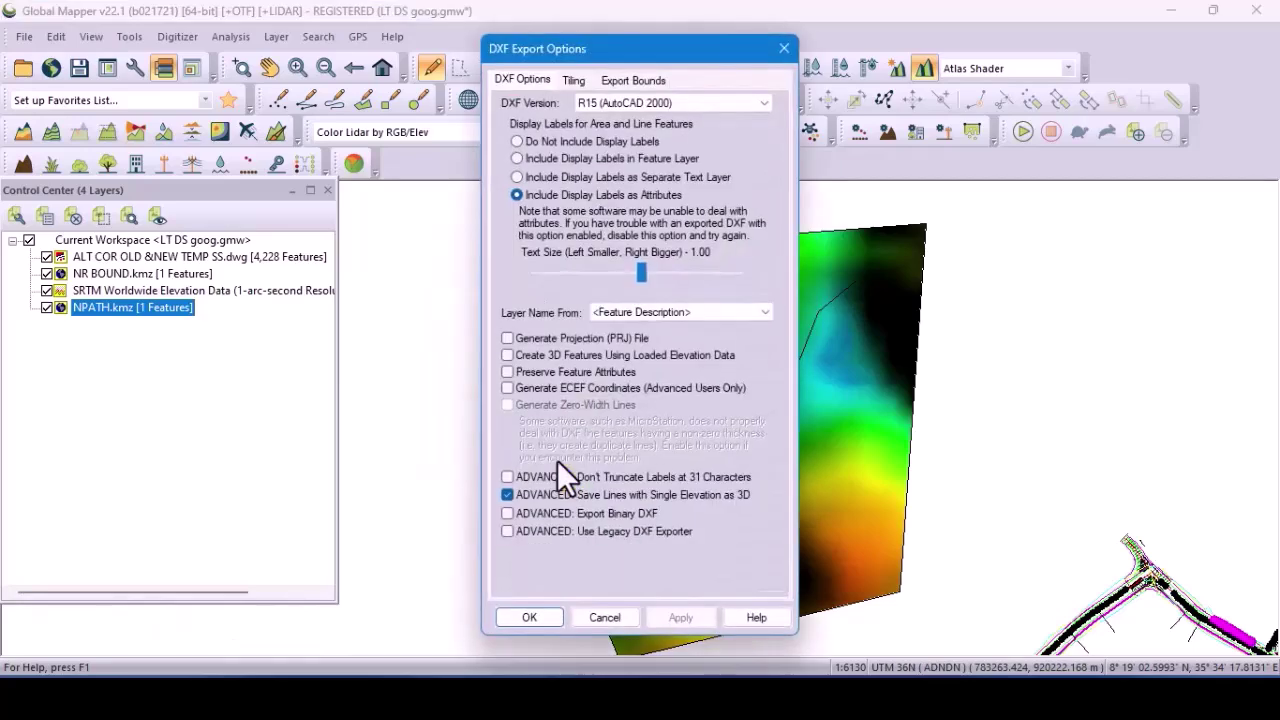
{"action": "left_click", "coordinate": [522, 617]}
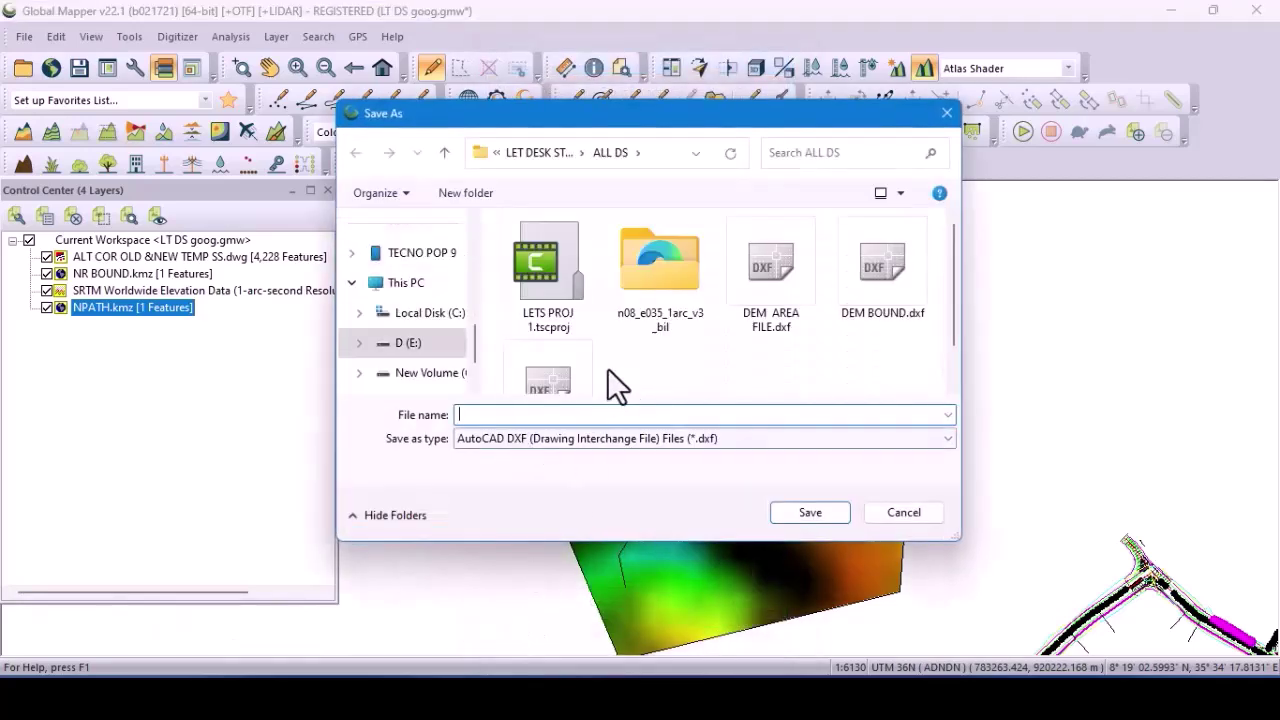
Save the DXF export as NPATH in the ALL DS folder.
{"action": "left_click", "coordinate": [509, 417]}
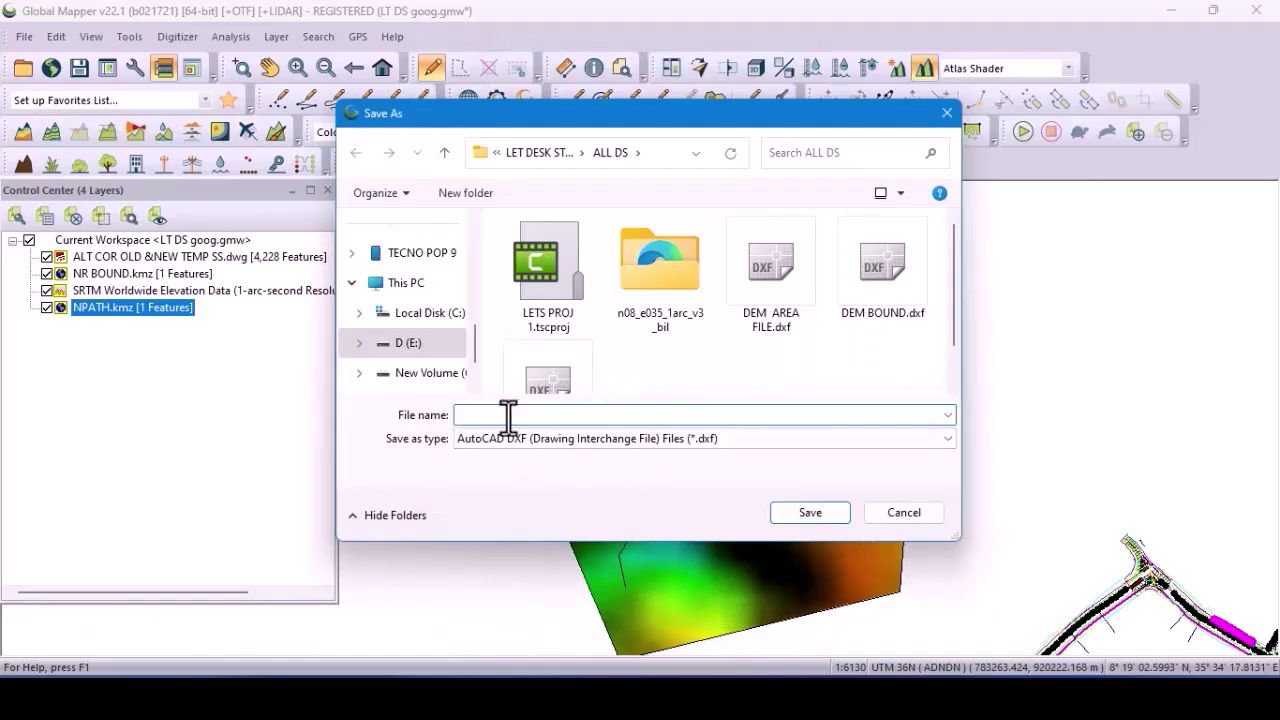
{"action": "type", "text": "N"}
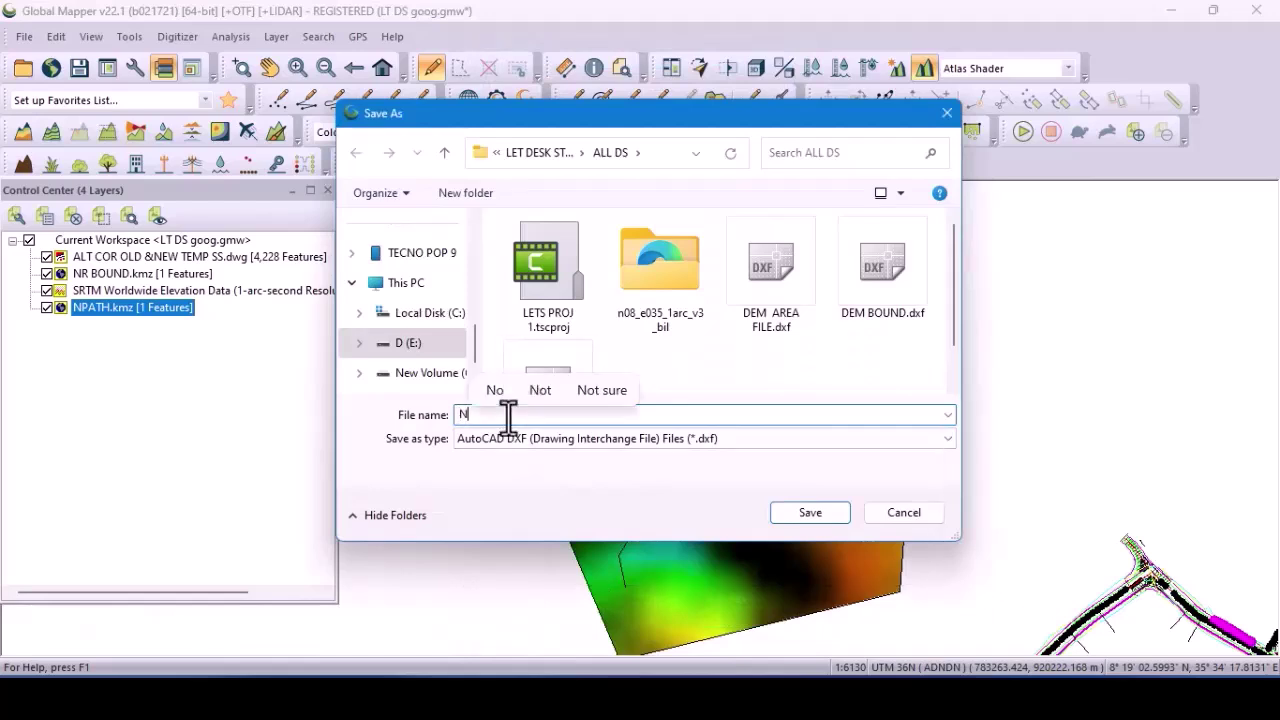
{"action": "type", "text": "PATH"}
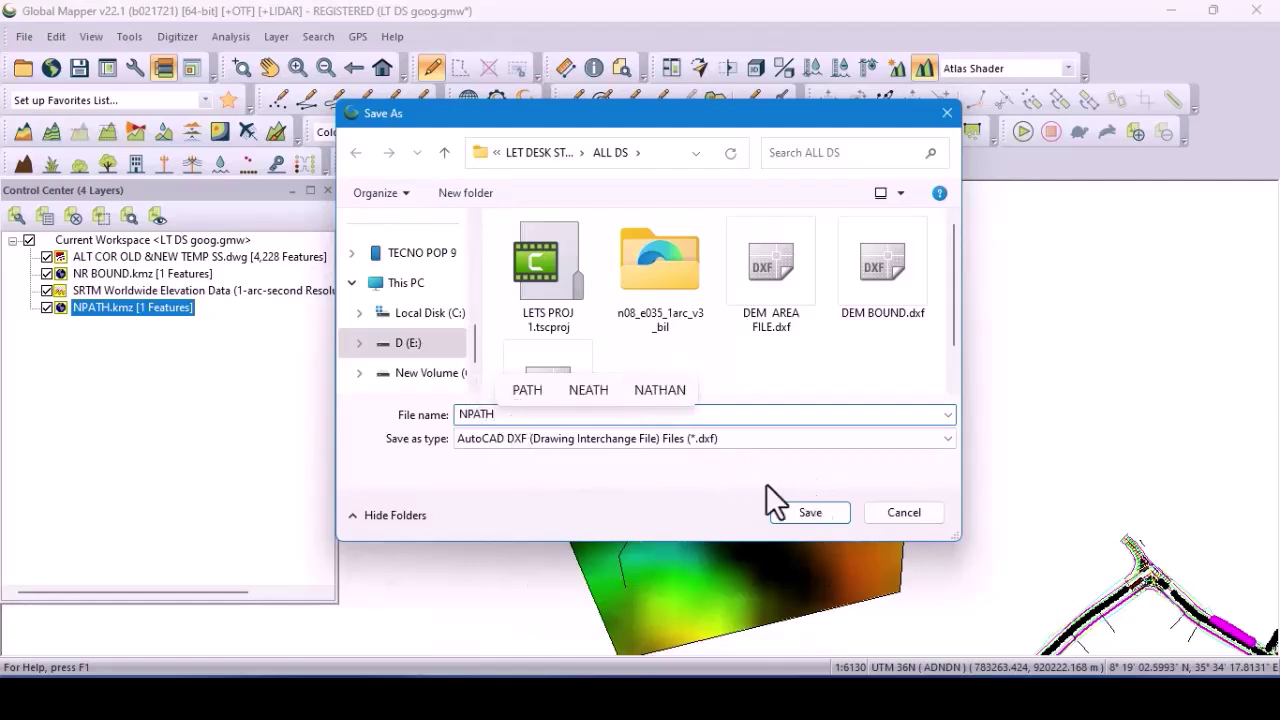
{"action": "left_click", "coordinate": [829, 510]}
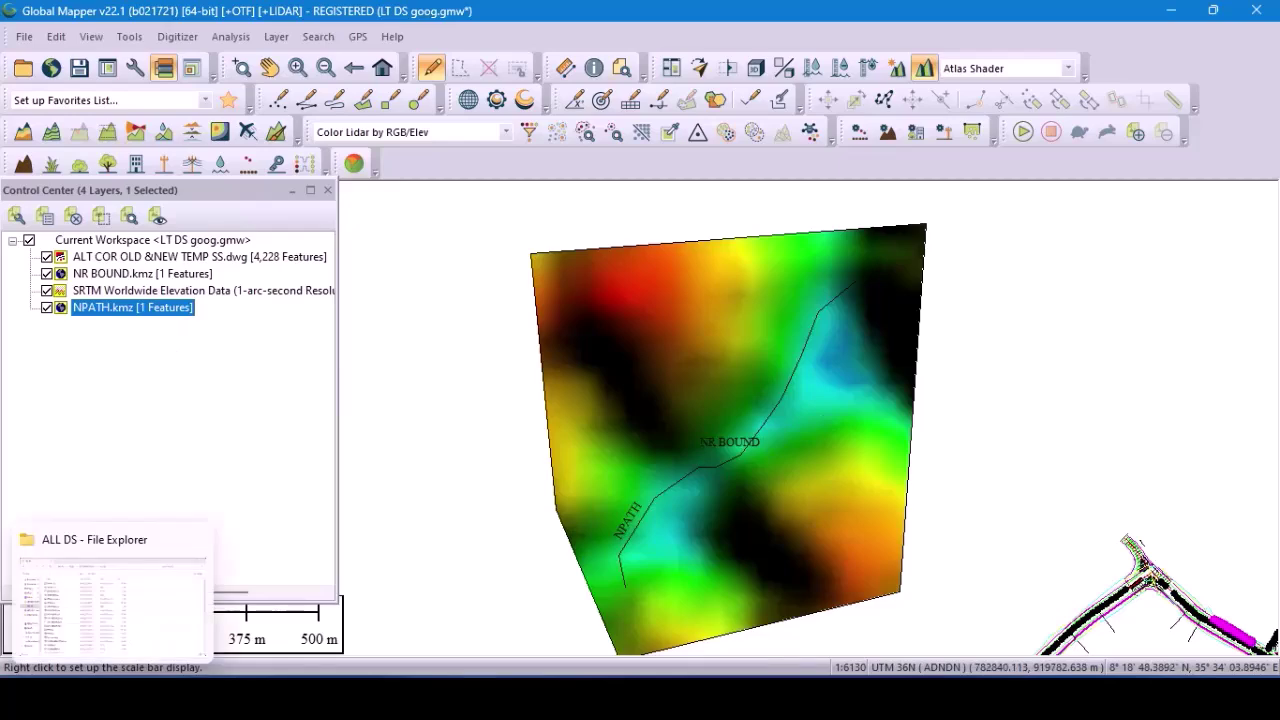
Switch to the ALL DS folder in File Explorer, open NPATH.dxf in AutoCAD, and zoom to the entire drawing.
{"action": "left_click", "coordinate": [103, 625]}
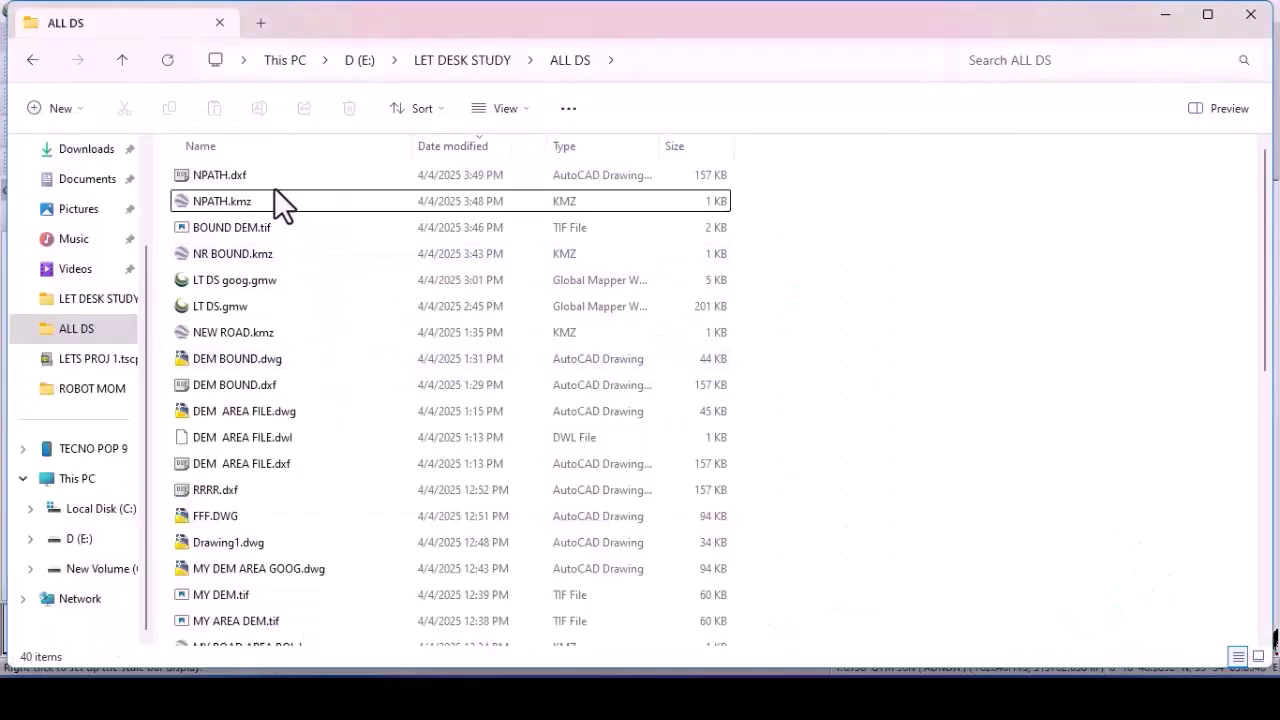
{"action": "left_click", "coordinate": [249, 177]}
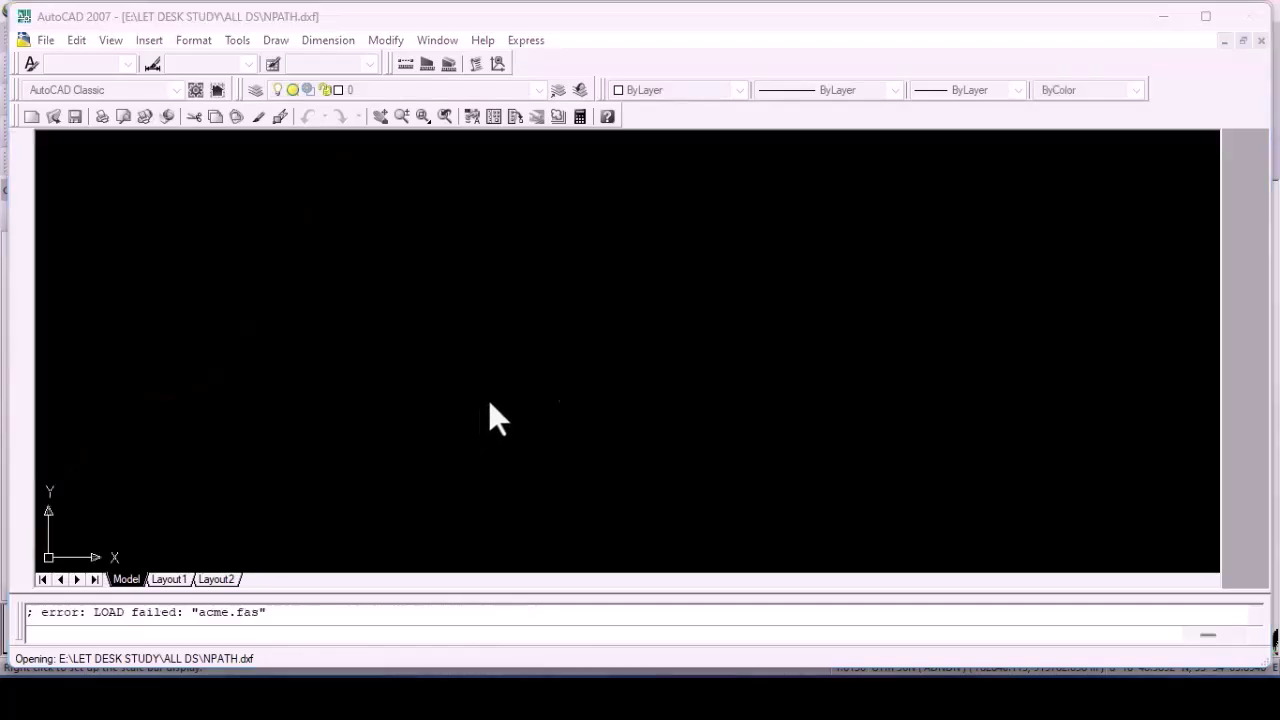
{"action": "left_click", "coordinate": [660, 378]}
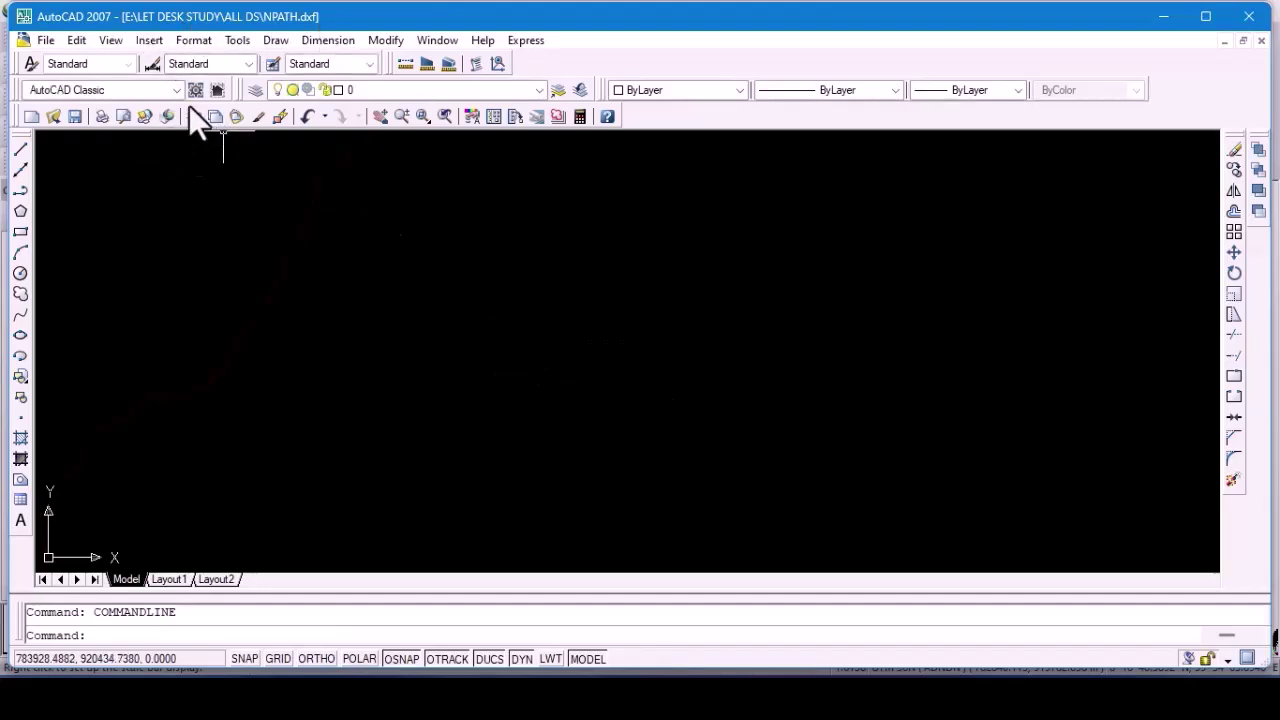
{"action": "left_click", "coordinate": [113, 40]}
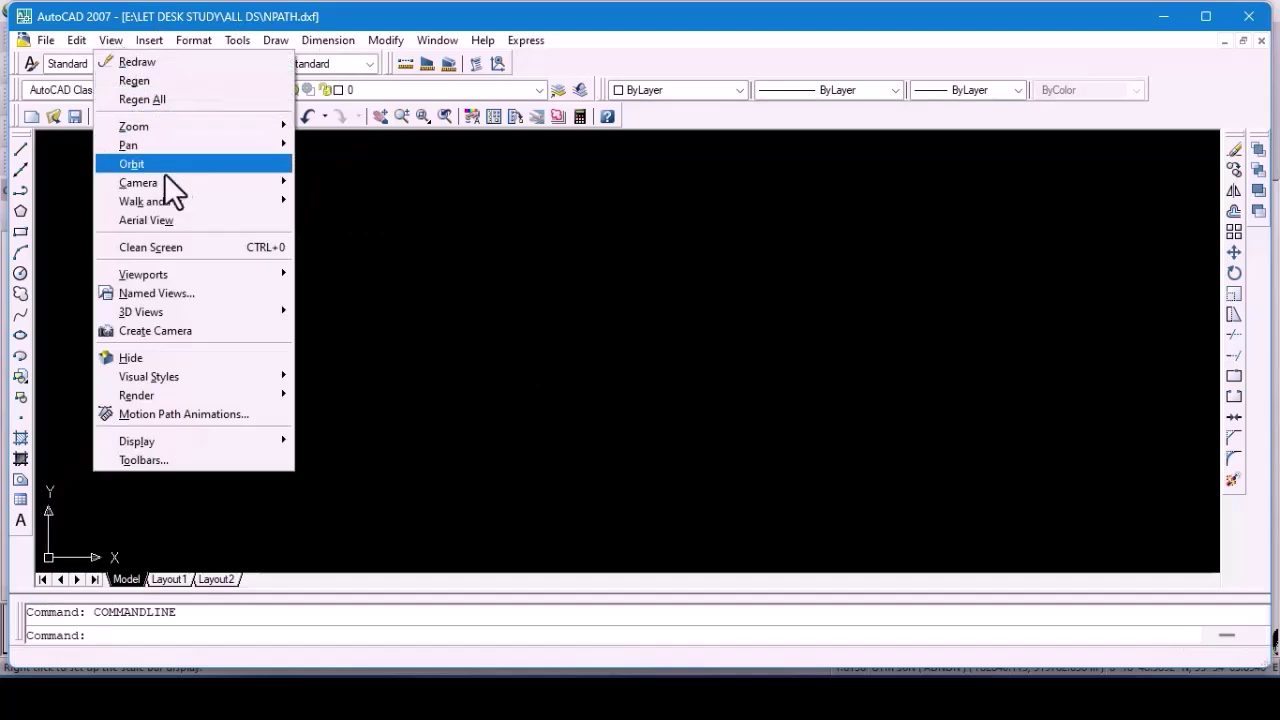
{"action": "mouse_move", "coordinate": [170, 124]}
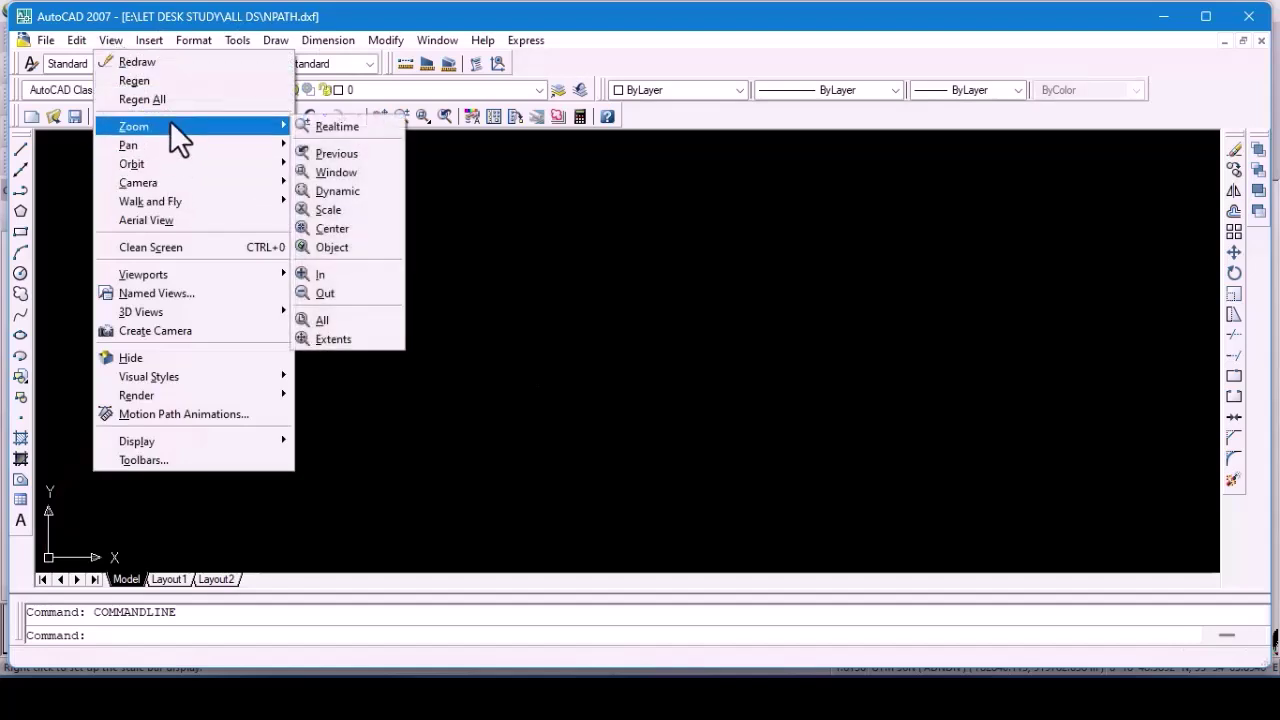
{"action": "left_click", "coordinate": [344, 321]}
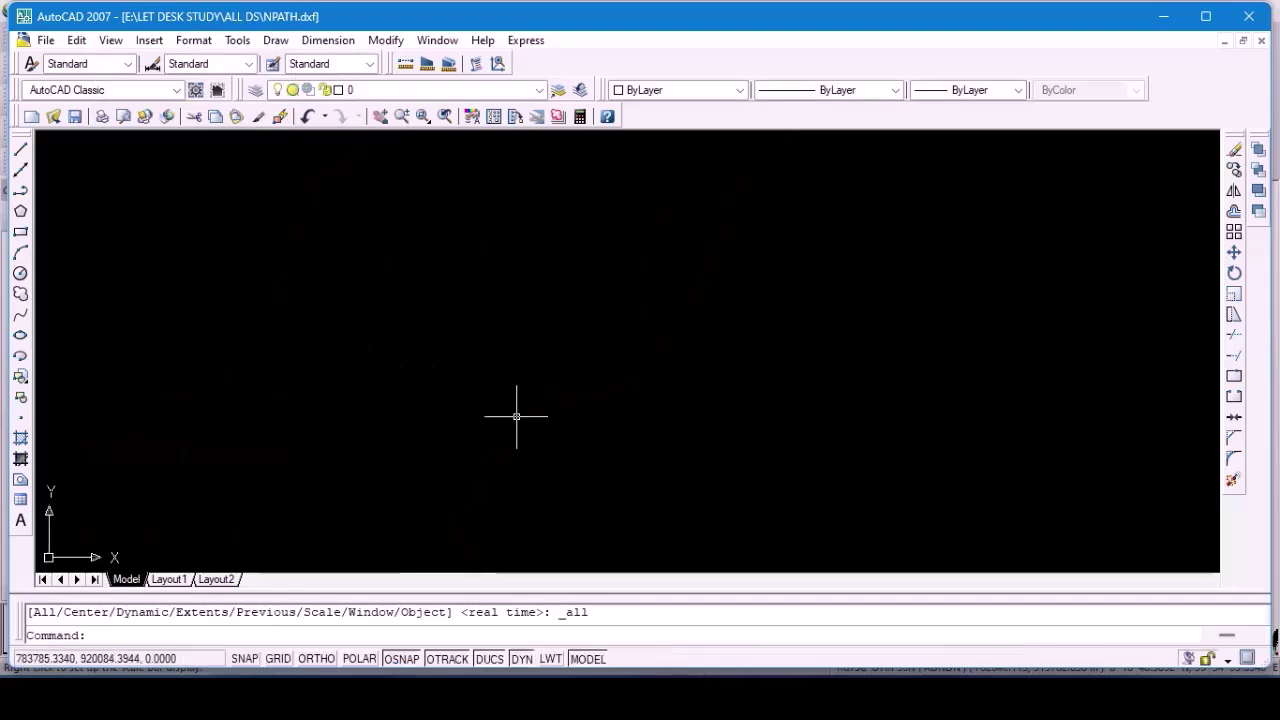
Zoom to the drawing extents, select the entire route path and set its colour to Yellow.
{"action": "left_click", "coordinate": [110, 40]}
{"action": "mouse_move", "coordinate": [174, 128]}
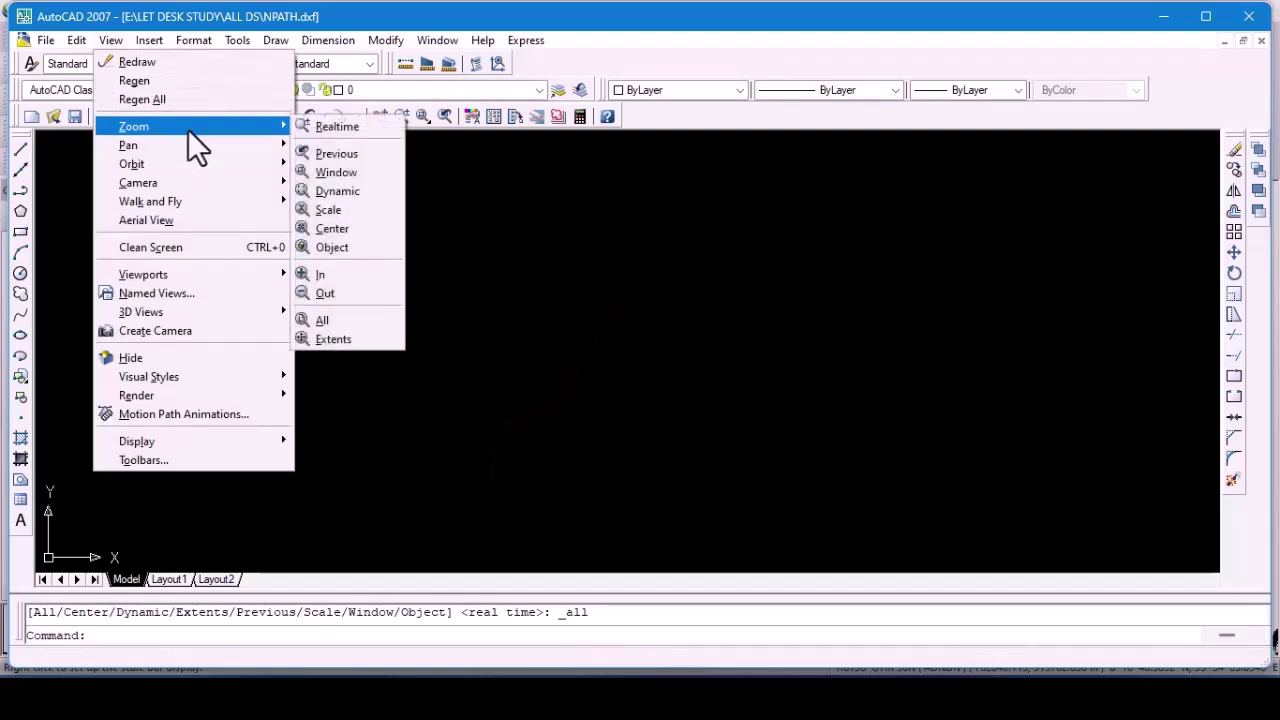
{"action": "left_click", "coordinate": [335, 340]}
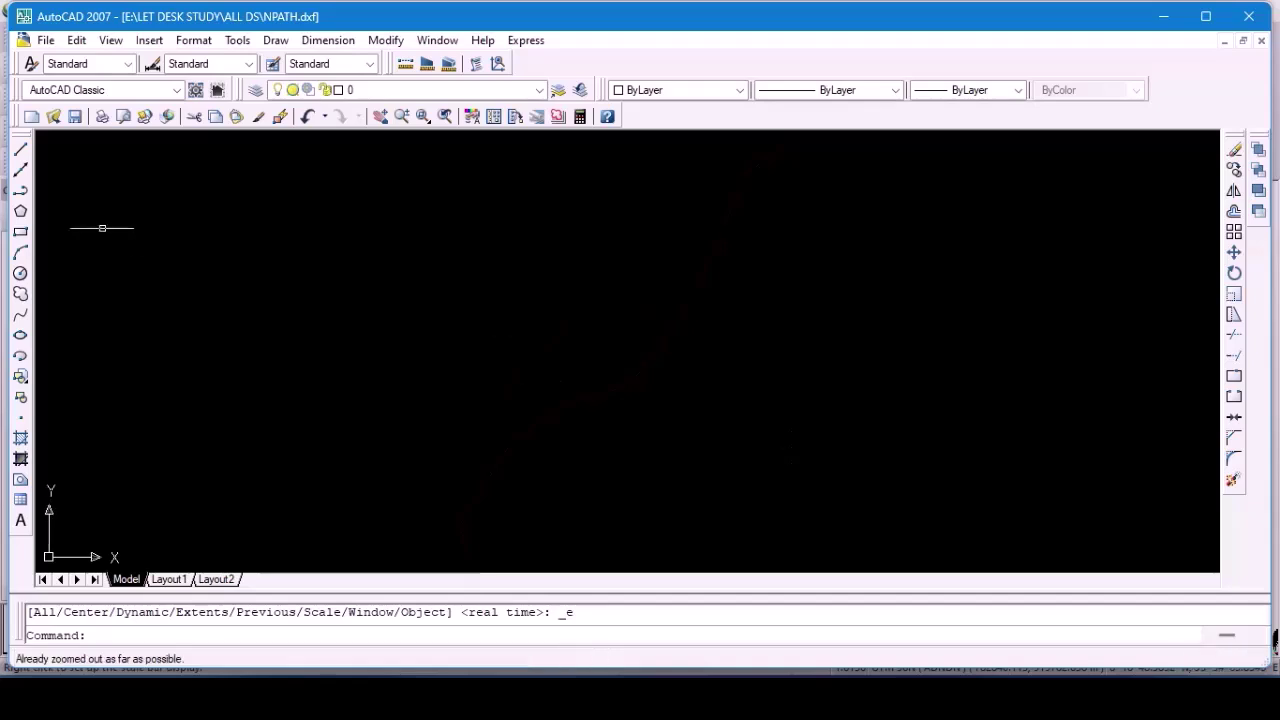
{"action": "left_click", "coordinate": [45, 136]}
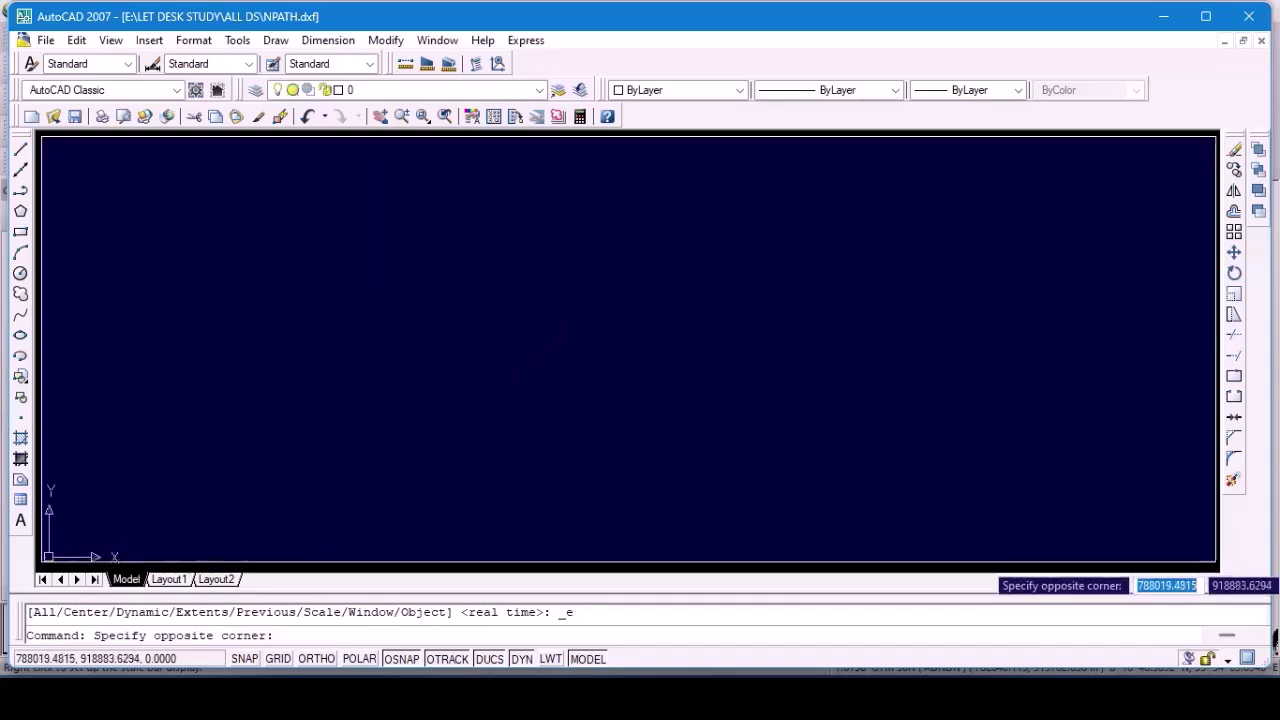
{"action": "left_click", "coordinate": [1099, 548]}
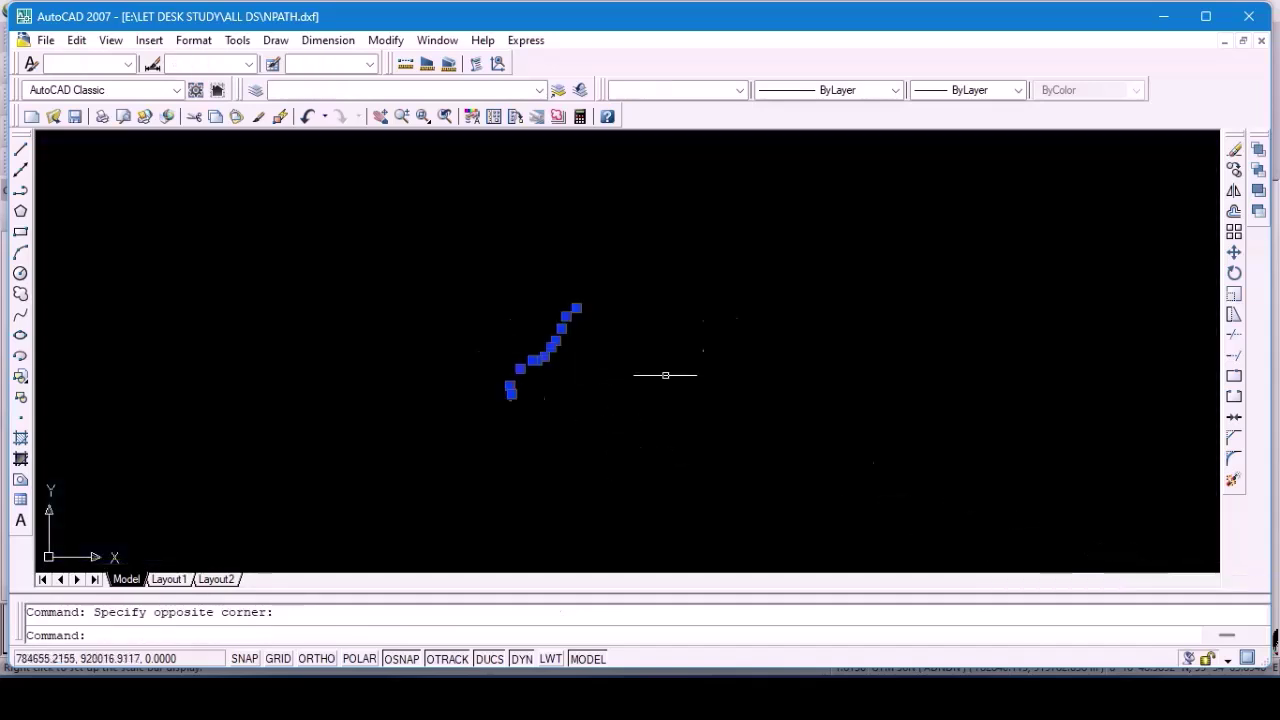
{"action": "scroll", "coordinate": [595, 313], "scroll_direction": "up", "scroll_amount": 5}
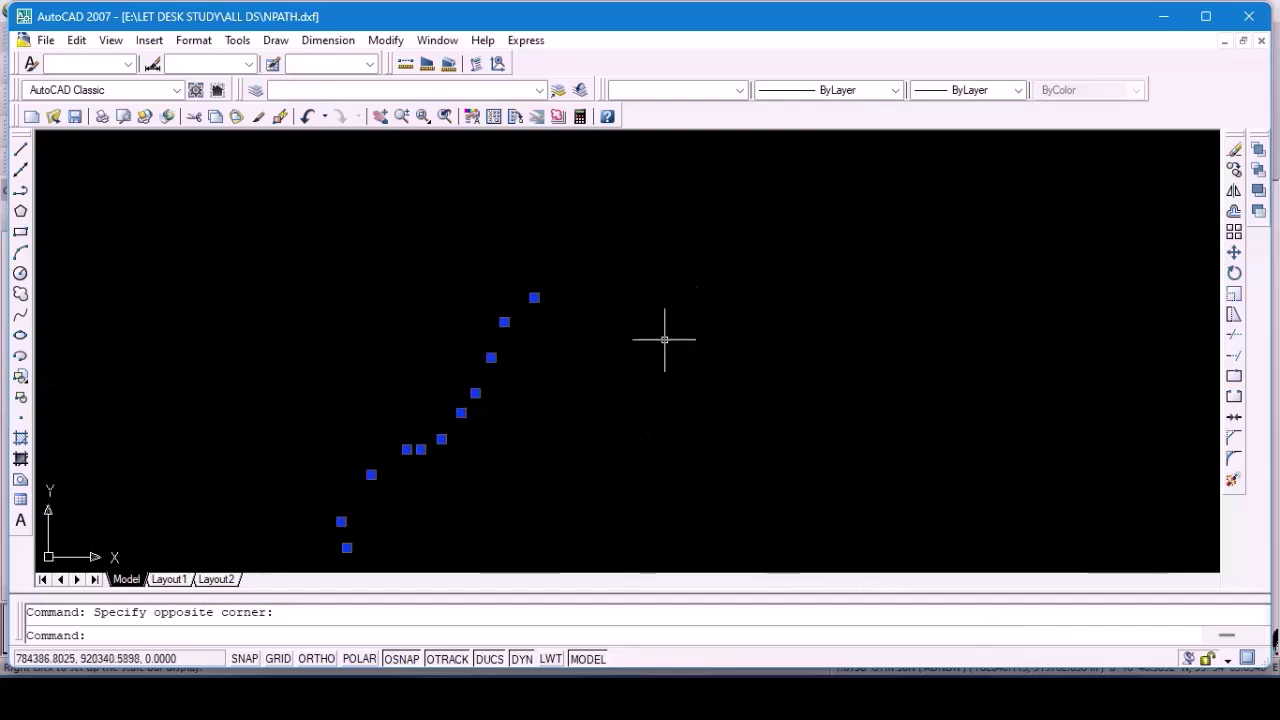
{"action": "left_click", "coordinate": [723, 89]}
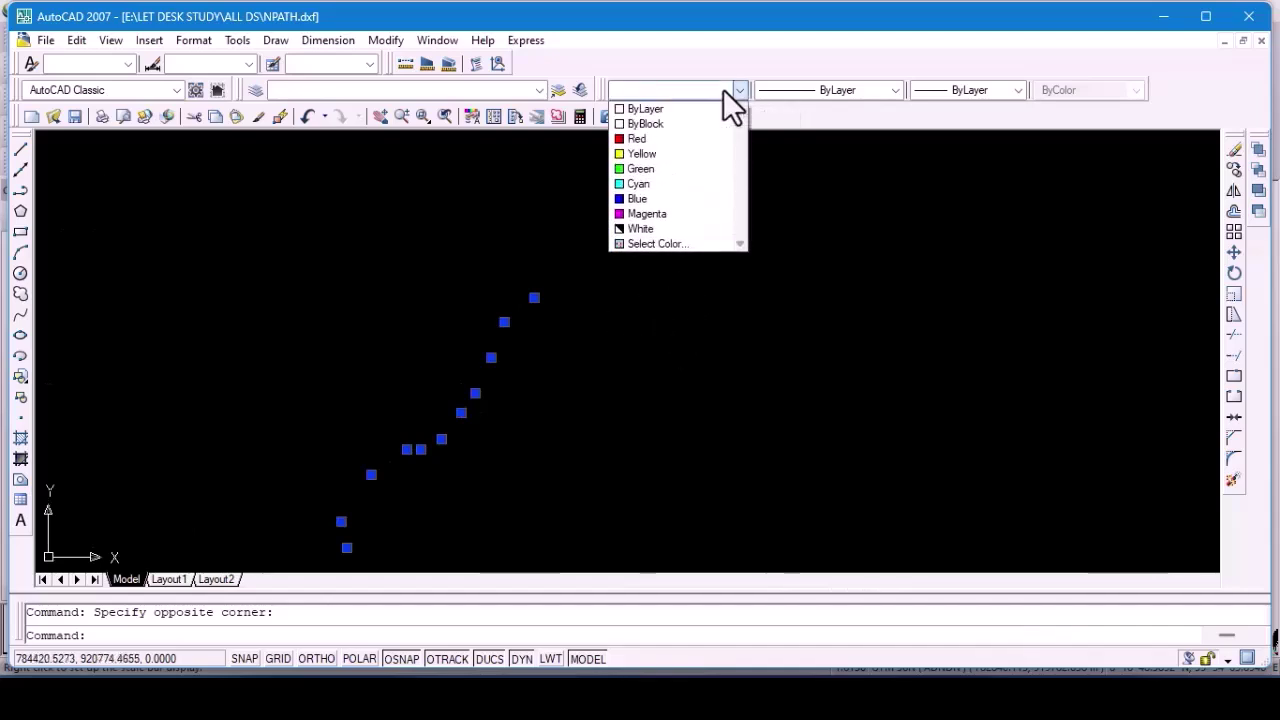
{"action": "left_click", "coordinate": [708, 152]}
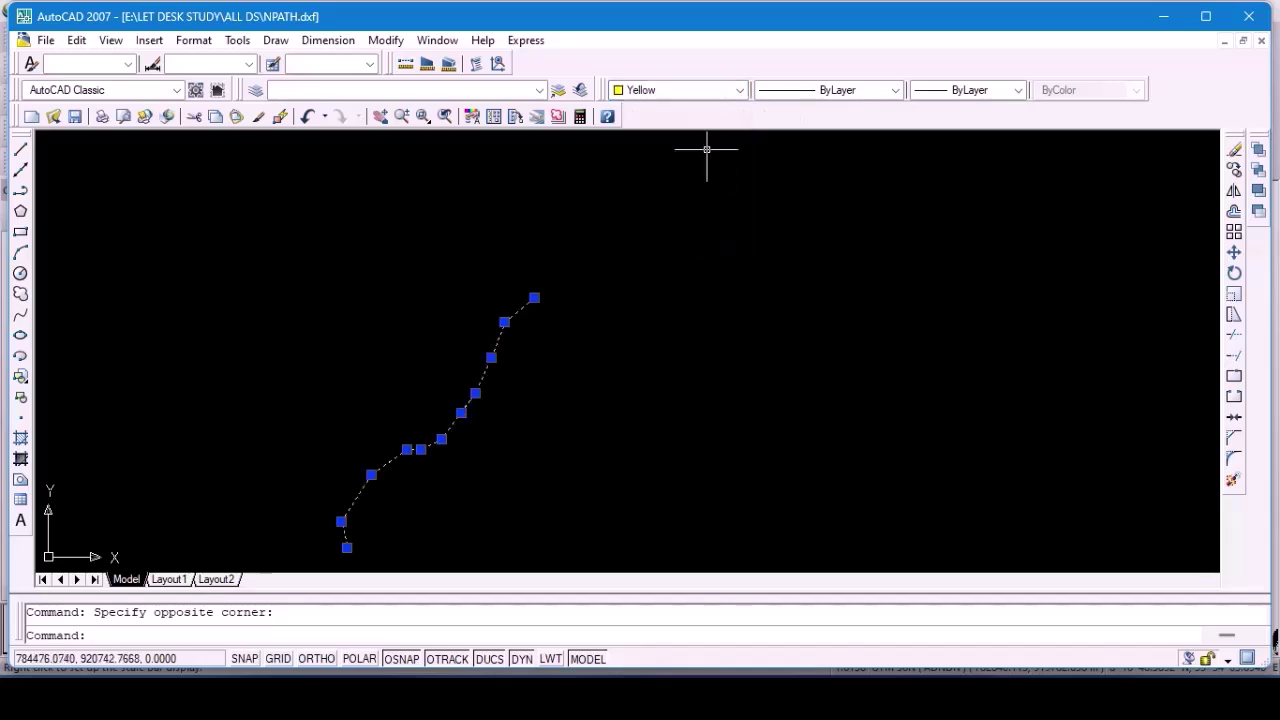
Save the drawing as NPATH.dwg in the ALL DS folder.
{"action": "left_click", "coordinate": [74, 116]}
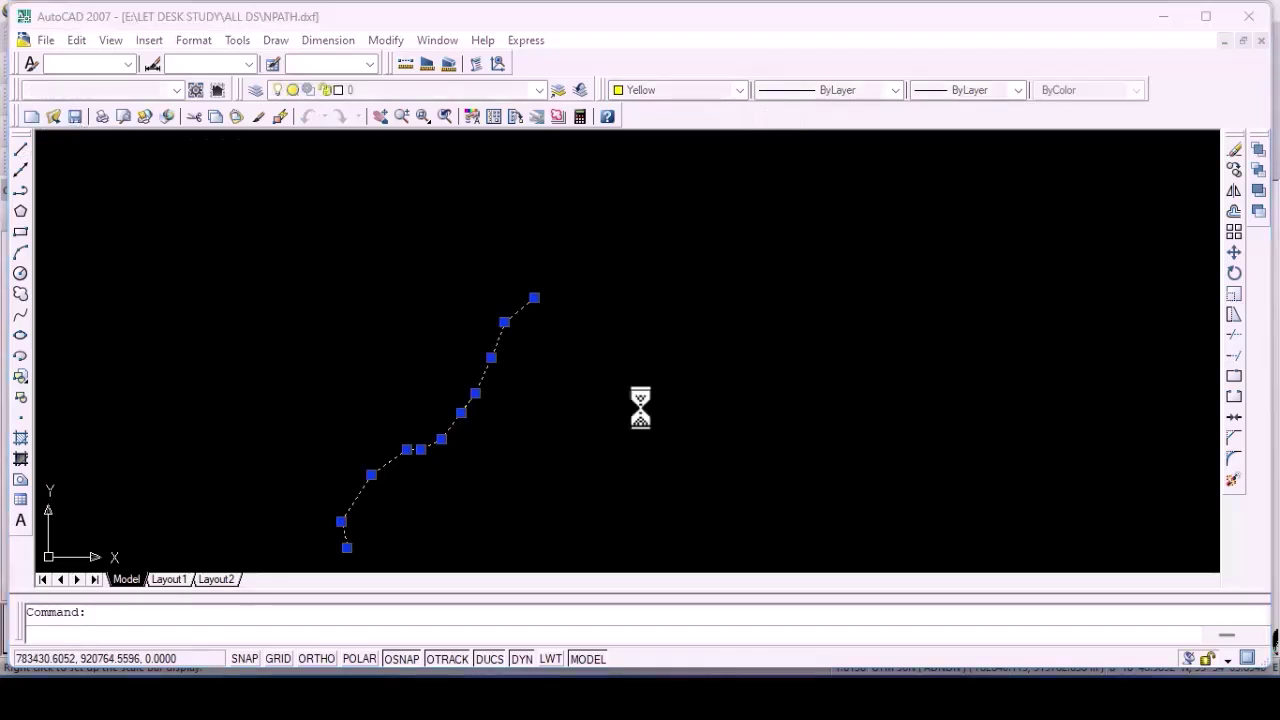
{"action": "left_click", "coordinate": [690, 586]}
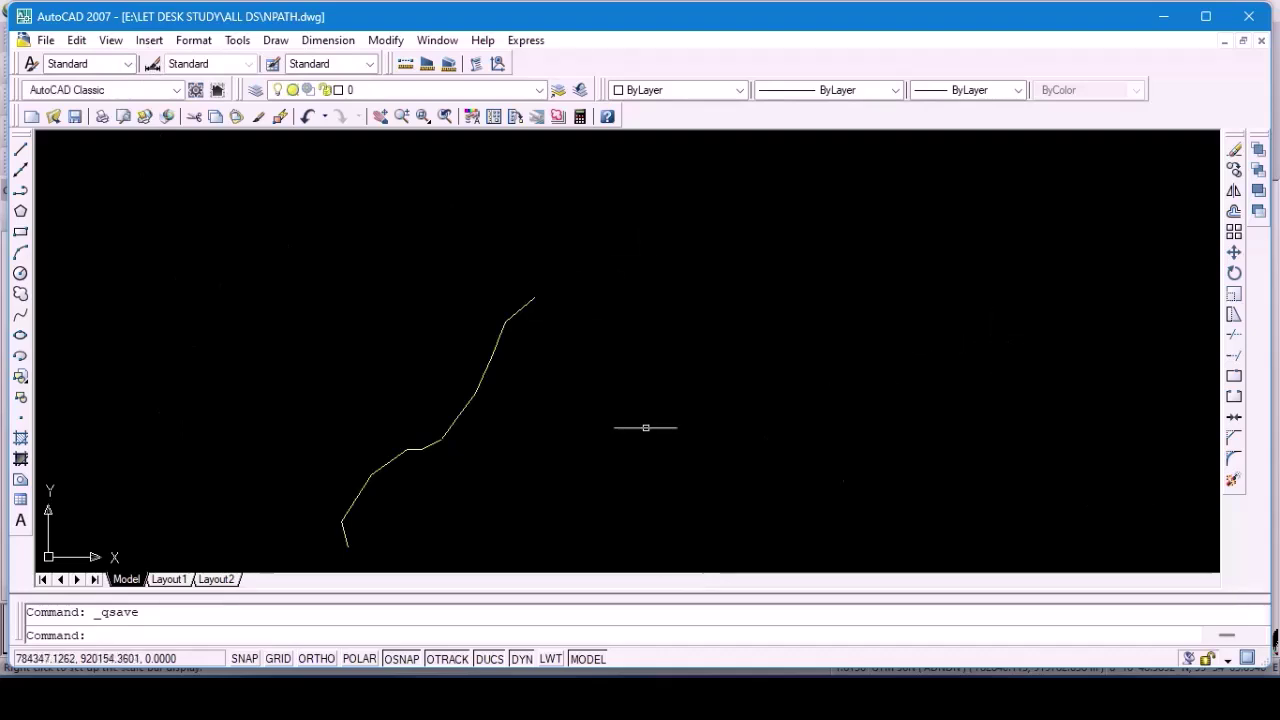
Undo all the changes made in the drawing, including the route path's yellow colour.
{"action": "left_click", "coordinate": [69, 148]}
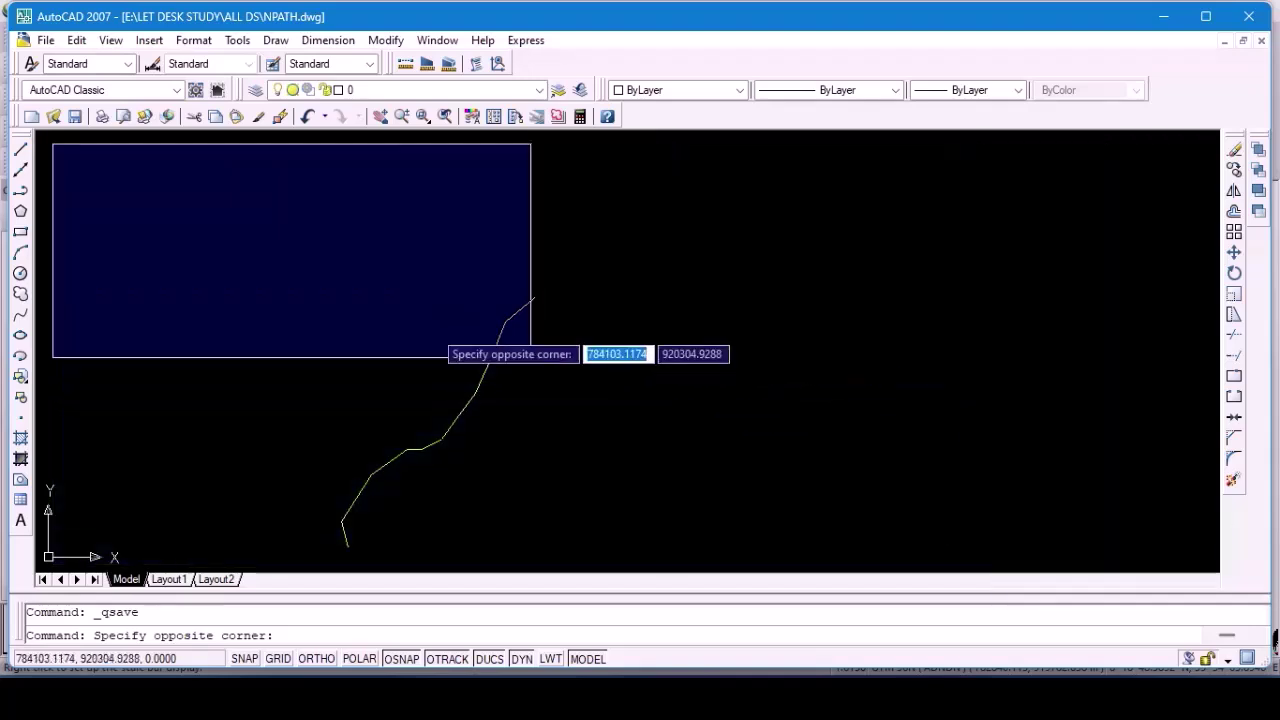
{"action": "left_click", "coordinate": [205, 168]}
{"action": "left_click", "coordinate": [301, 112]}
{"action": "left_click", "coordinate": [304, 113]}
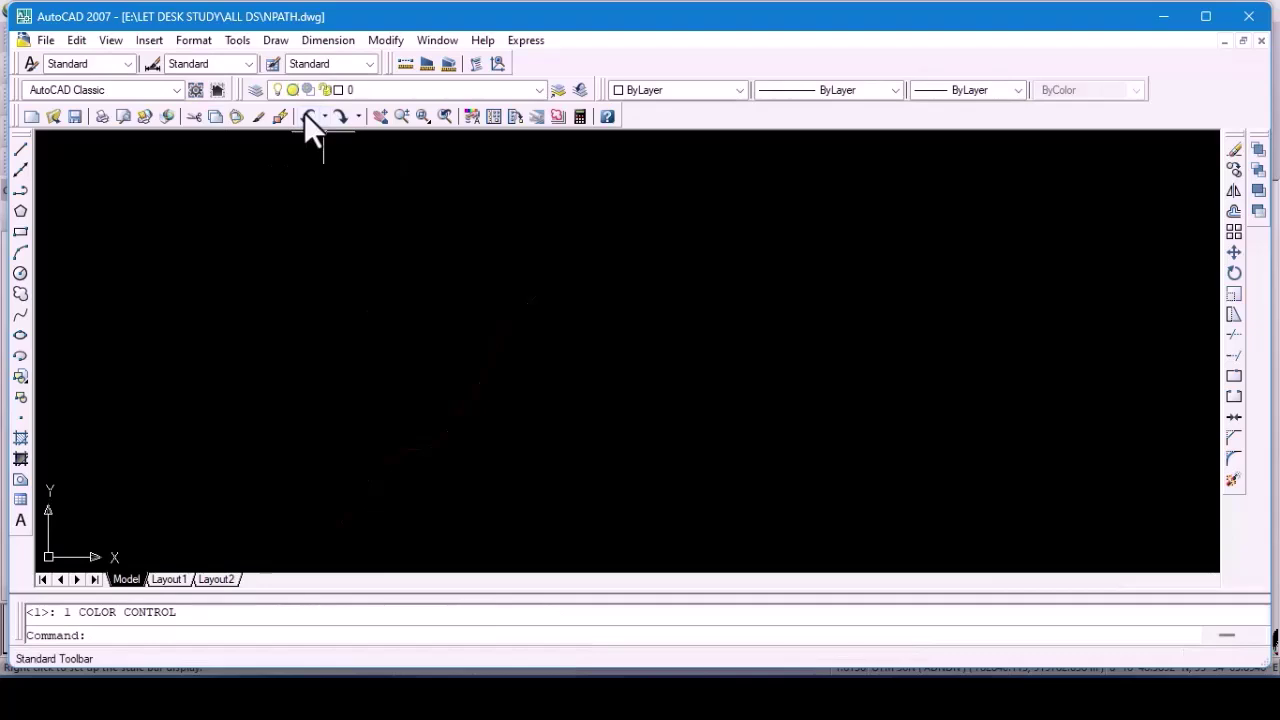
{"action": "left_click", "coordinate": [304, 113]}
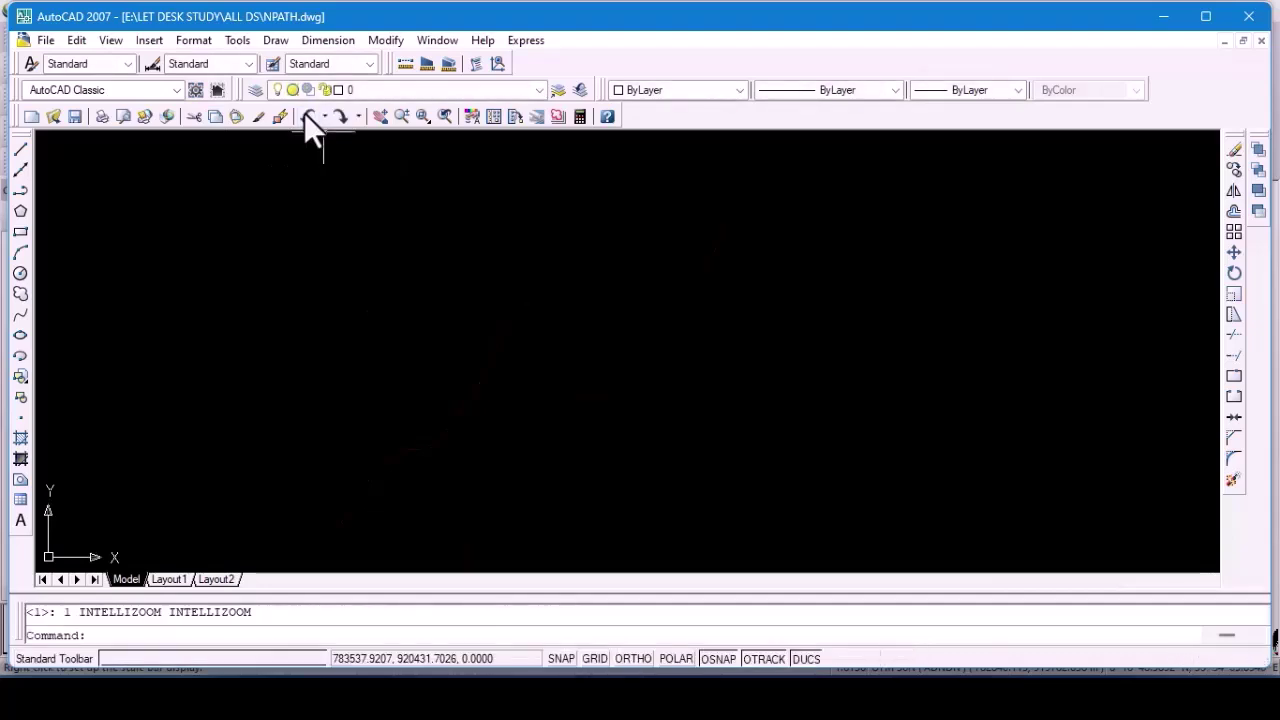
{"action": "left_click", "coordinate": [304, 114]}
{"action": "left_click", "coordinate": [303, 115]}
{"action": "left_click", "coordinate": [303, 117]}
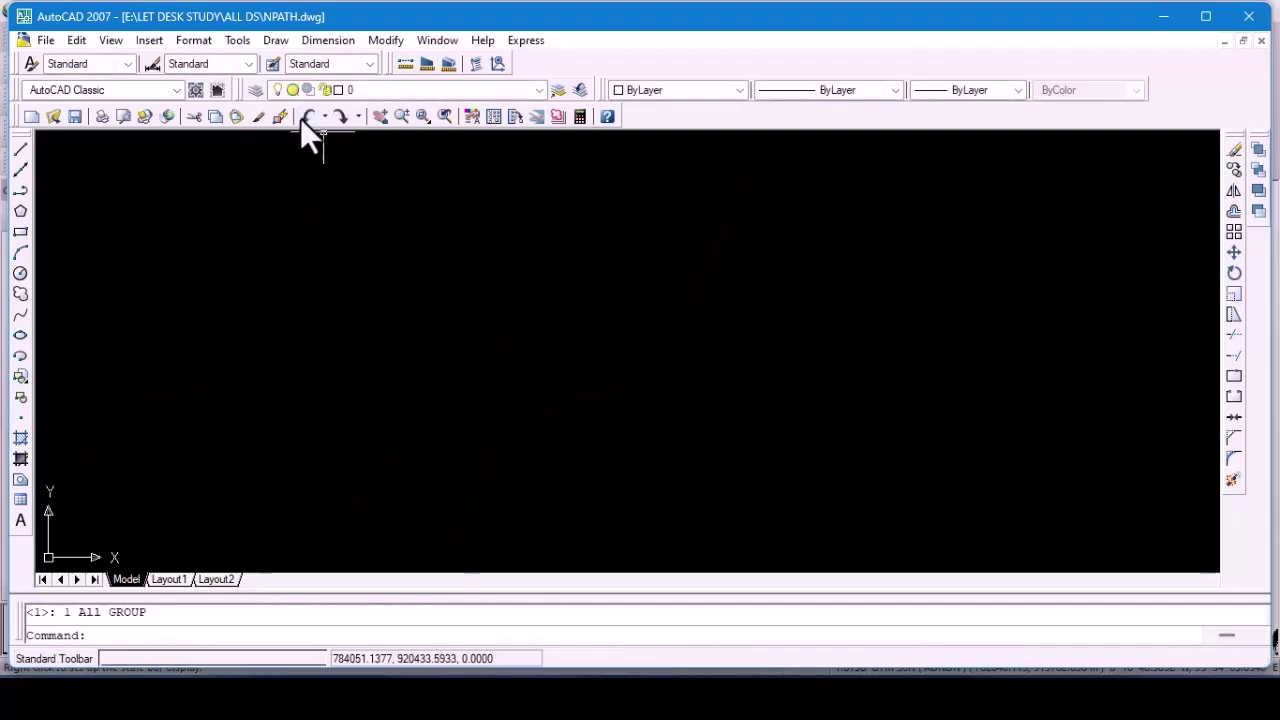
{"action": "left_click", "coordinate": [302, 118]}
{"action": "left_click", "coordinate": [305, 117]}
{"action": "left_click", "coordinate": [305, 115]}
{"action": "left_click", "coordinate": [305, 115]}
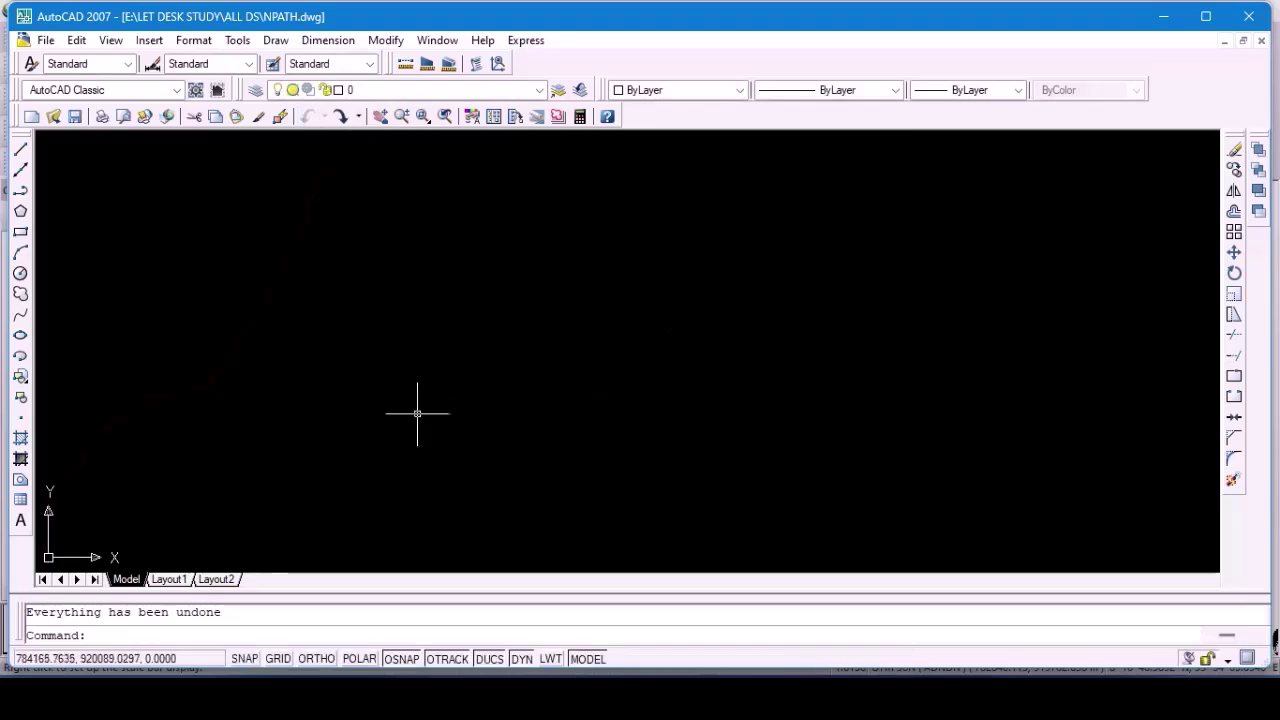
Select the entire route path, set its colour to Cyan and save the drawing.
{"action": "left_click", "coordinate": [112, 40]}
{"action": "mouse_move", "coordinate": [150, 150]}
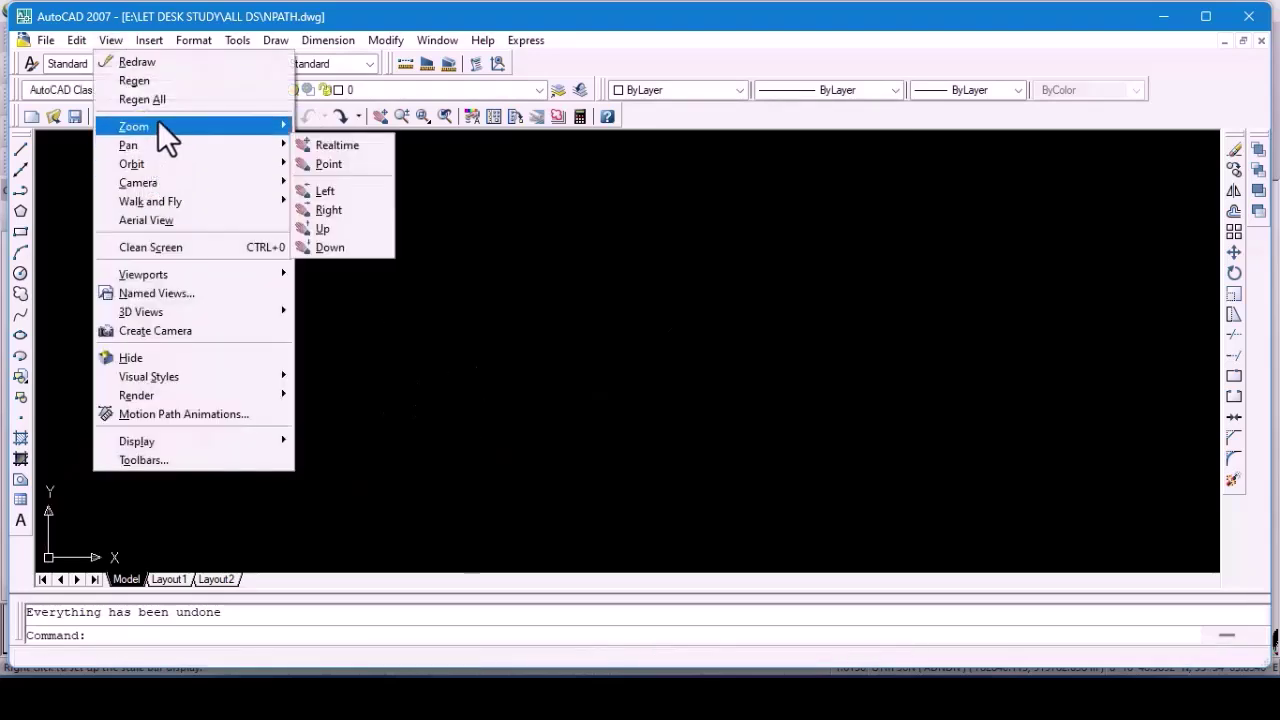
{"action": "mouse_move", "coordinate": [158, 121]}
{"action": "left_click", "coordinate": [339, 318]}
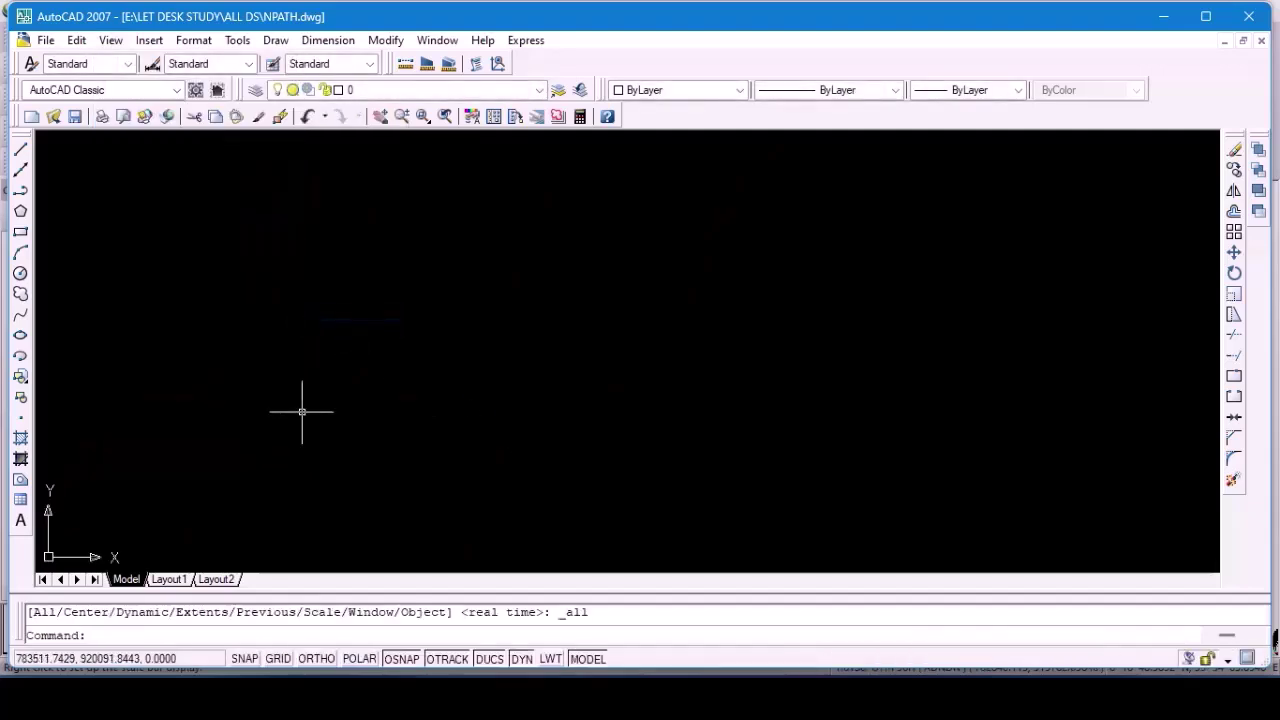
{"action": "left_click", "coordinate": [40, 133]}
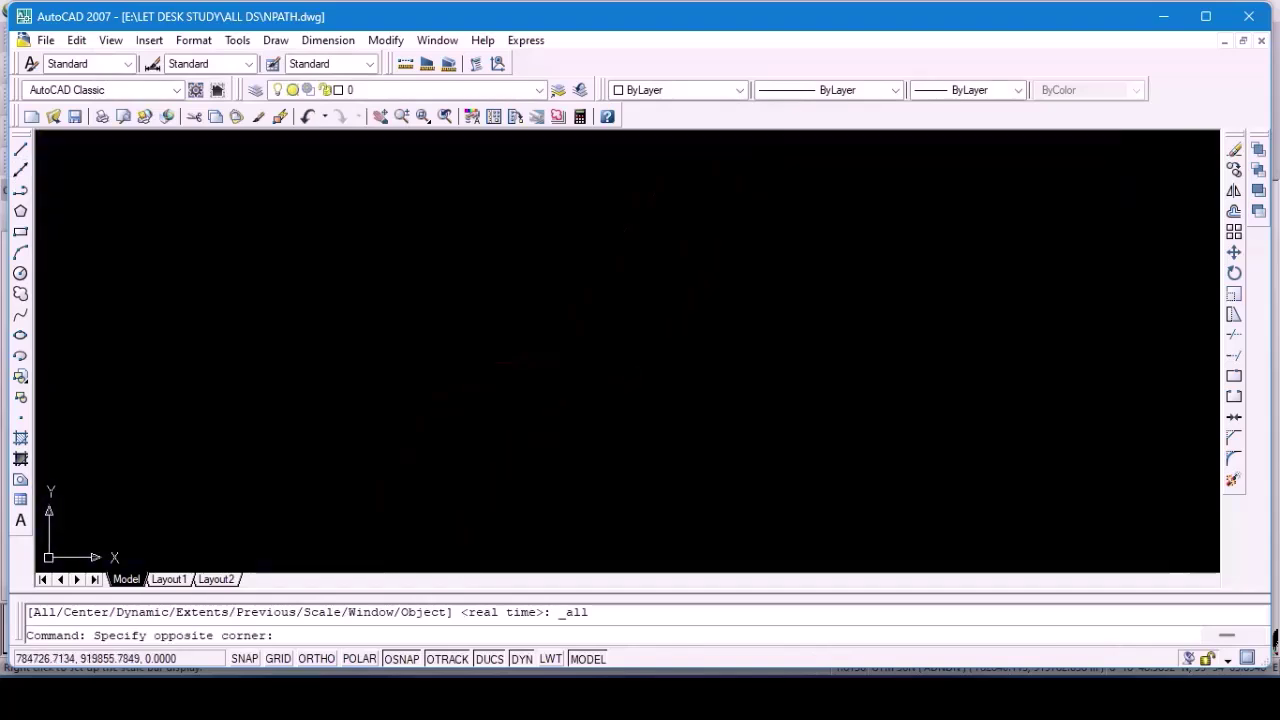
{"action": "left_click", "coordinate": [1207, 565]}
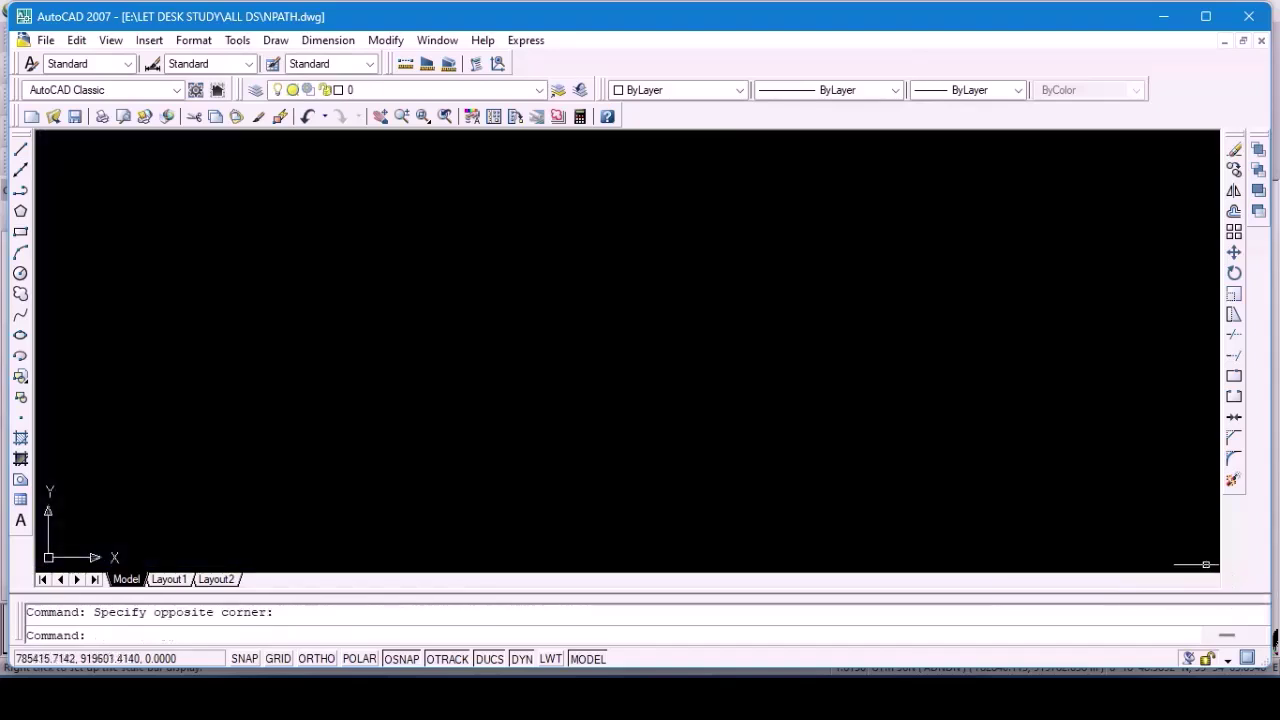
{"action": "scroll", "coordinate": [807, 487], "scroll_direction": "down", "scroll_amount": 2}
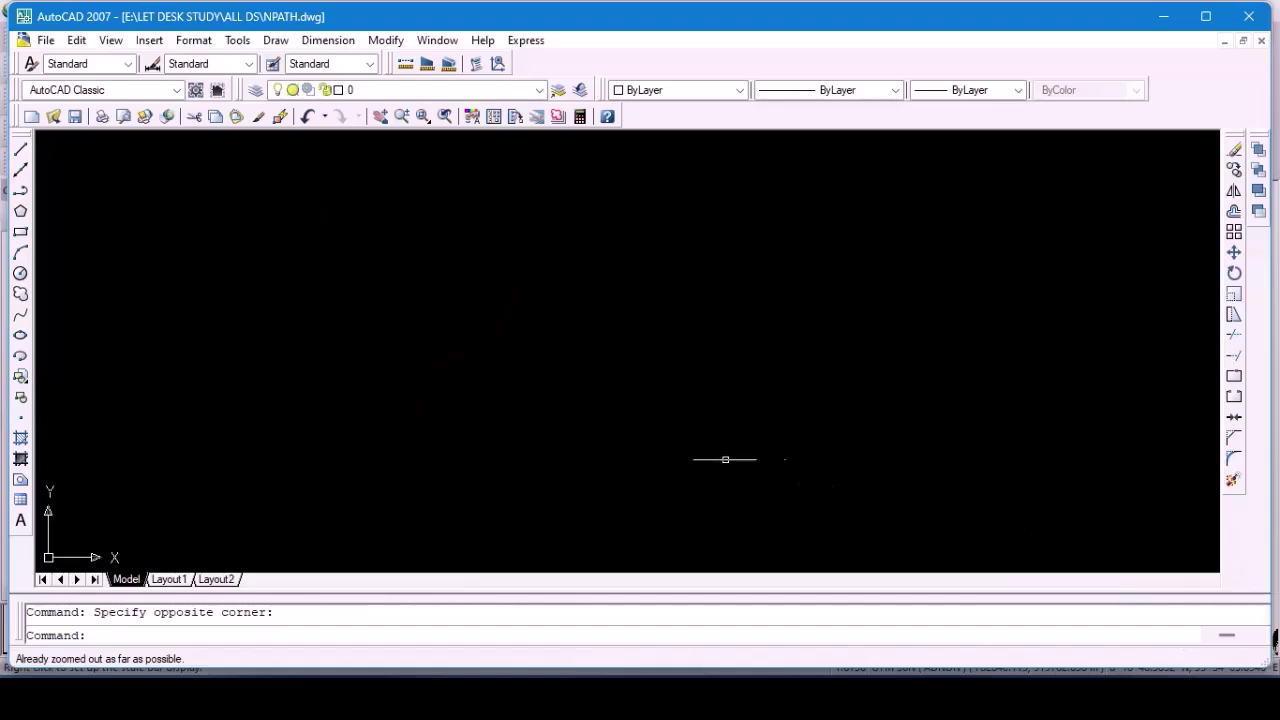
{"action": "left_click", "coordinate": [46, 137]}
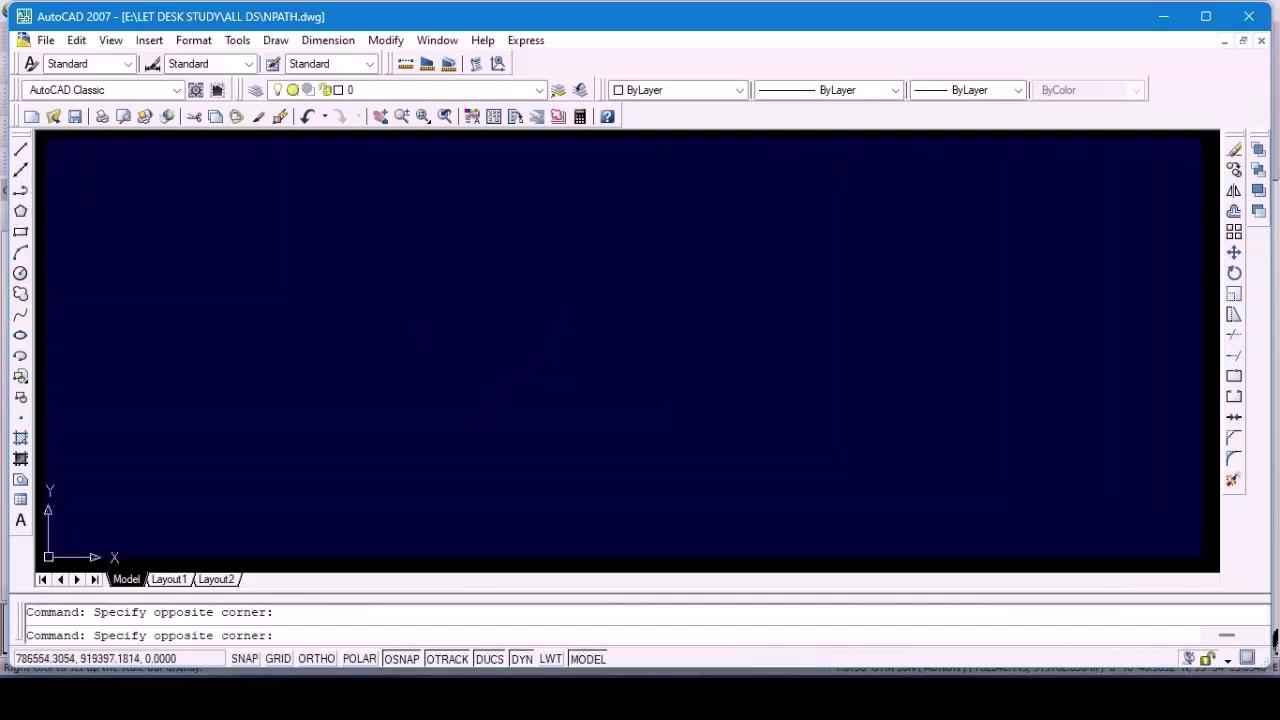
{"action": "left_click", "coordinate": [1203, 561]}
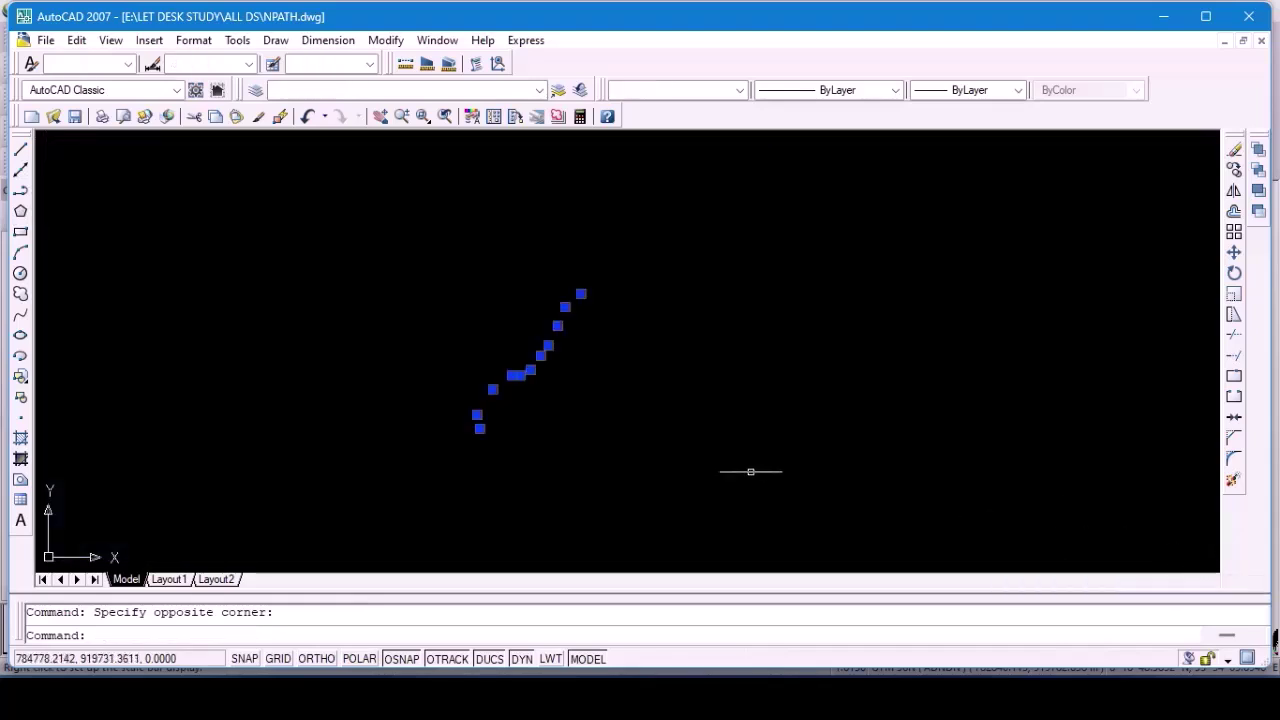
{"action": "left_click", "coordinate": [686, 94]}
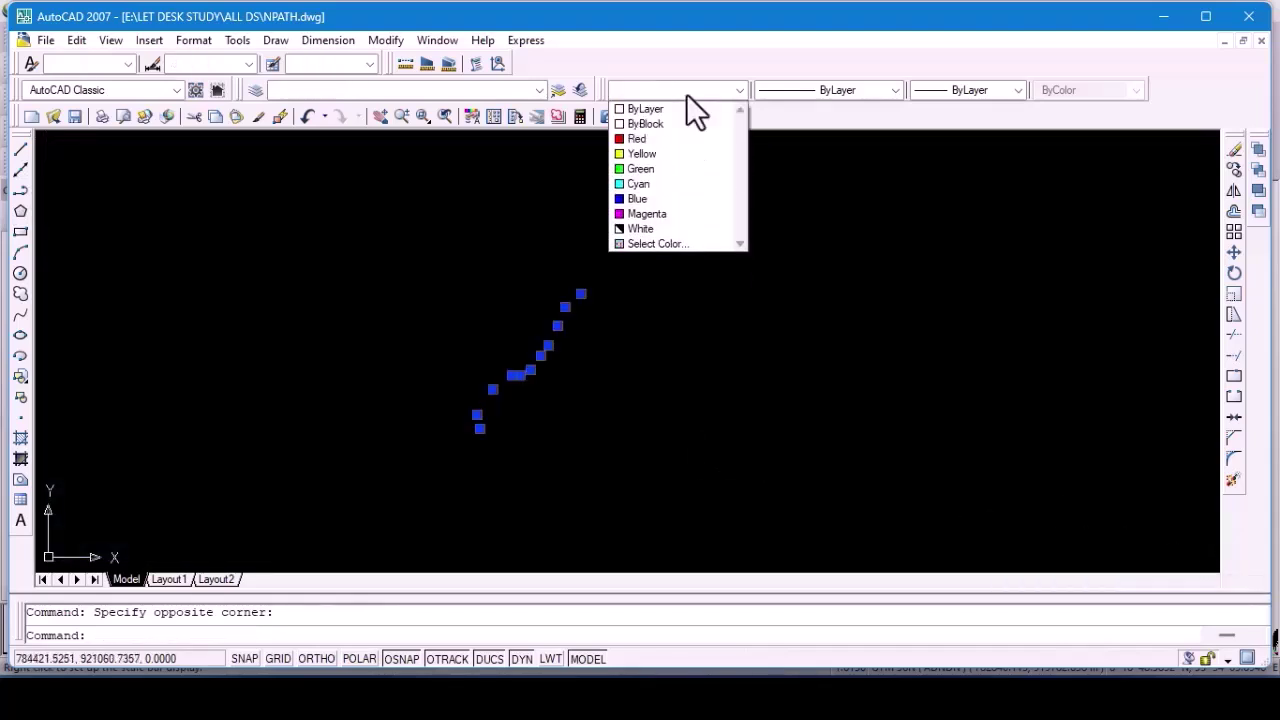
{"action": "left_click", "coordinate": [672, 184]}
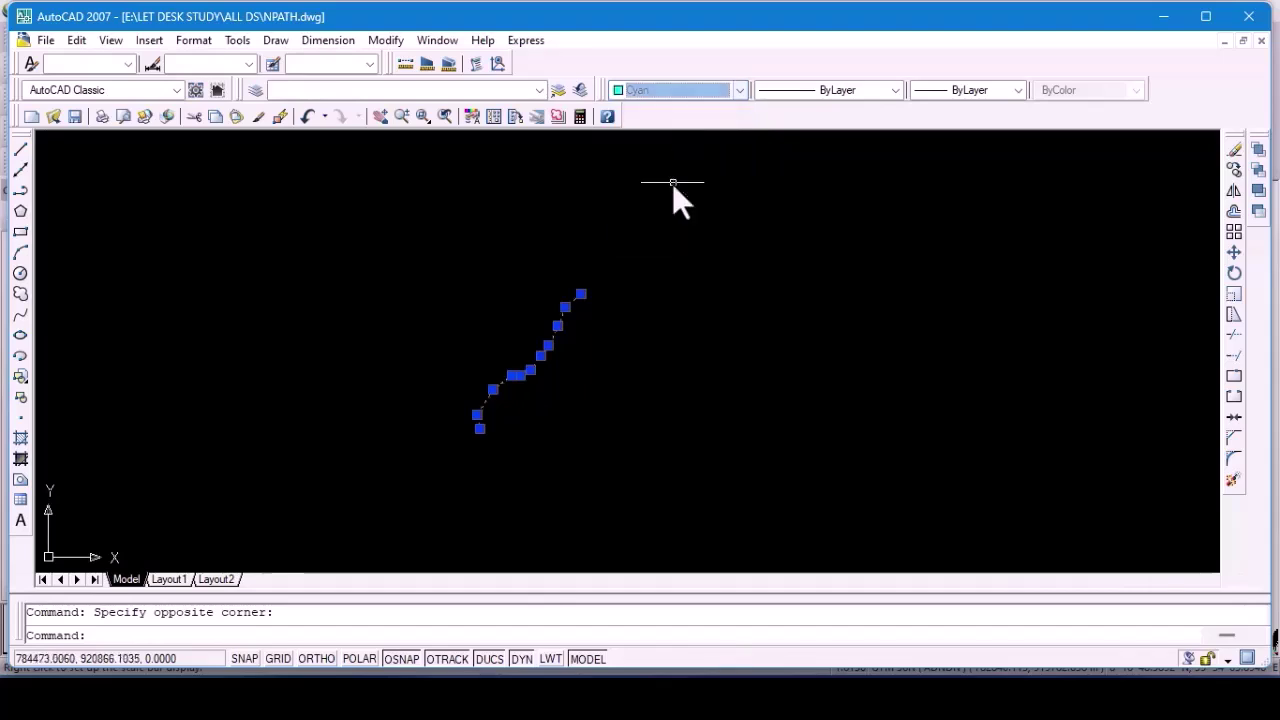
{"action": "left_click", "coordinate": [75, 116]}
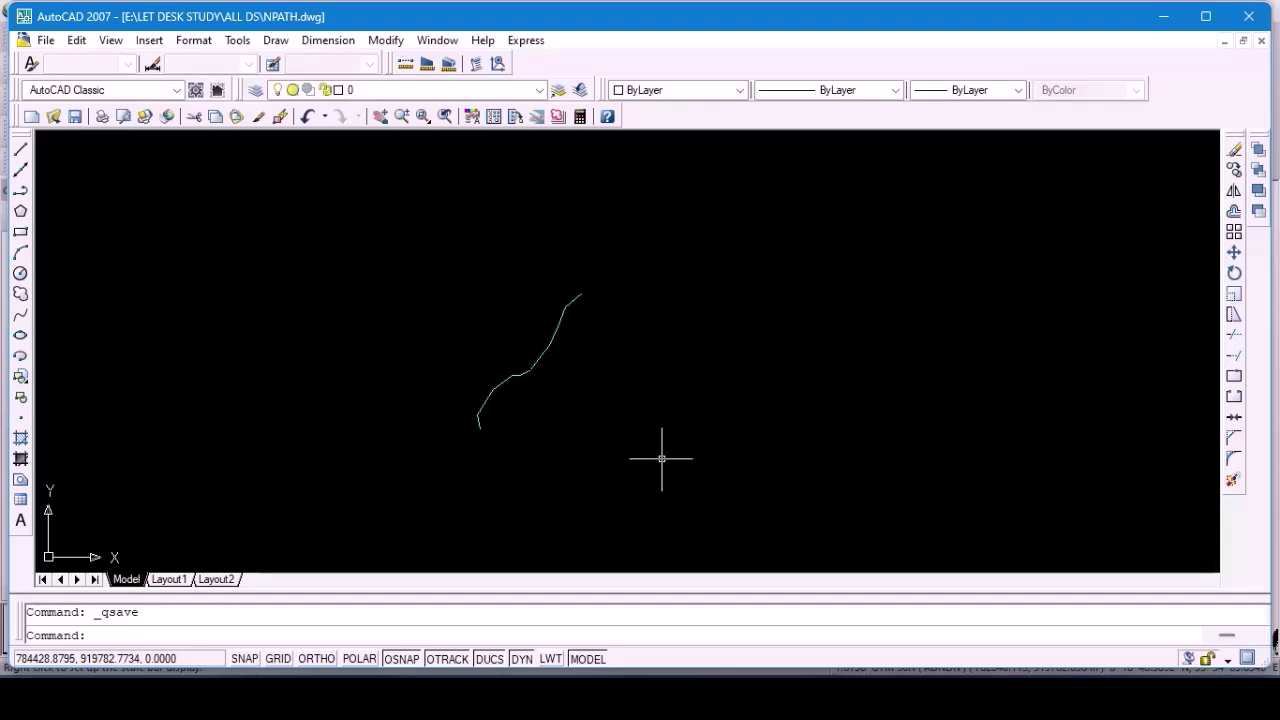
Examine the bends and straight segments along the route path polyline up close.
{"action": "scroll", "coordinate": [550, 338], "scroll_direction": "up", "scroll_amount": 3}
{"action": "scroll", "coordinate": [582, 256], "scroll_direction": "up", "scroll_amount": 2}
{"action": "scroll", "coordinate": [596, 228], "scroll_direction": "down", "scroll_amount": 4}
{"action": "scroll", "coordinate": [515, 316], "scroll_direction": "up", "scroll_amount": 2}
{"action": "scroll", "coordinate": [571, 251], "scroll_direction": "up", "scroll_amount": 2}
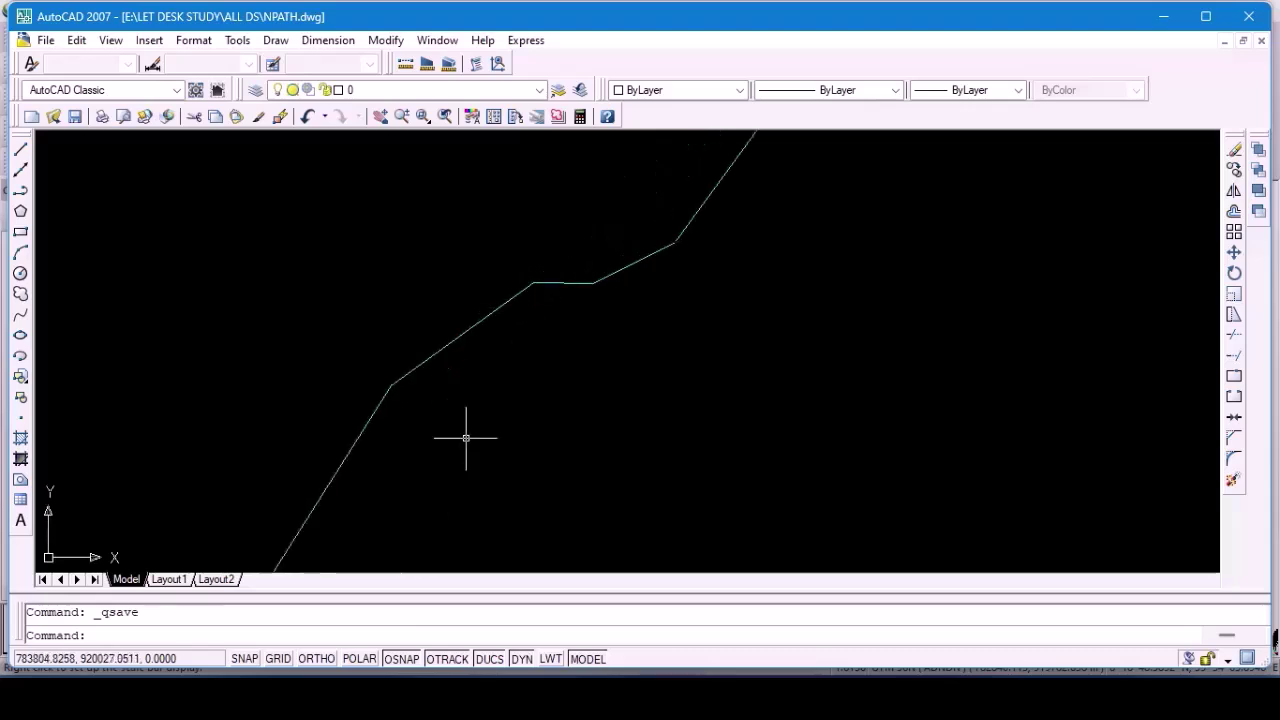
{"action": "scroll", "coordinate": [645, 213], "scroll_direction": "up", "scroll_amount": 3}
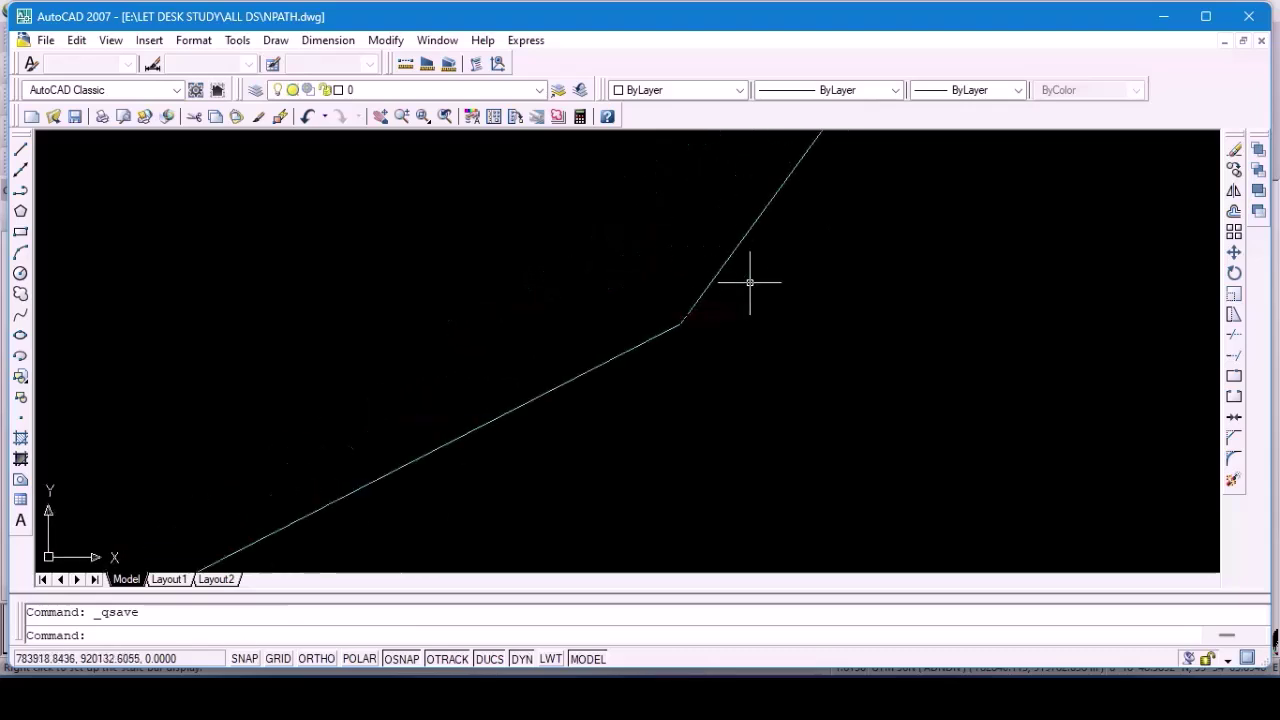
{"action": "scroll", "coordinate": [749, 285], "scroll_direction": "up", "scroll_amount": 1}
{"action": "scroll", "coordinate": [743, 286], "scroll_direction": "down", "scroll_amount": 5}
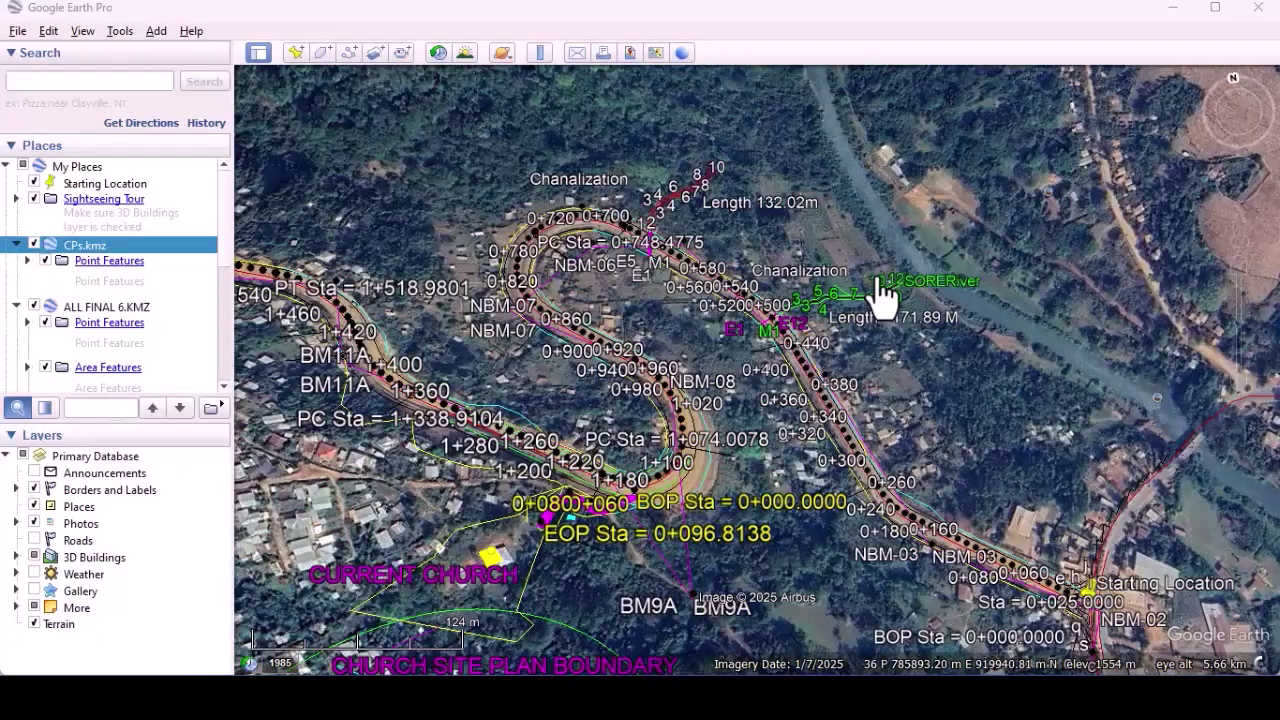
Examine the road alignment in Google Earth Pro, from the whole route down to the hairpin bends and the Starting Location placemark.
{"action": "scroll", "coordinate": [874, 294], "scroll_direction": "down", "scroll_amount": 5}
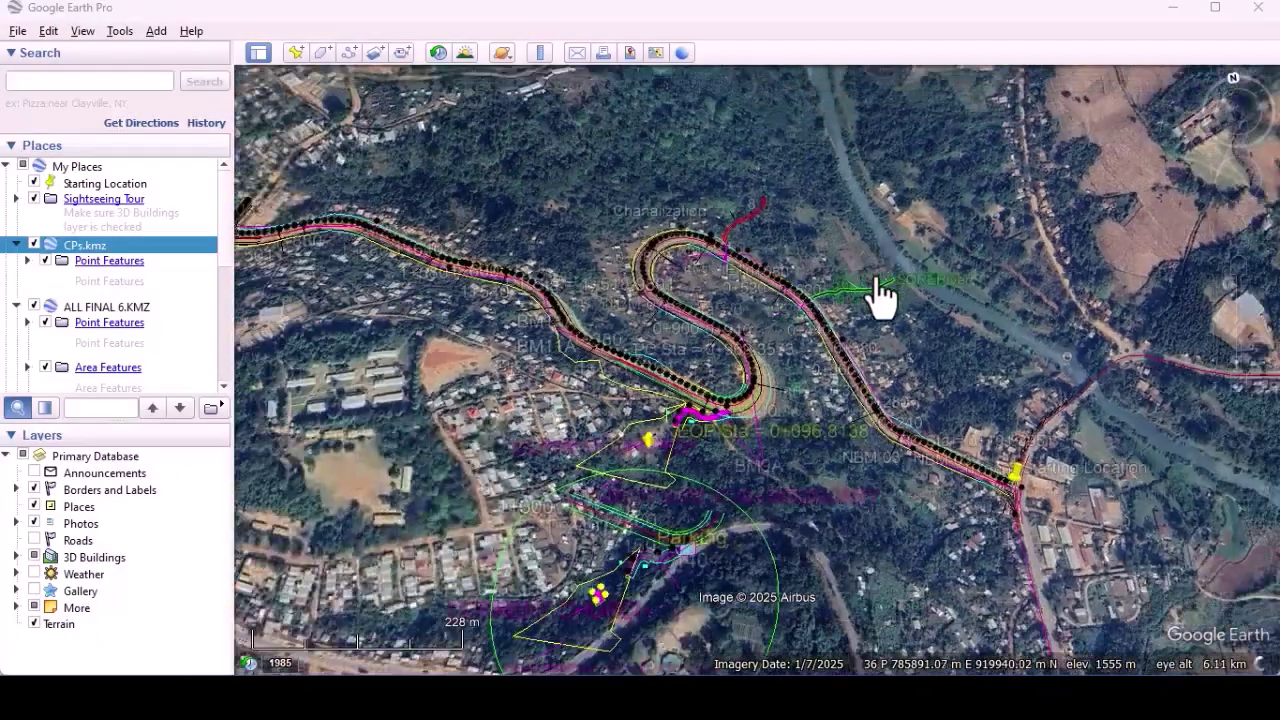
{"action": "scroll", "coordinate": [880, 296], "scroll_direction": "down", "scroll_amount": 3}
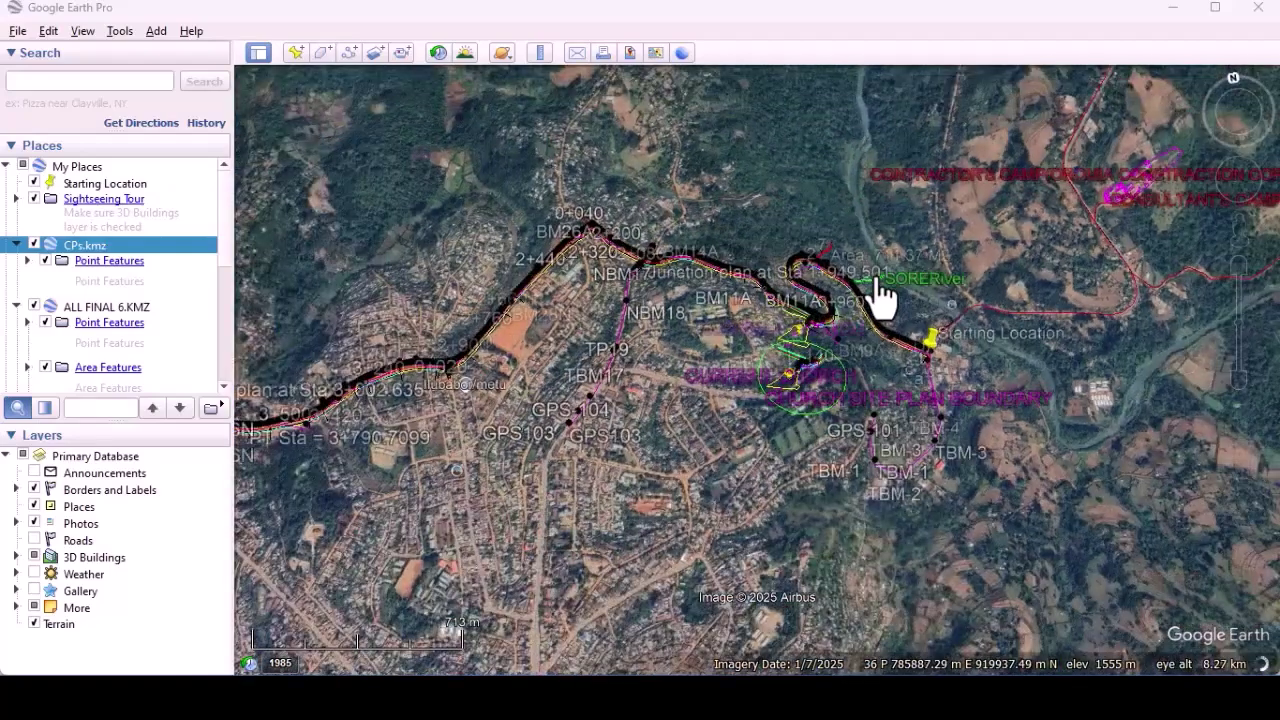
{"action": "scroll", "coordinate": [880, 296], "scroll_direction": "down", "scroll_amount": 2}
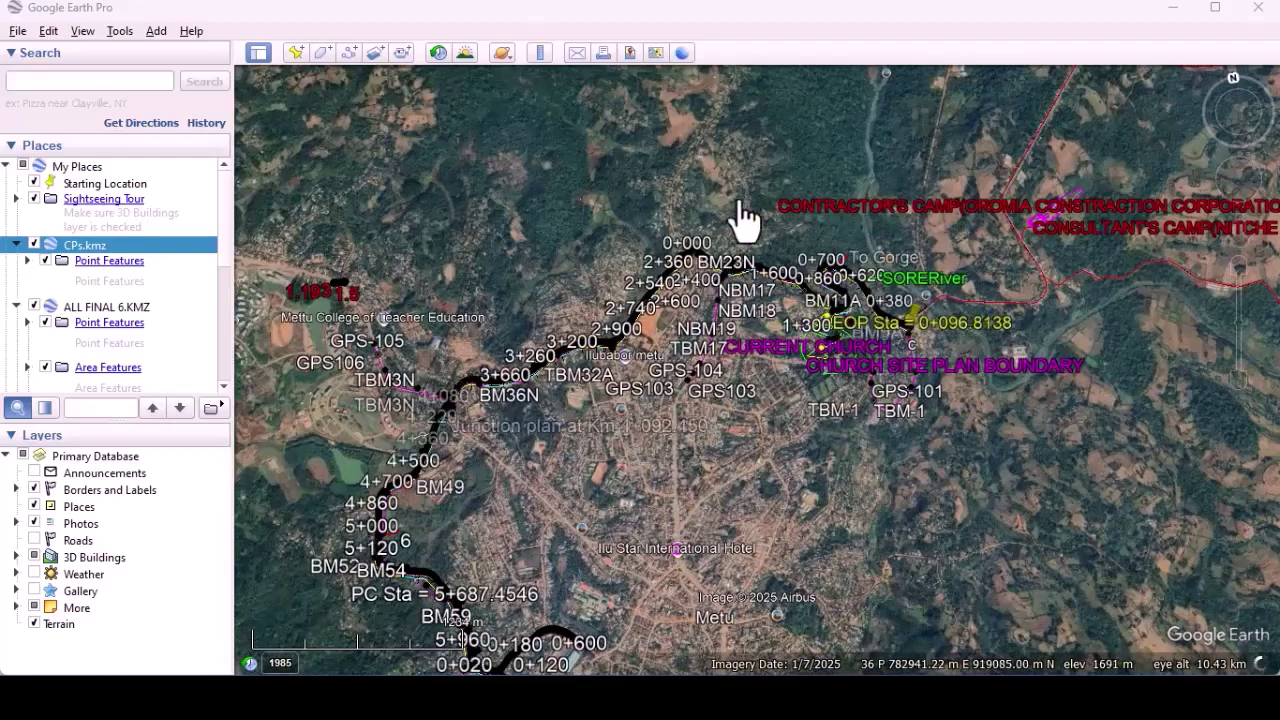
{"action": "scroll", "coordinate": [740, 240], "scroll_direction": "down", "scroll_amount": 1}
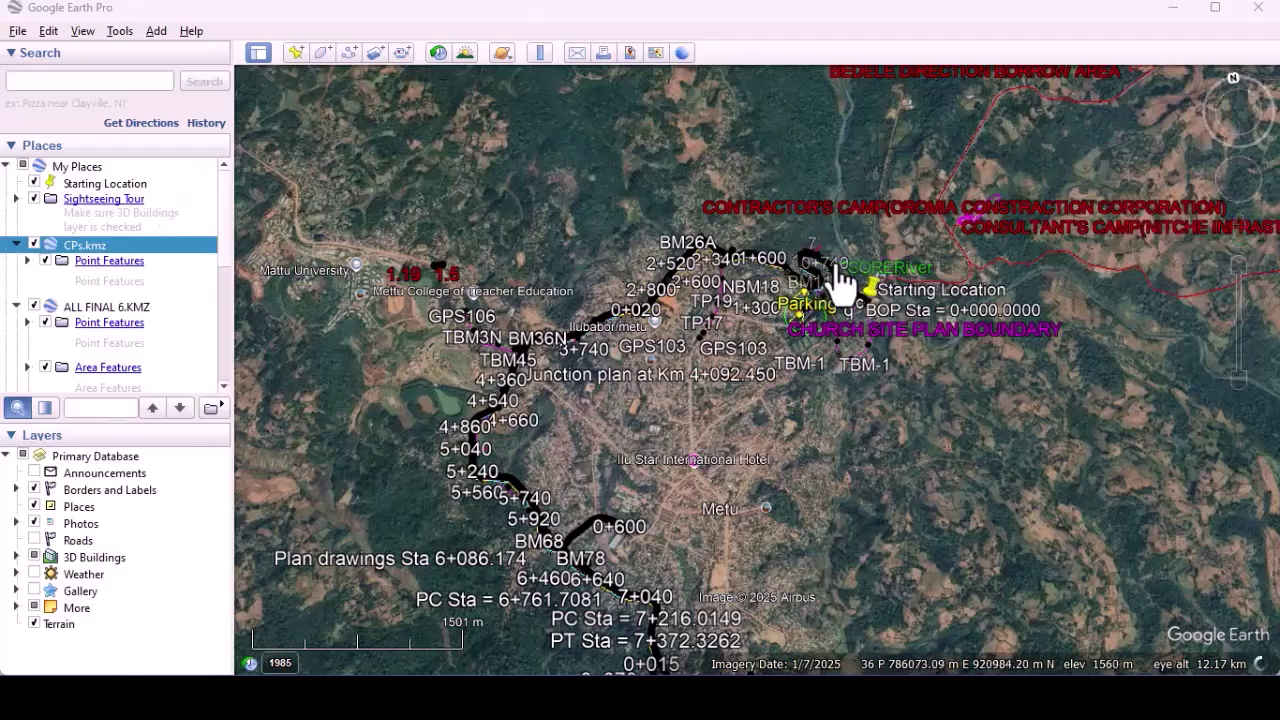
{"action": "scroll", "coordinate": [838, 295], "scroll_direction": "up", "scroll_amount": 3}
{"action": "scroll", "coordinate": [836, 283], "scroll_direction": "up", "scroll_amount": 3}
{"action": "scroll", "coordinate": [830, 283], "scroll_direction": "up", "scroll_amount": 4}
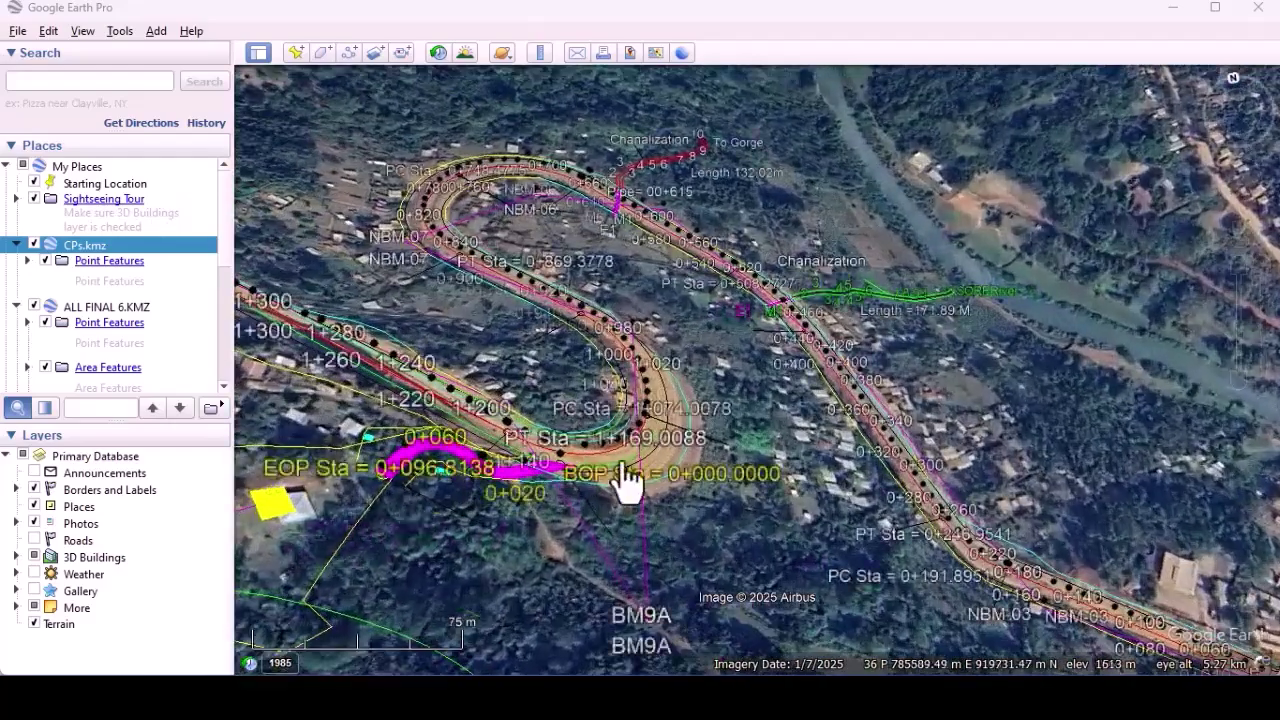
{"action": "scroll", "coordinate": [663, 434], "scroll_direction": "up", "scroll_amount": 1}
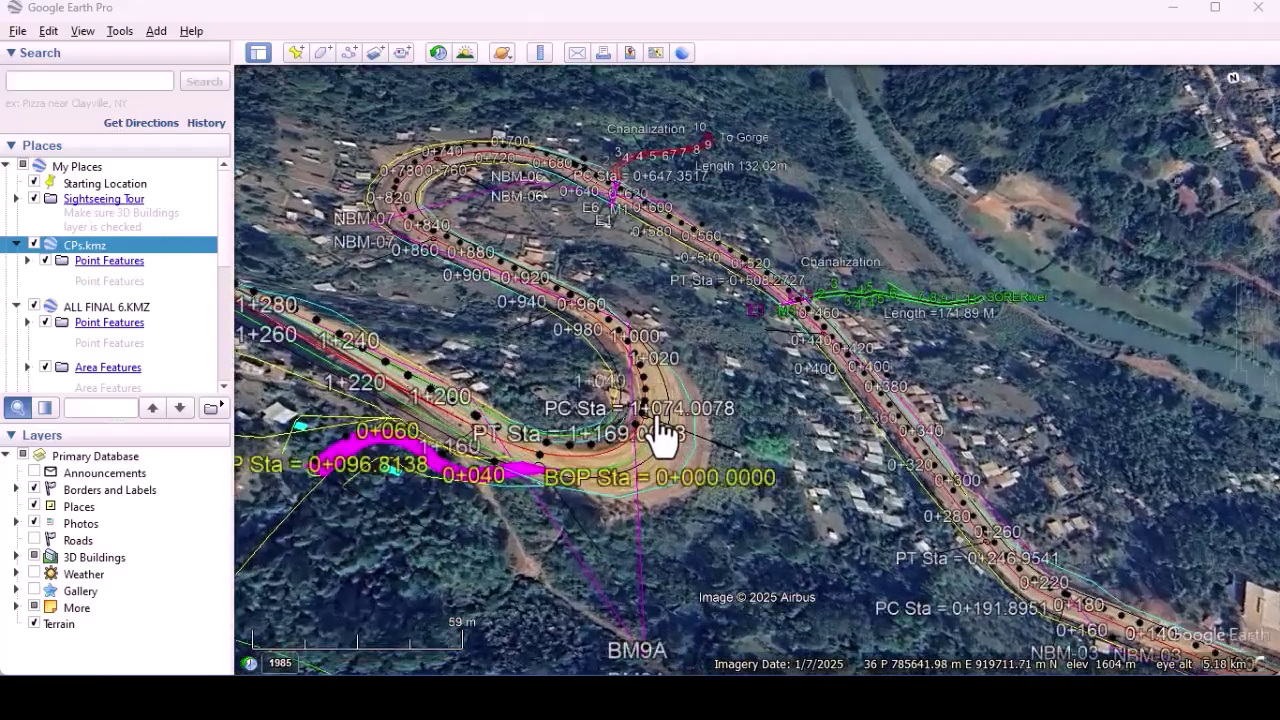
{"action": "scroll", "coordinate": [663, 434], "scroll_direction": "up", "scroll_amount": 1}
{"action": "scroll", "coordinate": [660, 432], "scroll_direction": "up", "scroll_amount": 1}
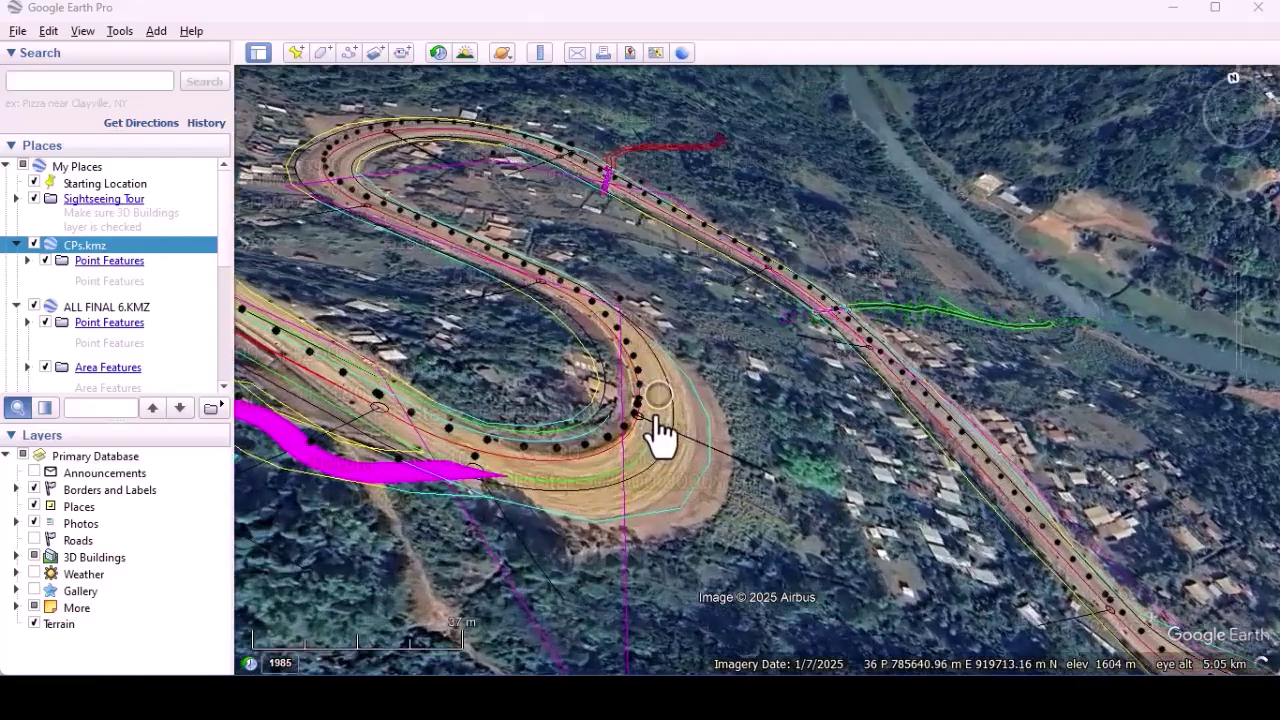
{"action": "left_click_drag", "start_coordinate": [765, 425], "coordinate": [709, 382]}
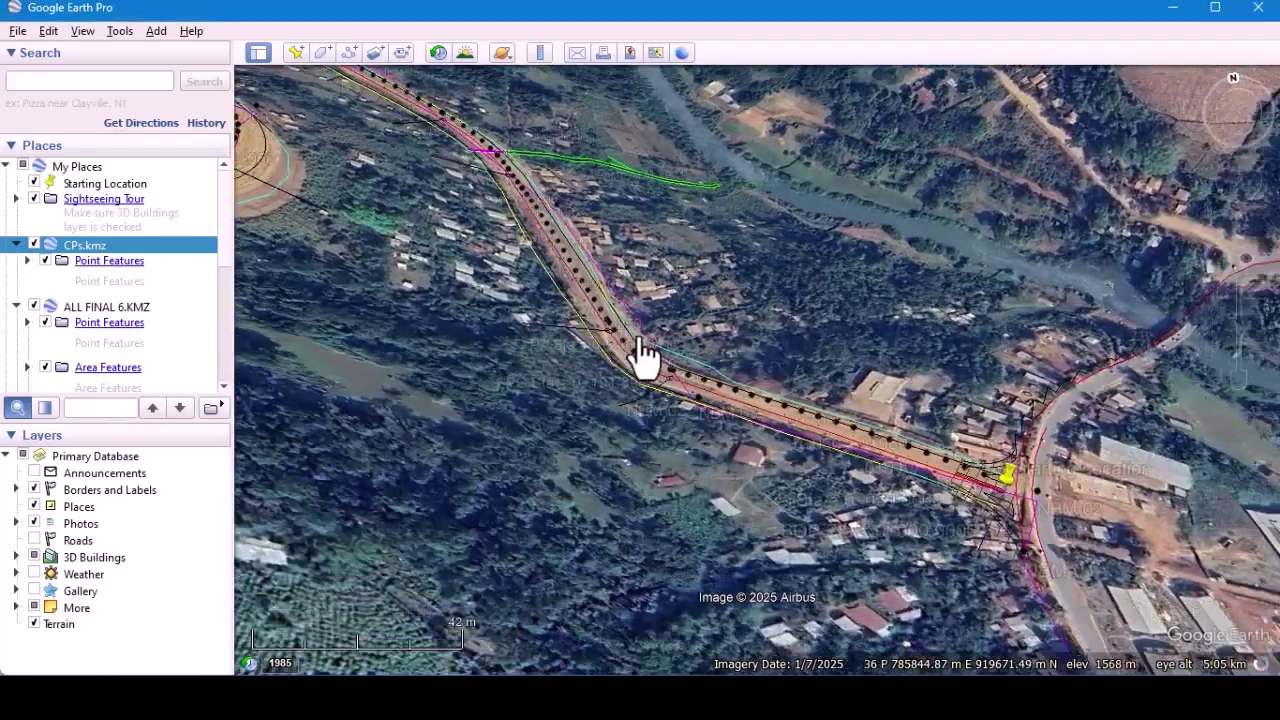
Examine the road alignment between the Starting Location placemark and the hairpin bends, including the stations and channelization lines.
{"action": "scroll", "coordinate": [920, 440], "scroll_direction": "up", "scroll_amount": 2}
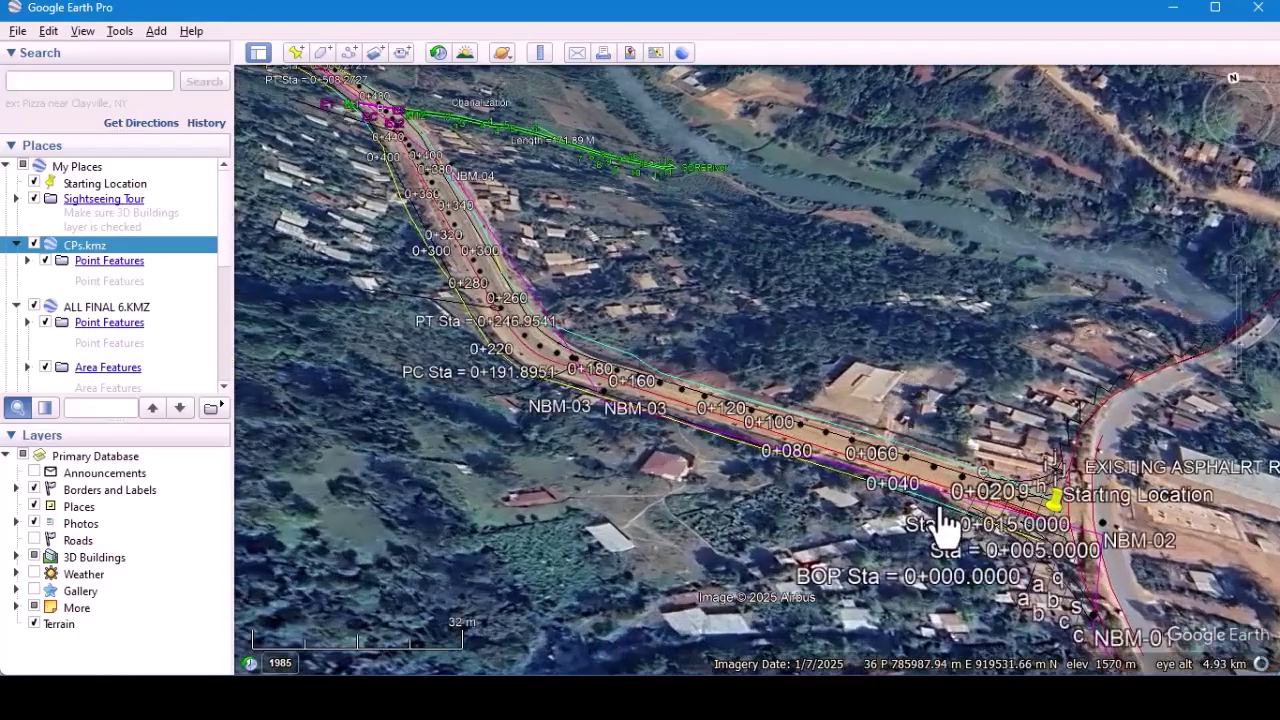
{"action": "scroll", "coordinate": [940, 520], "scroll_direction": "down", "scroll_amount": 3}
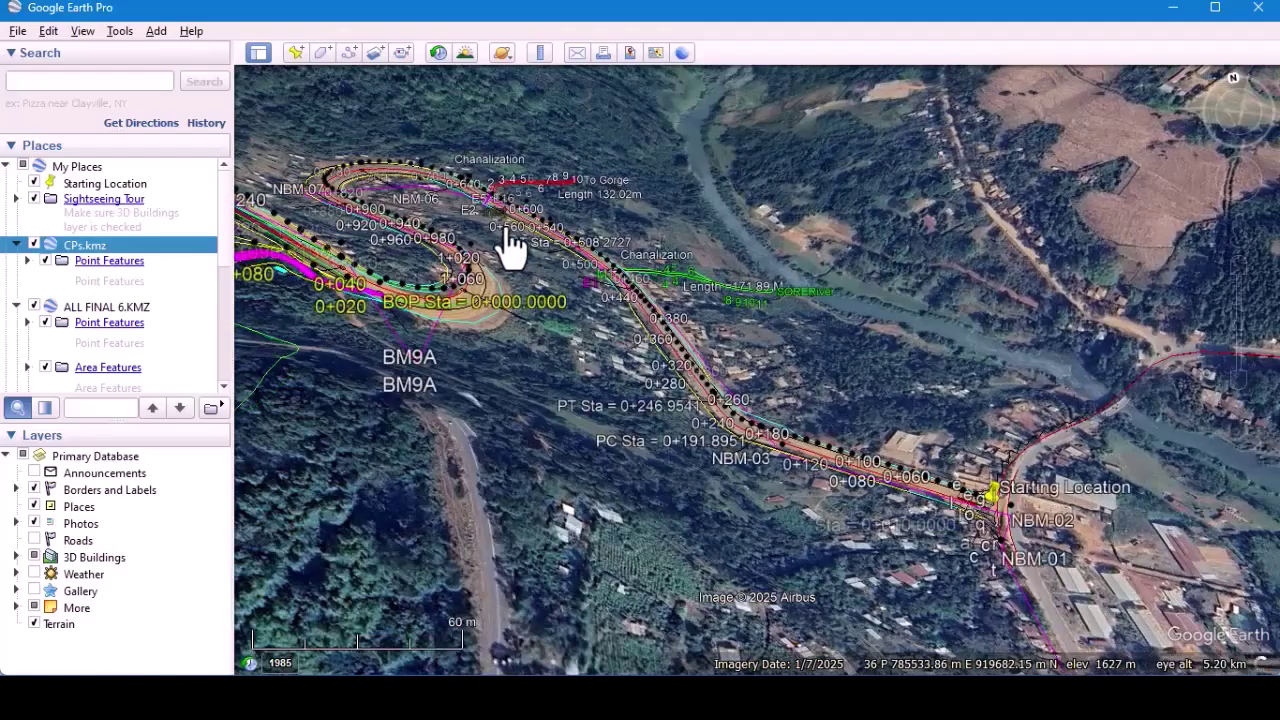
{"action": "left_click_drag", "start_coordinate": [510, 245], "coordinate": [603, 277]}
{"action": "left_click_drag", "start_coordinate": [523, 237], "coordinate": [583, 258]}
{"action": "left_click_drag", "start_coordinate": [469, 189], "coordinate": [600, 298]}
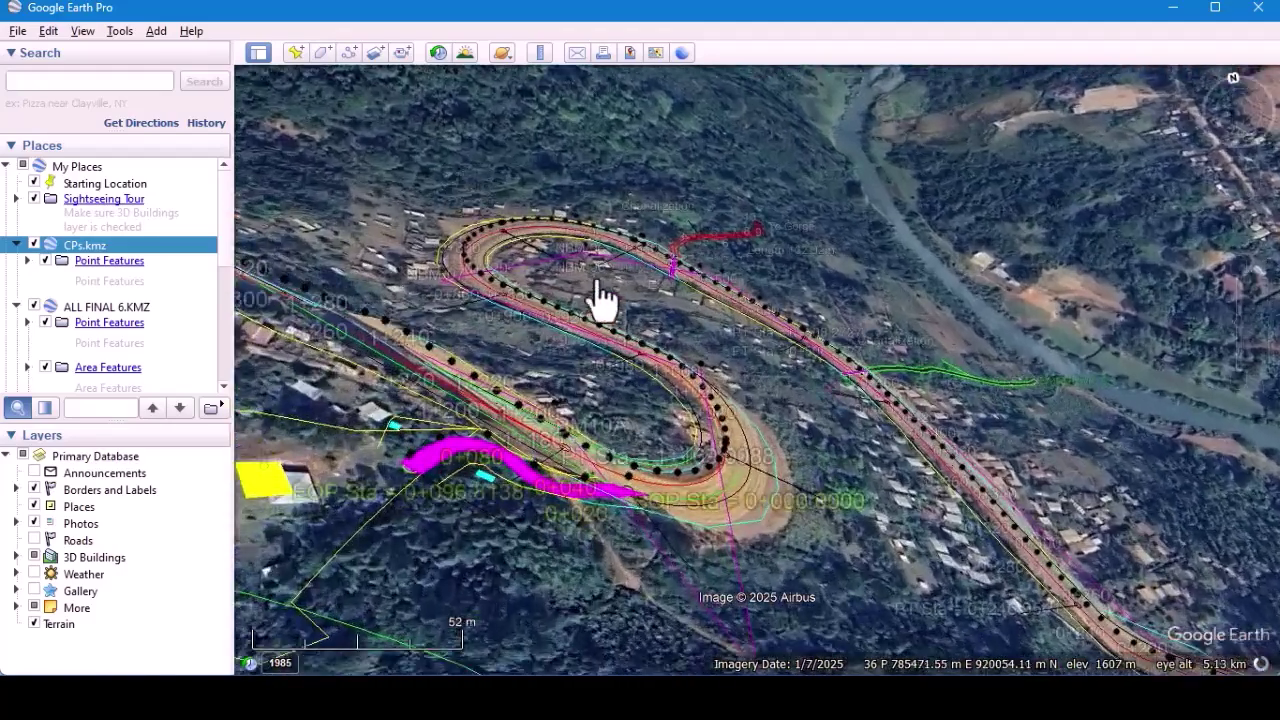
{"action": "left_click_drag", "start_coordinate": [524, 190], "coordinate": [516, 170]}
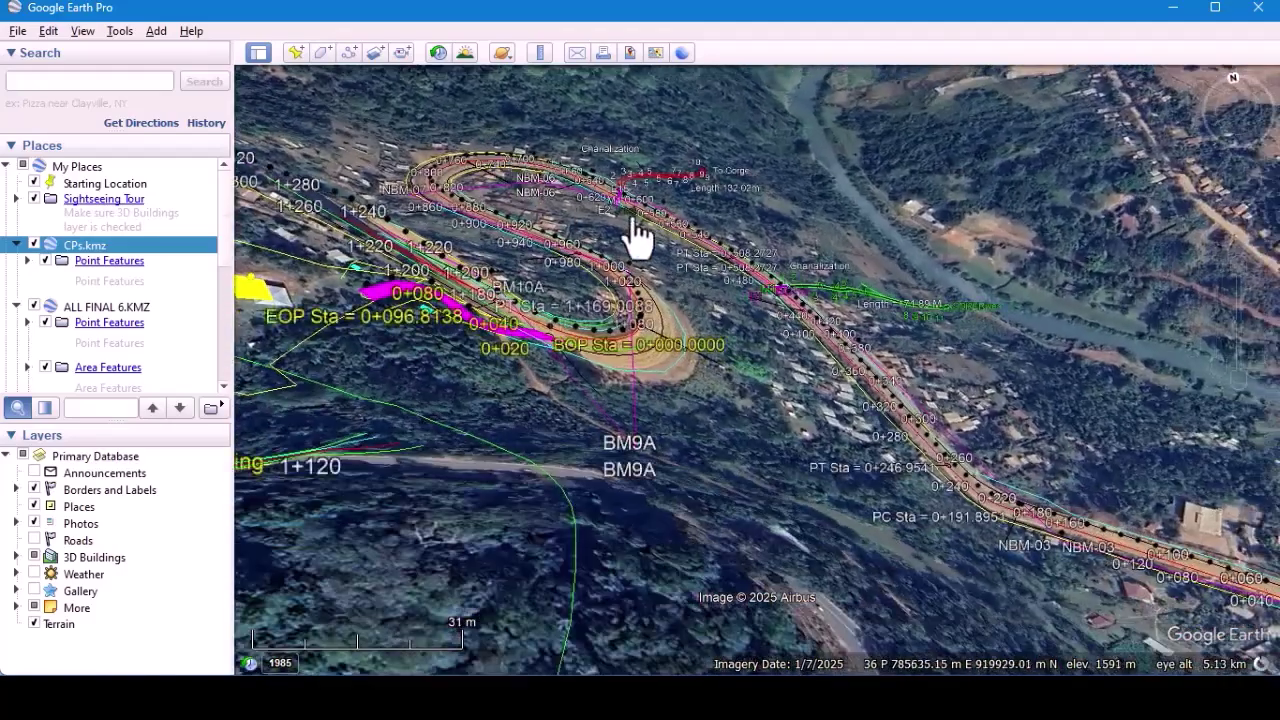
{"action": "scroll", "coordinate": [640, 232], "scroll_direction": "up", "scroll_amount": 2}
{"action": "scroll", "coordinate": [640, 232], "scroll_direction": "up", "scroll_amount": 2}
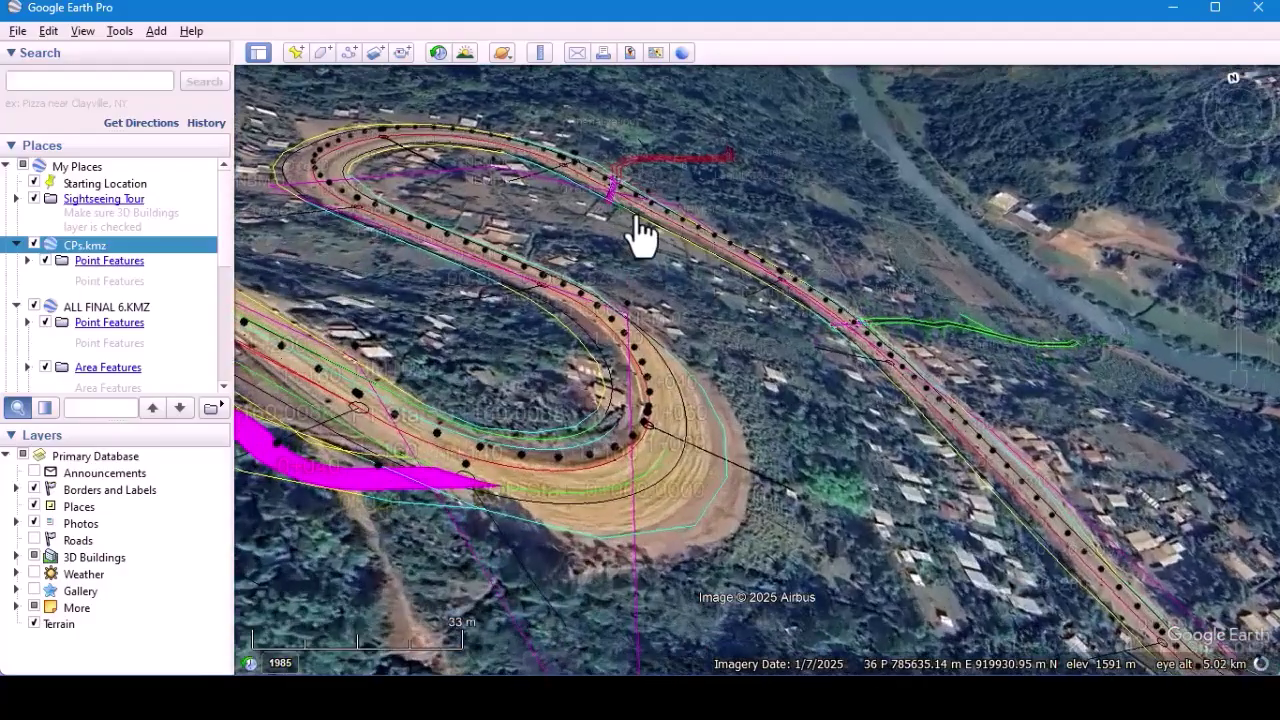
{"action": "scroll", "coordinate": [640, 232], "scroll_direction": "down", "scroll_amount": 4}
{"action": "scroll", "coordinate": [640, 232], "scroll_direction": "up", "scroll_amount": 2}
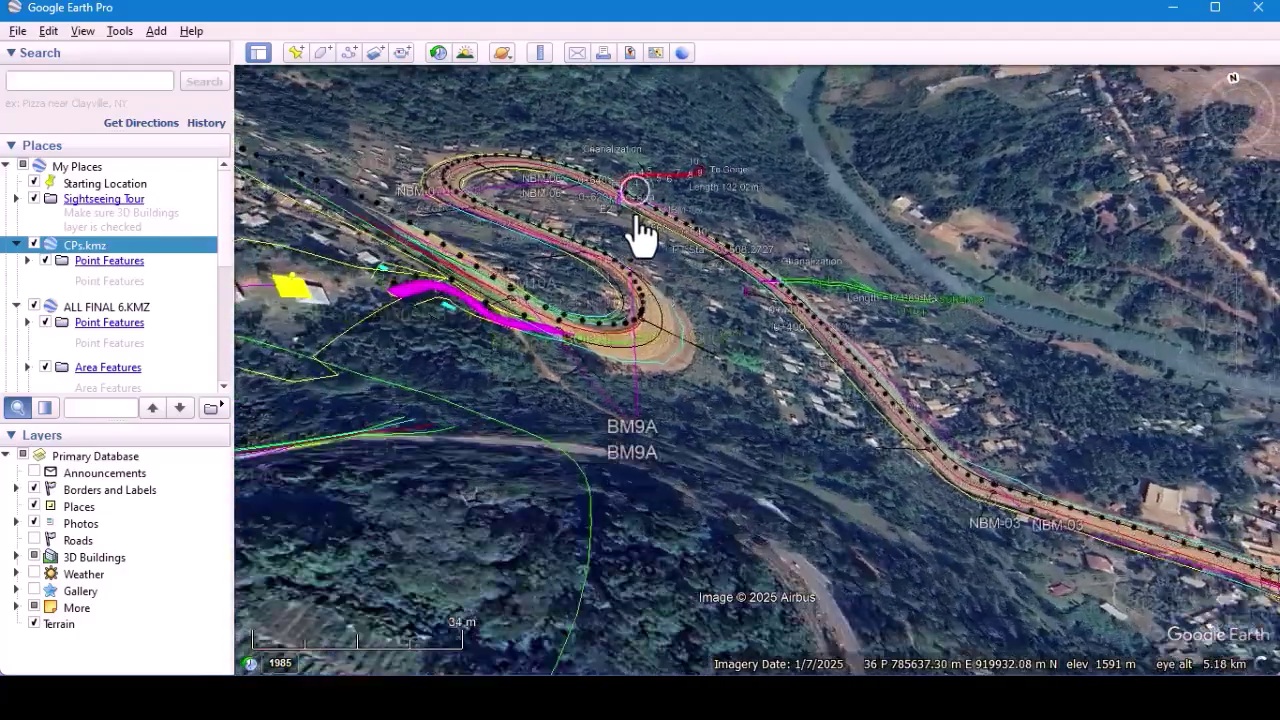
{"action": "scroll", "coordinate": [640, 232], "scroll_direction": "down", "scroll_amount": 3}
{"action": "scroll", "coordinate": [591, 232], "scroll_direction": "down", "scroll_amount": 3}
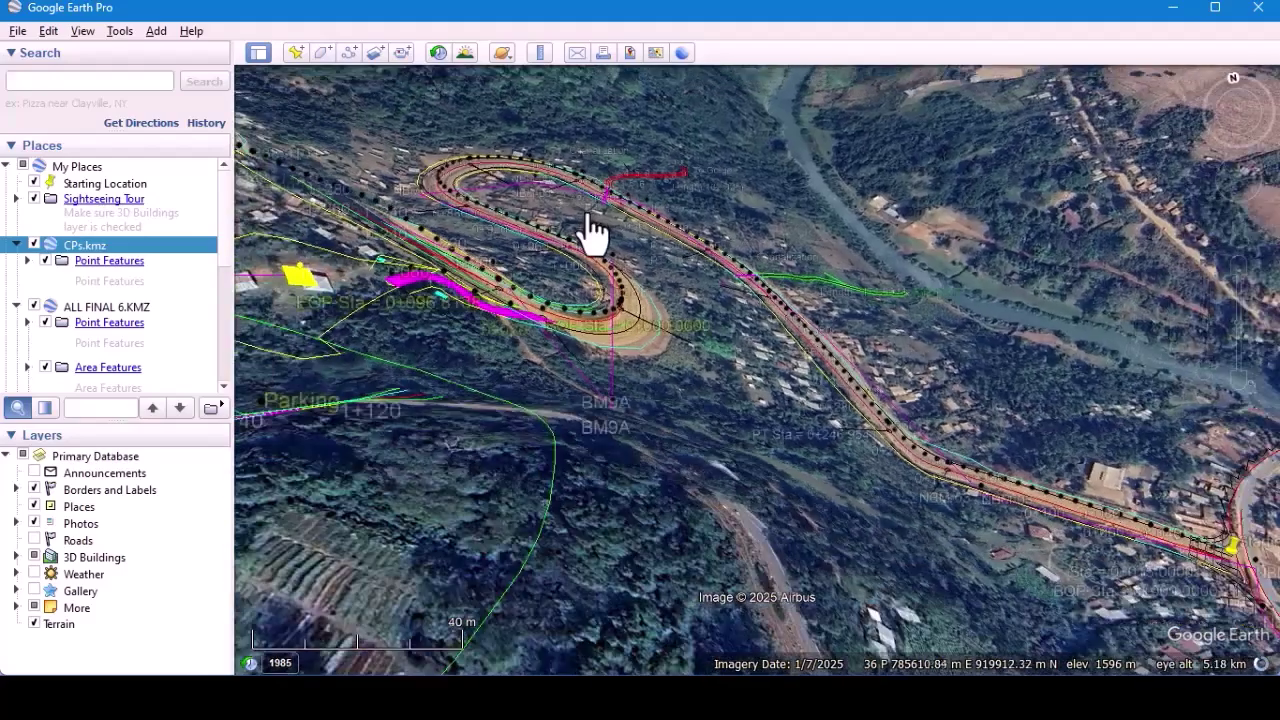
{"action": "scroll", "coordinate": [1131, 432], "scroll_direction": "up", "scroll_amount": 2}
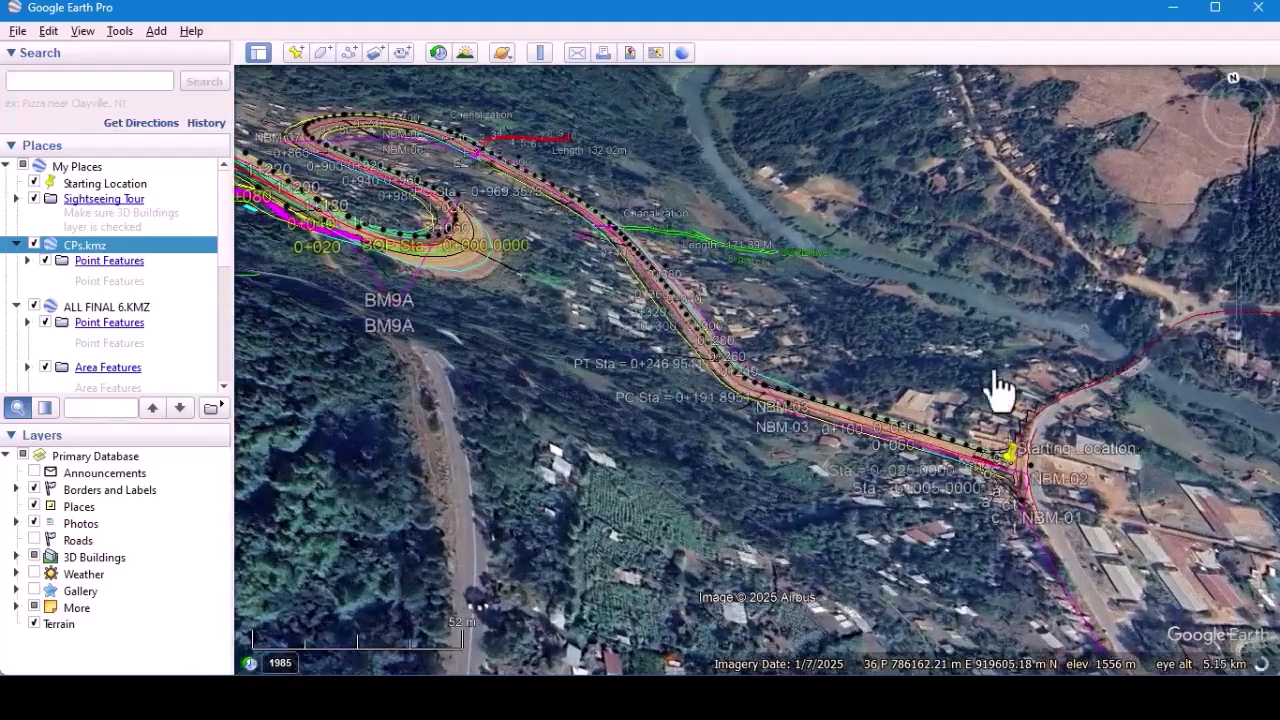
{"action": "left_click_drag", "start_coordinate": [593, 318], "coordinate": [632, 330]}
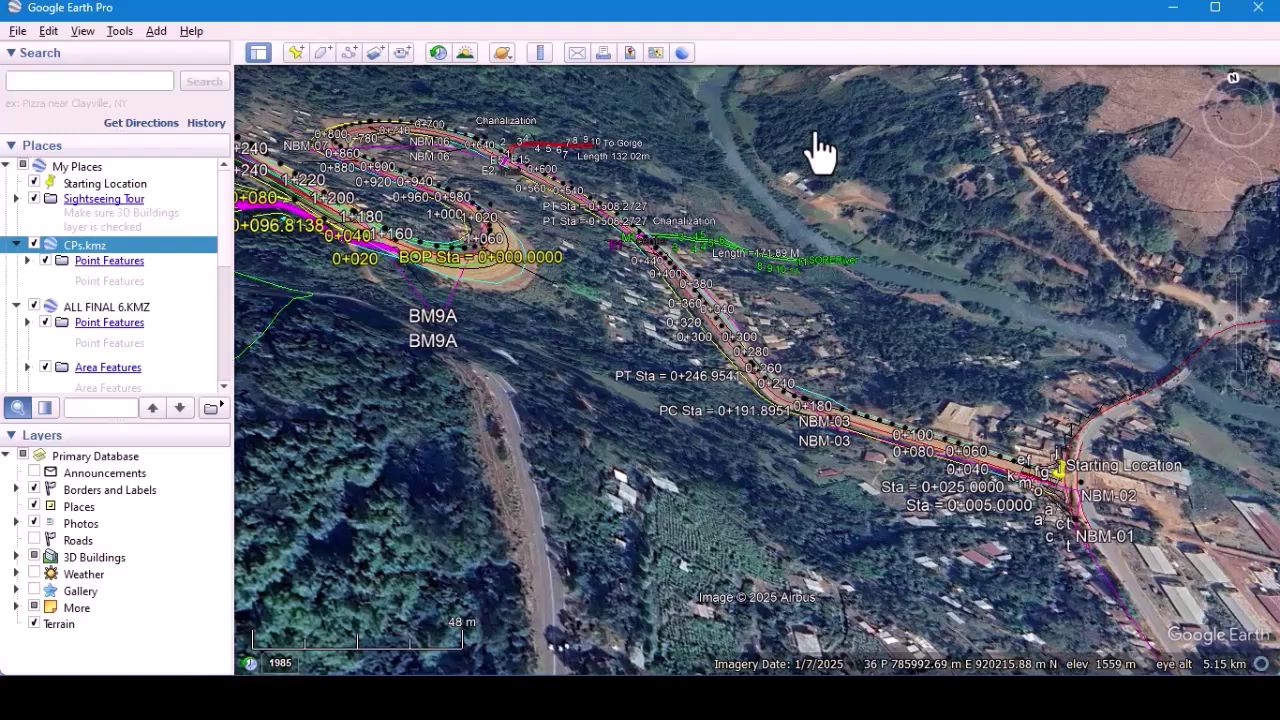
Try turning the tilted view around the road alignment with the look controls.
{"action": "mouse_move", "coordinate": [1234, 108]}
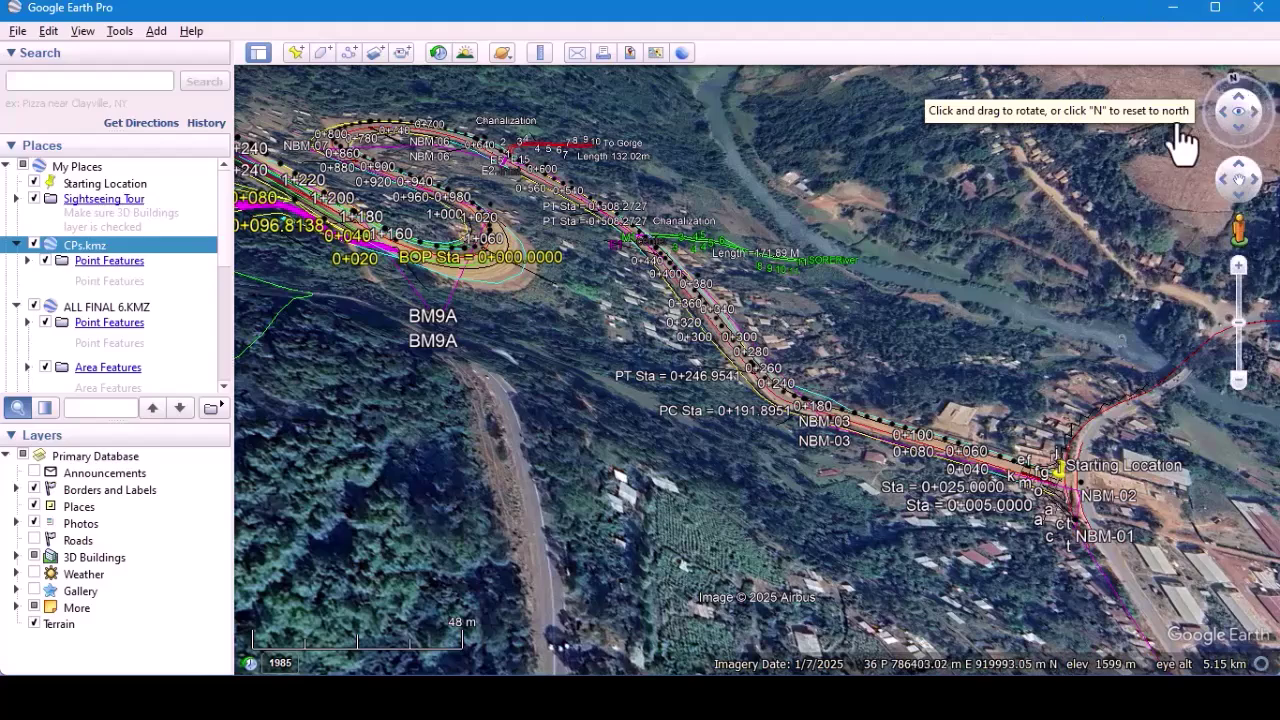
{"action": "left_click", "coordinate": [1254, 112]}
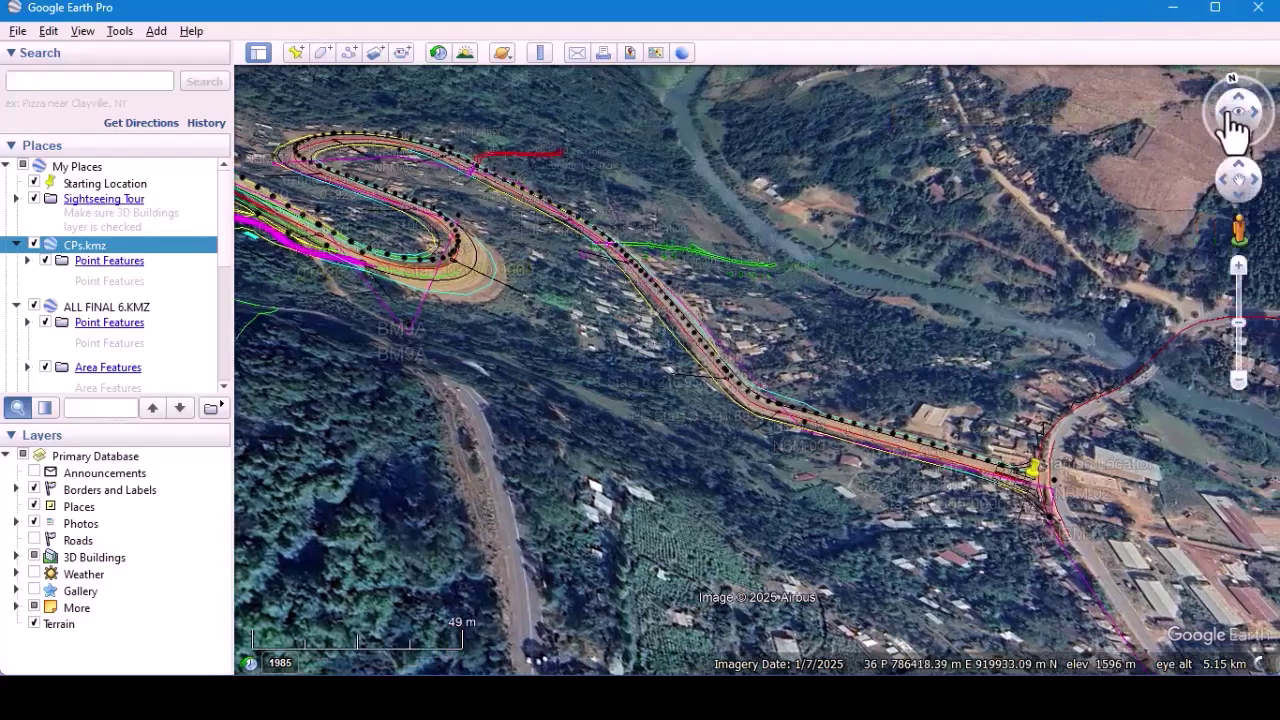
{"action": "left_click", "coordinate": [1225, 113]}
{"action": "left_click", "coordinate": [1254, 113]}
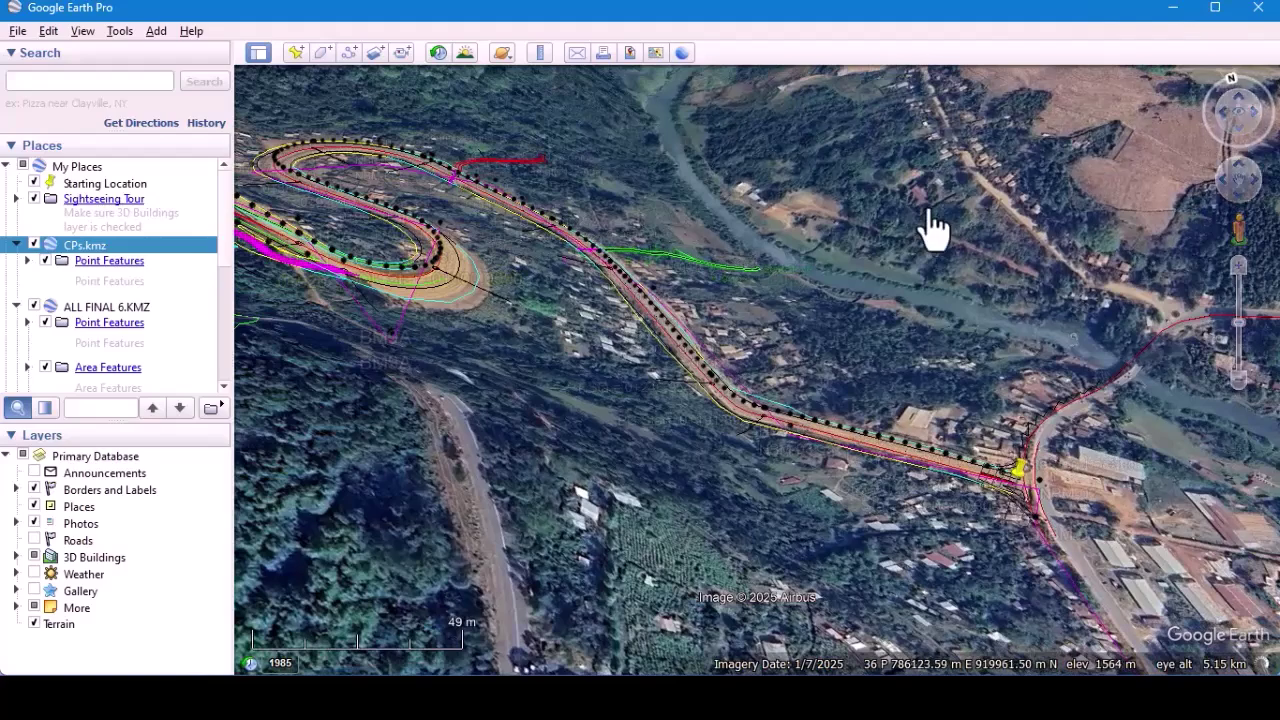
{"action": "left_click_drag", "start_coordinate": [777, 314], "coordinate": [840, 289]}
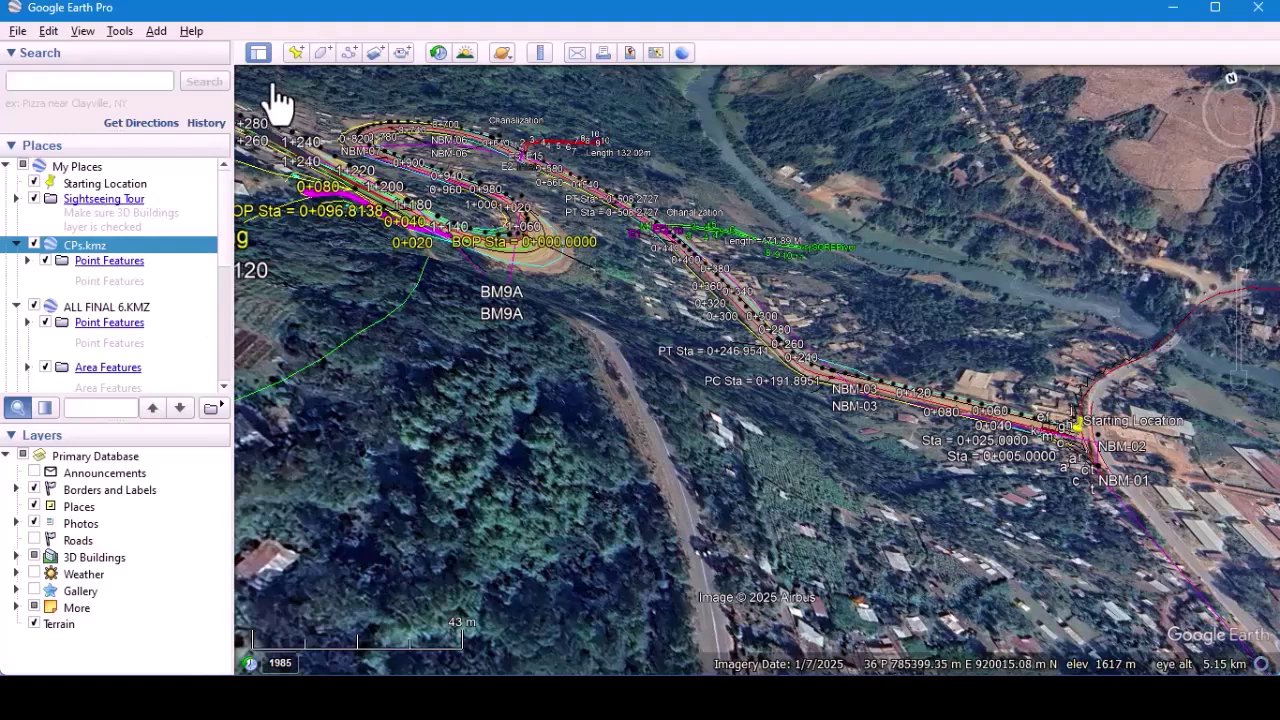
Reset the view's tilt and compass to look straight down with north up.
{"action": "mouse_move", "coordinate": [1243, 114]}
{"action": "left_click", "coordinate": [82, 32]}
{"action": "mouse_move", "coordinate": [298, 363]}
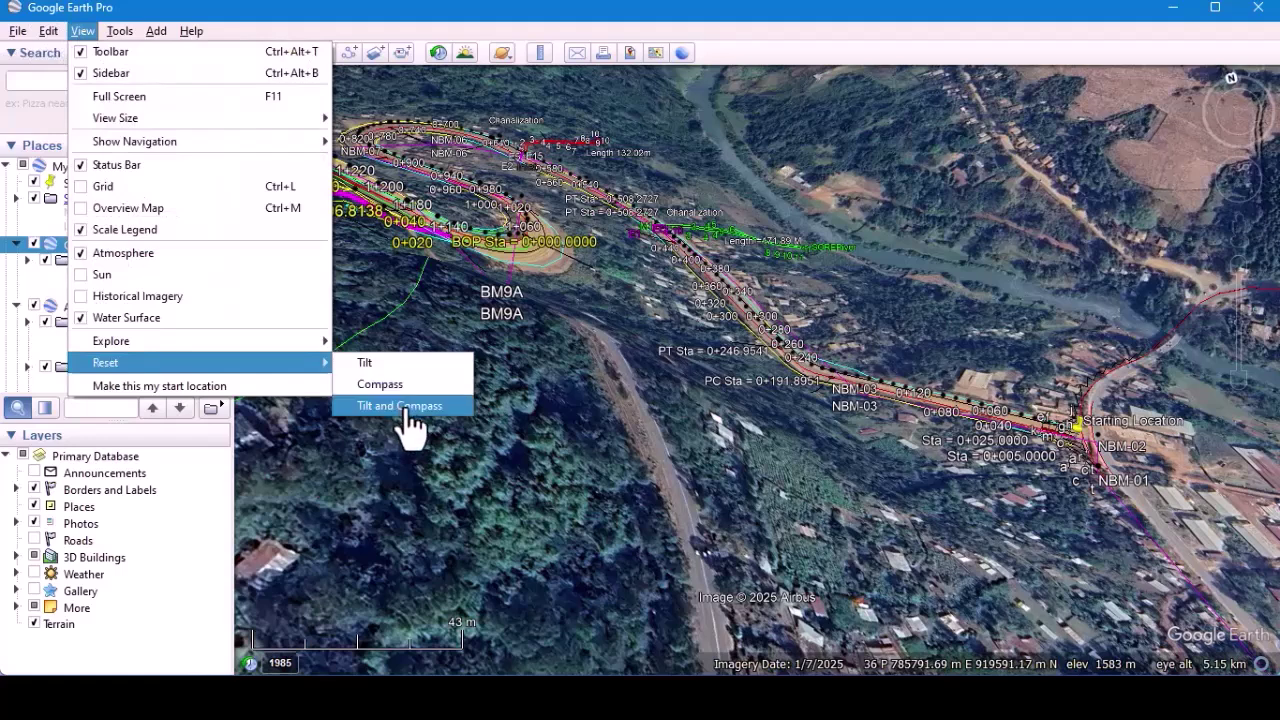
{"action": "left_click", "coordinate": [410, 406]}
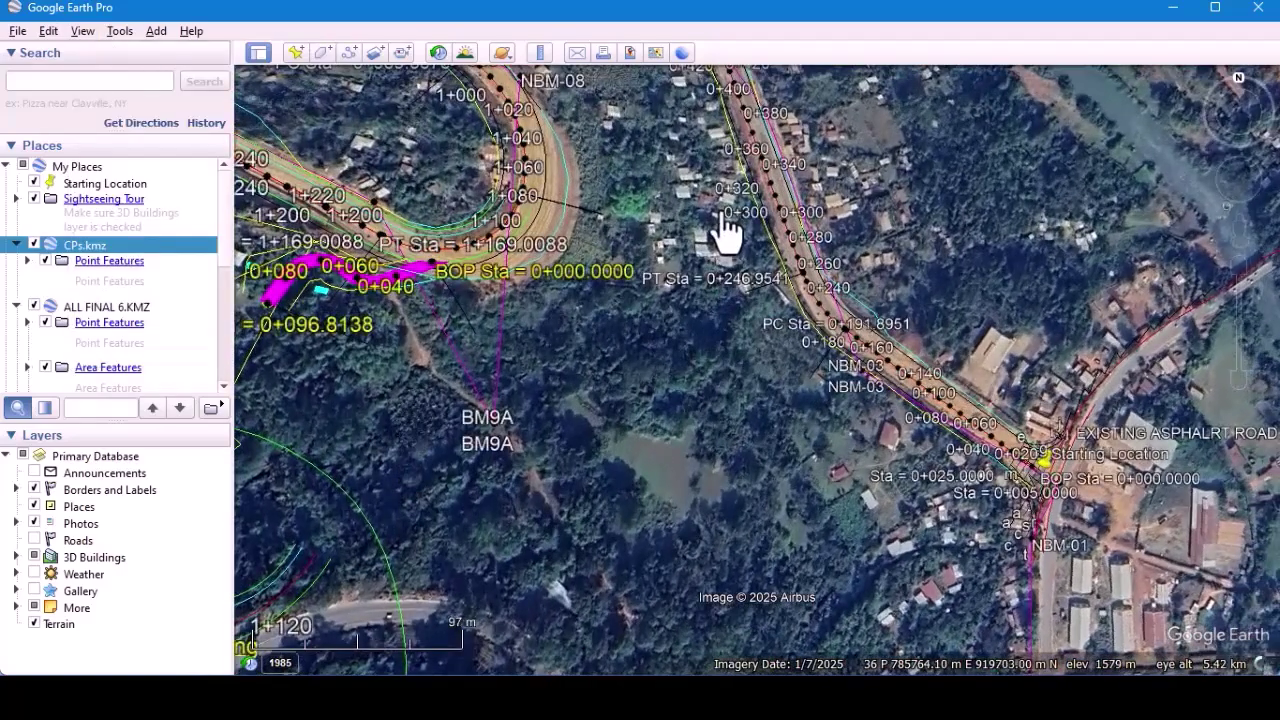
Frame the road bends and the stretch to the Starting Location, and reset the tilt and compass again.
{"action": "mouse_move", "coordinate": [660, 190]}
{"action": "left_mouse_down"}
{"action": "mouse_move", "coordinate": [666, 351]}
{"action": "mouse_move", "coordinate": [712, 480]}
{"action": "left_mouse_up"}
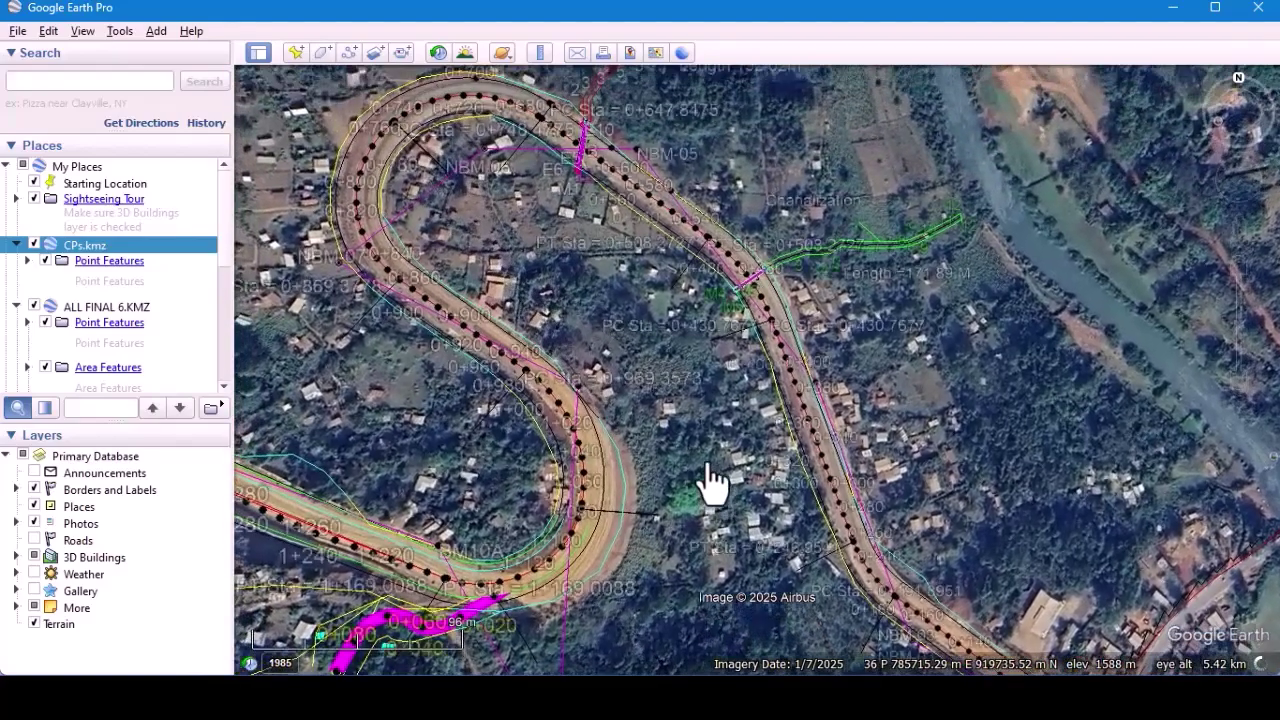
{"action": "scroll", "coordinate": [580, 386], "scroll_direction": "down", "scroll_amount": 2}
{"action": "left_click_drag", "start_coordinate": [643, 391], "coordinate": [643, 358]}
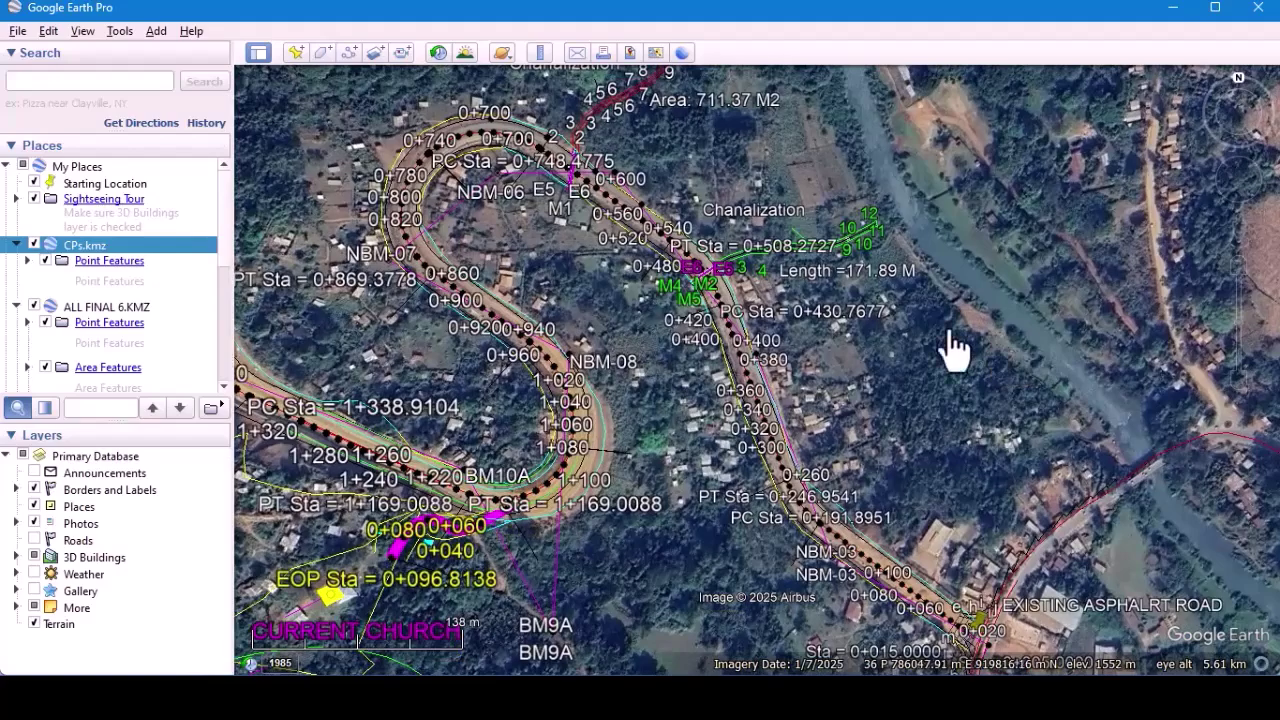
{"action": "left_click_drag", "start_coordinate": [880, 357], "coordinate": [1030, 380]}
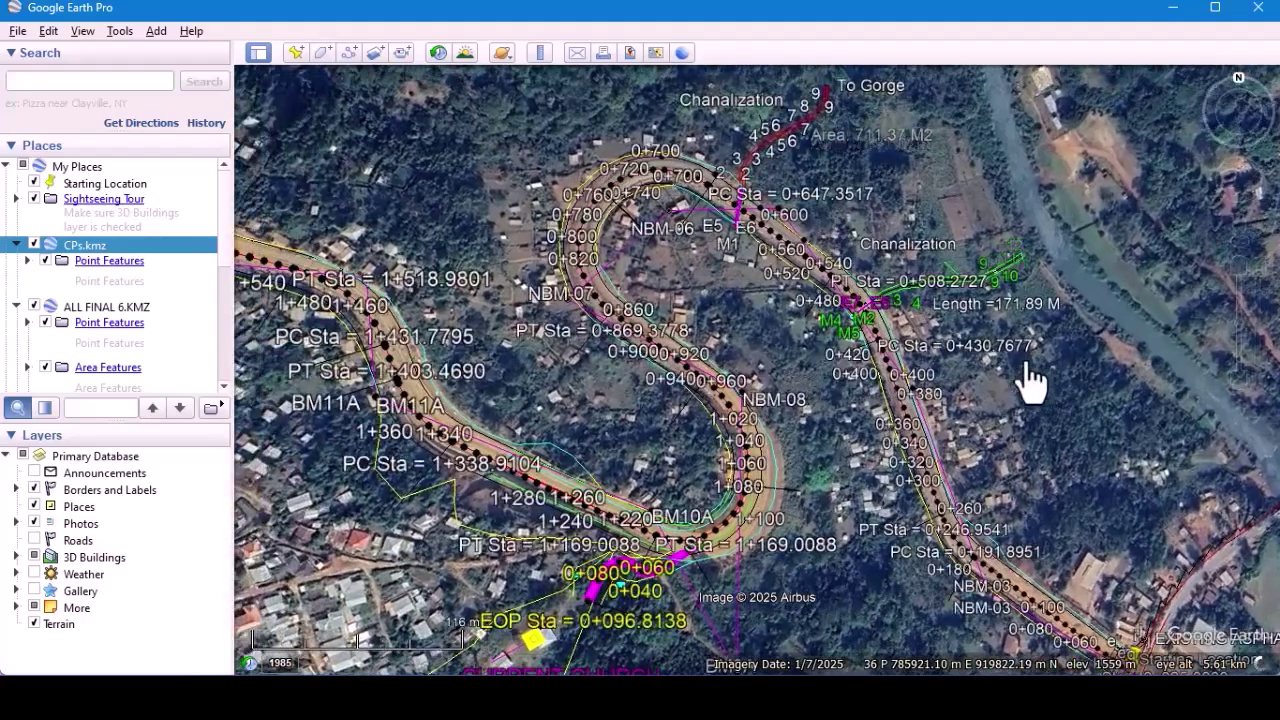
{"action": "left_click", "coordinate": [83, 36]}
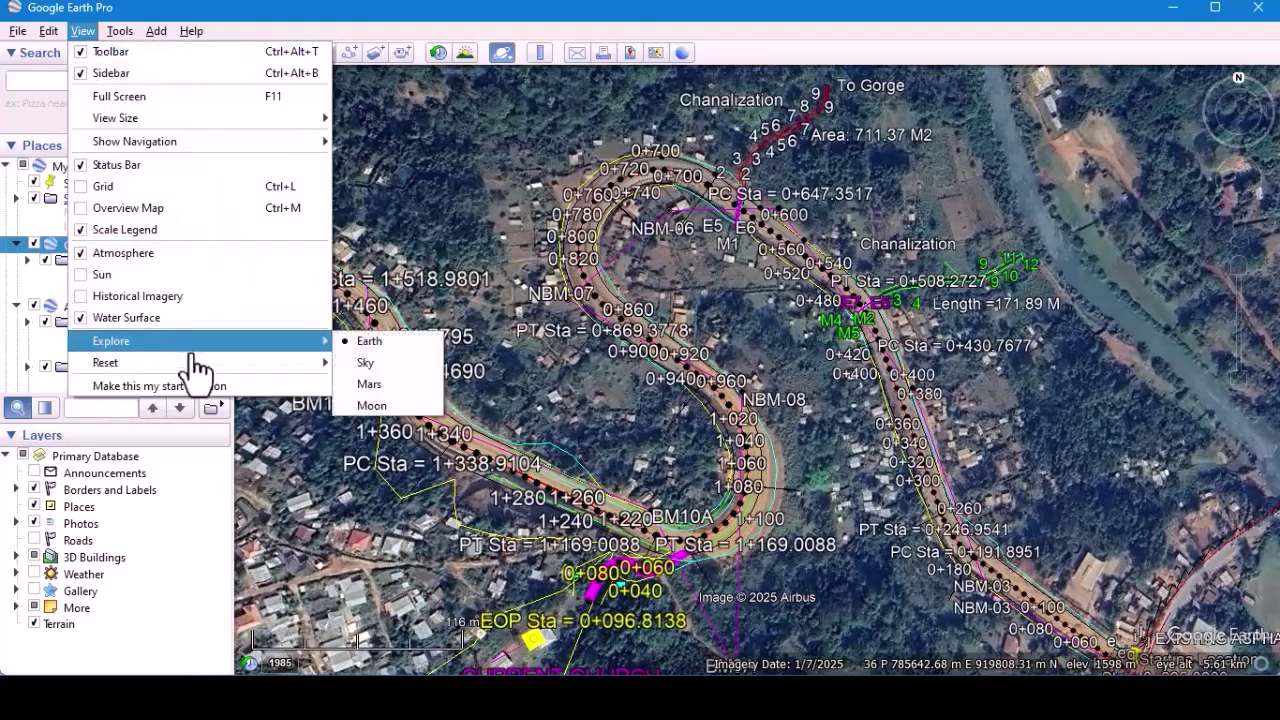
{"action": "mouse_move", "coordinate": [200, 365]}
{"action": "left_click", "coordinate": [420, 406]}
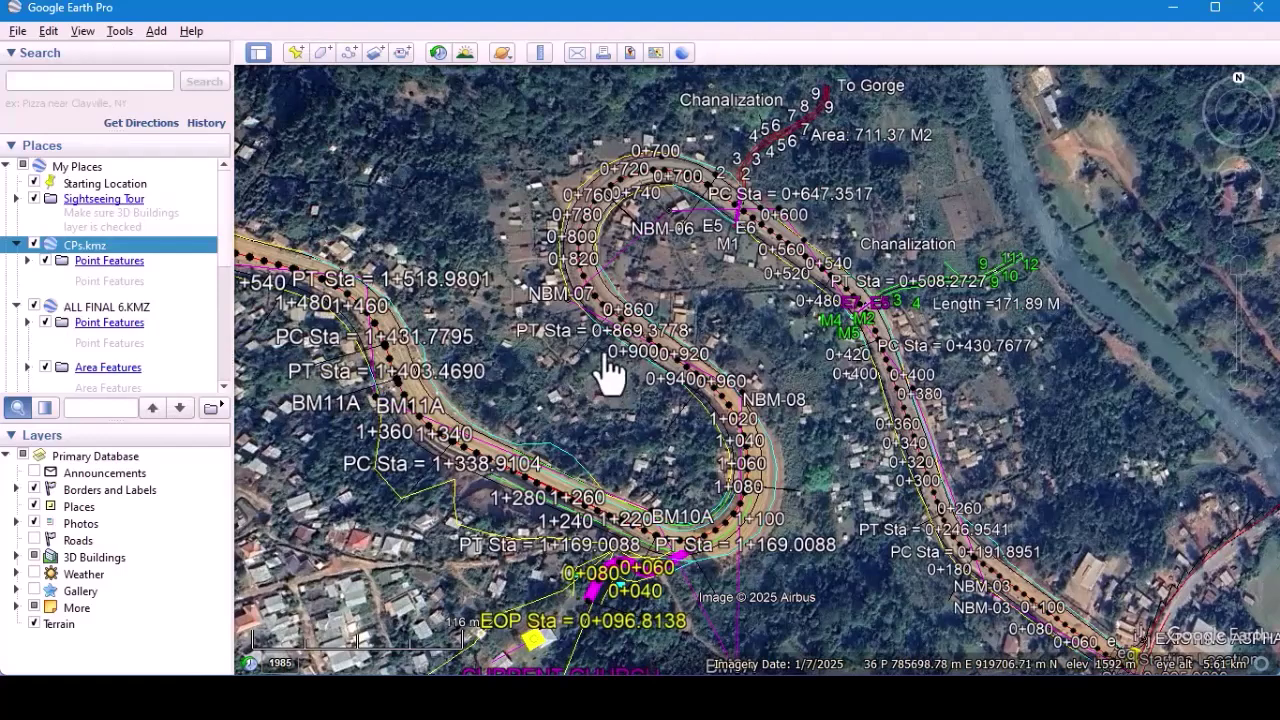
Set up a map image export with only the scale and compass shown, without title, description or legend.
{"action": "left_click", "coordinate": [18, 33]}
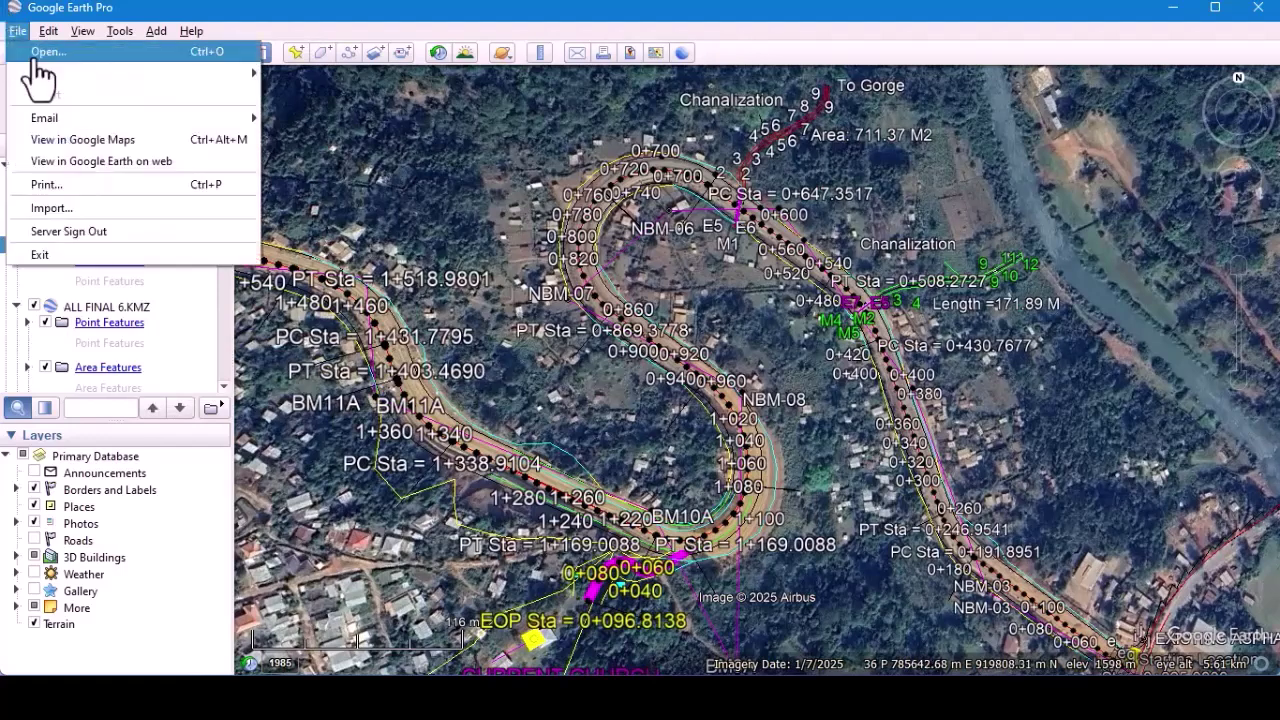
{"action": "mouse_move", "coordinate": [150, 73]}
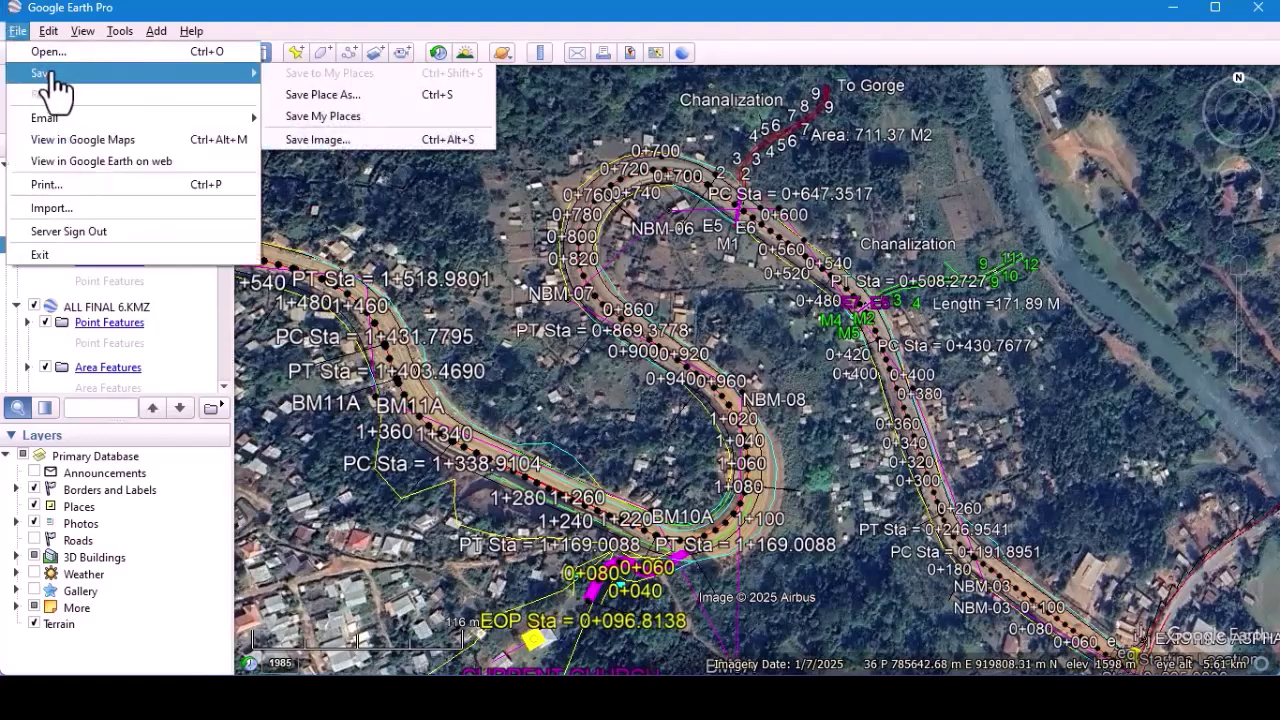
{"action": "left_click", "coordinate": [355, 140]}
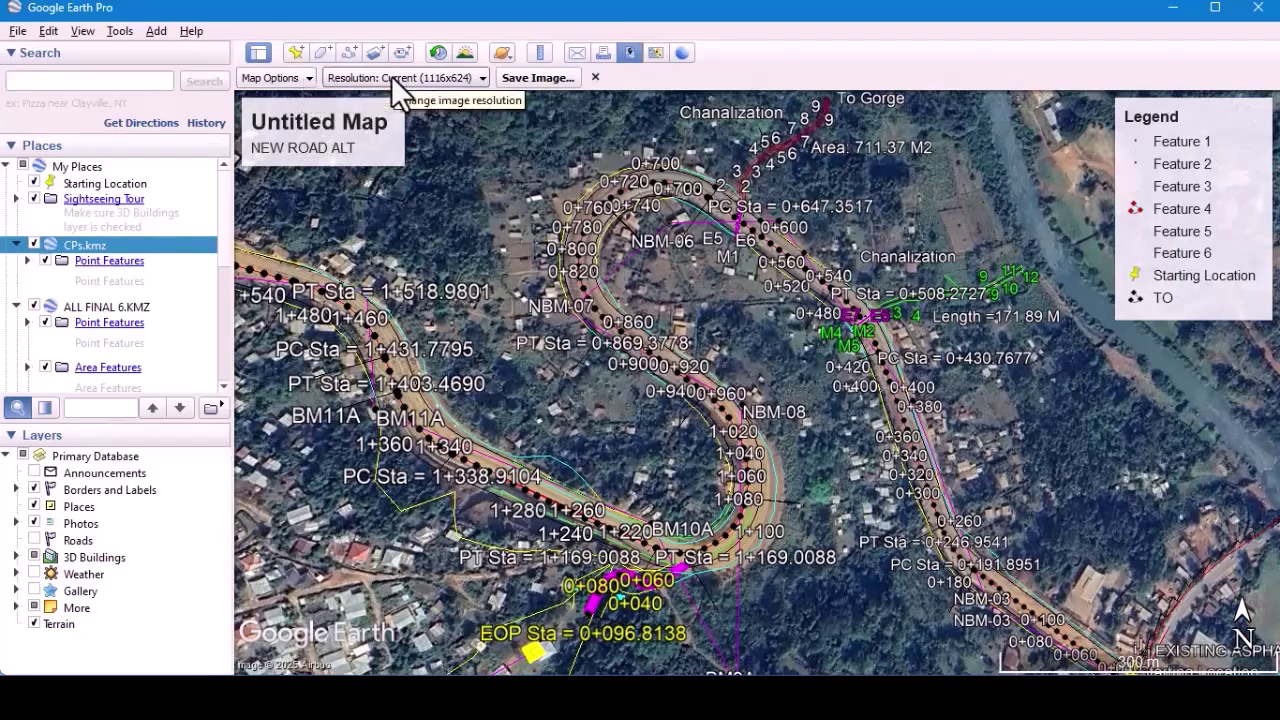
{"action": "left_click", "coordinate": [307, 85]}
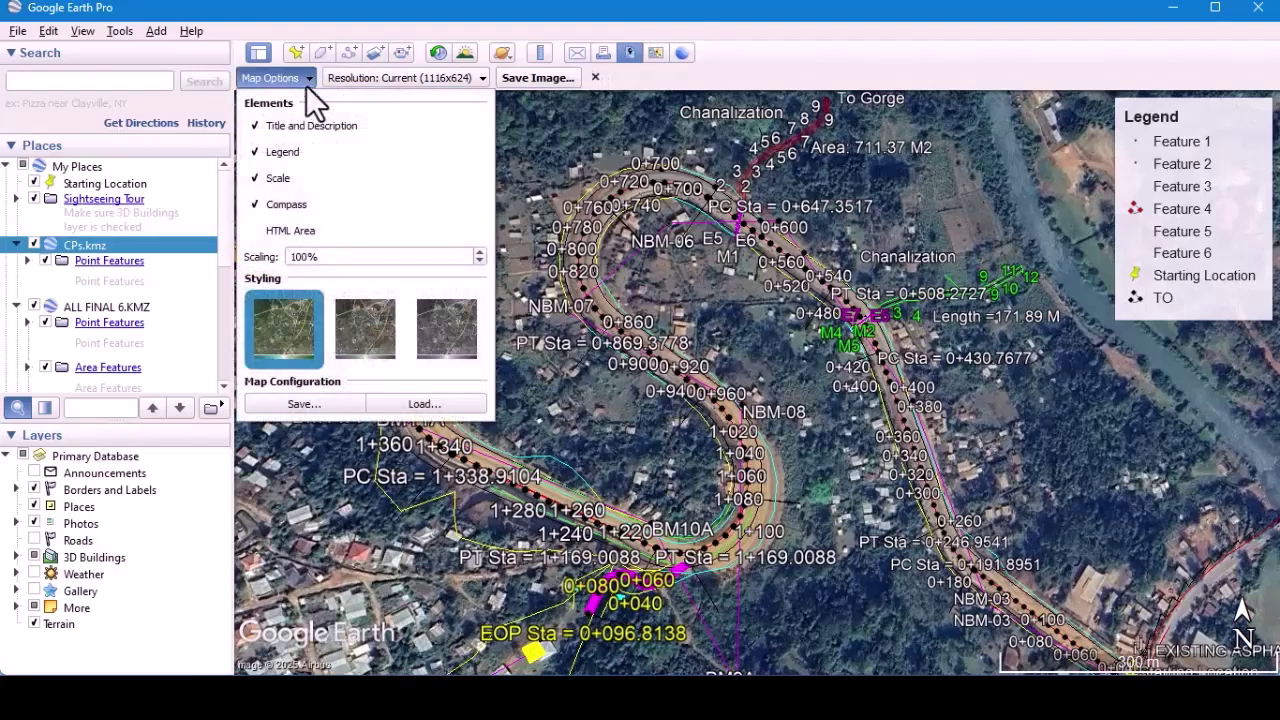
{"action": "left_click", "coordinate": [255, 152]}
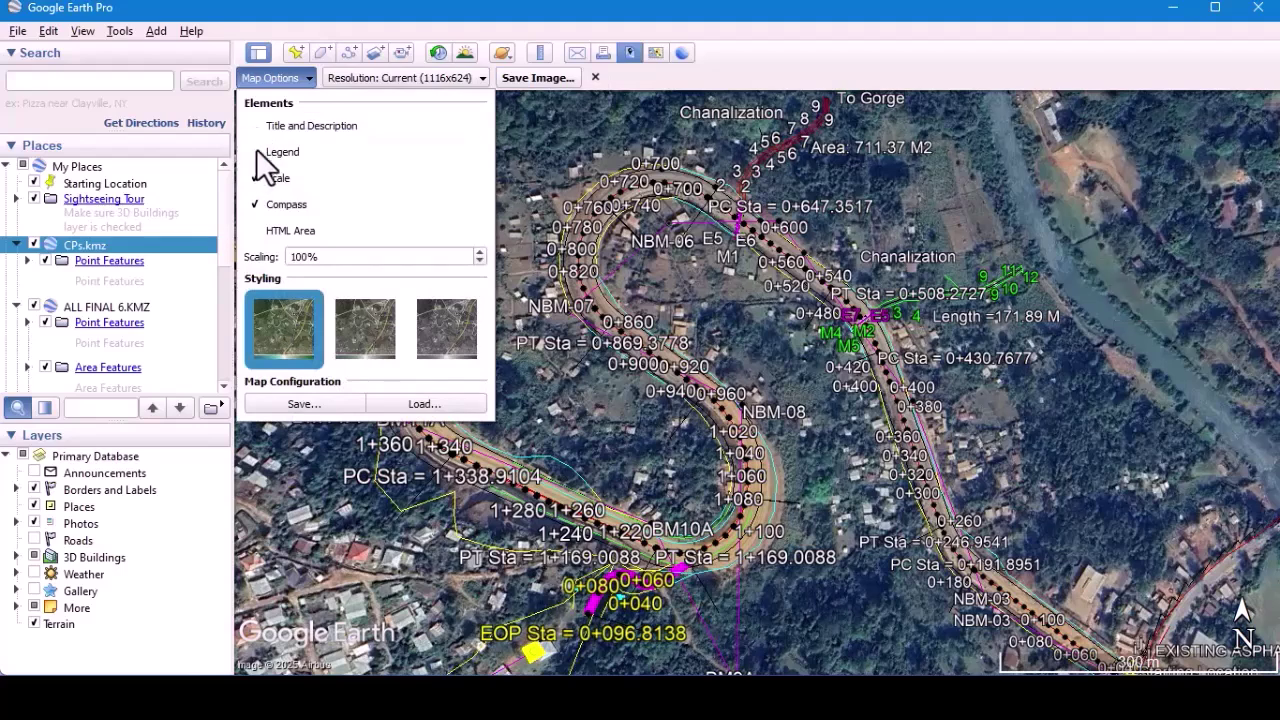
{"action": "left_click", "coordinate": [256, 152]}
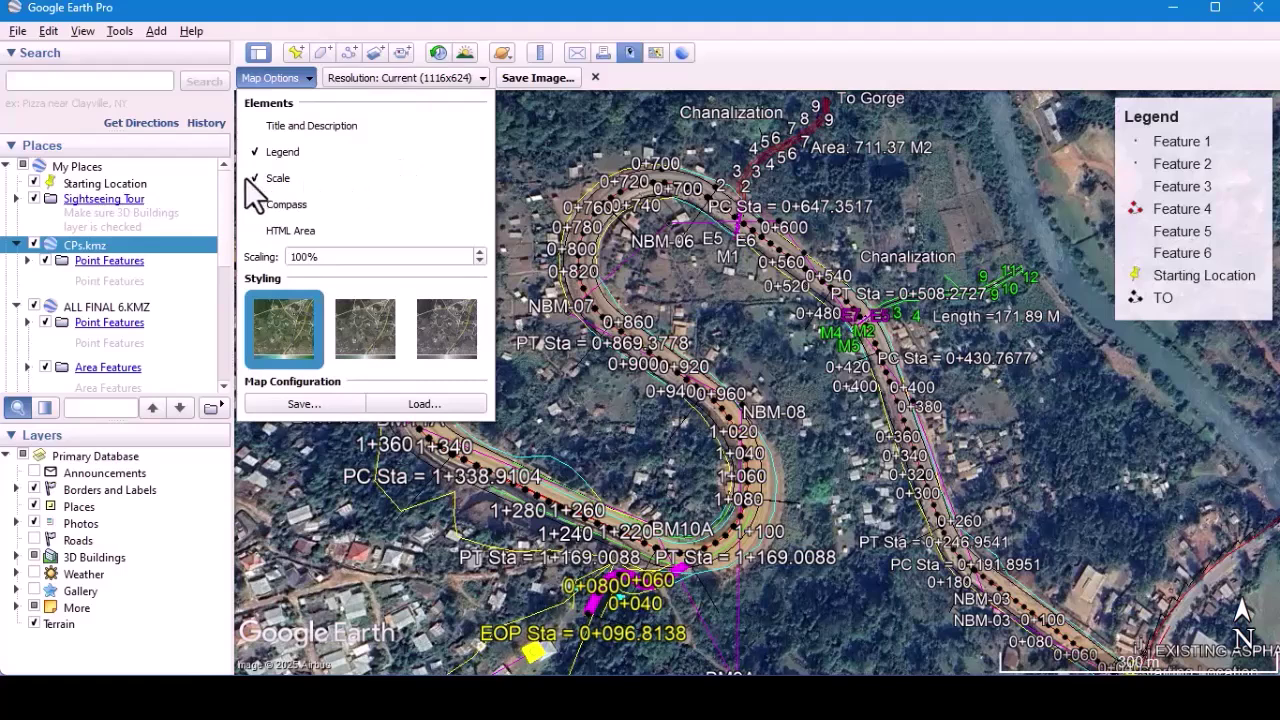
{"action": "left_click", "coordinate": [262, 179]}
{"action": "left_click", "coordinate": [262, 153]}
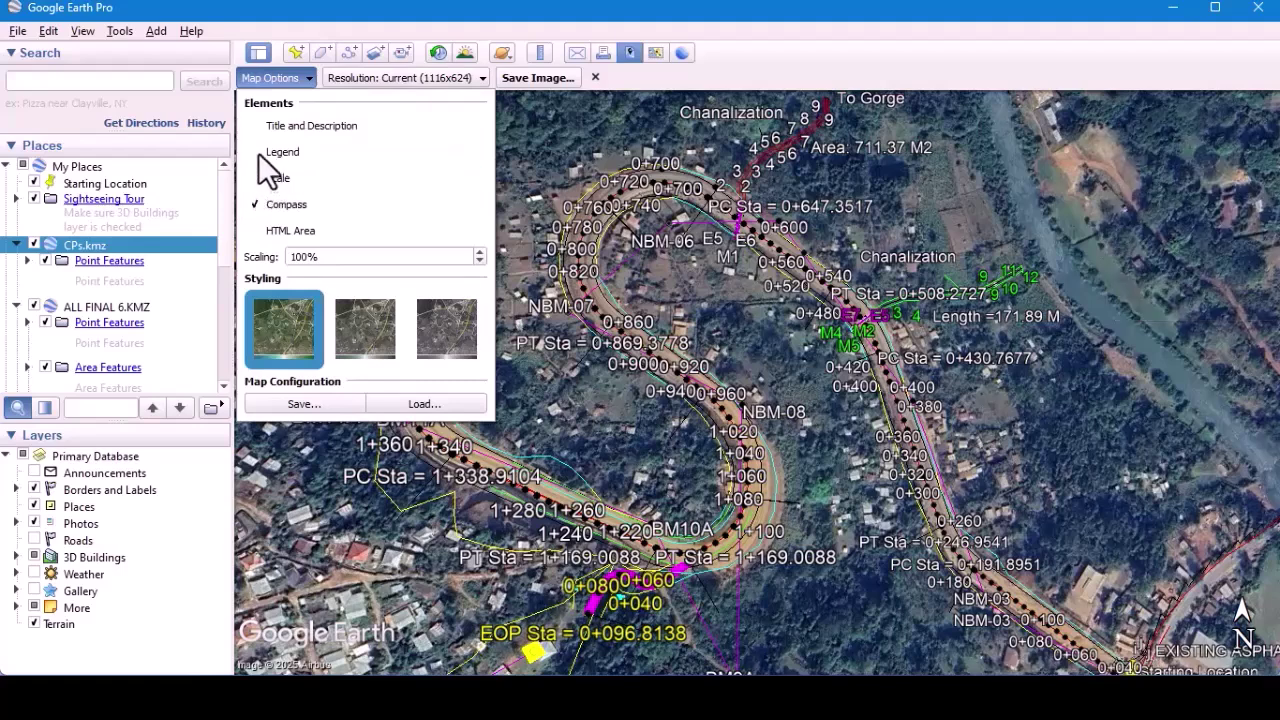
{"action": "left_click", "coordinate": [258, 178]}
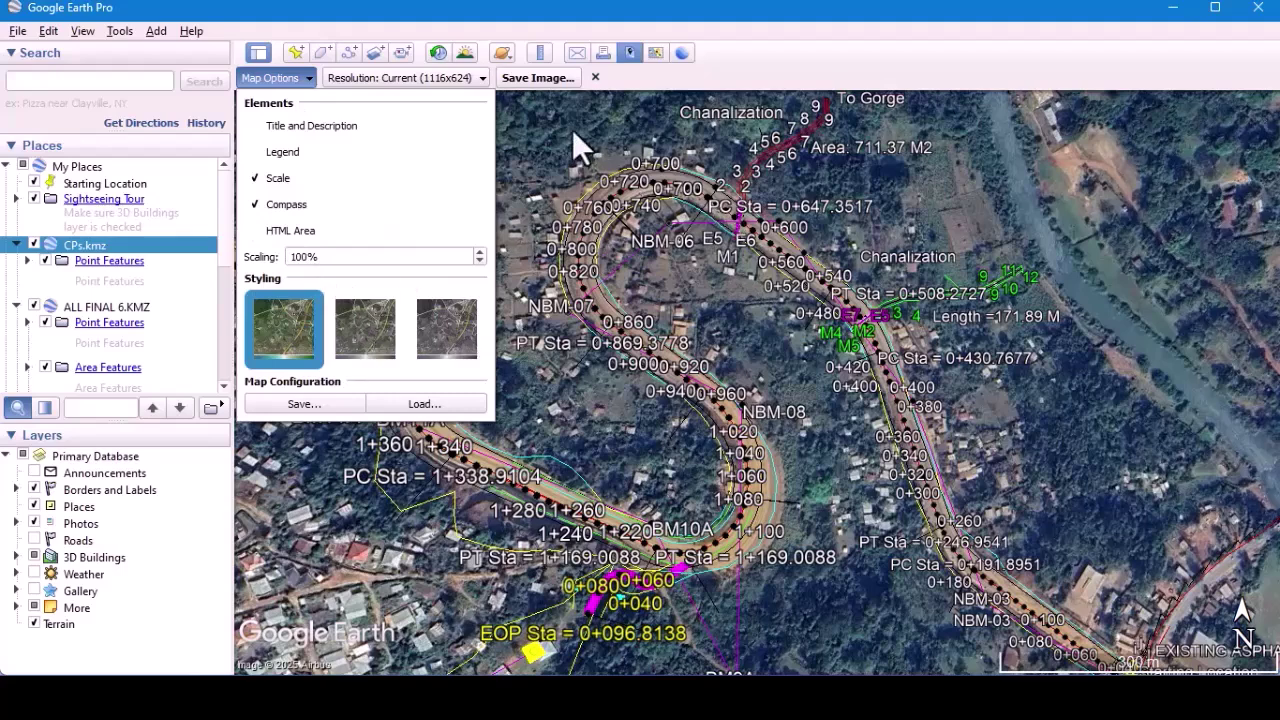
Set the map image resolution to 1280x720 (720 HD) and recheck the map elements.
{"action": "left_click", "coordinate": [408, 75]}
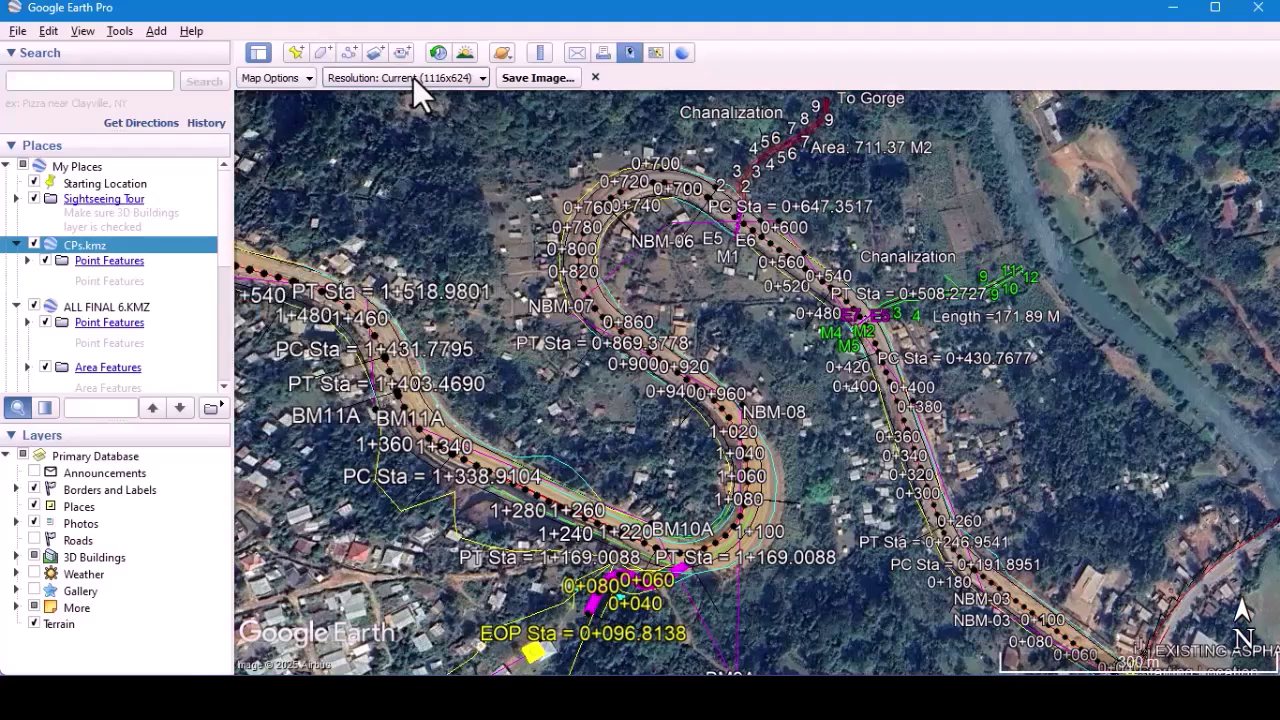
{"action": "left_click", "coordinate": [482, 77]}
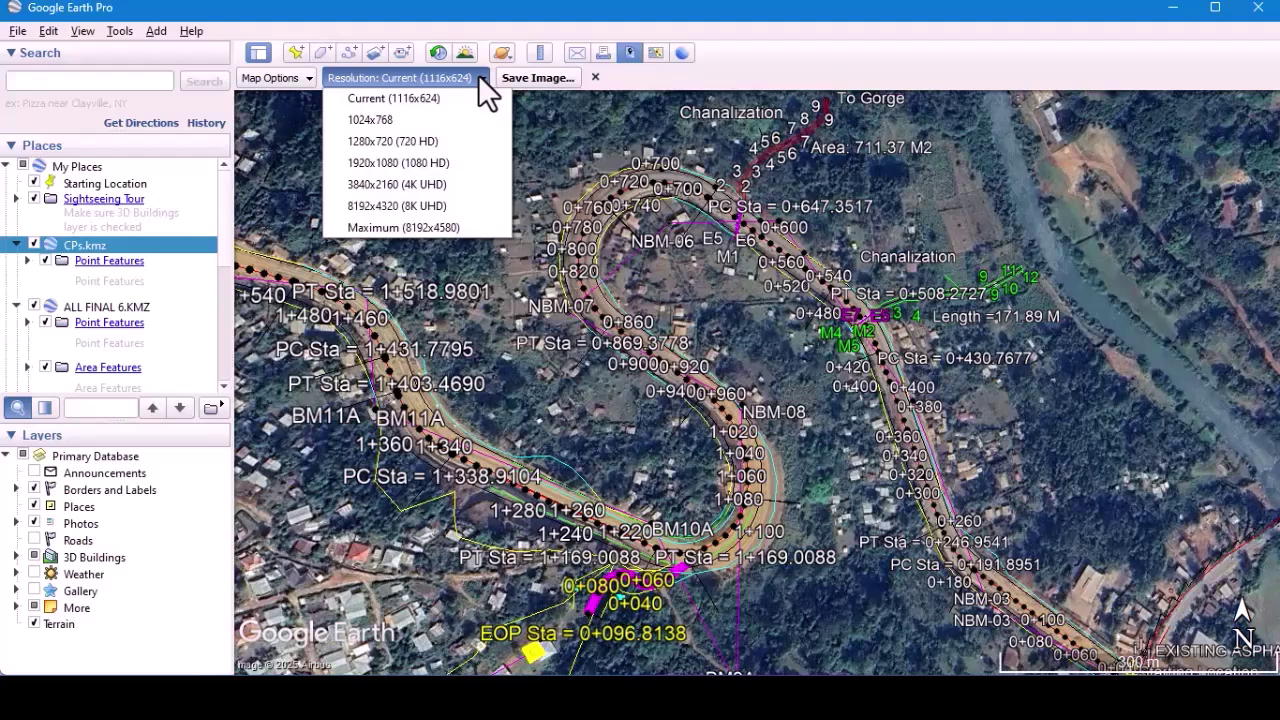
{"action": "left_click", "coordinate": [405, 145]}
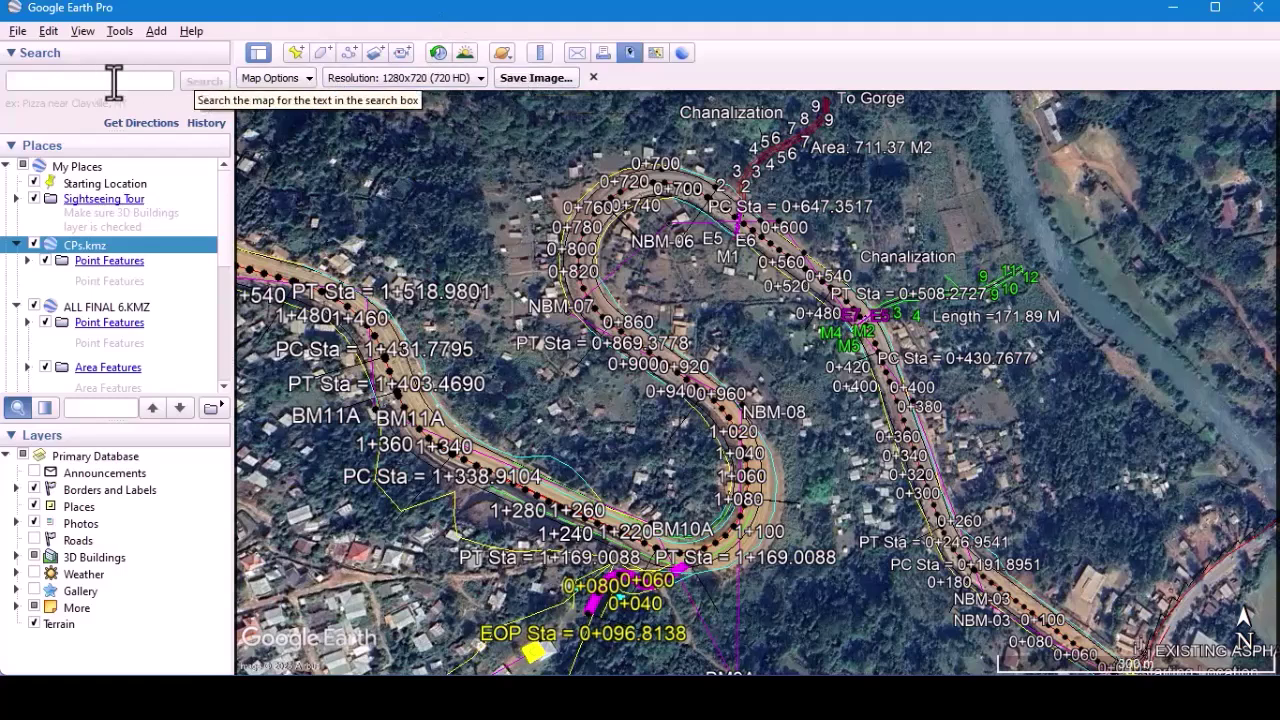
{"action": "left_click", "coordinate": [304, 76]}
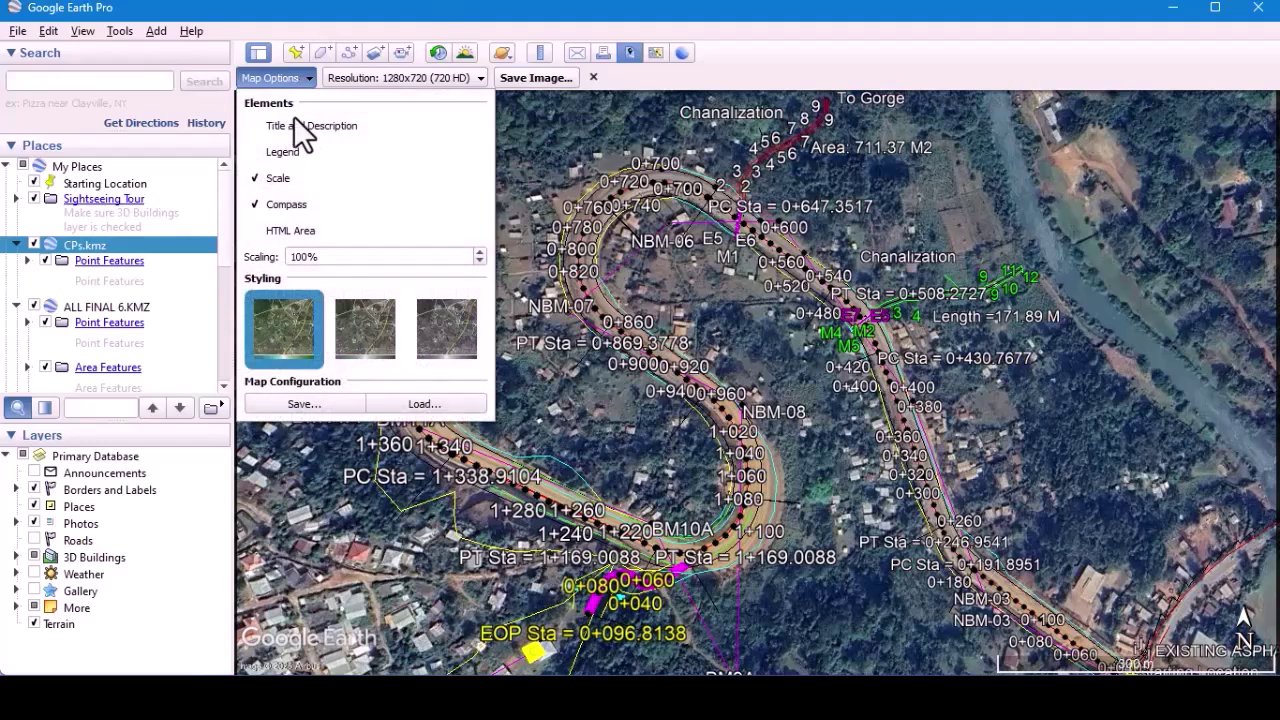
{"action": "left_click", "coordinate": [292, 76]}
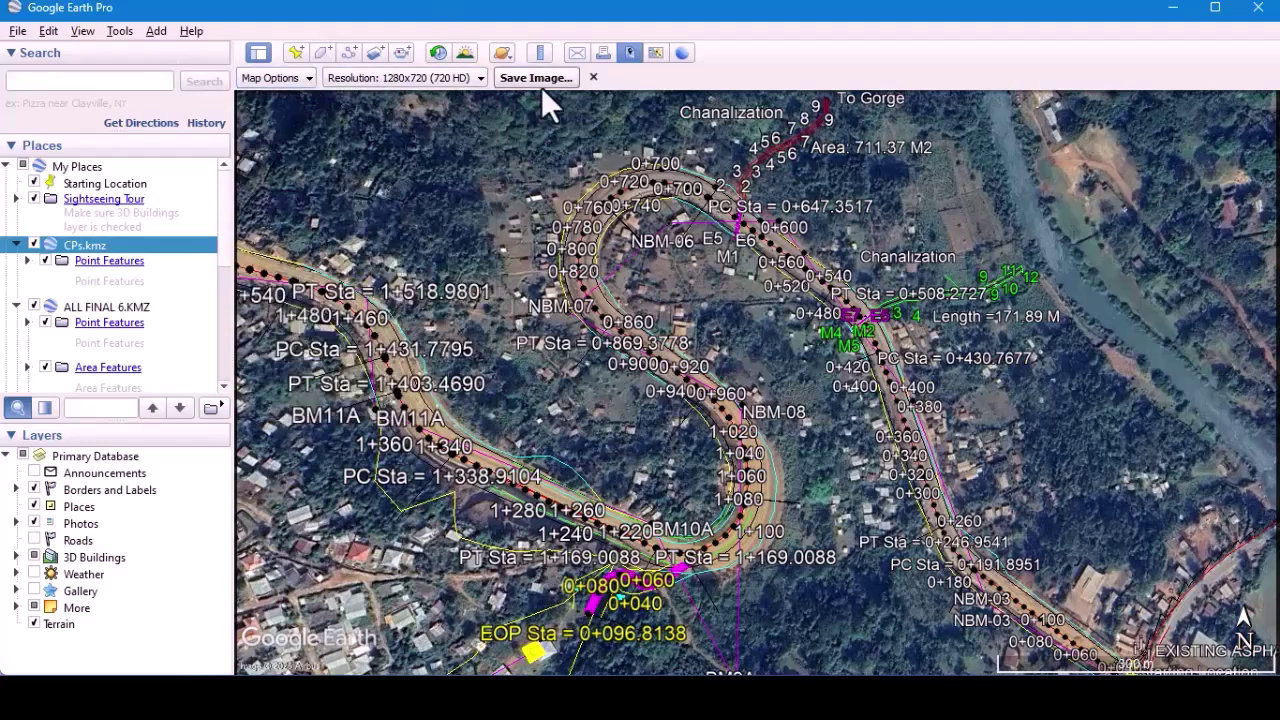
Save the map image as MBP ALT.jpg in the ALL DS folder, replacing the existing file.
{"action": "left_click", "coordinate": [532, 79]}
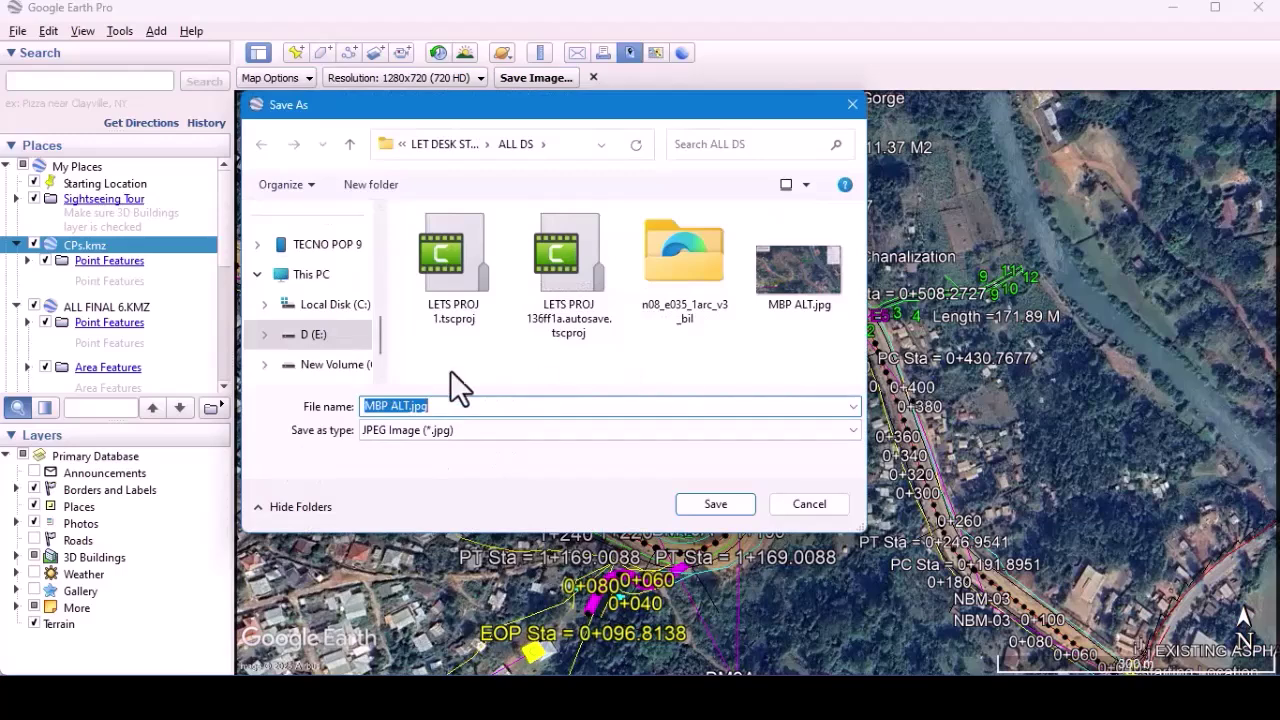
{"action": "left_click", "coordinate": [443, 410]}
{"action": "left_click", "coordinate": [389, 408]}
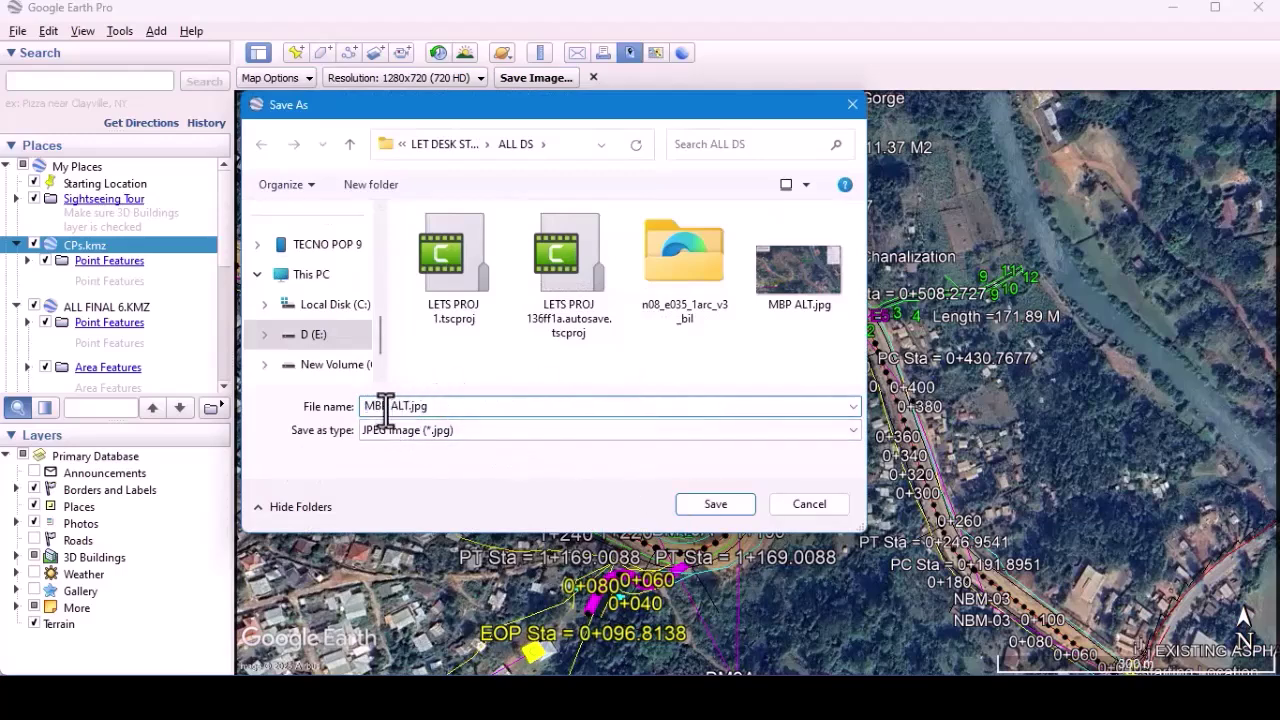
{"action": "key", "text": "BackSpace"}
{"action": "key", "text": "BackSpace"}
{"action": "key", "text": "BackSpace"}
{"action": "type", "text": "MB"}
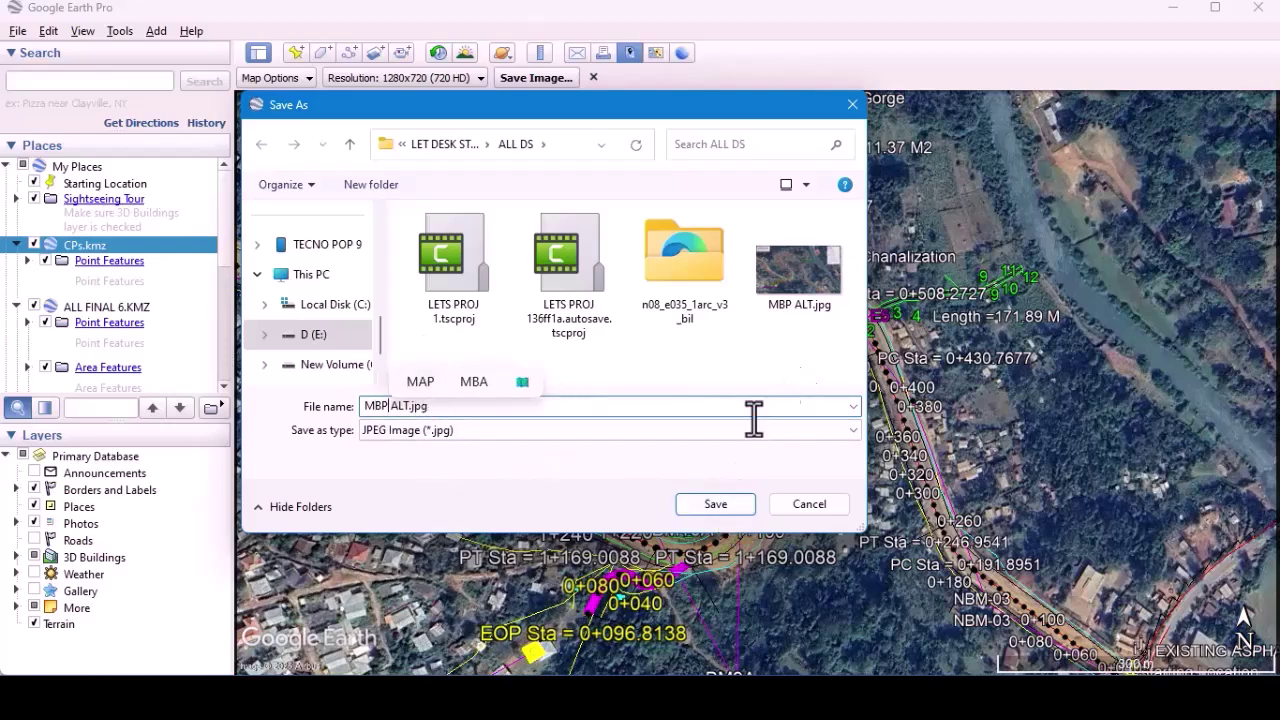
{"action": "left_click", "coordinate": [713, 503]}
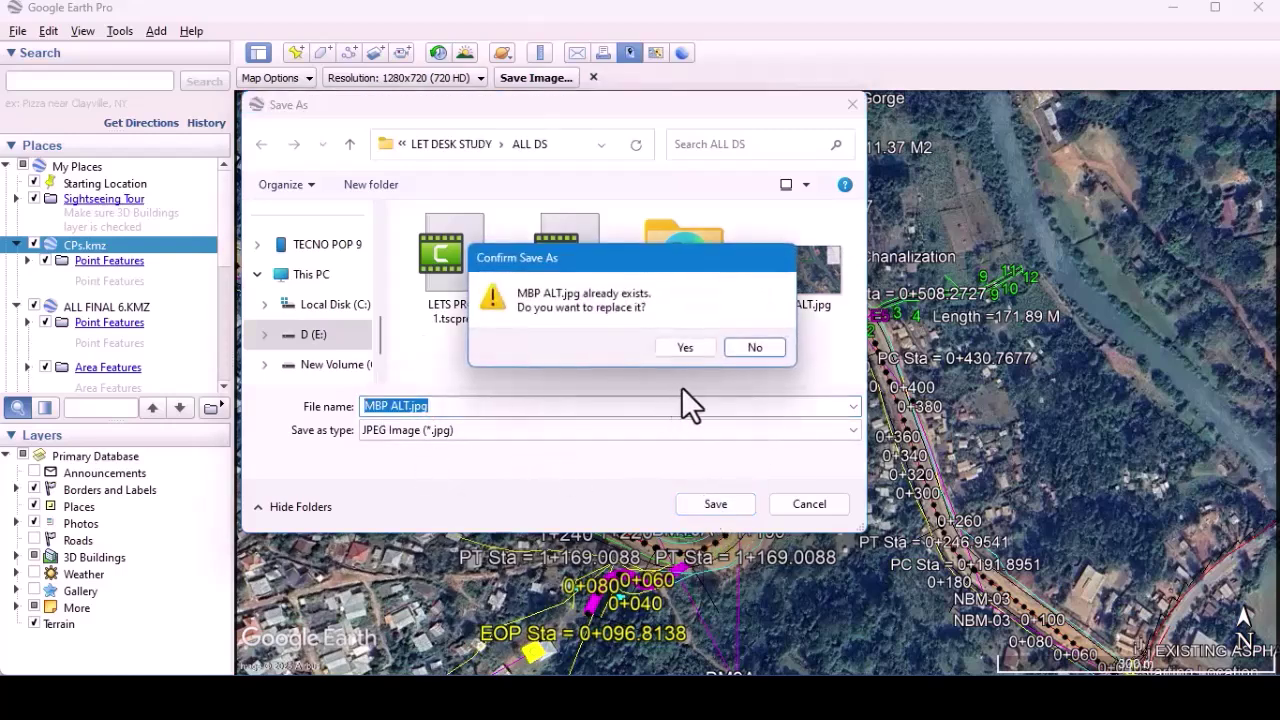
{"action": "left_click", "coordinate": [706, 347]}
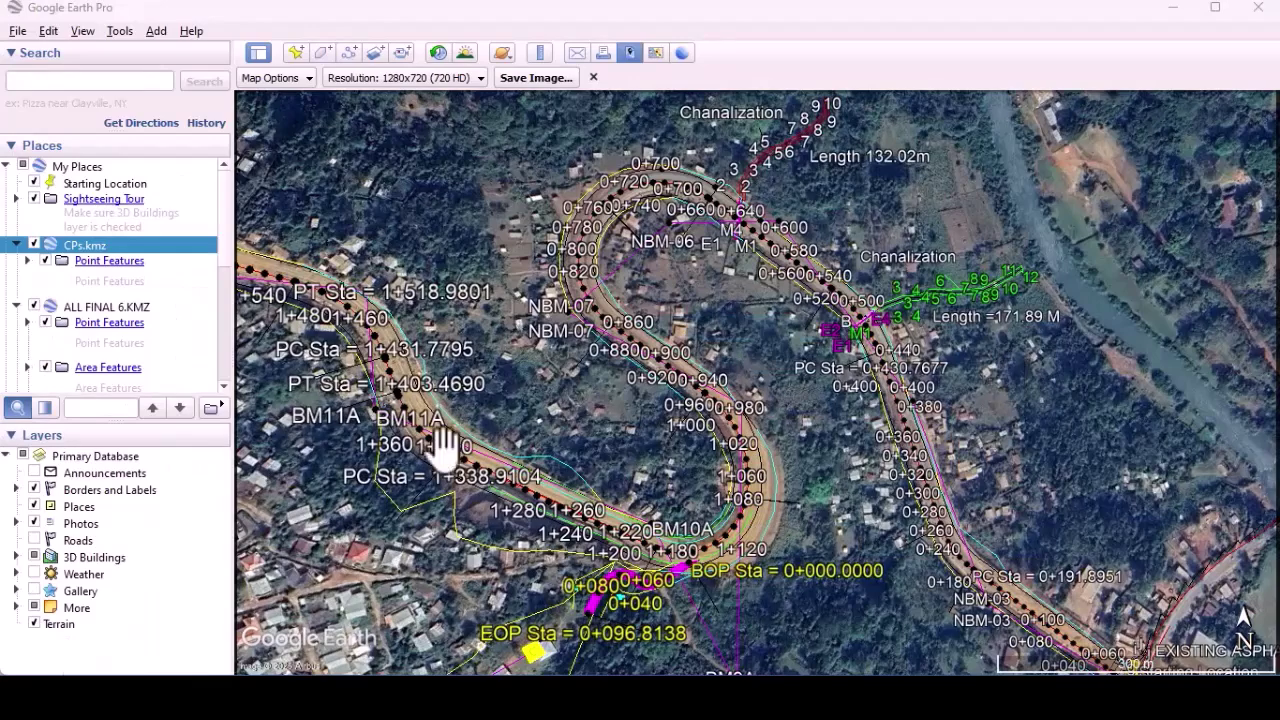
Switch to the ALL DS folder in File Explorer and open MBP ALT.jpg to examine the road alignment in the saved image.
{"action": "mouse_move", "coordinate": [113, 698]}
{"action": "left_click", "coordinate": [101, 615]}
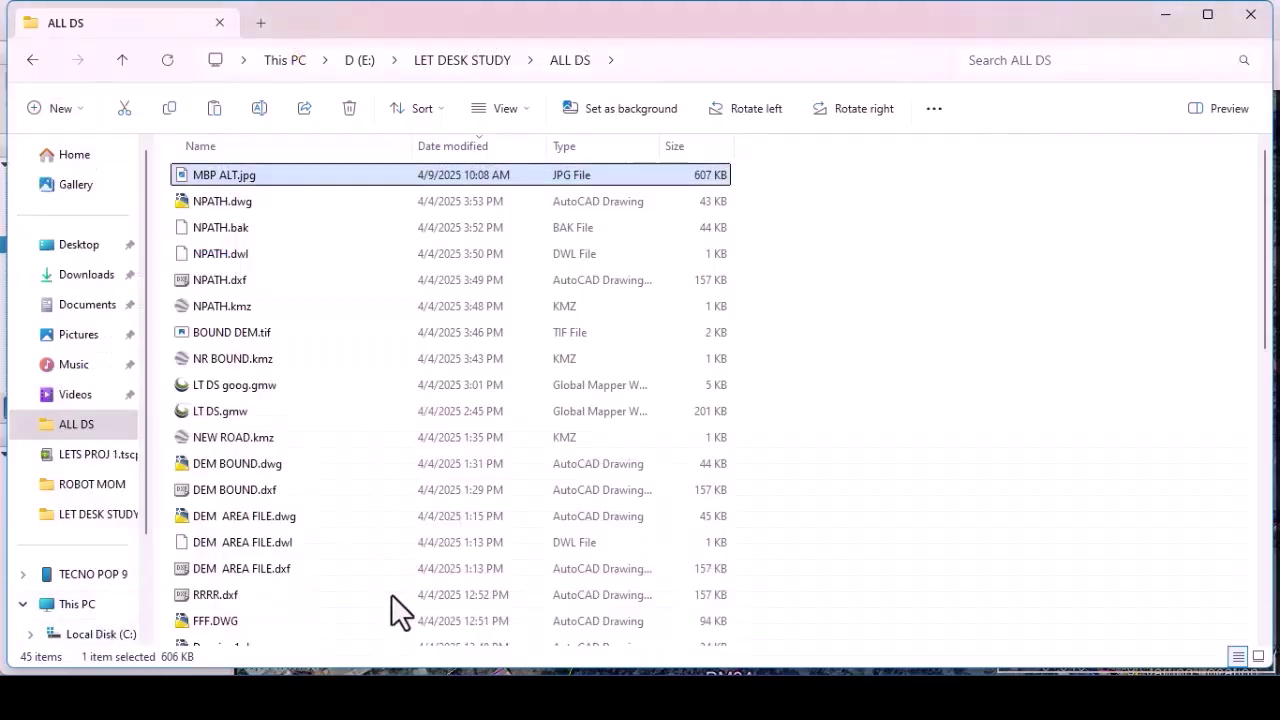
{"action": "double_click", "coordinate": [218, 169]}
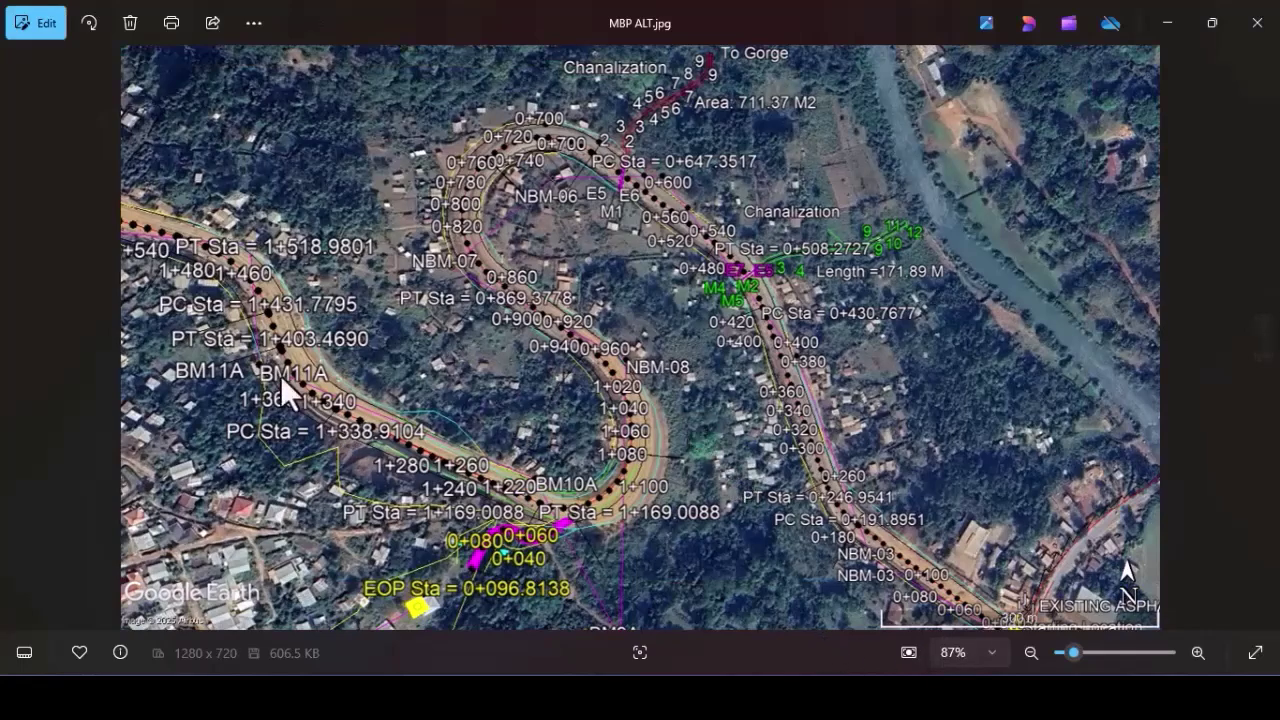
{"action": "scroll", "coordinate": [733, 286], "scroll_direction": "up", "scroll_amount": 6}
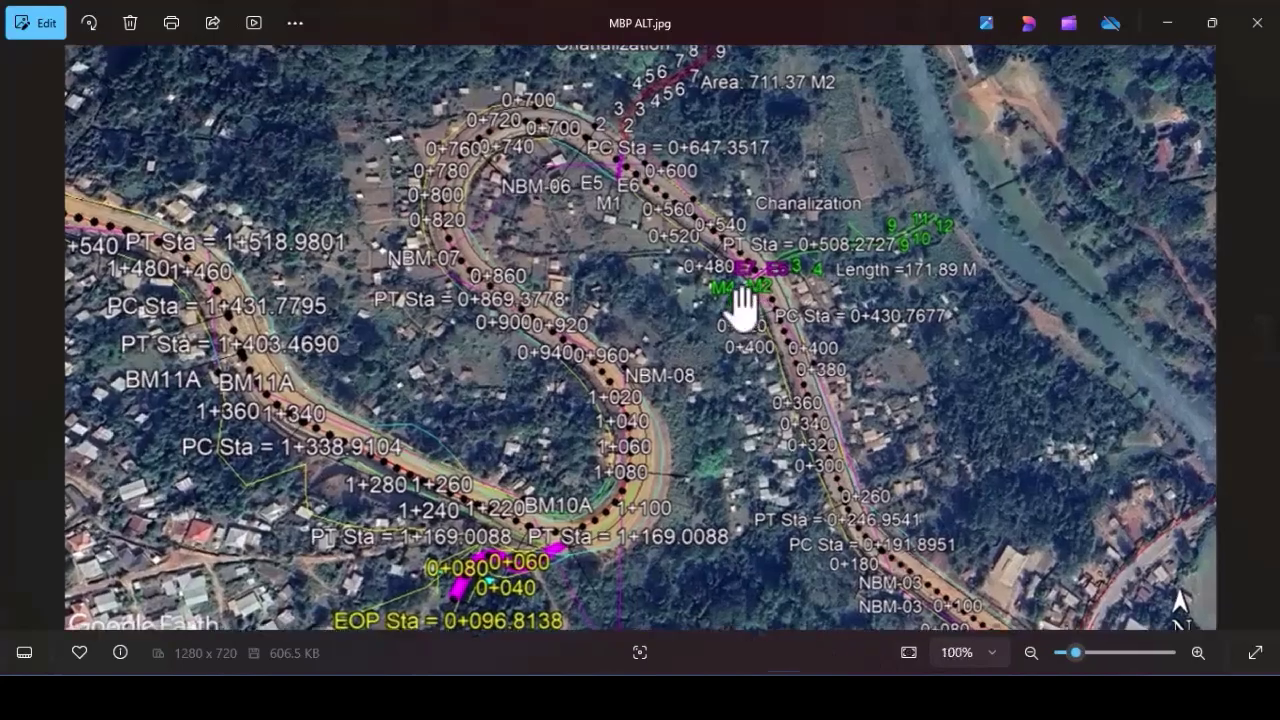
{"action": "scroll", "coordinate": [738, 302], "scroll_direction": "down", "scroll_amount": 6}
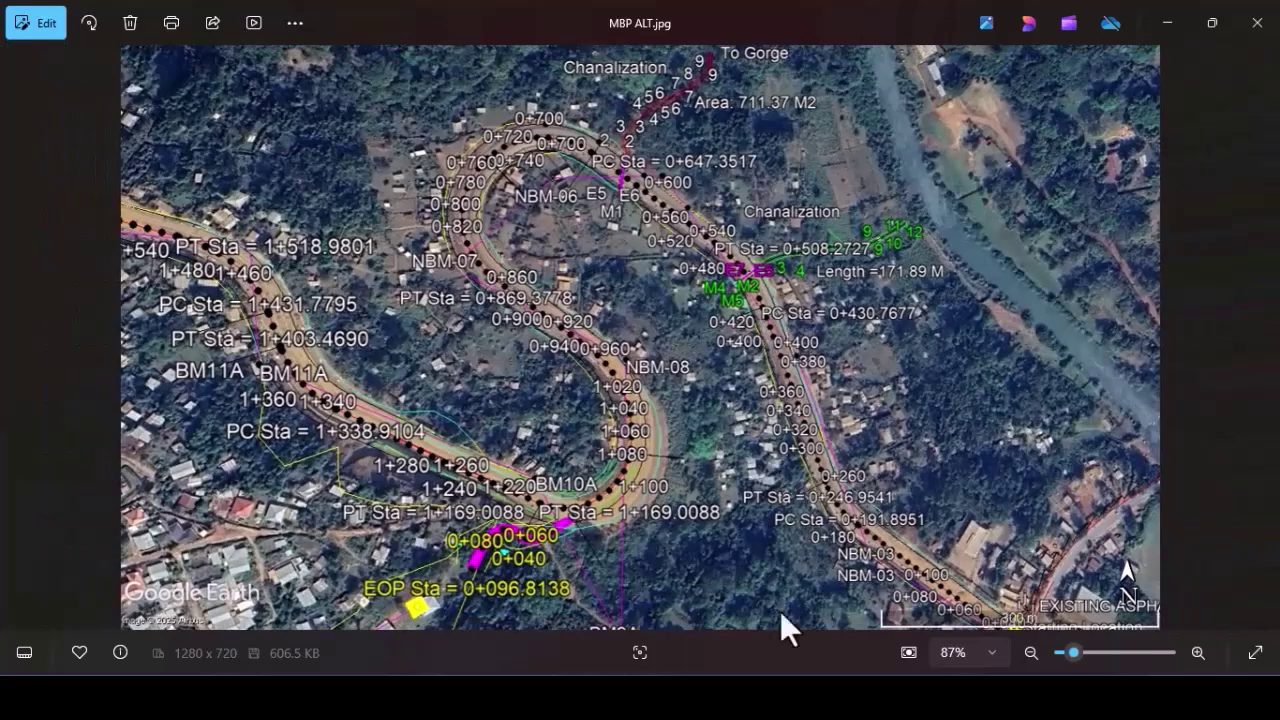
Bring the MBP ALT.jpg image back up to review it once more, and return to Google Earth Pro.
{"action": "mouse_move", "coordinate": [772, 697]}
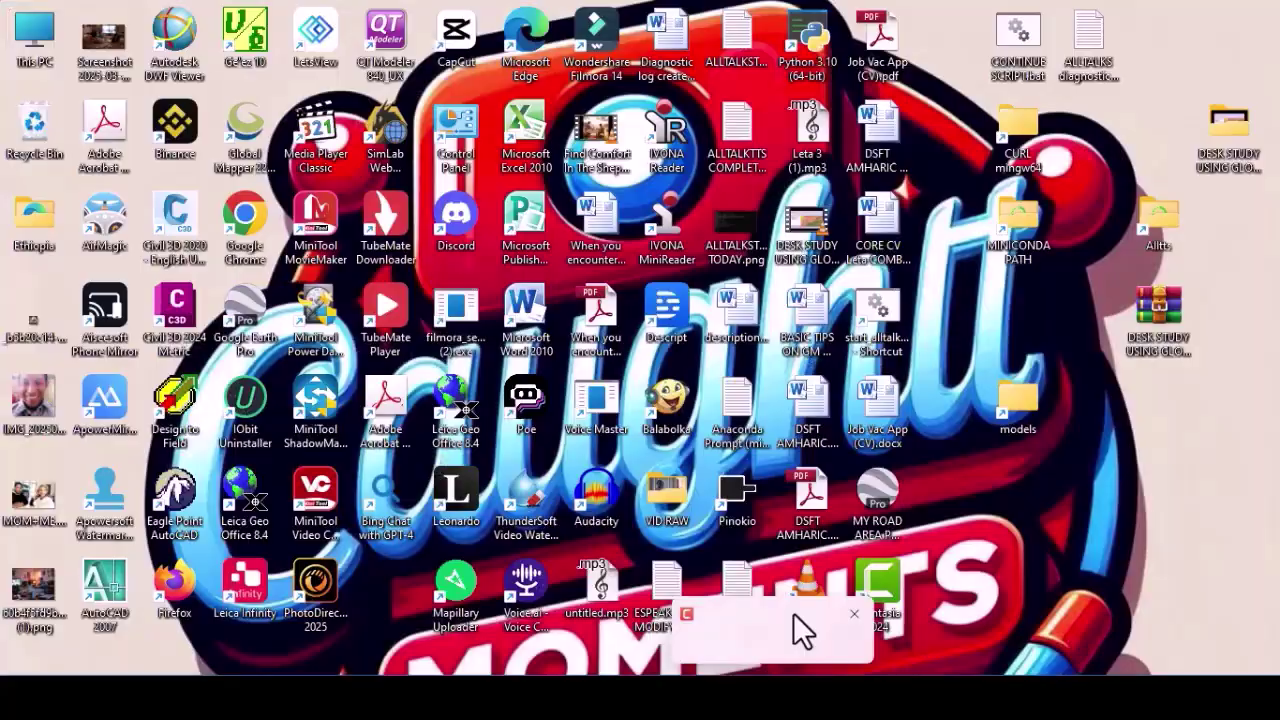
{"action": "left_click", "coordinate": [793, 613]}
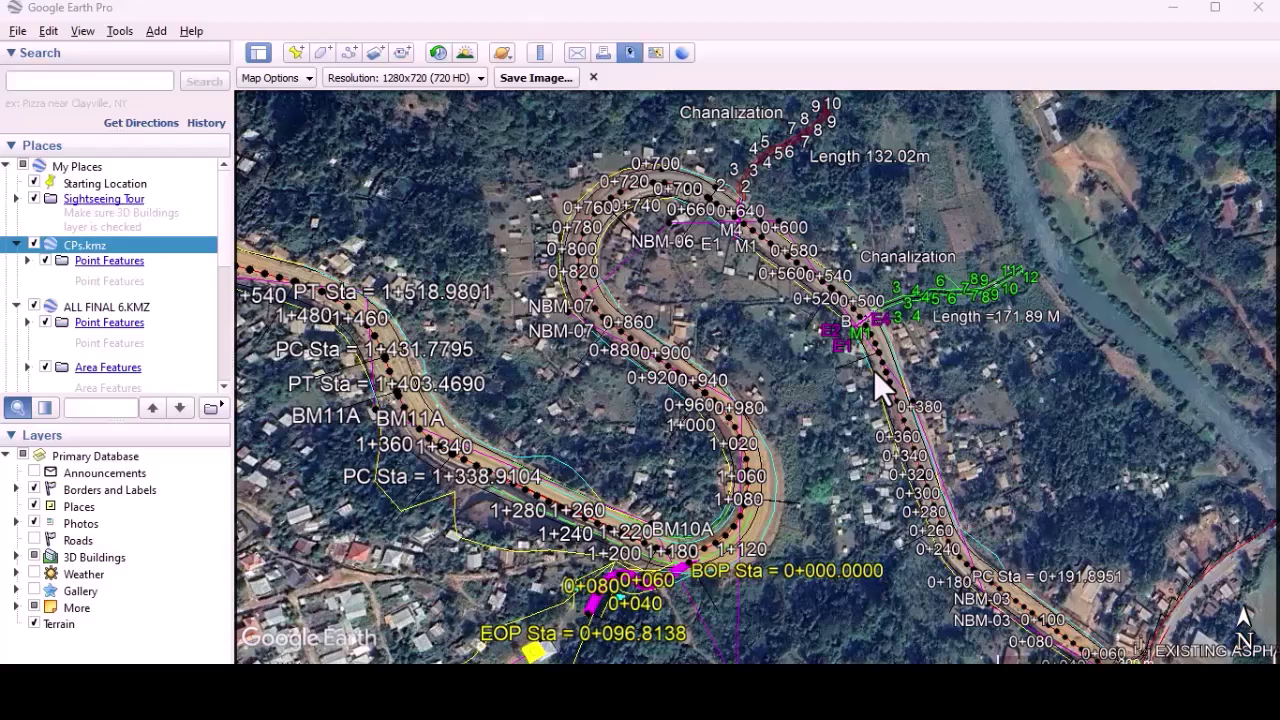
{"action": "mouse_move", "coordinate": [731, 693]}
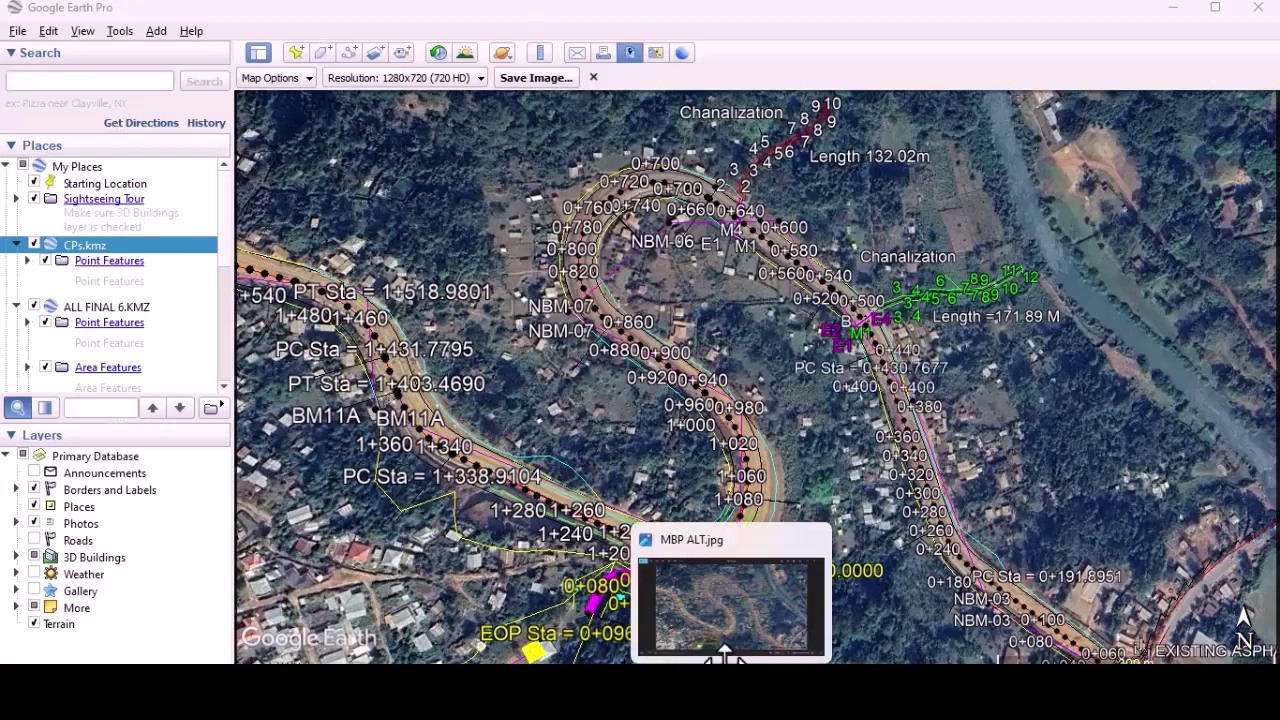
{"action": "left_click", "coordinate": [722, 610]}
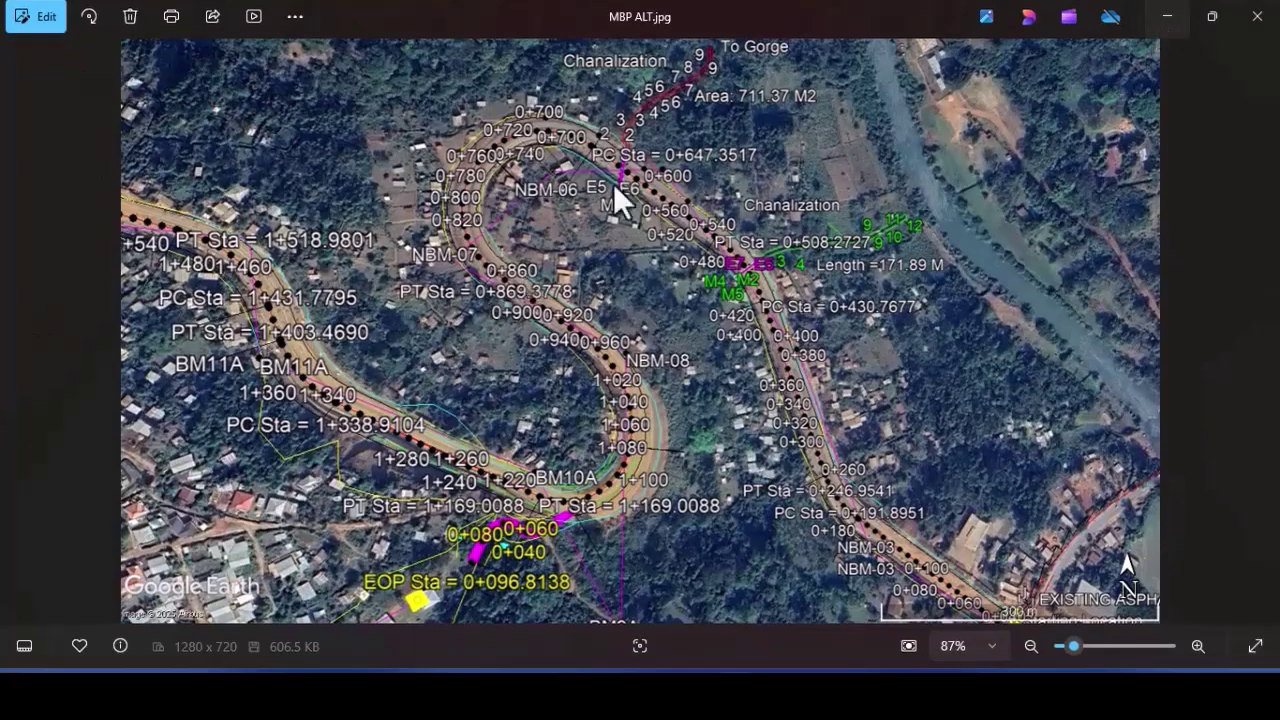
{"action": "left_click", "coordinate": [1162, 17]}
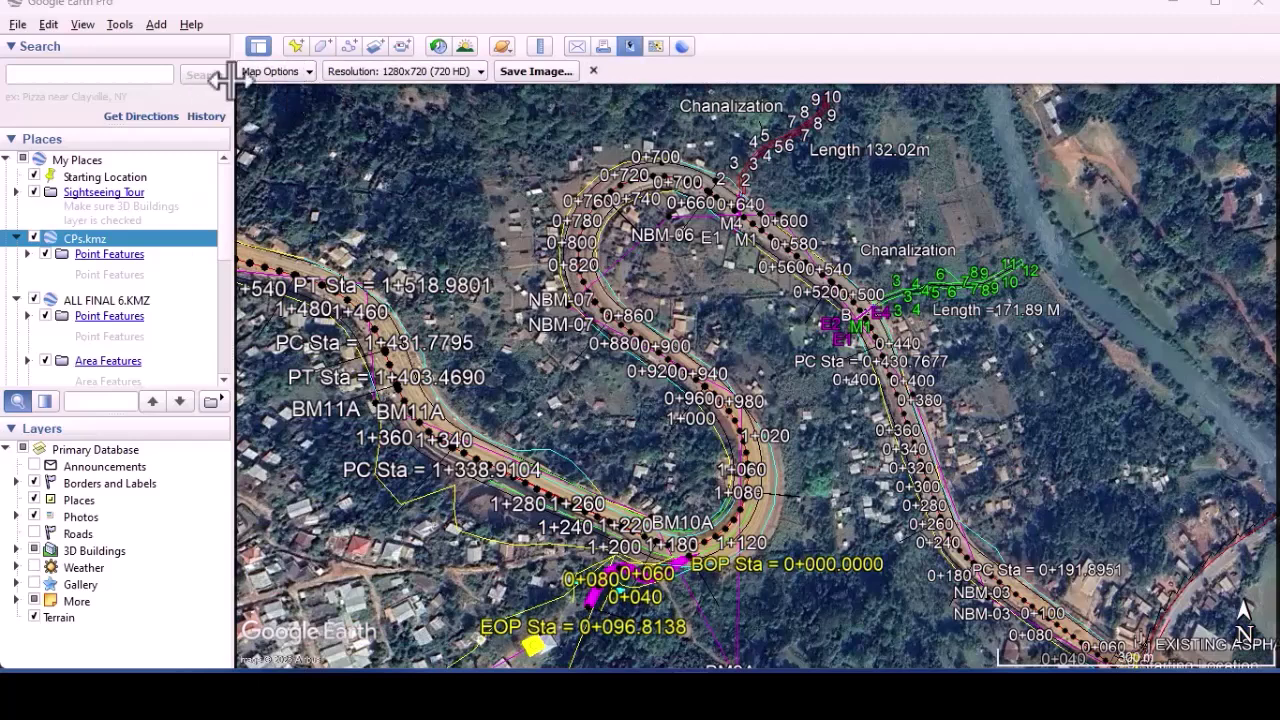
Leave the map image export, reframe the road bends, and reset the view's tilt and compass.
{"action": "left_click", "coordinate": [593, 71]}
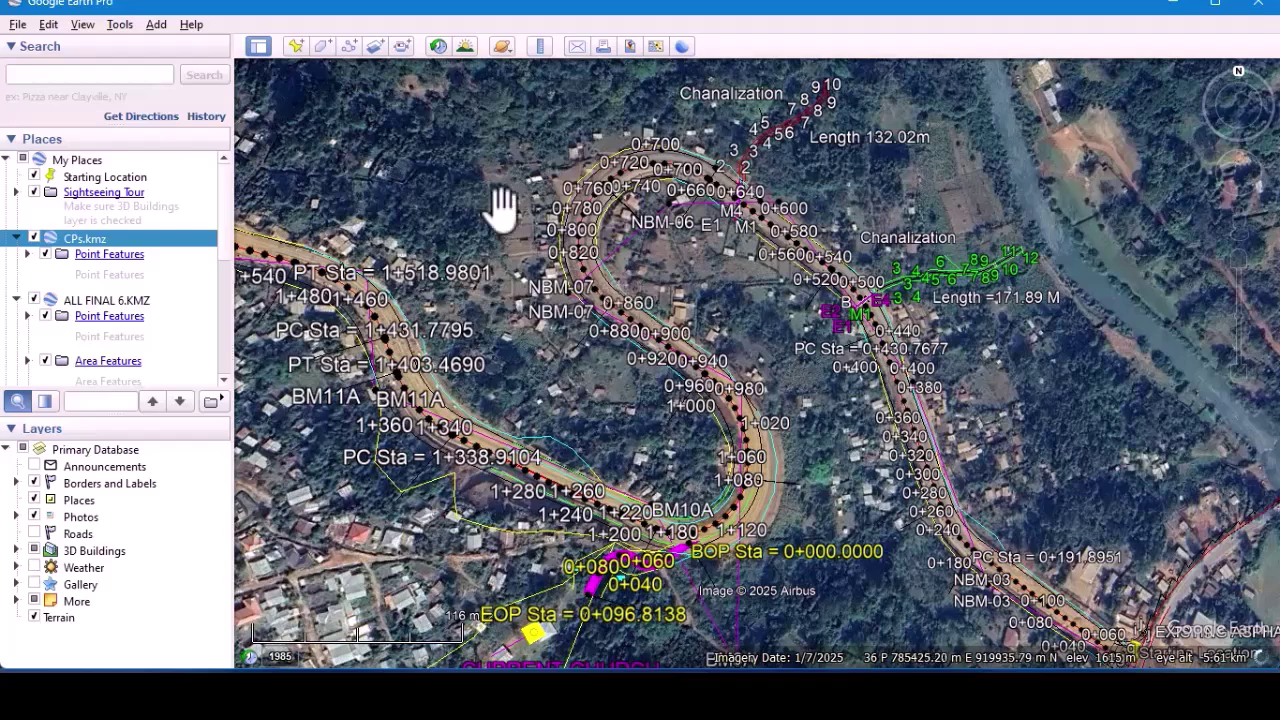
{"action": "scroll", "coordinate": [409, 100], "scroll_direction": "up", "scroll_amount": 2}
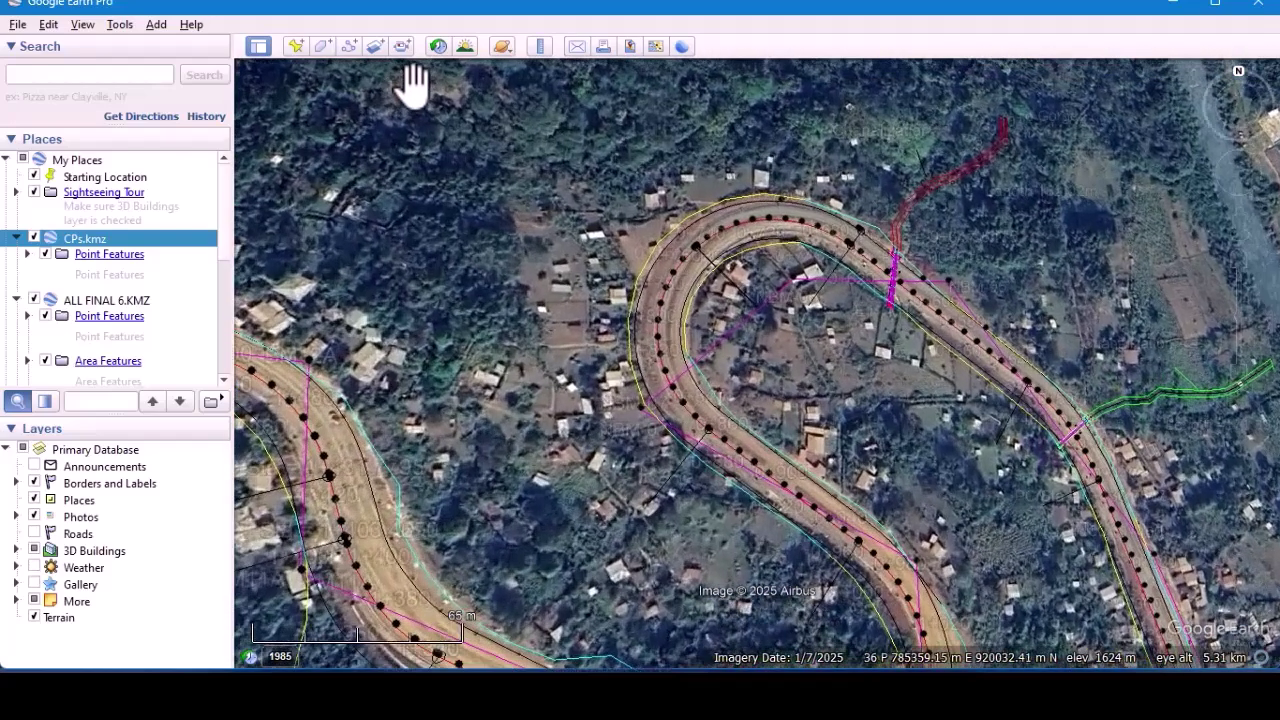
{"action": "scroll", "coordinate": [502, 178], "scroll_direction": "down", "scroll_amount": 3}
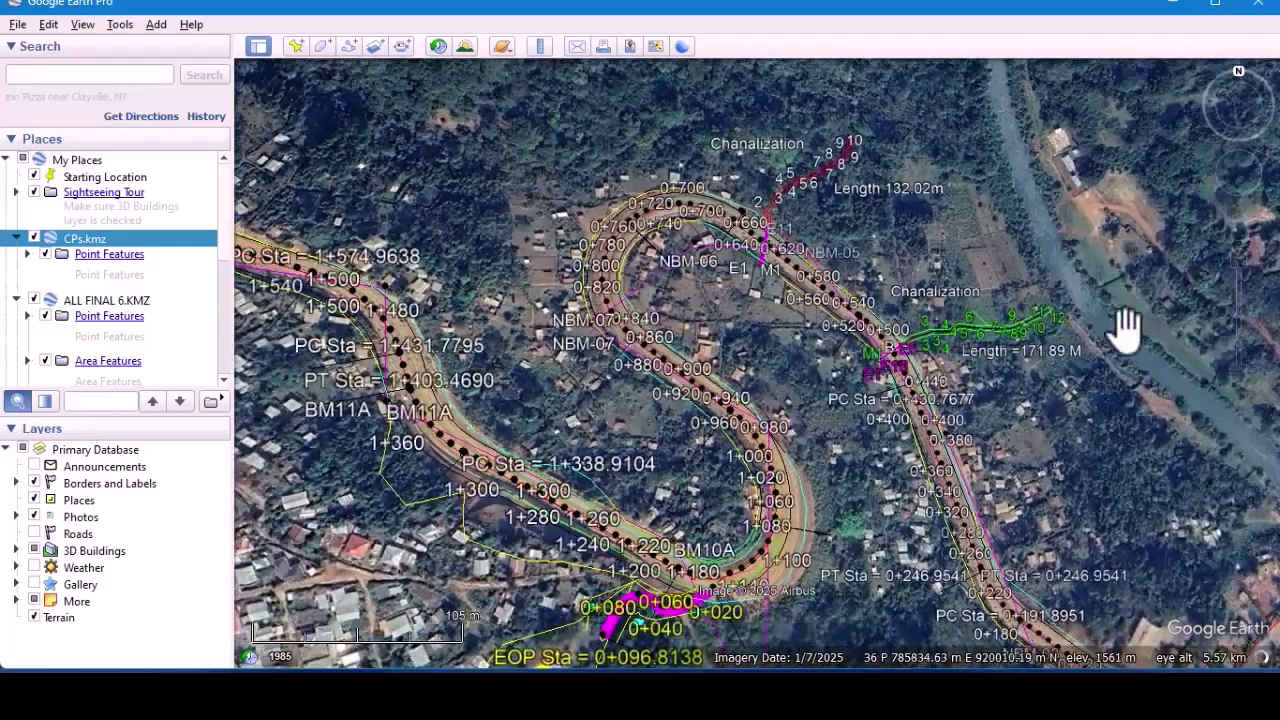
{"action": "left_click_drag", "start_coordinate": [945, 310], "coordinate": [838, 242]}
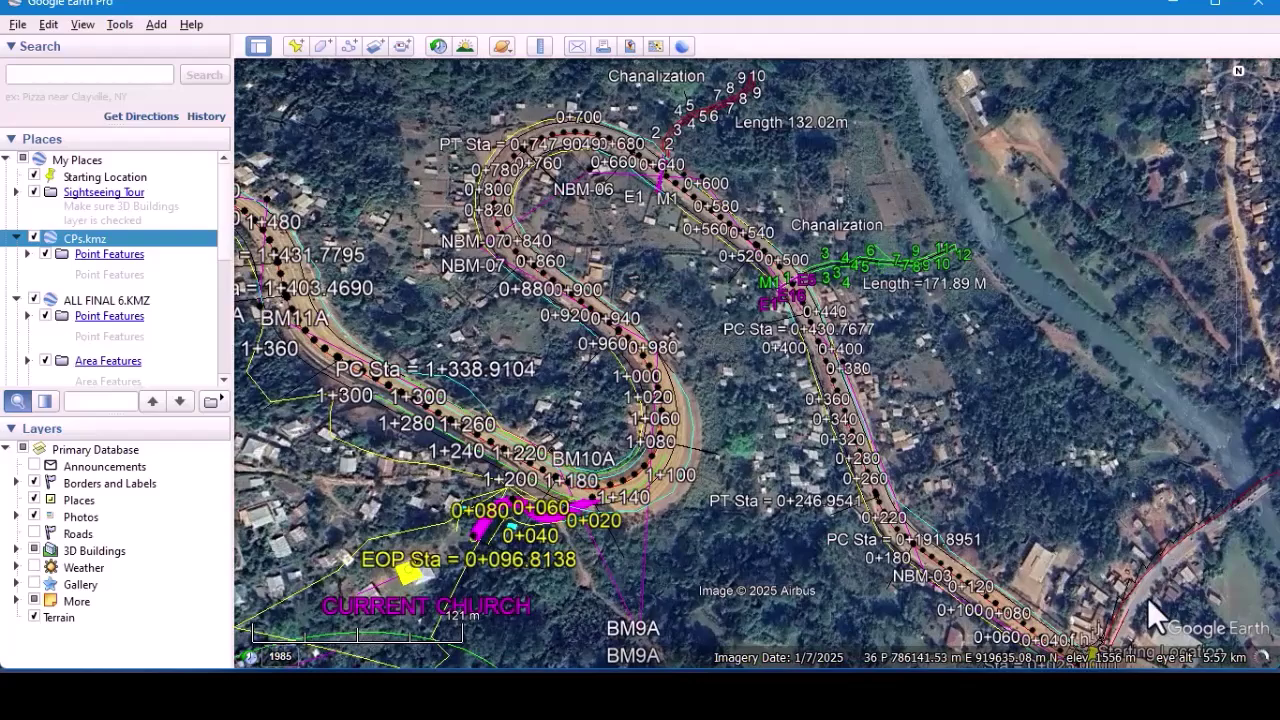
{"action": "left_click_drag", "start_coordinate": [632, 286], "coordinate": [745, 330]}
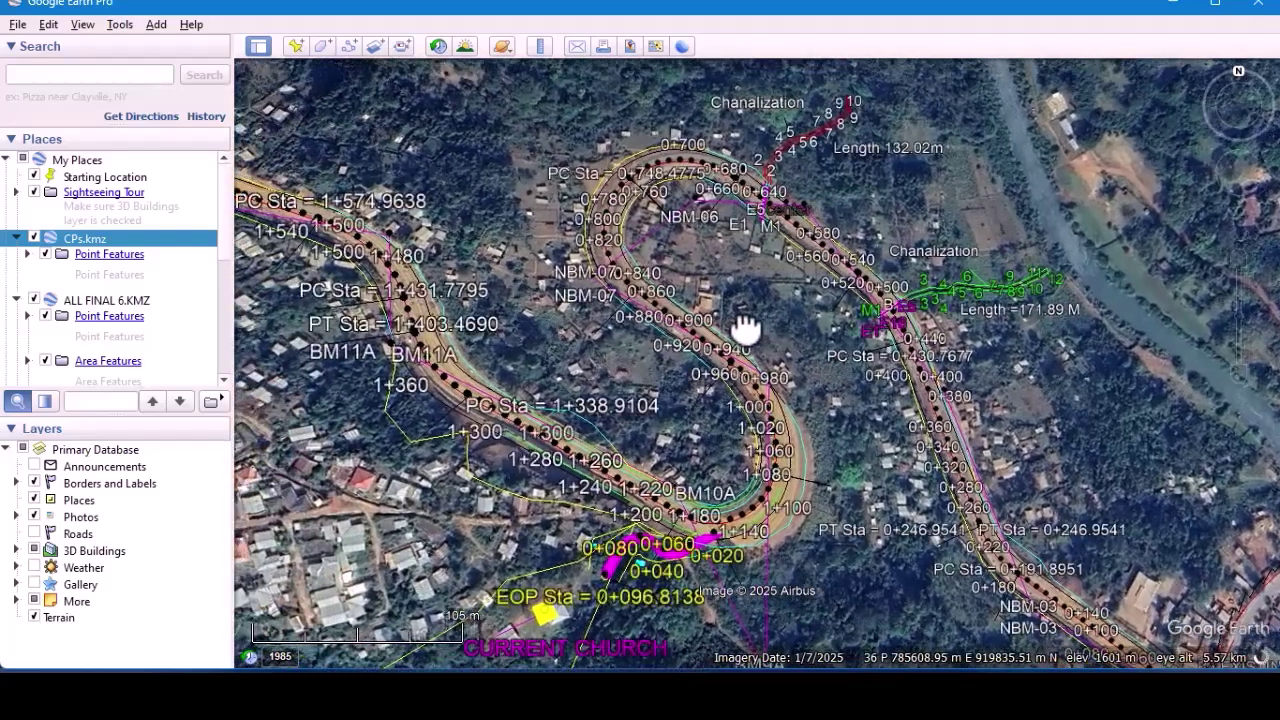
{"action": "left_click", "coordinate": [82, 26]}
{"action": "mouse_move", "coordinate": [191, 356]}
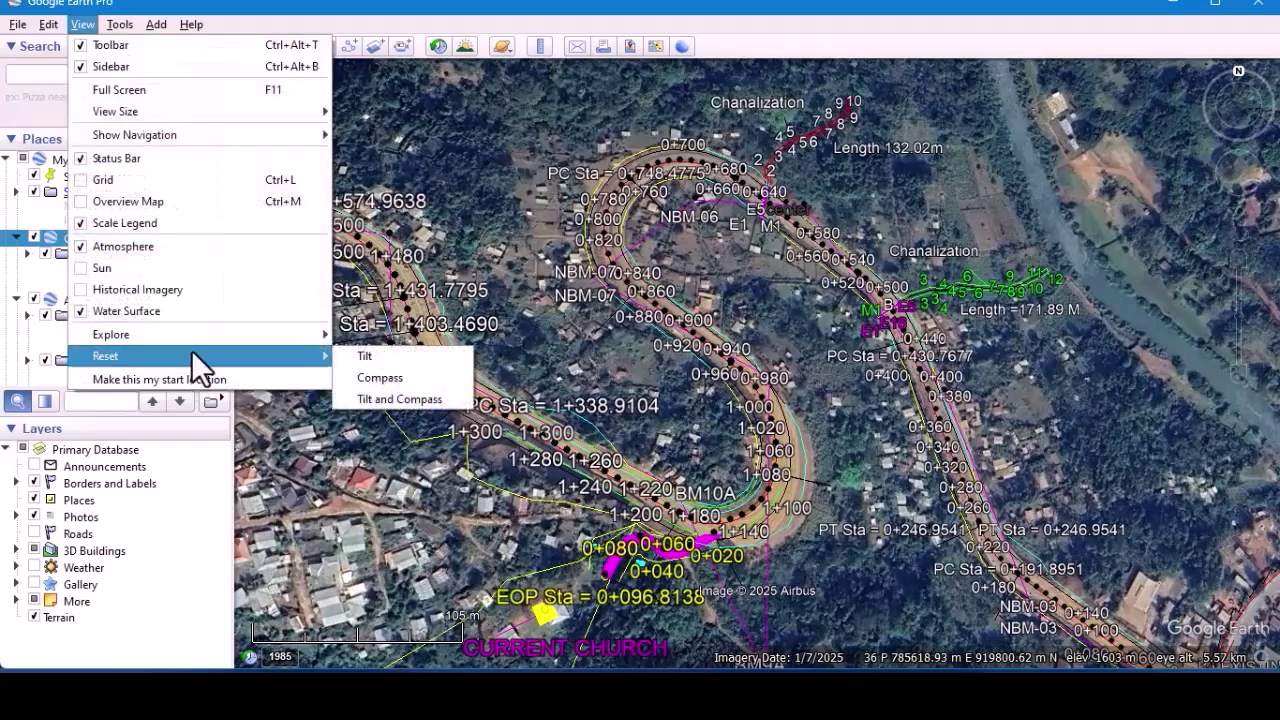
{"action": "left_click", "coordinate": [400, 400]}
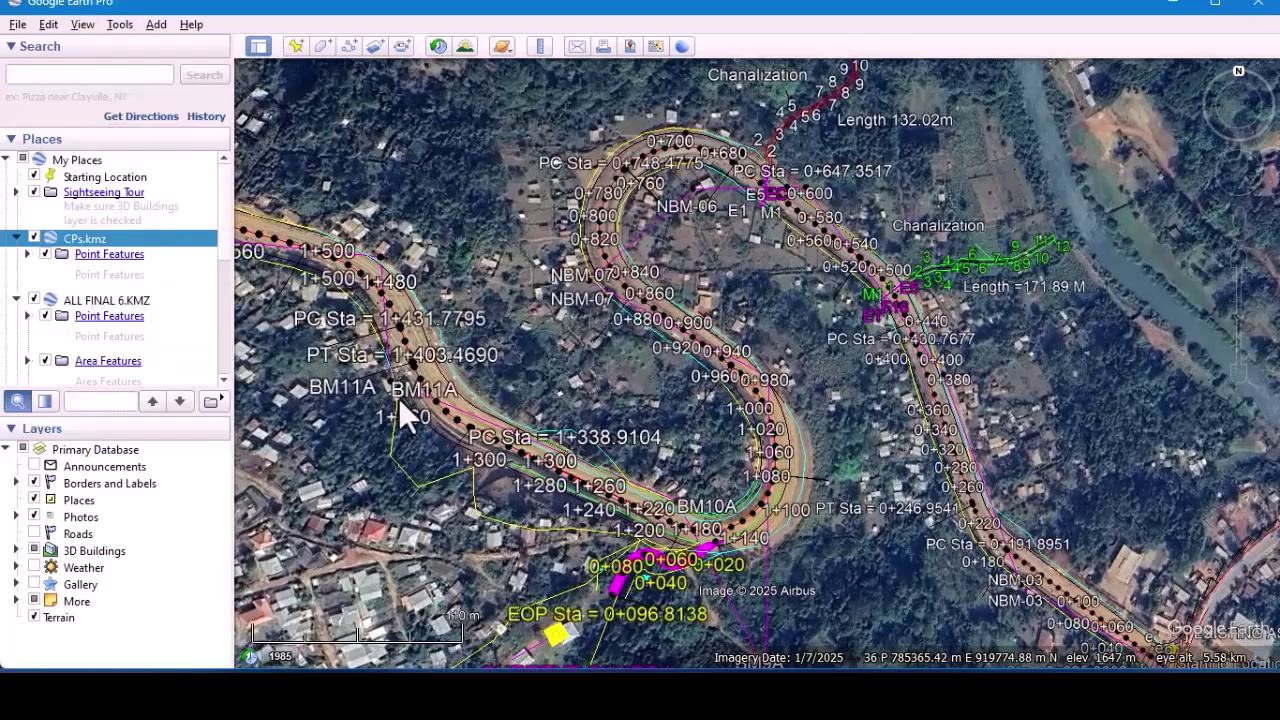
Shift the view to include the Starting Location and reset its tilt and compass again.
{"action": "left_click_drag", "start_coordinate": [608, 374], "coordinate": [571, 354]}
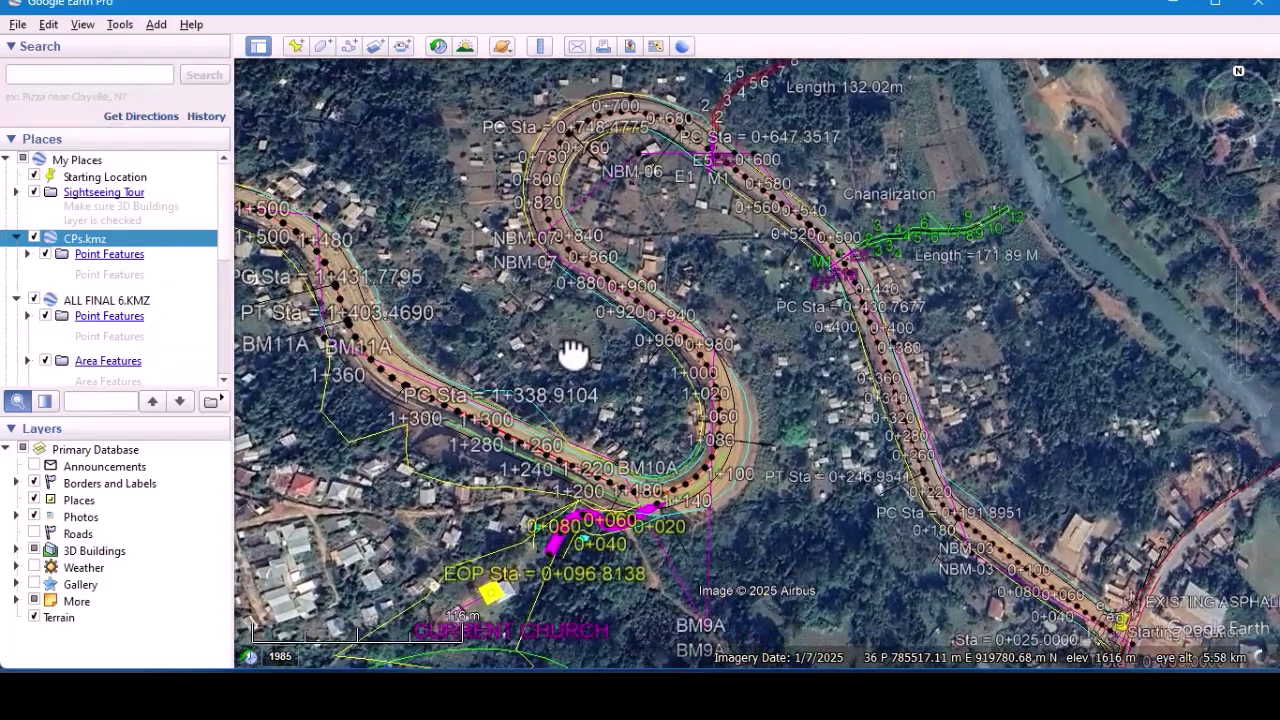
{"action": "left_click", "coordinate": [83, 25]}
{"action": "mouse_move", "coordinate": [161, 358]}
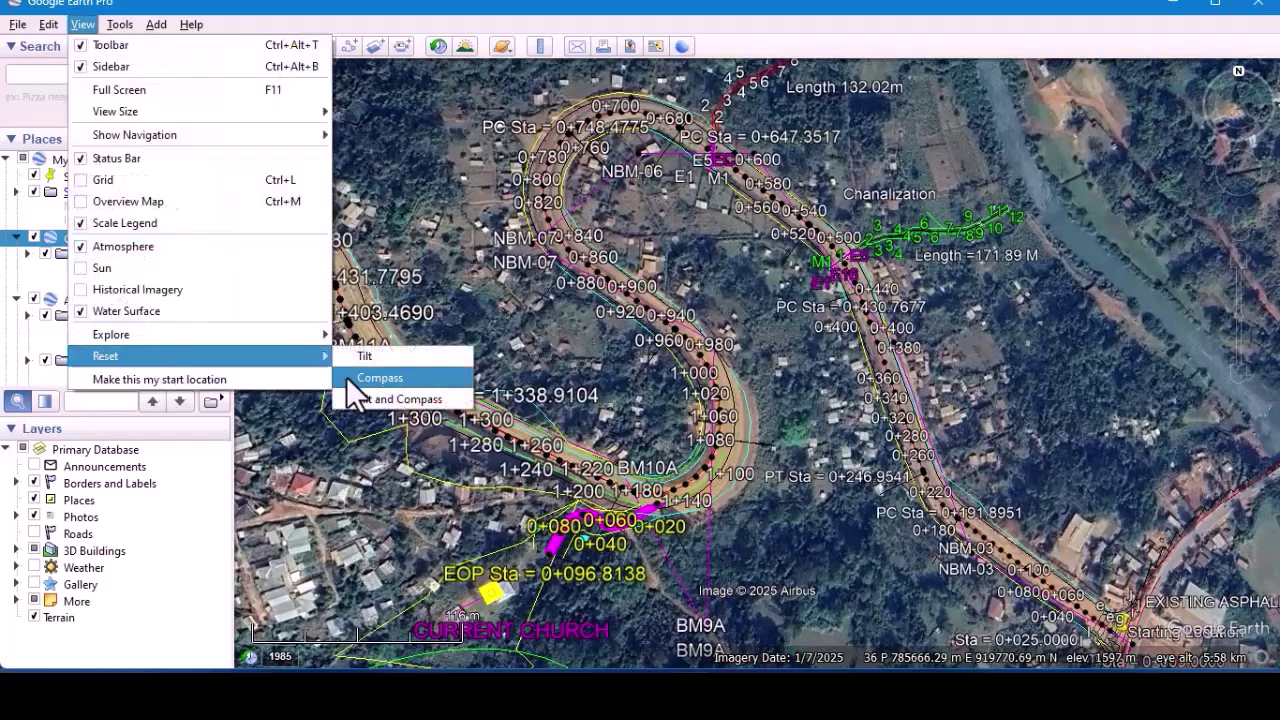
{"action": "left_click", "coordinate": [378, 398]}
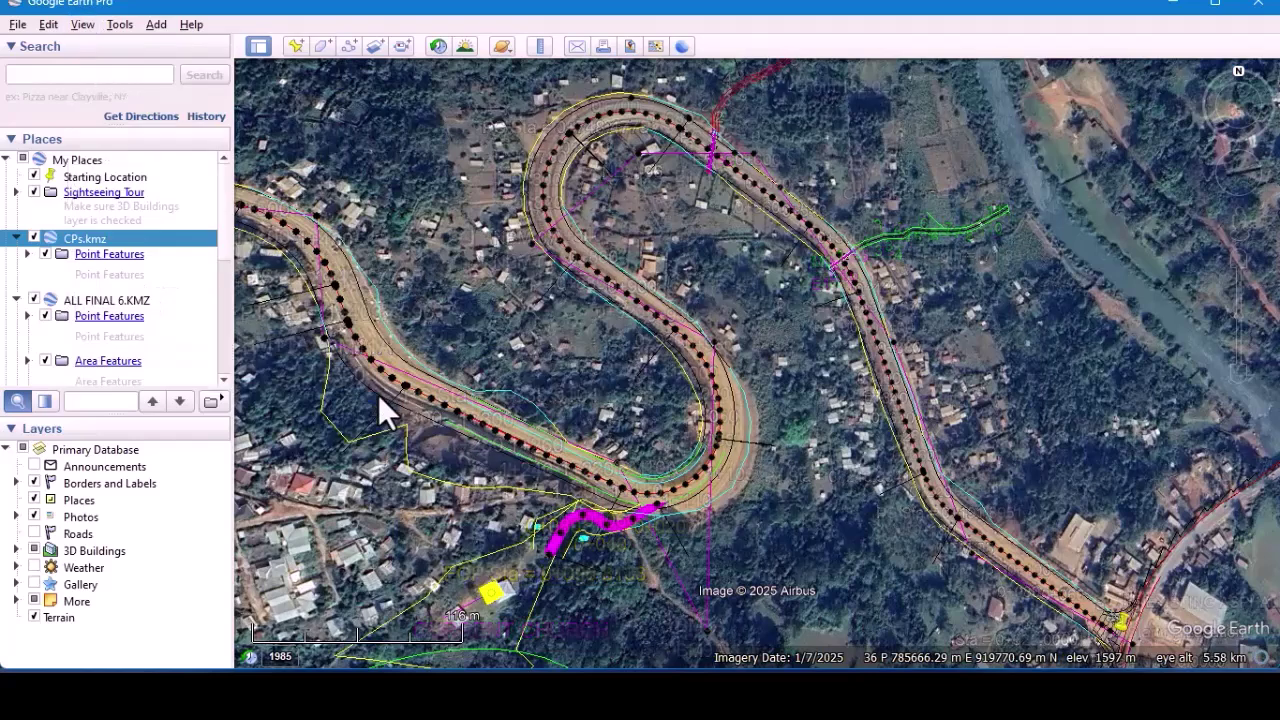
{"action": "left_click", "coordinate": [84, 28]}
{"action": "mouse_move", "coordinate": [167, 356]}
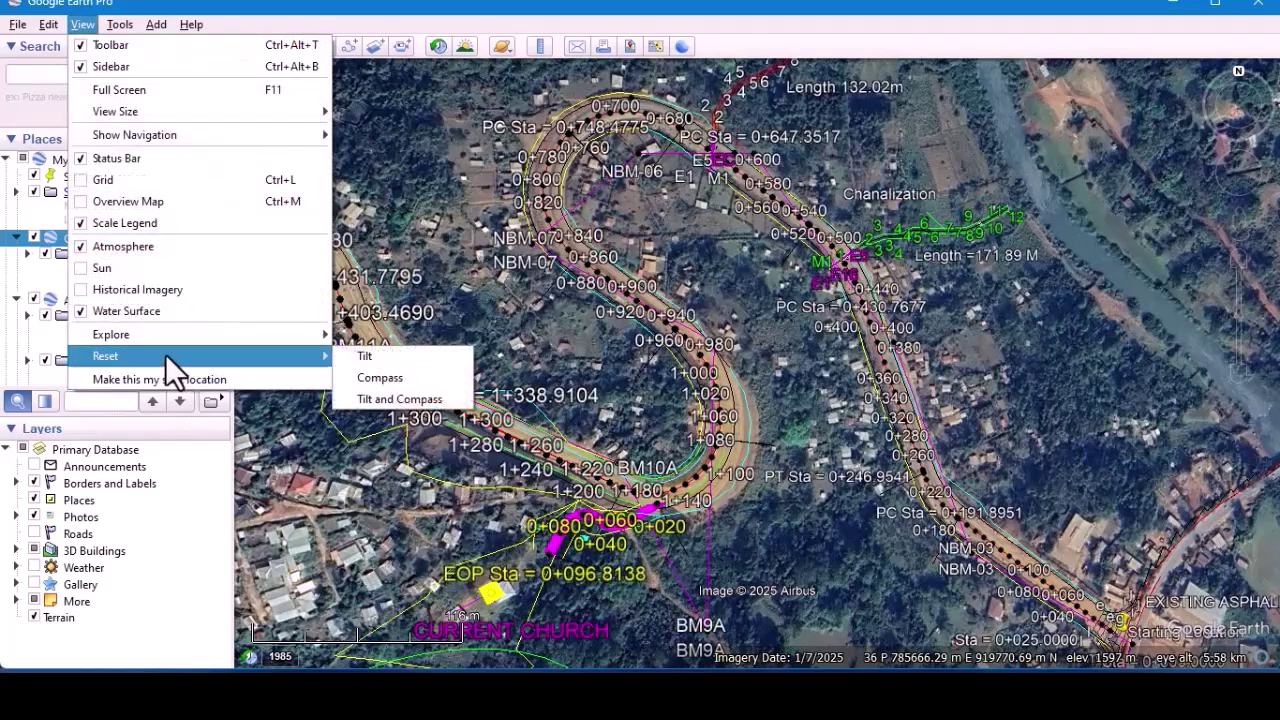
{"action": "left_click", "coordinate": [405, 400]}
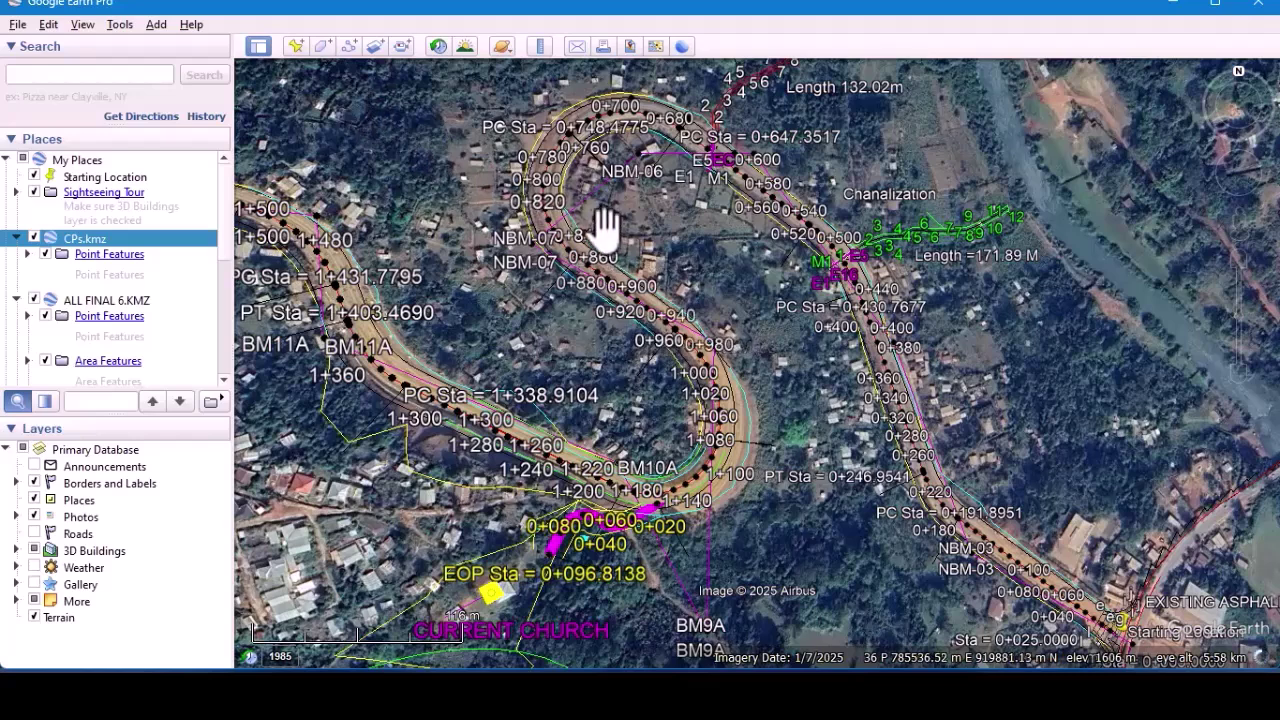
Review a new placemark's UTM coordinate fields and the 3D View options for coordinates and units, discarding both dialogs.
{"action": "left_click", "coordinate": [294, 49]}
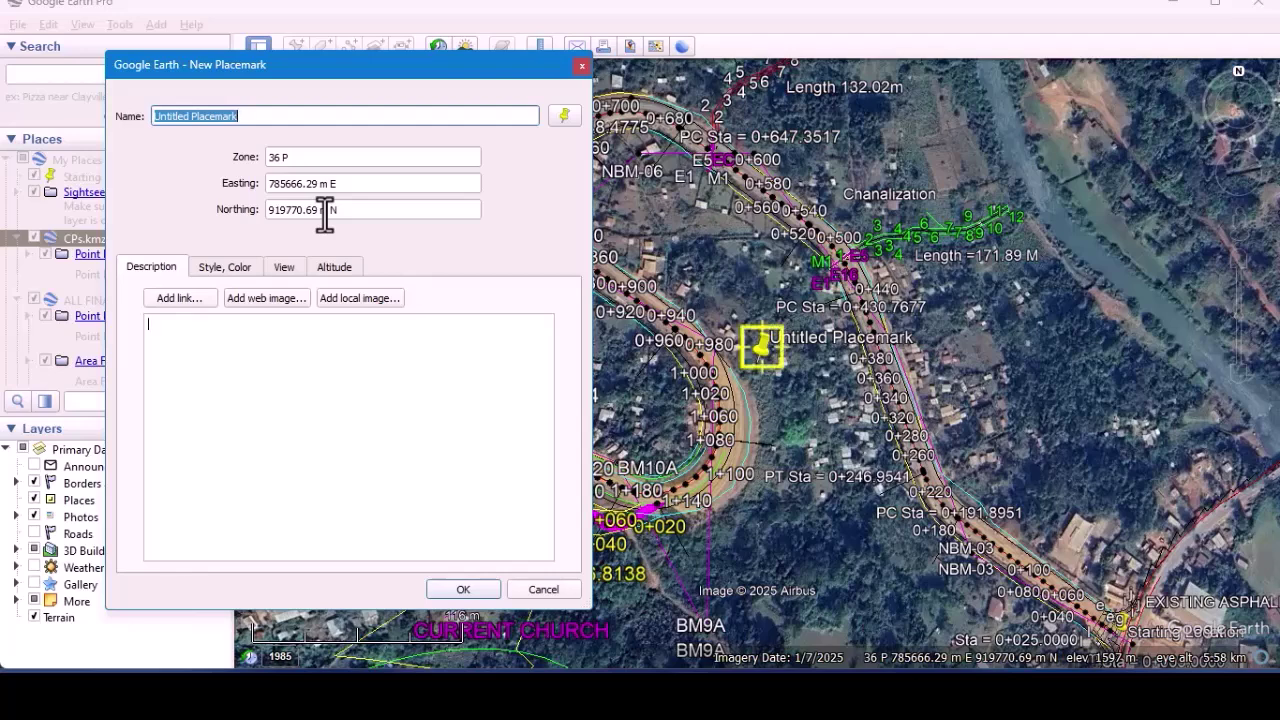
{"action": "left_click", "coordinate": [581, 68]}
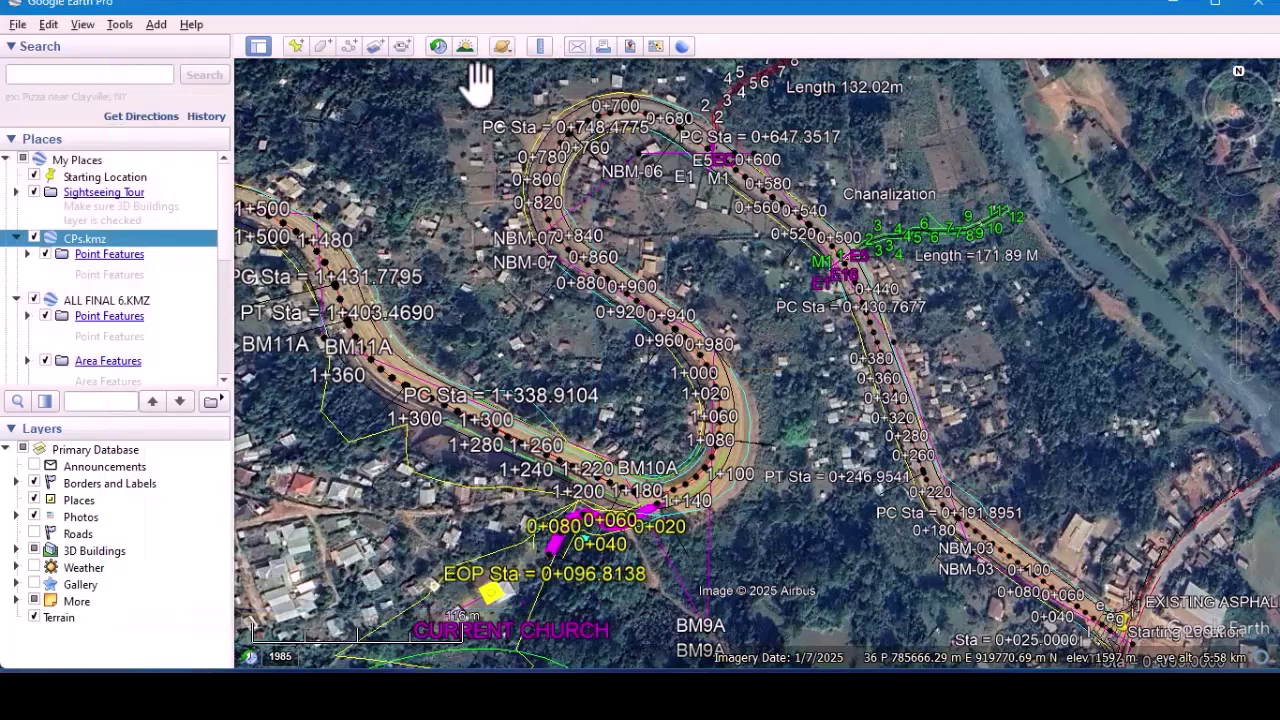
{"action": "left_click", "coordinate": [121, 24]}
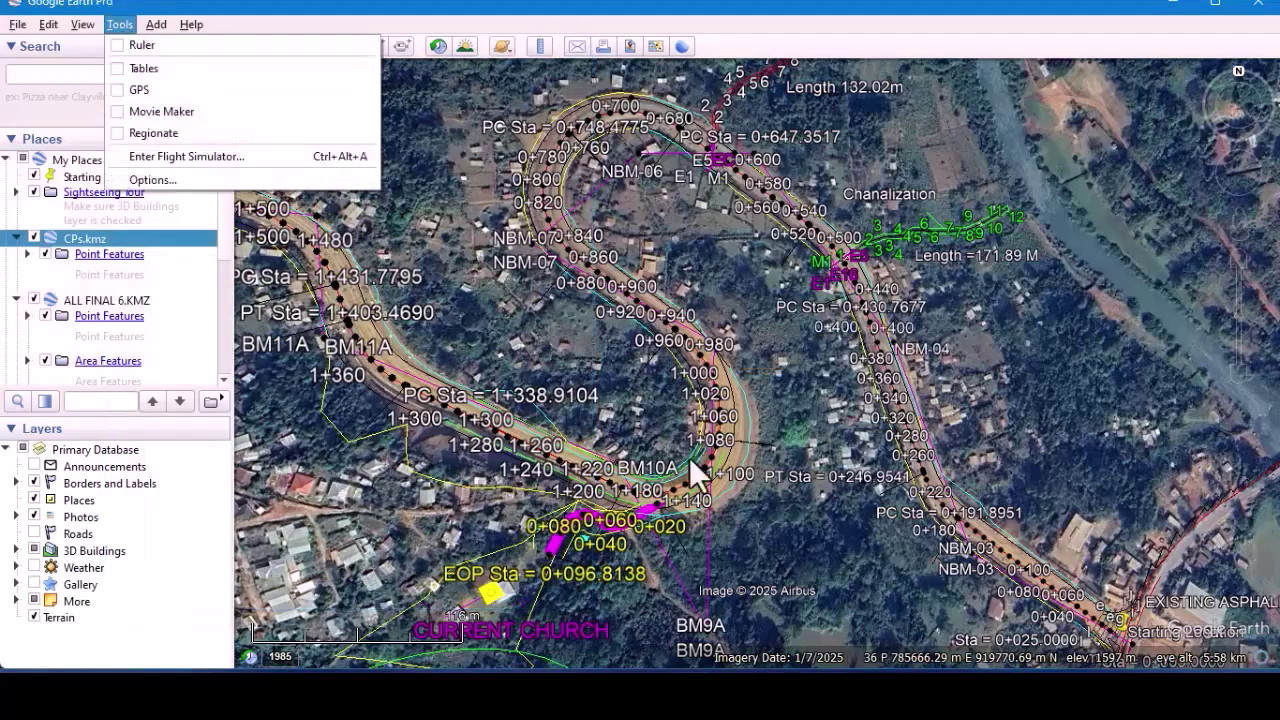
{"action": "left_click", "coordinate": [128, 26]}
{"action": "left_click", "coordinate": [124, 26]}
{"action": "left_click", "coordinate": [162, 177]}
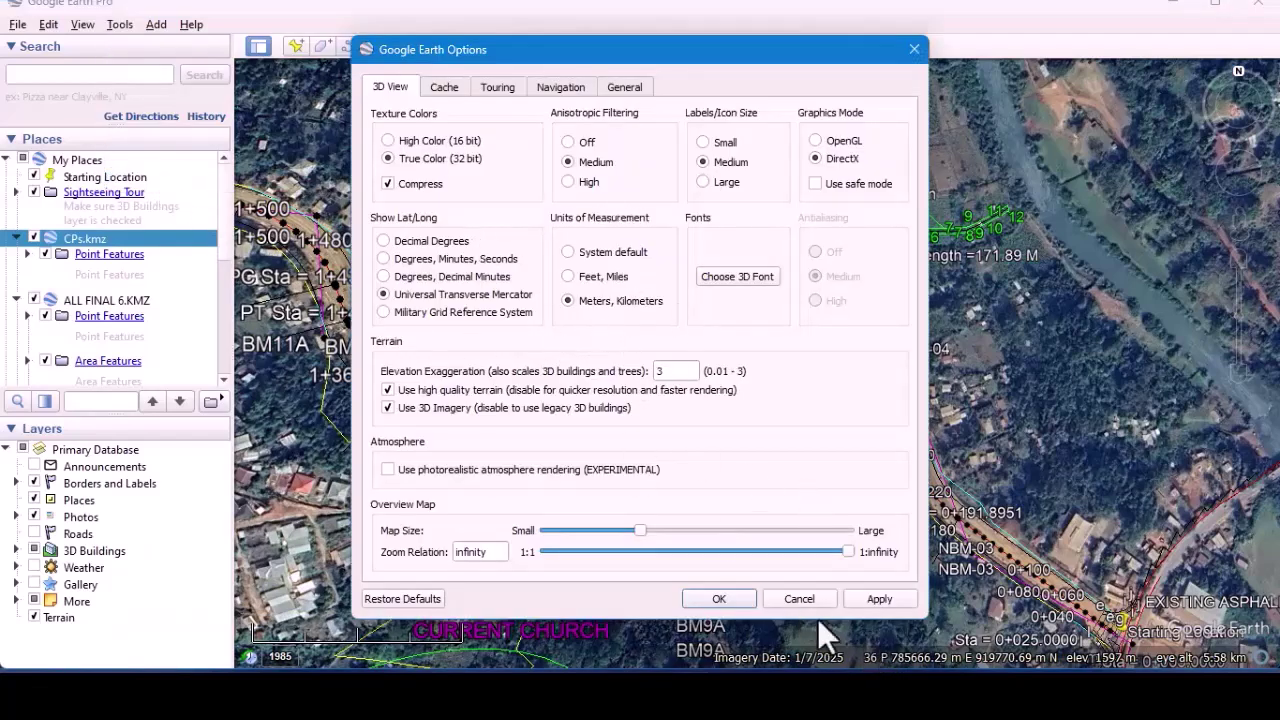
{"action": "left_click", "coordinate": [800, 598]}
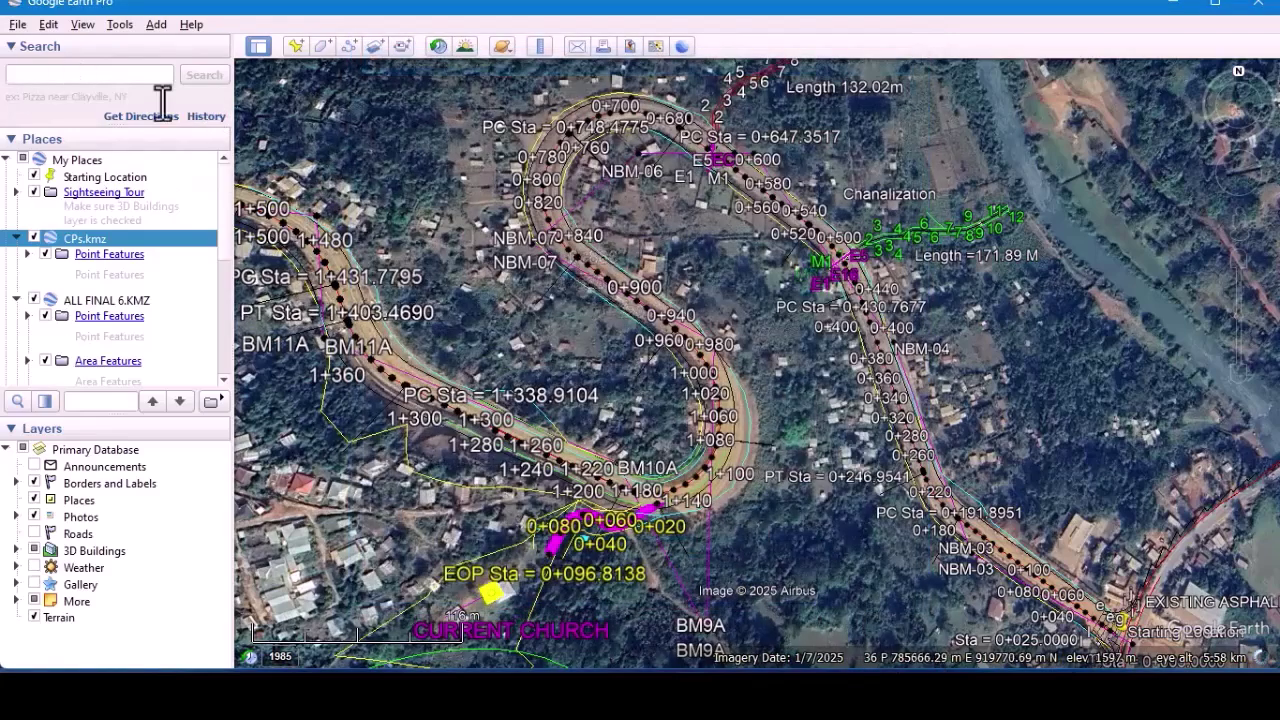
{"action": "left_click", "coordinate": [295, 46]}
{"action": "left_click_drag", "start_coordinate": [366, 68], "coordinate": [1, 69]}
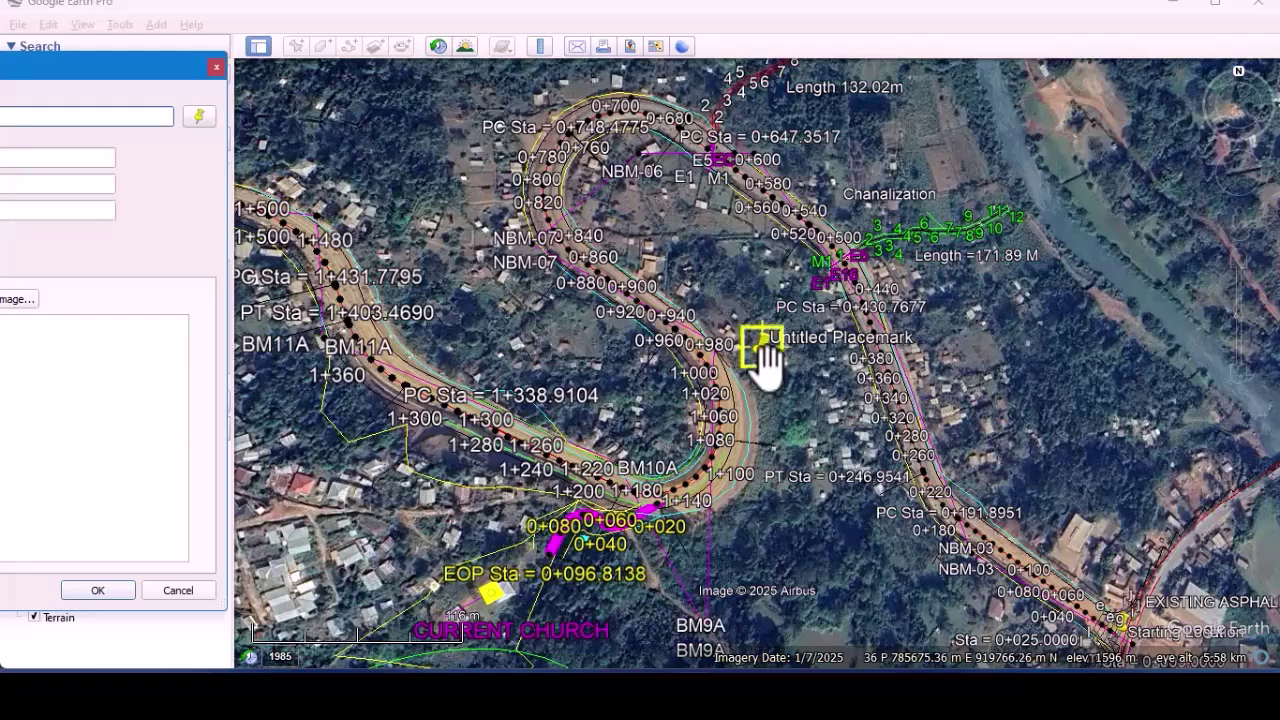
{"action": "scroll", "coordinate": [764, 358], "scroll_direction": "up", "scroll_amount": 5}
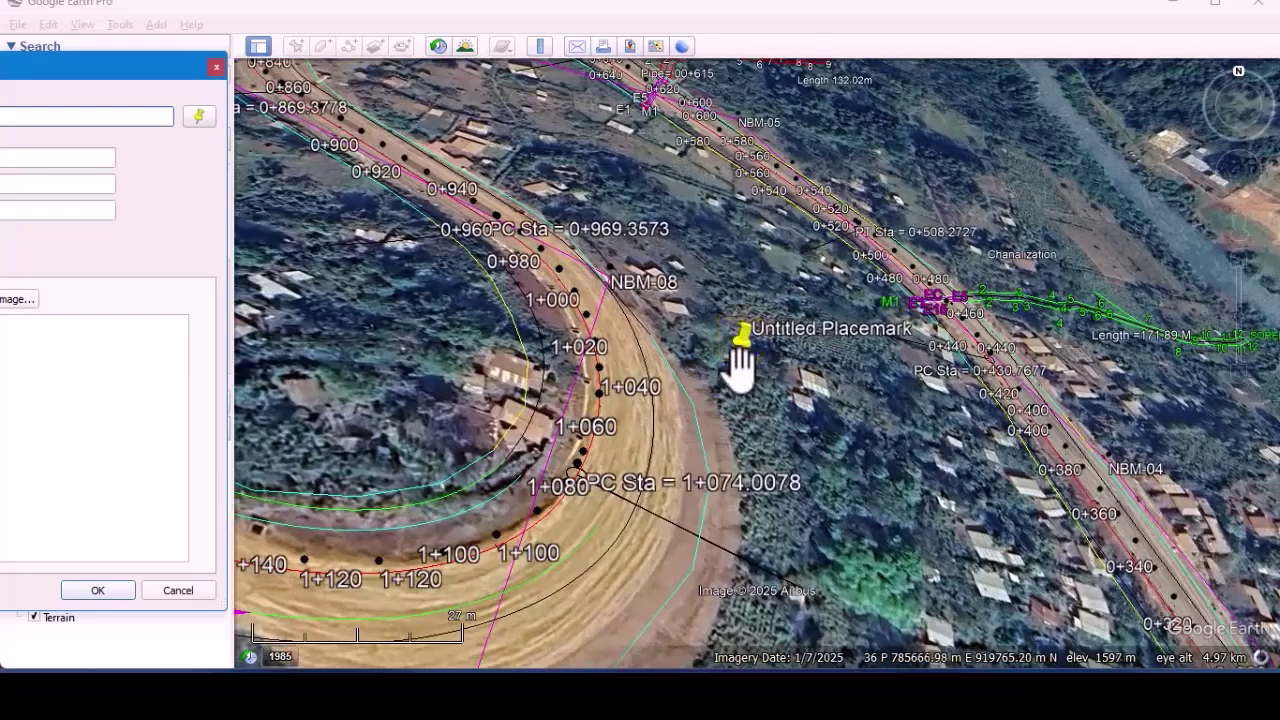
{"action": "left_click", "coordinate": [217, 68]}
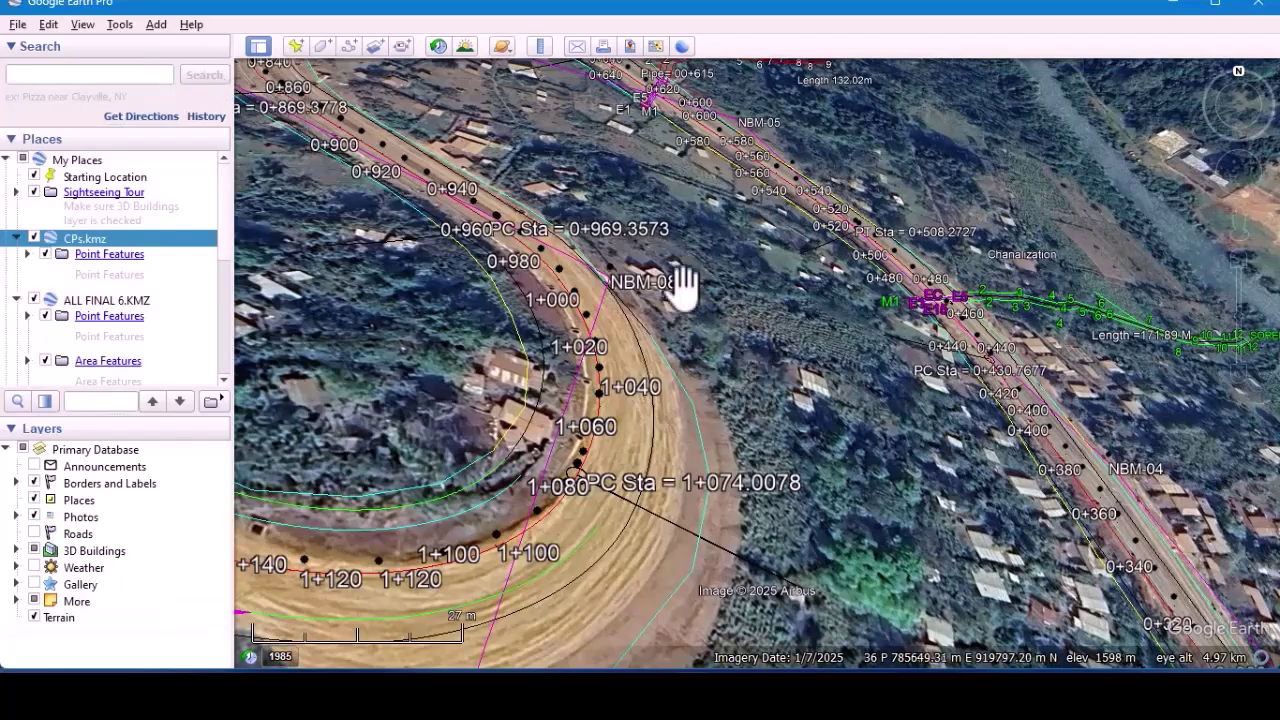
Reframe the map to include both road bends and the road's southeastern stretch, and reset its tilt and compass.
{"action": "left_click", "coordinate": [82, 25]}
{"action": "mouse_move", "coordinate": [255, 360]}
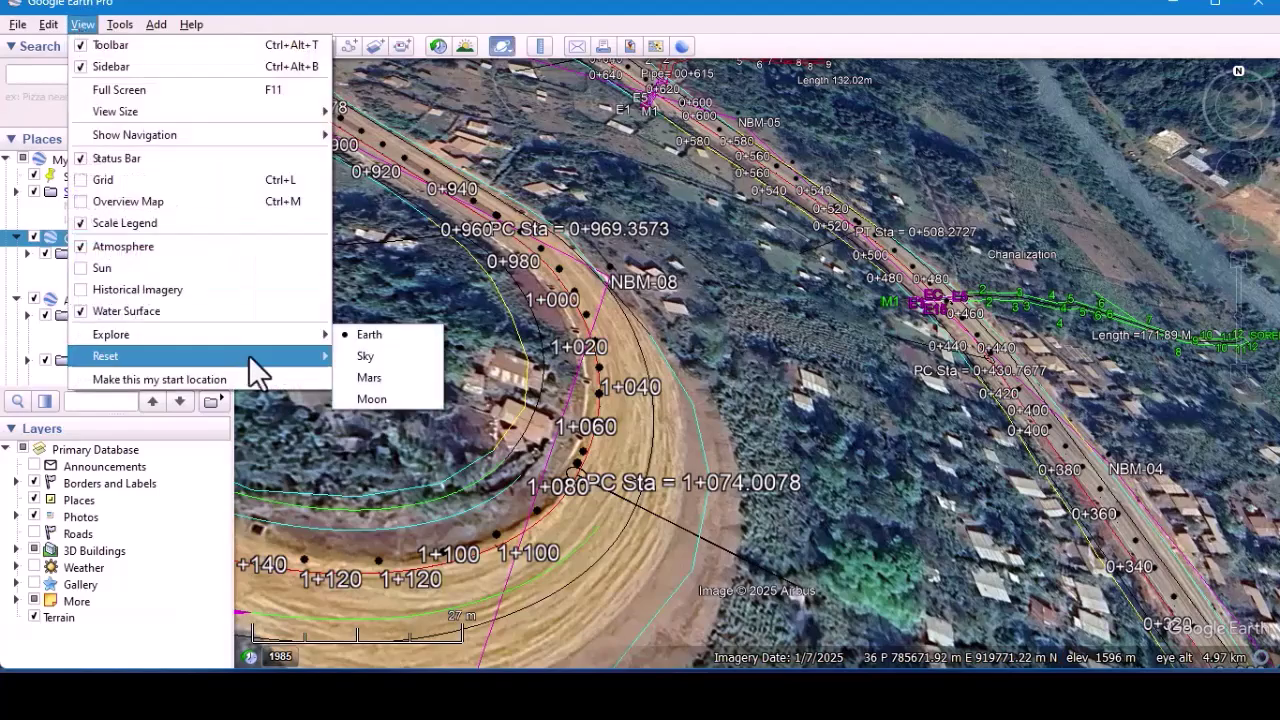
{"action": "left_click", "coordinate": [414, 398]}
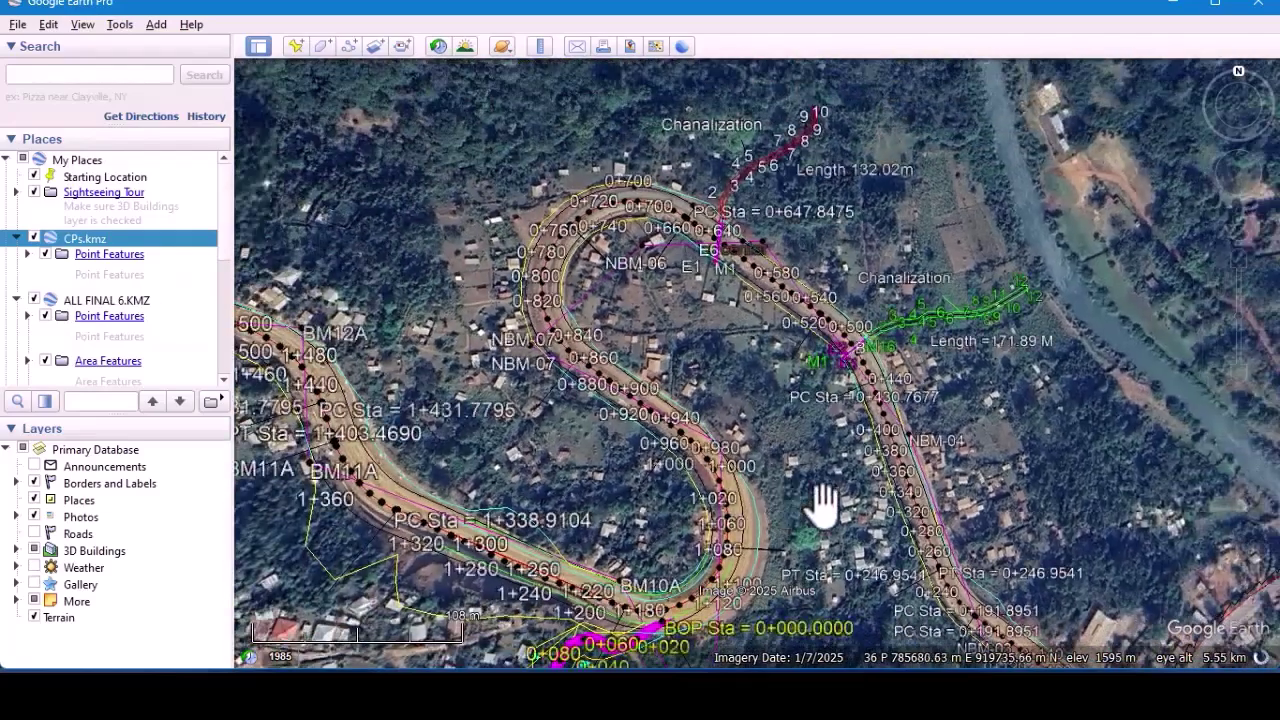
{"action": "left_click_drag", "start_coordinate": [786, 475], "coordinate": [771, 434]}
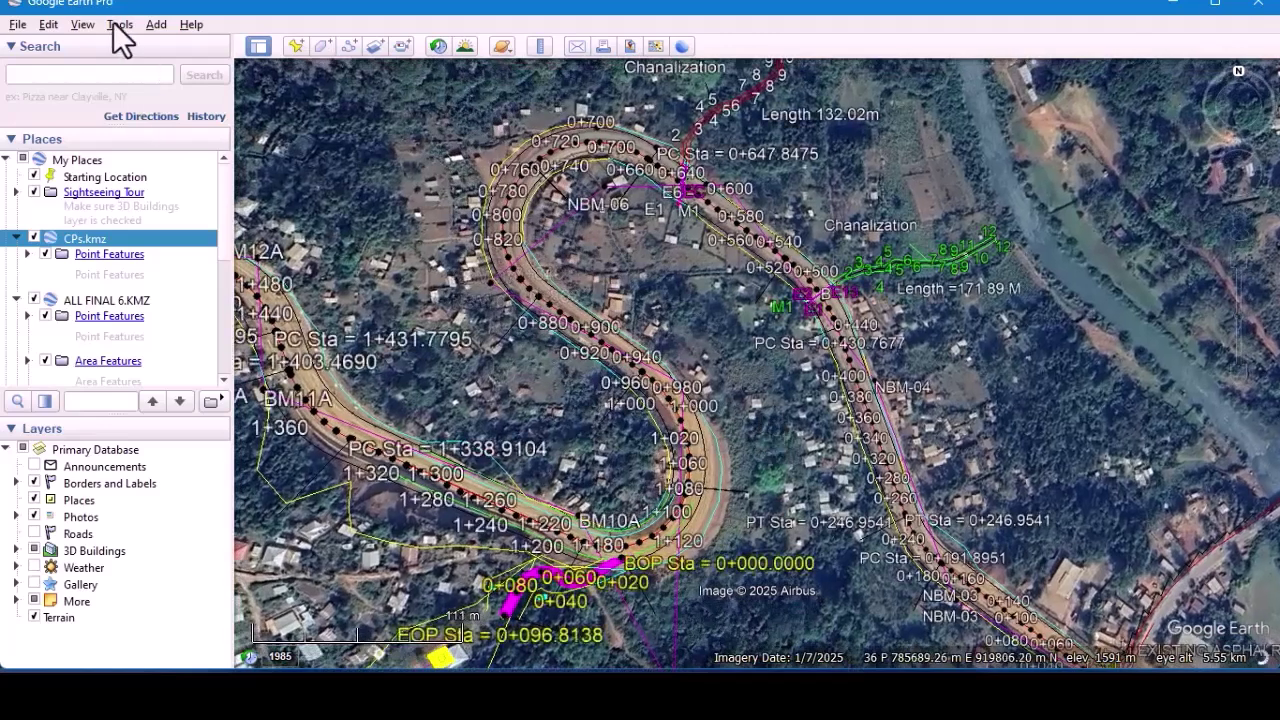
{"action": "left_click", "coordinate": [82, 24]}
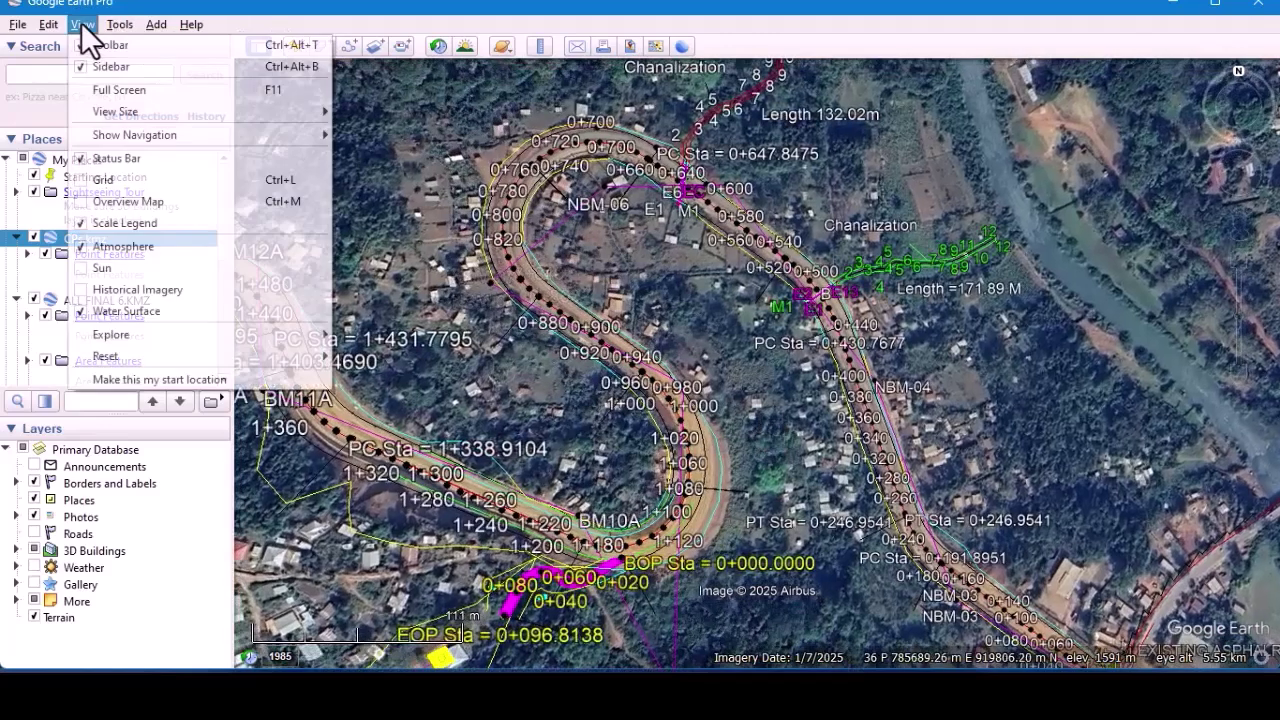
{"action": "mouse_move", "coordinate": [320, 358]}
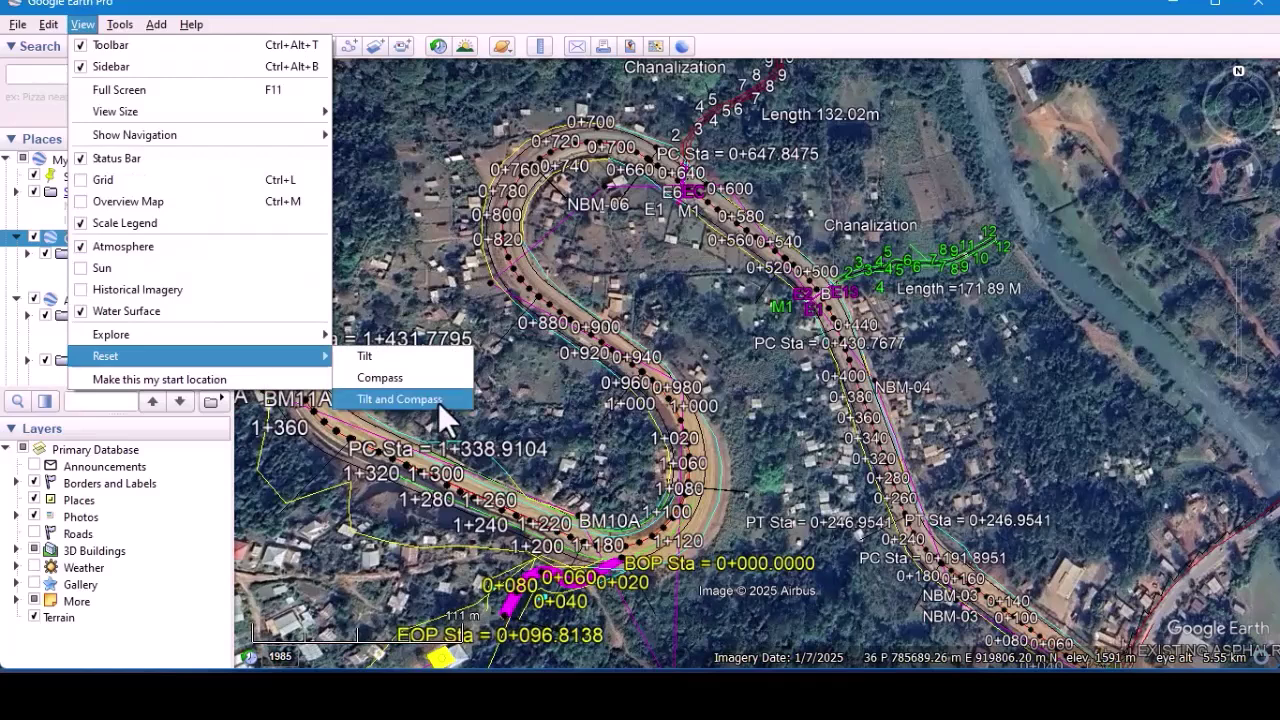
{"action": "left_click", "coordinate": [438, 402]}
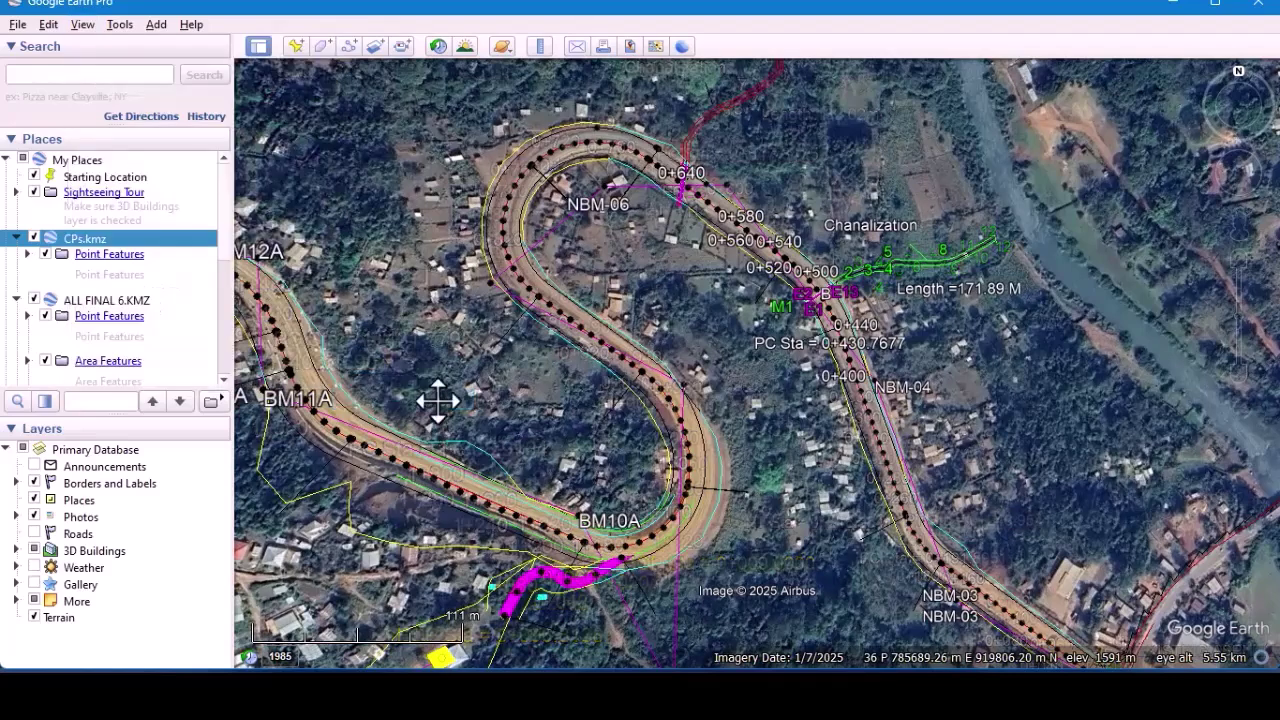
Add a placemark named P1 beside the road in the map's southeast corner, at about 786120 m E, 919610 m N.
{"action": "left_click", "coordinate": [296, 47]}
{"action": "left_click_drag", "start_coordinate": [267, 67], "coordinate": [14, 96]}
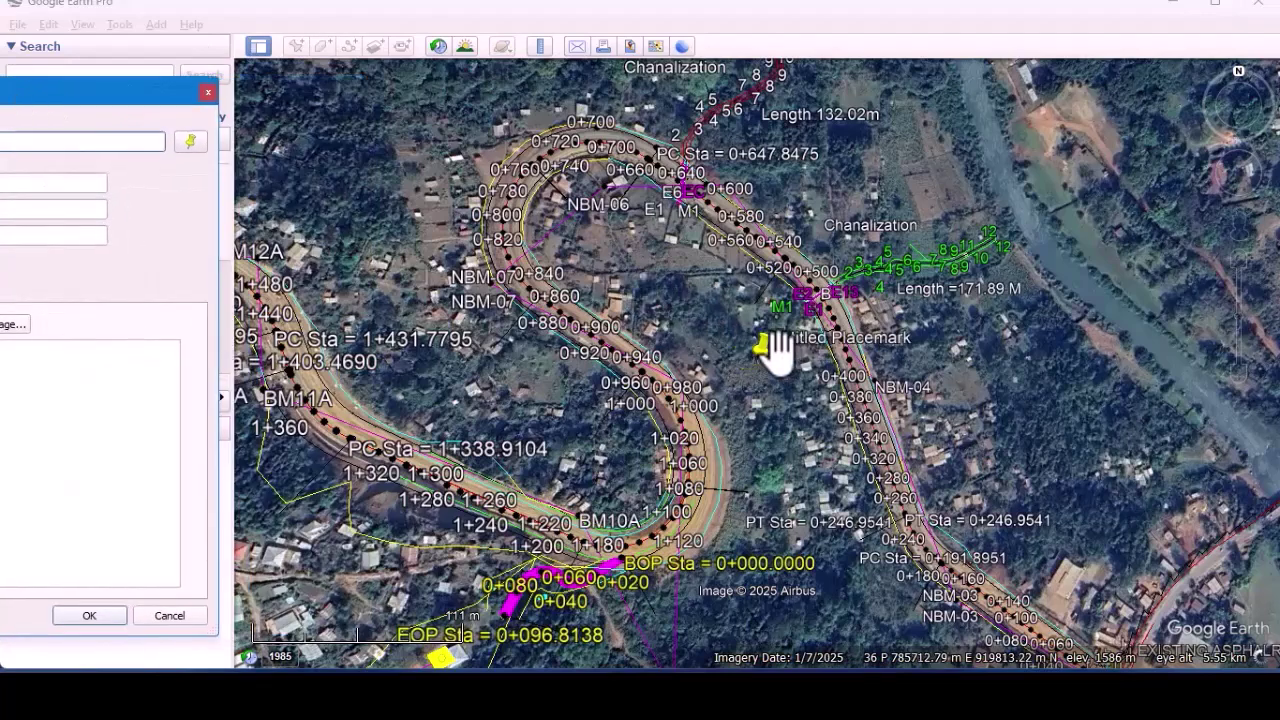
{"action": "left_click_drag", "start_coordinate": [770, 375], "coordinate": [1211, 571]}
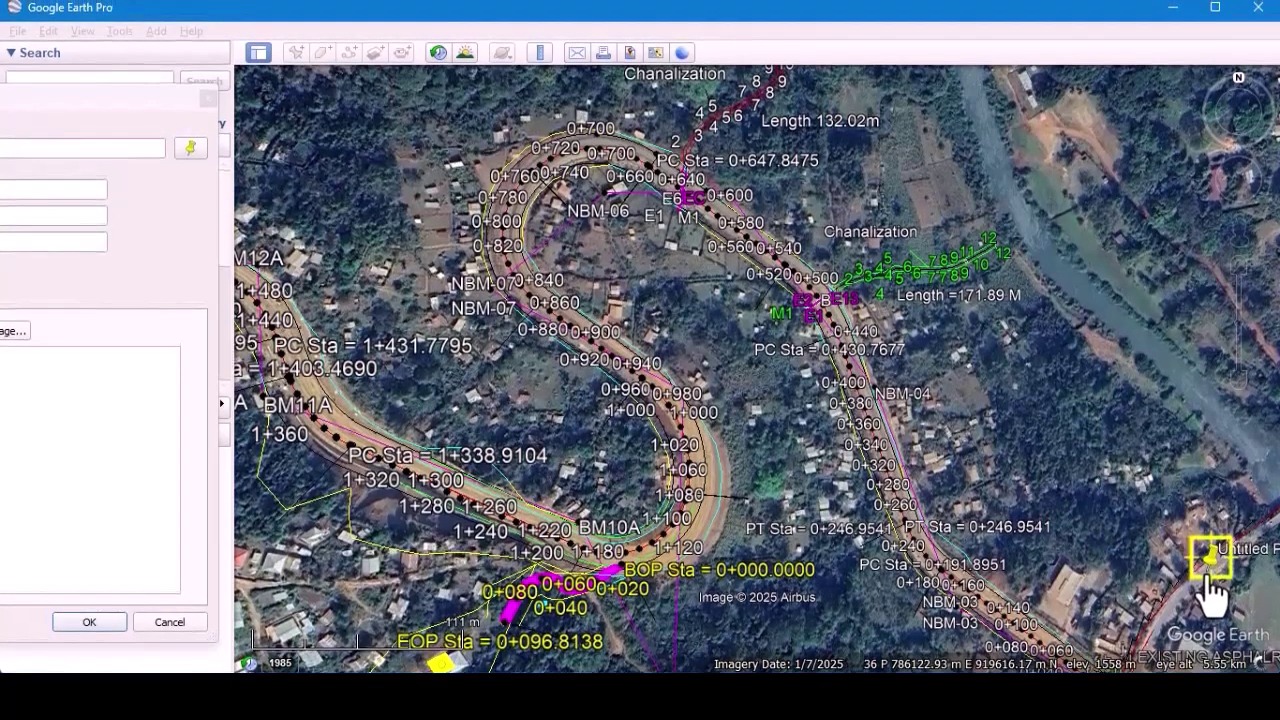
{"action": "mouse_move", "coordinate": [1209, 580]}
{"action": "left_mouse_down"}
{"action": "mouse_move", "coordinate": [771, 405]}
{"action": "mouse_move", "coordinate": [1049, 491]}
{"action": "mouse_move", "coordinate": [1207, 593]}
{"action": "left_mouse_up"}
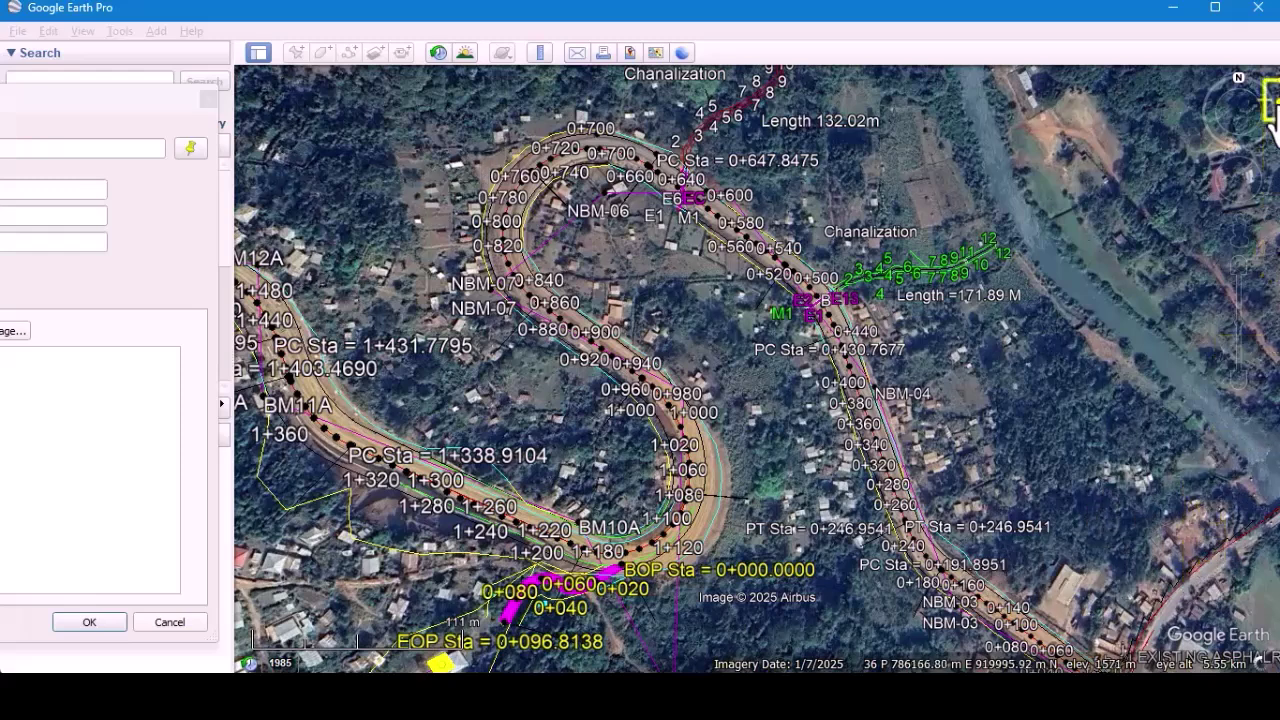
{"action": "left_click_drag", "start_coordinate": [1268, 100], "coordinate": [1212, 598]}
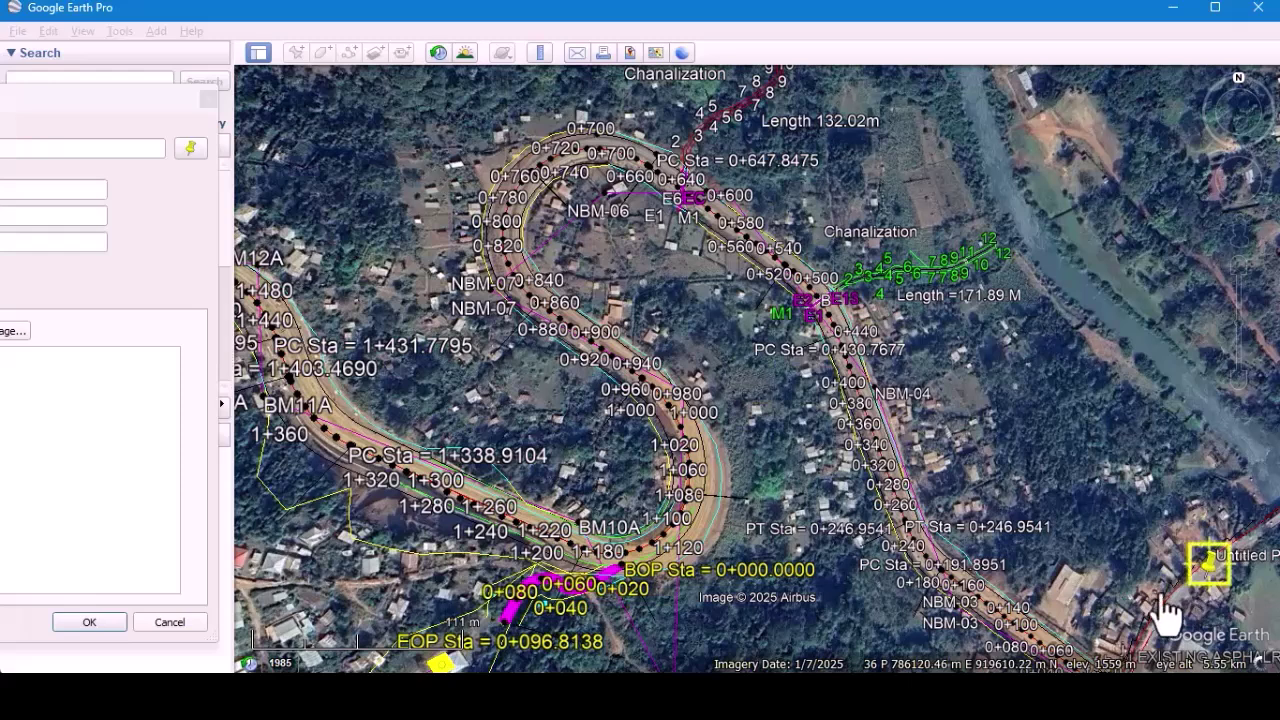
{"action": "left_click_drag", "start_coordinate": [99, 101], "coordinate": [562, 155]}
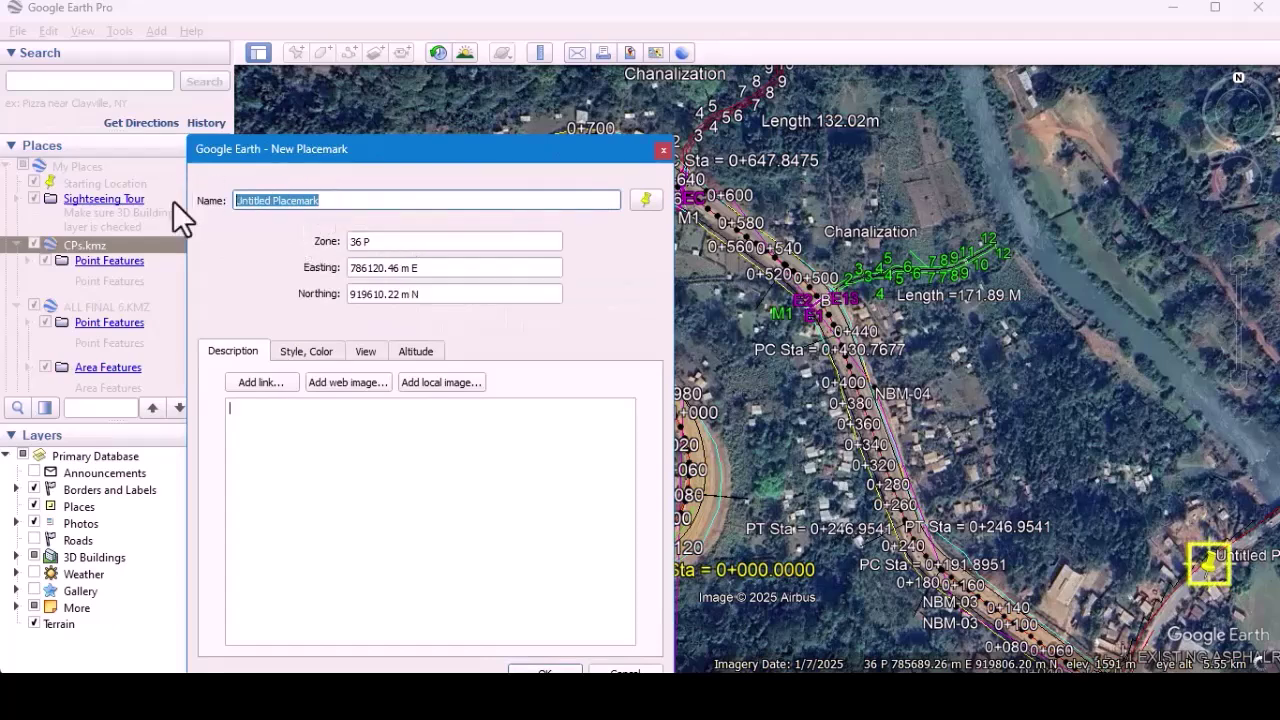
{"action": "type", "text": "P1"}
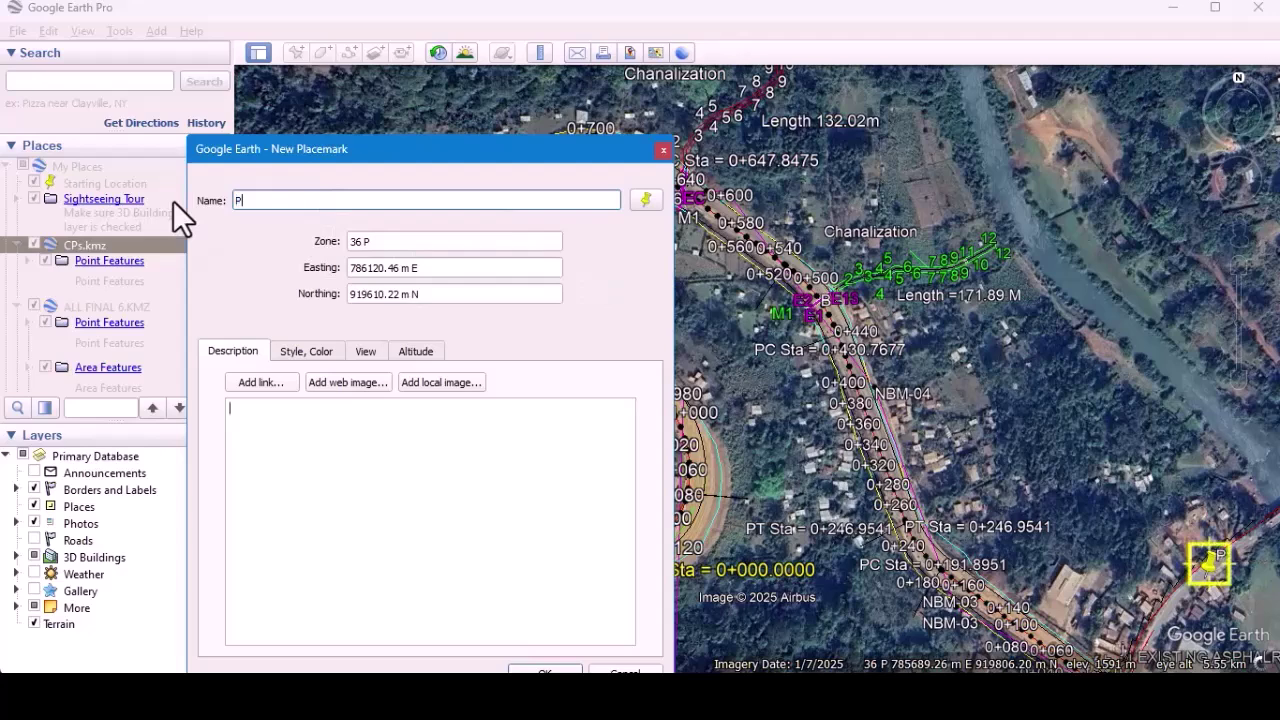
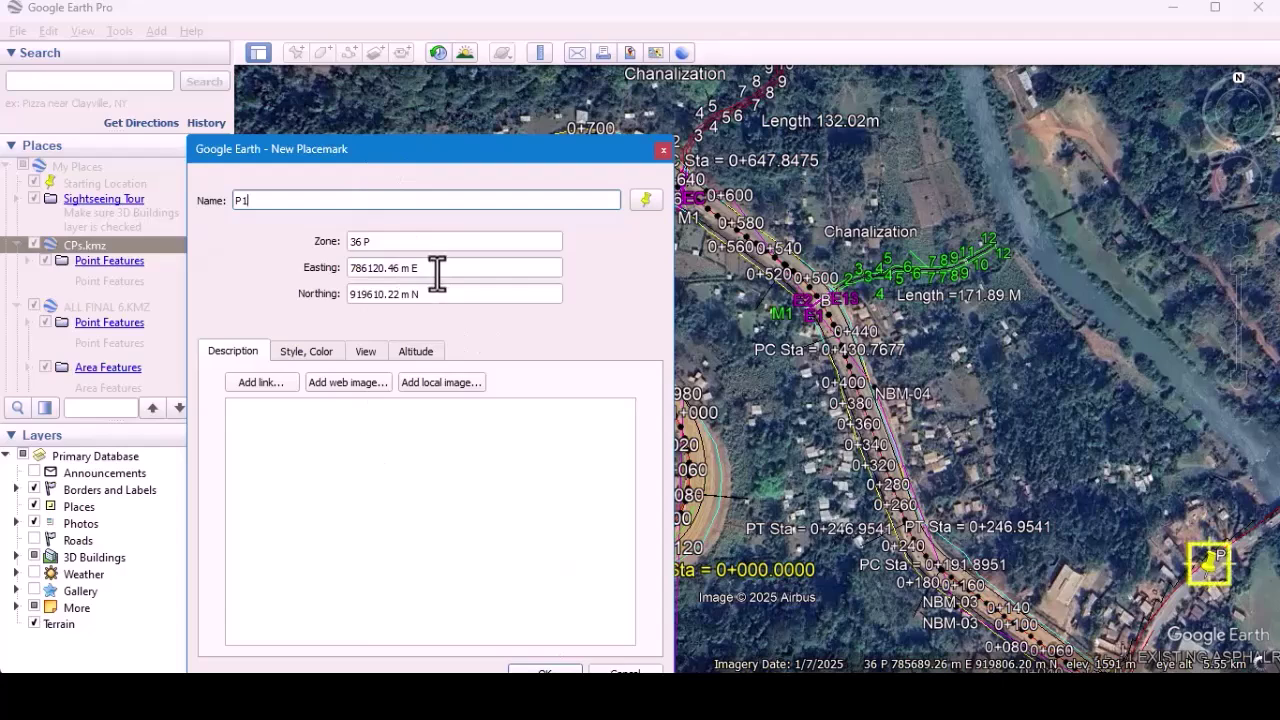
Copy P1's easting, close the blank text window, open an empty Excel workbook, and return to the placemark in Google Earth Pro.
{"action": "left_click_drag", "start_coordinate": [437, 270], "coordinate": [313, 270]}
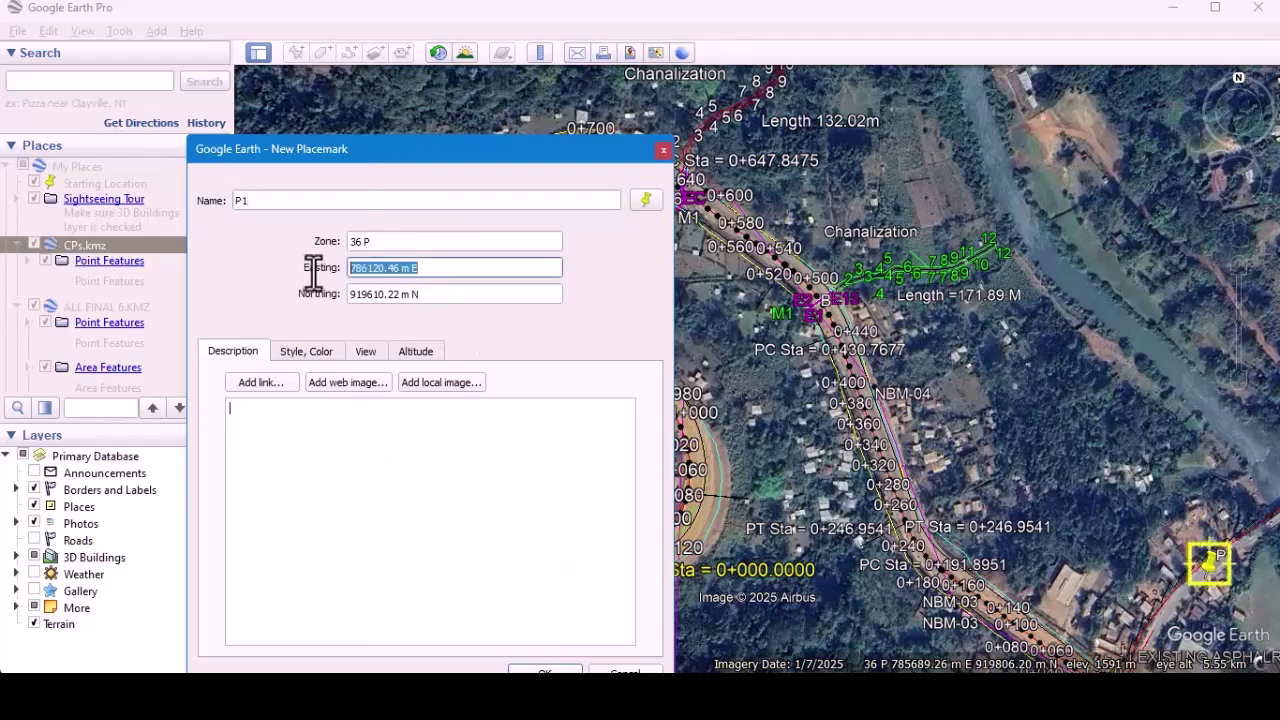
{"action": "right_click", "coordinate": [385, 269]}
{"action": "left_click", "coordinate": [429, 236]}
{"action": "right_click", "coordinate": [373, 272]}
{"action": "left_click", "coordinate": [414, 348]}
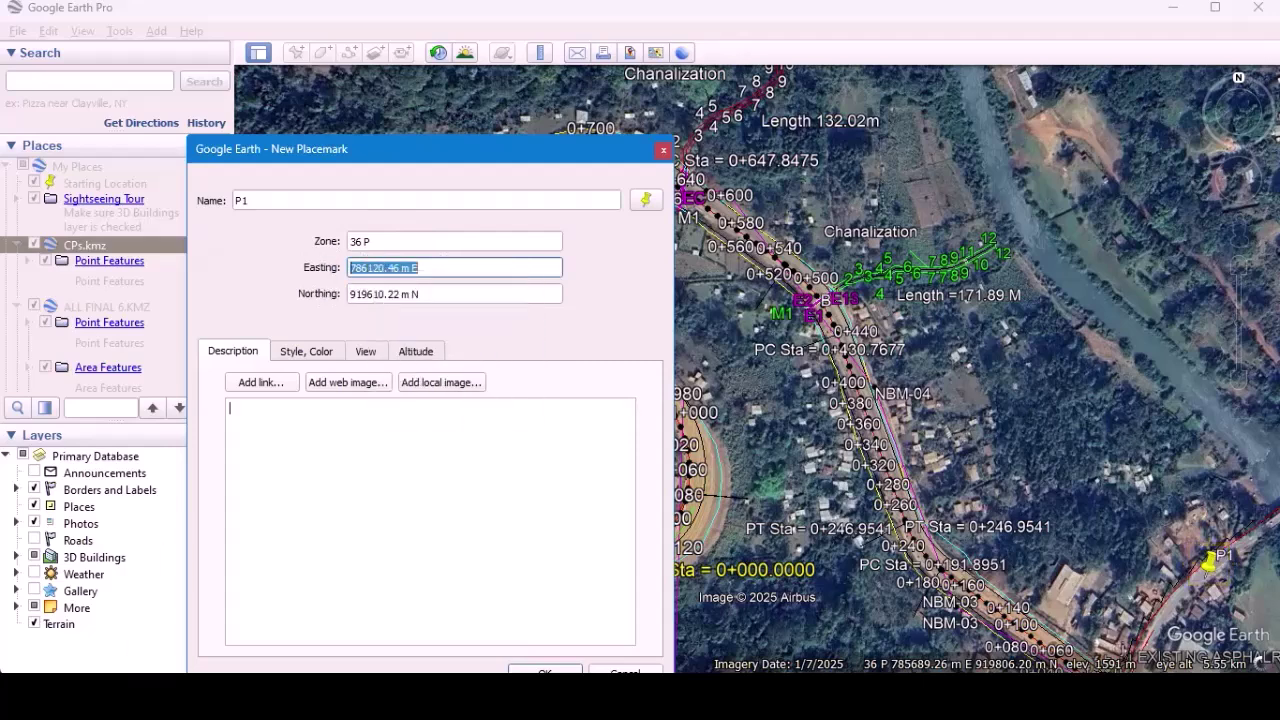
{"action": "key", "text": "alt+Tab"}
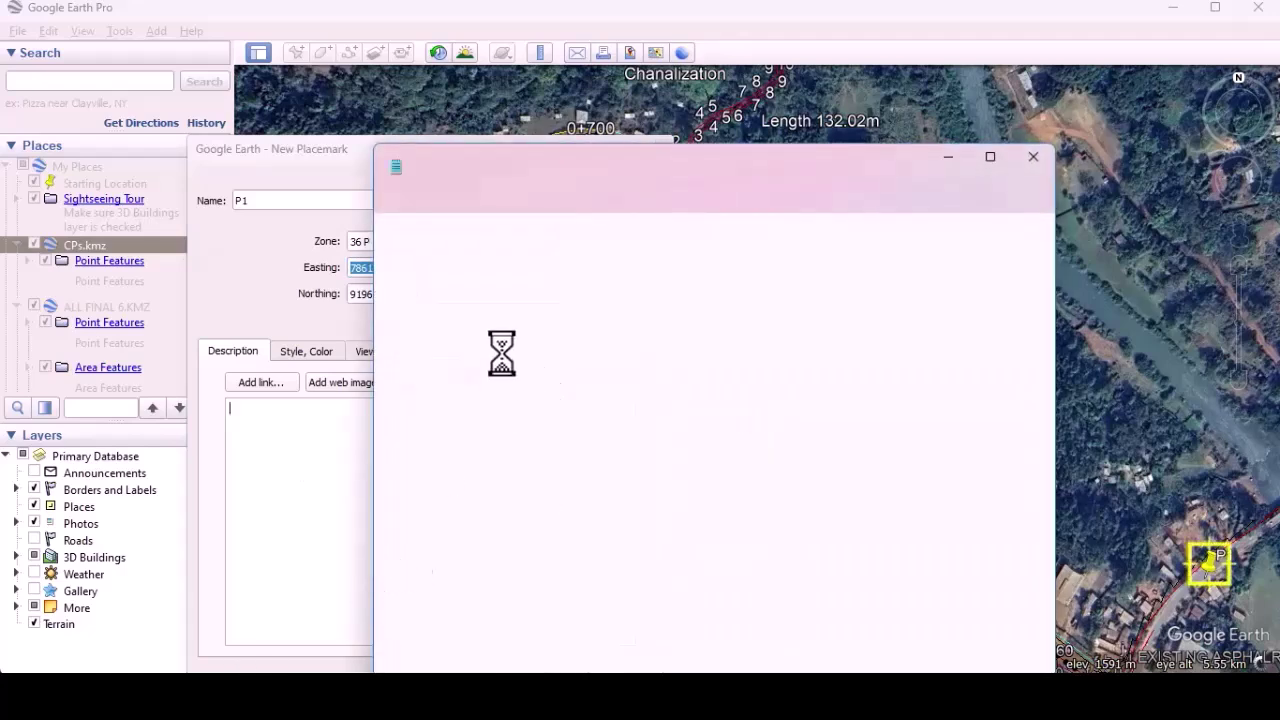
{"action": "left_click", "coordinate": [1033, 157]}
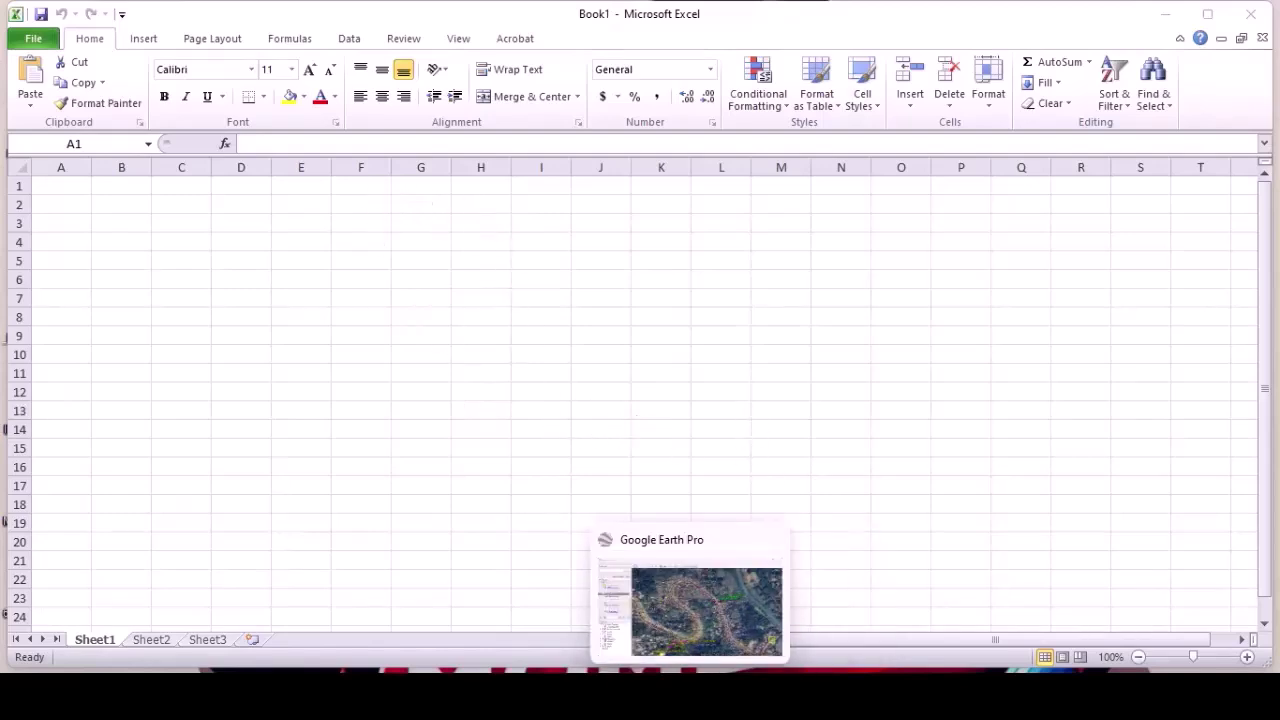
{"action": "left_click", "coordinate": [703, 616]}
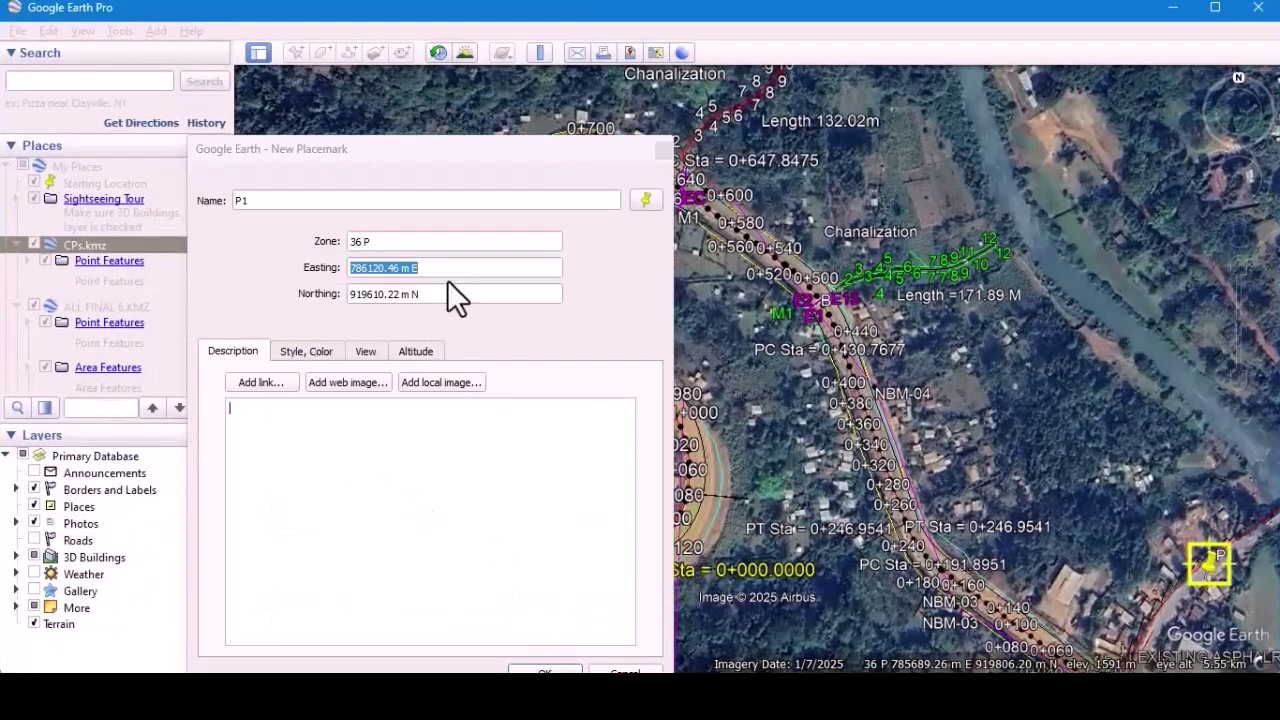
Copy P1's easting, 786120.46 m E, into cell B1 of the Excel workbook.
{"action": "right_click", "coordinate": [383, 277]}
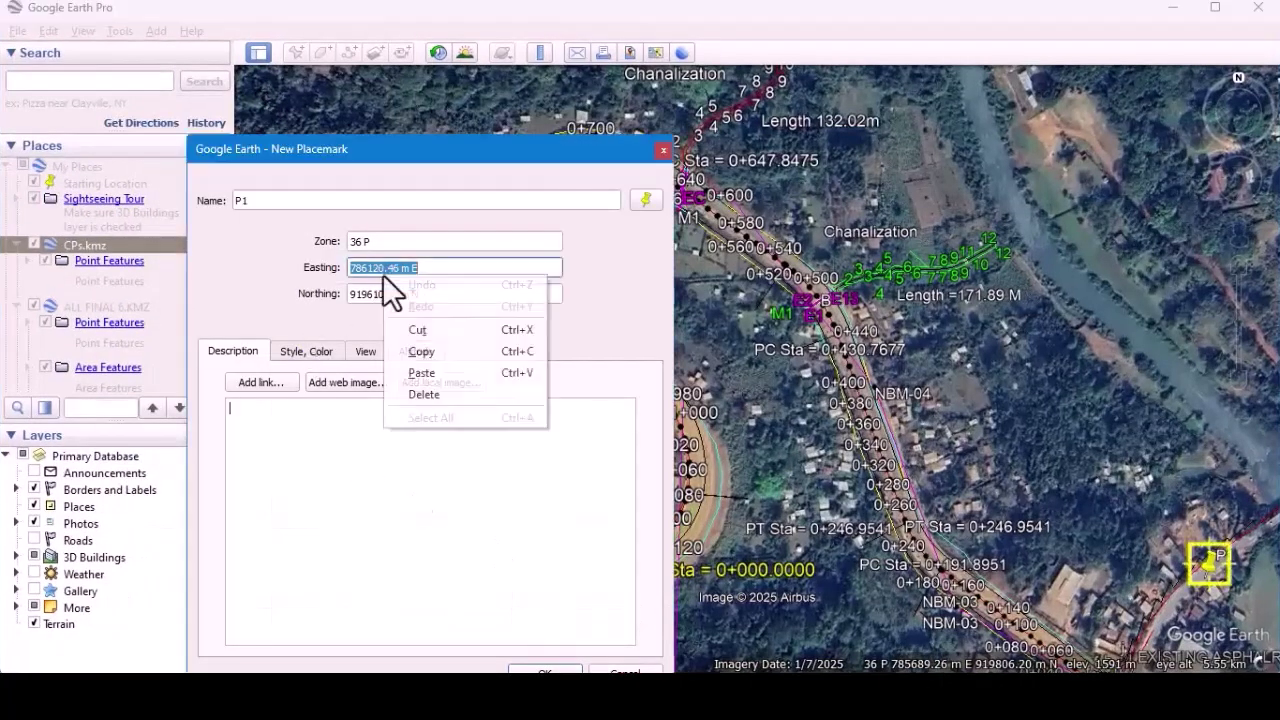
{"action": "left_click", "coordinate": [426, 351]}
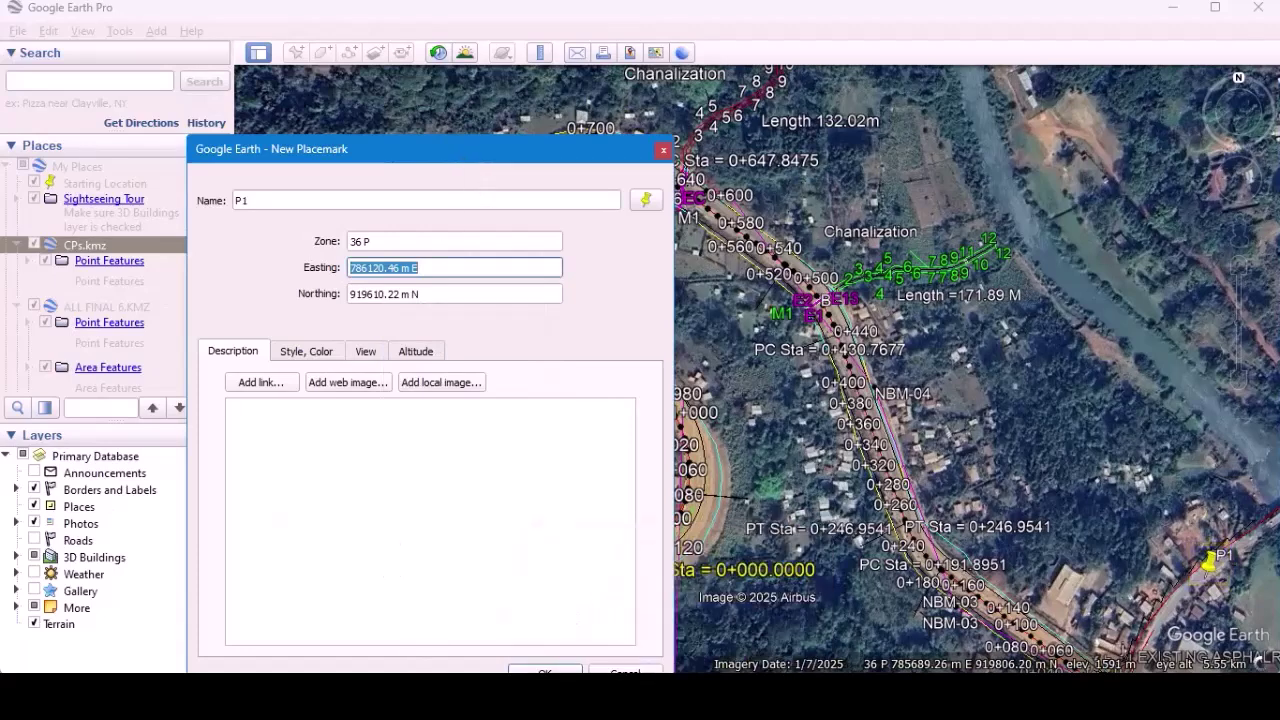
{"action": "left_click", "coordinate": [862, 636]}
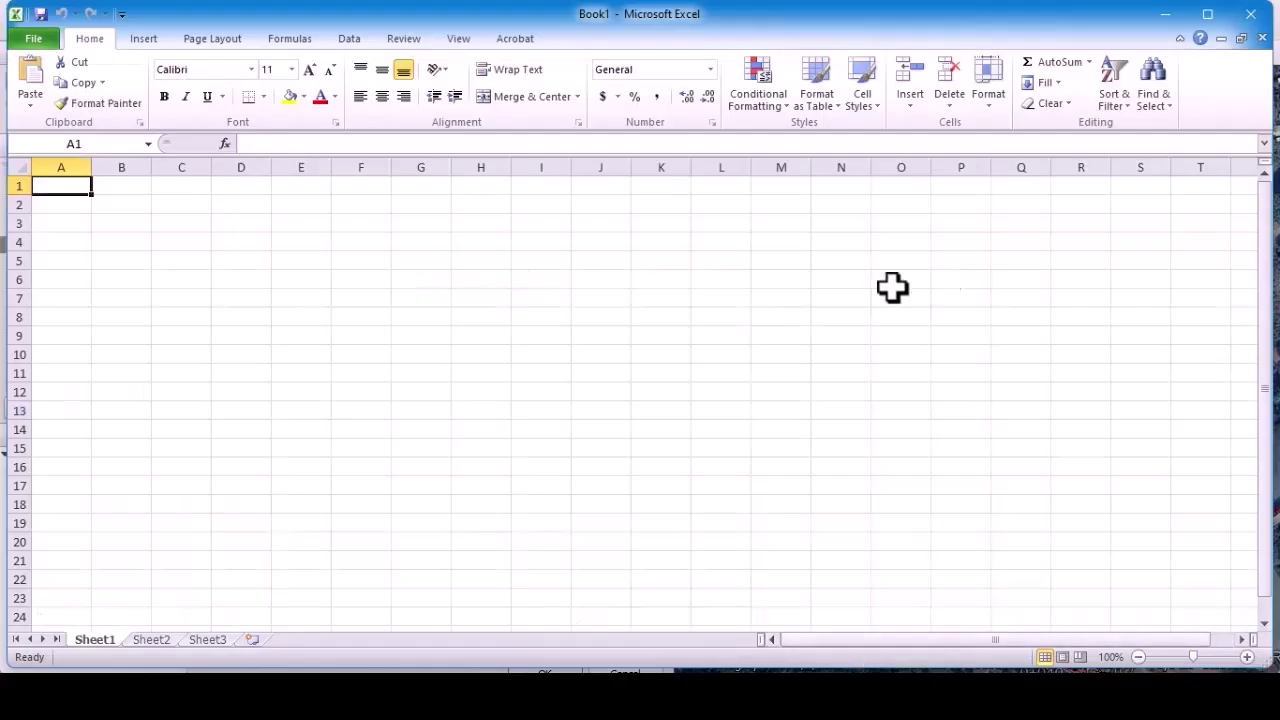
{"action": "left_click", "coordinate": [130, 188]}
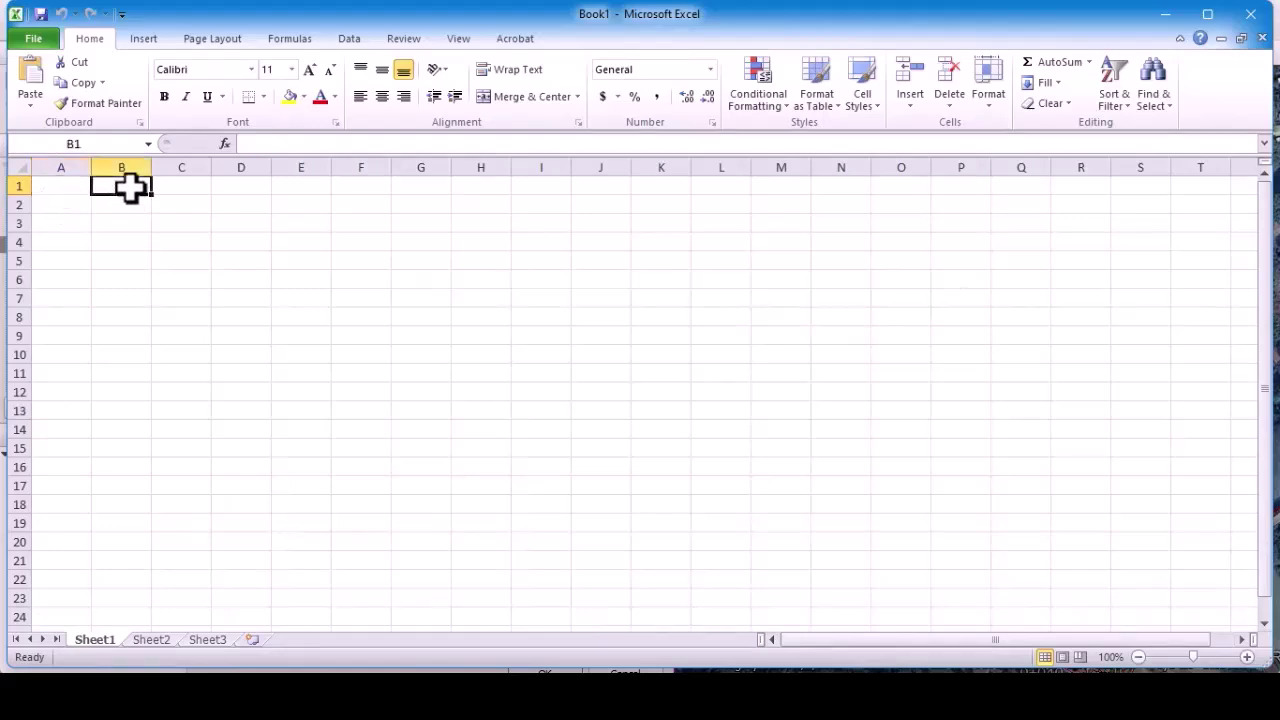
{"action": "right_click", "coordinate": [128, 188]}
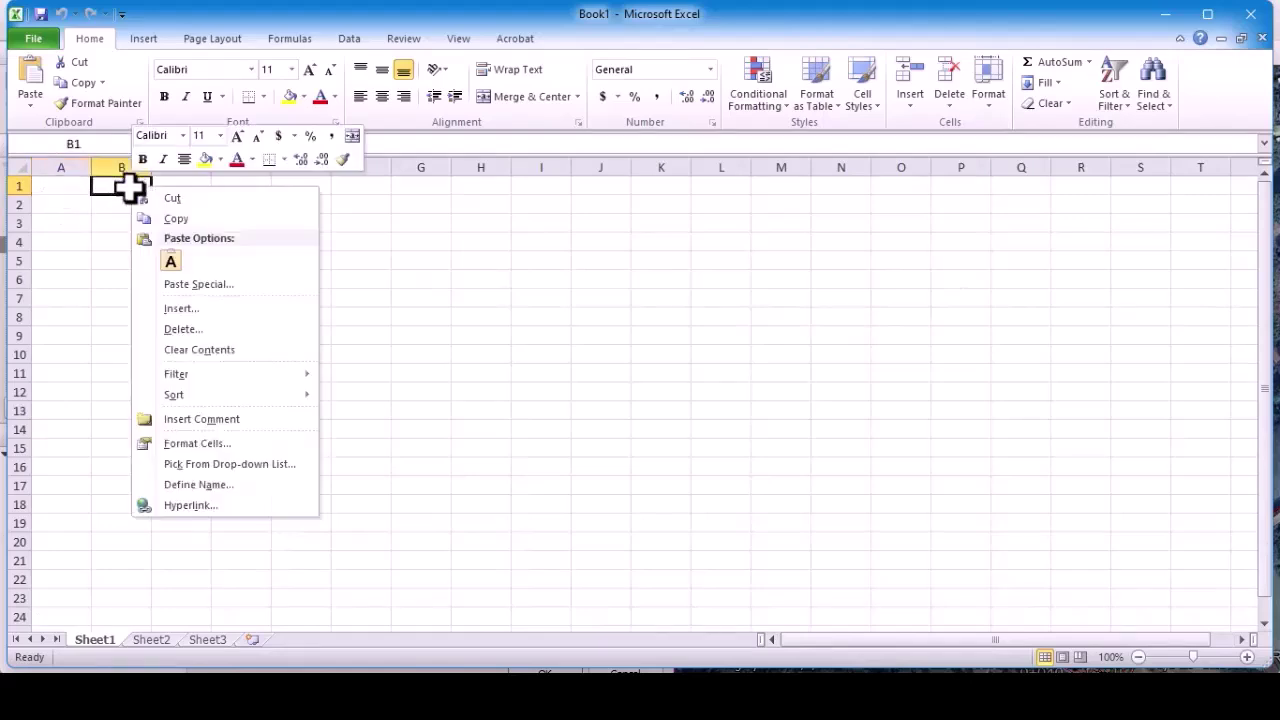
{"action": "left_click", "coordinate": [171, 261]}
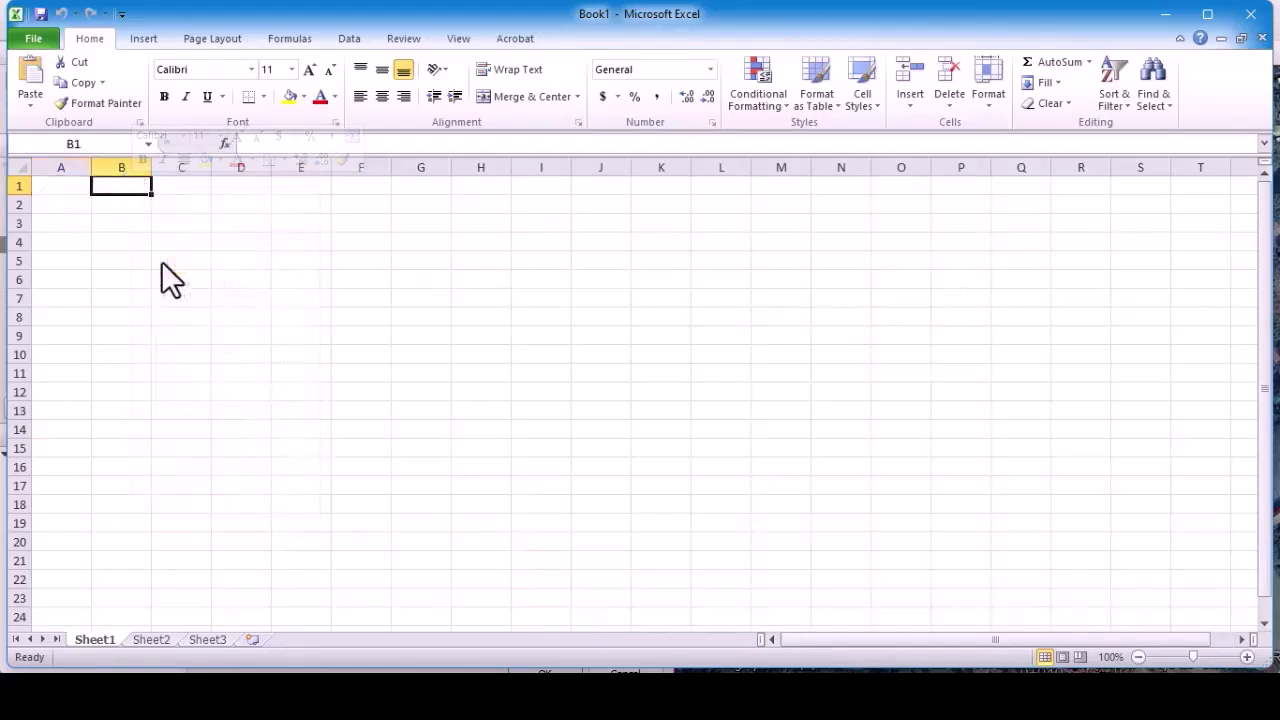
{"action": "left_click", "coordinate": [414, 279]}
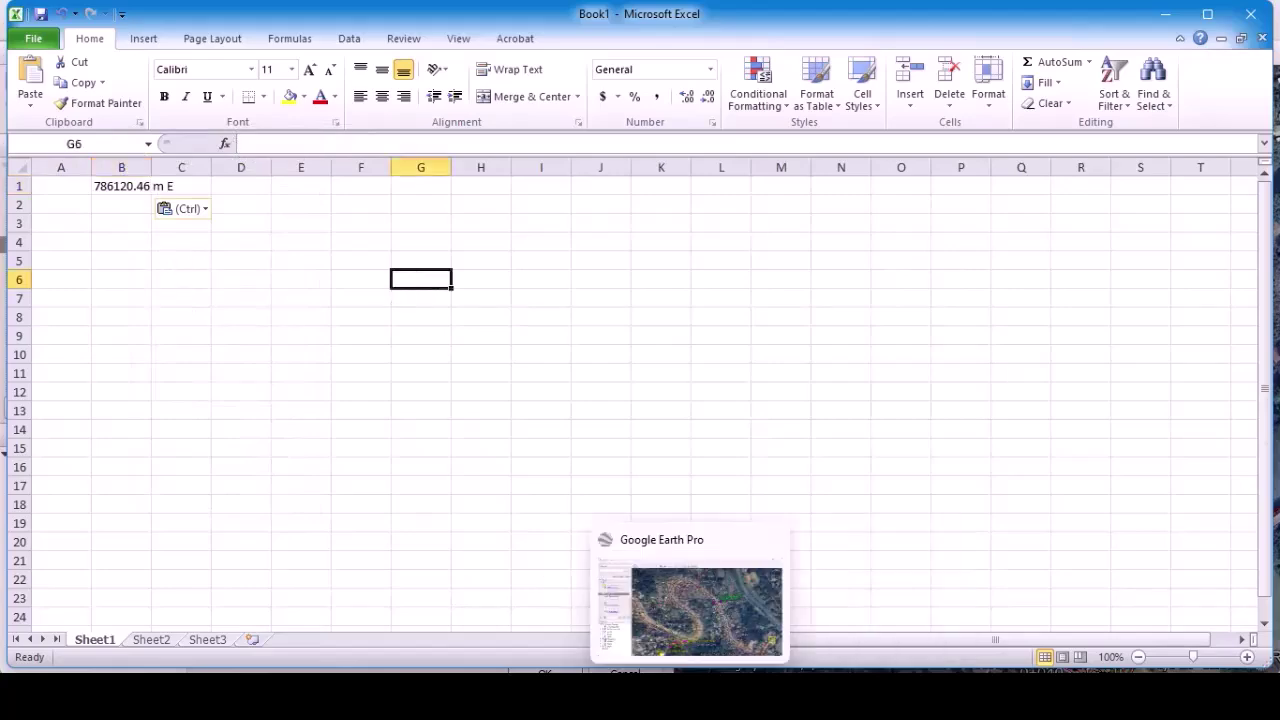
Copy P1's northing, 919610.22 m N, from Google Earth Pro into cell D1 of the Excel workbook.
{"action": "left_click", "coordinate": [717, 603]}
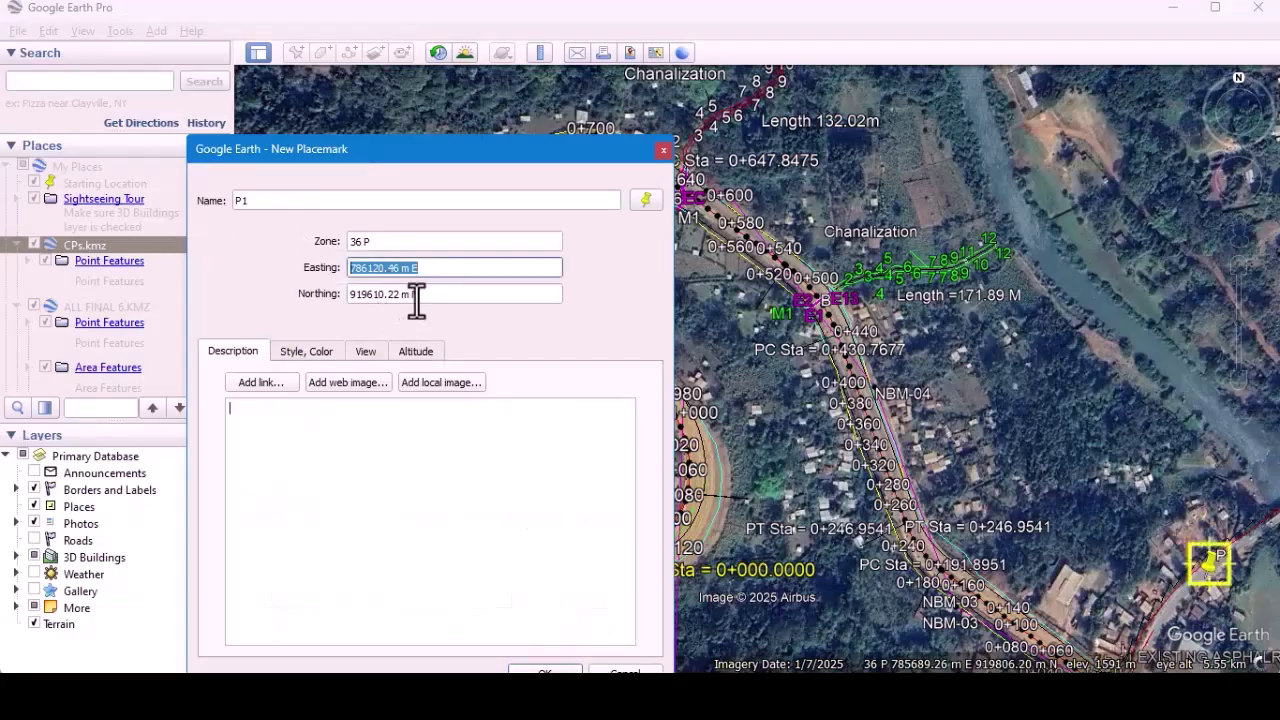
{"action": "left_click_drag", "start_coordinate": [423, 294], "coordinate": [337, 305]}
{"action": "right_click", "coordinate": [373, 294]}
{"action": "left_click", "coordinate": [422, 369]}
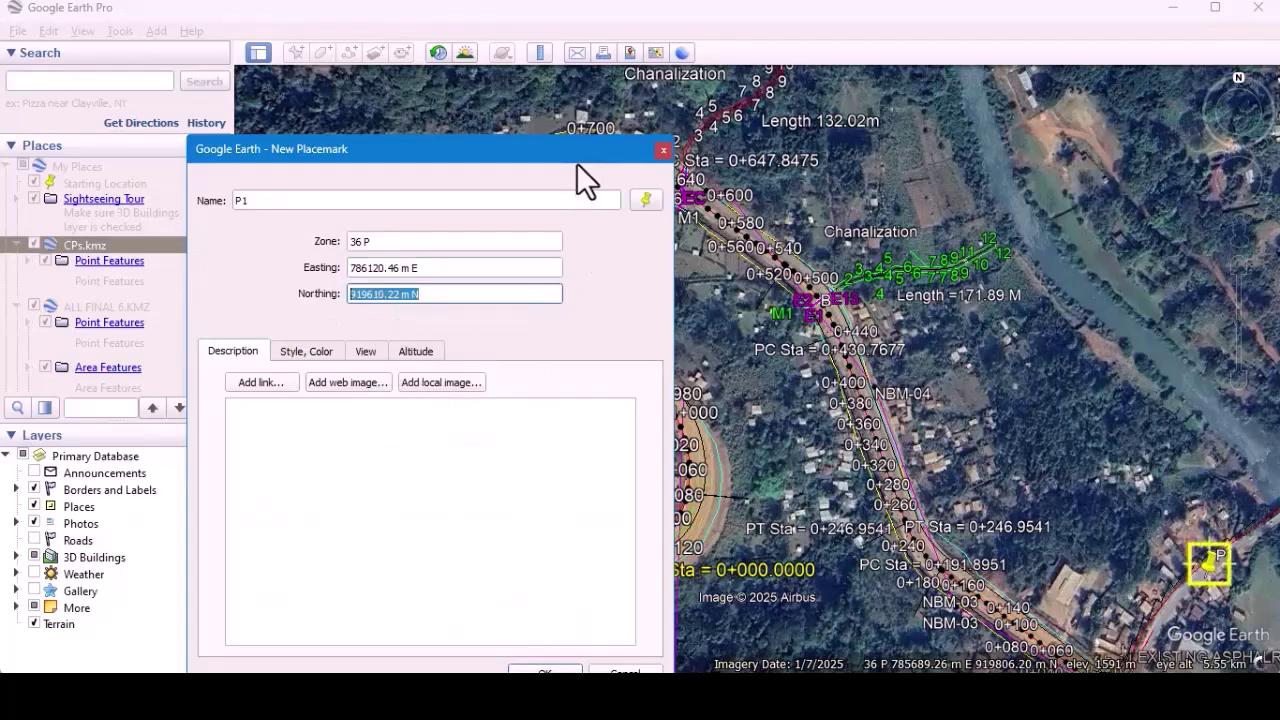
{"action": "left_click_drag", "start_coordinate": [579, 160], "coordinate": [717, 263]}
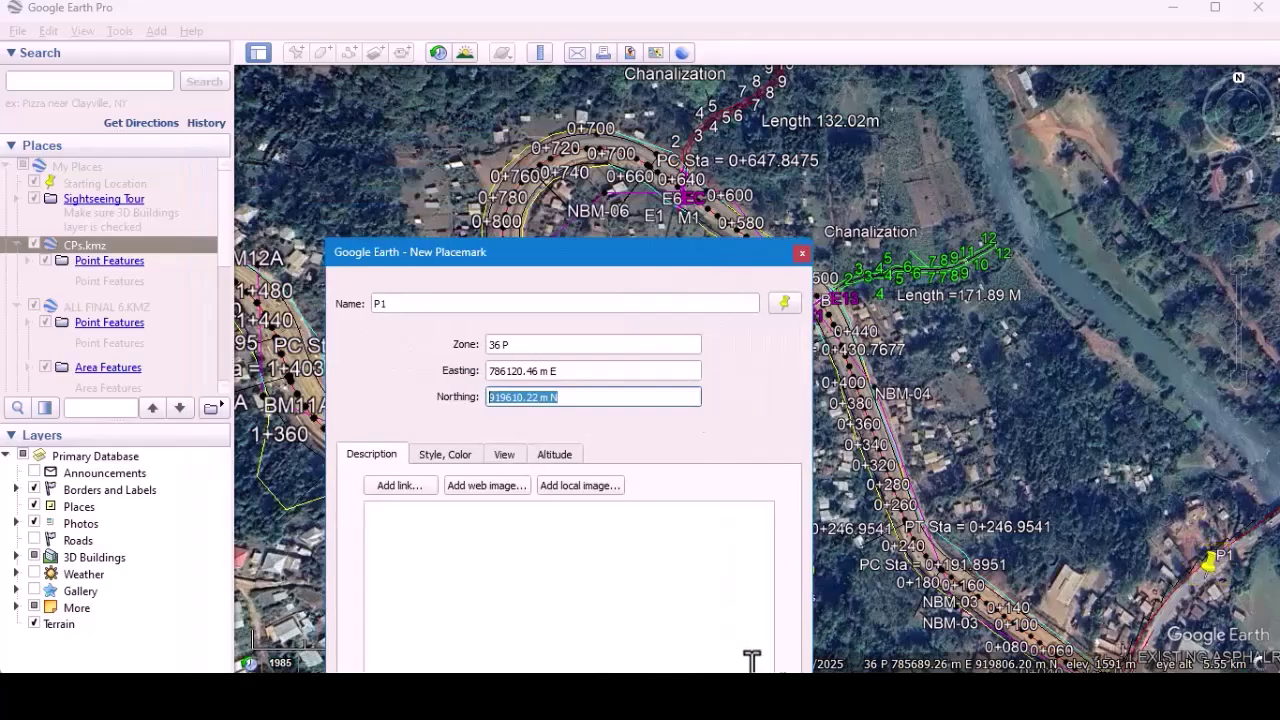
{"action": "left_click", "coordinate": [863, 618]}
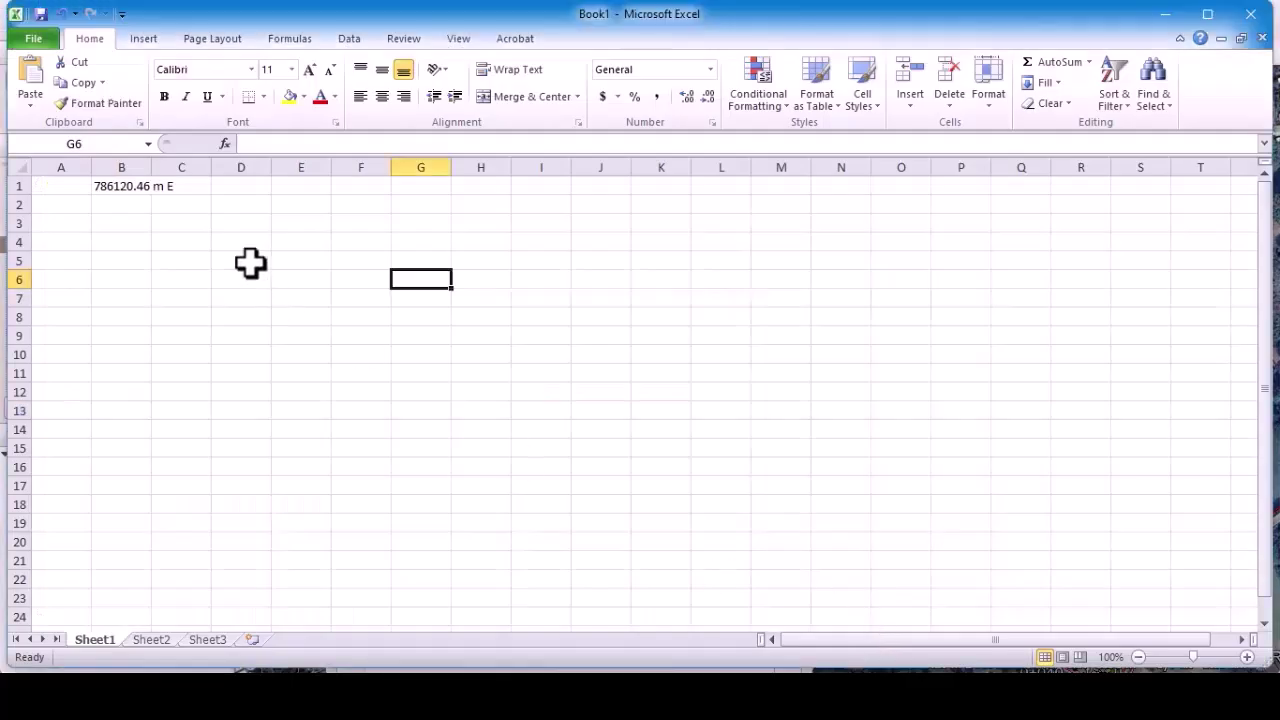
{"action": "right_click", "coordinate": [223, 187]}
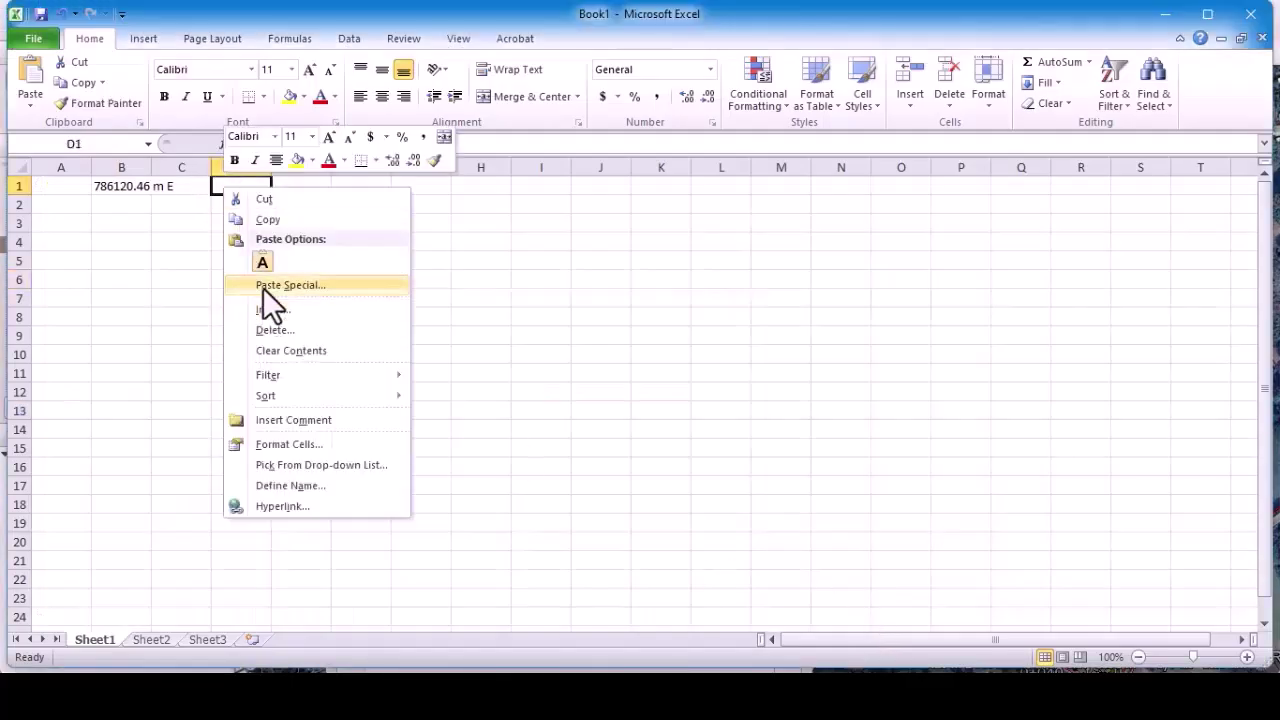
{"action": "left_click", "coordinate": [263, 262]}
Label the coordinate row P1 in cell A1.
{"action": "left_click", "coordinate": [60, 187]}
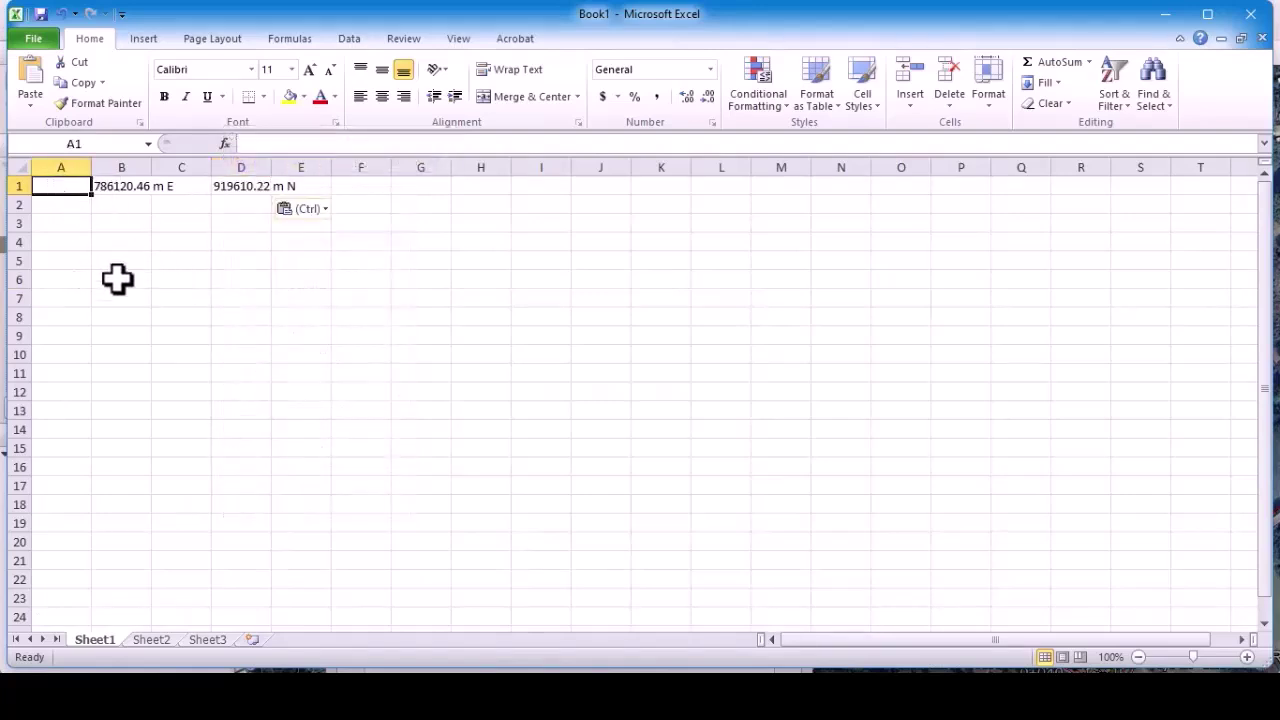
{"action": "type", "text": "P1"}
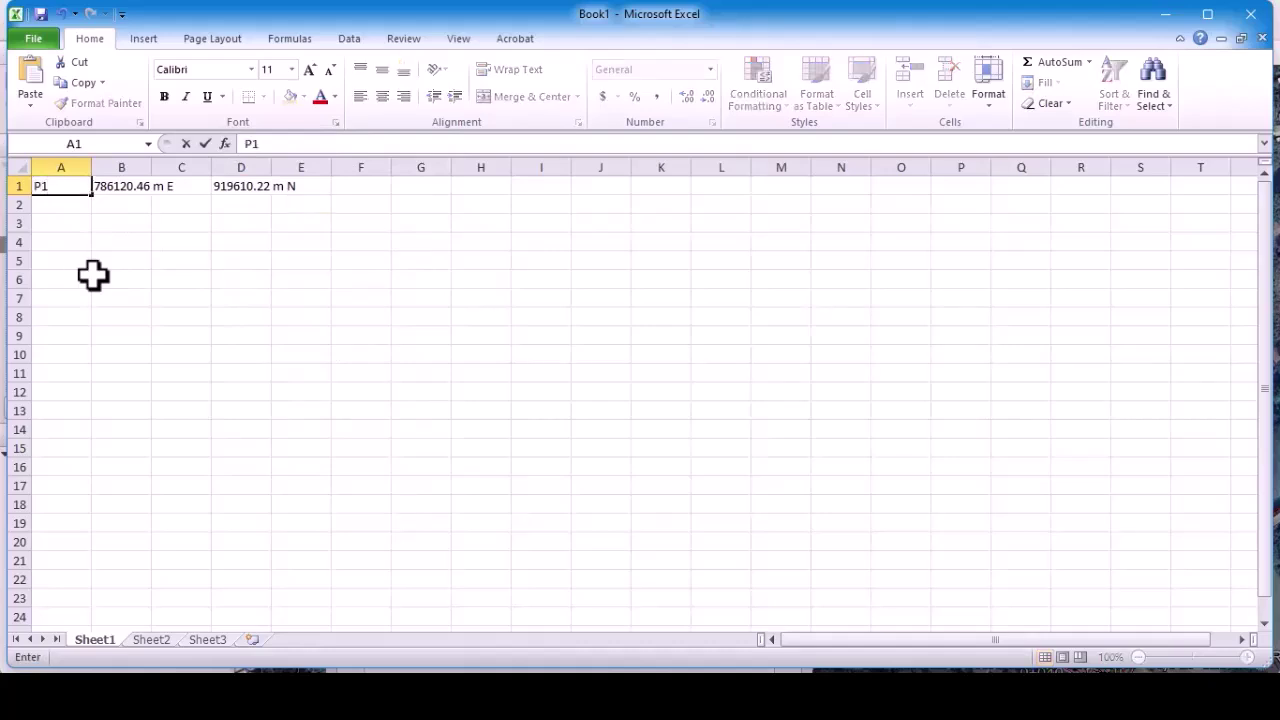
{"action": "left_click", "coordinate": [612, 390]}
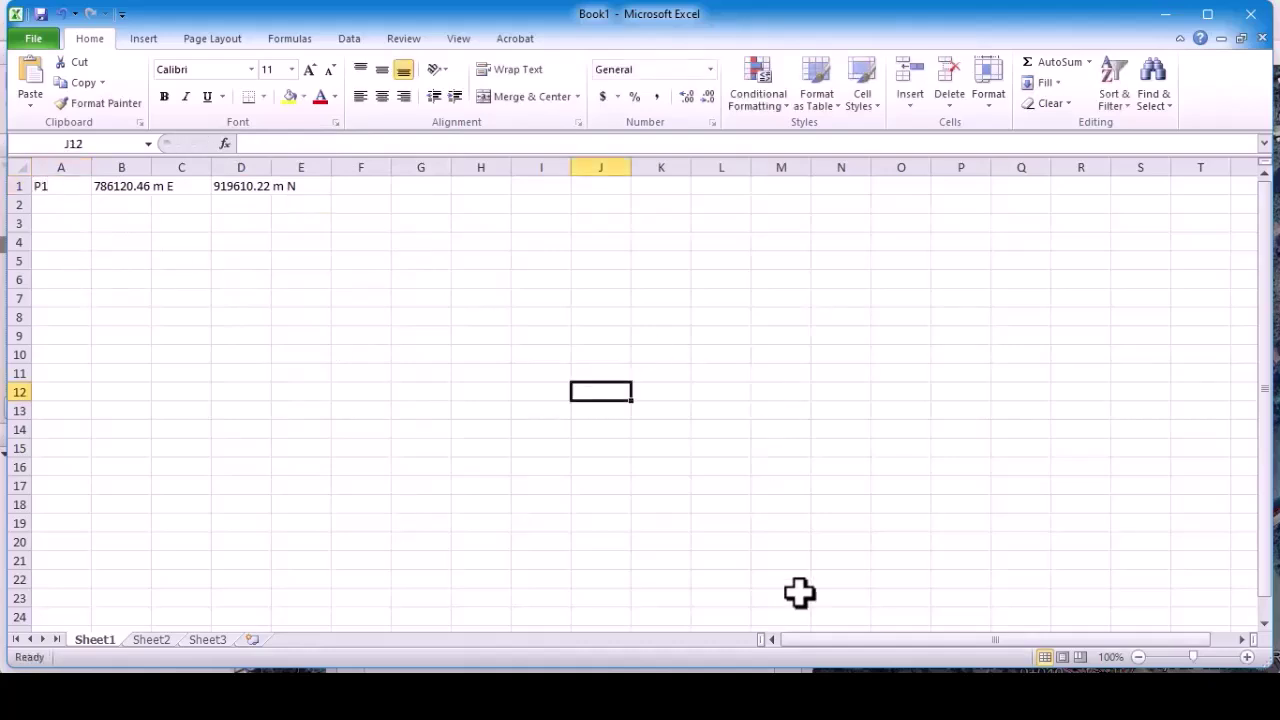
Switch back to Google Earth Pro and save the P1 placemark.
{"action": "mouse_move", "coordinate": [691, 640]}
{"action": "left_click", "coordinate": [706, 612]}
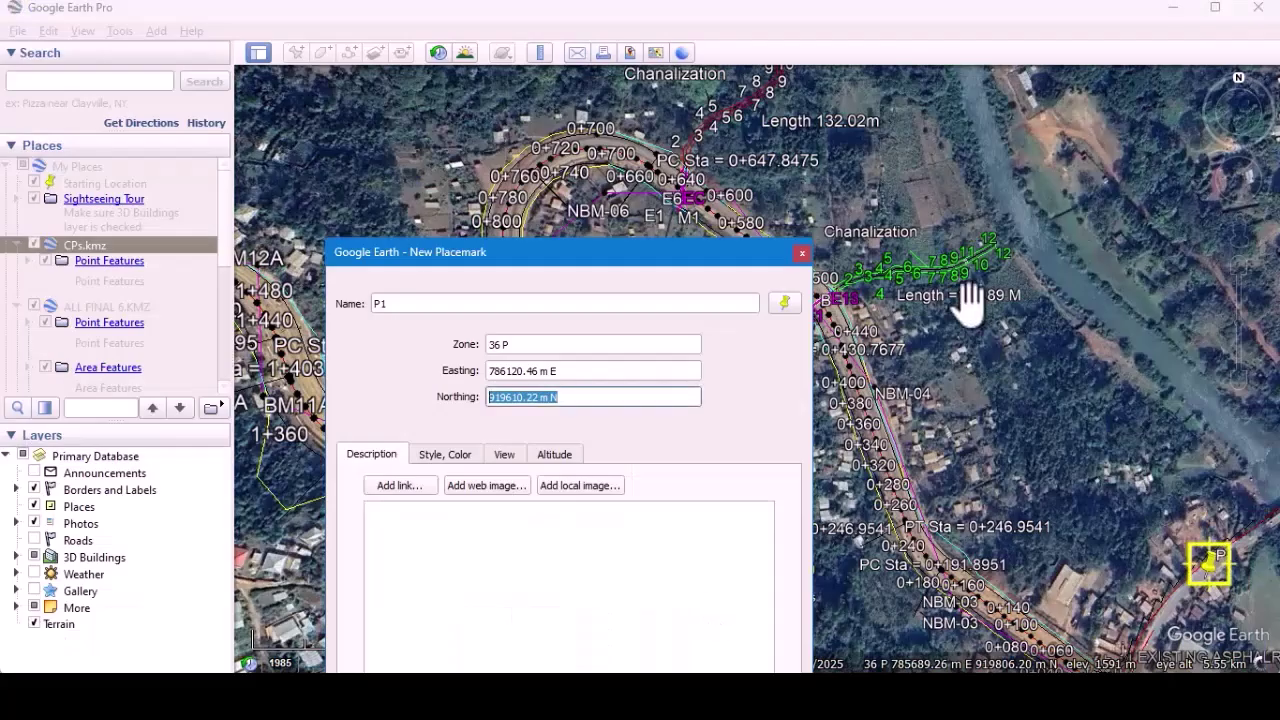
{"action": "left_click_drag", "start_coordinate": [650, 248], "coordinate": [629, 121]}
{"action": "mouse_move", "coordinate": [691, 668]}
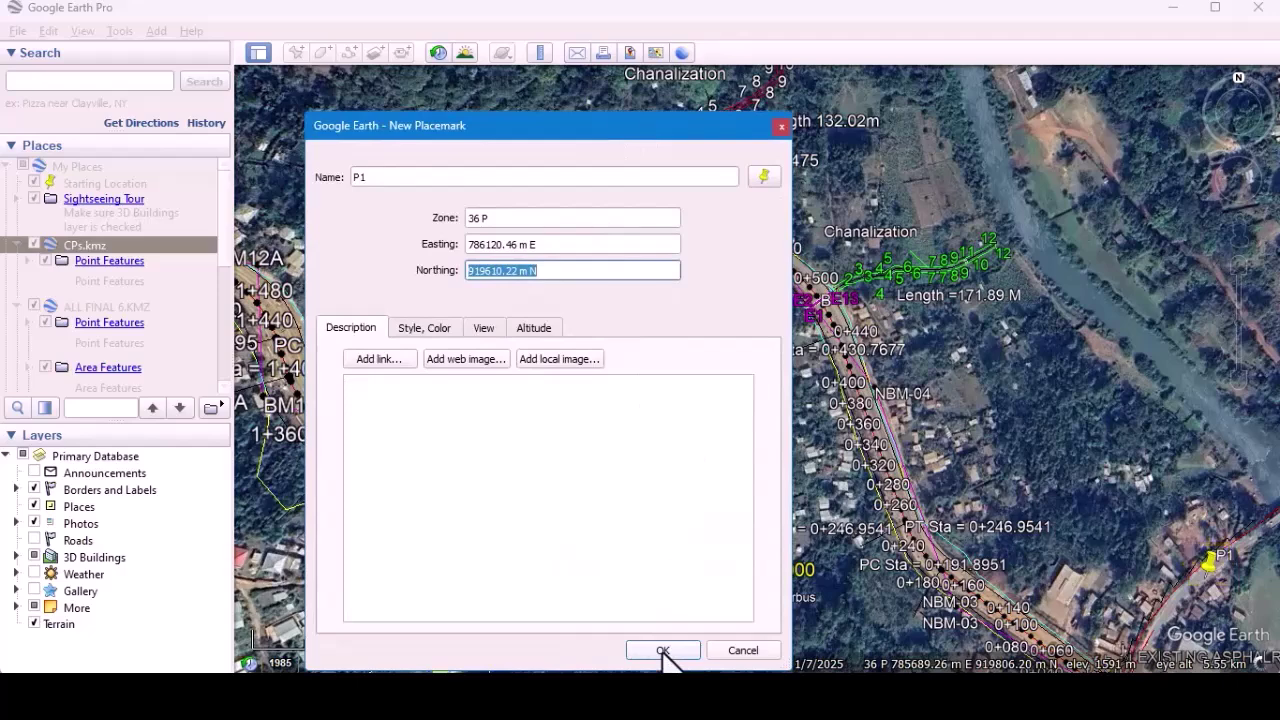
{"action": "left_click", "coordinate": [663, 651]}
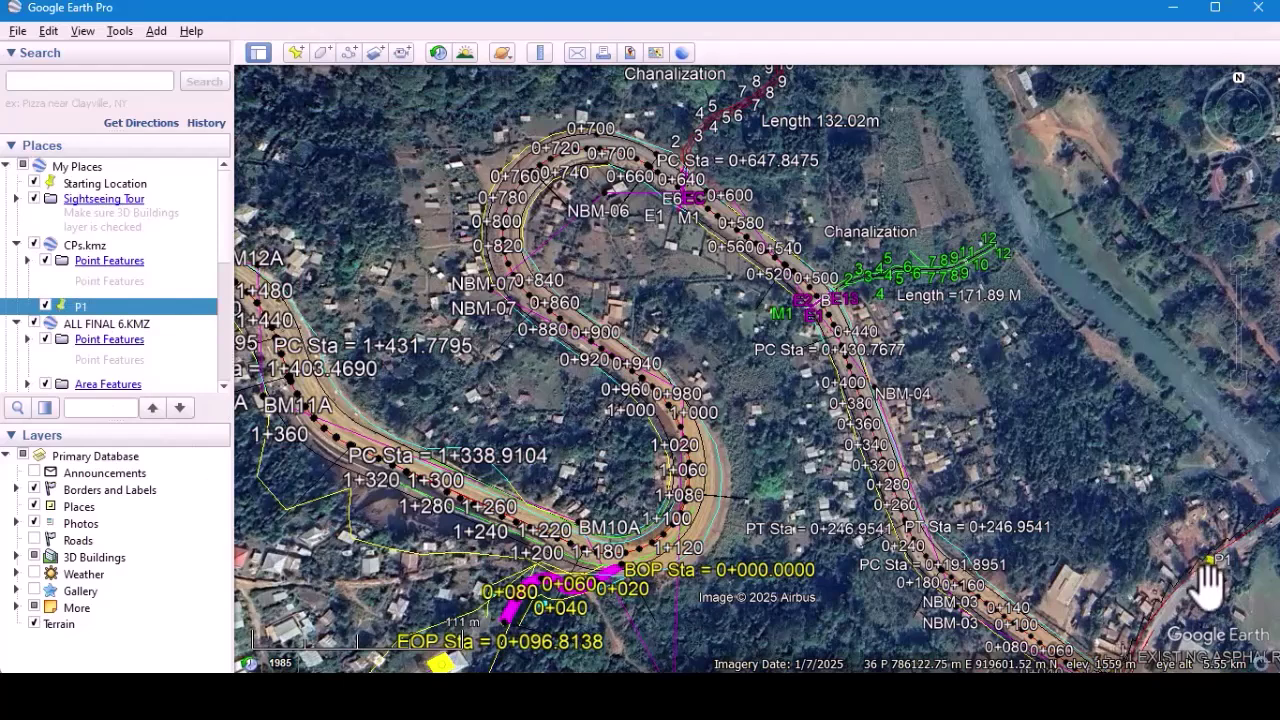
Create a placemark named P2 and copy its easting, 785689.26 m E, into cell B2 of the Excel workbook.
{"action": "left_click", "coordinate": [297, 53]}
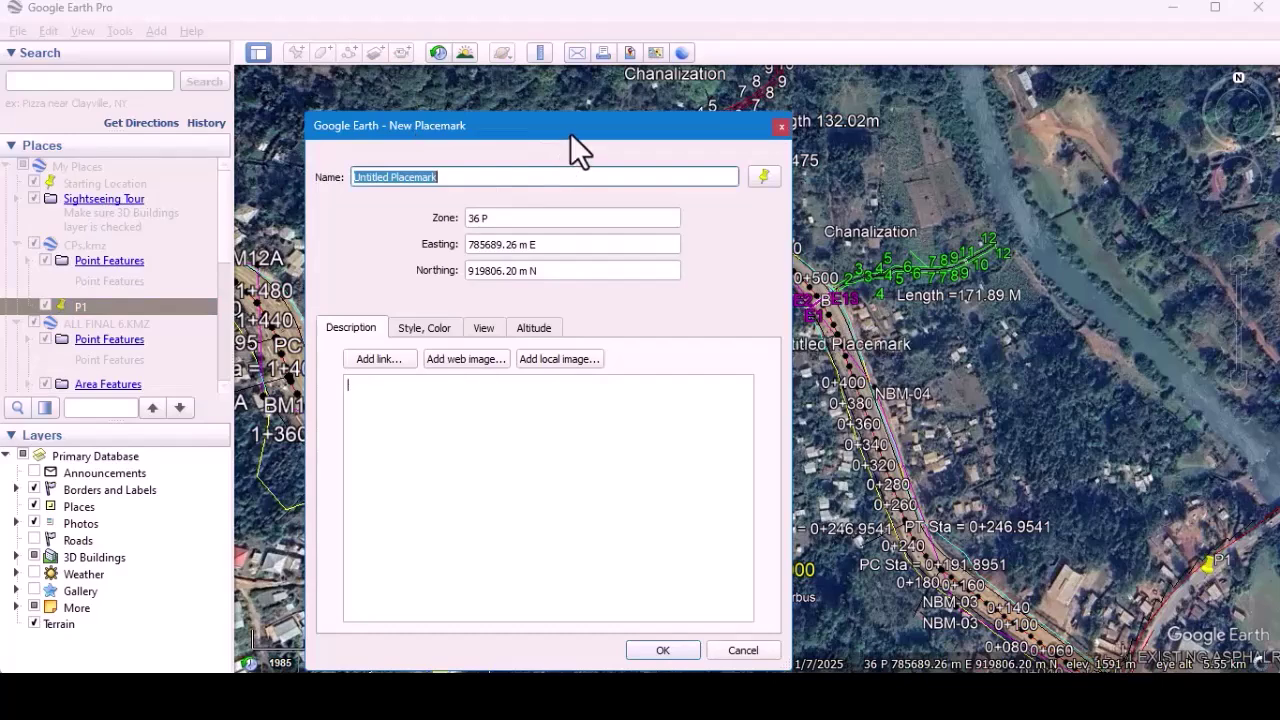
{"action": "type", "text": "P2"}
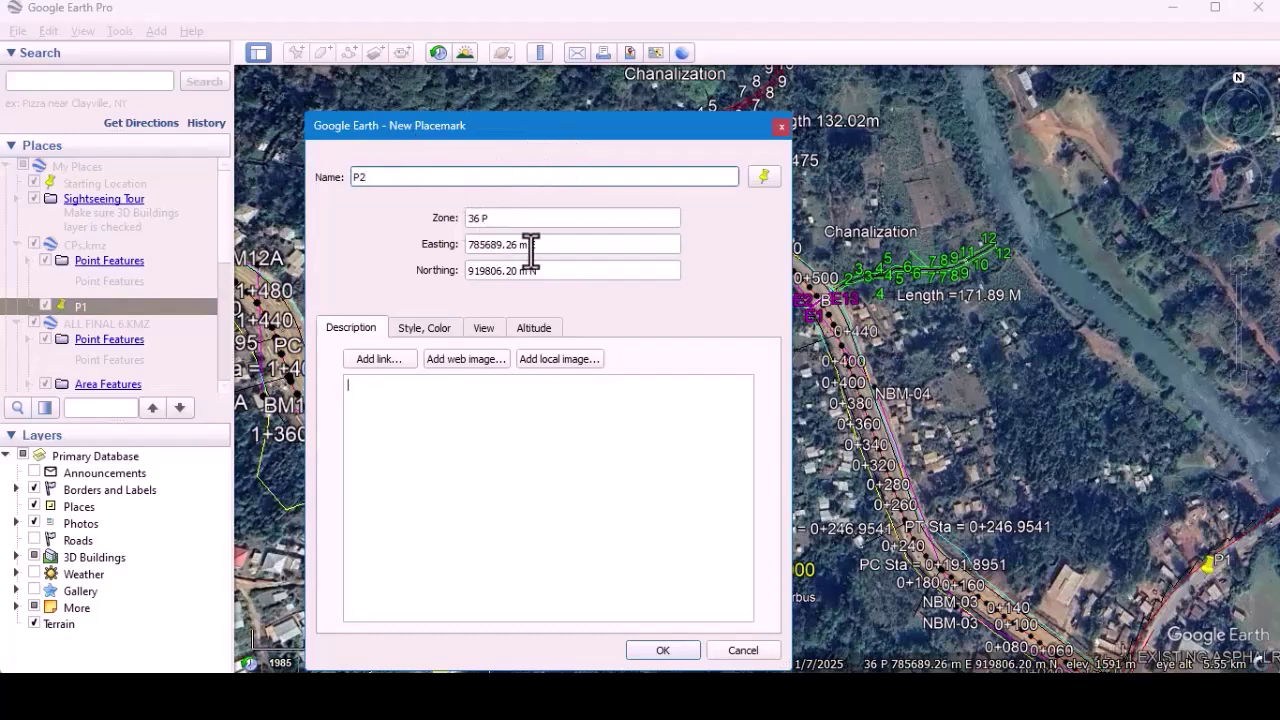
{"action": "left_click_drag", "start_coordinate": [551, 246], "coordinate": [444, 257]}
{"action": "right_click", "coordinate": [484, 248]}
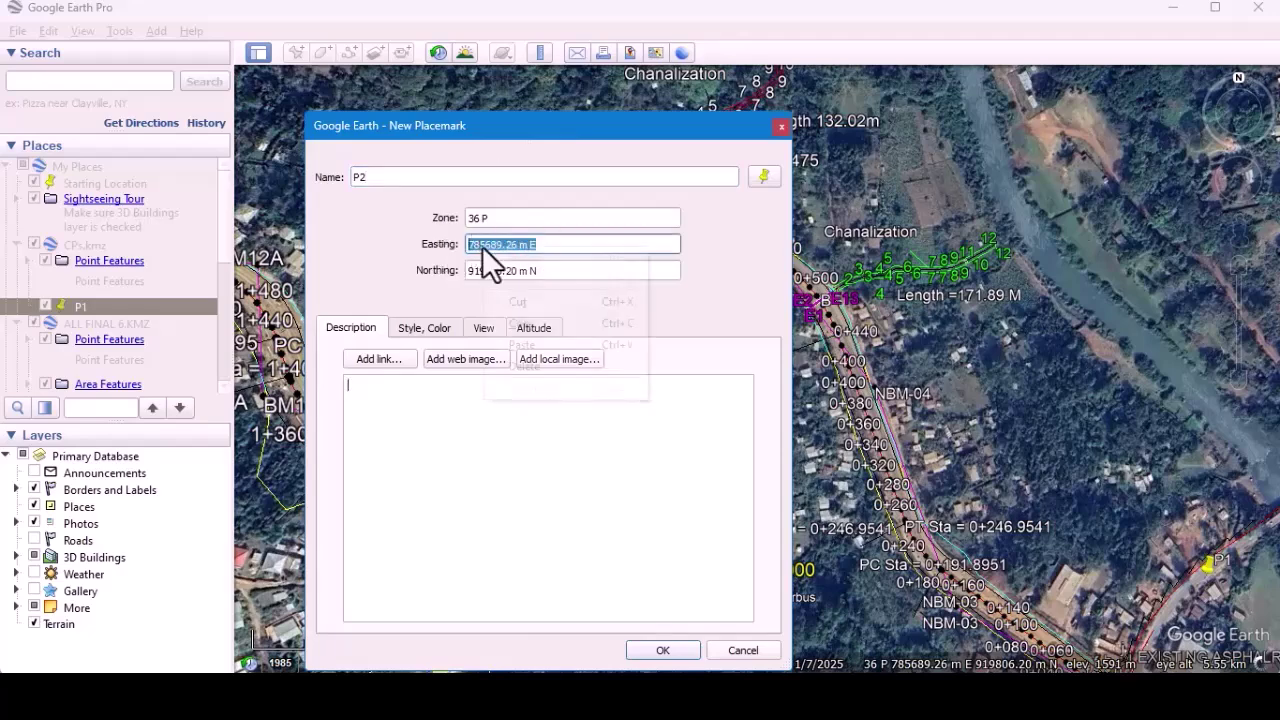
{"action": "left_click", "coordinate": [528, 320]}
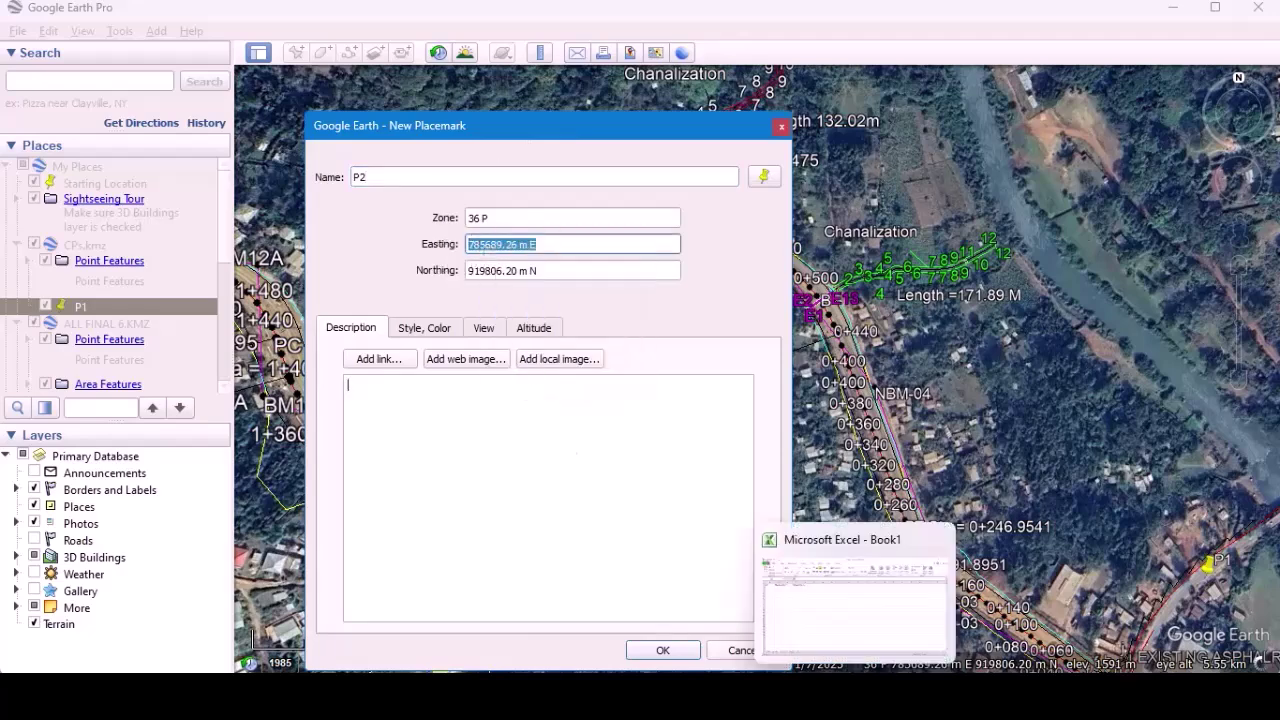
{"action": "left_click", "coordinate": [861, 594]}
{"action": "right_click", "coordinate": [112, 210]}
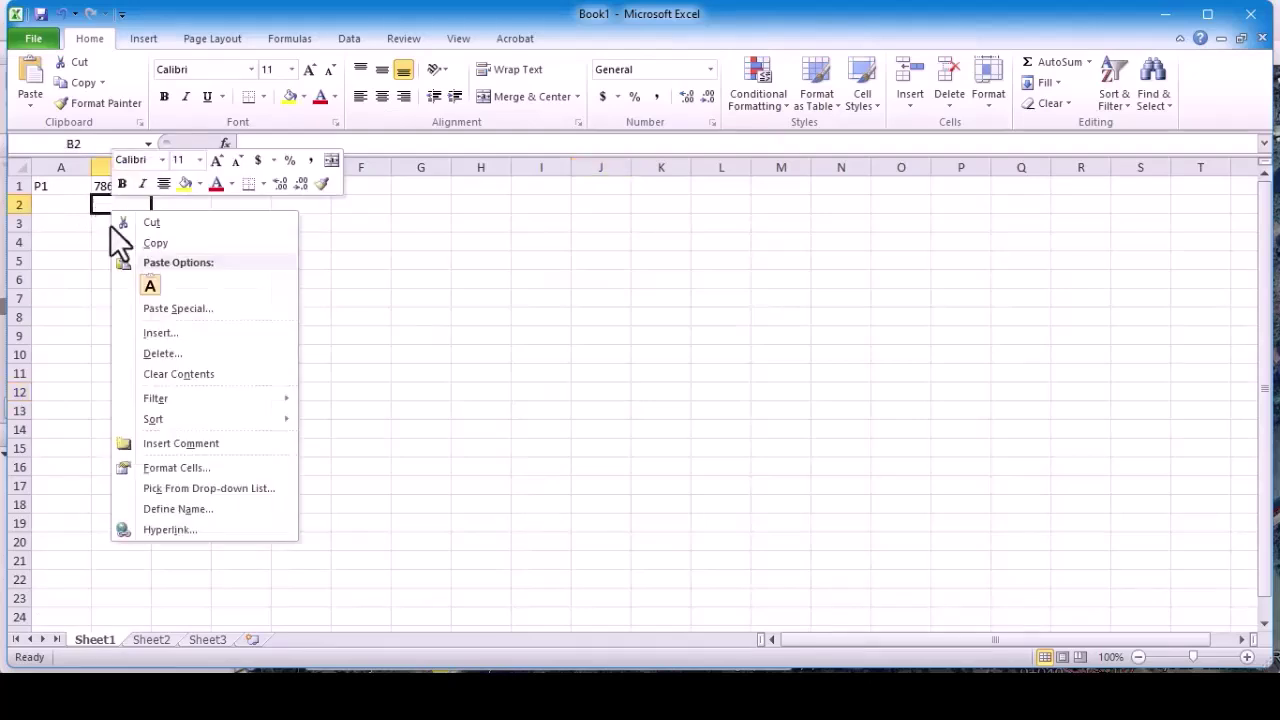
{"action": "left_click", "coordinate": [150, 287]}
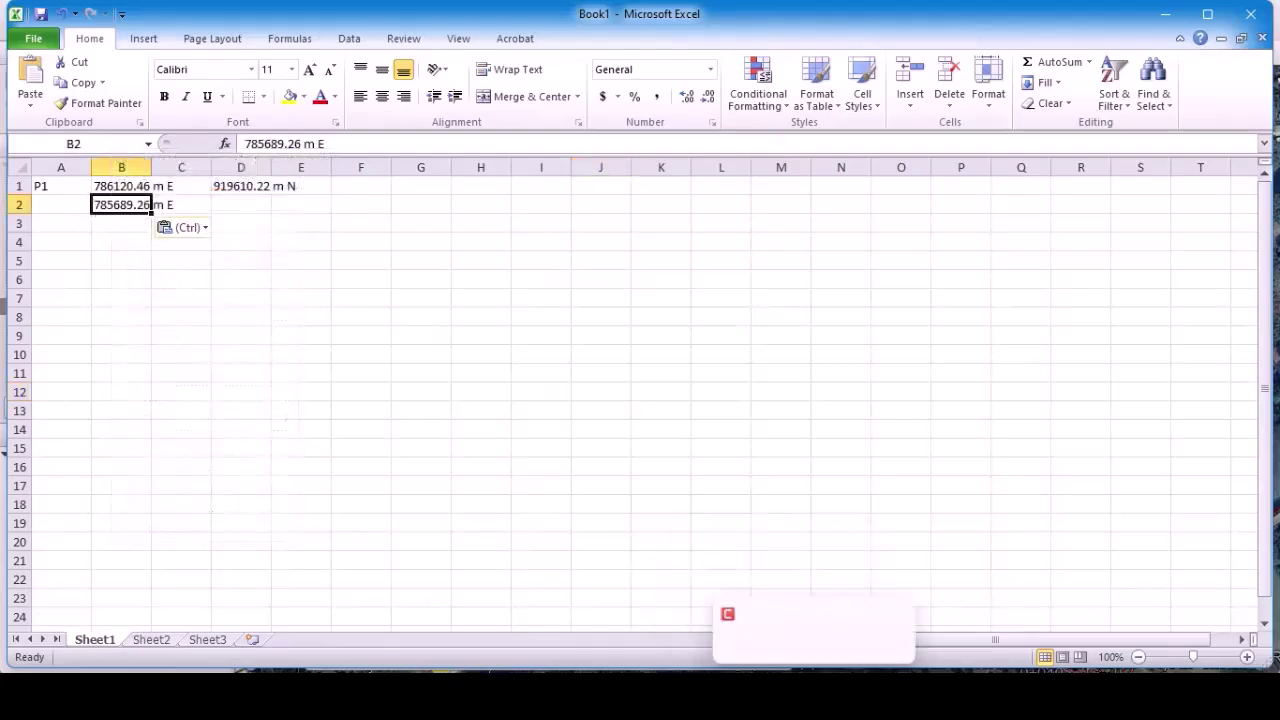
Copy P2's northing, 919806.20 m N, from Google Earth Pro into cell D2 of the Excel workbook.
{"action": "left_click", "coordinate": [694, 640]}
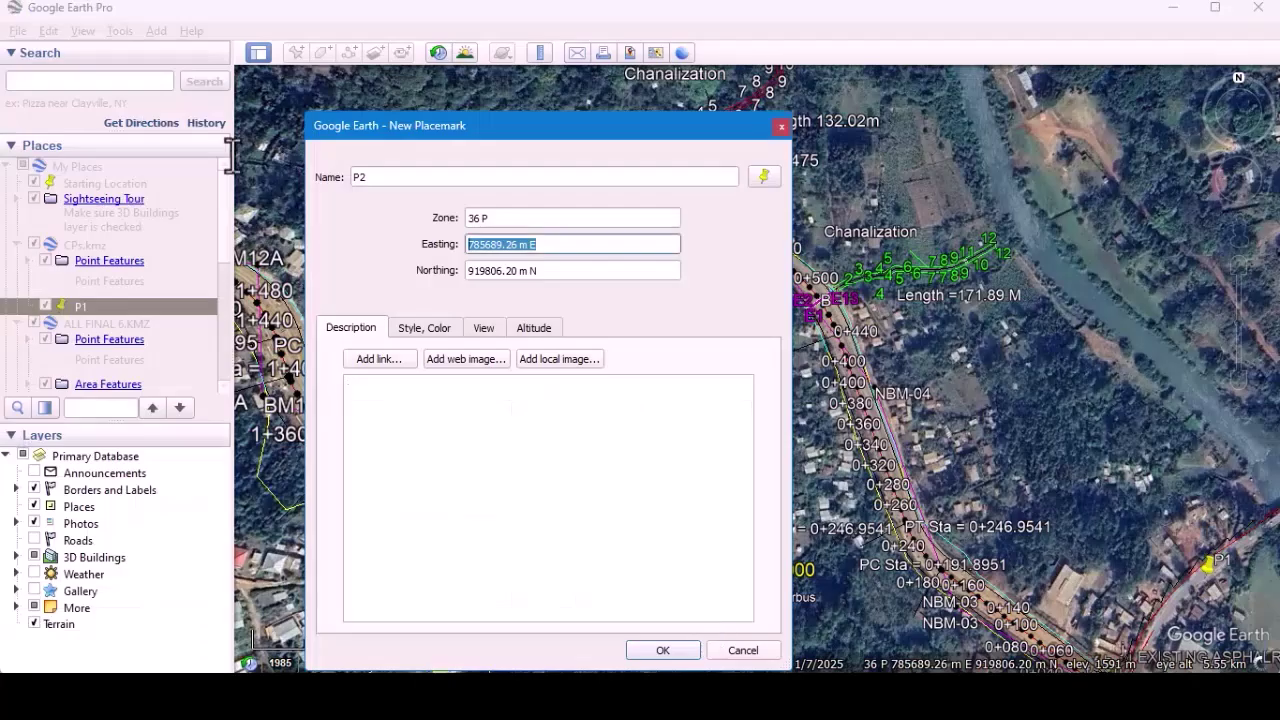
{"action": "key", "text": "Tab"}
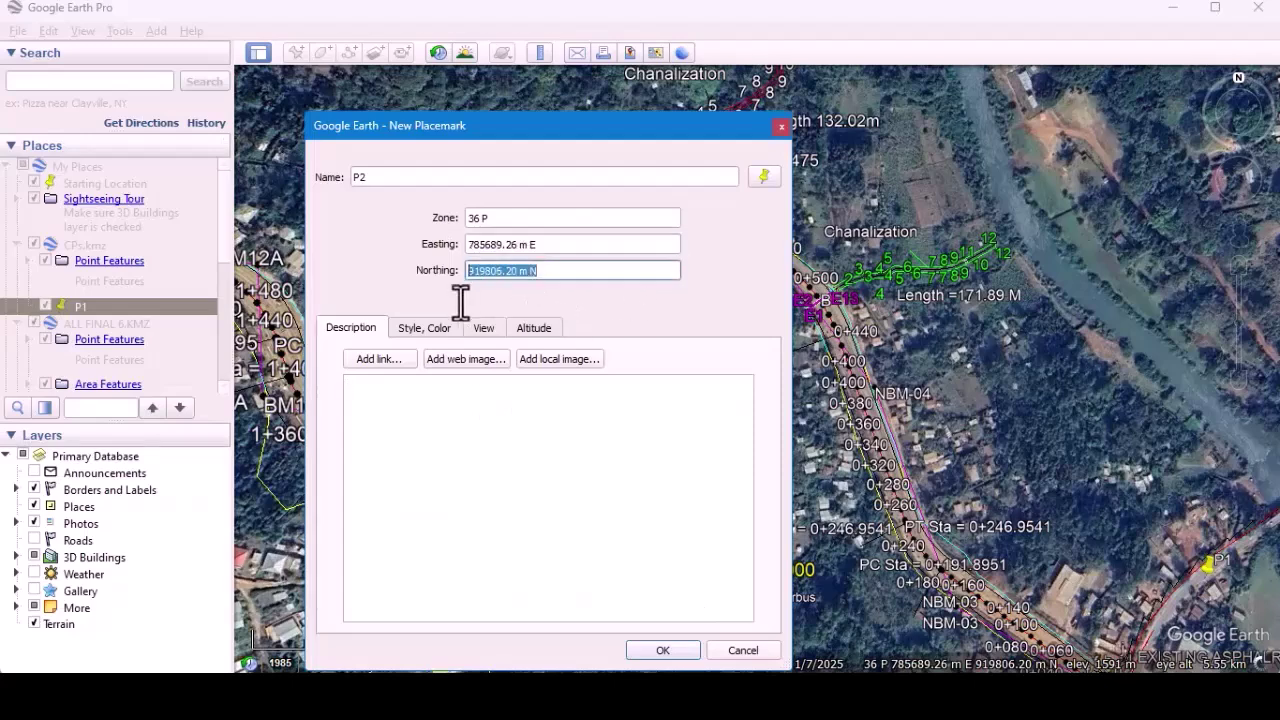
{"action": "right_click", "coordinate": [491, 277]}
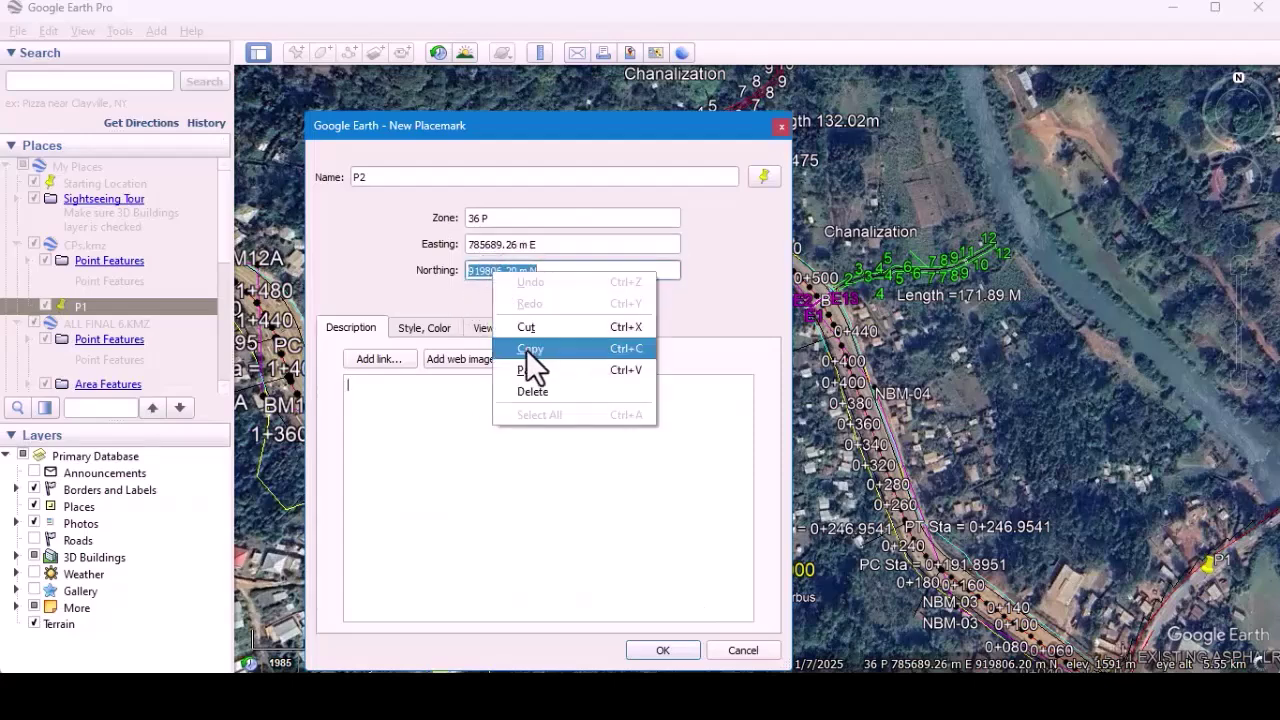
{"action": "left_click", "coordinate": [530, 351]}
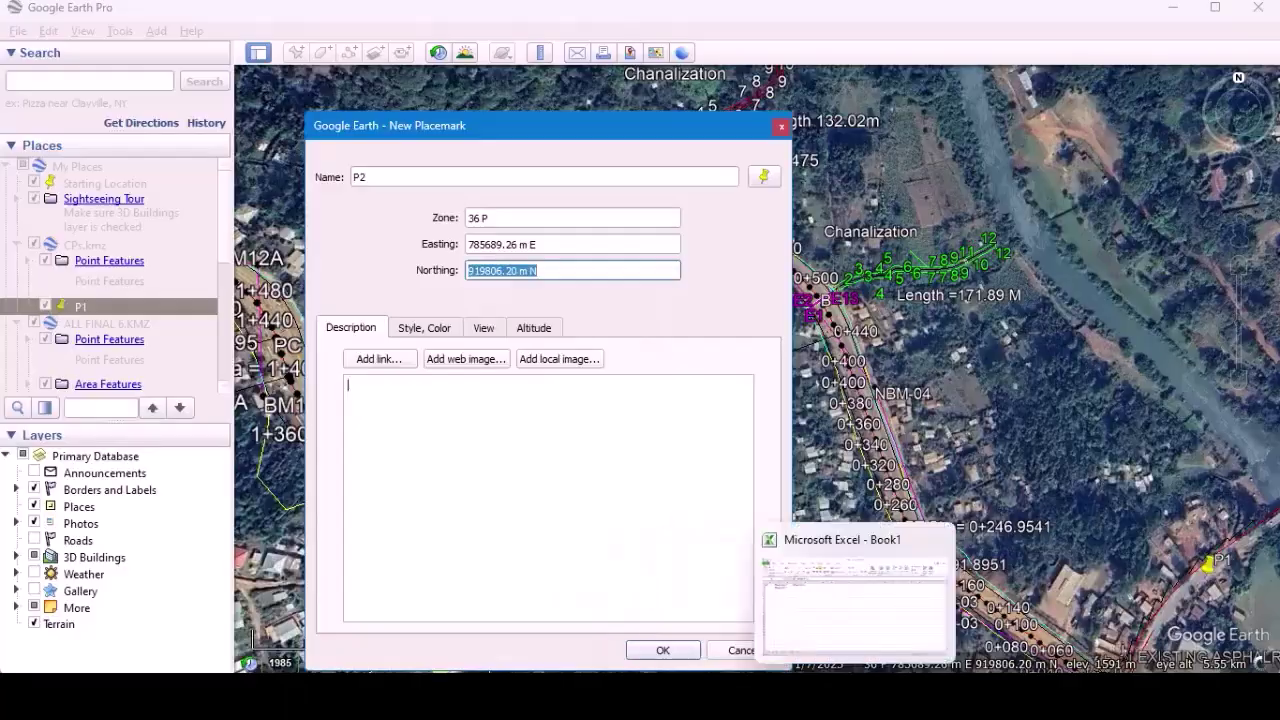
{"action": "left_click", "coordinate": [850, 600]}
{"action": "left_click", "coordinate": [225, 205]}
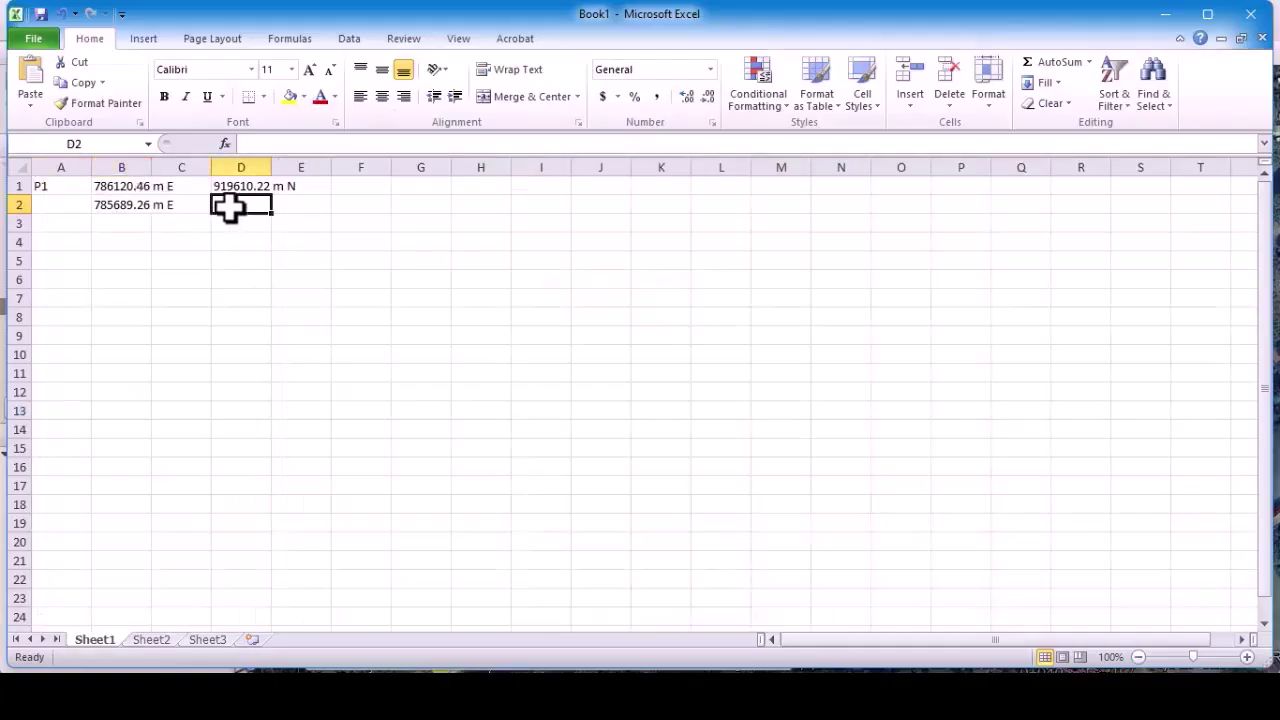
{"action": "right_click", "coordinate": [230, 206]}
{"action": "left_click", "coordinate": [273, 284]}
{"action": "left_click", "coordinate": [640, 354]}
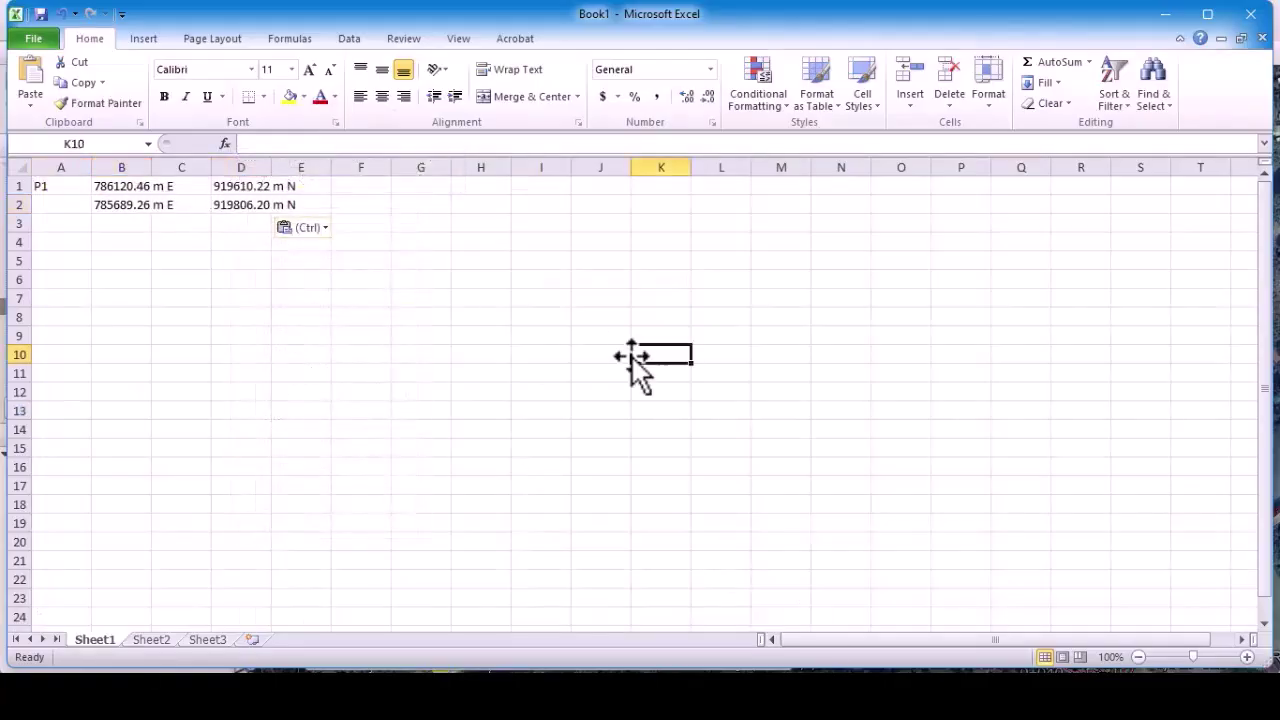
Save the workbook as GEO PLACEMARKS in the ALL DS folder, in Excel Workbook (*.xlsx) format.
{"action": "left_click", "coordinate": [39, 14]}
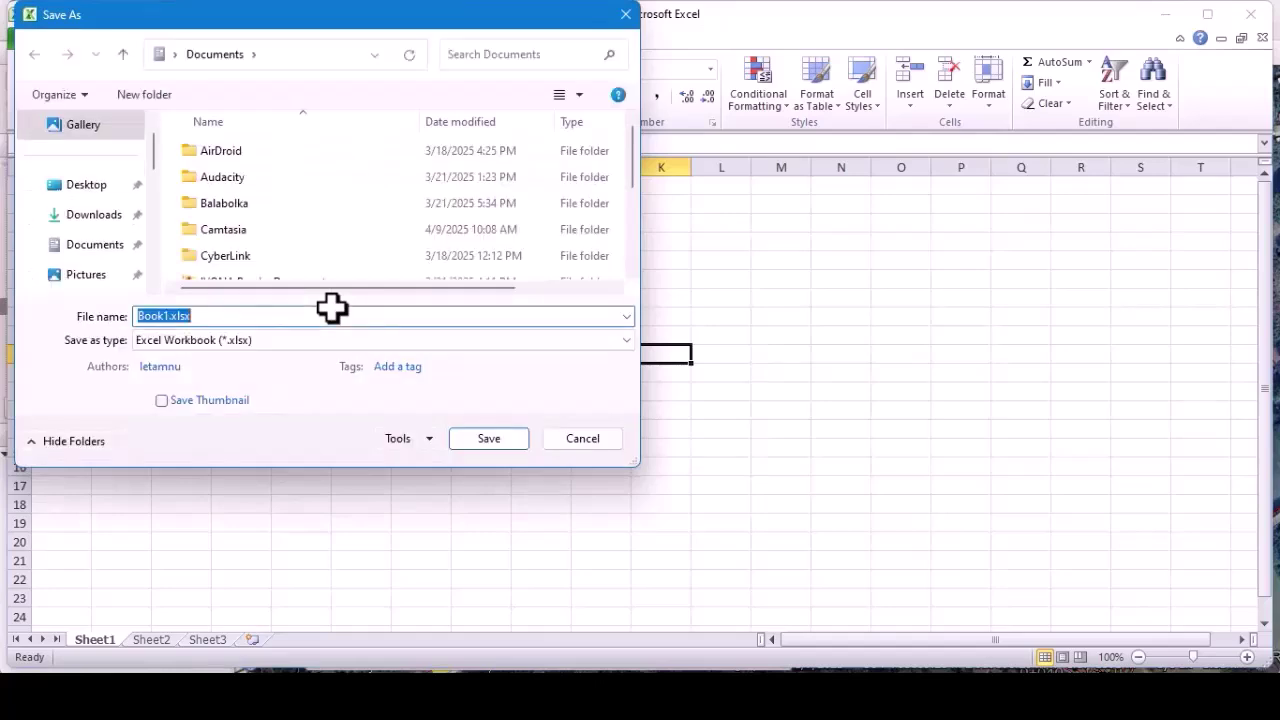
{"action": "type", "text": "GE"}
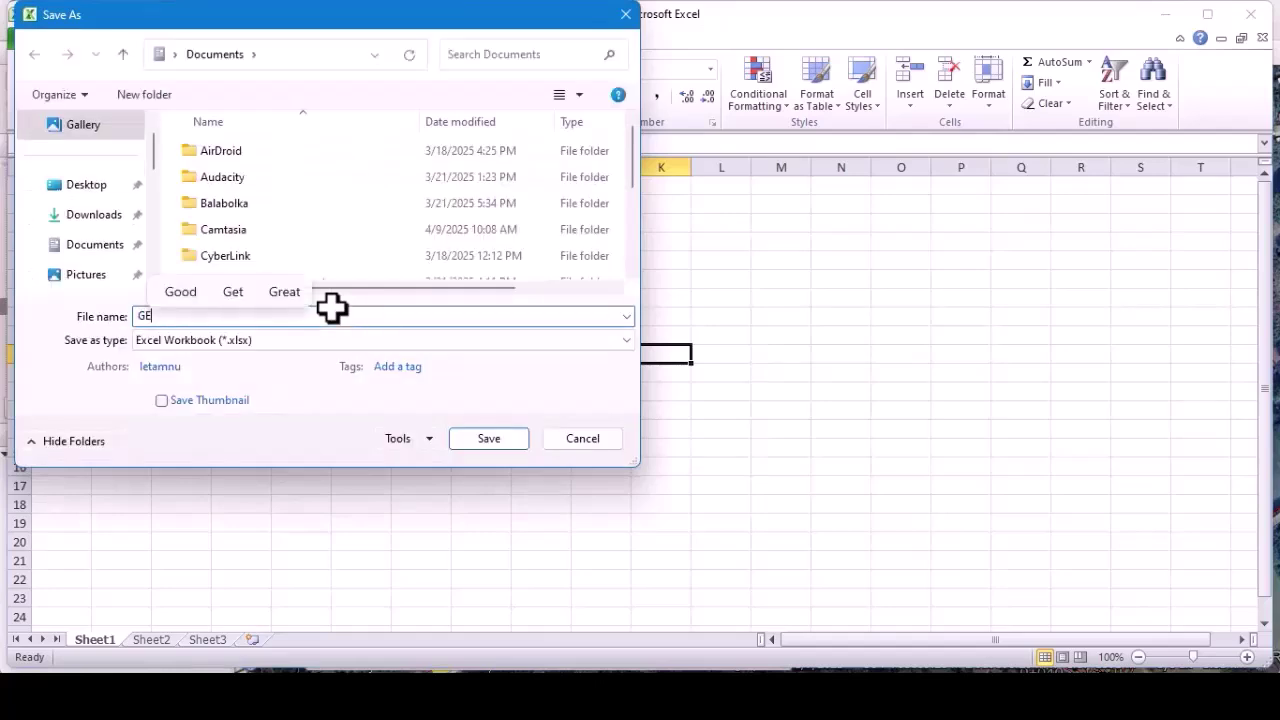
{"action": "type", "text": "O PLACEMAR"}
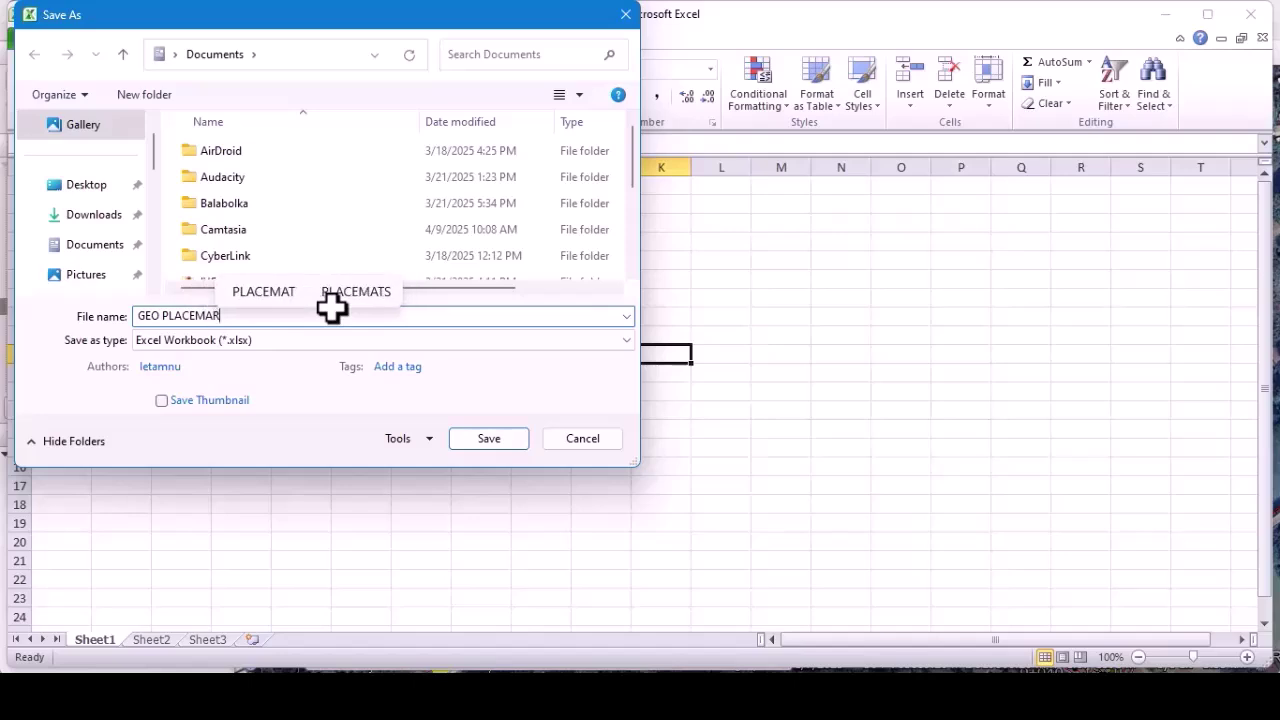
{"action": "type", "text": "KS"}
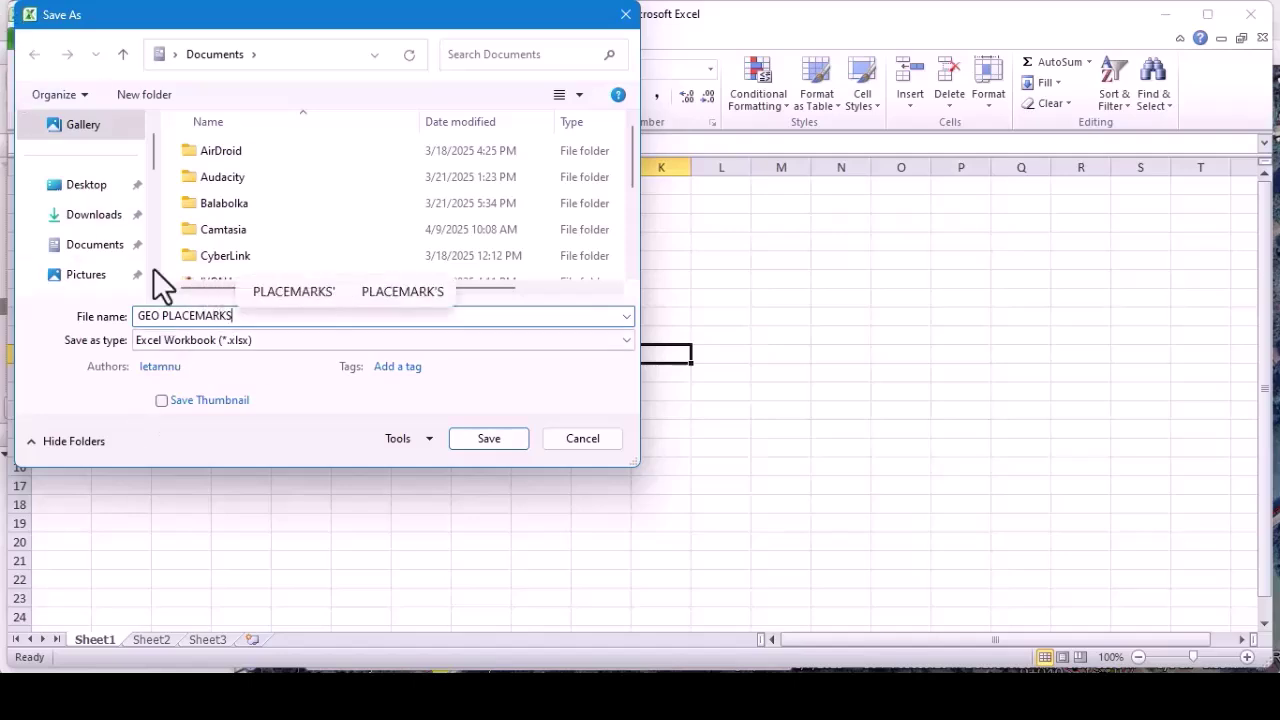
{"action": "left_click_drag", "start_coordinate": [149, 157], "coordinate": [149, 191]}
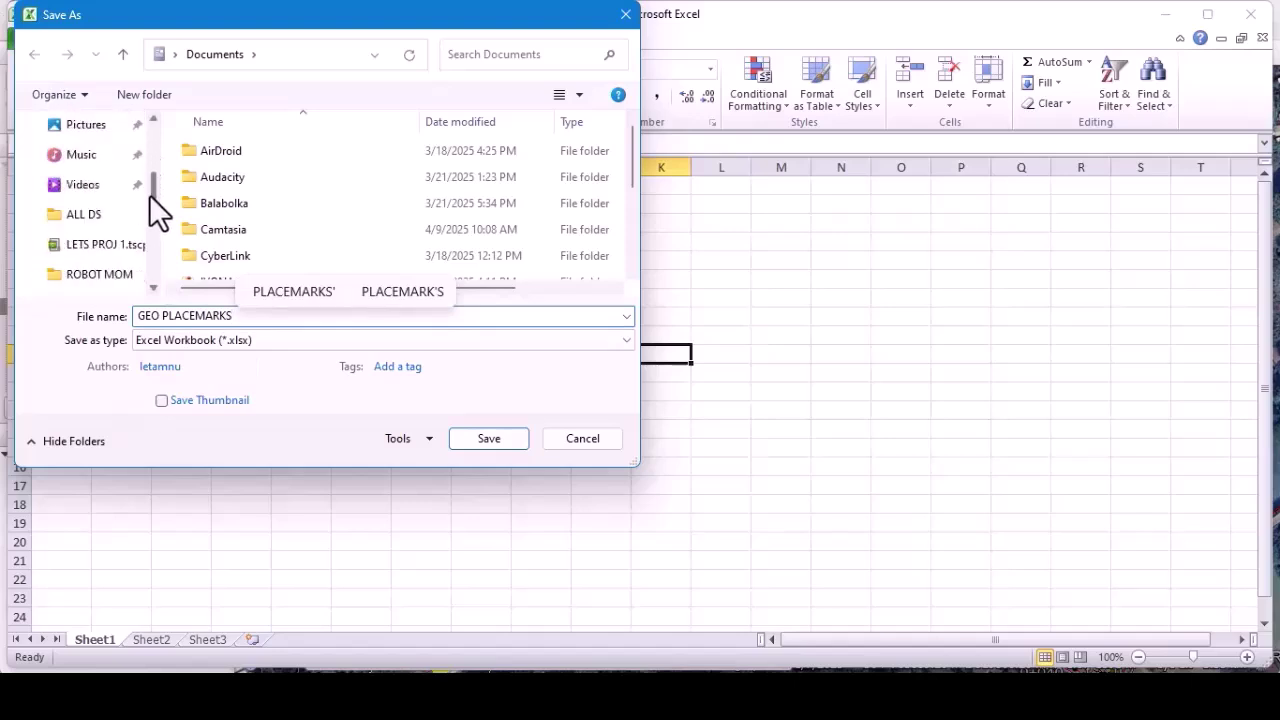
{"action": "left_click", "coordinate": [95, 218]}
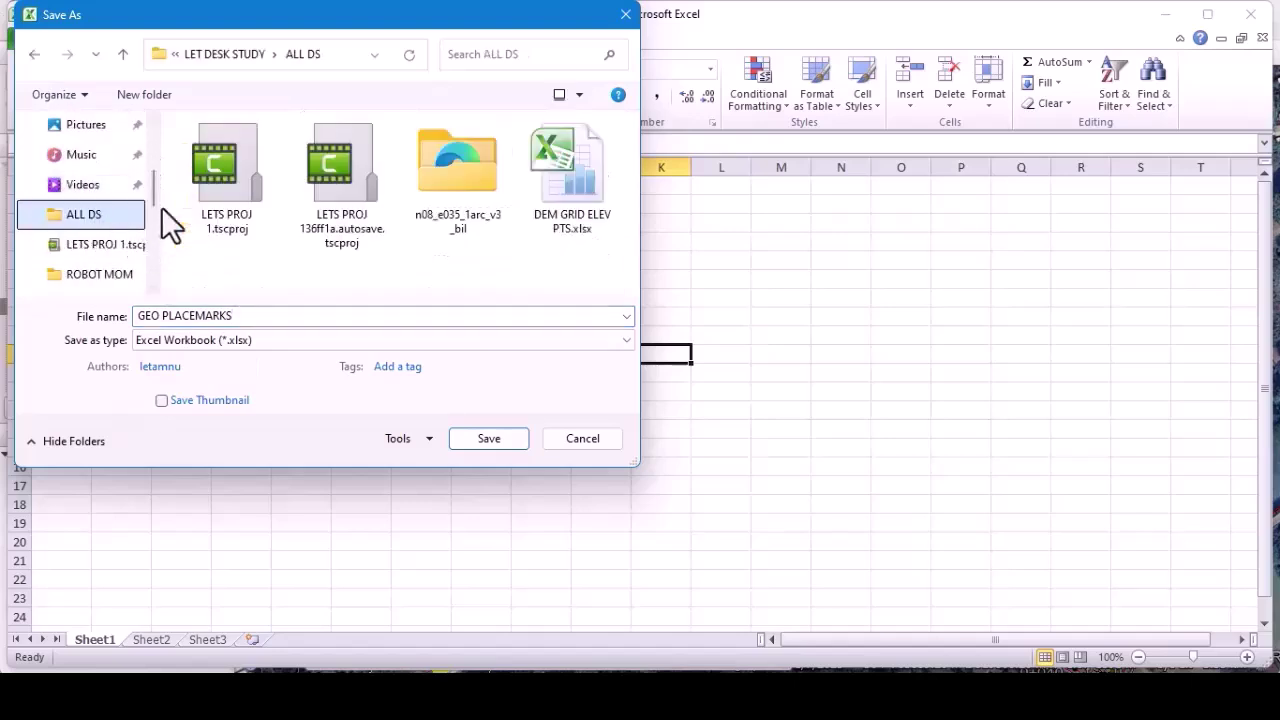
{"action": "left_click", "coordinate": [490, 442]}
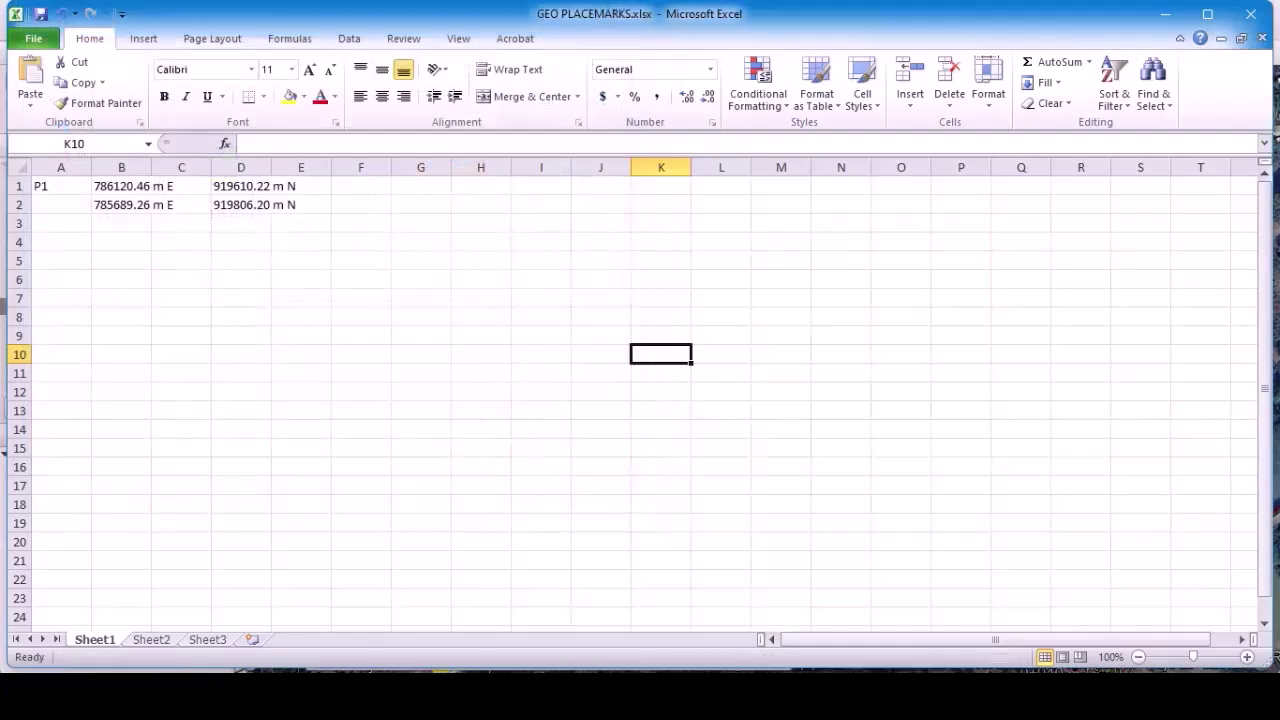
Return to Google Earth Pro and save the P2 placemark.
{"action": "left_click", "coordinate": [705, 627]}
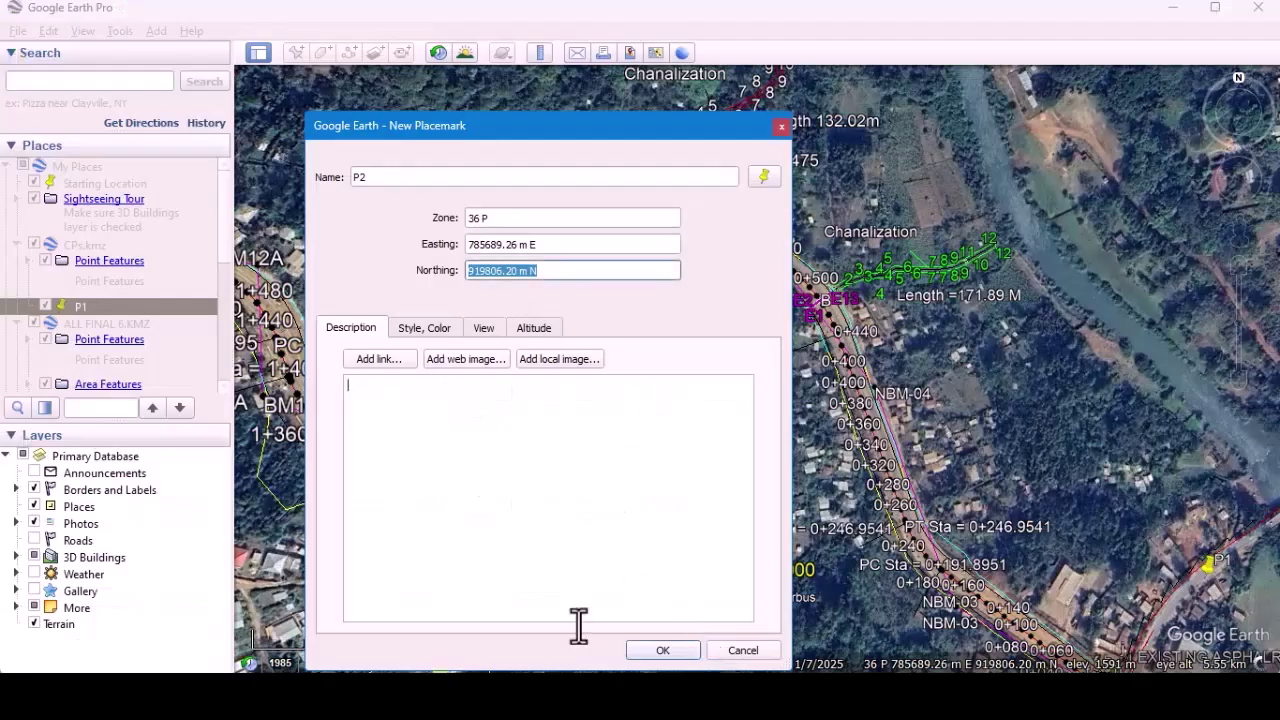
{"action": "left_click", "coordinate": [662, 650]}
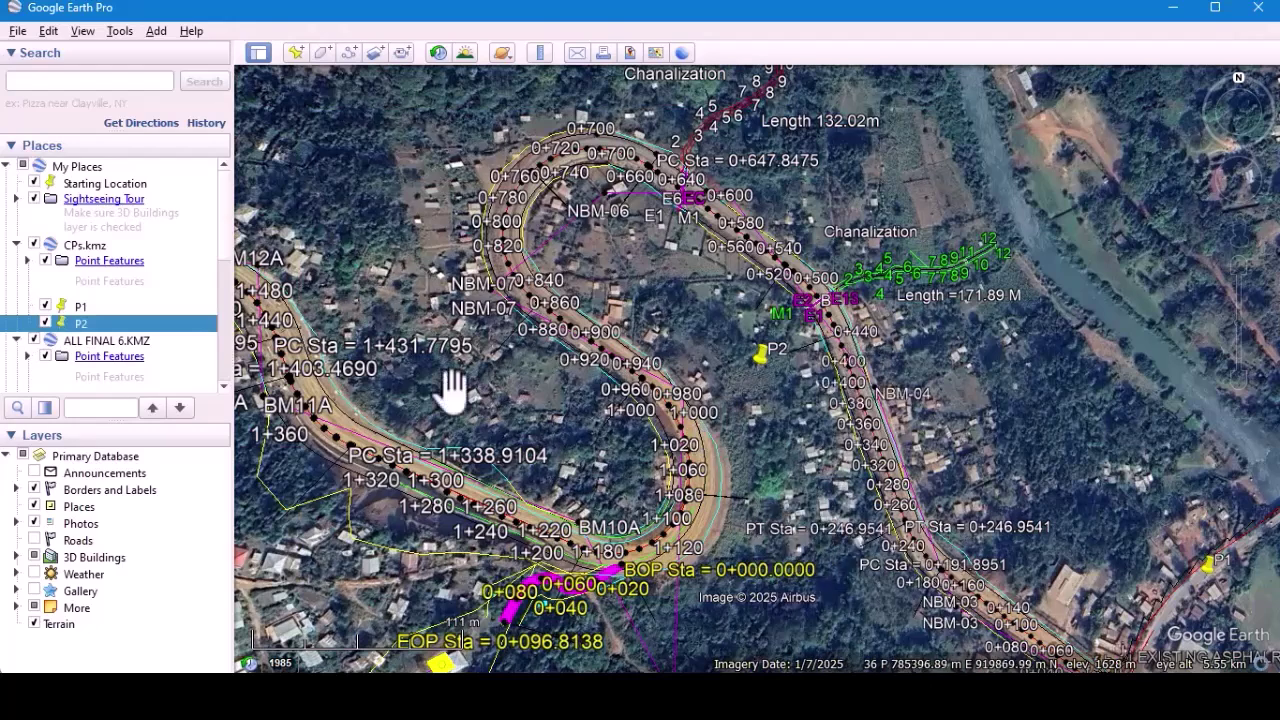
Examine the stored coordinates of placemarks P1 and P2 and compare them with those in the Excel workbook.
{"action": "left_click", "coordinate": [87, 307]}
{"action": "right_click", "coordinate": [87, 307]}
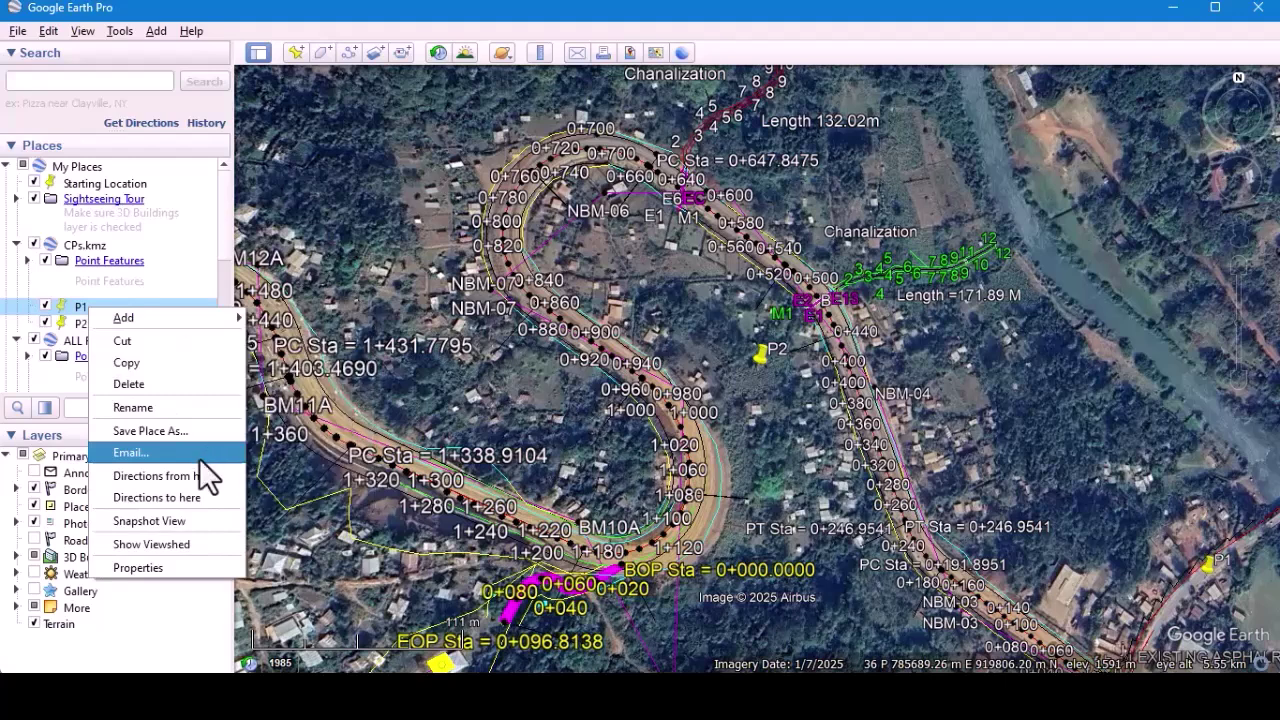
{"action": "left_click", "coordinate": [163, 567]}
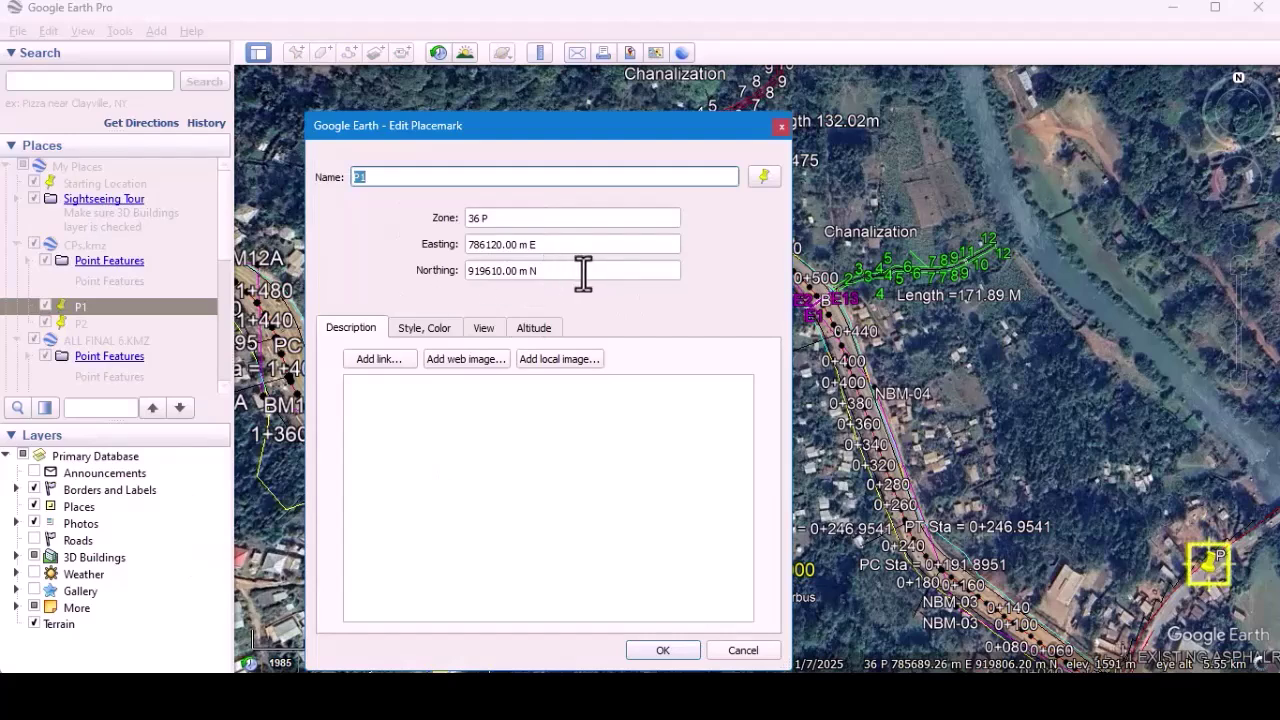
{"action": "left_click", "coordinate": [781, 128]}
{"action": "right_click", "coordinate": [84, 324]}
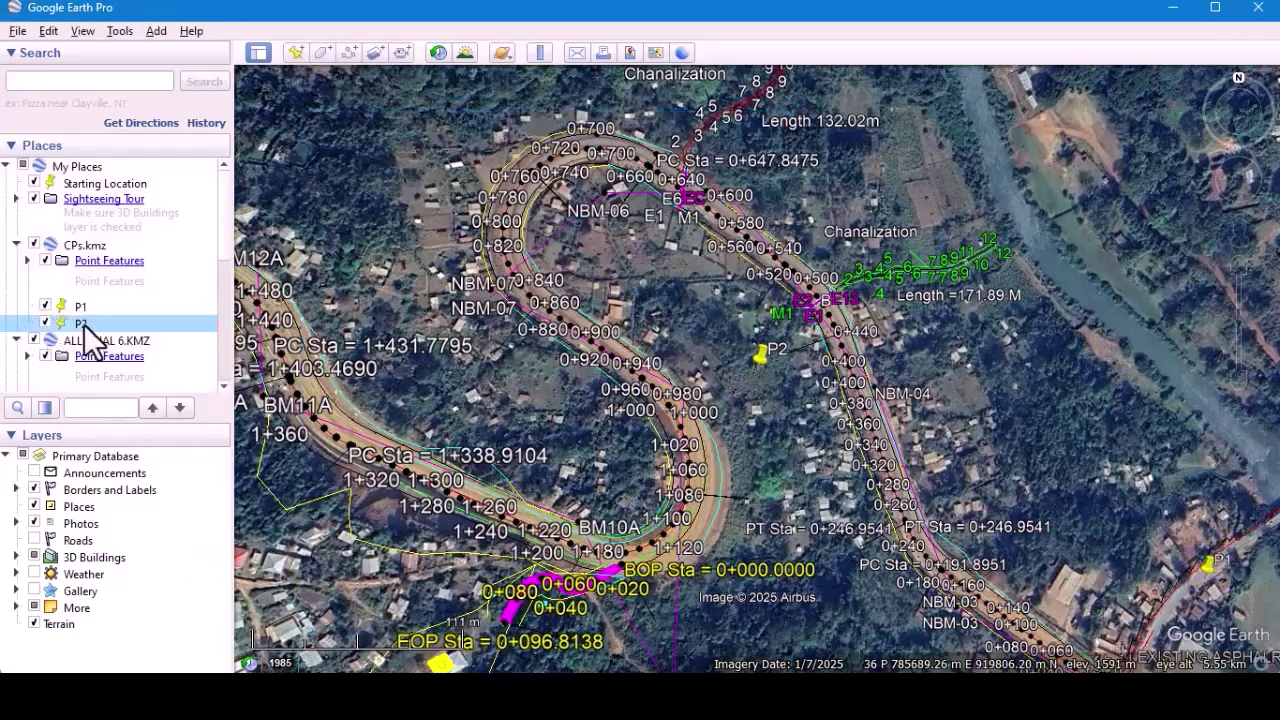
{"action": "left_click", "coordinate": [173, 584]}
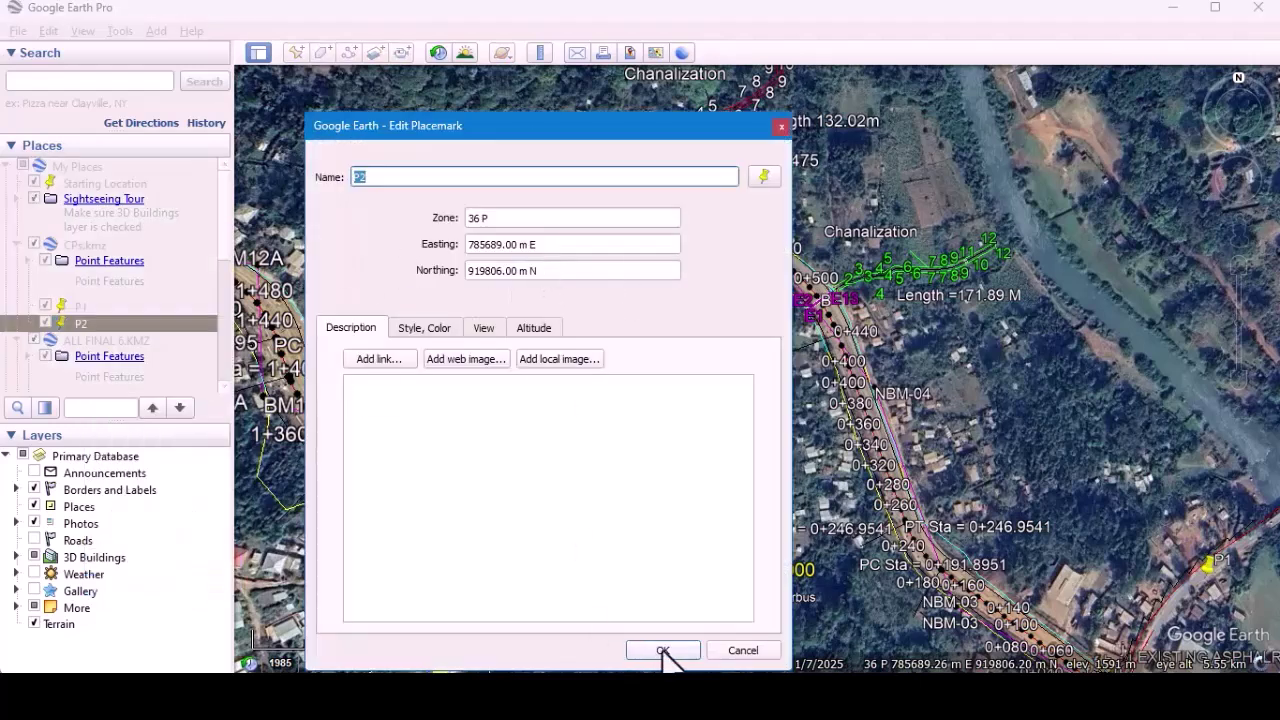
{"action": "left_click", "coordinate": [663, 650]}
{"action": "mouse_move", "coordinate": [855, 700]}
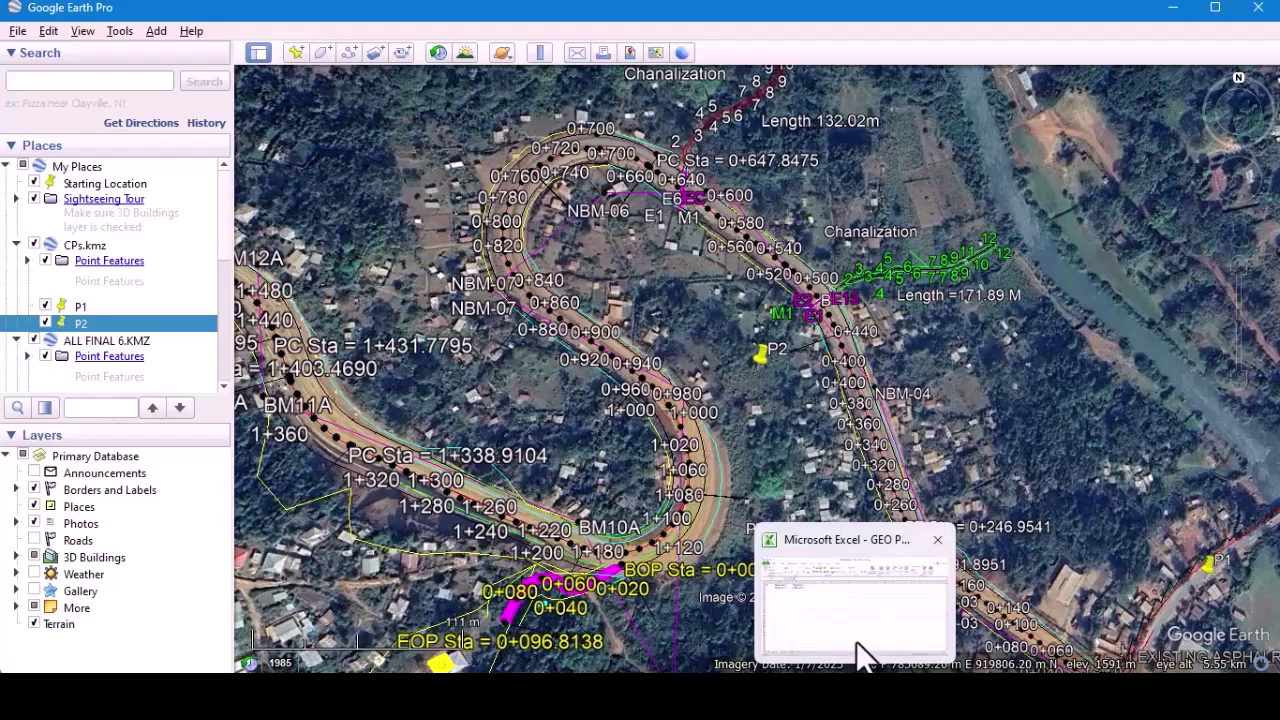
{"action": "left_click", "coordinate": [856, 642]}
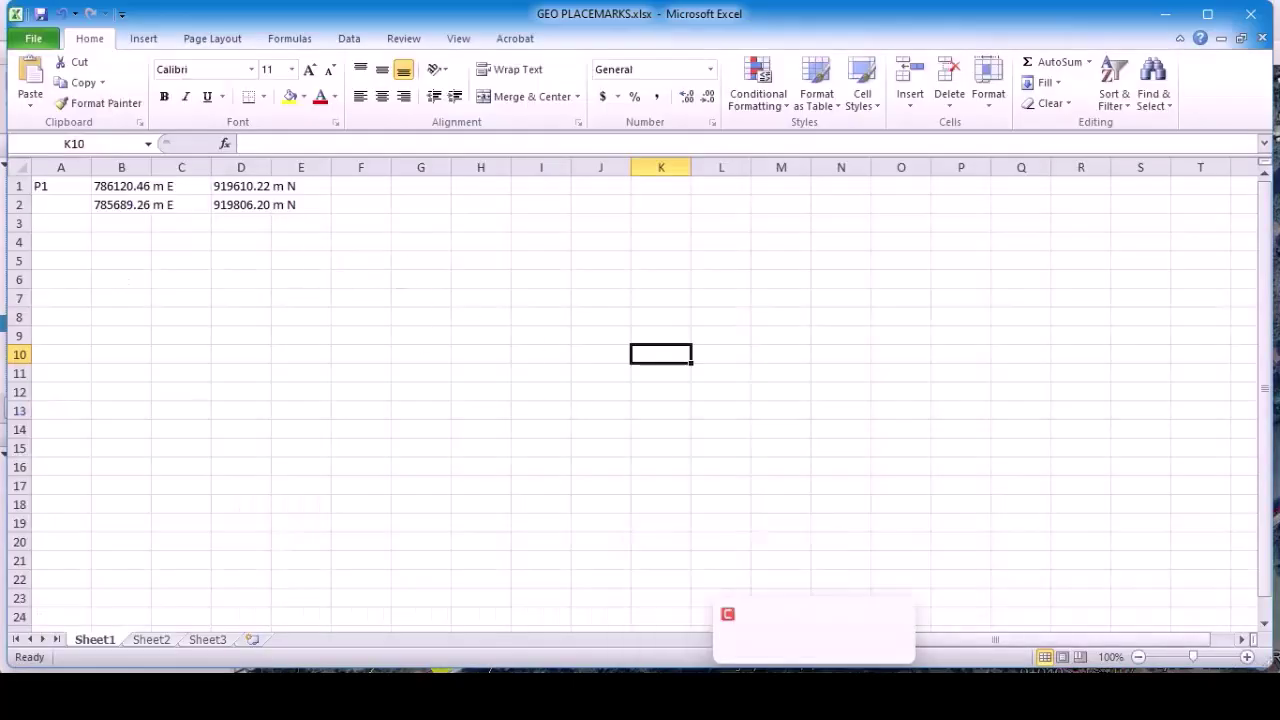
{"action": "mouse_move", "coordinate": [671, 692]}
{"action": "left_click", "coordinate": [706, 615]}
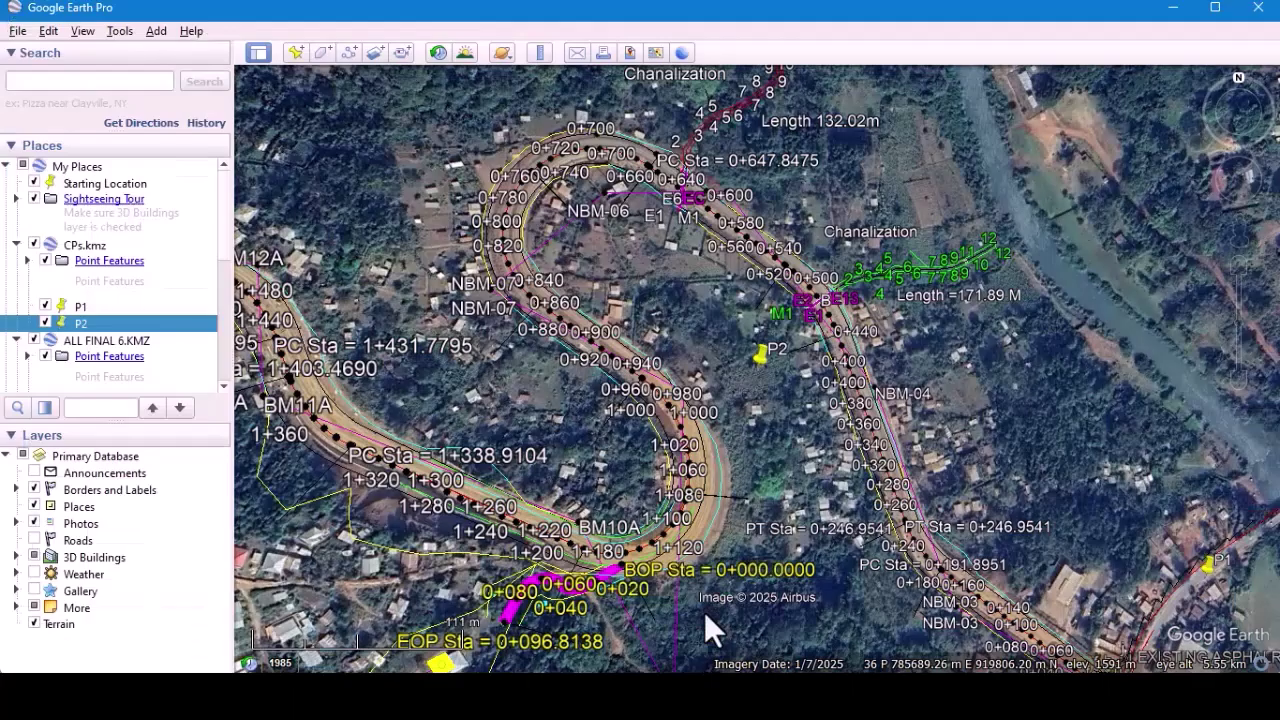
Frame placemarks P1 and P2 together with the route and reset the view's tilt and compass.
{"action": "double_click", "coordinate": [758, 362]}
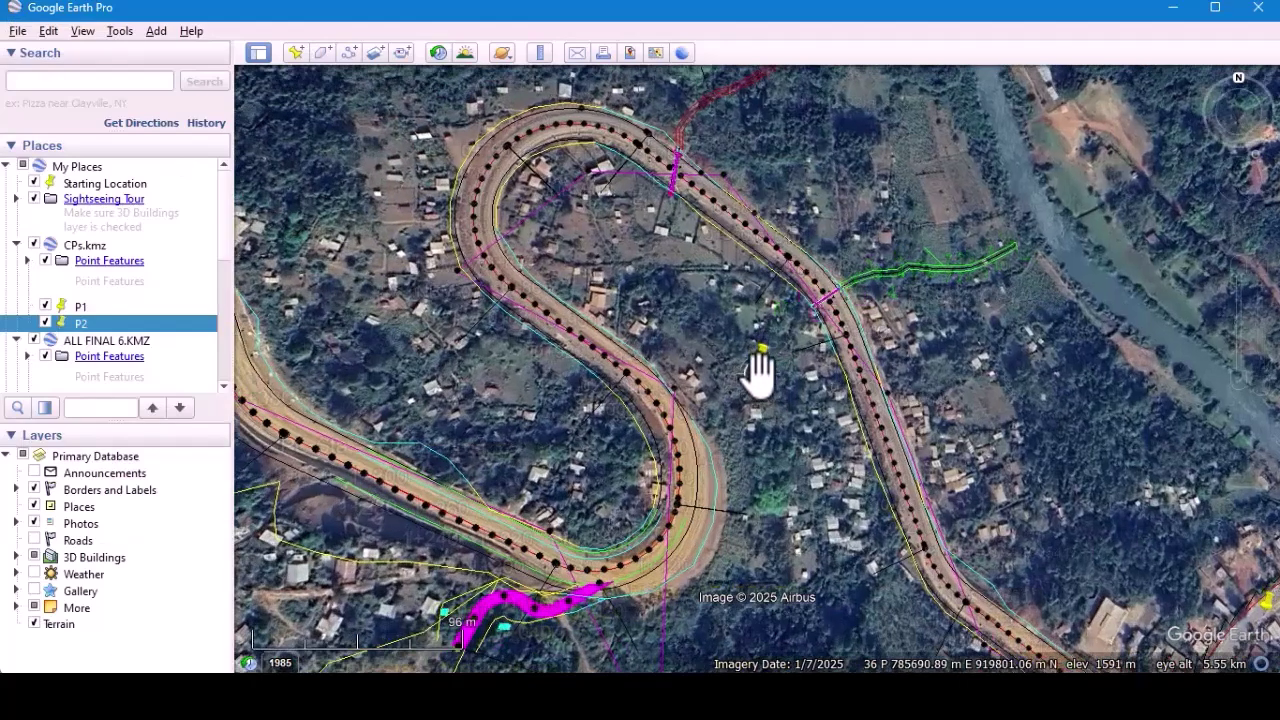
{"action": "scroll", "coordinate": [892, 359], "scroll_direction": "down", "scroll_amount": 2}
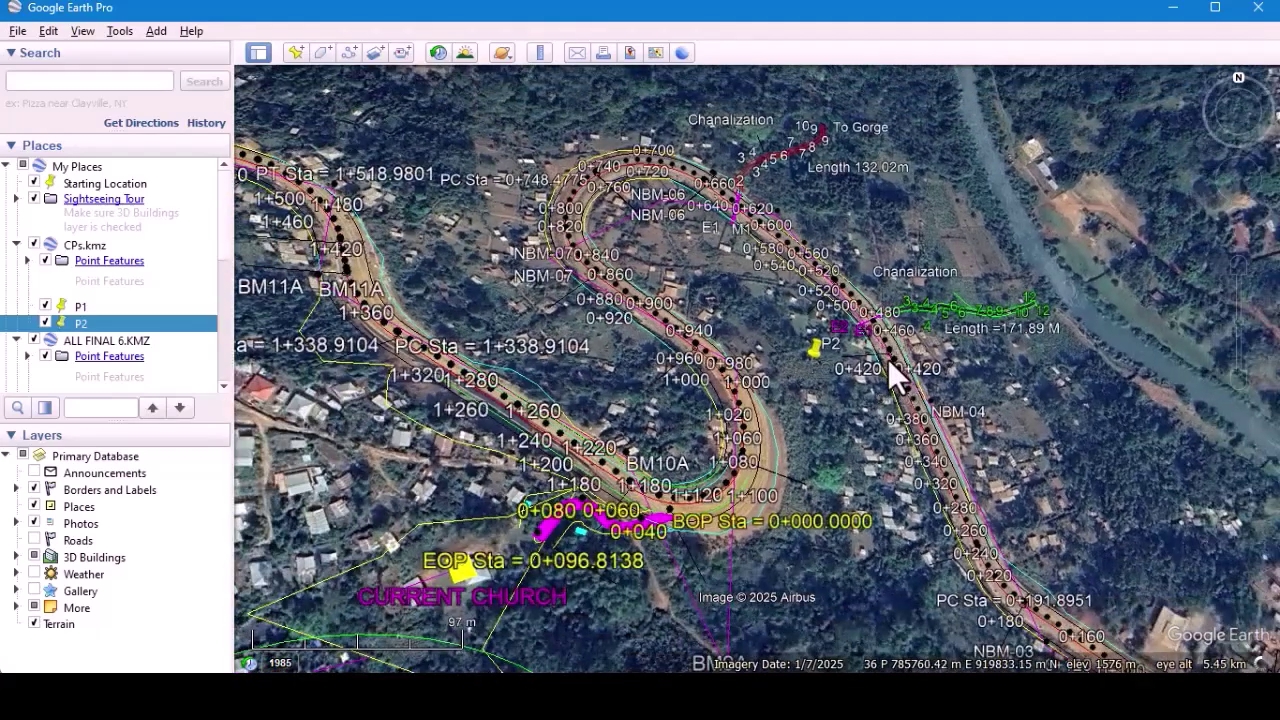
{"action": "scroll", "coordinate": [768, 300], "scroll_direction": "down", "scroll_amount": 1}
{"action": "scroll", "coordinate": [768, 300], "scroll_direction": "down", "scroll_amount": 1}
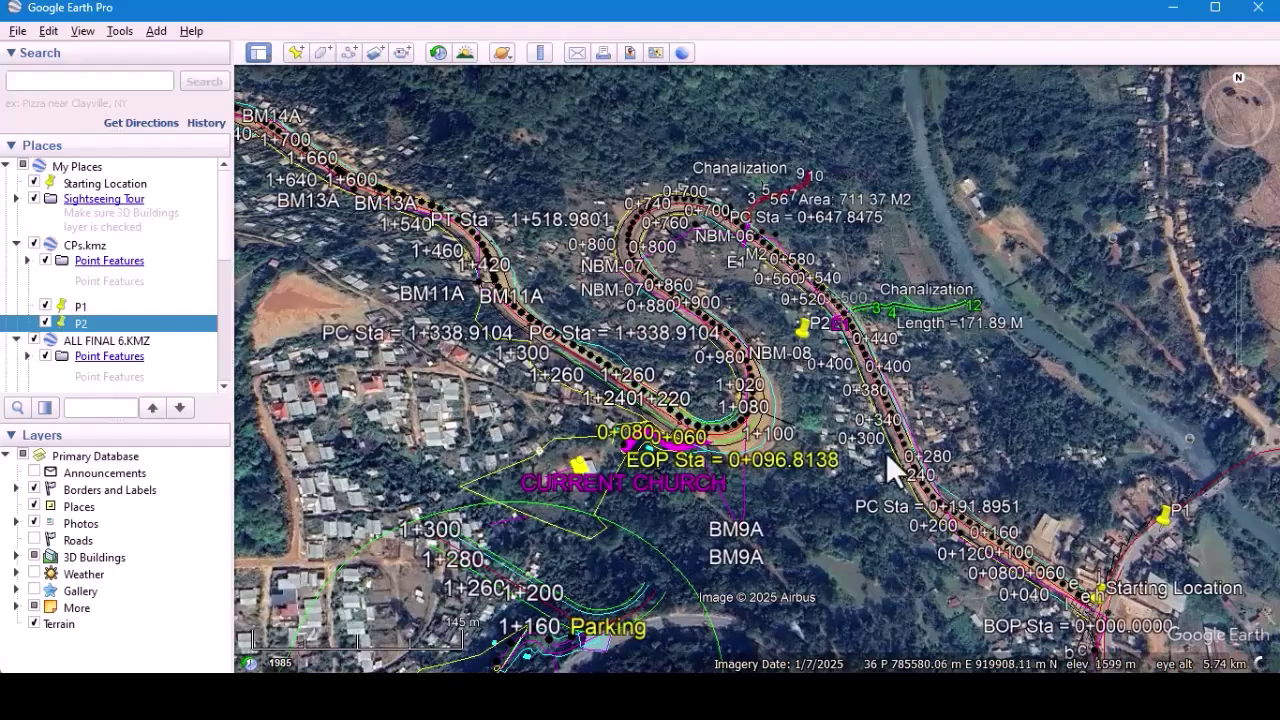
{"action": "left_click", "coordinate": [80, 31]}
{"action": "mouse_move", "coordinate": [153, 365]}
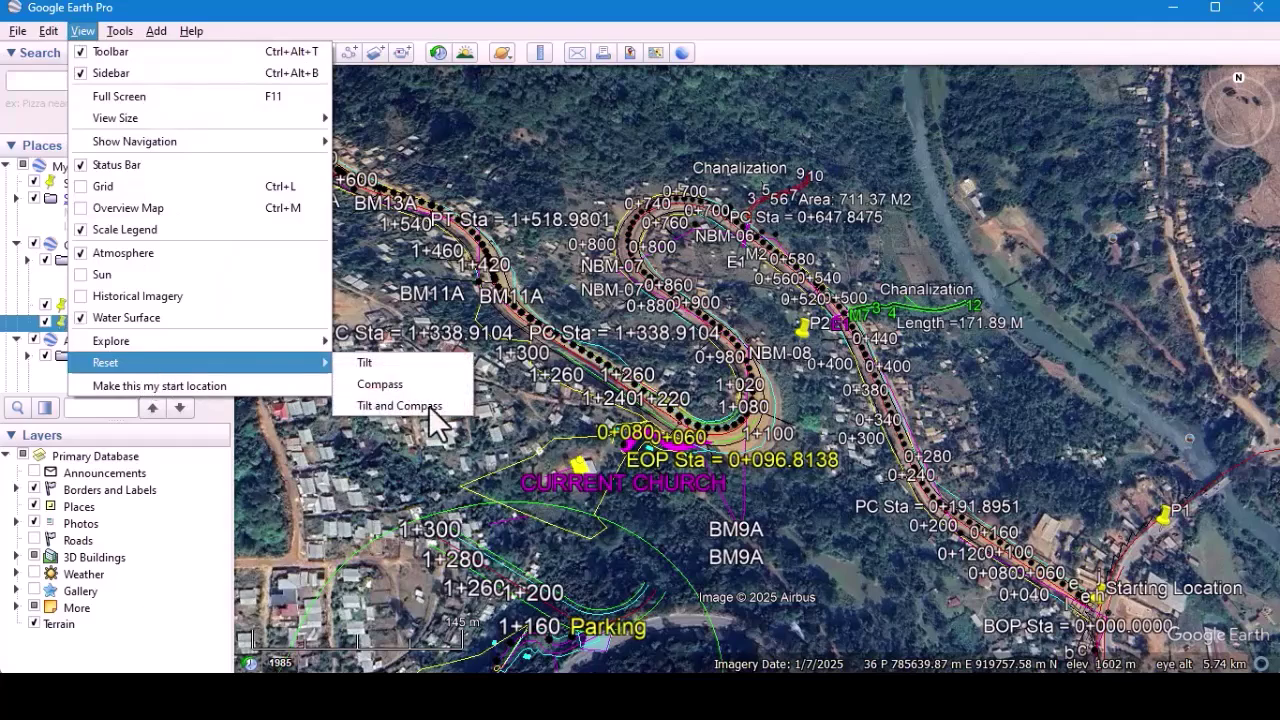
{"action": "left_click", "coordinate": [423, 407]}
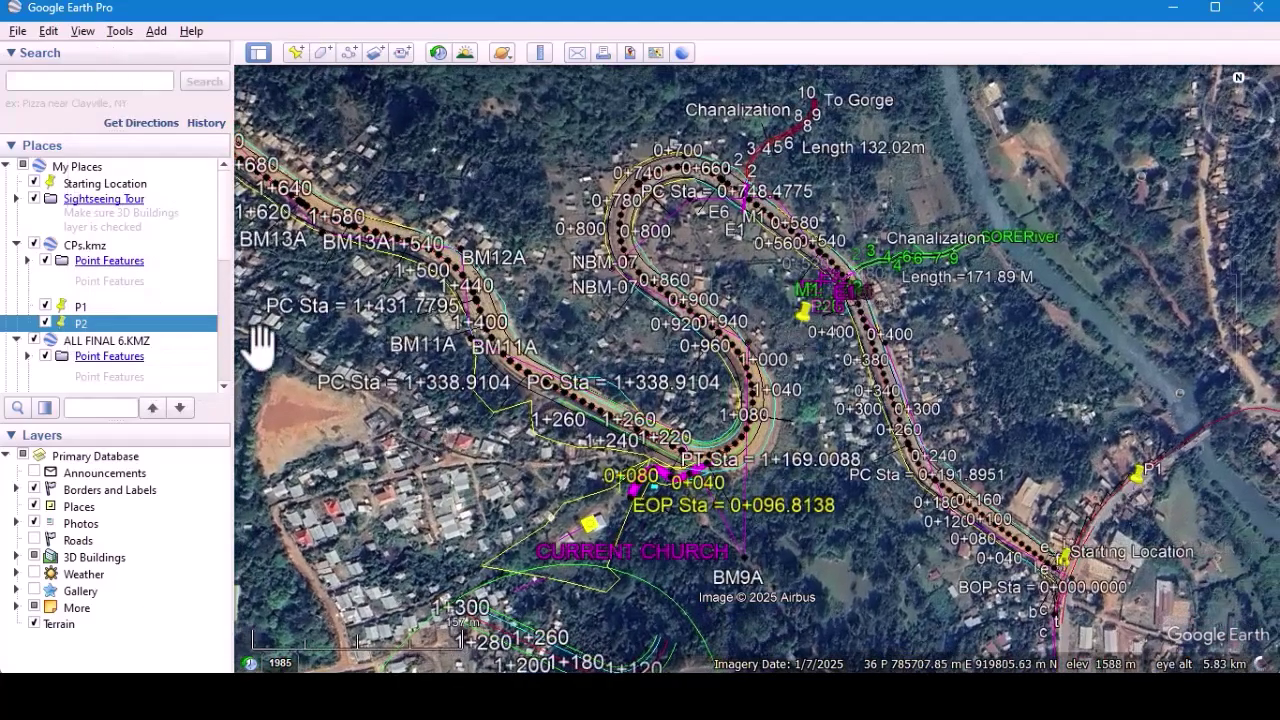
Delete placemark P2 from the places list and confirm its removal.
{"action": "right_click", "coordinate": [87, 323]}
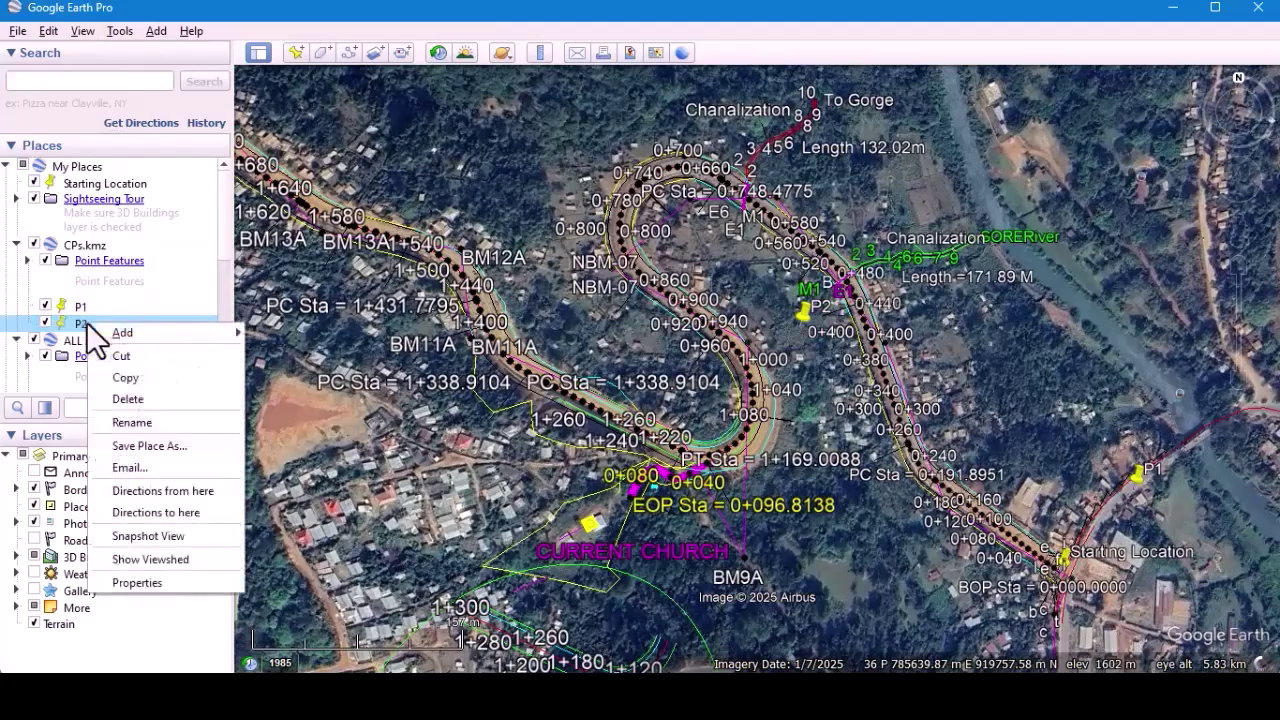
{"action": "left_click", "coordinate": [149, 401]}
{"action": "left_click", "coordinate": [640, 366]}
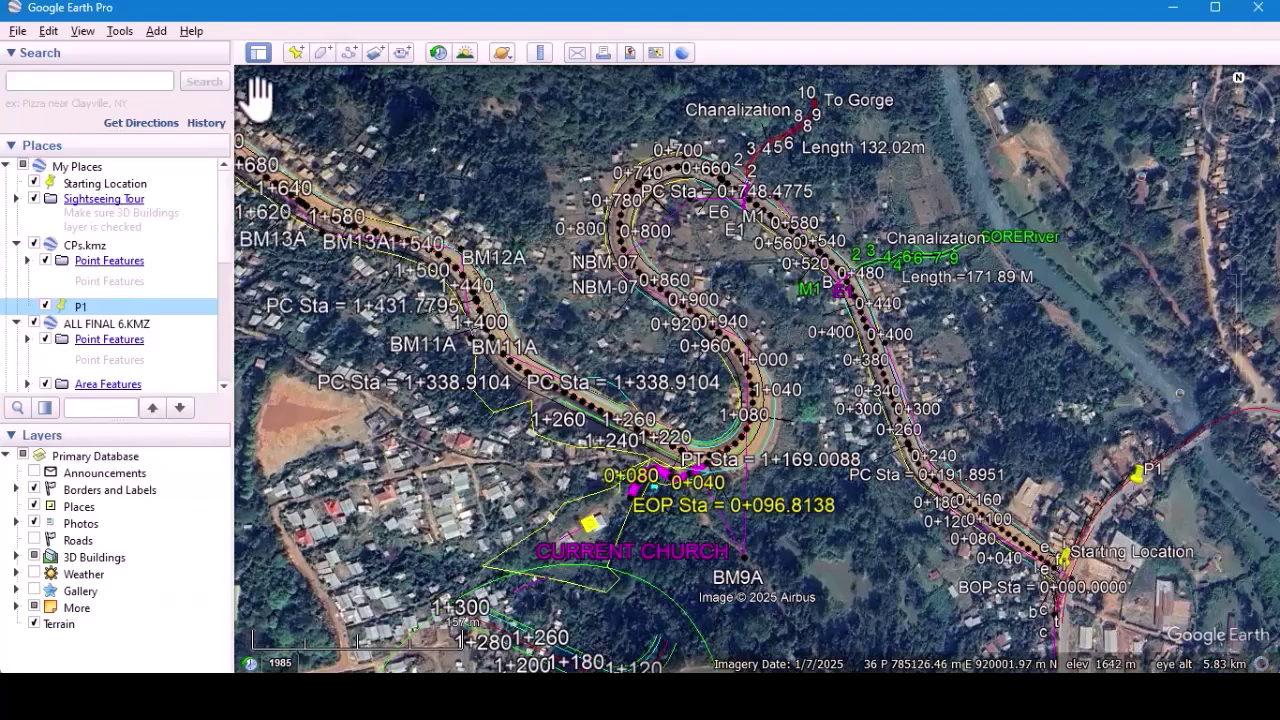
Create a new placemark named P2 and move its pin onto the bare-earth clearing west of the route.
{"action": "left_click", "coordinate": [295, 53]}
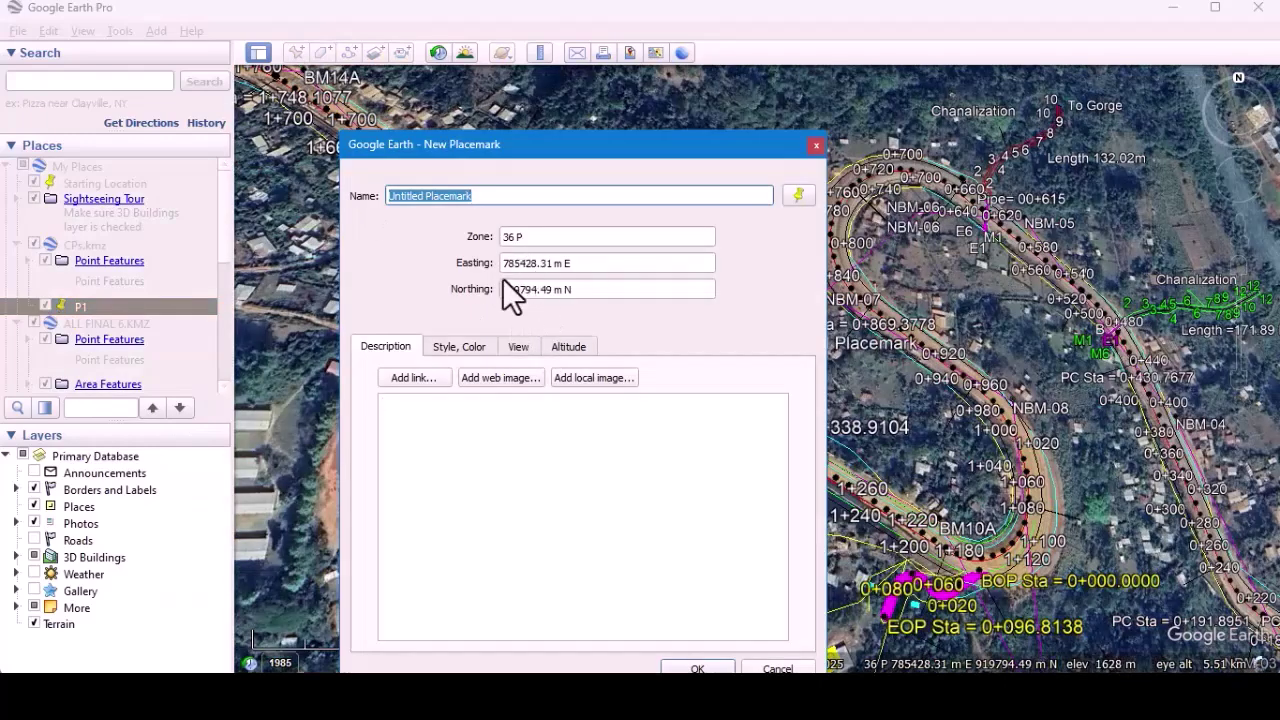
{"action": "type", "text": "P2"}
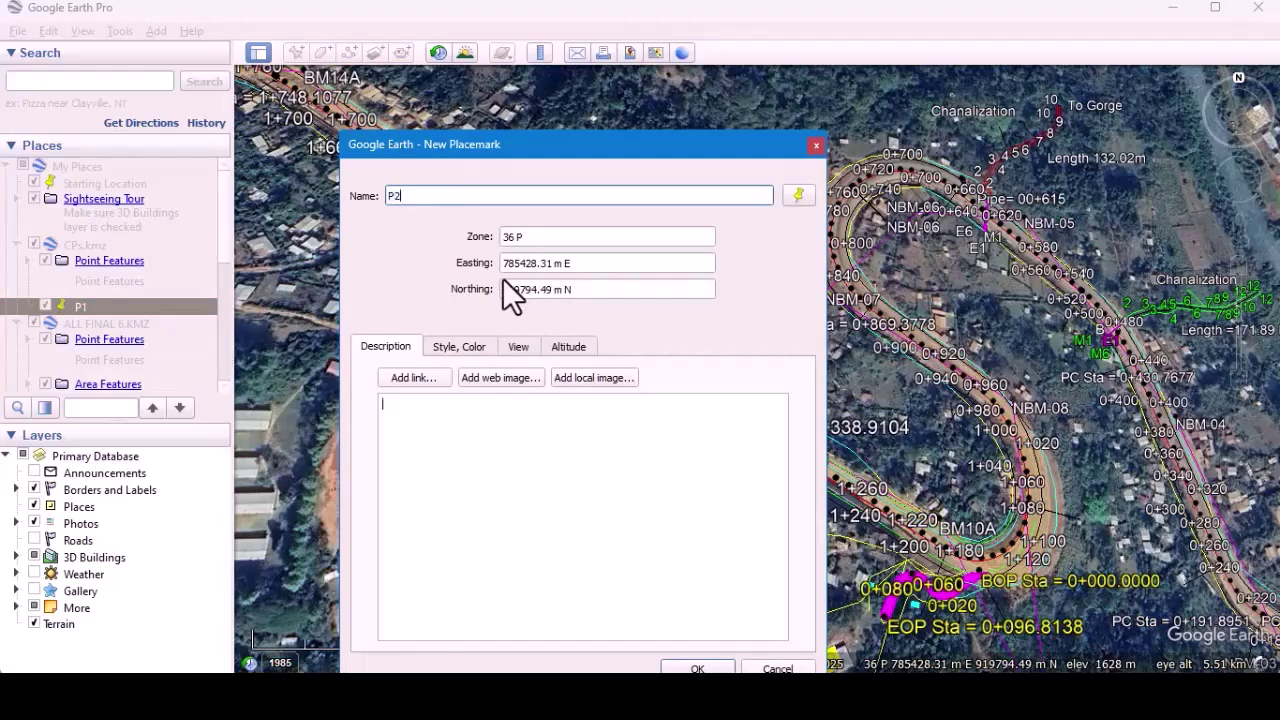
{"action": "left_click_drag", "start_coordinate": [589, 268], "coordinate": [476, 261]}
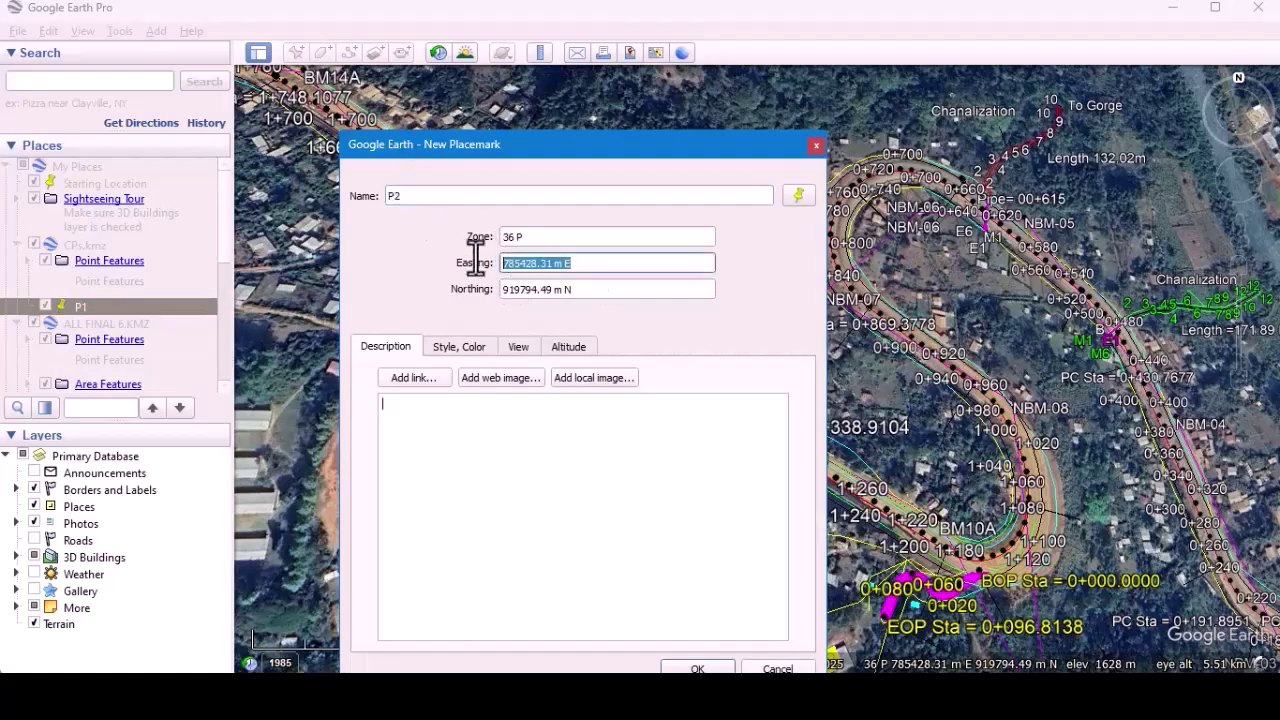
{"action": "left_click_drag", "start_coordinate": [631, 149], "coordinate": [35, 68]}
{"action": "left_click_drag", "start_coordinate": [763, 362], "coordinate": [371, 478]}
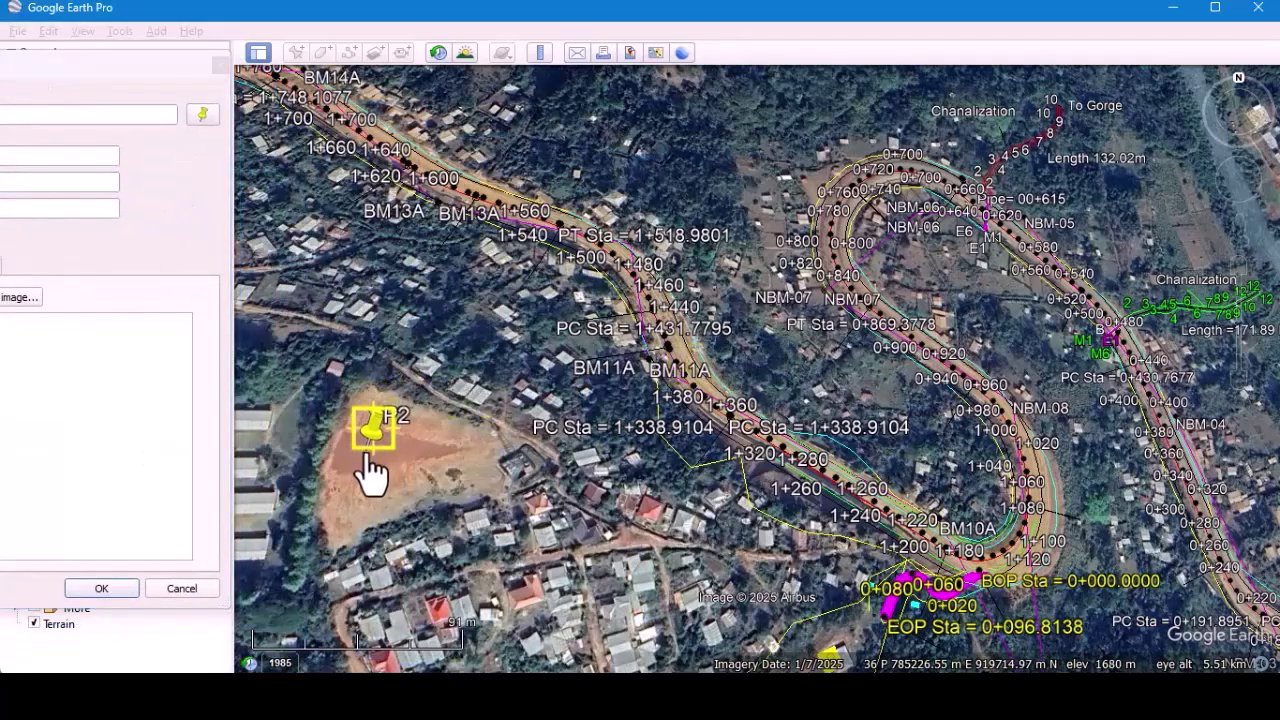
{"action": "left_click_drag", "start_coordinate": [140, 65], "coordinate": [582, 103]}
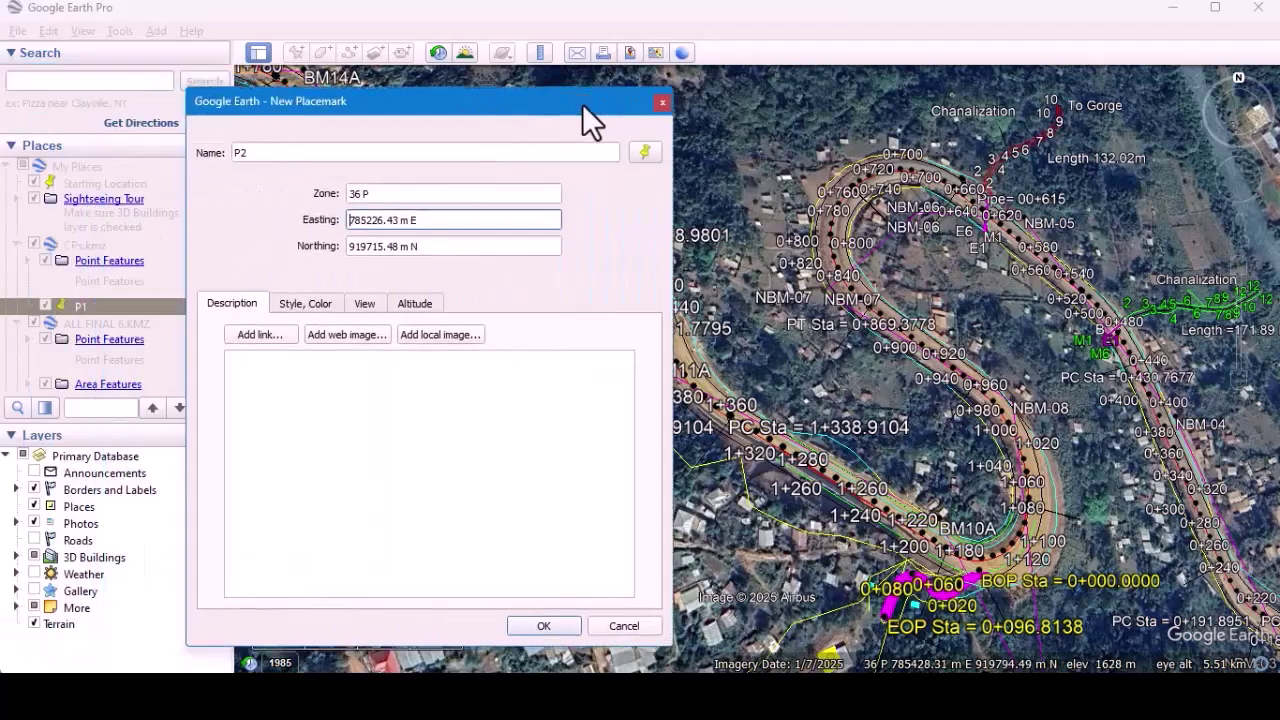
Copy the new P2's easting, 785226.43 m E, into cell B2 of the GEO PLACEMARKS workbook in Excel.
{"action": "left_click_drag", "start_coordinate": [452, 220], "coordinate": [334, 221]}
{"action": "right_click", "coordinate": [388, 226]}
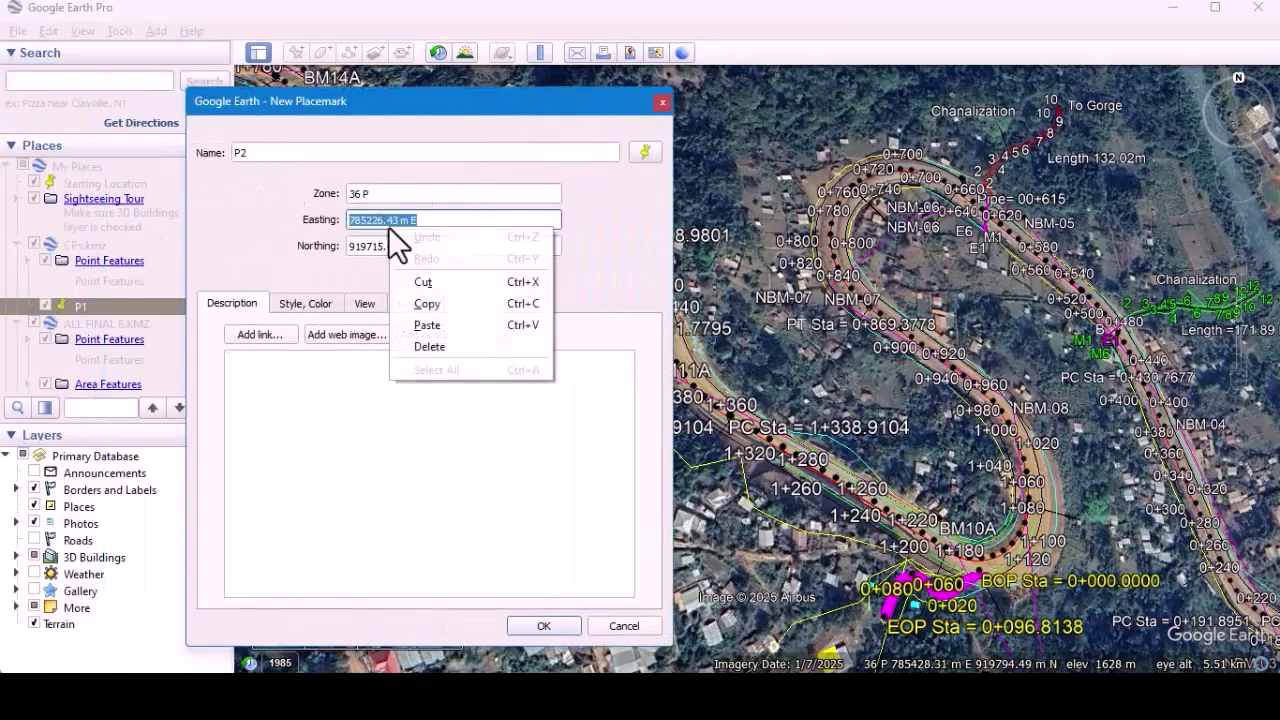
{"action": "left_click", "coordinate": [454, 303]}
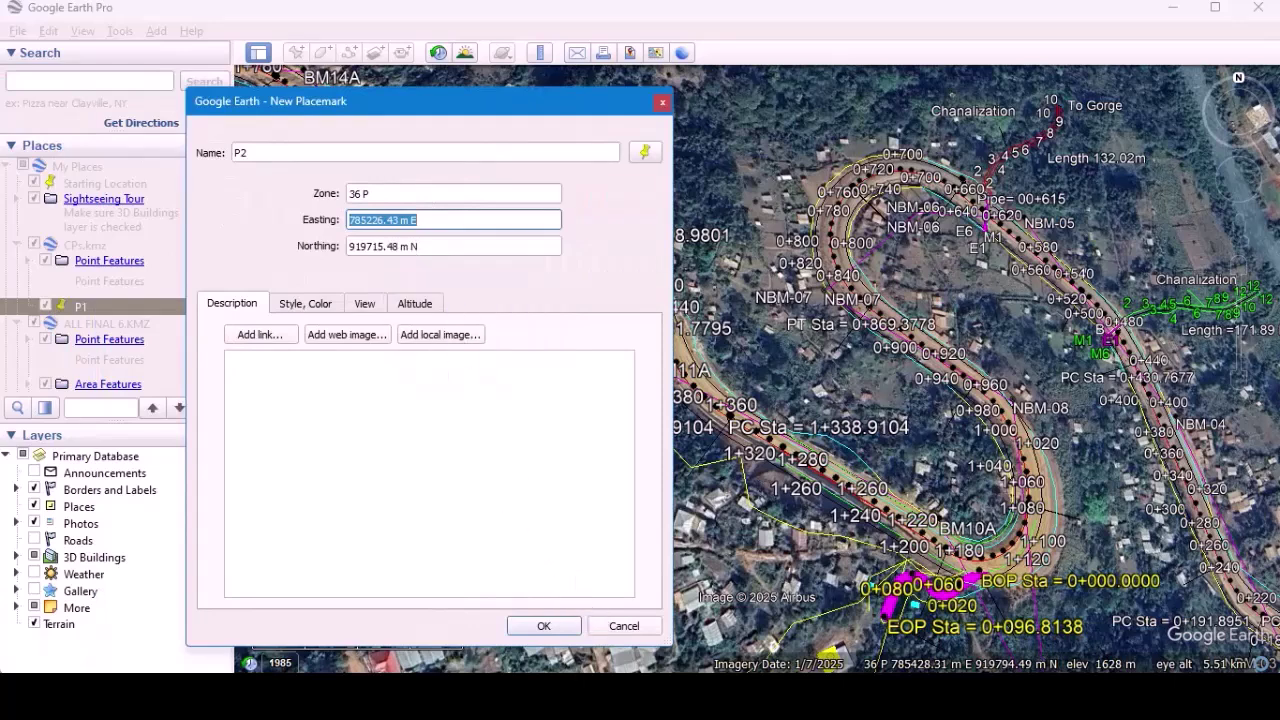
{"action": "left_click", "coordinate": [857, 645]}
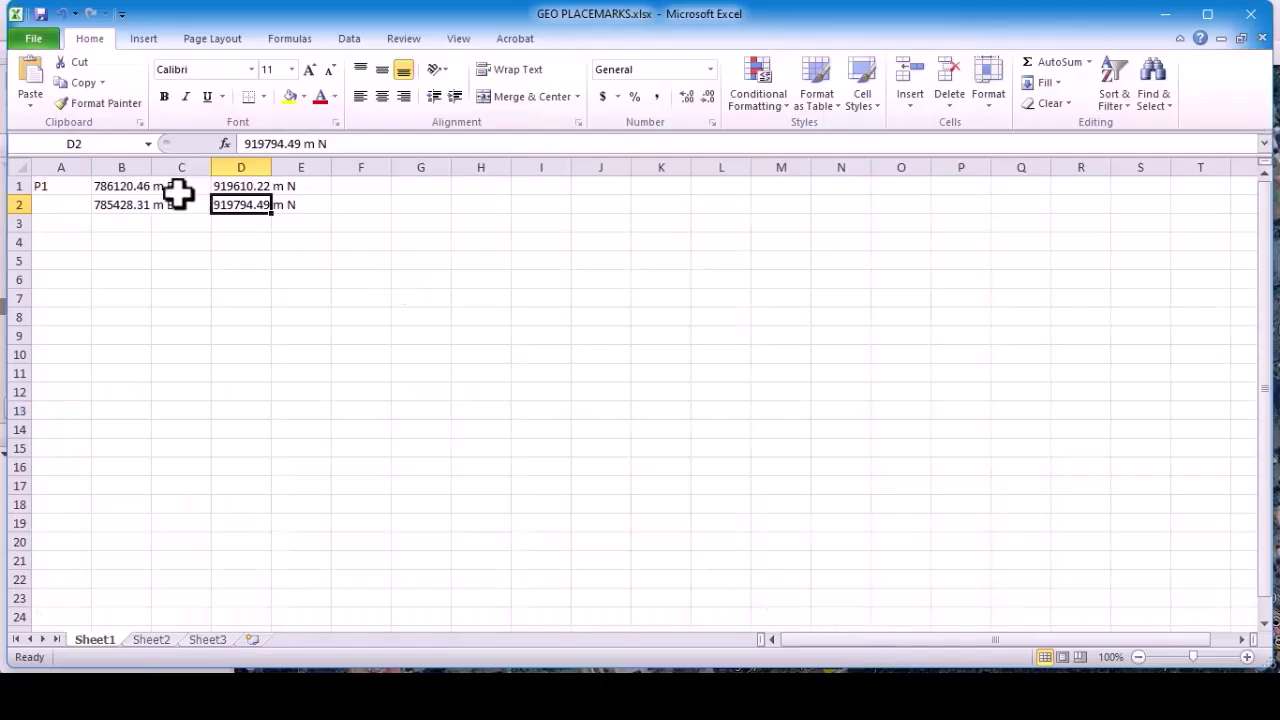
{"action": "left_click", "coordinate": [135, 203]}
{"action": "right_click", "coordinate": [135, 203]}
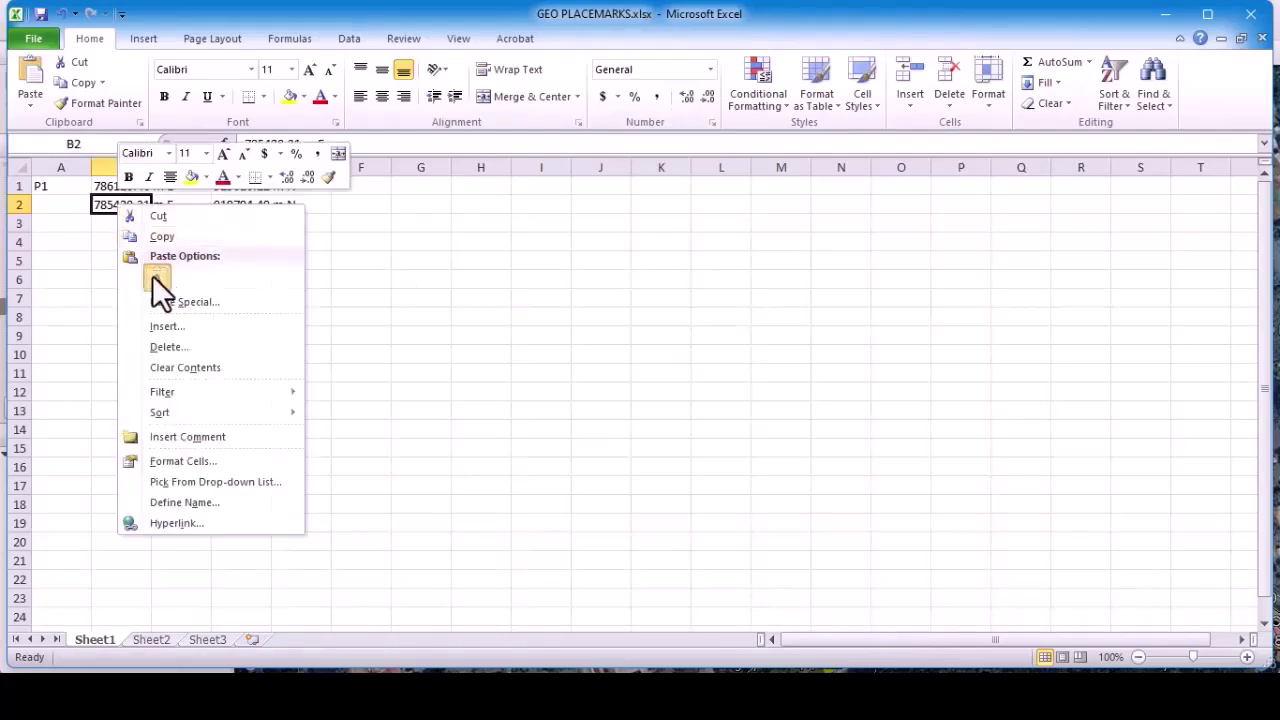
{"action": "left_click", "coordinate": [152, 275]}
Copy the new P2's northing, 919715.48 m N, from Google Earth Pro into cell D2 of the Excel workbook.
{"action": "mouse_move", "coordinate": [813, 690]}
{"action": "mouse_move", "coordinate": [855, 690]}
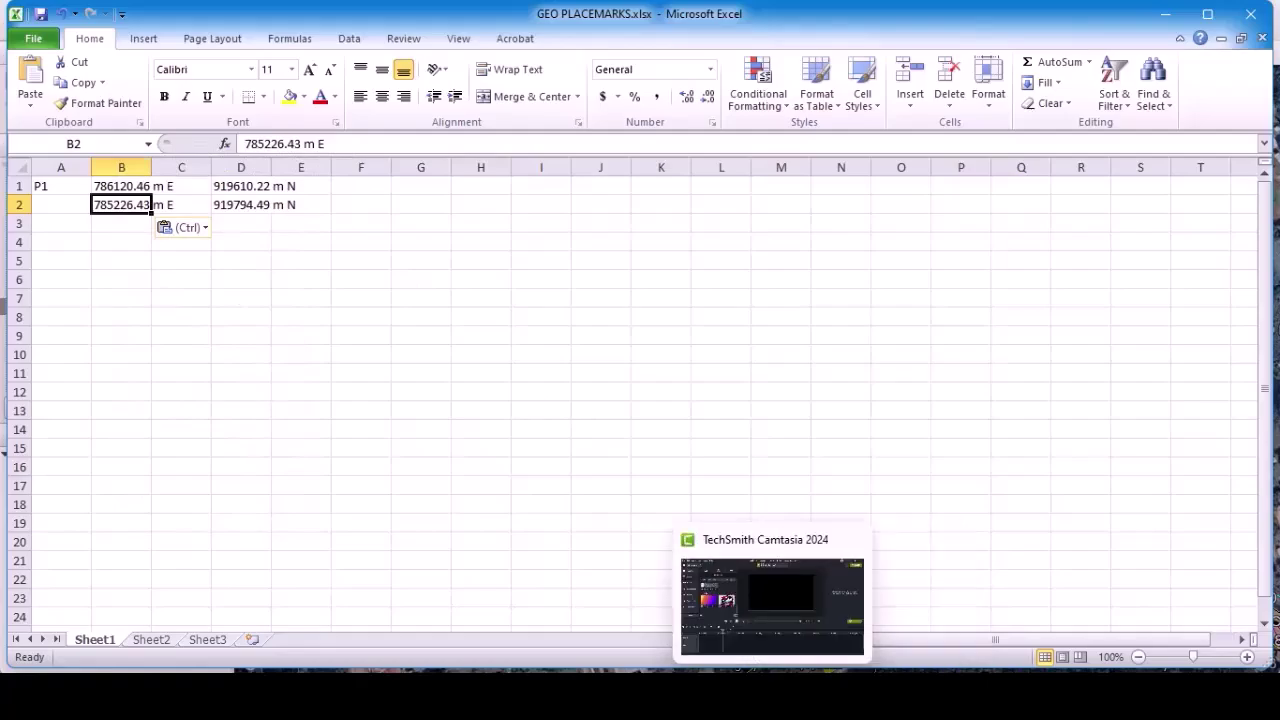
{"action": "left_click", "coordinate": [714, 611]}
{"action": "left_click_drag", "start_coordinate": [419, 252], "coordinate": [350, 248]}
{"action": "right_click", "coordinate": [382, 244]}
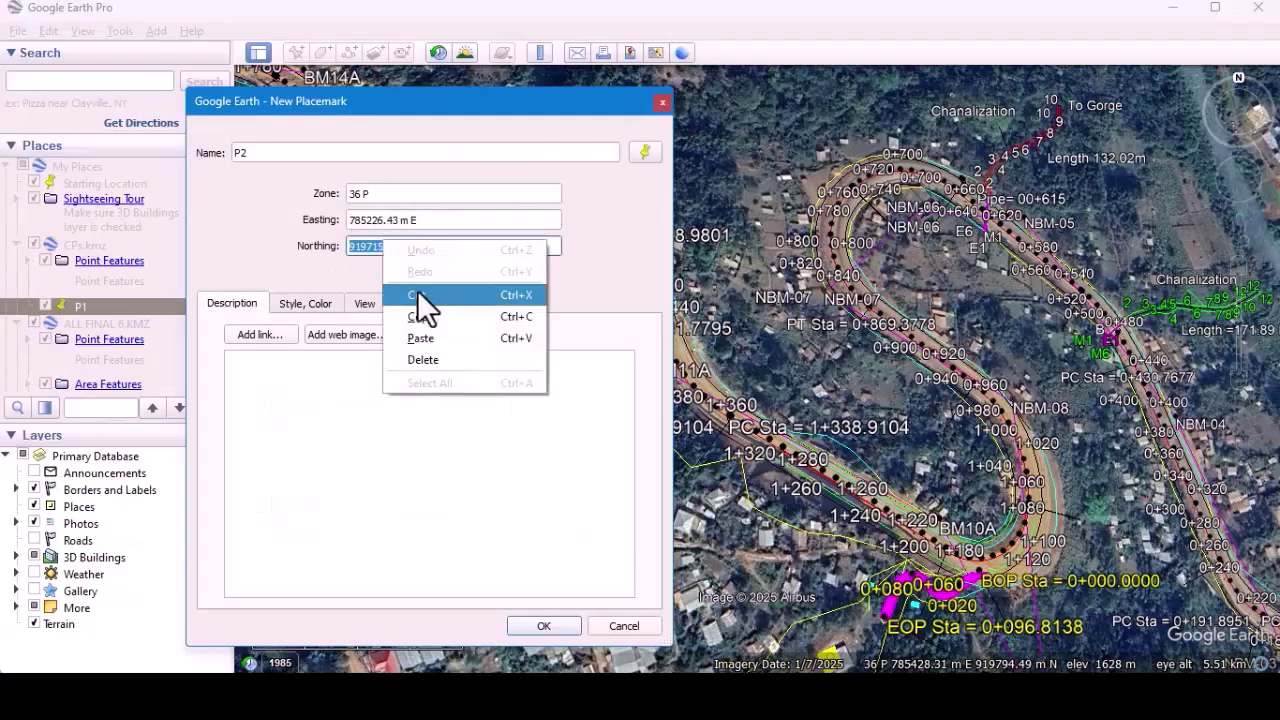
{"action": "left_click", "coordinate": [445, 316]}
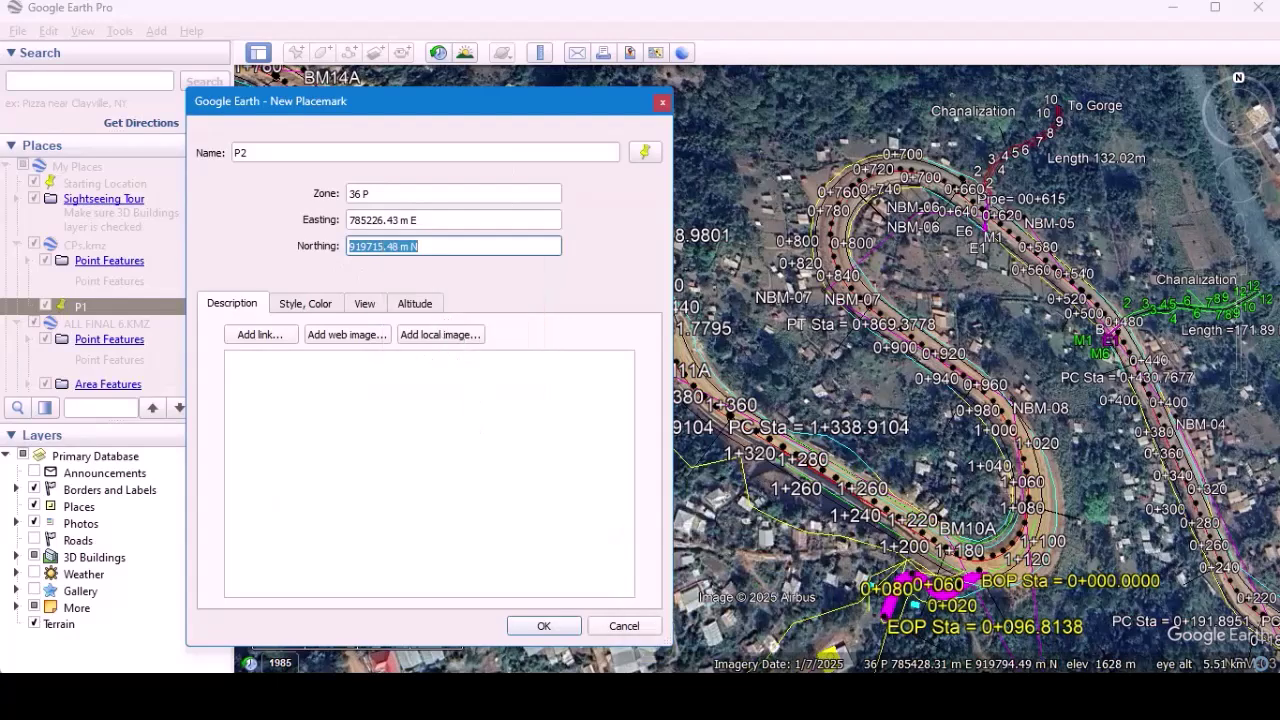
{"action": "mouse_move", "coordinate": [855, 692]}
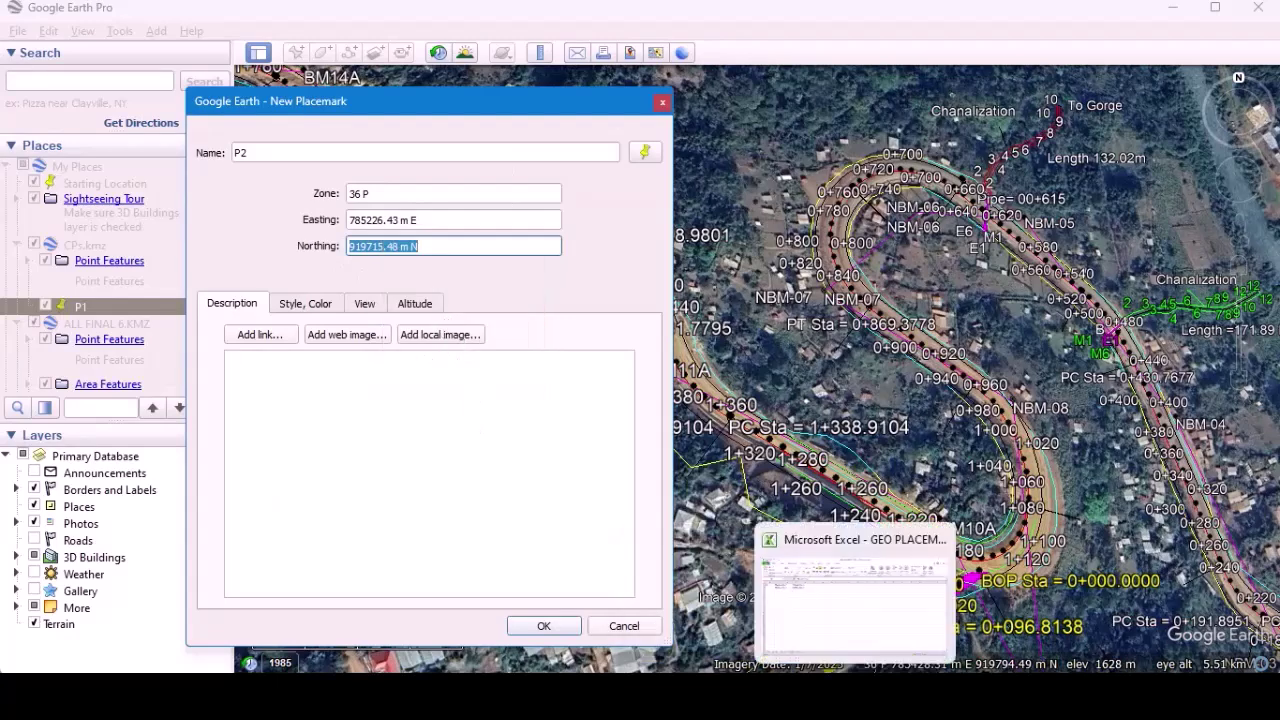
{"action": "left_click", "coordinate": [880, 645]}
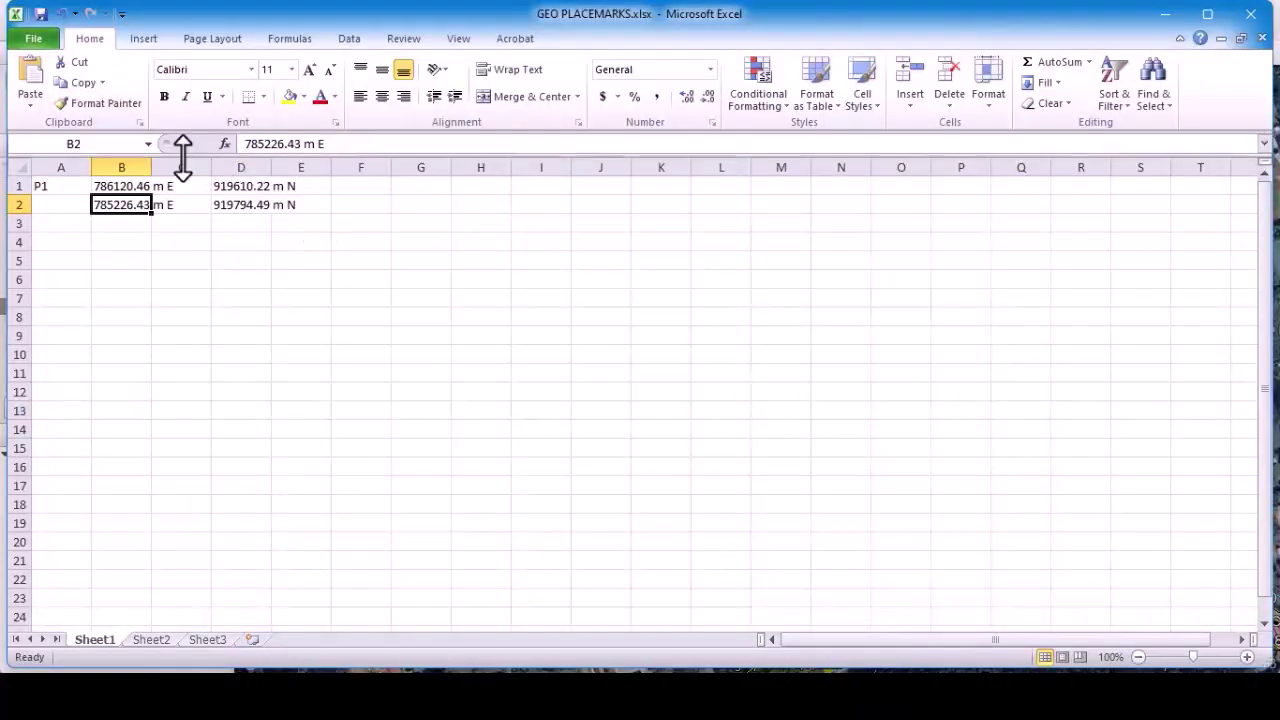
{"action": "right_click", "coordinate": [237, 209]}
{"action": "left_click", "coordinate": [278, 285]}
{"action": "left_click", "coordinate": [721, 410]}
Return to Google Earth Pro and save the new P2 placemark.
{"action": "mouse_move", "coordinate": [772, 700]}
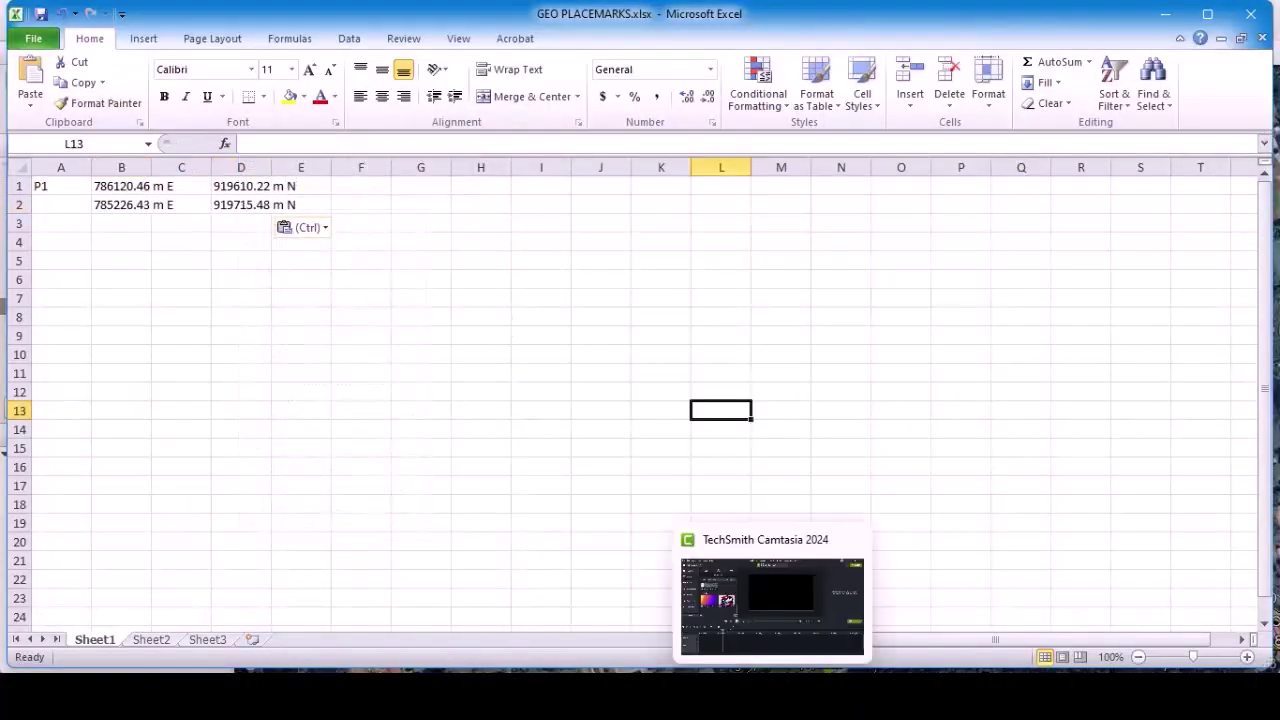
{"action": "mouse_move", "coordinate": [855, 700]}
{"action": "mouse_move", "coordinate": [700, 700]}
{"action": "left_click", "coordinate": [703, 628]}
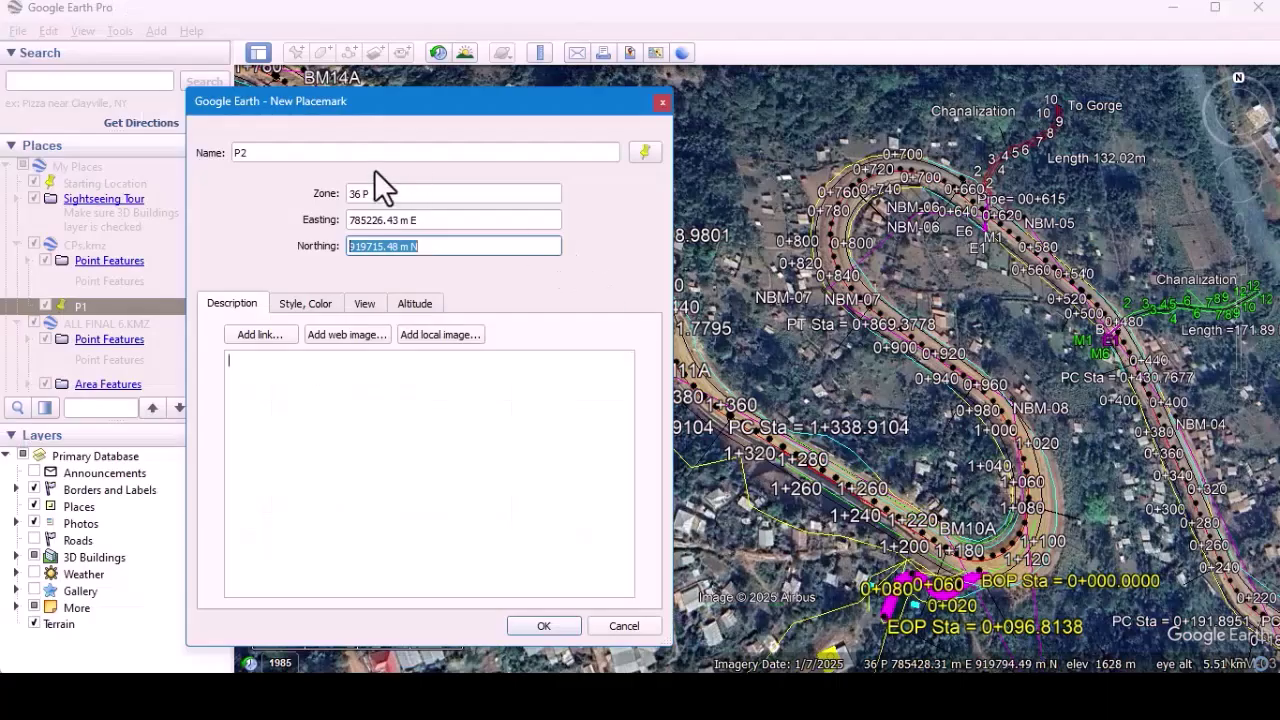
{"action": "left_click", "coordinate": [545, 626]}
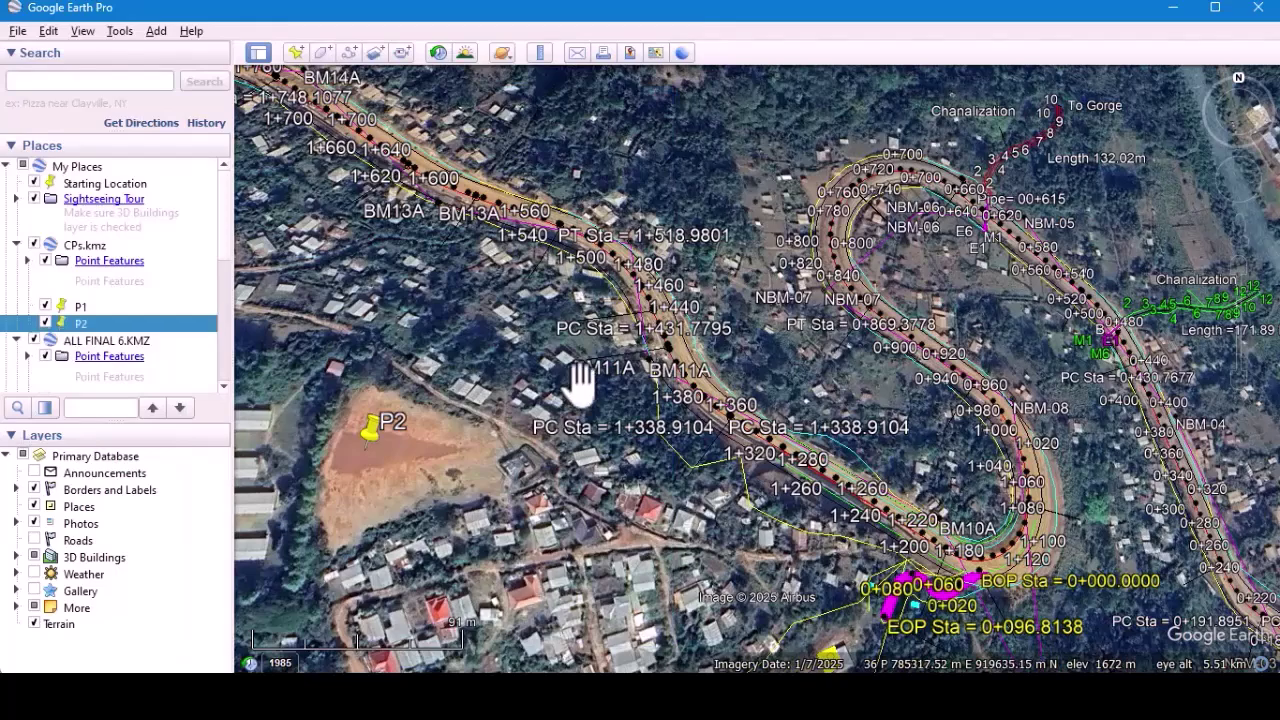
Frame the relocated P2, P1 and the route between them in one view, and reset its tilt and compass.
{"action": "scroll", "coordinate": [808, 314], "scroll_direction": "down", "scroll_amount": 2}
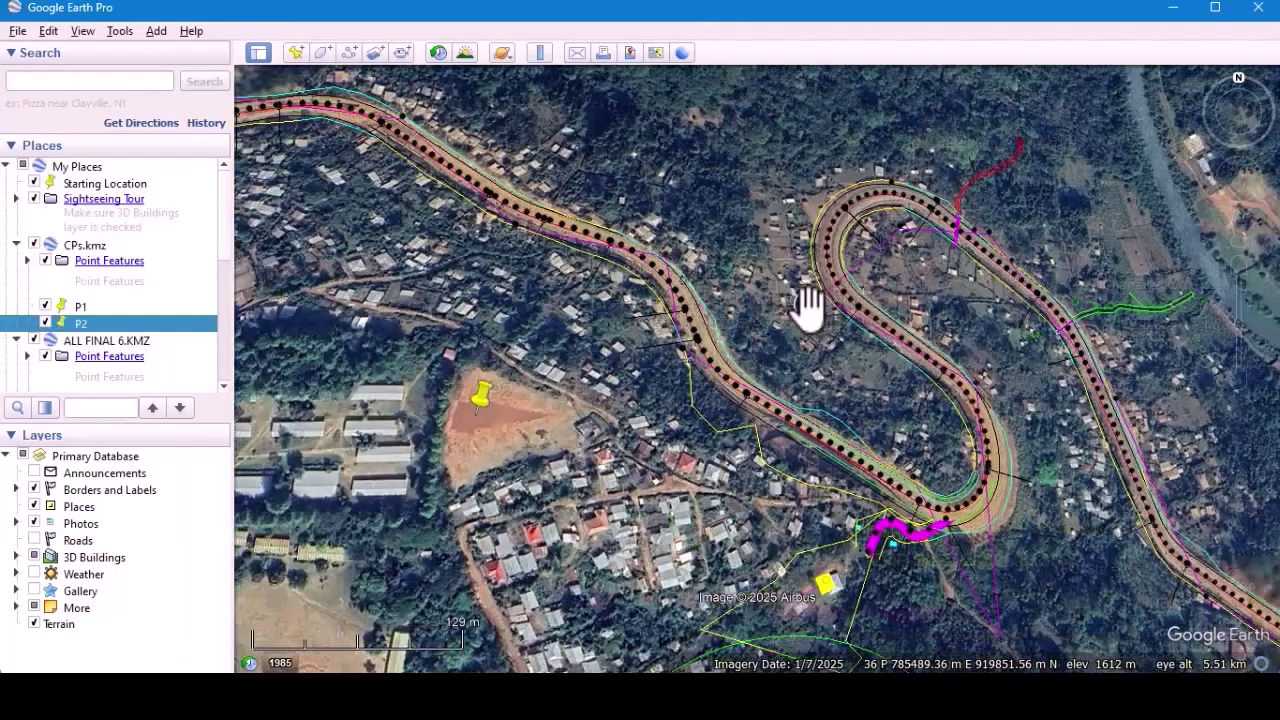
{"action": "scroll", "coordinate": [912, 363], "scroll_direction": "down", "scroll_amount": 2}
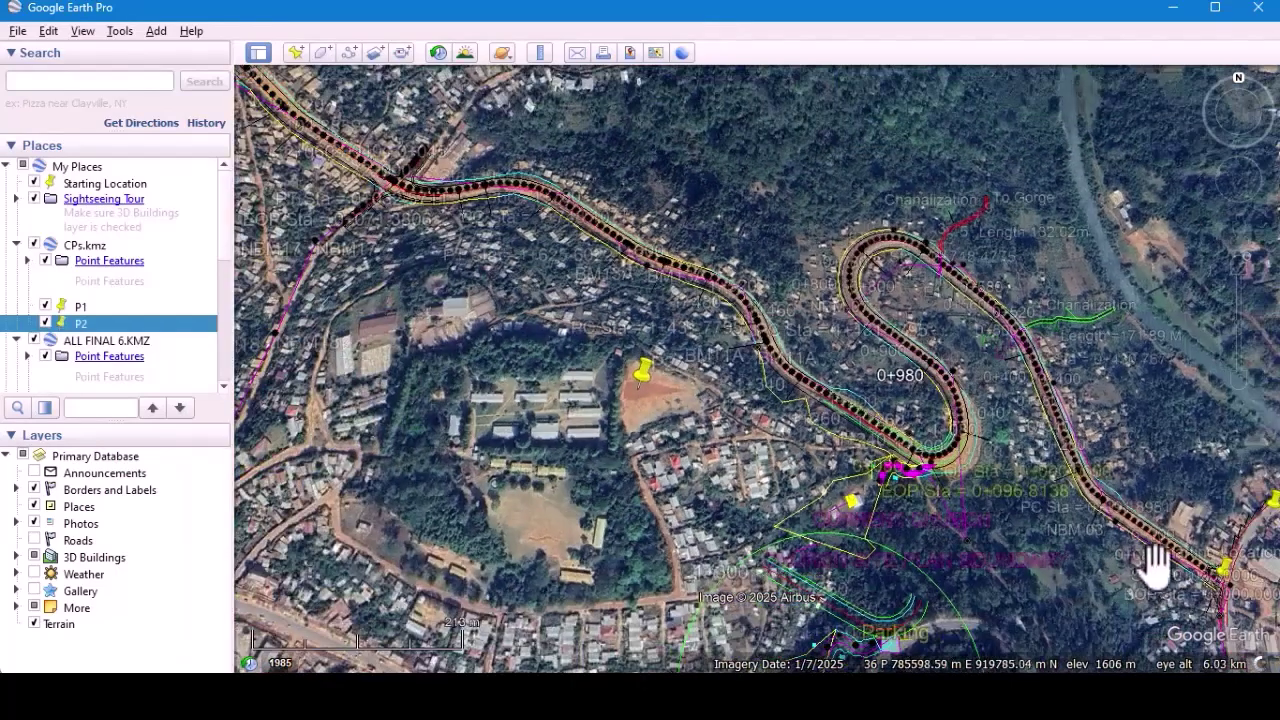
{"action": "scroll", "coordinate": [1214, 491], "scroll_direction": "up", "scroll_amount": 2}
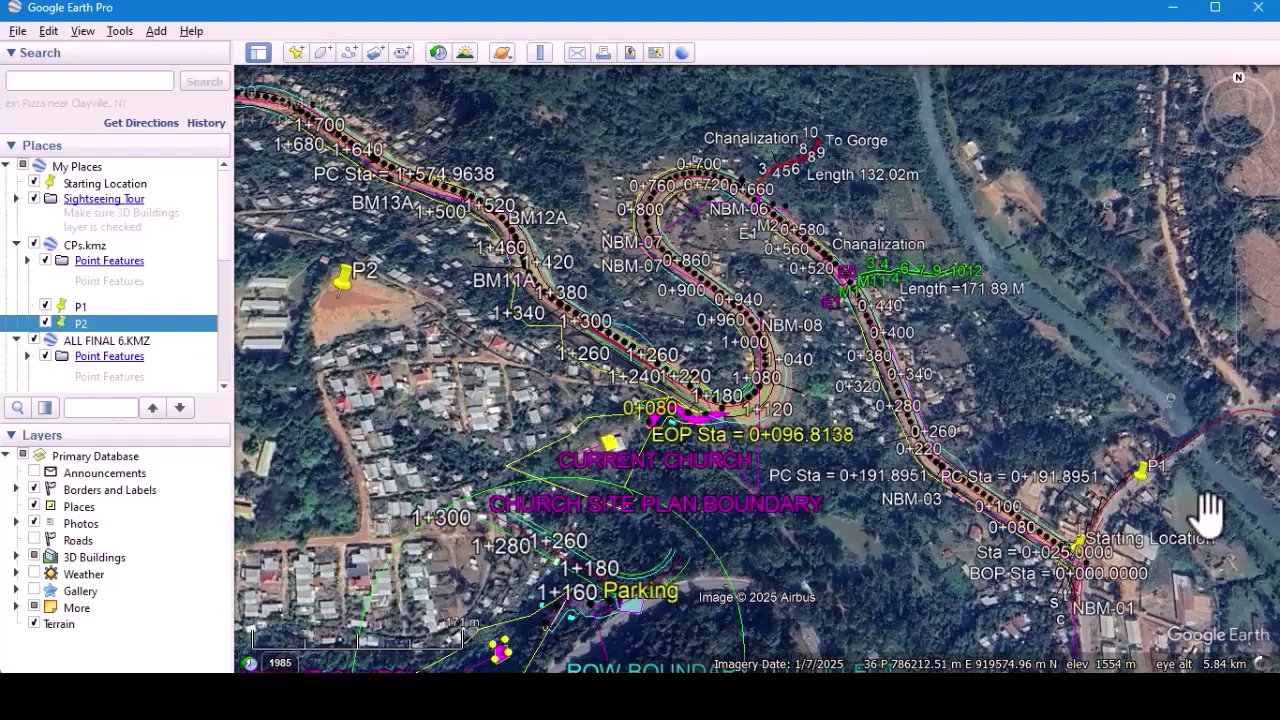
{"action": "left_click", "coordinate": [81, 29]}
{"action": "mouse_move", "coordinate": [208, 363]}
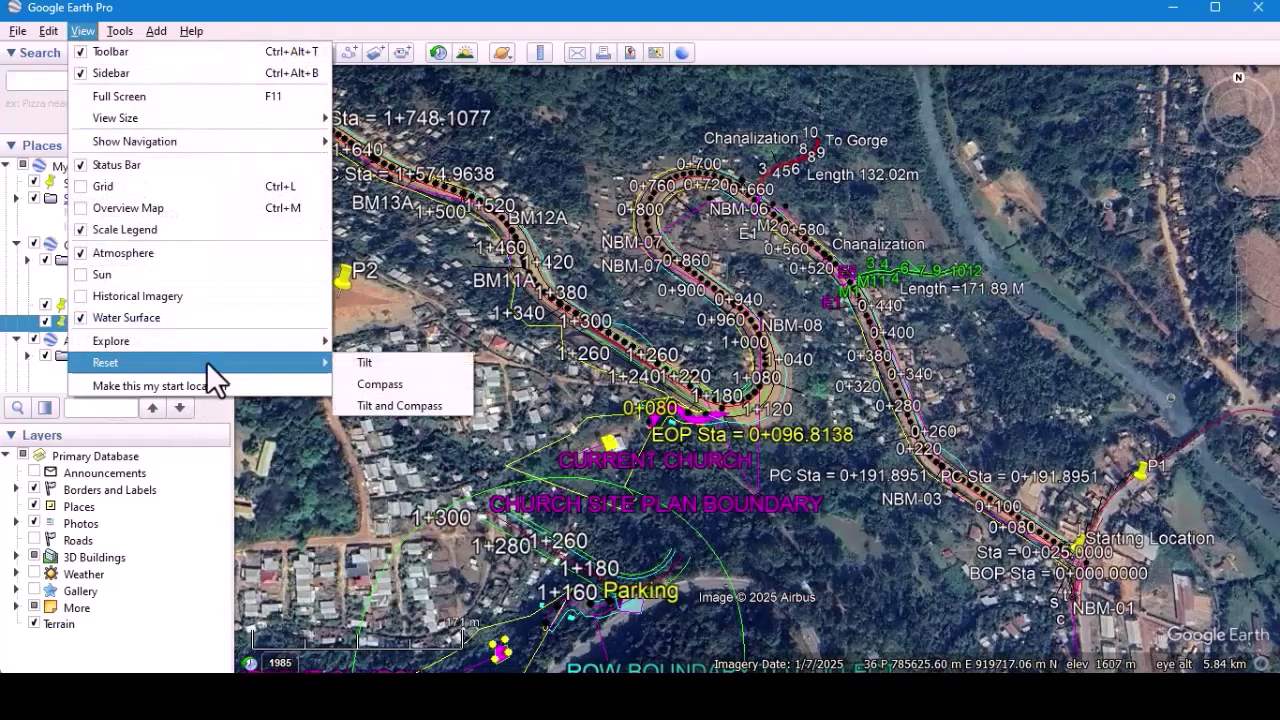
{"action": "left_click", "coordinate": [389, 402]}
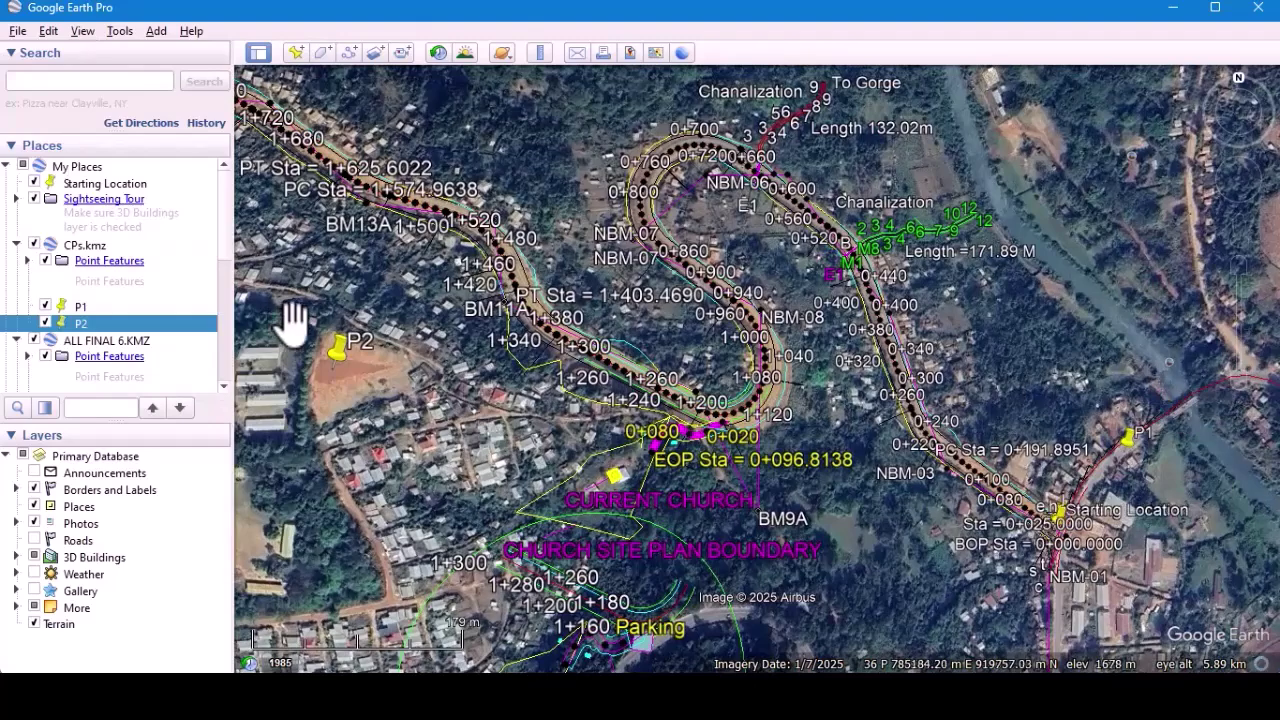
{"action": "scroll", "coordinate": [612, 405], "scroll_direction": "up", "scroll_amount": 2}
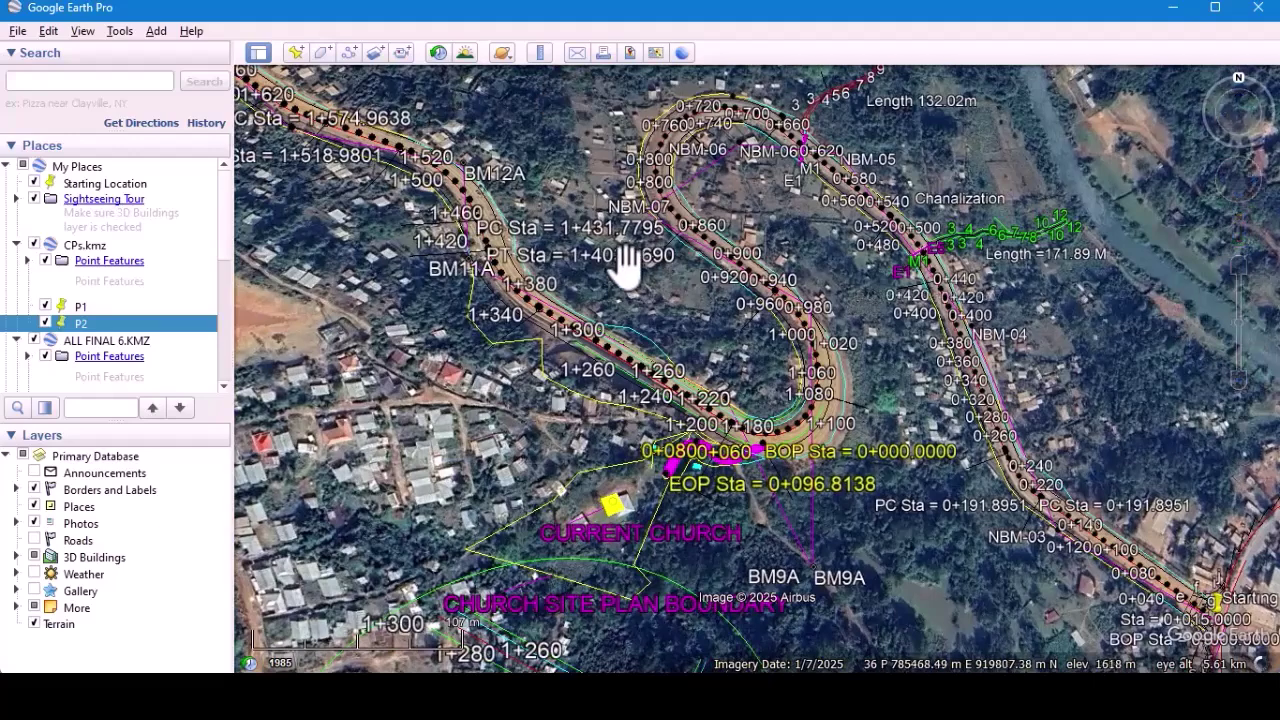
{"action": "scroll", "coordinate": [625, 262], "scroll_direction": "down", "scroll_amount": 1}
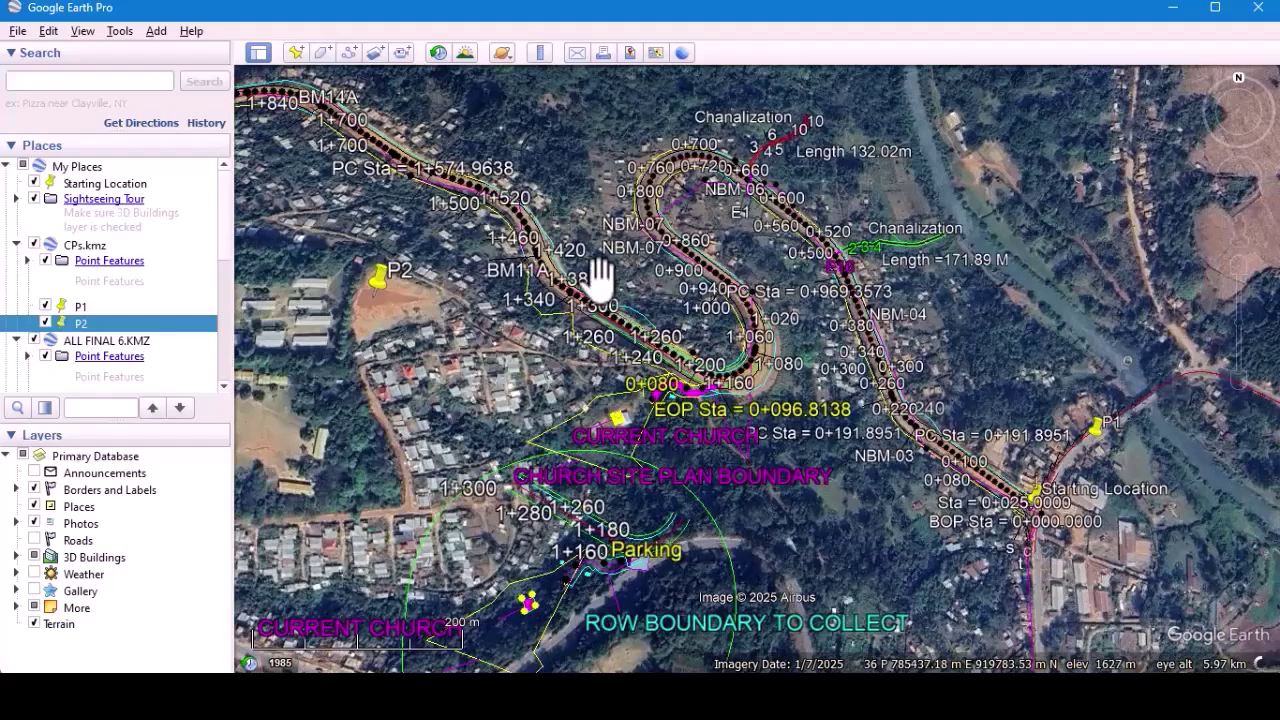
{"action": "scroll", "coordinate": [598, 275], "scroll_direction": "up", "scroll_amount": 1}
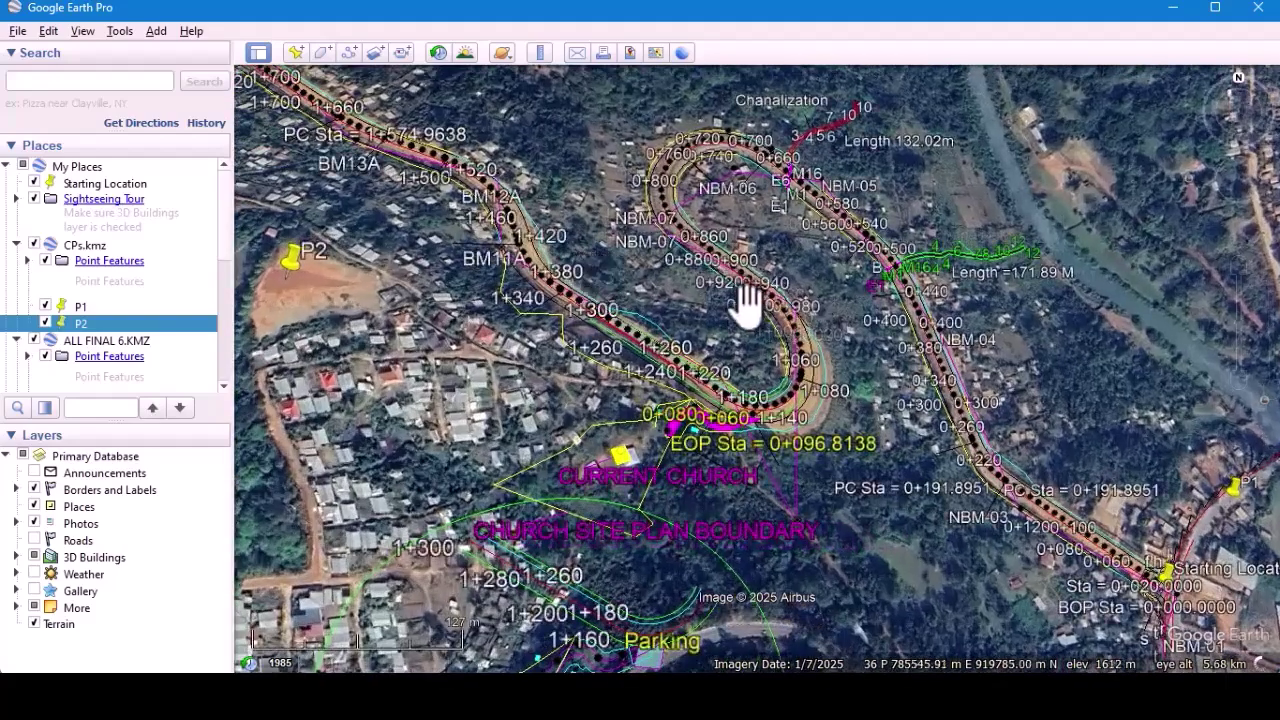
{"action": "mouse_move", "coordinate": [685, 287]}
{"action": "left_mouse_down"}
{"action": "mouse_move", "coordinate": [638, 294]}
{"action": "mouse_move", "coordinate": [669, 288]}
{"action": "left_mouse_up"}
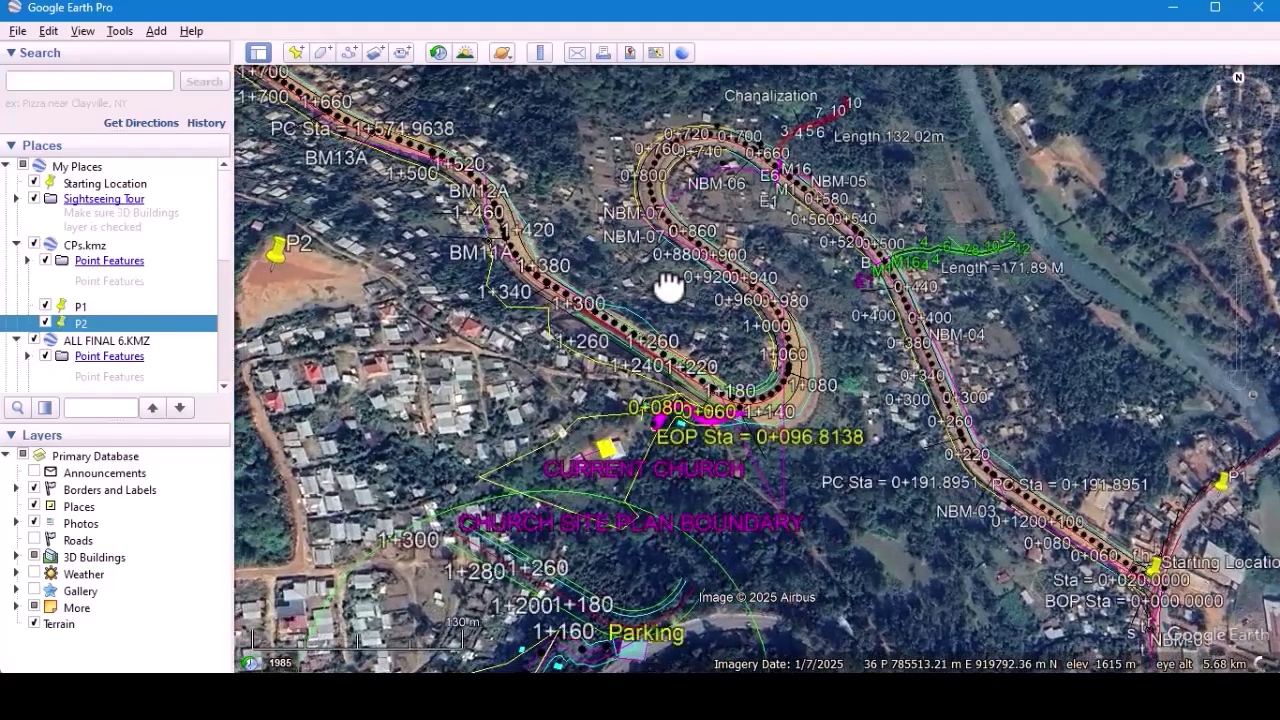
{"action": "left_click", "coordinate": [82, 33]}
{"action": "mouse_move", "coordinate": [210, 362]}
{"action": "left_click", "coordinate": [398, 406]}
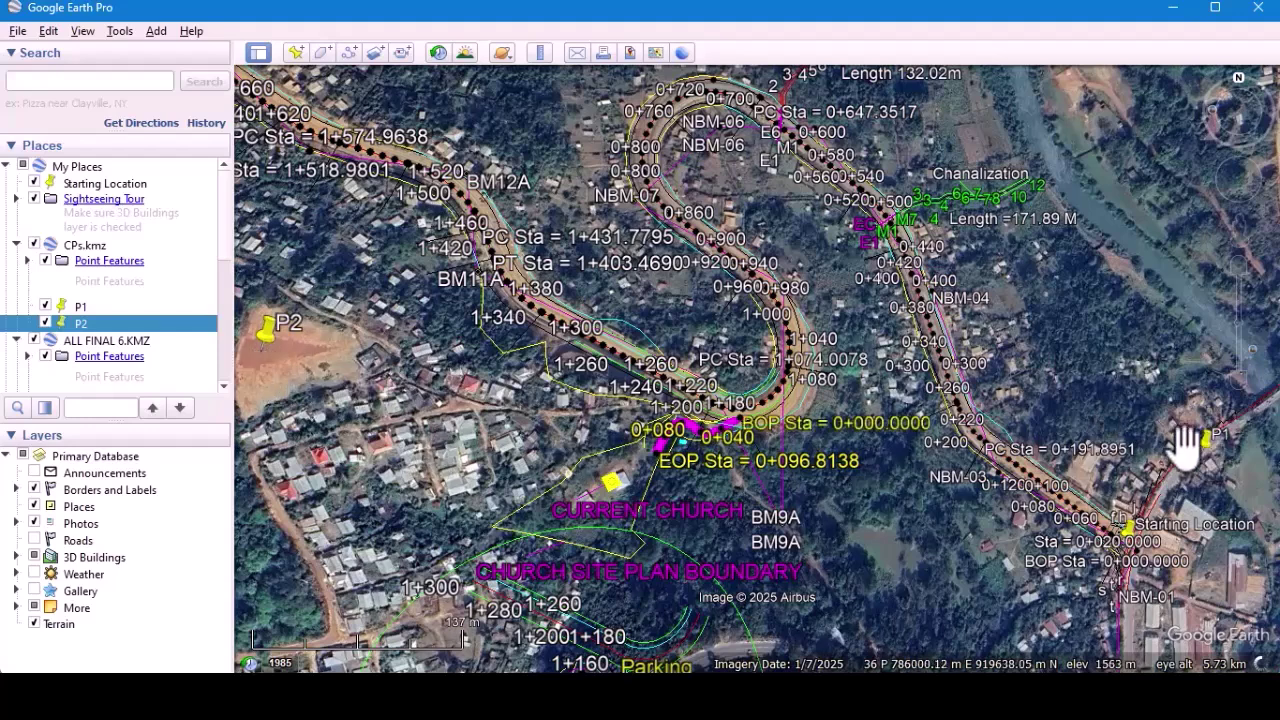
Start saving the north-up view that contains P1 and P2.
{"action": "left_click", "coordinate": [83, 33]}
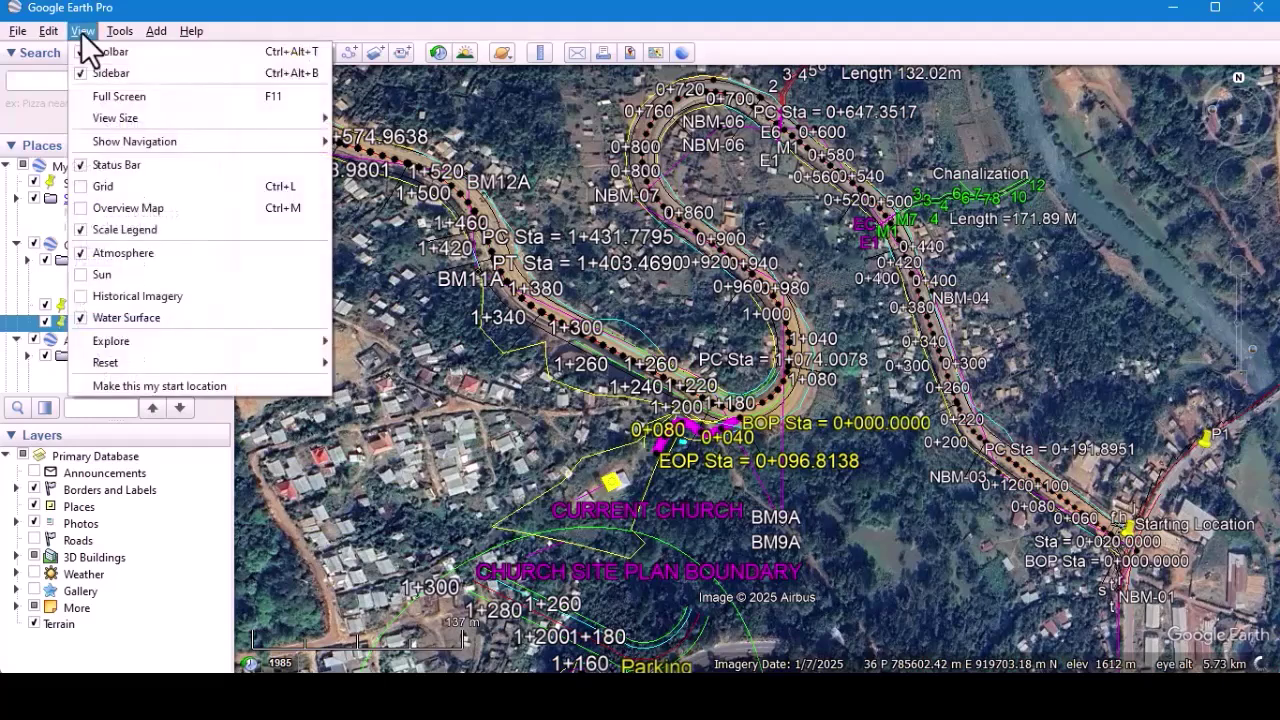
{"action": "left_click", "coordinate": [18, 33]}
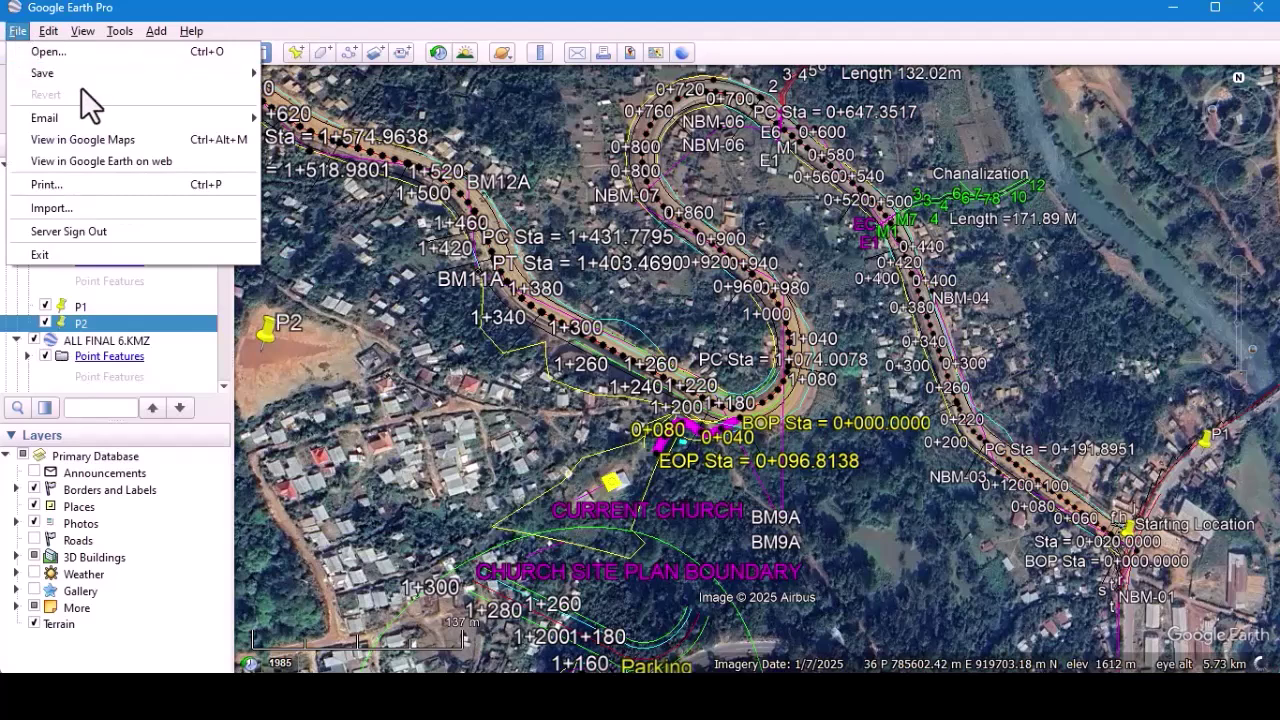
Set up an image export of the current map view with scale and compass, at 1280x720 (720 HD) resolution.
{"action": "mouse_move", "coordinate": [83, 73]}
{"action": "left_click", "coordinate": [318, 140]}
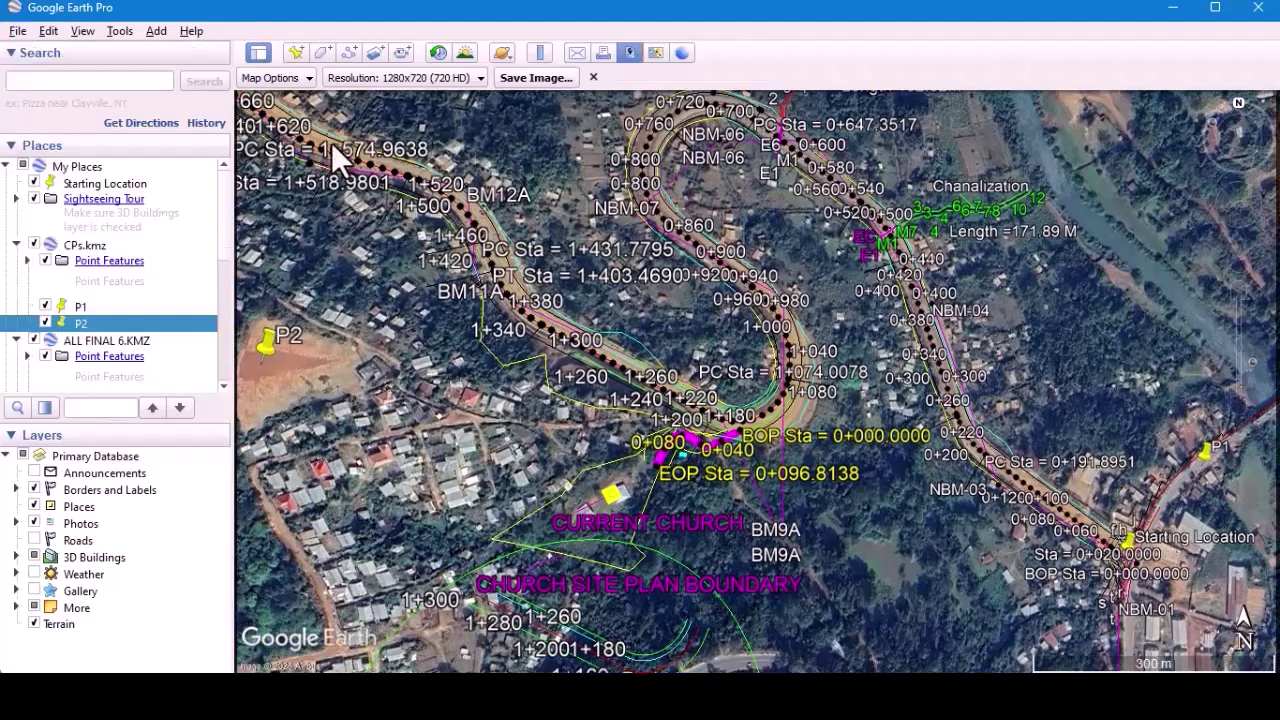
{"action": "left_click", "coordinate": [307, 80]}
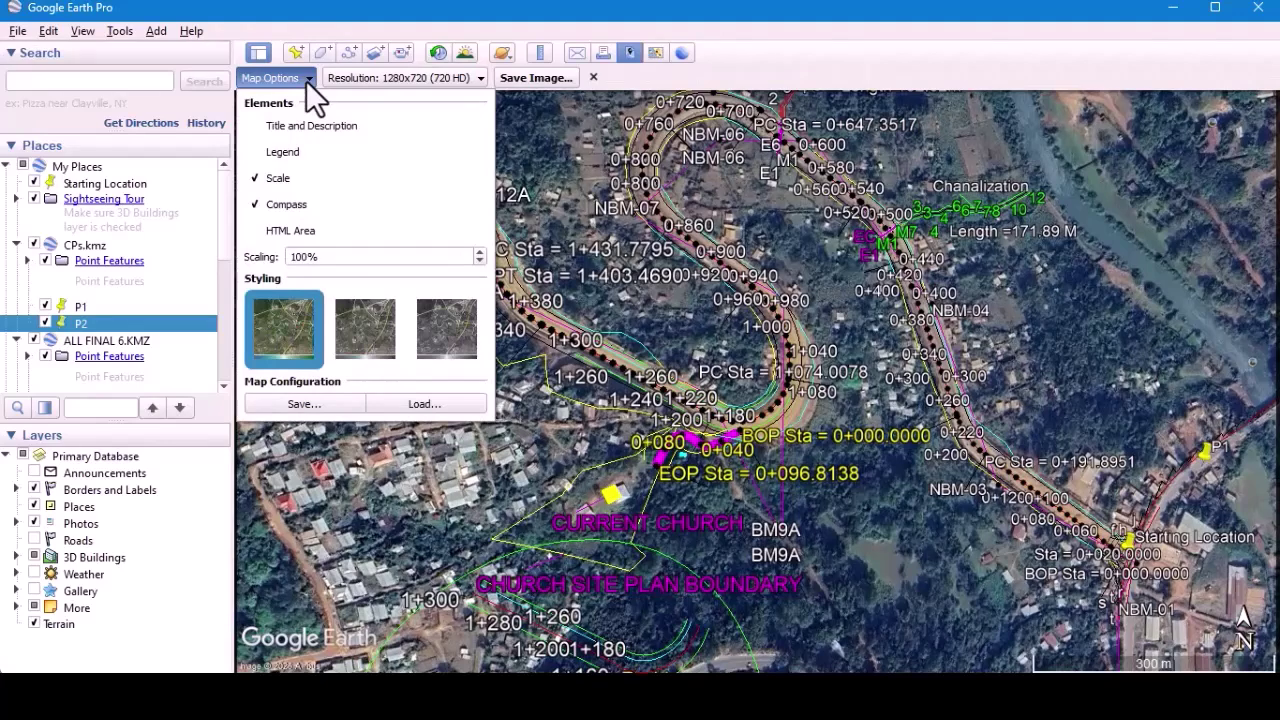
{"action": "left_click", "coordinate": [306, 80]}
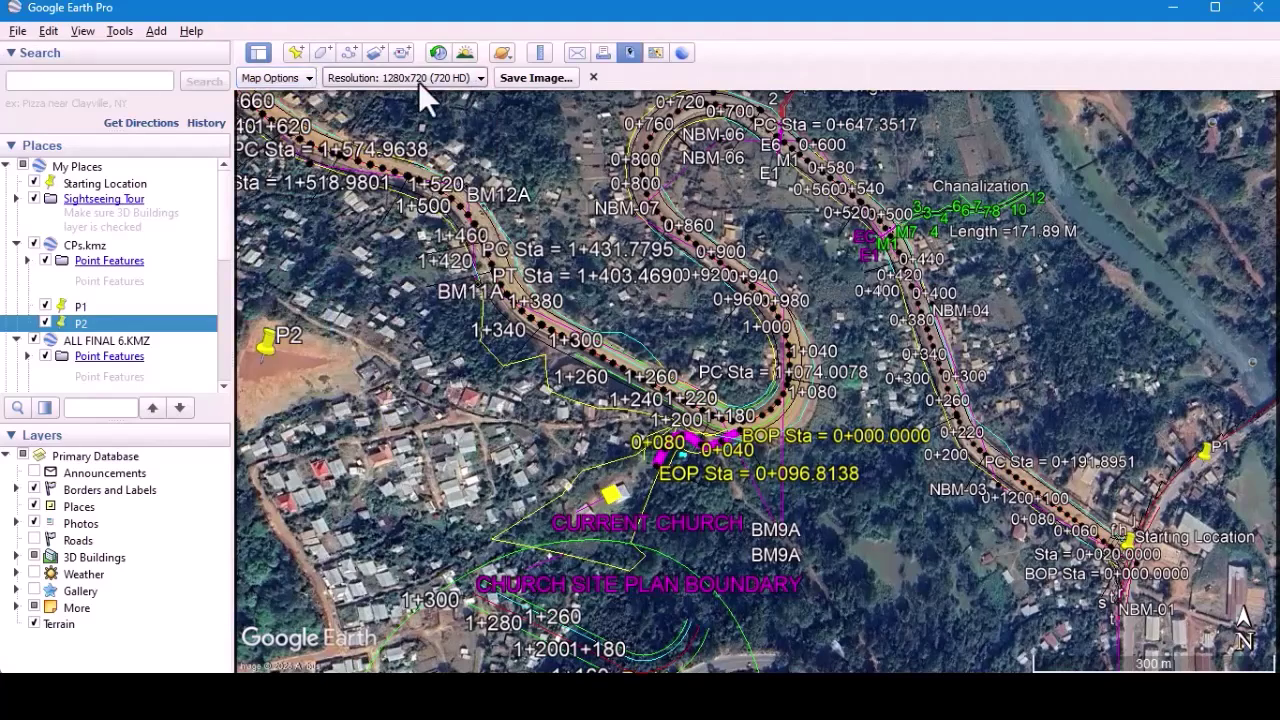
{"action": "left_click", "coordinate": [456, 80]}
{"action": "left_click", "coordinate": [456, 79]}
{"action": "left_click", "coordinate": [455, 79]}
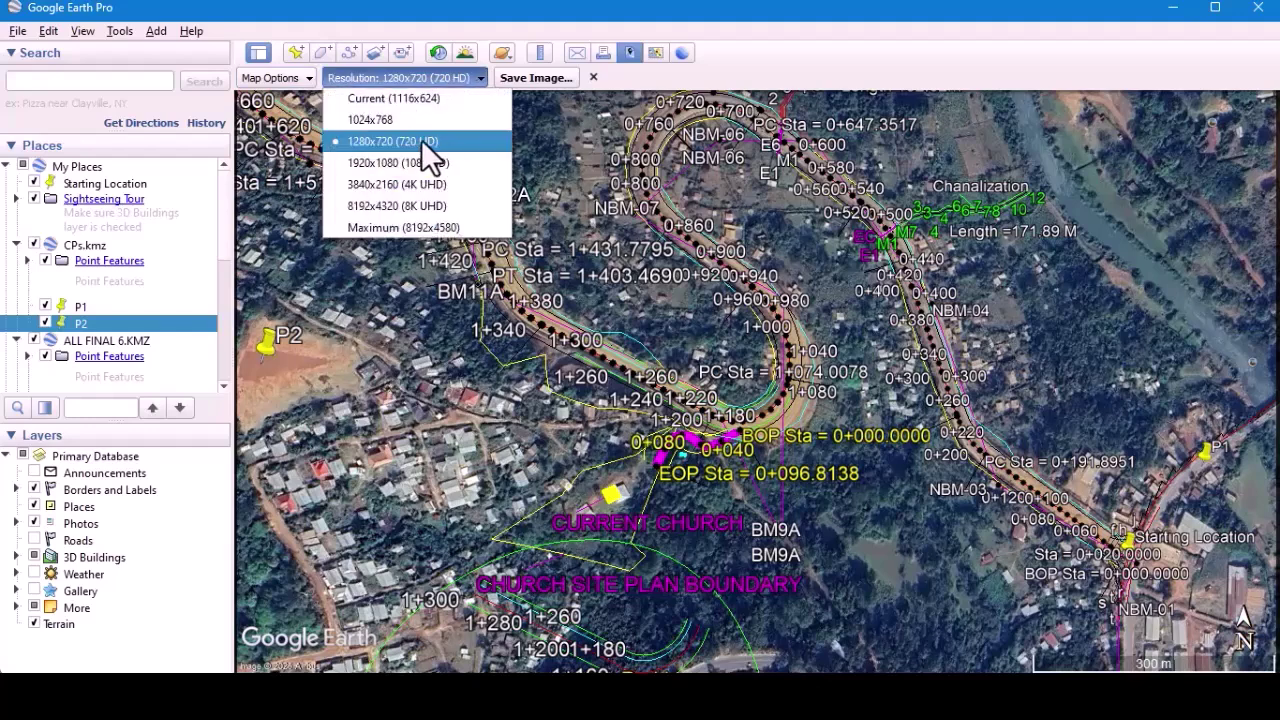
{"action": "left_click", "coordinate": [439, 78]}
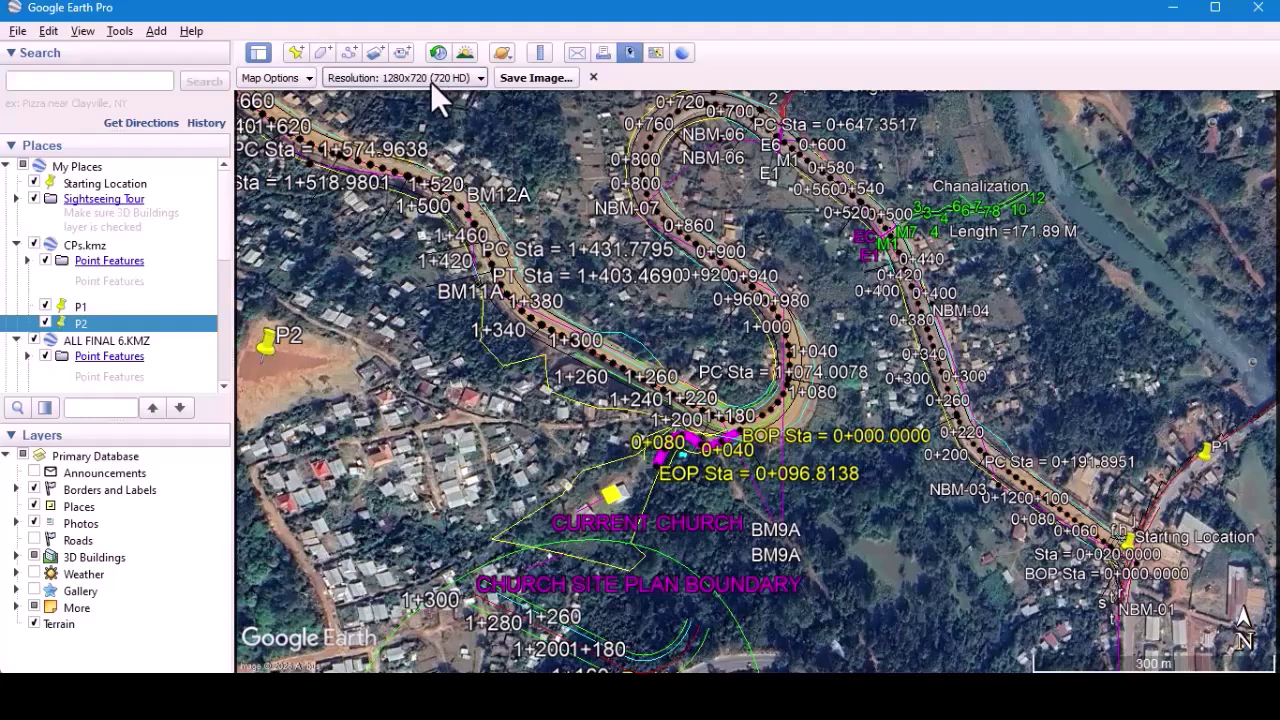
Save the map image as the JPEG file "MBP PLACEMARK ALT.jpg" in the ALL DS folder.
{"action": "left_click", "coordinate": [543, 77]}
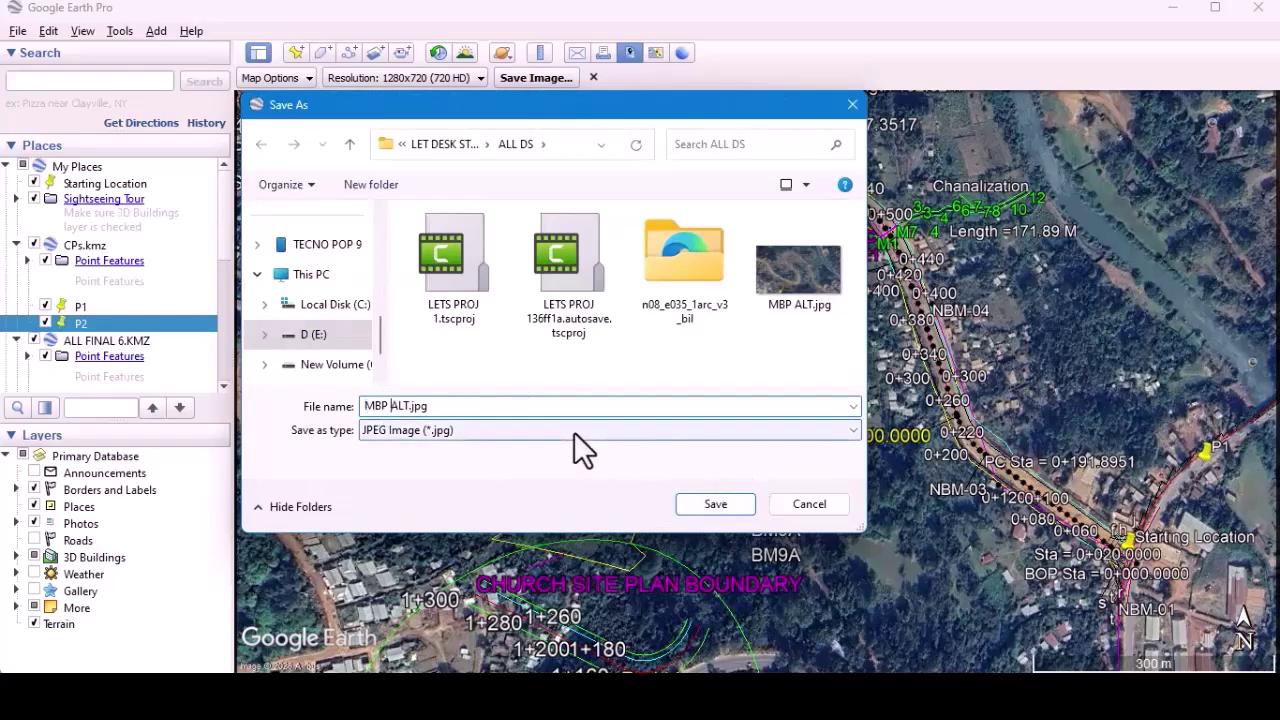
{"action": "type", "text": "PLACEMAR"}
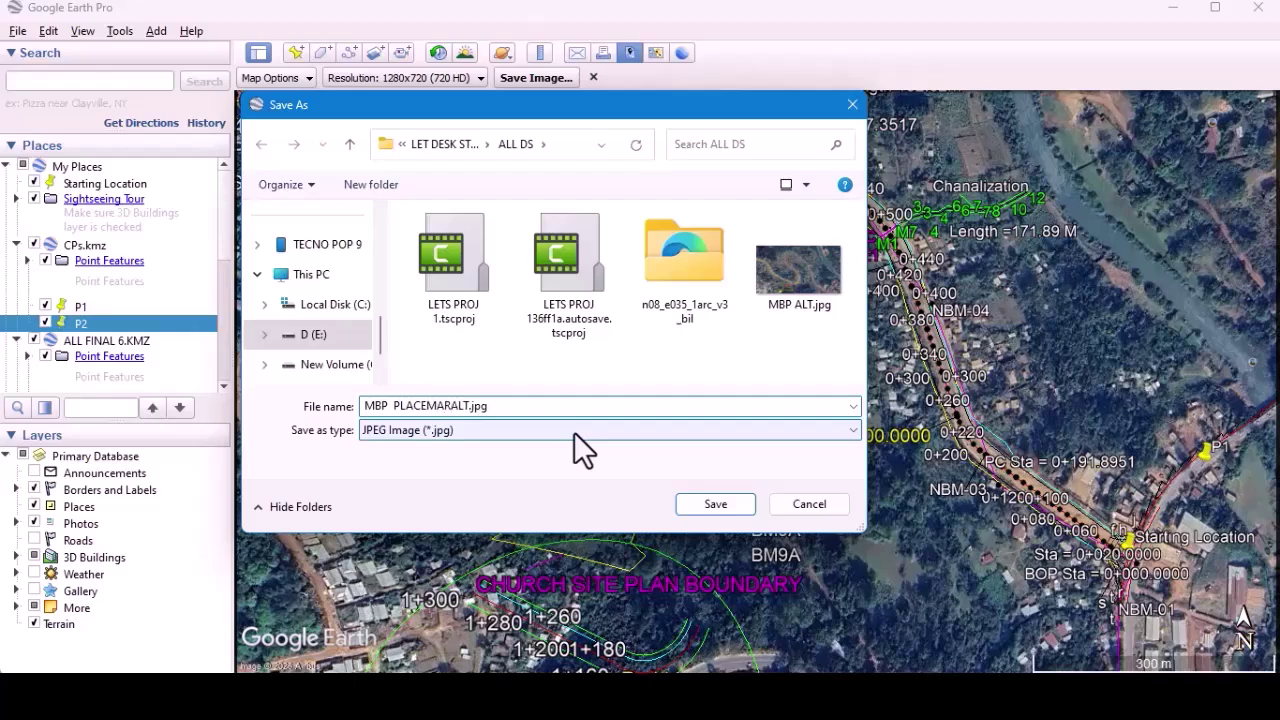
{"action": "type", "text": "K"}
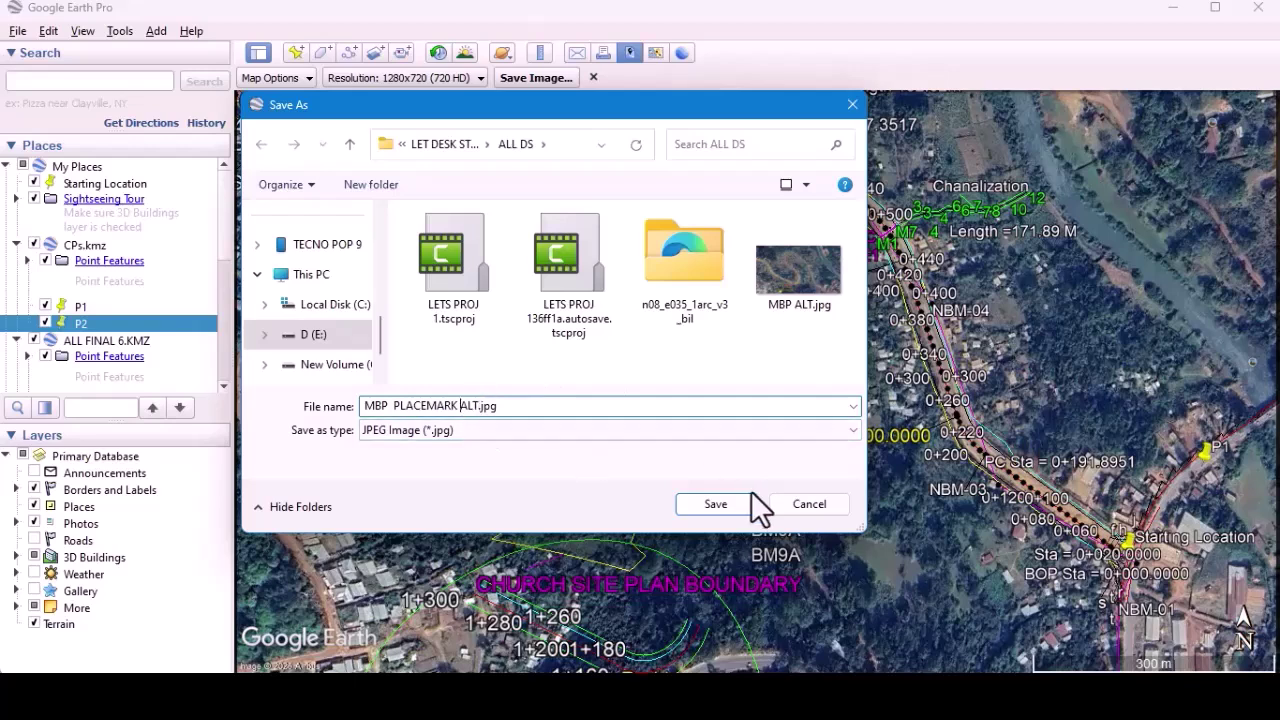
{"action": "left_click", "coordinate": [720, 505]}
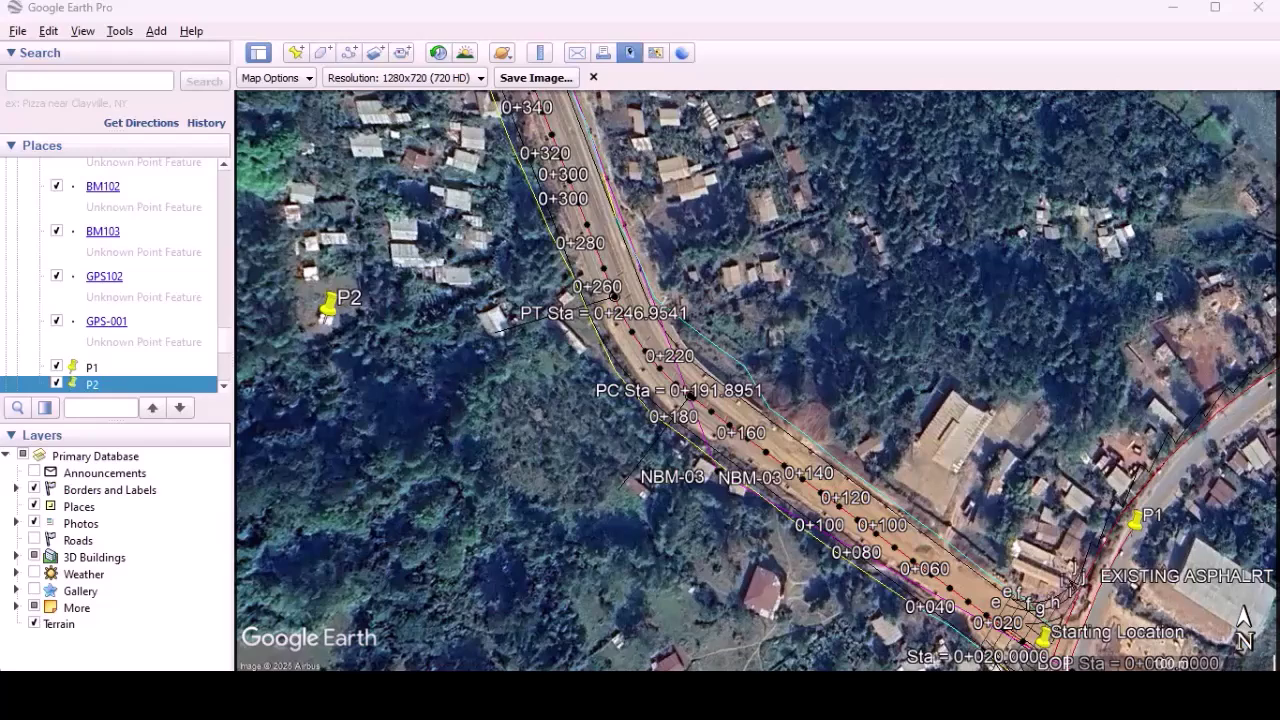
Switch to the GEO PLACEMARKS workbook in Excel and strip the unit text from Sheet1's eastings, leaving 786062 in B1 and 785726 in B2.
{"action": "mouse_move", "coordinate": [748, 640]}
{"action": "left_click", "coordinate": [754, 618]}
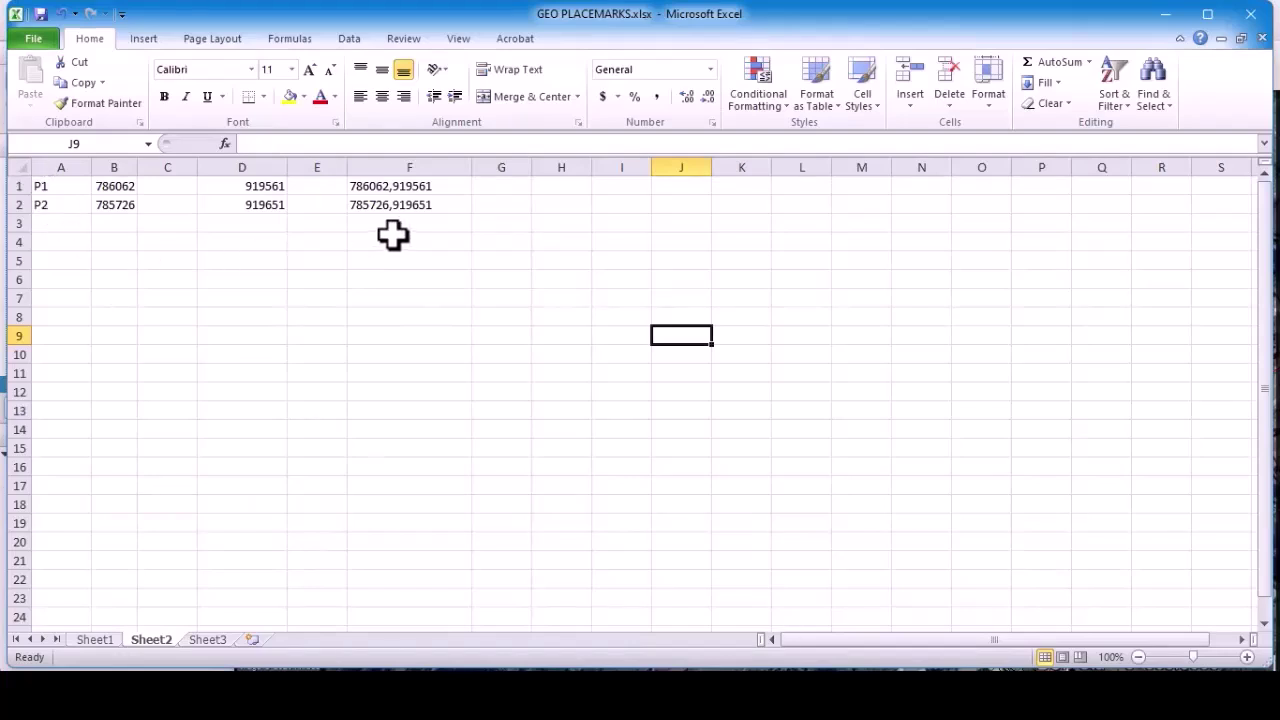
{"action": "left_click", "coordinate": [95, 640]}
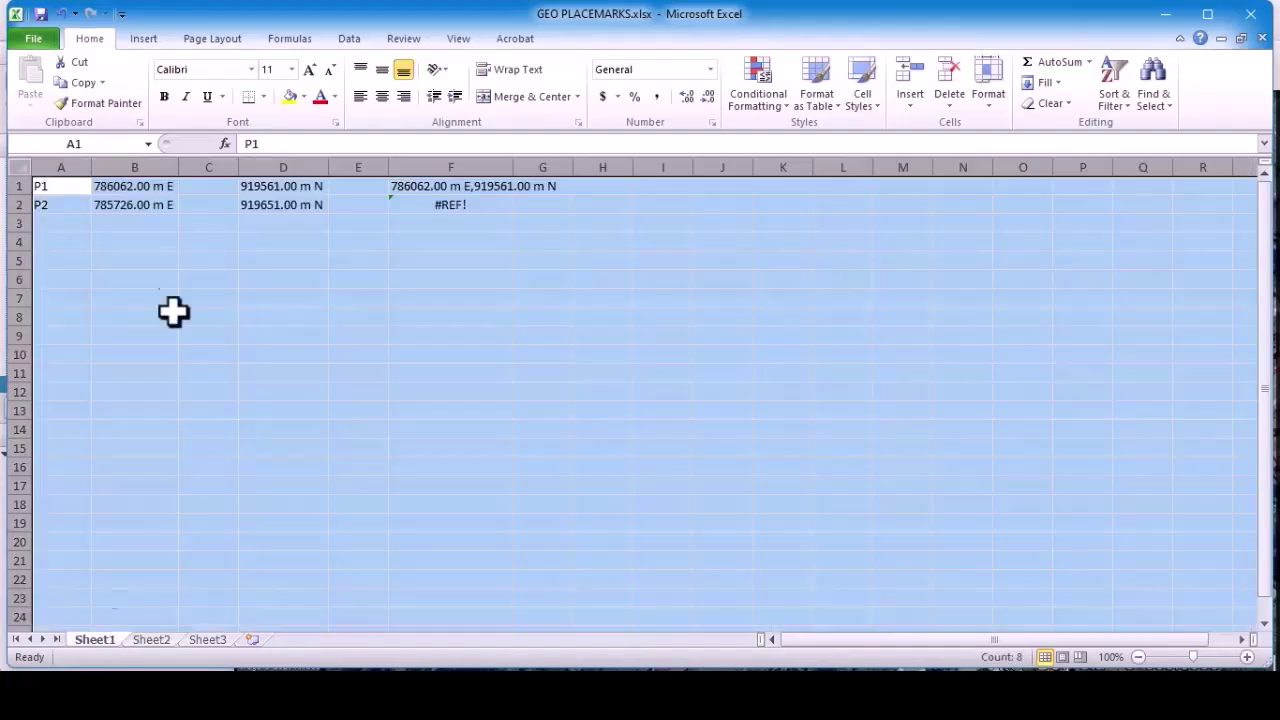
{"action": "left_click", "coordinate": [140, 187]}
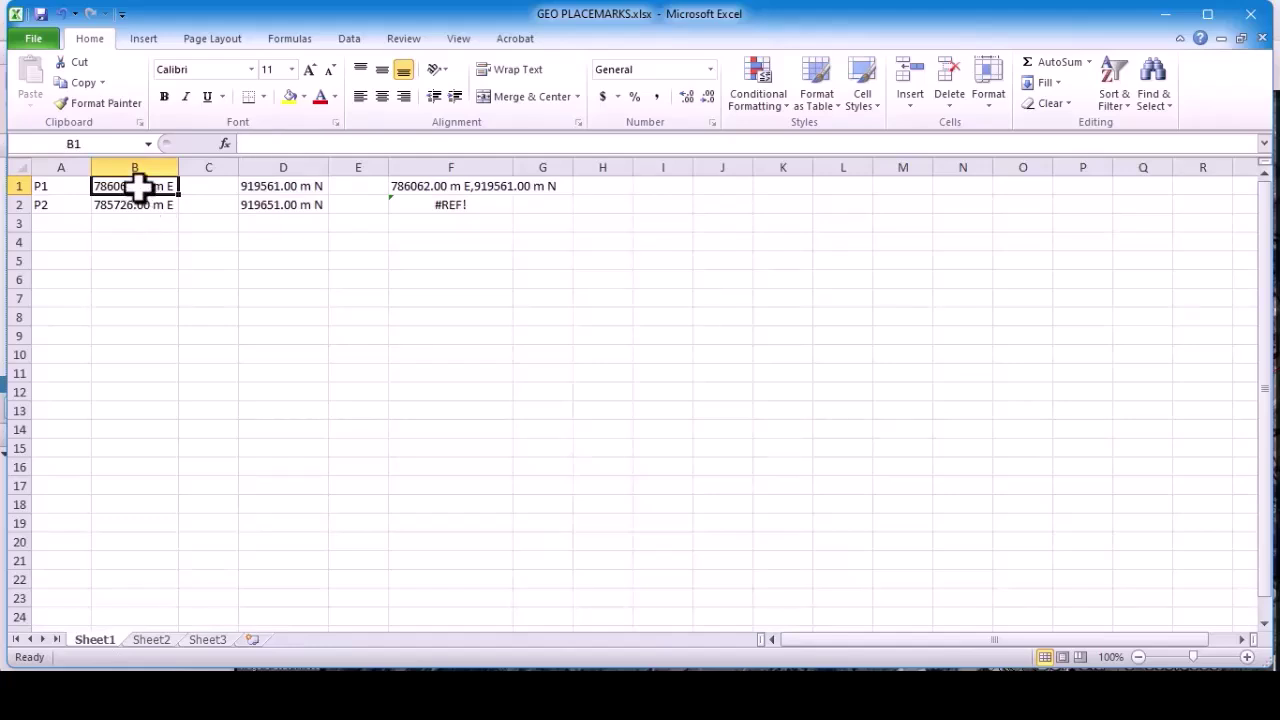
{"action": "double_click", "coordinate": [140, 187]}
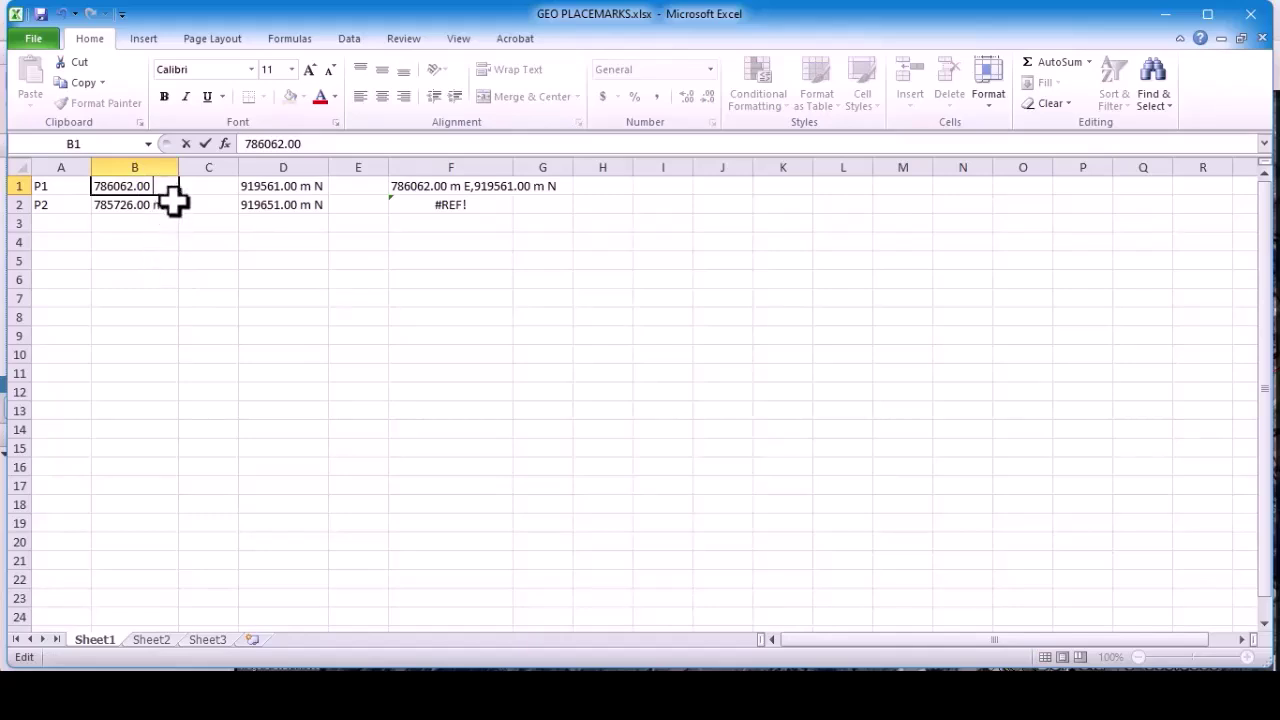
{"action": "double_click", "coordinate": [170, 205]}
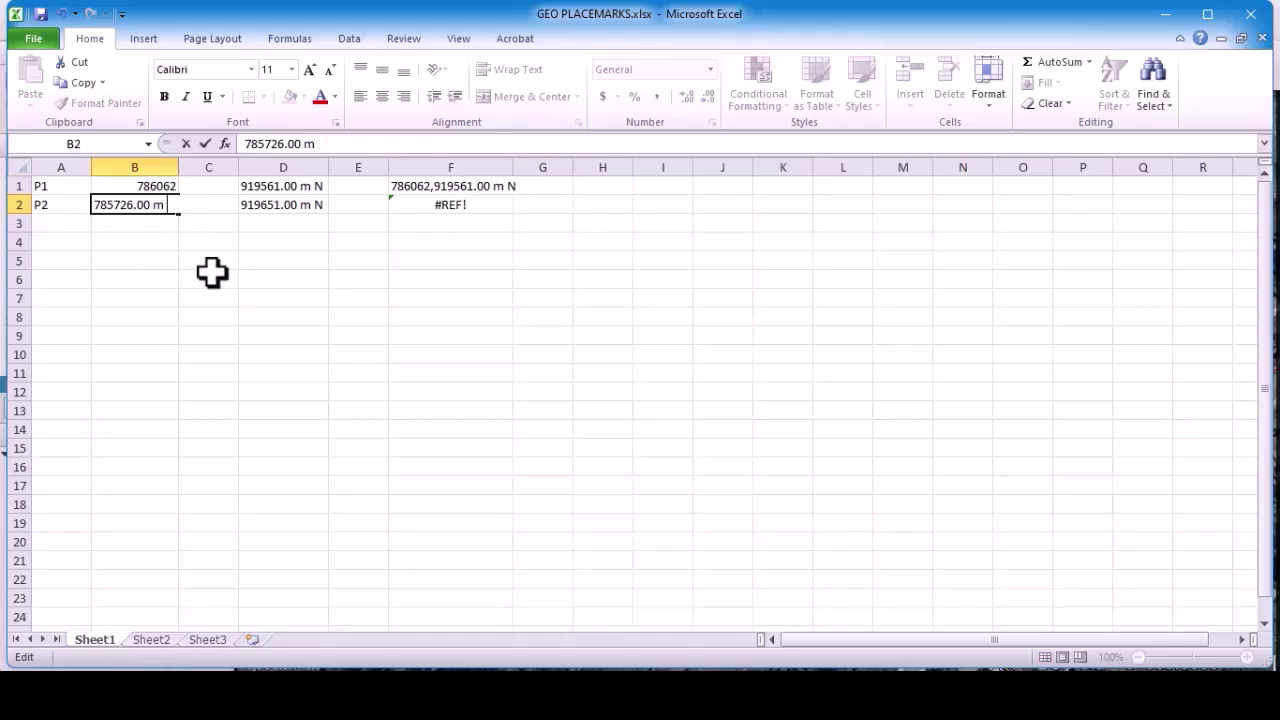
{"action": "left_click", "coordinate": [330, 298]}
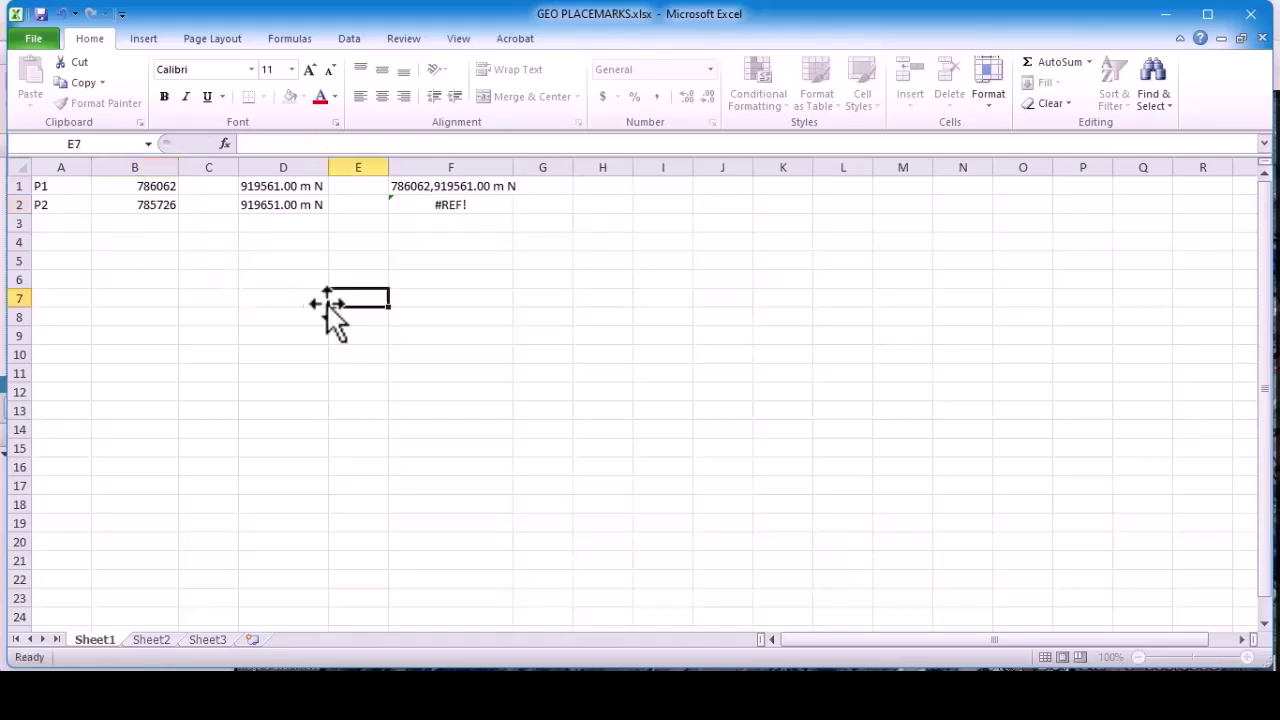
Strip the unit text from the northings, leaving 919561 in D1 and 919651 in D2.
{"action": "double_click", "coordinate": [284, 186]}
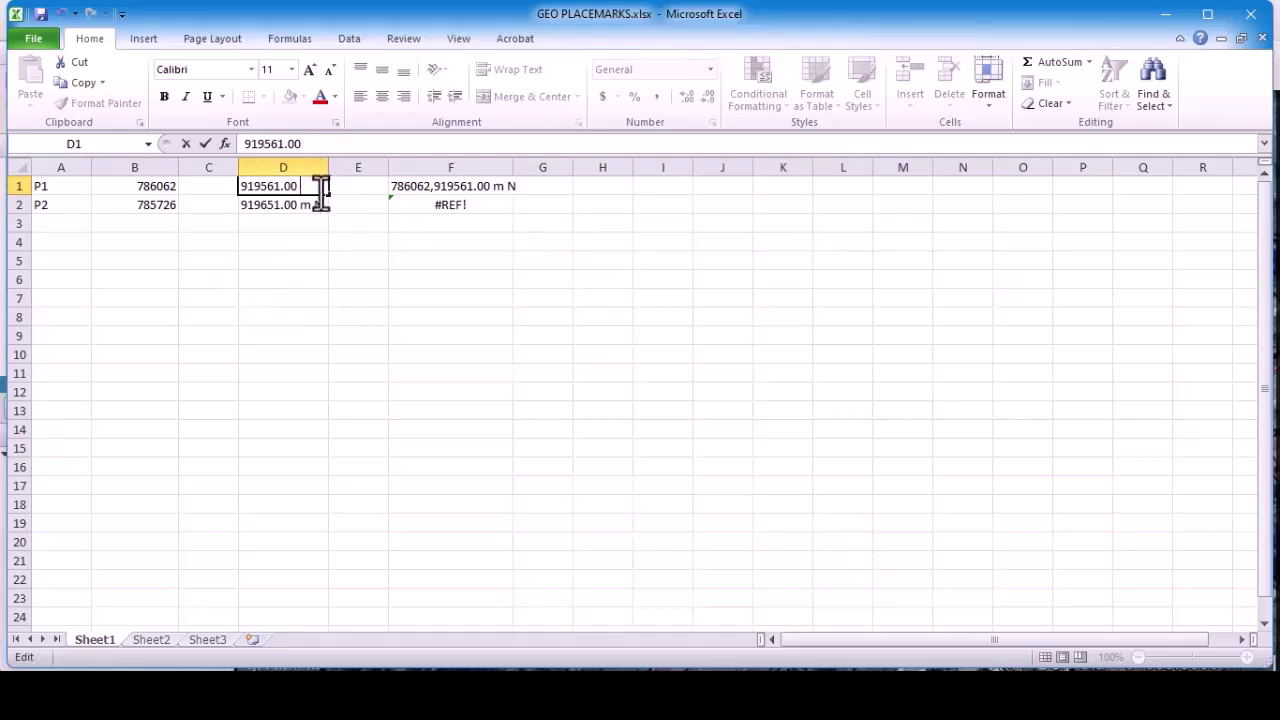
{"action": "left_click", "coordinate": [314, 205]}
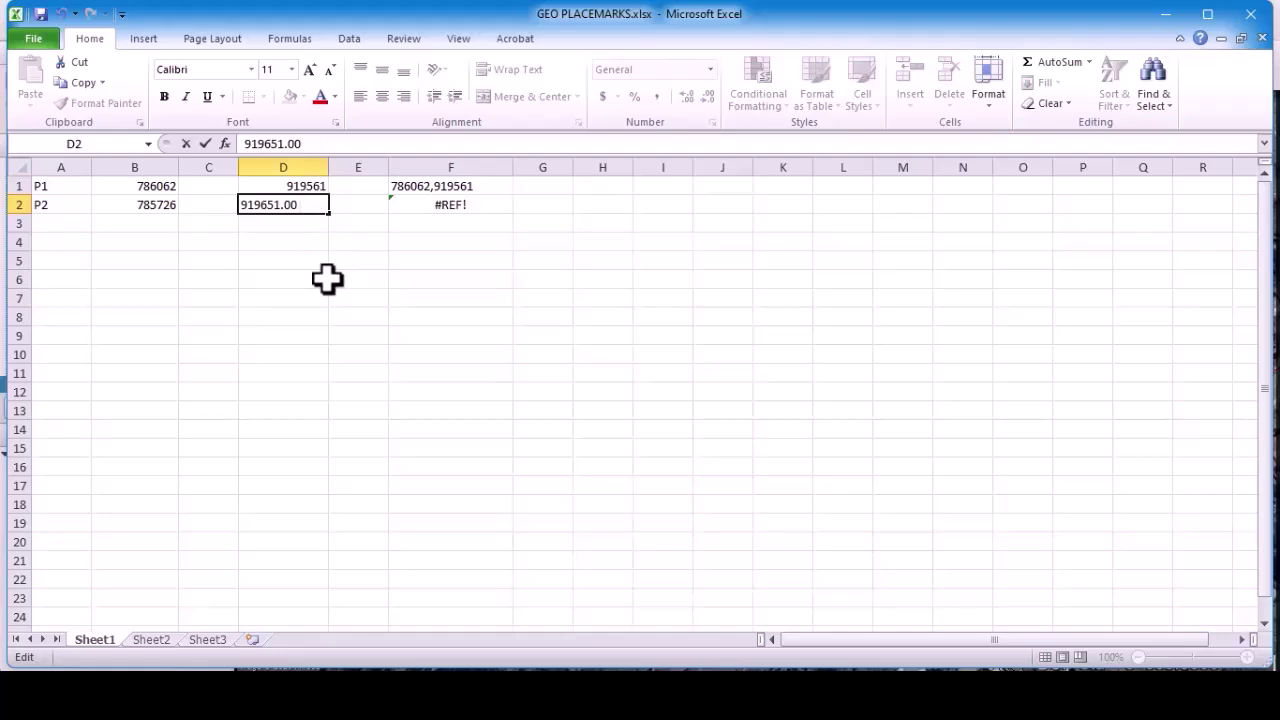
{"action": "left_click", "coordinate": [420, 317]}
{"action": "left_click", "coordinate": [433, 187]}
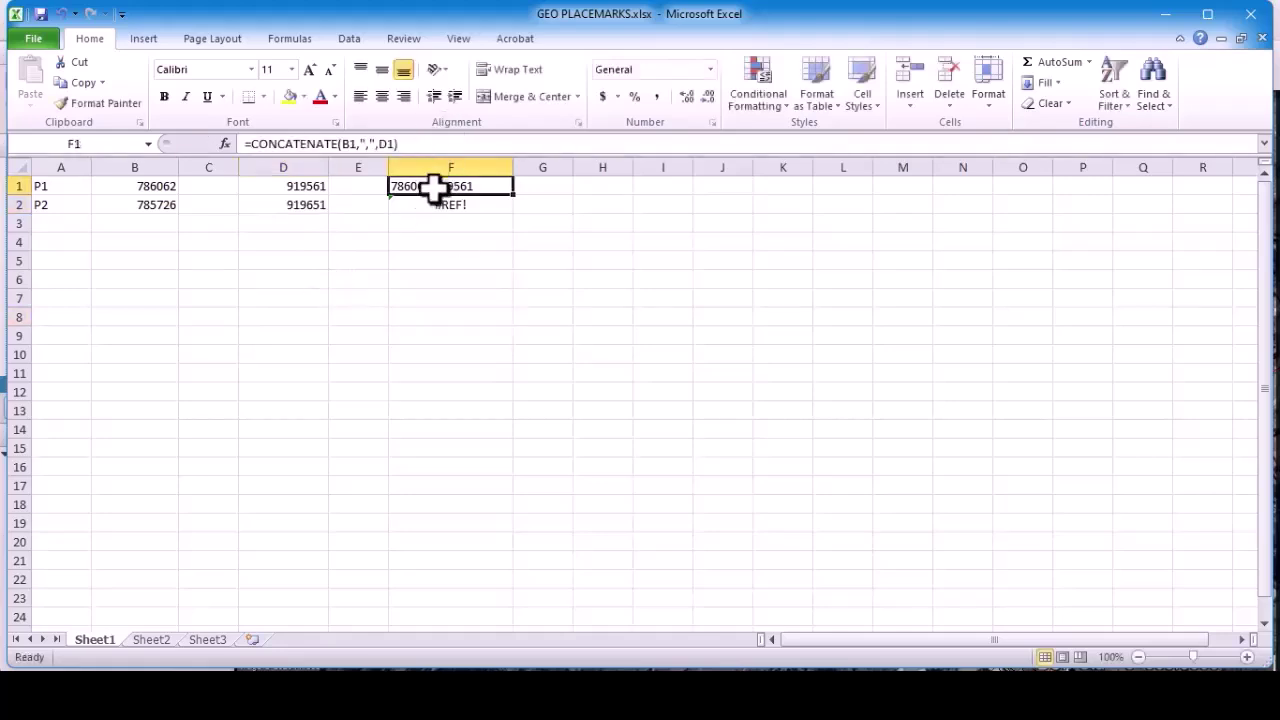
{"action": "type", "text": "="}
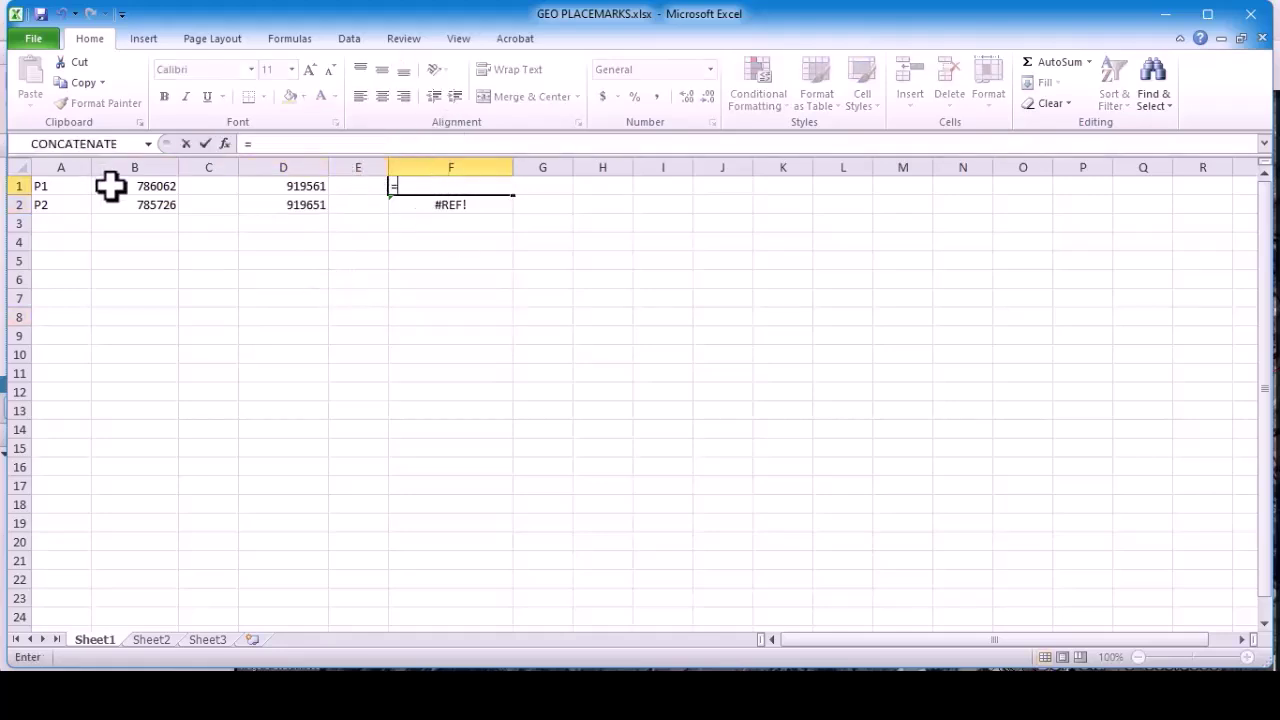
{"action": "left_click", "coordinate": [145, 186]}
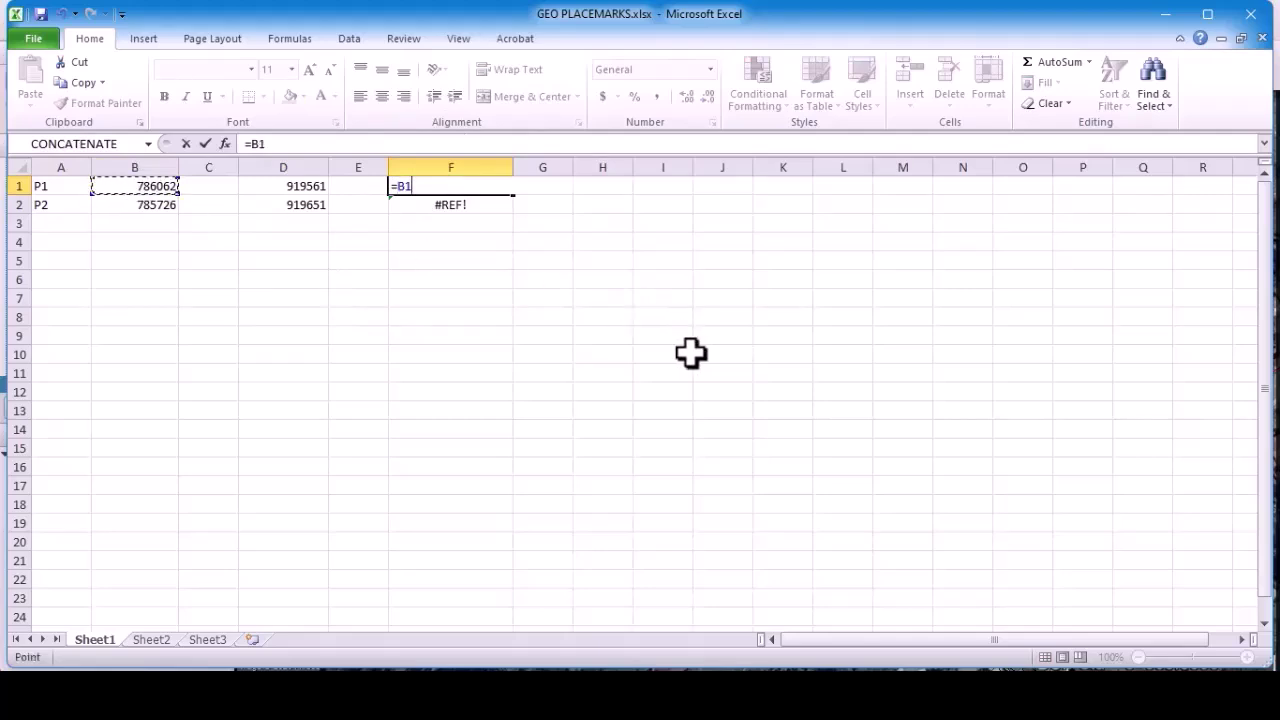
{"action": "key", "text": "BackSpace"}
{"action": "key", "text": "BackSpace"}
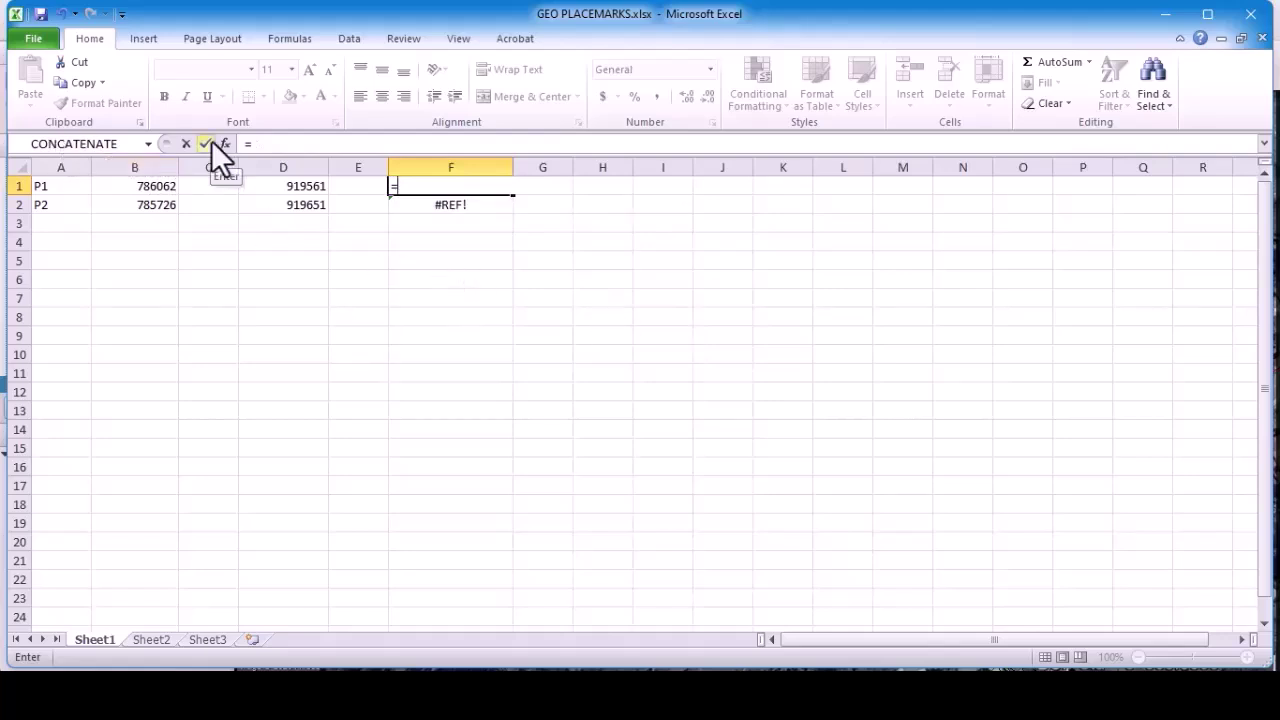
{"action": "key", "text": "BackSpace"}
Enter a CONCATENATE formula in F1 that joins B1, a comma and D1.
{"action": "type", "text": "="}
{"action": "left_click", "coordinate": [85, 146]}
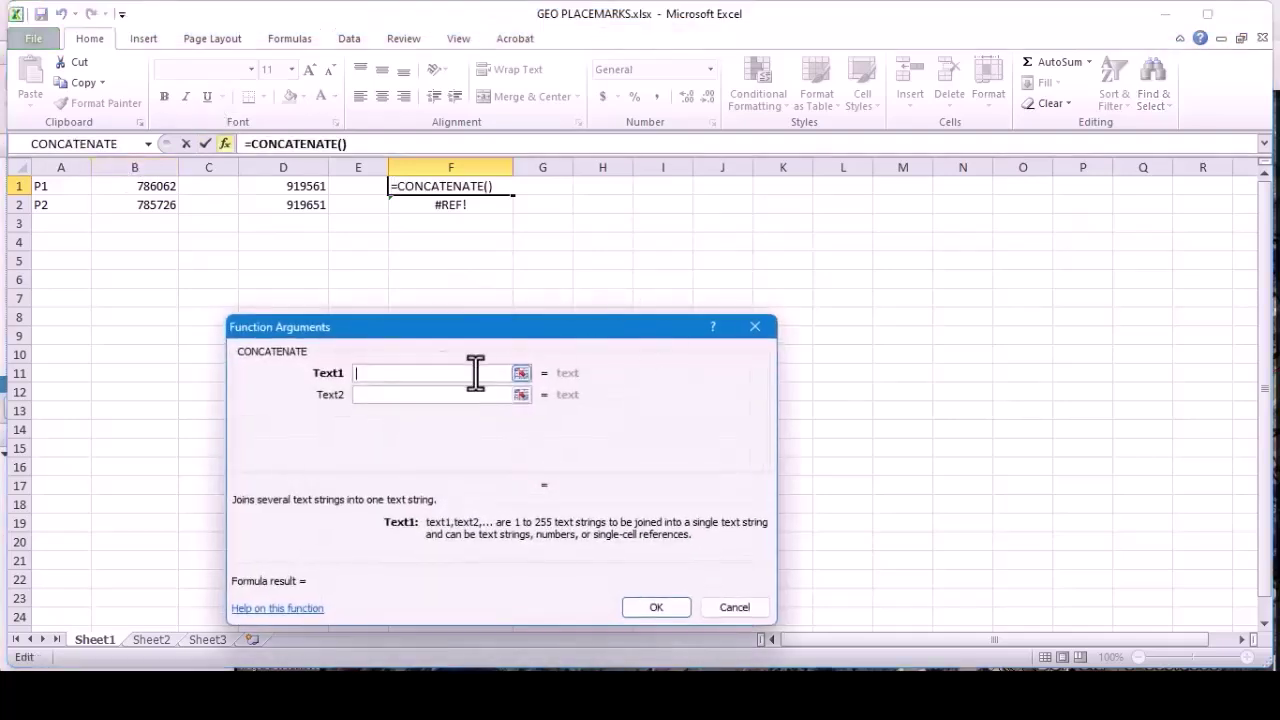
{"action": "left_click", "coordinate": [162, 188]}
{"action": "left_click", "coordinate": [369, 389]}
{"action": "type", "text": ","}
{"action": "left_click", "coordinate": [370, 417]}
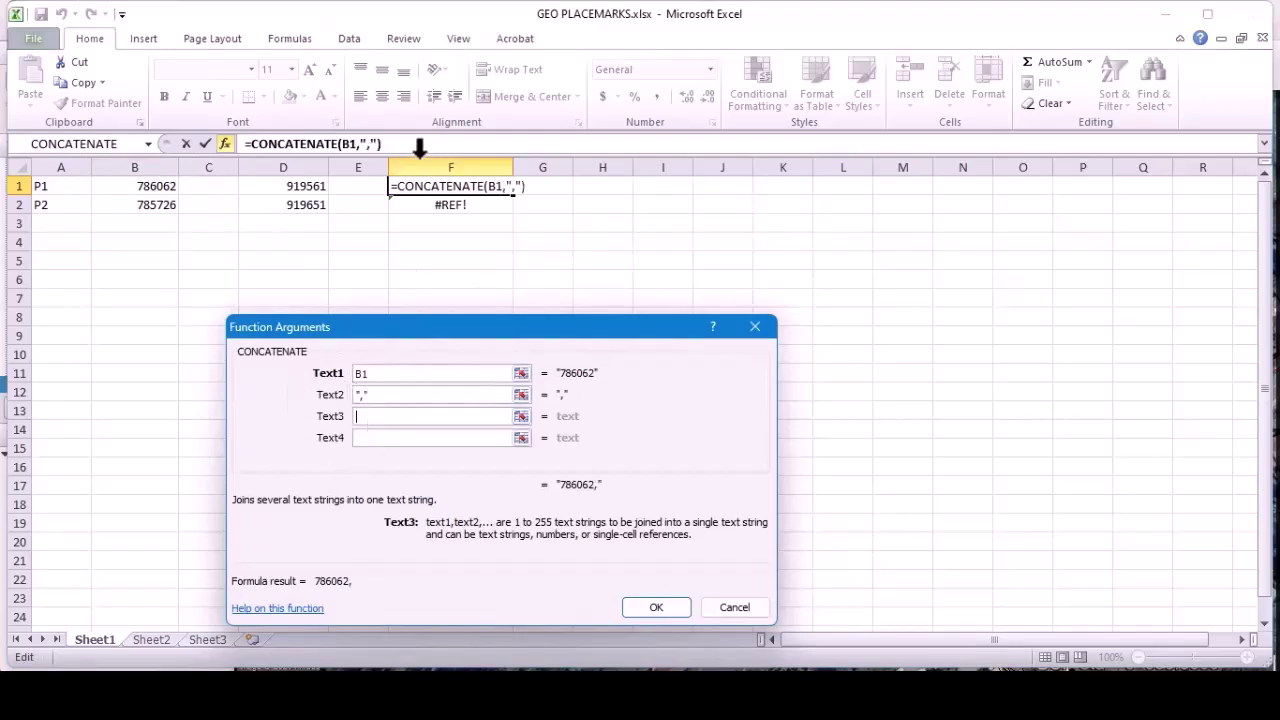
{"action": "left_click", "coordinate": [300, 189]}
{"action": "left_click", "coordinate": [655, 607]}
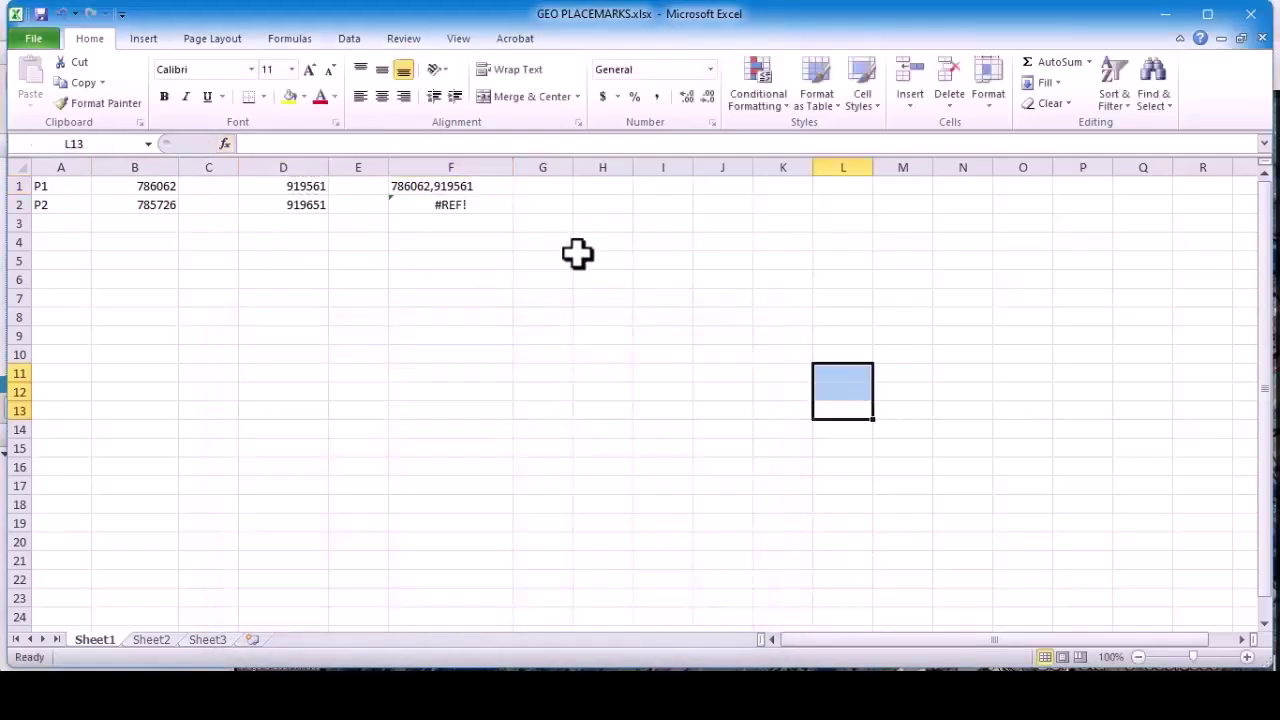
Fill the F1 formula down to F2 and copy both coordinate pairs.
{"action": "left_click", "coordinate": [486, 189]}
{"action": "left_click_drag", "start_coordinate": [511, 195], "coordinate": [508, 208]}
{"action": "right_click", "coordinate": [480, 201]}
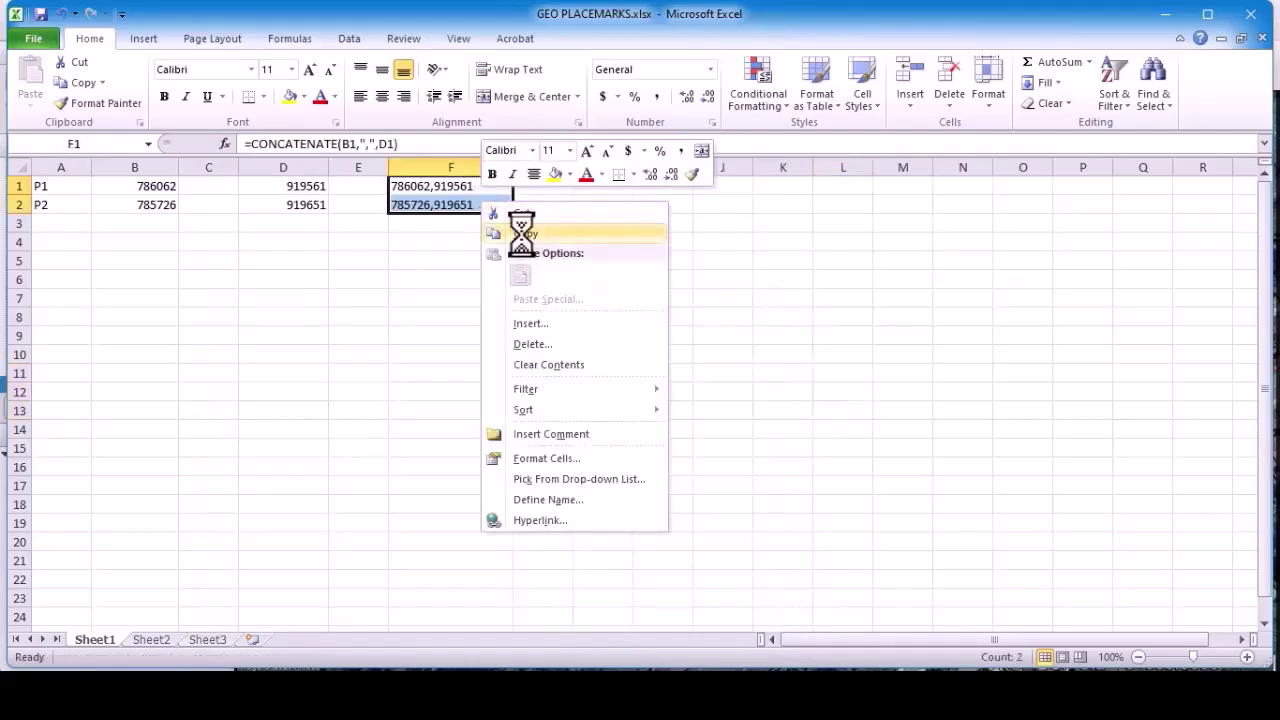
{"action": "left_click", "coordinate": [522, 234]}
Switch to AutoCAD and draw a polyline from the copied coordinates 786062,919561 and 785726,919651.
{"action": "mouse_move", "coordinate": [278, 695]}
{"action": "left_click", "coordinate": [296, 617]}
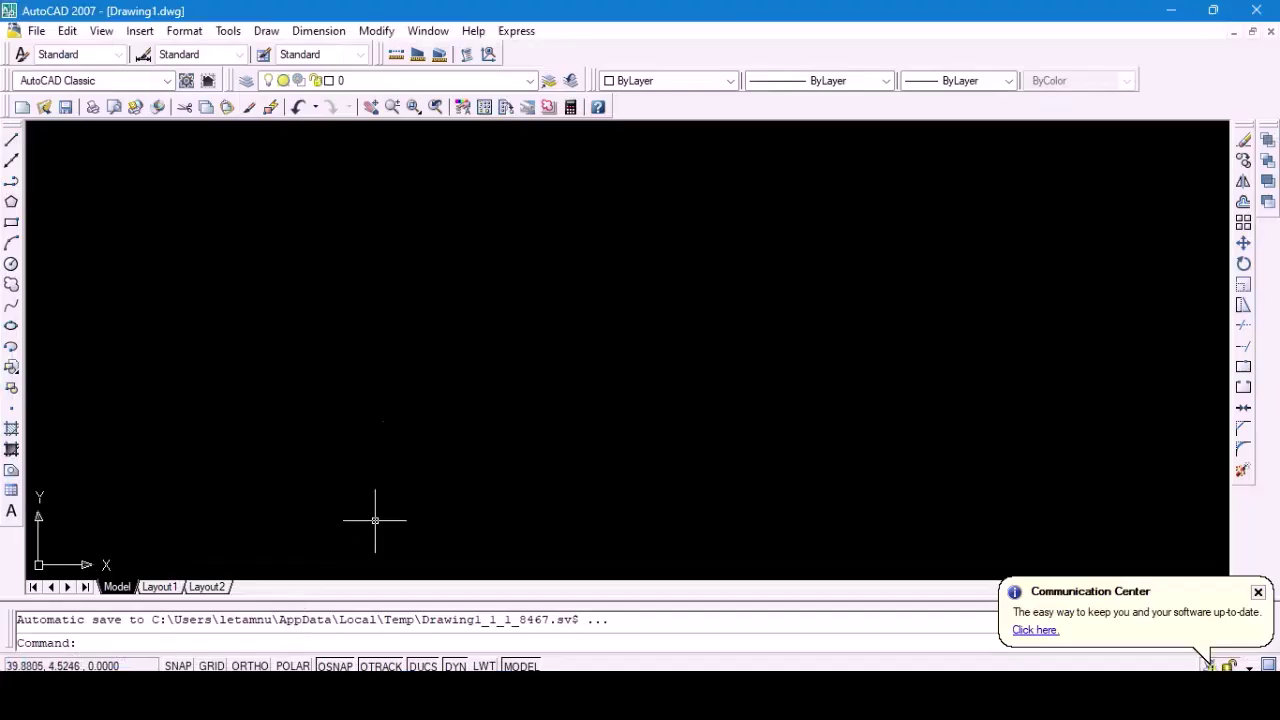
{"action": "left_click", "coordinate": [12, 183]}
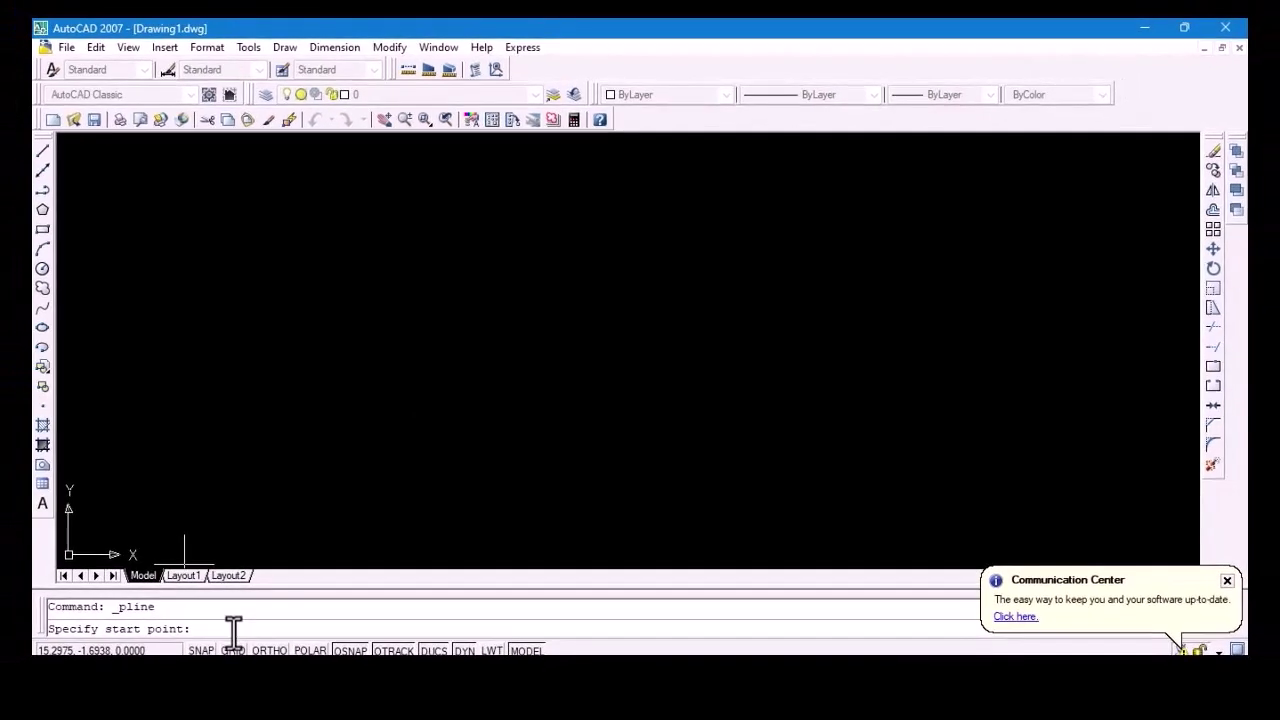
{"action": "right_click", "coordinate": [233, 628]}
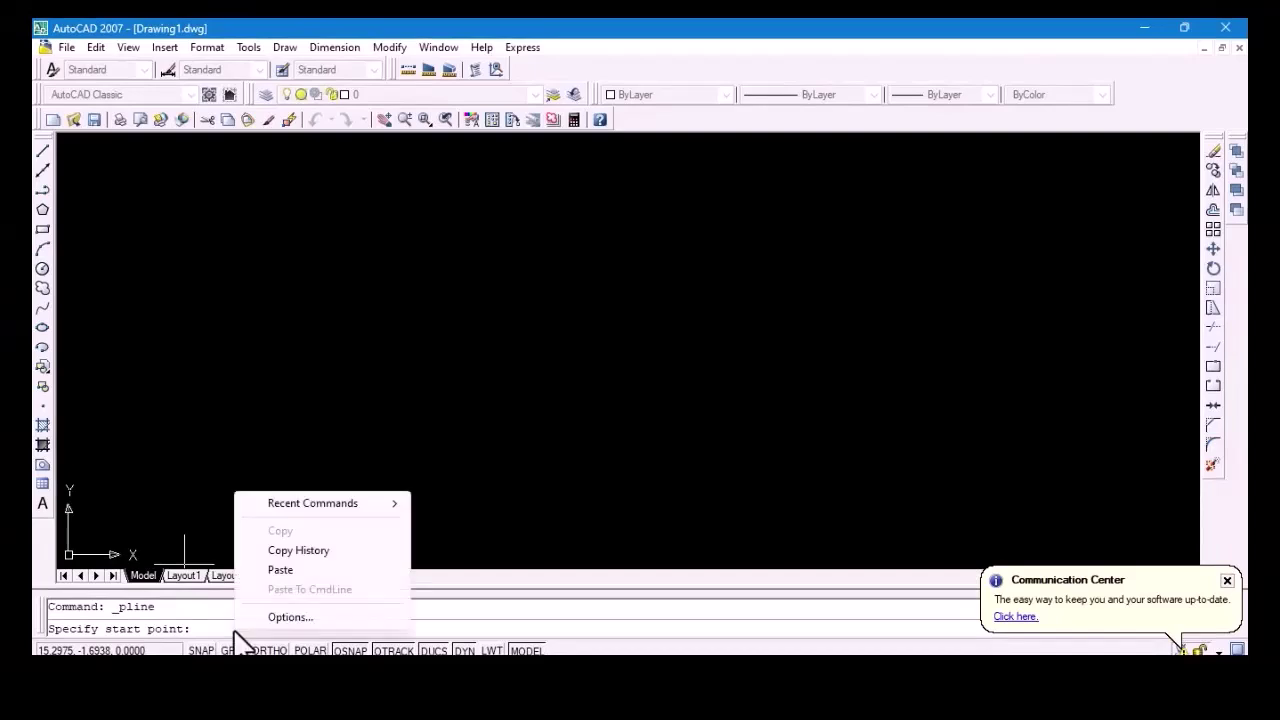
{"action": "left_click", "coordinate": [279, 572]}
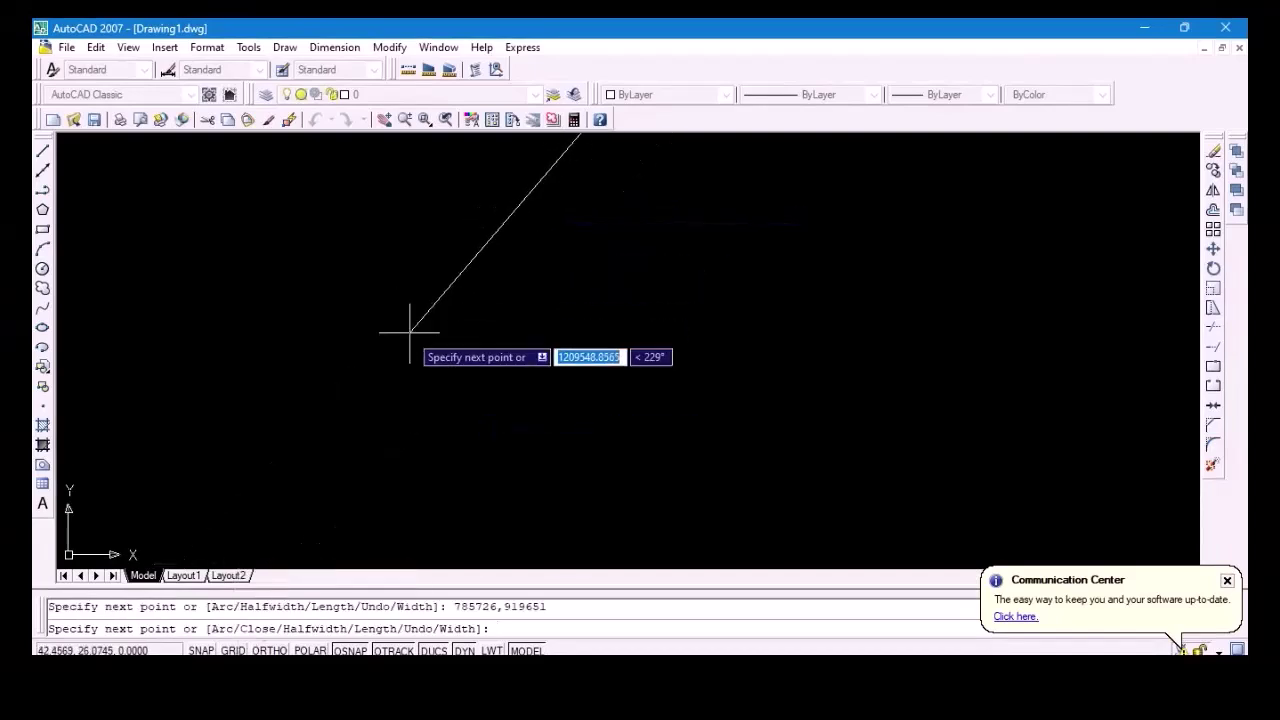
{"action": "key", "text": "Return"}
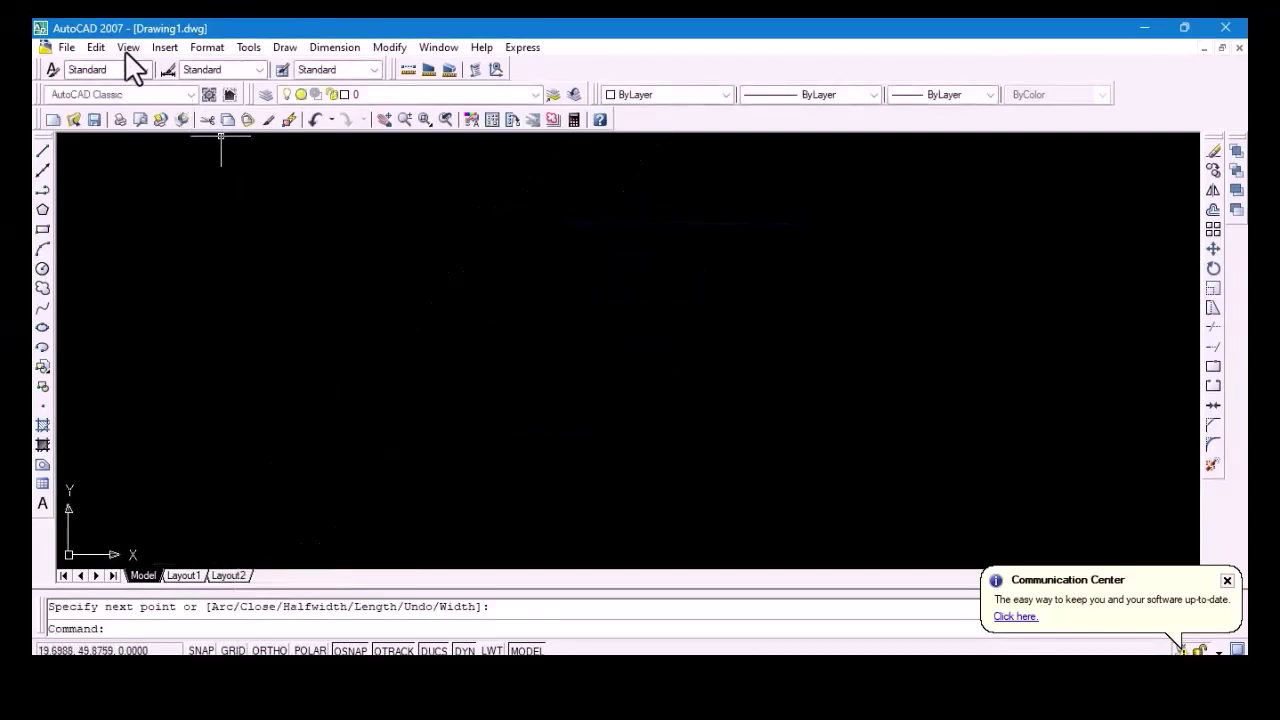
Zoom to the drawing's extents and erase the polyline.
{"action": "left_click", "coordinate": [127, 46]}
{"action": "mouse_move", "coordinate": [169, 127]}
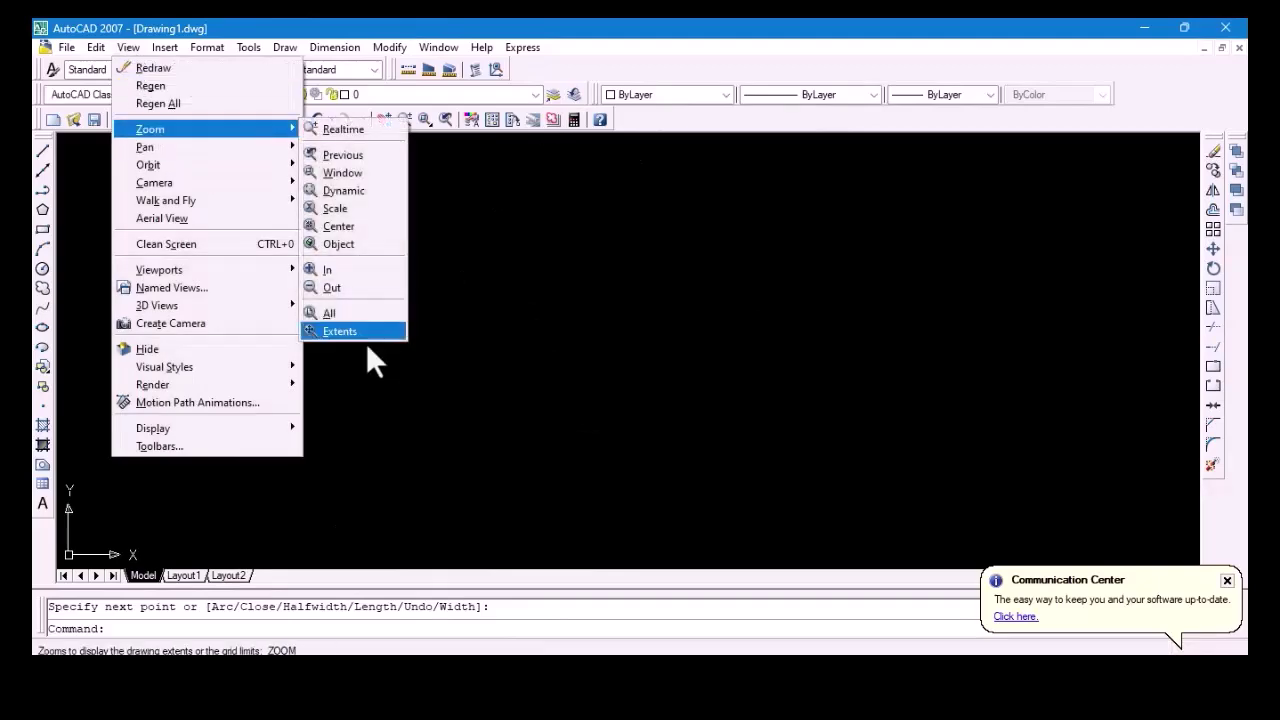
{"action": "left_click", "coordinate": [368, 332]}
{"action": "scroll", "coordinate": [460, 285], "scroll_direction": "down", "scroll_amount": 3}
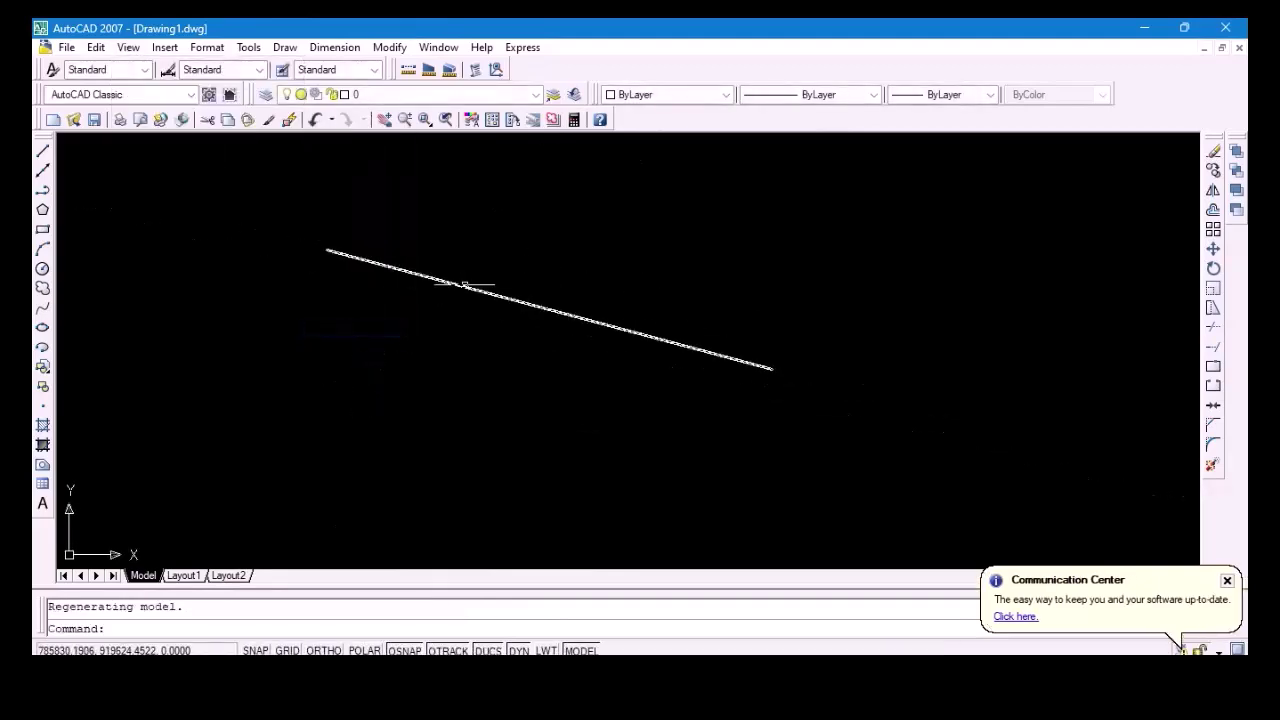
{"action": "left_click", "coordinate": [301, 239]}
{"action": "left_click", "coordinate": [855, 388]}
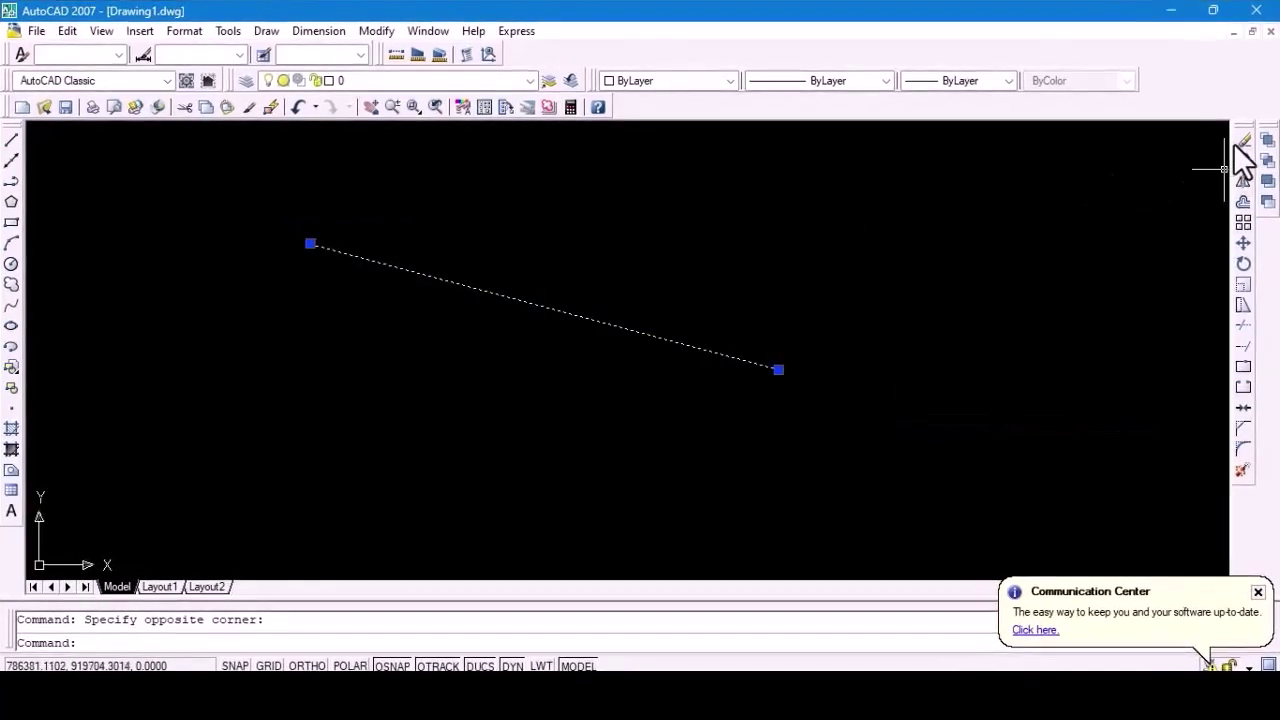
{"action": "left_click", "coordinate": [1242, 141]}
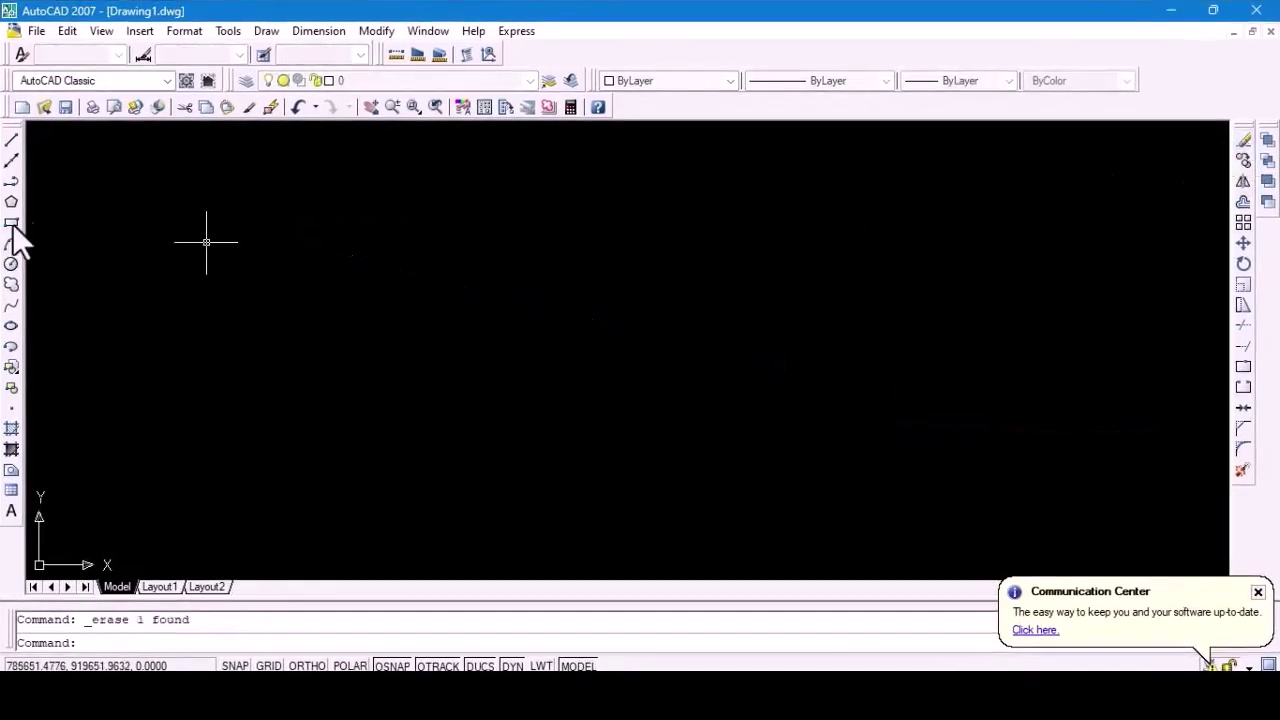
Redraw the polyline from the copied P1 and P2 coordinate pairs, ending at 785726,919651.
{"action": "left_click", "coordinate": [11, 181]}
{"action": "right_click", "coordinate": [217, 620]}
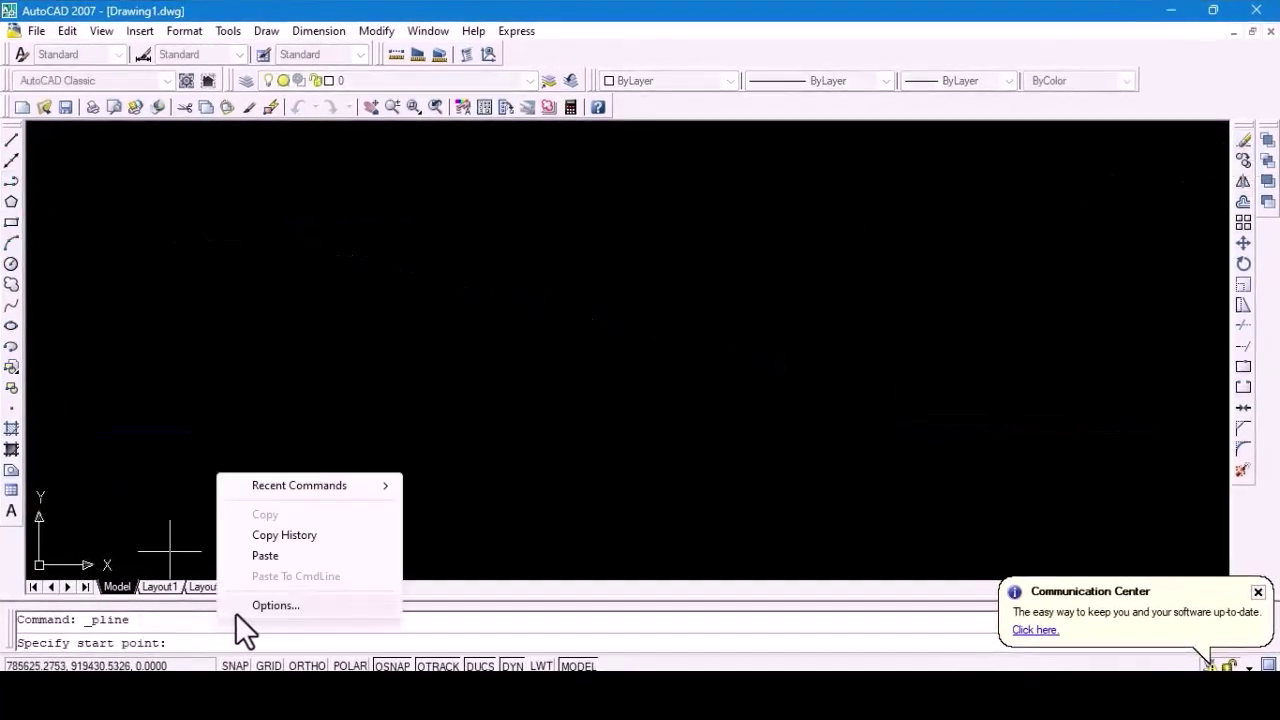
{"action": "left_click", "coordinate": [291, 553]}
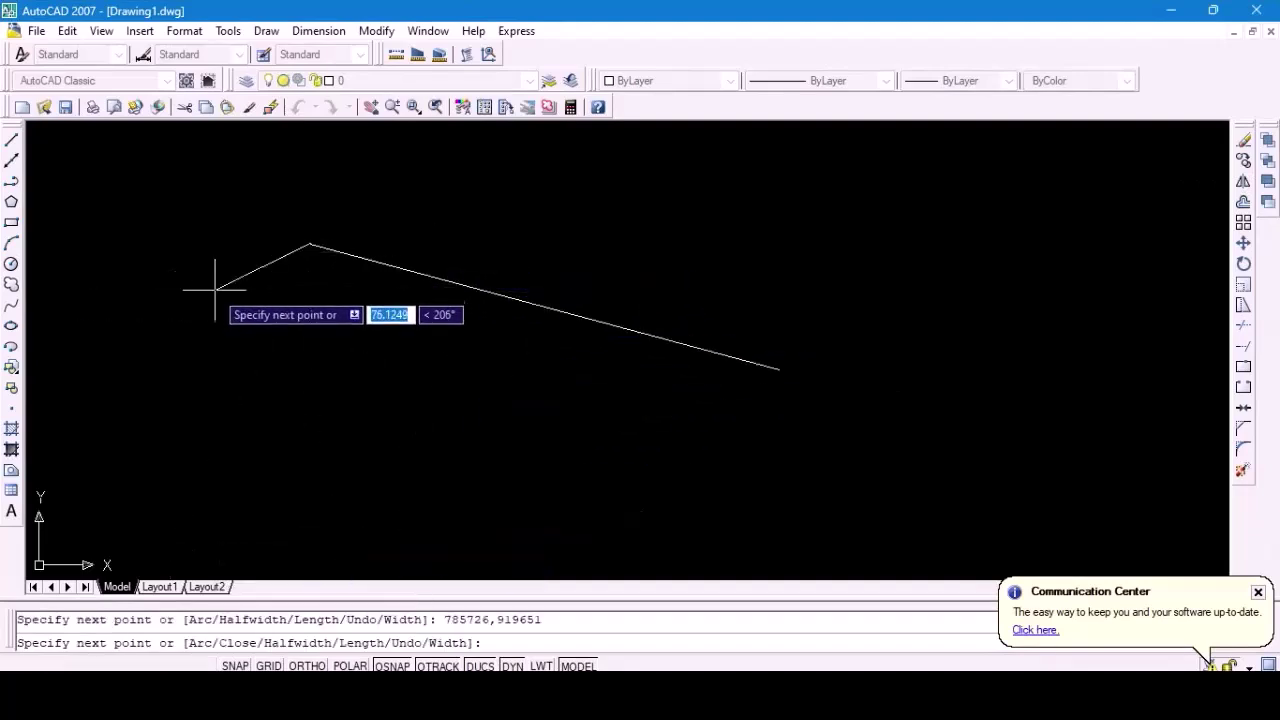
{"action": "key", "text": "Return"}
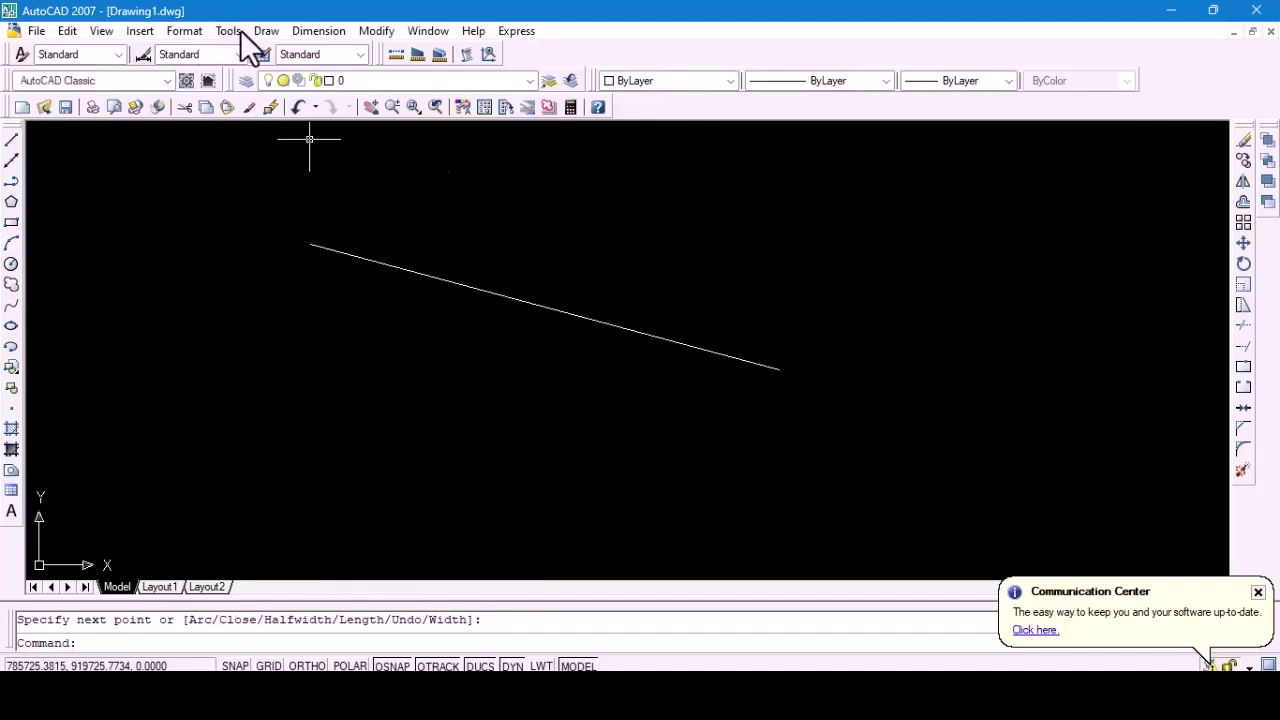
Add a multiline text label P1 at the polyline's start point, 786062,919561.
{"action": "left_click", "coordinate": [264, 31]}
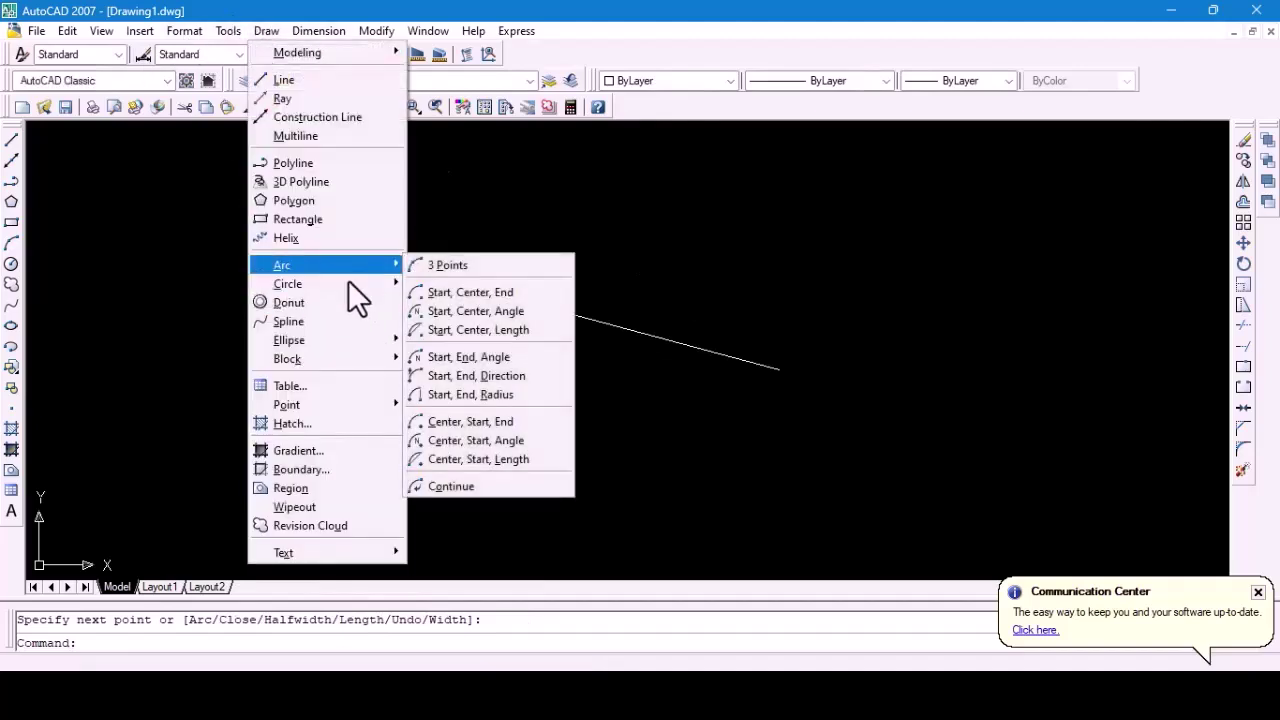
{"action": "mouse_move", "coordinate": [370, 552]}
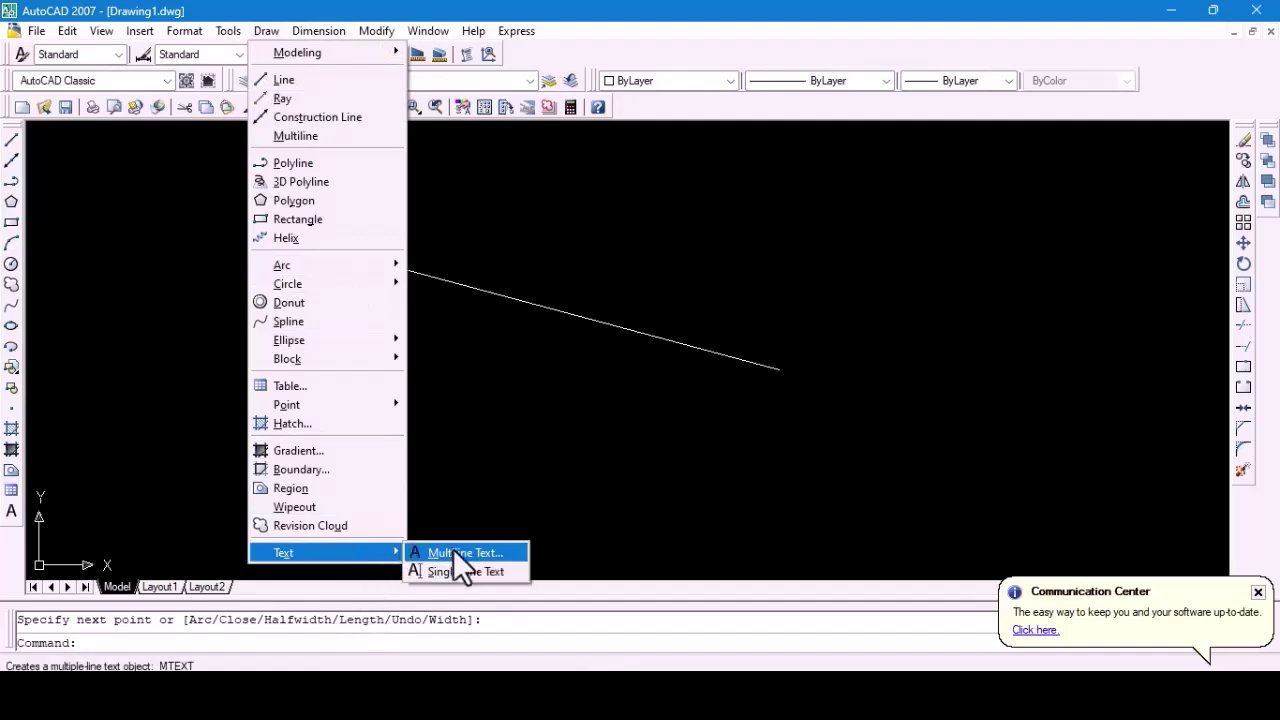
{"action": "left_click", "coordinate": [448, 550]}
{"action": "left_click", "coordinate": [778, 367]}
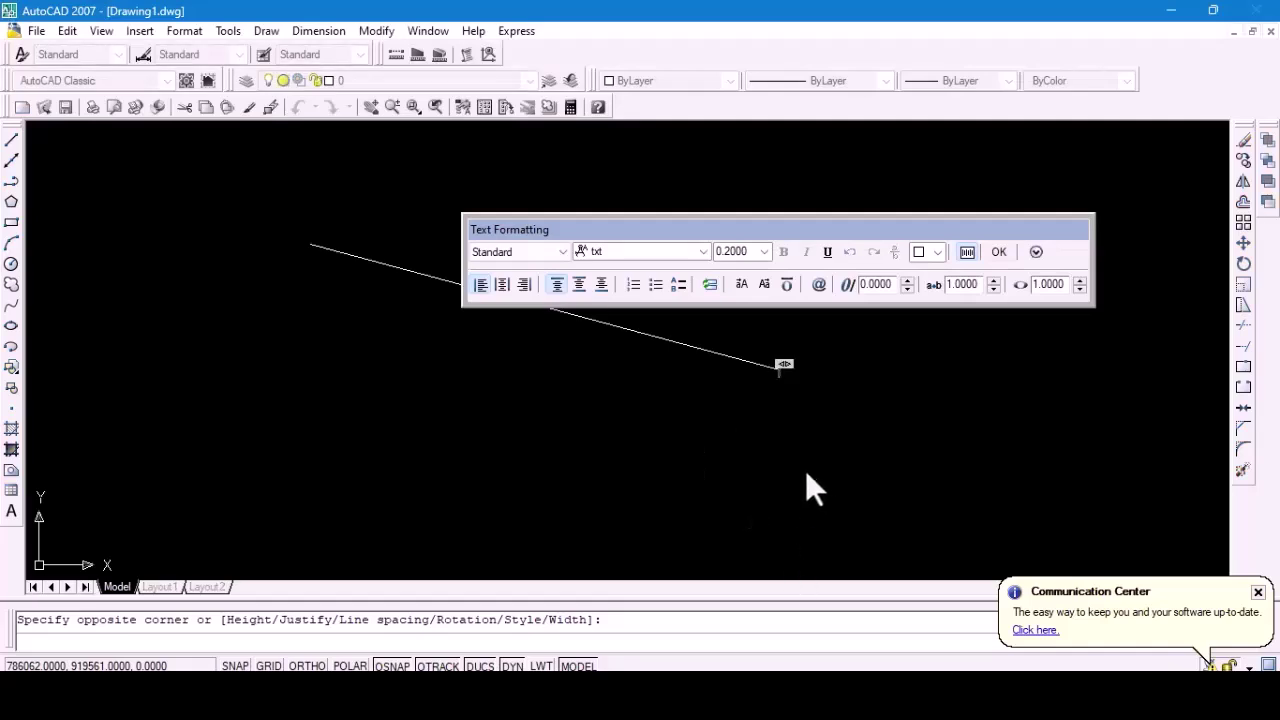
{"action": "type", "text": "PI"}
{"action": "left_click", "coordinate": [998, 252]}
{"action": "left_click", "coordinate": [762, 338]}
{"action": "left_click", "coordinate": [812, 392]}
{"action": "left_click", "coordinate": [1243, 284]}
{"action": "left_click", "coordinate": [753, 338]}
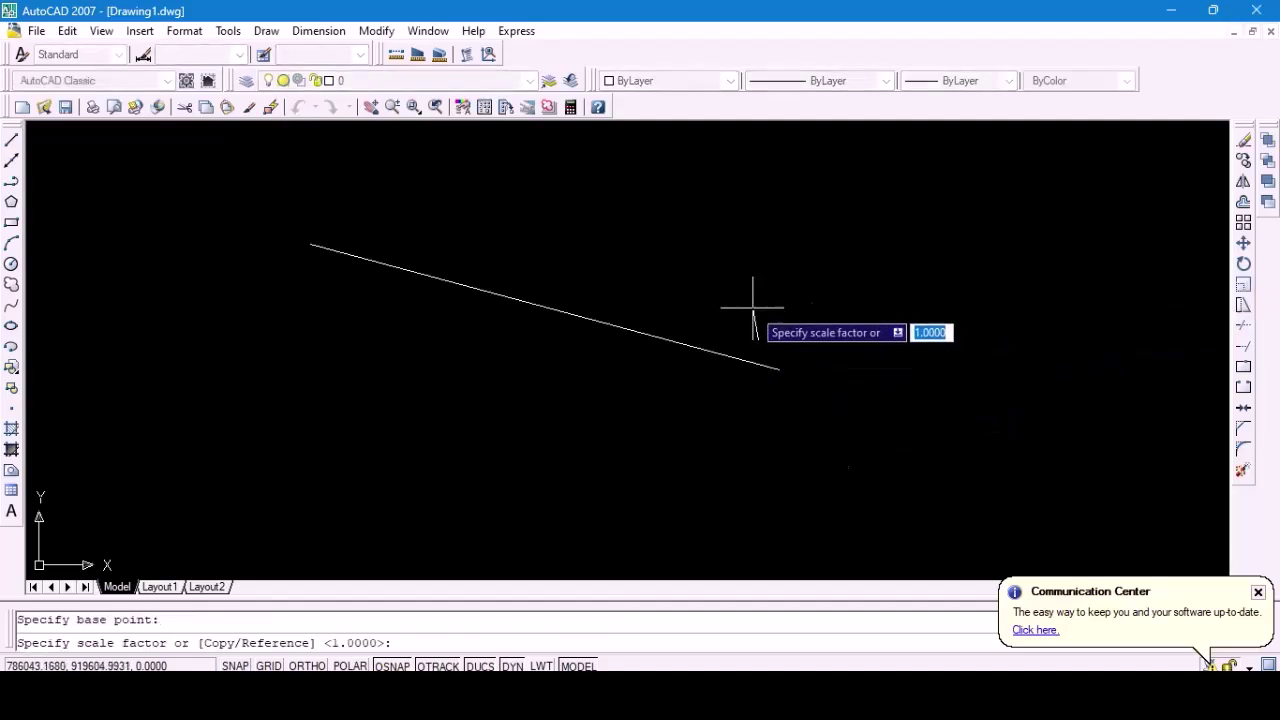
{"action": "key", "text": "Escape"}
{"action": "left_click", "coordinate": [769, 329]}
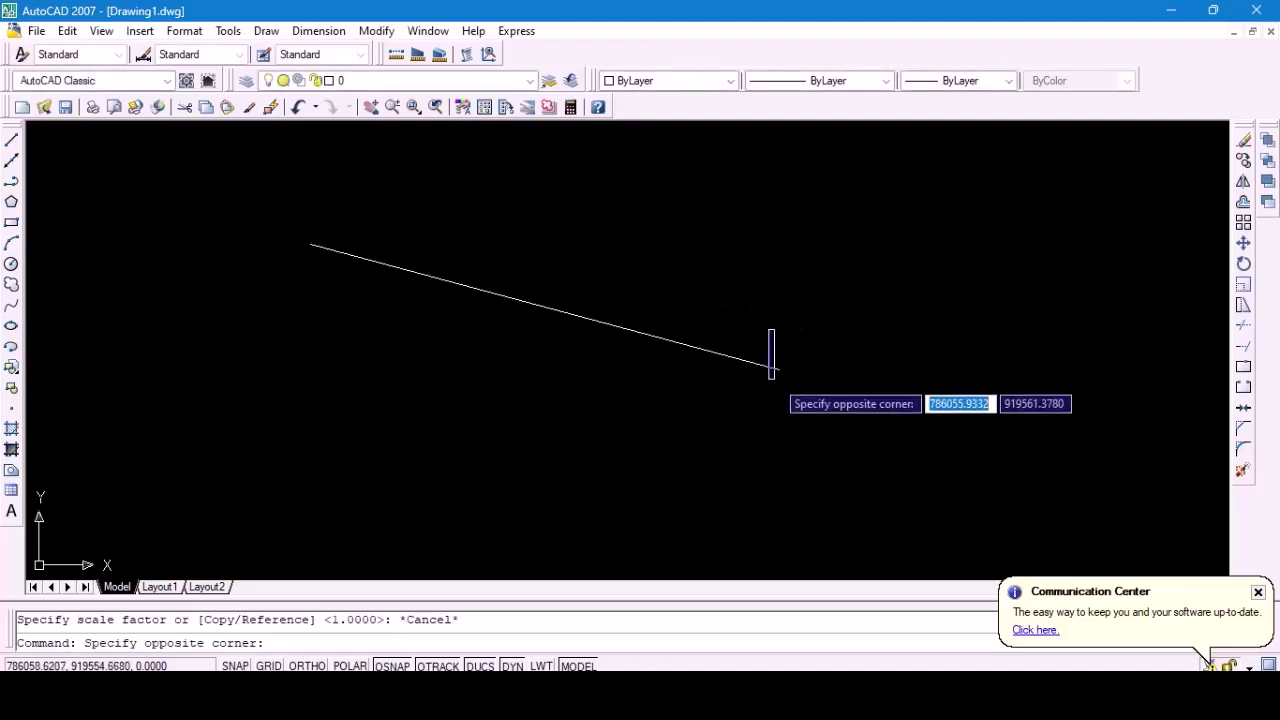
{"action": "left_click", "coordinate": [790, 390]}
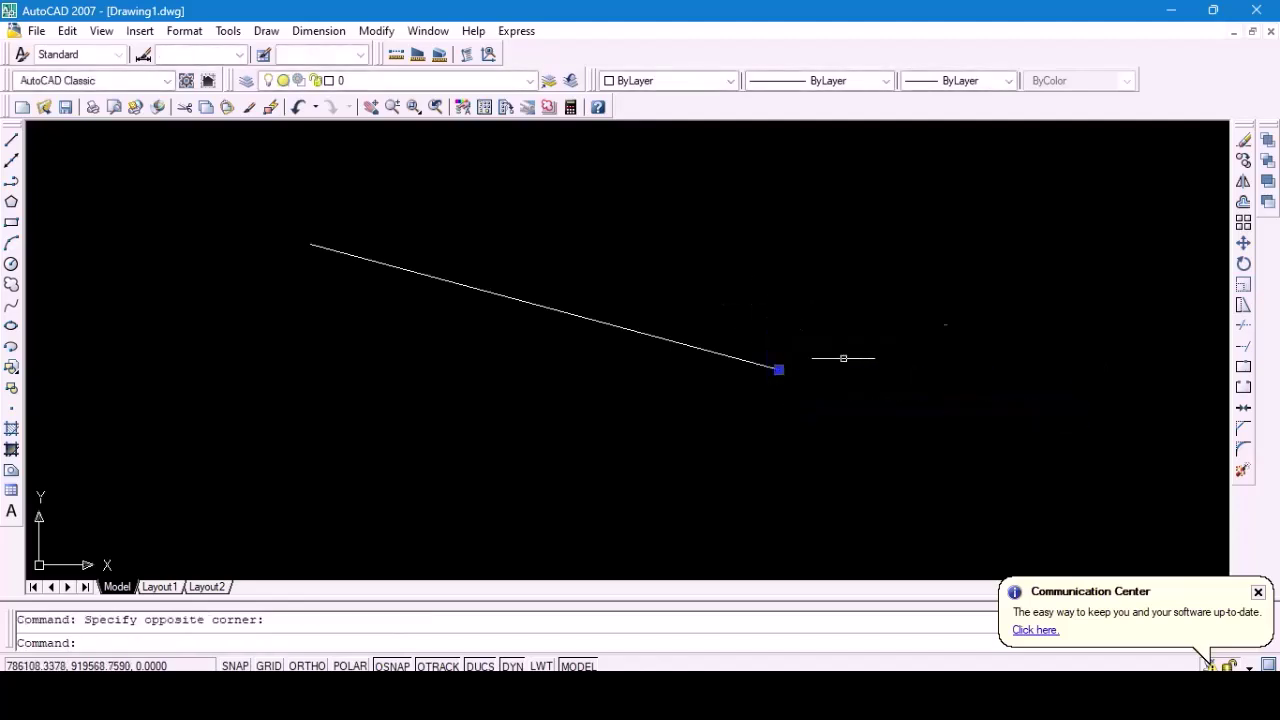
{"action": "left_click", "coordinate": [1243, 286]}
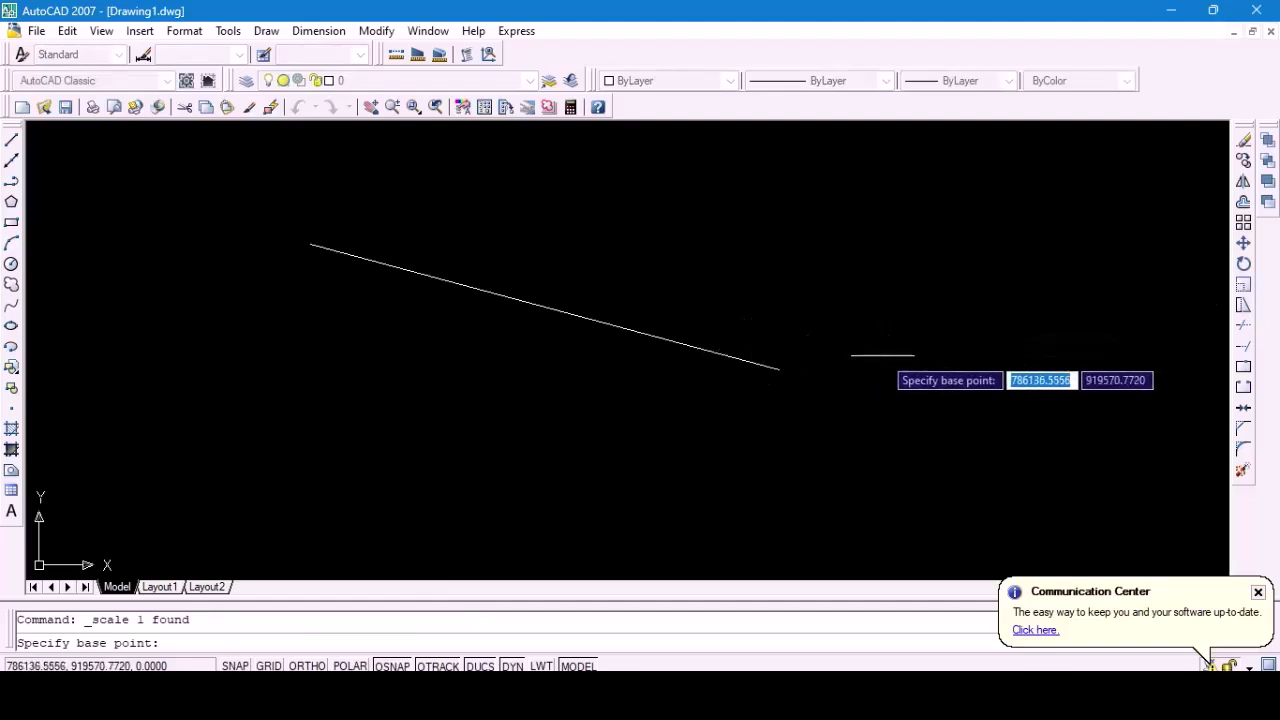
{"action": "type", "text": "5"}
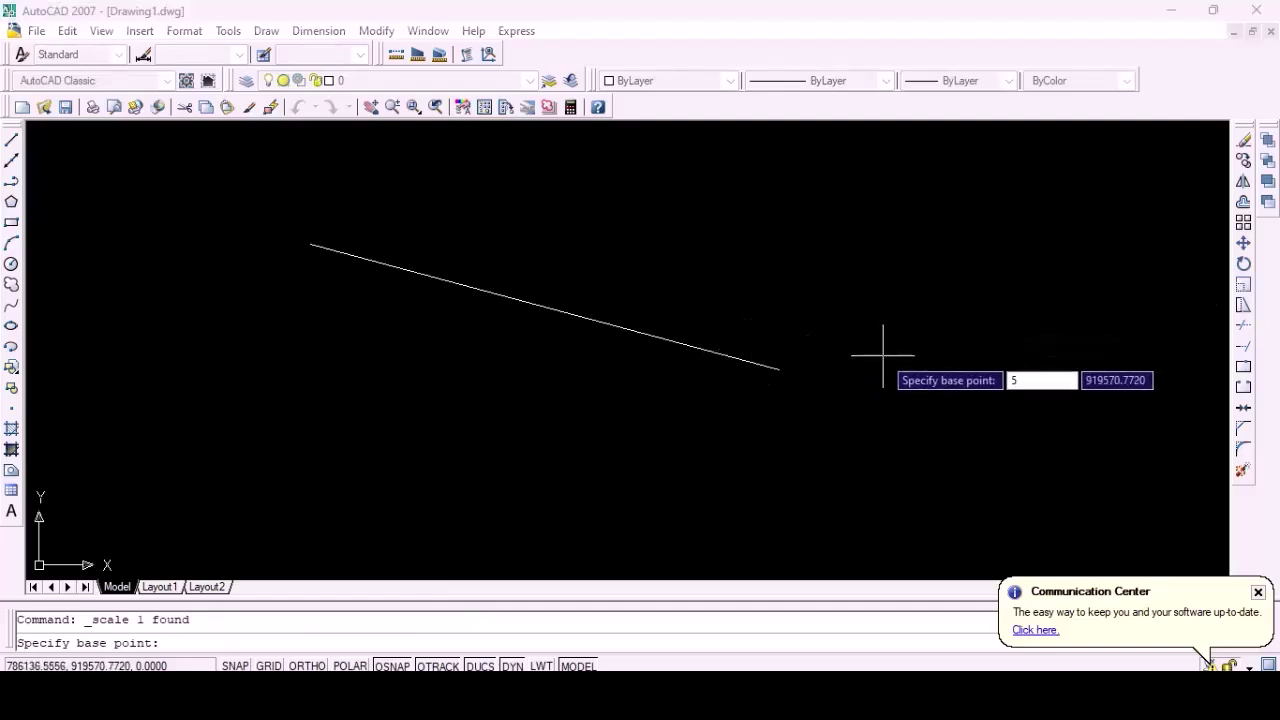
{"action": "key", "text": "Return"}
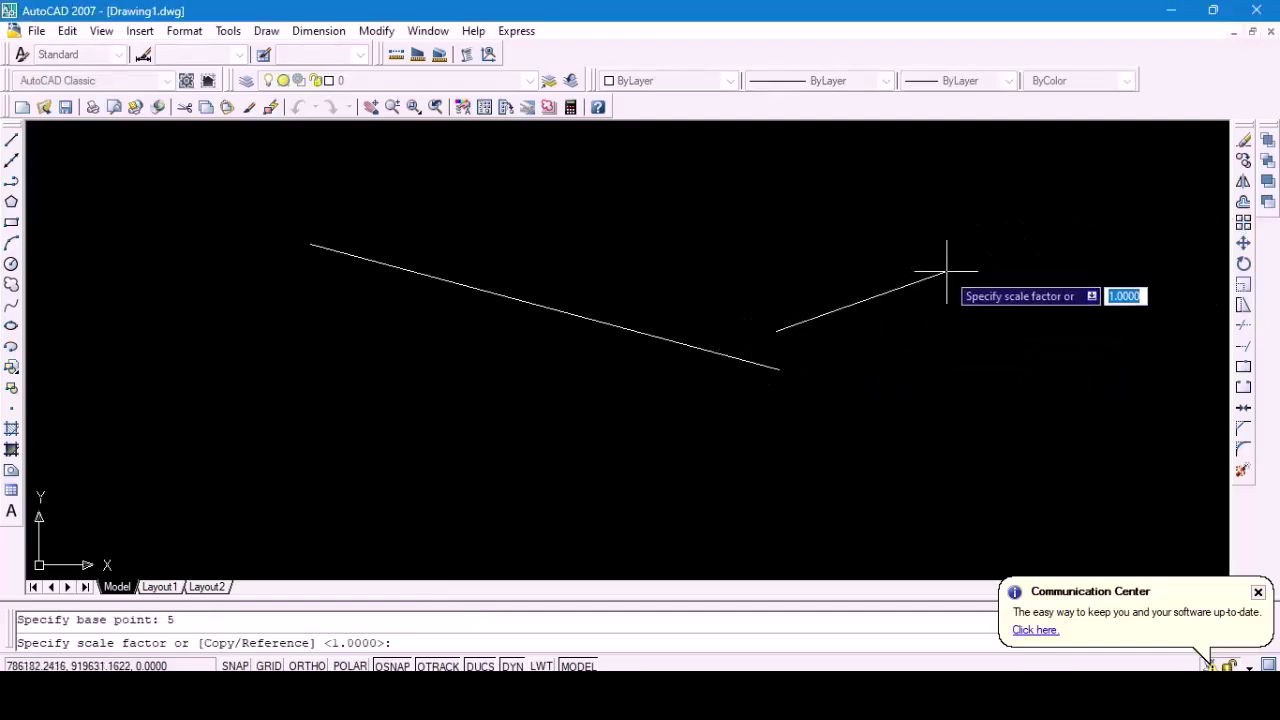
{"action": "key", "text": "Escape"}
Scale the P1 label by a factor of 6 from a base point at its lower right corner.
{"action": "scroll", "coordinate": [828, 362], "scroll_direction": "up", "scroll_amount": 5}
{"action": "scroll", "coordinate": [900, 395], "scroll_direction": "up", "scroll_amount": 3}
{"action": "left_click", "coordinate": [909, 357]}
{"action": "left_click", "coordinate": [987, 471]}
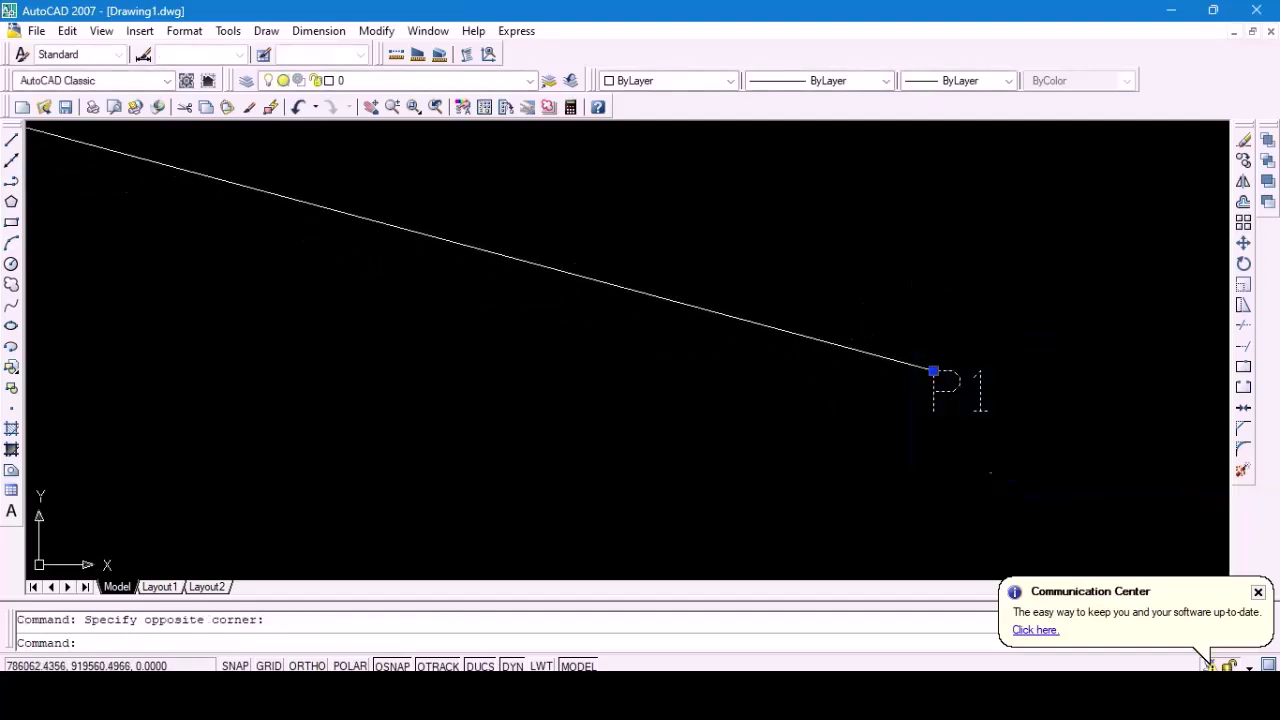
{"action": "left_click", "coordinate": [1243, 286]}
{"action": "left_click", "coordinate": [984, 408]}
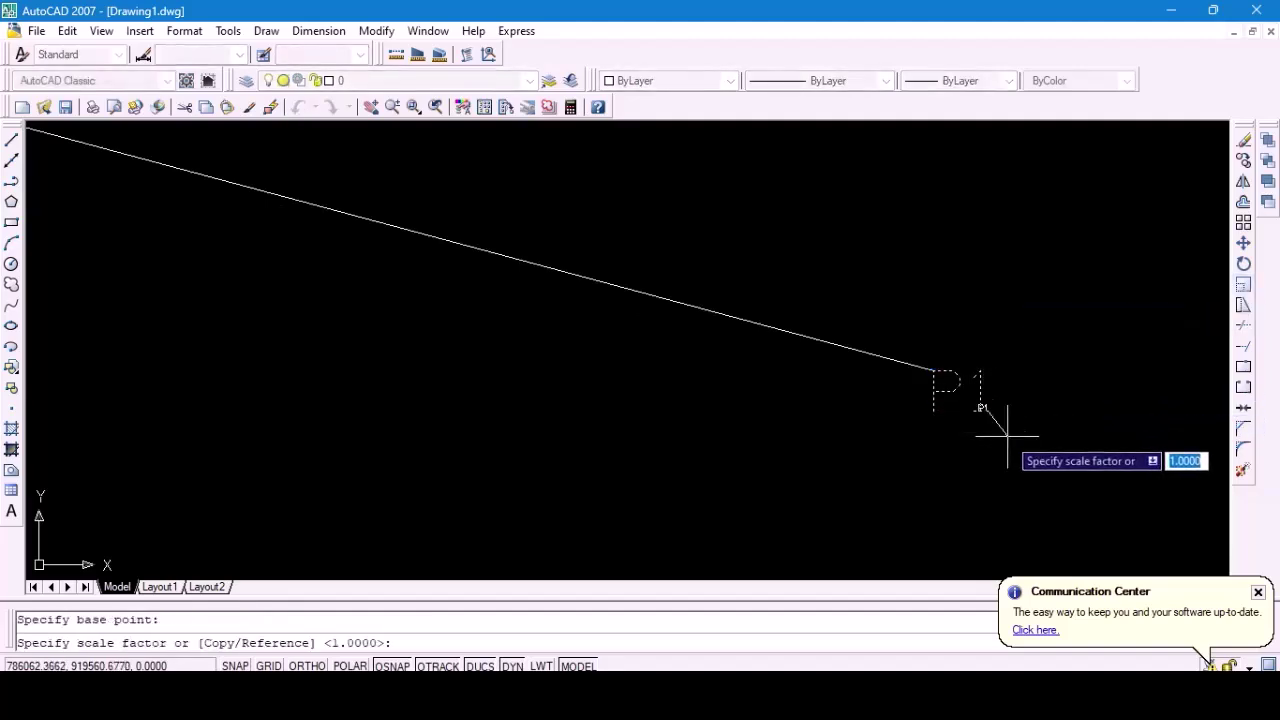
{"action": "type", "text": "6"}
{"action": "key", "text": "Return"}
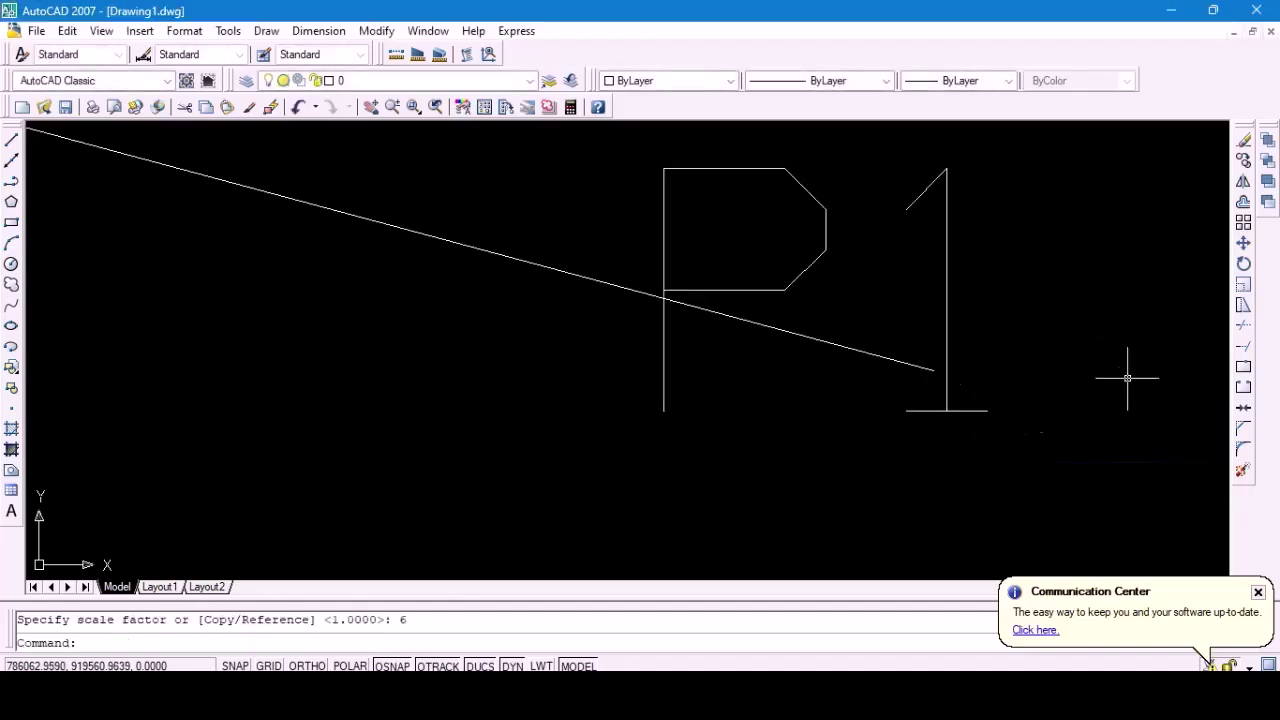
Copy the P1 label from its lower right corner to the opposite end of the polyline.
{"action": "left_click", "coordinate": [944, 276]}
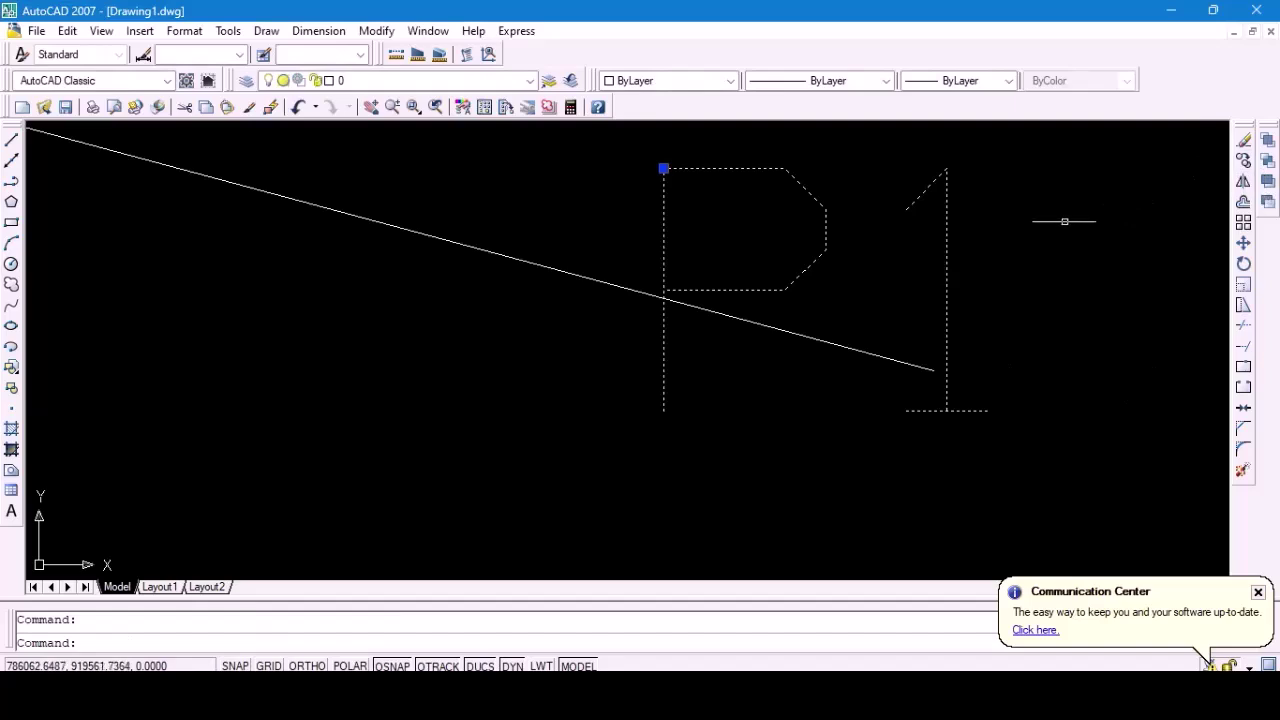
{"action": "left_click", "coordinate": [1245, 160]}
{"action": "left_click", "coordinate": [986, 403]}
{"action": "scroll", "coordinate": [872, 418], "scroll_direction": "down", "scroll_amount": 5}
{"action": "scroll", "coordinate": [880, 402], "scroll_direction": "down", "scroll_amount": 8}
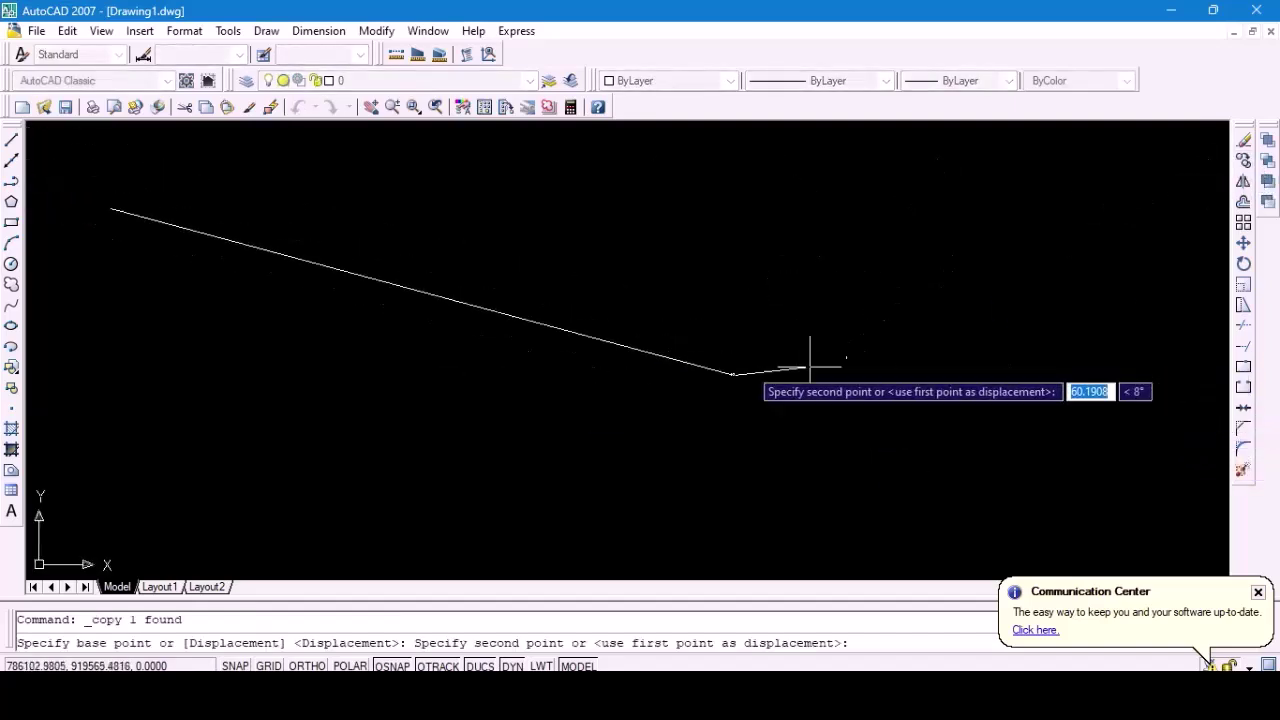
{"action": "left_click", "coordinate": [107, 203]}
{"action": "scroll", "coordinate": [104, 205], "scroll_direction": "up", "scroll_amount": 3}
{"action": "scroll", "coordinate": [104, 205], "scroll_direction": "up", "scroll_amount": 2}
{"action": "right_click", "coordinate": [256, 187]}
{"action": "left_click", "coordinate": [299, 200]}
Change the copied label's text to P2.
{"action": "scroll", "coordinate": [156, 229], "scroll_direction": "up", "scroll_amount": 4}
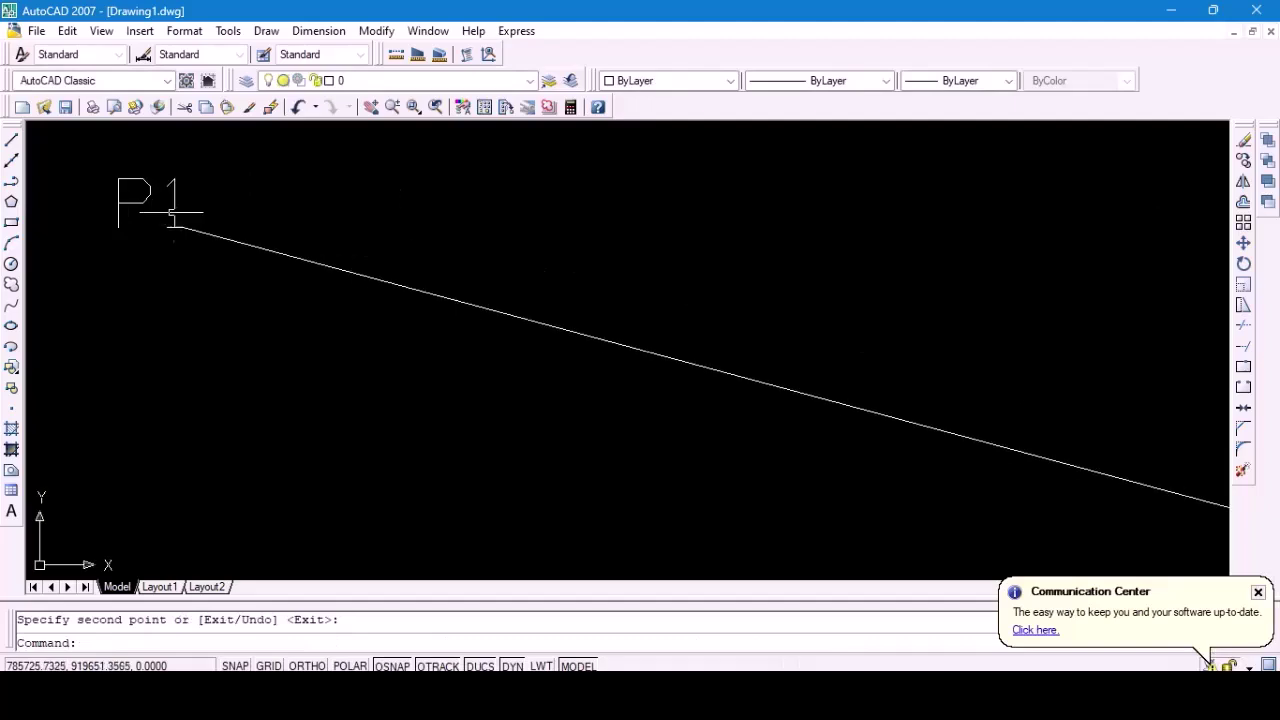
{"action": "double_click", "coordinate": [178, 204]}
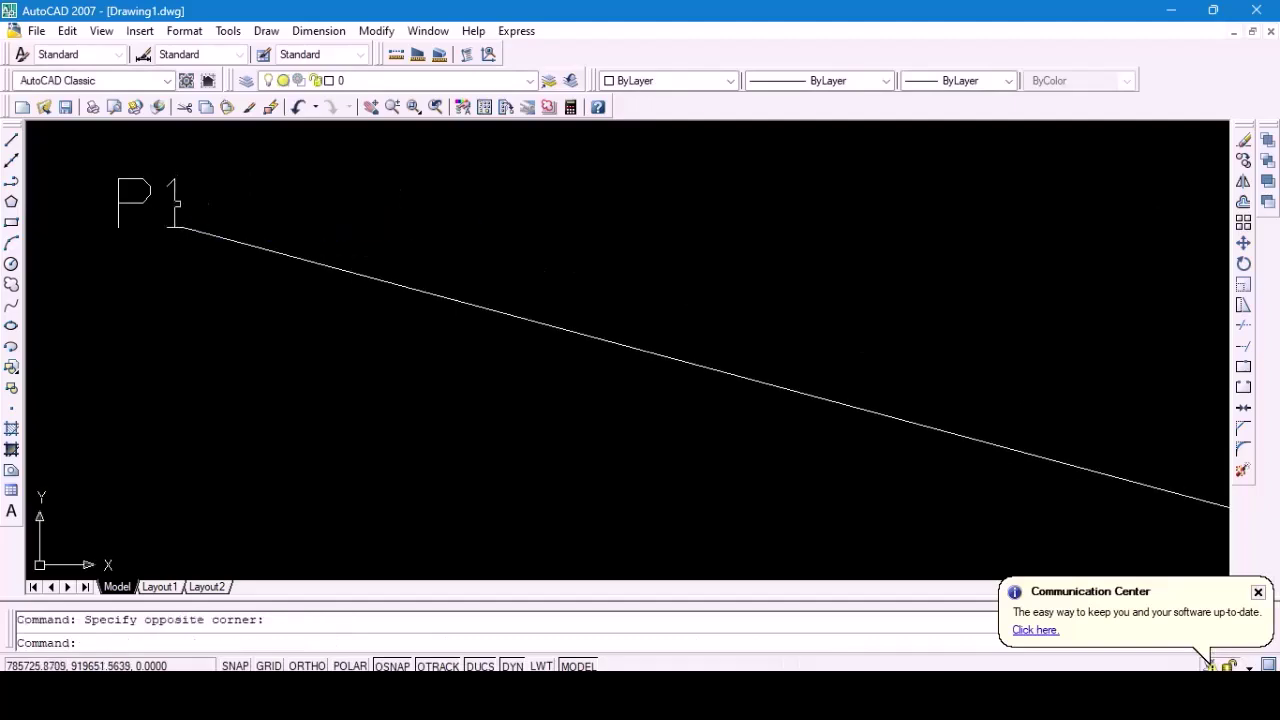
{"action": "left_click", "coordinate": [173, 207]}
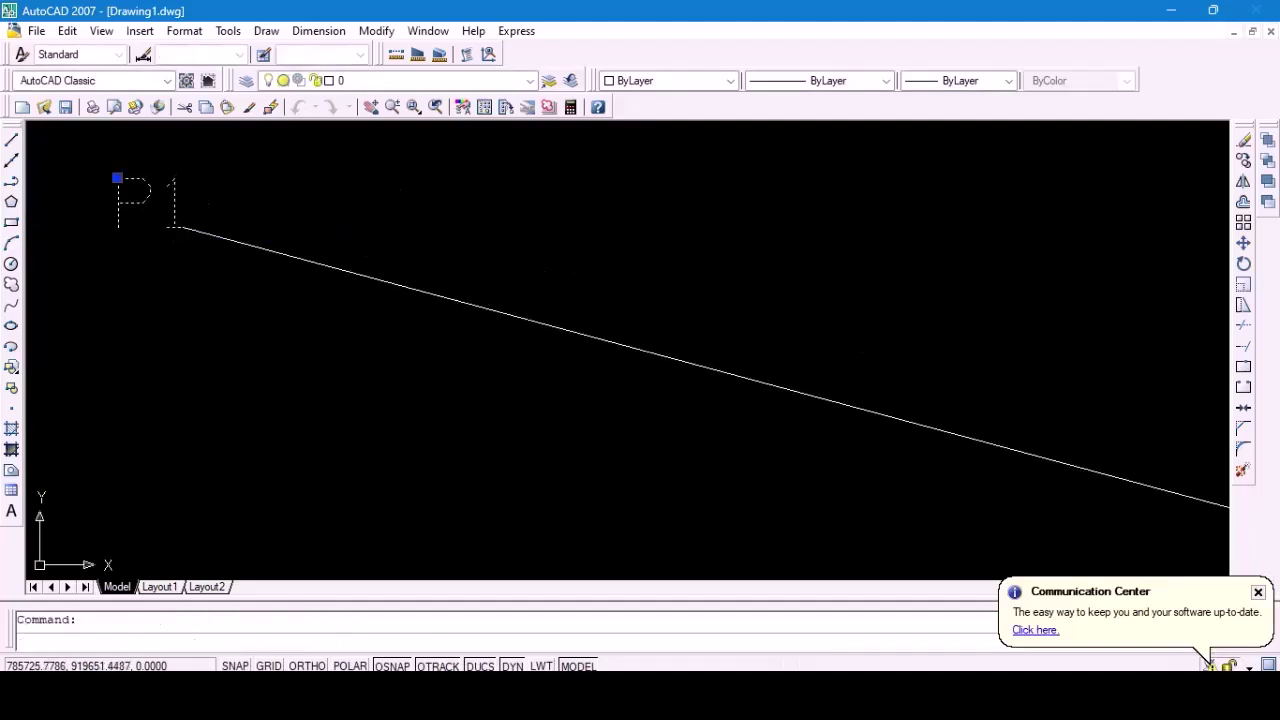
{"action": "double_click", "coordinate": [175, 205]}
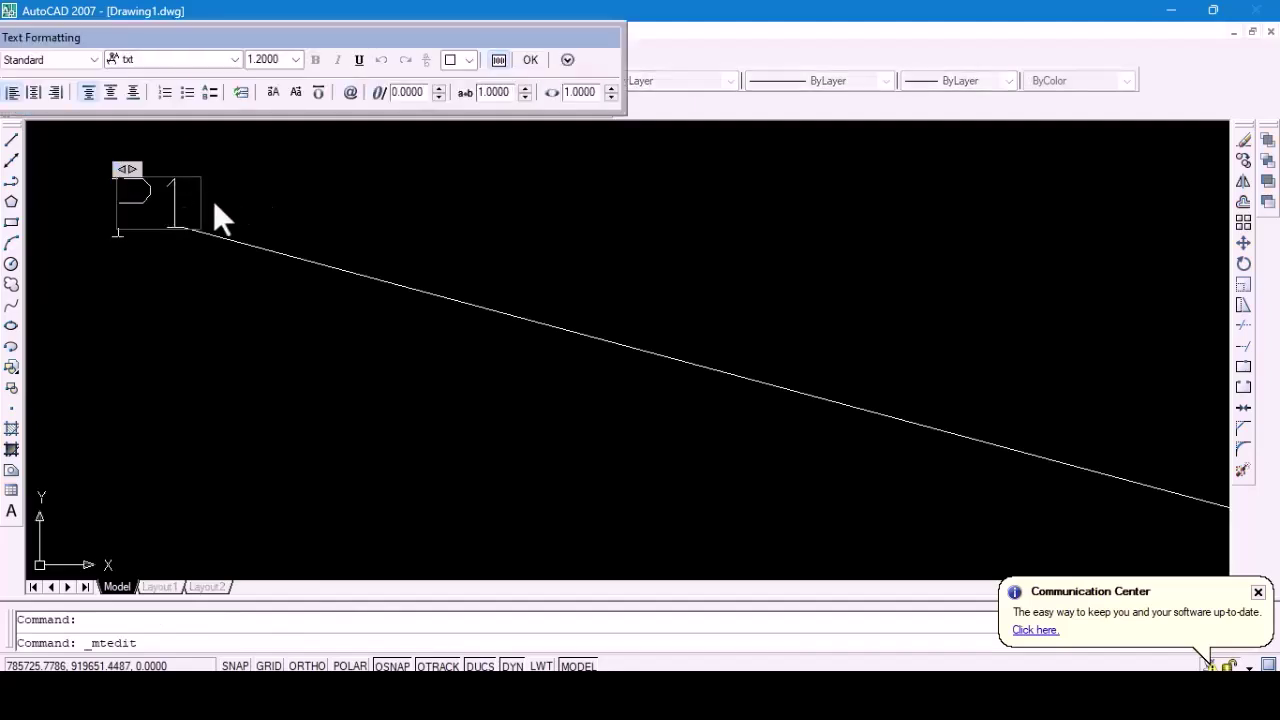
{"action": "type", "text": "2"}
{"action": "left_click", "coordinate": [531, 60]}
{"action": "scroll", "coordinate": [431, 236], "scroll_direction": "down", "scroll_amount": 8}
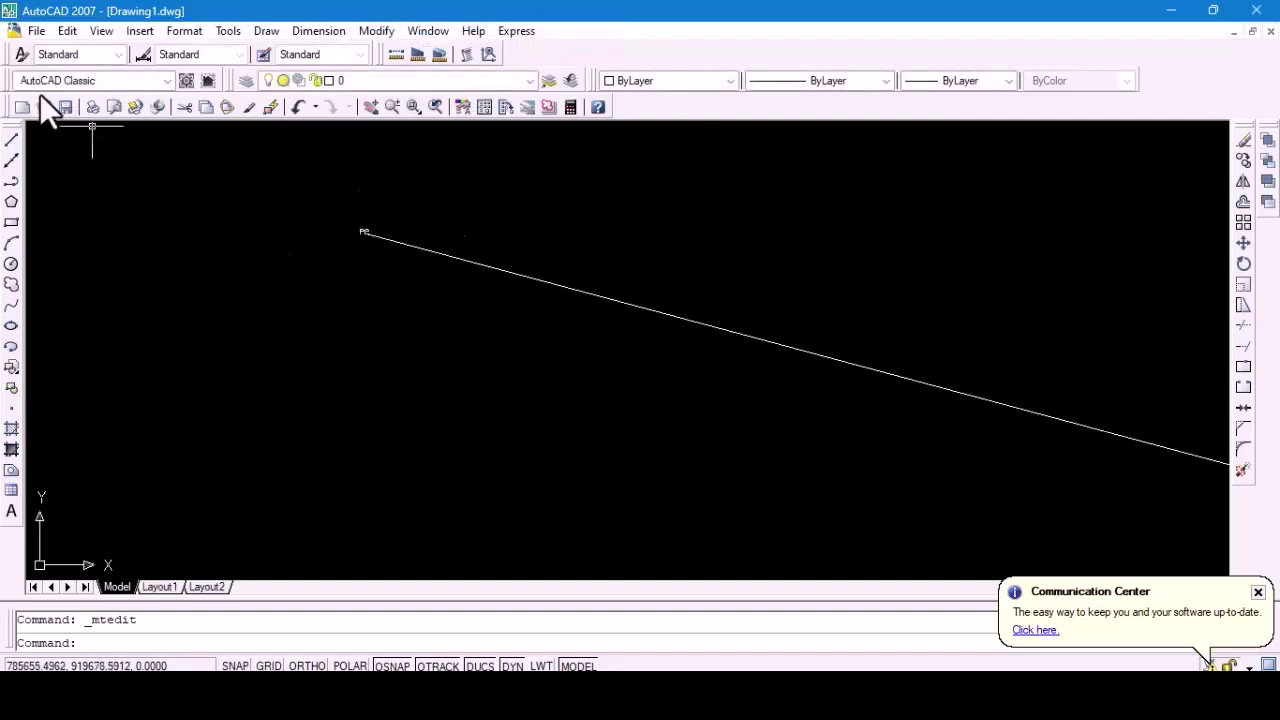
{"action": "scroll", "coordinate": [440, 300], "scroll_direction": "down", "scroll_amount": 3}
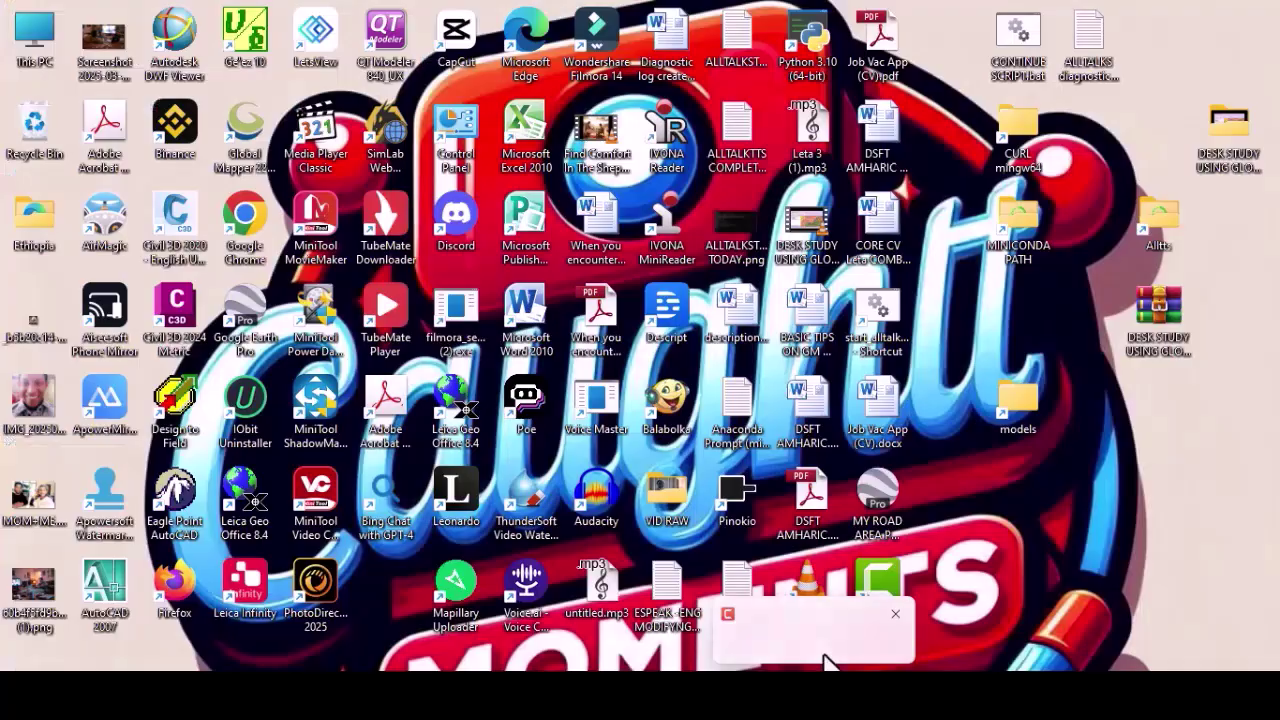
{"action": "left_click", "coordinate": [824, 655]}
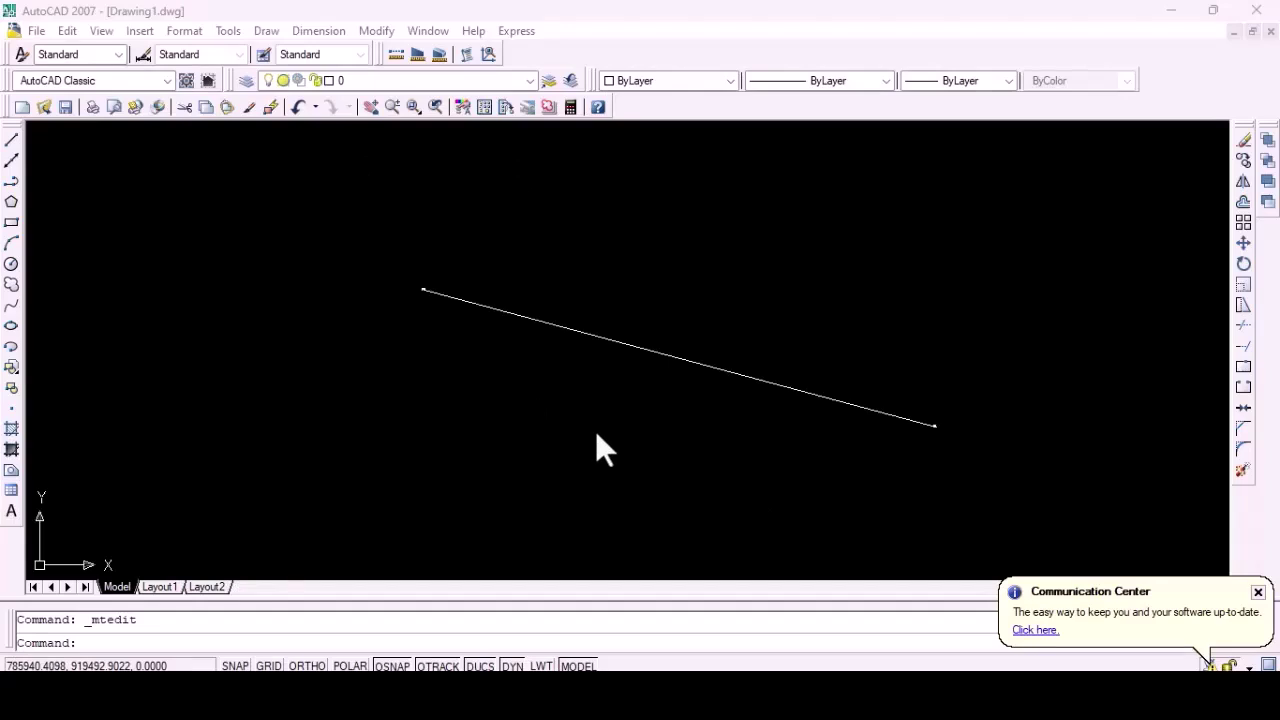
{"action": "scroll", "coordinate": [474, 301], "scroll_direction": "up", "scroll_amount": 5}
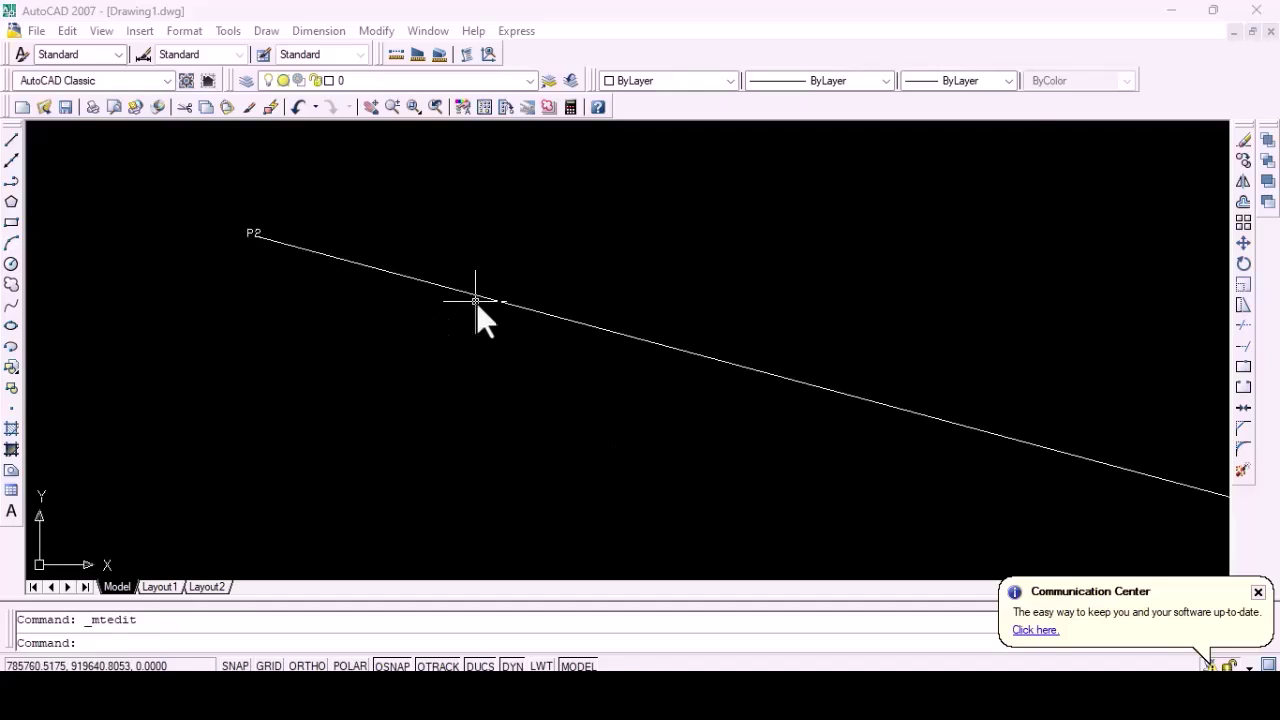
{"action": "scroll", "coordinate": [381, 331], "scroll_direction": "down", "scroll_amount": 3}
{"action": "scroll", "coordinate": [670, 363], "scroll_direction": "up", "scroll_amount": 2}
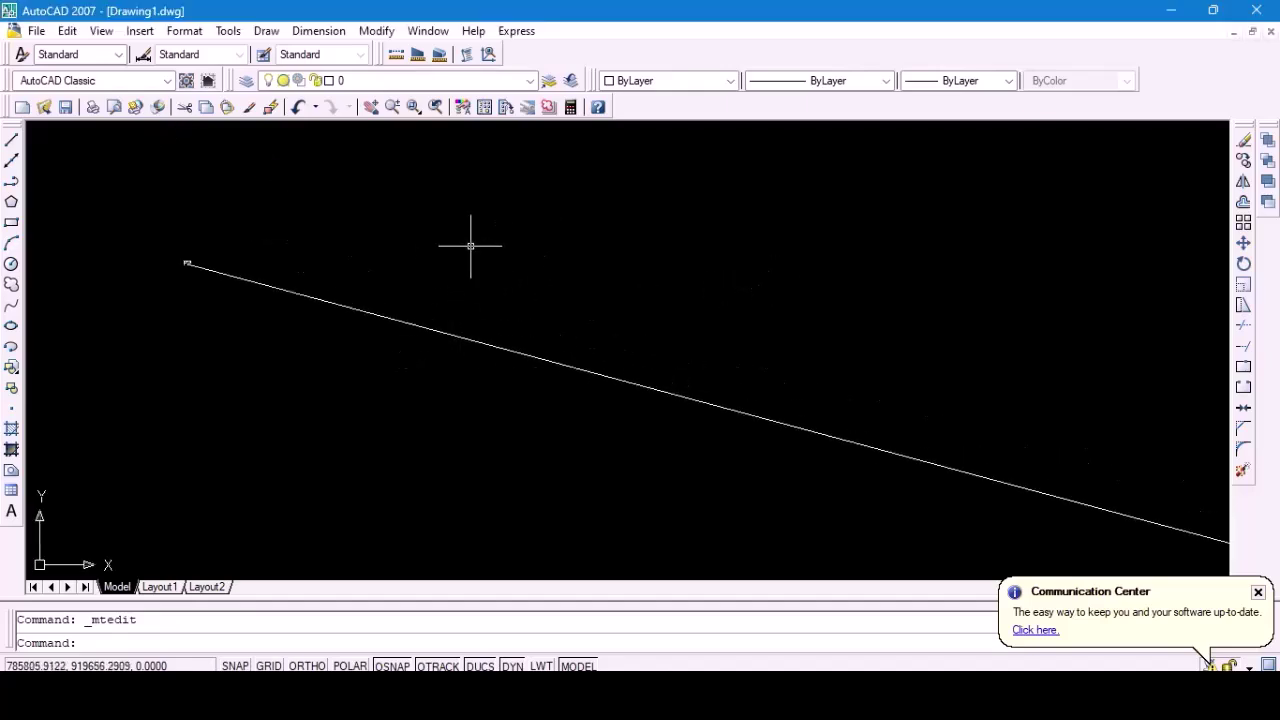
Switch to File Explorer to locate the PM.png image in the ALL DS folder, and return to AutoCAD.
{"action": "left_click", "coordinate": [108, 695]}
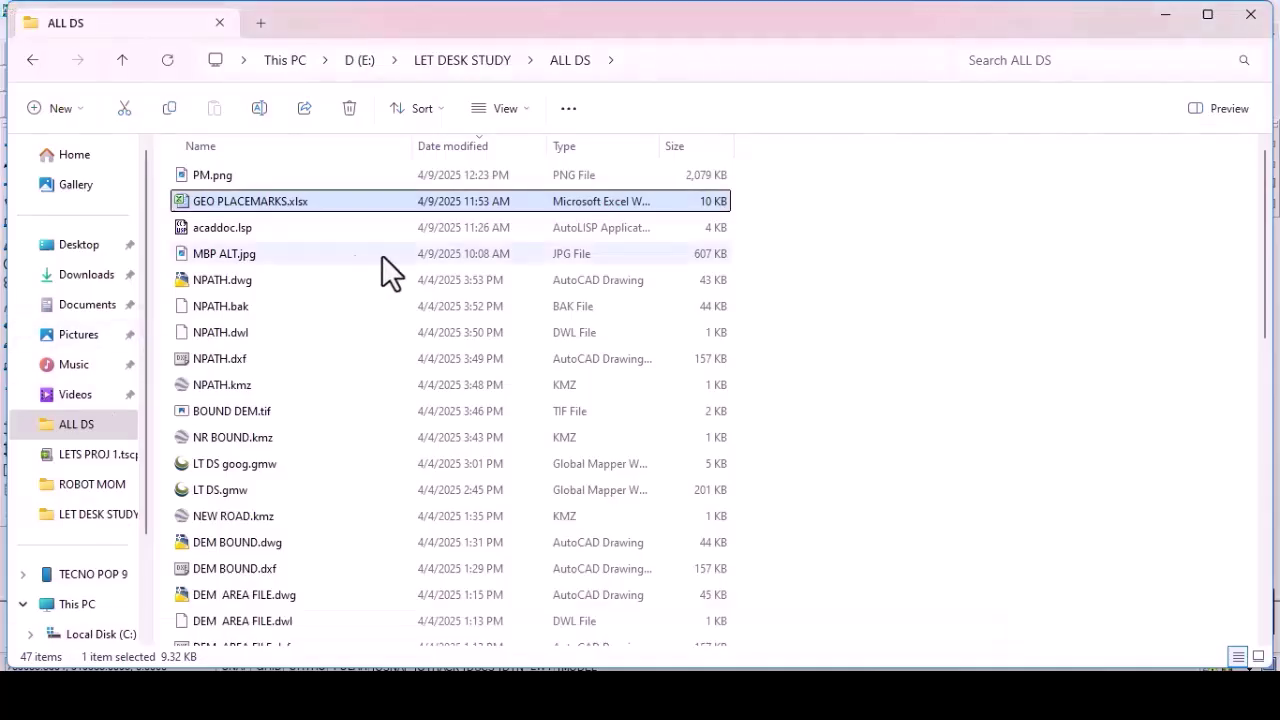
{"action": "left_click", "coordinate": [237, 177]}
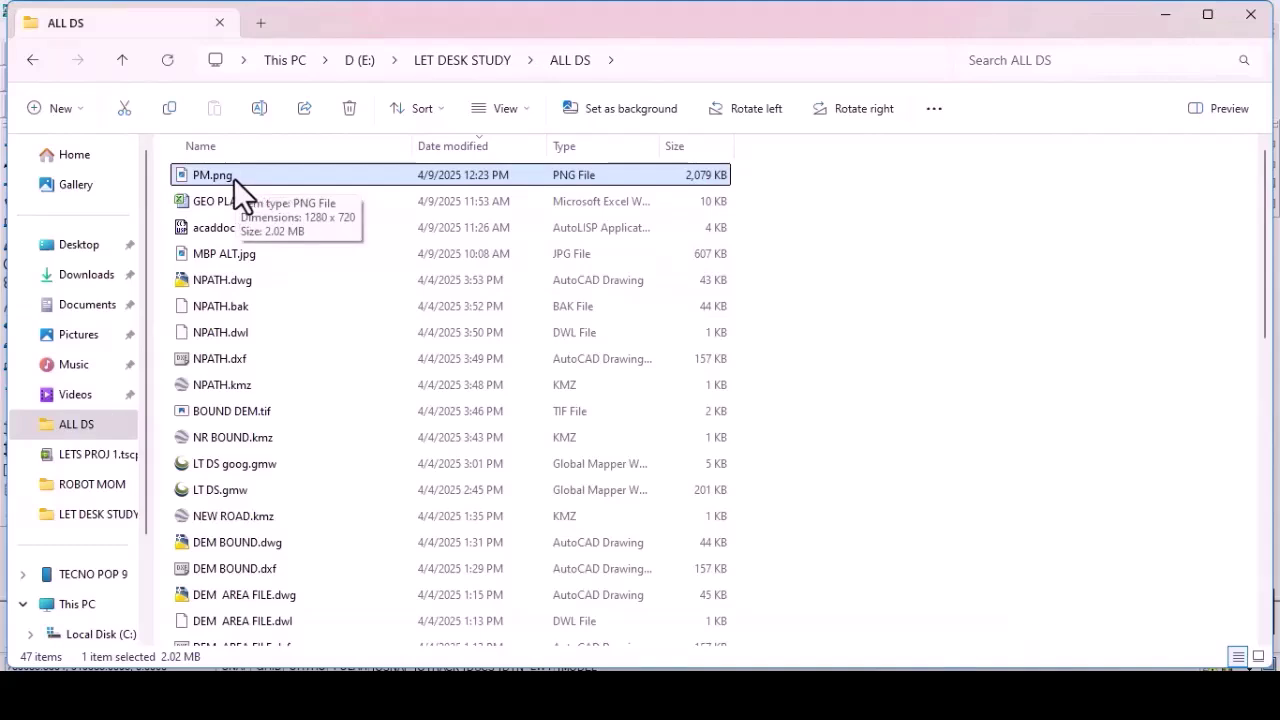
{"action": "left_click", "coordinate": [962, 315]}
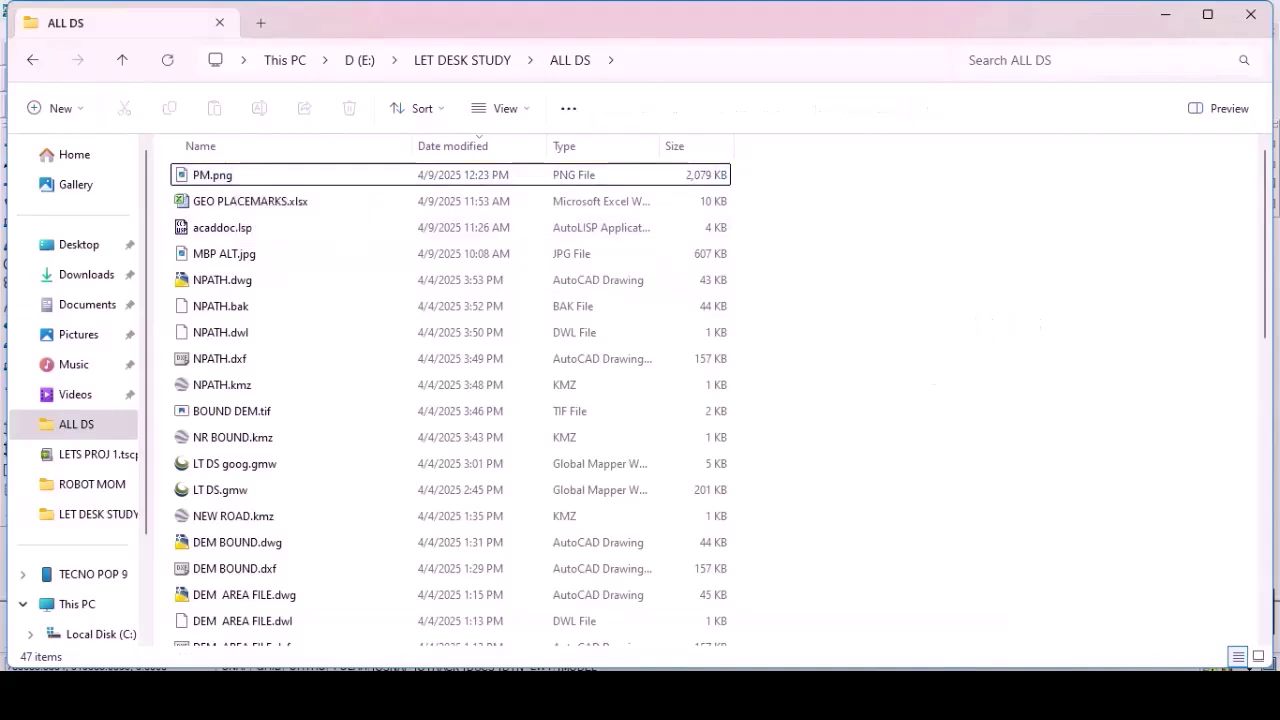
{"action": "left_click", "coordinate": [275, 640]}
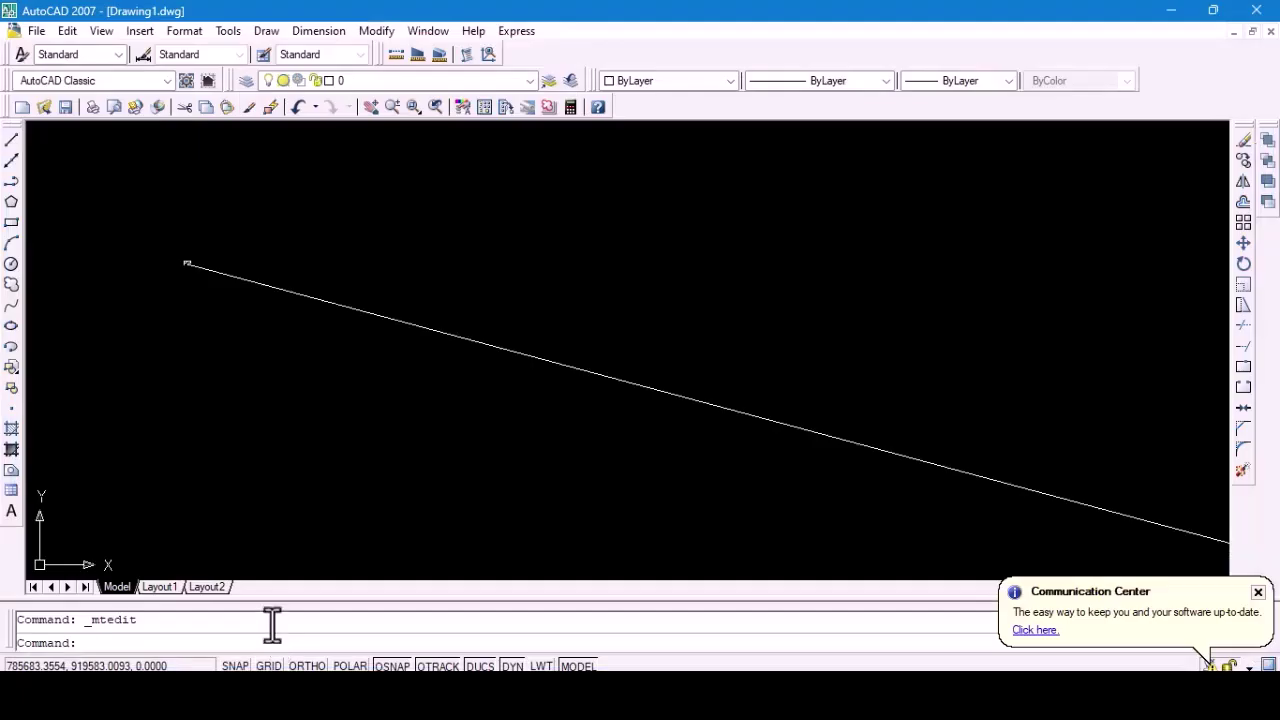
{"action": "left_click", "coordinate": [140, 31]}
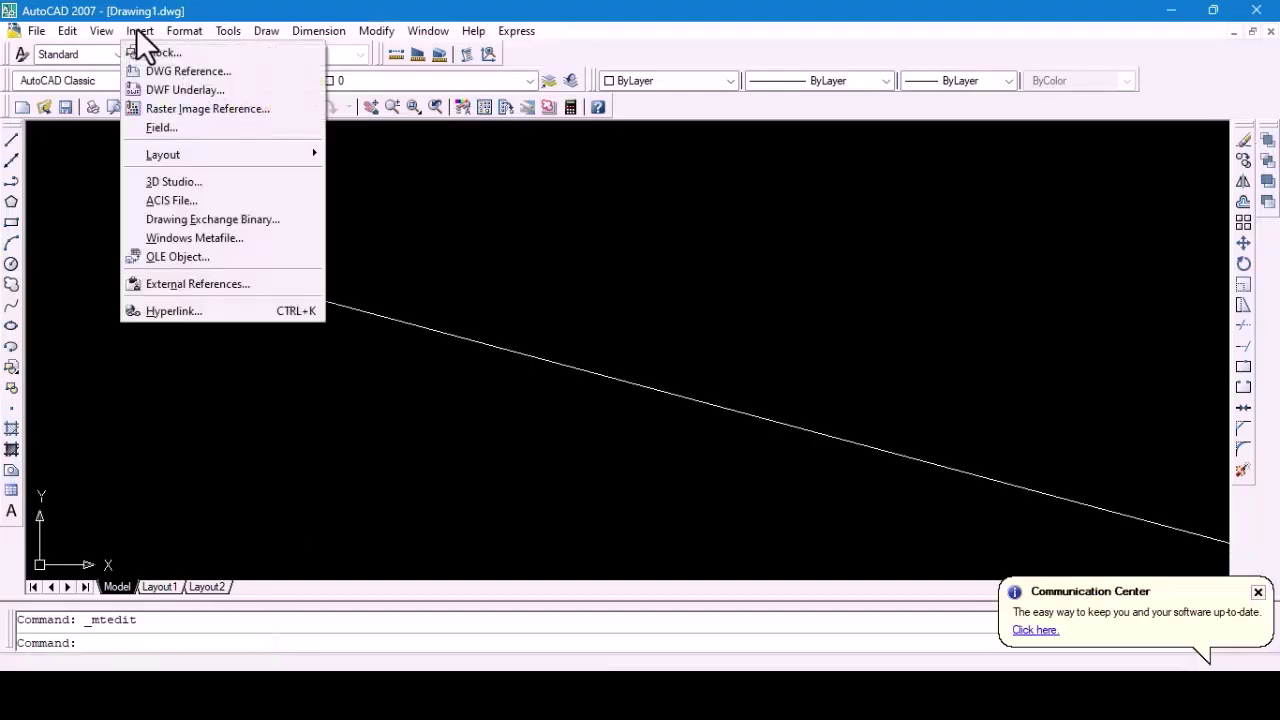
{"action": "left_click", "coordinate": [571, 266]}
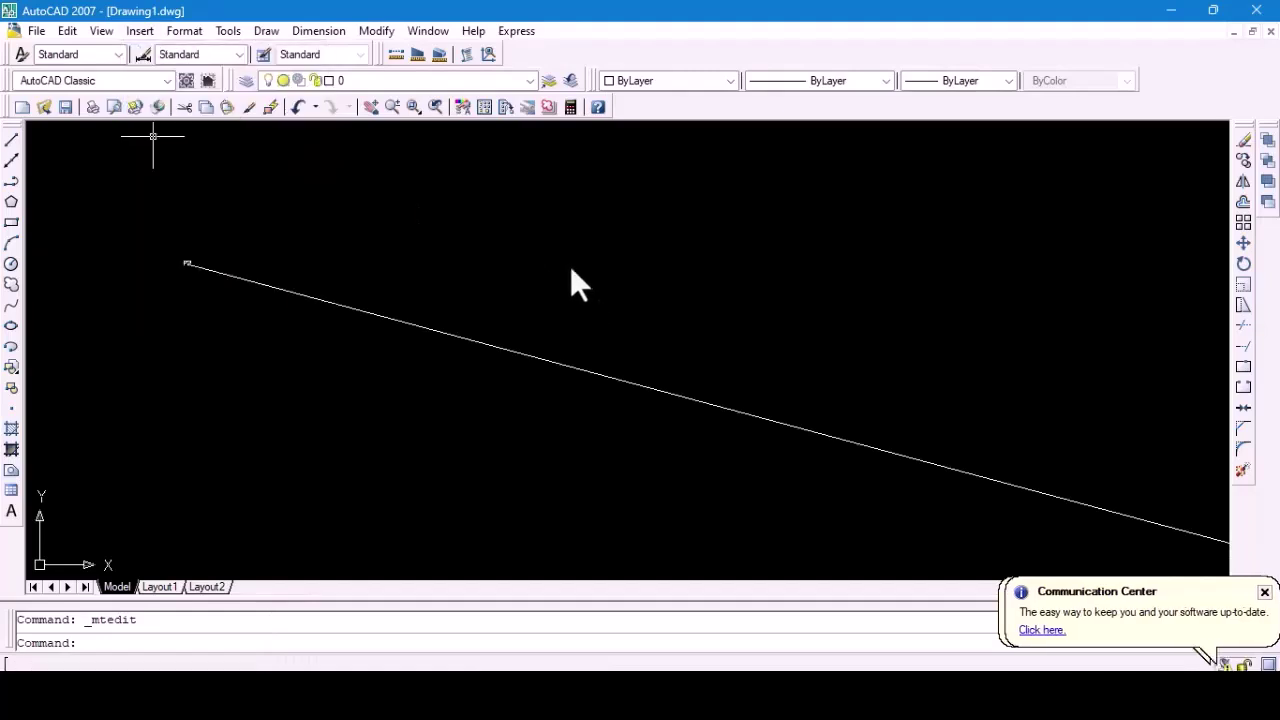
{"action": "left_click", "coordinate": [561, 236]}
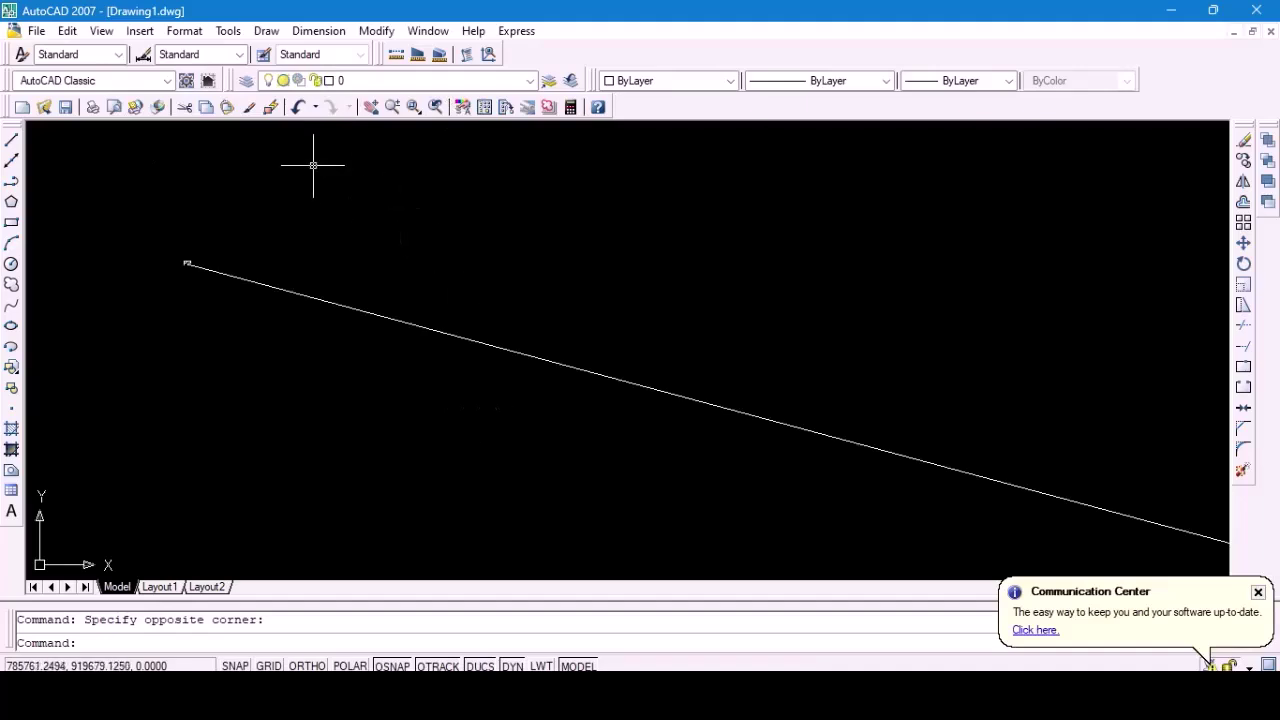
Set the drawing units to meters for inserted content, keeping decimal lengths and decimal degrees for angles.
{"action": "left_click", "coordinate": [184, 31]}
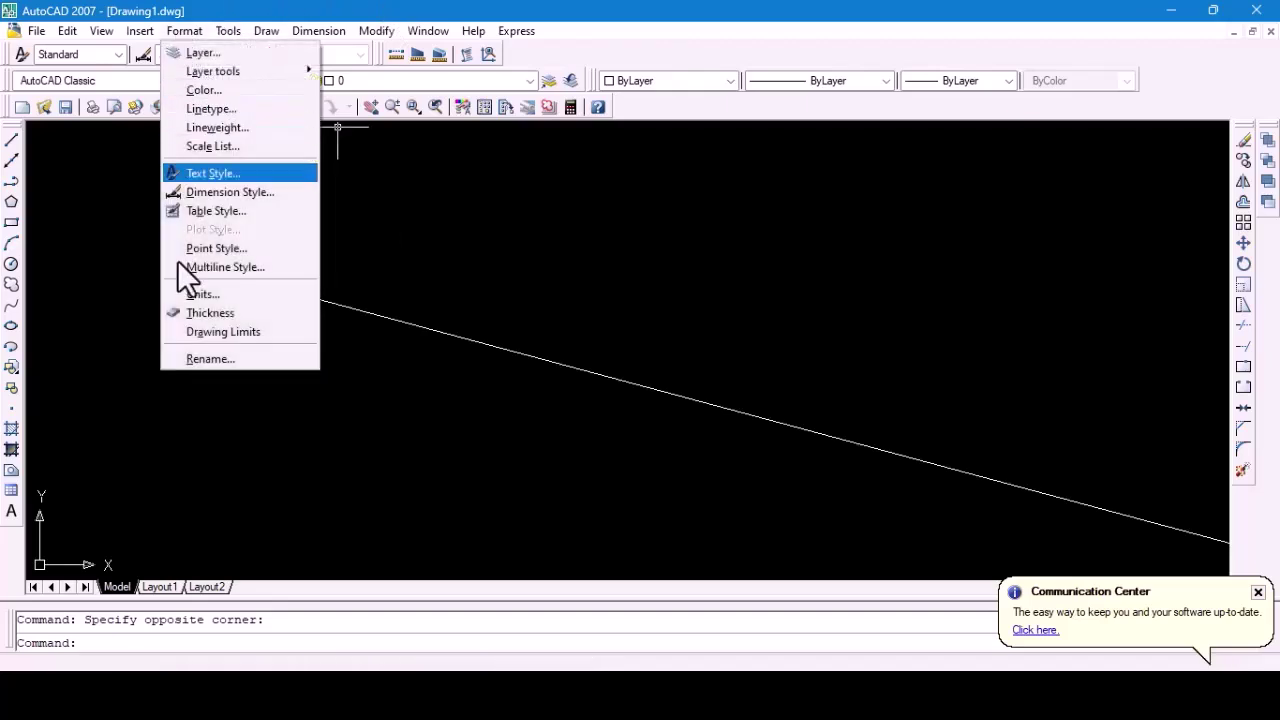
{"action": "left_click", "coordinate": [215, 294]}
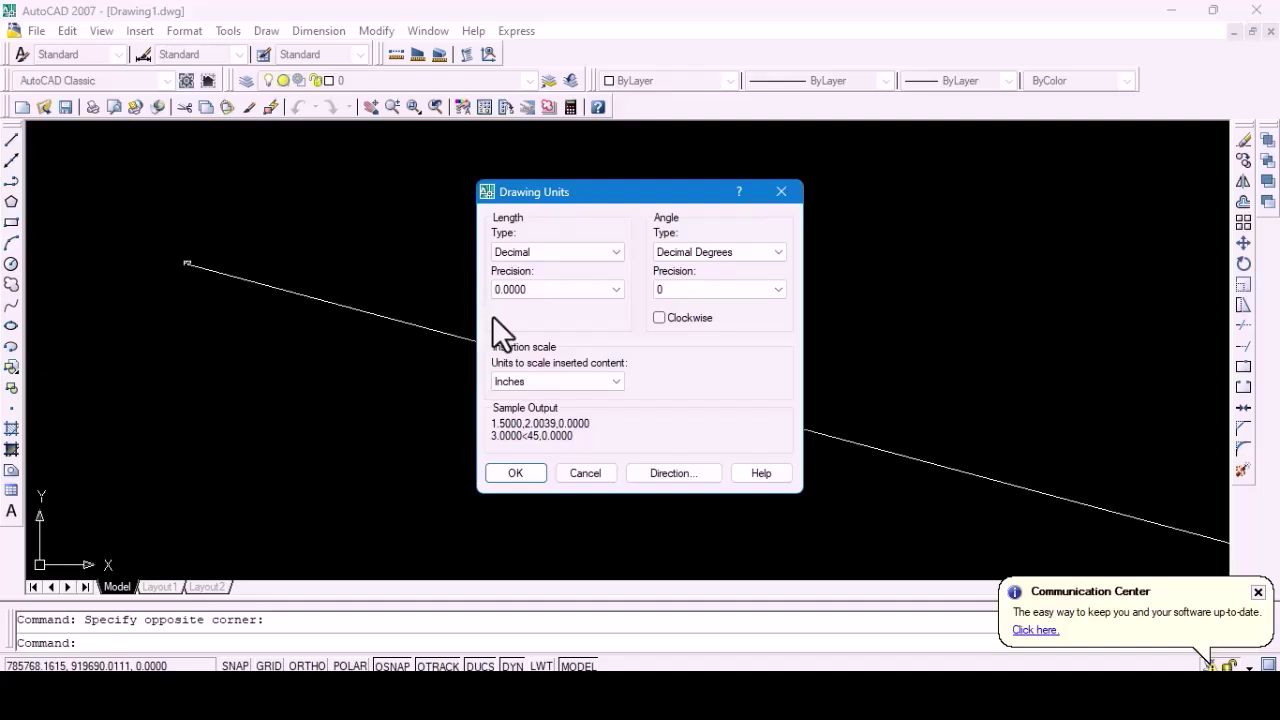
{"action": "left_click", "coordinate": [728, 257]}
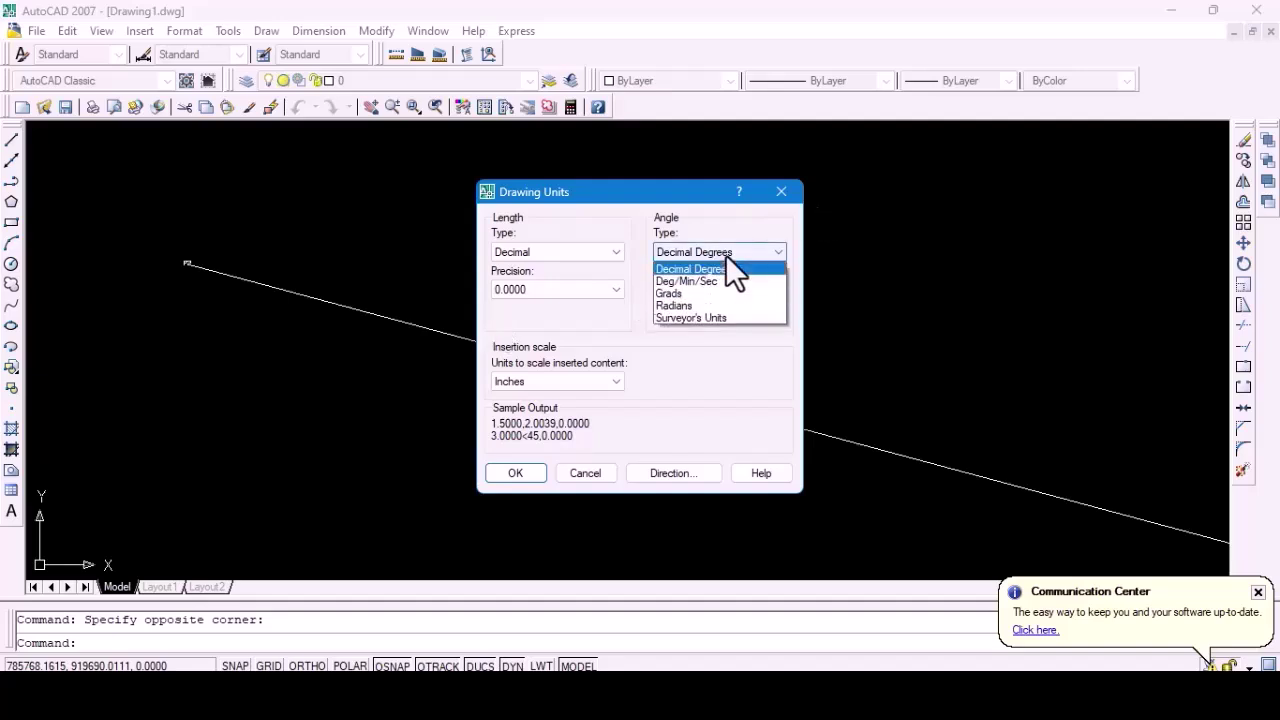
{"action": "left_click", "coordinate": [730, 268]}
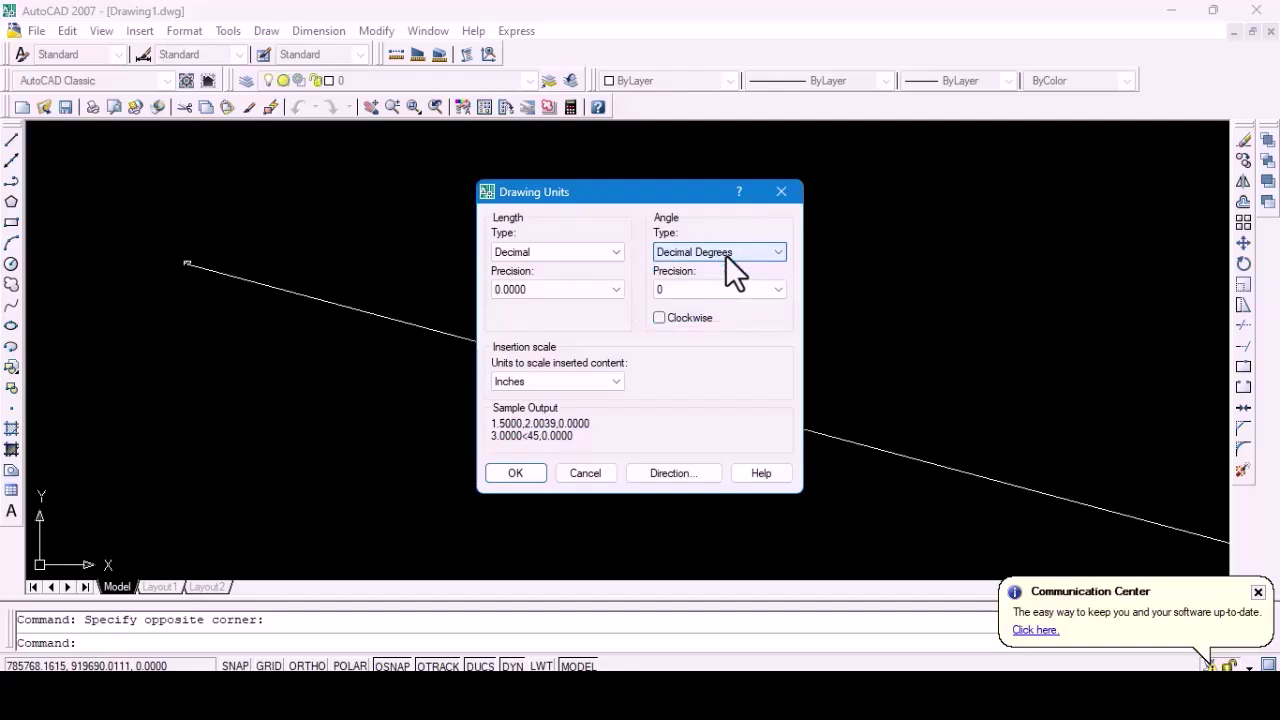
{"action": "left_click", "coordinate": [611, 252]}
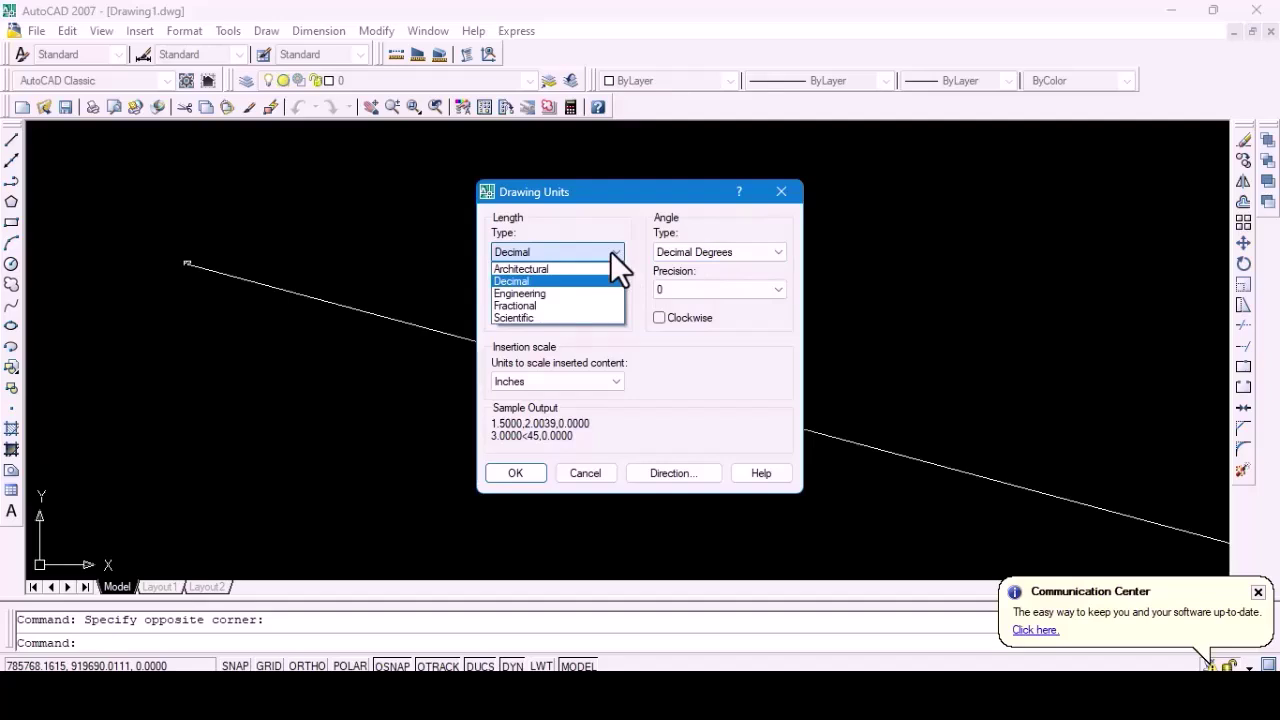
{"action": "left_click", "coordinate": [610, 251]}
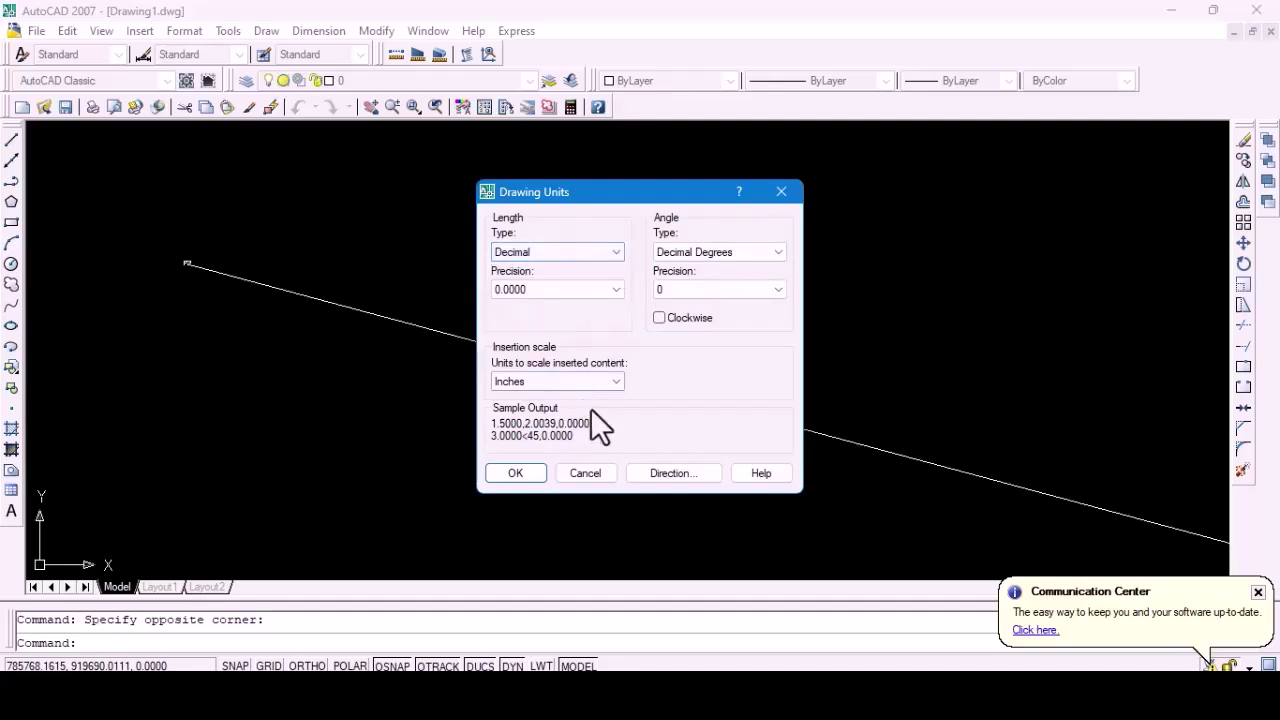
{"action": "left_click", "coordinate": [600, 382]}
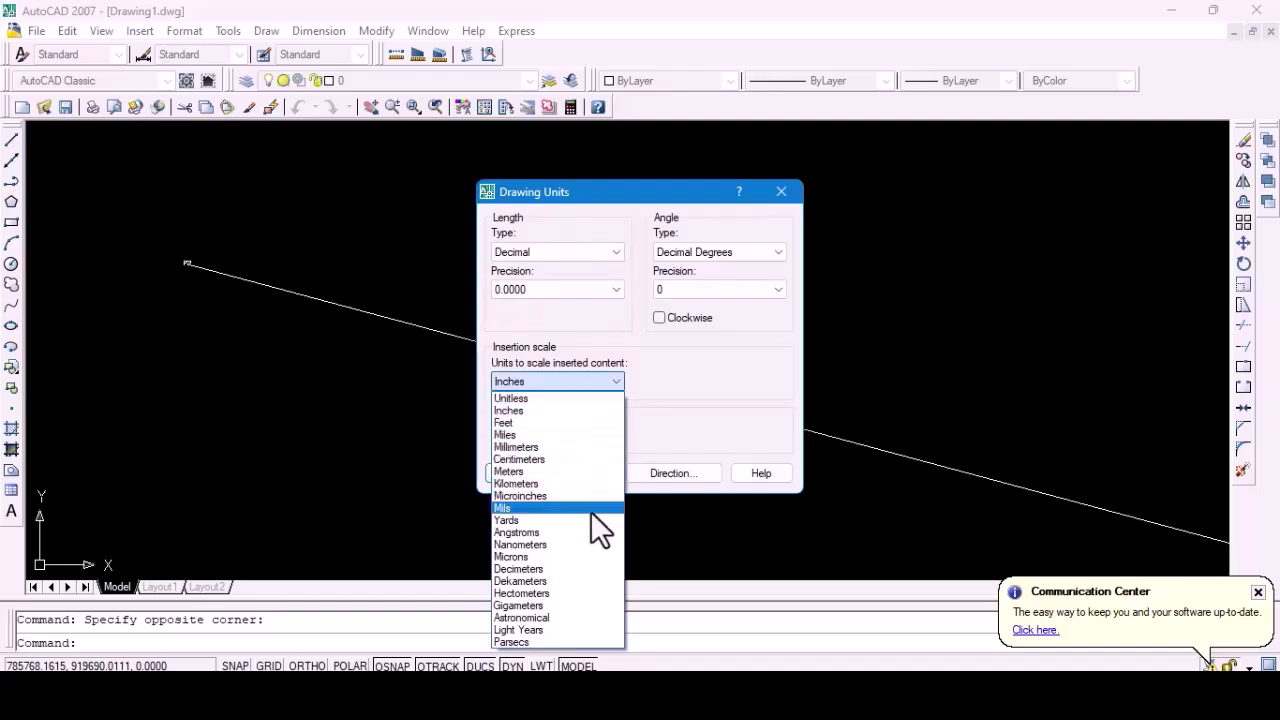
{"action": "left_click", "coordinate": [565, 471]}
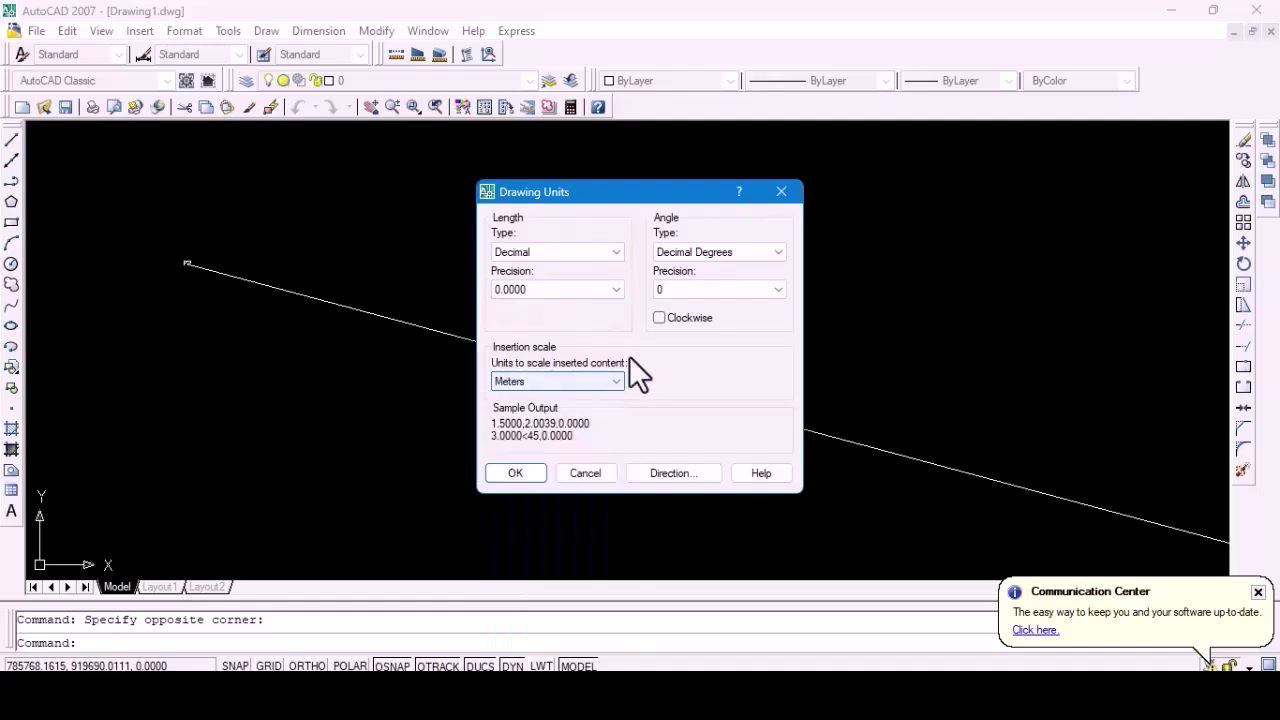
{"action": "left_click", "coordinate": [758, 256]}
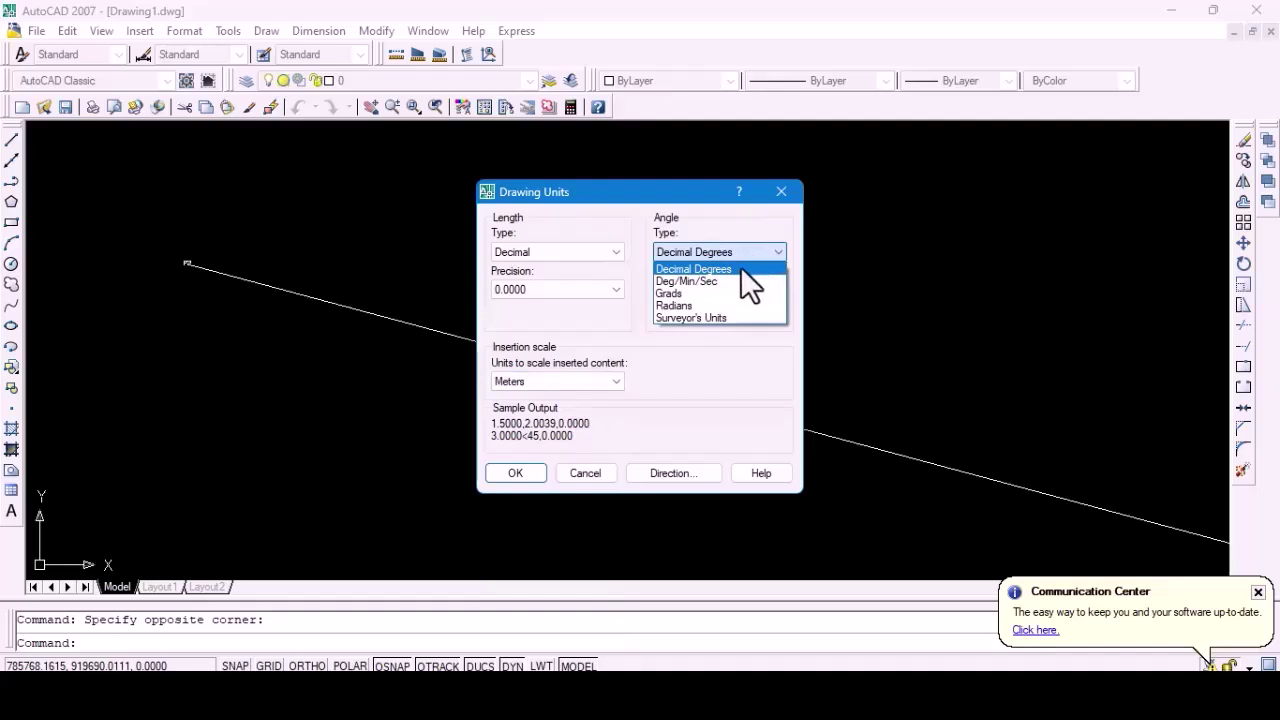
{"action": "left_click", "coordinate": [741, 267]}
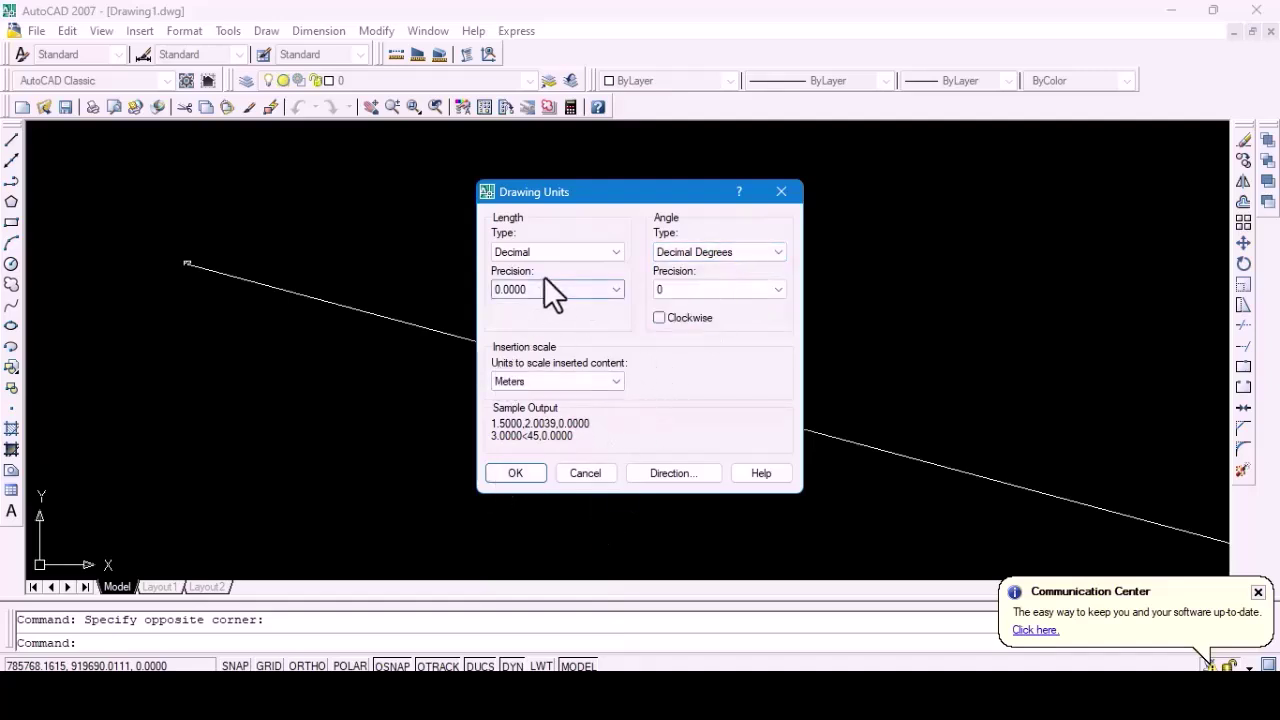
{"action": "left_click", "coordinate": [605, 258]}
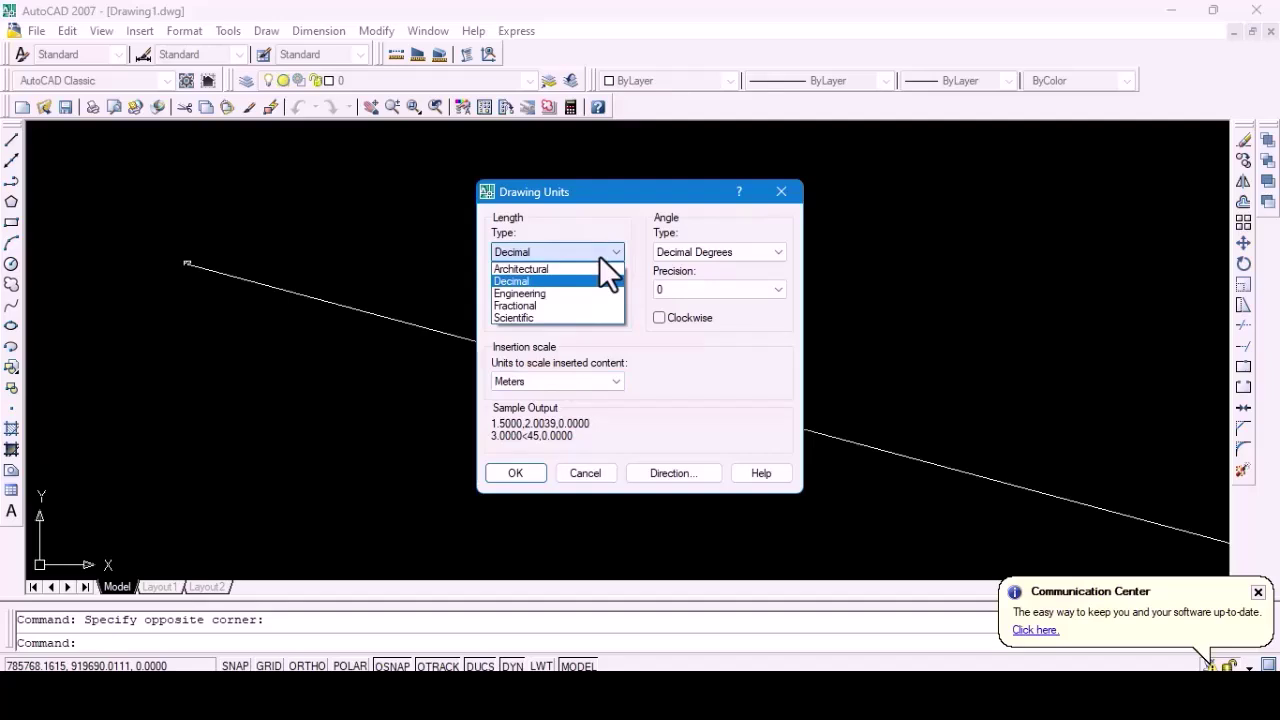
{"action": "left_click", "coordinate": [599, 255]}
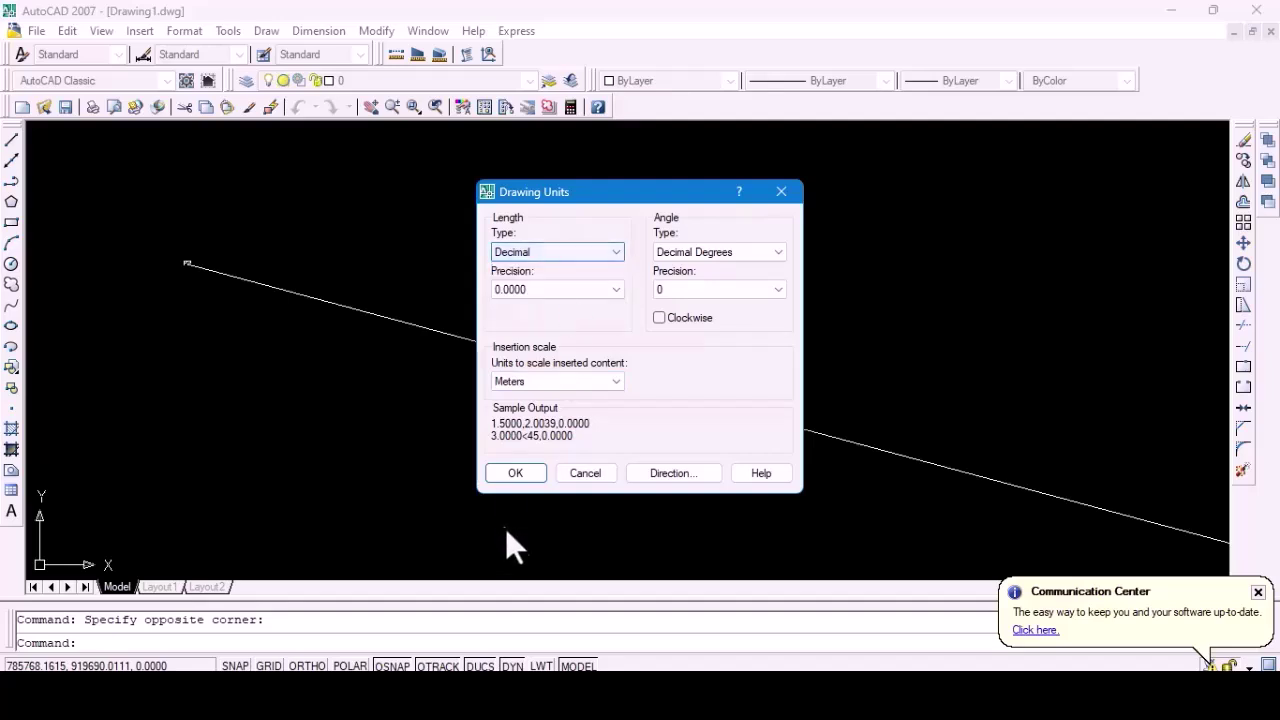
{"action": "left_click", "coordinate": [515, 473]}
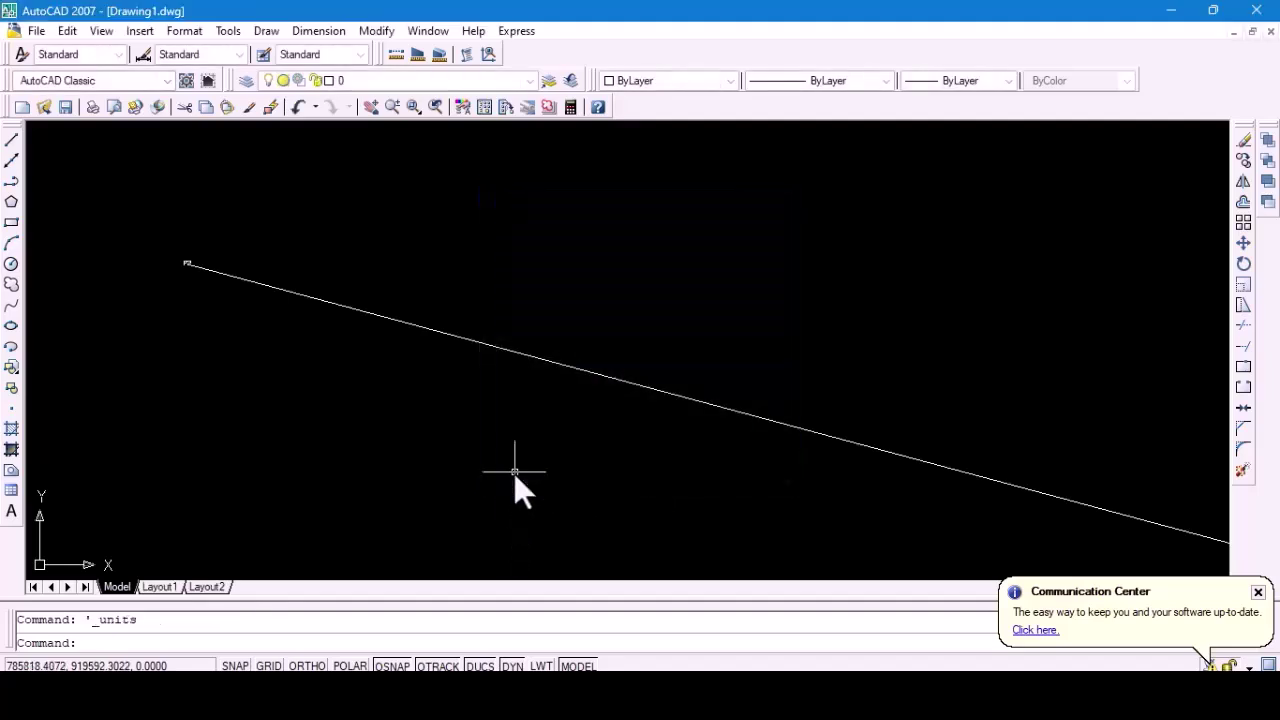
{"action": "left_click", "coordinate": [140, 31]}
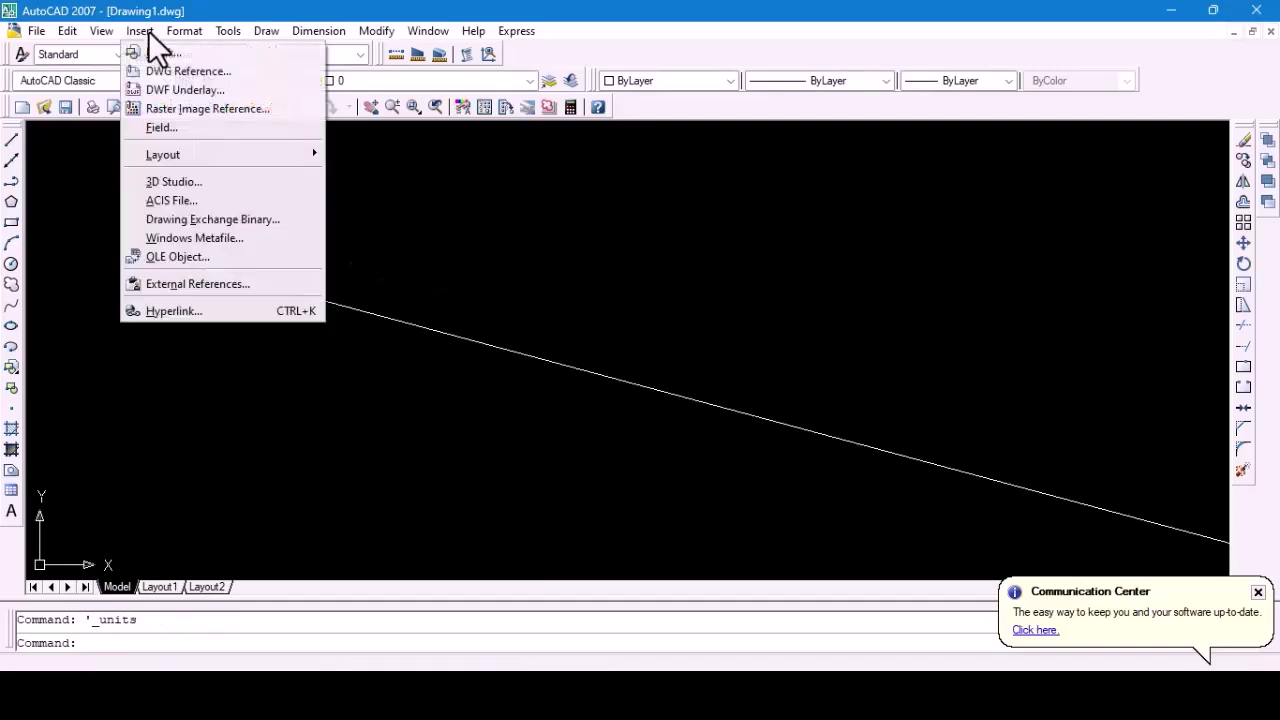
{"action": "left_click", "coordinate": [228, 110]}
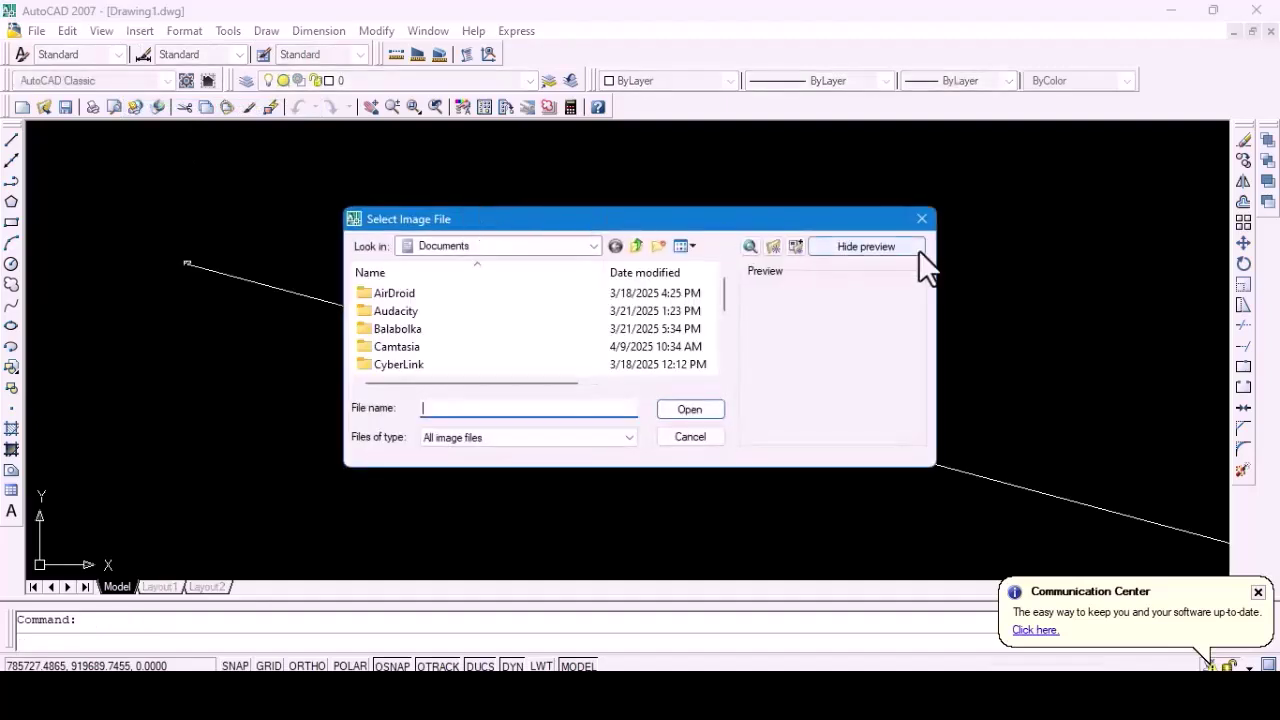
{"action": "left_click", "coordinate": [918, 219]}
Start a raster image reference and browse to the ALL DS folder inside LET DESK STUDY on the E drive.
{"action": "left_click", "coordinate": [141, 31]}
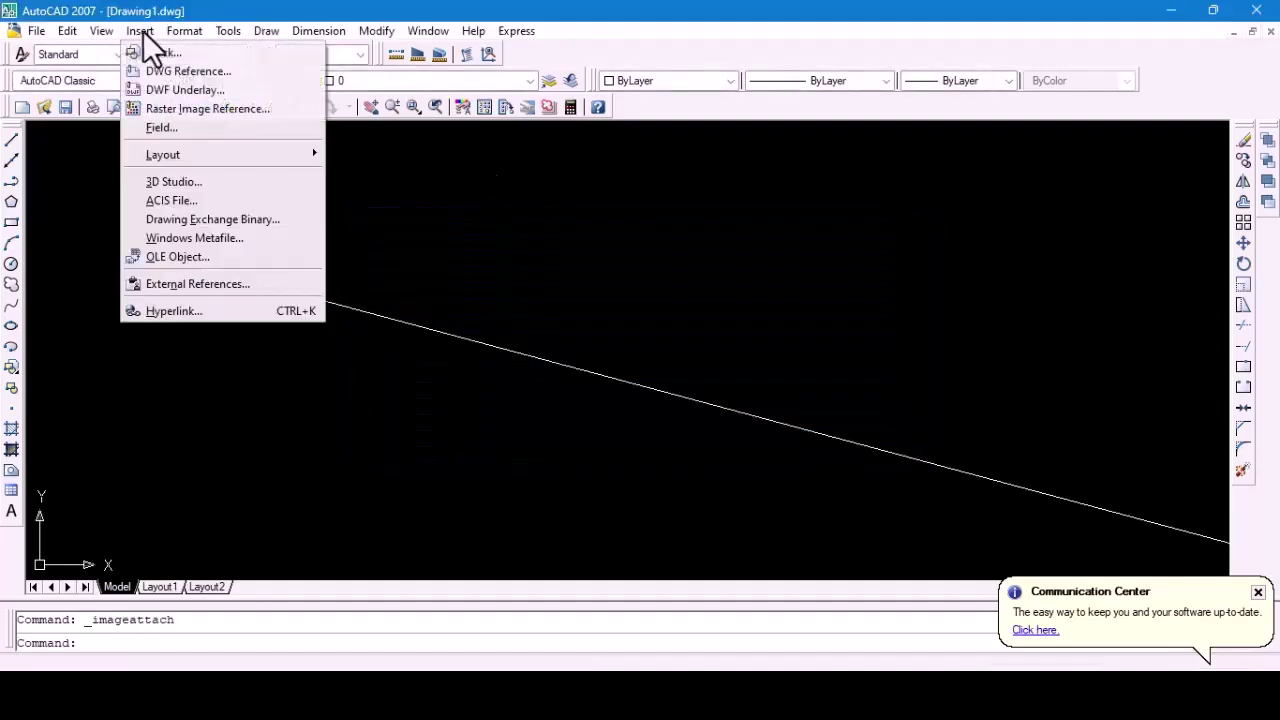
{"action": "left_click", "coordinate": [209, 107]}
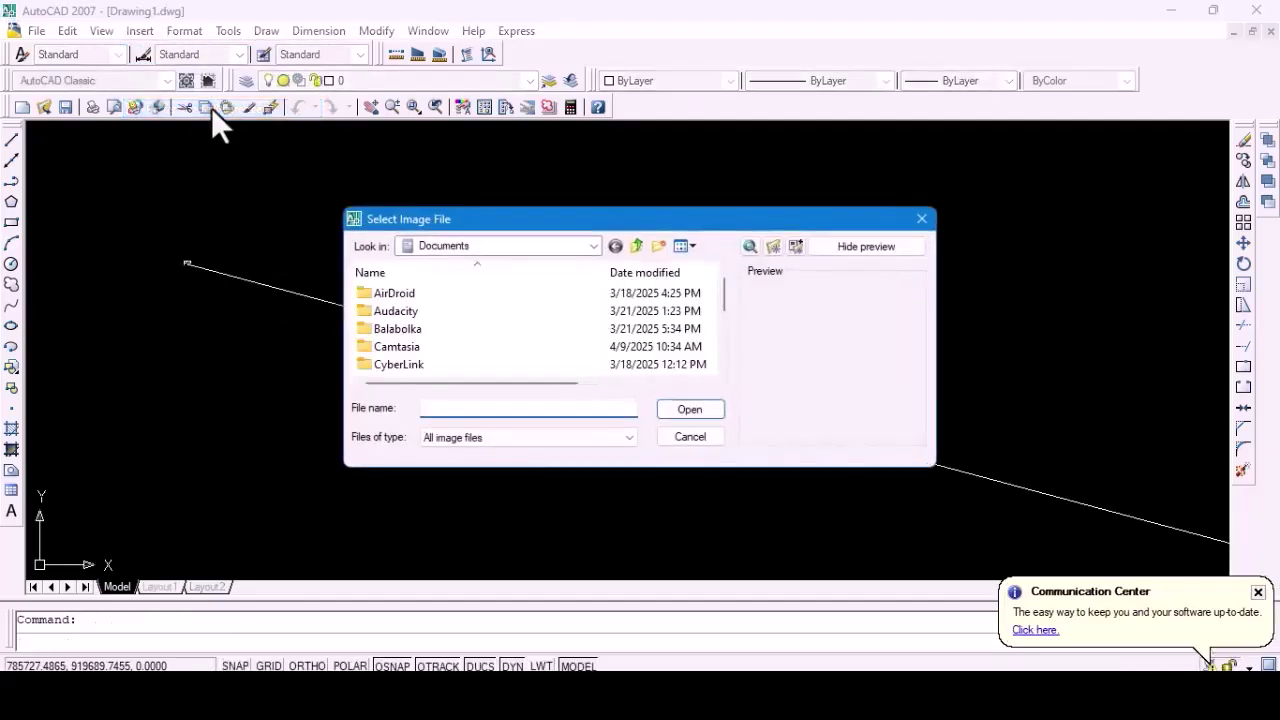
{"action": "left_click", "coordinate": [565, 247]}
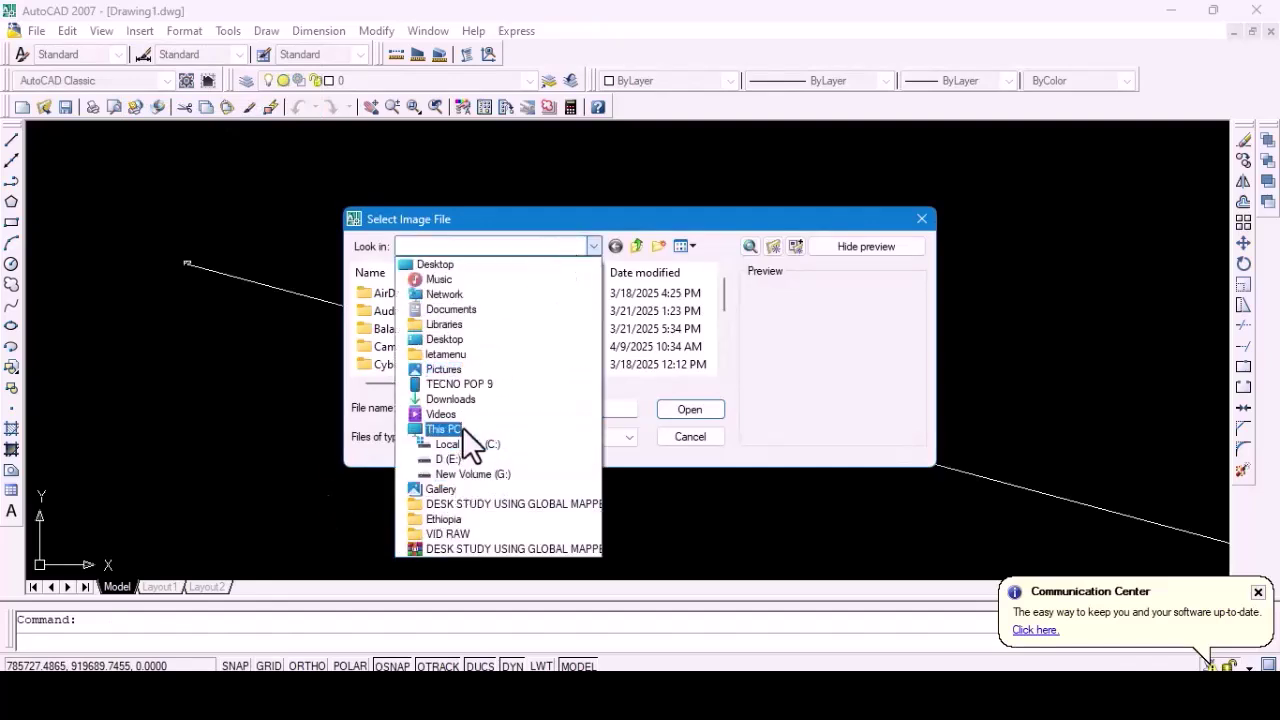
{"action": "left_click", "coordinate": [462, 428]}
{"action": "double_click", "coordinate": [472, 361]}
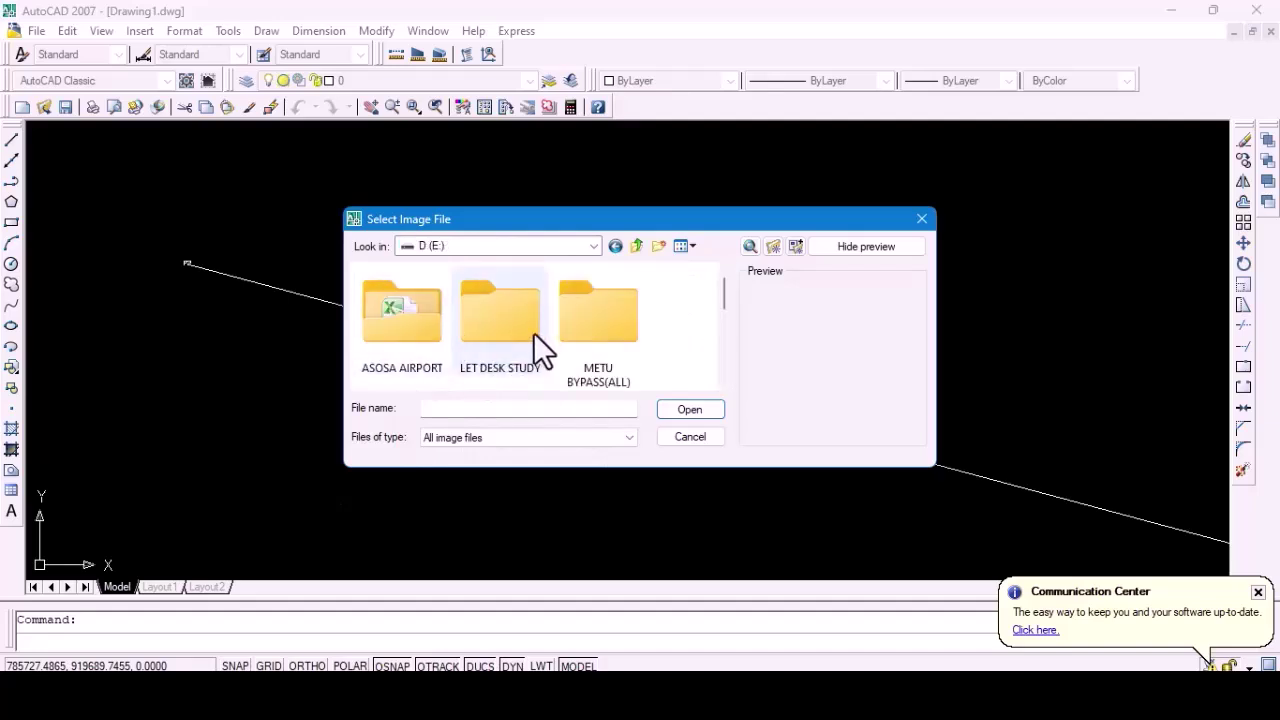
{"action": "double_click", "coordinate": [535, 333]}
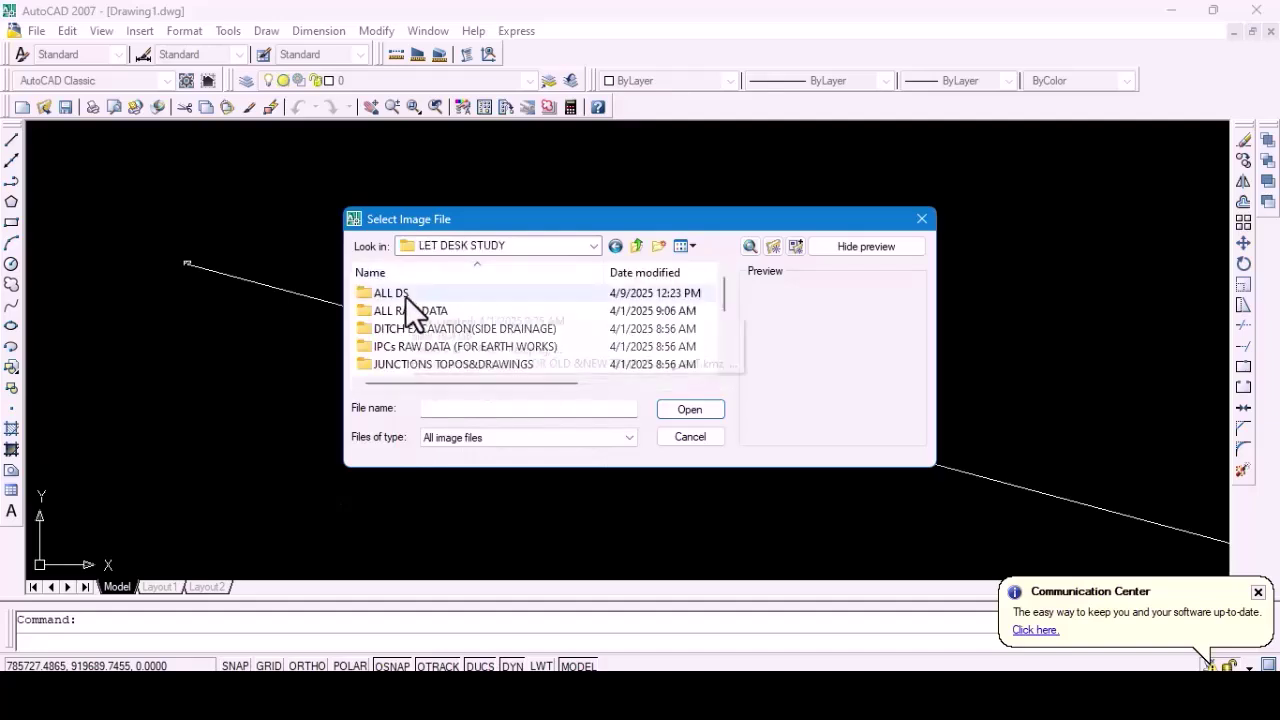
{"action": "double_click", "coordinate": [392, 293]}
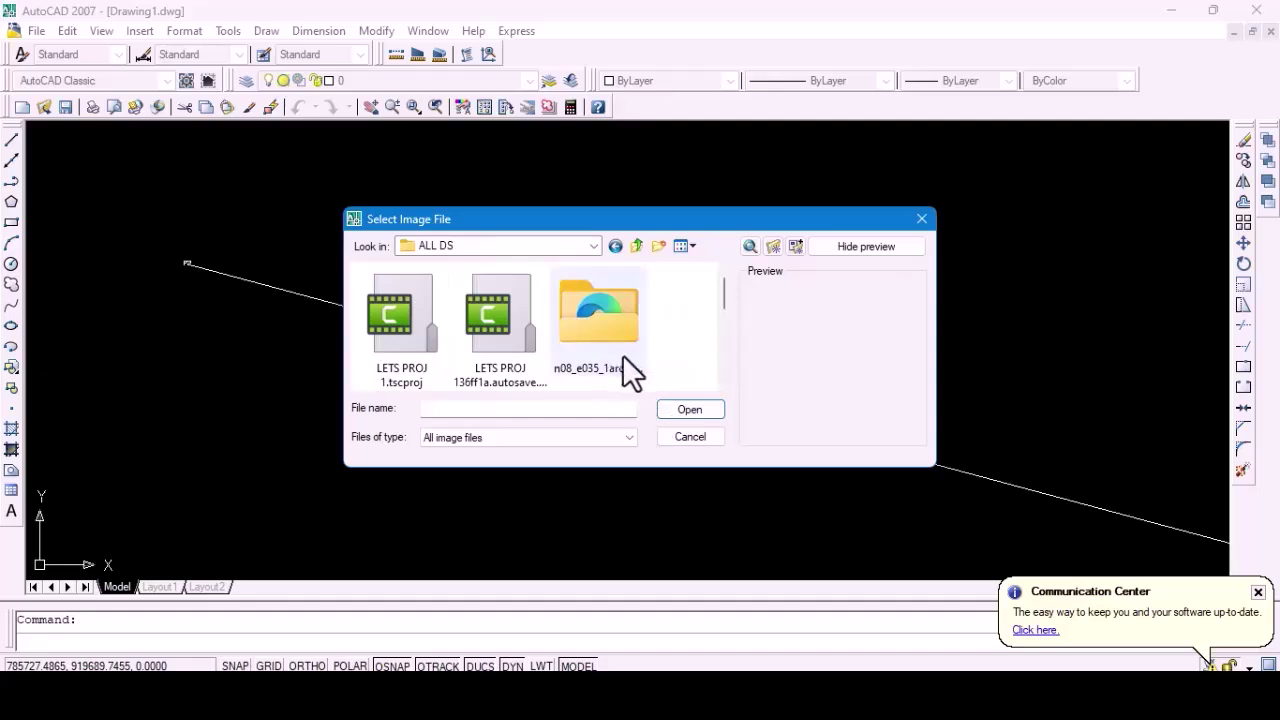
Attach PM.png with its full path and rotation 0, placing it on screen in the empty area above the polyline.
{"action": "scroll", "coordinate": [623, 354], "scroll_direction": "down", "scroll_amount": 1}
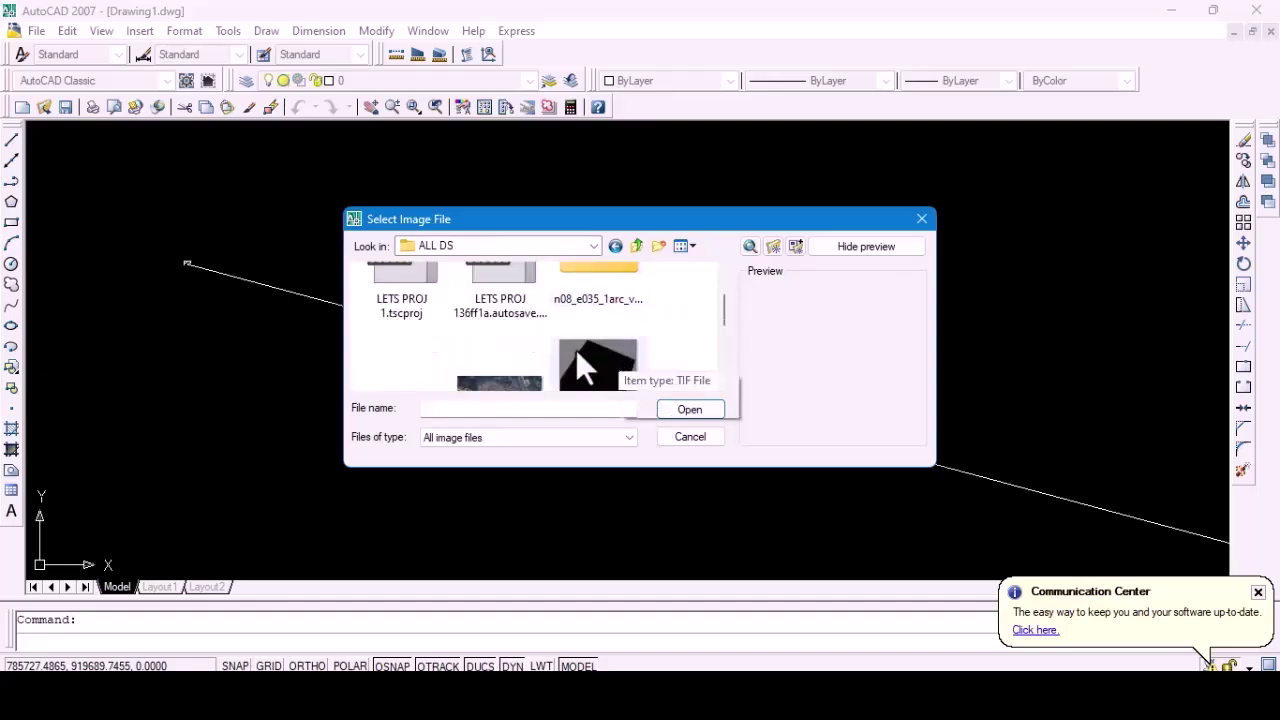
{"action": "scroll", "coordinate": [514, 300], "scroll_direction": "up", "scroll_amount": 1}
{"action": "scroll", "coordinate": [514, 300], "scroll_direction": "down", "scroll_amount": 2}
{"action": "left_click", "coordinate": [514, 300]}
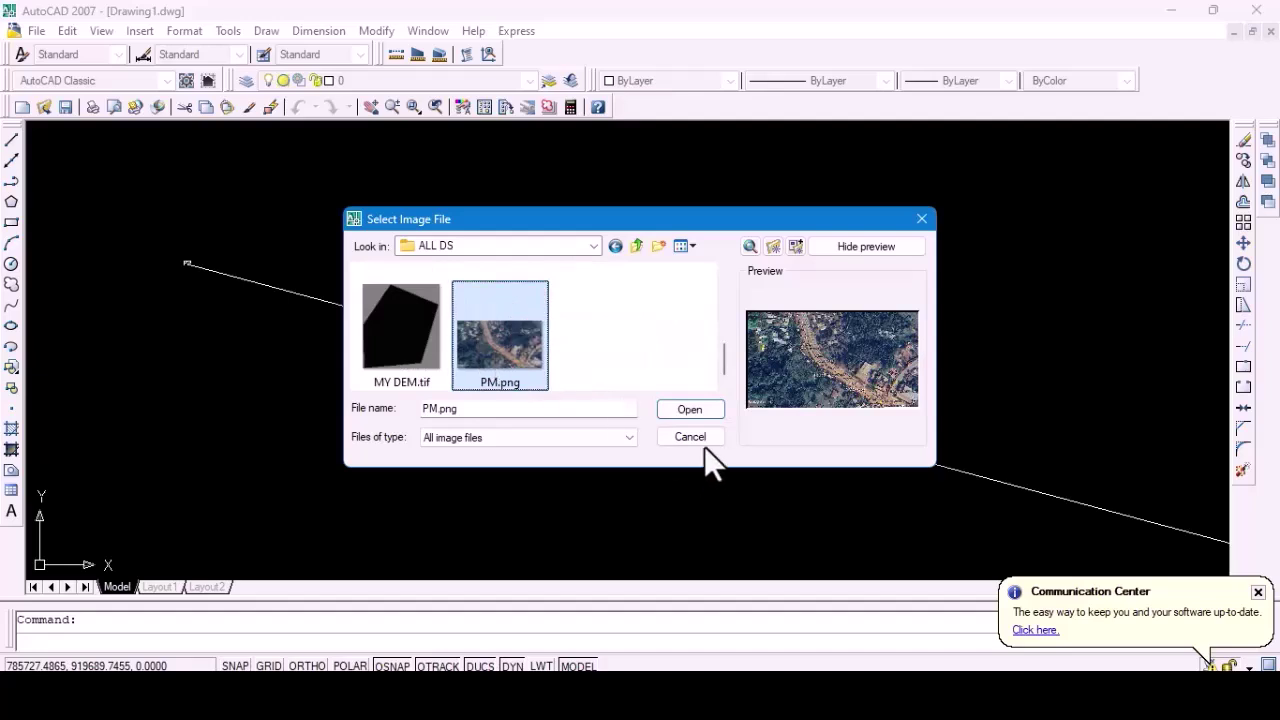
{"action": "left_click", "coordinate": [676, 405]}
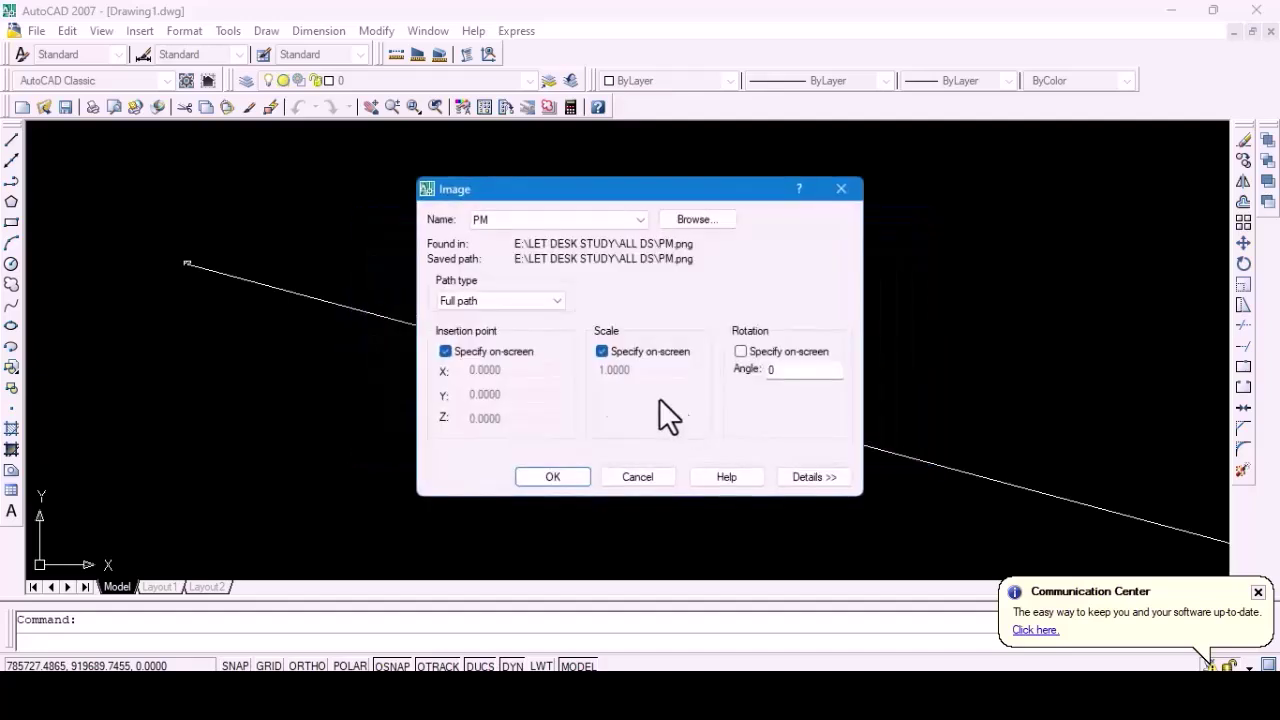
{"action": "left_click", "coordinate": [540, 475]}
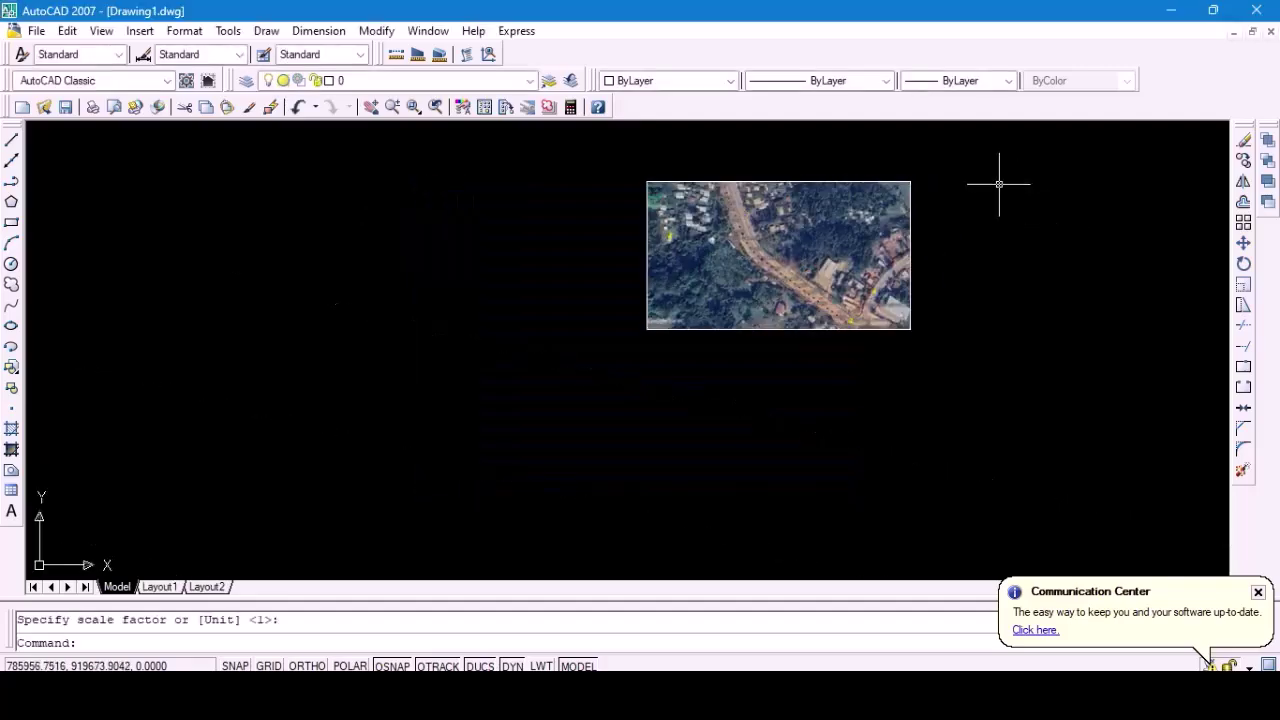
Check the placed image against the polyline and dismiss the Communication Center notification.
{"action": "scroll", "coordinate": [893, 210], "scroll_direction": "up", "scroll_amount": 5}
{"action": "scroll", "coordinate": [889, 213], "scroll_direction": "down", "scroll_amount": 10}
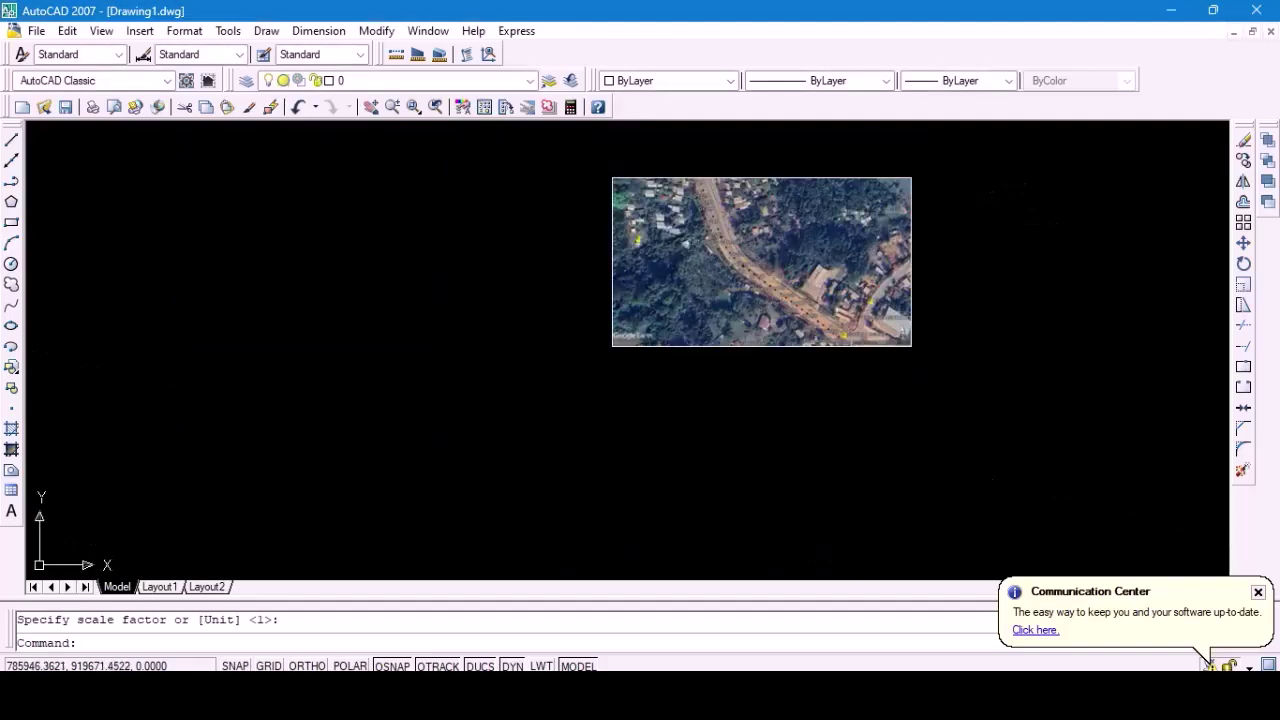
{"action": "scroll", "coordinate": [883, 214], "scroll_direction": "up", "scroll_amount": 3}
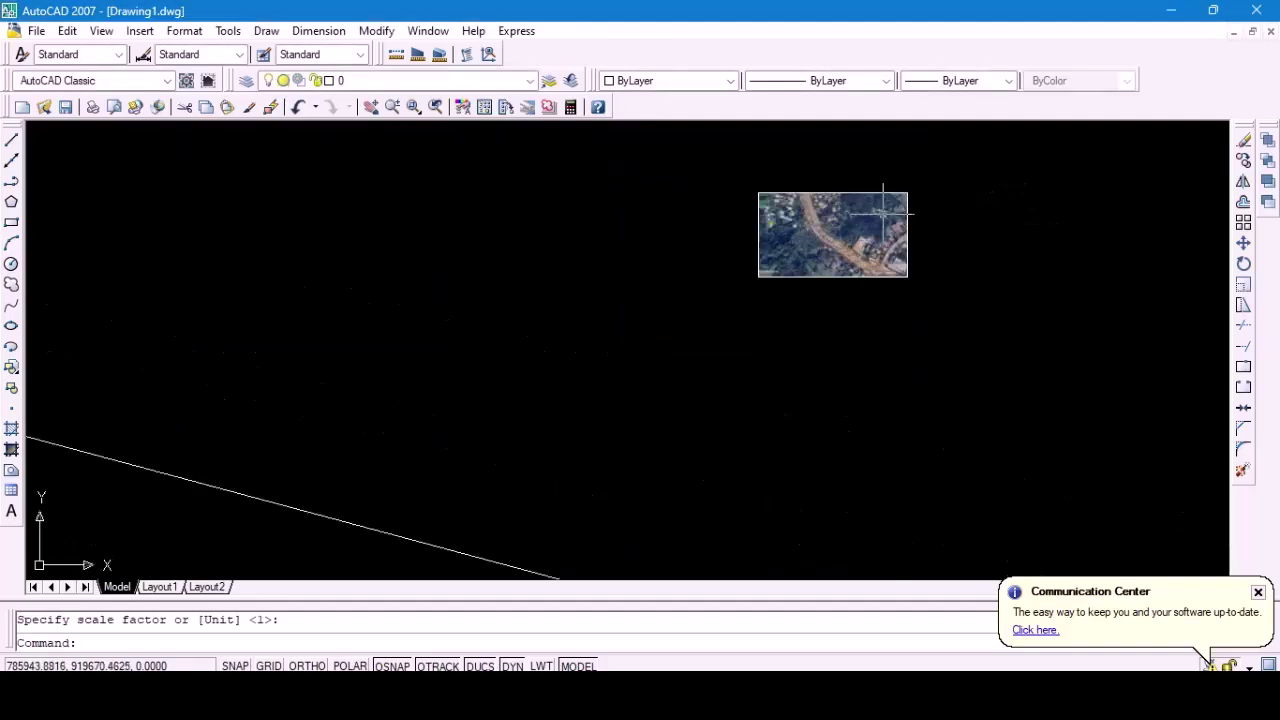
{"action": "scroll", "coordinate": [883, 213], "scroll_direction": "down", "scroll_amount": 2}
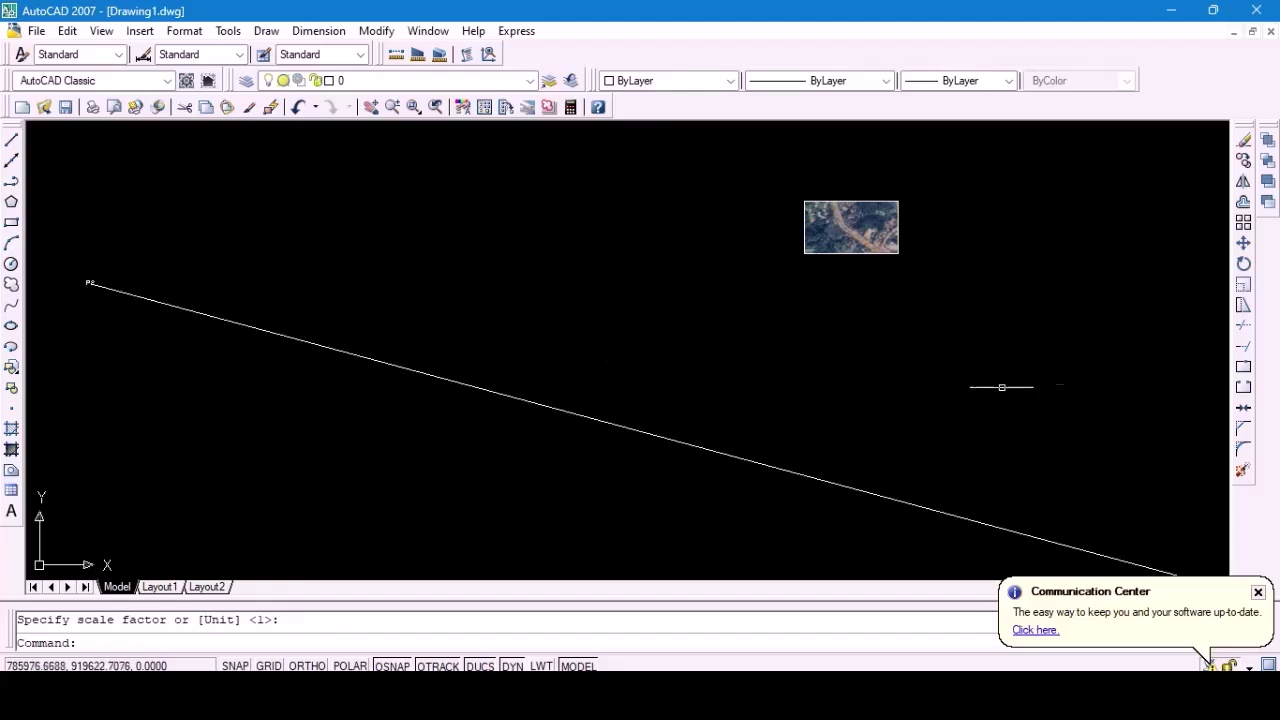
{"action": "left_click", "coordinate": [1258, 592]}
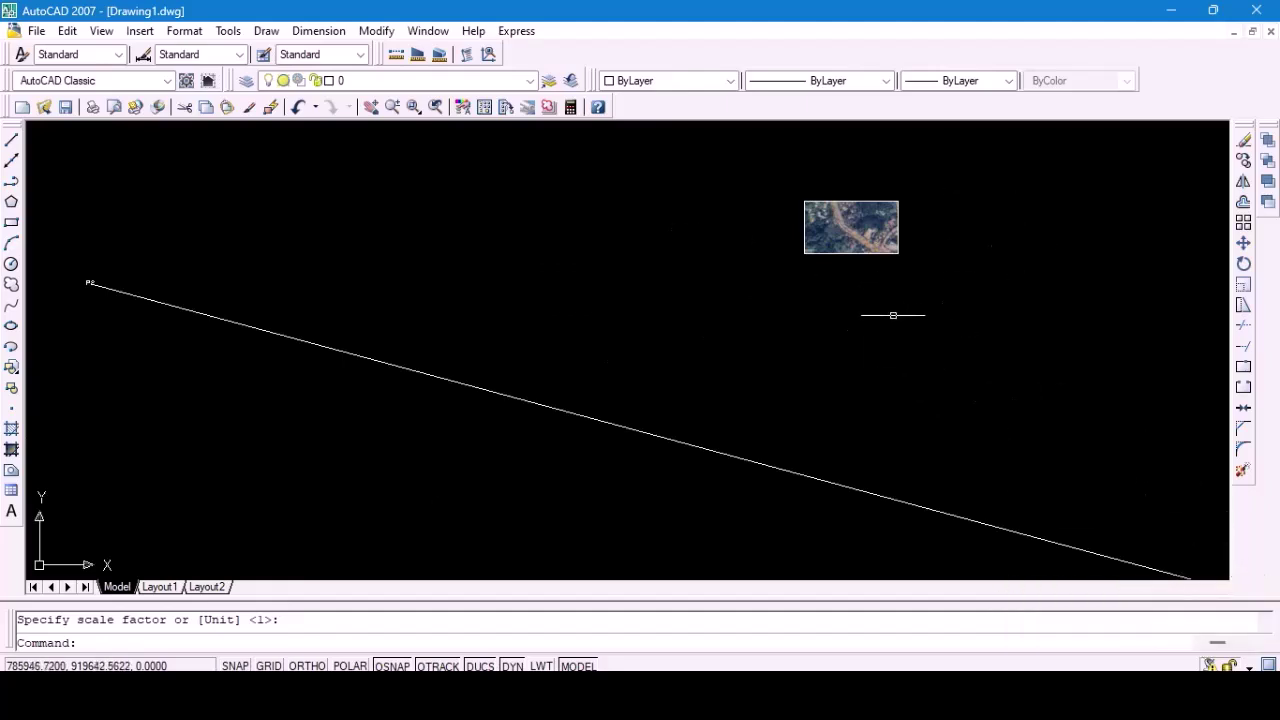
Examine the P2 and P1 placemark pins on the placed PM image.
{"action": "scroll", "coordinate": [905, 215], "scroll_direction": "up", "scroll_amount": 5}
{"action": "scroll", "coordinate": [905, 215], "scroll_direction": "down", "scroll_amount": 5}
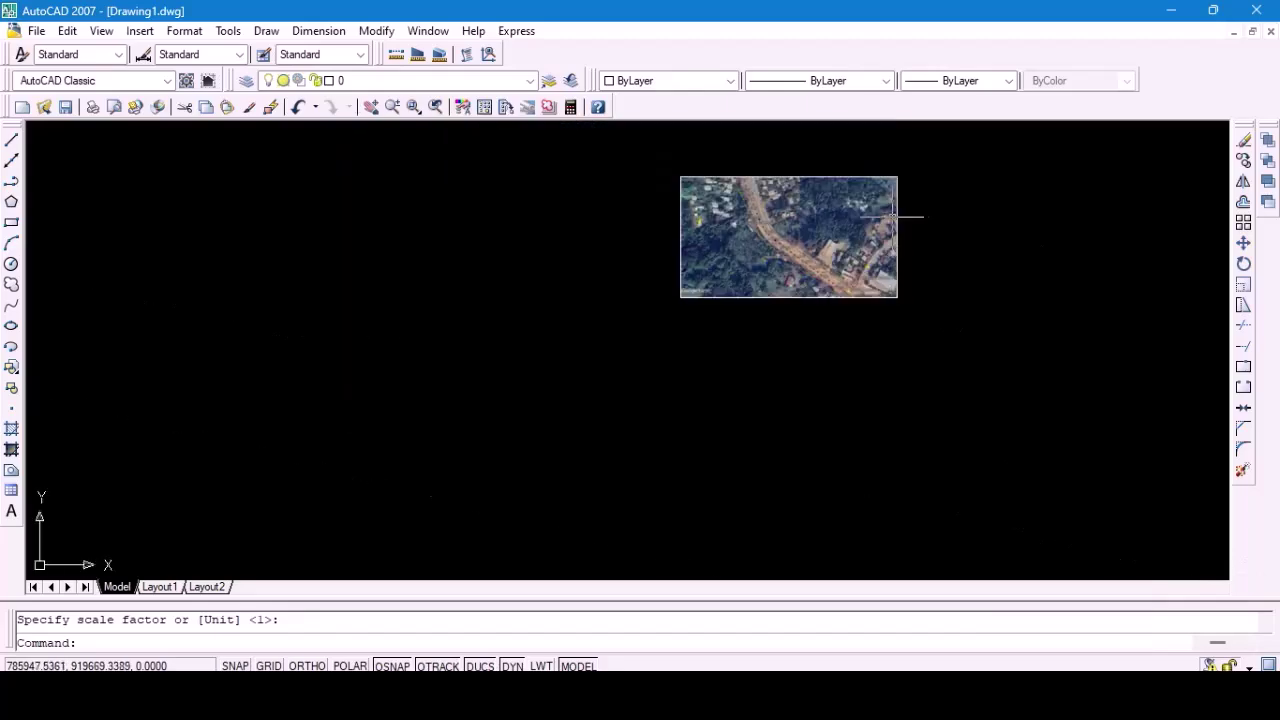
{"action": "scroll", "coordinate": [742, 207], "scroll_direction": "up", "scroll_amount": 6}
{"action": "scroll", "coordinate": [742, 207], "scroll_direction": "up", "scroll_amount": 2}
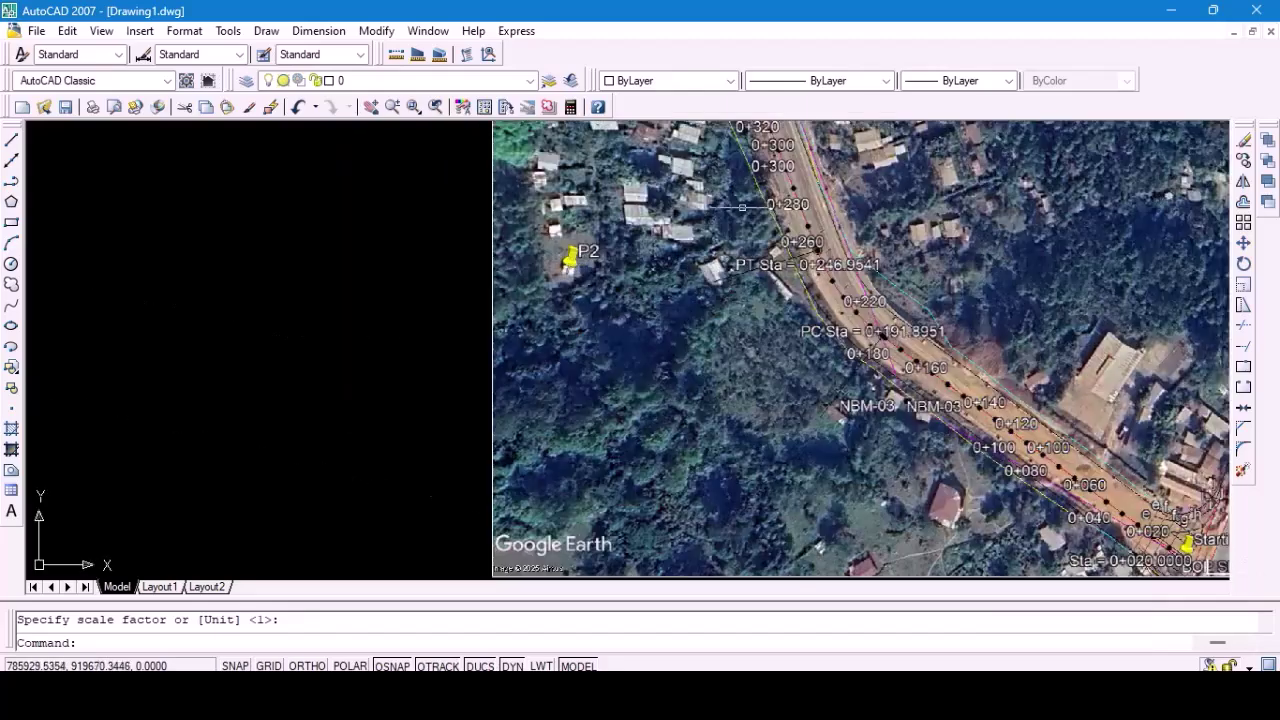
{"action": "scroll", "coordinate": [569, 290], "scroll_direction": "up", "scroll_amount": 4}
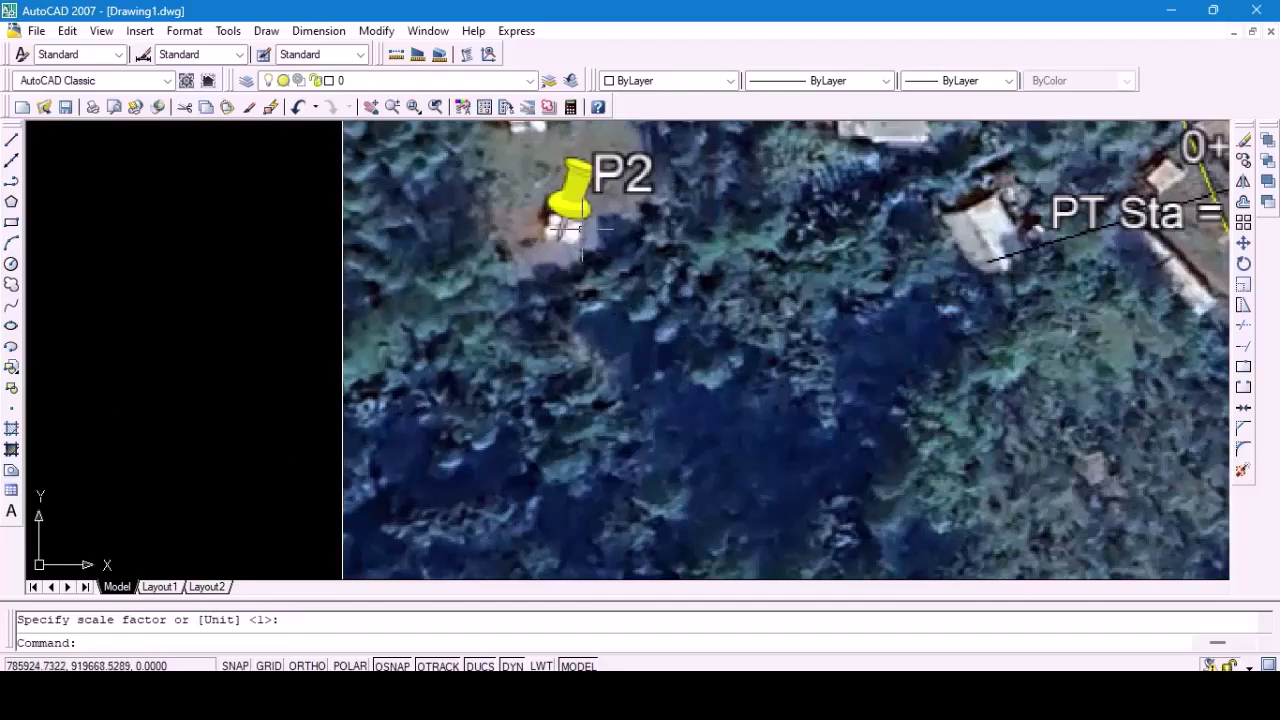
{"action": "scroll", "coordinate": [336, 278], "scroll_direction": "down", "scroll_amount": 8}
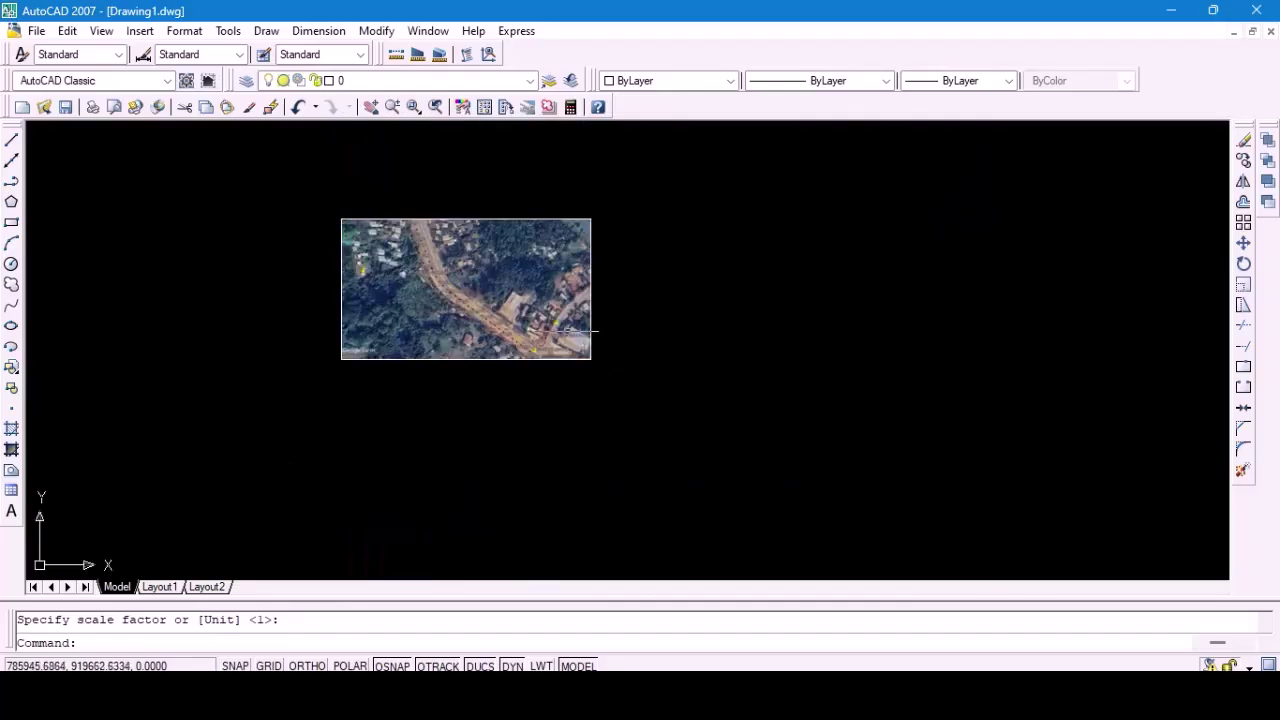
{"action": "scroll", "coordinate": [575, 350], "scroll_direction": "up", "scroll_amount": 8}
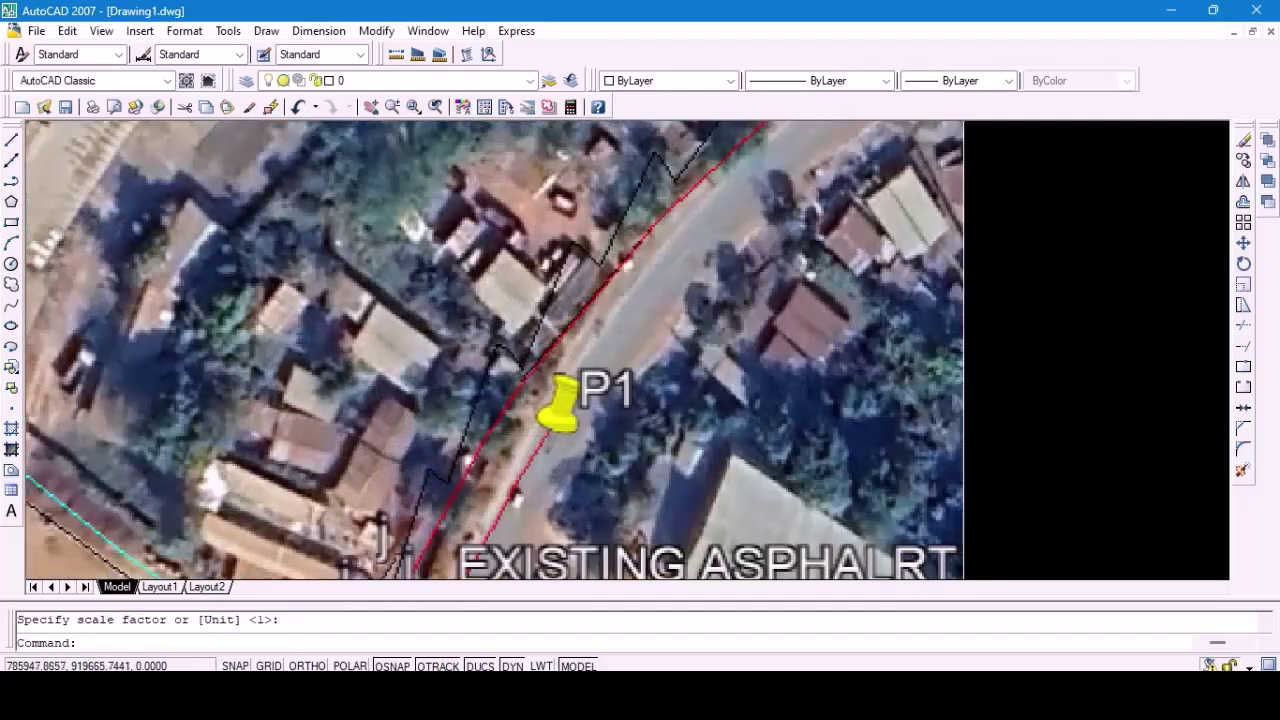
{"action": "scroll", "coordinate": [940, 150], "scroll_direction": "down", "scroll_amount": 6}
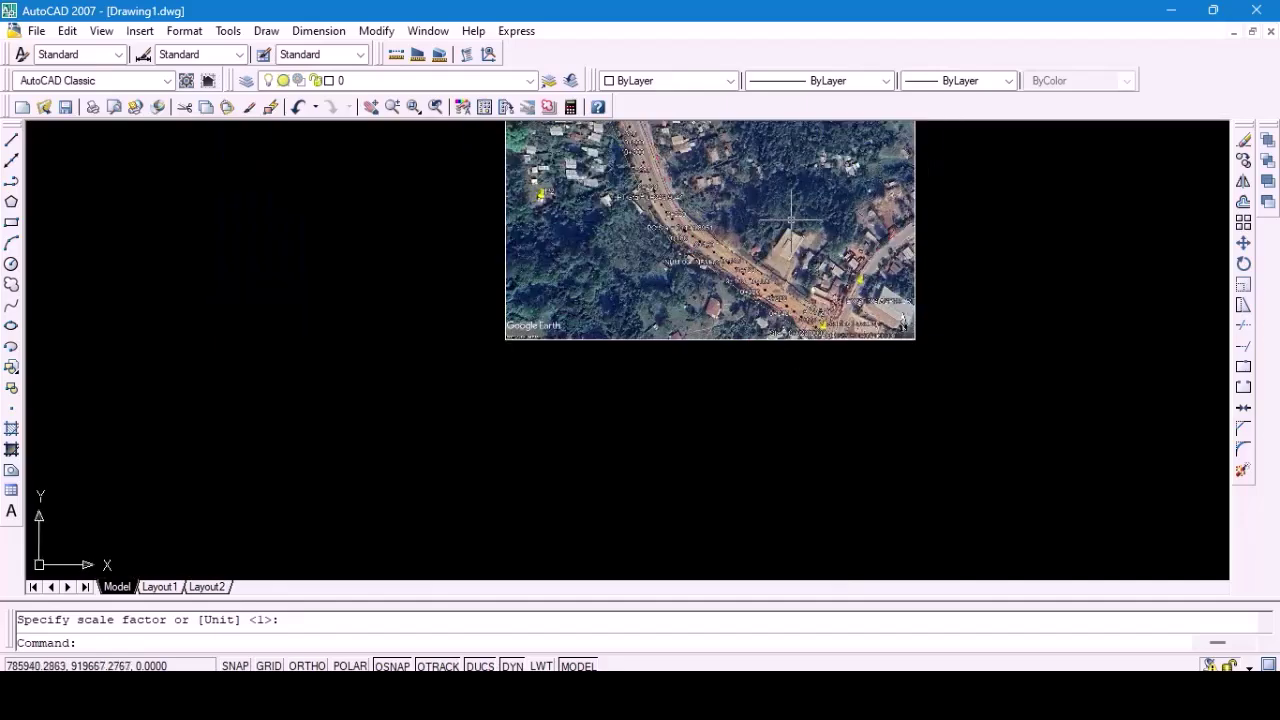
Examine the placed PM image against the full polyline and its P1 endpoint label.
{"action": "scroll", "coordinate": [908, 258], "scroll_direction": "up", "scroll_amount": 2}
{"action": "scroll", "coordinate": [905, 258], "scroll_direction": "down", "scroll_amount": 3}
{"action": "scroll", "coordinate": [905, 257], "scroll_direction": "down", "scroll_amount": 3}
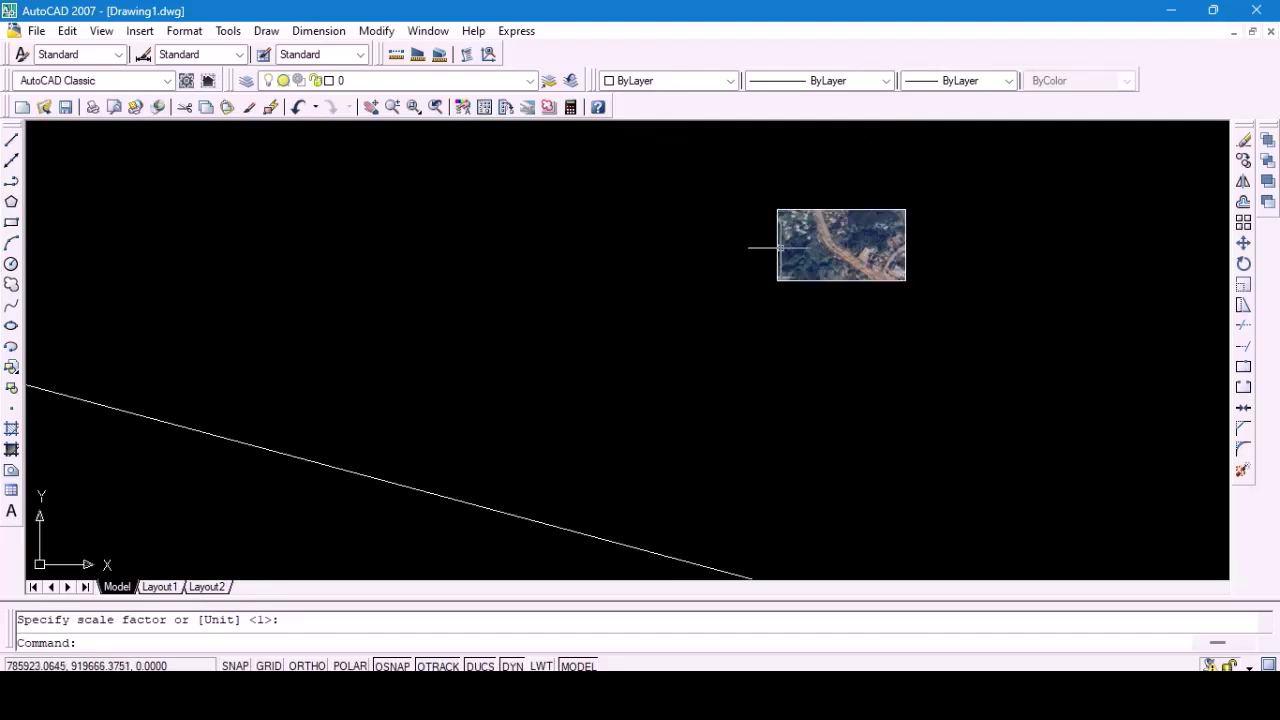
{"action": "scroll", "coordinate": [780, 247], "scroll_direction": "up", "scroll_amount": 1}
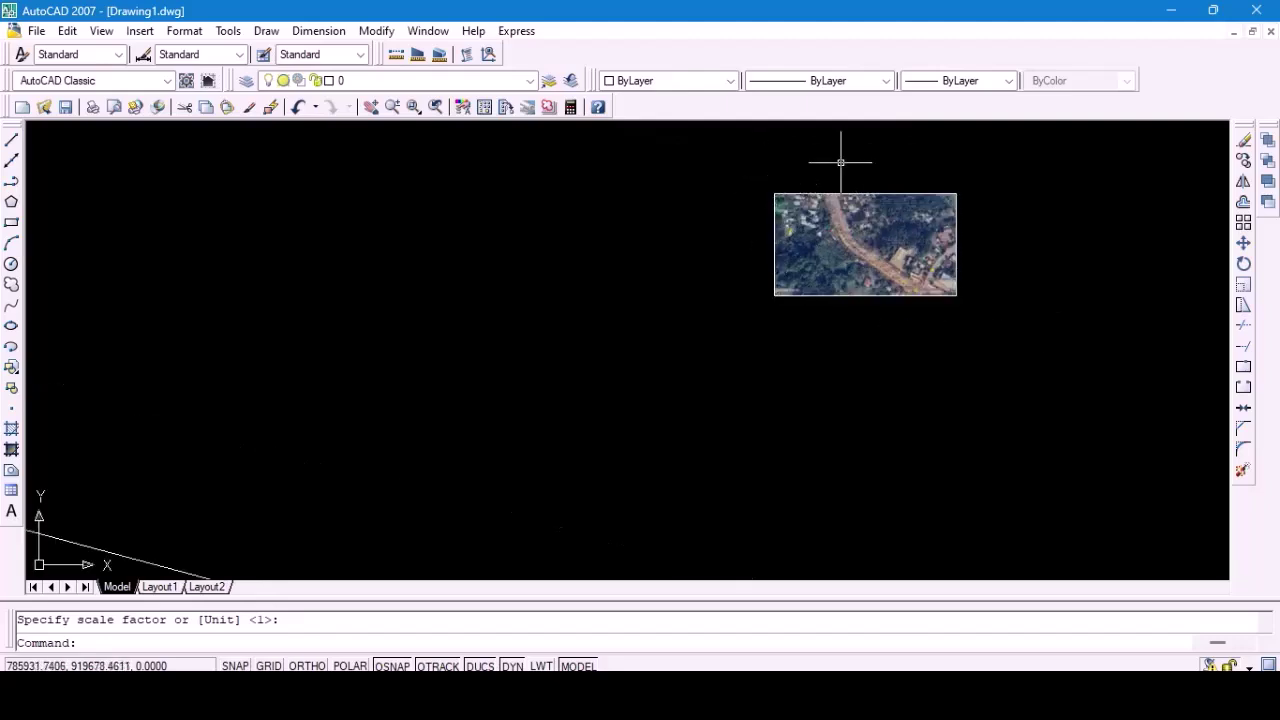
{"action": "scroll", "coordinate": [840, 162], "scroll_direction": "down", "scroll_amount": 3}
{"action": "scroll", "coordinate": [677, 209], "scroll_direction": "down", "scroll_amount": 2}
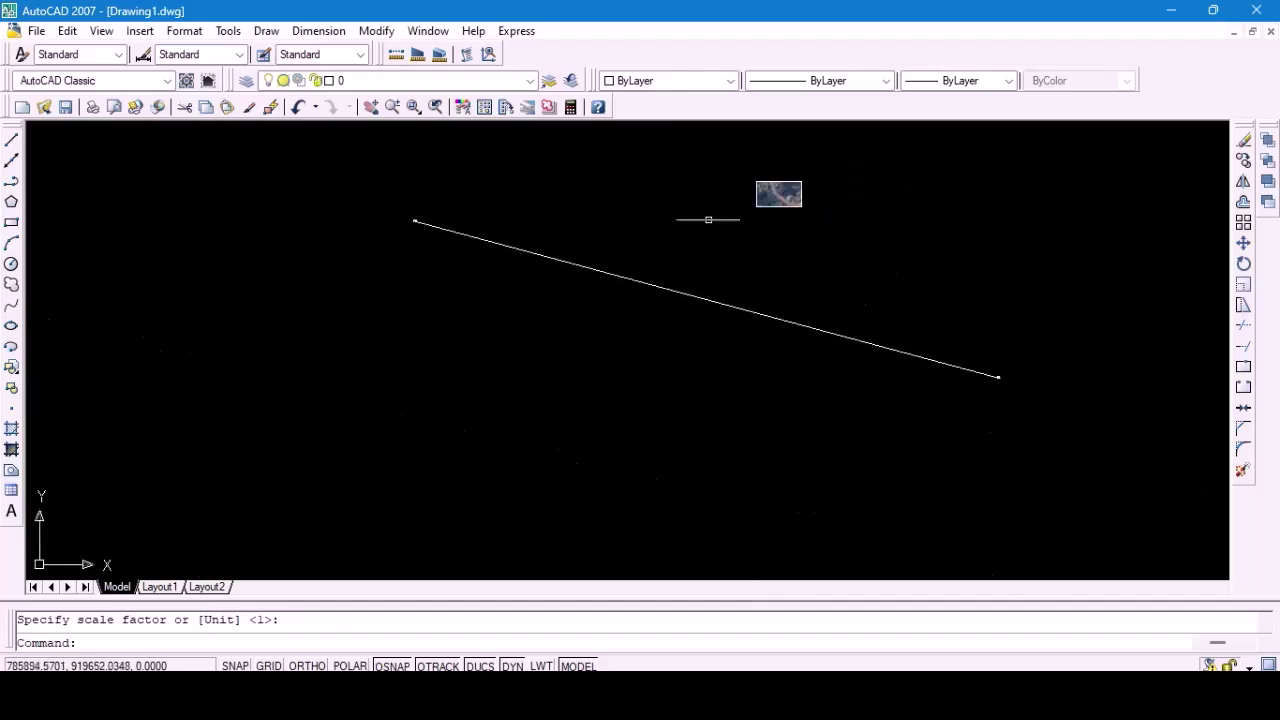
{"action": "scroll", "coordinate": [998, 386], "scroll_direction": "up", "scroll_amount": 4}
{"action": "scroll", "coordinate": [998, 413], "scroll_direction": "up", "scroll_amount": 2}
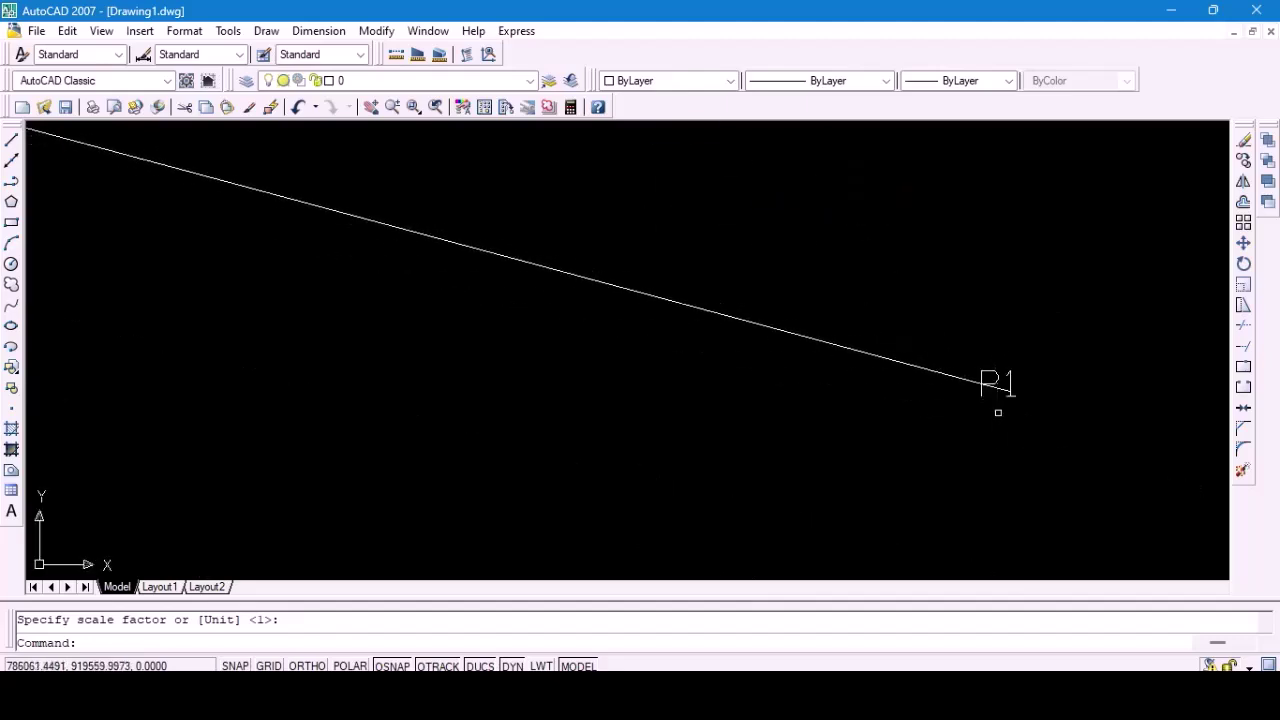
Check the P1 and P2 coordinates in the GEO PLACEMARKS.xlsx workbook in Excel, then return to the AutoCAD drawing.
{"action": "mouse_move", "coordinate": [690, 695]}
{"action": "mouse_move", "coordinate": [731, 695]}
{"action": "left_click", "coordinate": [643, 571]}
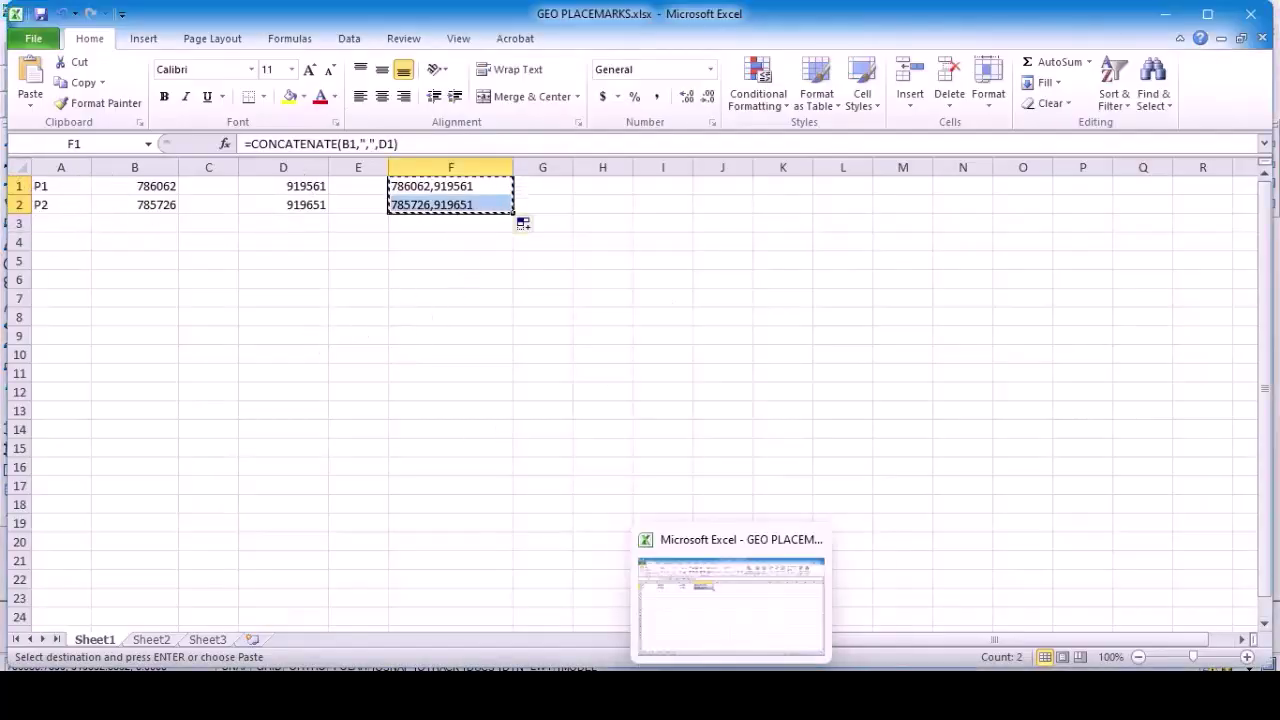
{"action": "mouse_move", "coordinate": [690, 695]}
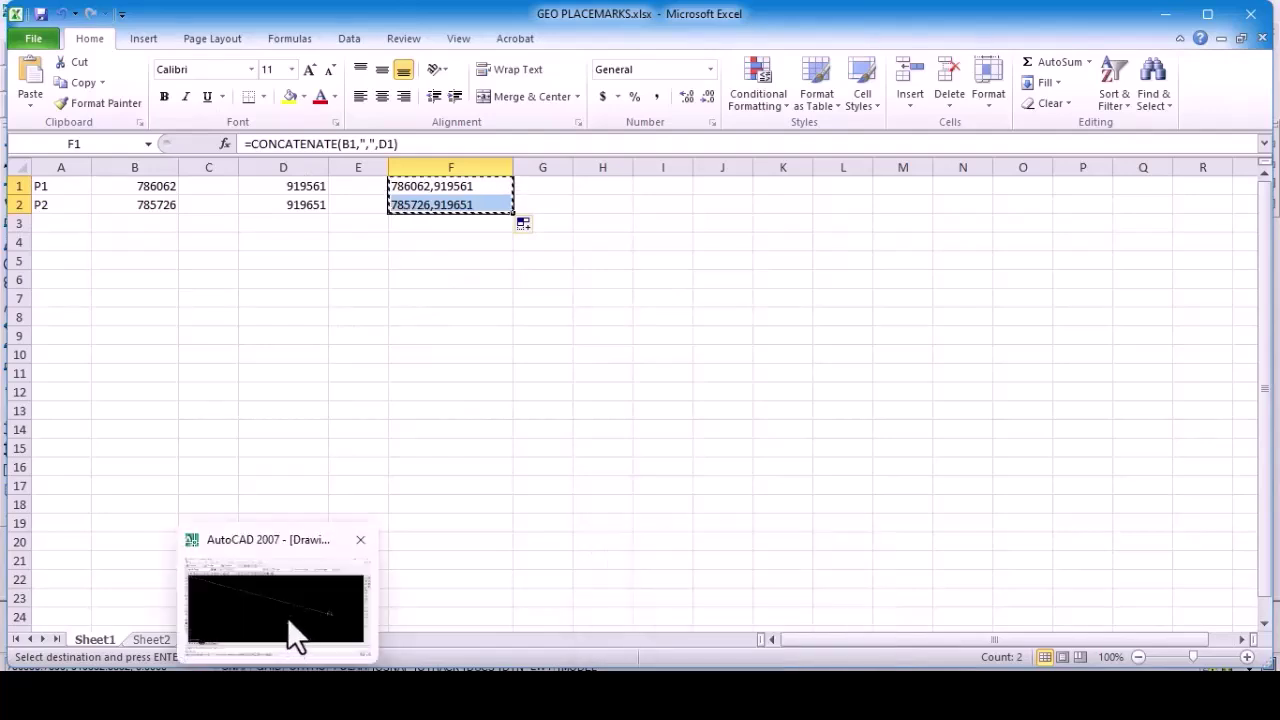
{"action": "left_click", "coordinate": [286, 618]}
{"action": "scroll", "coordinate": [975, 366], "scroll_direction": "down", "scroll_amount": 3}
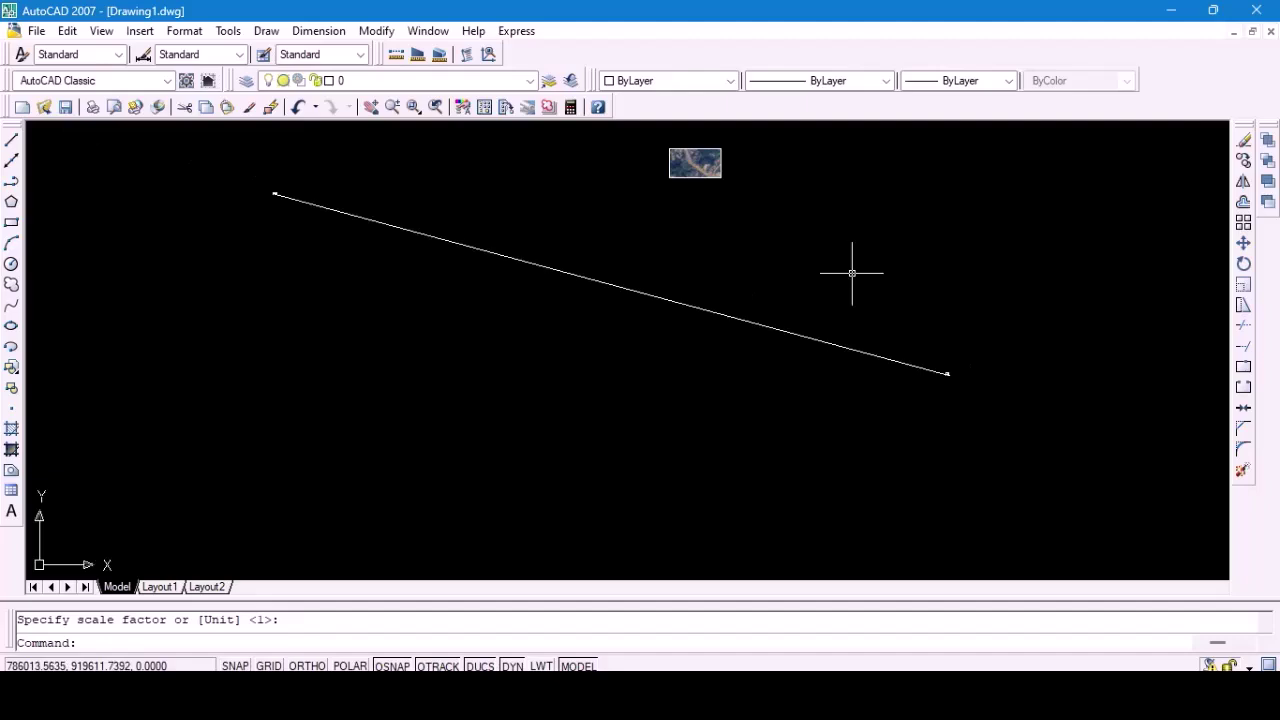
{"action": "left_click", "coordinate": [696, 163]}
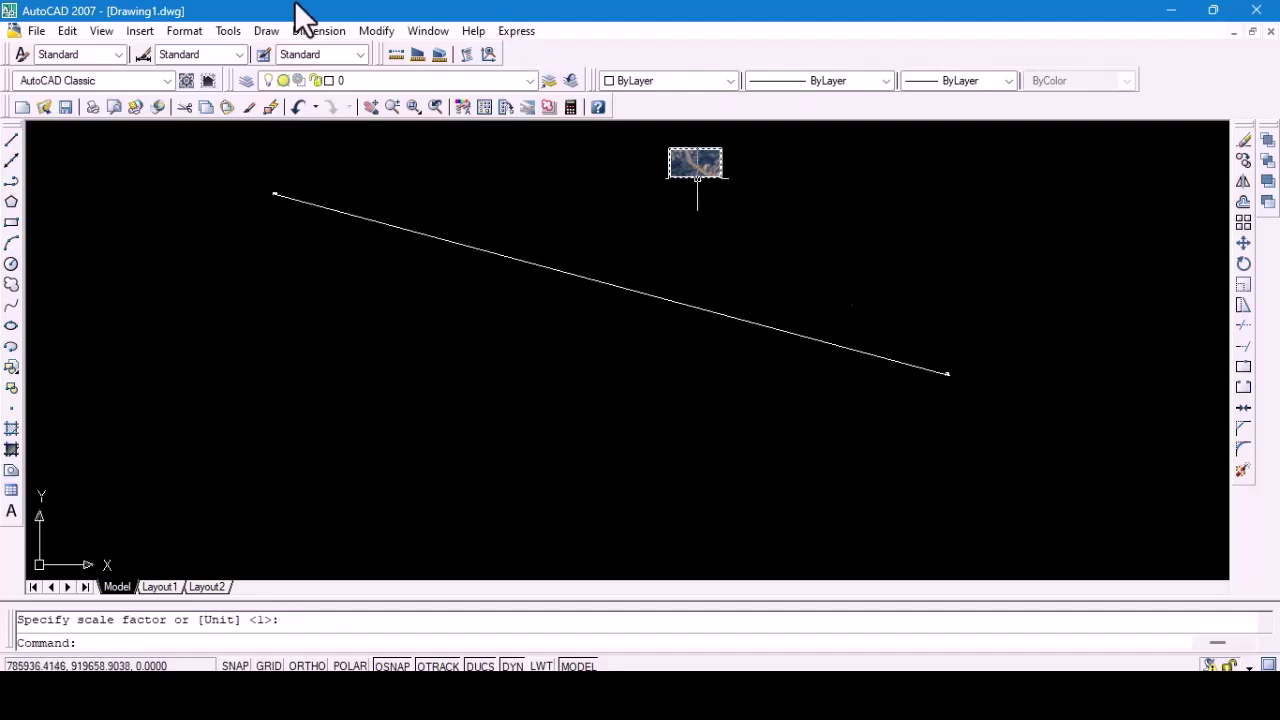
{"action": "left_click", "coordinate": [376, 31]}
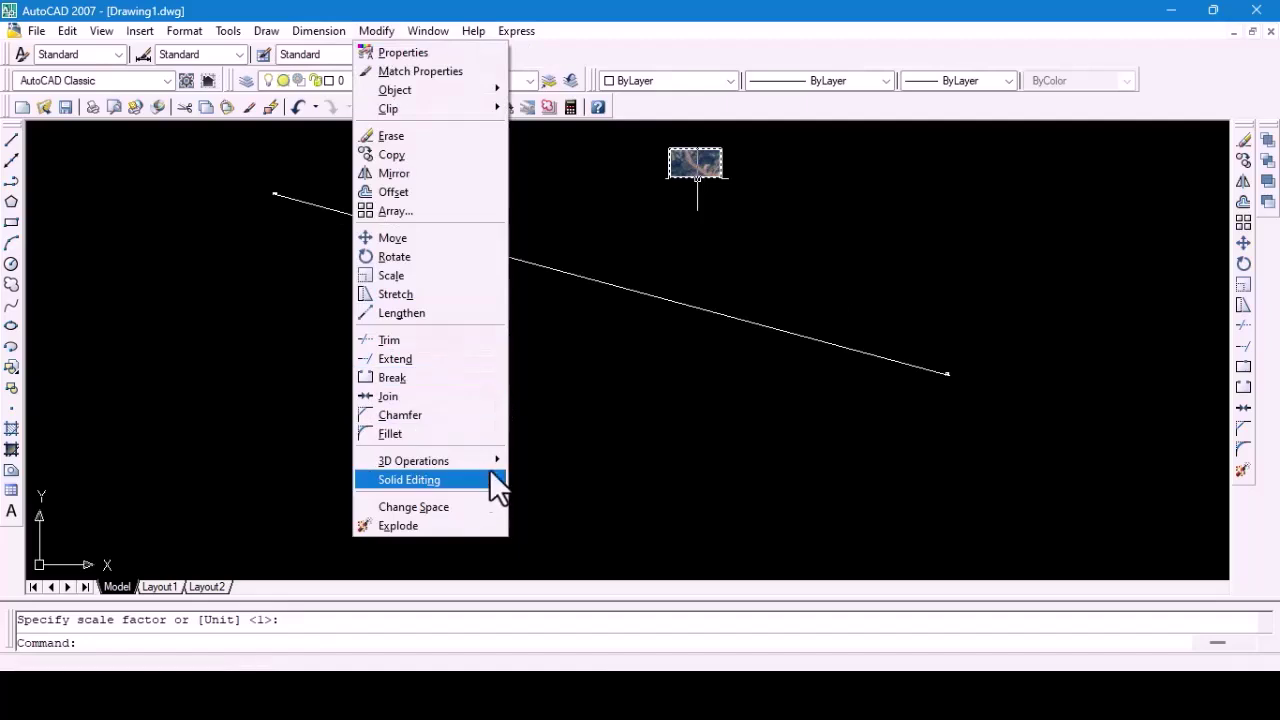
{"action": "mouse_move", "coordinate": [485, 459]}
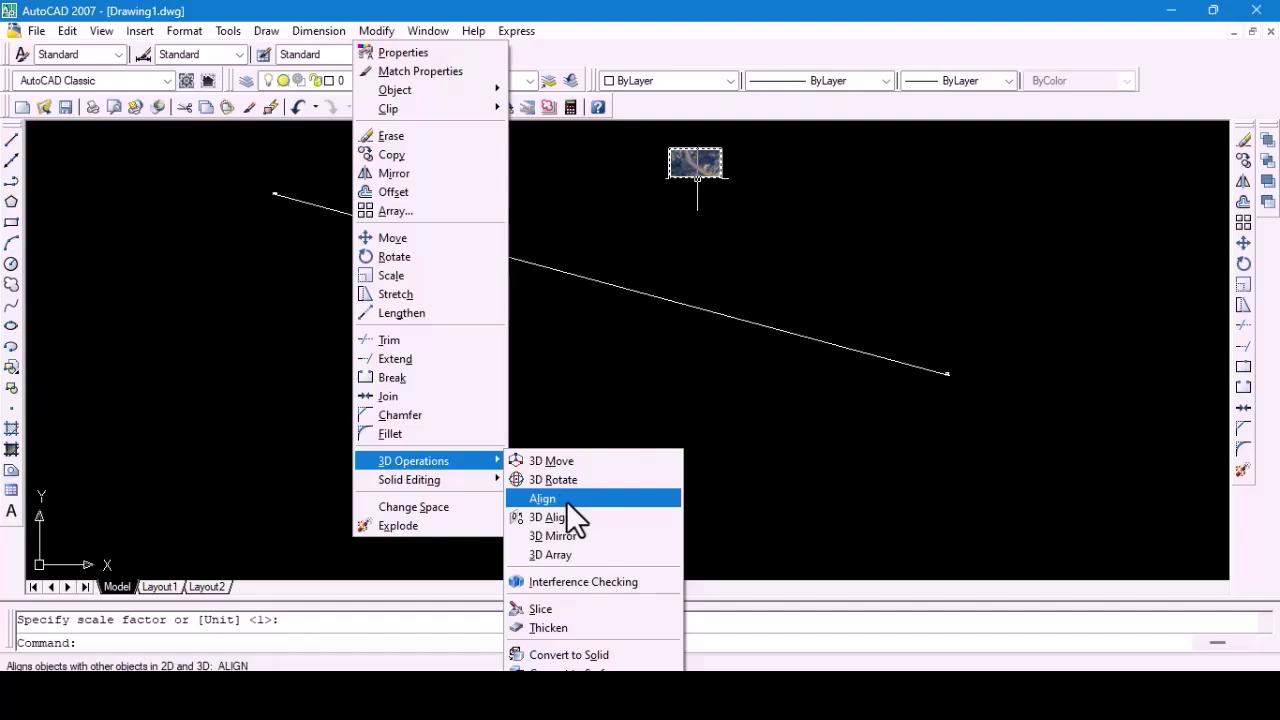
{"action": "left_click", "coordinate": [633, 361]}
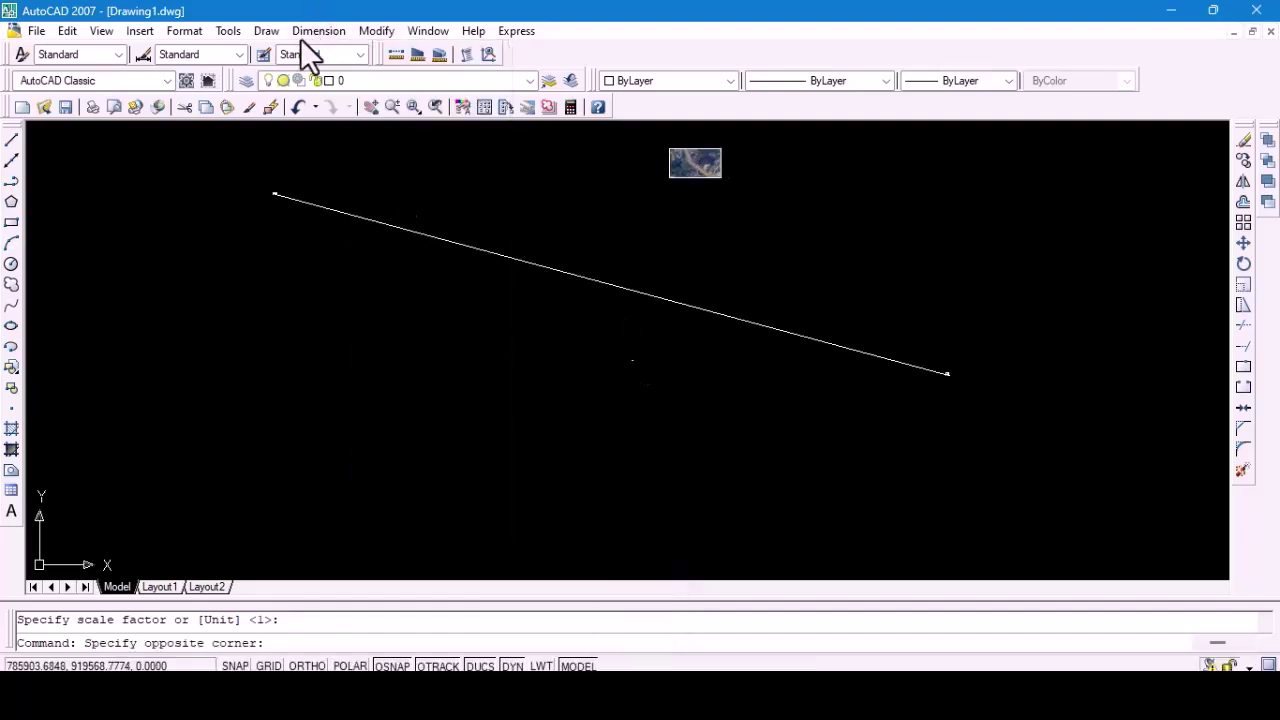
{"action": "left_click", "coordinate": [375, 33]}
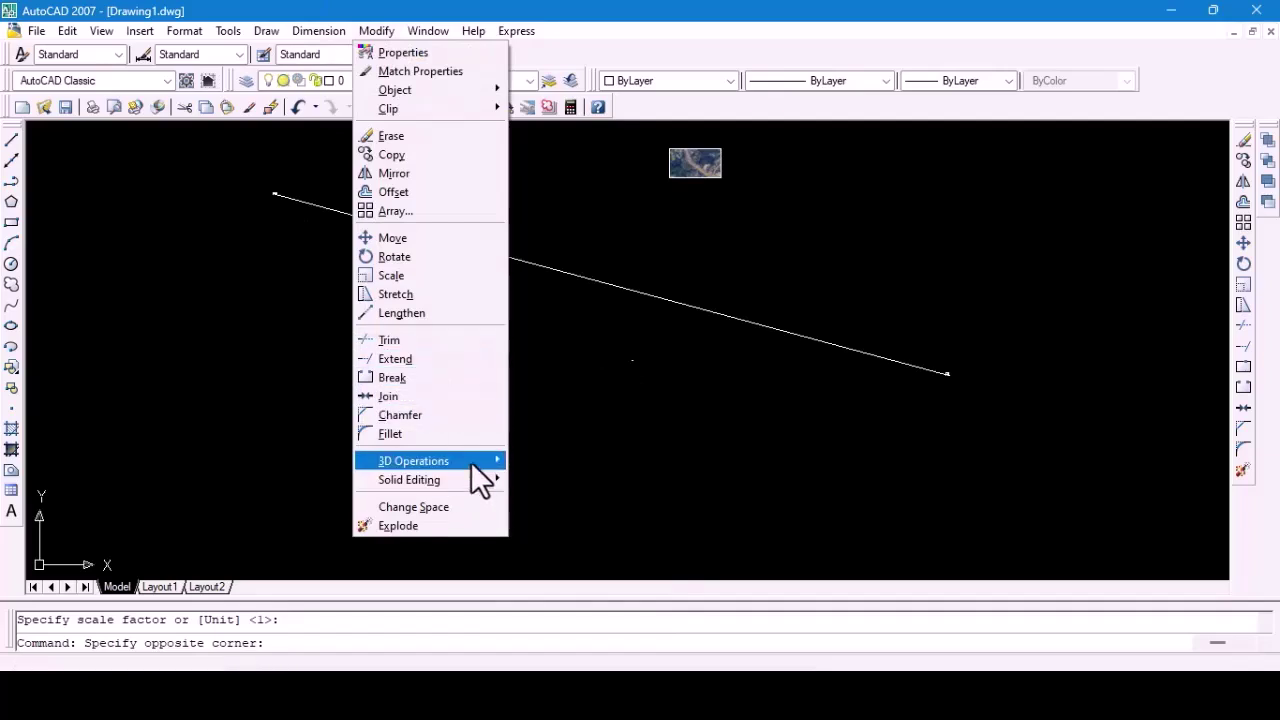
{"action": "mouse_move", "coordinate": [471, 462]}
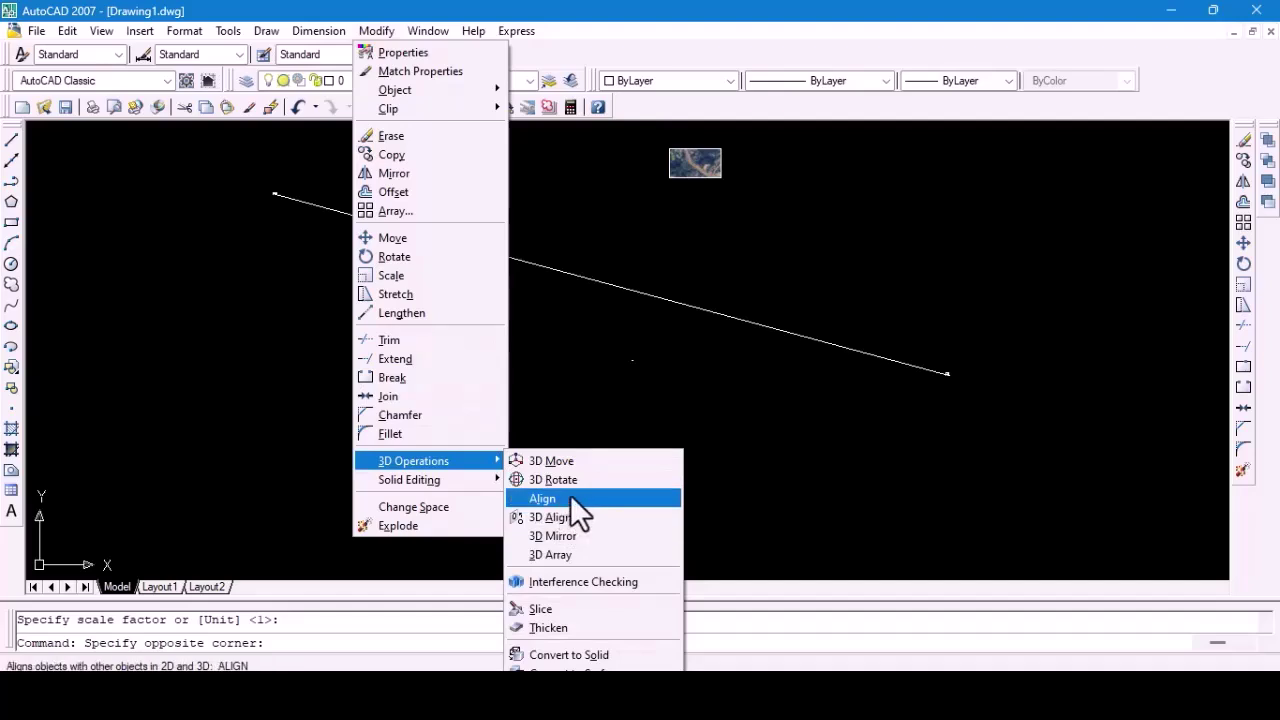
{"action": "left_click", "coordinate": [578, 512]}
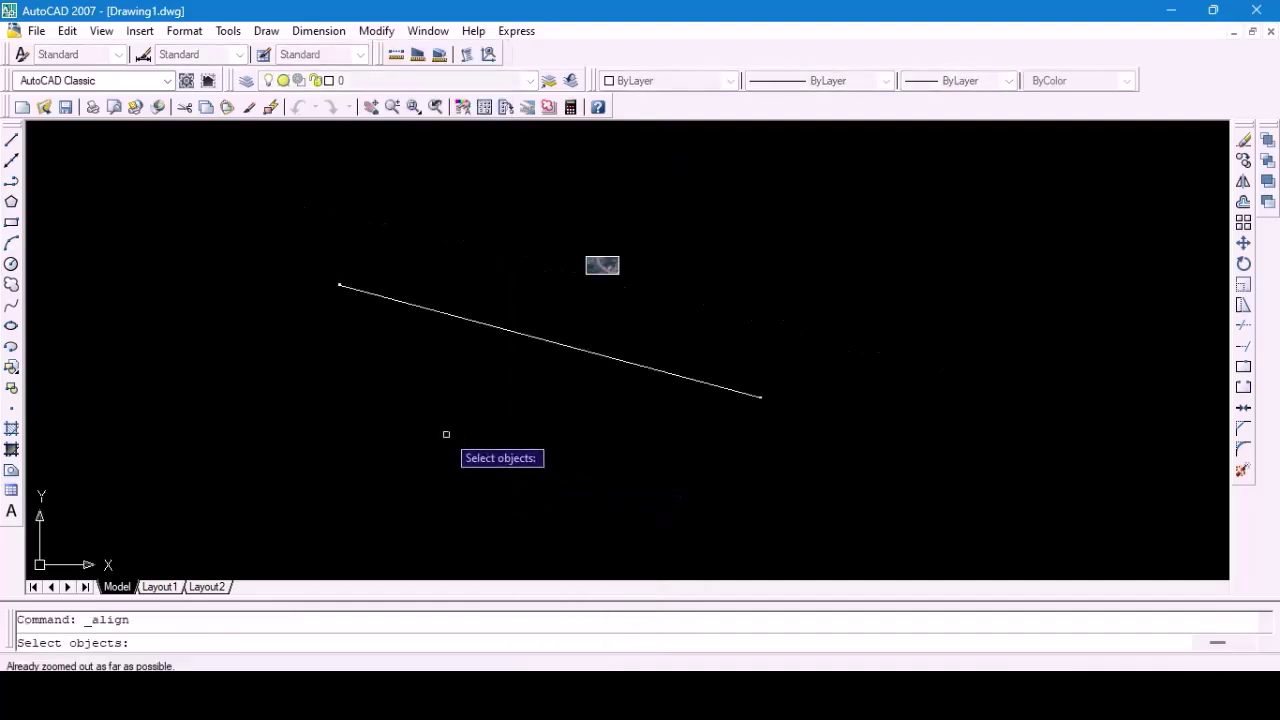
{"action": "scroll", "coordinate": [625, 265], "scroll_direction": "up", "scroll_amount": 2}
{"action": "scroll", "coordinate": [583, 288], "scroll_direction": "up", "scroll_amount": 4}
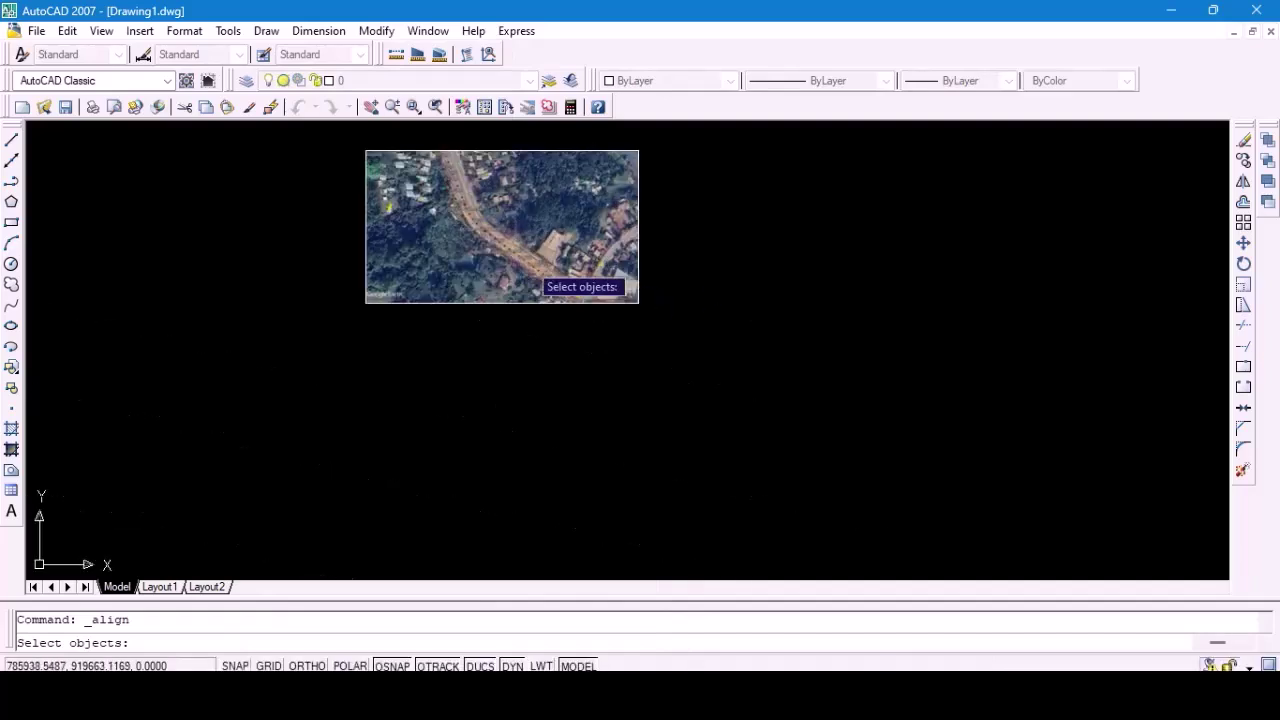
{"action": "scroll", "coordinate": [346, 155], "scroll_direction": "down", "scroll_amount": 4}
{"action": "left_click", "coordinate": [346, 149]}
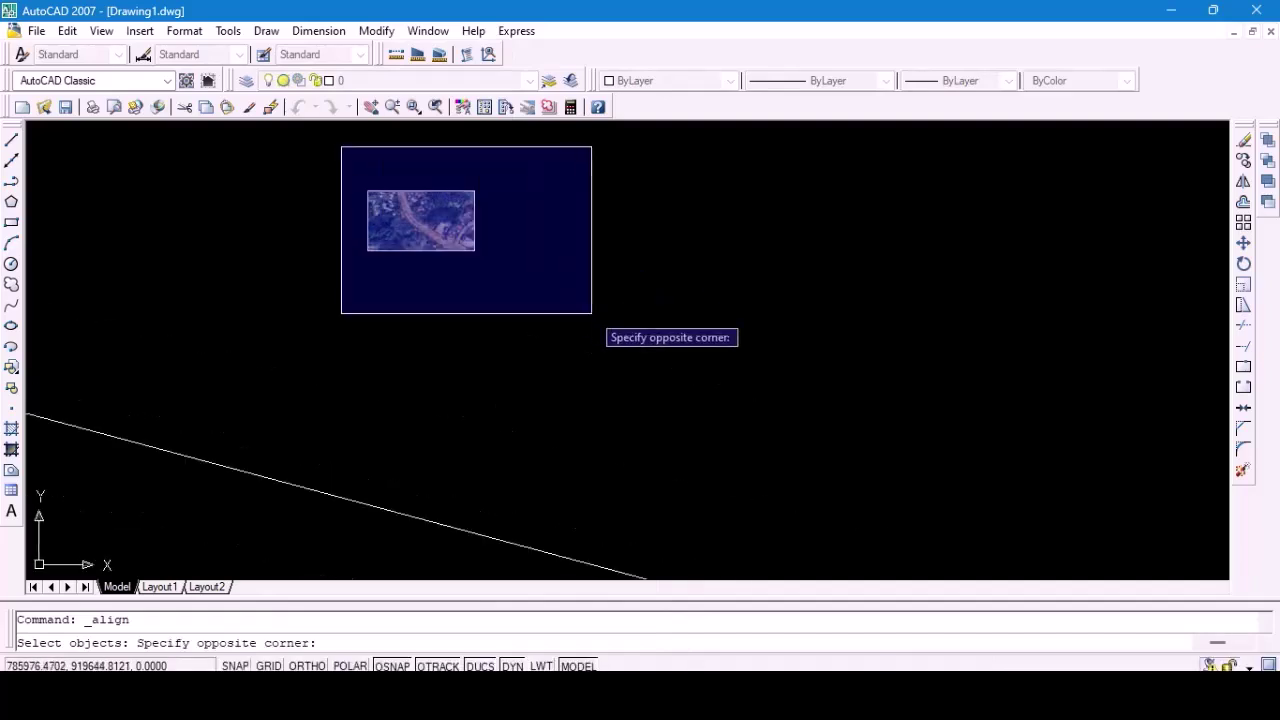
{"action": "left_click", "coordinate": [592, 312]}
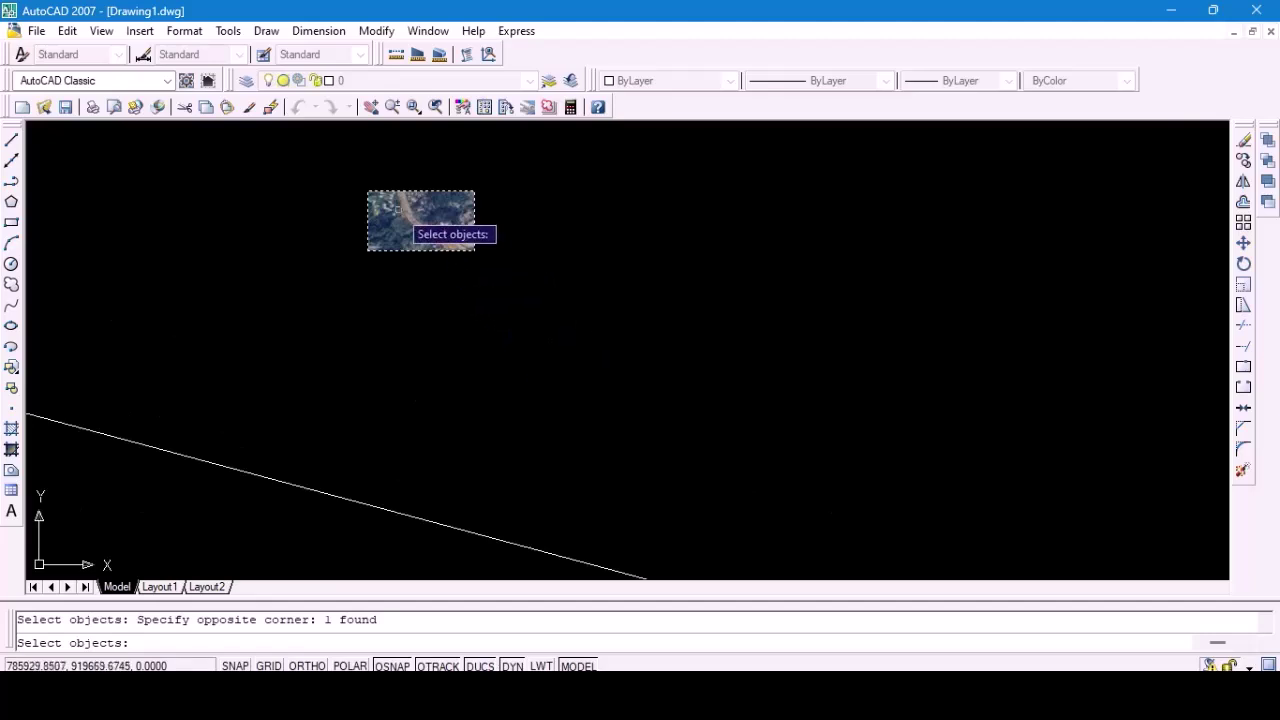
{"action": "key", "text": "Return"}
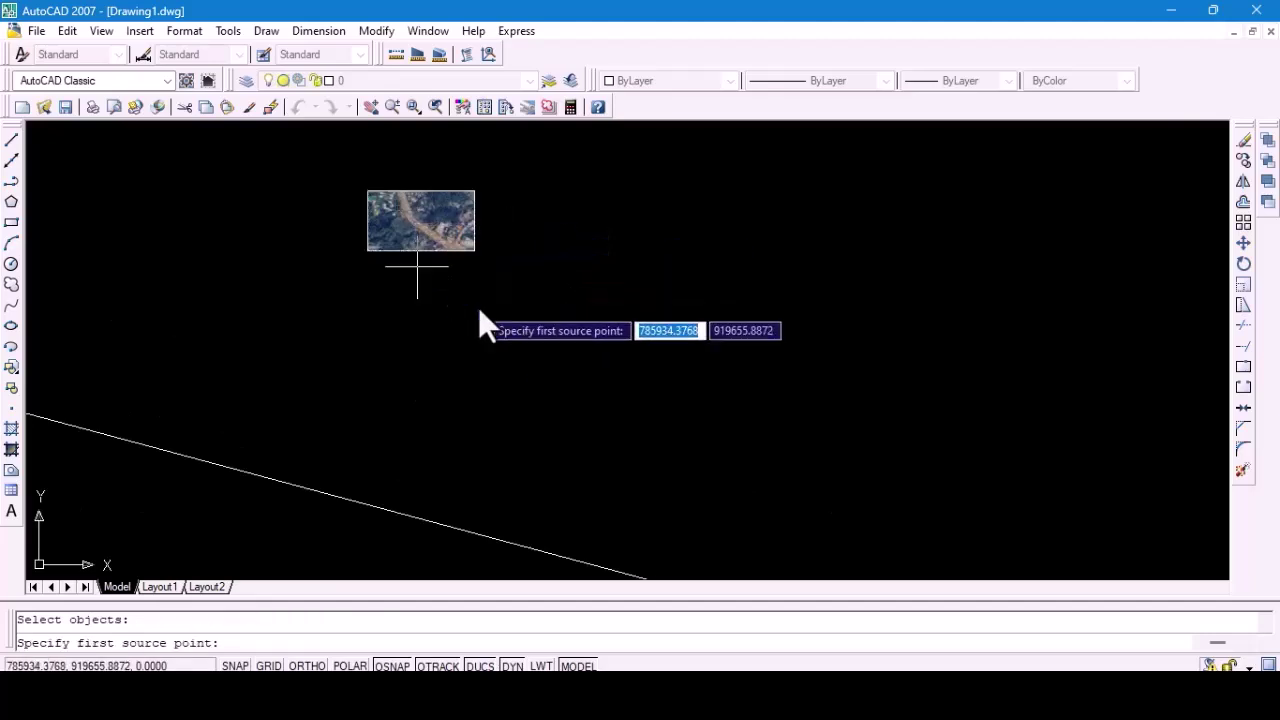
{"action": "mouse_move", "coordinate": [112, 692]}
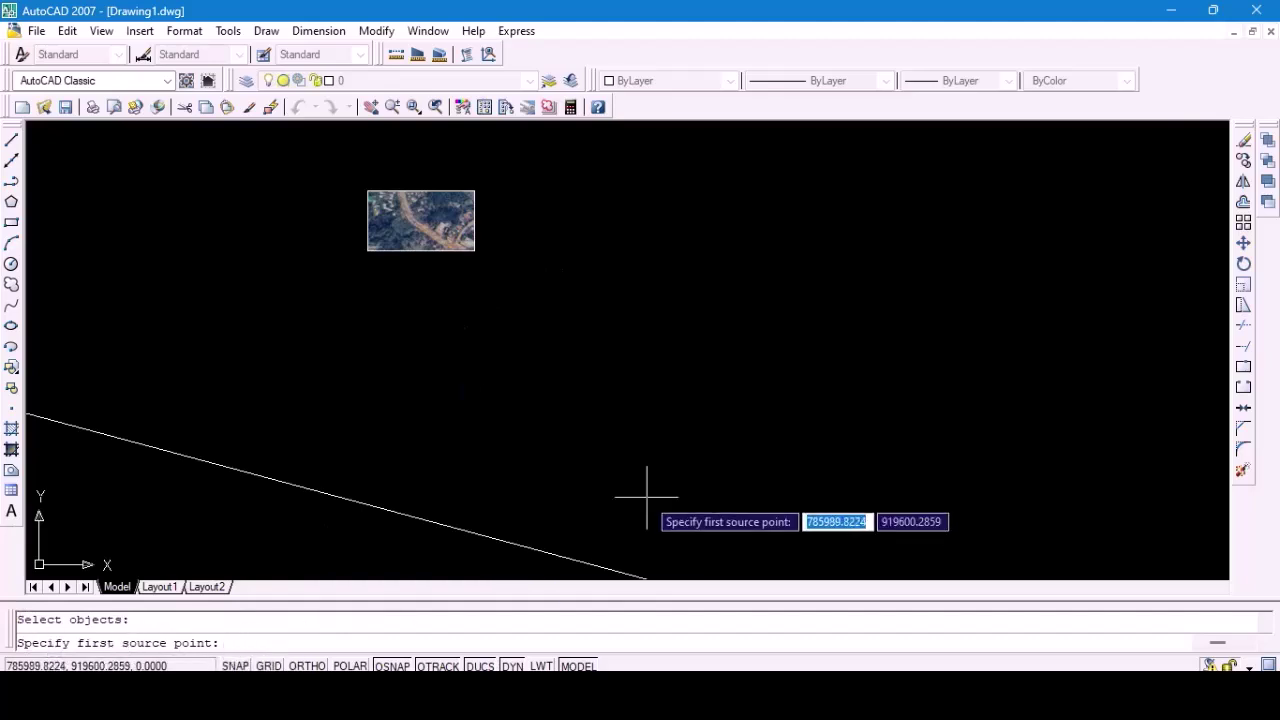
{"action": "key", "text": "Escape"}
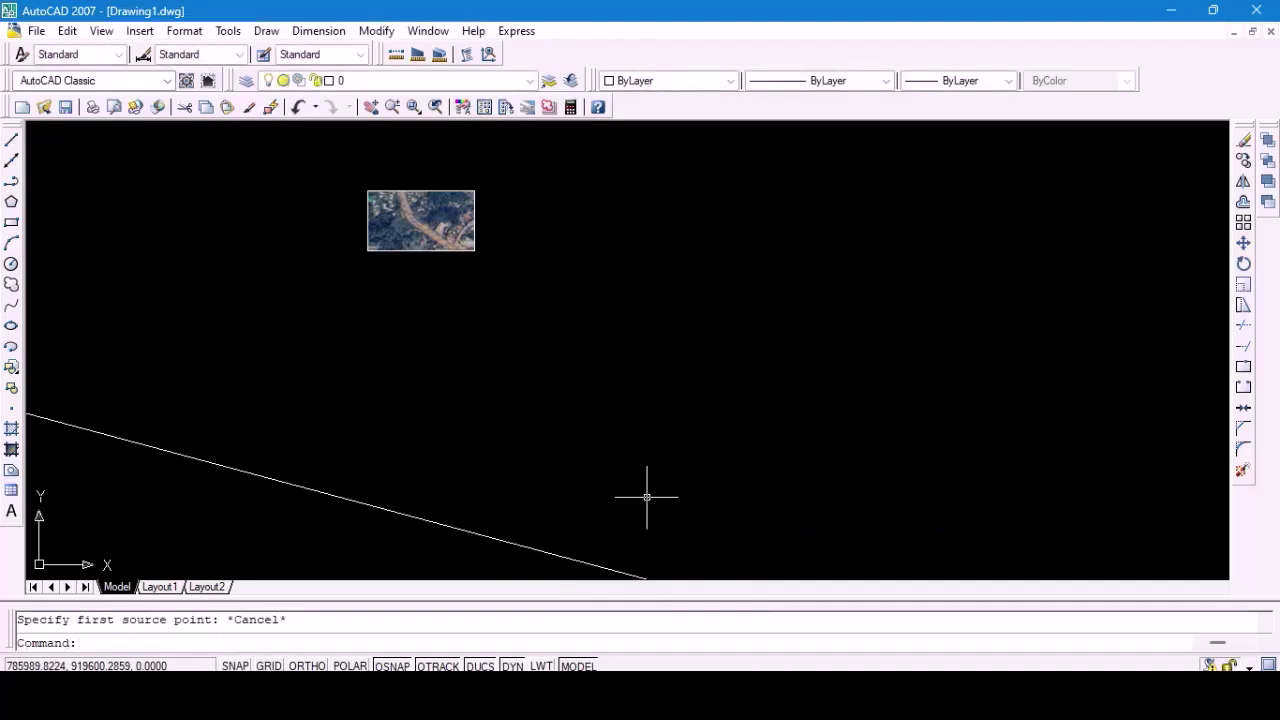
Start the Align operation with the PM image as the object to align.
{"action": "left_click", "coordinate": [373, 32]}
{"action": "mouse_move", "coordinate": [455, 460]}
{"action": "left_click", "coordinate": [562, 498]}
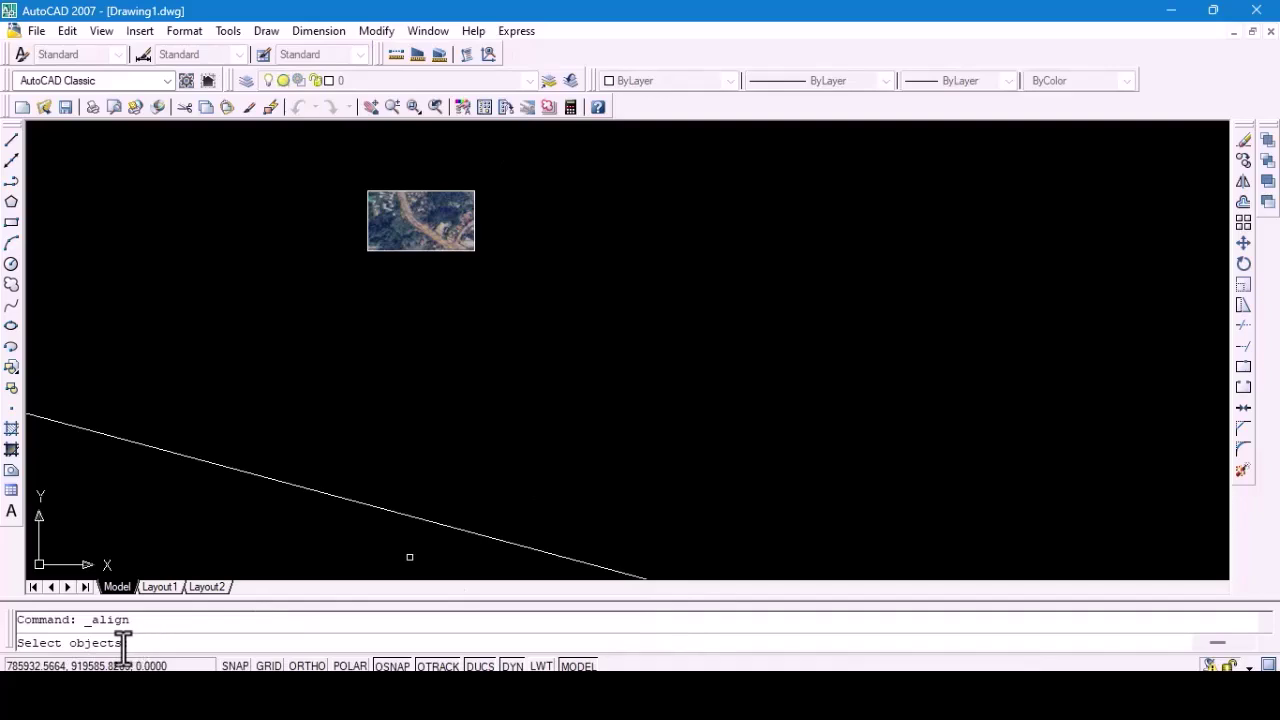
{"action": "left_click", "coordinate": [318, 152]}
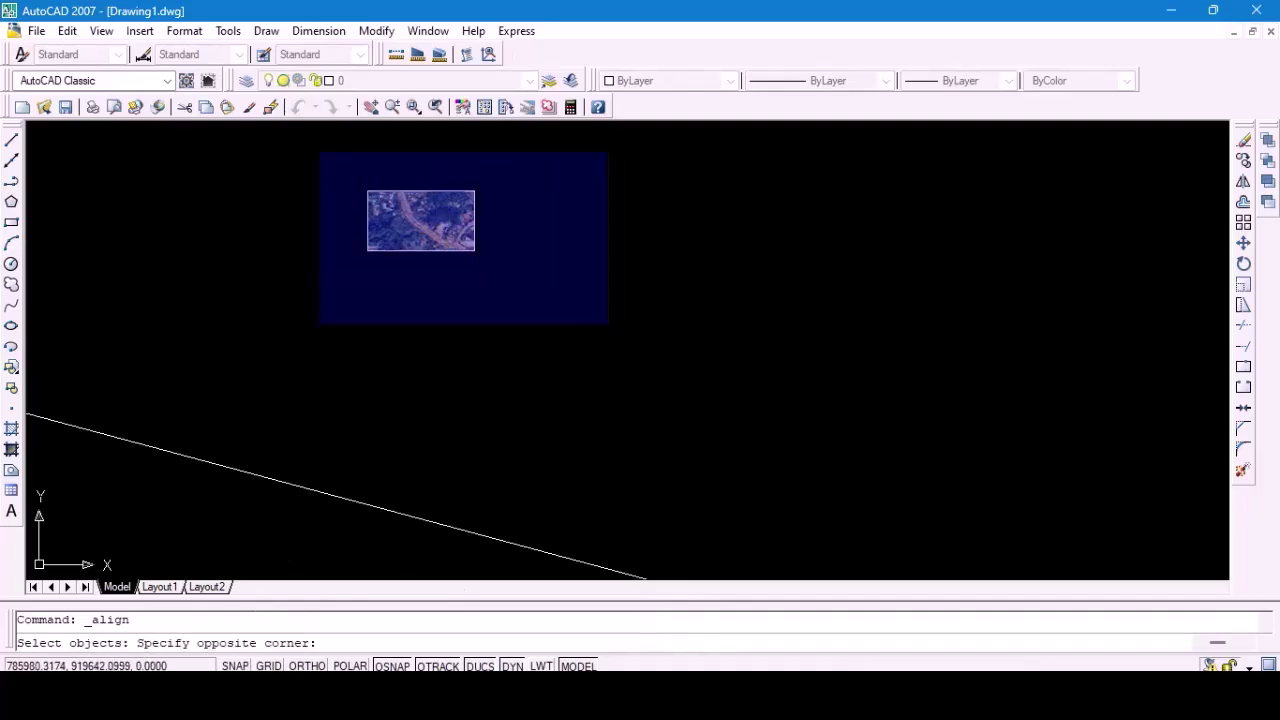
{"action": "left_click", "coordinate": [604, 316]}
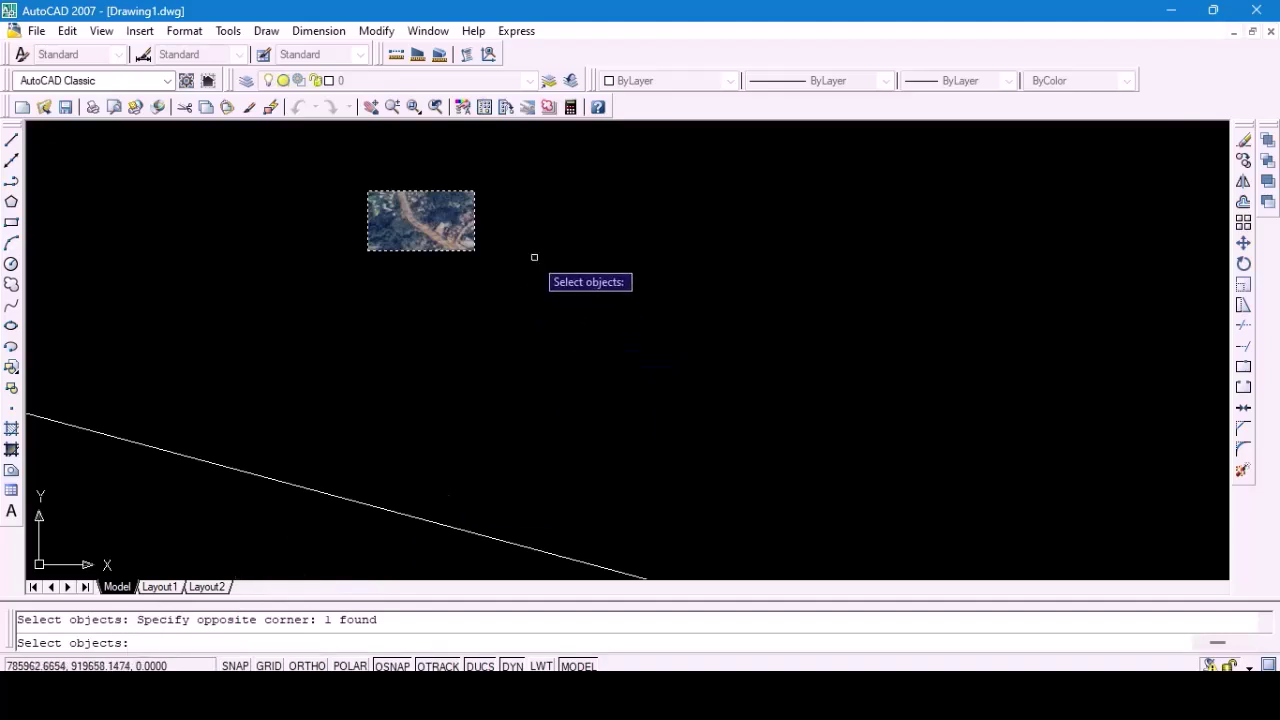
{"action": "key", "text": "Return"}
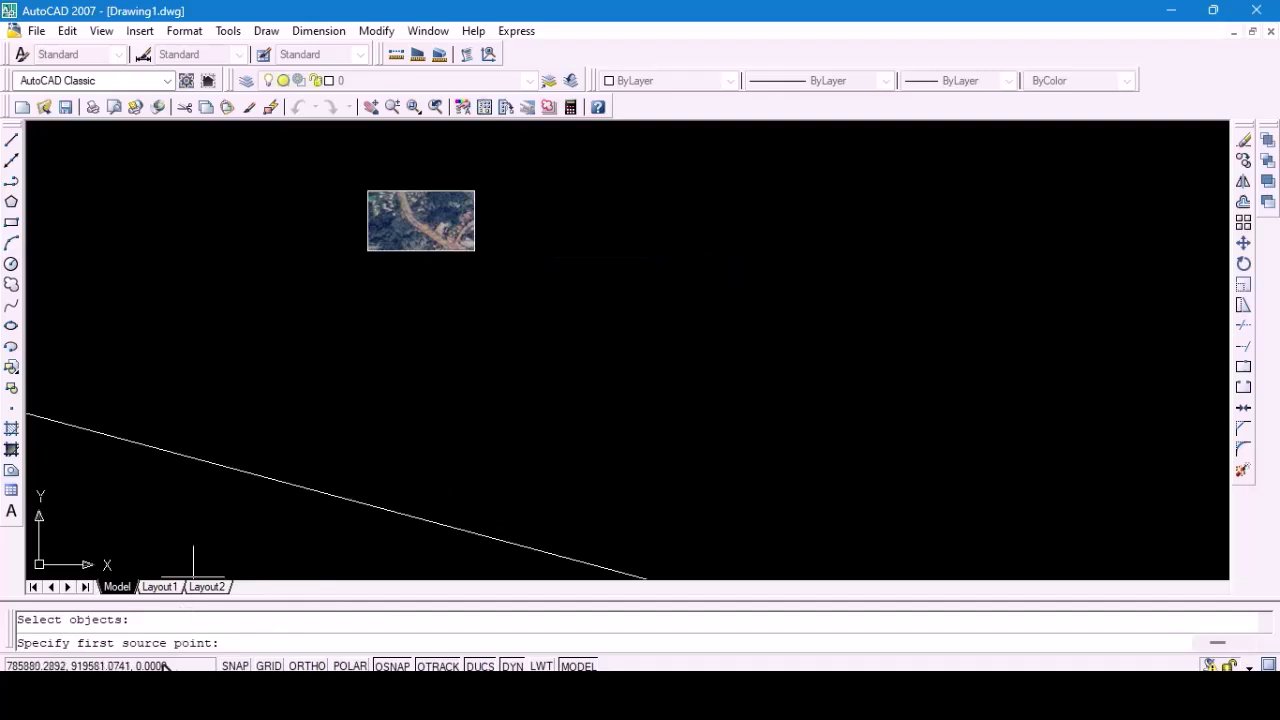
Set the first source point just below the P1 placemark pin on the image, at about 785944.50, 919663.16.
{"action": "scroll", "coordinate": [436, 240], "scroll_direction": "up", "scroll_amount": 8}
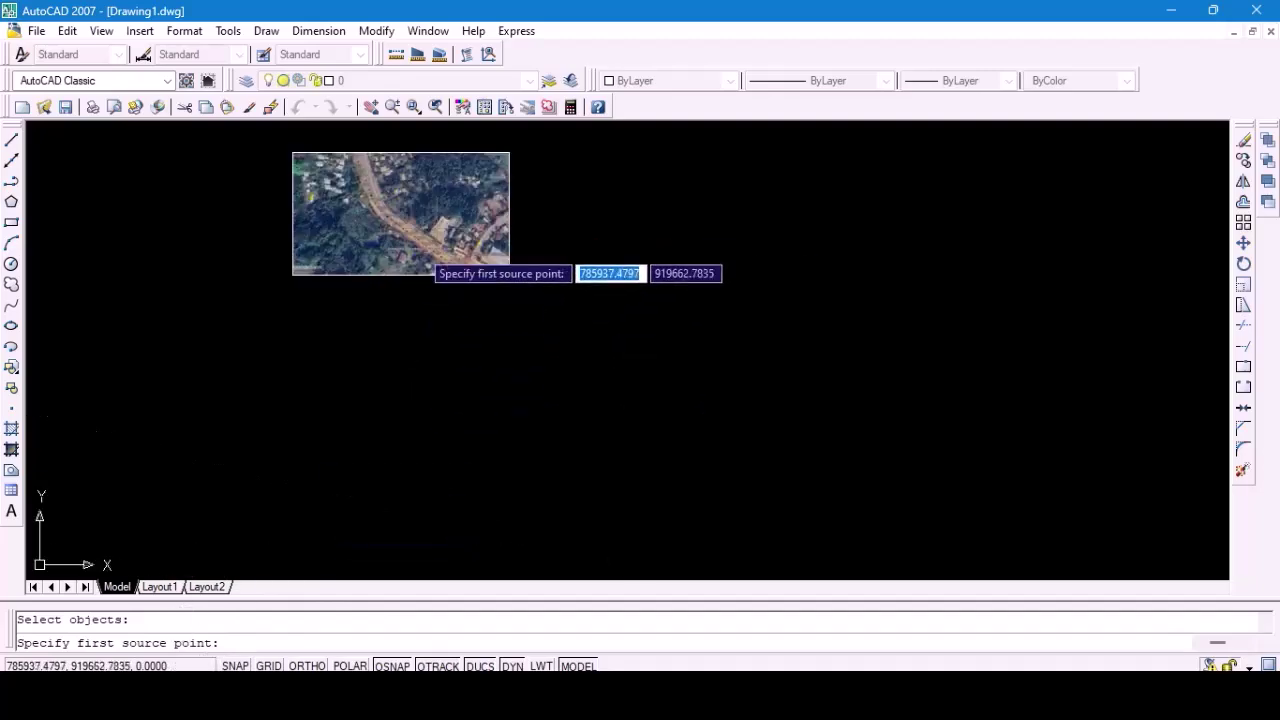
{"action": "scroll", "coordinate": [606, 222], "scroll_direction": "up", "scroll_amount": 4}
{"action": "scroll", "coordinate": [515, 243], "scroll_direction": "up", "scroll_amount": 2}
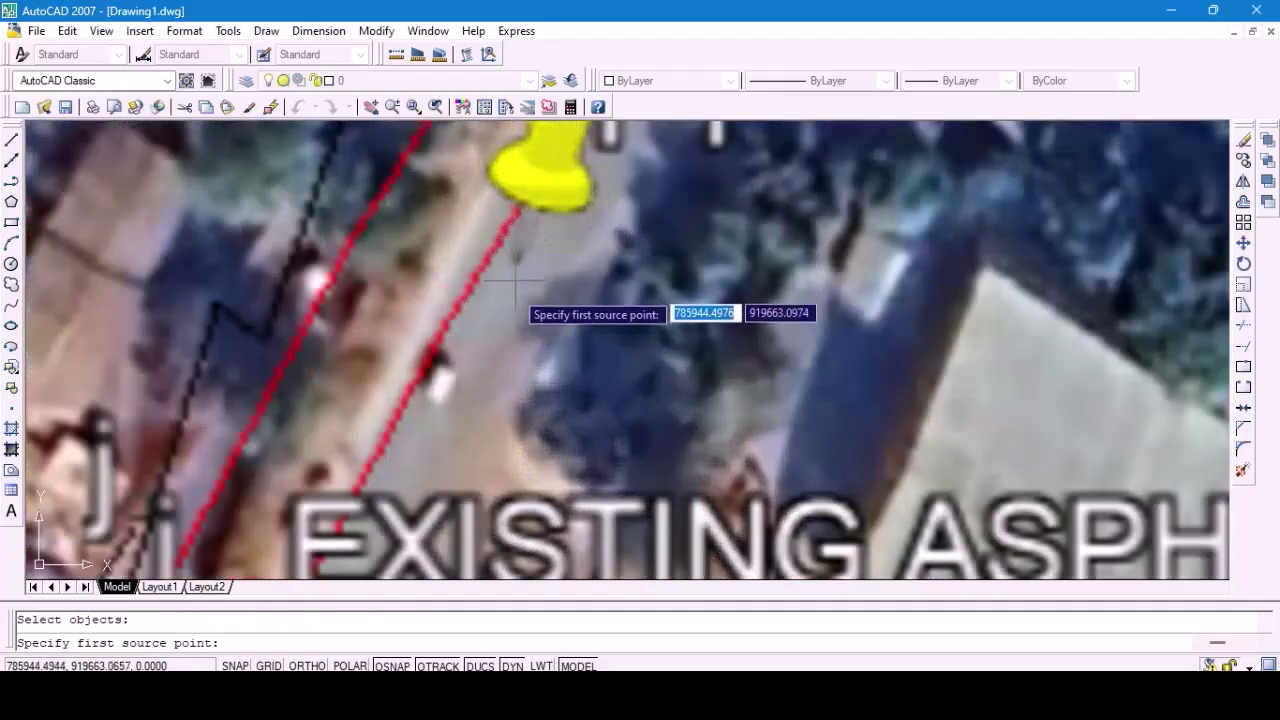
{"action": "scroll", "coordinate": [519, 283], "scroll_direction": "down", "scroll_amount": 3}
{"action": "scroll", "coordinate": [517, 280], "scroll_direction": "up", "scroll_amount": 2}
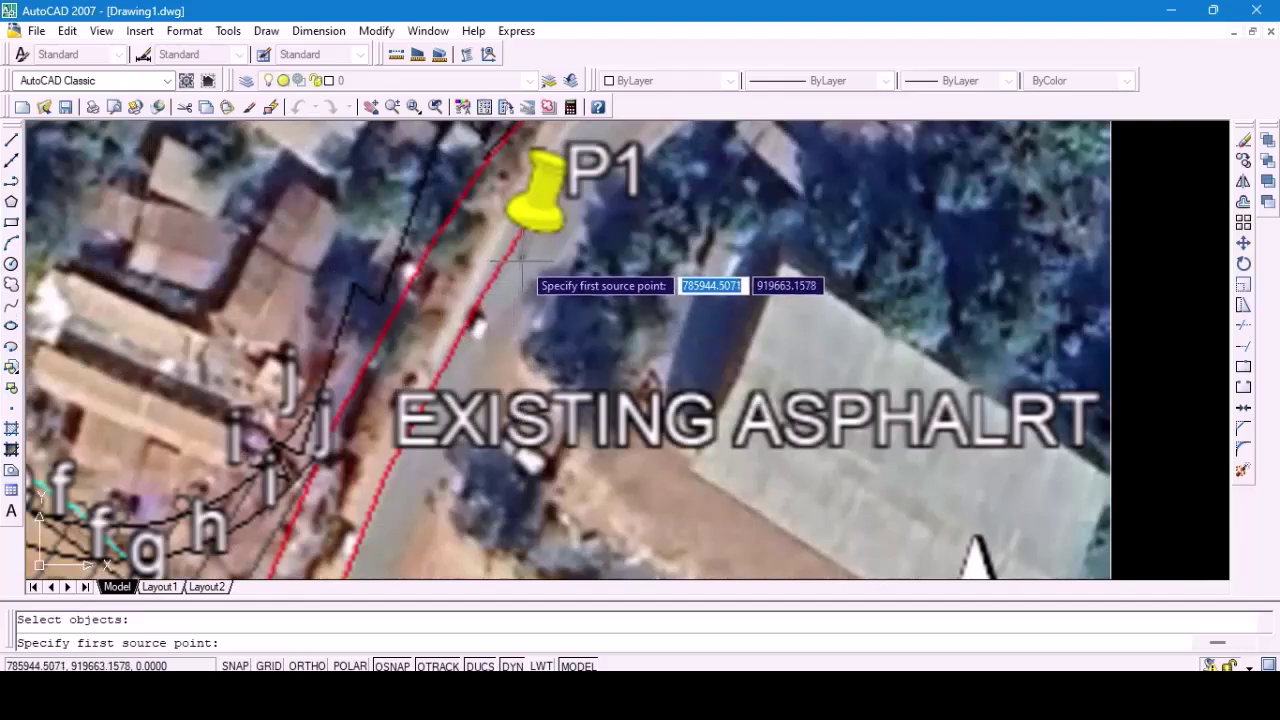
{"action": "scroll", "coordinate": [519, 260], "scroll_direction": "up", "scroll_amount": 2}
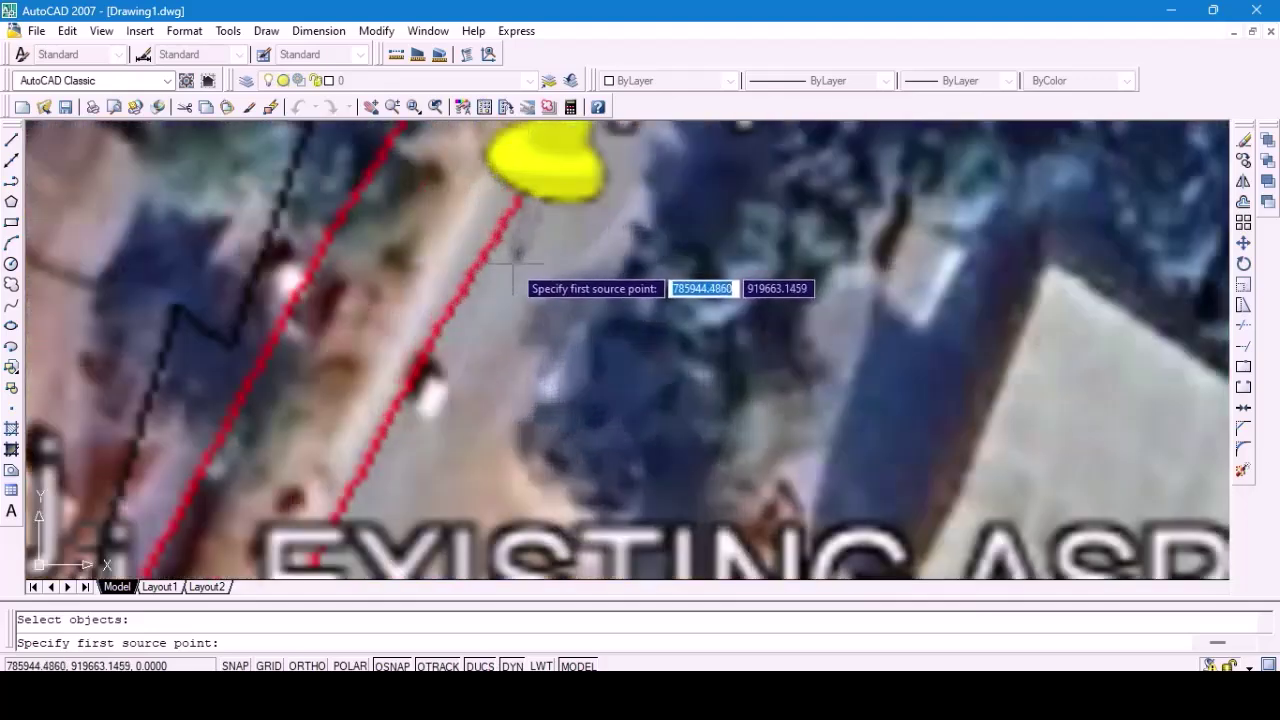
{"action": "scroll", "coordinate": [519, 260], "scroll_direction": "down", "scroll_amount": 2}
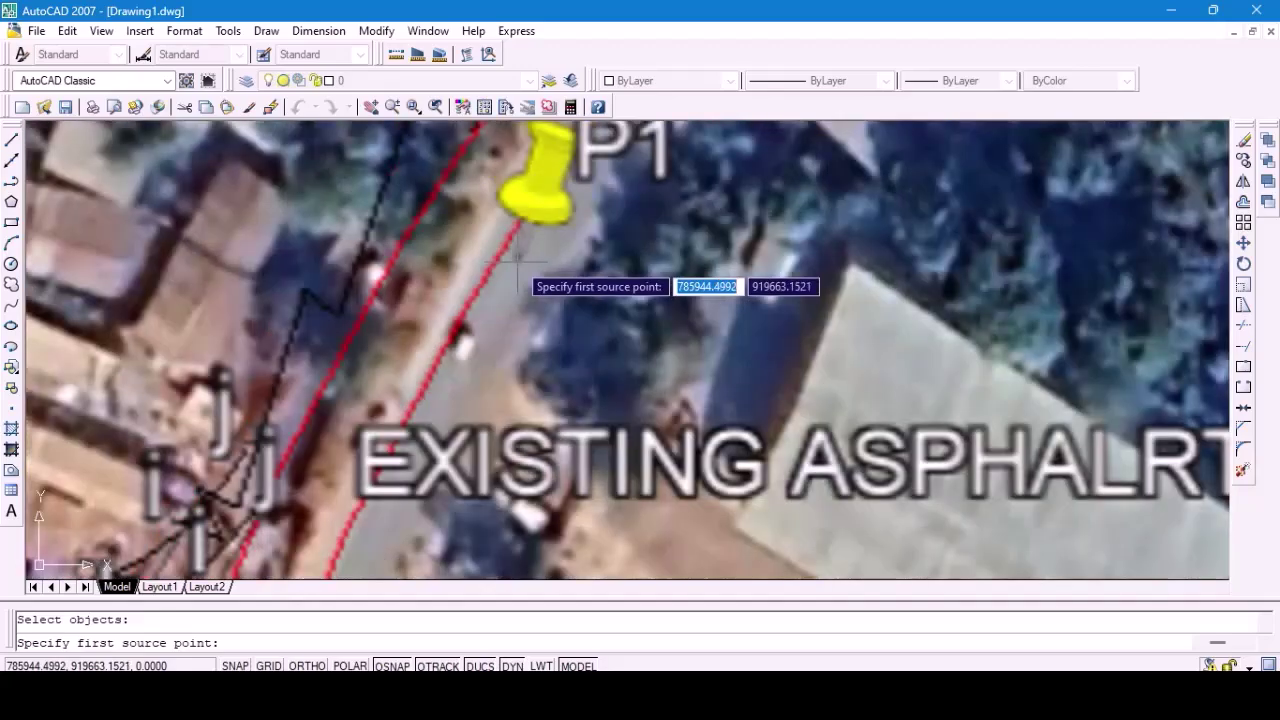
{"action": "scroll", "coordinate": [510, 274], "scroll_direction": "up", "scroll_amount": 4}
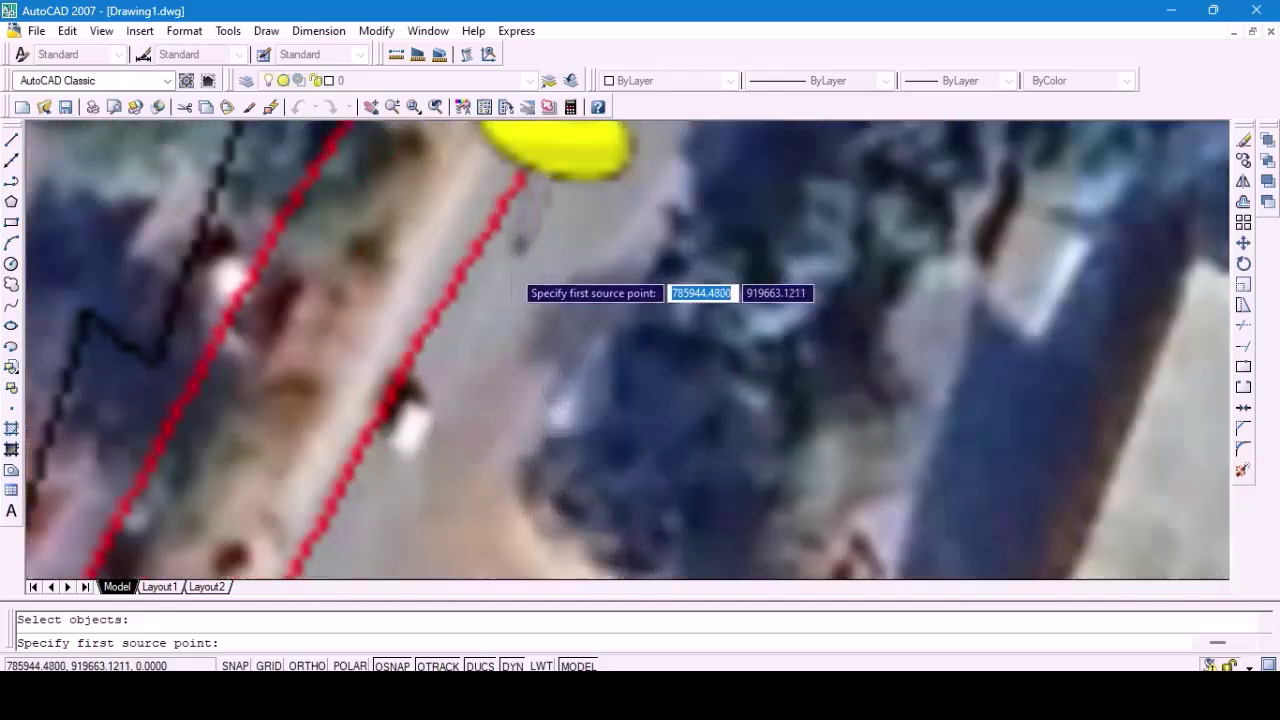
{"action": "scroll", "coordinate": [512, 268], "scroll_direction": "down", "scroll_amount": 2}
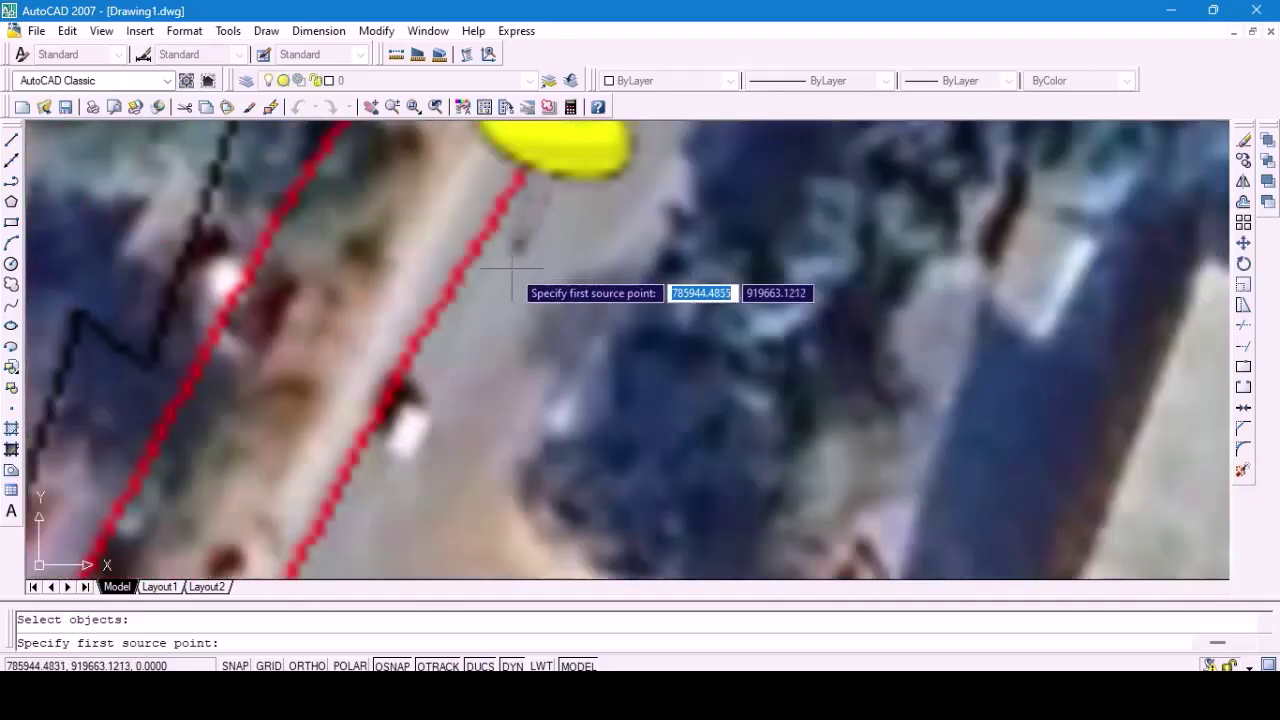
{"action": "scroll", "coordinate": [512, 268], "scroll_direction": "up", "scroll_amount": 1}
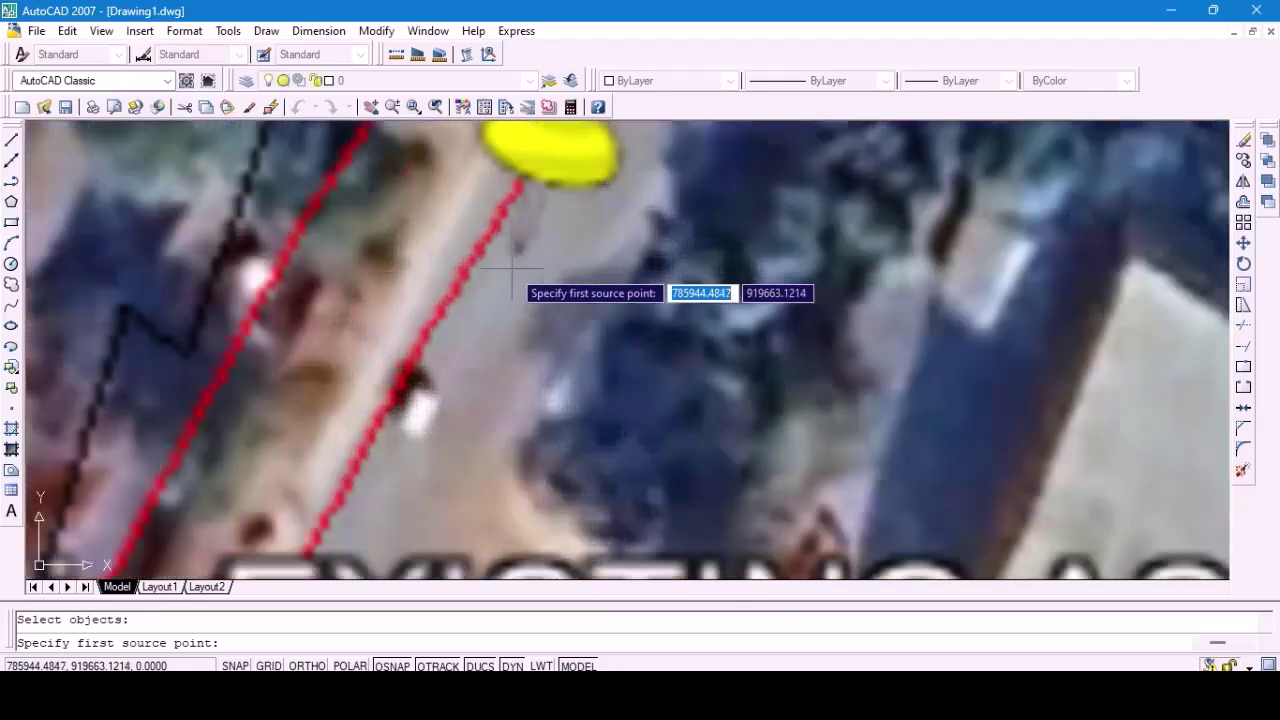
{"action": "scroll", "coordinate": [512, 268], "scroll_direction": "up", "scroll_amount": 1}
{"action": "scroll", "coordinate": [512, 268], "scroll_direction": "down", "scroll_amount": 2}
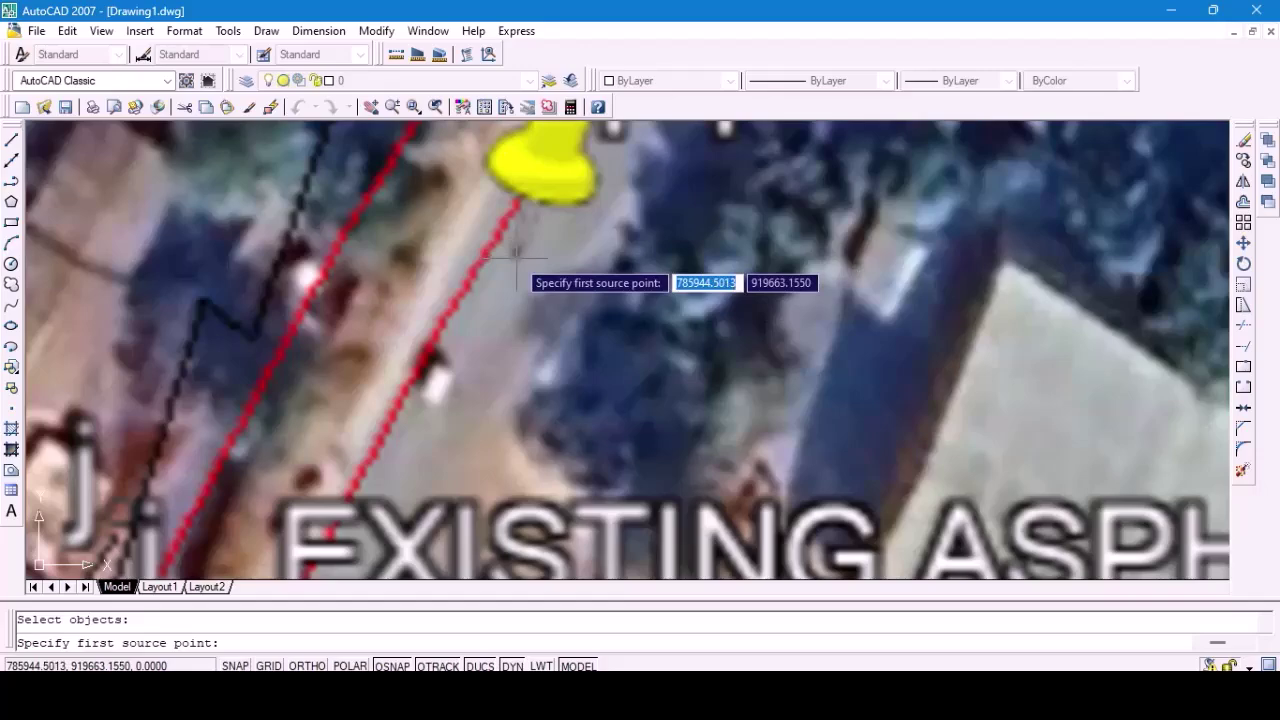
{"action": "left_click", "coordinate": [517, 258]}
Set the first destination point at the polyline's P1 endpoint, 786062, 919561.
{"action": "scroll", "coordinate": [708, 284], "scroll_direction": "down", "scroll_amount": 1}
{"action": "scroll", "coordinate": [708, 284], "scroll_direction": "down", "scroll_amount": 8}
{"action": "scroll", "coordinate": [740, 188], "scroll_direction": "down", "scroll_amount": 8}
{"action": "scroll", "coordinate": [908, 391], "scroll_direction": "up", "scroll_amount": 3}
{"action": "scroll", "coordinate": [807, 372], "scroll_direction": "up", "scroll_amount": 5}
{"action": "scroll", "coordinate": [683, 360], "scroll_direction": "up", "scroll_amount": 2}
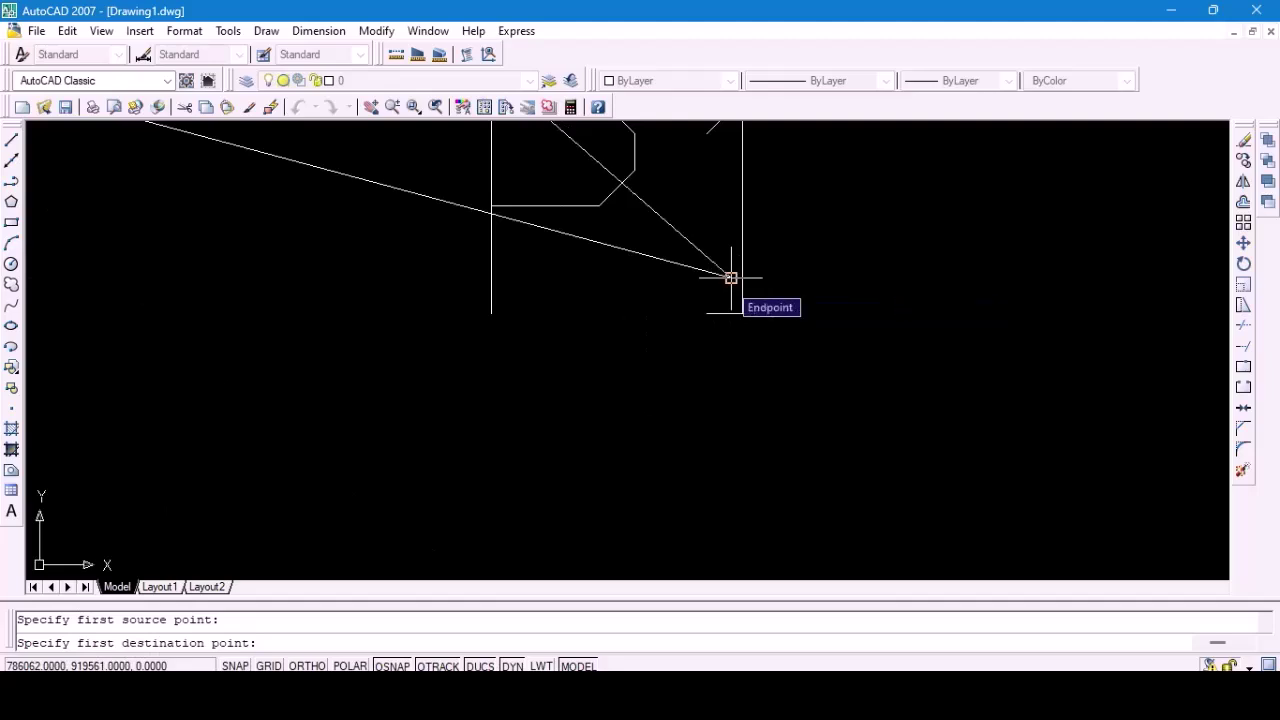
{"action": "left_click", "coordinate": [731, 277]}
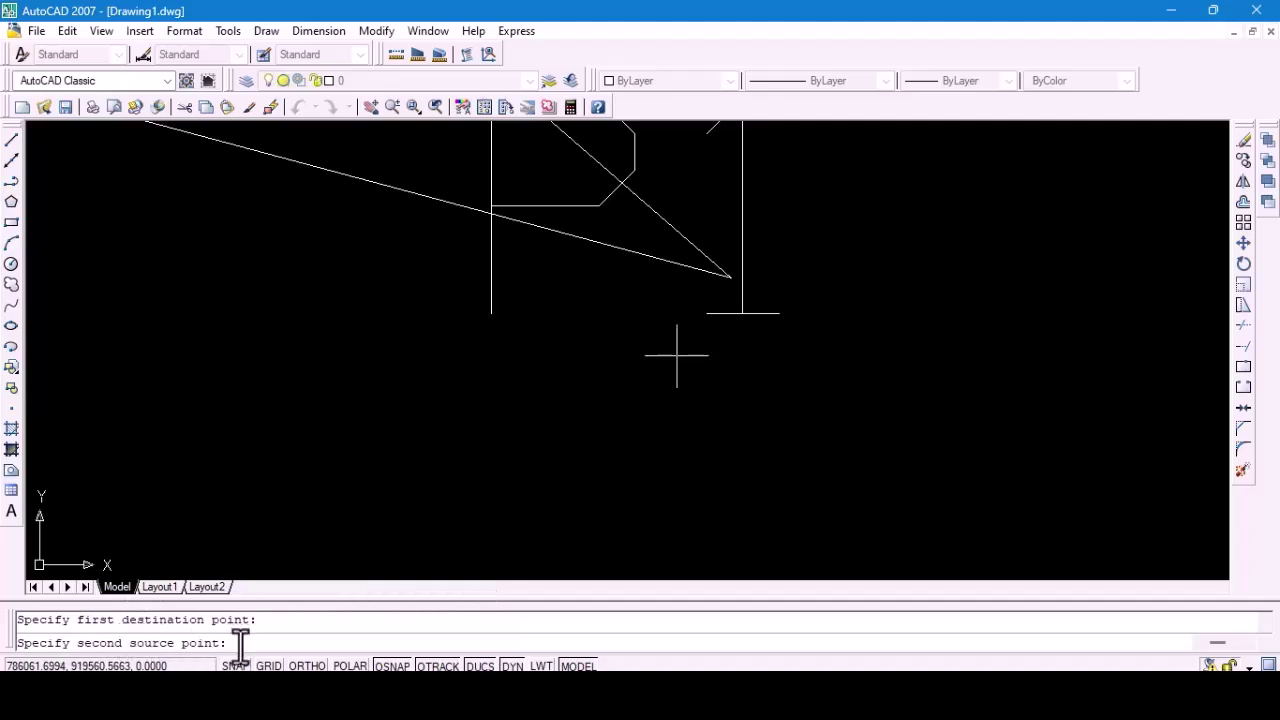
Set the second source point just below the P2 placemark pin on the image, at about 785924.49, 919668.41.
{"action": "scroll", "coordinate": [758, 455], "scroll_direction": "down", "scroll_amount": 3}
{"action": "scroll", "coordinate": [758, 455], "scroll_direction": "down", "scroll_amount": 5}
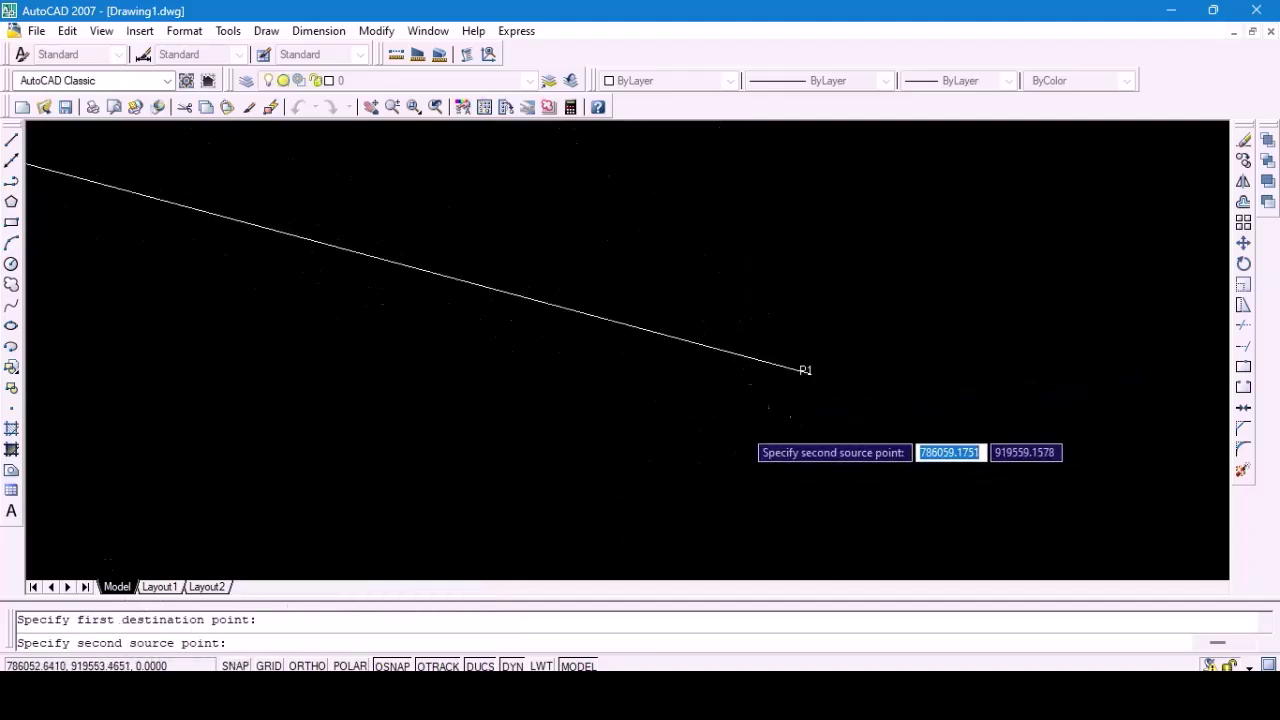
{"action": "scroll", "coordinate": [555, 268], "scroll_direction": "up", "scroll_amount": 10}
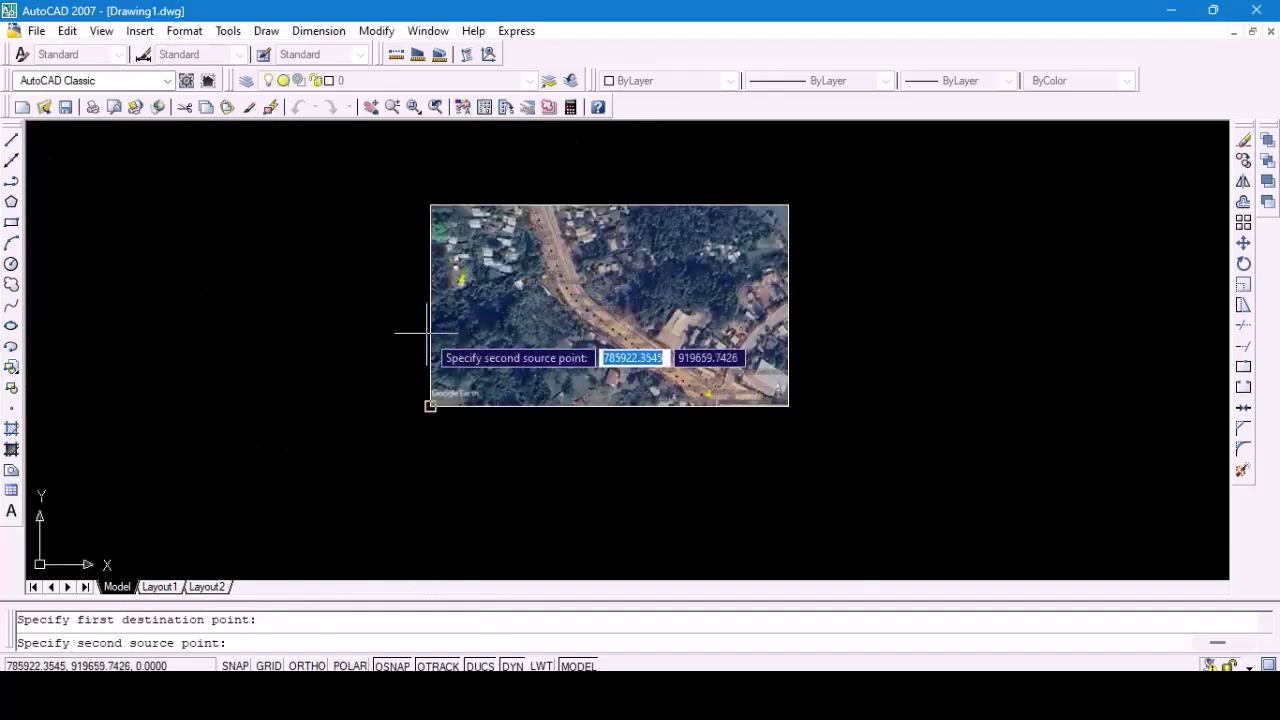
{"action": "scroll", "coordinate": [535, 245], "scroll_direction": "up", "scroll_amount": 8}
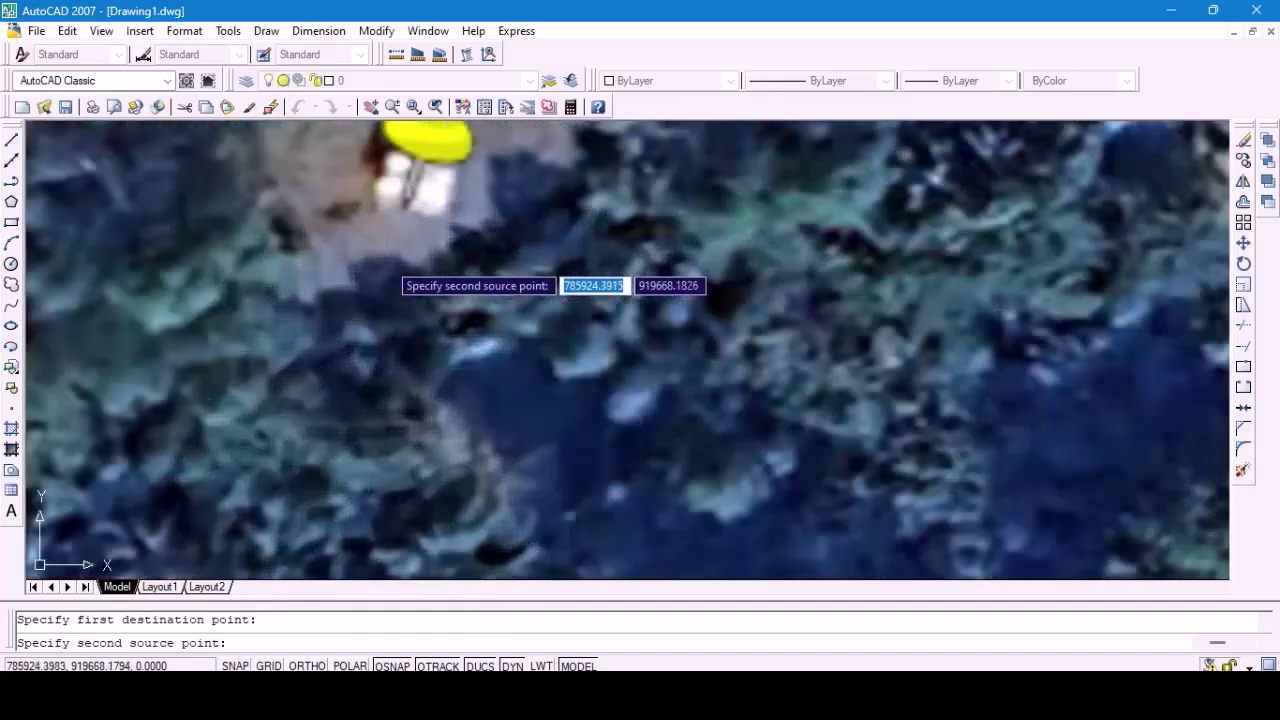
{"action": "scroll", "coordinate": [392, 200], "scroll_direction": "up", "scroll_amount": 3}
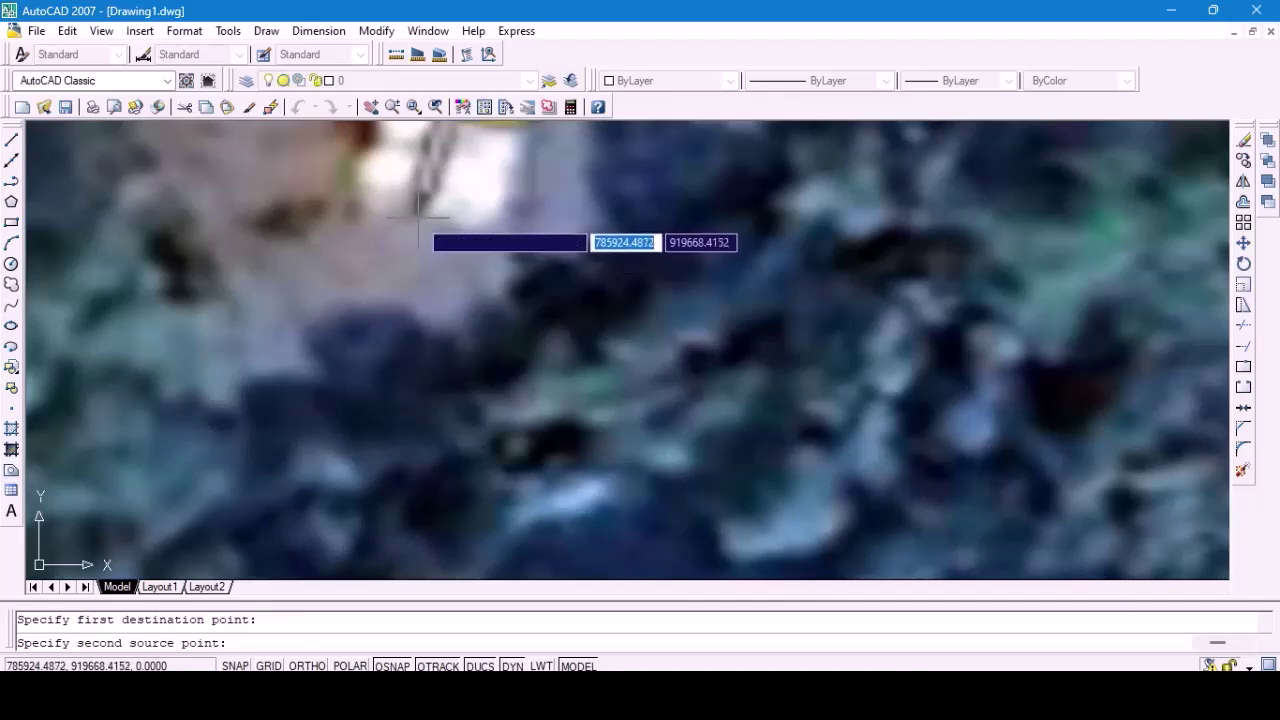
{"action": "left_click", "coordinate": [418, 214]}
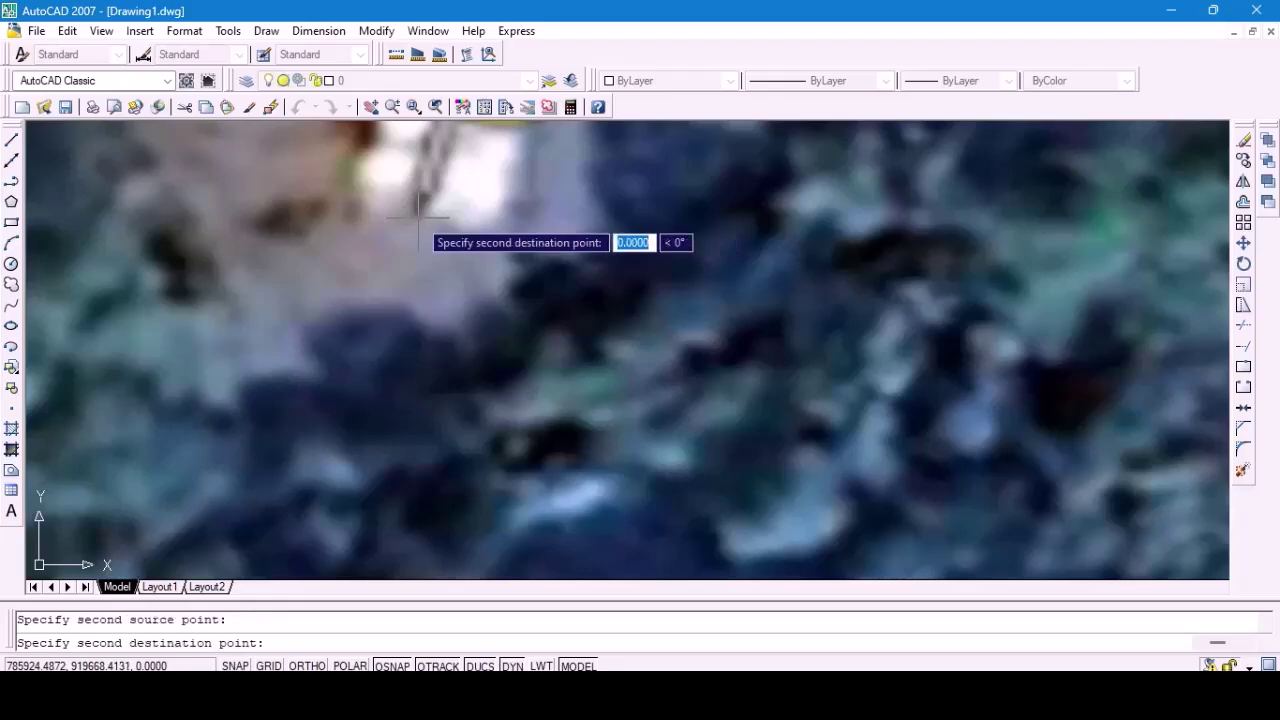
Set the second destination point at the polyline's P2 endpoint.
{"action": "scroll", "coordinate": [615, 212], "scroll_direction": "down", "scroll_amount": 2}
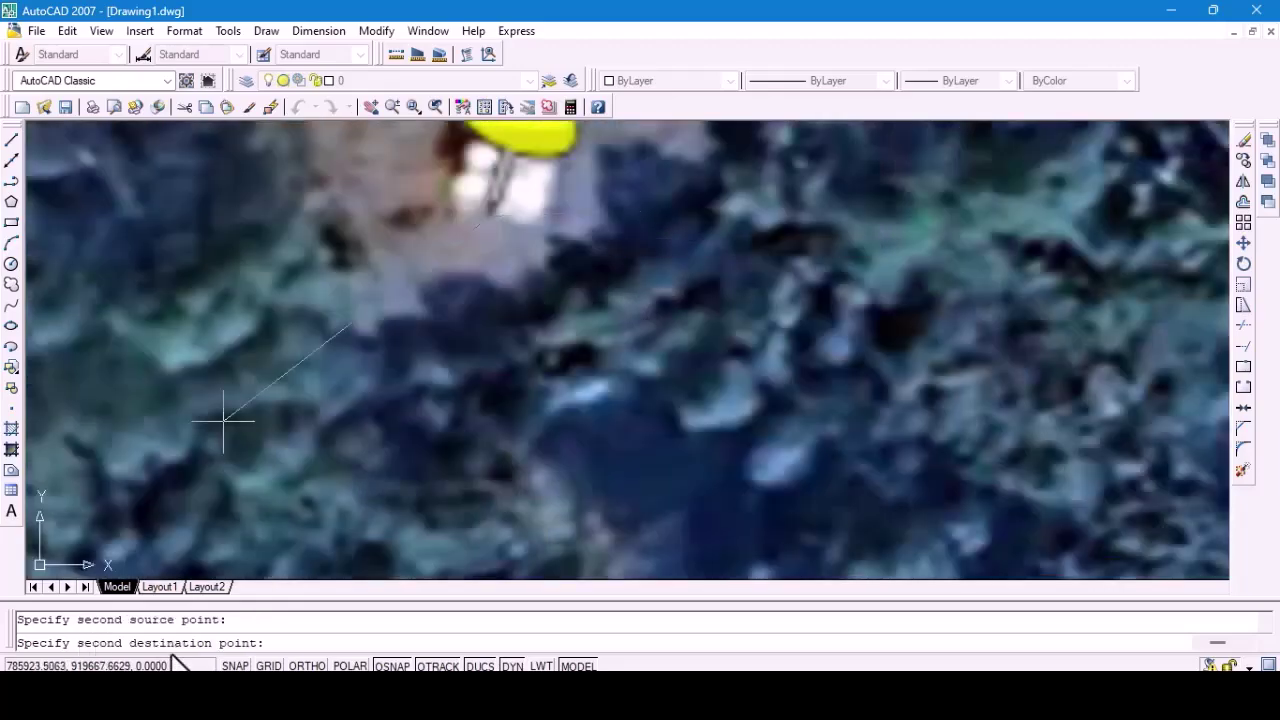
{"action": "scroll", "coordinate": [766, 180], "scroll_direction": "down", "scroll_amount": 5}
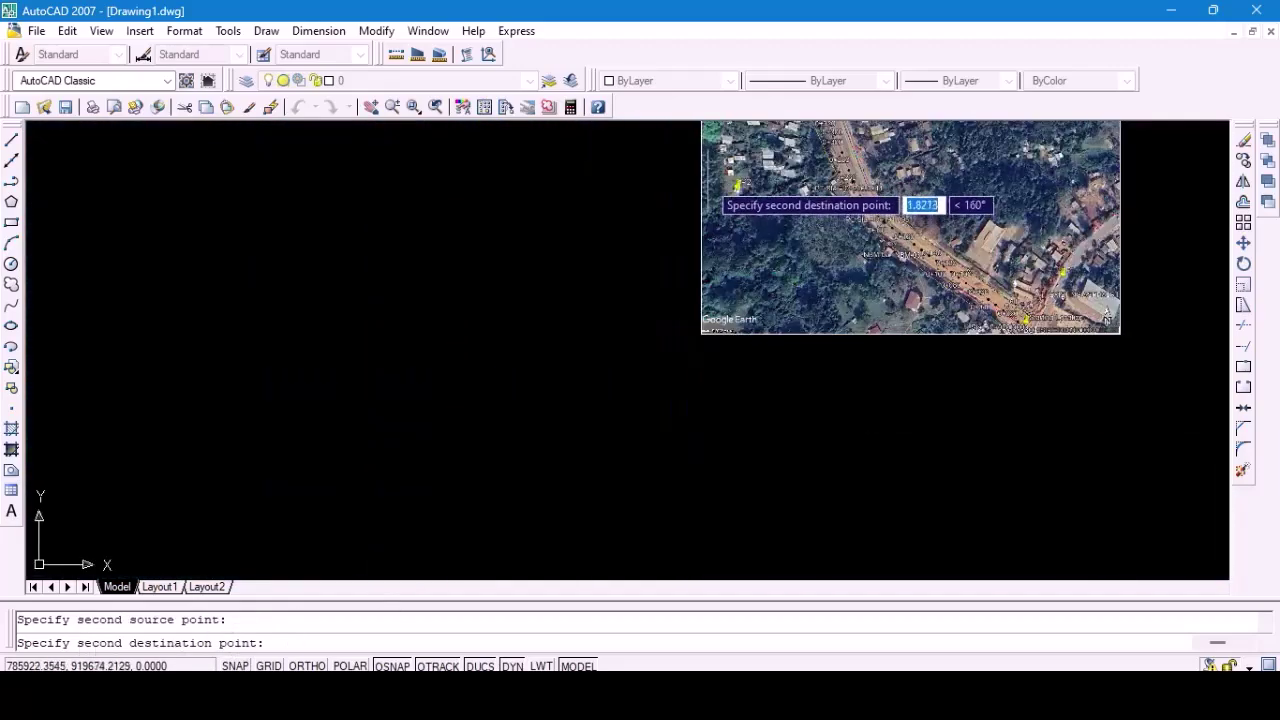
{"action": "scroll", "coordinate": [735, 182], "scroll_direction": "down", "scroll_amount": 3}
{"action": "scroll", "coordinate": [152, 220], "scroll_direction": "up", "scroll_amount": 4}
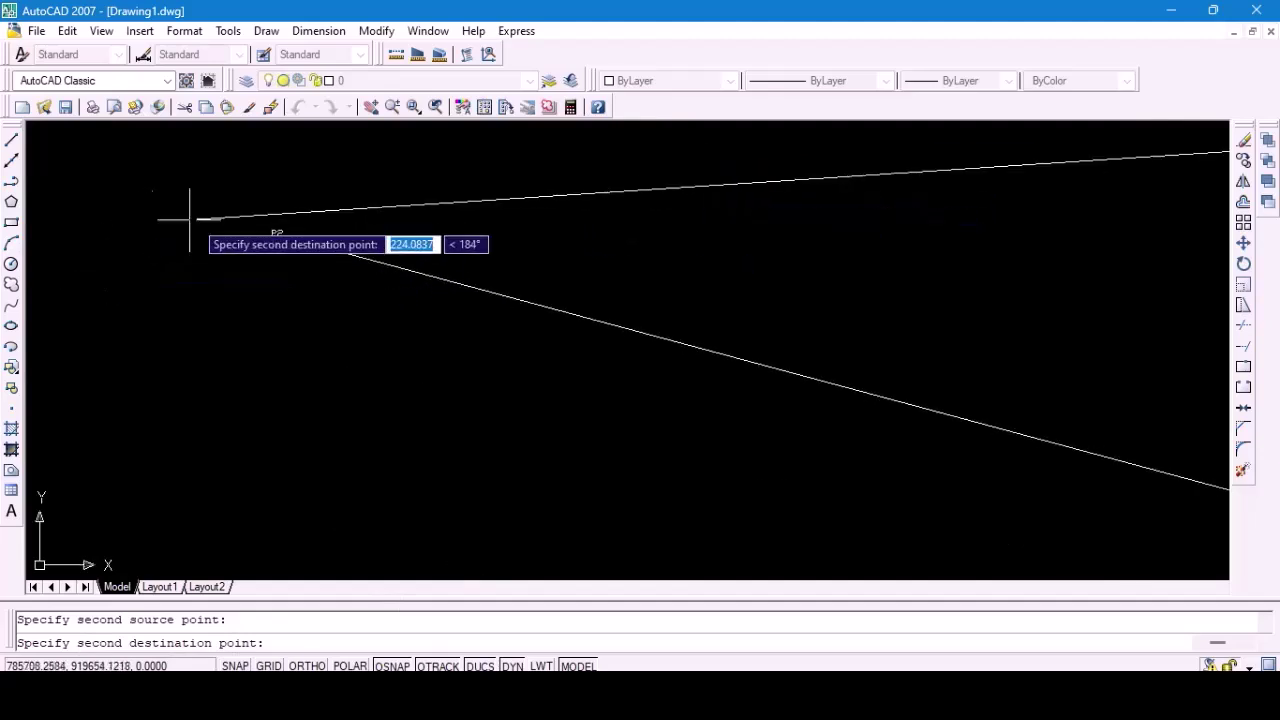
{"action": "scroll", "coordinate": [320, 266], "scroll_direction": "up", "scroll_amount": 4}
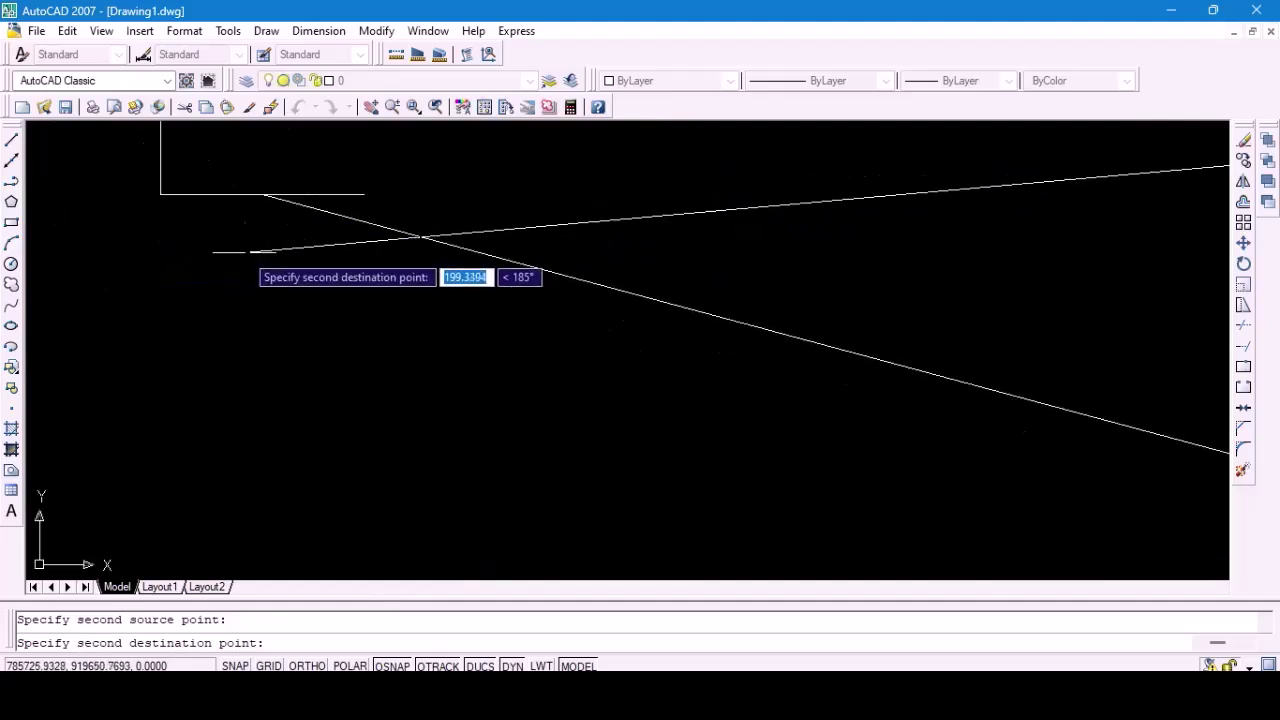
{"action": "left_click", "coordinate": [261, 193]}
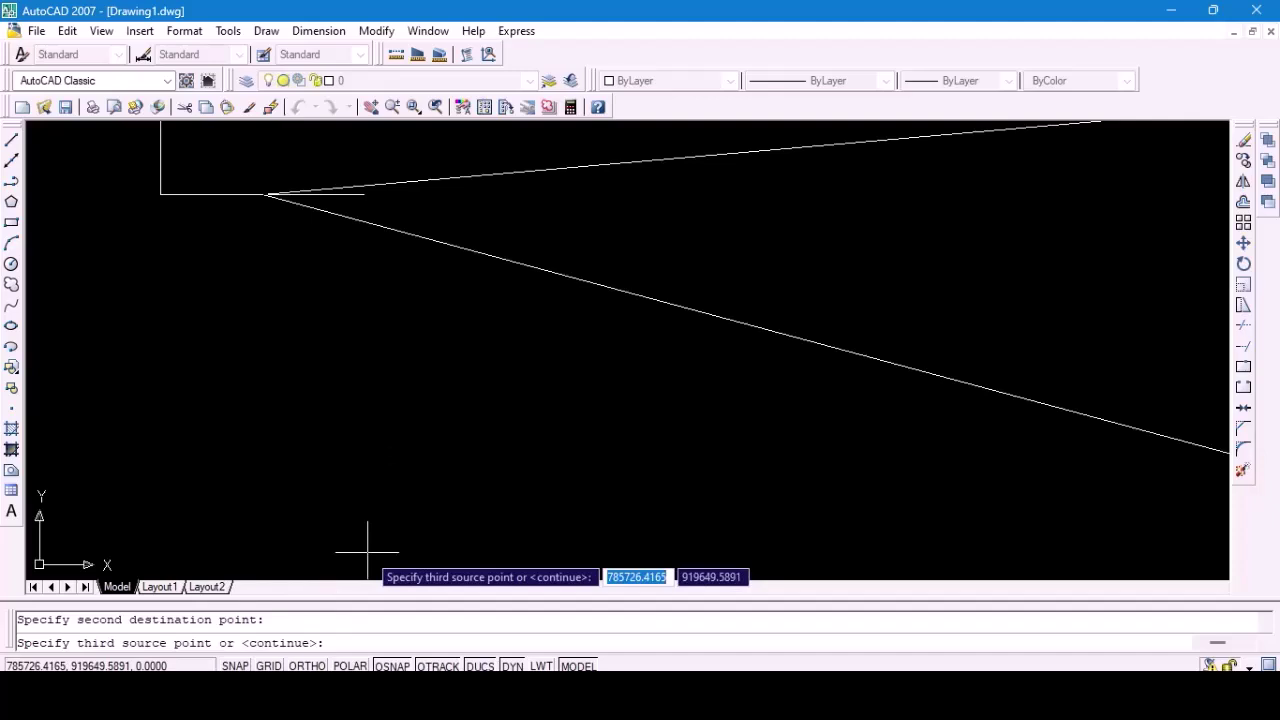
Finish the alignment without a third source point, scaling the image based on the alignment points.
{"action": "key", "text": "Return"}
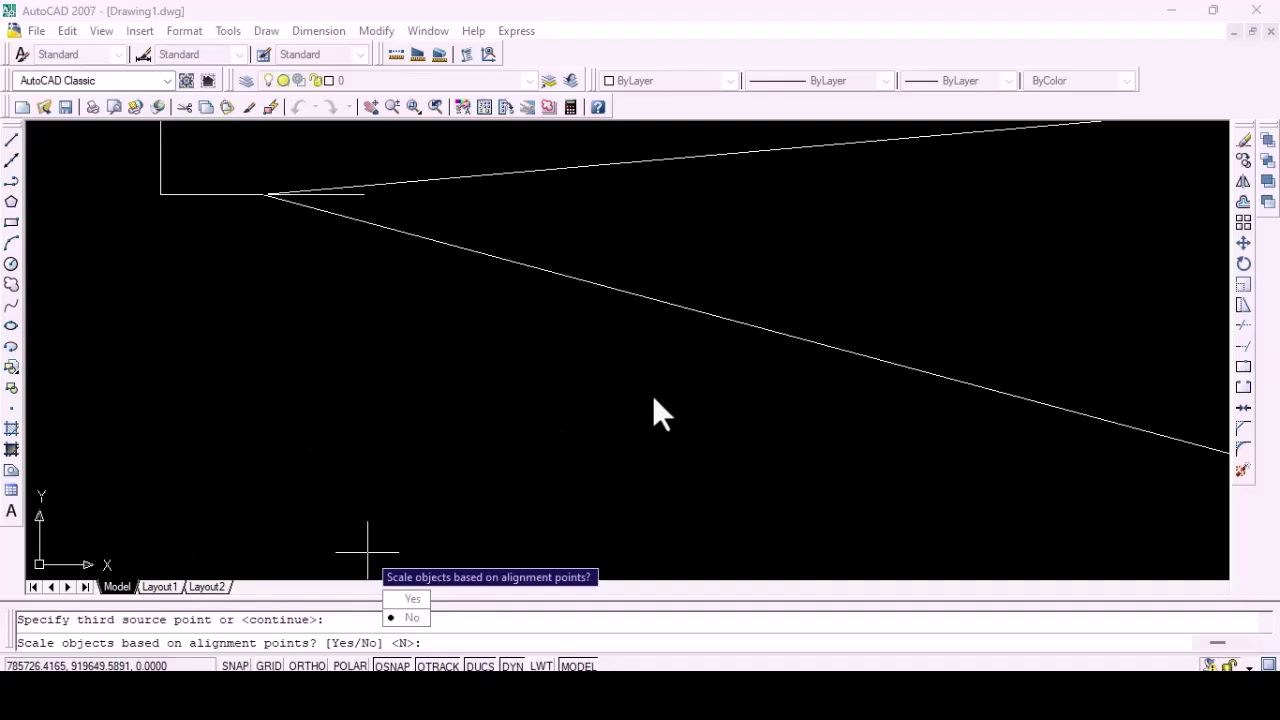
{"action": "type", "text": "Y"}
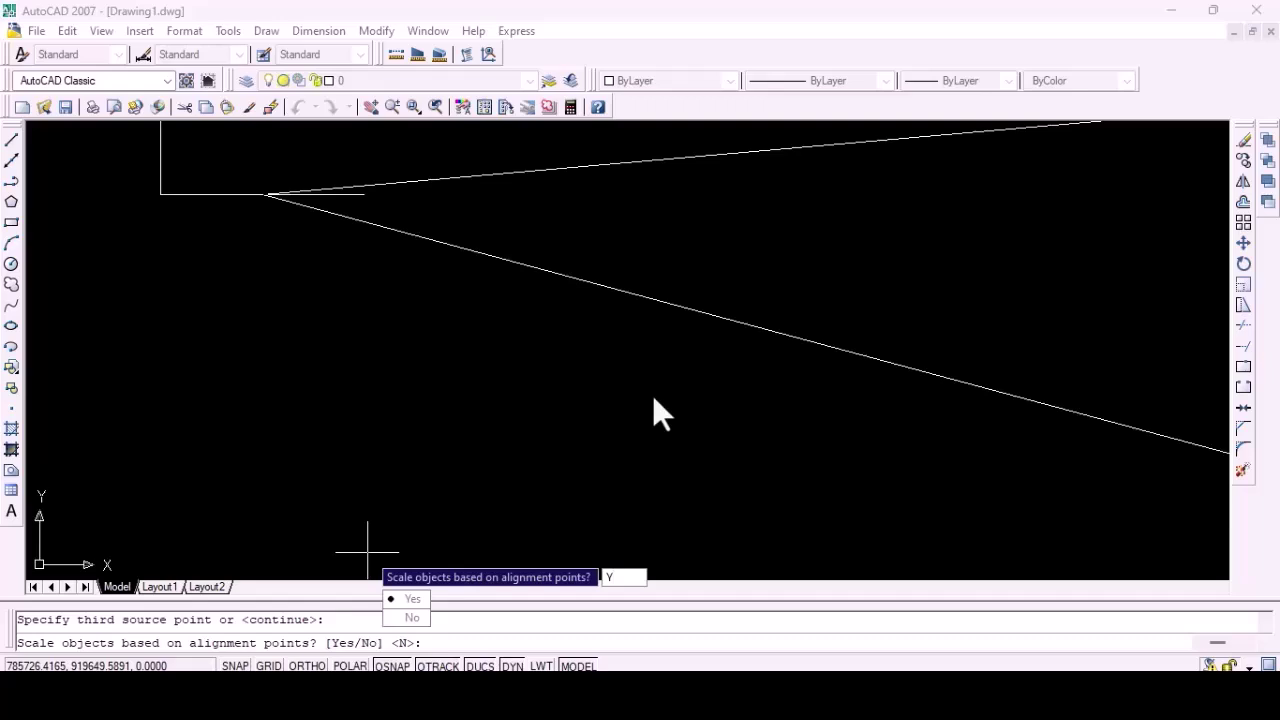
{"action": "key", "text": "Return"}
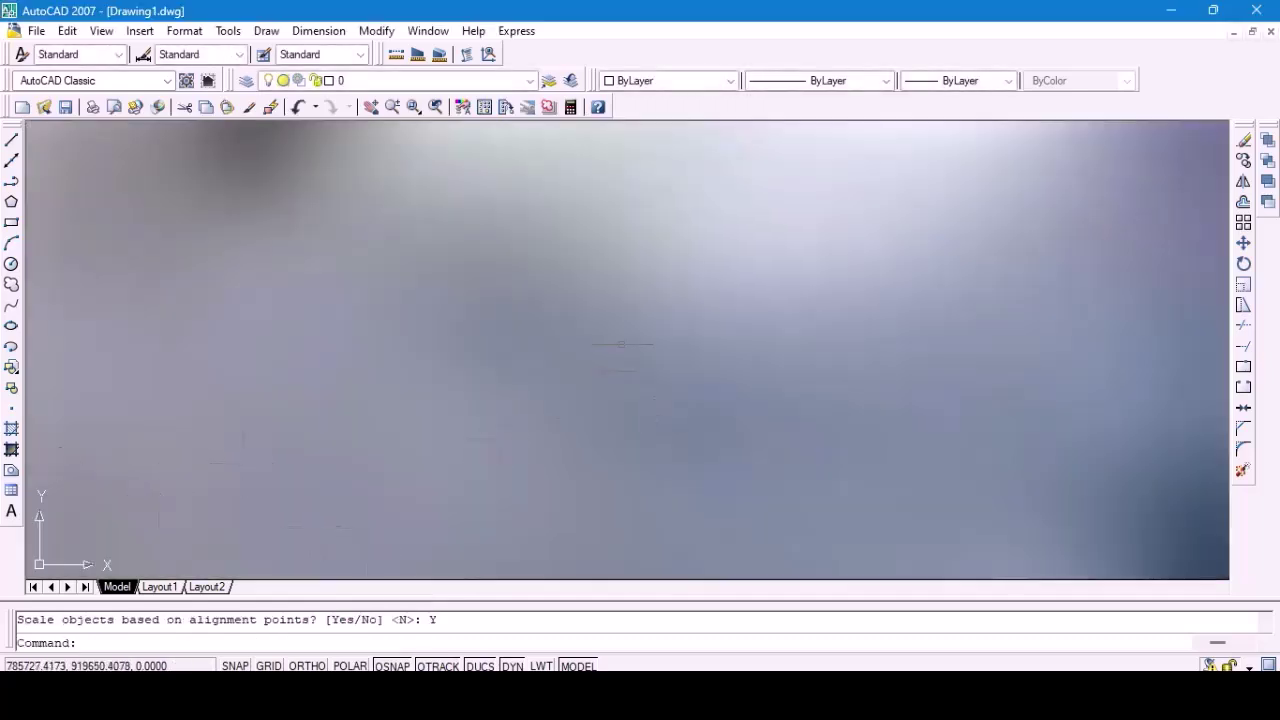
Examine the aligned image around P1 and P2 and check the polyline's endpoints against the placemark pins.
{"action": "scroll", "coordinate": [626, 471], "scroll_direction": "down", "scroll_amount": 11}
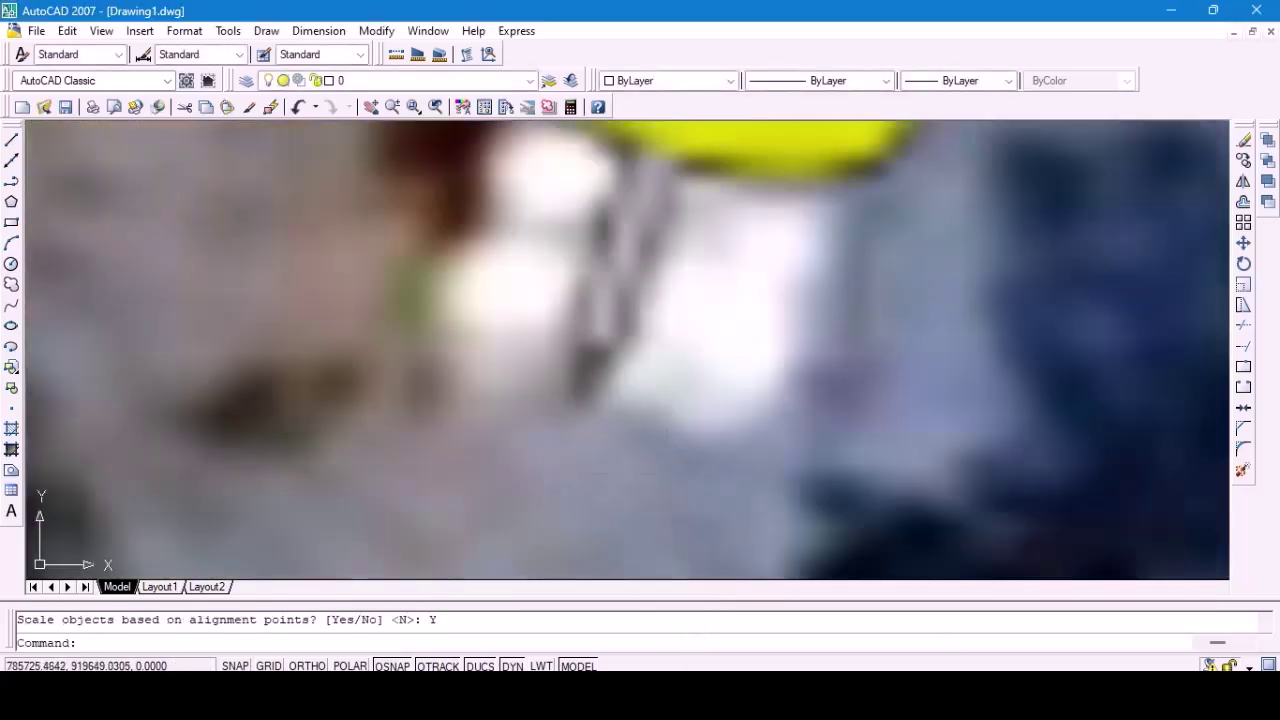
{"action": "scroll", "coordinate": [610, 414], "scroll_direction": "down", "scroll_amount": 8}
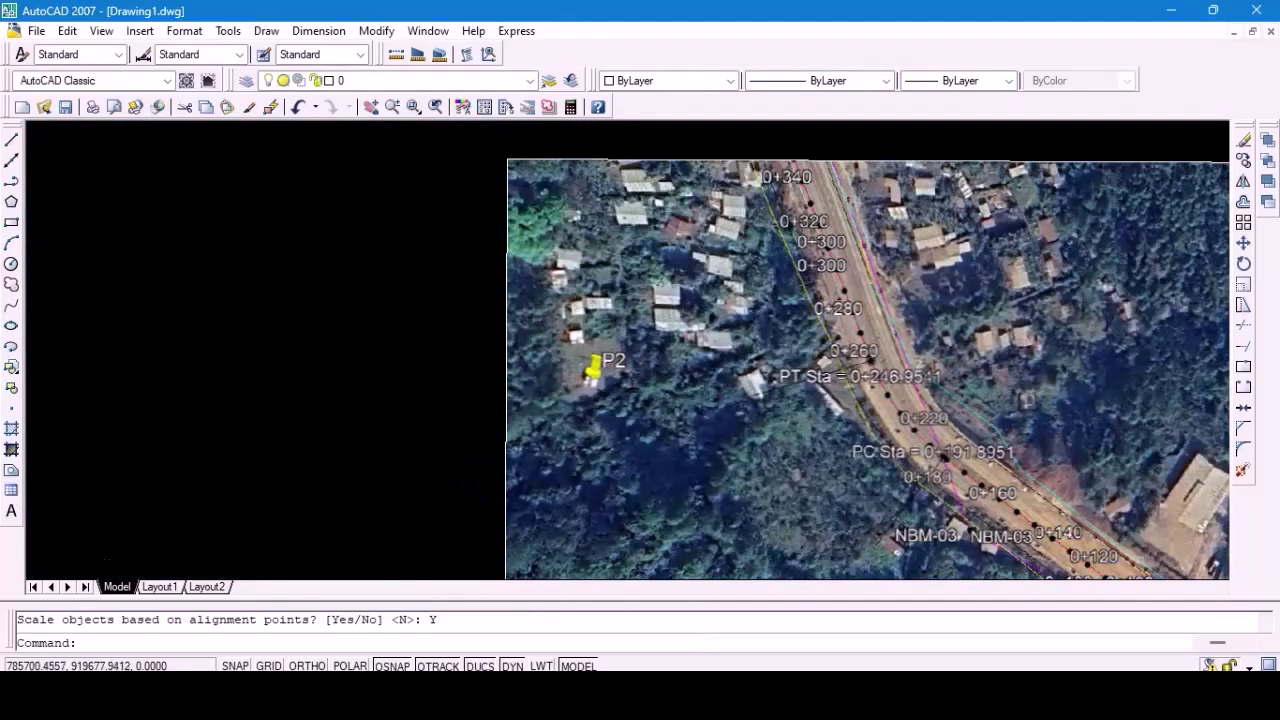
{"action": "scroll", "coordinate": [775, 412], "scroll_direction": "up", "scroll_amount": 5}
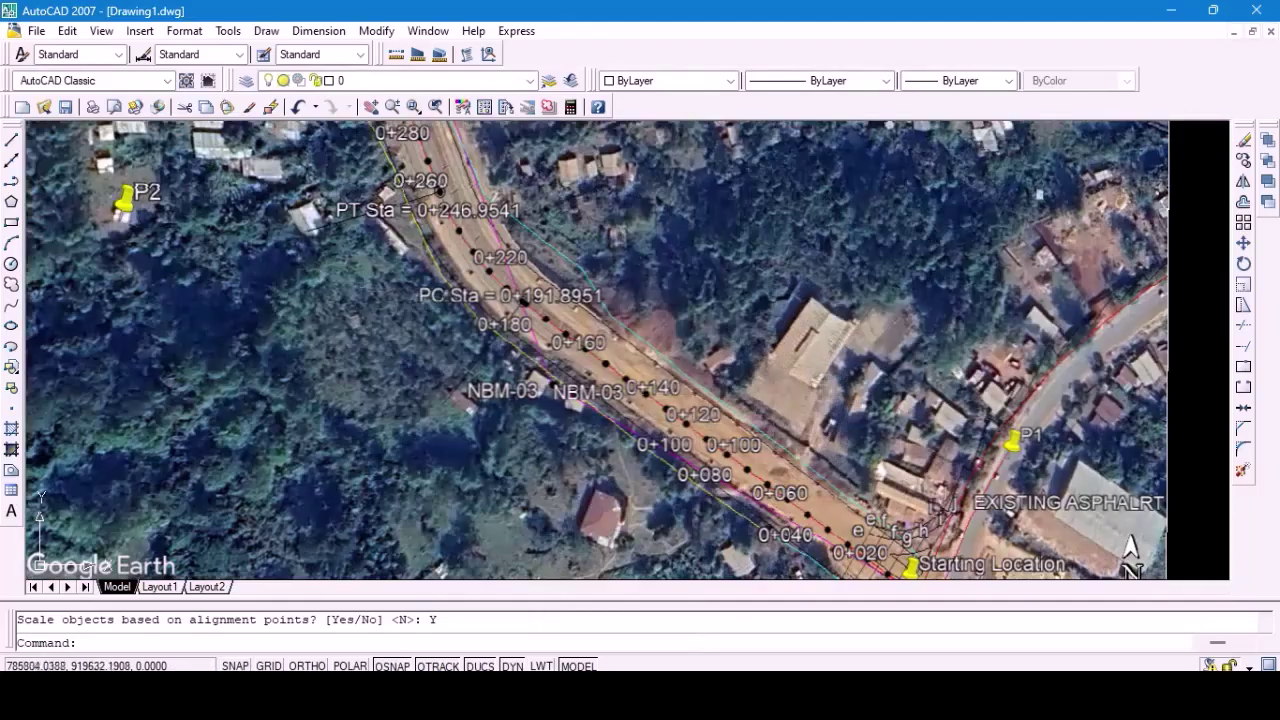
{"action": "scroll", "coordinate": [392, 288], "scroll_direction": "up", "scroll_amount": 5}
{"action": "scroll", "coordinate": [290, 240], "scroll_direction": "down", "scroll_amount": 6}
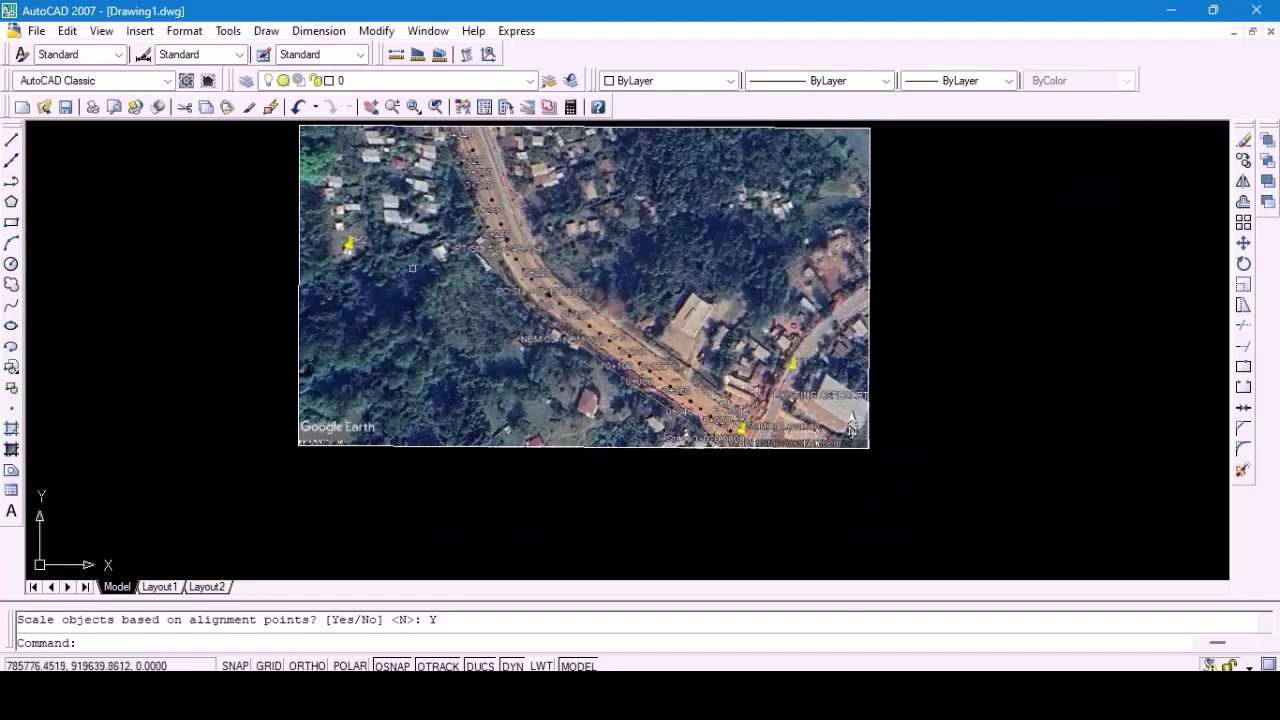
{"action": "left_click", "coordinate": [415, 270]}
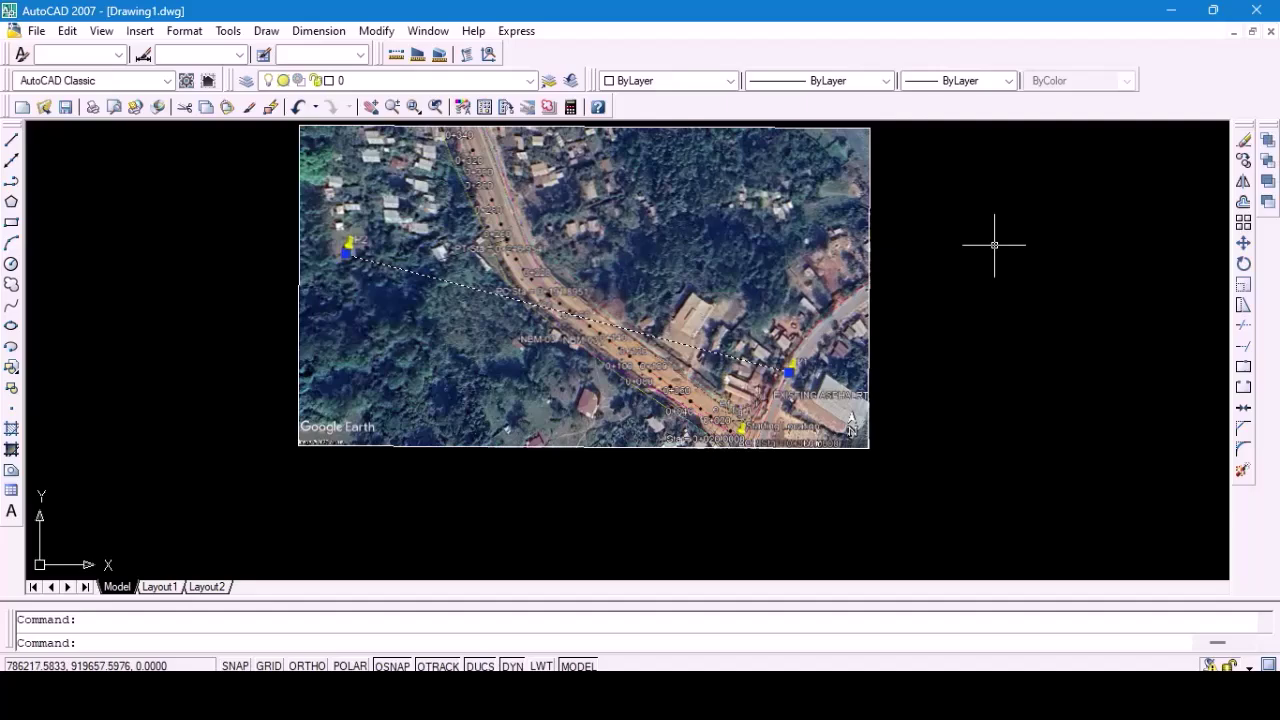
{"action": "key", "text": "Escape"}
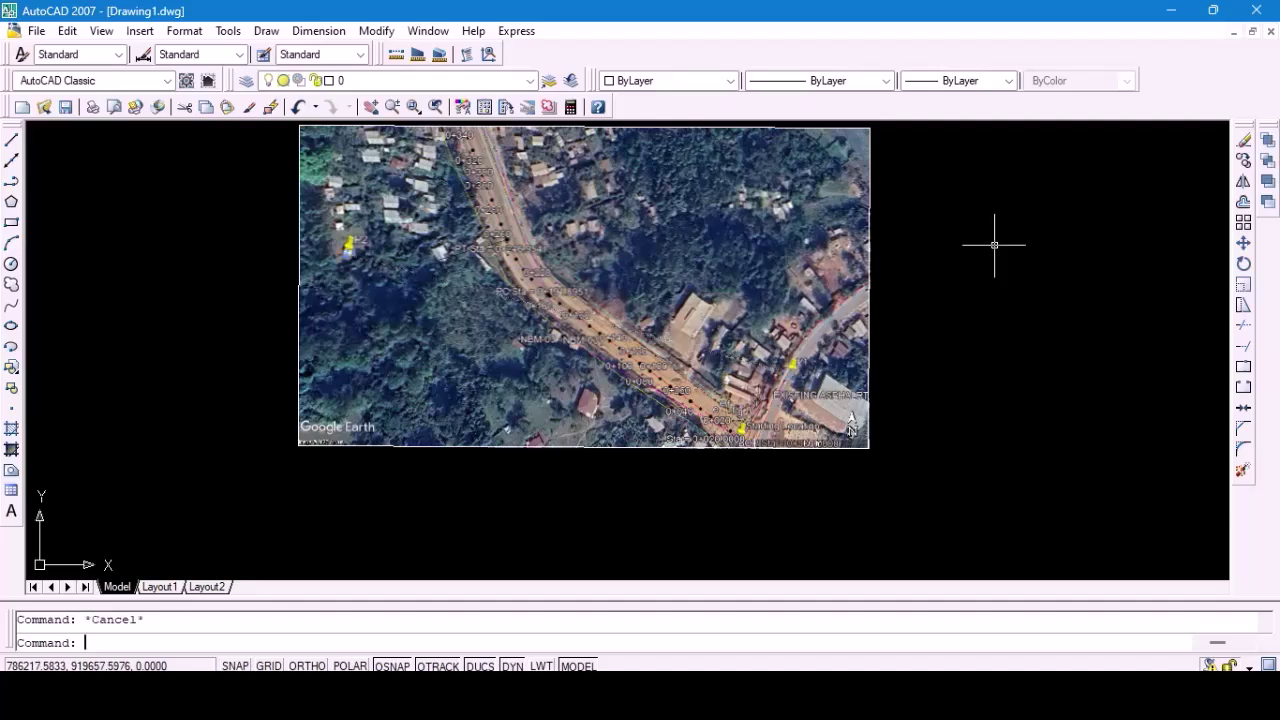
Copy the joined P1 and P2 coordinates in F1:F2 of the GEO PLACEMARKS.xlsx workbook in Excel, then return to the AutoCAD drawing.
{"action": "scroll", "coordinate": [310, 240], "scroll_direction": "up", "scroll_amount": 2}
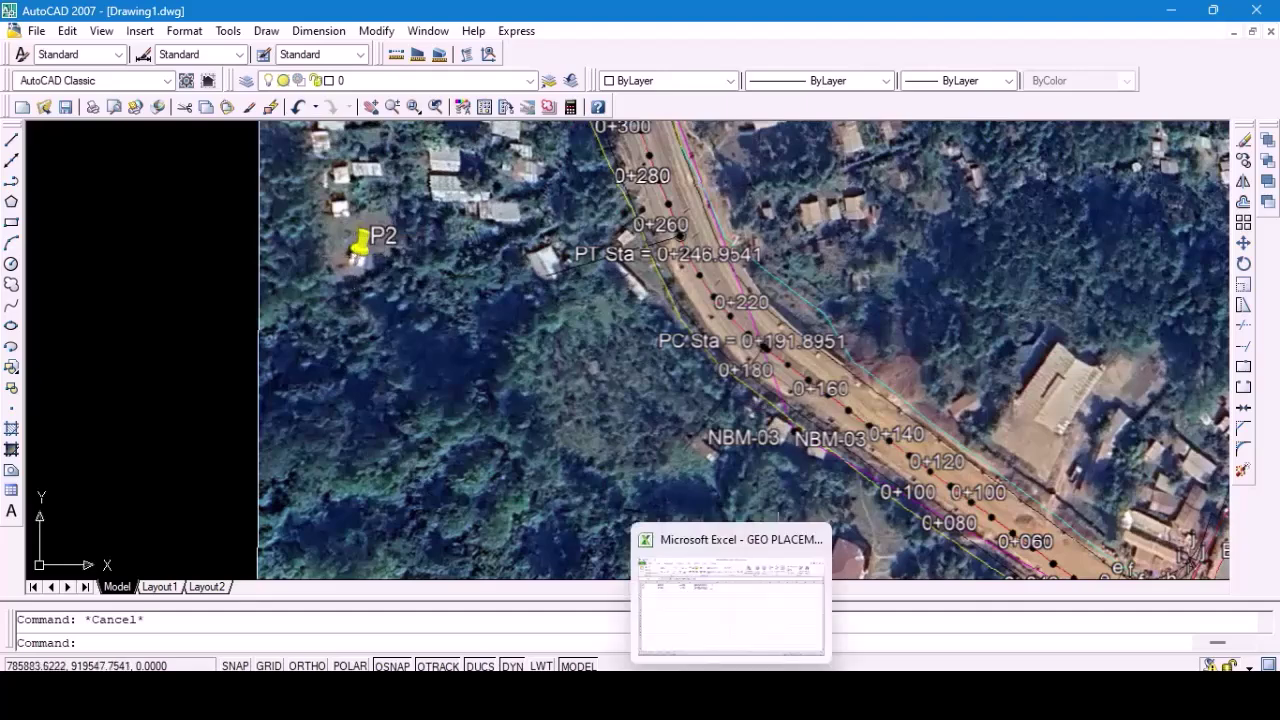
{"action": "left_click", "coordinate": [727, 601]}
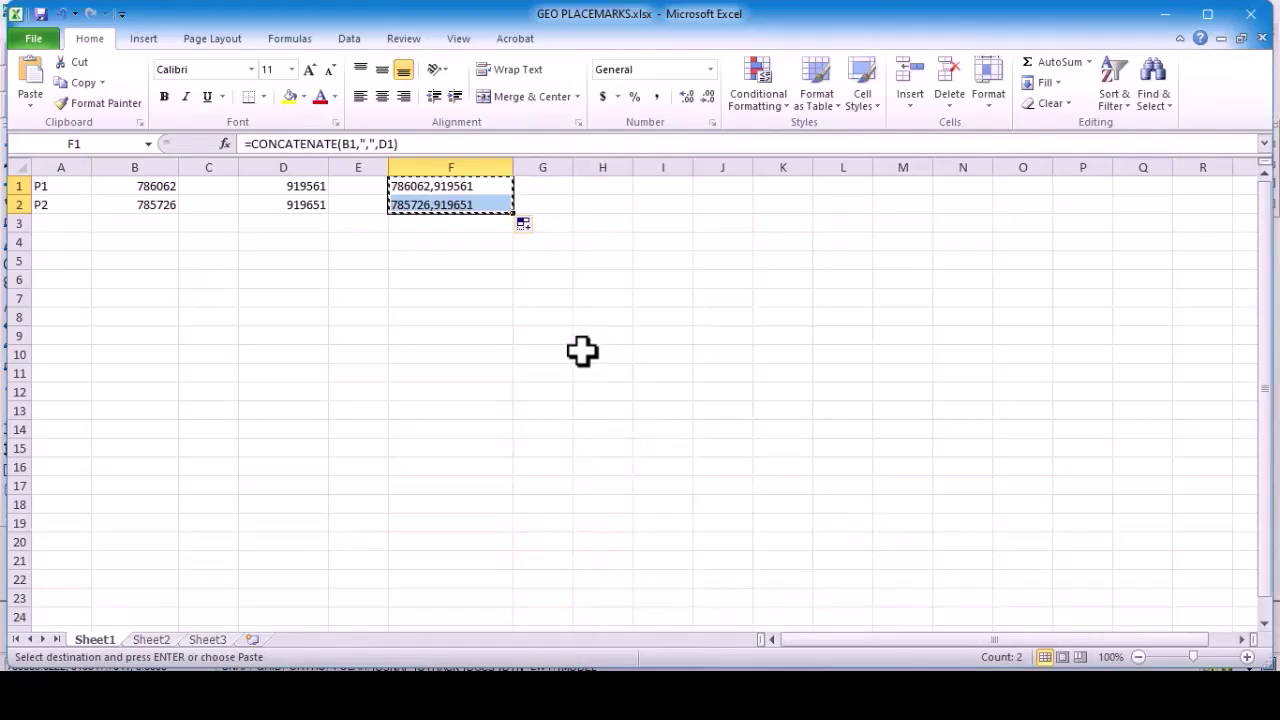
{"action": "right_click", "coordinate": [452, 193]}
{"action": "left_click", "coordinate": [500, 223]}
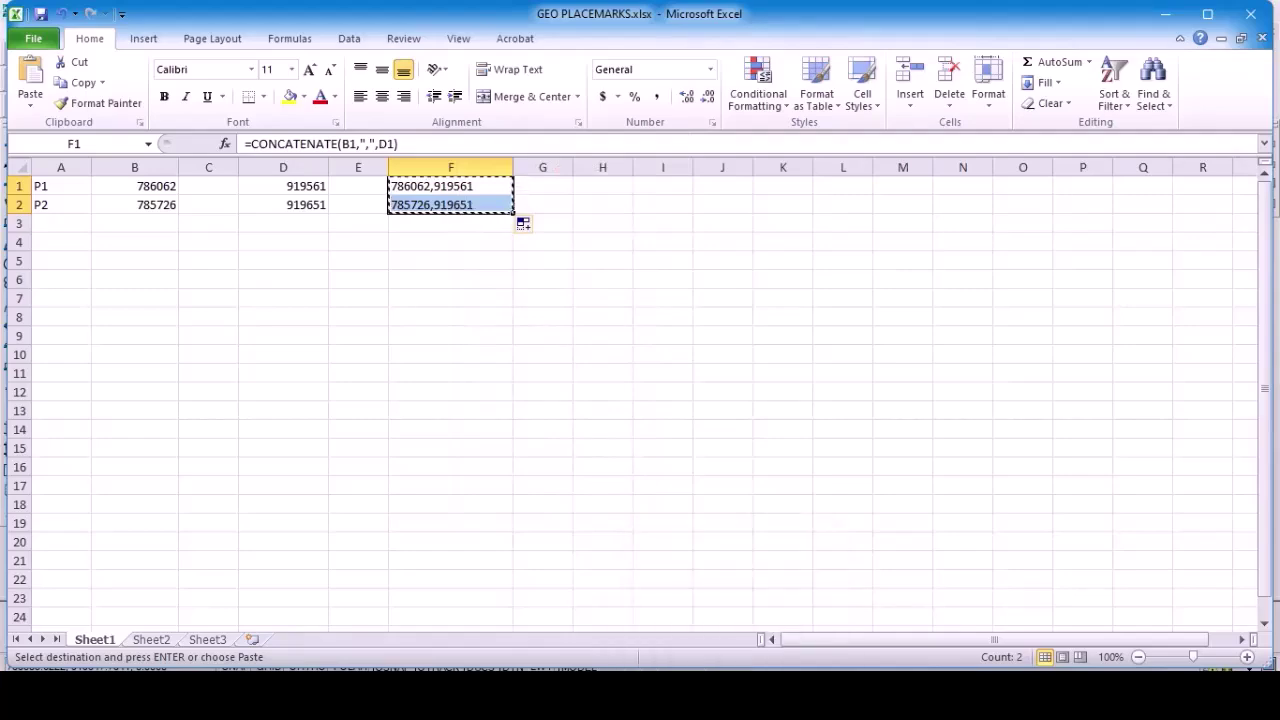
{"action": "left_click", "coordinate": [260, 628]}
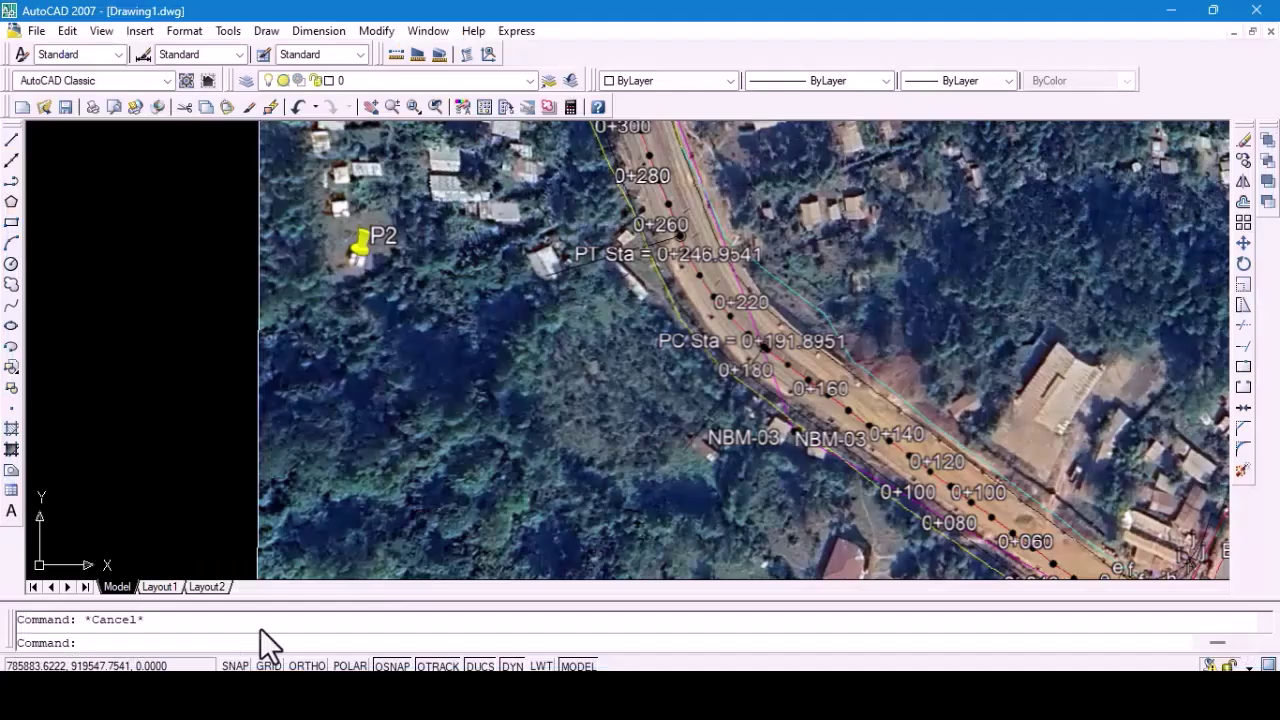
Draw a red polyline from P1 to P2 over the image using the copied coordinates 786062,919561 and 785726,919651.
{"action": "left_click", "coordinate": [705, 88]}
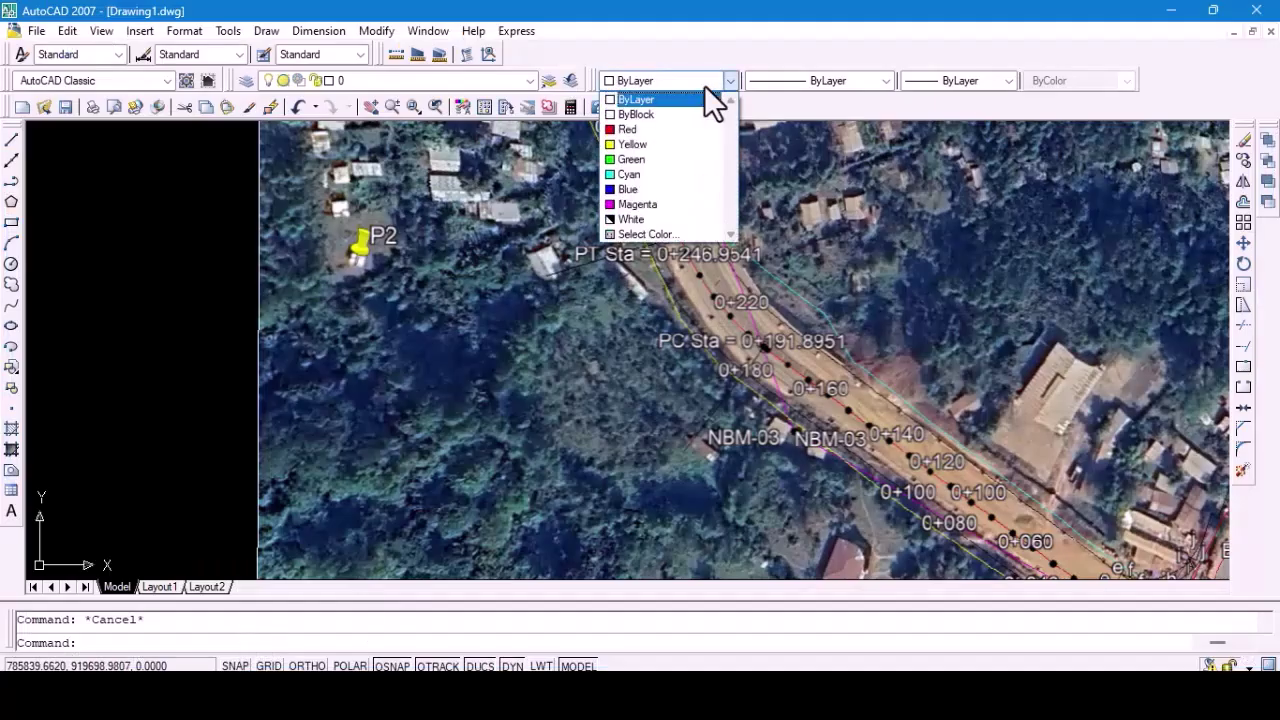
{"action": "left_click", "coordinate": [660, 129]}
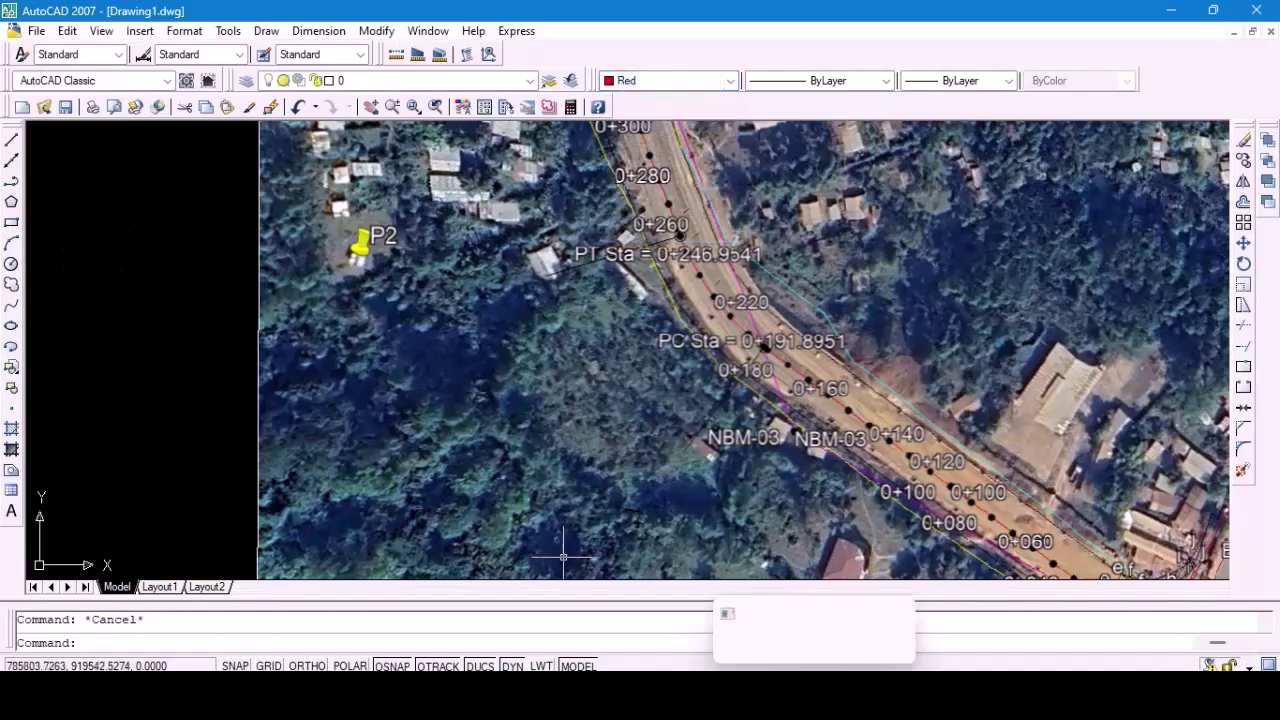
{"action": "left_click", "coordinate": [11, 181]}
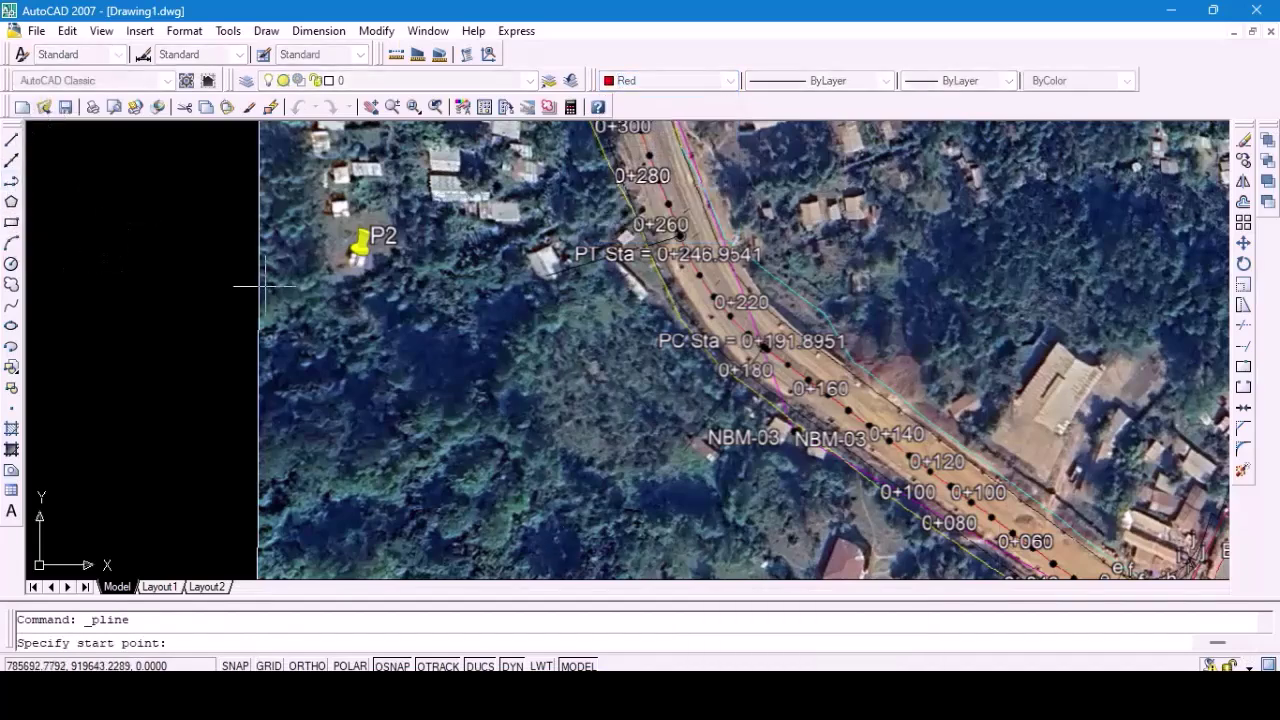
{"action": "right_click", "coordinate": [196, 641]}
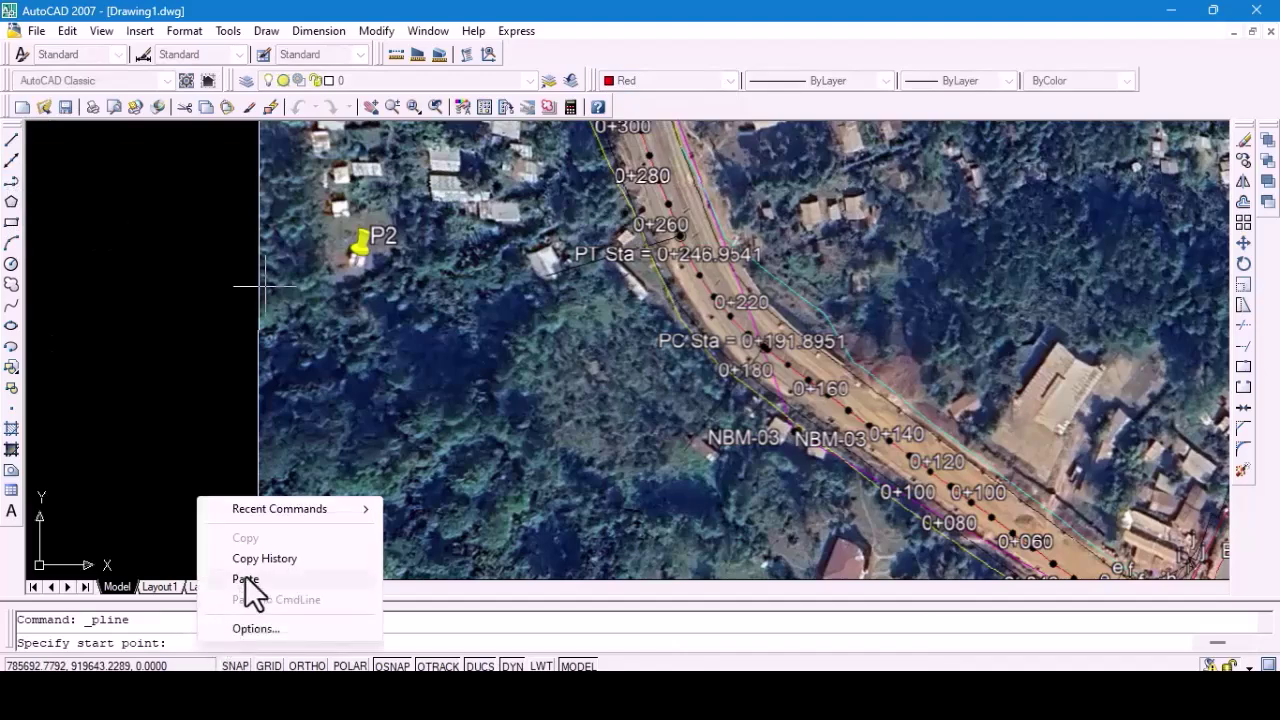
{"action": "left_click", "coordinate": [246, 581]}
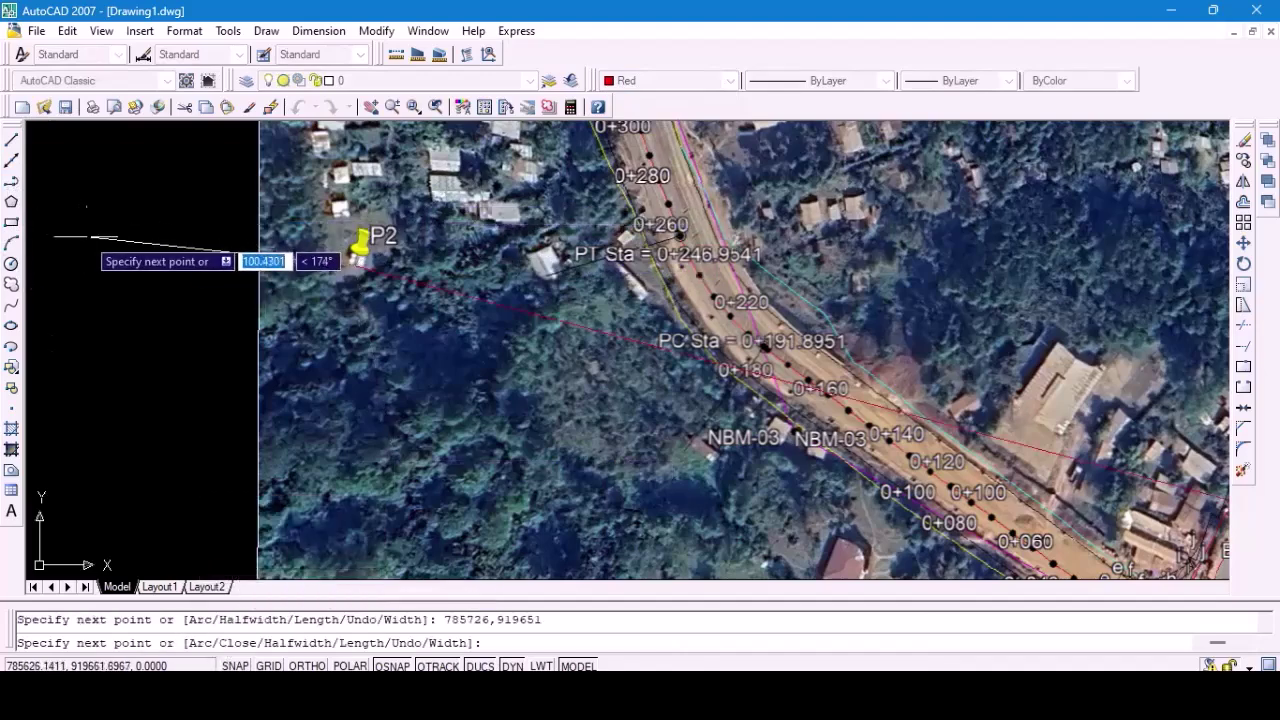
{"action": "key", "text": "Return"}
Examine how the red polyline's ends fit the P1 and P2 pins on the aligned image.
{"action": "scroll", "coordinate": [460, 292], "scroll_direction": "up", "scroll_amount": 4}
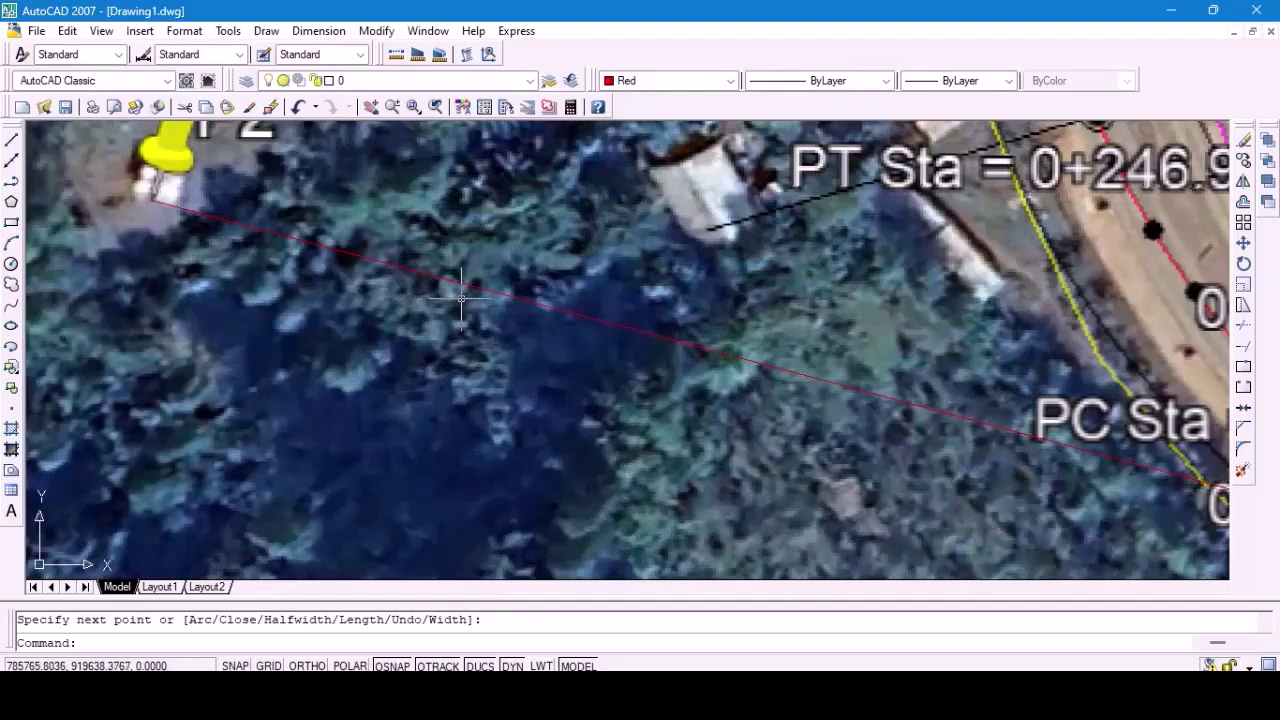
{"action": "scroll", "coordinate": [462, 296], "scroll_direction": "down", "scroll_amount": 4}
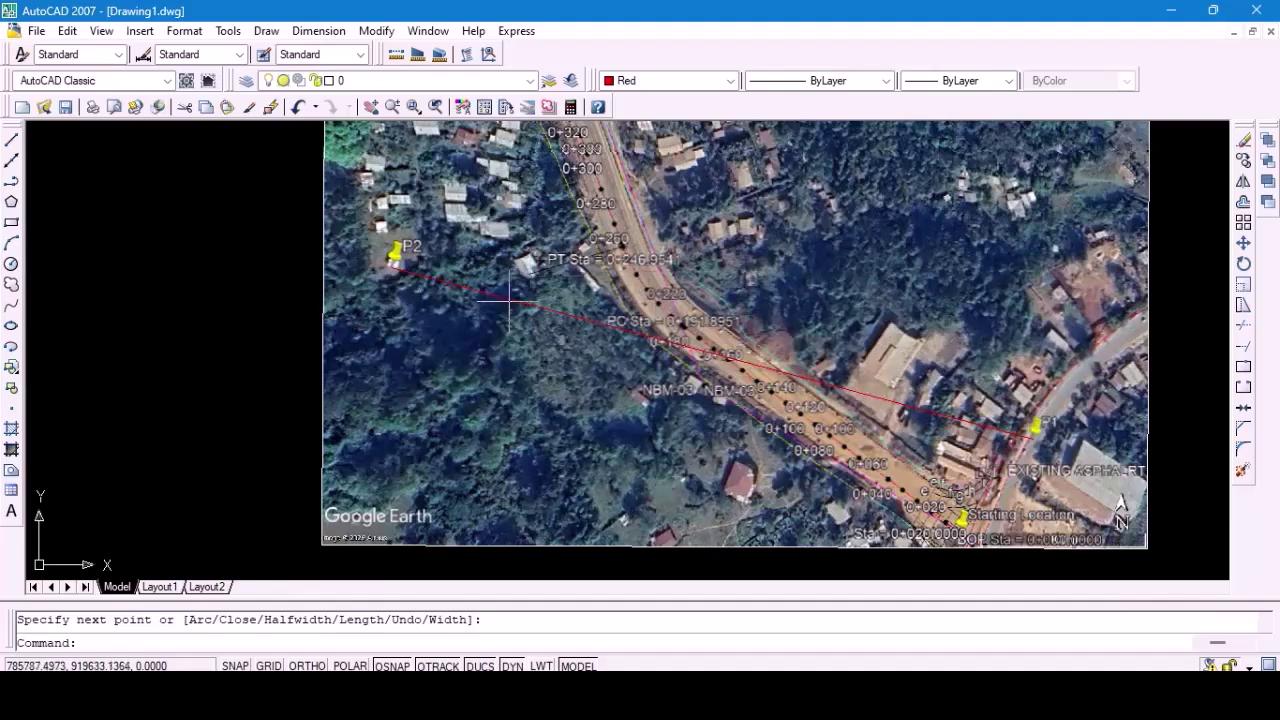
{"action": "scroll", "coordinate": [248, 337], "scroll_direction": "down", "scroll_amount": 2}
{"action": "scroll", "coordinate": [568, 362], "scroll_direction": "up", "scroll_amount": 2}
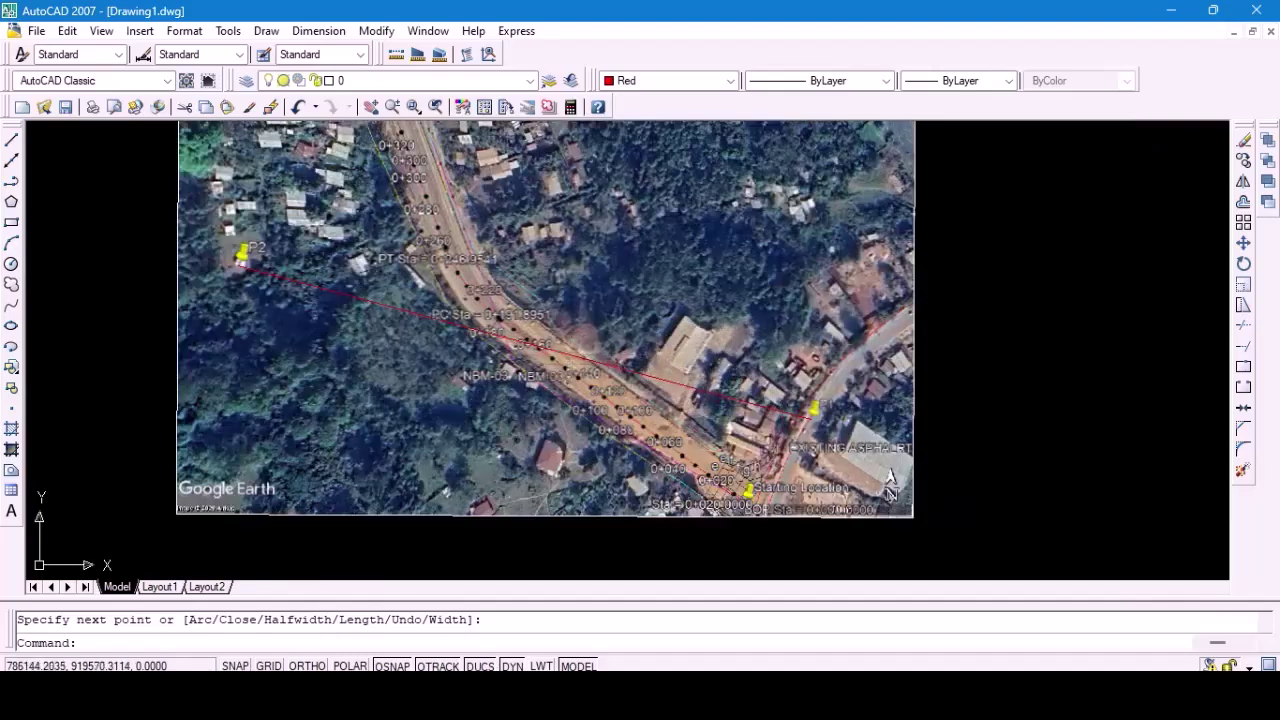
{"action": "scroll", "coordinate": [790, 318], "scroll_direction": "down", "scroll_amount": 2}
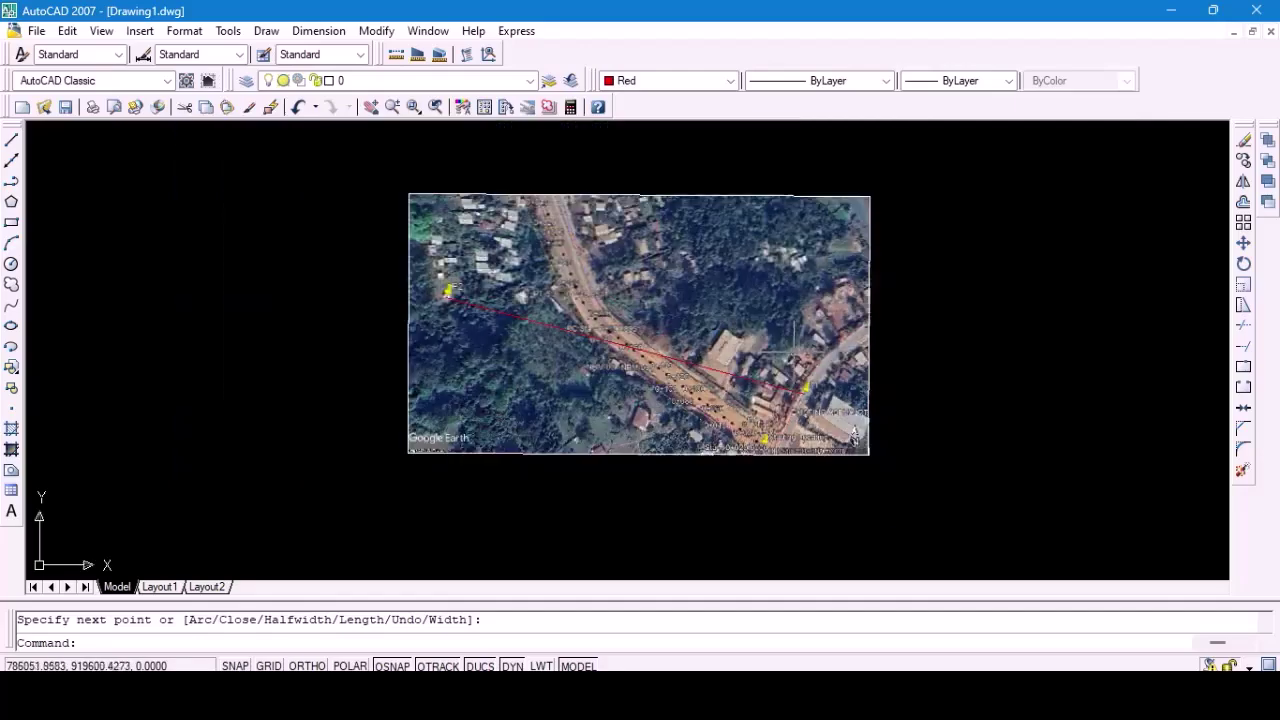
{"action": "scroll", "coordinate": [658, 257], "scroll_direction": "up", "scroll_amount": 5}
{"action": "scroll", "coordinate": [835, 318], "scroll_direction": "down", "scroll_amount": 2}
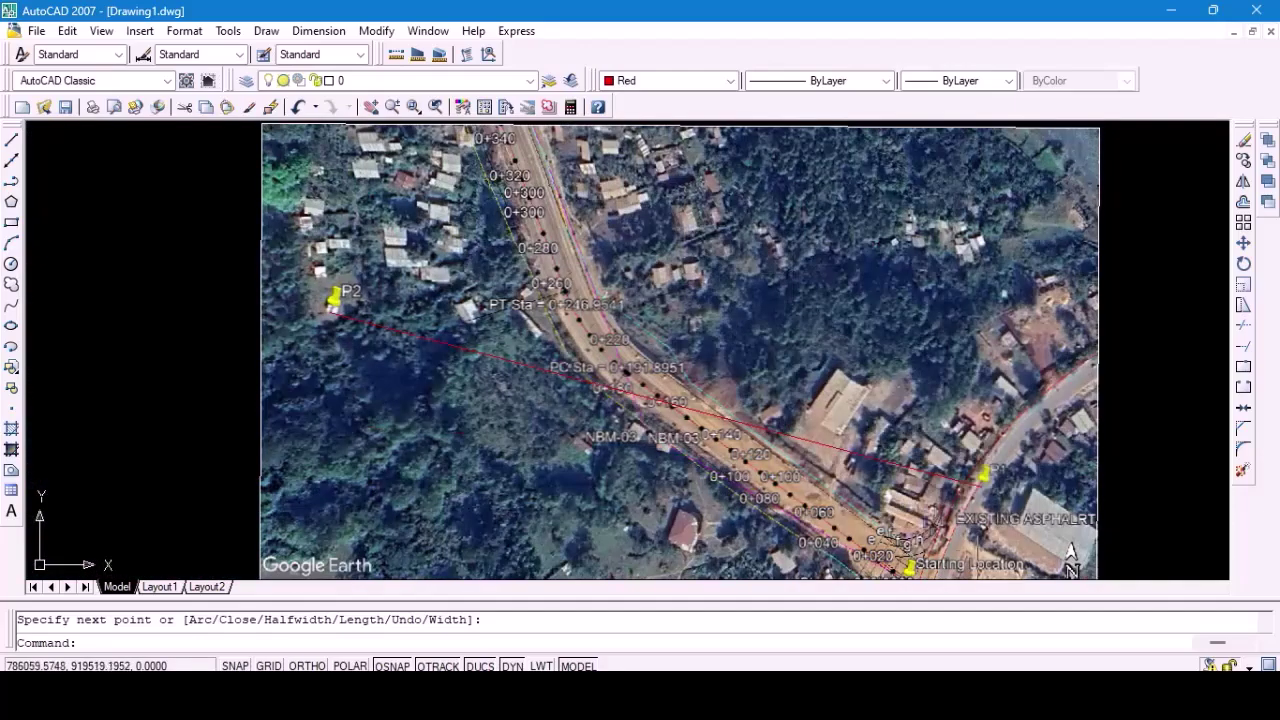
{"action": "scroll", "coordinate": [835, 318], "scroll_direction": "down", "scroll_amount": 2}
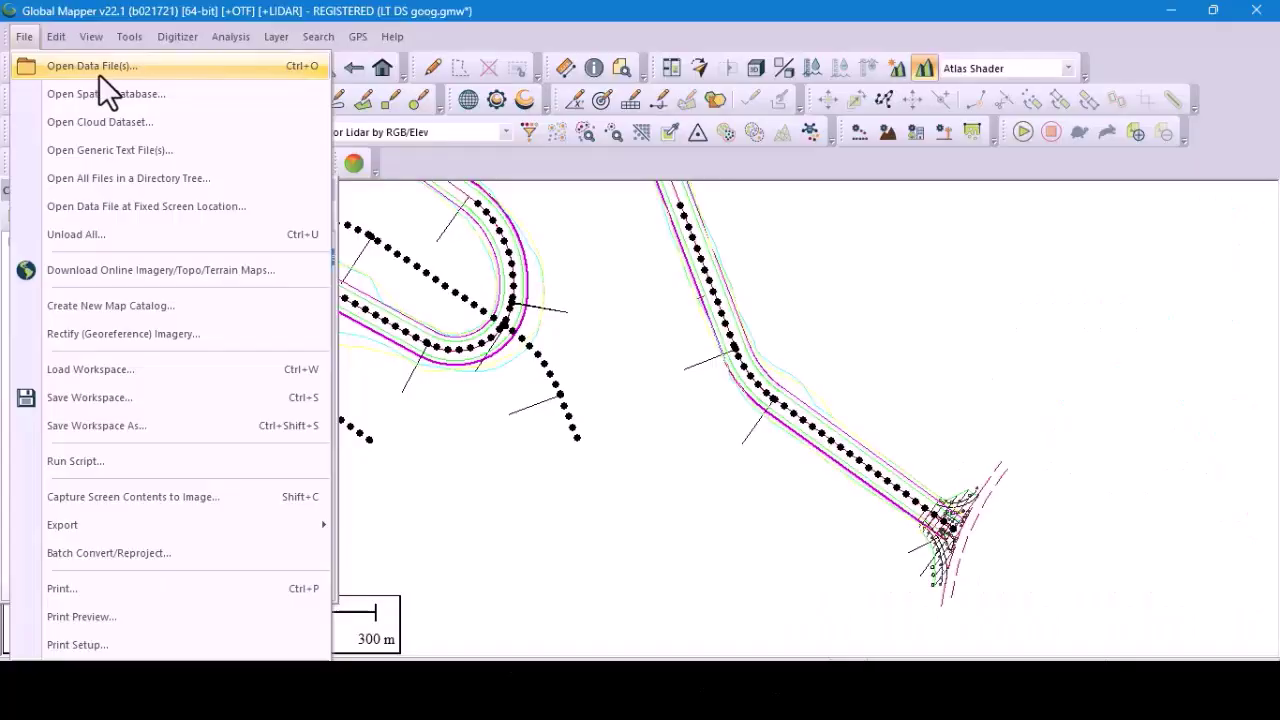
Open the PM.png image from the ALL DS folder as a data file in Global Mapper.
{"action": "left_click", "coordinate": [99, 66]}
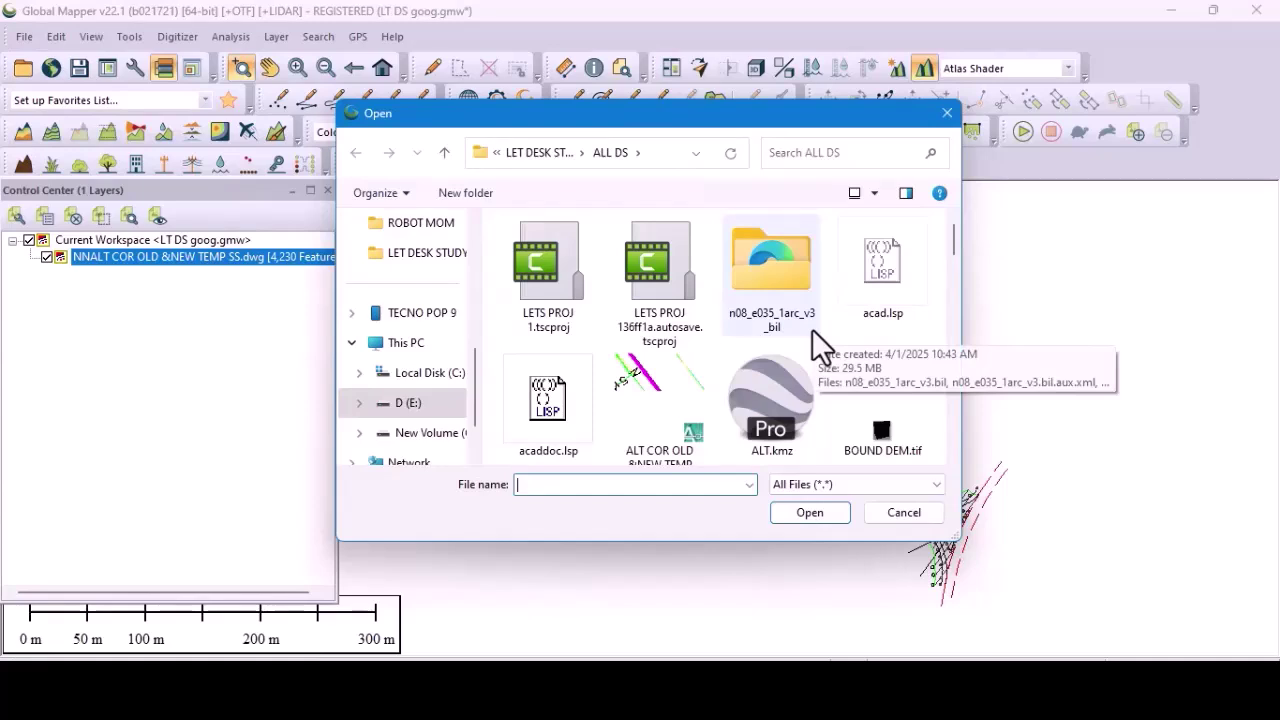
{"action": "left_click", "coordinate": [778, 412]}
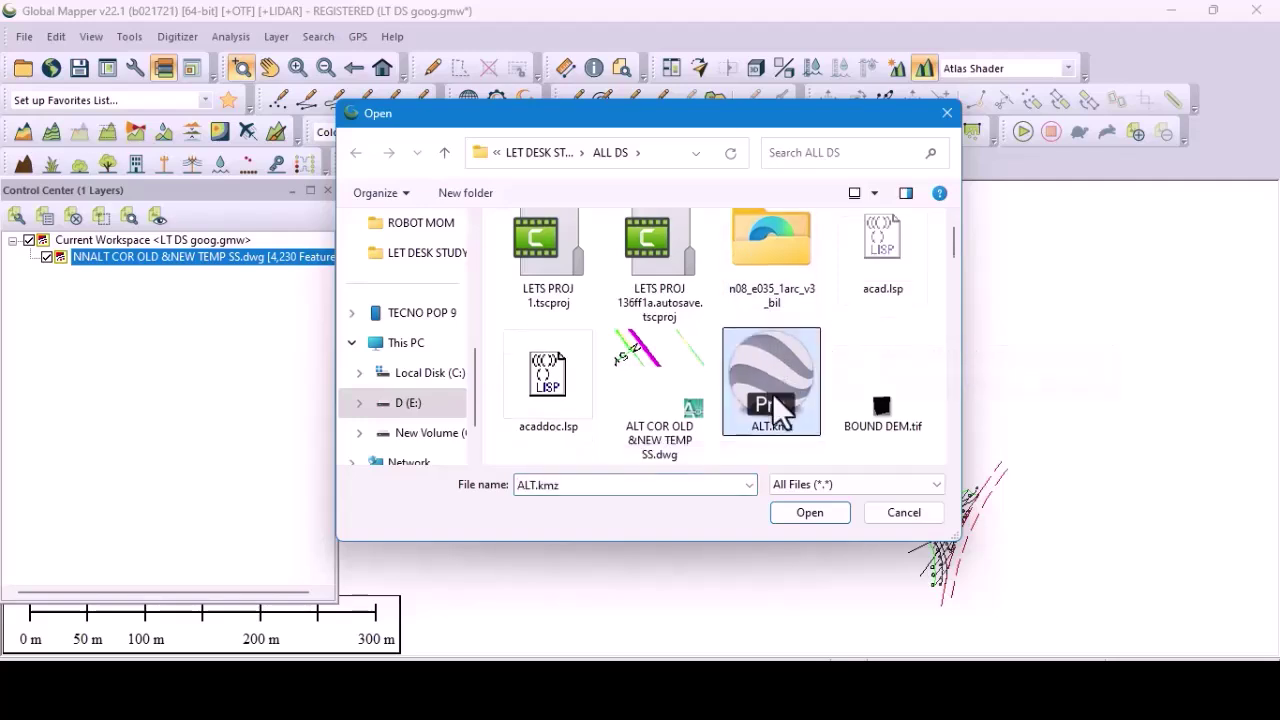
{"action": "key", "text": "p"}
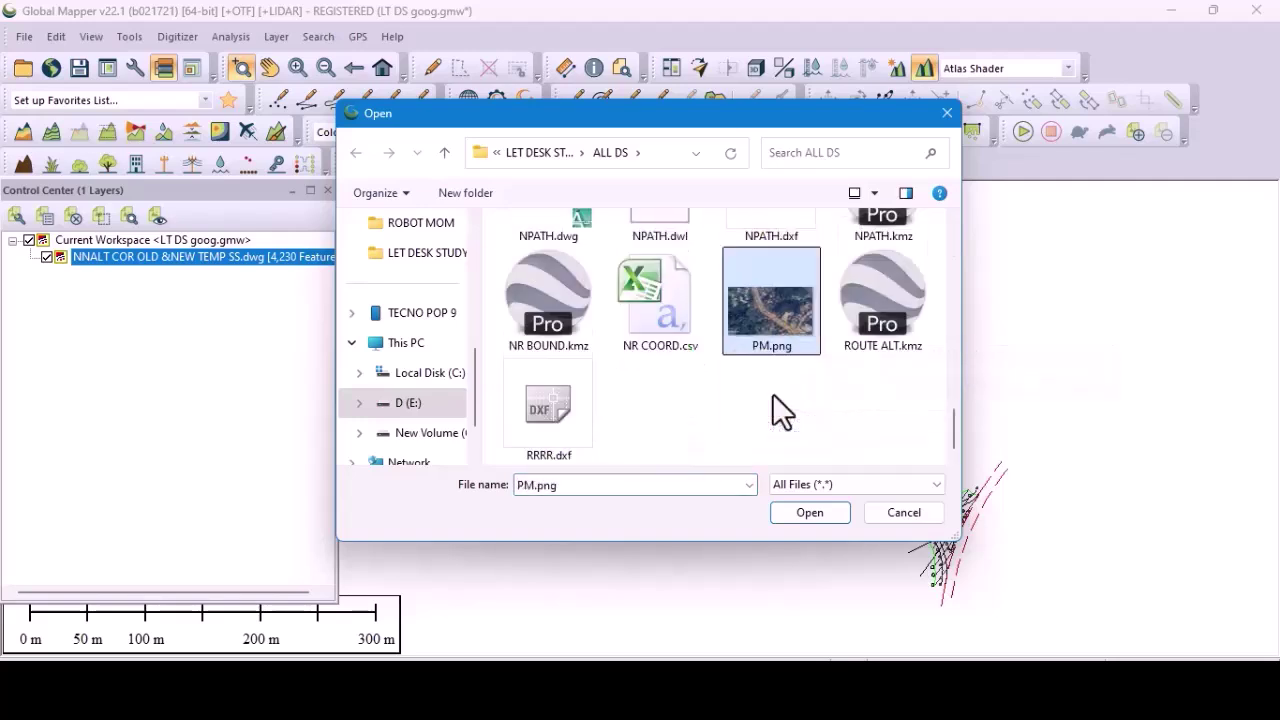
{"action": "key", "text": "m"}
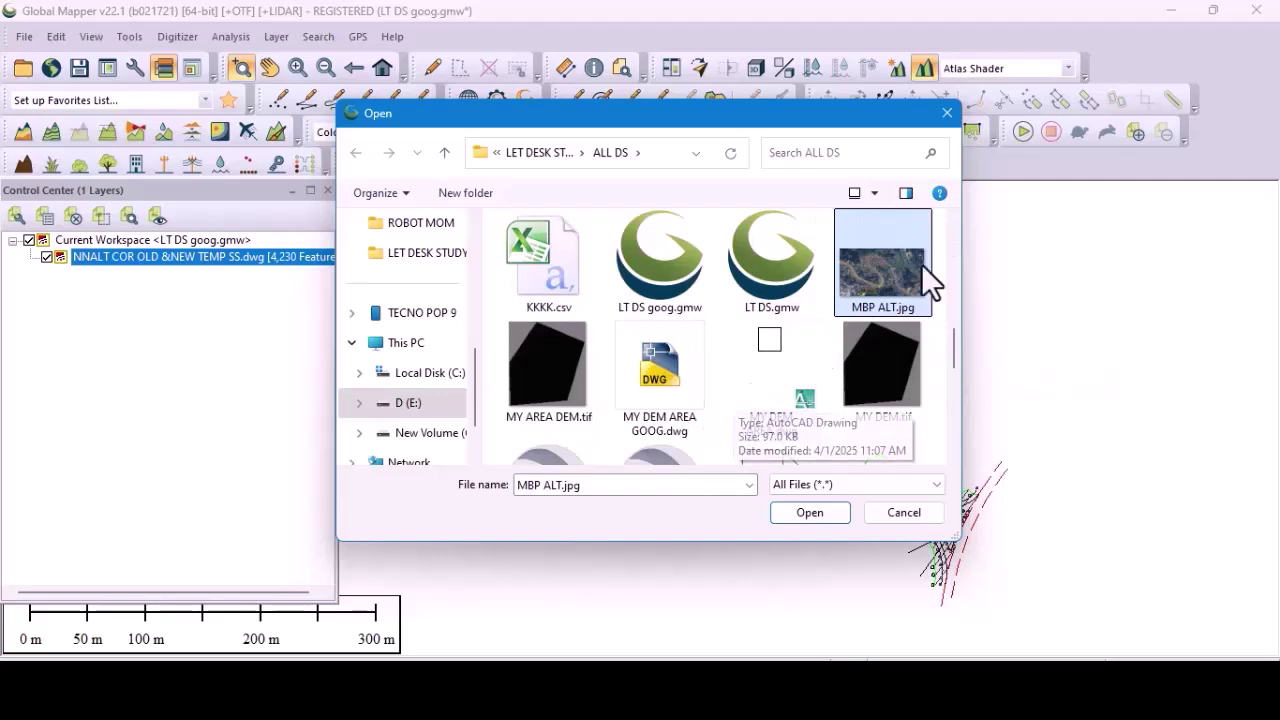
{"action": "scroll", "coordinate": [690, 370], "scroll_direction": "down", "scroll_amount": 1}
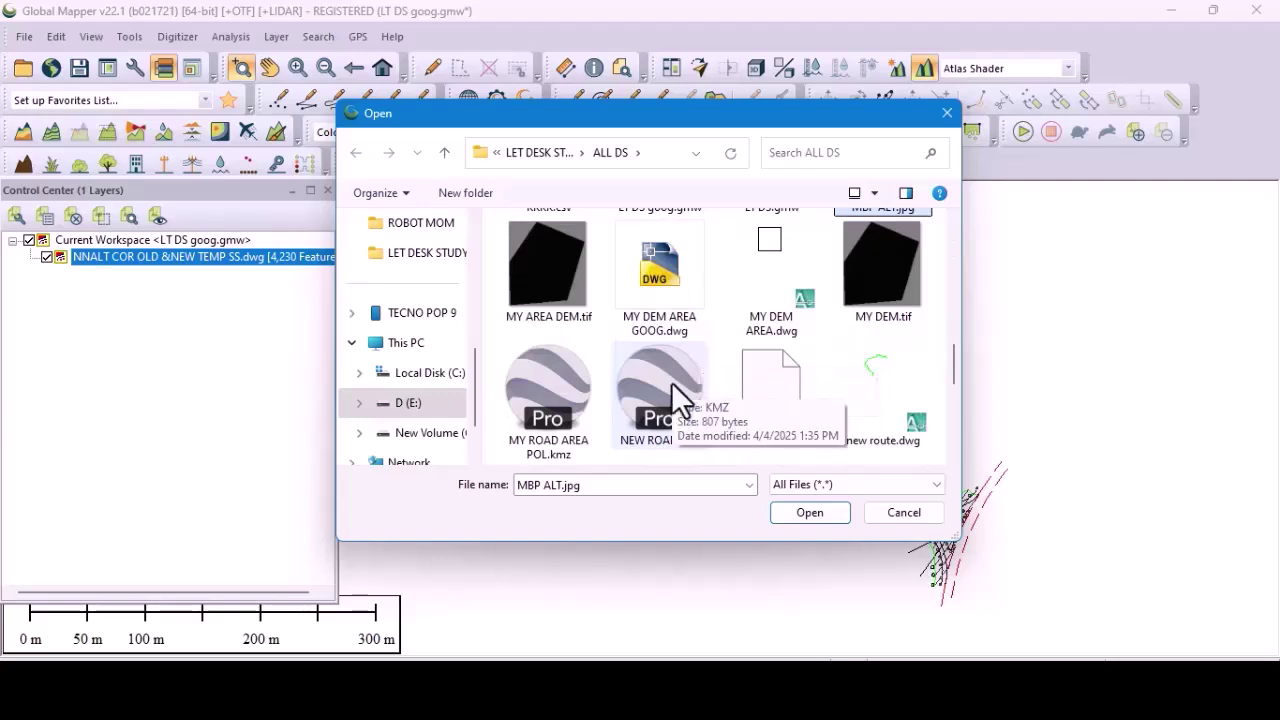
{"action": "left_click", "coordinate": [671, 382]}
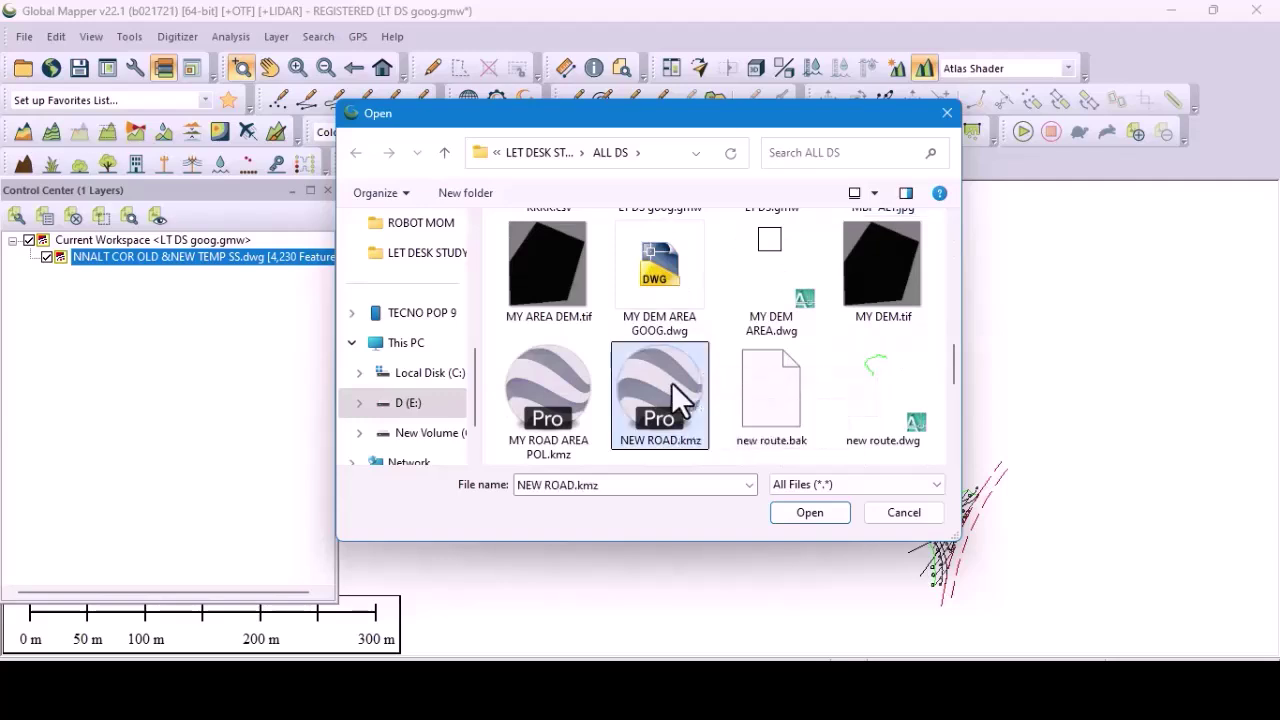
{"action": "key", "text": "p"}
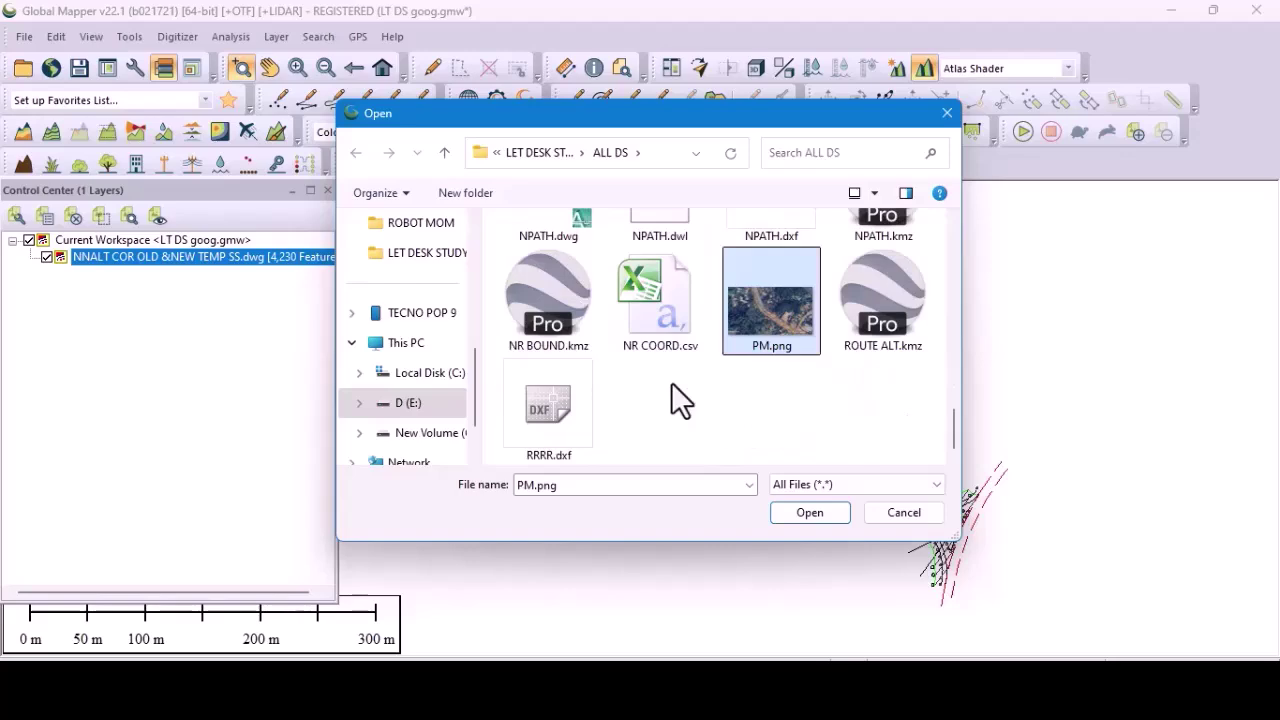
{"action": "double_click", "coordinate": [784, 291]}
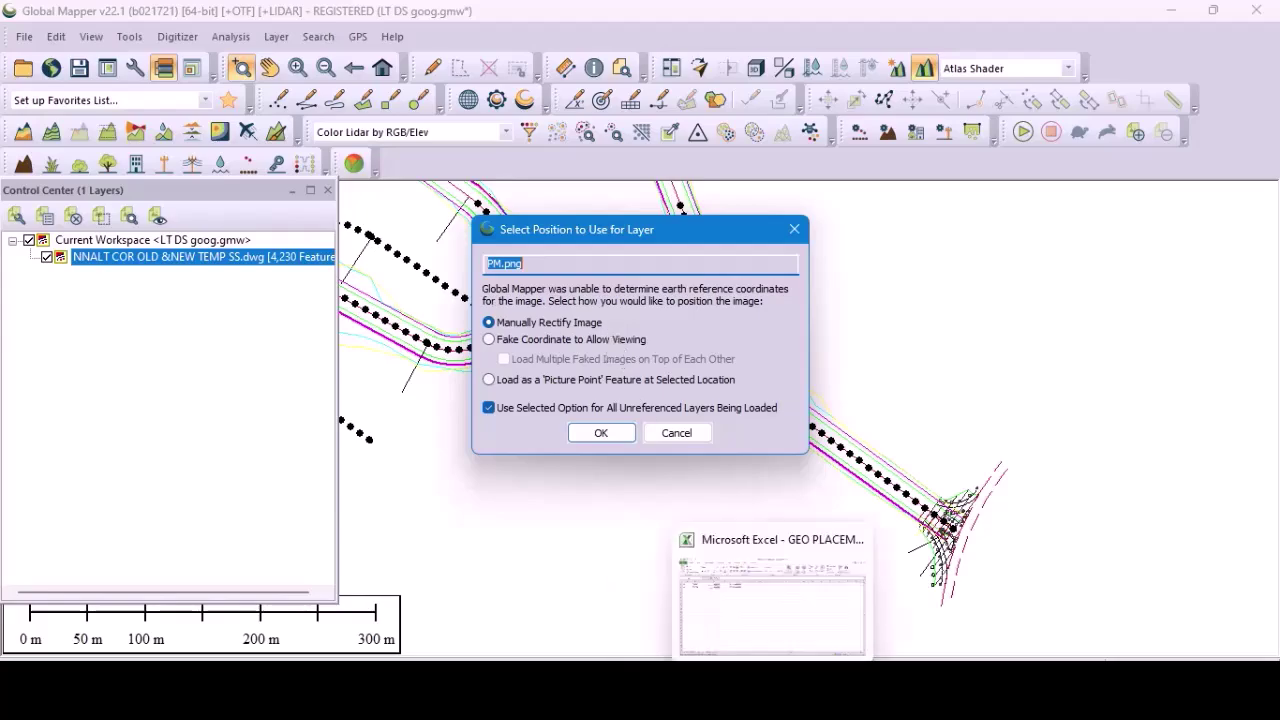
Check the P1 and P2 coordinates in the GEO PLACEMARKS.xlsx workbook in Excel, then return to Global Mapper.
{"action": "left_click", "coordinate": [796, 618]}
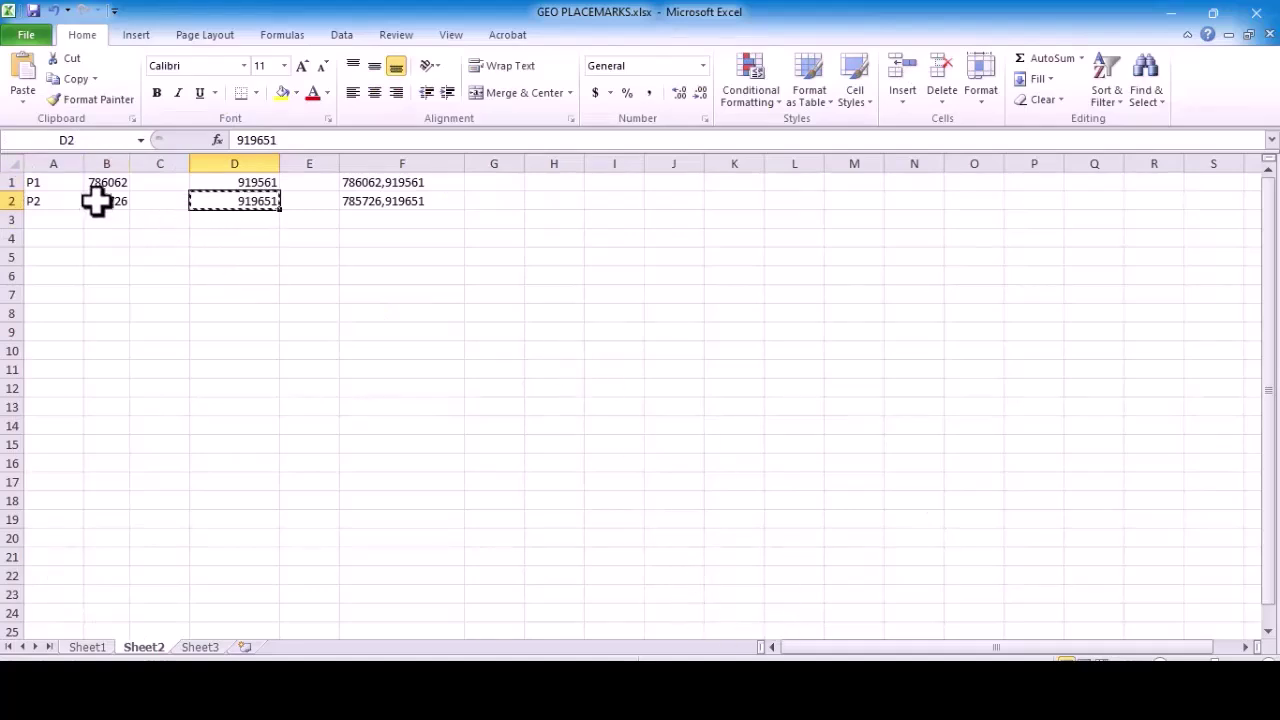
{"action": "mouse_move", "coordinate": [772, 690]}
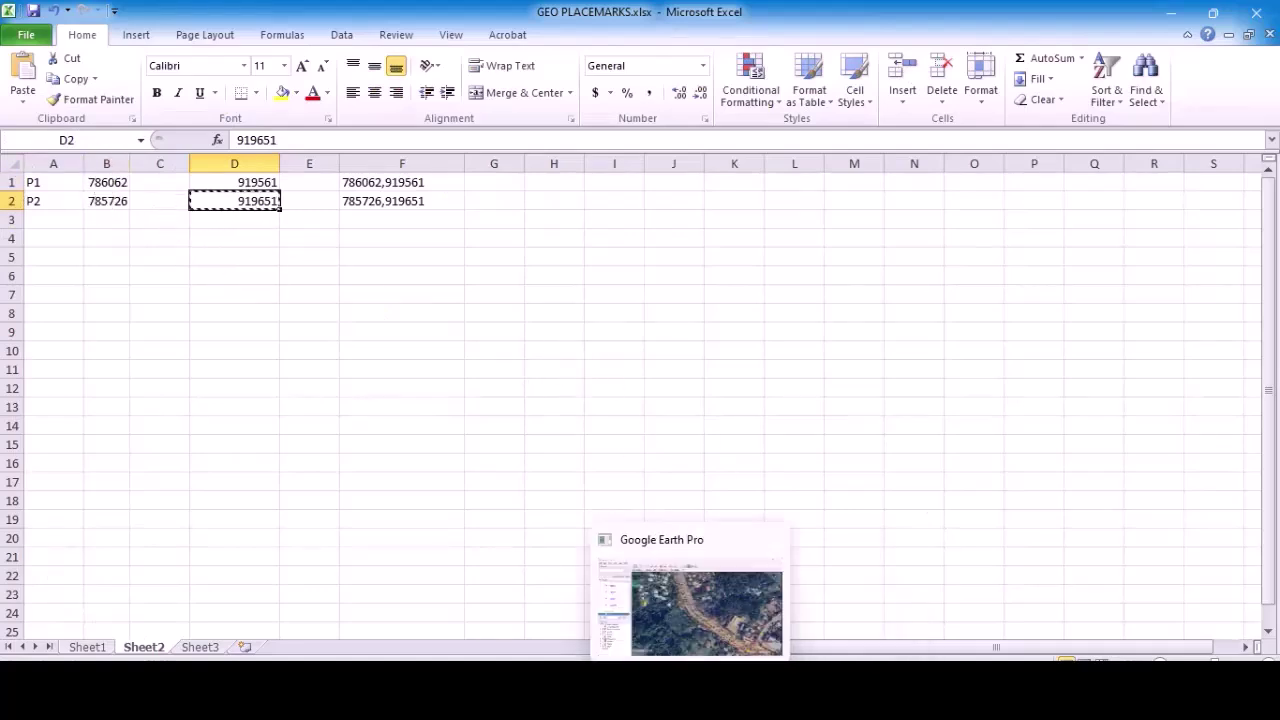
{"action": "left_click", "coordinate": [663, 620]}
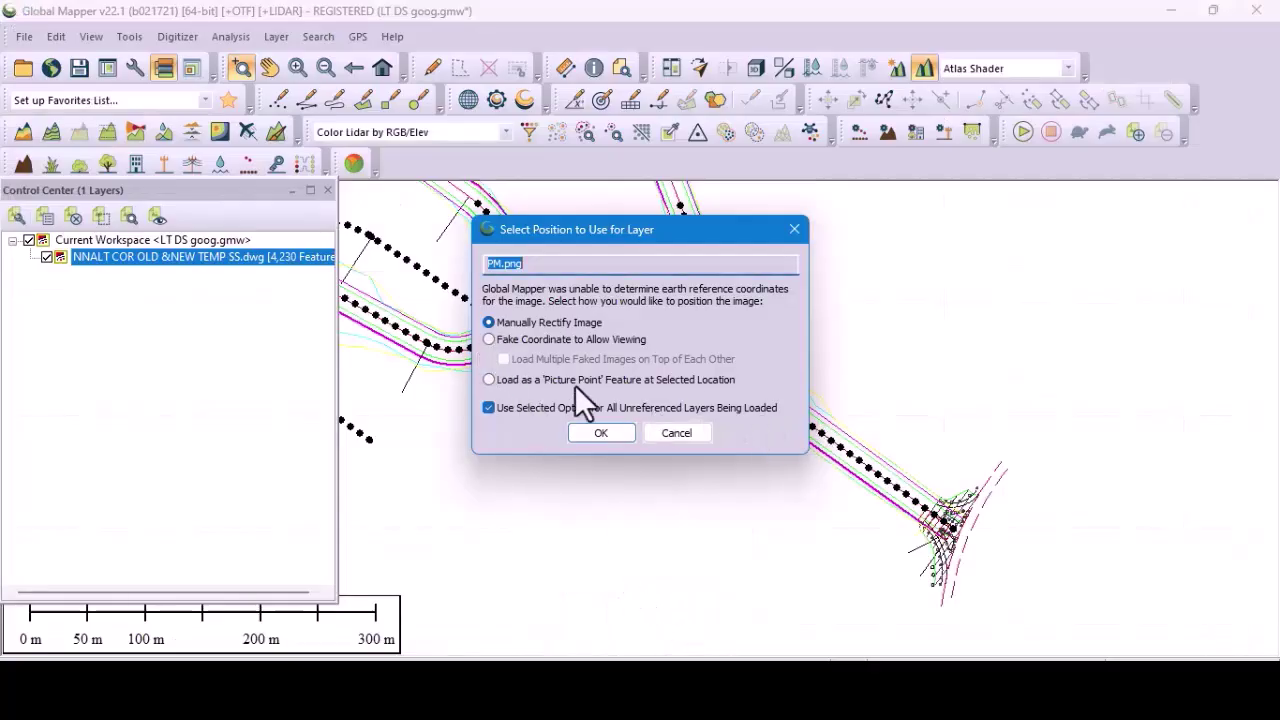
Choose to manually rectify PM.png and dismiss the tip to bring up the Image Rectifier.
{"action": "left_click", "coordinate": [486, 339]}
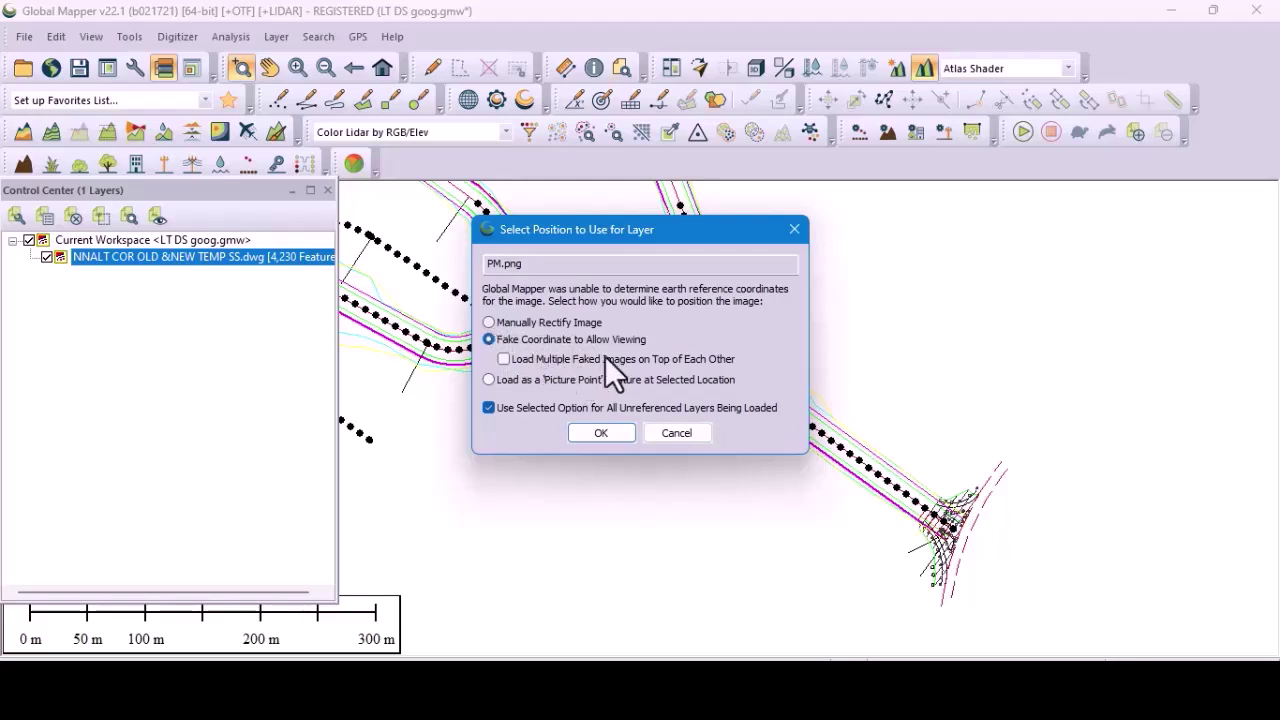
{"action": "left_click", "coordinate": [488, 322]}
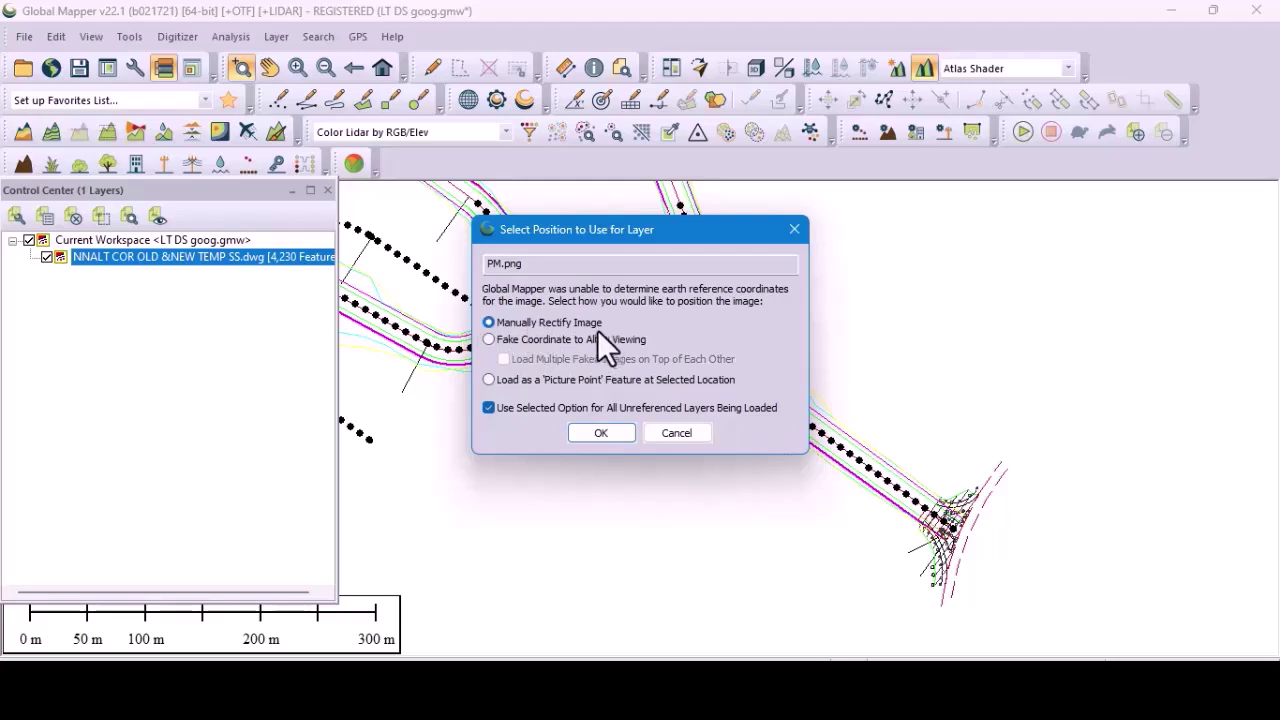
{"action": "left_click", "coordinate": [608, 434]}
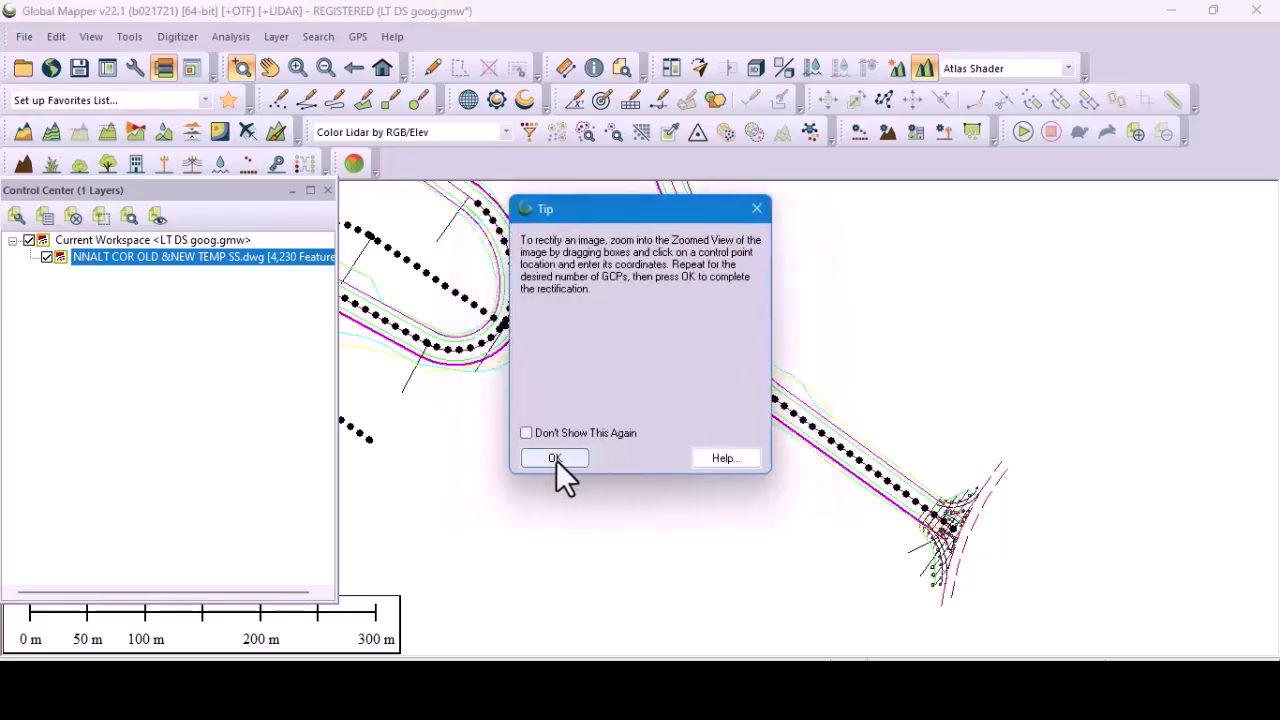
{"action": "left_click", "coordinate": [555, 459]}
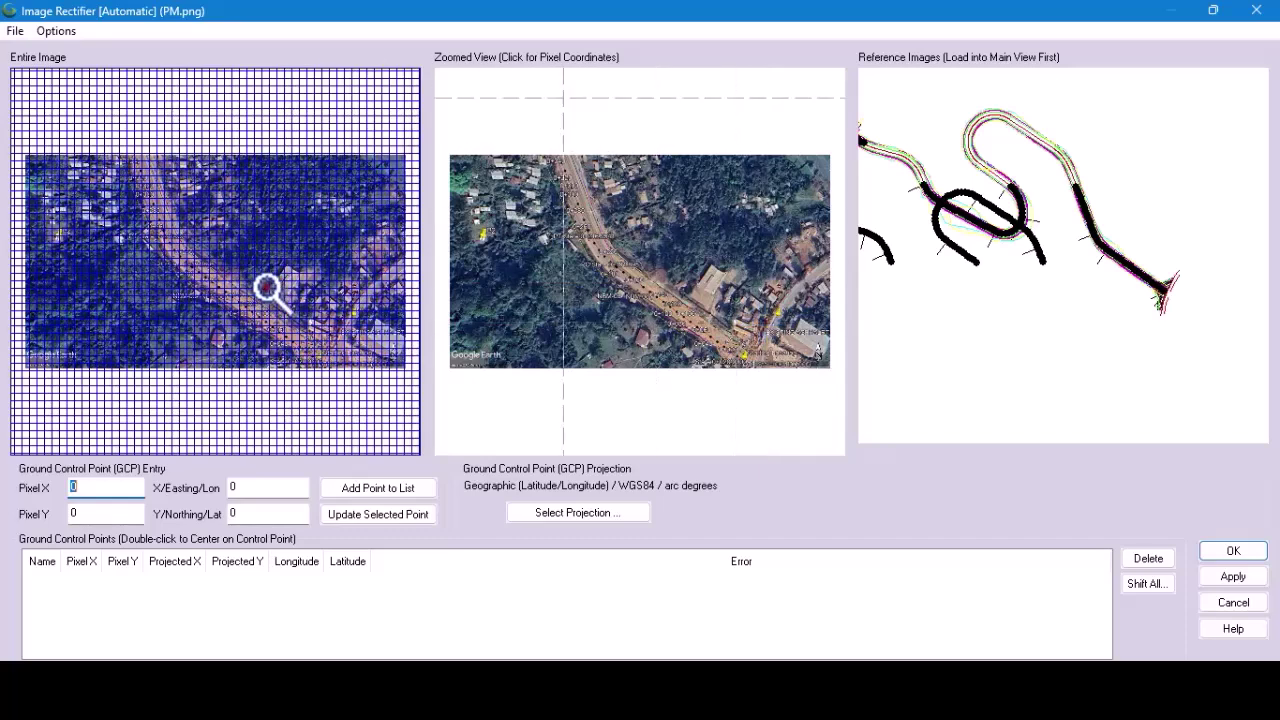
Examine the P1 and P2 placemark pins on PM.png in the rectifier's zoomed view.
{"action": "left_click", "coordinate": [352, 335]}
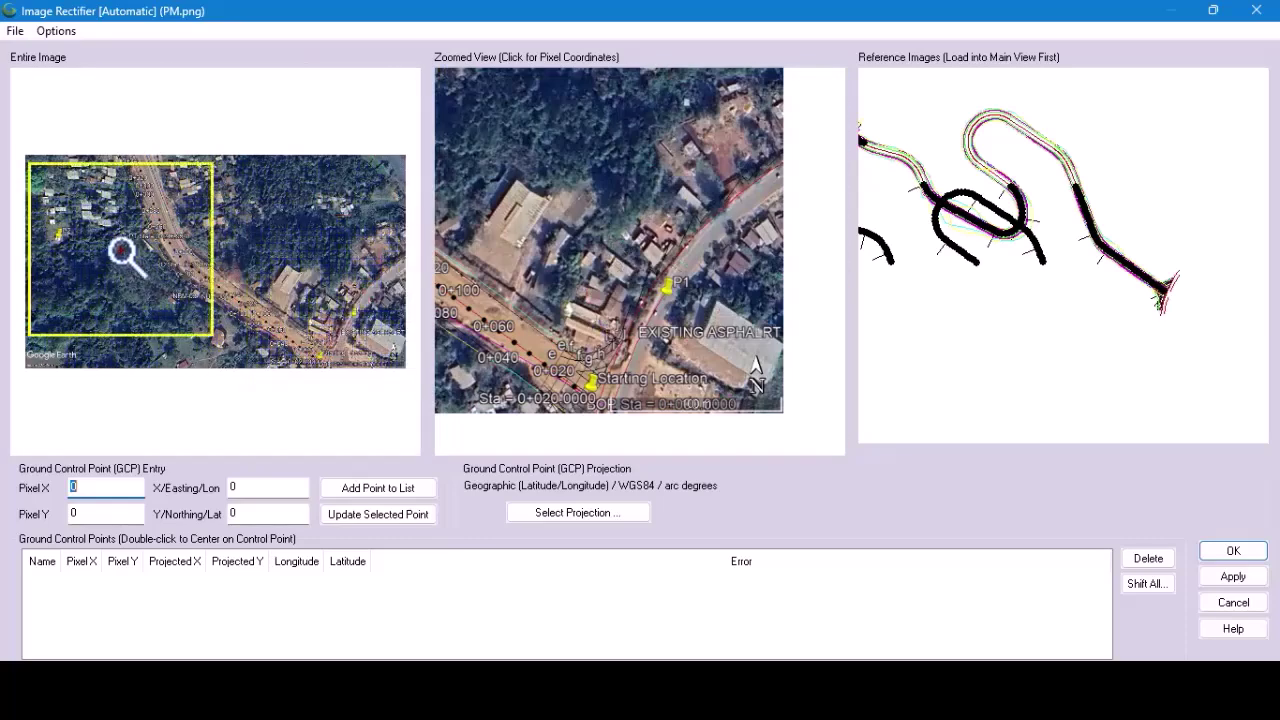
{"action": "left_click", "coordinate": [126, 257]}
{"action": "left_click", "coordinate": [366, 306]}
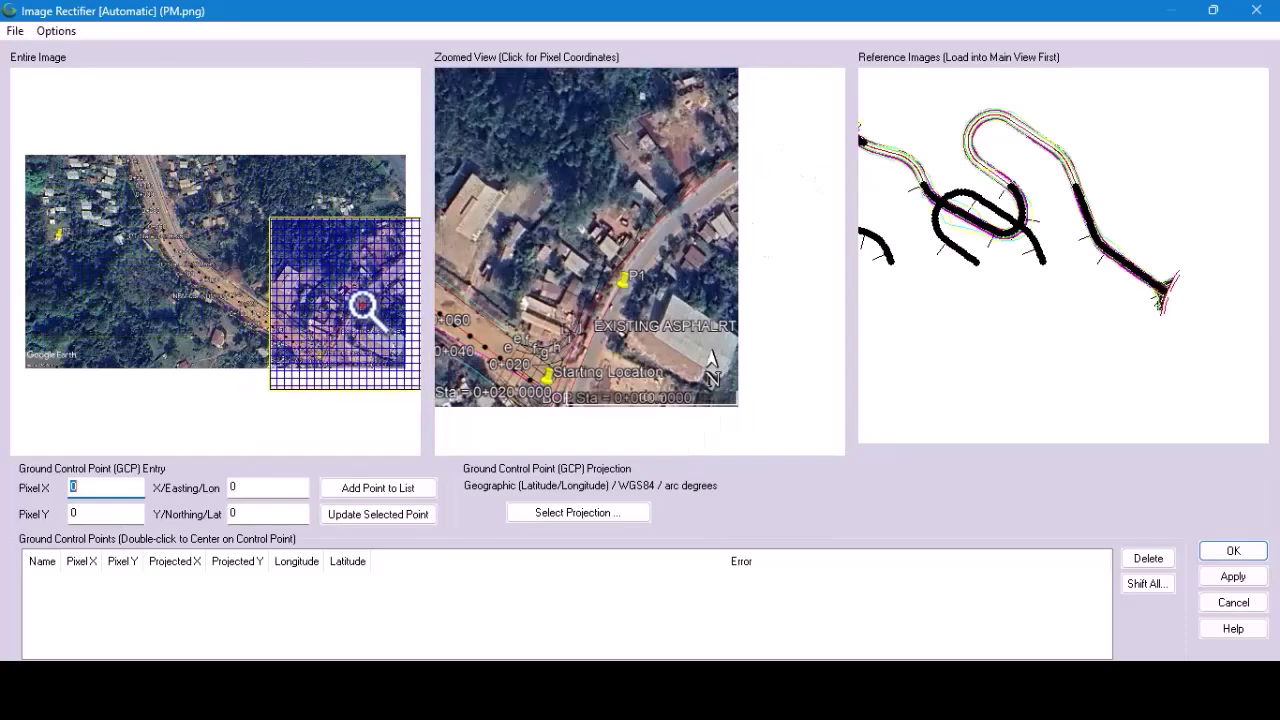
{"action": "left_click", "coordinate": [76, 286]}
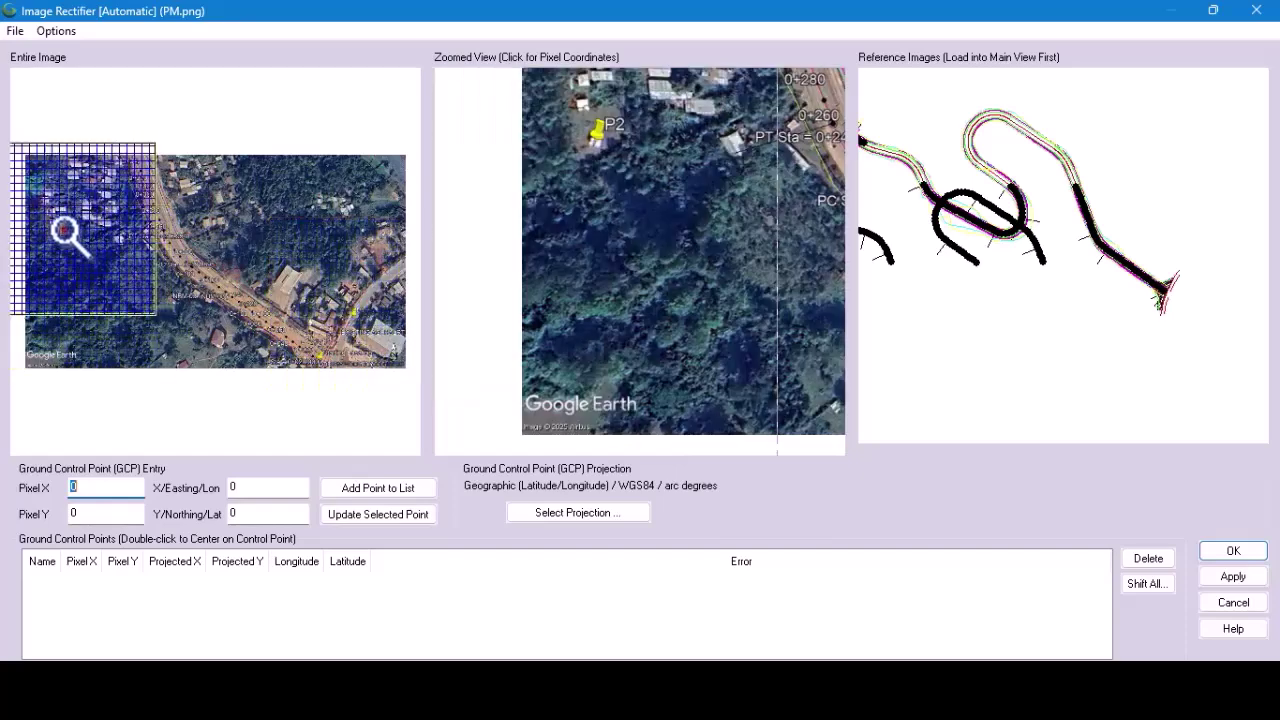
{"action": "left_click", "coordinate": [66, 234]}
{"action": "left_click", "coordinate": [374, 292]}
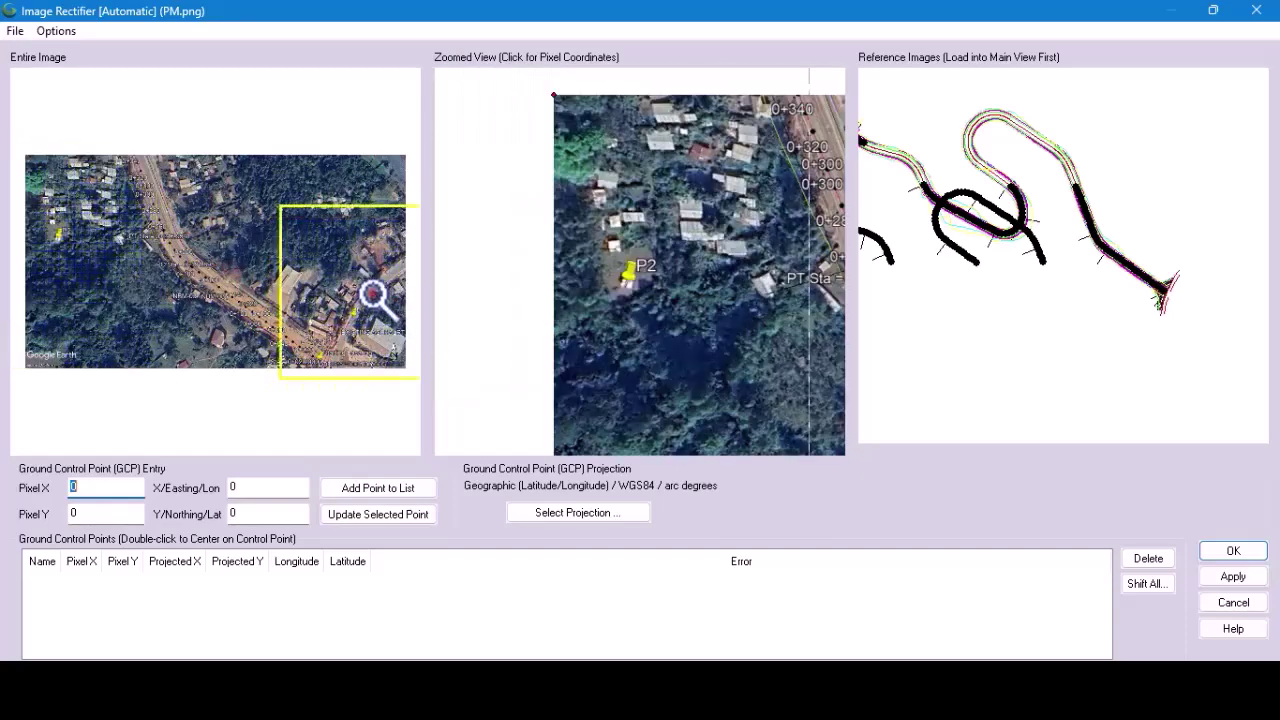
{"action": "left_click", "coordinate": [284, 186]}
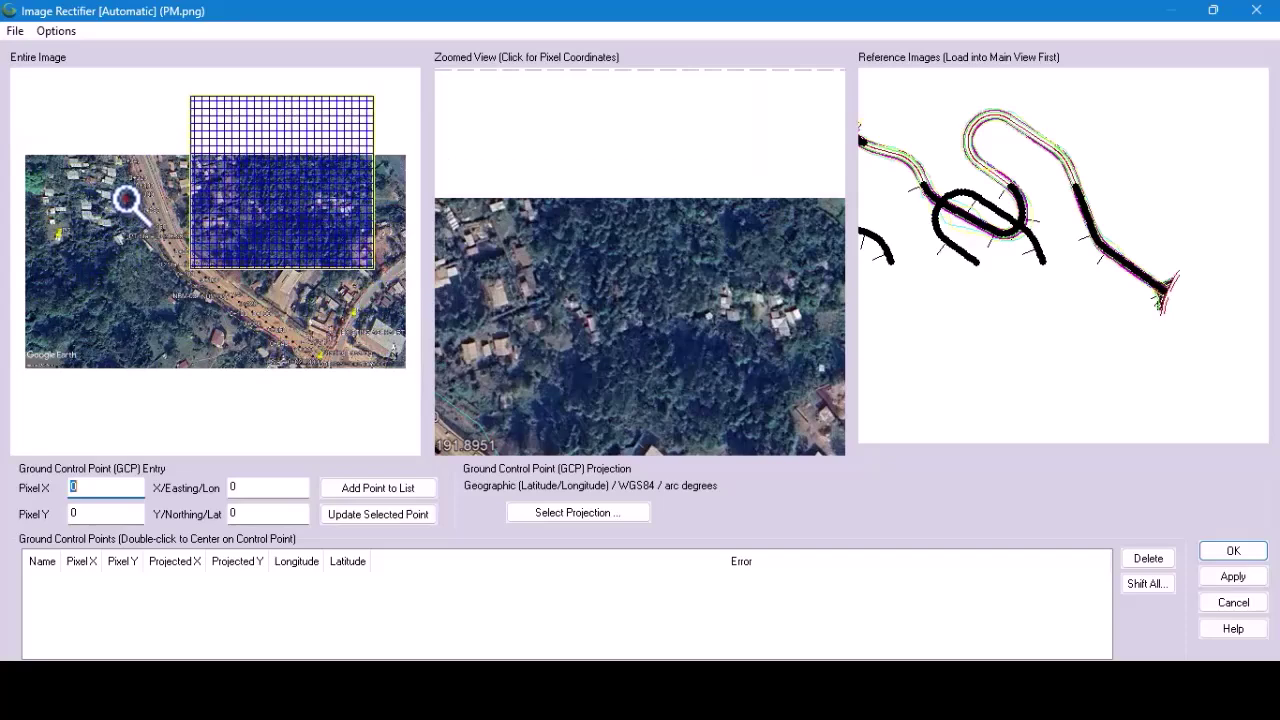
{"action": "left_click", "coordinate": [128, 200]}
{"action": "left_click", "coordinate": [88, 300]}
{"action": "left_click", "coordinate": [268, 306]}
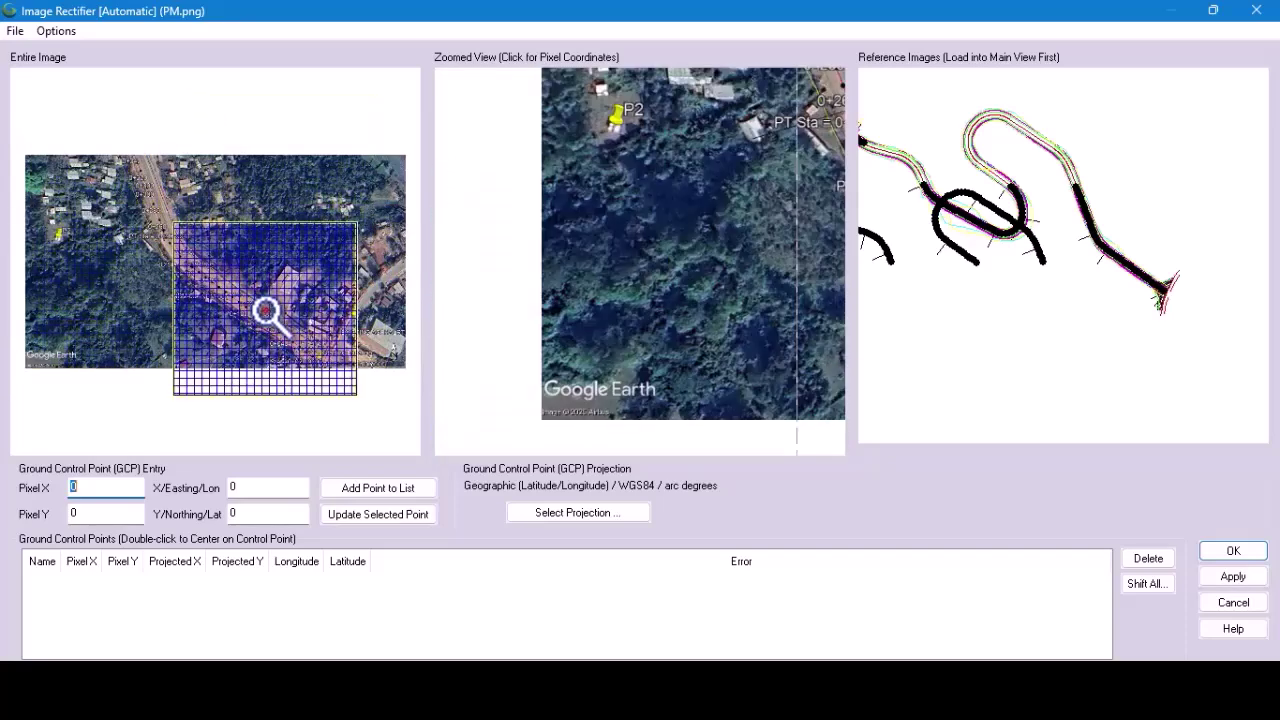
{"action": "left_click", "coordinate": [371, 291]}
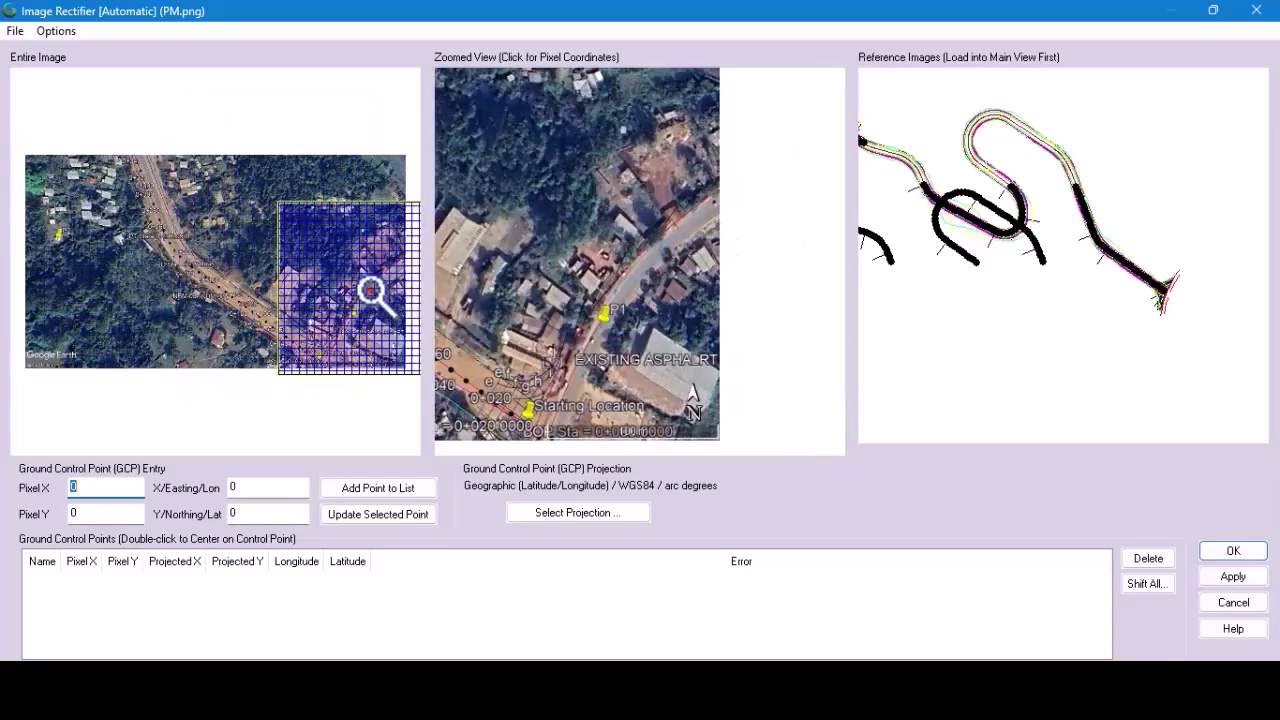
{"action": "scroll", "coordinate": [378, 313], "scroll_direction": "up", "scroll_amount": 2}
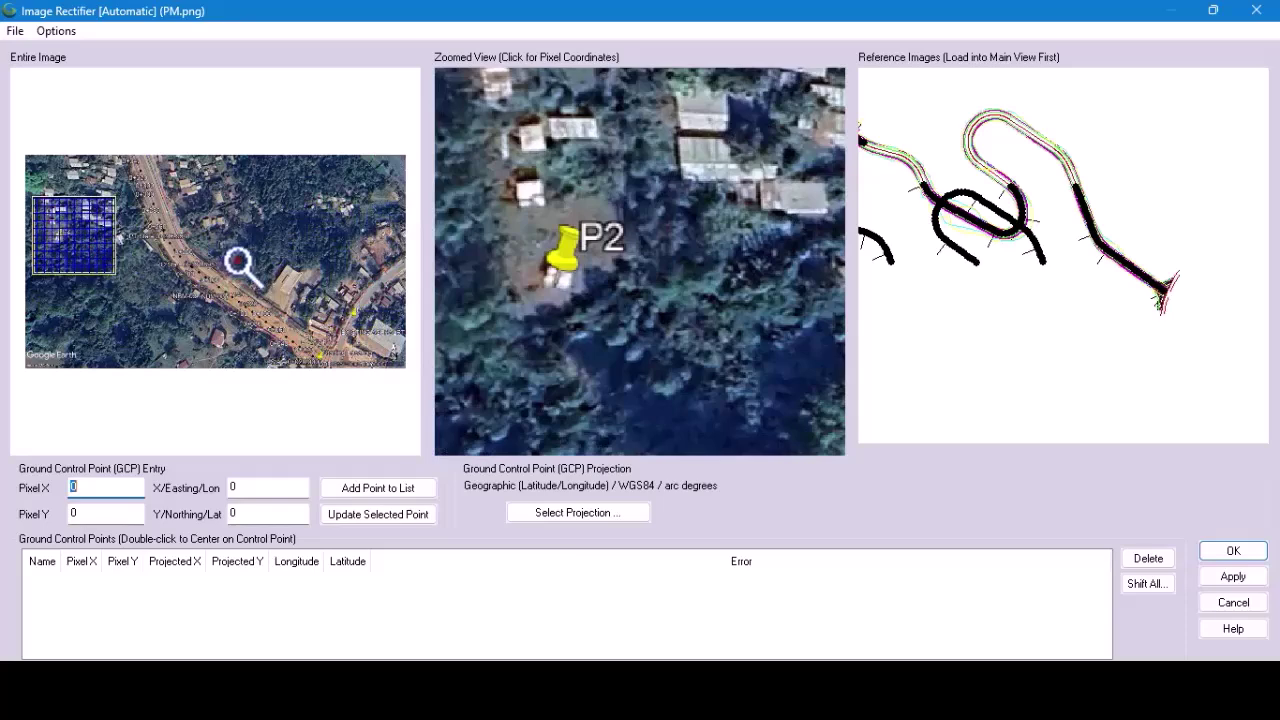
{"action": "scroll", "coordinate": [238, 262], "scroll_direction": "up", "scroll_amount": 2}
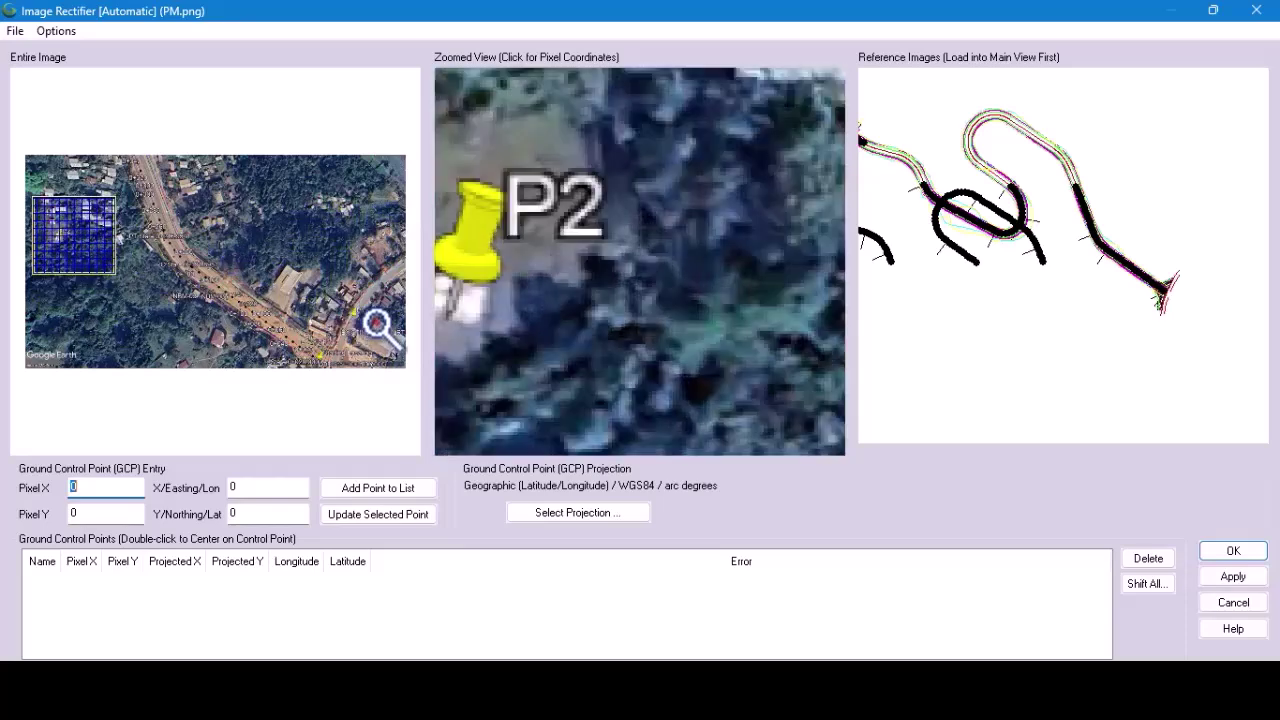
Pick the tip of the P1 pin as a control point's pixel position, then close the Image Rectifier without adding it.
{"action": "left_click", "coordinate": [372, 316]}
{"action": "left_click", "coordinate": [349, 320]}
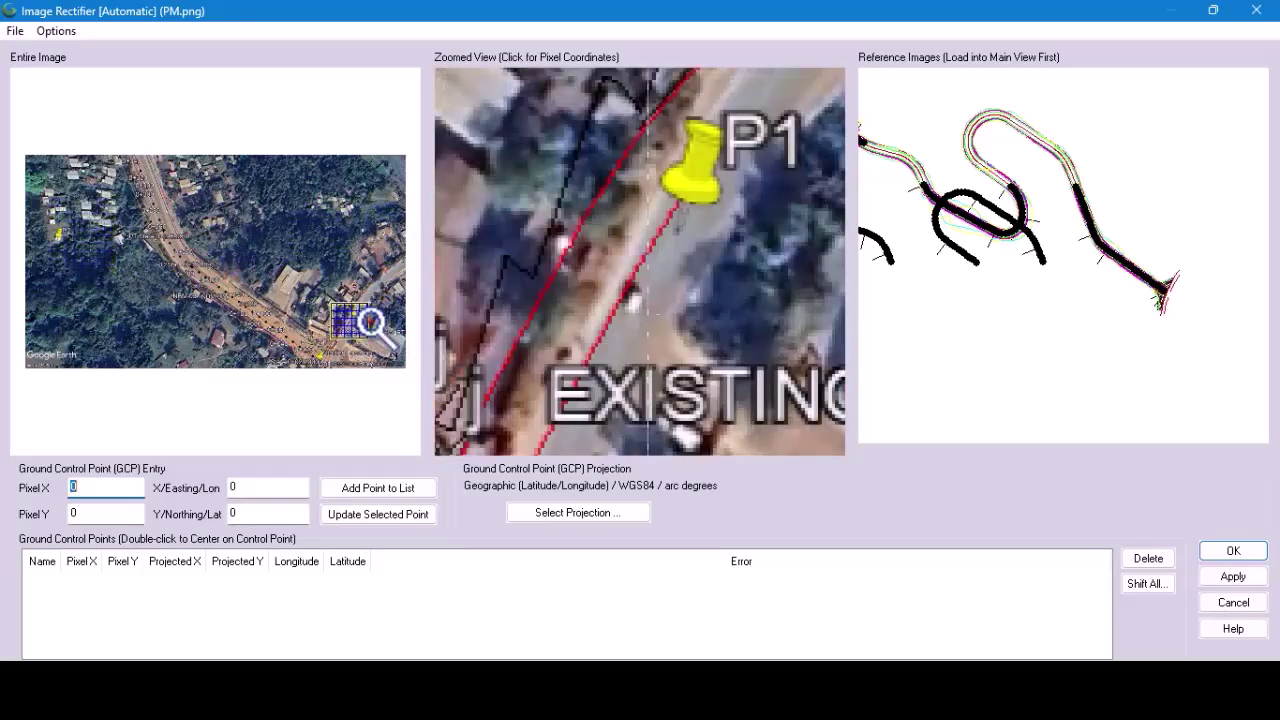
{"action": "scroll", "coordinate": [703, 262], "scroll_direction": "up", "scroll_amount": 1}
{"action": "scroll", "coordinate": [700, 256], "scroll_direction": "down", "scroll_amount": 3}
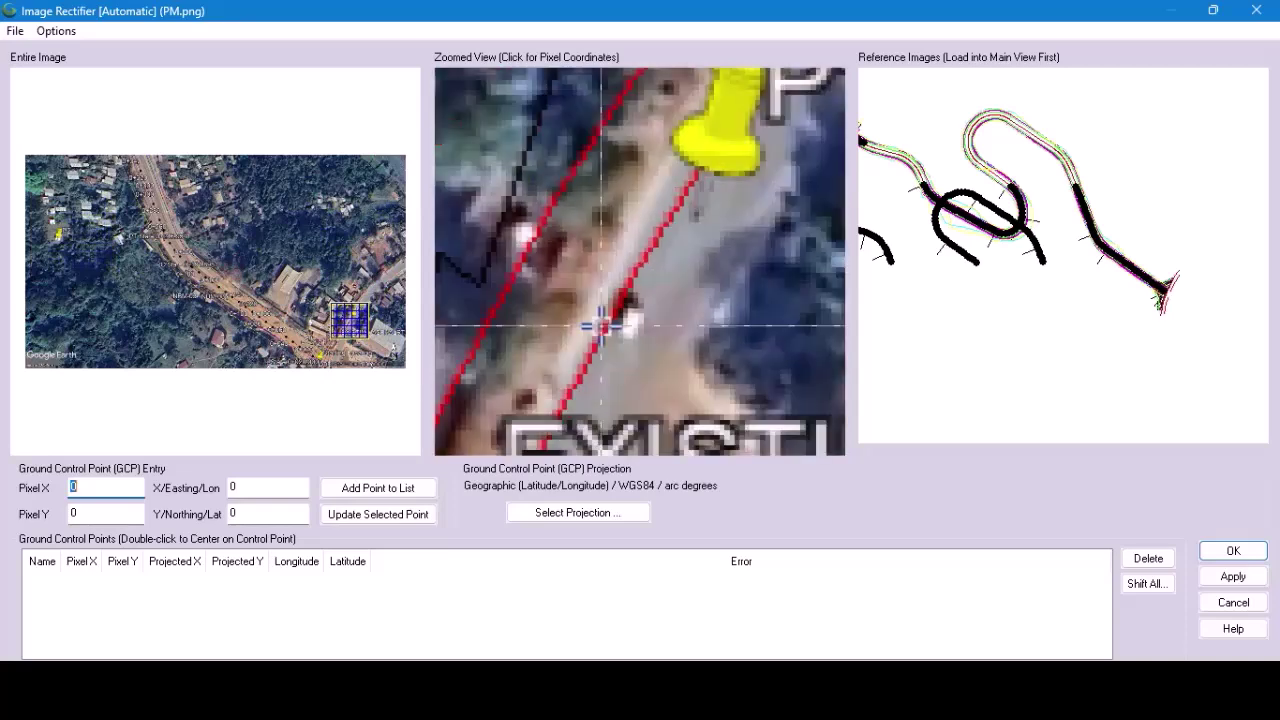
{"action": "scroll", "coordinate": [670, 222], "scroll_direction": "up", "scroll_amount": 1}
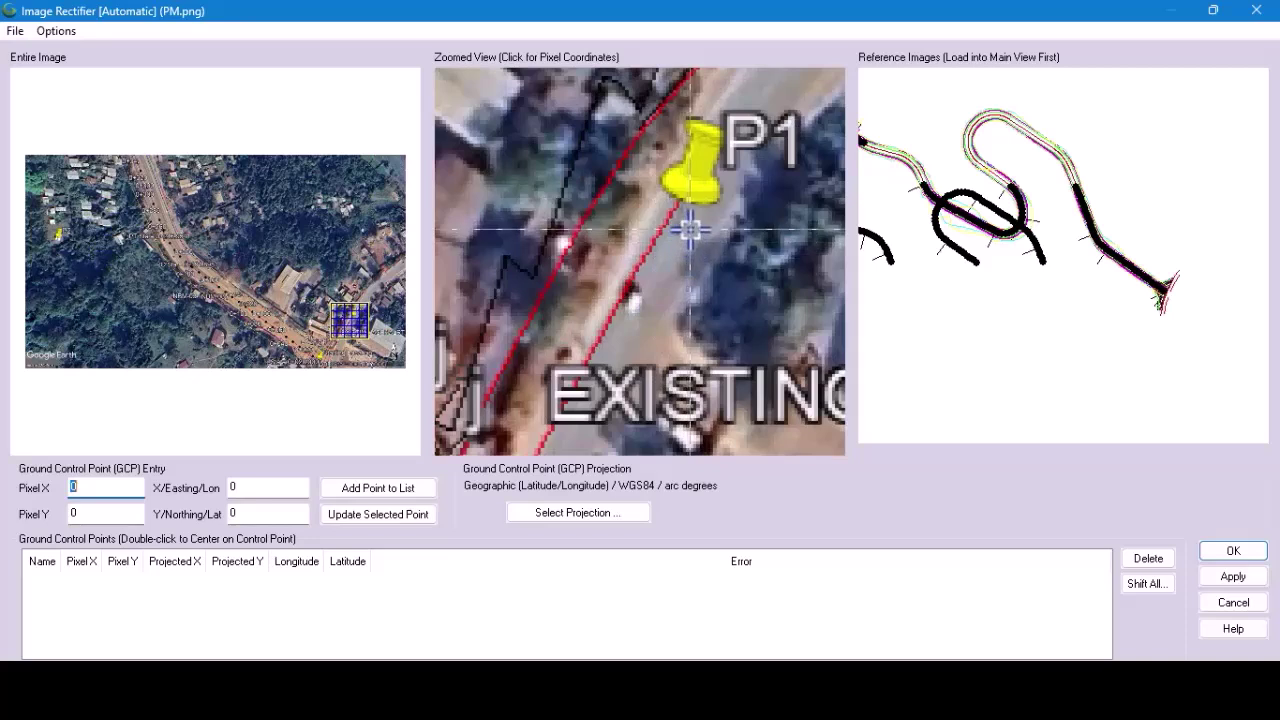
{"action": "scroll", "coordinate": [692, 226], "scroll_direction": "up", "scroll_amount": 1}
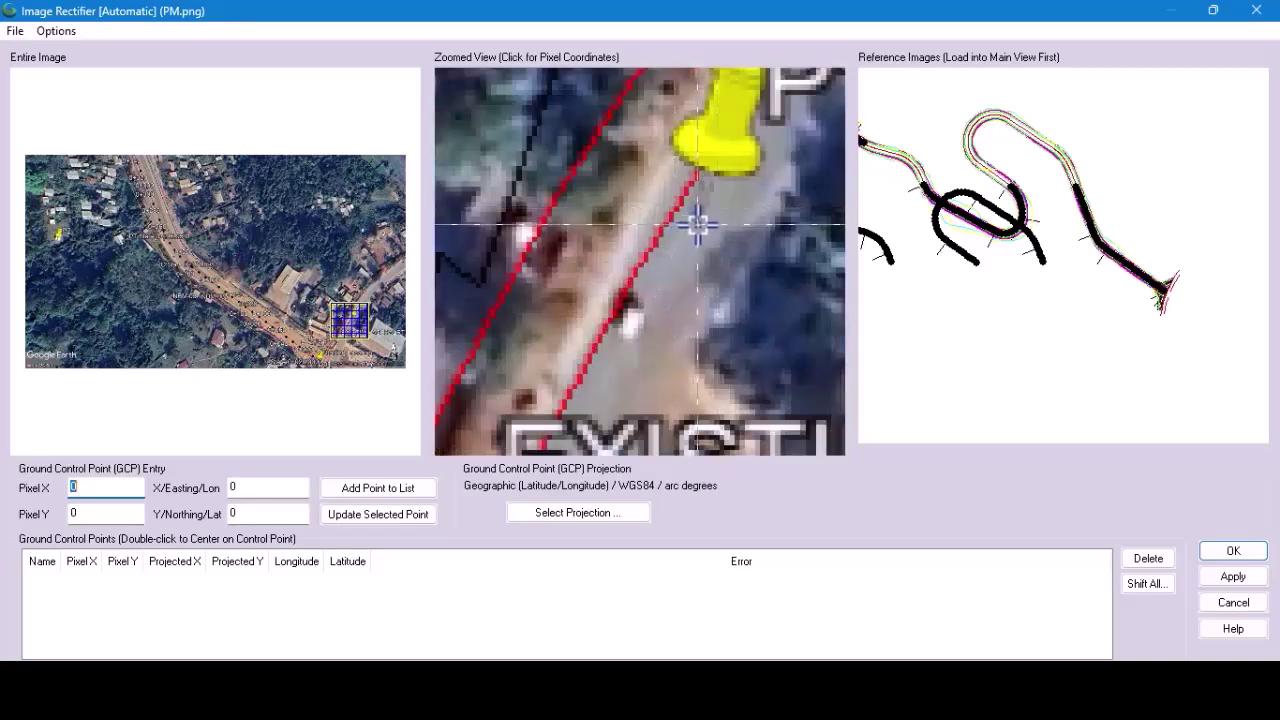
{"action": "scroll", "coordinate": [590, 280], "scroll_direction": "down", "scroll_amount": 1}
{"action": "scroll", "coordinate": [683, 180], "scroll_direction": "up", "scroll_amount": 1}
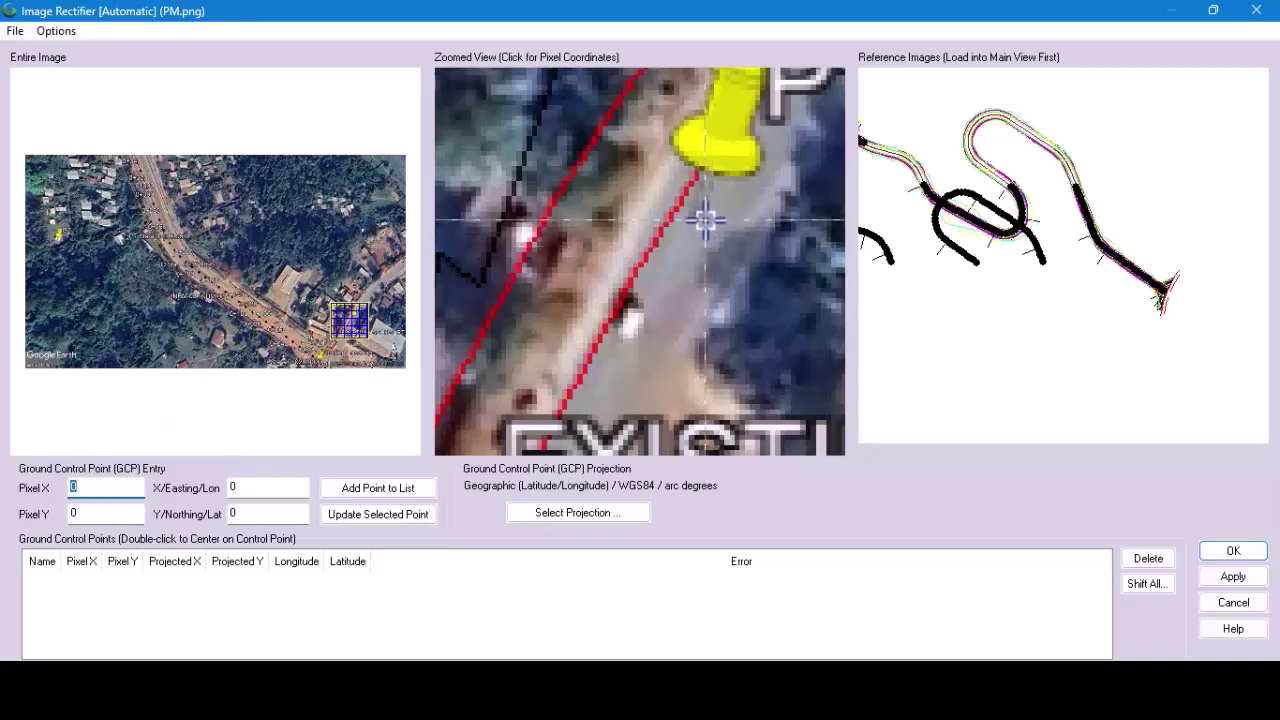
{"action": "left_click", "coordinate": [697, 221]}
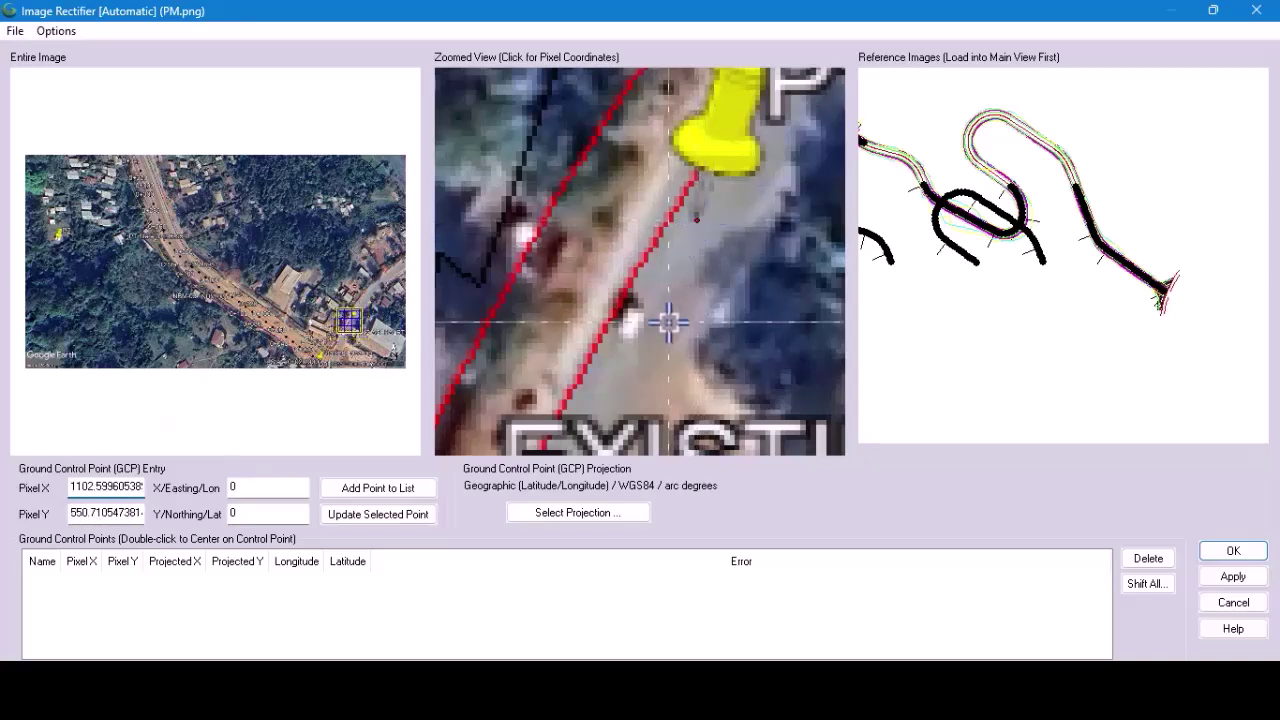
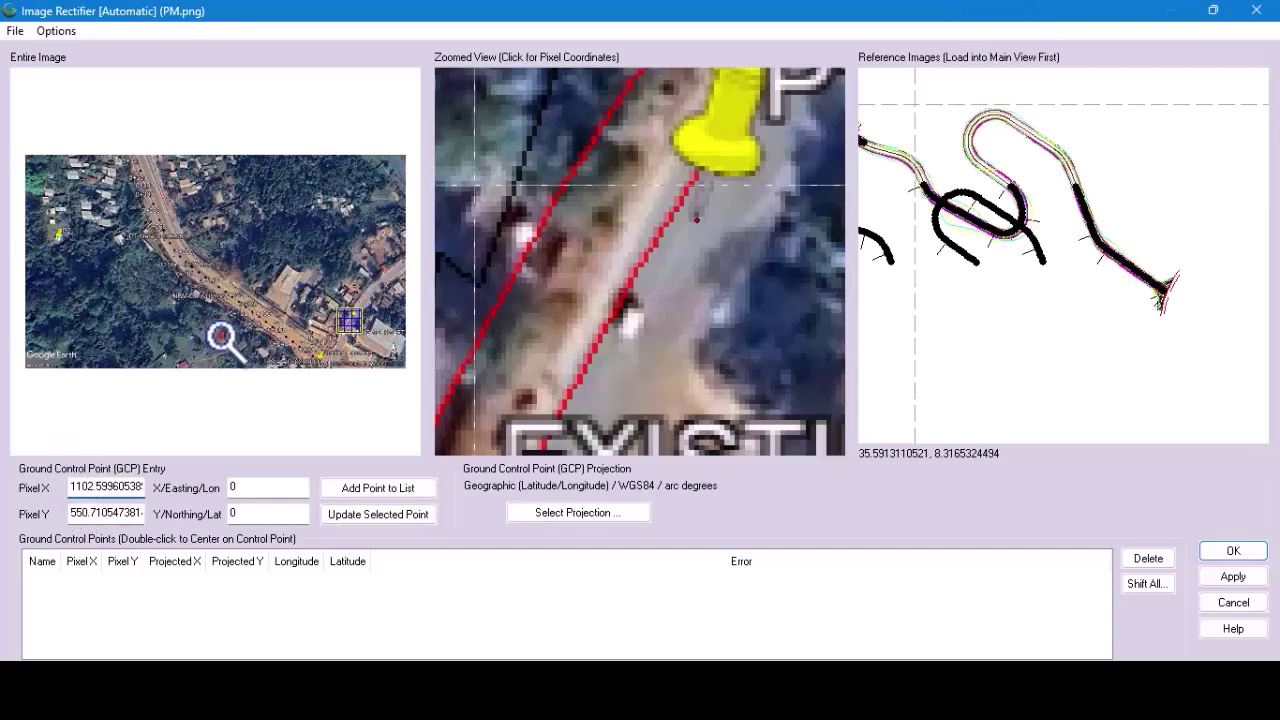
{"action": "left_click", "coordinate": [1256, 12]}
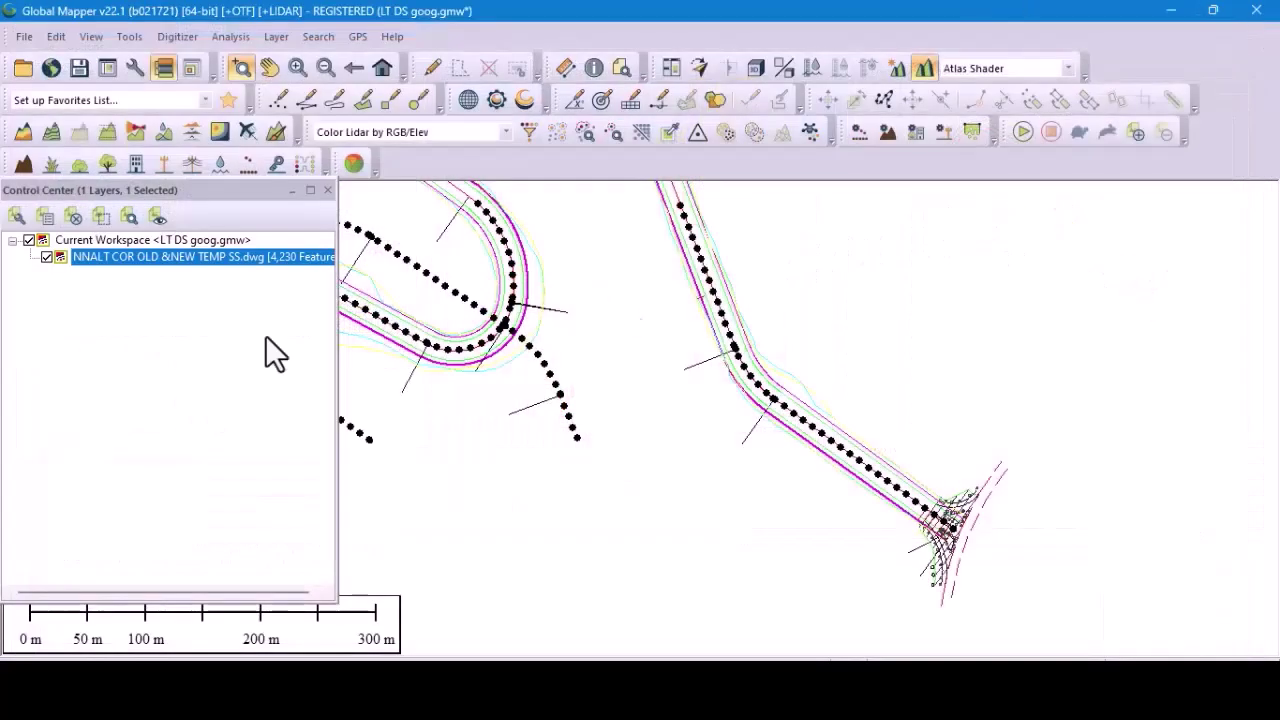
Load PM.png from the ALL DS folder again to restart positioning the image.
{"action": "left_click", "coordinate": [26, 36]}
{"action": "left_click", "coordinate": [40, 64]}
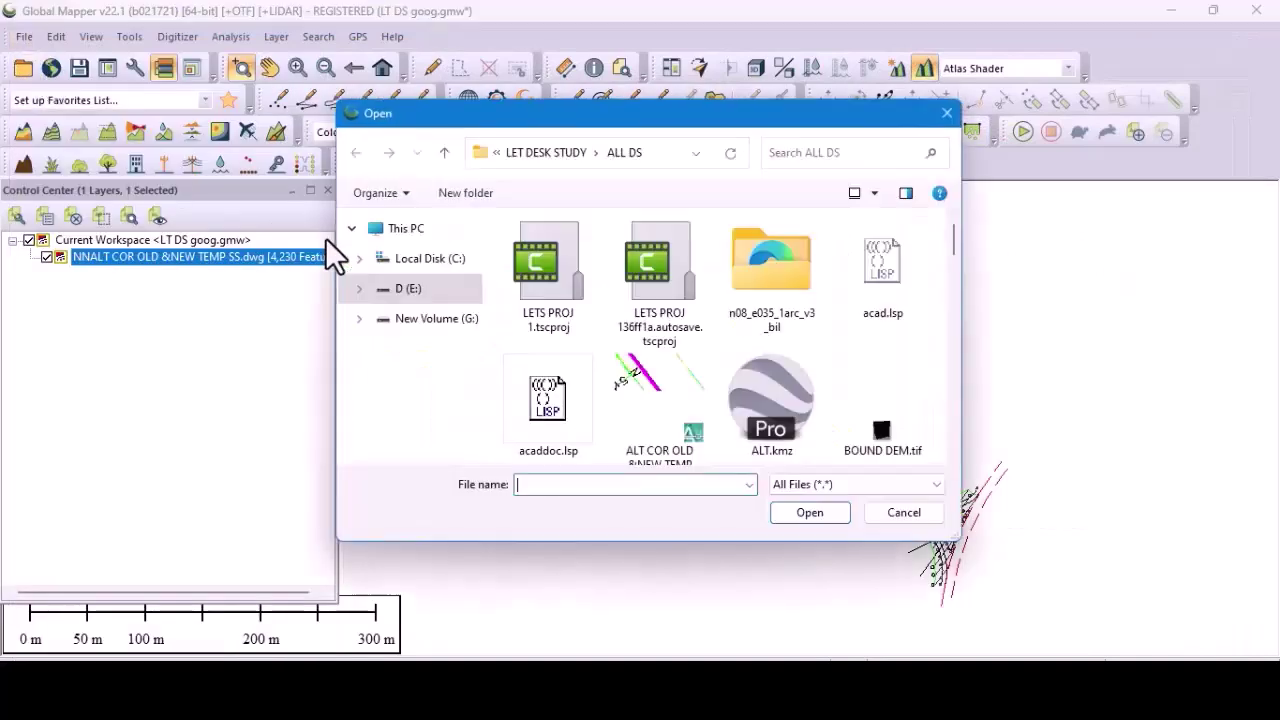
{"action": "left_click", "coordinate": [752, 407]}
{"action": "key", "text": "p"}
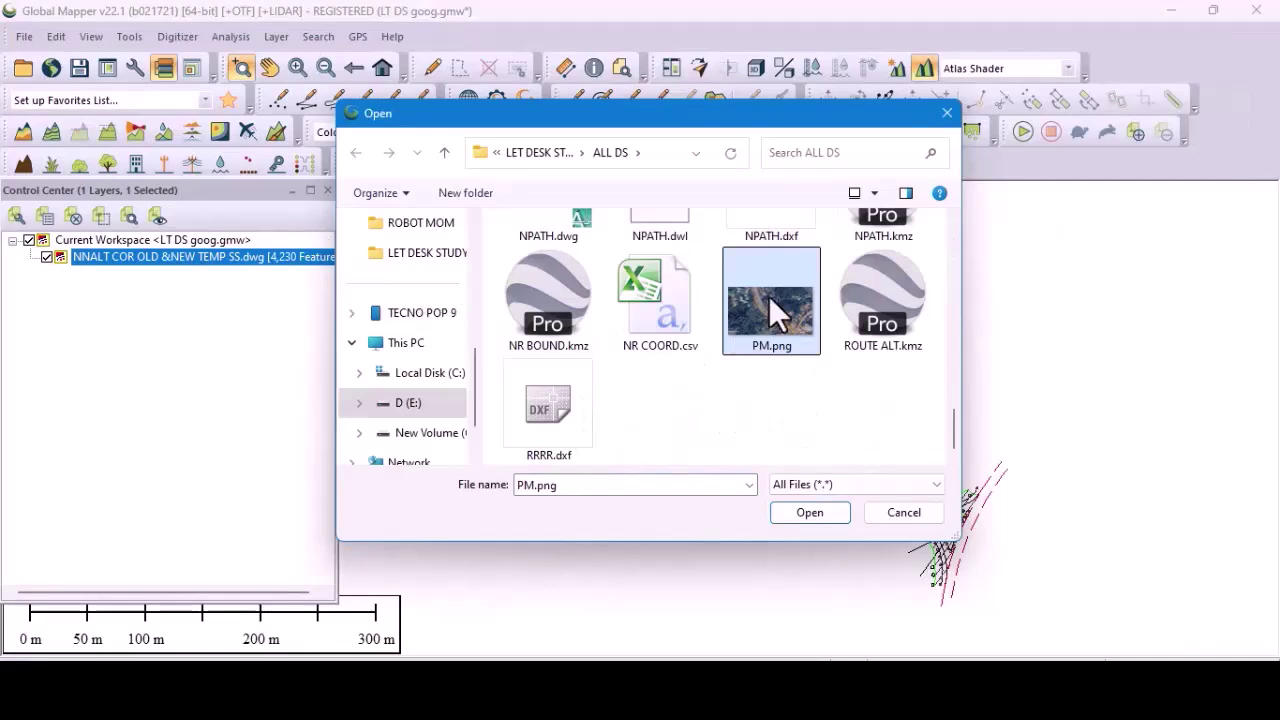
{"action": "double_click", "coordinate": [769, 296]}
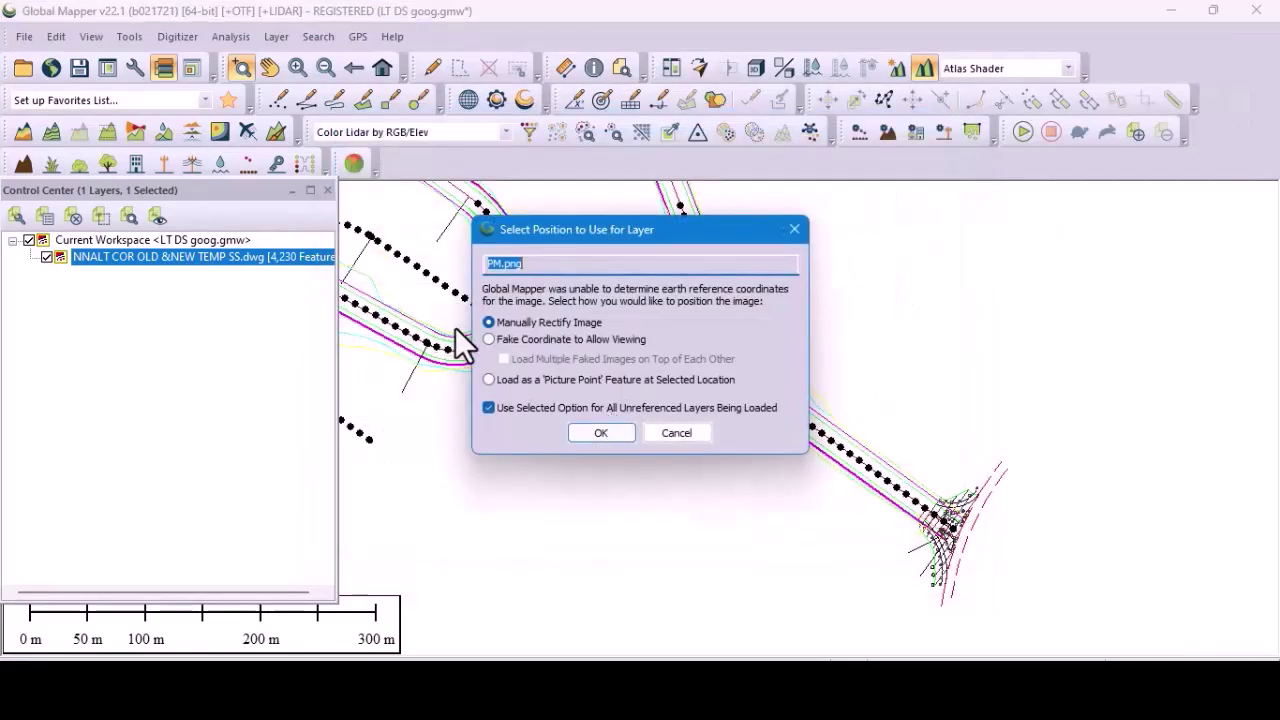
Open PM.png for manual rectification and pick the ground position at the tip of the P1 pin as the control point's pixel location.
{"action": "left_click", "coordinate": [612, 436]}
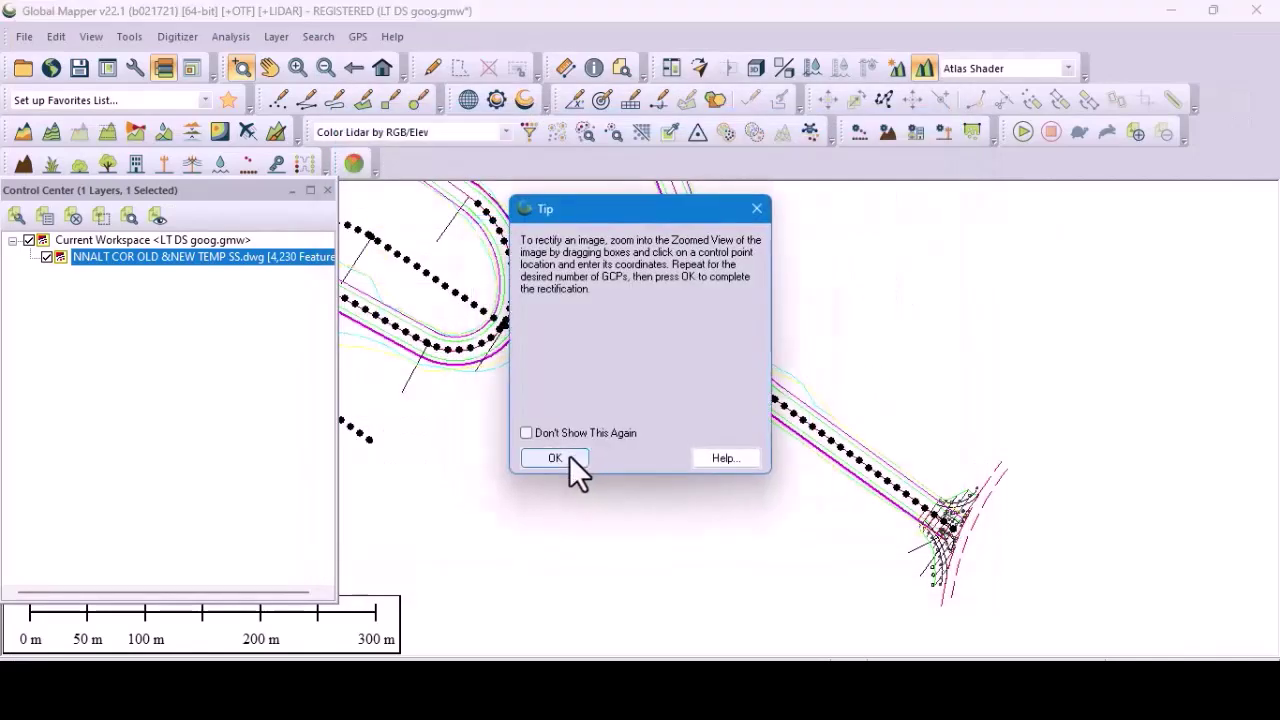
{"action": "left_click", "coordinate": [572, 455]}
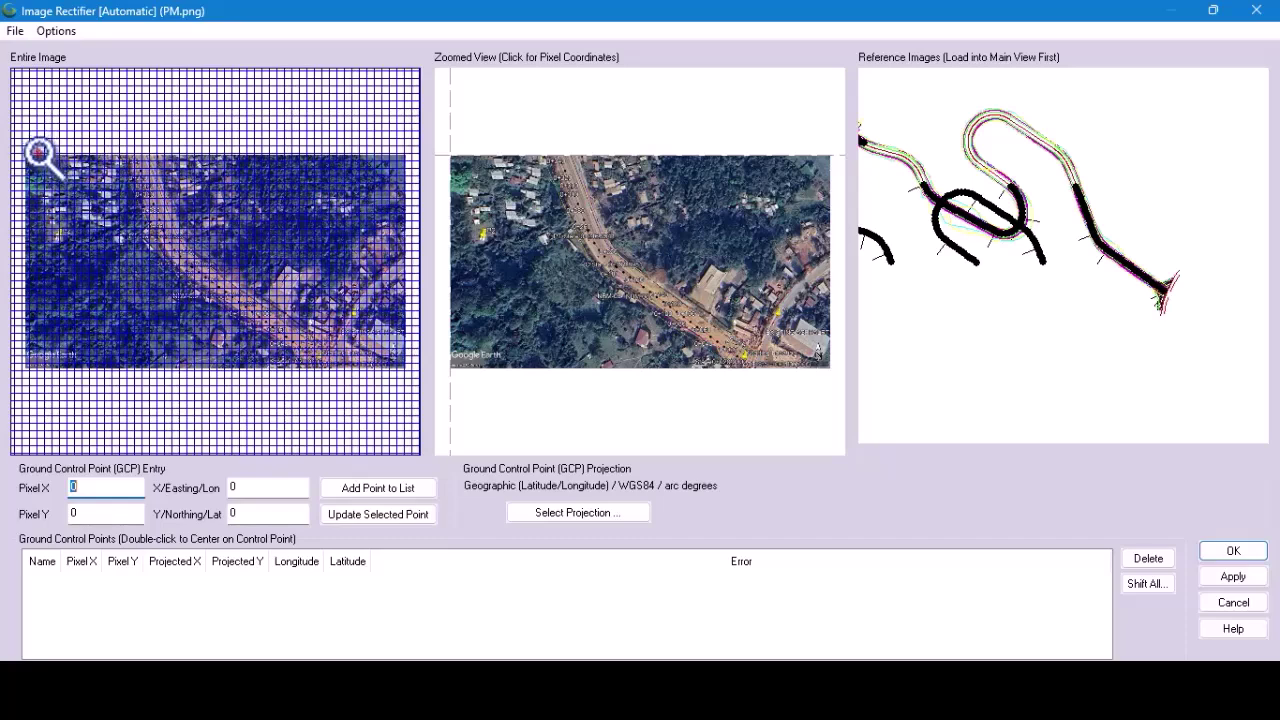
{"action": "left_click", "coordinate": [354, 322]}
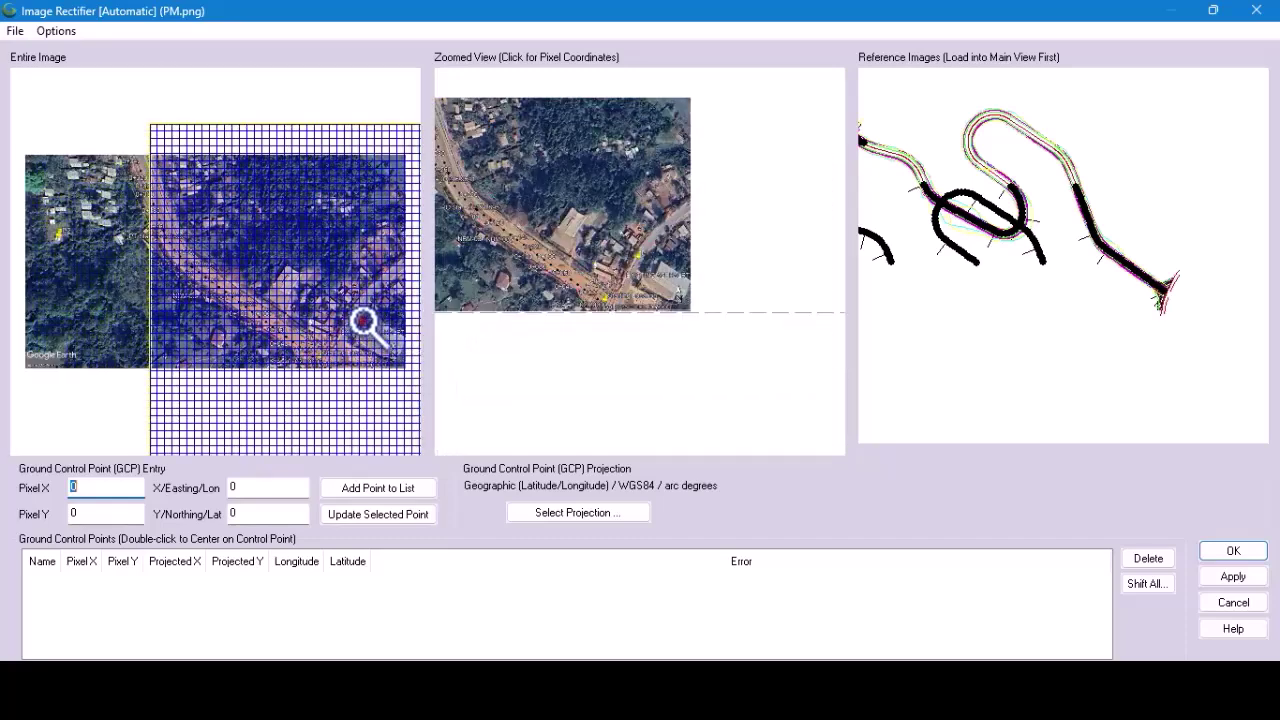
{"action": "scroll", "coordinate": [361, 318], "scroll_direction": "up", "scroll_amount": 2}
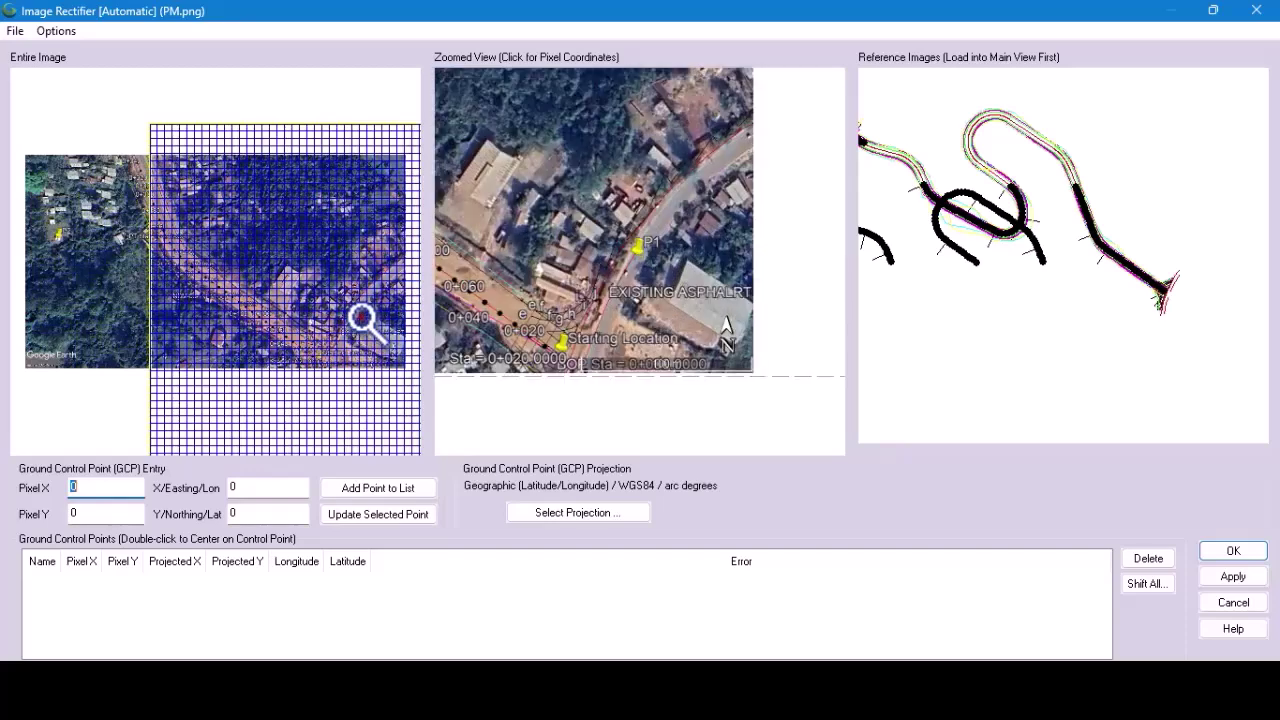
{"action": "scroll", "coordinate": [339, 309], "scroll_direction": "up", "scroll_amount": 3}
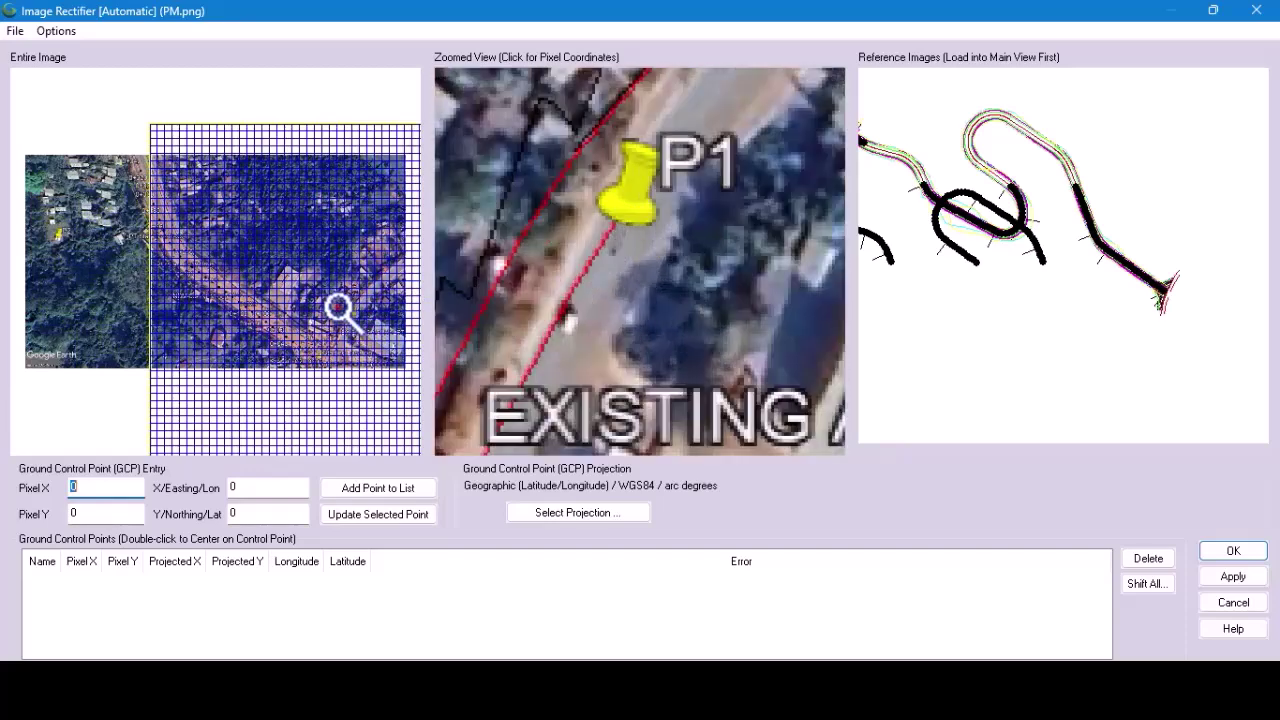
{"action": "scroll", "coordinate": [339, 309], "scroll_direction": "up", "scroll_amount": 3}
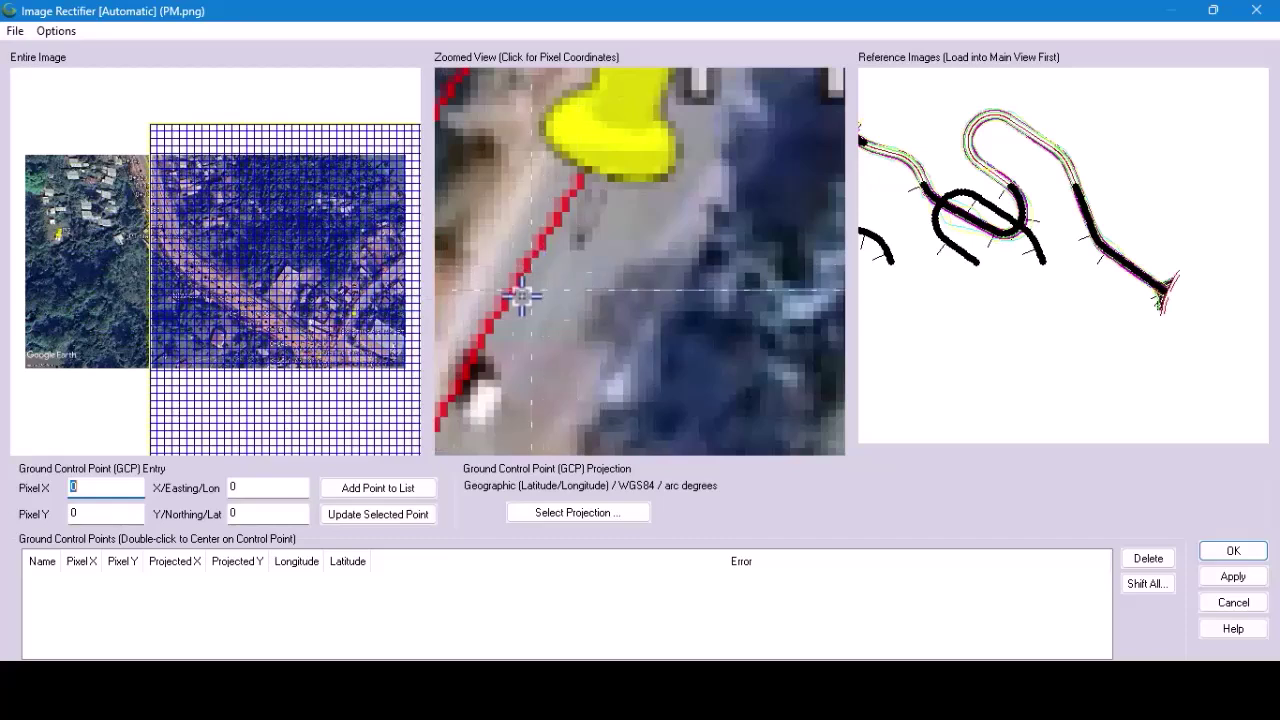
{"action": "scroll", "coordinate": [538, 285], "scroll_direction": "down", "scroll_amount": 1}
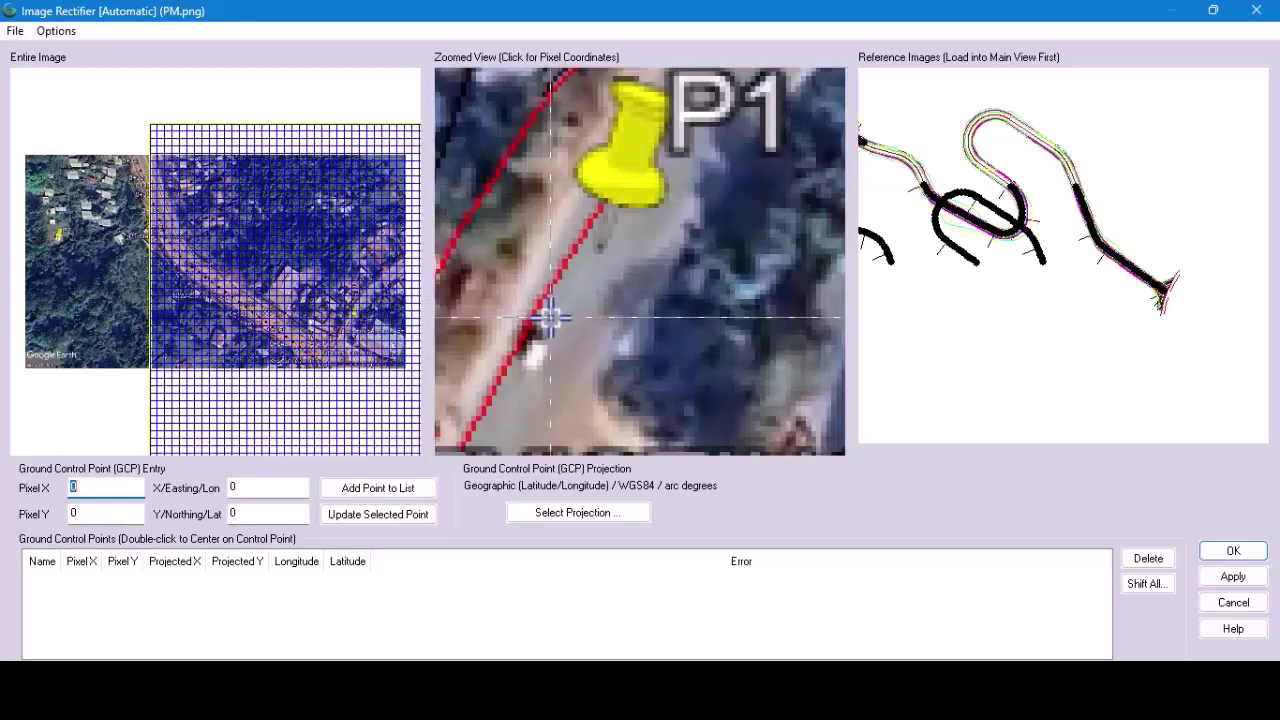
{"action": "left_click", "coordinate": [600, 255]}
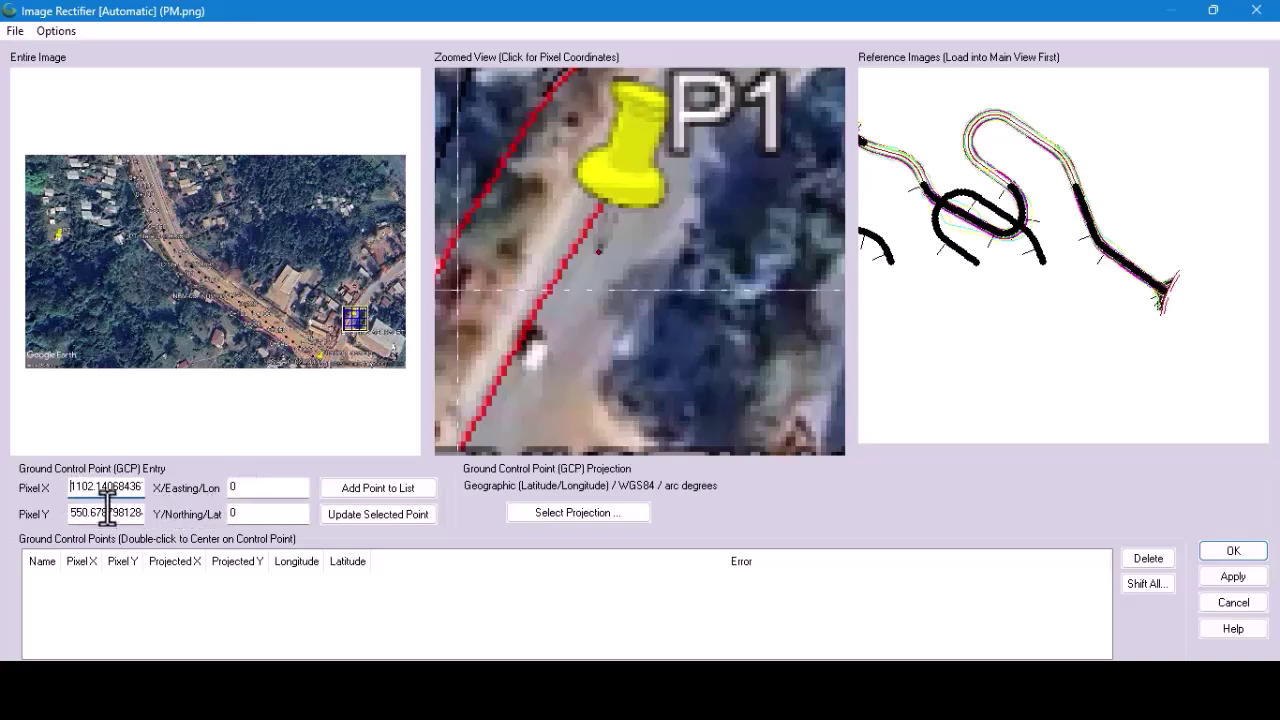
Copy P1's easting from GEO PLACEMARKS.xlsx in Excel and set the control point's X/Easting in Global Mapper to 786062.
{"action": "left_click_drag", "start_coordinate": [267, 489], "coordinate": [163, 485]}
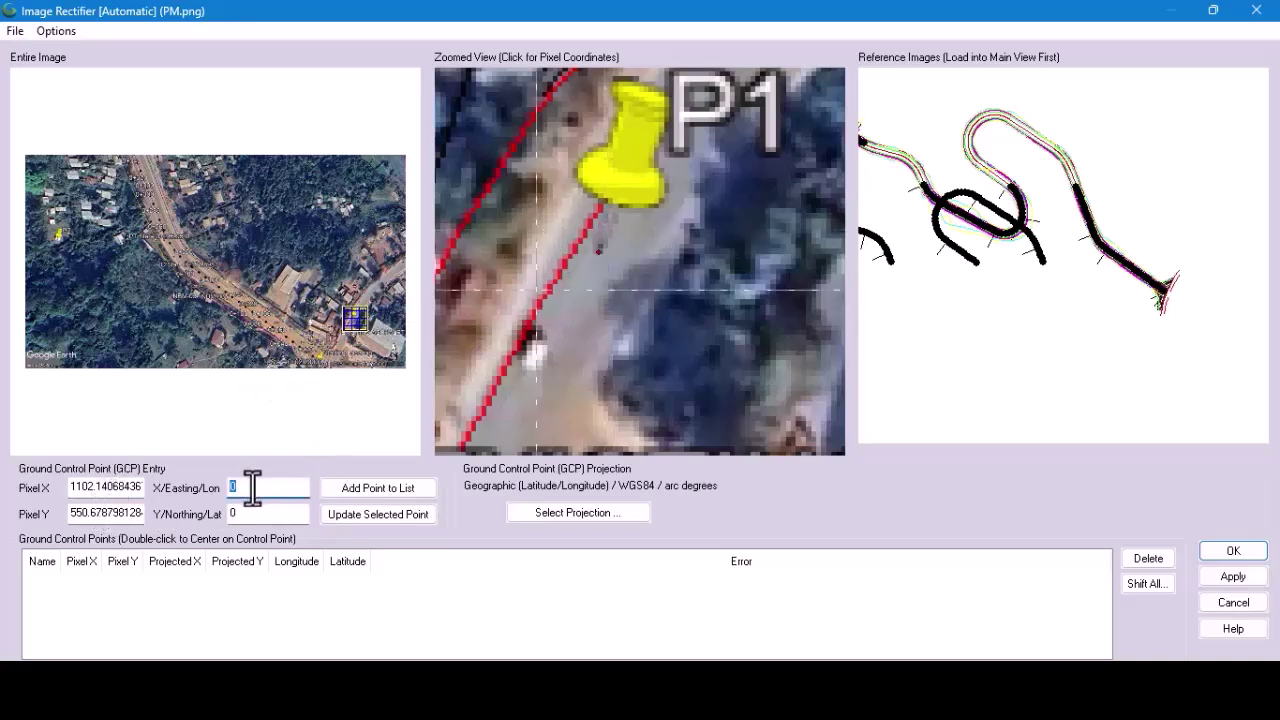
{"action": "mouse_move", "coordinate": [772, 690]}
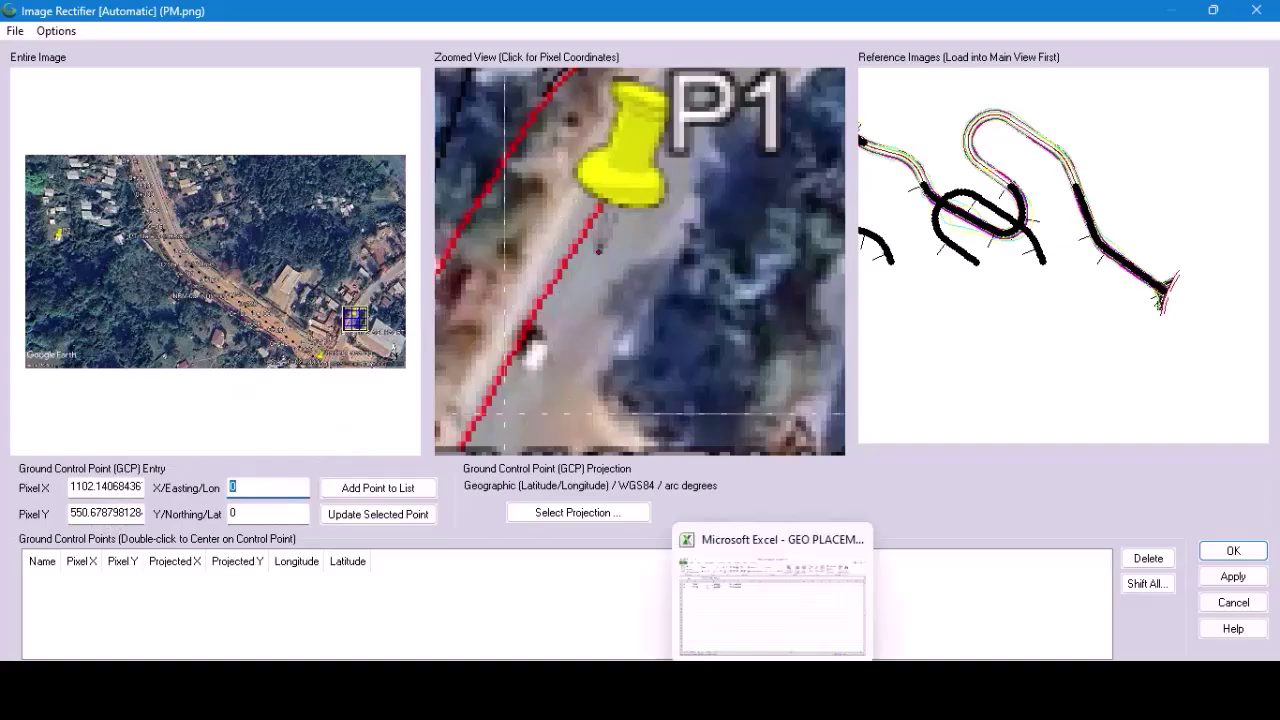
{"action": "left_click", "coordinate": [777, 619]}
{"action": "left_click", "coordinate": [110, 183]}
{"action": "right_click", "coordinate": [113, 183]}
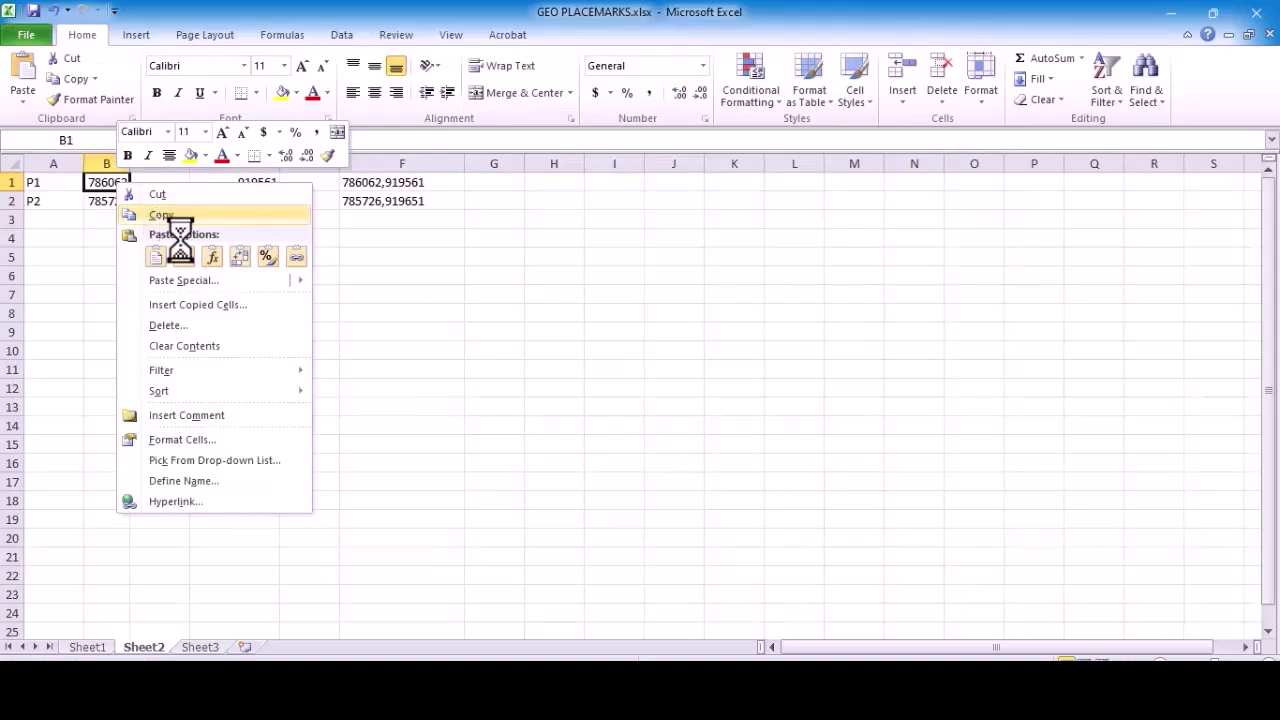
{"action": "left_click", "coordinate": [160, 214]}
{"action": "mouse_move", "coordinate": [648, 690]}
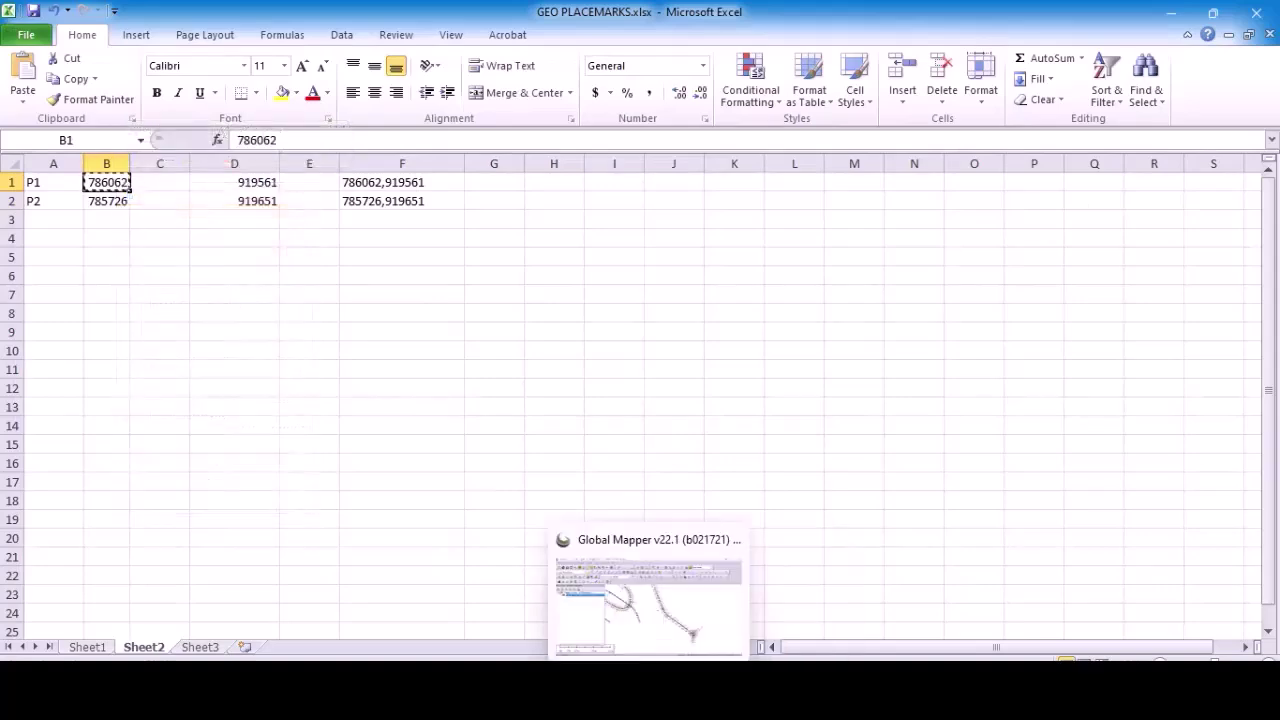
{"action": "left_click", "coordinate": [663, 643]}
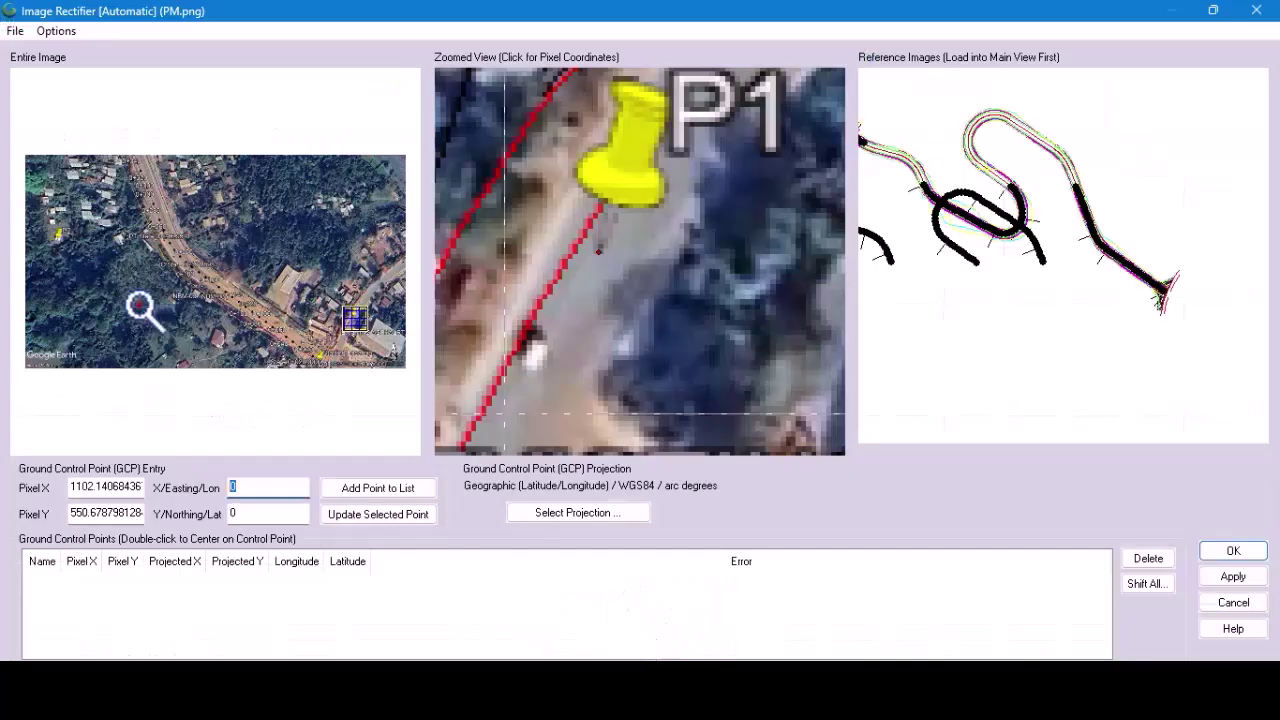
{"action": "right_click", "coordinate": [248, 486]}
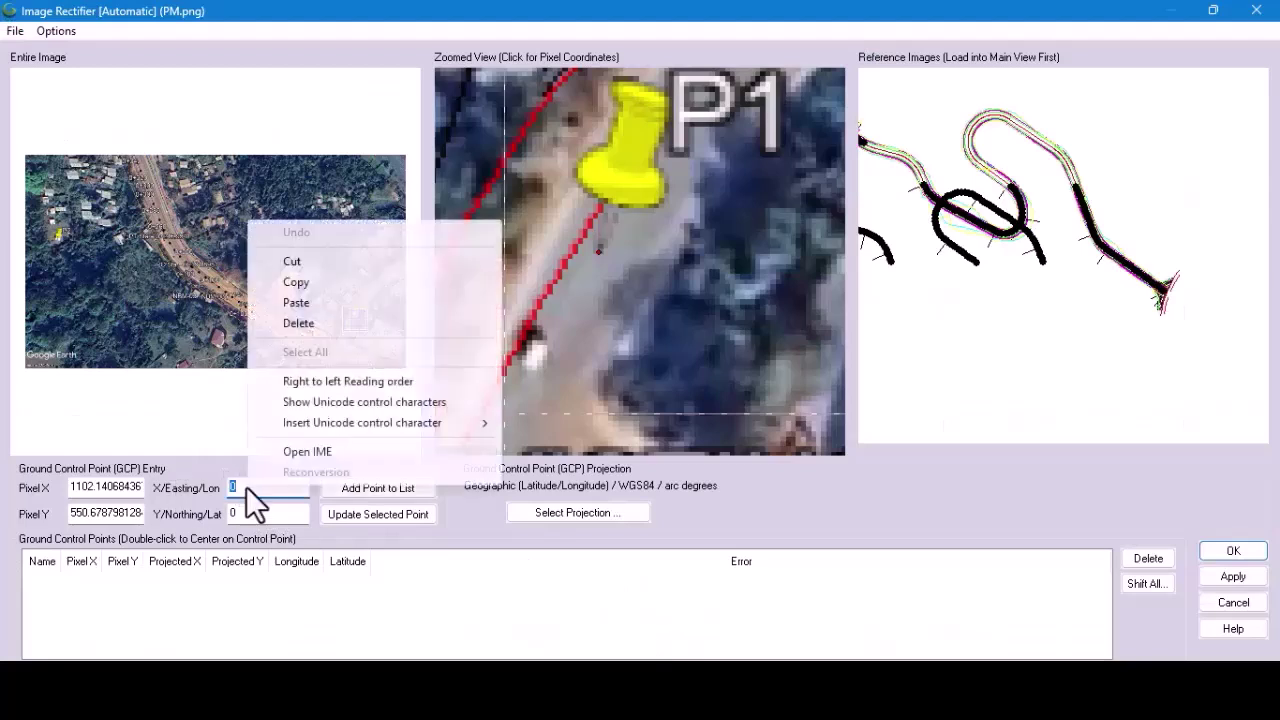
{"action": "left_click", "coordinate": [325, 301]}
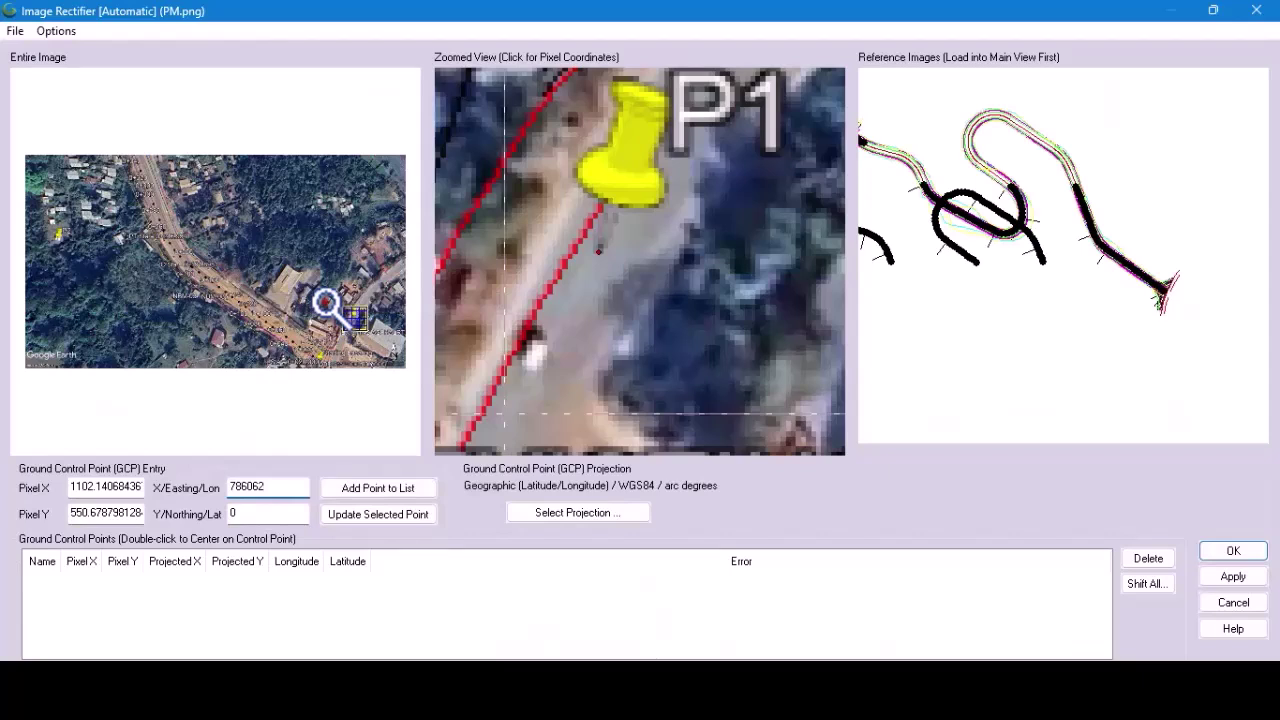
Copy P1's northing, 919561, from Excel into the control point's Y/Northing and add the point to the list as Point 1.
{"action": "double_click", "coordinate": [258, 513]}
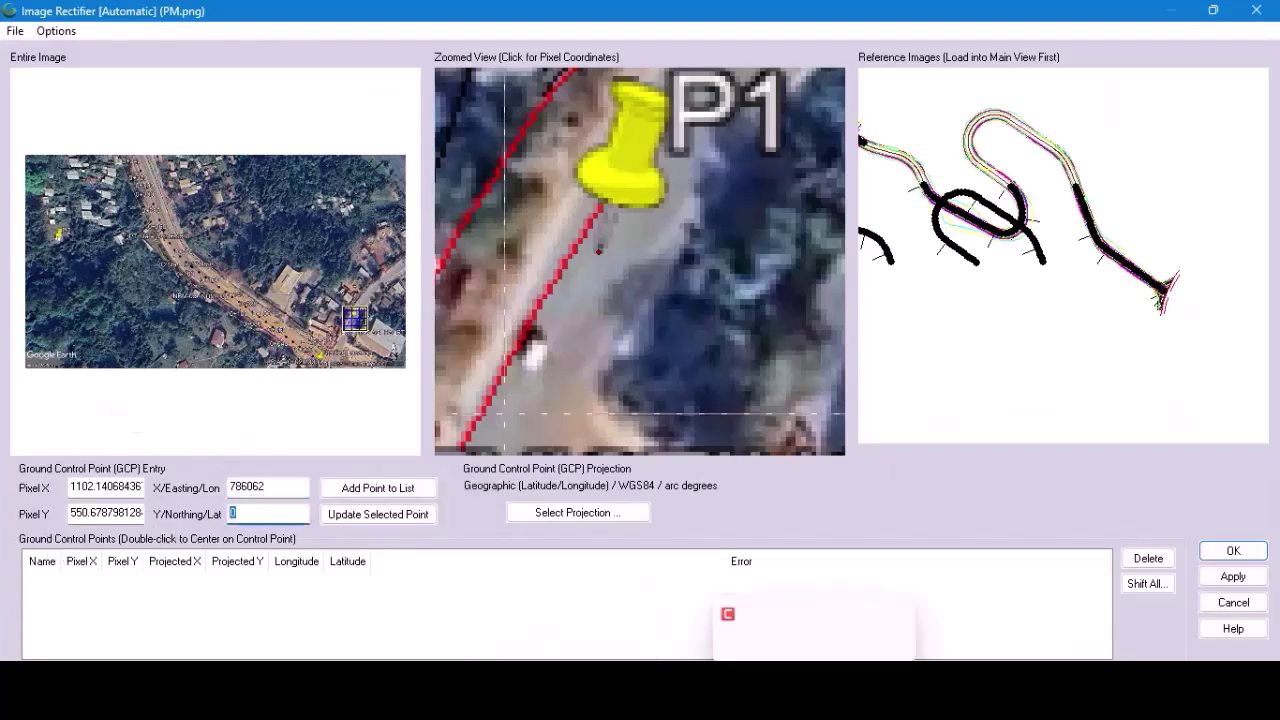
{"action": "mouse_move", "coordinate": [772, 700]}
{"action": "left_click", "coordinate": [772, 625]}
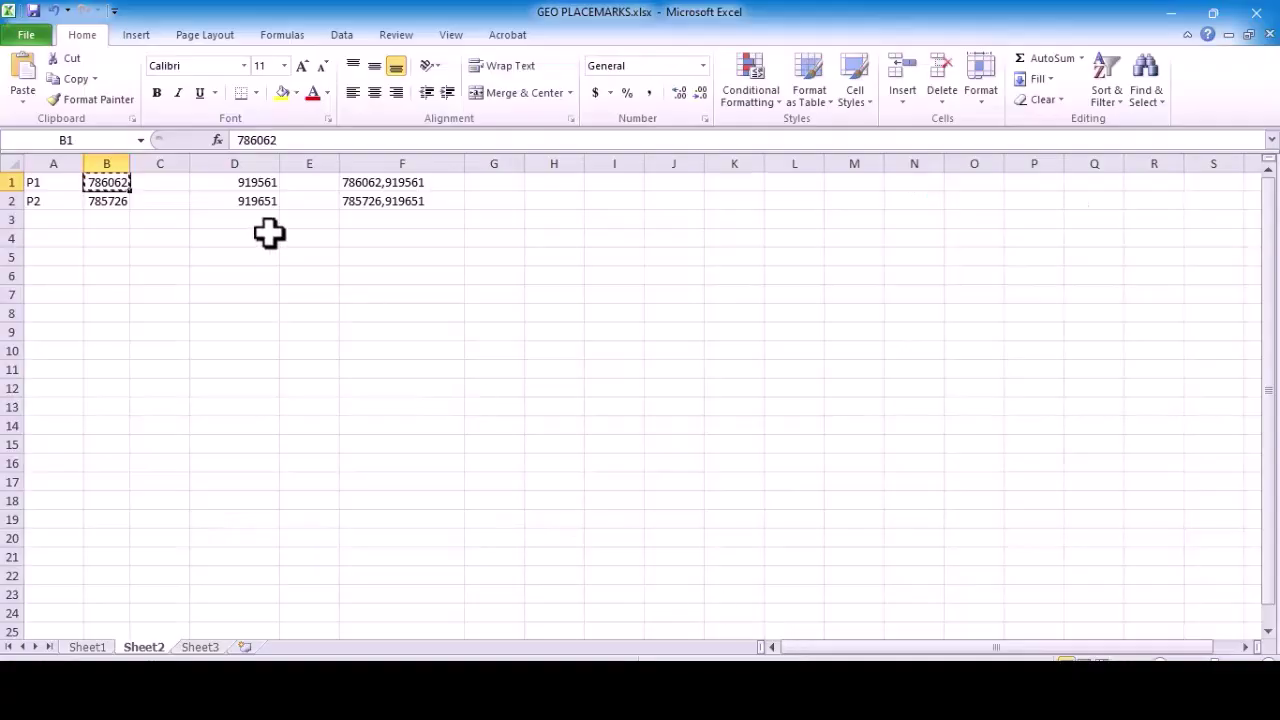
{"action": "right_click", "coordinate": [260, 182]}
{"action": "left_click", "coordinate": [317, 212]}
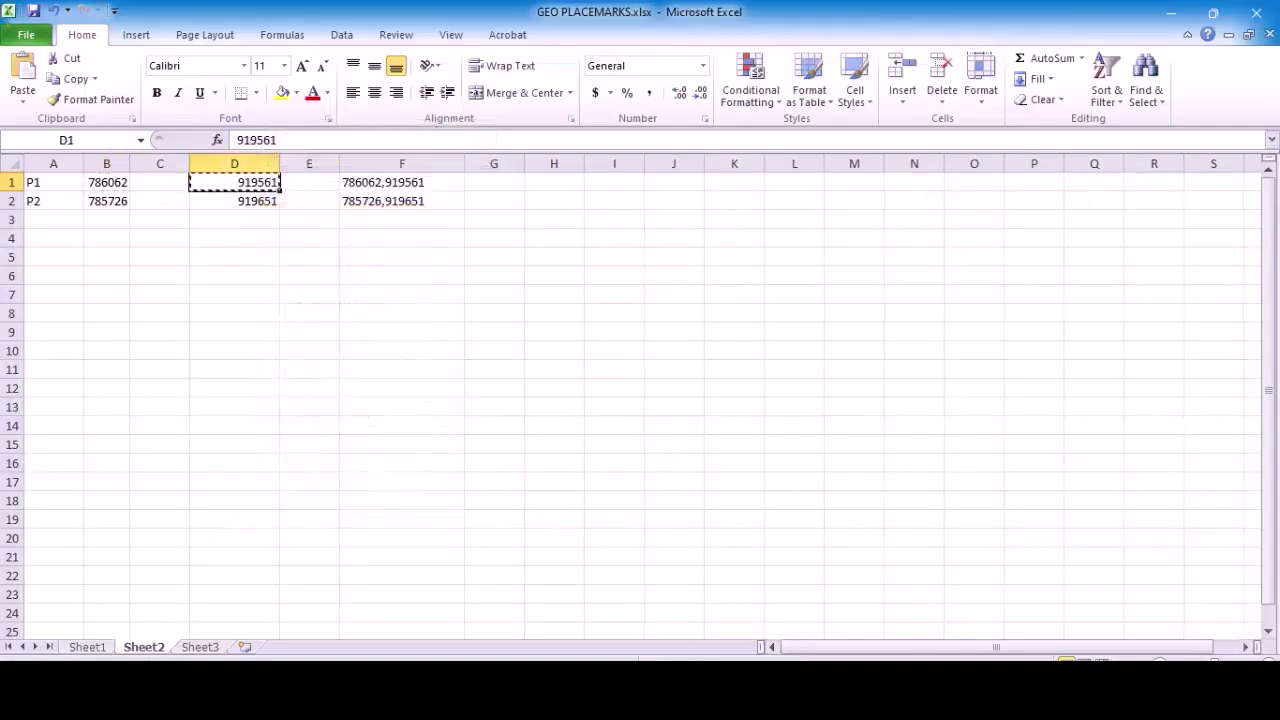
{"action": "mouse_move", "coordinate": [772, 700]}
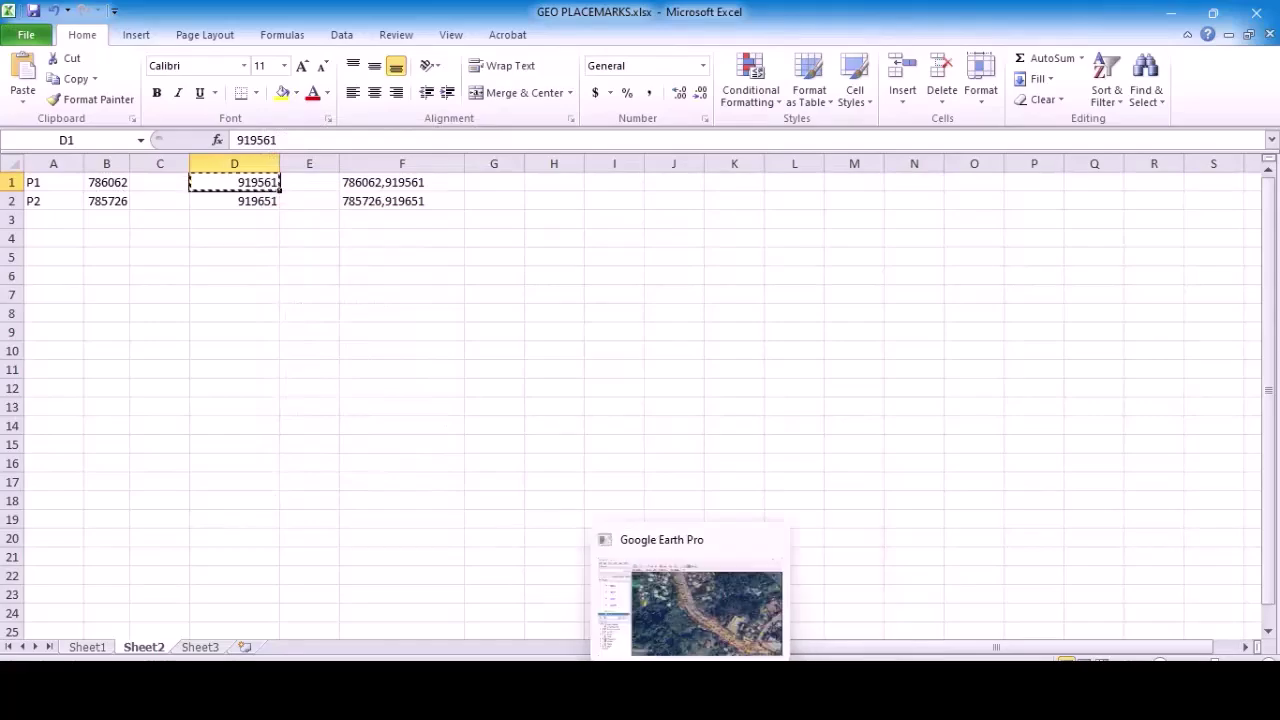
{"action": "mouse_move", "coordinate": [649, 700]}
{"action": "left_click", "coordinate": [649, 600]}
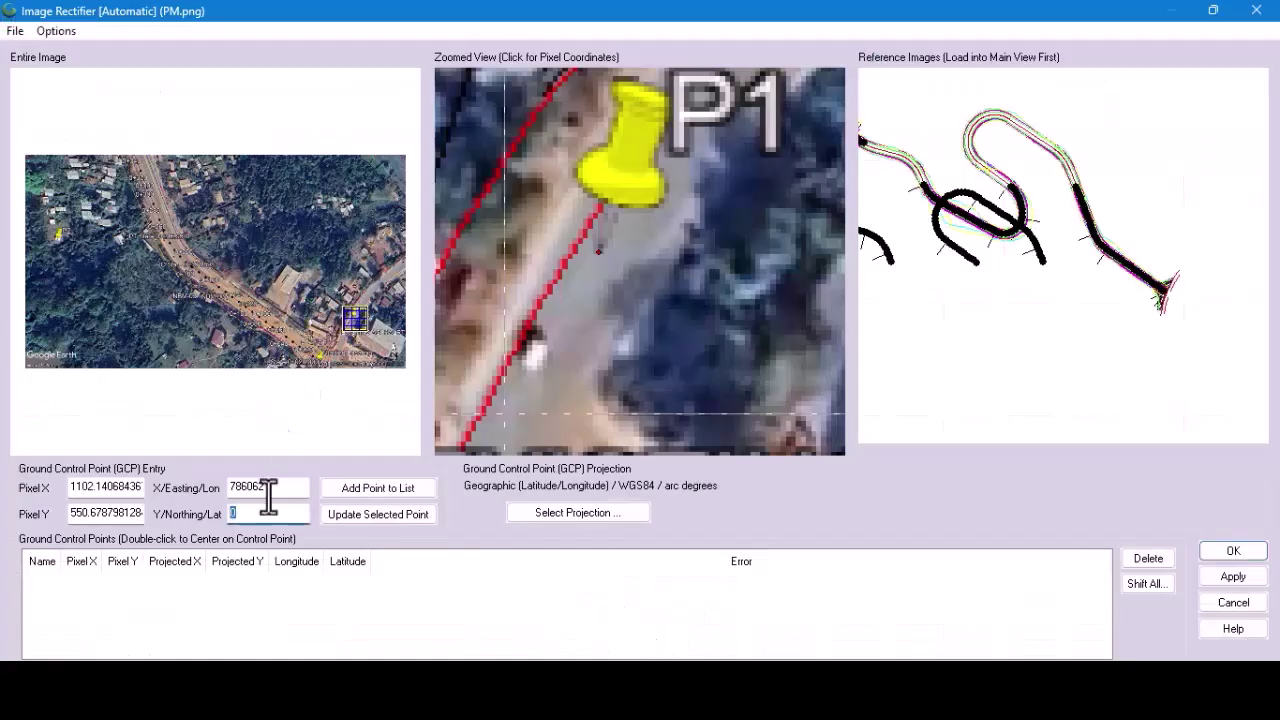
{"action": "right_click", "coordinate": [265, 512]}
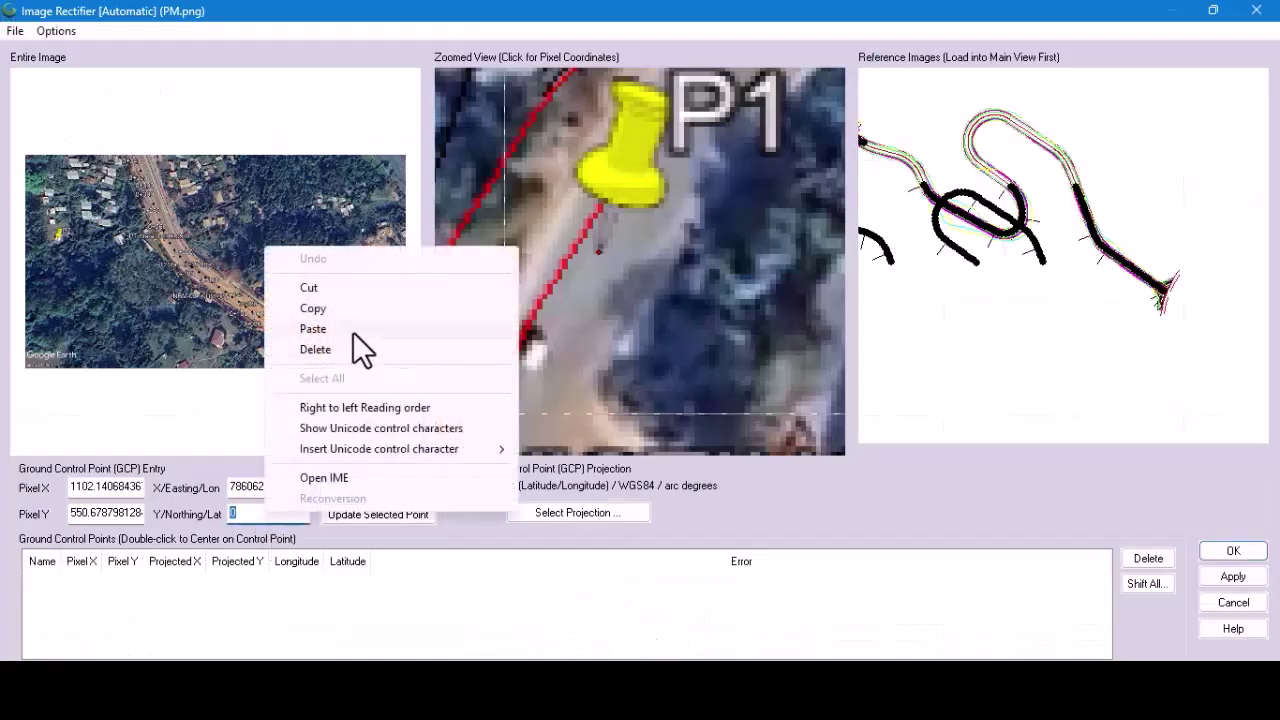
{"action": "left_click", "coordinate": [351, 333]}
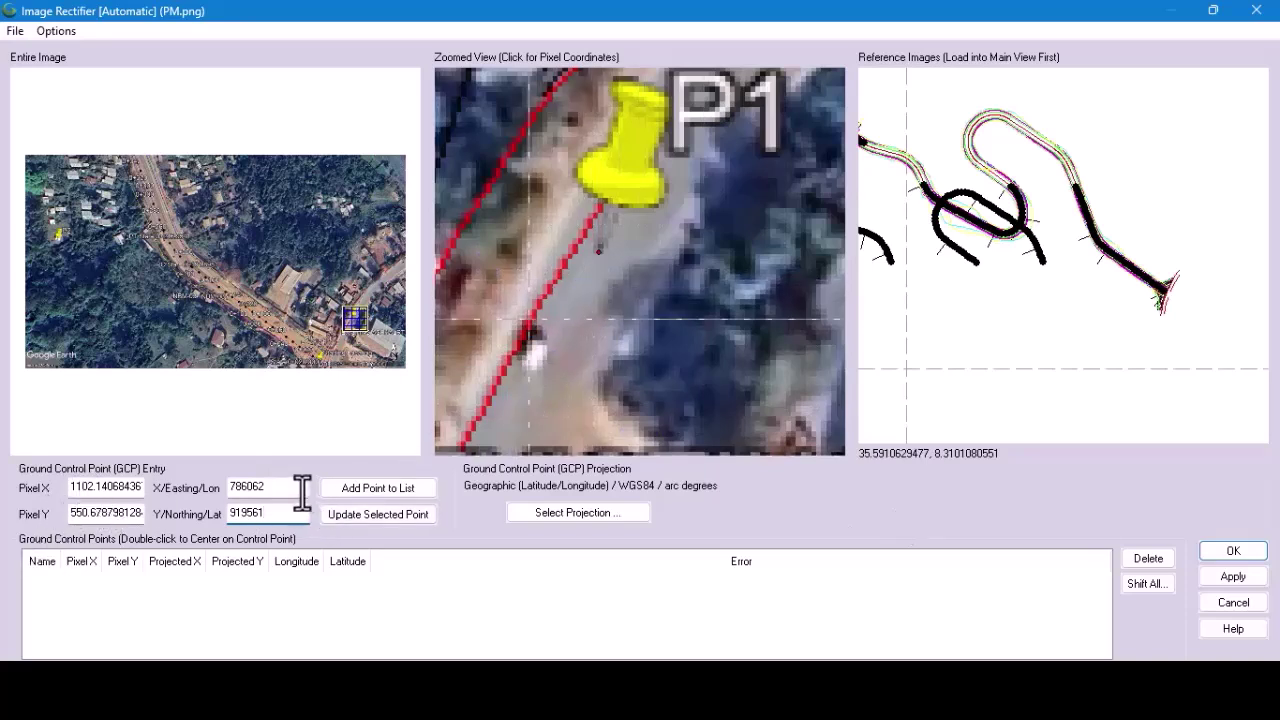
{"action": "left_click", "coordinate": [387, 487]}
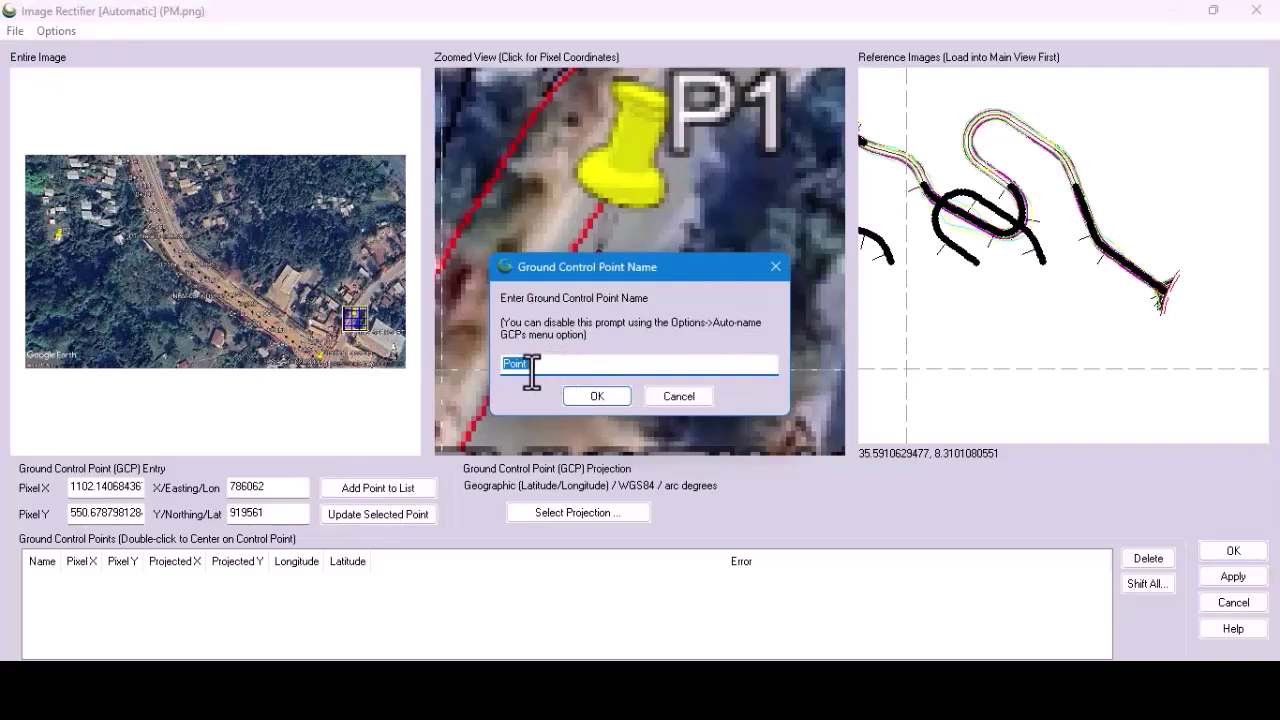
{"action": "left_click", "coordinate": [597, 396]}
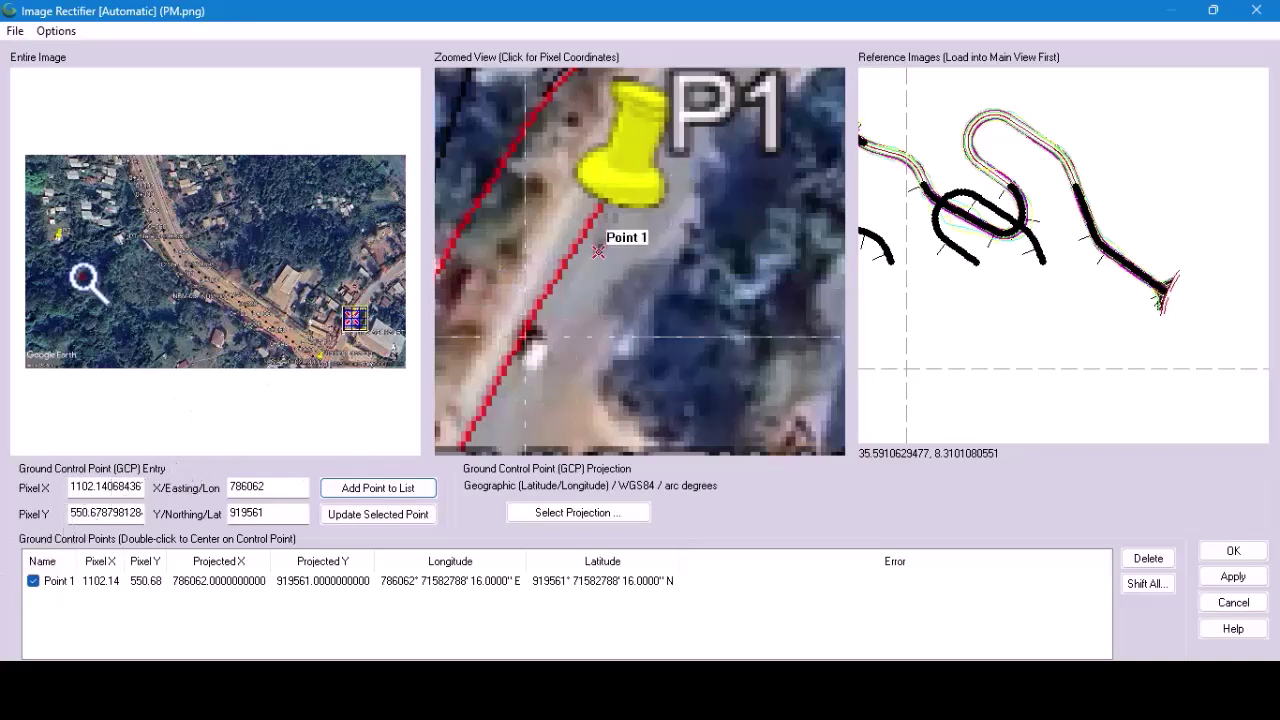
Pick the tip of the P2 pin on PM.png as the second control point's pixel position.
{"action": "left_click", "coordinate": [57, 239]}
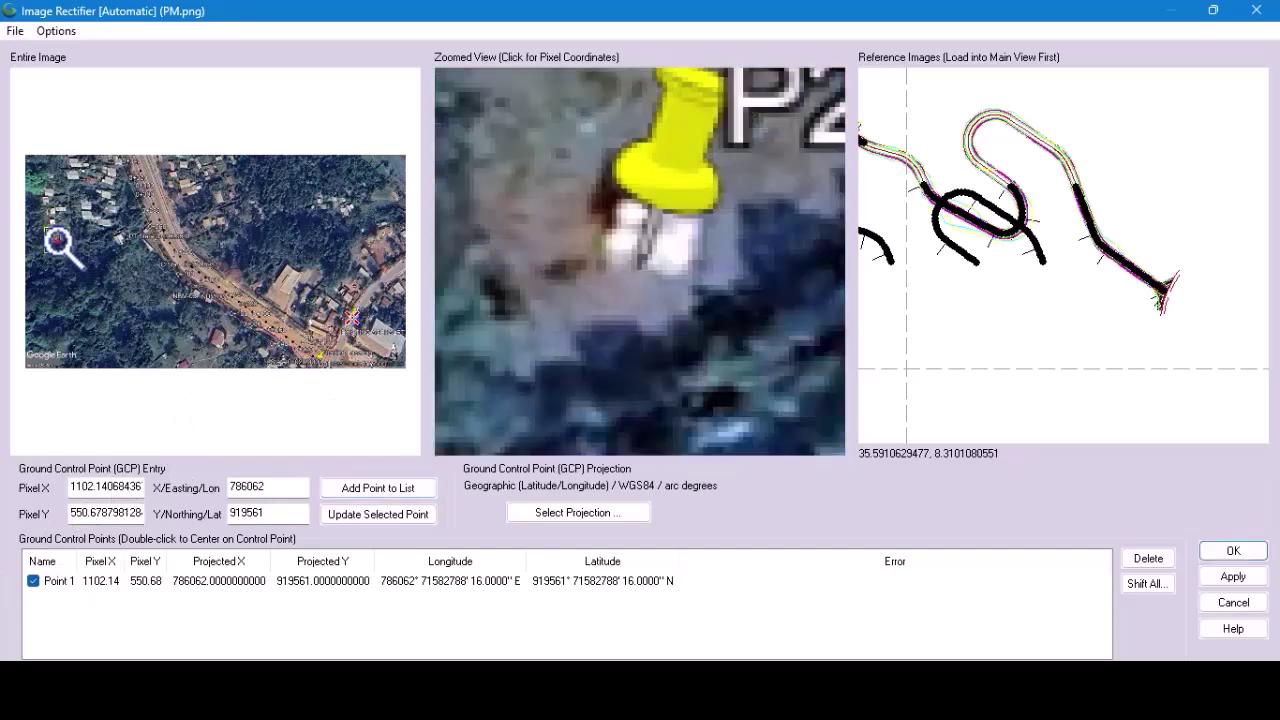
{"action": "scroll", "coordinate": [57, 239], "scroll_direction": "up", "scroll_amount": 4}
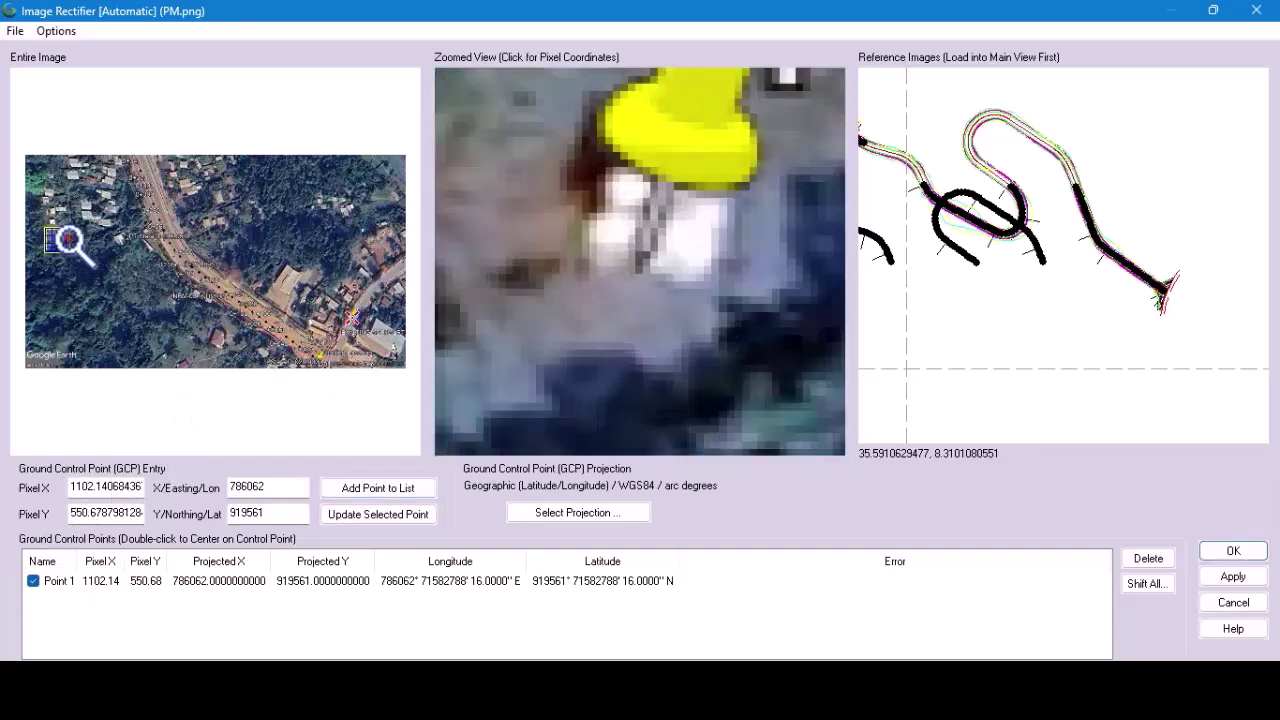
{"action": "scroll", "coordinate": [666, 302], "scroll_direction": "down", "scroll_amount": 2}
{"action": "scroll", "coordinate": [666, 302], "scroll_direction": "up", "scroll_amount": 2}
{"action": "scroll", "coordinate": [662, 303], "scroll_direction": "down", "scroll_amount": 2}
{"action": "scroll", "coordinate": [668, 285], "scroll_direction": "up", "scroll_amount": 1}
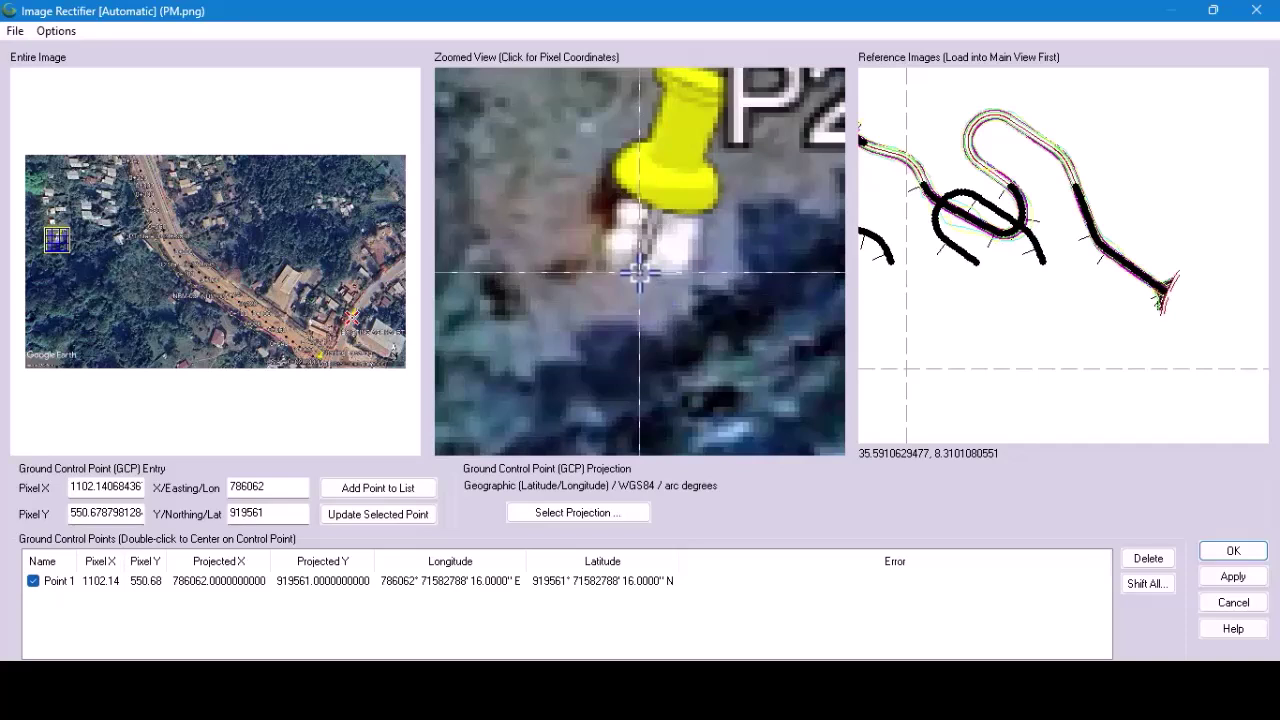
{"action": "left_click", "coordinate": [639, 271]}
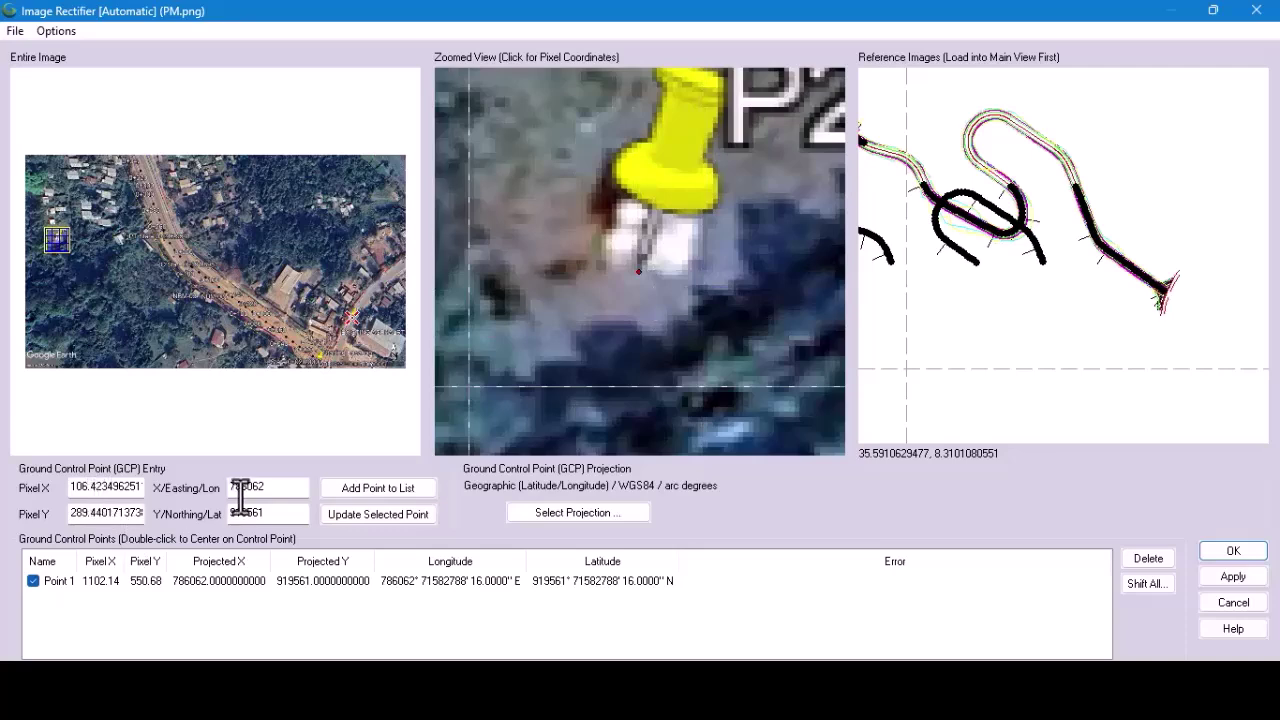
Copy P2's easting from the Excel workbook and set the second control point's X/Easting in Global Mapper to 785726.
{"action": "left_click_drag", "start_coordinate": [276, 488], "coordinate": [211, 497]}
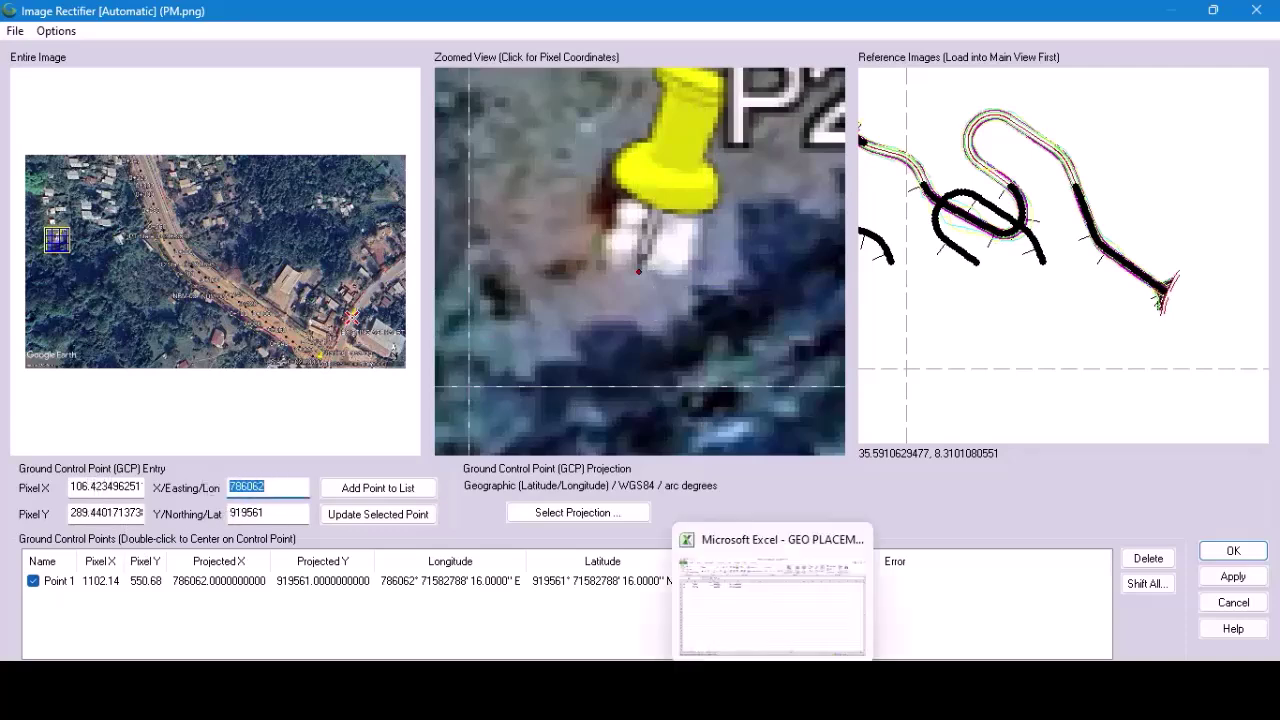
{"action": "left_click", "coordinate": [783, 616]}
{"action": "left_click", "coordinate": [110, 201]}
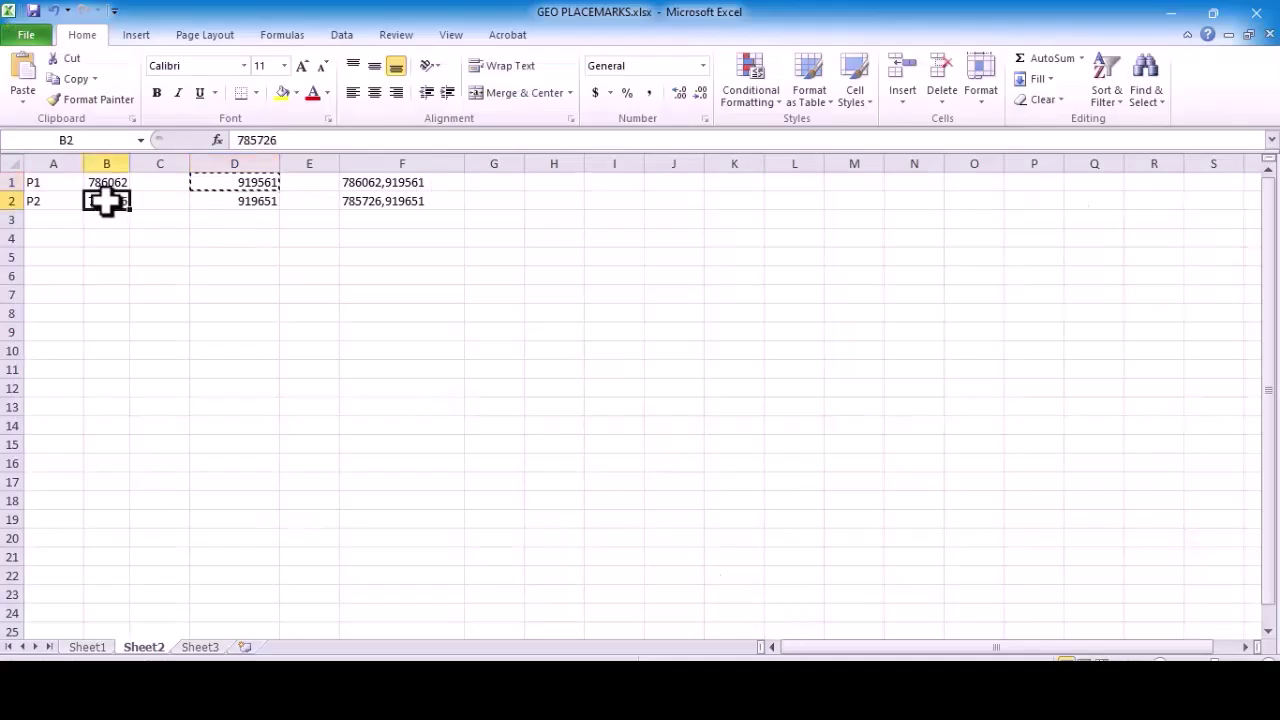
{"action": "right_click", "coordinate": [110, 201]}
{"action": "left_click", "coordinate": [152, 234]}
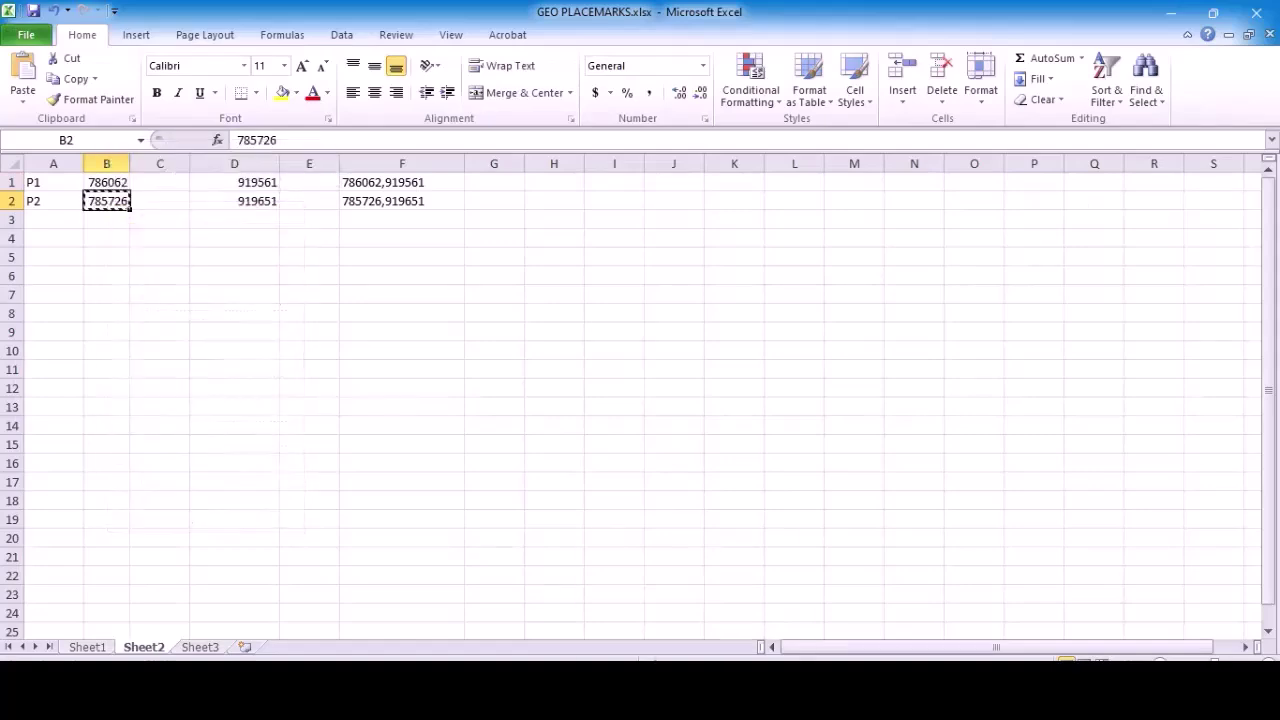
{"action": "left_click", "coordinate": [595, 620]}
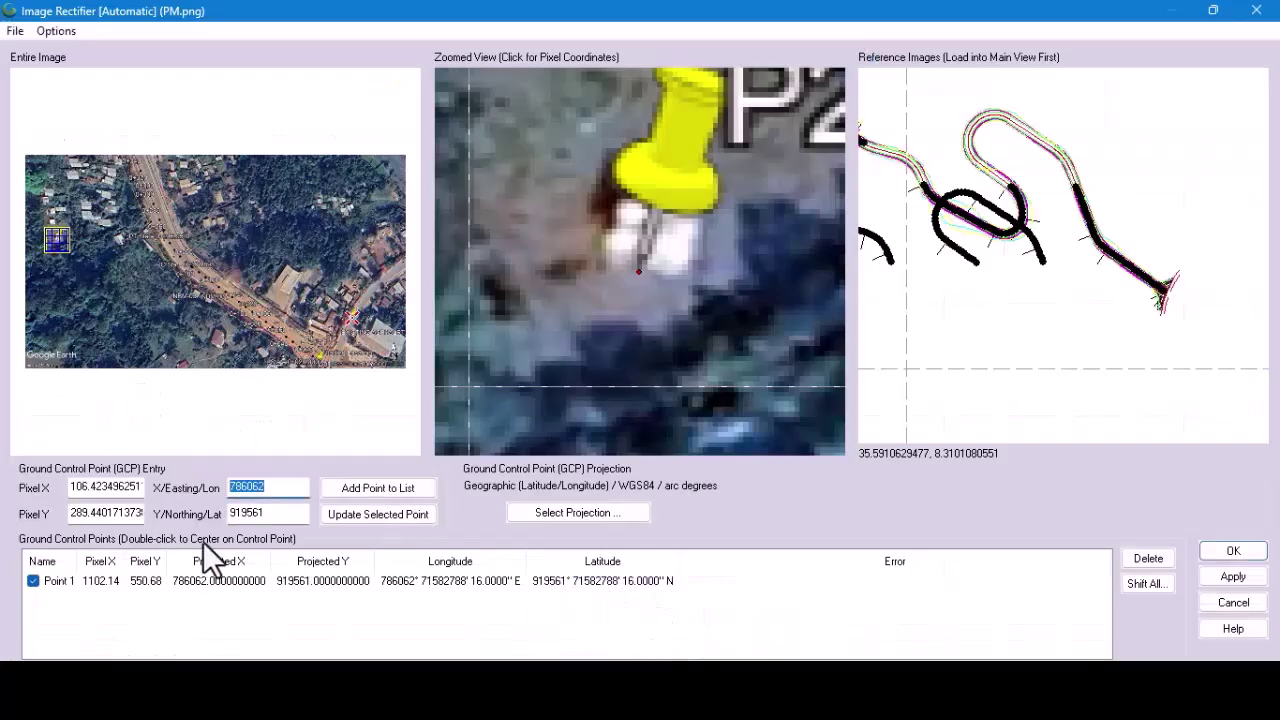
{"action": "right_click", "coordinate": [270, 490]}
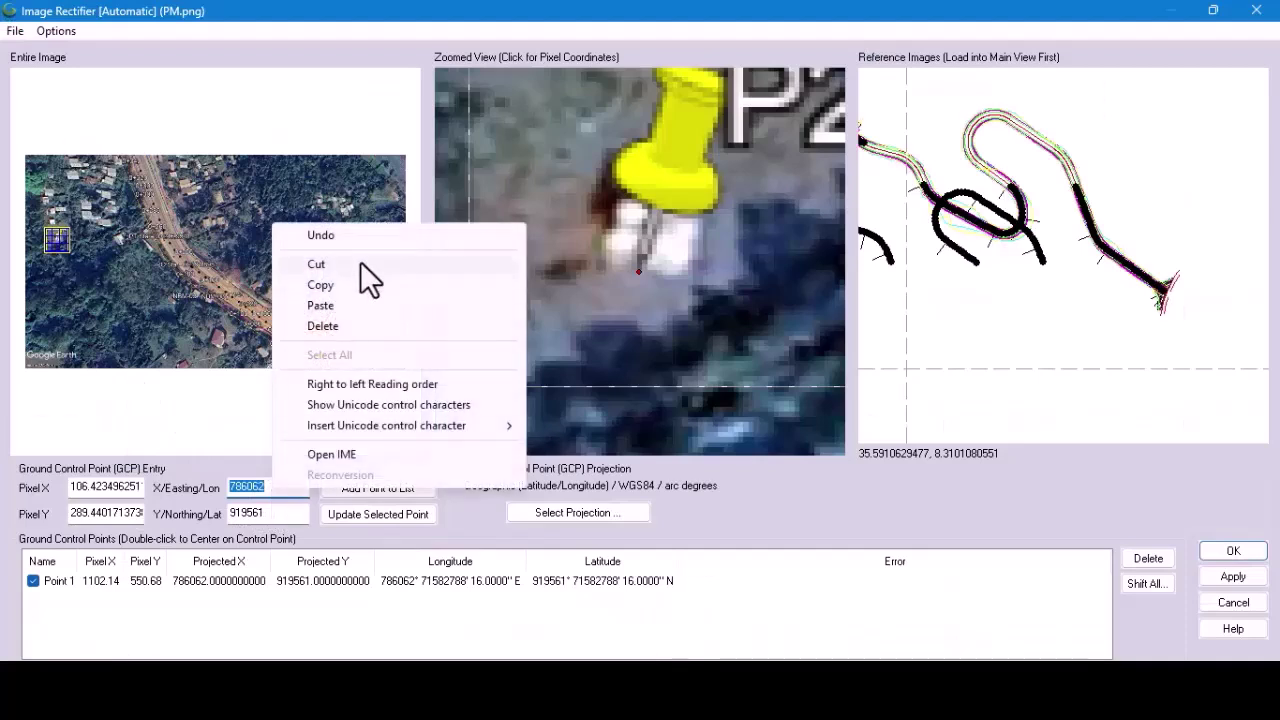
{"action": "left_click", "coordinate": [347, 306]}
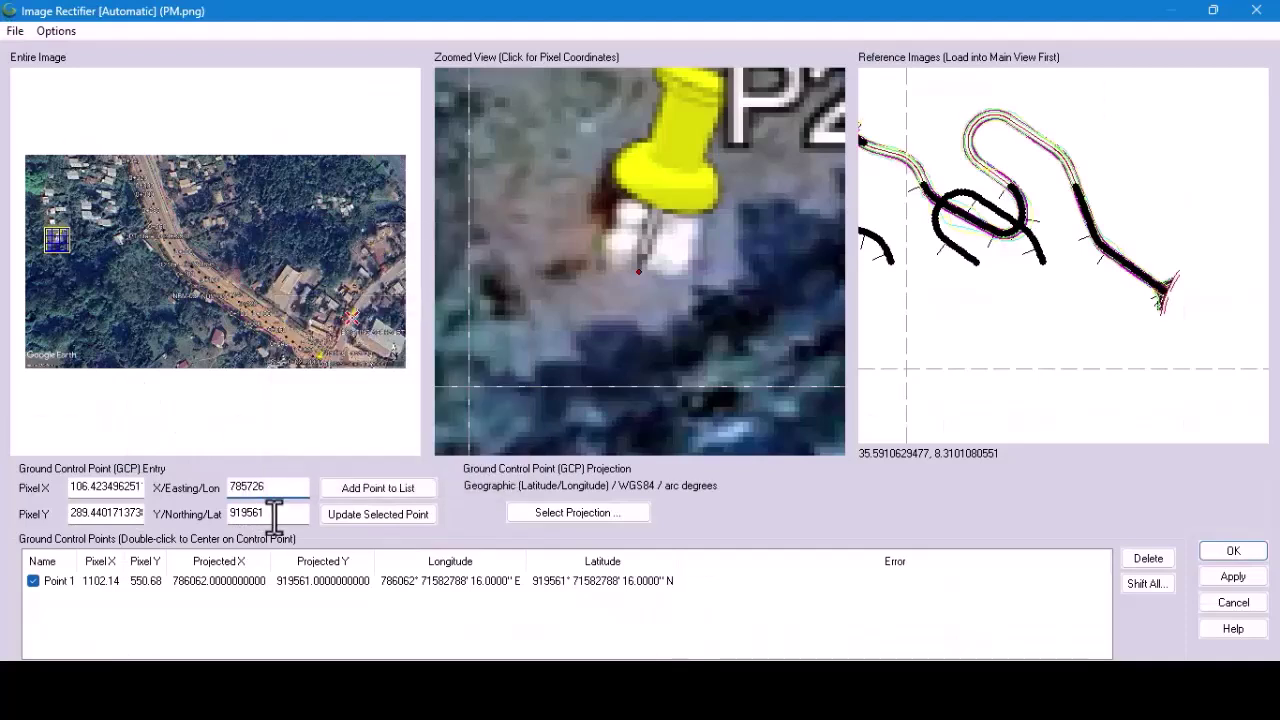
Copy P2's northing, 919651, from the Excel workbook into the control point's Y/Northing in Global Mapper and add it to the list as Point 2.
{"action": "left_click_drag", "start_coordinate": [272, 514], "coordinate": [207, 522]}
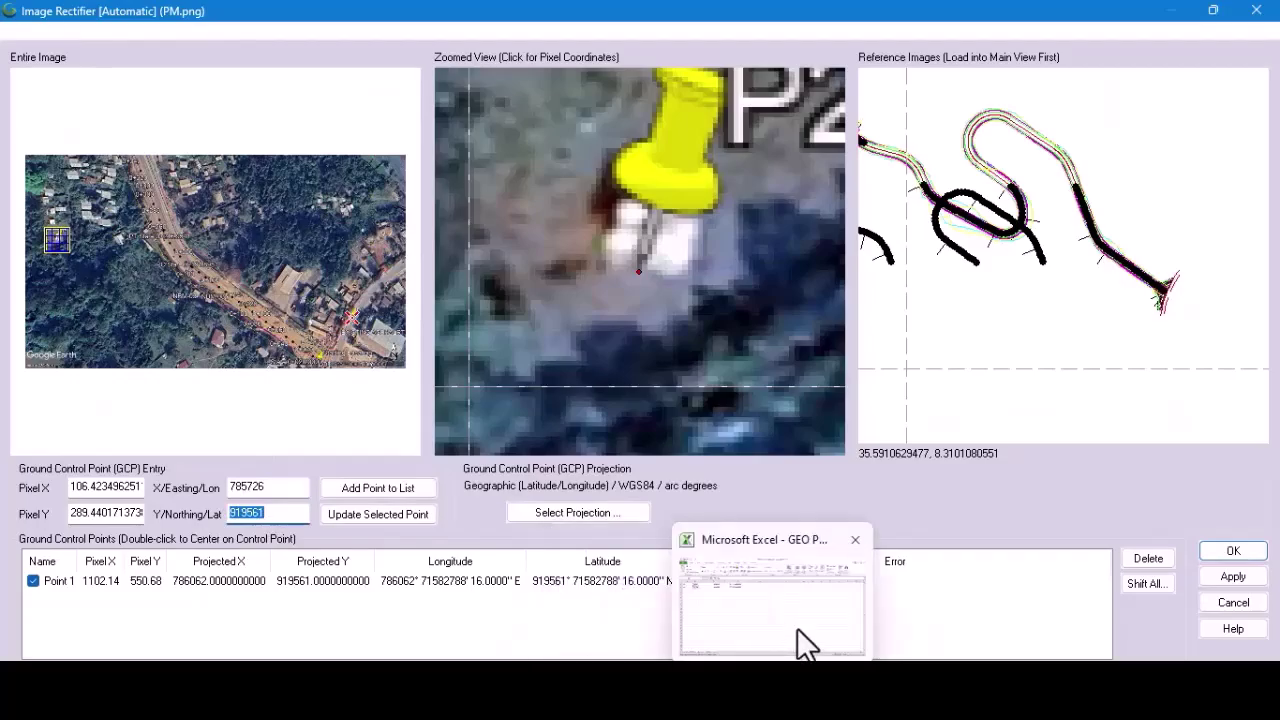
{"action": "left_click", "coordinate": [800, 643]}
{"action": "right_click", "coordinate": [256, 202]}
{"action": "left_click", "coordinate": [298, 230]}
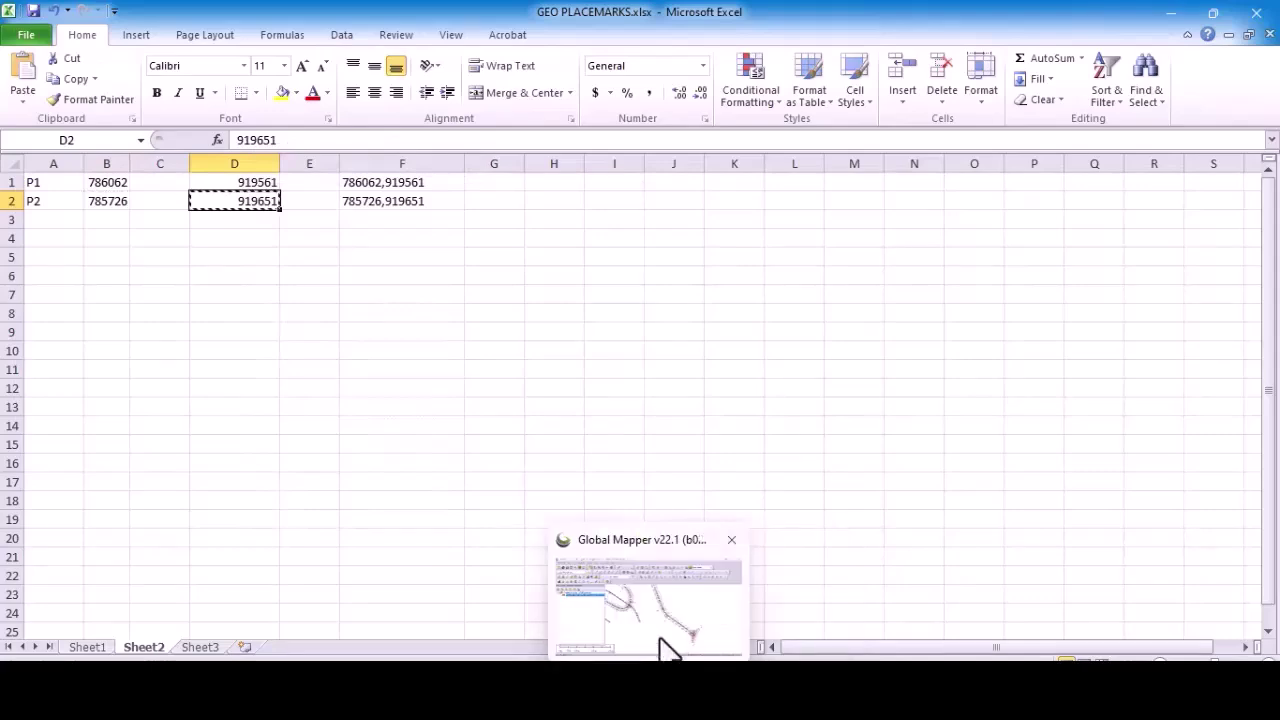
{"action": "left_click", "coordinate": [663, 650]}
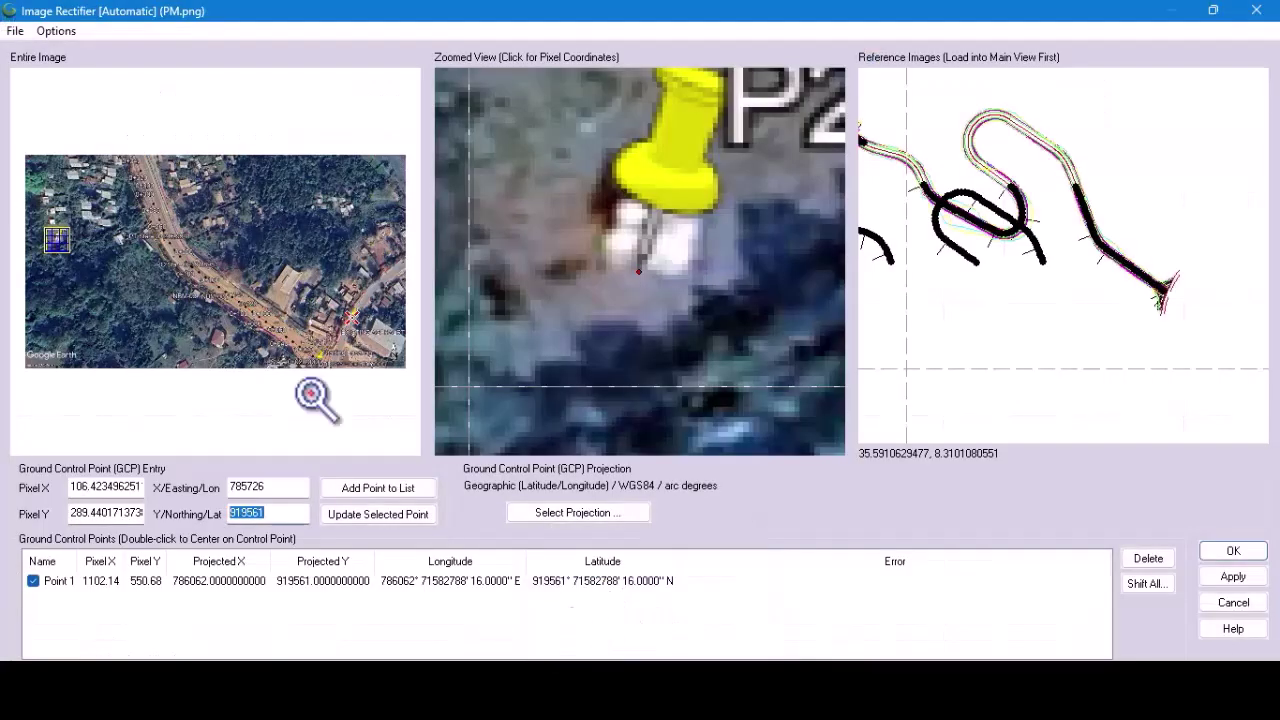
{"action": "right_click", "coordinate": [264, 512]}
{"action": "left_click", "coordinate": [350, 329]}
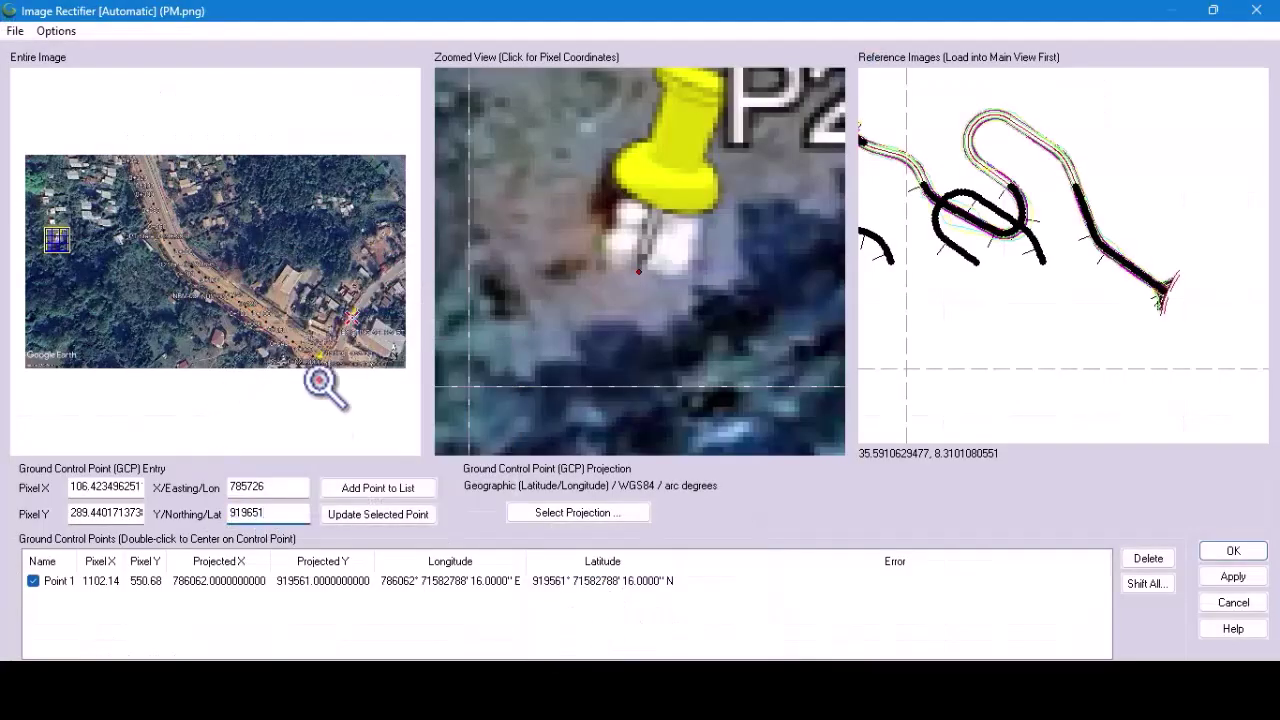
{"action": "left_click", "coordinate": [378, 488]}
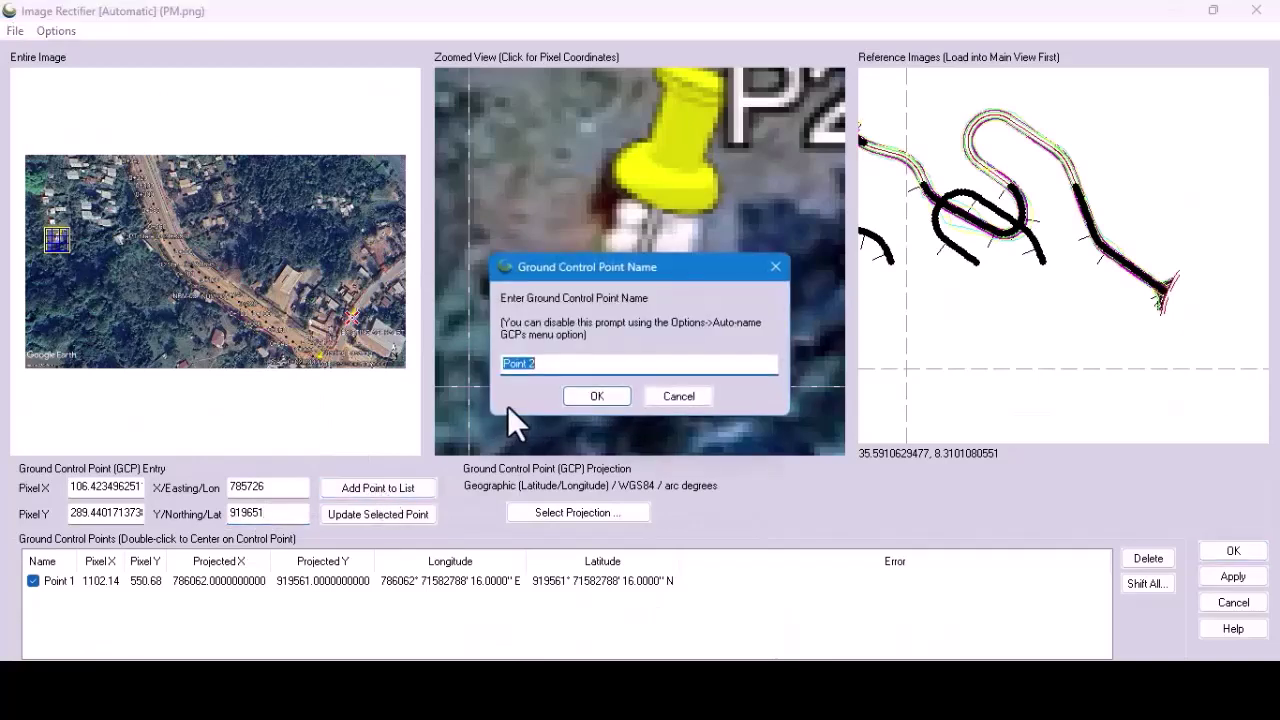
{"action": "left_click", "coordinate": [611, 399]}
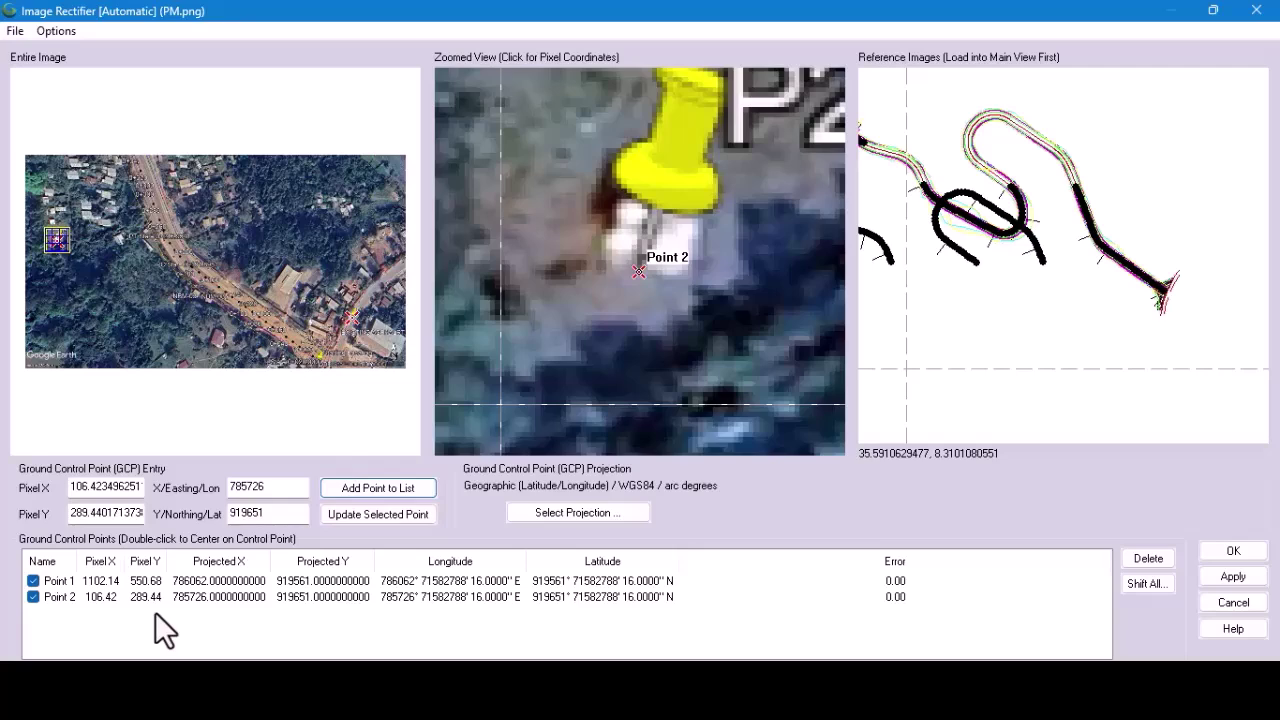
Set the ground control point projection to UTM, zone 36 (30°E - 36°E - Northern Hemisphere).
{"action": "left_click", "coordinate": [599, 511]}
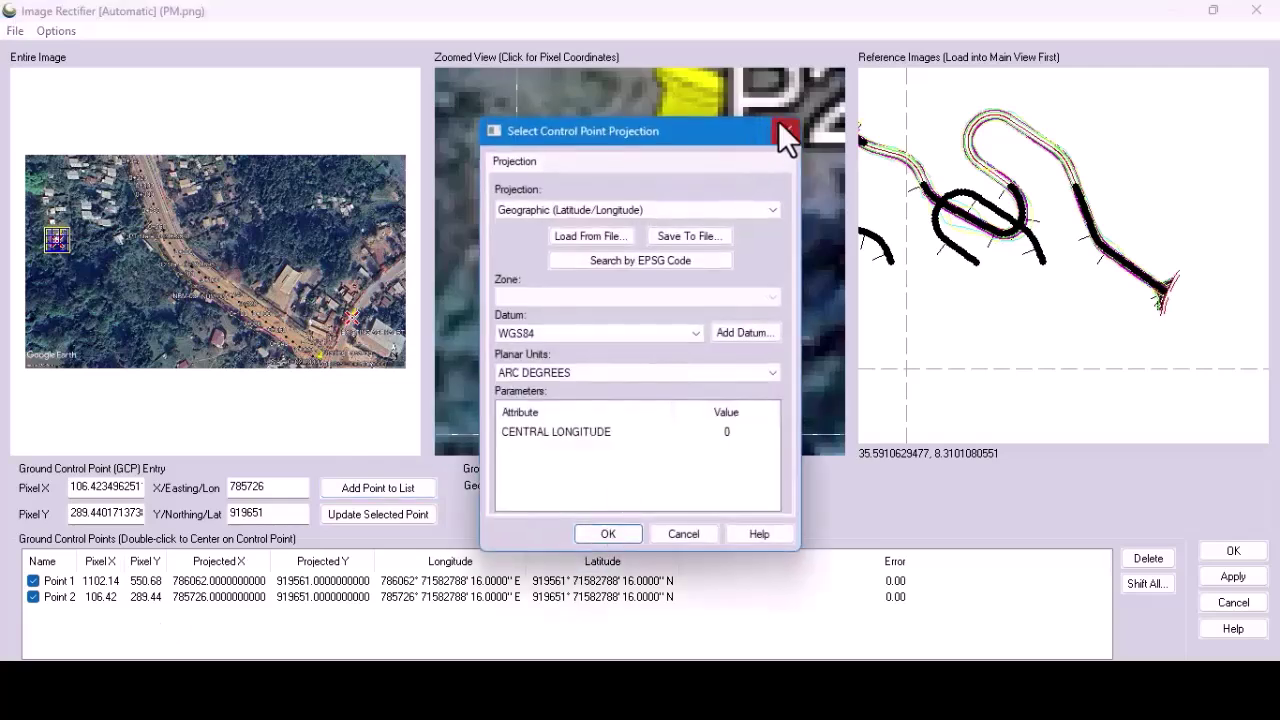
{"action": "left_click", "coordinate": [786, 130]}
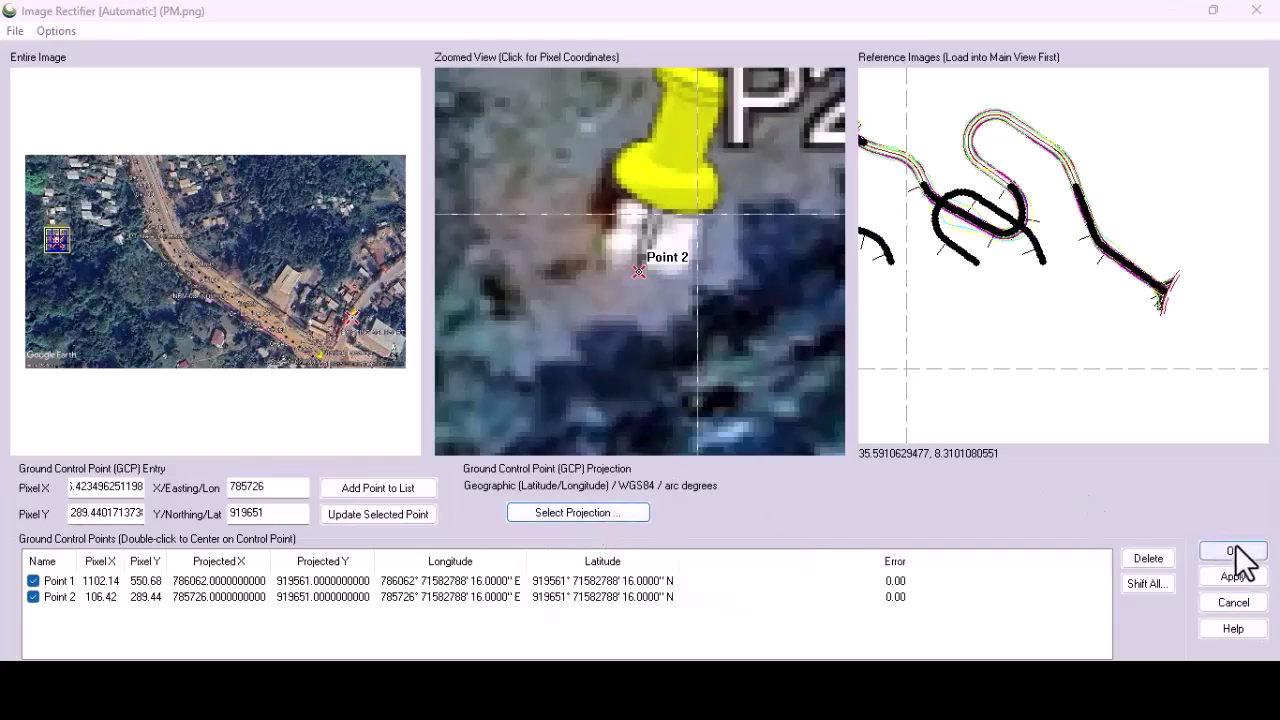
{"action": "left_click", "coordinate": [579, 513]}
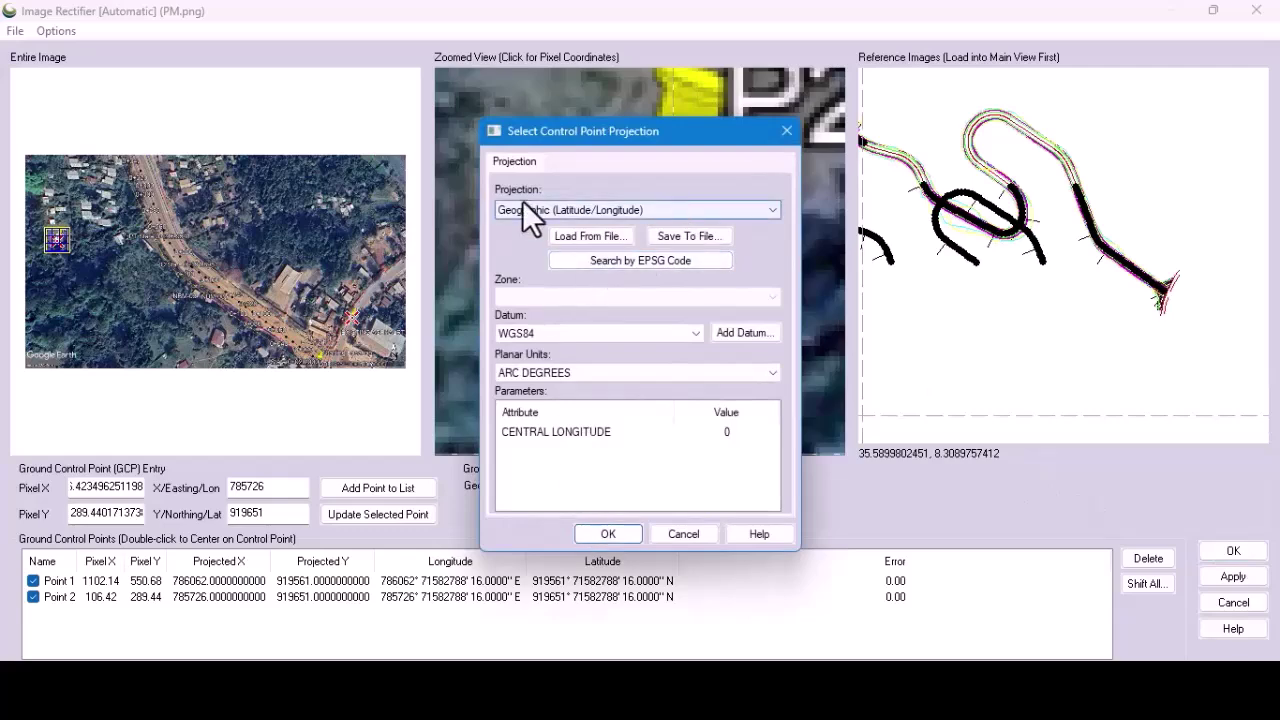
{"action": "left_click", "coordinate": [739, 212]}
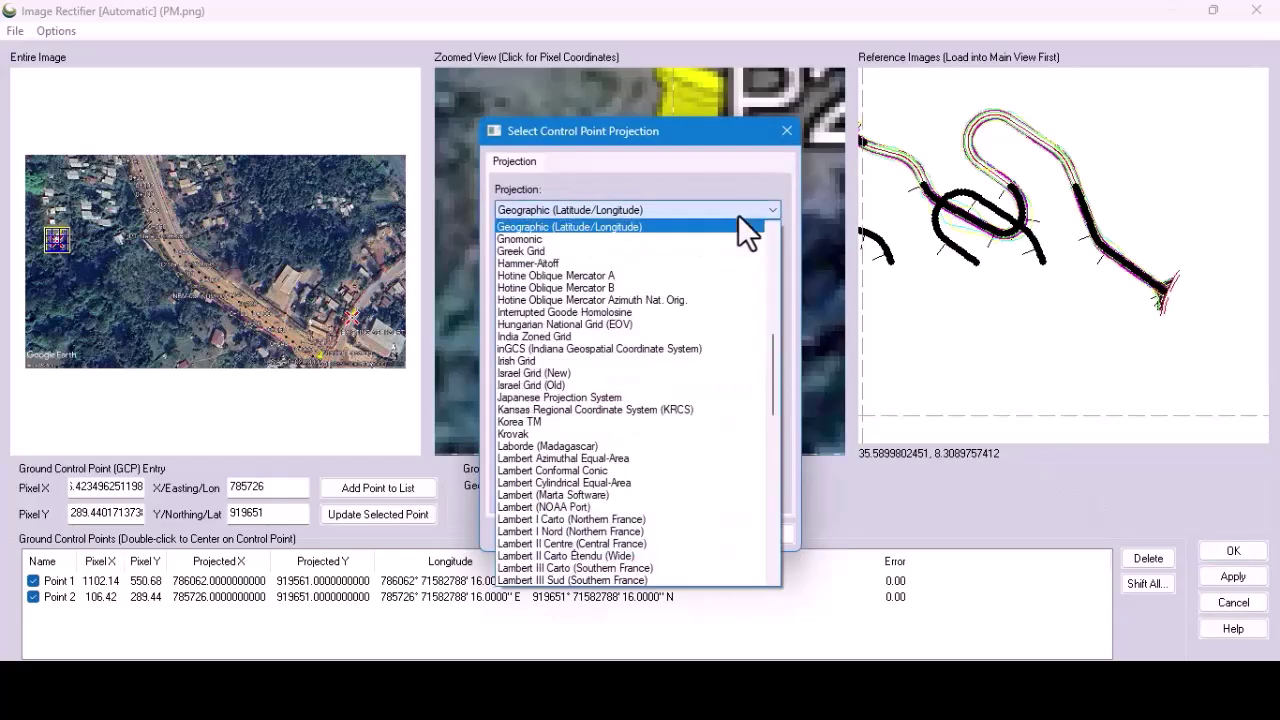
{"action": "key", "text": "u"}
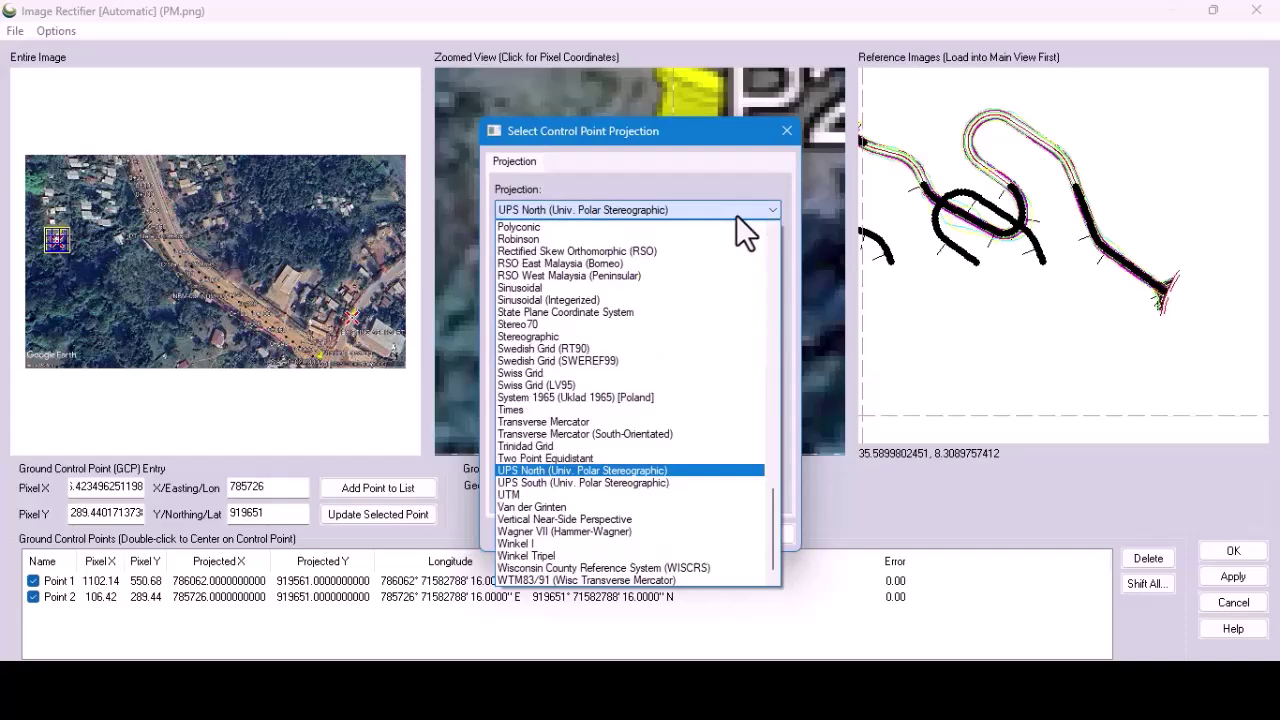
{"action": "left_click", "coordinate": [553, 495]}
{"action": "left_click", "coordinate": [610, 292]}
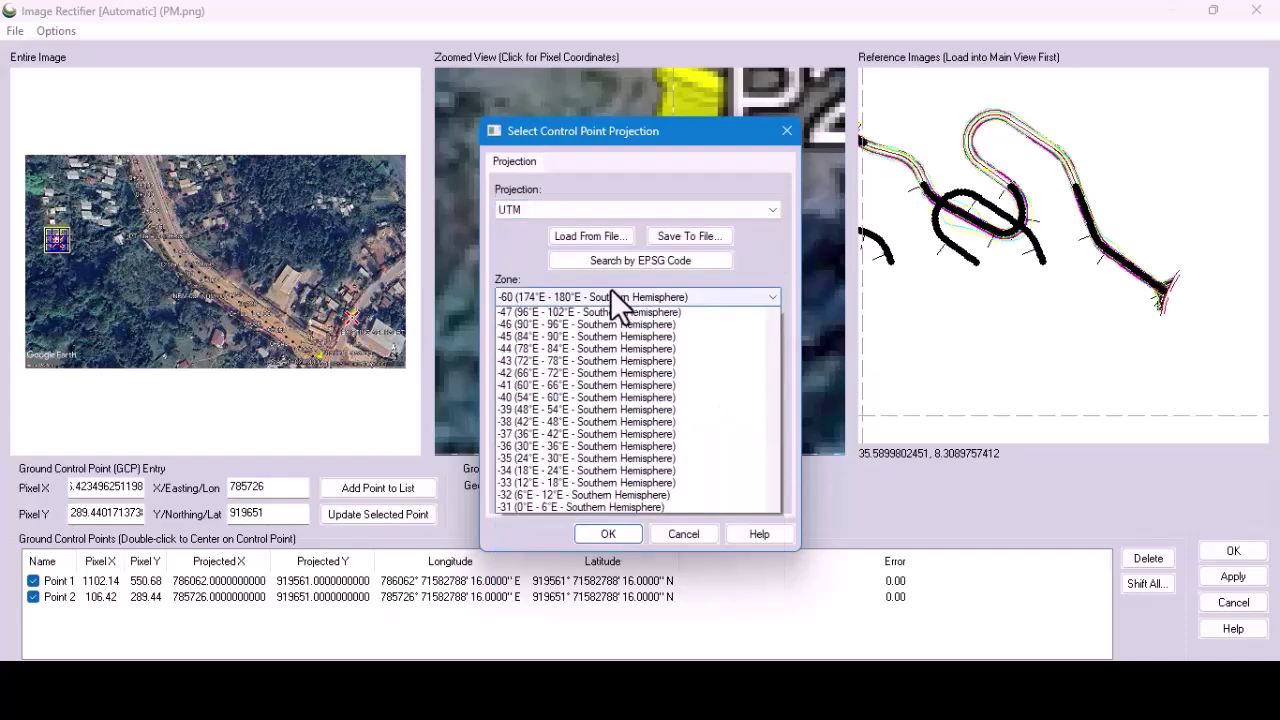
{"action": "scroll", "coordinate": [606, 472], "scroll_direction": "down", "scroll_amount": 3}
{"action": "scroll", "coordinate": [605, 475], "scroll_direction": "down", "scroll_amount": 4}
{"action": "scroll", "coordinate": [601, 481], "scroll_direction": "down", "scroll_amount": 20}
{"action": "scroll", "coordinate": [601, 481], "scroll_direction": "down", "scroll_amount": 1}
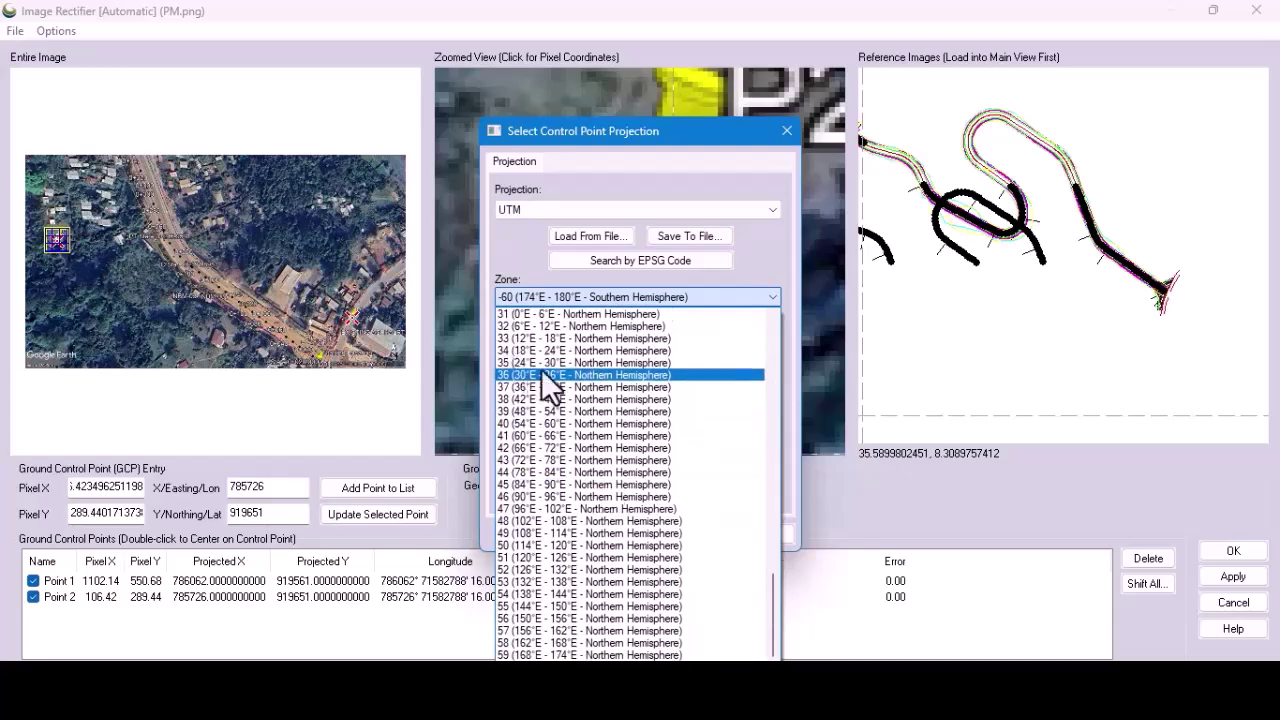
{"action": "left_click", "coordinate": [541, 374]}
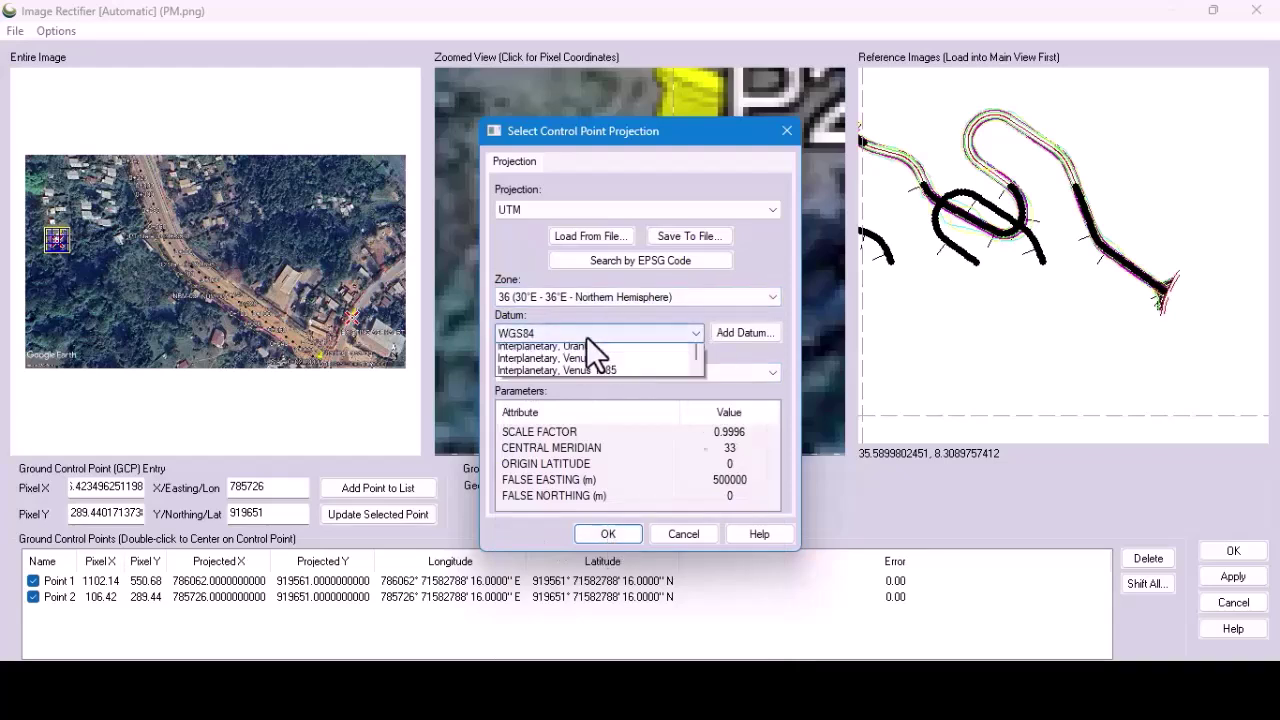
Set the control point datum to ADINDAN and accept the projection, choosing to reproject the existing control points.
{"action": "left_click", "coordinate": [586, 336]}
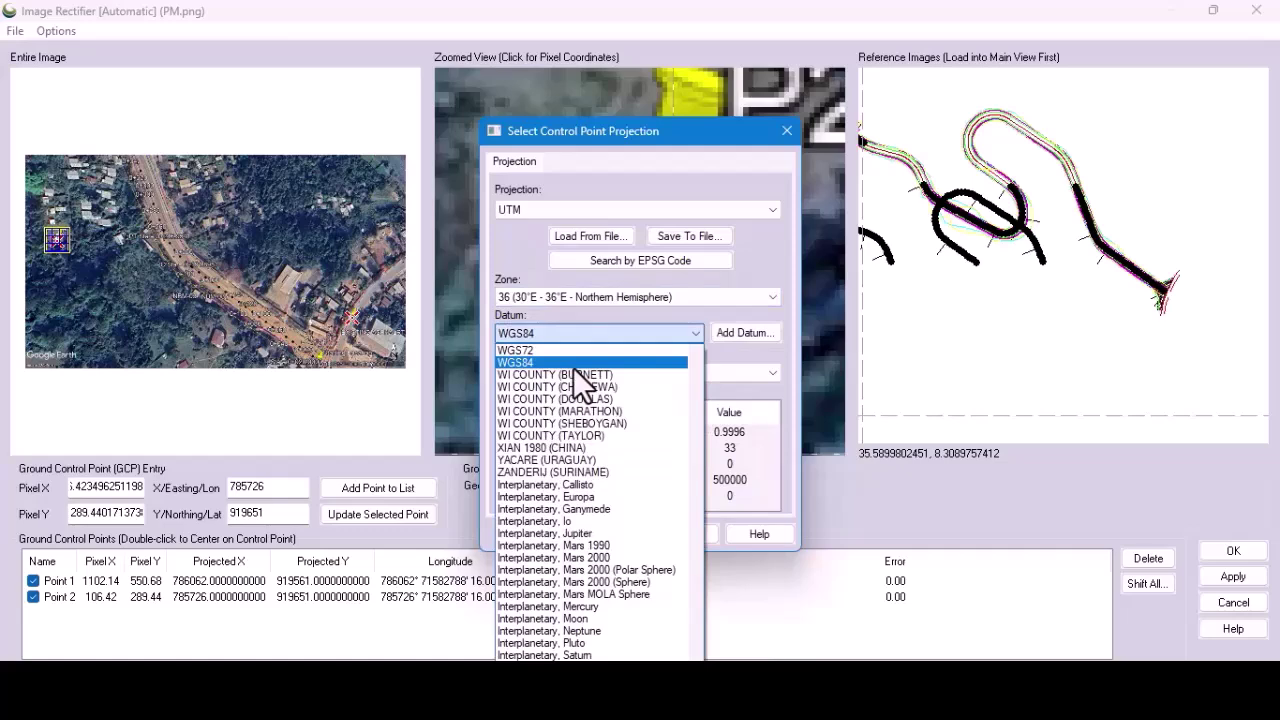
{"action": "key", "text": "a"}
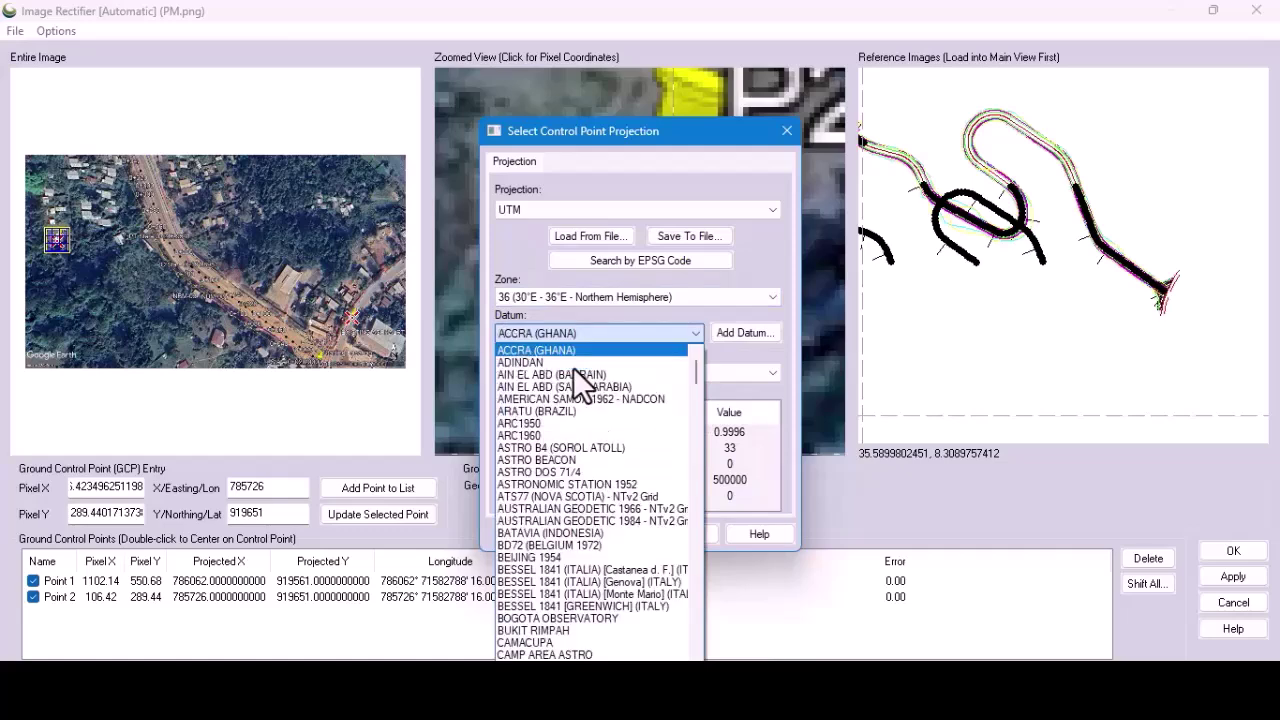
{"action": "left_click", "coordinate": [517, 364]}
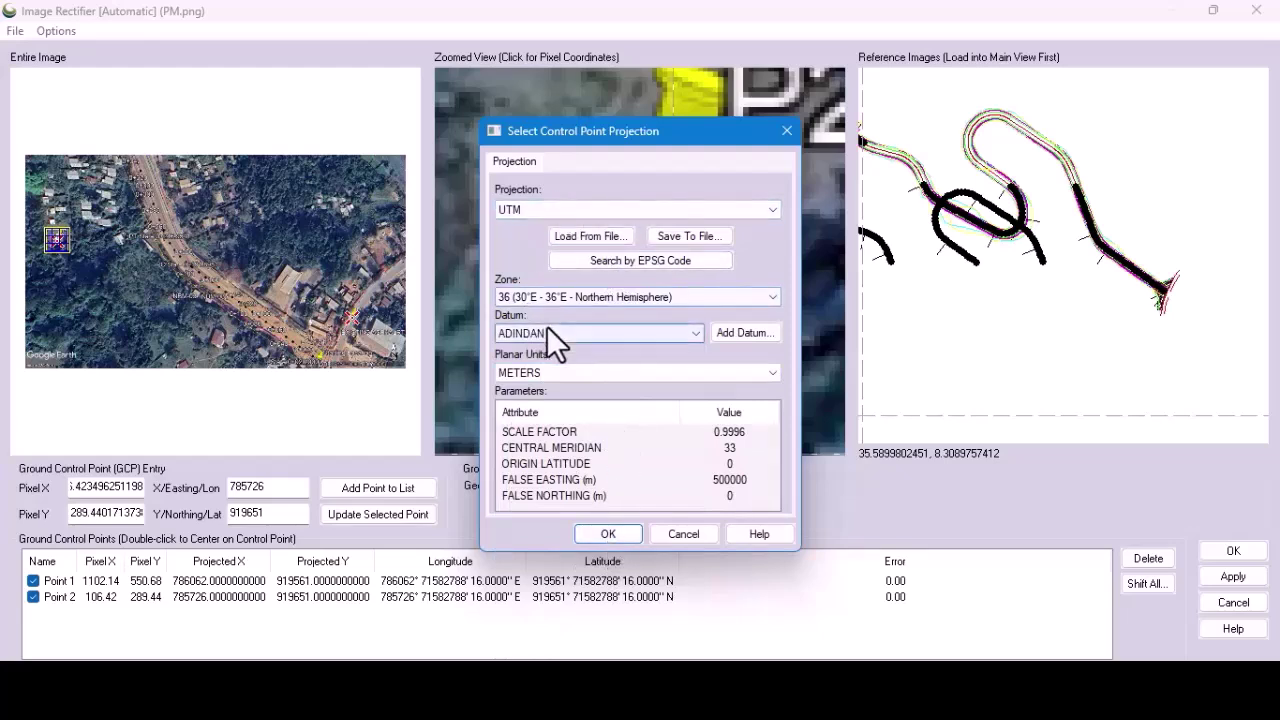
{"action": "left_click", "coordinate": [616, 536]}
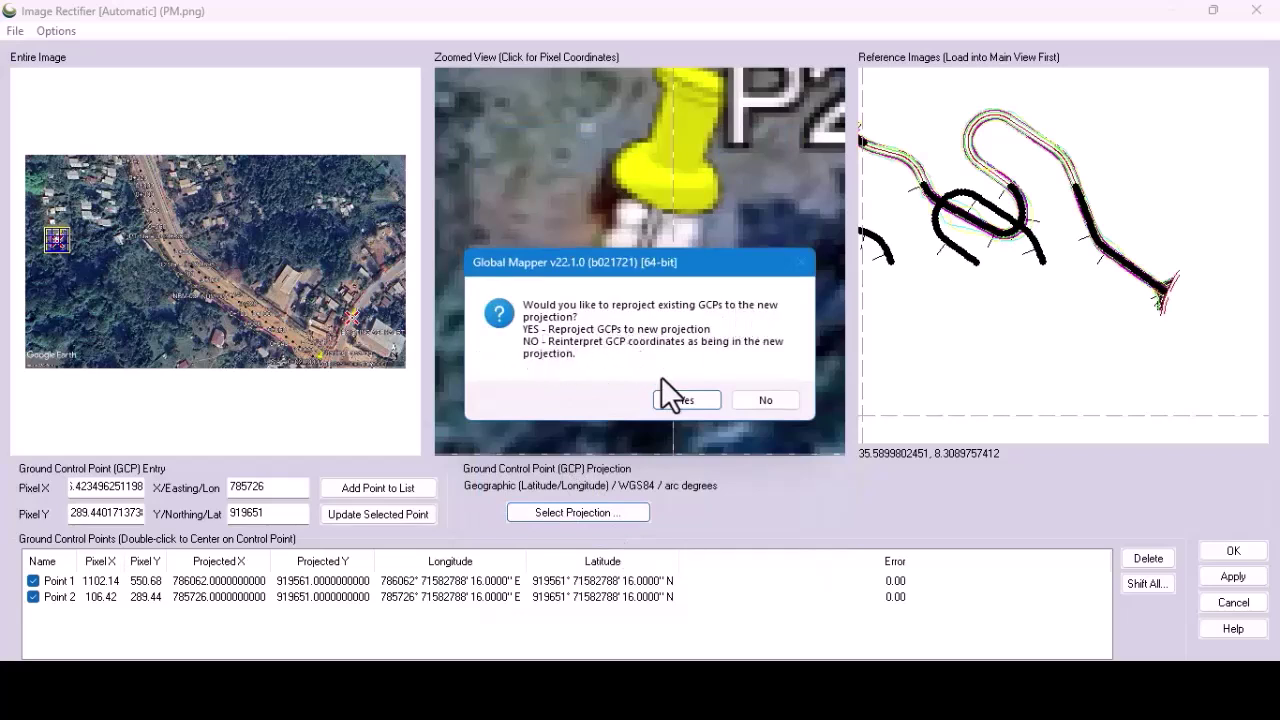
{"action": "left_click", "coordinate": [686, 398]}
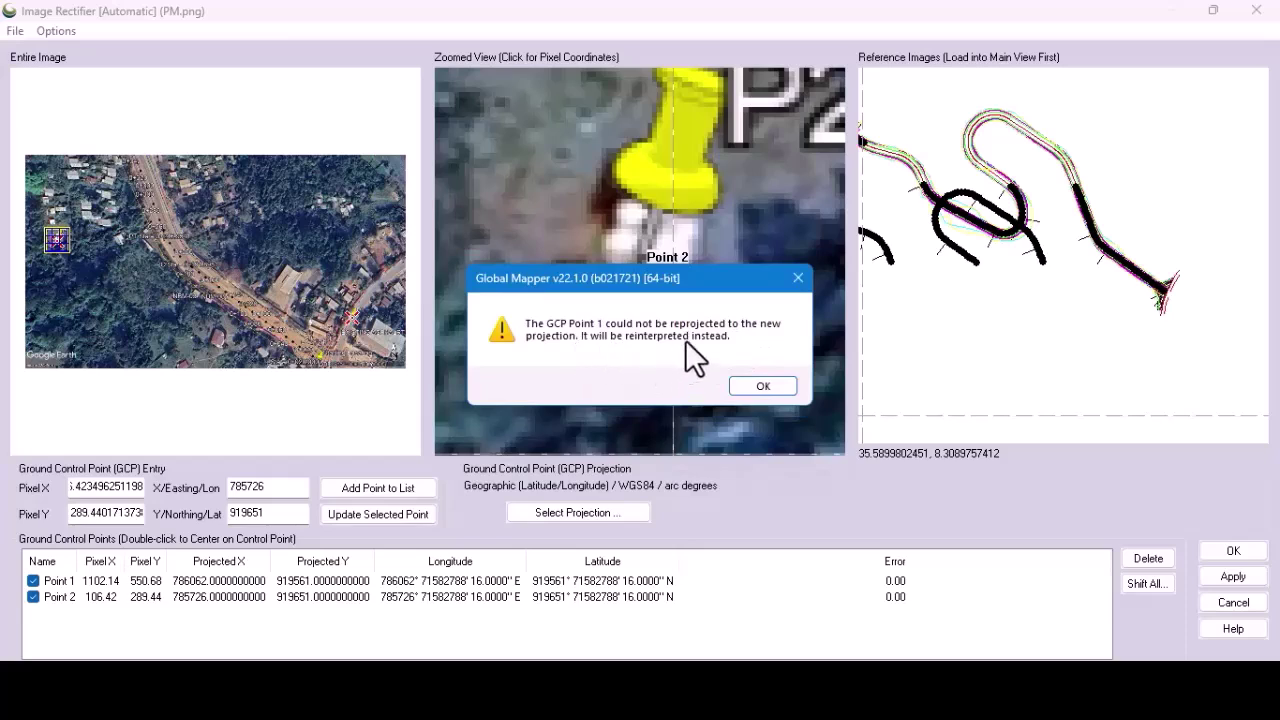
{"action": "left_click", "coordinate": [765, 385]}
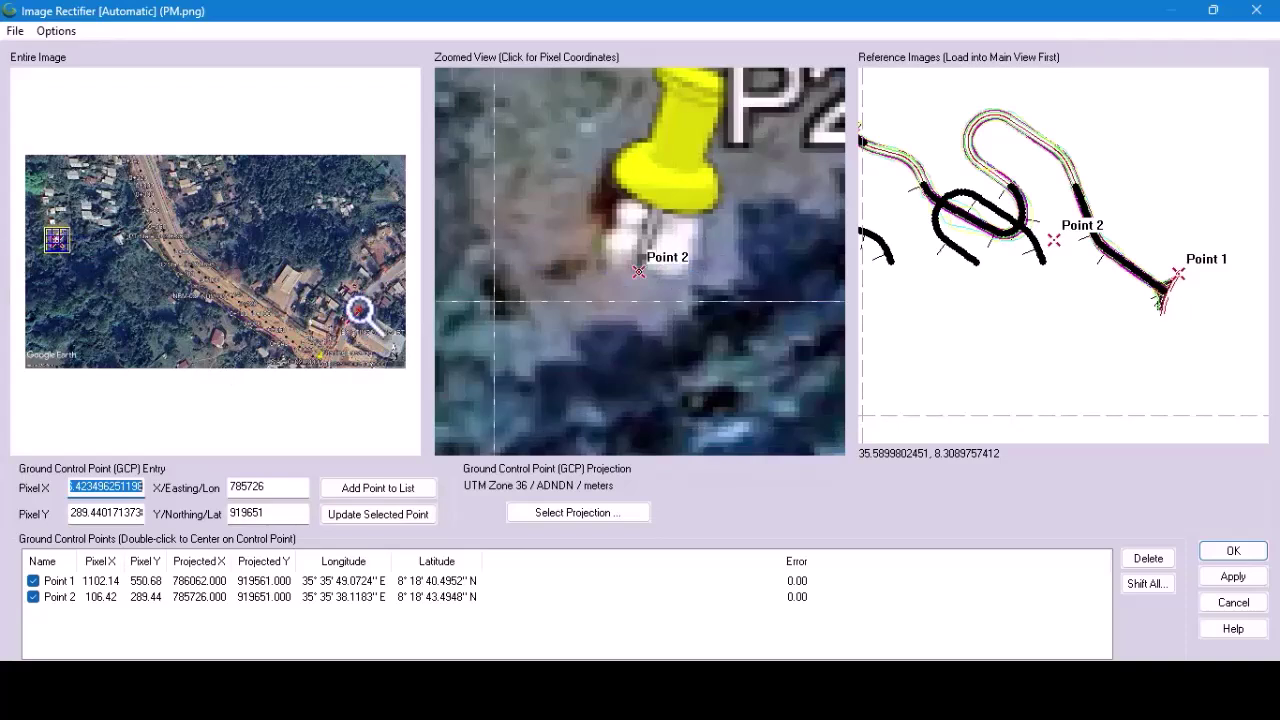
Accept the rectification of PM.png with the two control points and save the LT DS goog.gmw workspace.
{"action": "left_click", "coordinate": [1235, 552]}
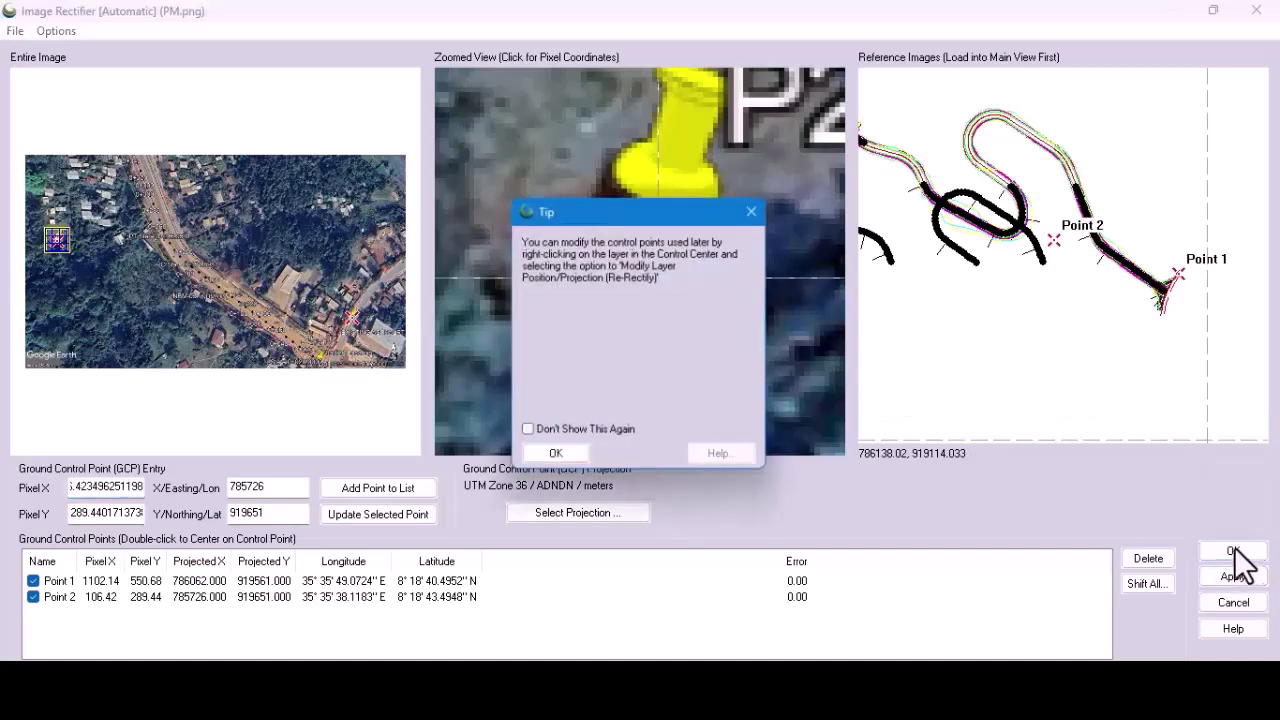
{"action": "left_click", "coordinate": [550, 458]}
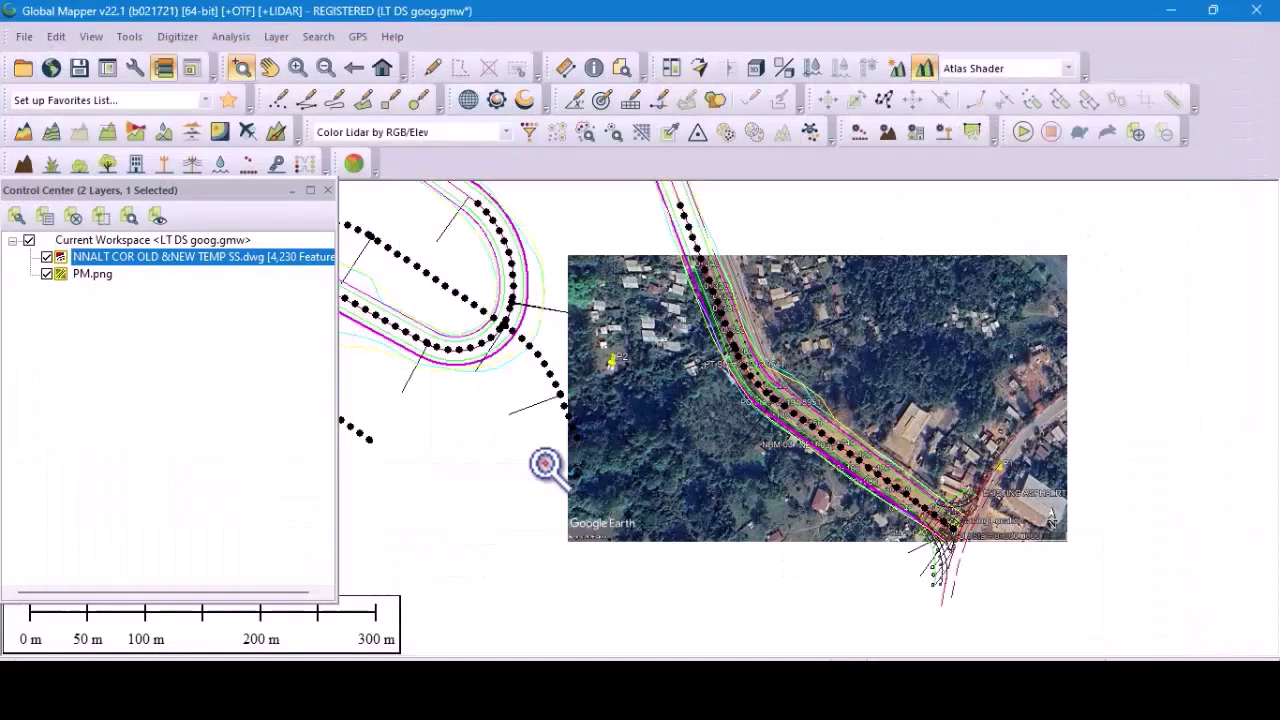
{"action": "scroll", "coordinate": [801, 496], "scroll_direction": "down", "scroll_amount": 1}
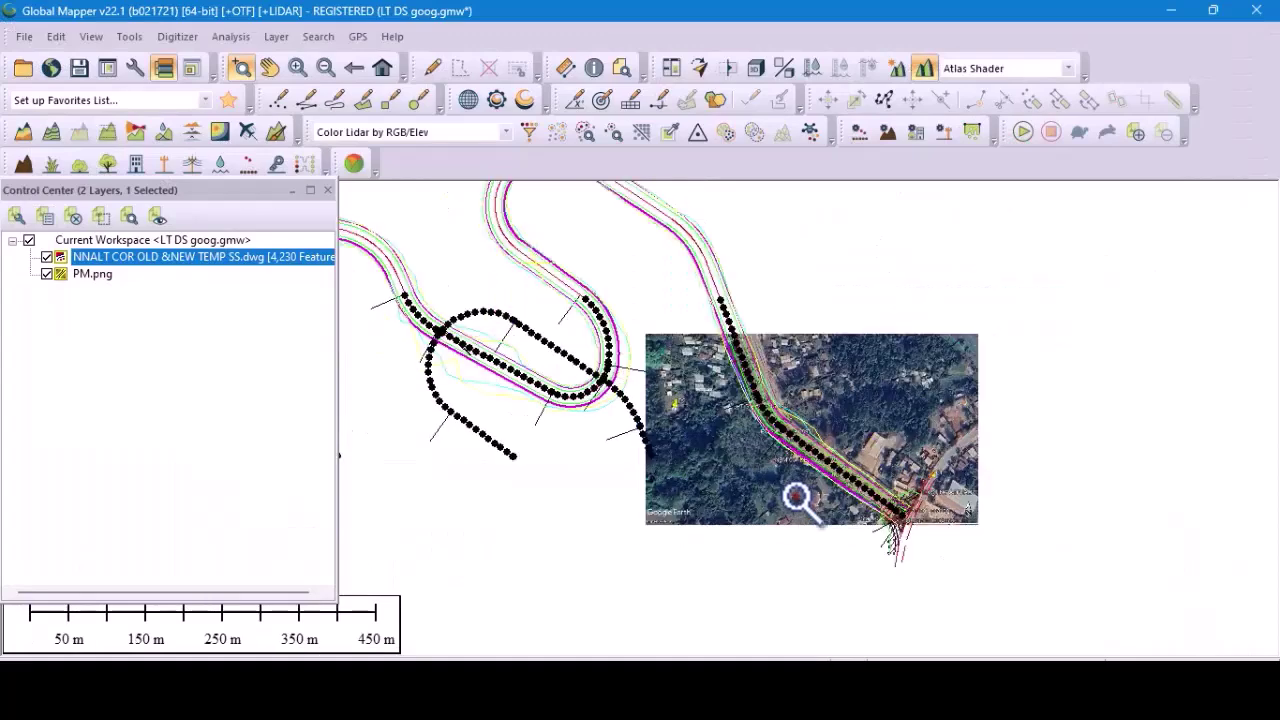
{"action": "scroll", "coordinate": [806, 429], "scroll_direction": "up", "scroll_amount": 1}
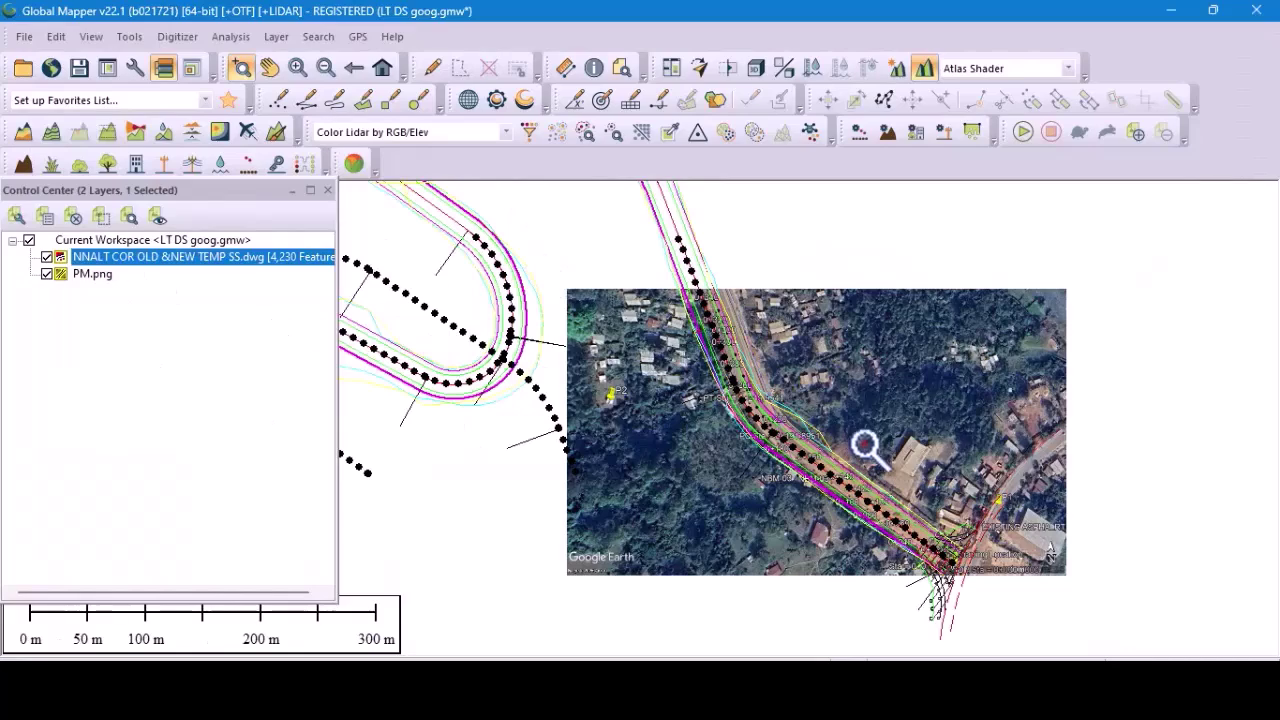
{"action": "scroll", "coordinate": [855, 505], "scroll_direction": "up", "scroll_amount": 2}
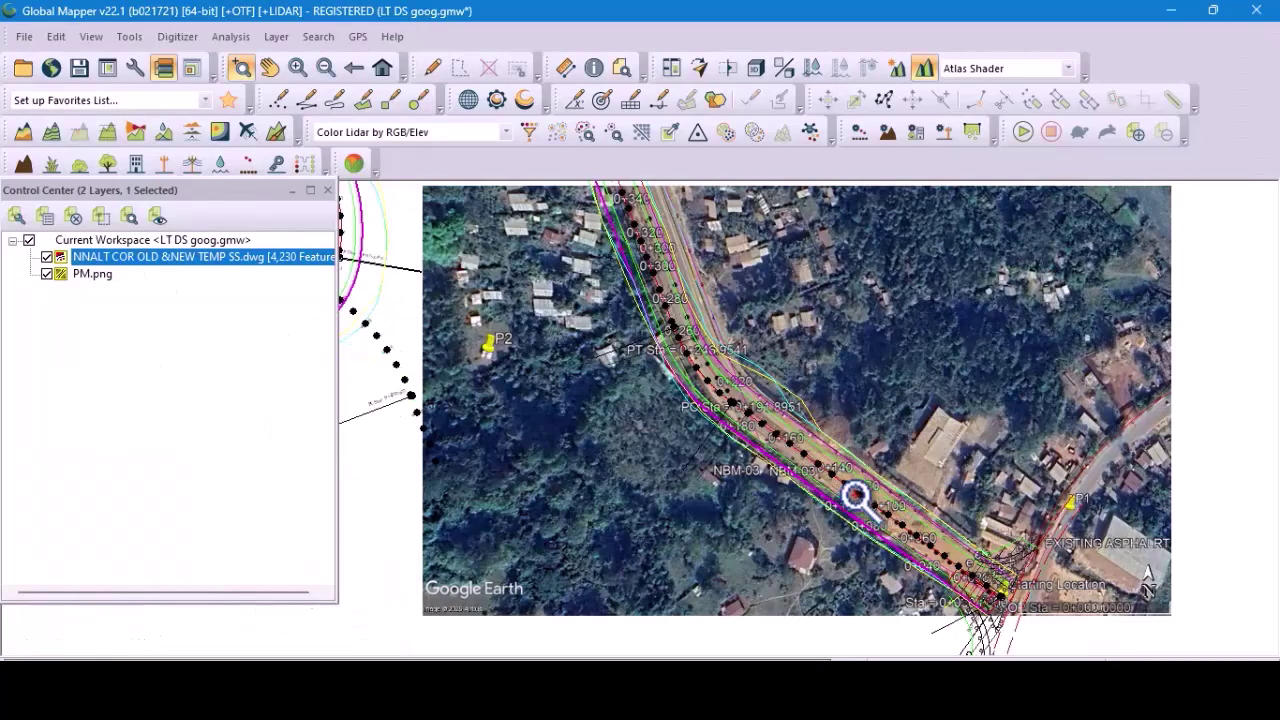
{"action": "scroll", "coordinate": [659, 374], "scroll_direction": "down", "scroll_amount": 2}
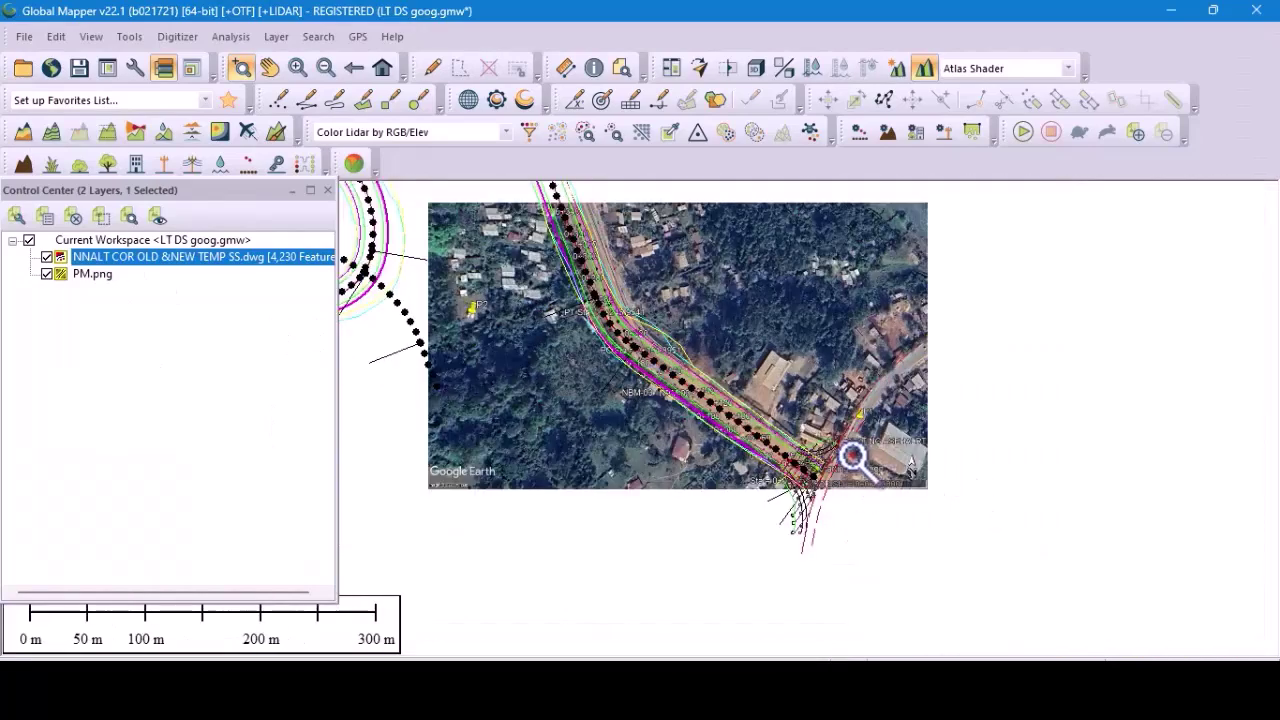
{"action": "left_click", "coordinate": [79, 67]}
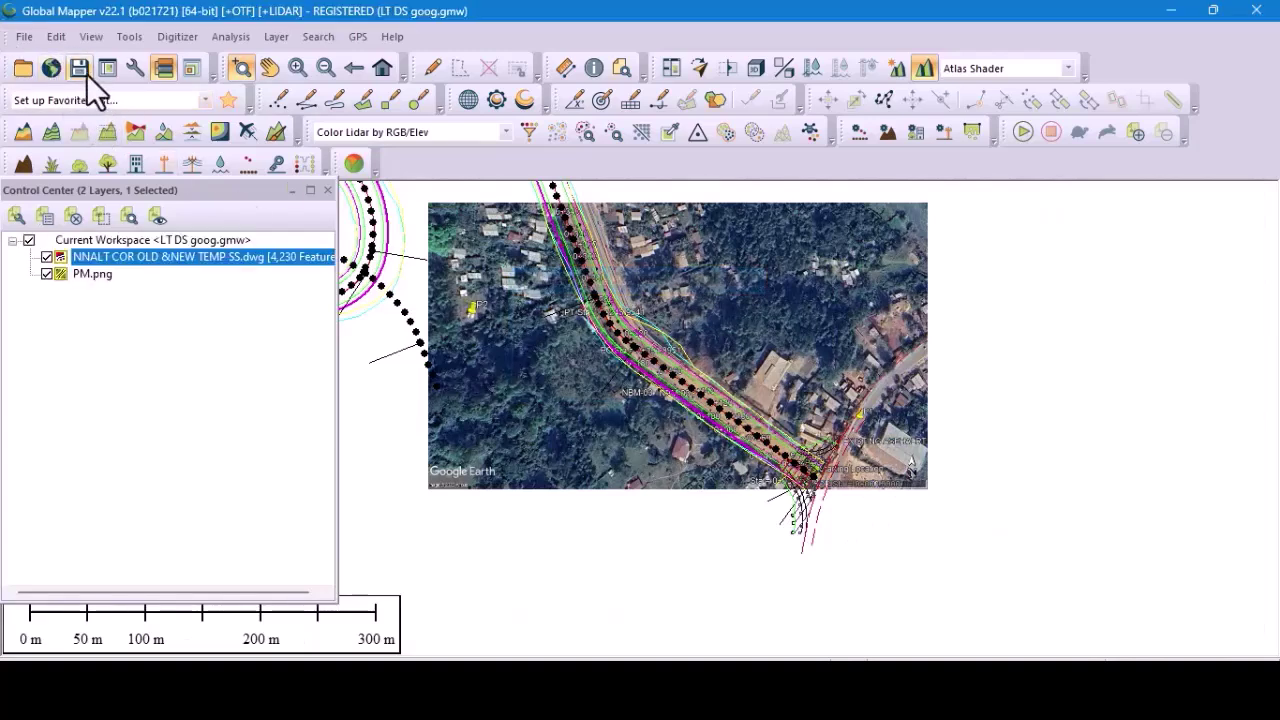